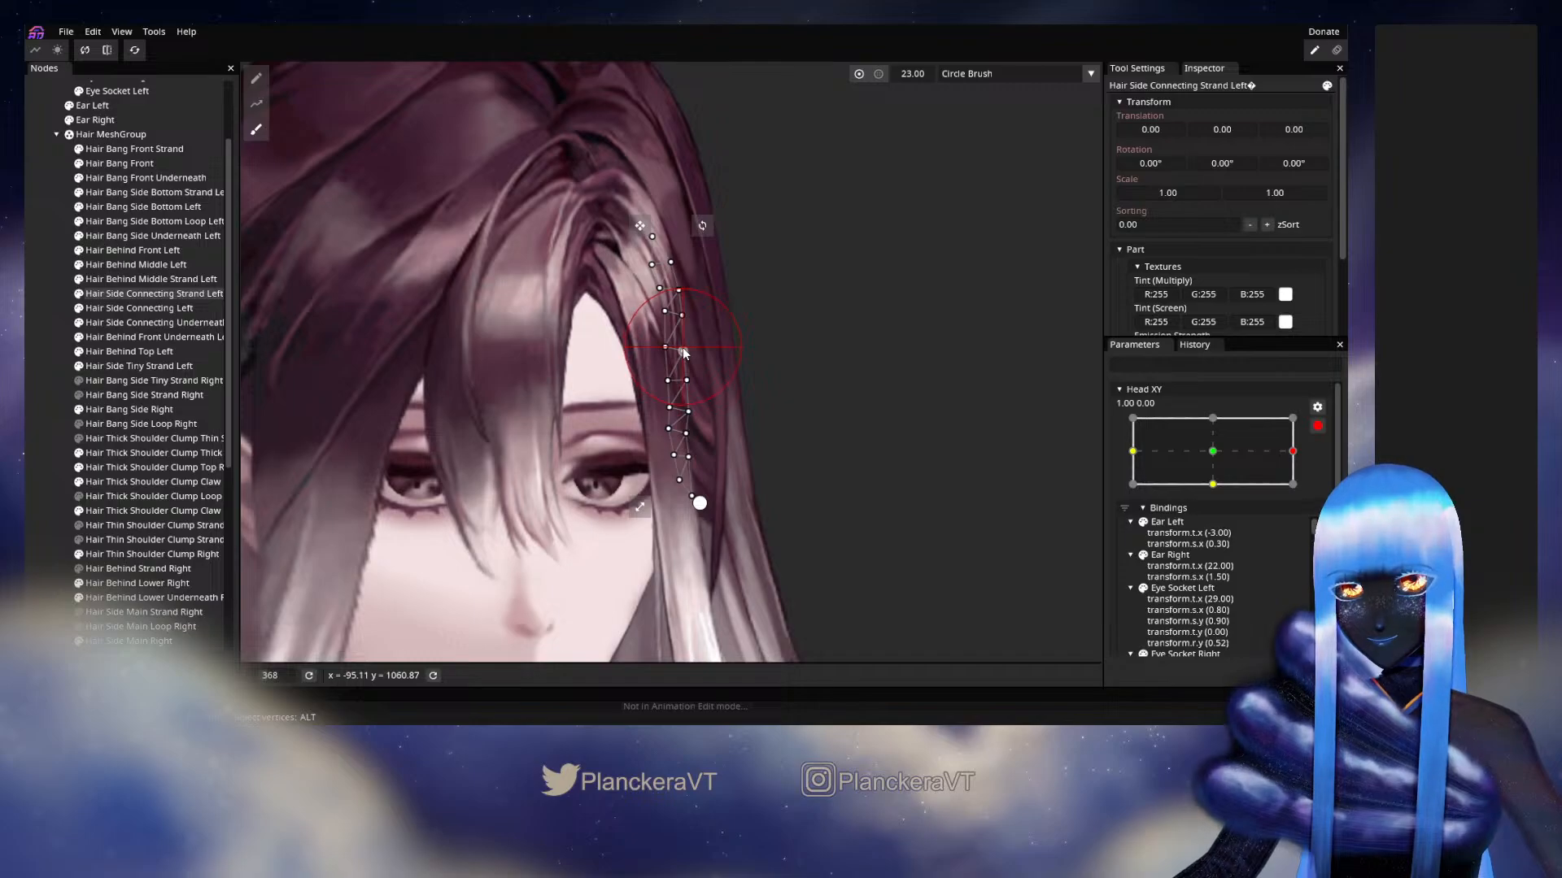
Brush the middle and lower vertices of Hair Side Connecting Strand Left into shape at Head XY 1.00, 0.00, and test the head turn.
{"action": "left_click_drag", "start_coordinate": [687, 347], "coordinate": [690, 347]}
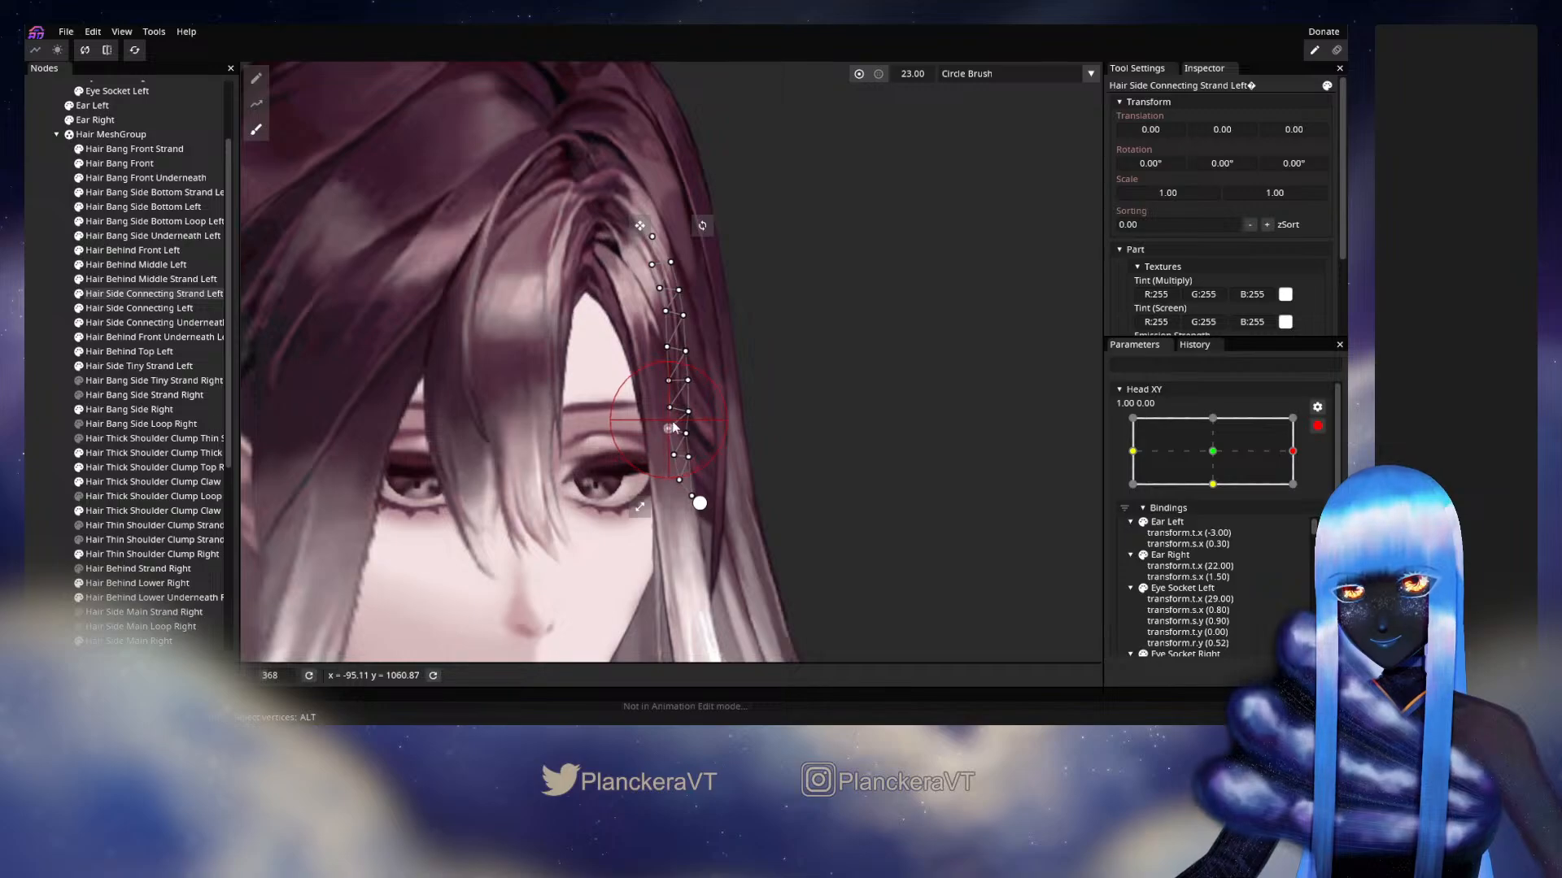
{"action": "left_click_drag", "start_coordinate": [682, 479], "coordinate": [681, 497]}
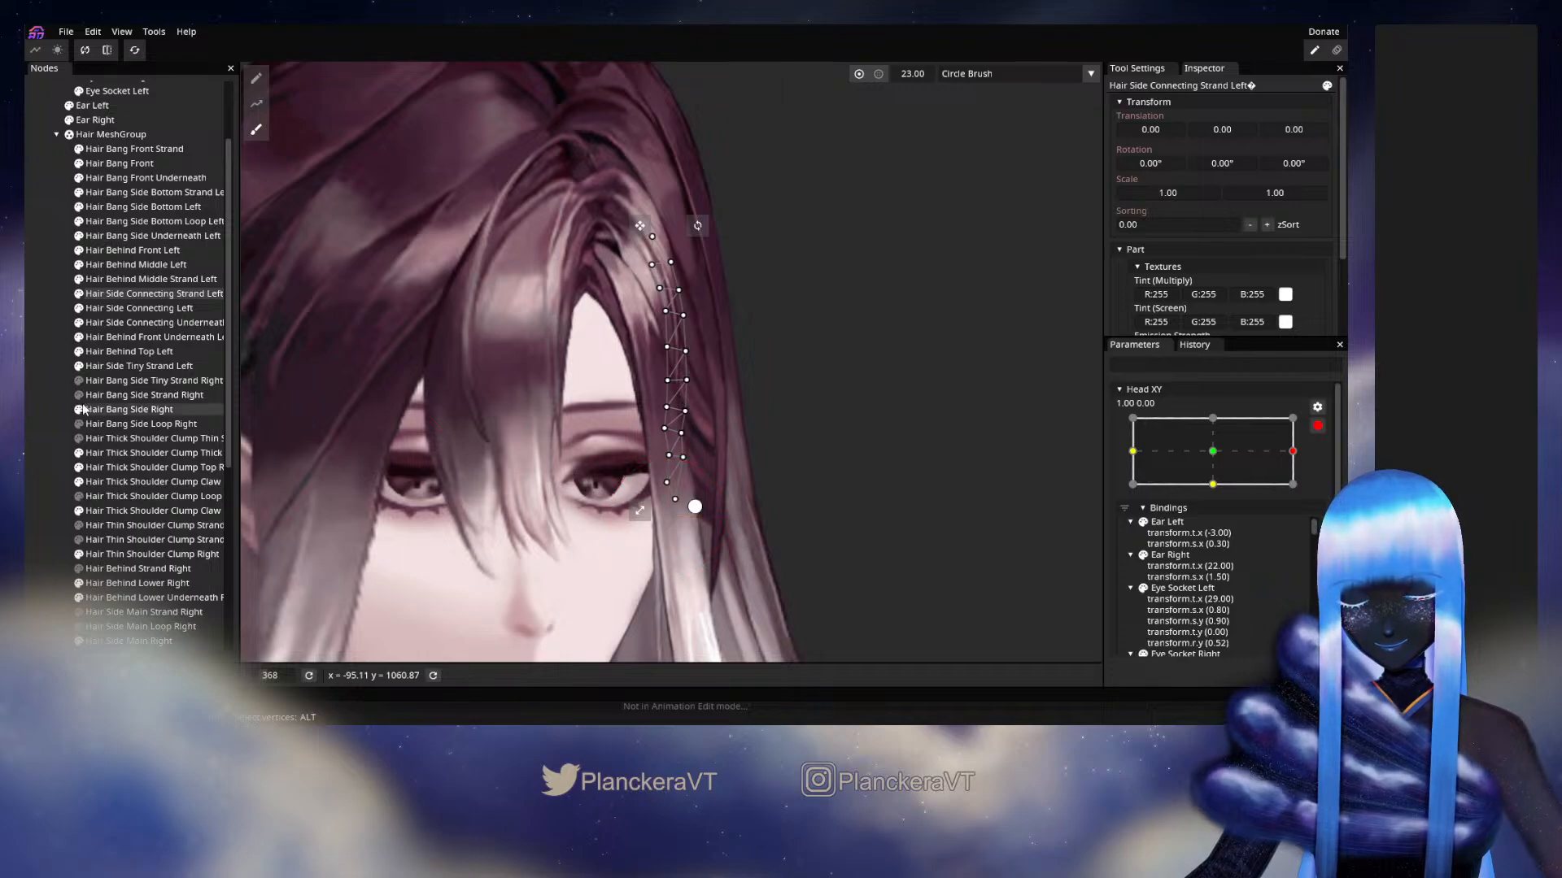
{"action": "left_click", "coordinate": [54, 414]}
{"action": "left_click", "coordinate": [1317, 426]}
{"action": "mouse_move", "coordinate": [1302, 491]}
{"action": "left_mouse_down"}
{"action": "mouse_move", "coordinate": [1218, 497]}
{"action": "mouse_move", "coordinate": [1304, 493]}
{"action": "left_mouse_up"}
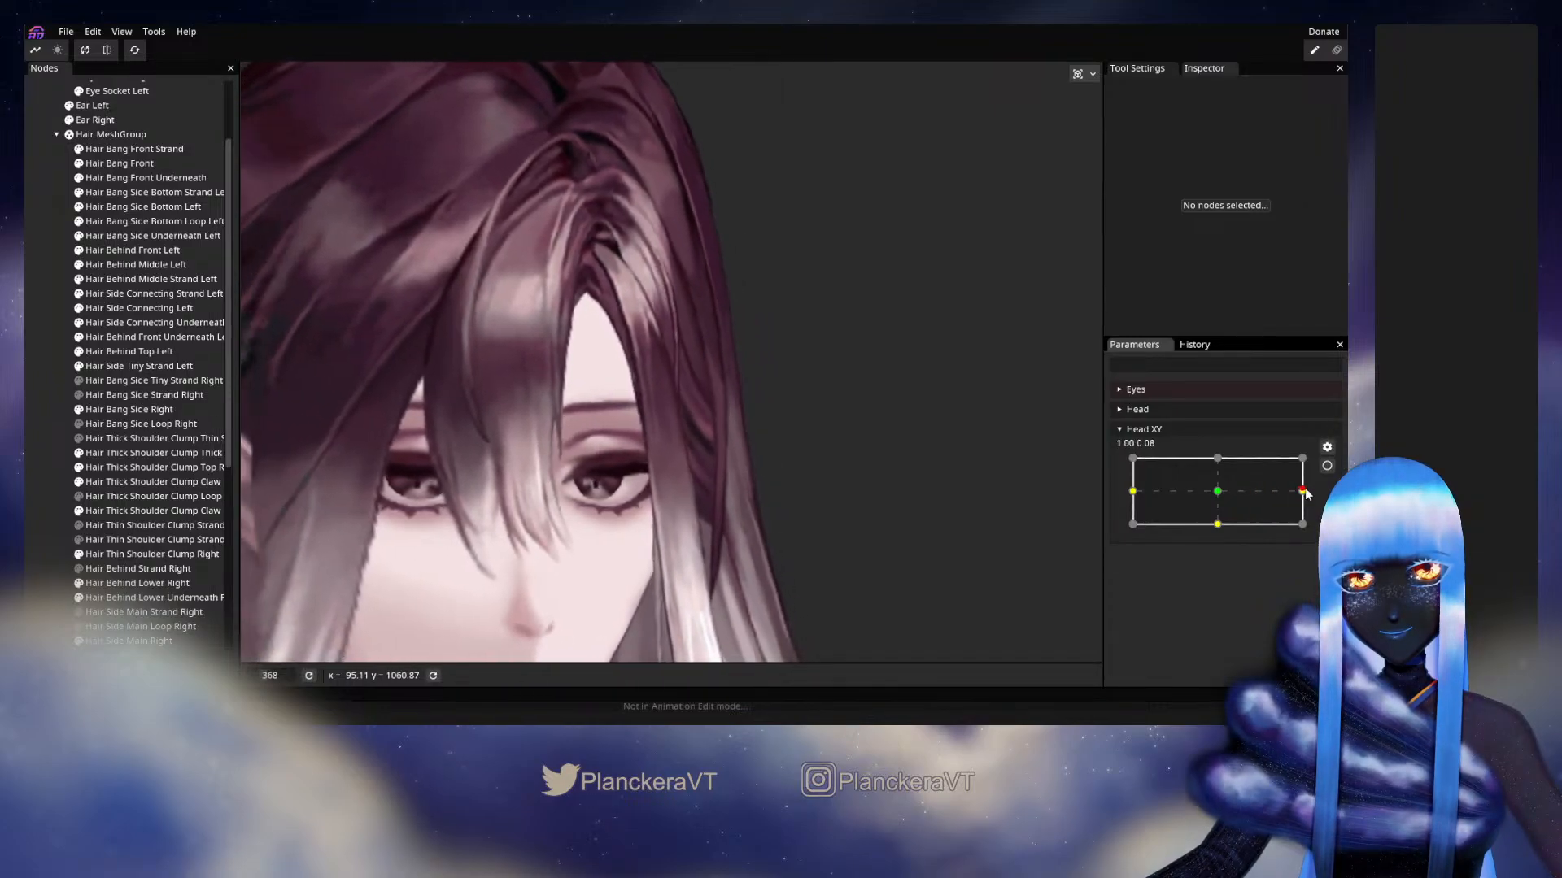
{"action": "left_click", "coordinate": [1327, 465]}
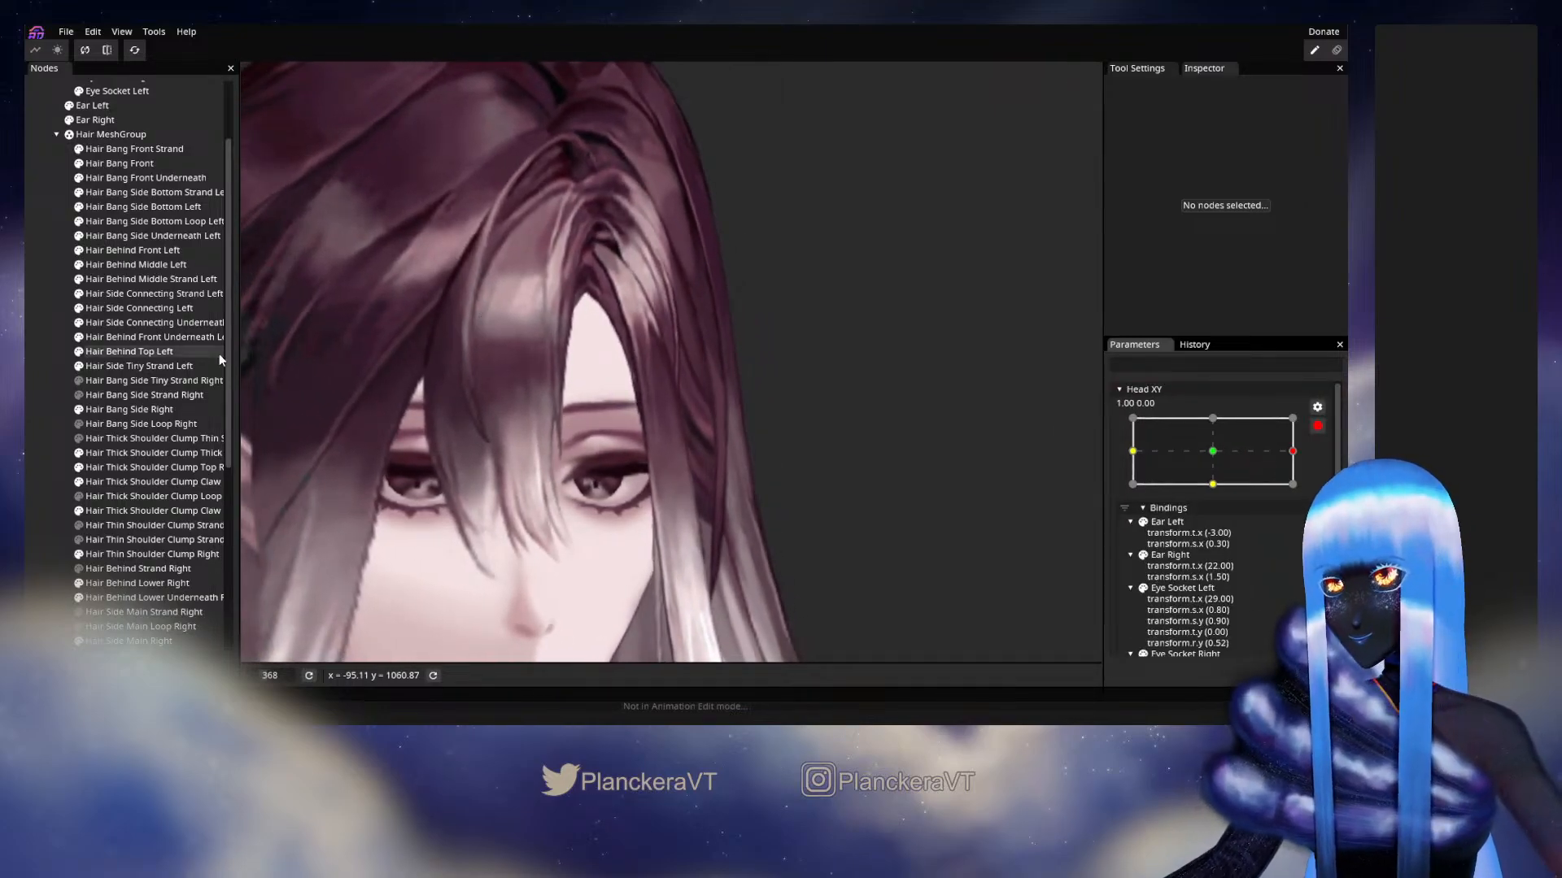
Nudge the upper-middle section of Hair Side Connecting Strand Left slightly towards the face with the size 23 Circle Brush, and recheck the head turn.
{"action": "left_click", "coordinate": [140, 295]}
{"action": "left_click", "coordinate": [256, 129]}
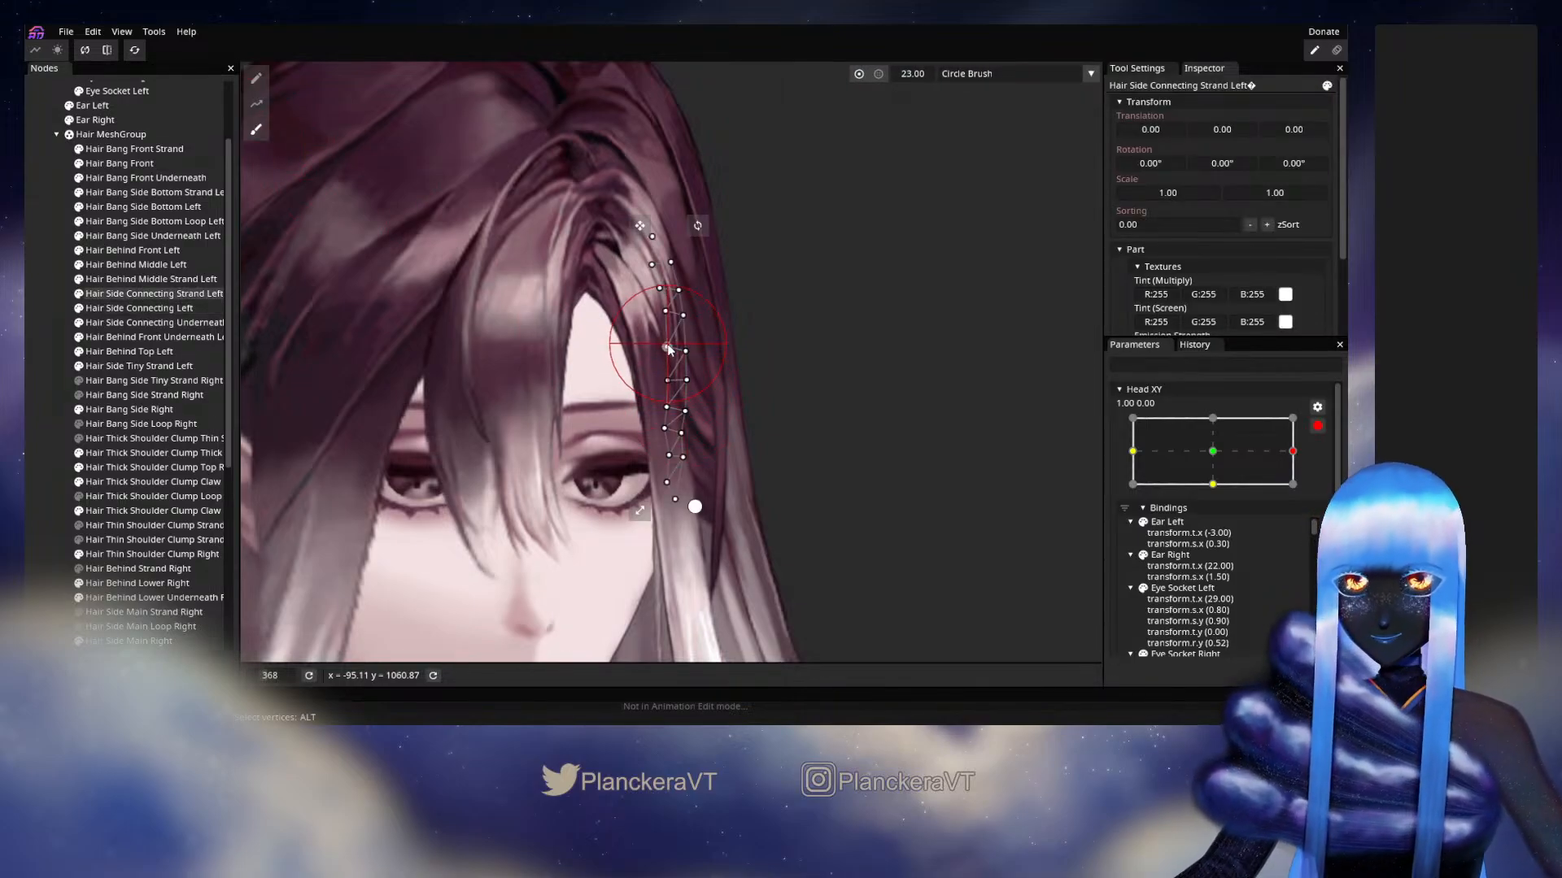
{"action": "left_click_drag", "start_coordinate": [675, 345], "coordinate": [672, 345]}
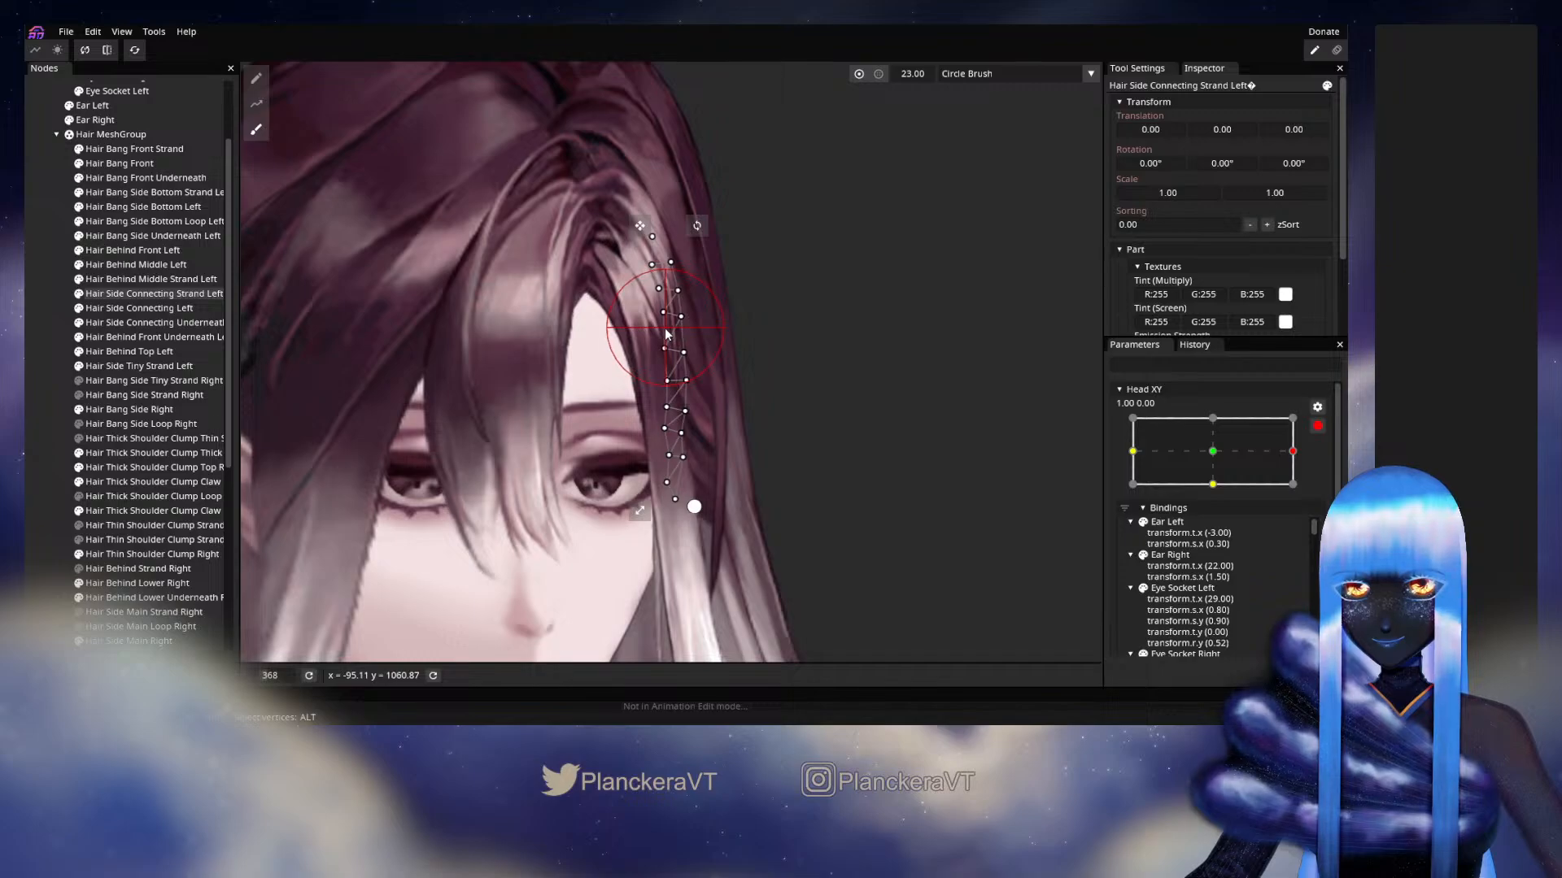
{"action": "left_click", "coordinate": [155, 294]}
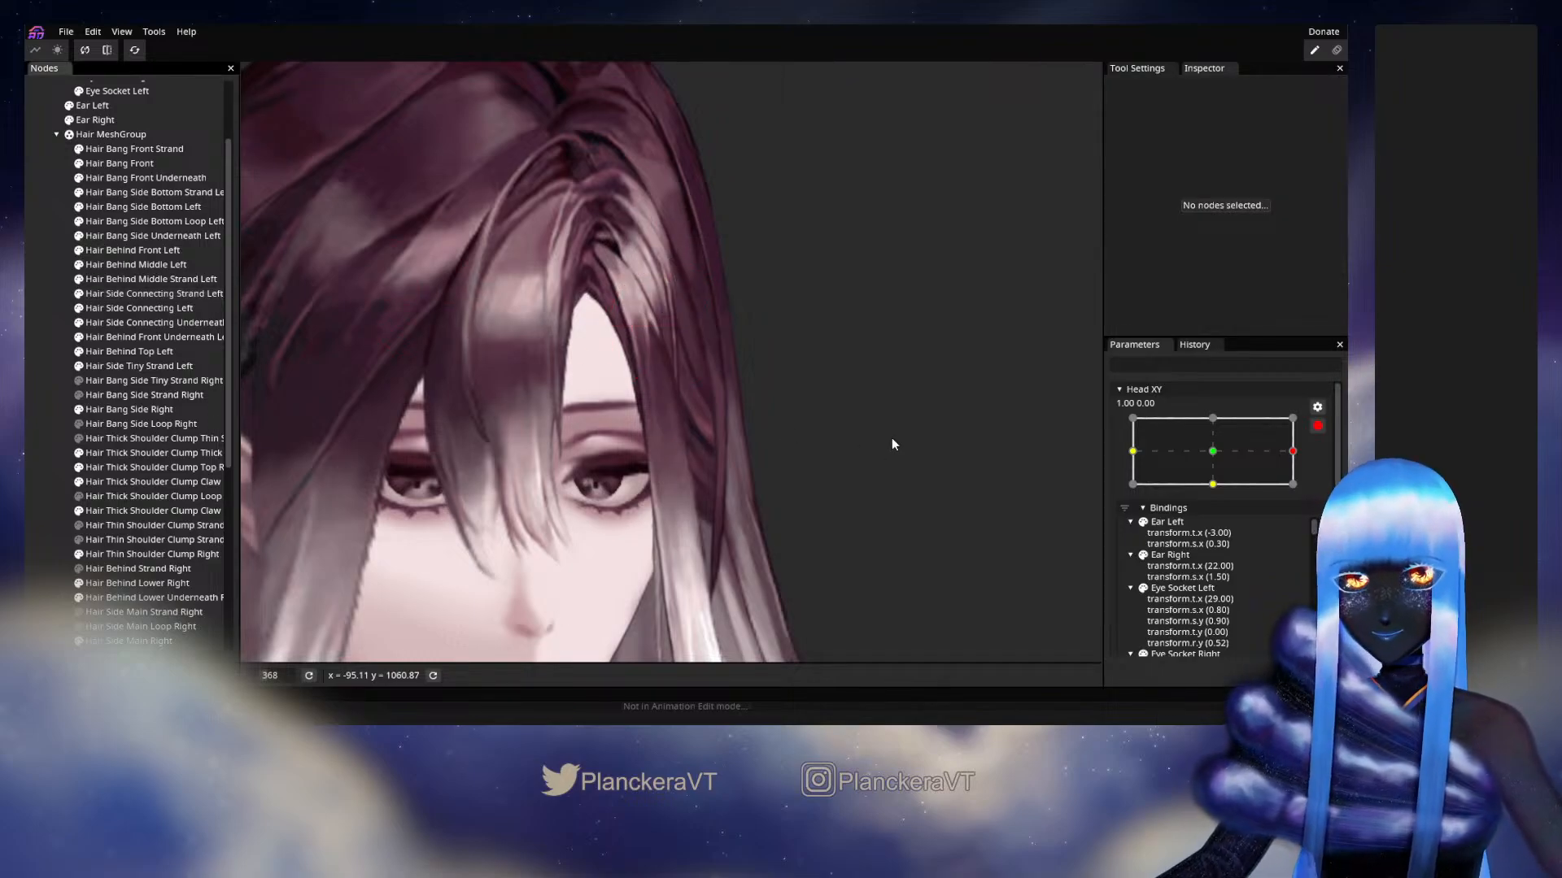
{"action": "left_click", "coordinate": [1317, 426]}
{"action": "mouse_move", "coordinate": [1302, 491]}
{"action": "left_mouse_down"}
{"action": "mouse_move", "coordinate": [1216, 496]}
{"action": "mouse_move", "coordinate": [1301, 492]}
{"action": "left_mouse_up"}
{"action": "left_click", "coordinate": [1327, 465]}
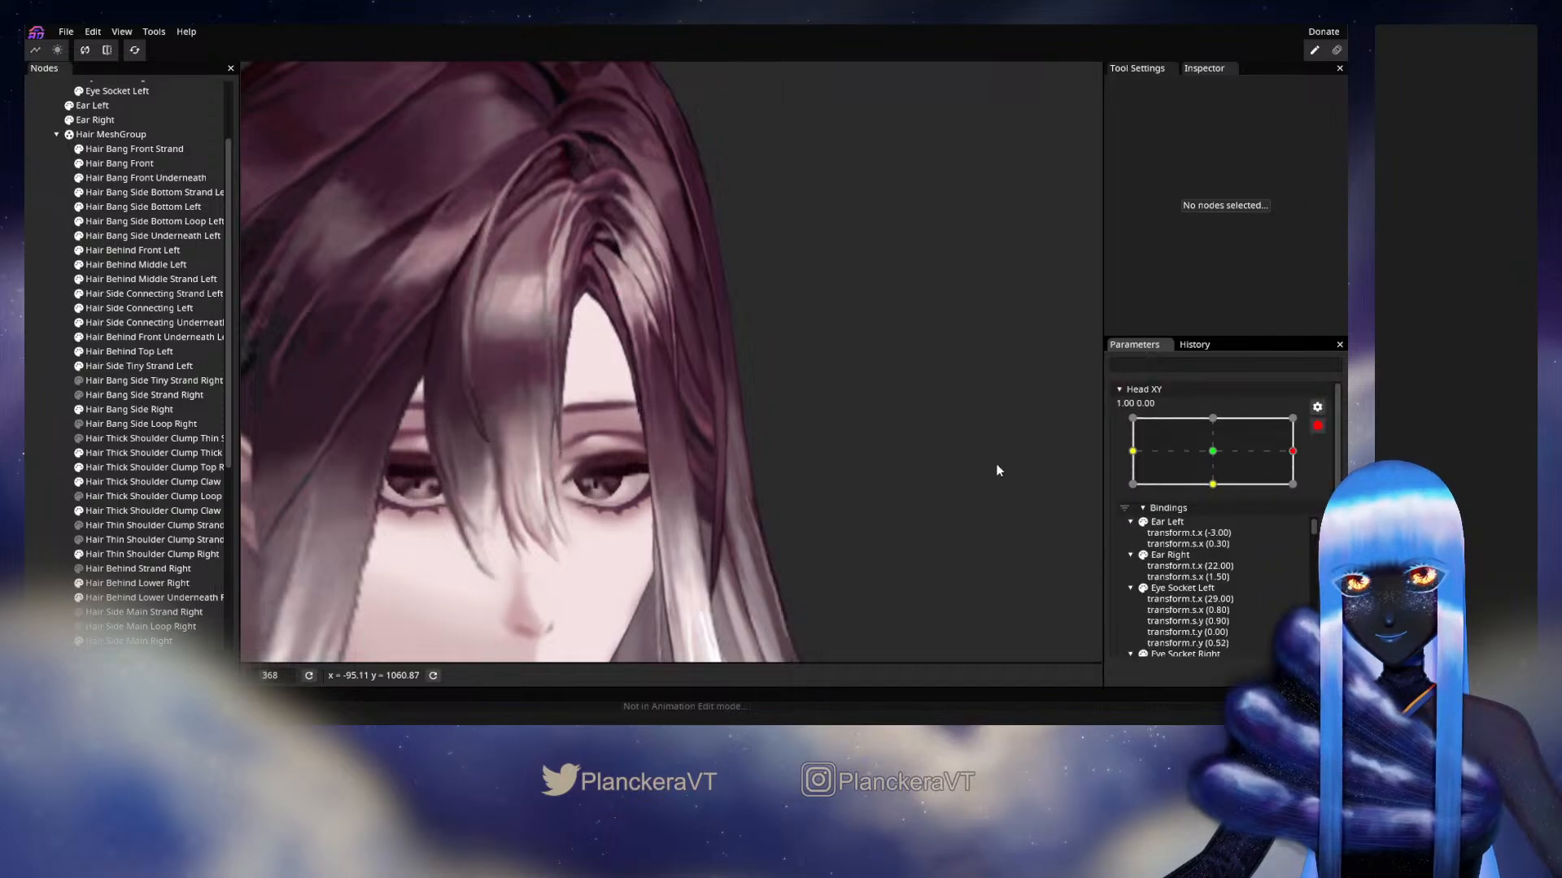
Move an individual inner-edge vertex of Hair Side Connecting Strand Left slightly upward at Head XY 1.00, 0.00, and preview the Head XY movement.
{"action": "scroll", "coordinate": [653, 385], "scroll_direction": "up", "scroll_amount": 5}
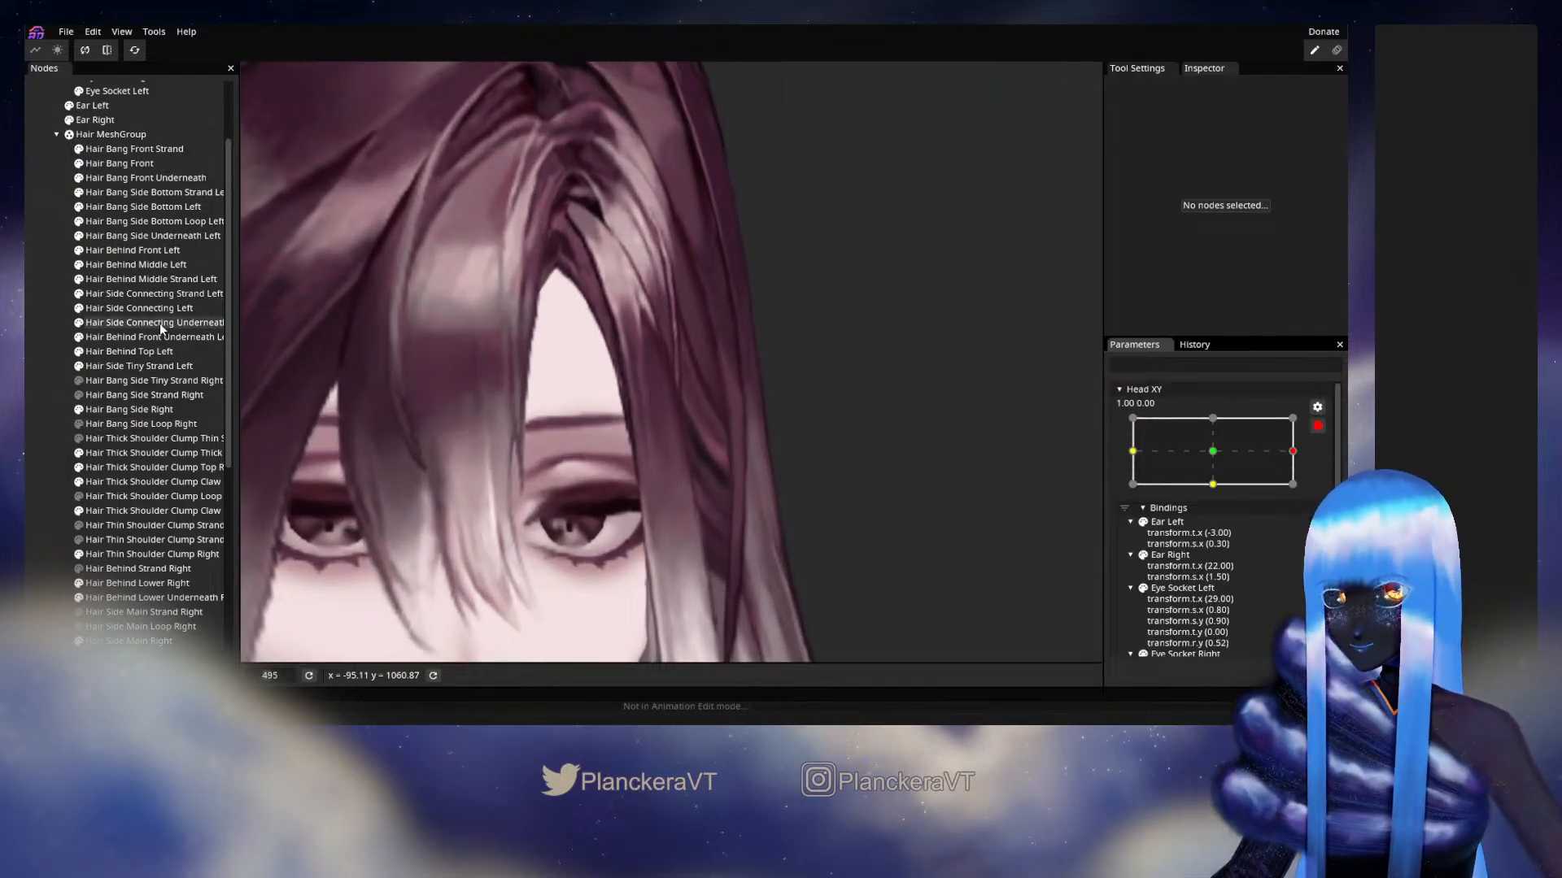
{"action": "left_click", "coordinate": [159, 278]}
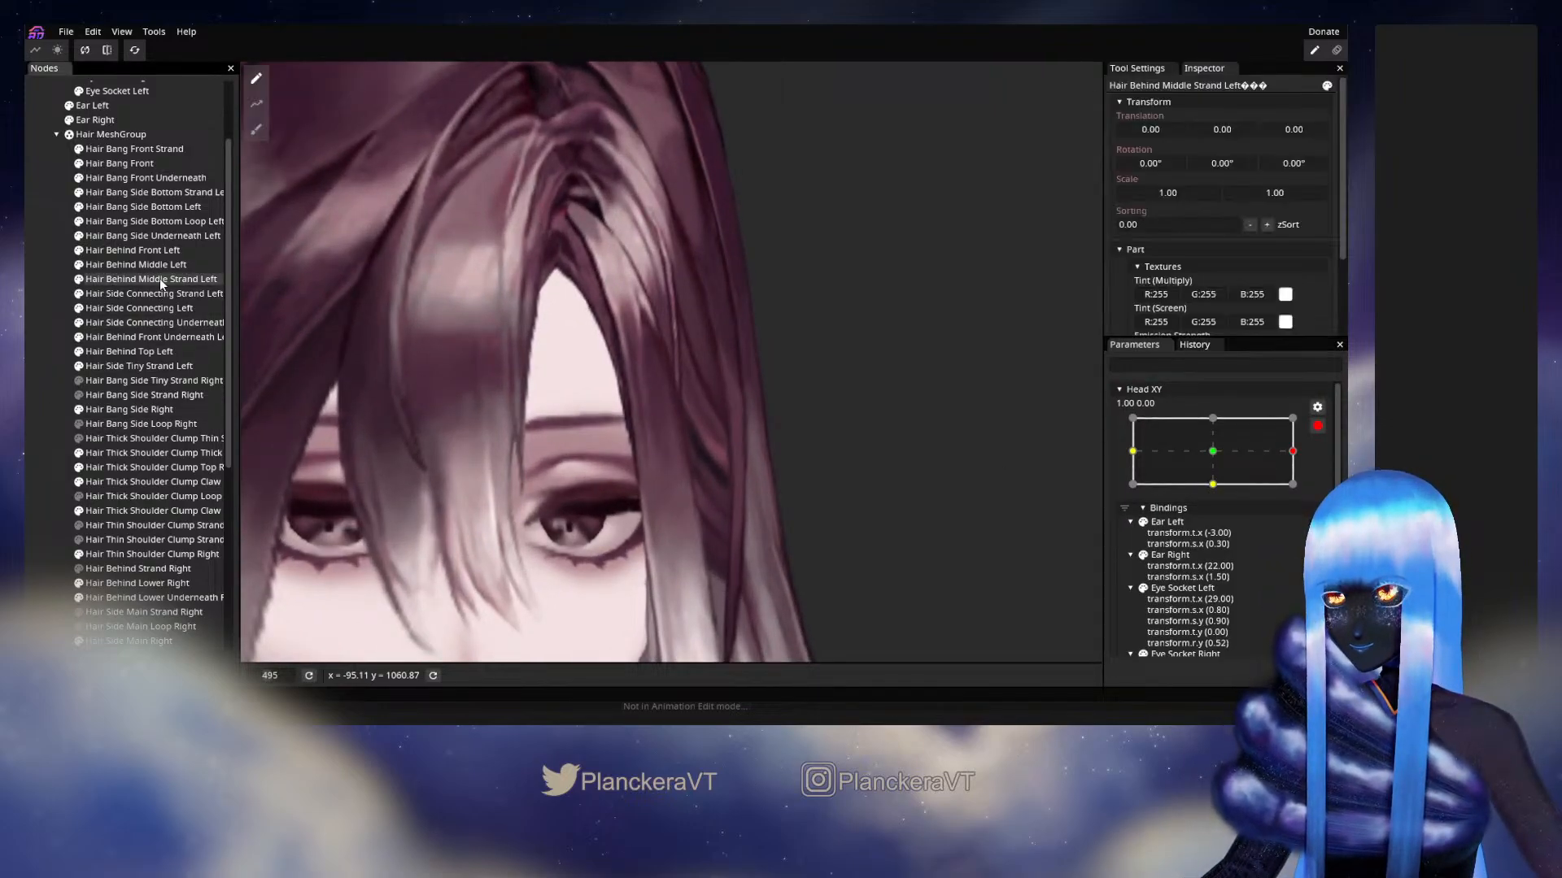
{"action": "left_click", "coordinate": [160, 291]}
{"action": "scroll", "coordinate": [705, 300], "scroll_direction": "up", "scroll_amount": 2}
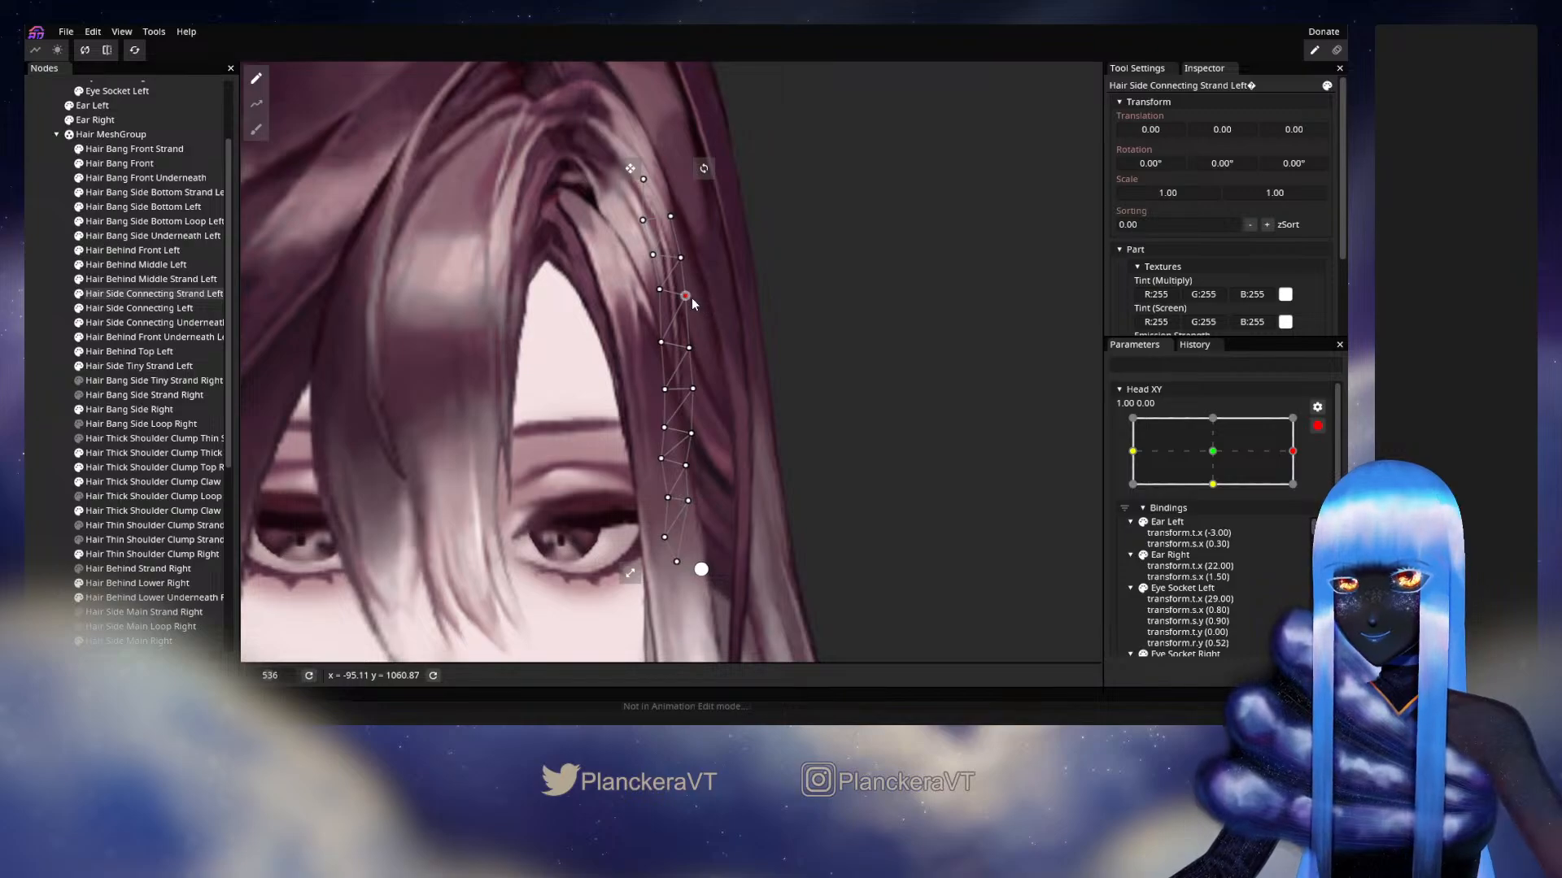
{"action": "left_click_drag", "start_coordinate": [660, 341], "coordinate": [659, 337]}
{"action": "left_click", "coordinate": [966, 442]}
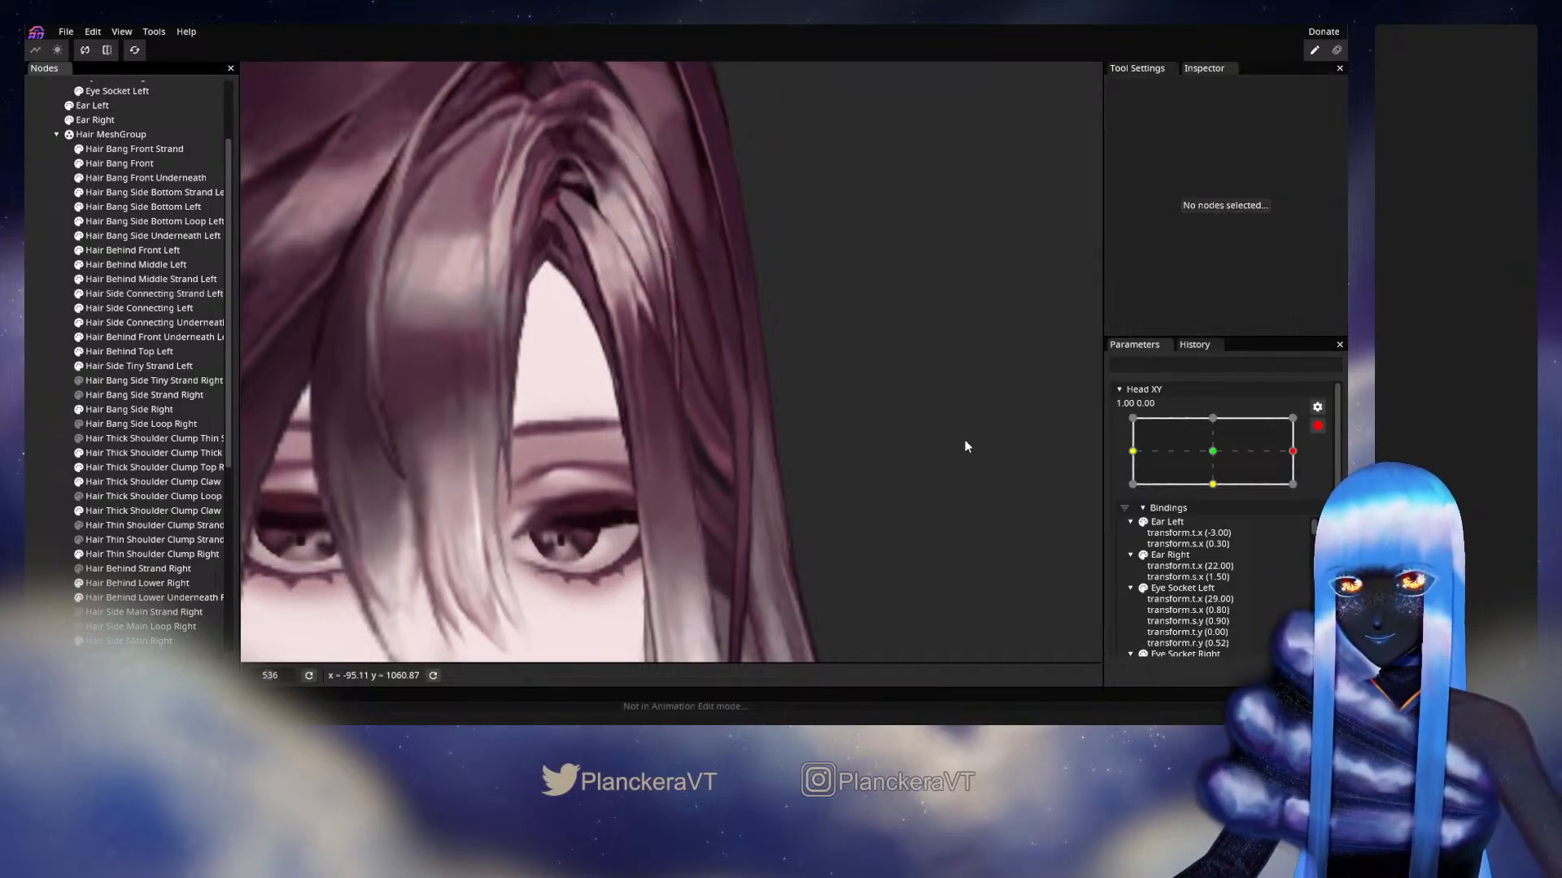
{"action": "mouse_move", "coordinate": [1305, 495]}
{"action": "left_mouse_down"}
{"action": "mouse_move", "coordinate": [1224, 498]}
{"action": "mouse_move", "coordinate": [1310, 488]}
{"action": "left_mouse_up"}
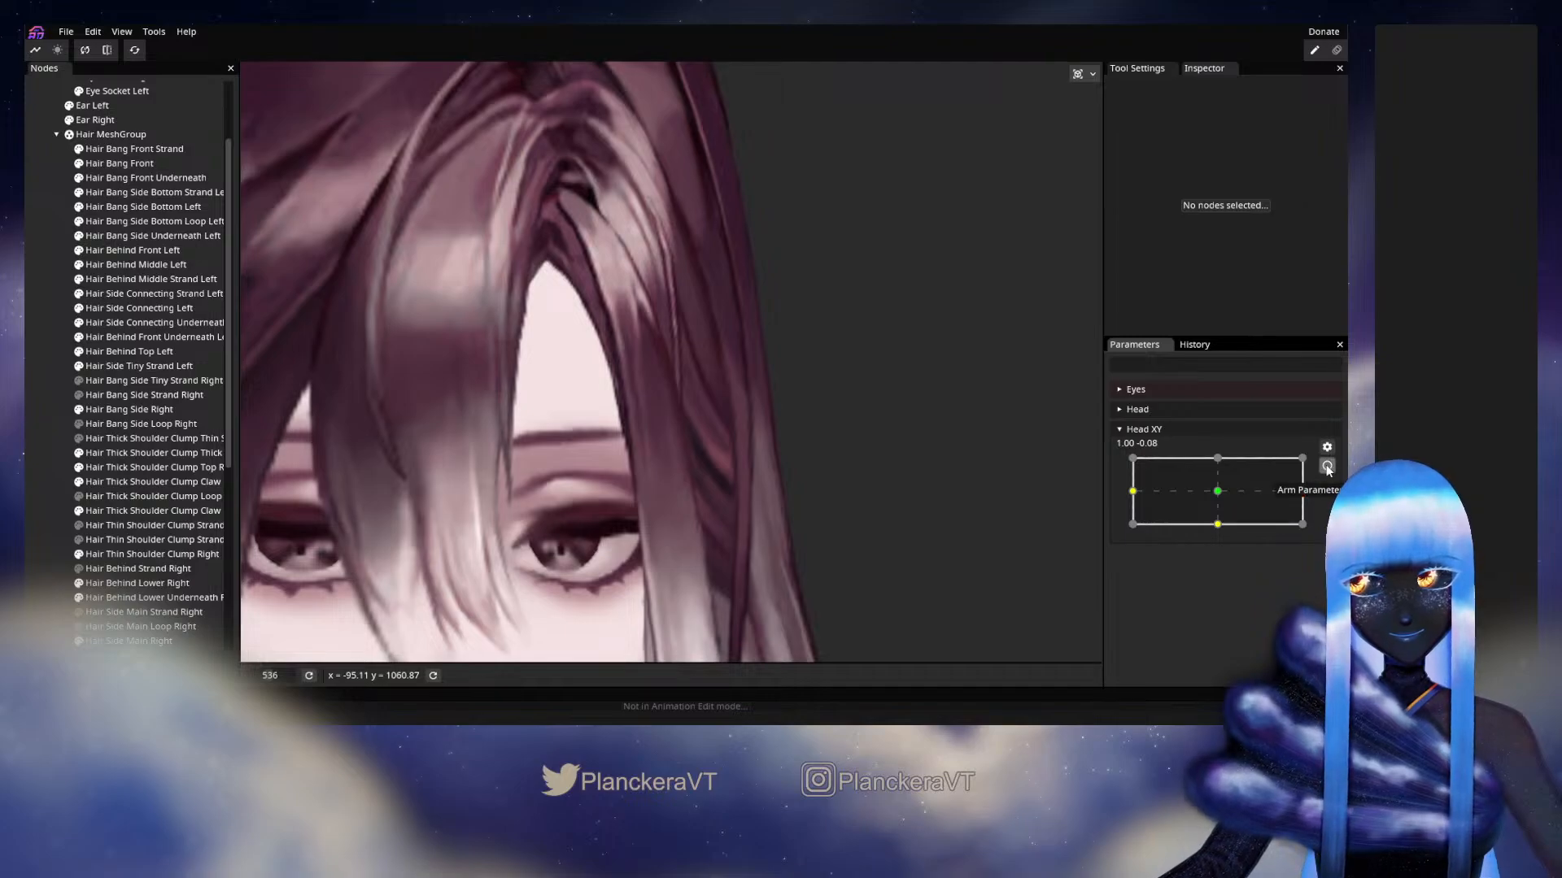
{"action": "left_click", "coordinate": [1326, 468]}
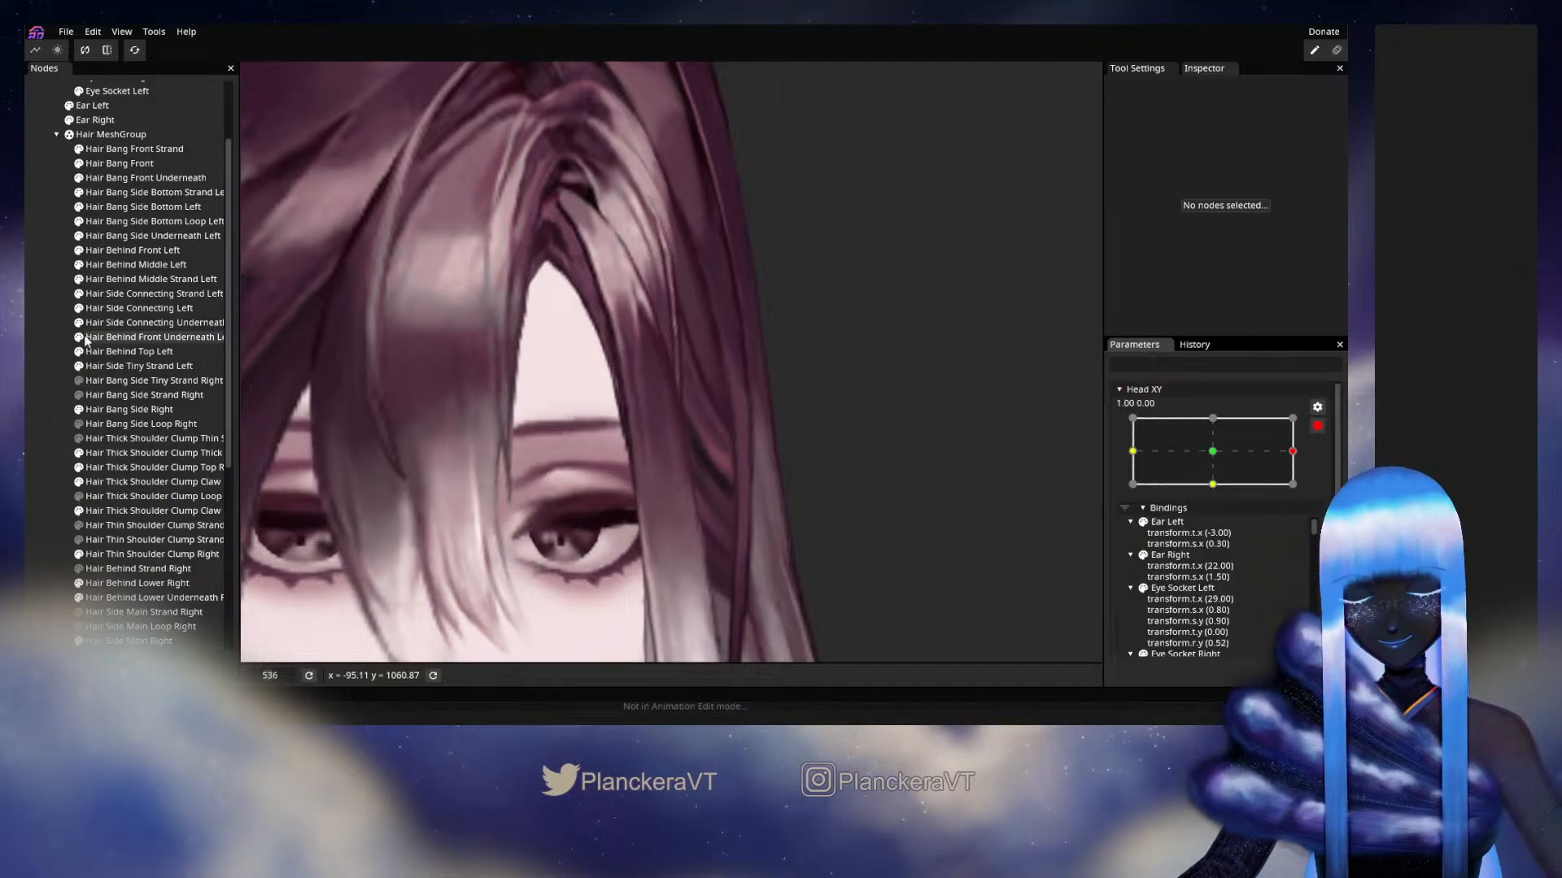
Fine-tune single vertices along both edges of Hair Side Connecting Strand Left, from the middle up to the upper part, and test the head turn.
{"action": "left_click", "coordinate": [158, 295]}
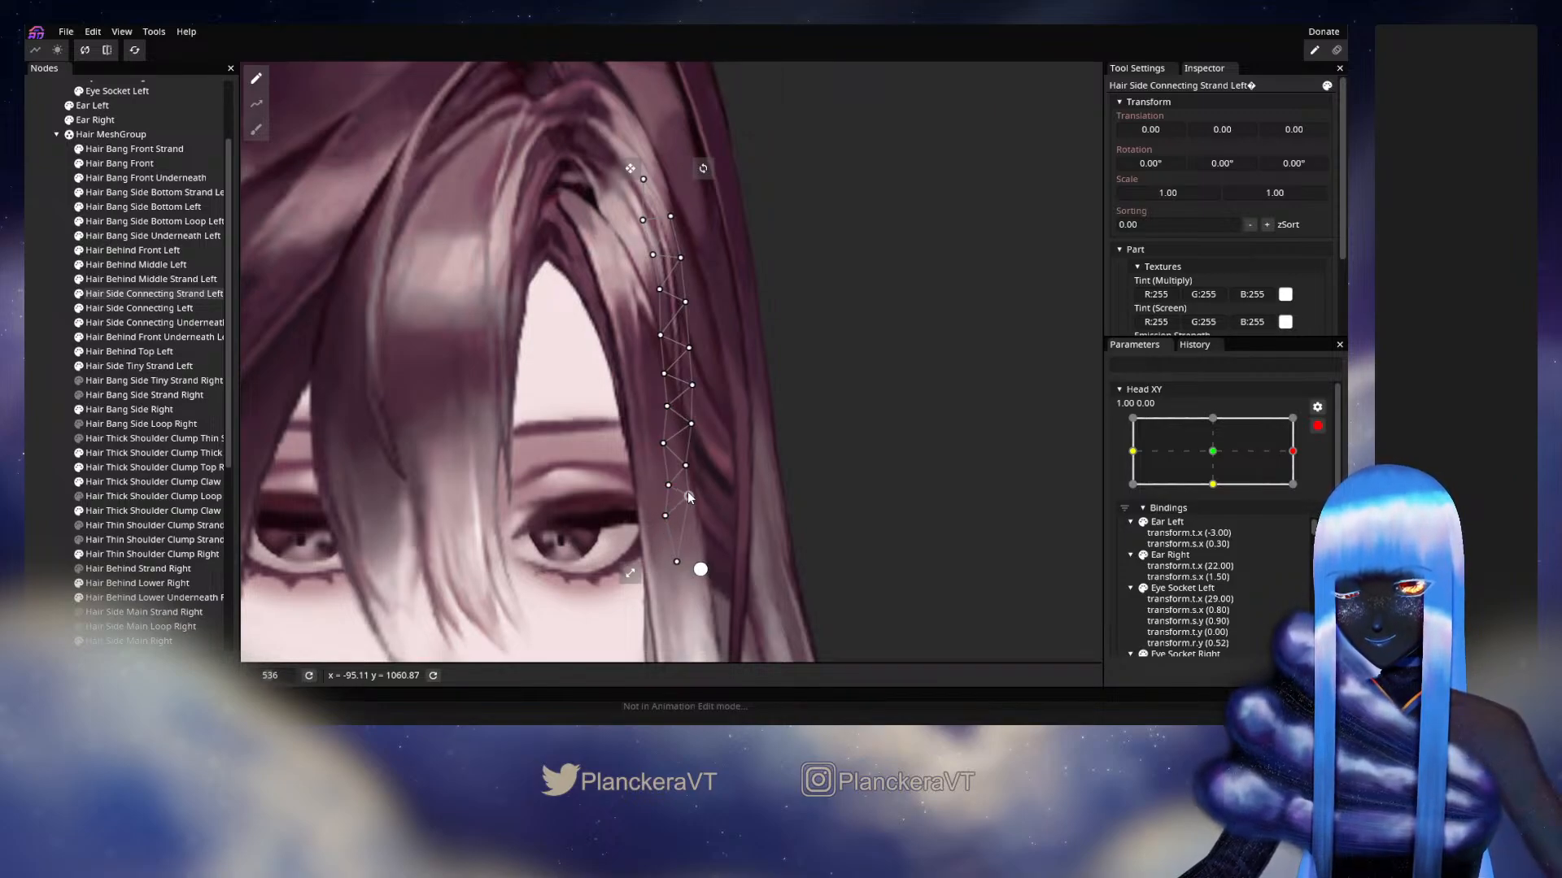
{"action": "left_click", "coordinate": [660, 333]}
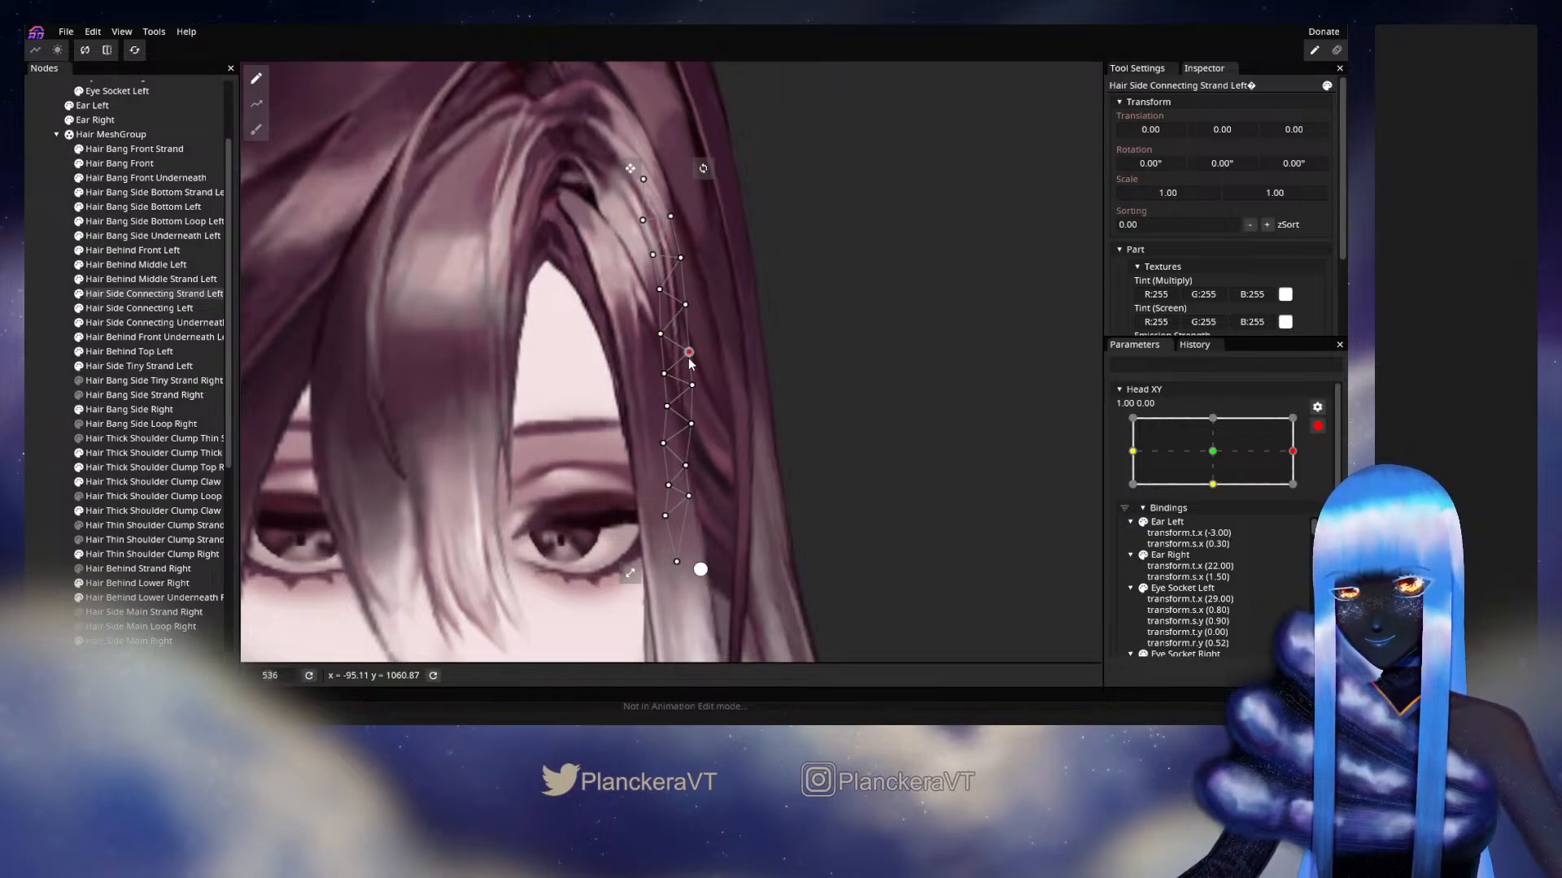
{"action": "left_click", "coordinate": [659, 291]}
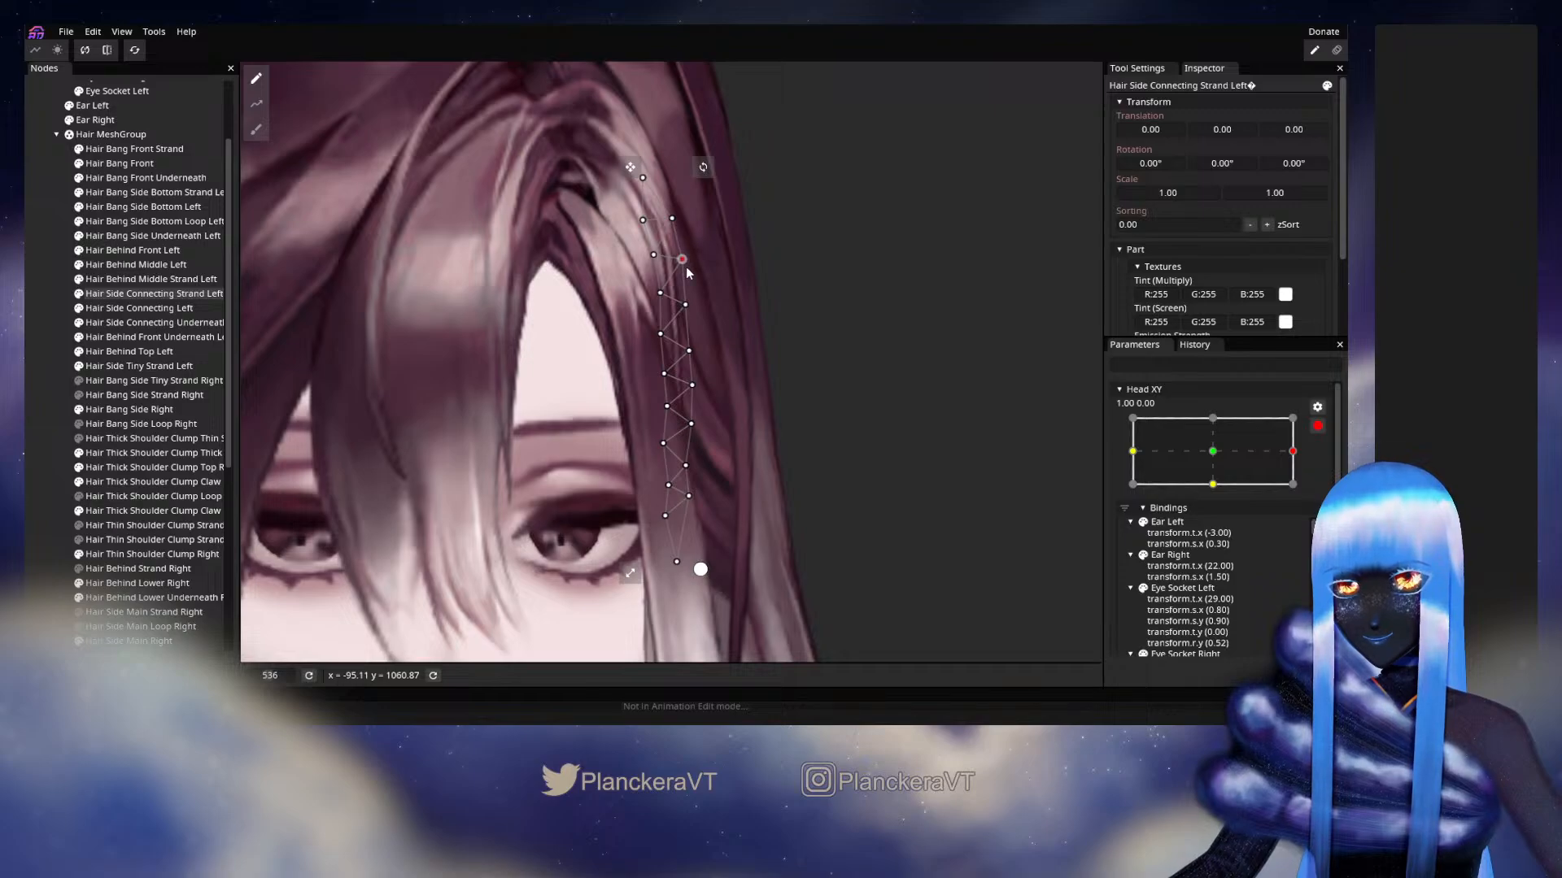
{"action": "left_click", "coordinate": [653, 253]}
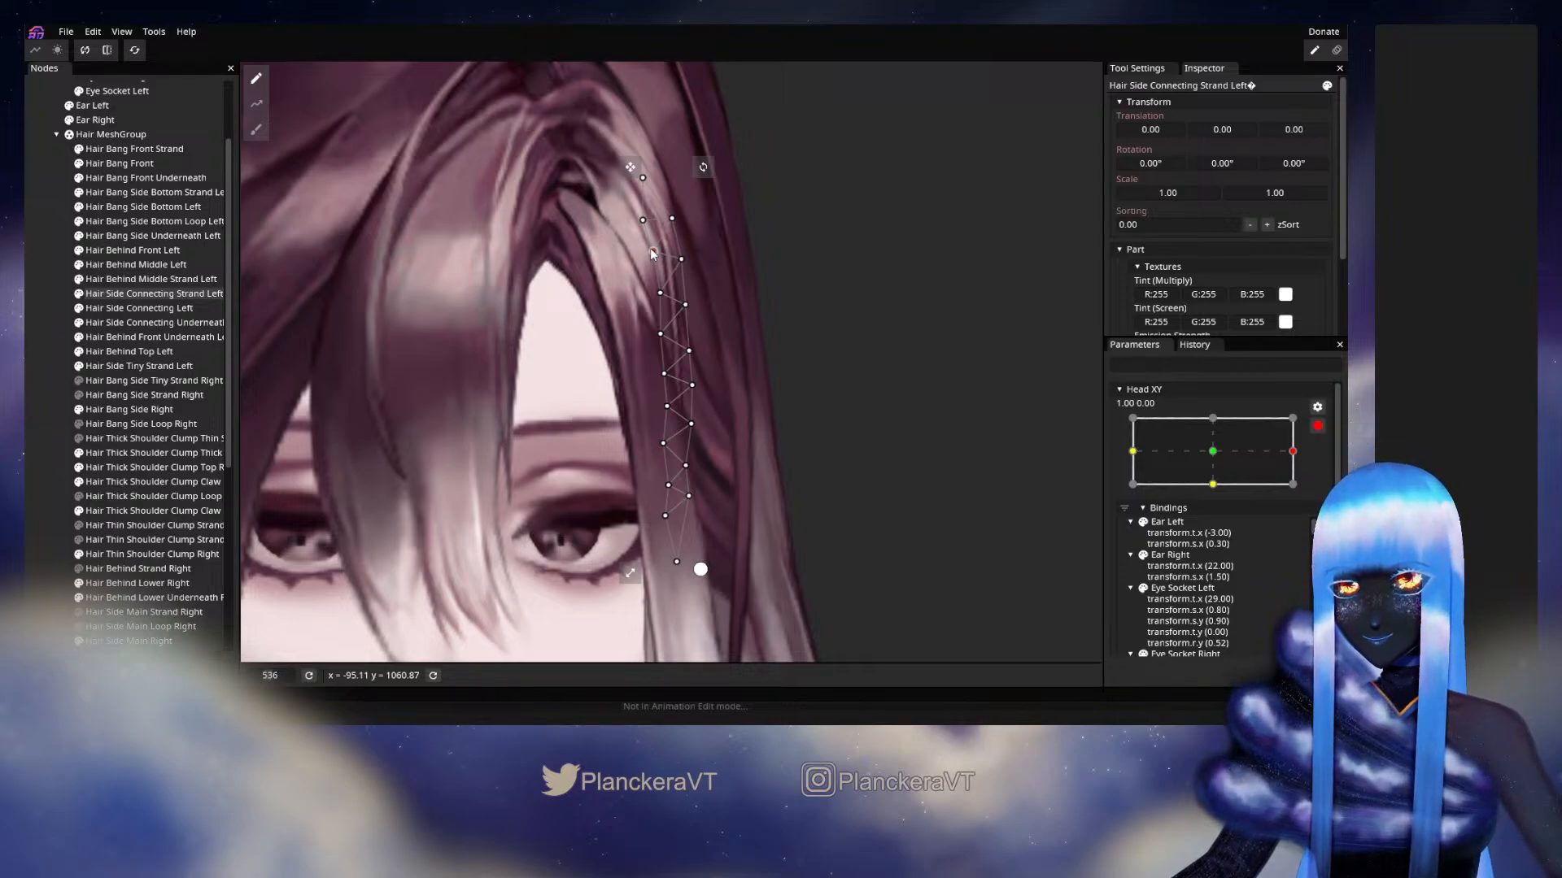
{"action": "left_click", "coordinate": [351, 302]}
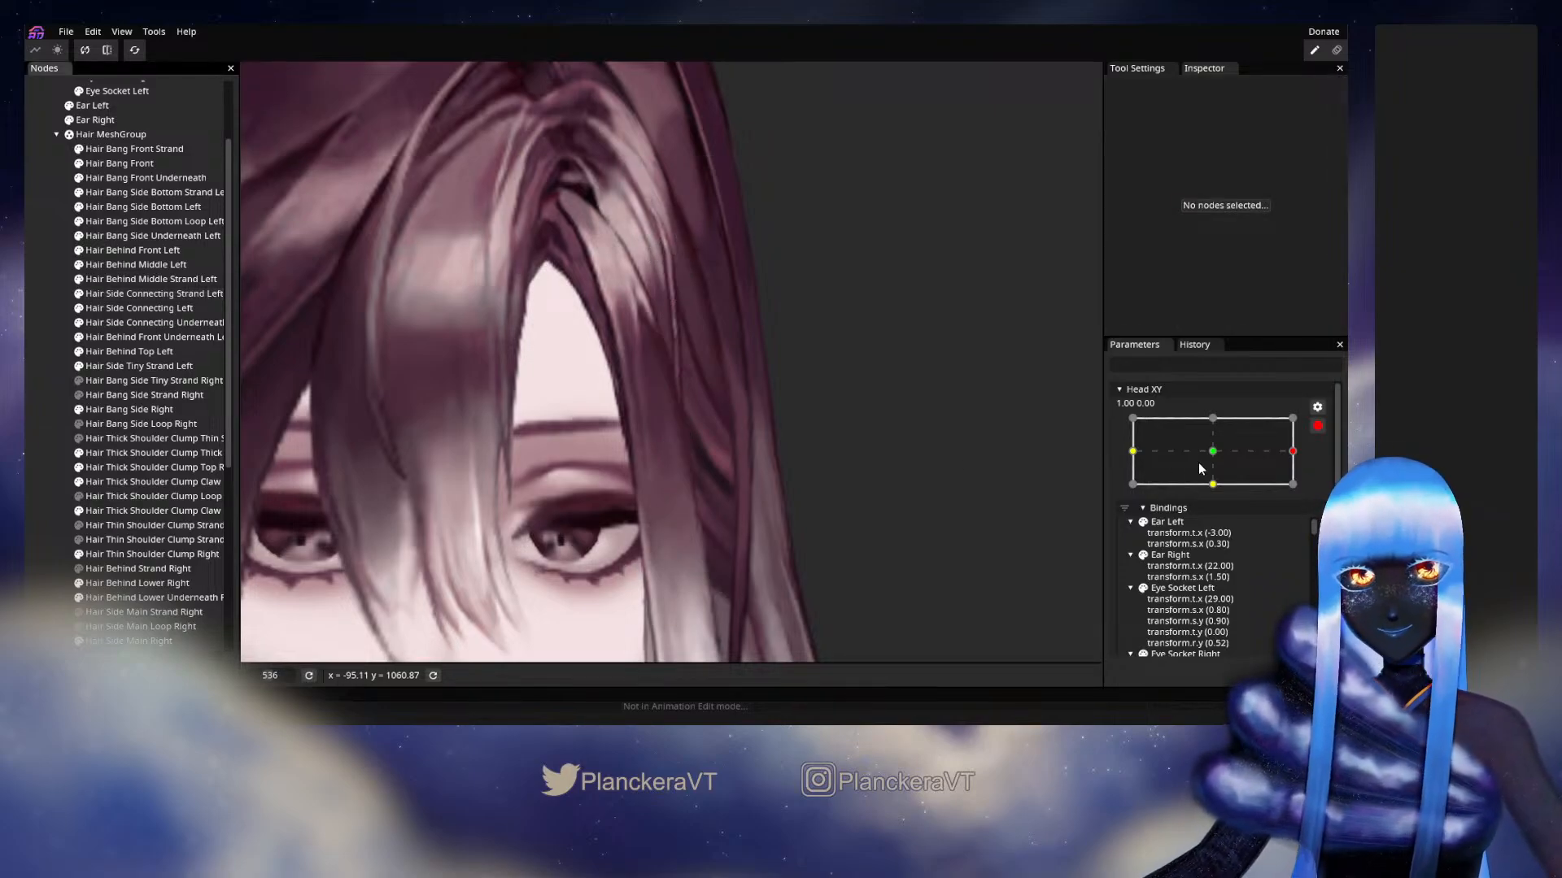
{"action": "left_click", "coordinate": [1317, 425]}
{"action": "mouse_move", "coordinate": [1311, 494]}
{"action": "left_mouse_down"}
{"action": "mouse_move", "coordinate": [1219, 497]}
{"action": "mouse_move", "coordinate": [1310, 492]}
{"action": "left_mouse_up"}
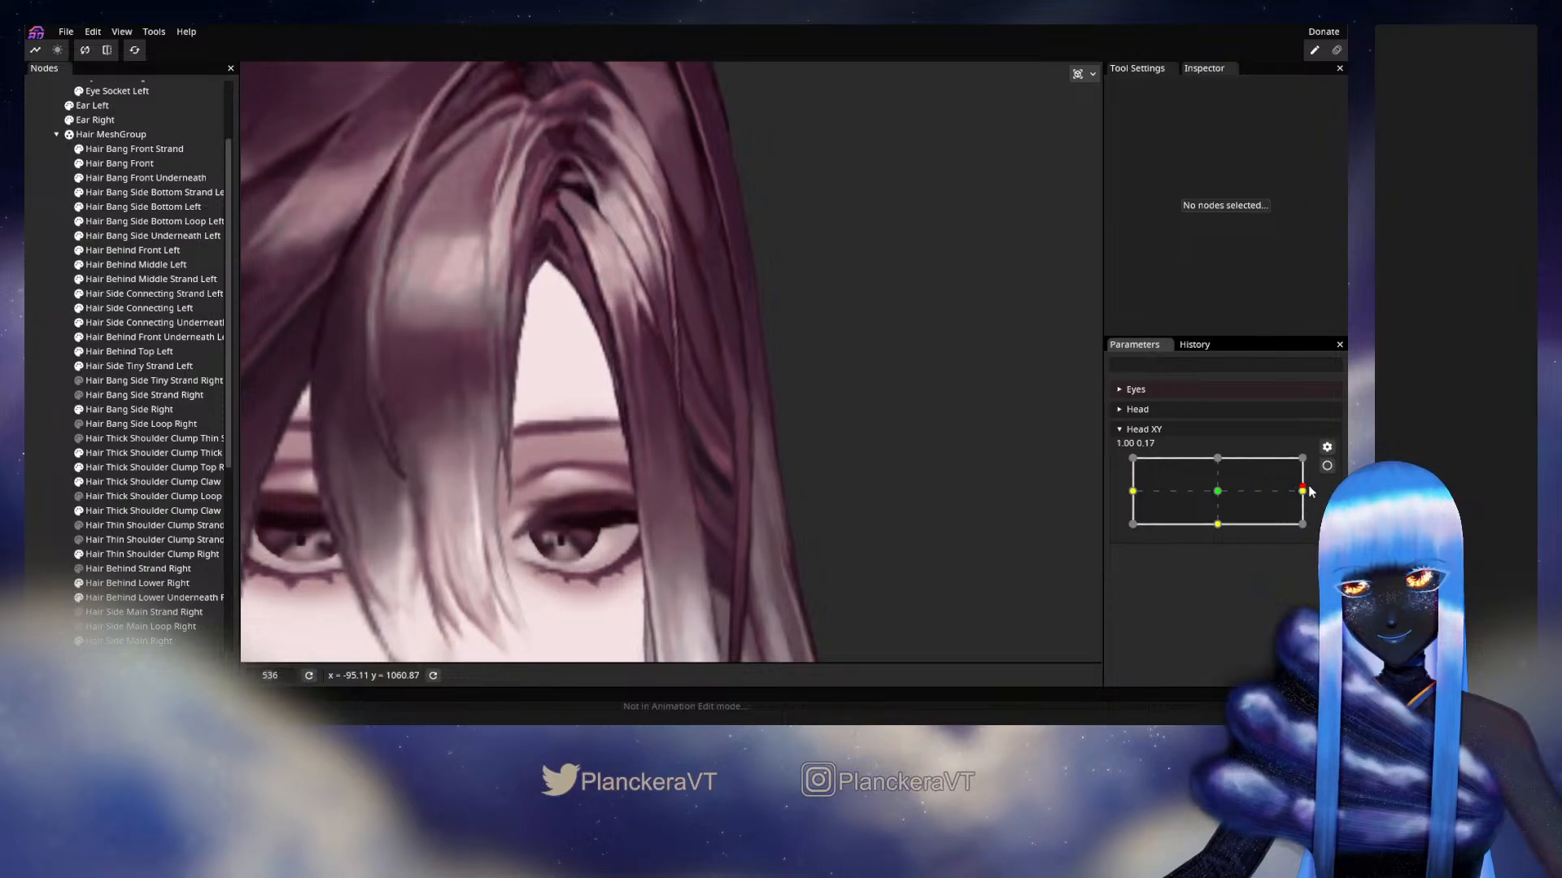
{"action": "left_click", "coordinate": [1327, 465]}
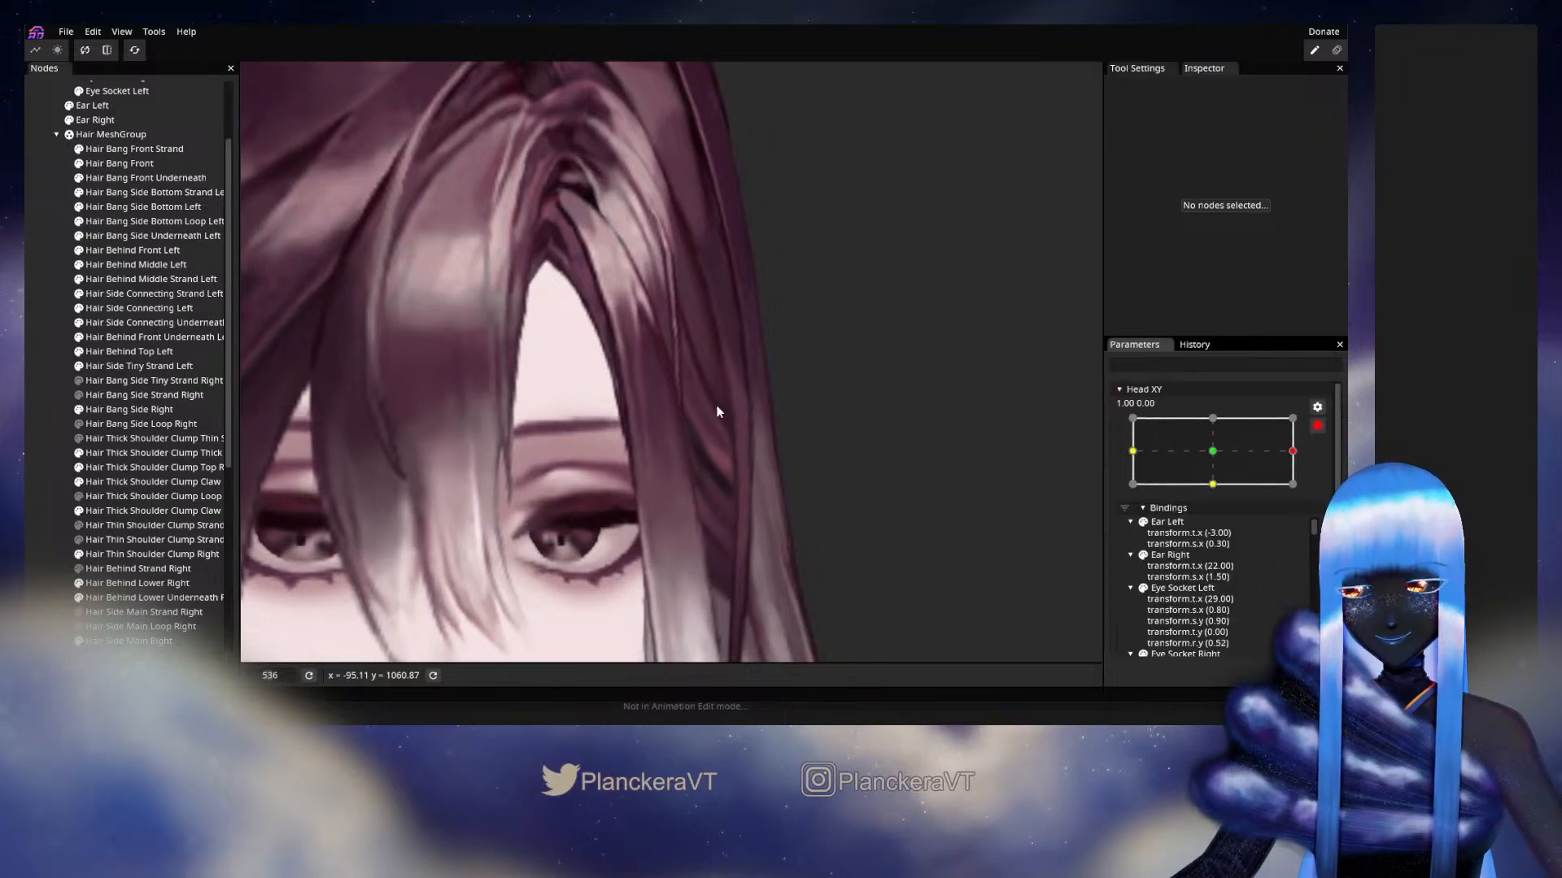
Shift the upper inner-edge vertex of Hair Side Connecting Strand Left outward and adjust the vertices around it at Head XY 1.00, 0.00.
{"action": "left_click", "coordinate": [150, 278]}
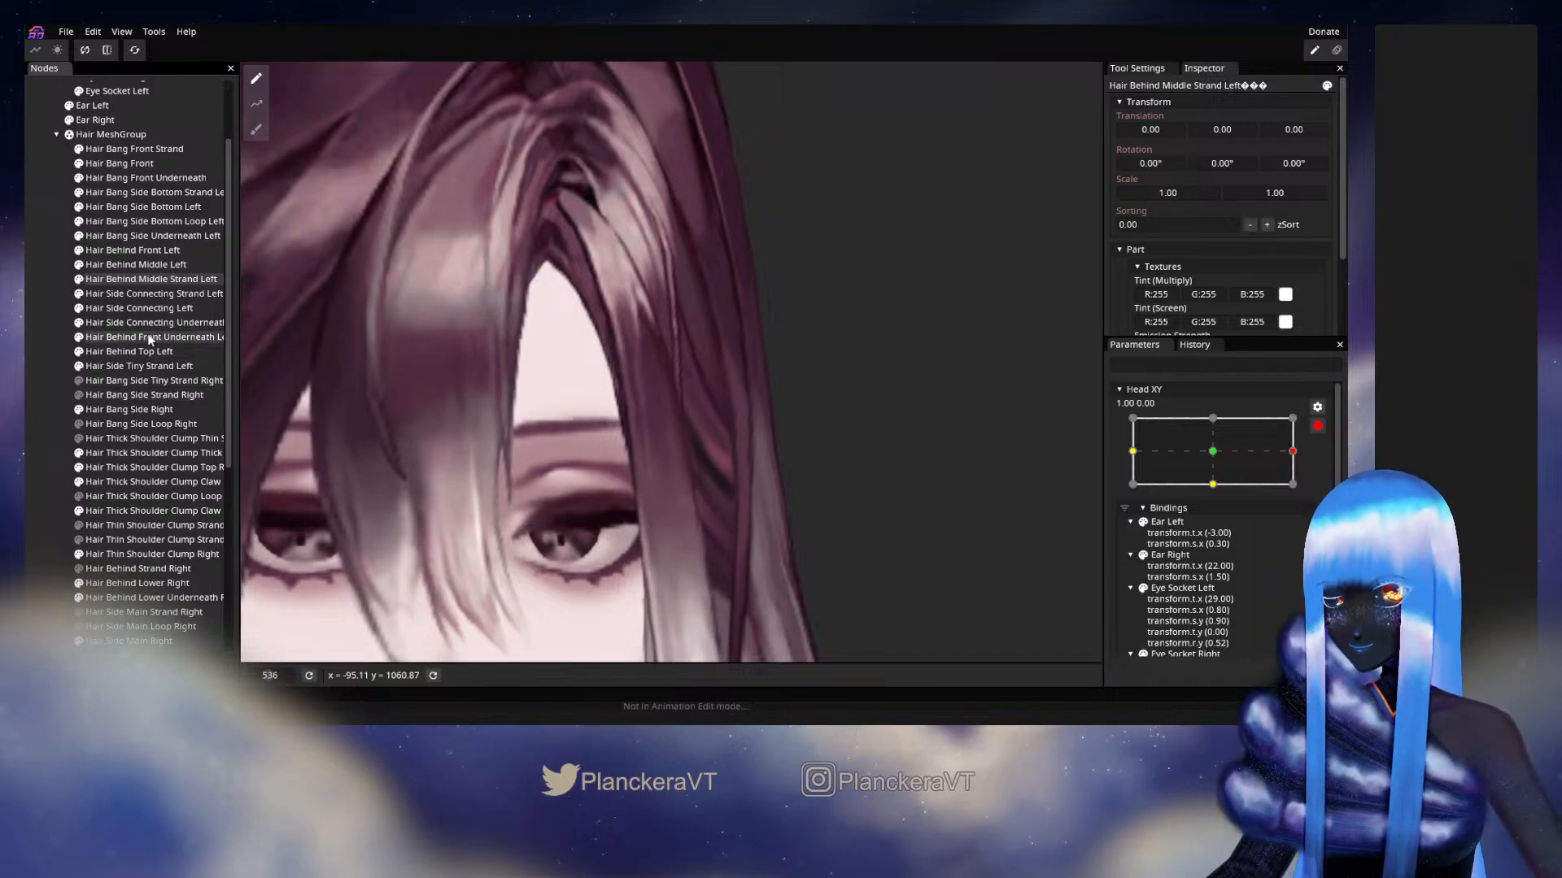
{"action": "left_click", "coordinate": [139, 294]}
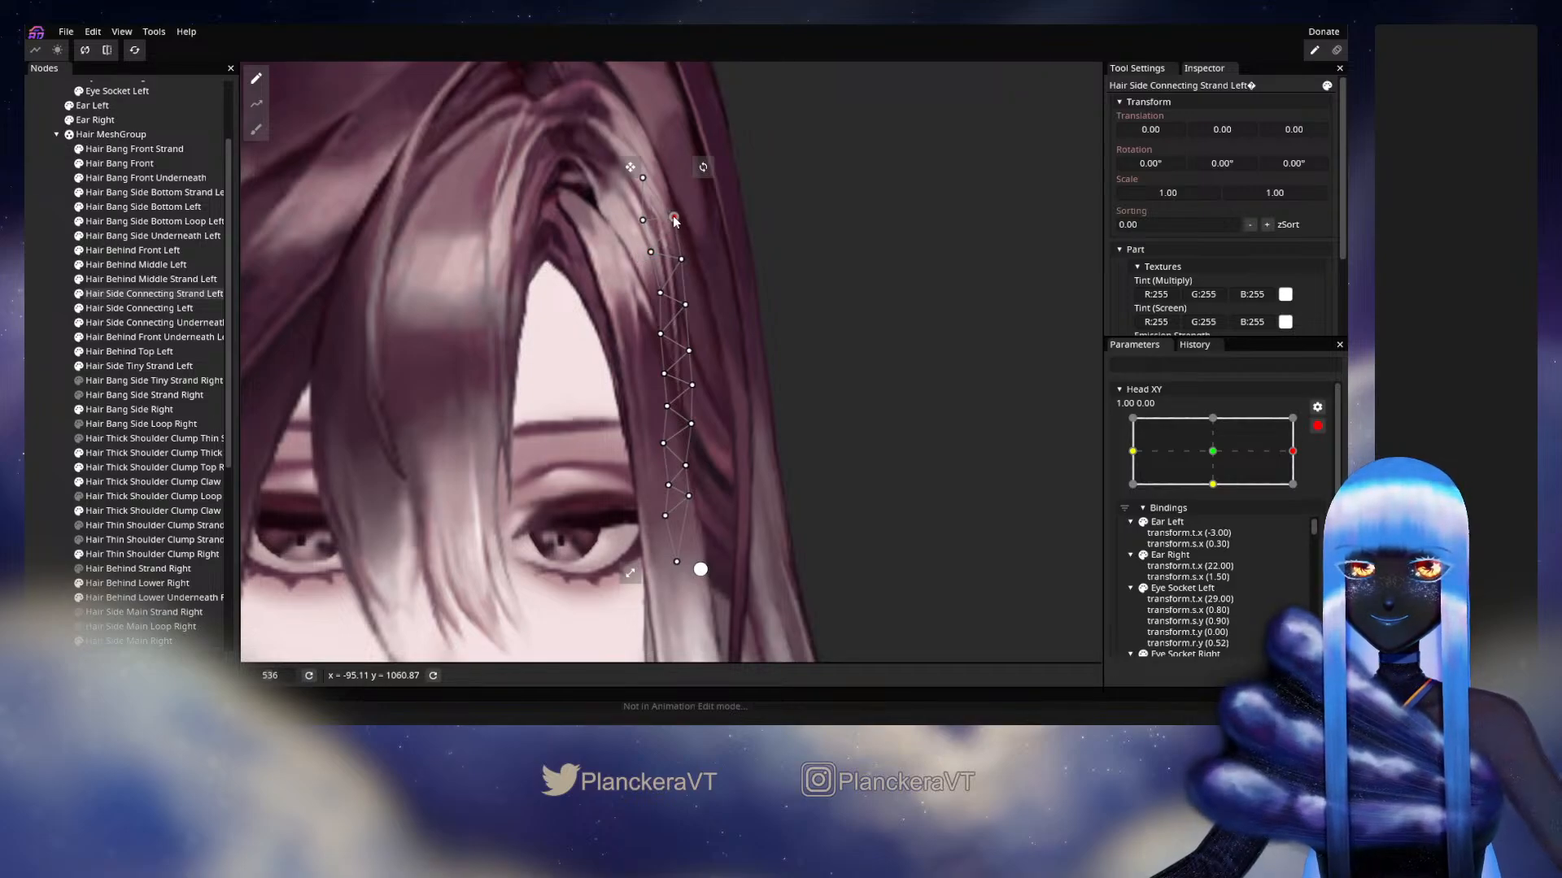
{"action": "left_click_drag", "start_coordinate": [639, 224], "coordinate": [635, 226]}
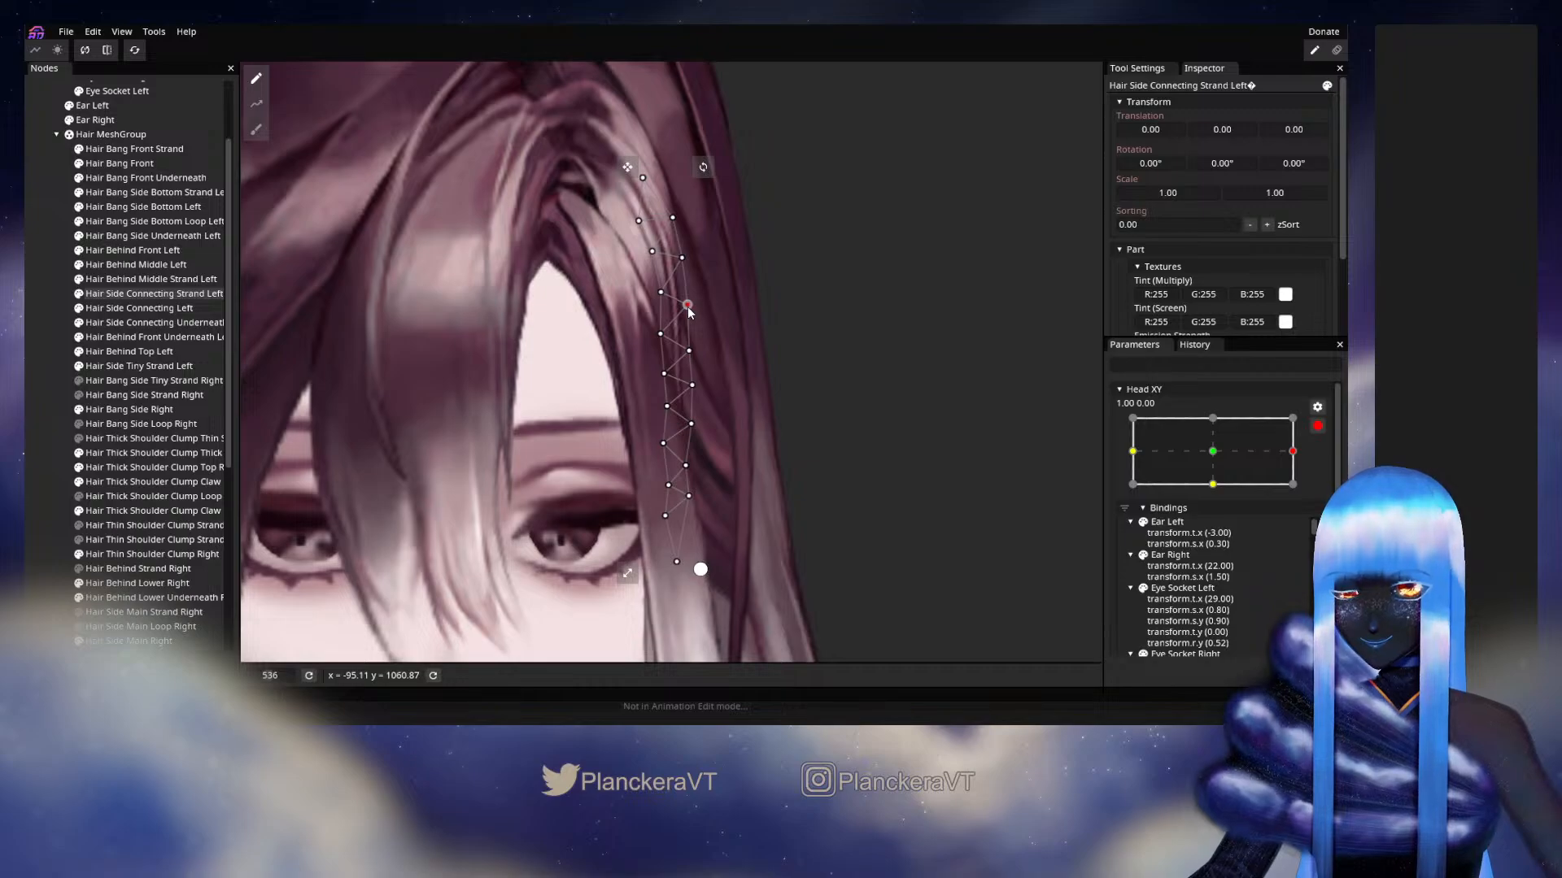
{"action": "left_click", "coordinate": [38, 313]}
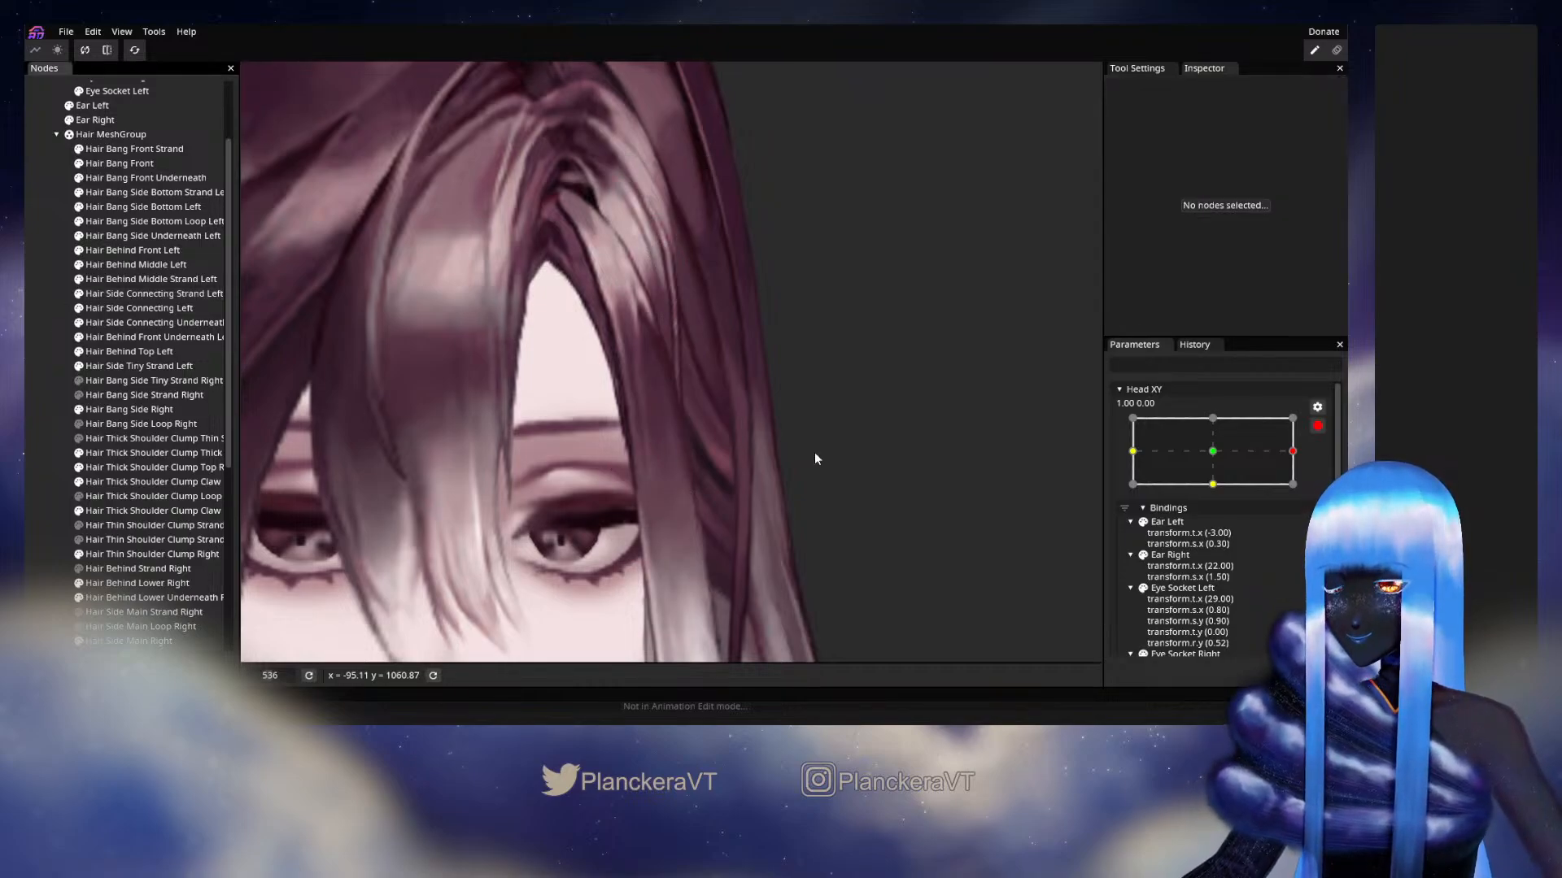
Preview the hair across the Head XY range, save the model, and rearm Head XY at the 1.00, 0.00 keypoint.
{"action": "left_click", "coordinate": [1316, 425]}
{"action": "left_click_drag", "start_coordinate": [1302, 493], "coordinate": [1330, 469]}
{"action": "key", "text": "ctrl+s"}
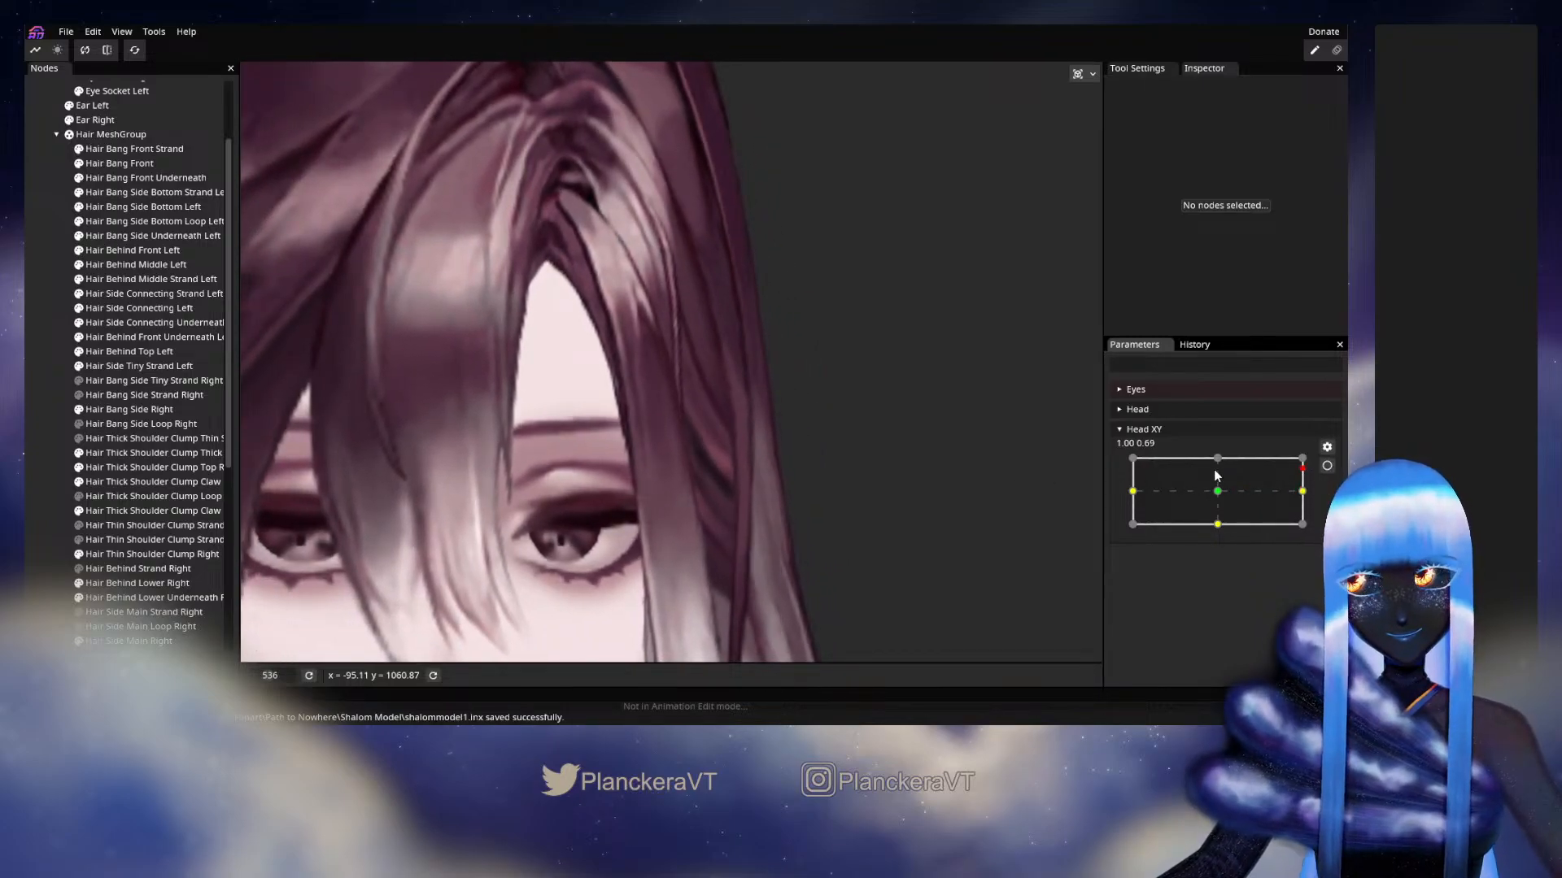
{"action": "left_click", "coordinate": [1326, 465]}
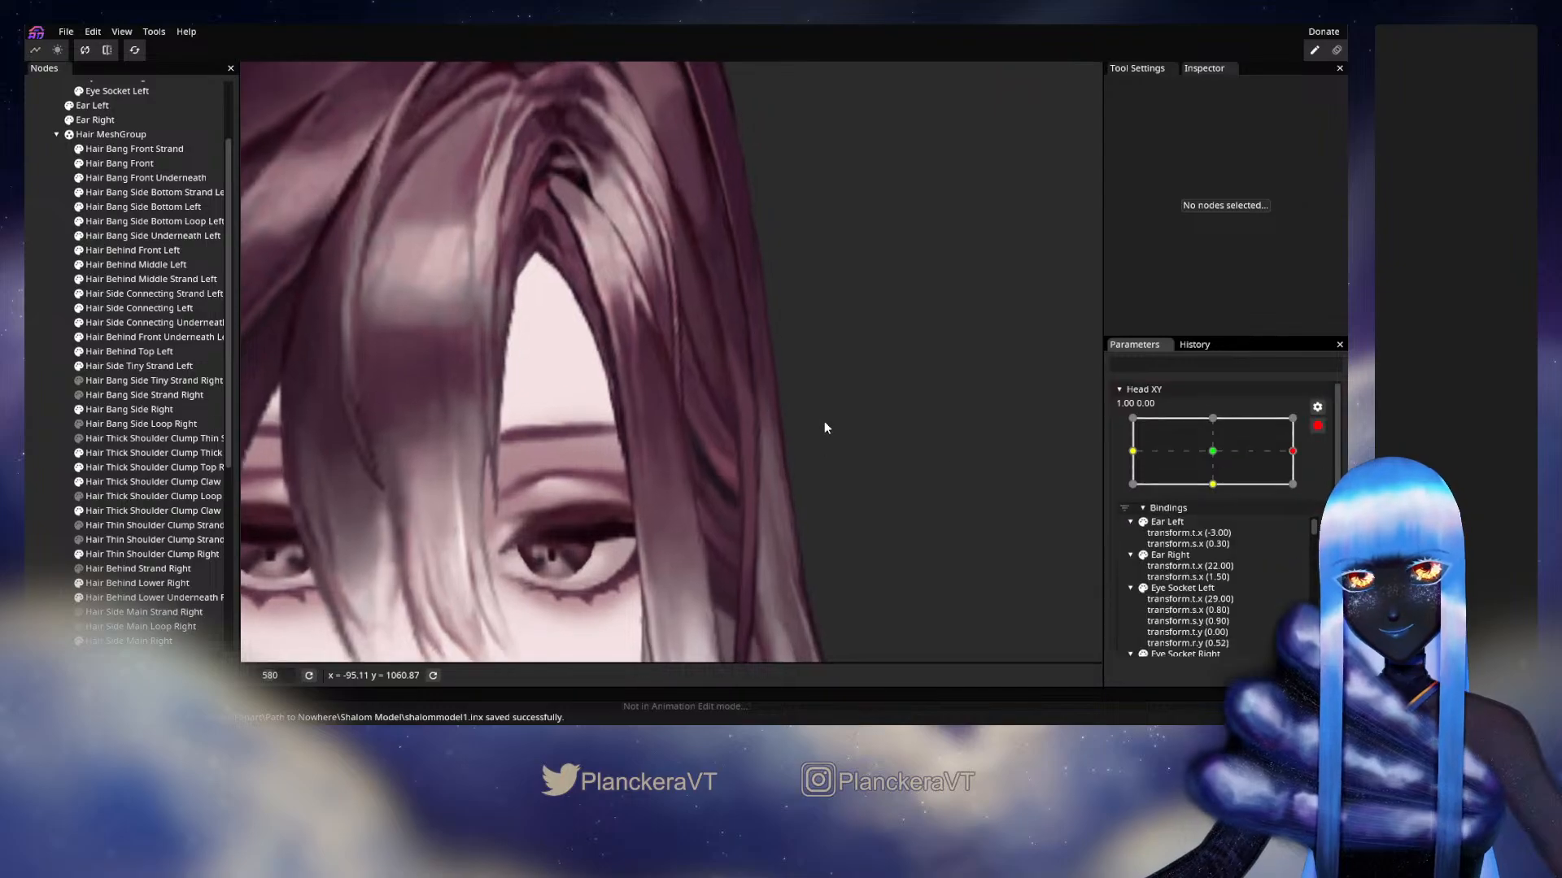
Move the lower-middle vertices of Hair Side Connecting Strand Left slightly downward beside the eye at Head XY 1.00, 0.00.
{"action": "left_click_drag", "start_coordinate": [406, 544], "coordinate": [397, 460]}
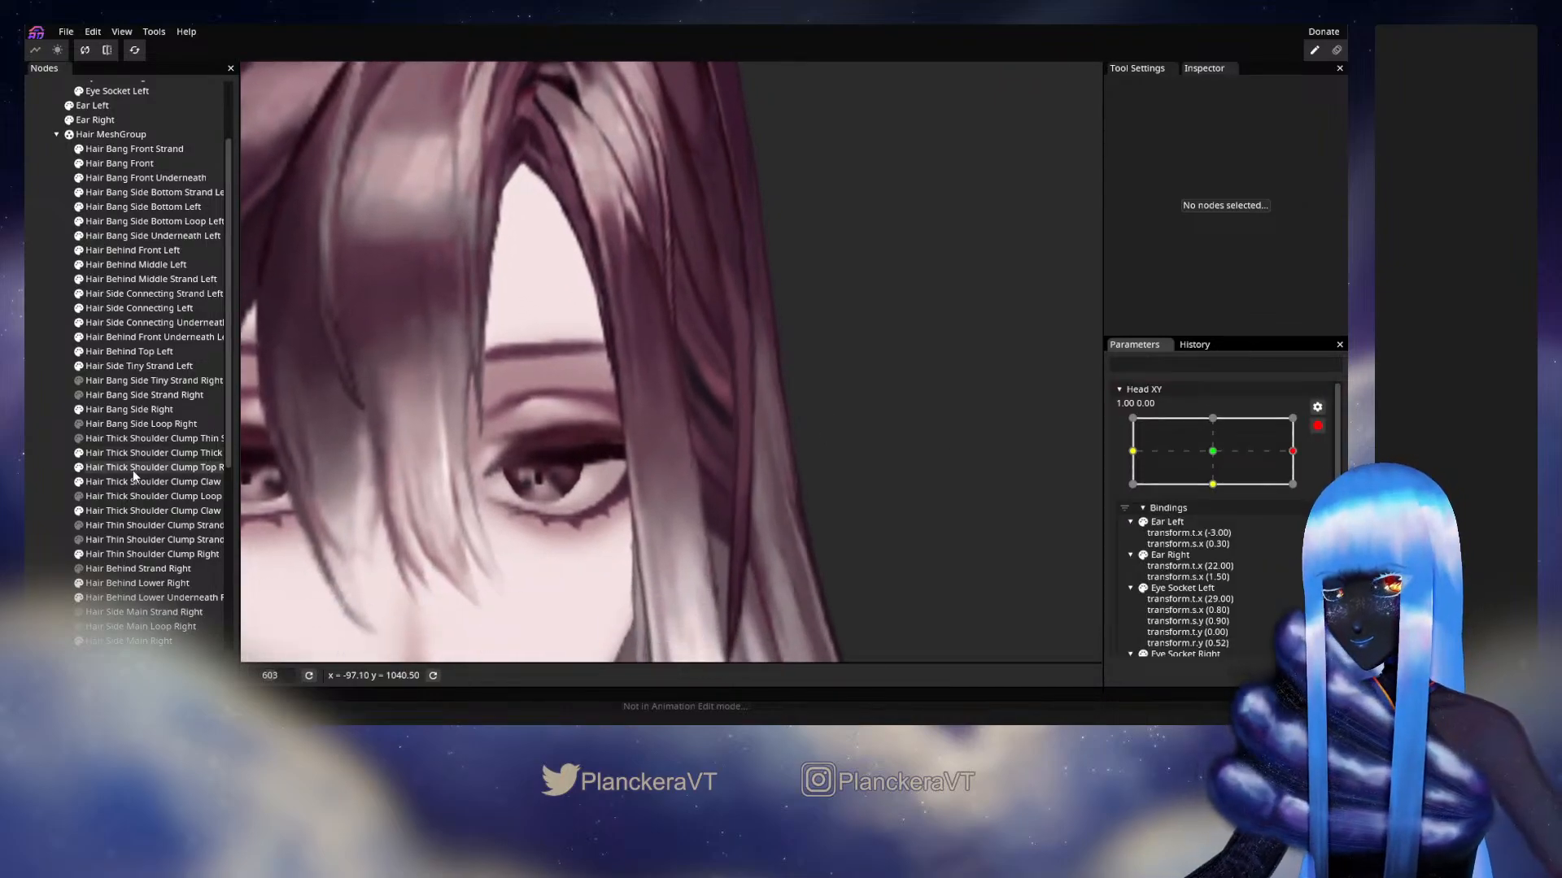
{"action": "left_click", "coordinate": [163, 324]}
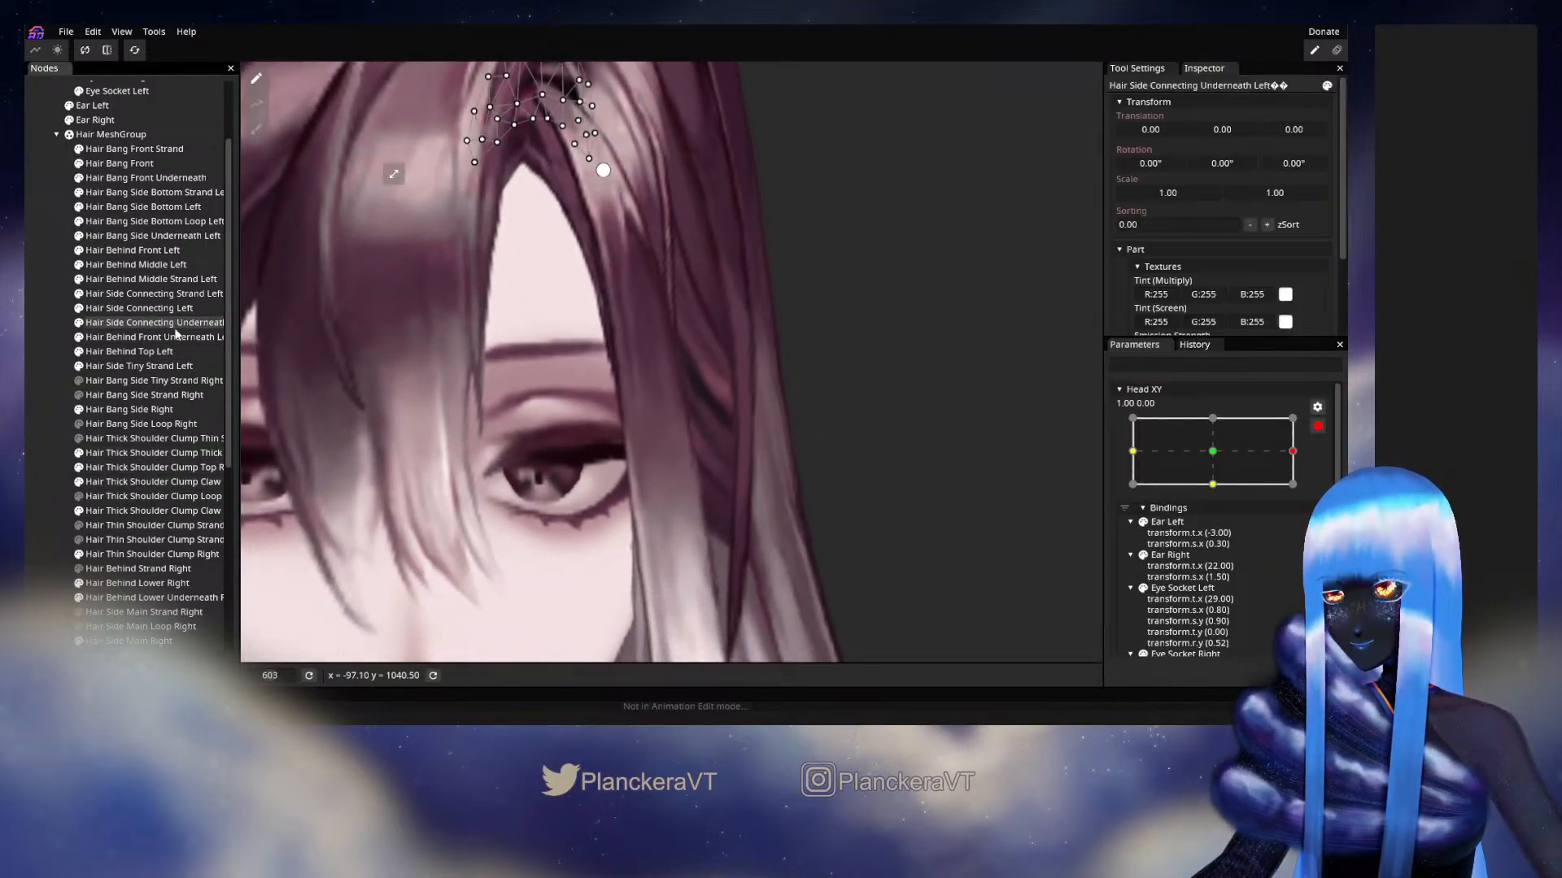
{"action": "left_click", "coordinate": [147, 291]}
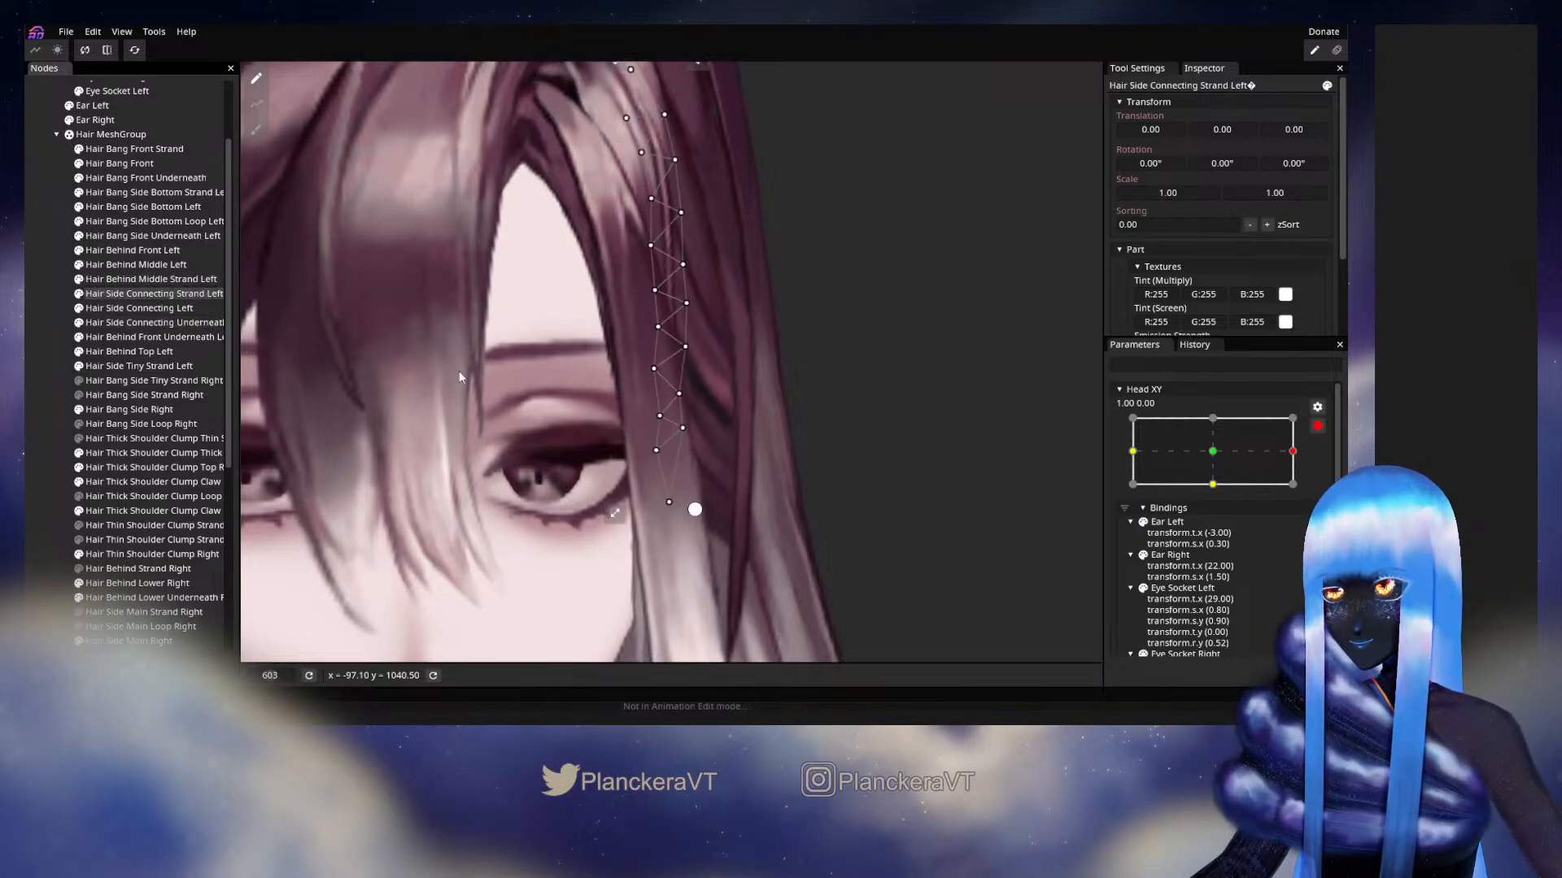
{"action": "left_click_drag", "start_coordinate": [688, 351], "coordinate": [654, 390]}
{"action": "left_click", "coordinate": [660, 417]}
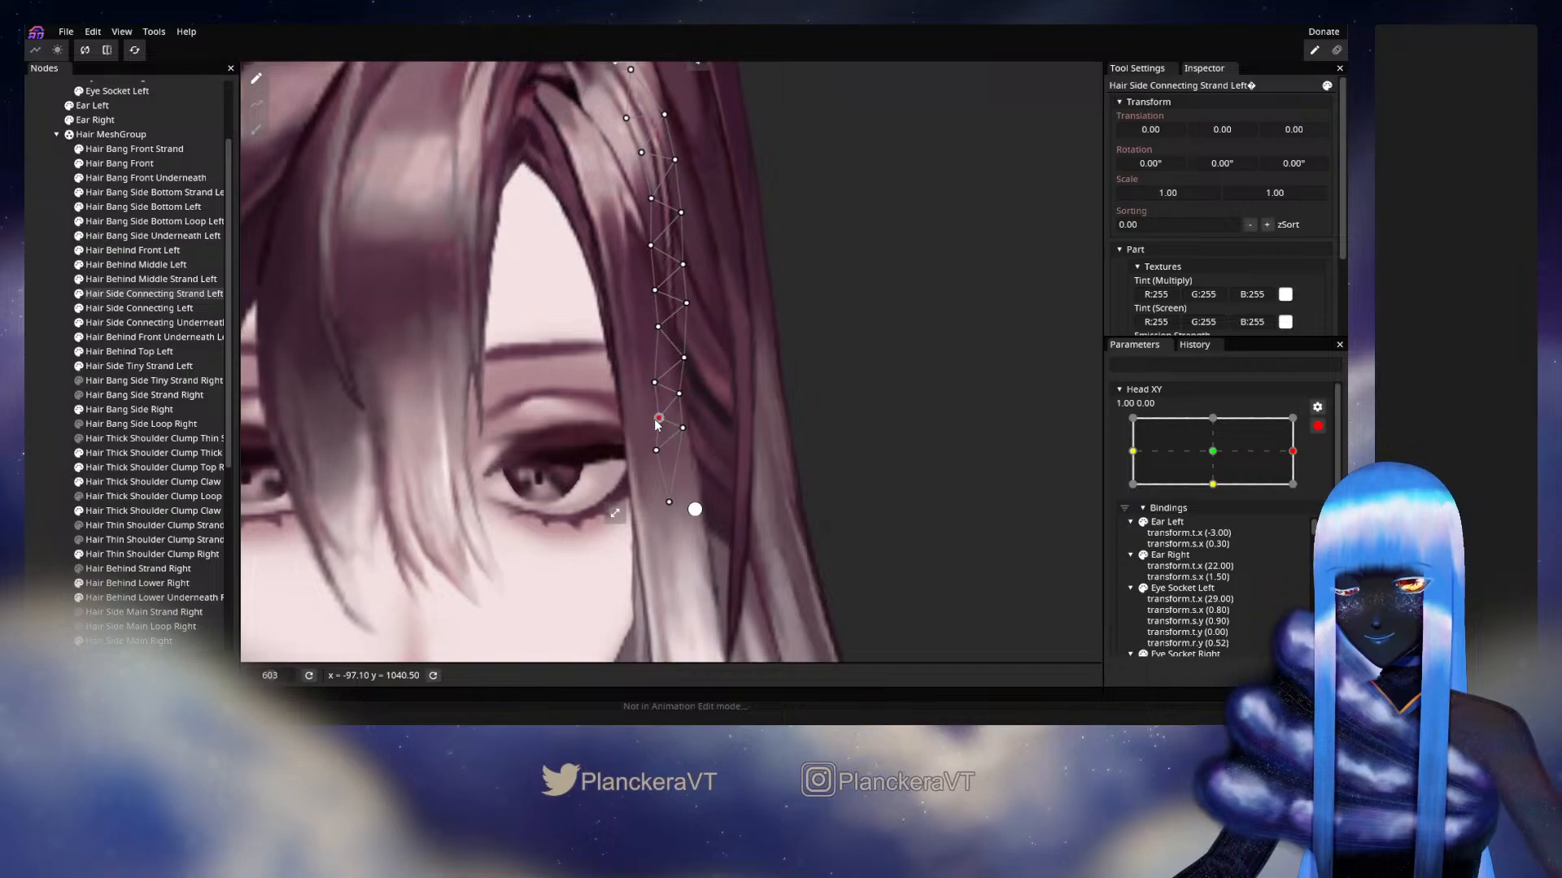
{"action": "left_click_drag", "start_coordinate": [683, 428], "coordinate": [682, 446]}
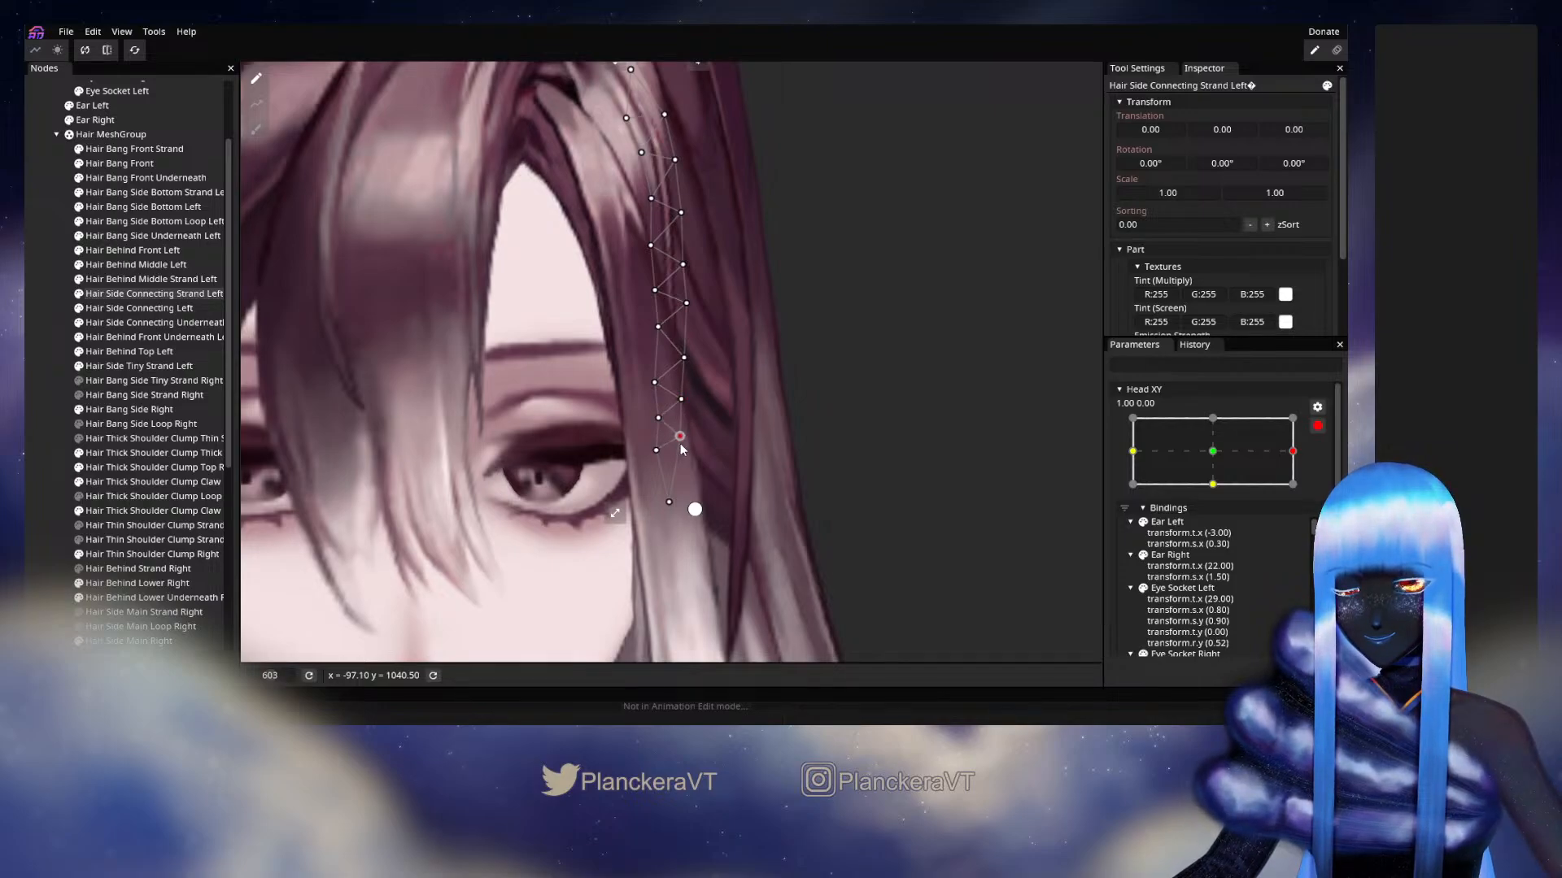
{"action": "left_click", "coordinate": [97, 416]}
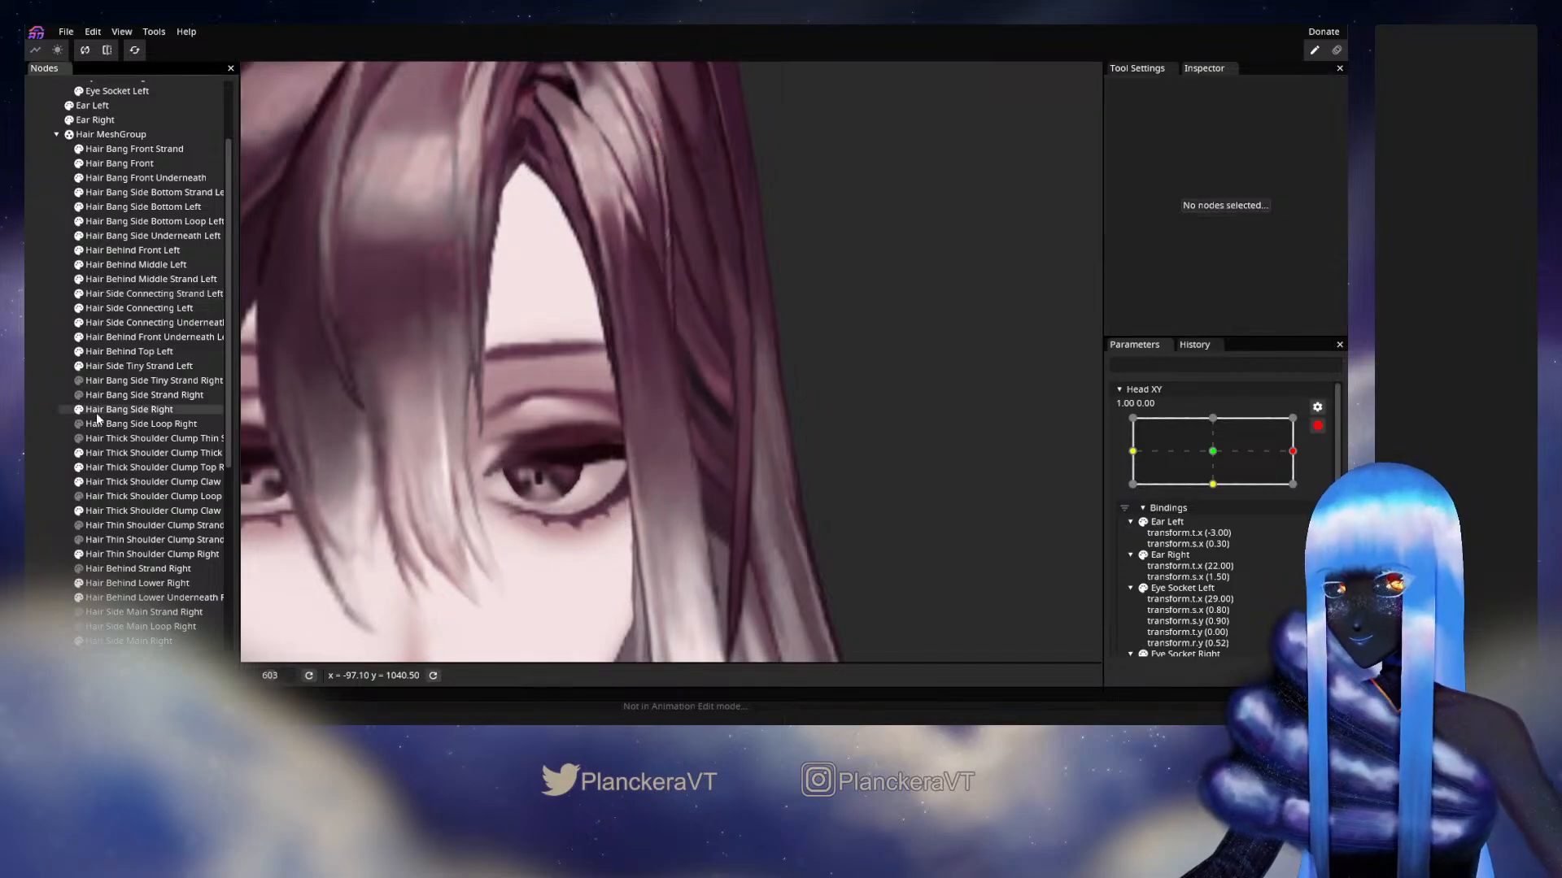
Check the strand's deformation around the rightmost Head XY keypoint, and rearm the parameter at 1.00, 0.00.
{"action": "left_click", "coordinate": [1309, 431]}
{"action": "left_click", "coordinate": [1317, 426]}
{"action": "mouse_move", "coordinate": [1303, 486]}
{"action": "left_mouse_down"}
{"action": "mouse_move", "coordinate": [1225, 496]}
{"action": "mouse_move", "coordinate": [1314, 499]}
{"action": "left_mouse_up"}
{"action": "left_click", "coordinate": [1326, 465]}
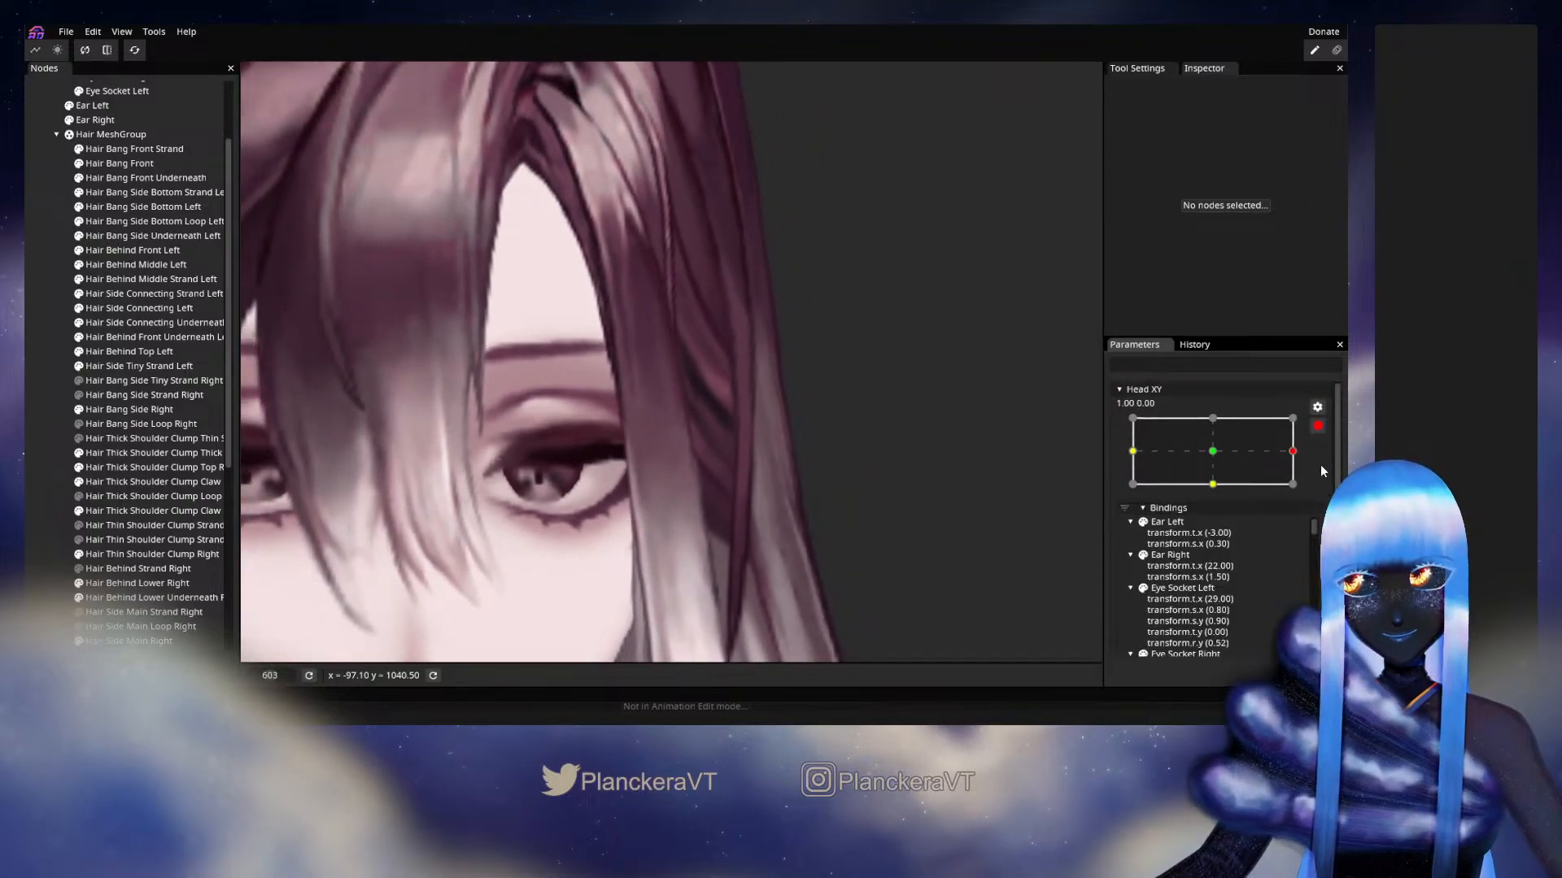
Adjust the lower outer-edge vertices of Hair Side Connecting Strand Left beside the eye at Head XY 1.00, 0.00, and disarm the parameter.
{"action": "left_click", "coordinate": [161, 293]}
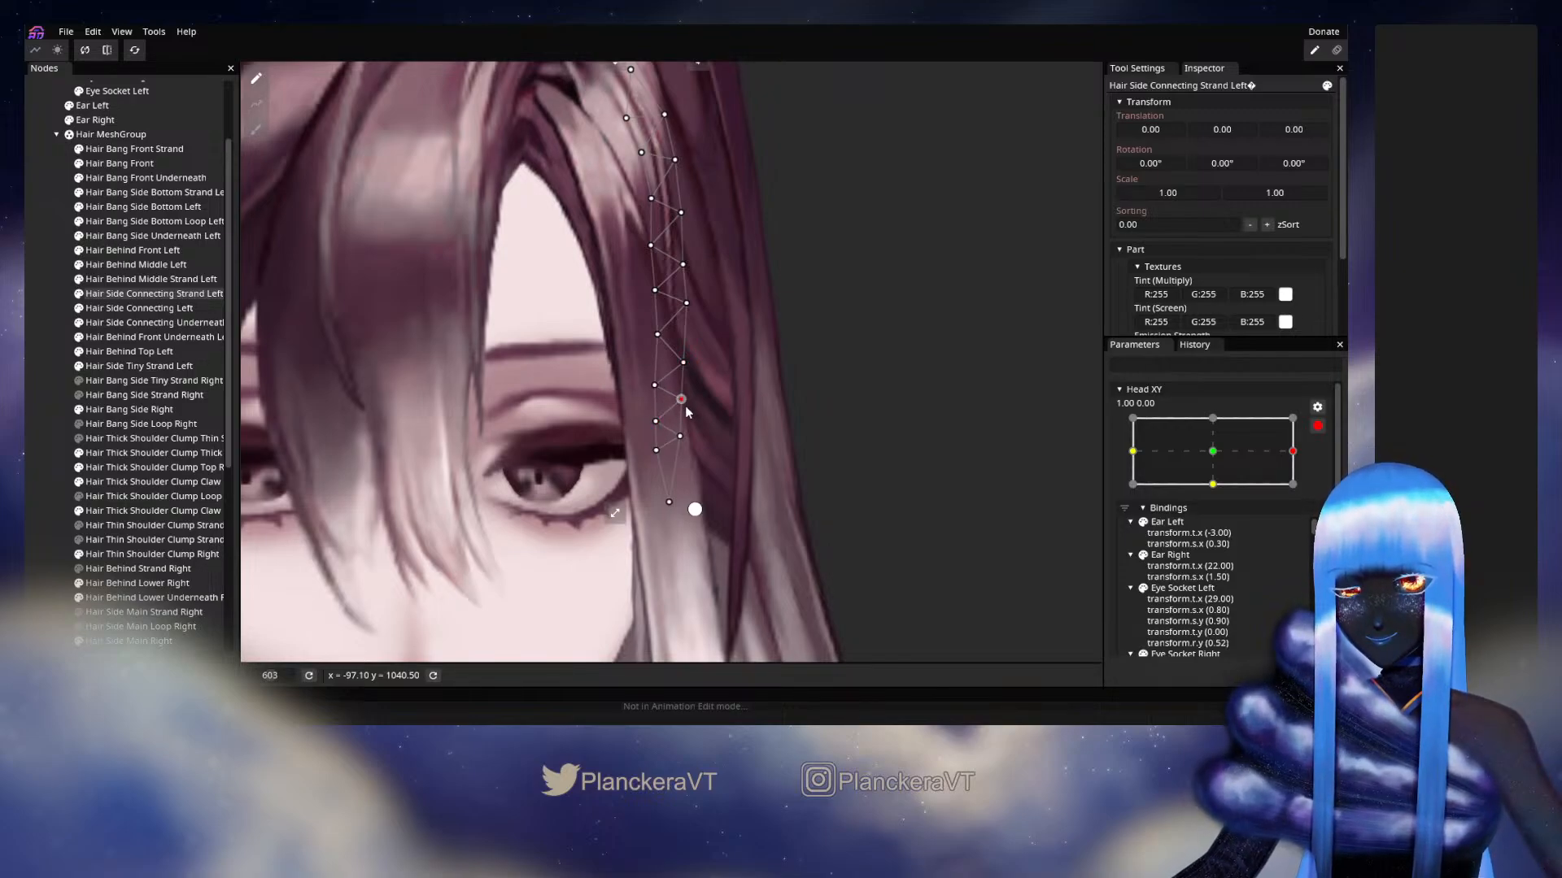
{"action": "left_click", "coordinate": [44, 343]}
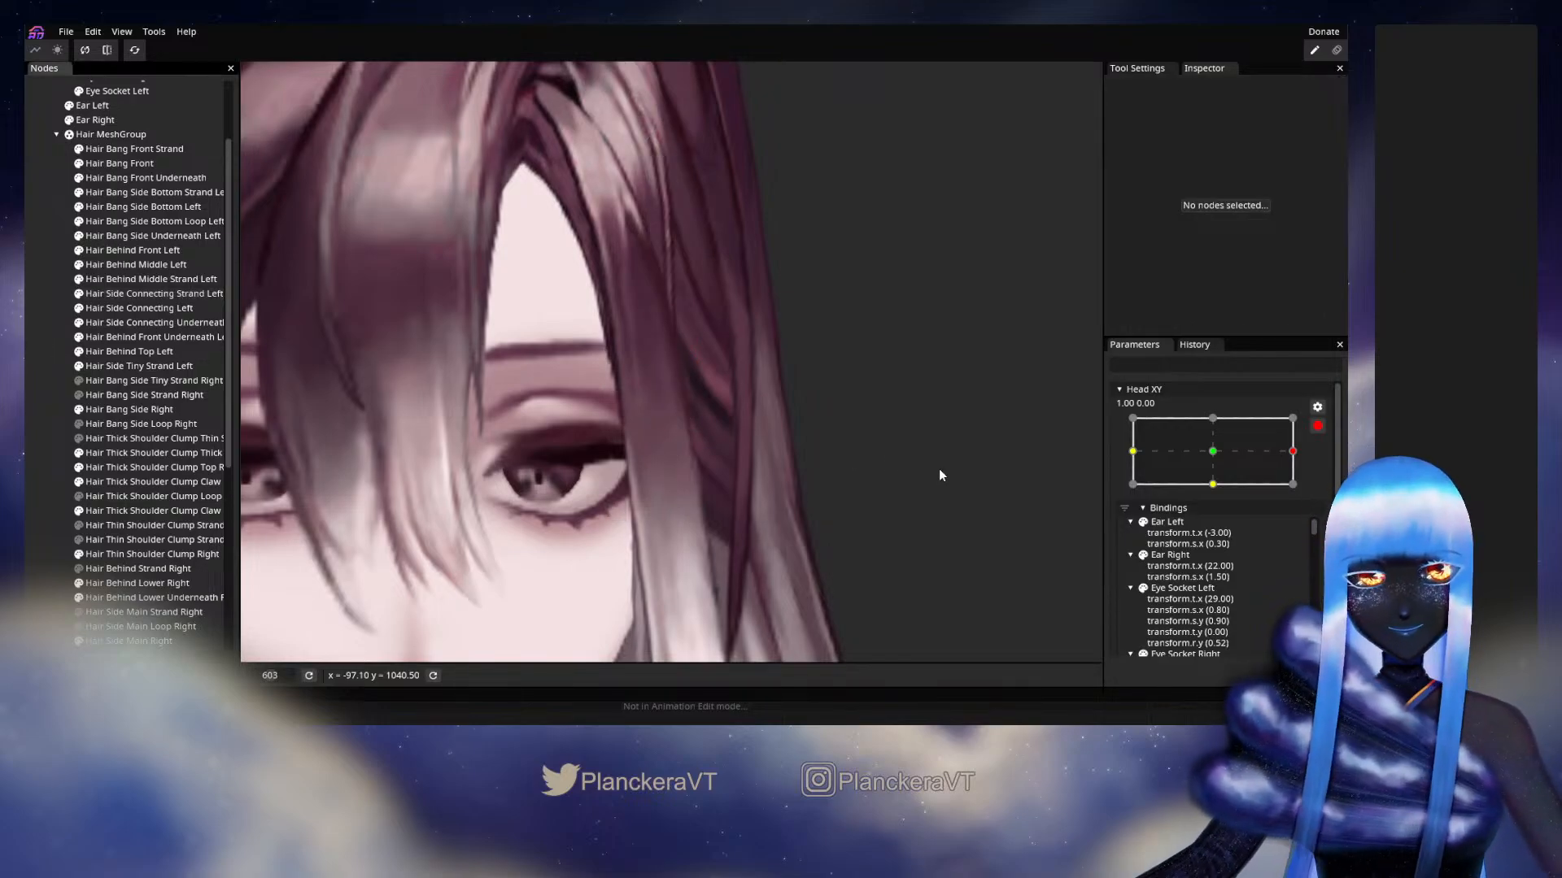
{"action": "left_click", "coordinate": [1316, 426]}
Preview the face and hair from close up to the full head while varying Head XY around the rightmost keypoint.
{"action": "mouse_move", "coordinate": [1303, 488]}
{"action": "left_mouse_down"}
{"action": "mouse_move", "coordinate": [1217, 490]}
{"action": "mouse_move", "coordinate": [1304, 486]}
{"action": "left_mouse_up"}
{"action": "scroll", "coordinate": [846, 499], "scroll_direction": "down", "scroll_amount": 4}
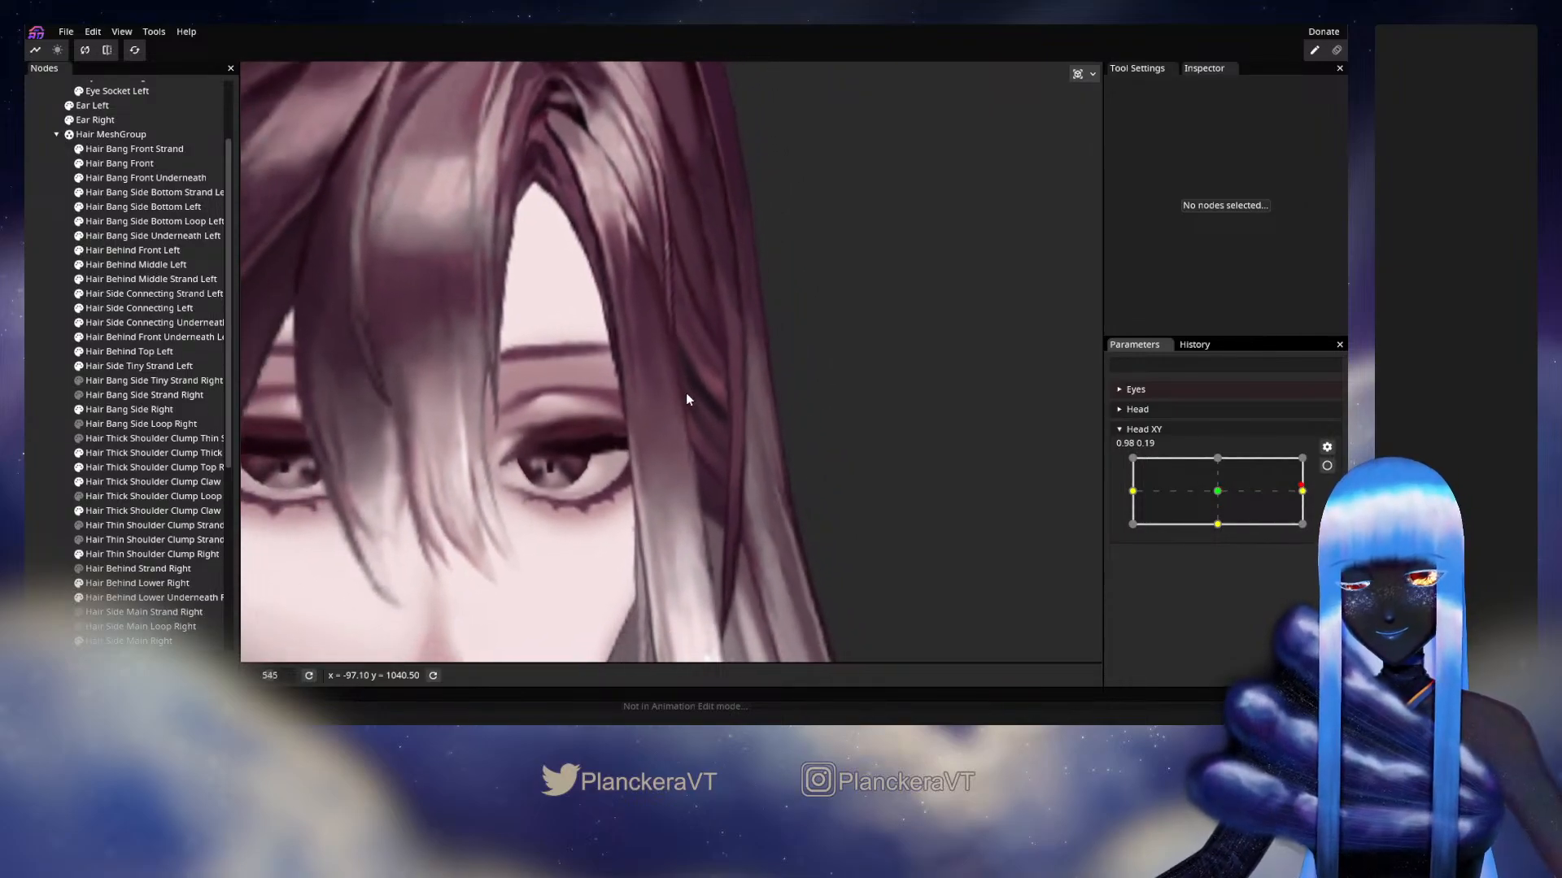
{"action": "scroll", "coordinate": [709, 437], "scroll_direction": "down", "scroll_amount": 5}
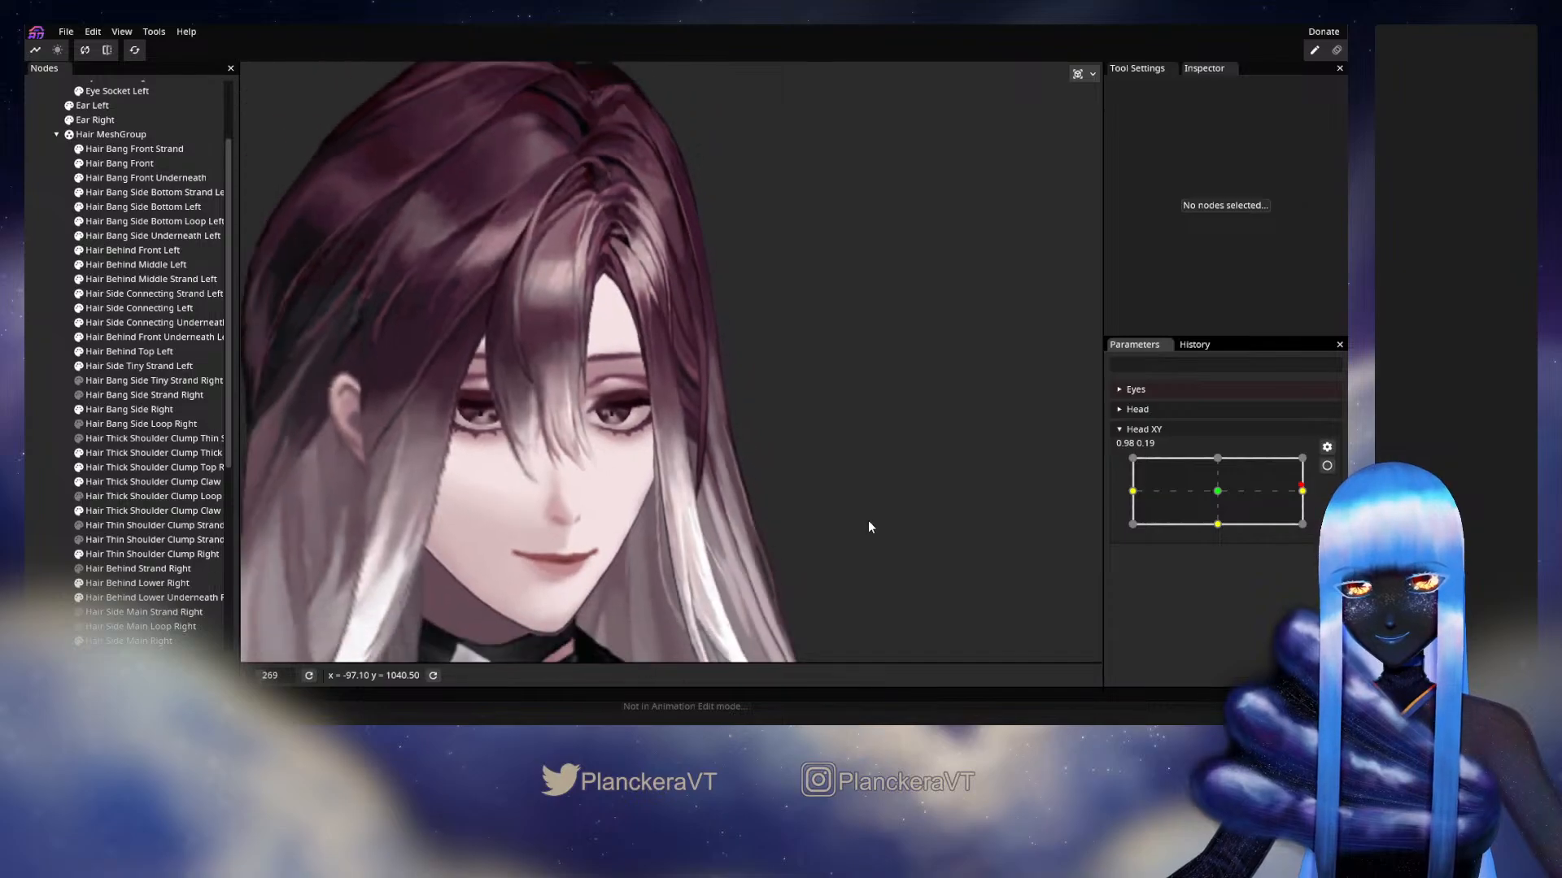
{"action": "scroll", "coordinate": [857, 530], "scroll_direction": "down", "scroll_amount": 2}
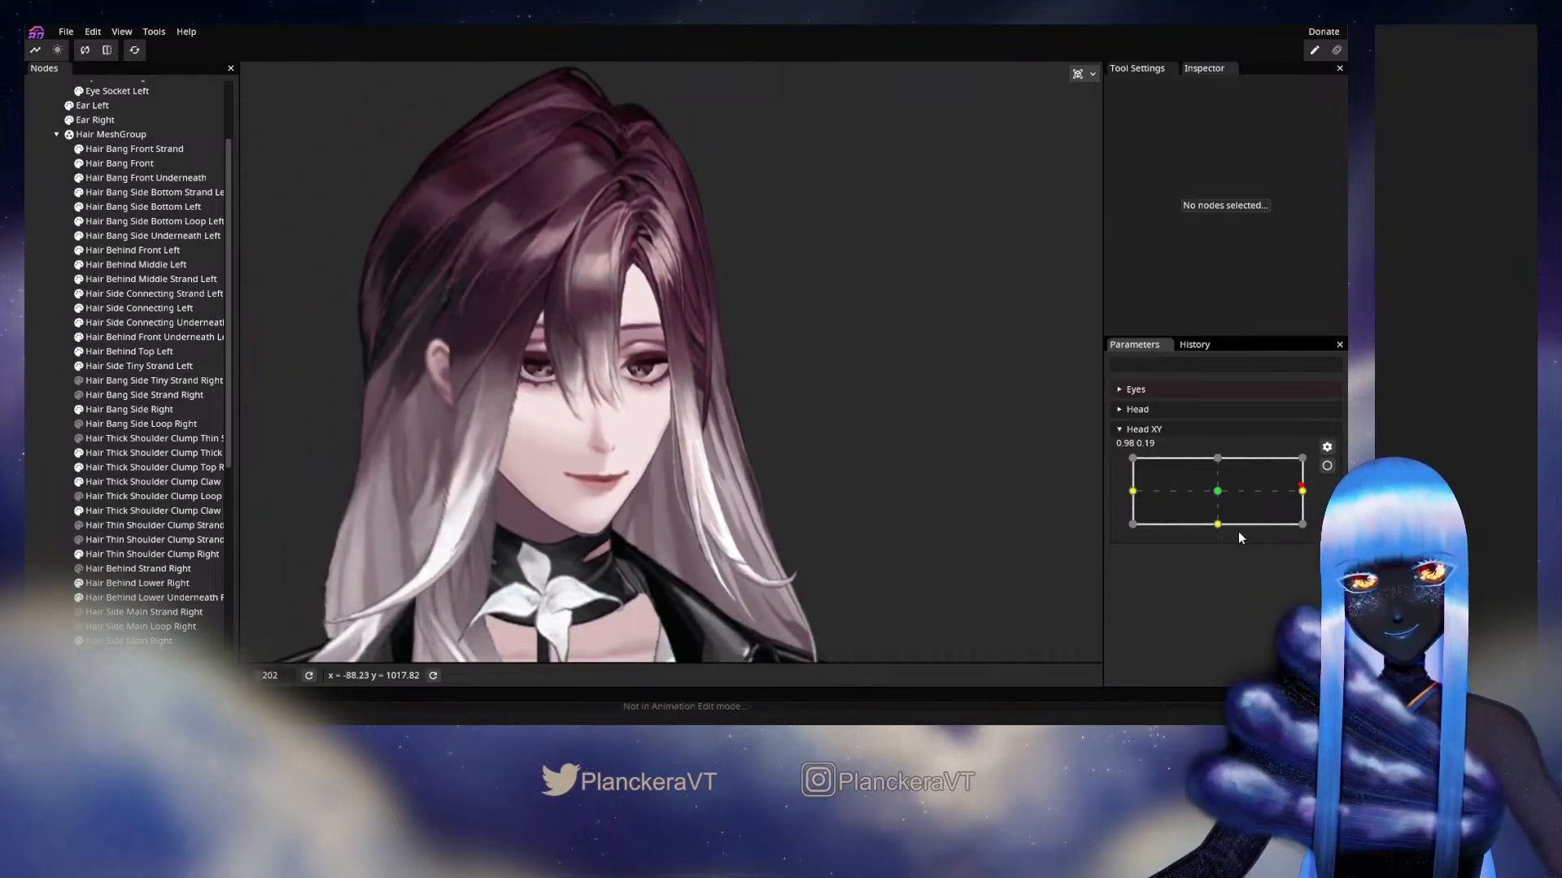
{"action": "mouse_move", "coordinate": [1292, 496]}
{"action": "left_mouse_down"}
{"action": "mouse_move", "coordinate": [1215, 497]}
{"action": "mouse_move", "coordinate": [1299, 503]}
{"action": "left_mouse_up"}
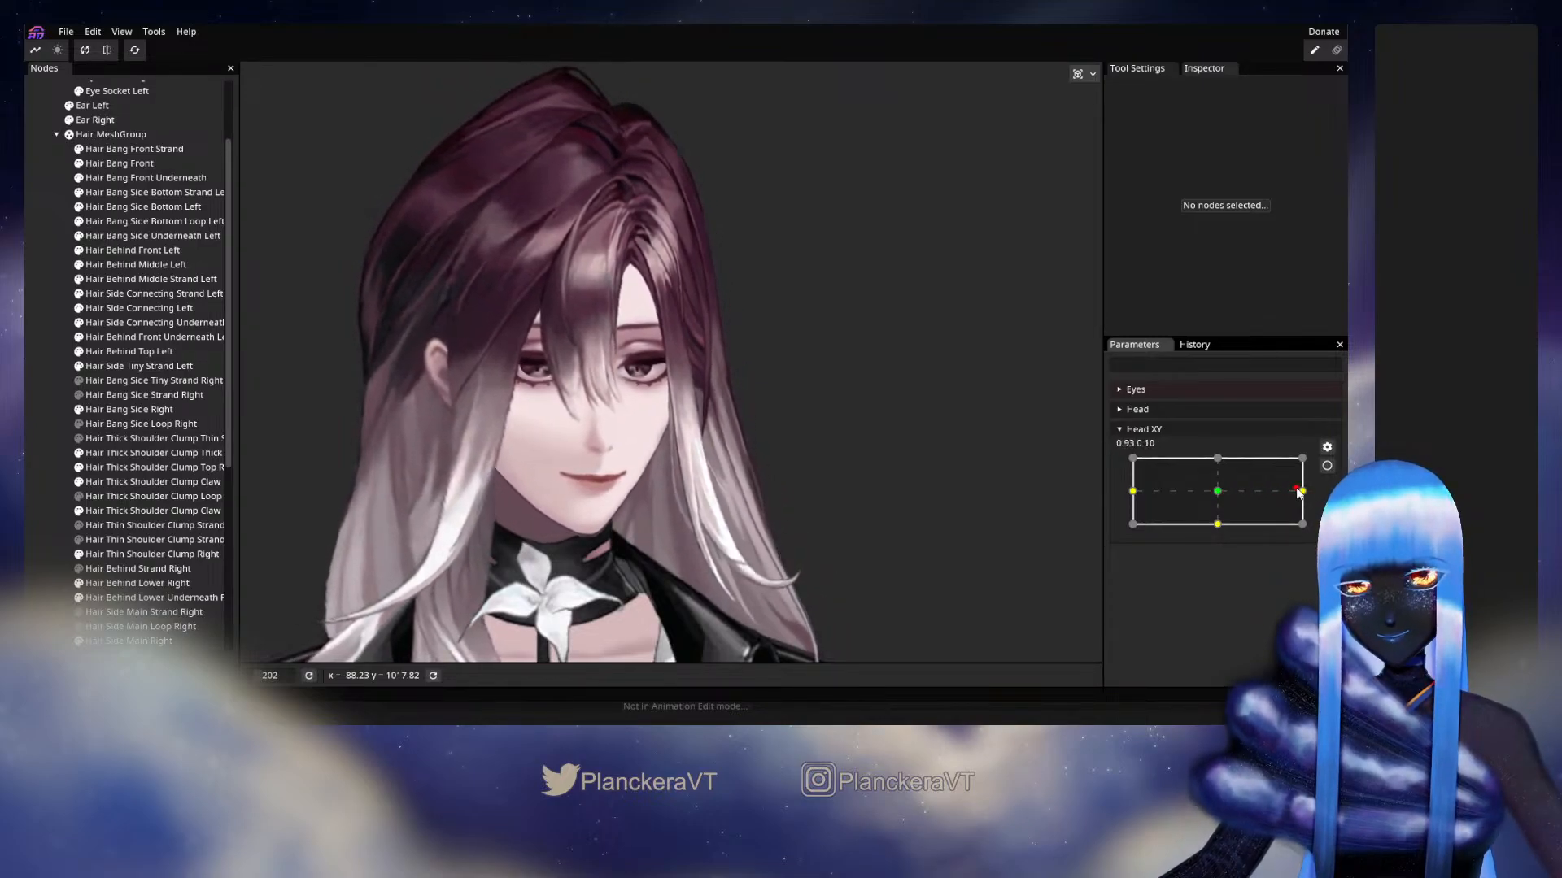
{"action": "mouse_move", "coordinate": [1290, 493]}
{"action": "left_mouse_down"}
{"action": "mouse_move", "coordinate": [1219, 496]}
{"action": "mouse_move", "coordinate": [1302, 493]}
{"action": "left_mouse_up"}
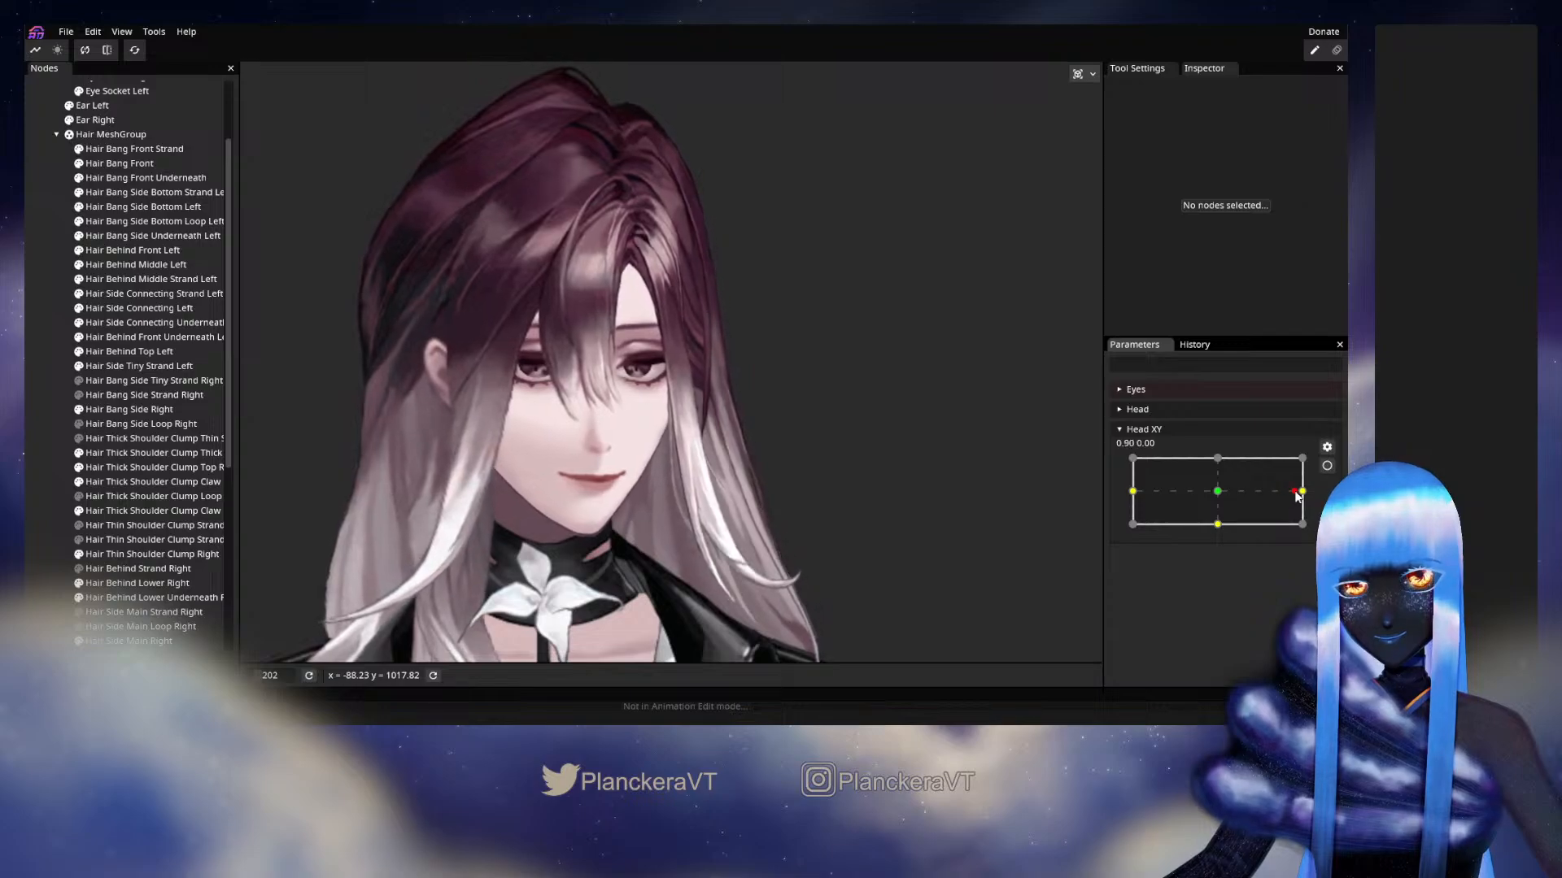
Check the shoulder hair clumps beside the neck around the rightmost Head XY keypoint, and rearm the parameter at 1.00, 0.00.
{"action": "left_click_drag", "start_coordinate": [697, 564], "coordinate": [951, 330]}
{"action": "left_click_drag", "start_coordinate": [927, 528], "coordinate": [938, 491]}
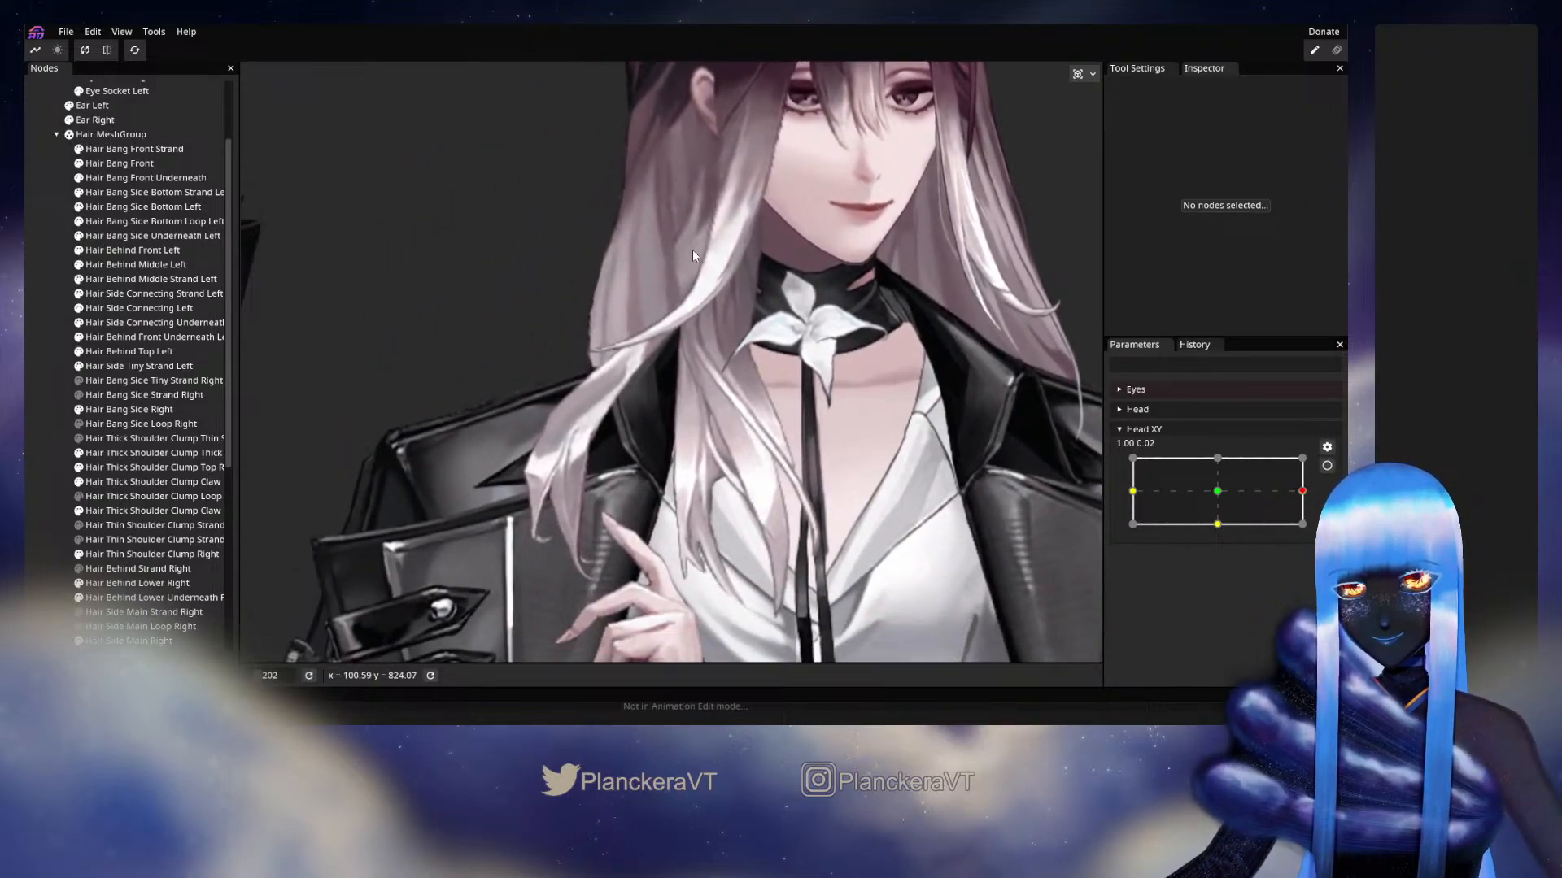
{"action": "mouse_move", "coordinate": [1302, 491]}
{"action": "left_mouse_down"}
{"action": "mouse_move", "coordinate": [1212, 502]}
{"action": "mouse_move", "coordinate": [1304, 494]}
{"action": "left_mouse_up"}
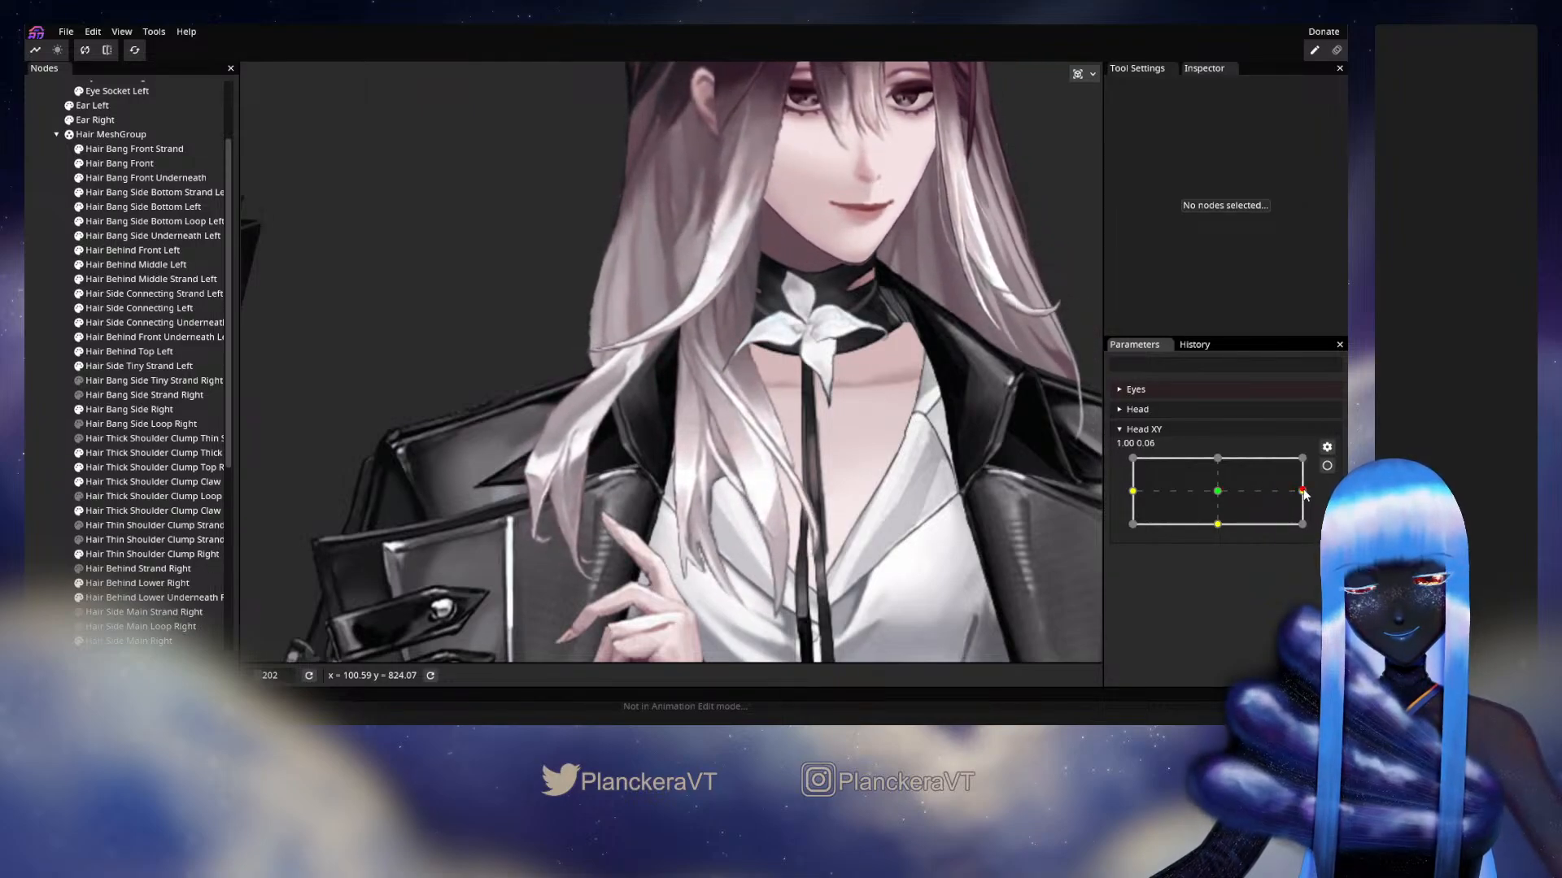
{"action": "mouse_move", "coordinate": [1303, 493]}
{"action": "left_mouse_down"}
{"action": "mouse_move", "coordinate": [1215, 490]}
{"action": "mouse_move", "coordinate": [1218, 505]}
{"action": "mouse_move", "coordinate": [1311, 497]}
{"action": "left_mouse_up"}
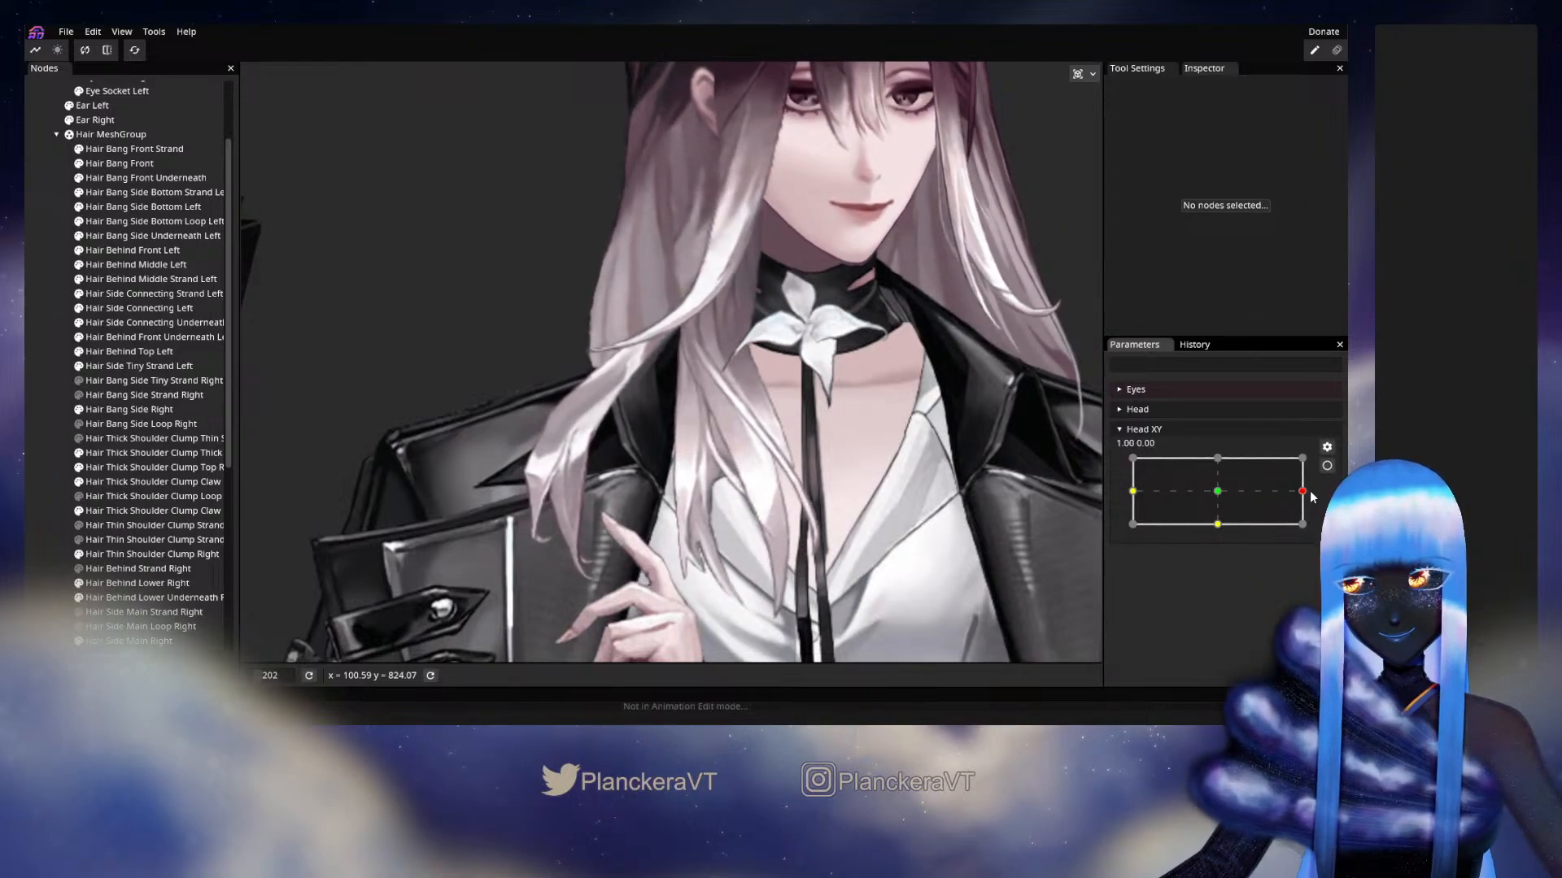
{"action": "left_click", "coordinate": [1327, 466]}
Inspect the meshes of the Hair Thick Shoulder Clump Thick Strand Right and Top Right parts, using the Circle Brush on the latter.
{"action": "scroll", "coordinate": [750, 351], "scroll_direction": "up", "scroll_amount": 2}
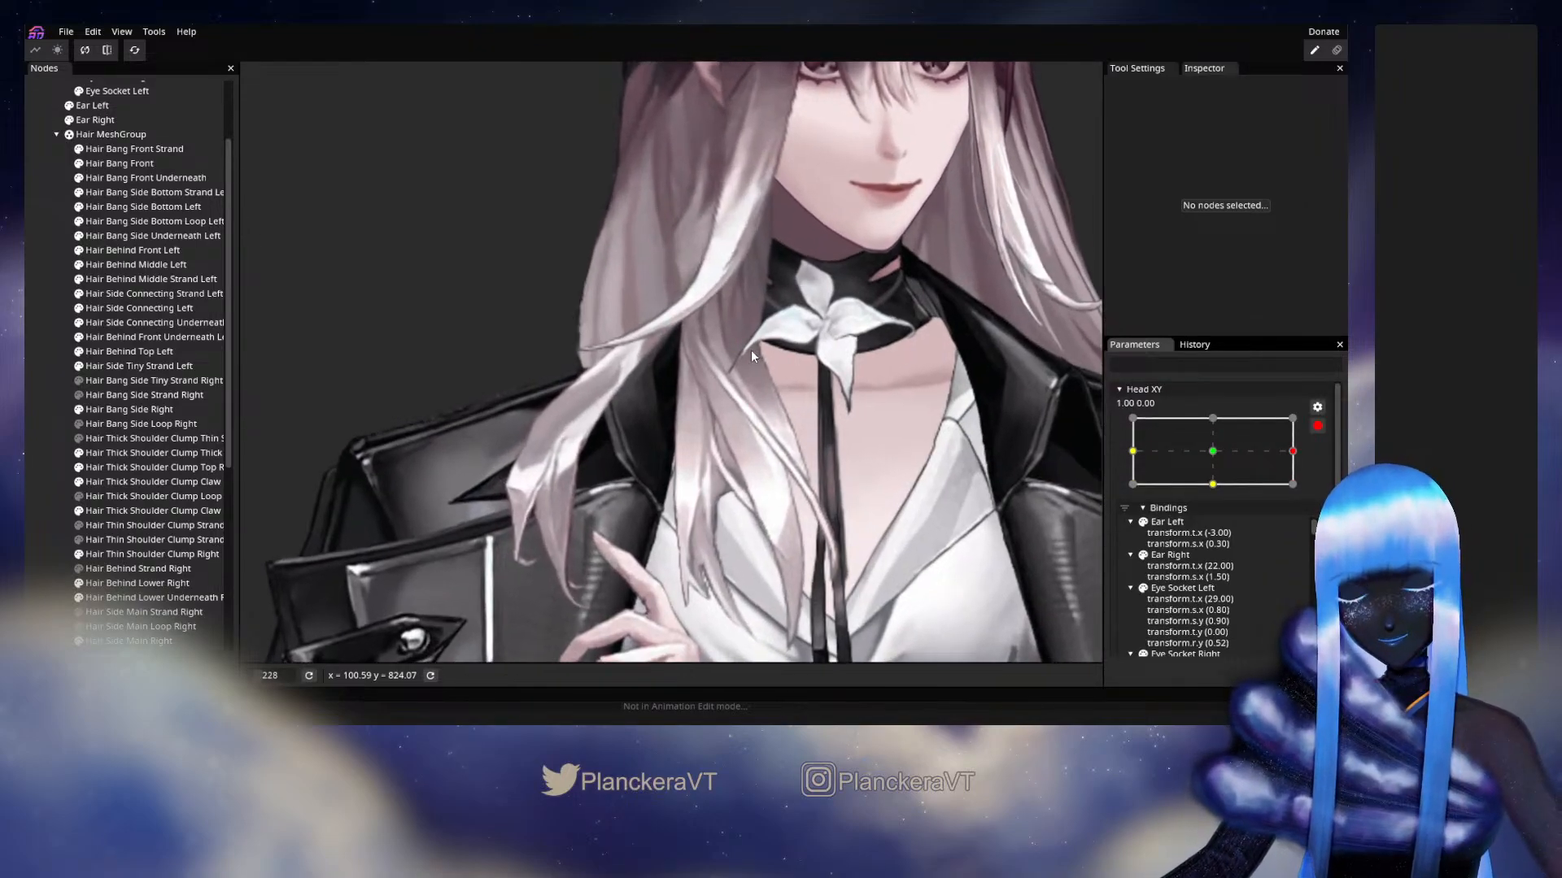
{"action": "left_click_drag", "start_coordinate": [750, 351], "coordinate": [719, 385]}
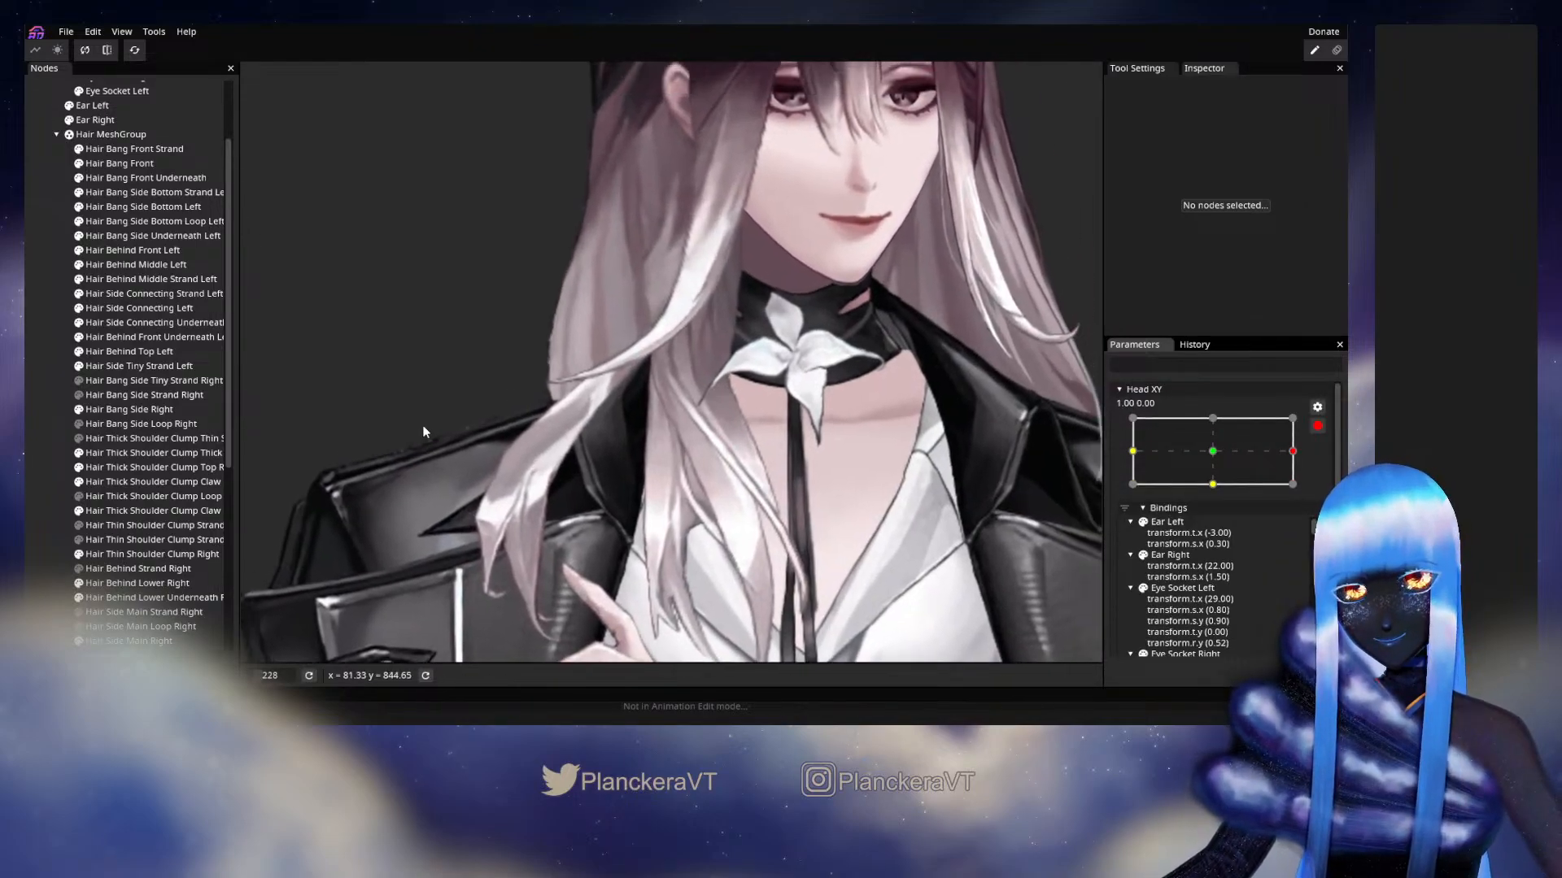
{"action": "left_click", "coordinate": [149, 454]}
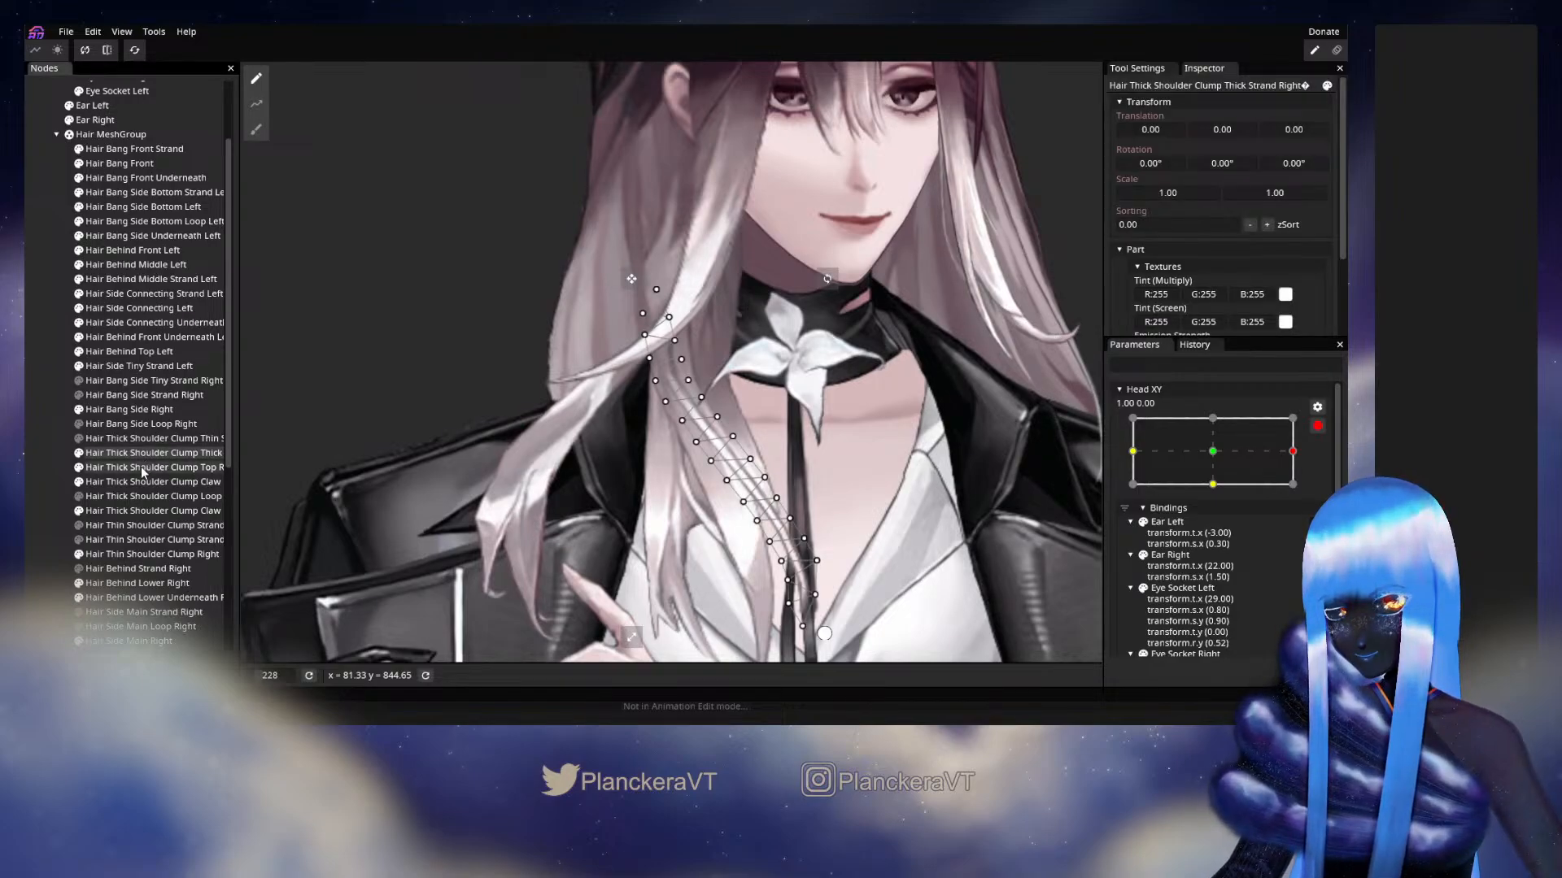
{"action": "left_click", "coordinate": [144, 467]}
{"action": "left_click", "coordinate": [256, 130]}
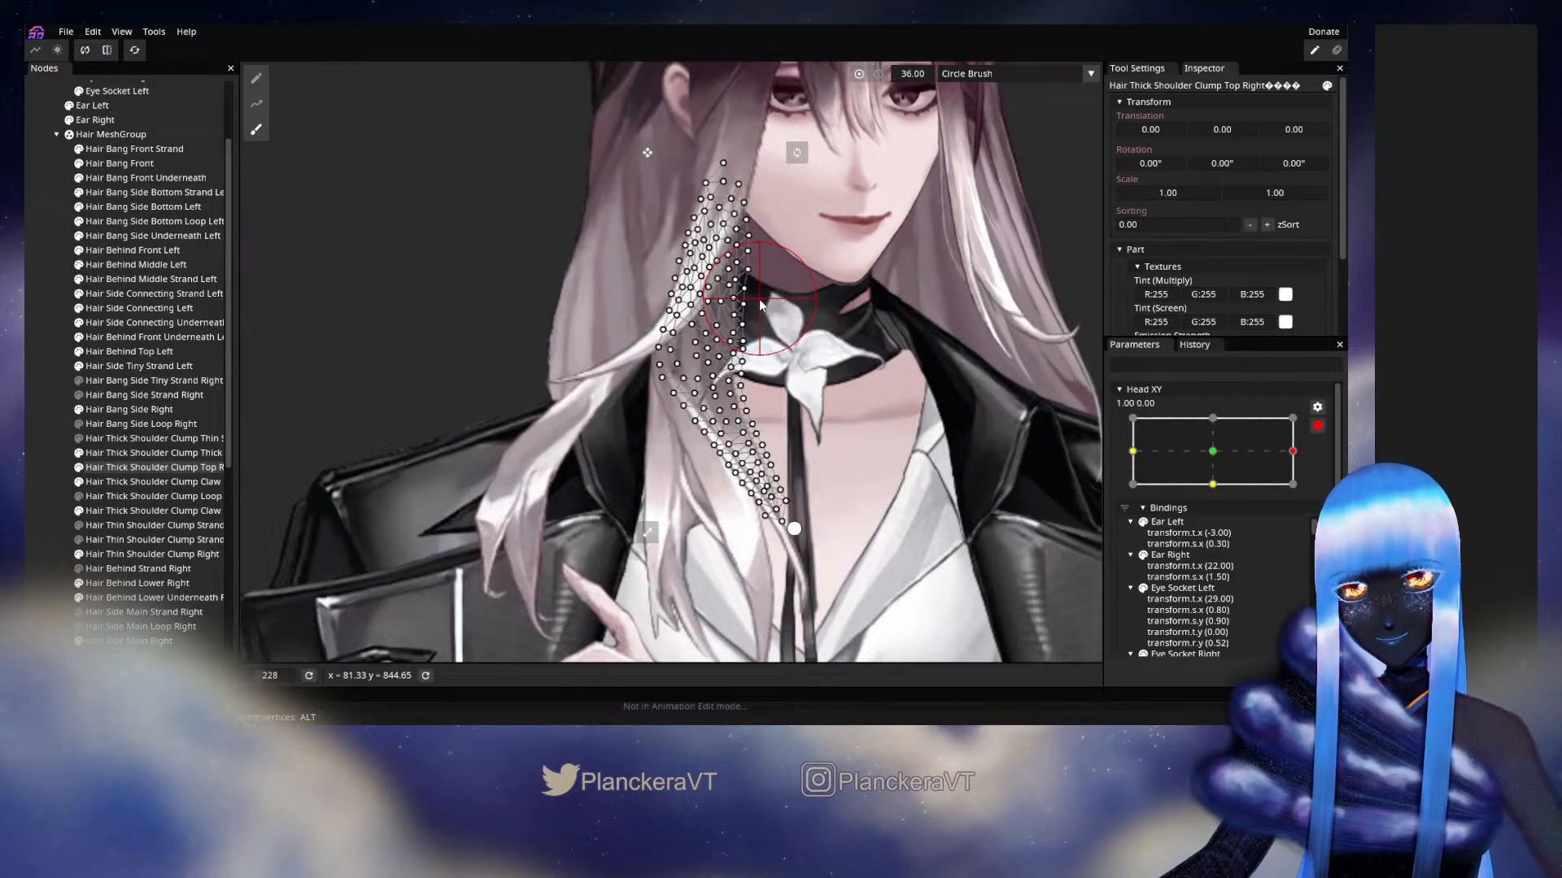
{"action": "left_click", "coordinate": [114, 413]}
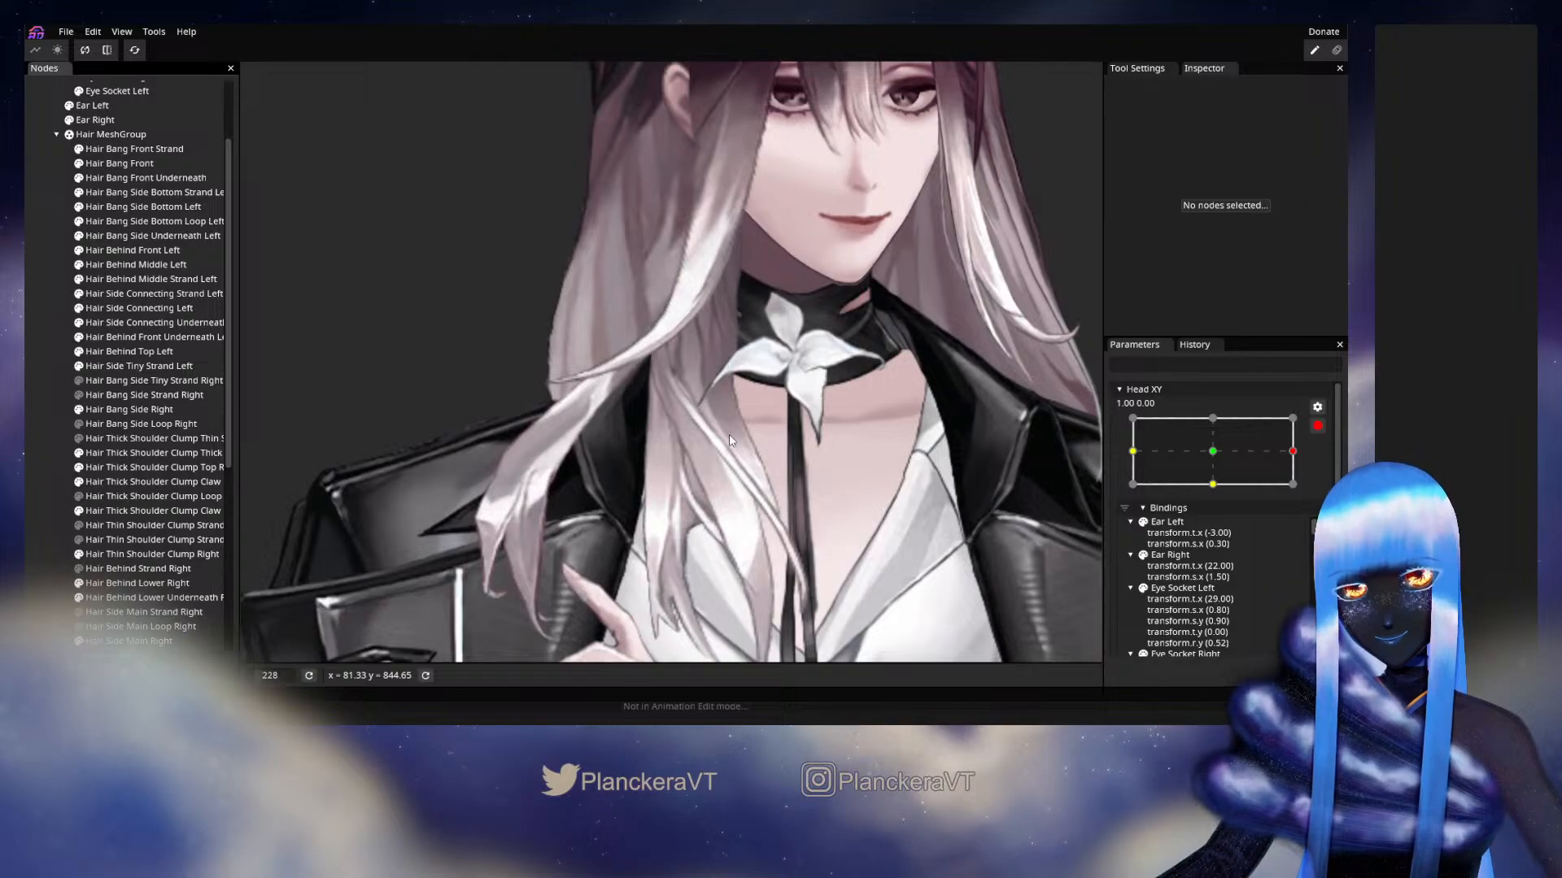
Check how the thick shoulder clumps move near the rightmost Head XY keypoint, and rearm the parameter at 1.00, 0.00.
{"action": "left_click", "coordinate": [1317, 425]}
{"action": "mouse_move", "coordinate": [1301, 492]}
{"action": "left_mouse_down"}
{"action": "mouse_move", "coordinate": [1259, 496]}
{"action": "mouse_move", "coordinate": [1302, 492]}
{"action": "left_mouse_up"}
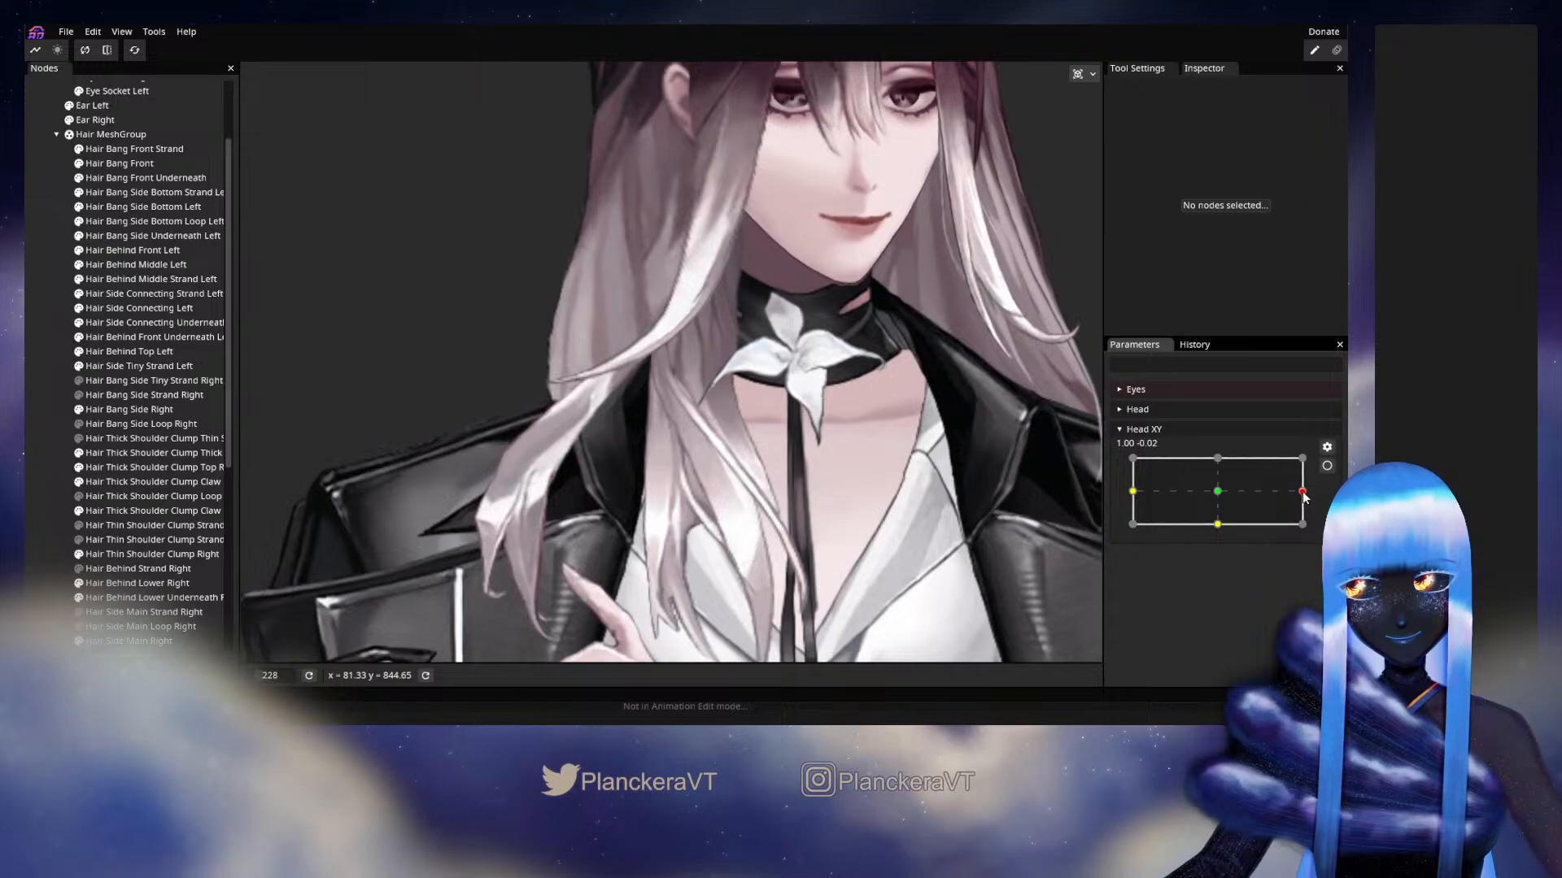
{"action": "left_click", "coordinate": [1326, 465]}
Push the outer-edge vertices of Hair Thick Shoulder Clump Top Right down and outward below the front lock with a 16.00 Circle Brush.
{"action": "scroll", "coordinate": [732, 440], "scroll_direction": "up", "scroll_amount": 5}
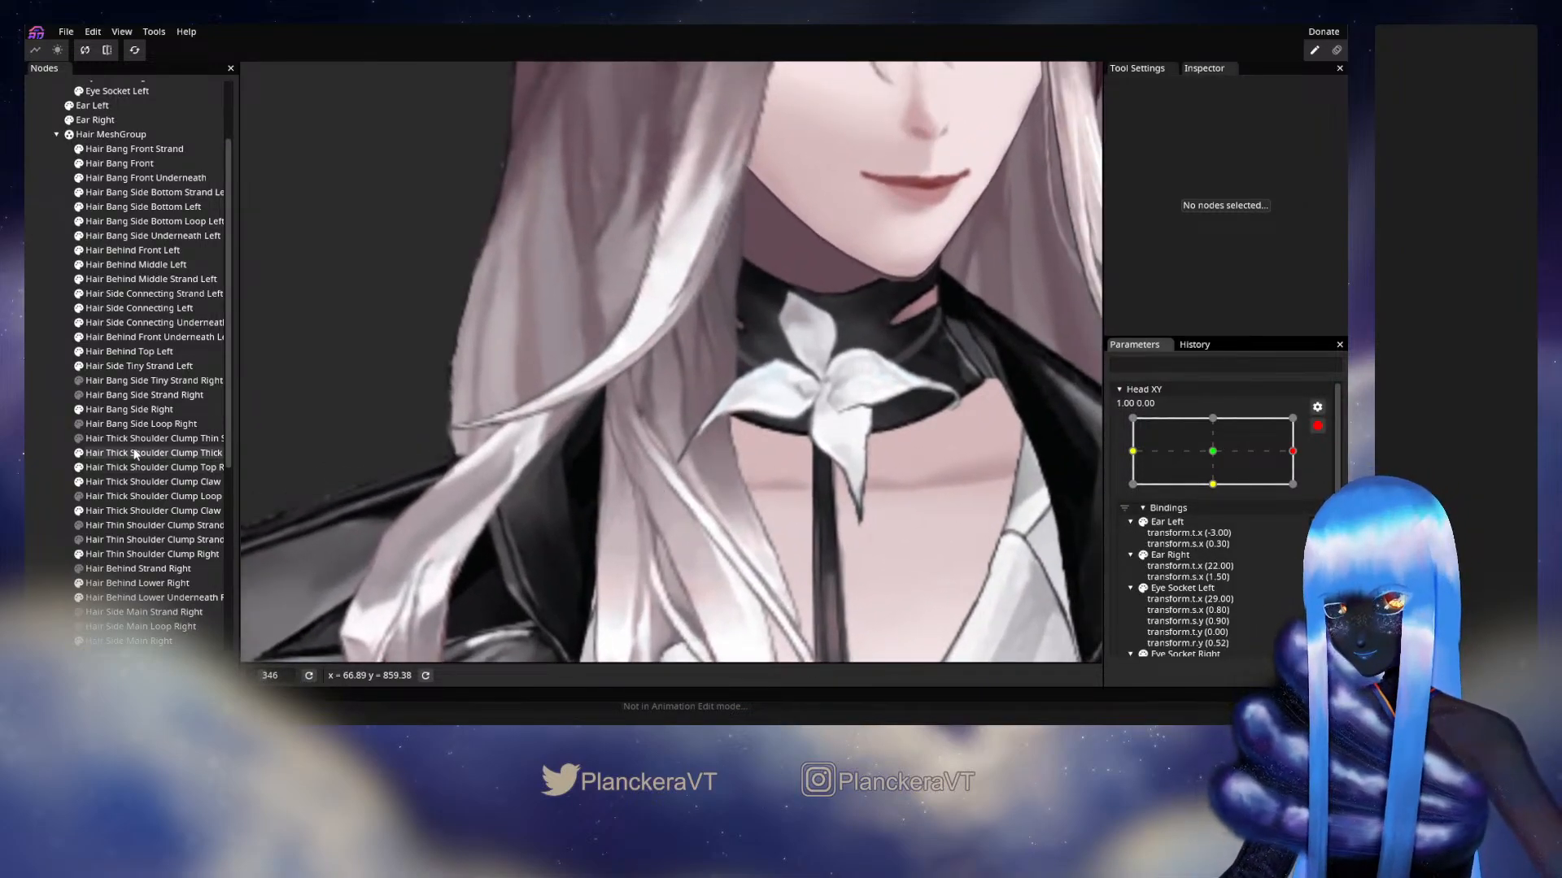
{"action": "left_click", "coordinate": [129, 464]}
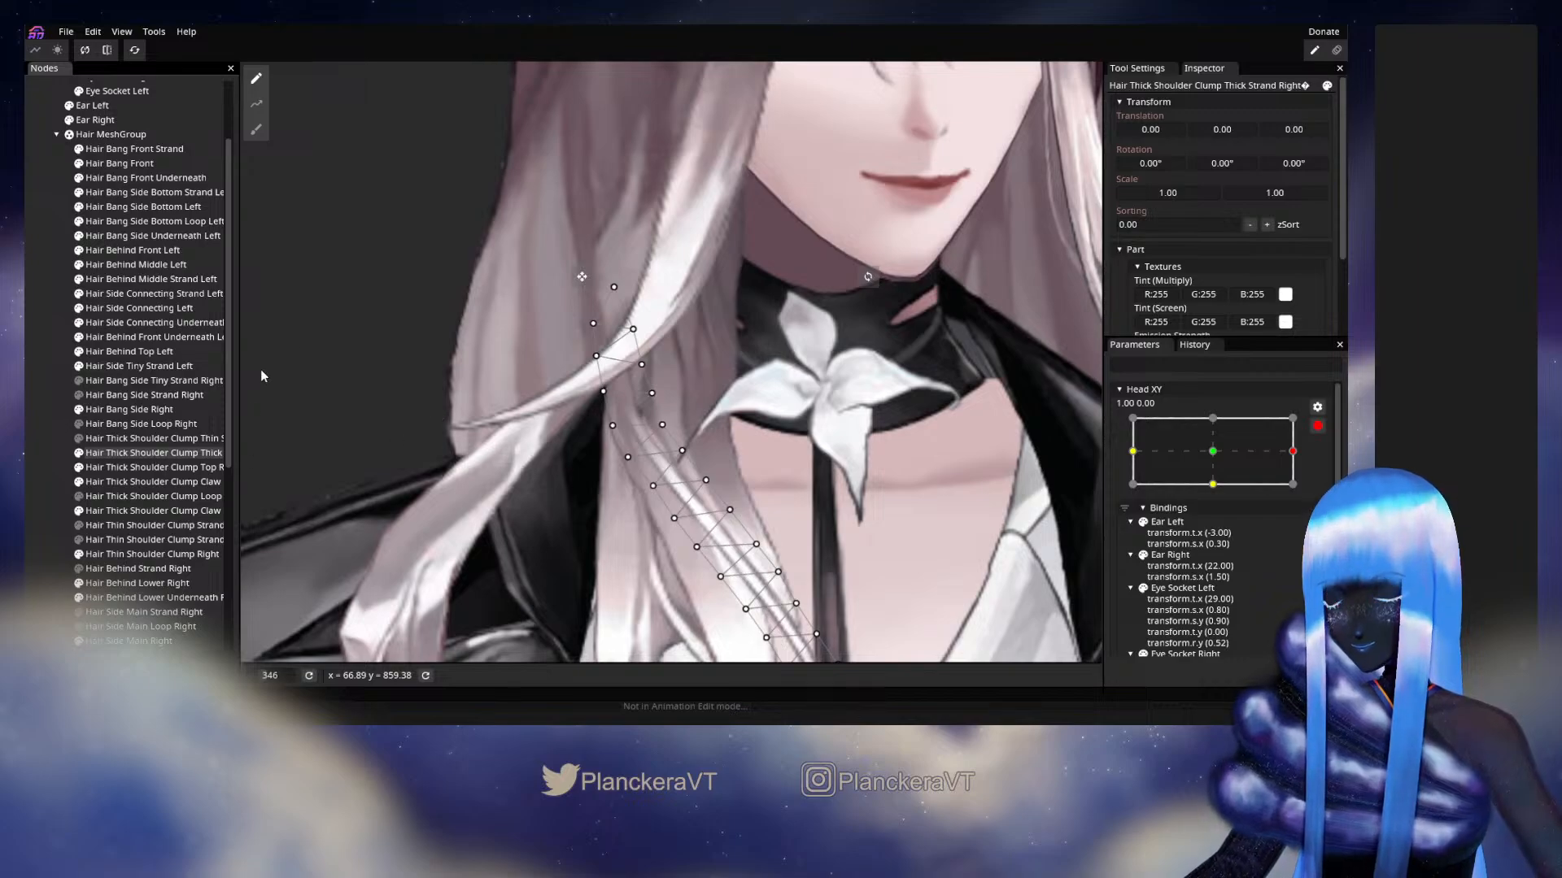
{"action": "left_click", "coordinate": [257, 130]}
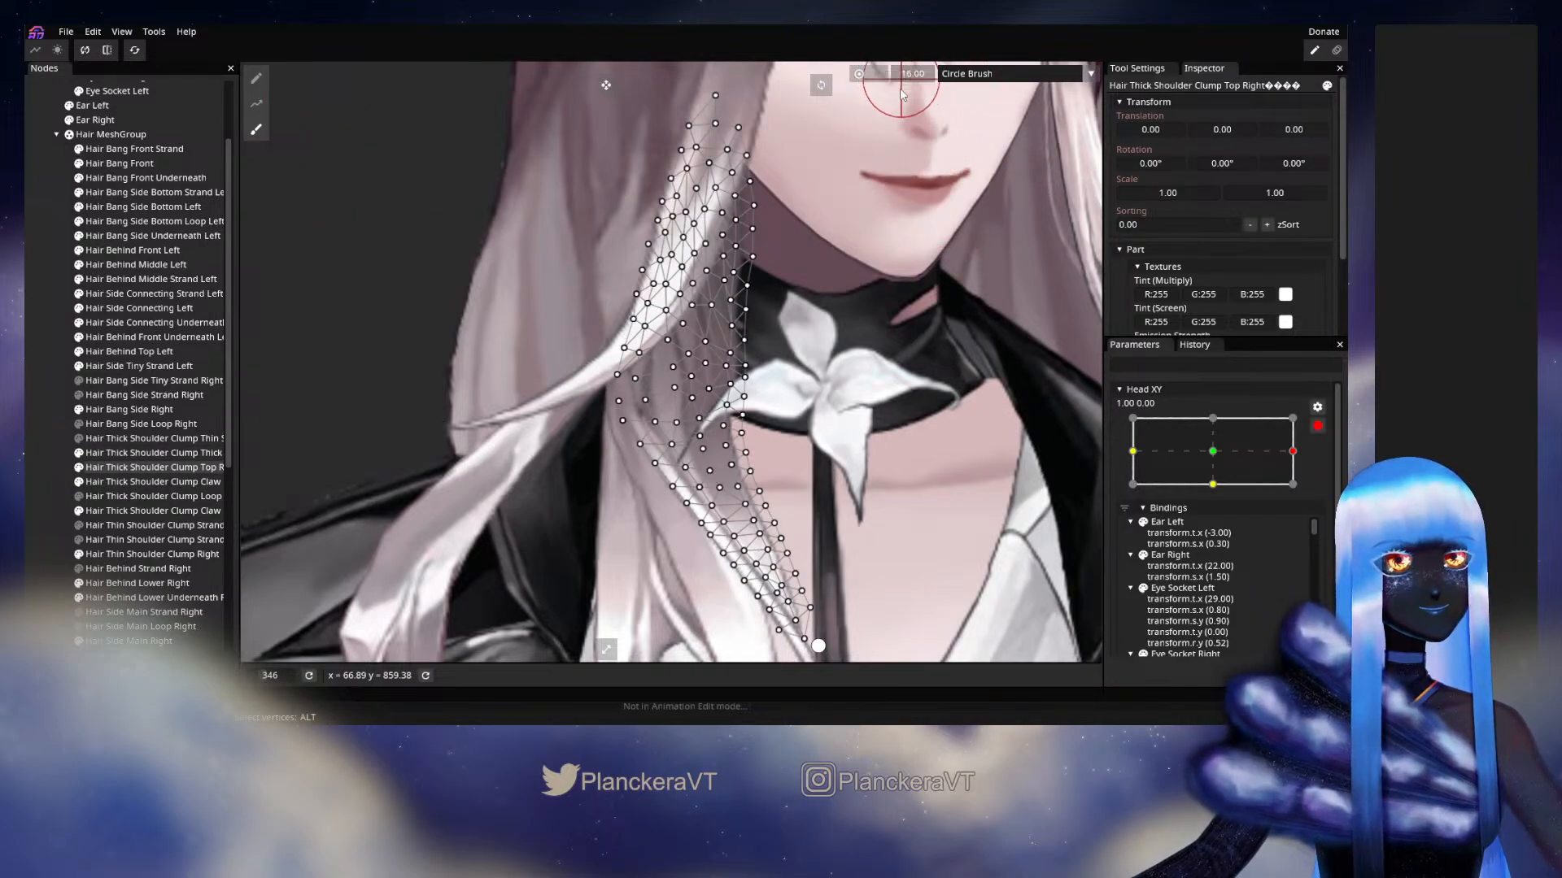
{"action": "scroll", "coordinate": [732, 382], "scroll_direction": "up", "scroll_amount": 2}
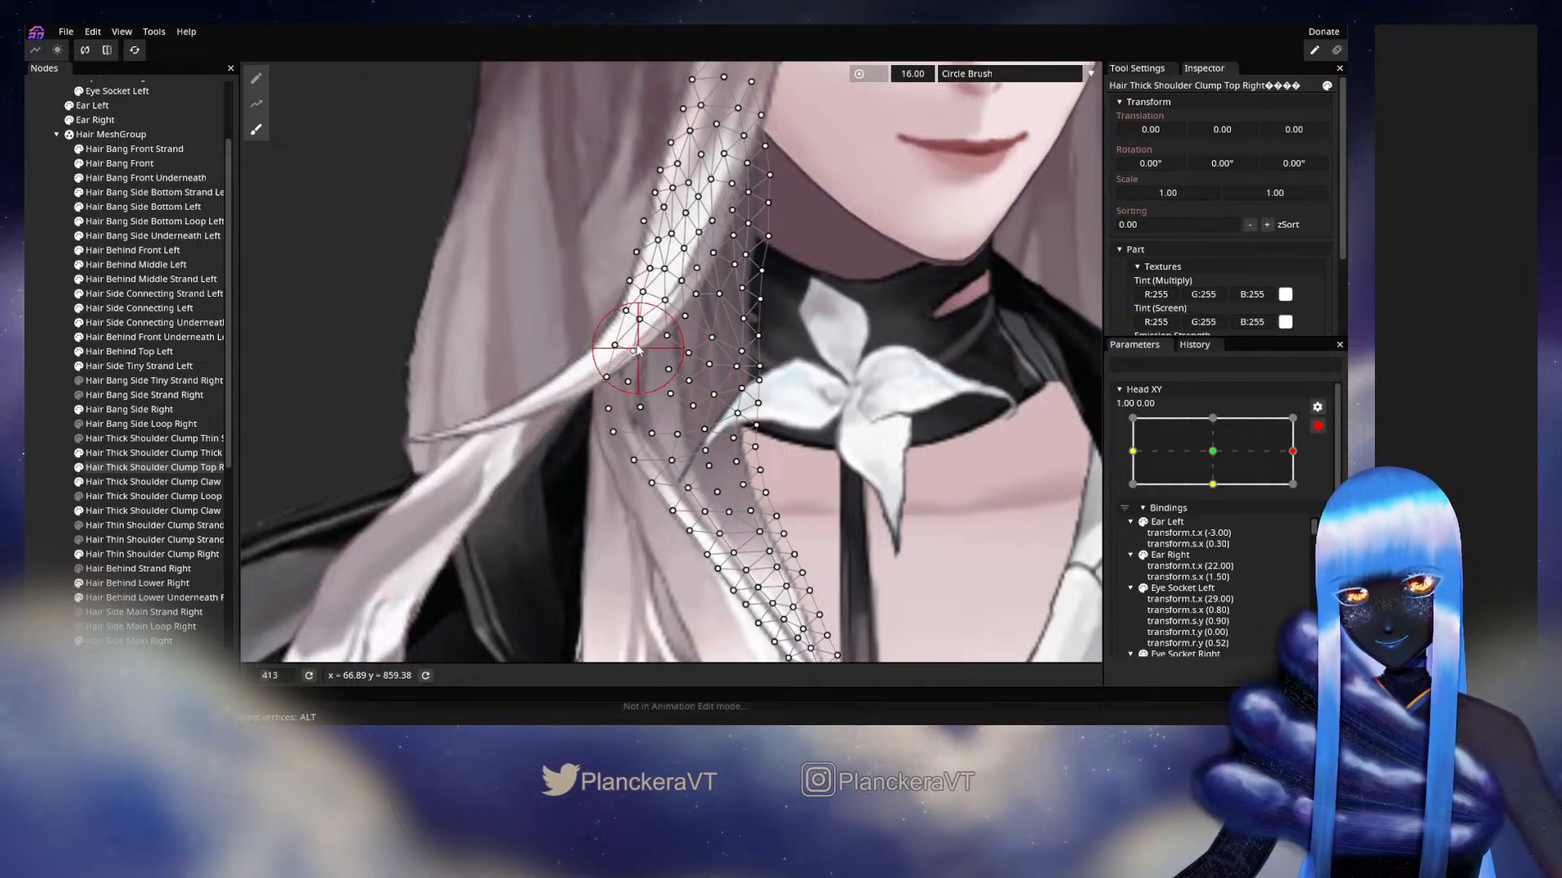
{"action": "left_click_drag", "start_coordinate": [628, 339], "coordinate": [618, 393]}
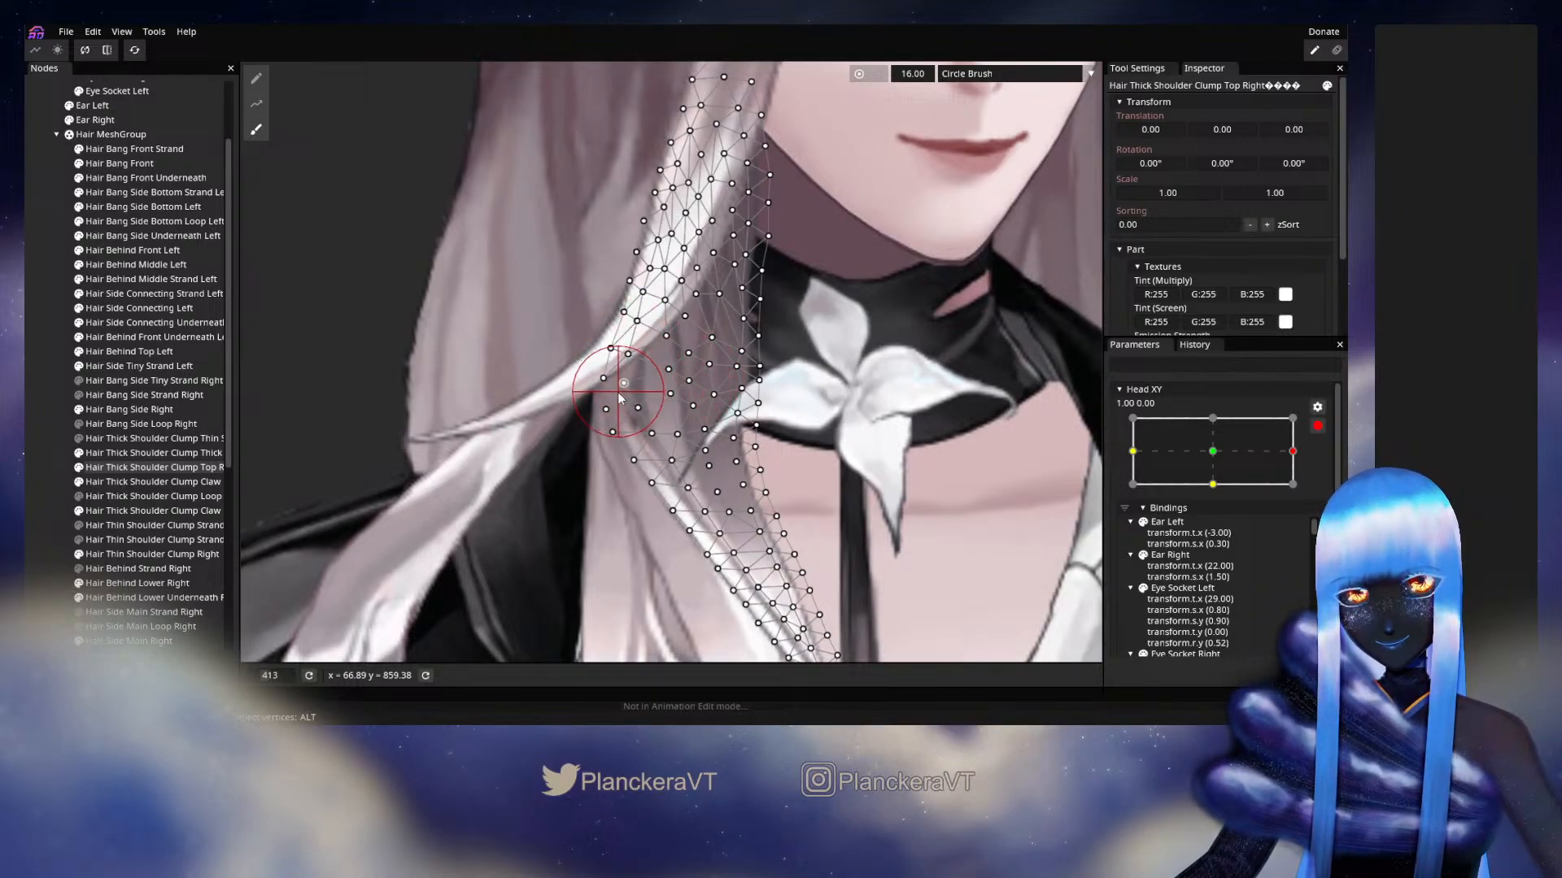
{"action": "mouse_move", "coordinate": [643, 453]}
{"action": "left_mouse_down"}
{"action": "mouse_move", "coordinate": [636, 473]}
{"action": "mouse_move", "coordinate": [624, 464]}
{"action": "left_mouse_up"}
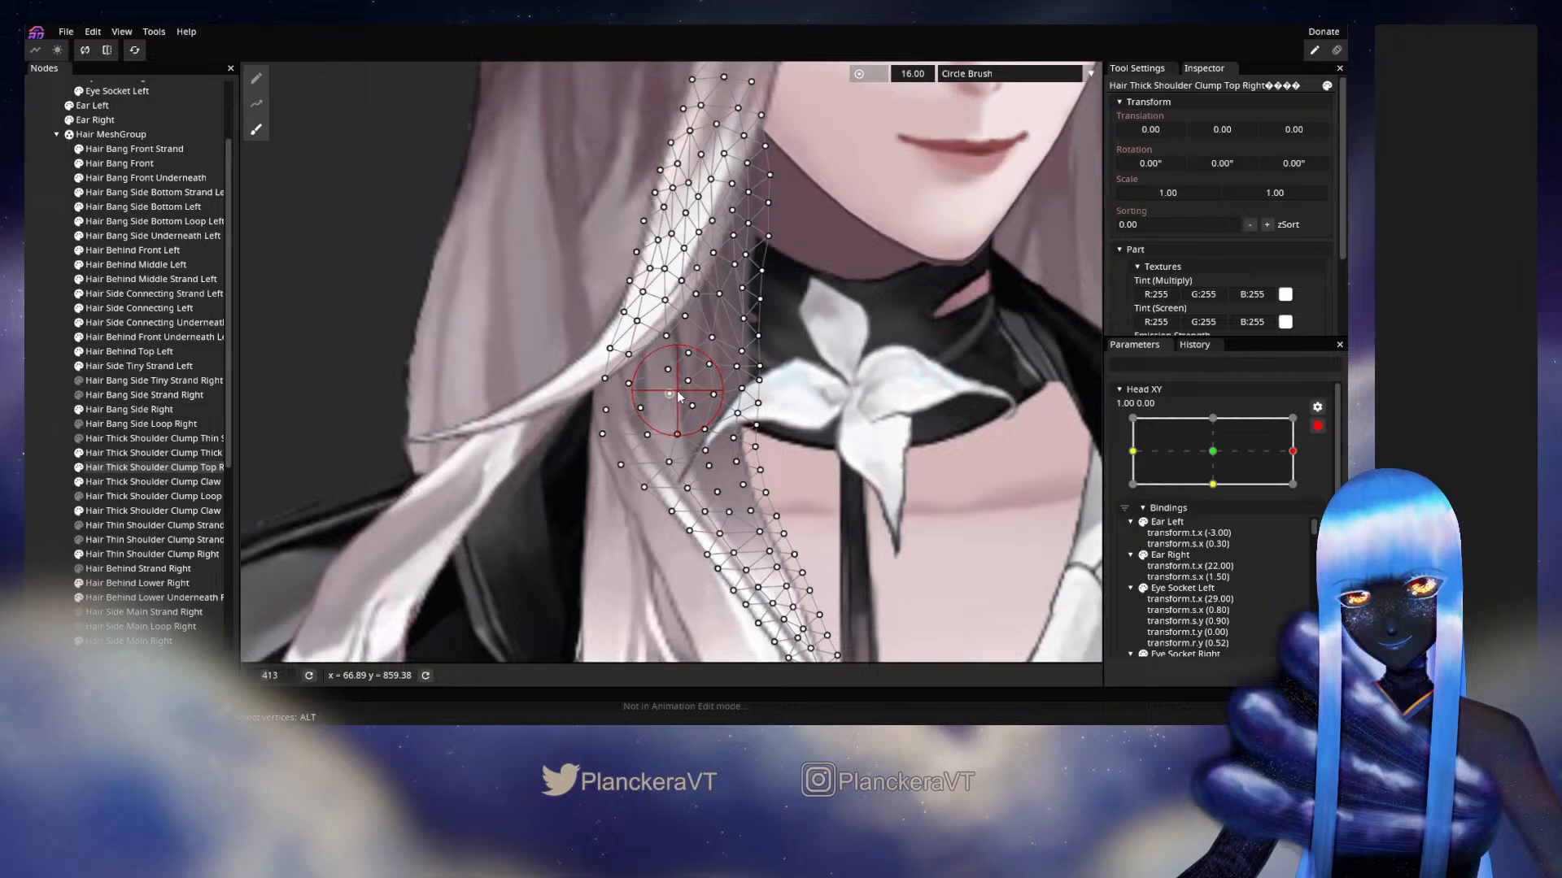
{"action": "left_click", "coordinate": [42, 421]}
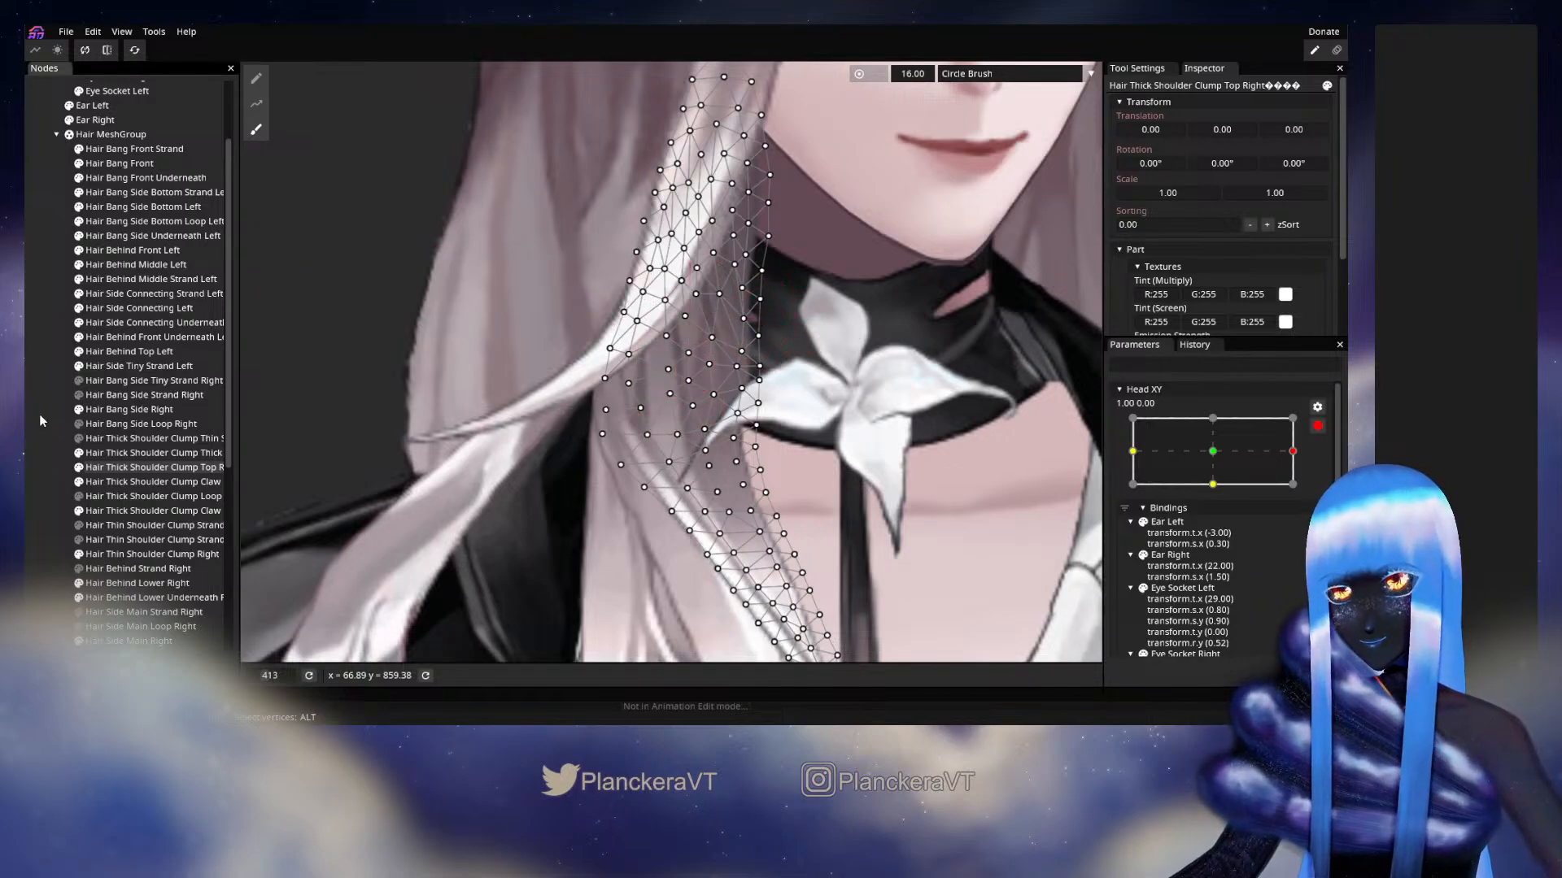
Preview the reshaped Hair Thick Shoulder Clump Top Right around the rightmost Head XY keypoint, and rearm the parameter at 1.00, 0.00.
{"action": "left_click", "coordinate": [1318, 425]}
{"action": "mouse_move", "coordinate": [1302, 491]}
{"action": "left_mouse_down"}
{"action": "mouse_move", "coordinate": [1218, 492]}
{"action": "mouse_move", "coordinate": [1302, 492]}
{"action": "left_mouse_up"}
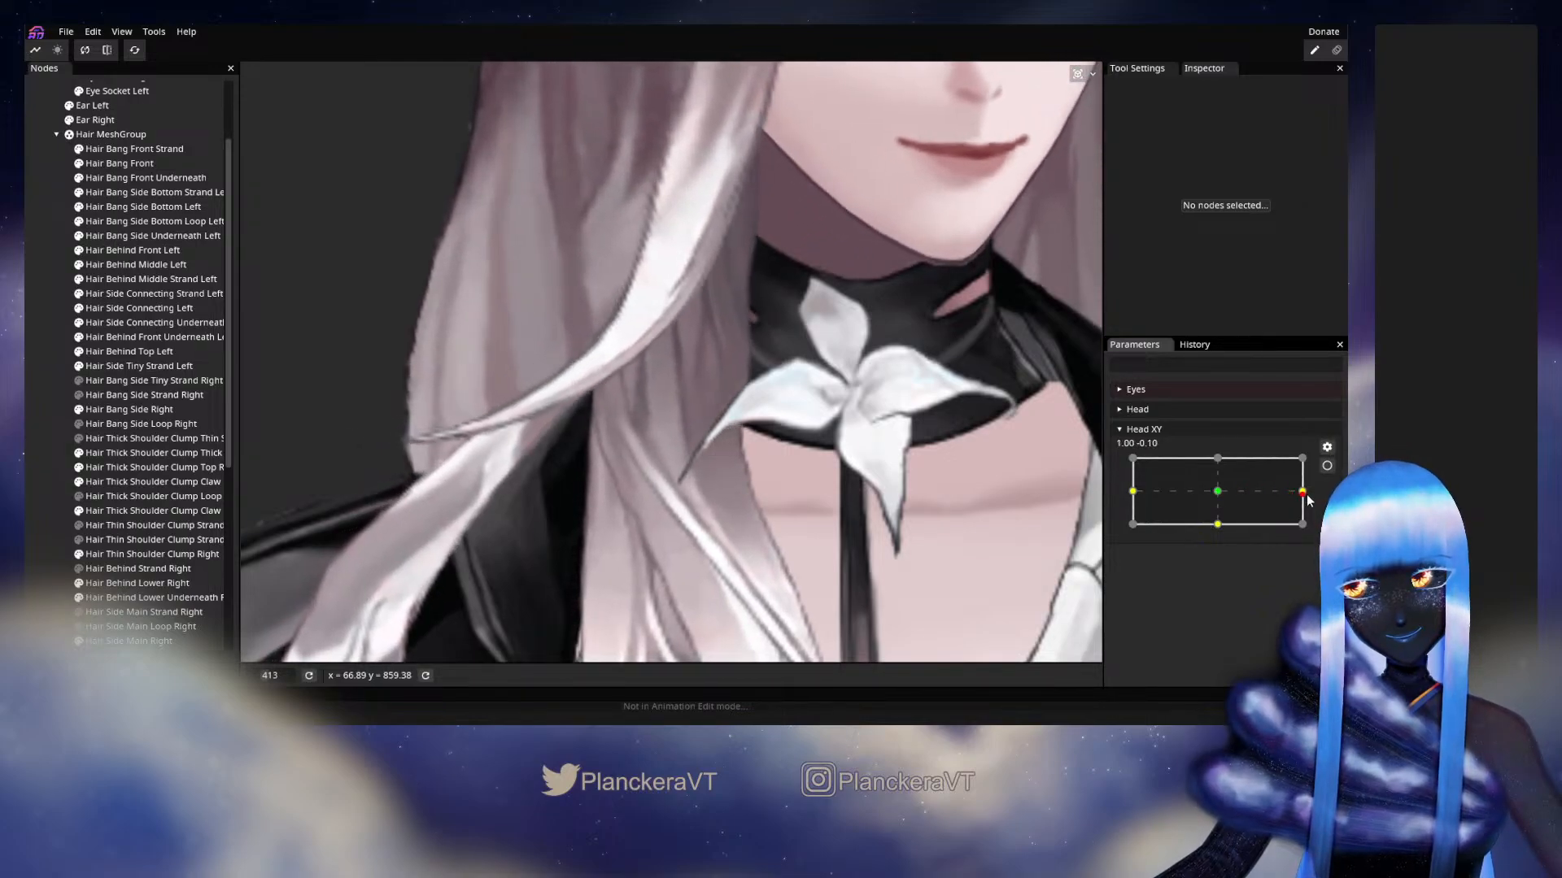
{"action": "left_click", "coordinate": [1326, 464]}
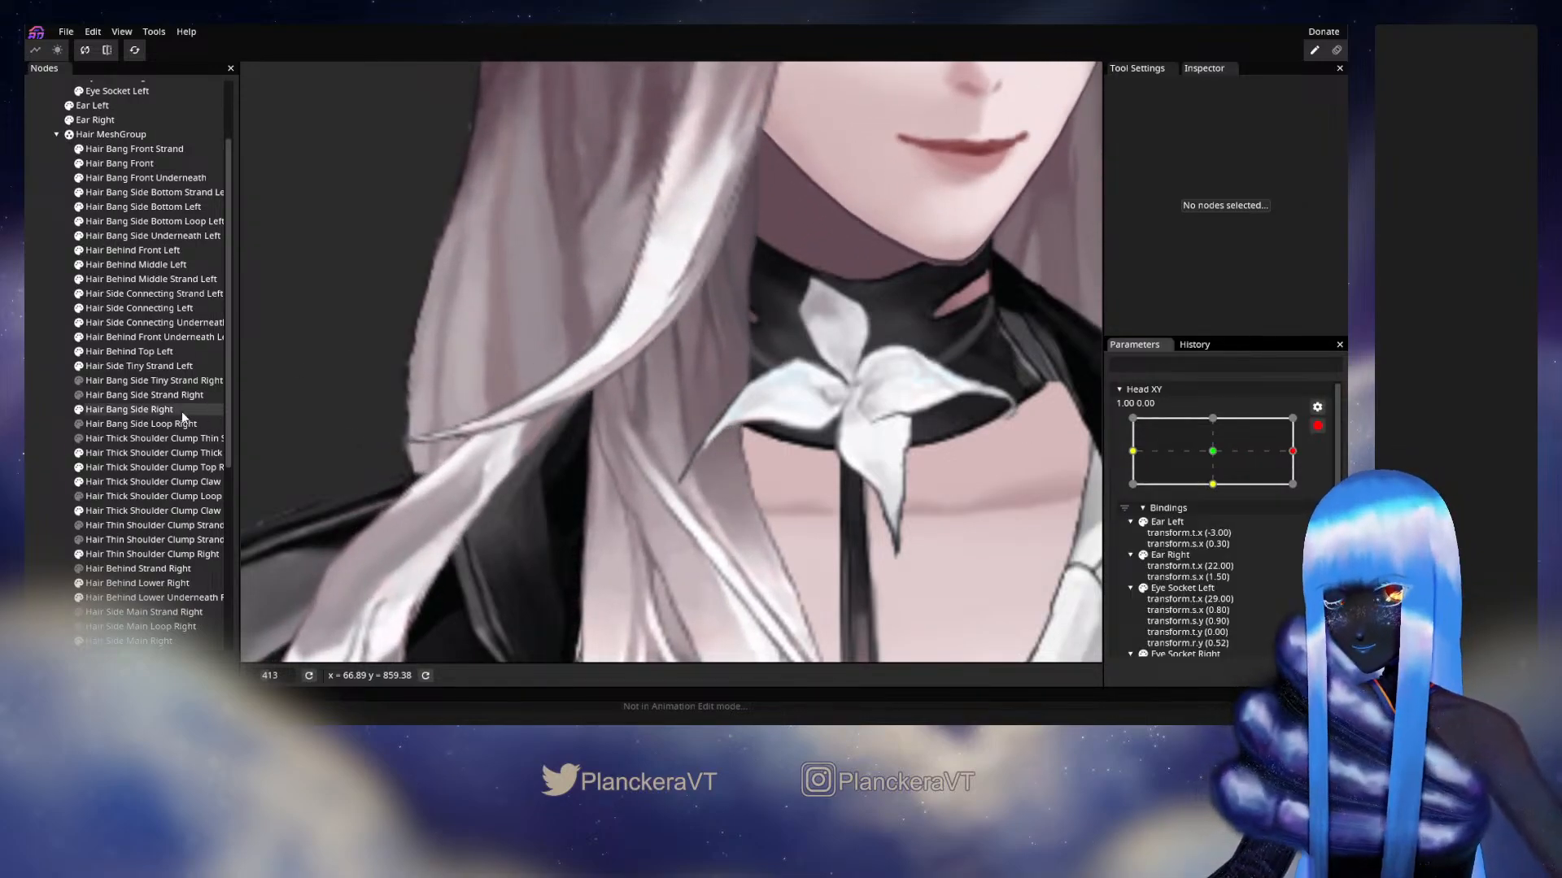
Refine the middle of Hair Thick Shoulder Clump Top Right with the 16.00 Circle Brush, and nudge single vertices under the front lock.
{"action": "left_click", "coordinate": [145, 467]}
{"action": "left_click", "coordinate": [257, 130]}
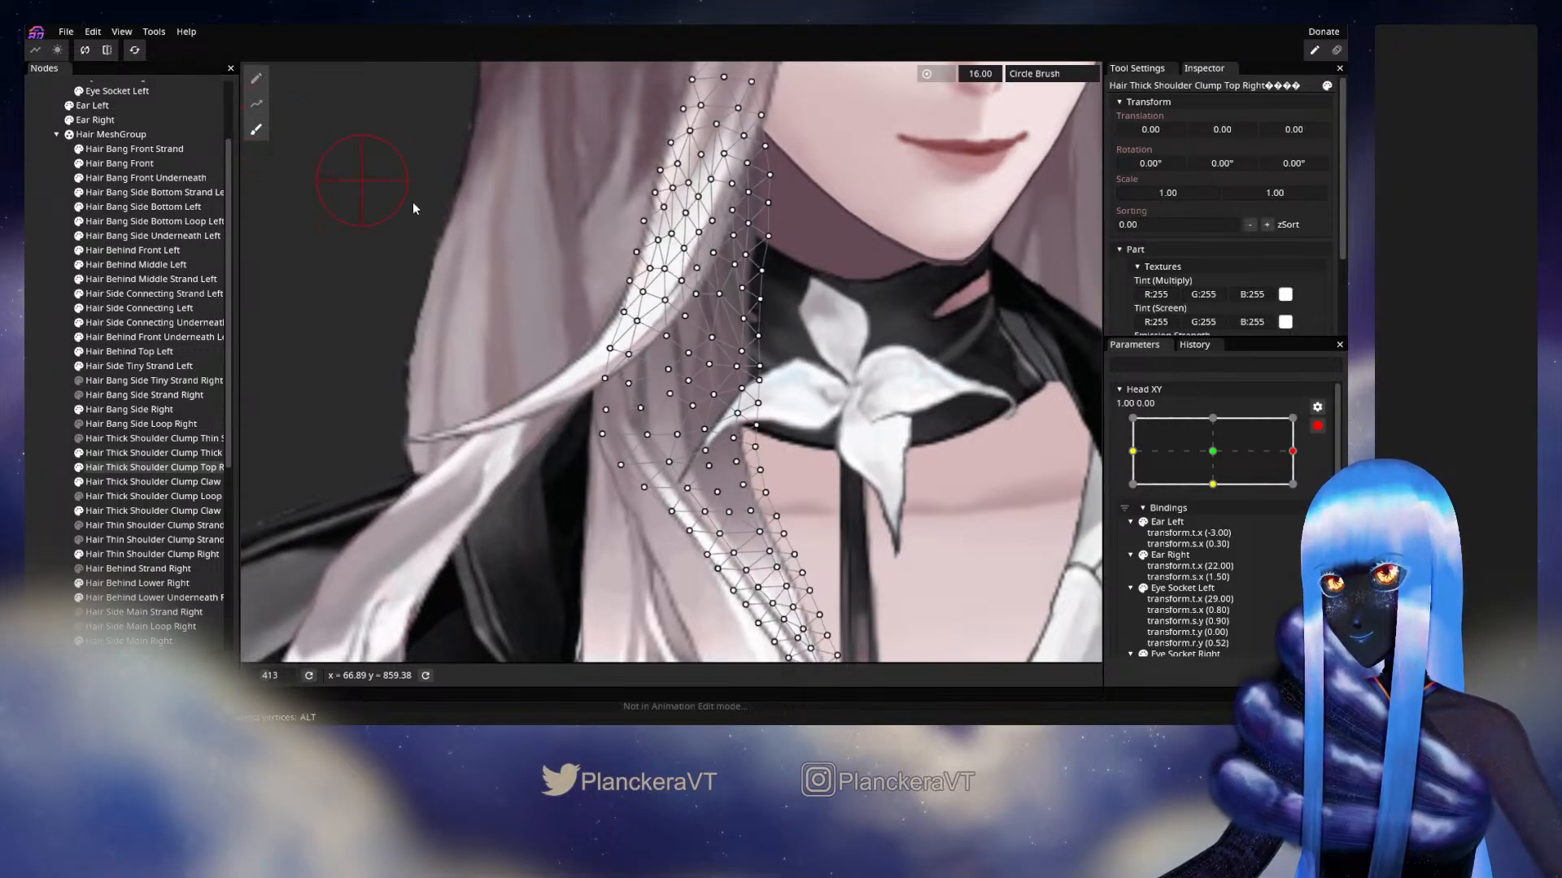
{"action": "mouse_move", "coordinate": [669, 314]}
{"action": "left_mouse_down"}
{"action": "mouse_move", "coordinate": [718, 310]}
{"action": "mouse_move", "coordinate": [681, 364]}
{"action": "mouse_move", "coordinate": [632, 339]}
{"action": "mouse_move", "coordinate": [651, 372]}
{"action": "left_mouse_up"}
{"action": "left_click_drag", "start_coordinate": [642, 442], "coordinate": [635, 427]}
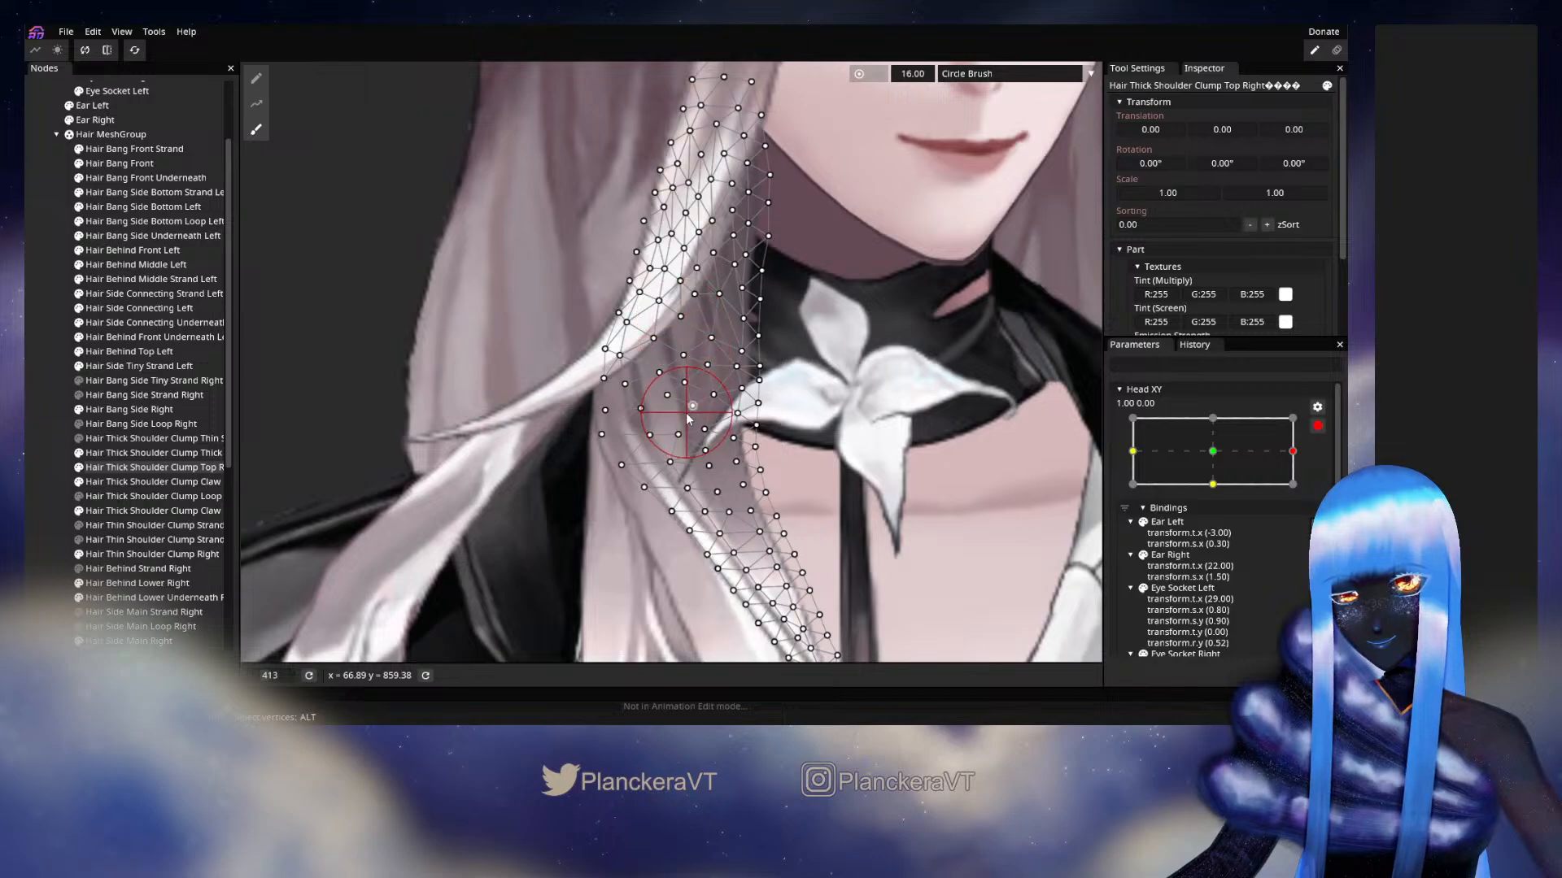
{"action": "left_click", "coordinate": [256, 78]}
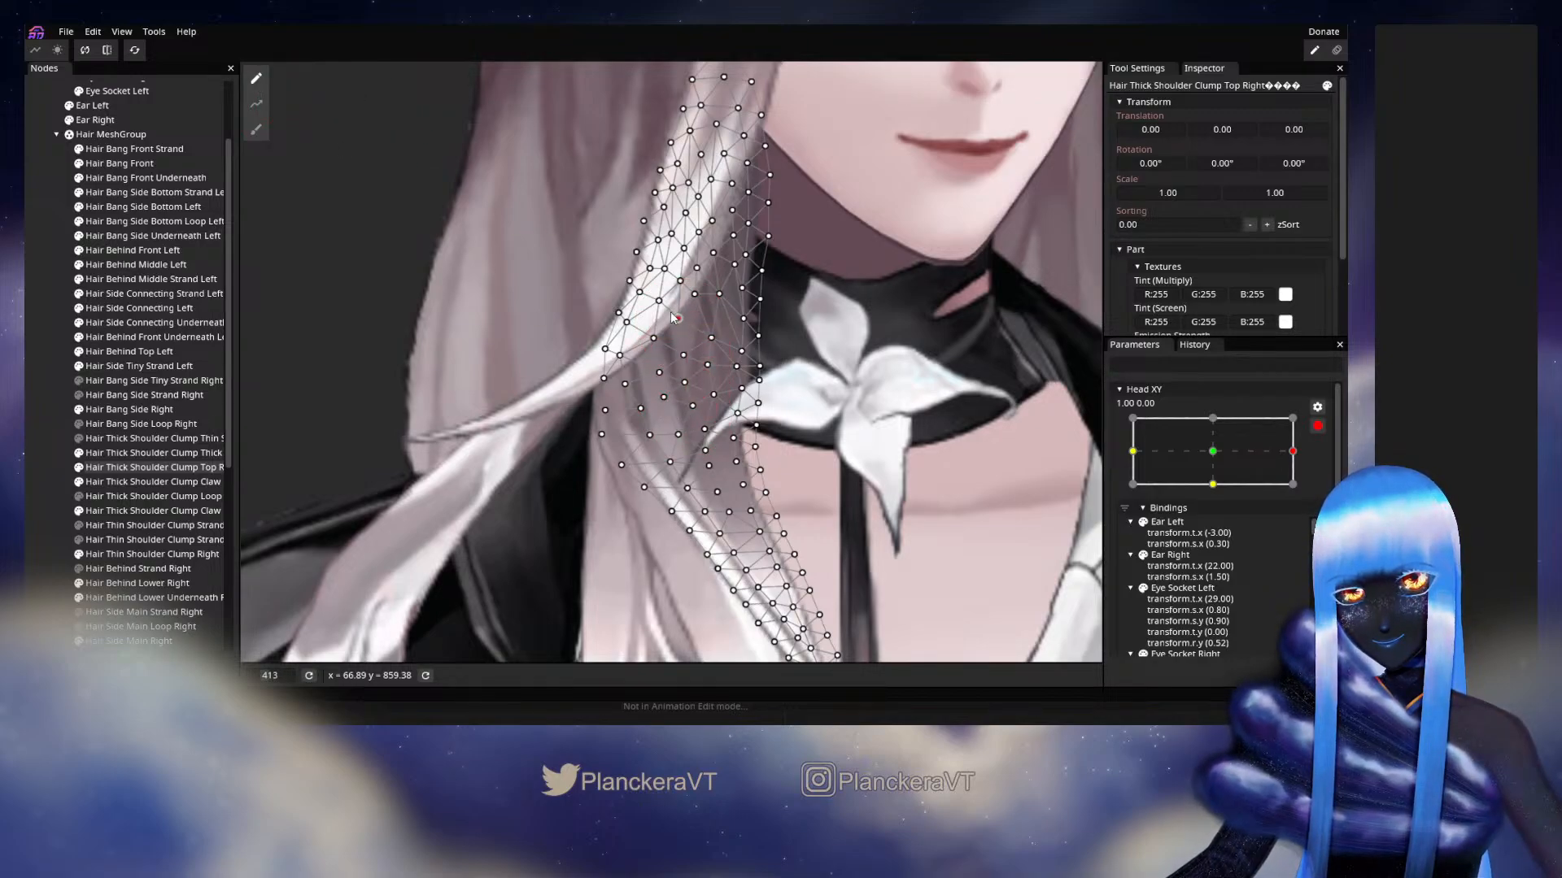
{"action": "left_click_drag", "start_coordinate": [653, 337], "coordinate": [651, 339]}
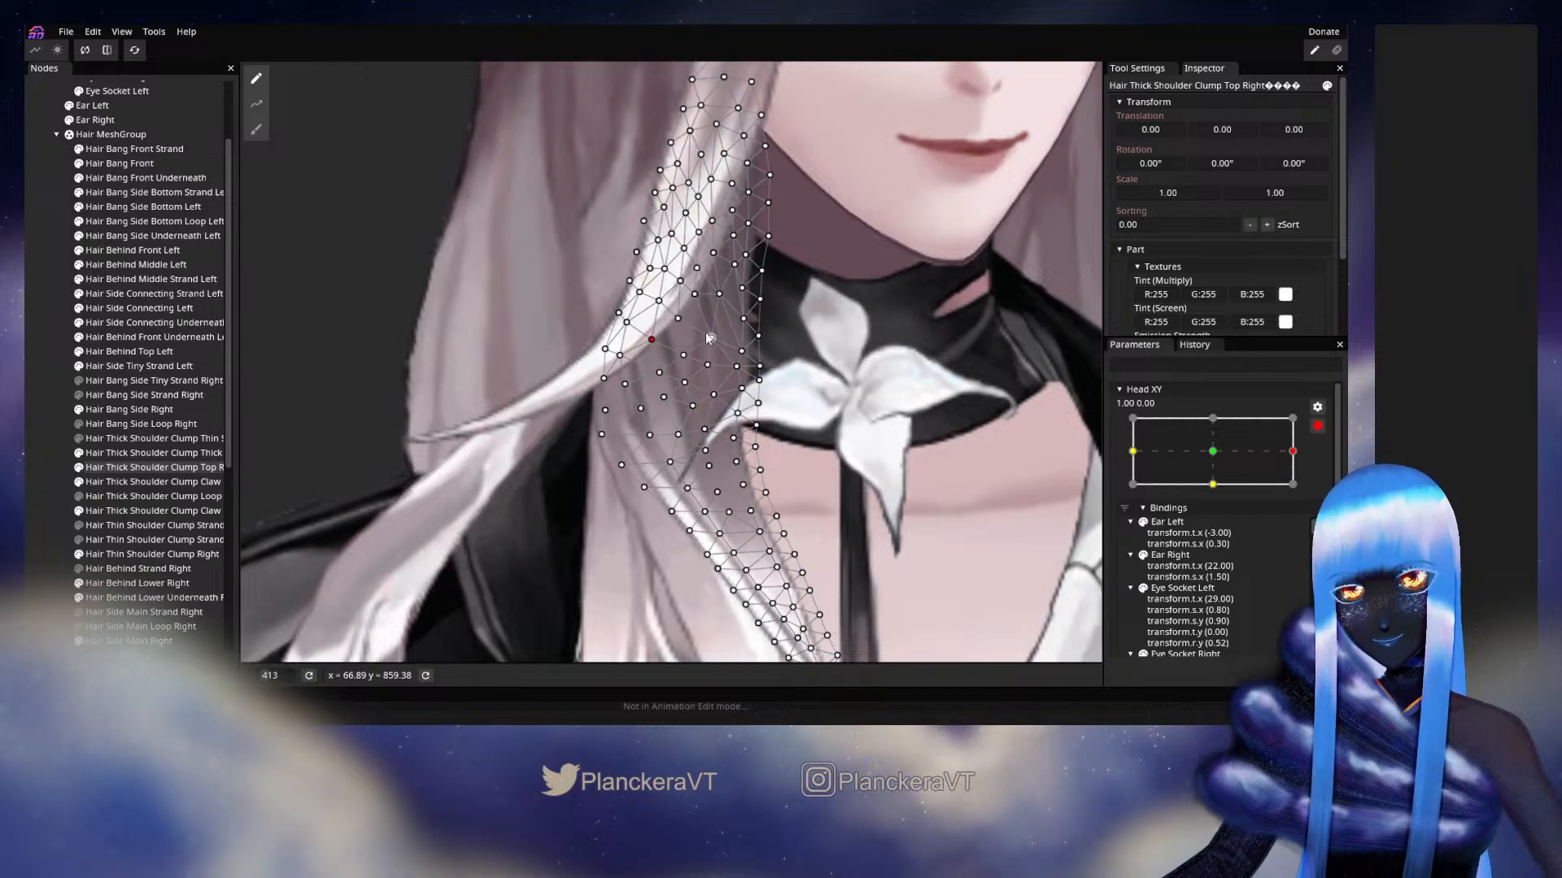
{"action": "left_click", "coordinate": [56, 409]}
Compare the refined clump beside the collar across nearby Head XY positions, and rearm the parameter at 1.00, 0.00.
{"action": "left_click", "coordinate": [1317, 426]}
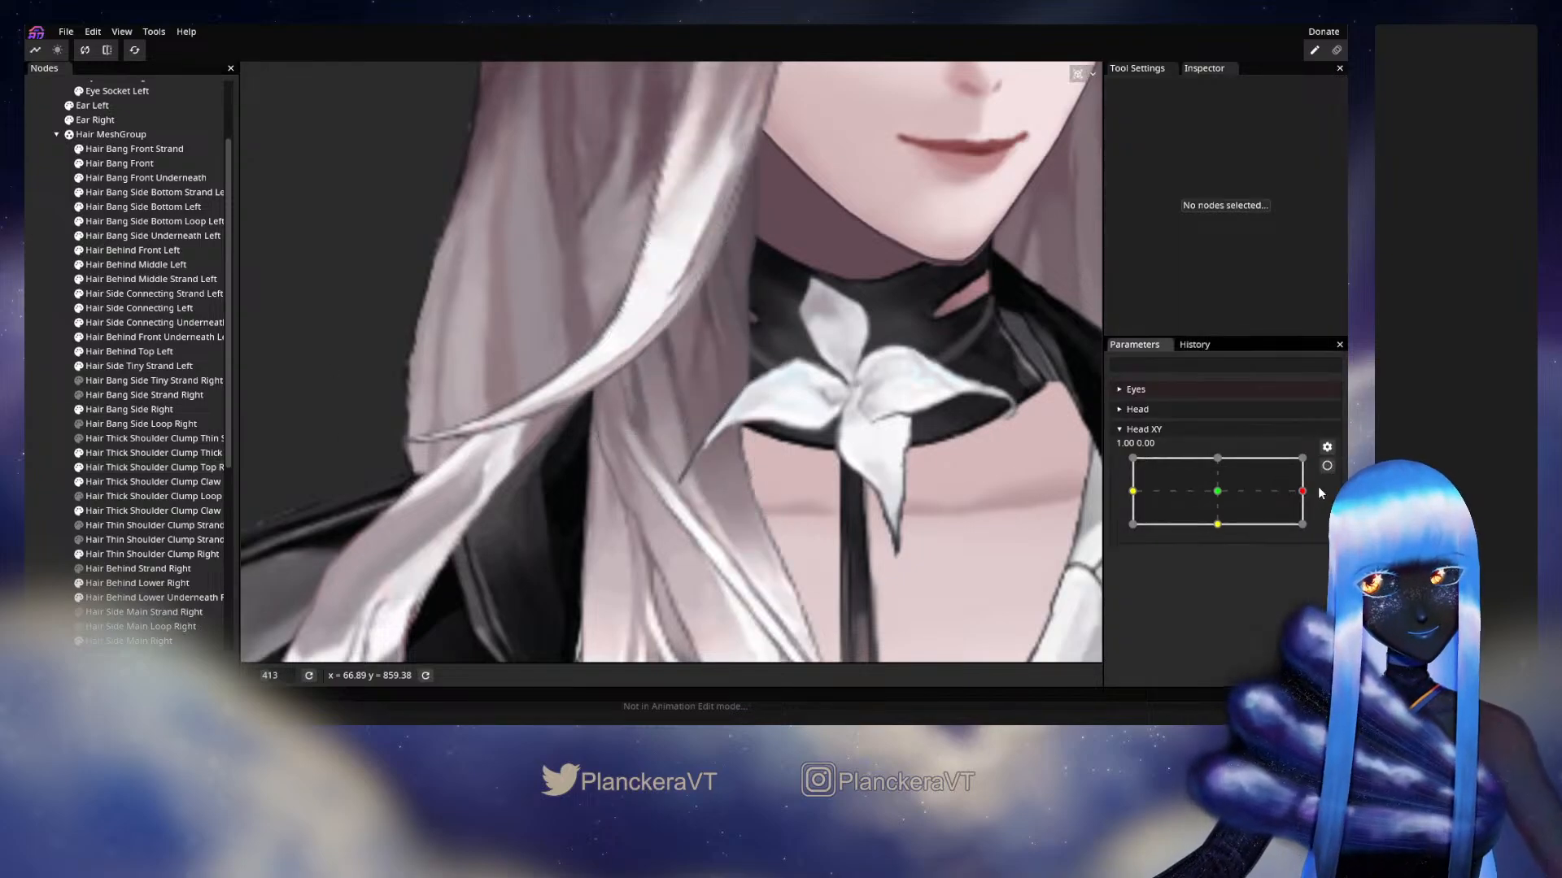
{"action": "mouse_move", "coordinate": [1303, 491]}
{"action": "left_mouse_down"}
{"action": "mouse_move", "coordinate": [1220, 494]}
{"action": "mouse_move", "coordinate": [1309, 492]}
{"action": "left_mouse_up"}
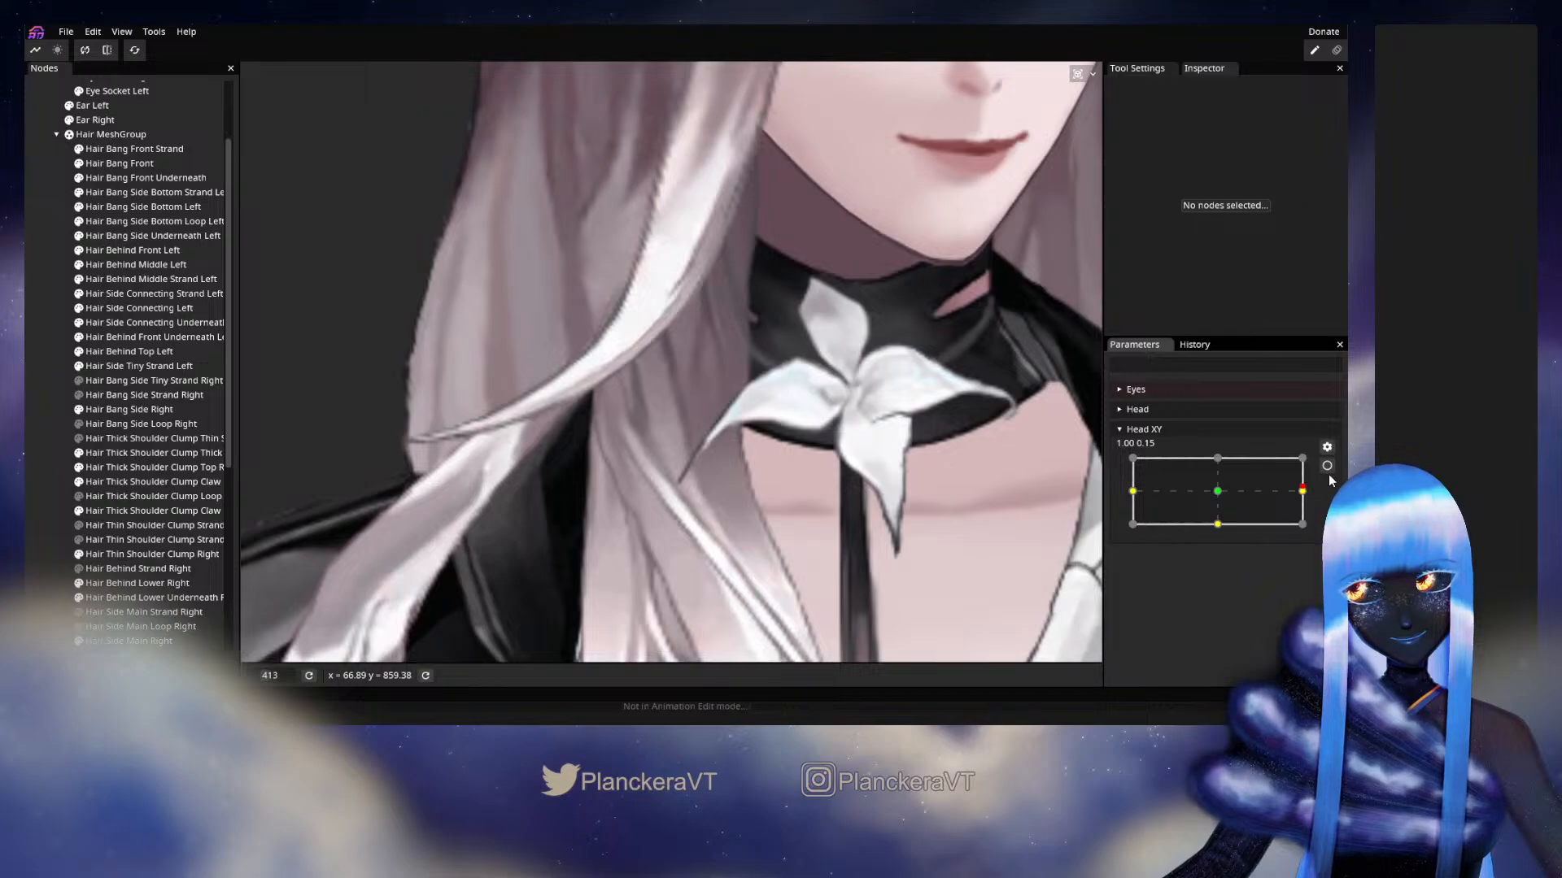
{"action": "left_click", "coordinate": [1326, 465]}
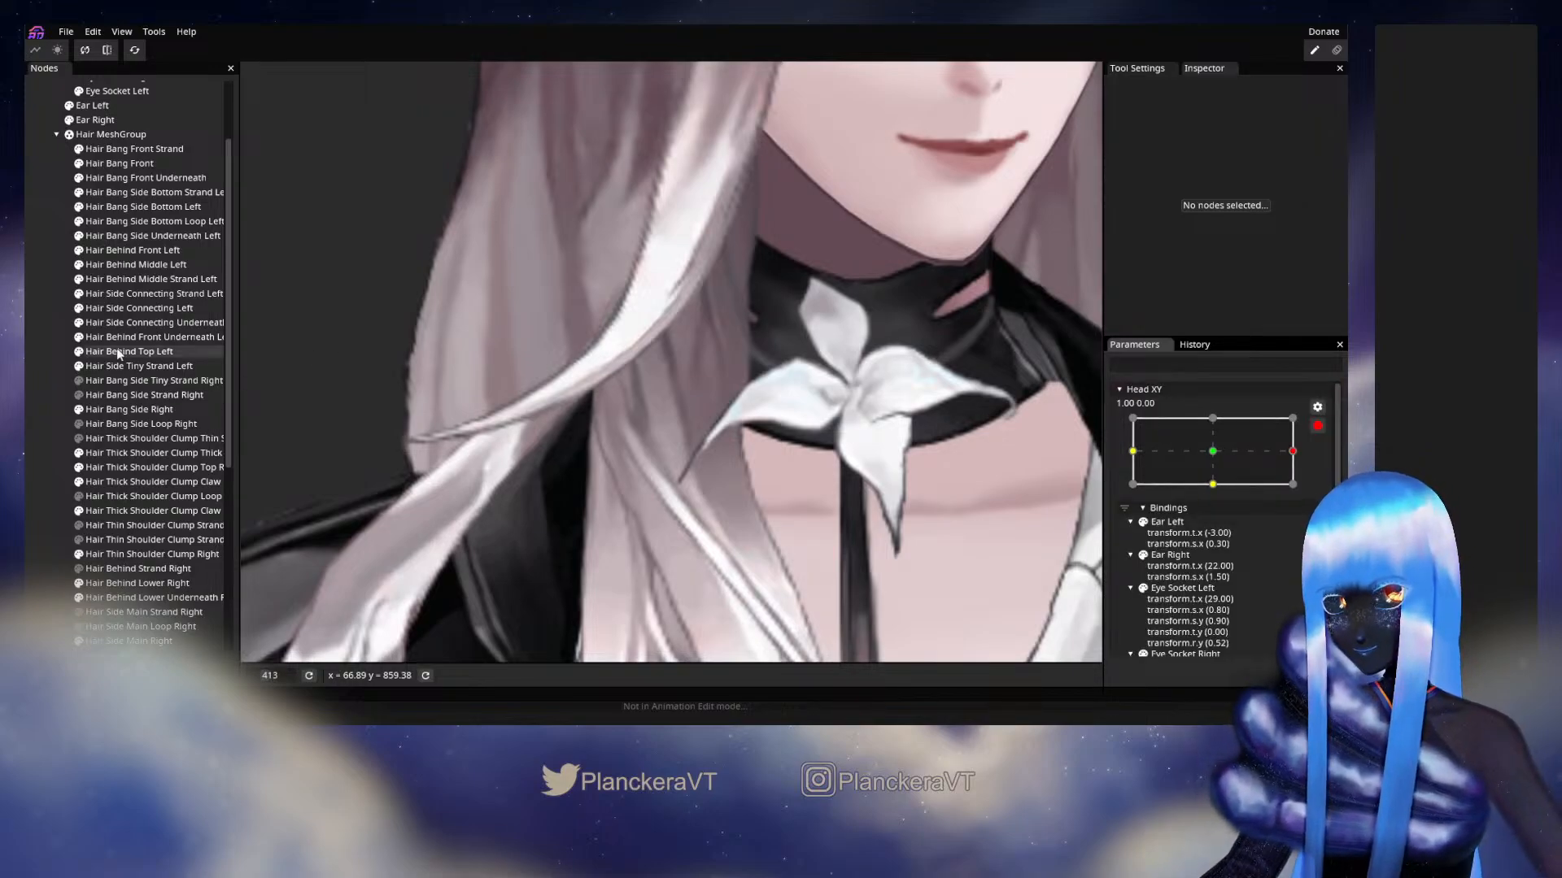
Move the outer-edge vertices of Hair Thick Shoulder Clump Top Right slightly outward below the front lock at Head XY 1.00, 0.00.
{"action": "left_click", "coordinate": [135, 467]}
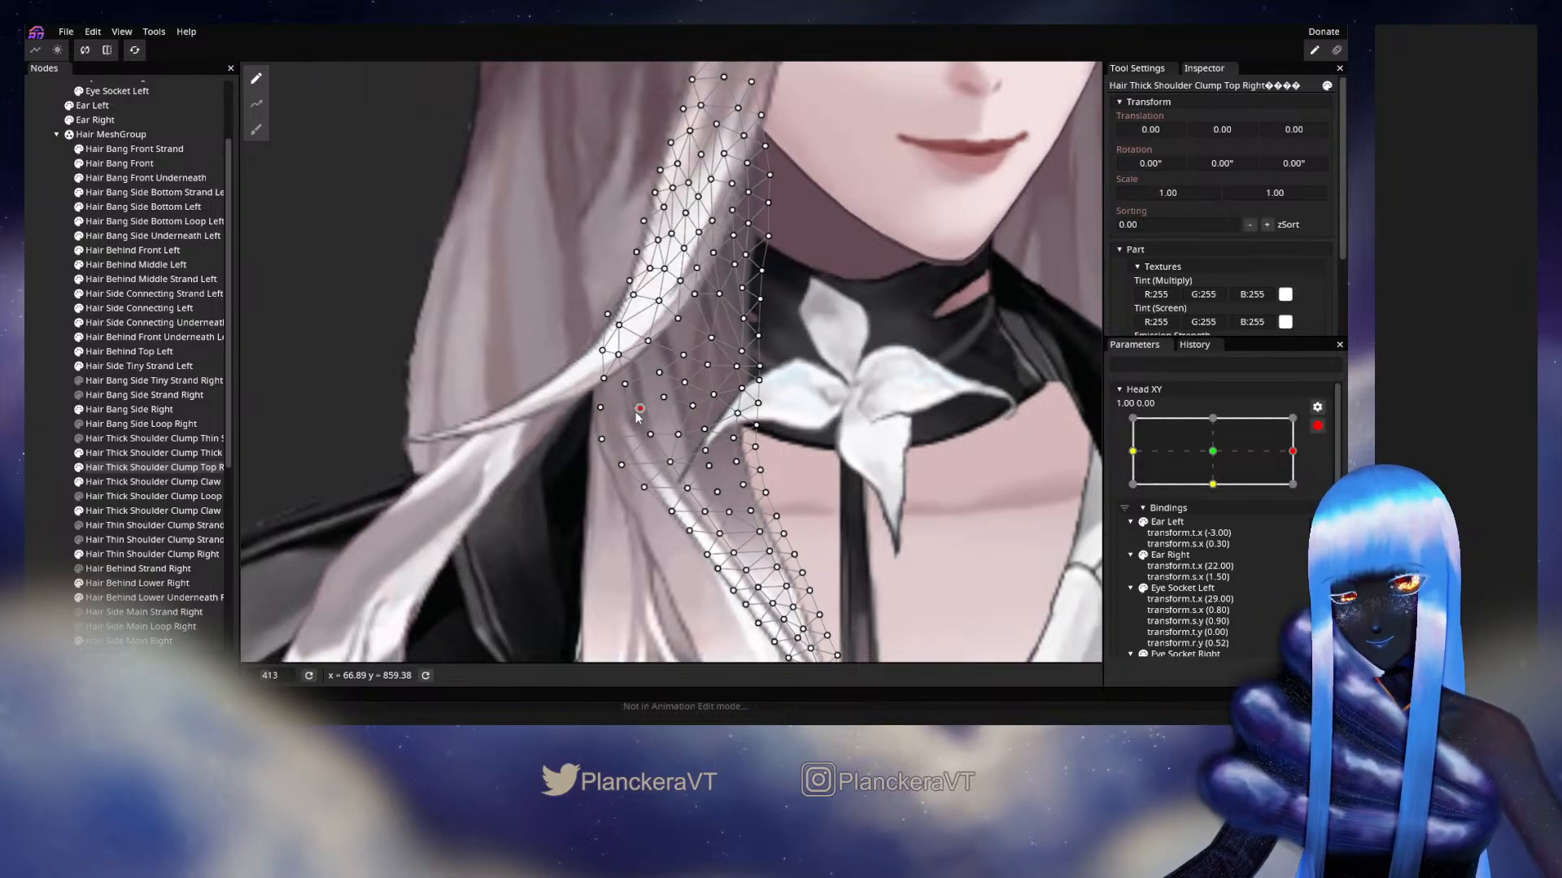
{"action": "left_click", "coordinate": [50, 402]}
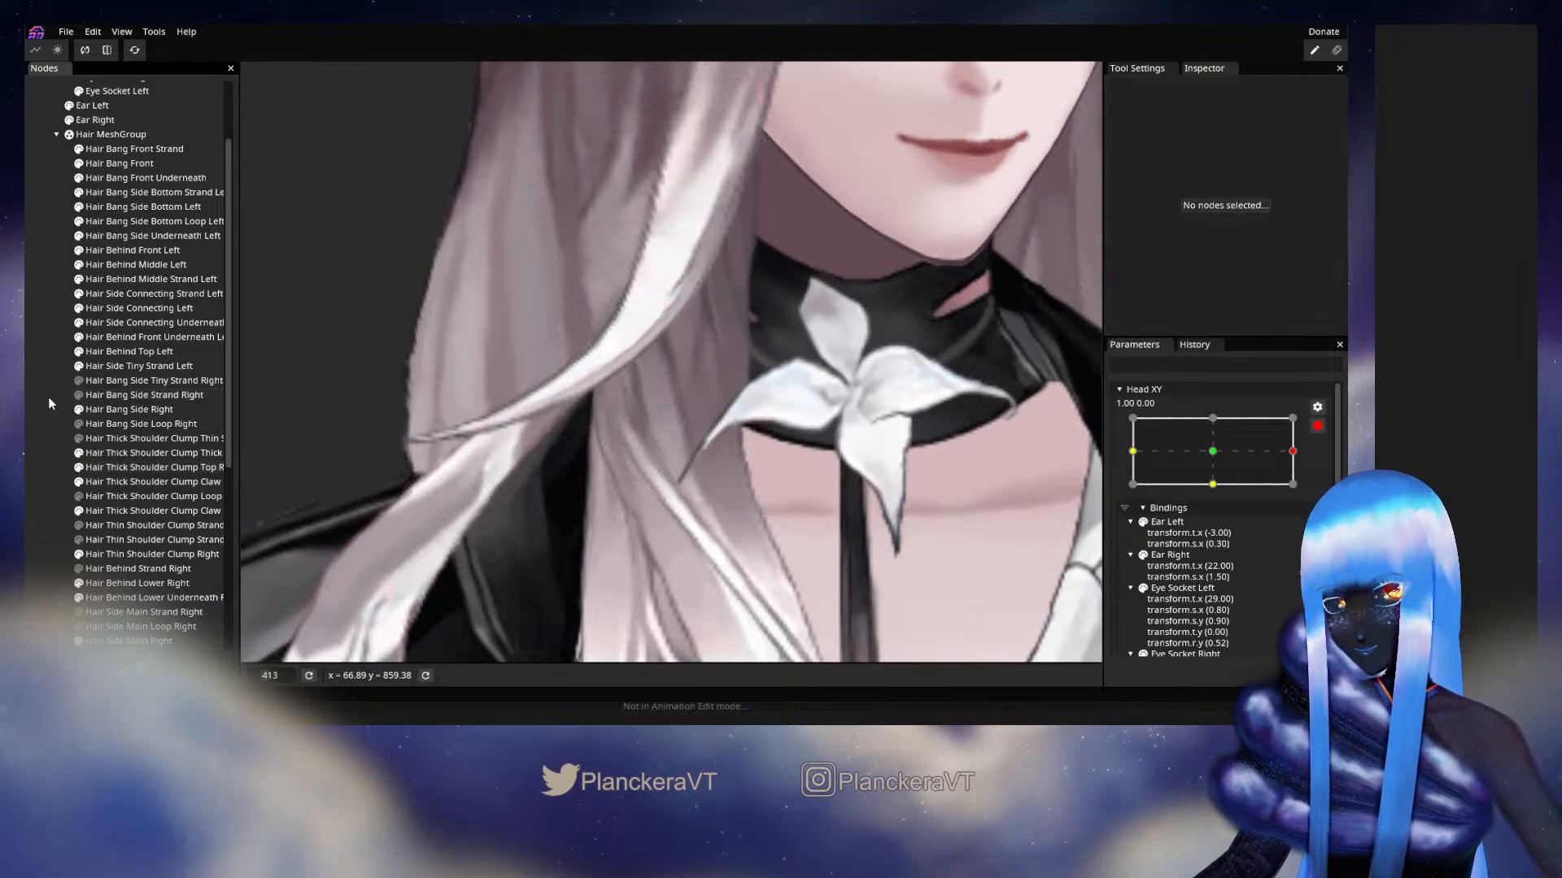
{"action": "scroll", "coordinate": [827, 465], "scroll_direction": "down", "scroll_amount": 9}
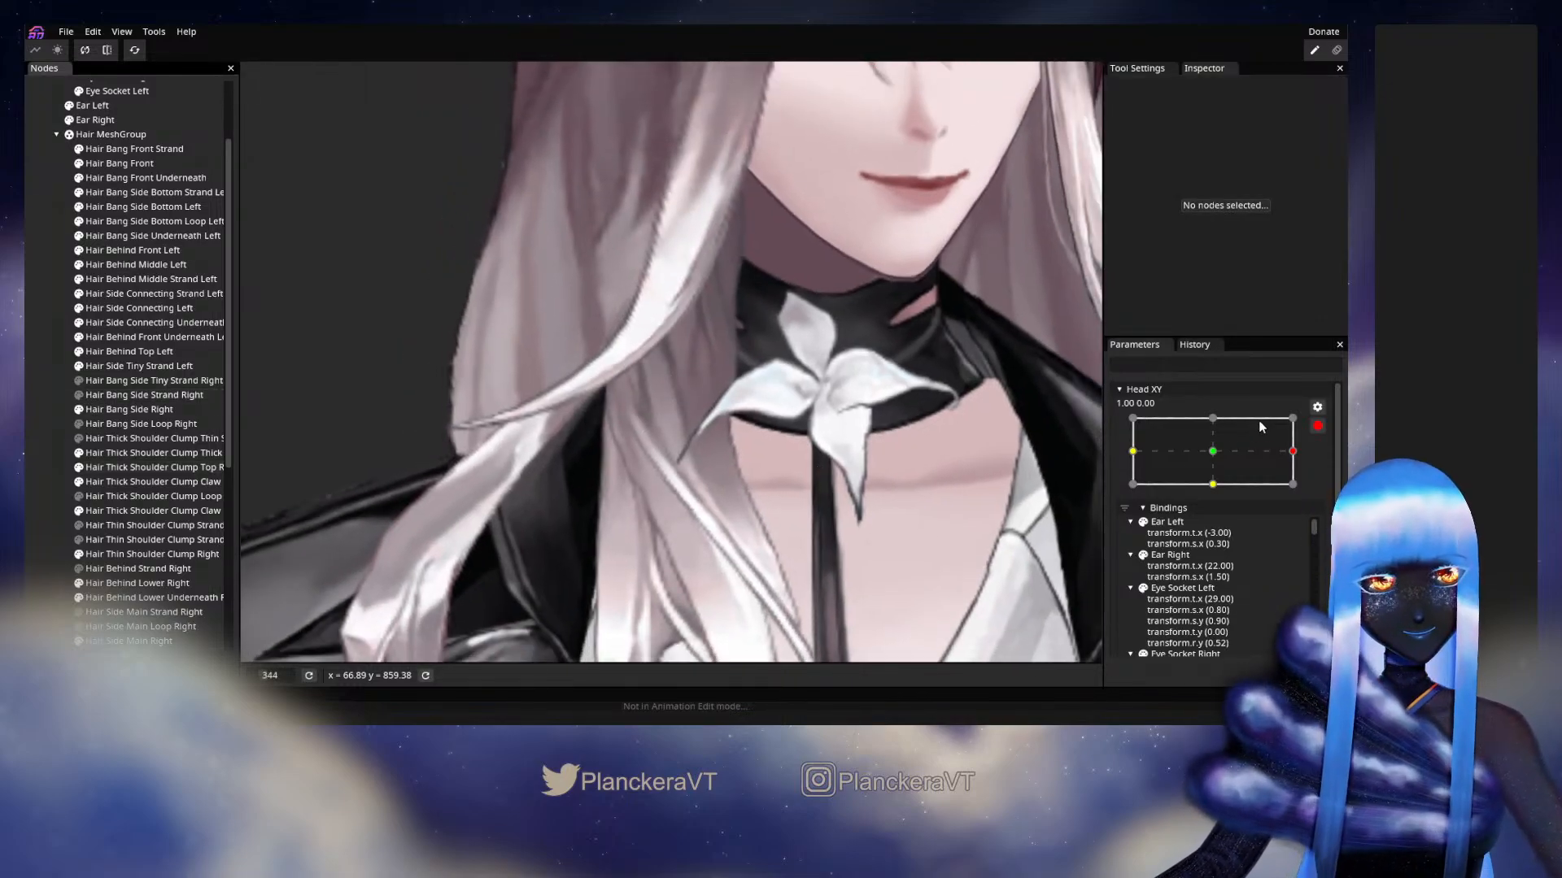
Preview the adjusted outer edge of the shoulder clump at the rightmost Head XY position, and rearm the parameter at 1.00, 0.00.
{"action": "left_click", "coordinate": [1317, 425]}
{"action": "mouse_move", "coordinate": [1300, 491]}
{"action": "left_mouse_down"}
{"action": "mouse_move", "coordinate": [1212, 496]}
{"action": "mouse_move", "coordinate": [1302, 492]}
{"action": "left_mouse_up"}
{"action": "left_click", "coordinate": [1327, 465]}
{"action": "scroll", "coordinate": [569, 507], "scroll_direction": "up", "scroll_amount": 5}
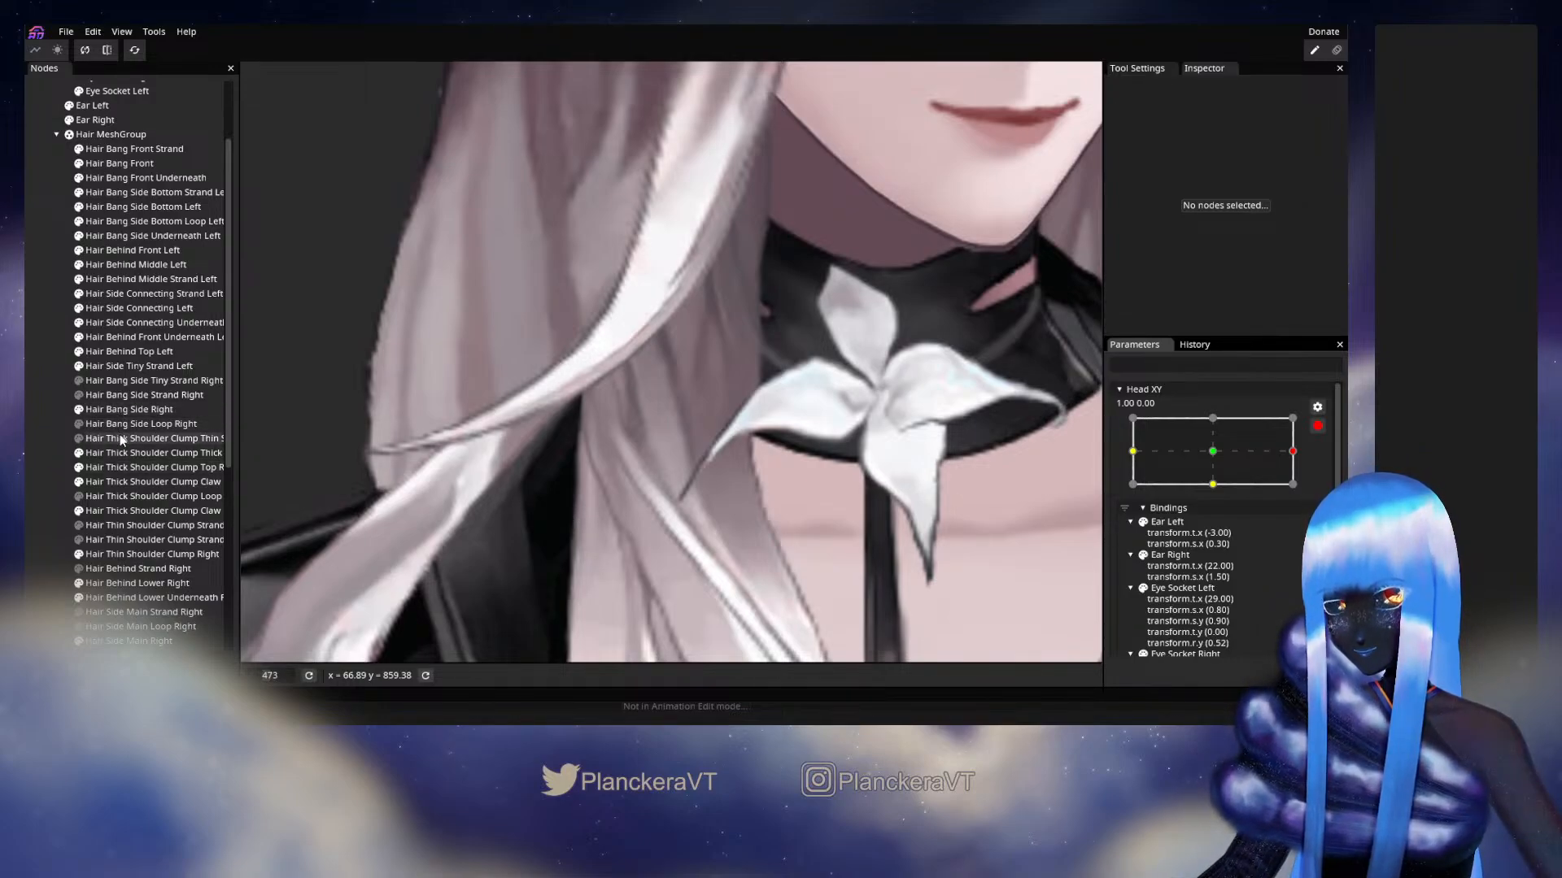
Check the shoulder clump near the centre of Head XY, hide Hair Bang Side Right, and rearm the parameter at 1.00, 0.00.
{"action": "left_click", "coordinate": [128, 468]}
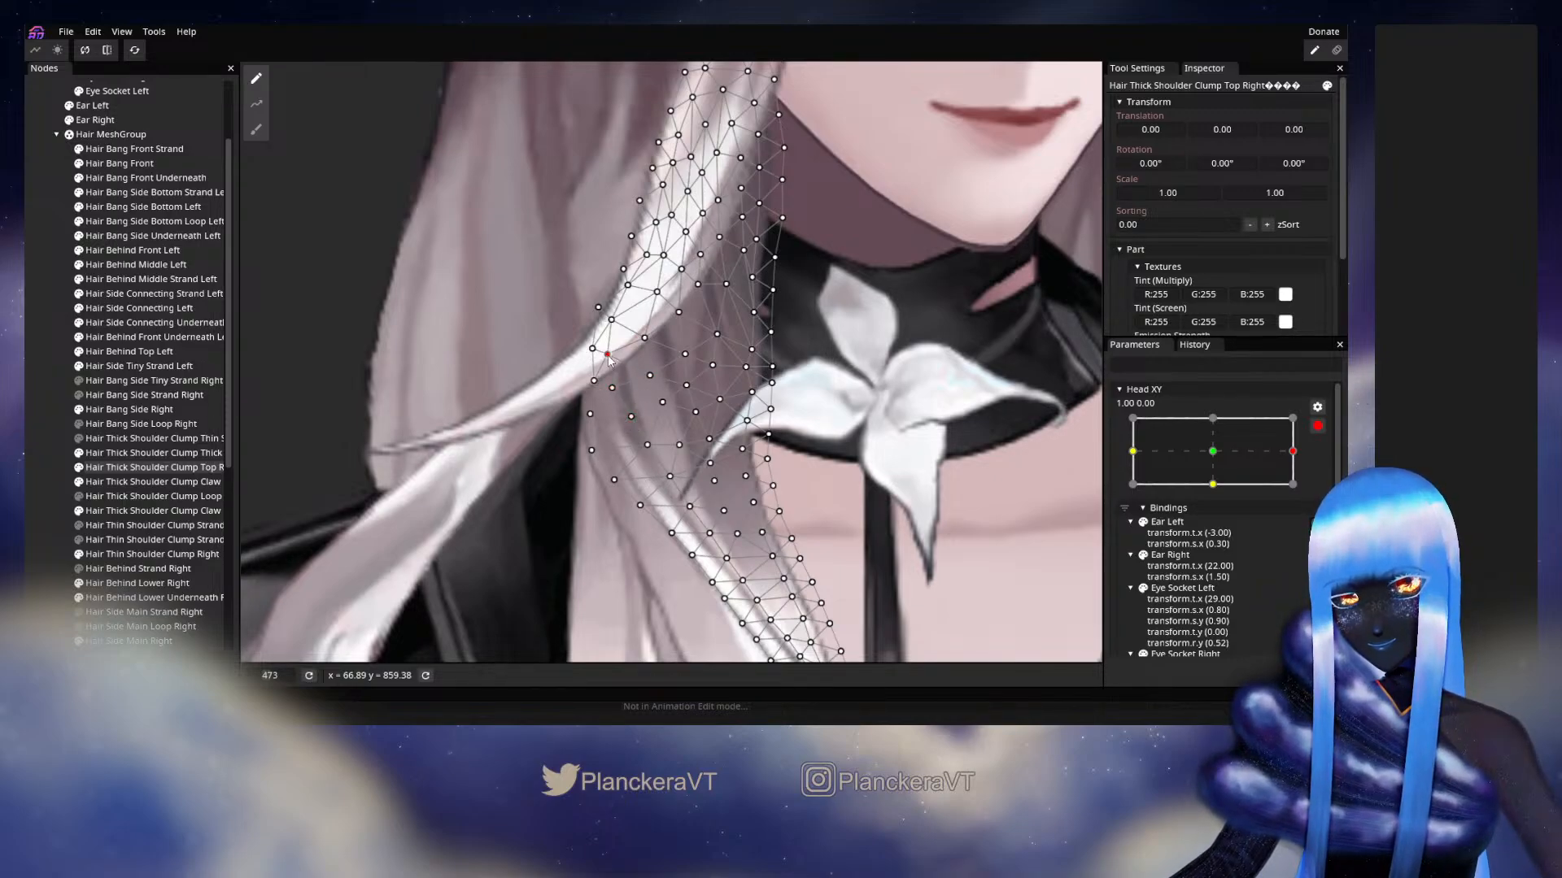
{"action": "left_click", "coordinate": [660, 440]}
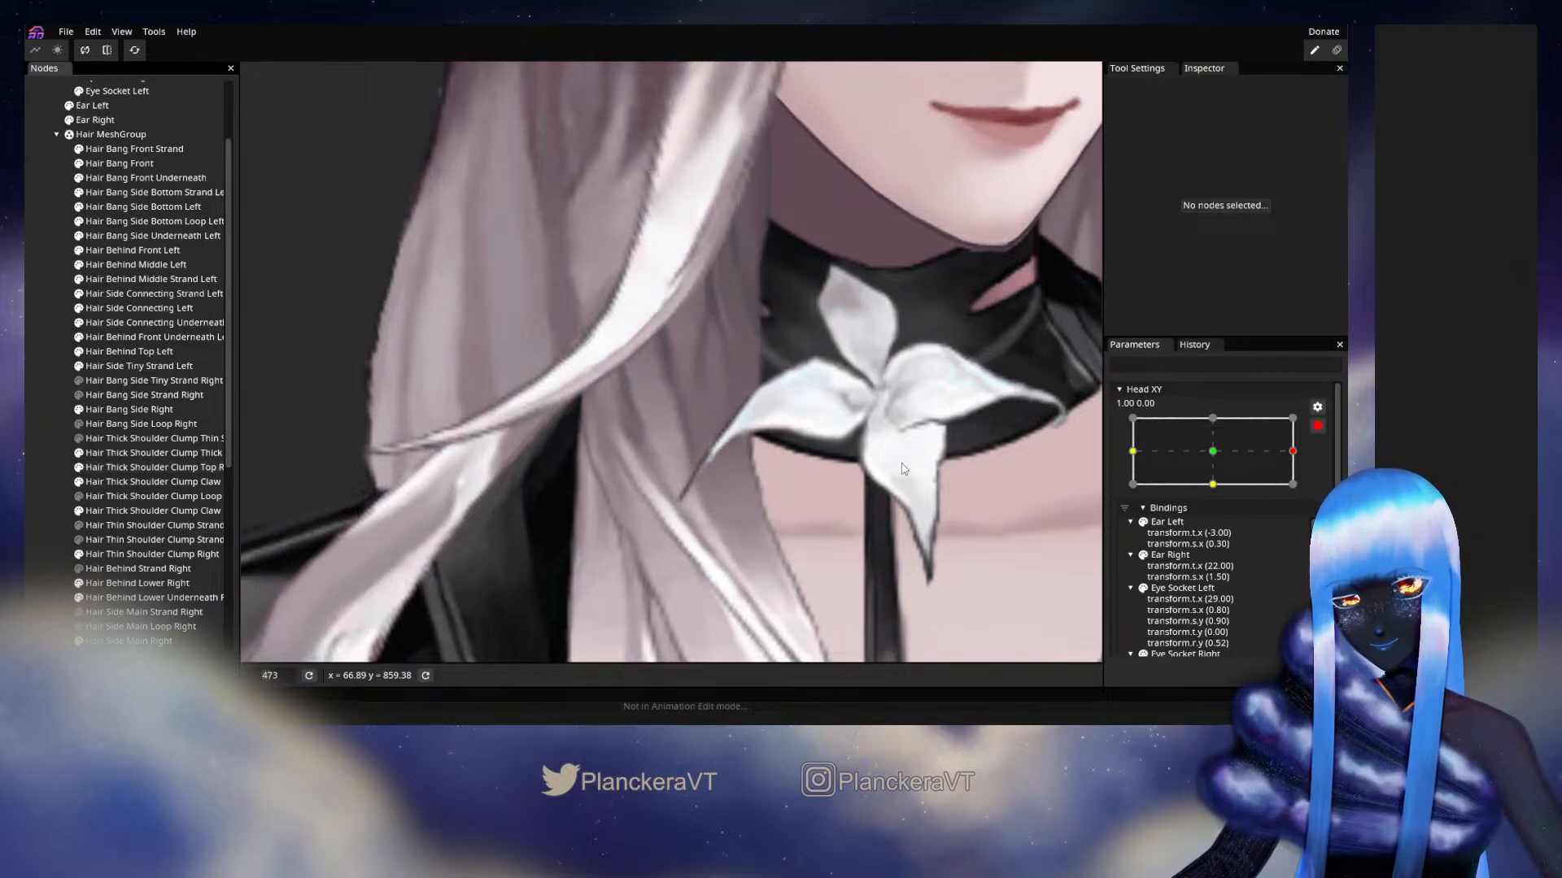
{"action": "left_click_drag", "start_coordinate": [1302, 495], "coordinate": [1209, 487]}
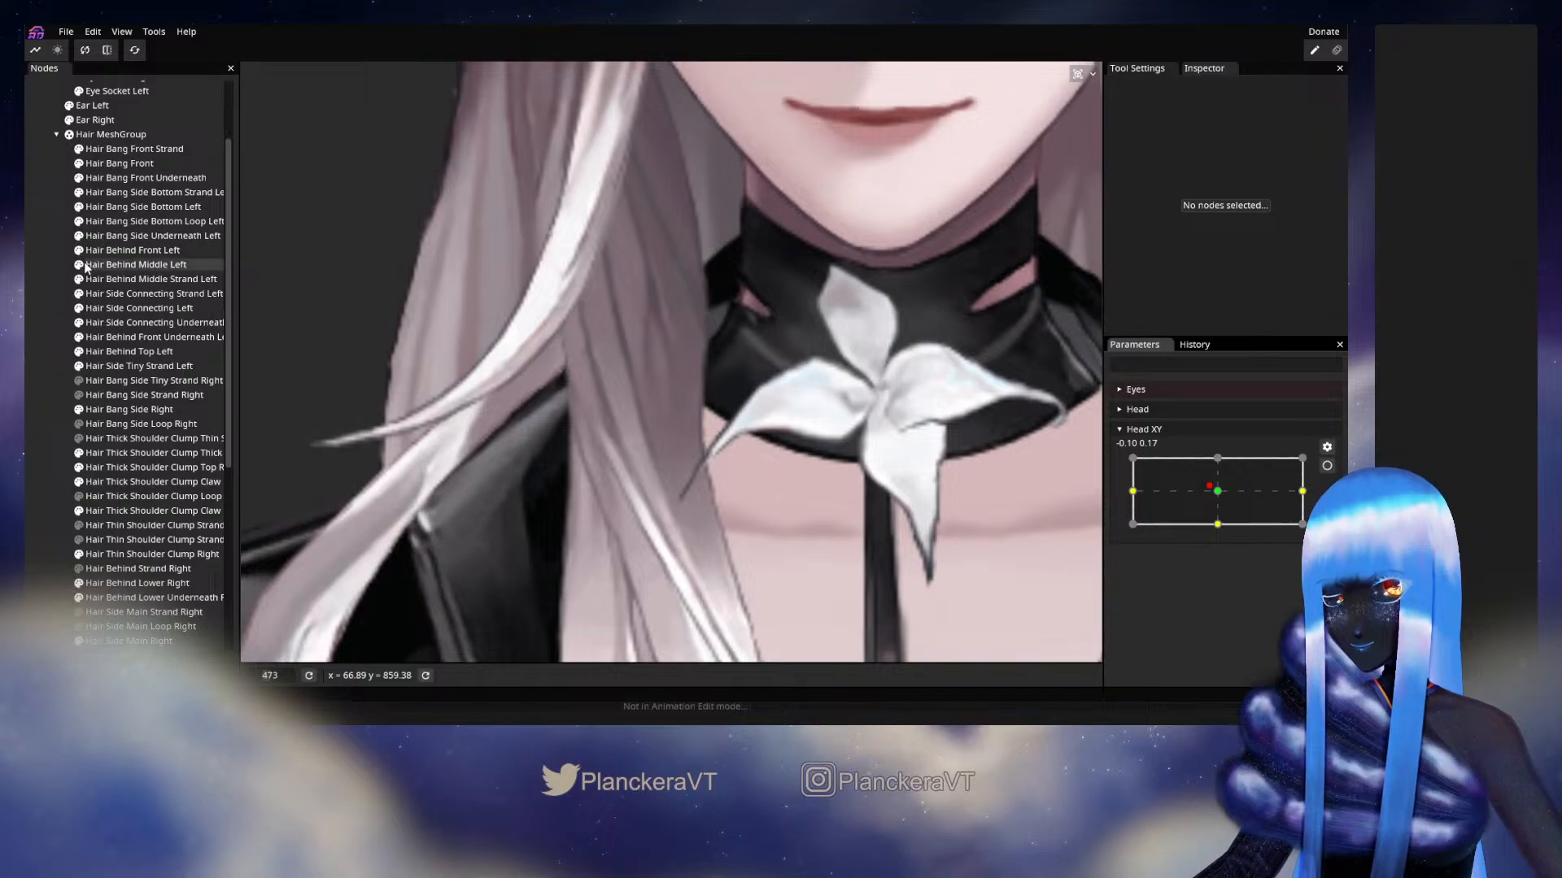
{"action": "left_click", "coordinate": [76, 410]}
{"action": "left_click_drag", "start_coordinate": [1211, 488], "coordinate": [1324, 497]}
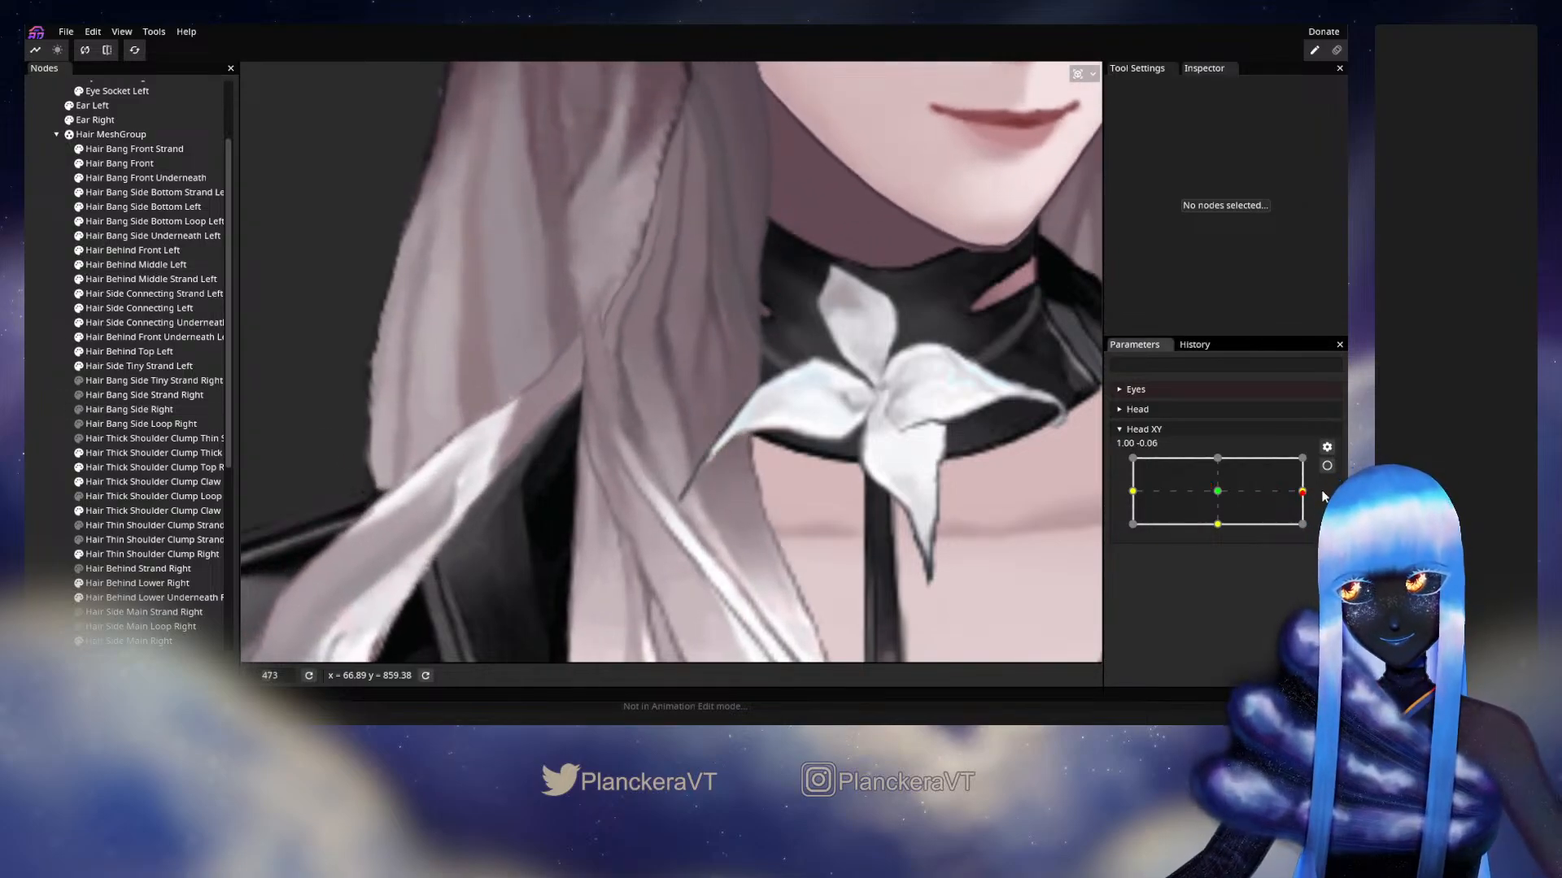
{"action": "left_click", "coordinate": [1327, 466]}
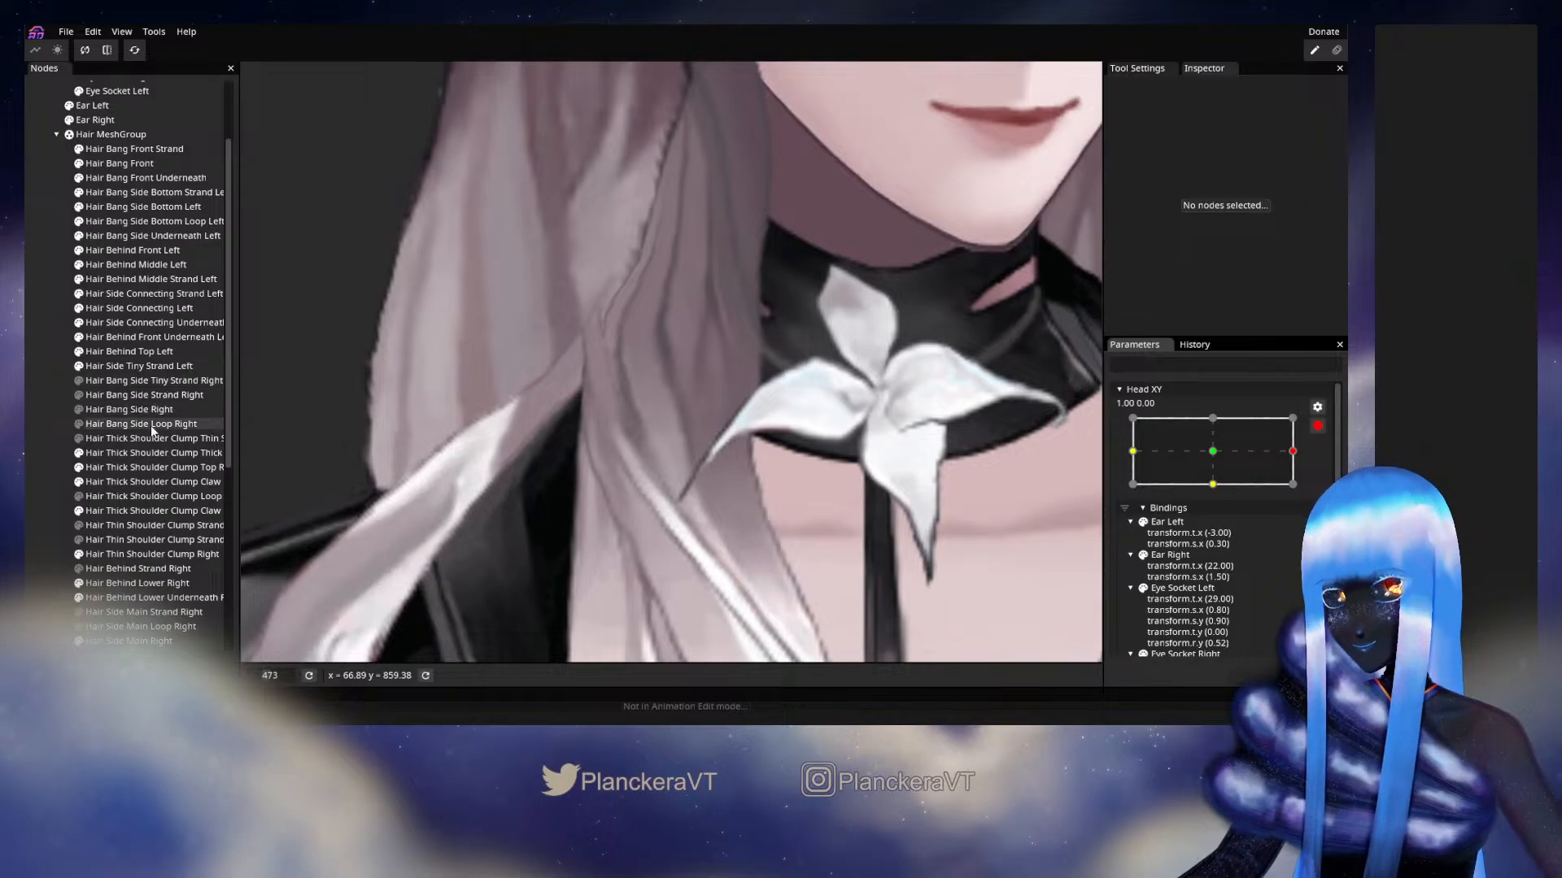
Push the upper outer edge of Hair Thick Shoulder Clump Top Right outward behind the hidden lock with the 16.00 Circle Brush.
{"action": "left_click", "coordinate": [116, 482]}
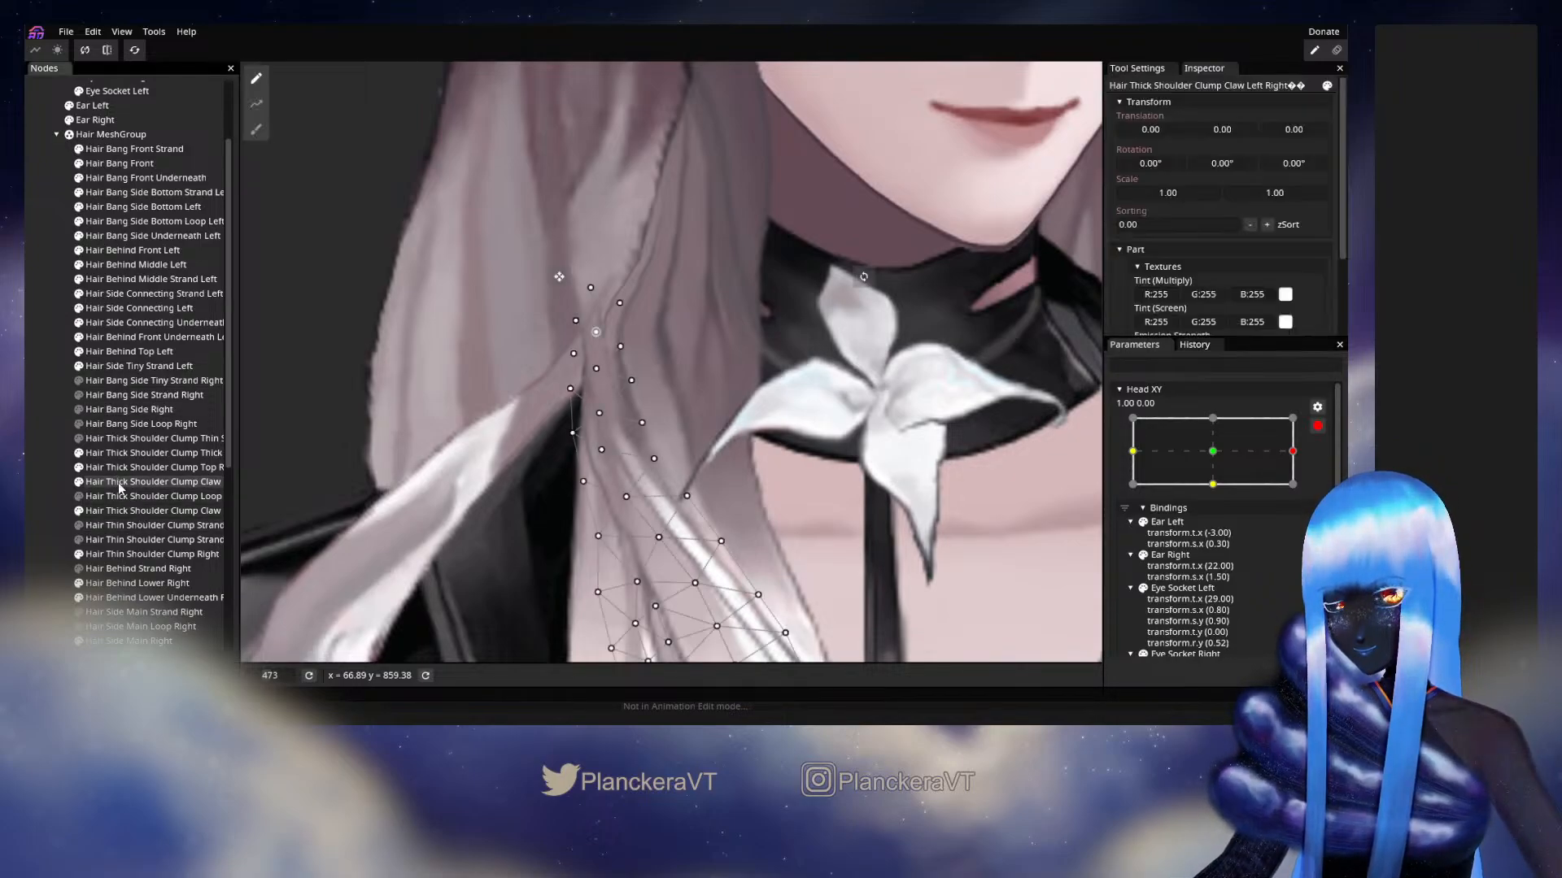
{"action": "key", "text": "Up"}
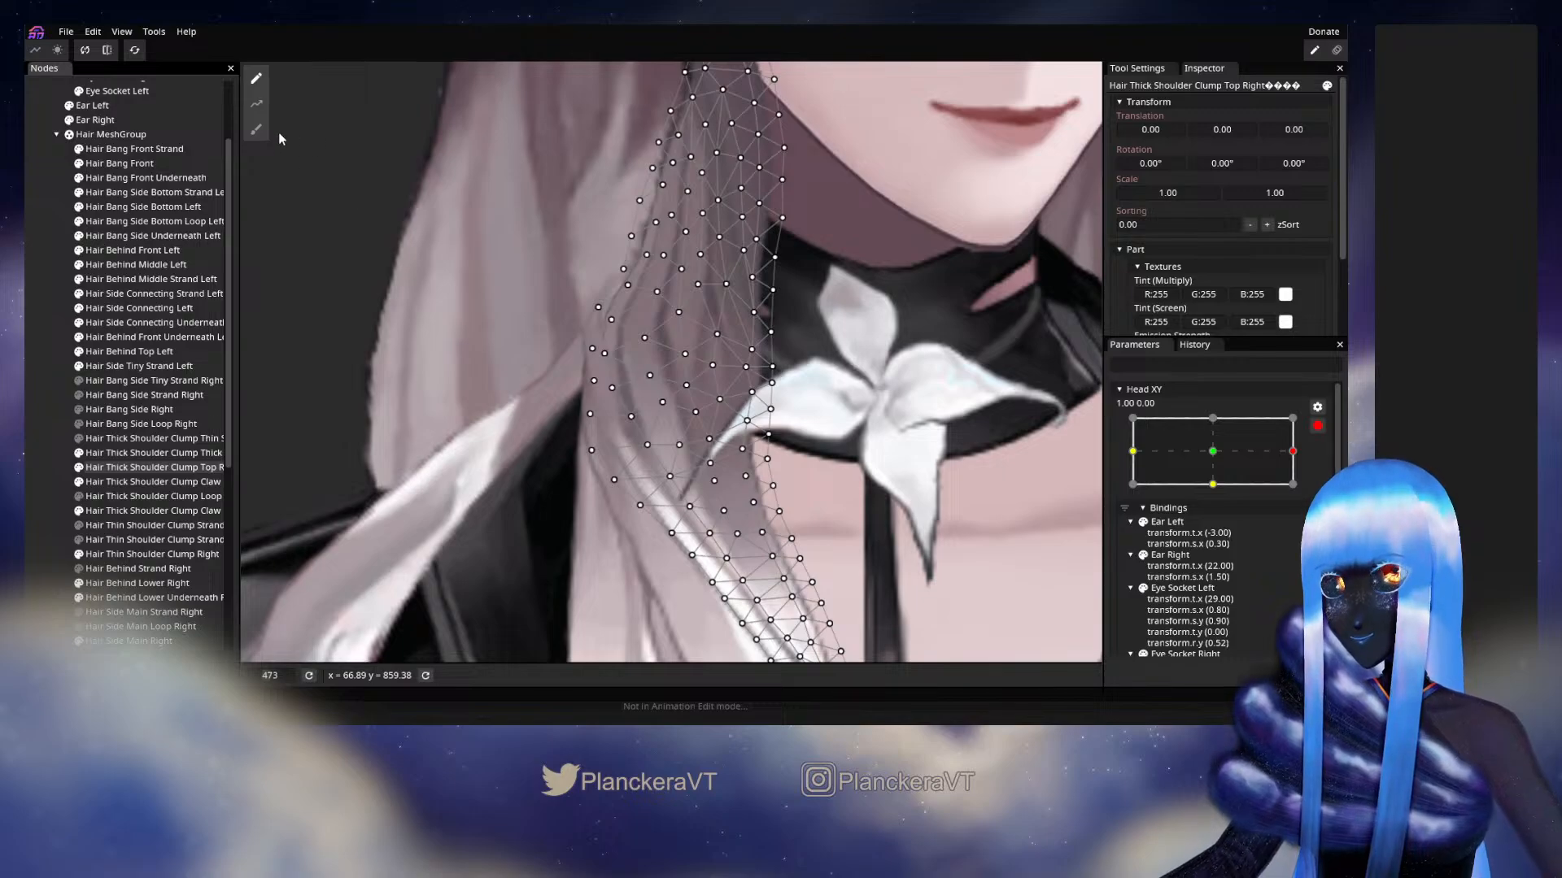
{"action": "left_click", "coordinate": [256, 129]}
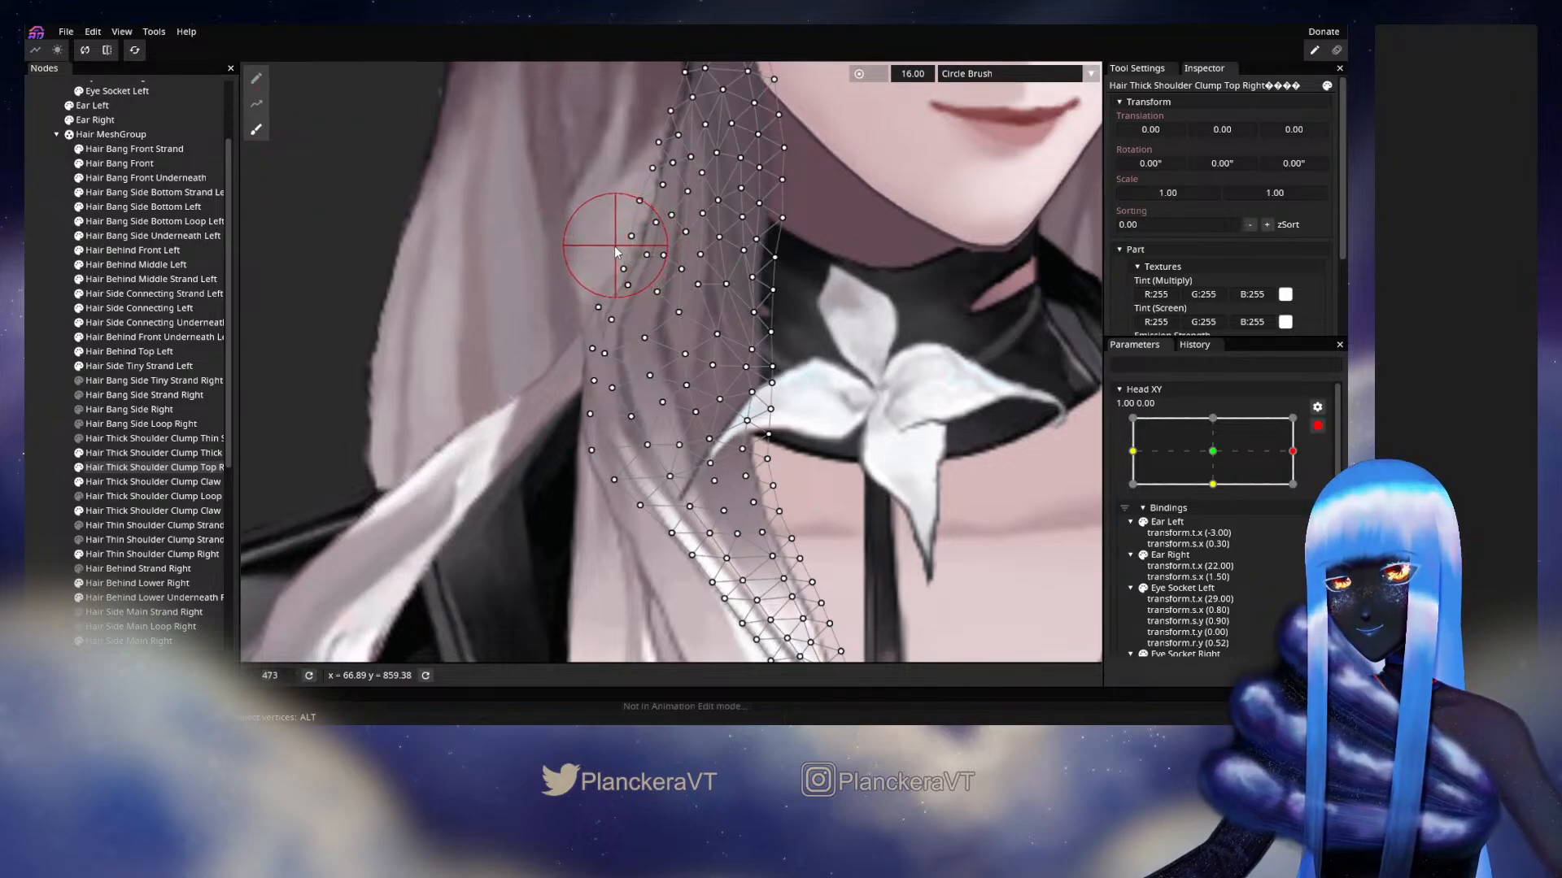
{"action": "mouse_move", "coordinate": [638, 247]}
{"action": "left_mouse_down"}
{"action": "mouse_move", "coordinate": [618, 249]}
{"action": "mouse_move", "coordinate": [602, 283]}
{"action": "left_mouse_up"}
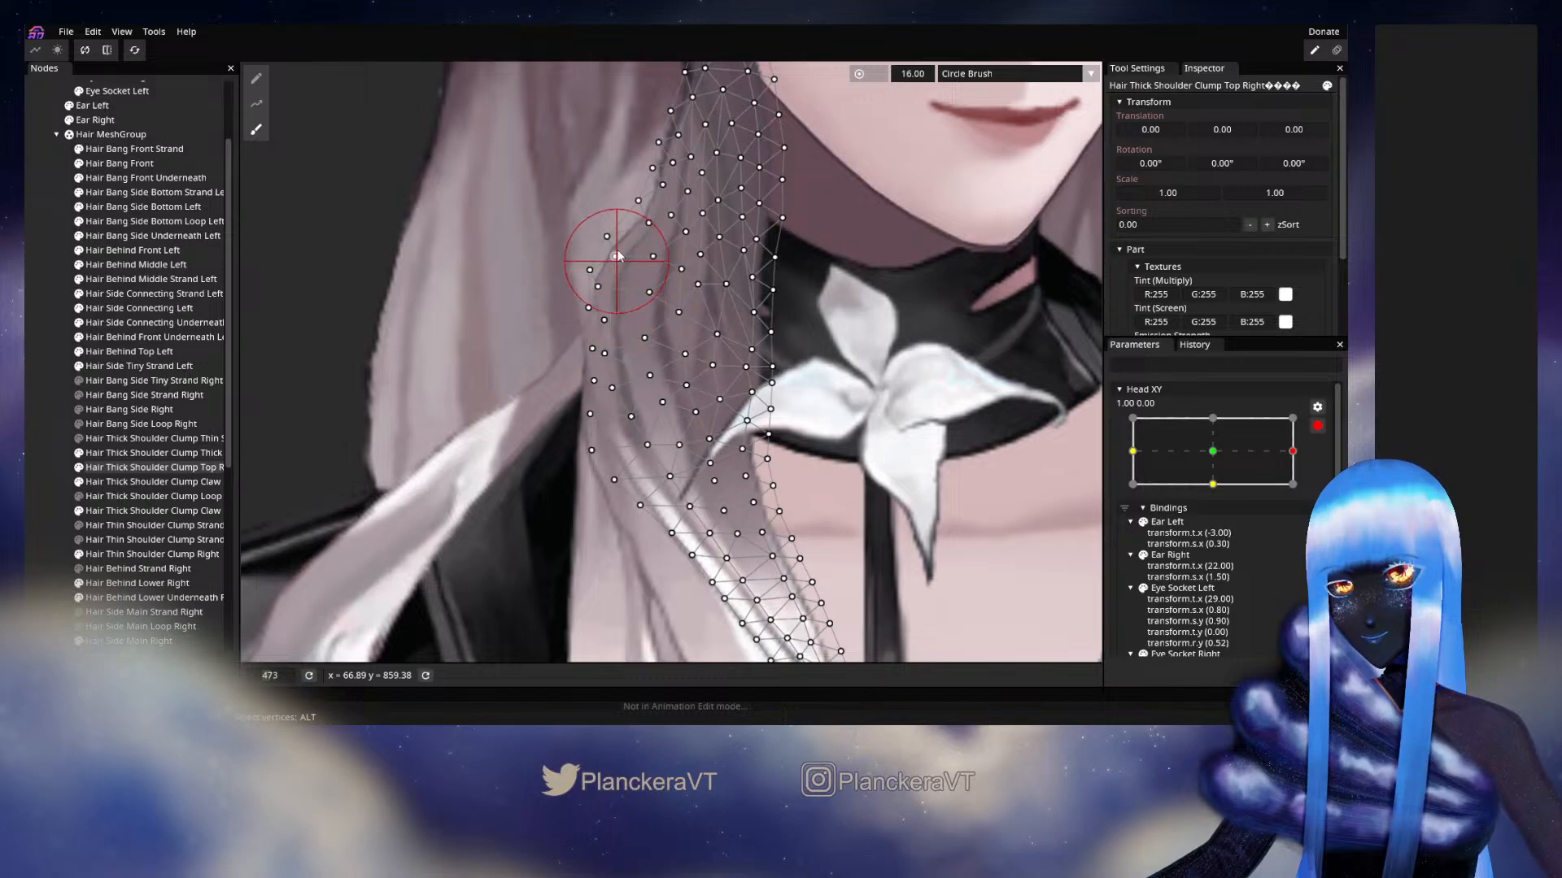
{"action": "mouse_move", "coordinate": [645, 199]}
{"action": "left_mouse_down"}
{"action": "mouse_move", "coordinate": [660, 244]}
{"action": "mouse_move", "coordinate": [640, 248]}
{"action": "mouse_move", "coordinate": [666, 257]}
{"action": "mouse_move", "coordinate": [626, 200]}
{"action": "mouse_move", "coordinate": [602, 254]}
{"action": "mouse_move", "coordinate": [629, 226]}
{"action": "mouse_move", "coordinate": [576, 294]}
{"action": "mouse_move", "coordinate": [661, 168]}
{"action": "mouse_move", "coordinate": [619, 304]}
{"action": "mouse_move", "coordinate": [617, 262]}
{"action": "mouse_move", "coordinate": [609, 280]}
{"action": "mouse_move", "coordinate": [635, 215]}
{"action": "left_mouse_up"}
{"action": "mouse_move", "coordinate": [610, 310]}
{"action": "left_mouse_down"}
{"action": "mouse_move", "coordinate": [566, 345]}
{"action": "mouse_move", "coordinate": [573, 278]}
{"action": "mouse_move", "coordinate": [559, 305]}
{"action": "left_mouse_up"}
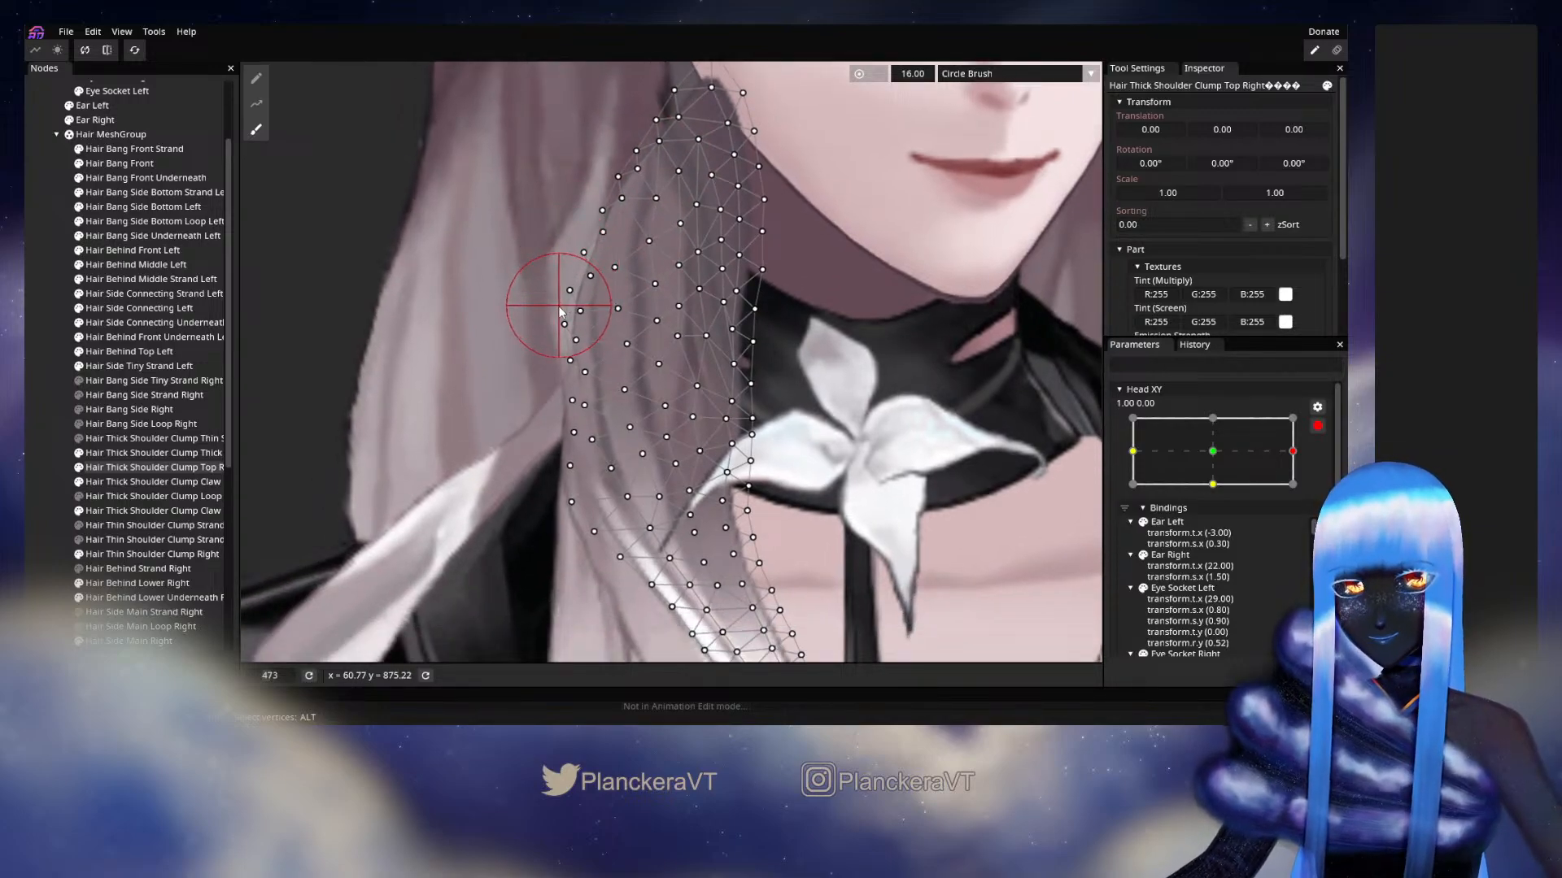
Continue rounding the middle and upper outer edge of Hair Thick Shoulder Clump Top Right outward with the Circle Brush.
{"action": "left_click_drag", "start_coordinate": [504, 483], "coordinate": [552, 388]}
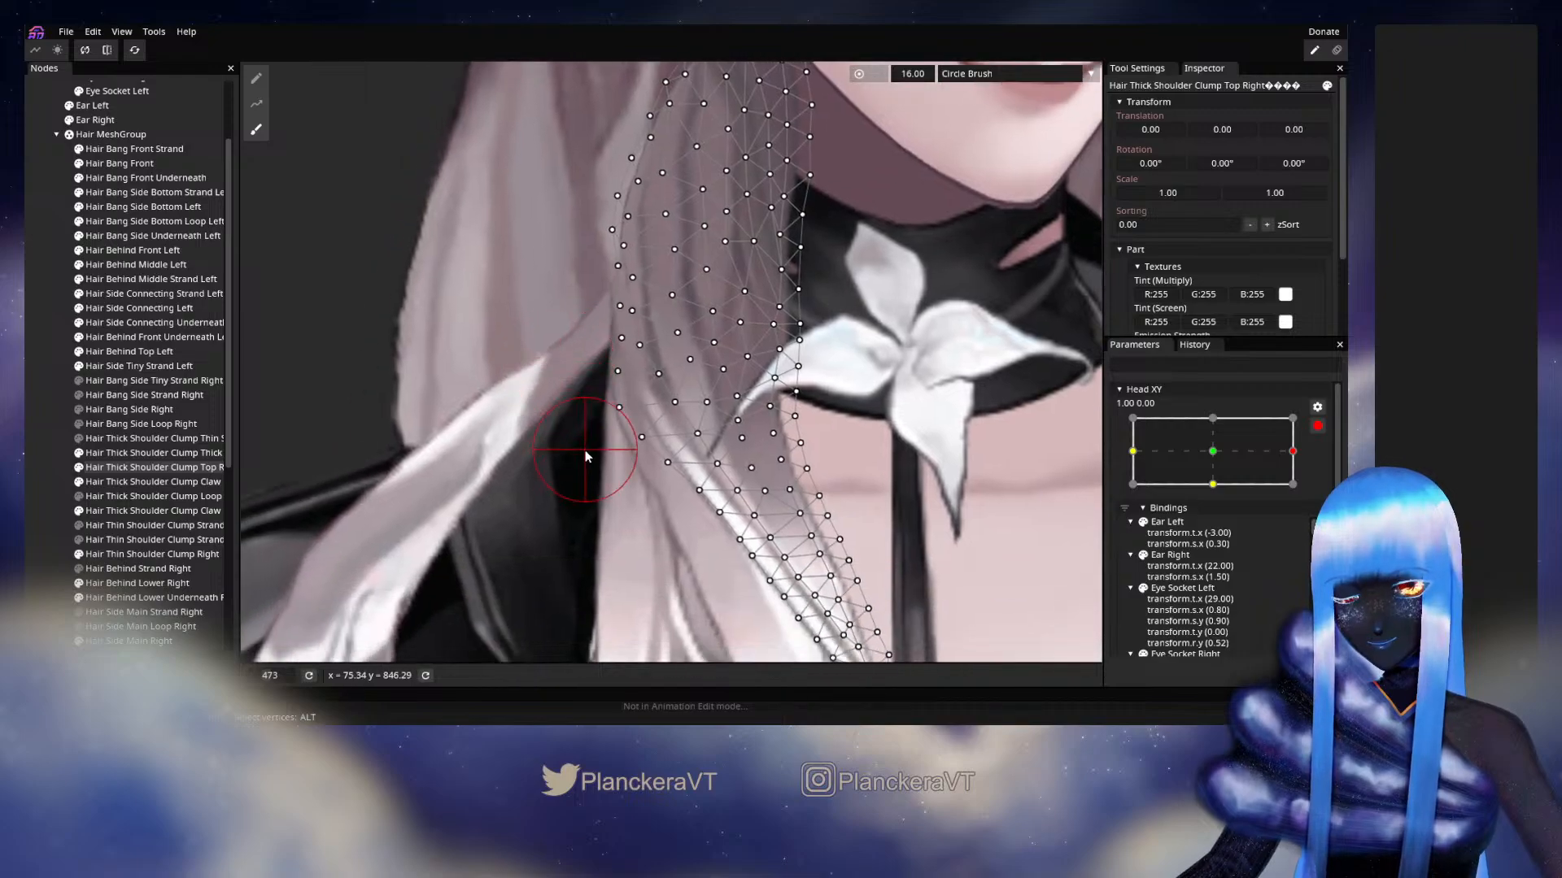
{"action": "left_click_drag", "start_coordinate": [599, 454], "coordinate": [608, 403]}
{"action": "mouse_move", "coordinate": [662, 243]}
{"action": "left_mouse_down"}
{"action": "mouse_move", "coordinate": [631, 287]}
{"action": "mouse_move", "coordinate": [632, 330]}
{"action": "left_mouse_up"}
{"action": "left_click_drag", "start_coordinate": [602, 237], "coordinate": [598, 273]}
{"action": "left_click_drag", "start_coordinate": [609, 357], "coordinate": [606, 357]}
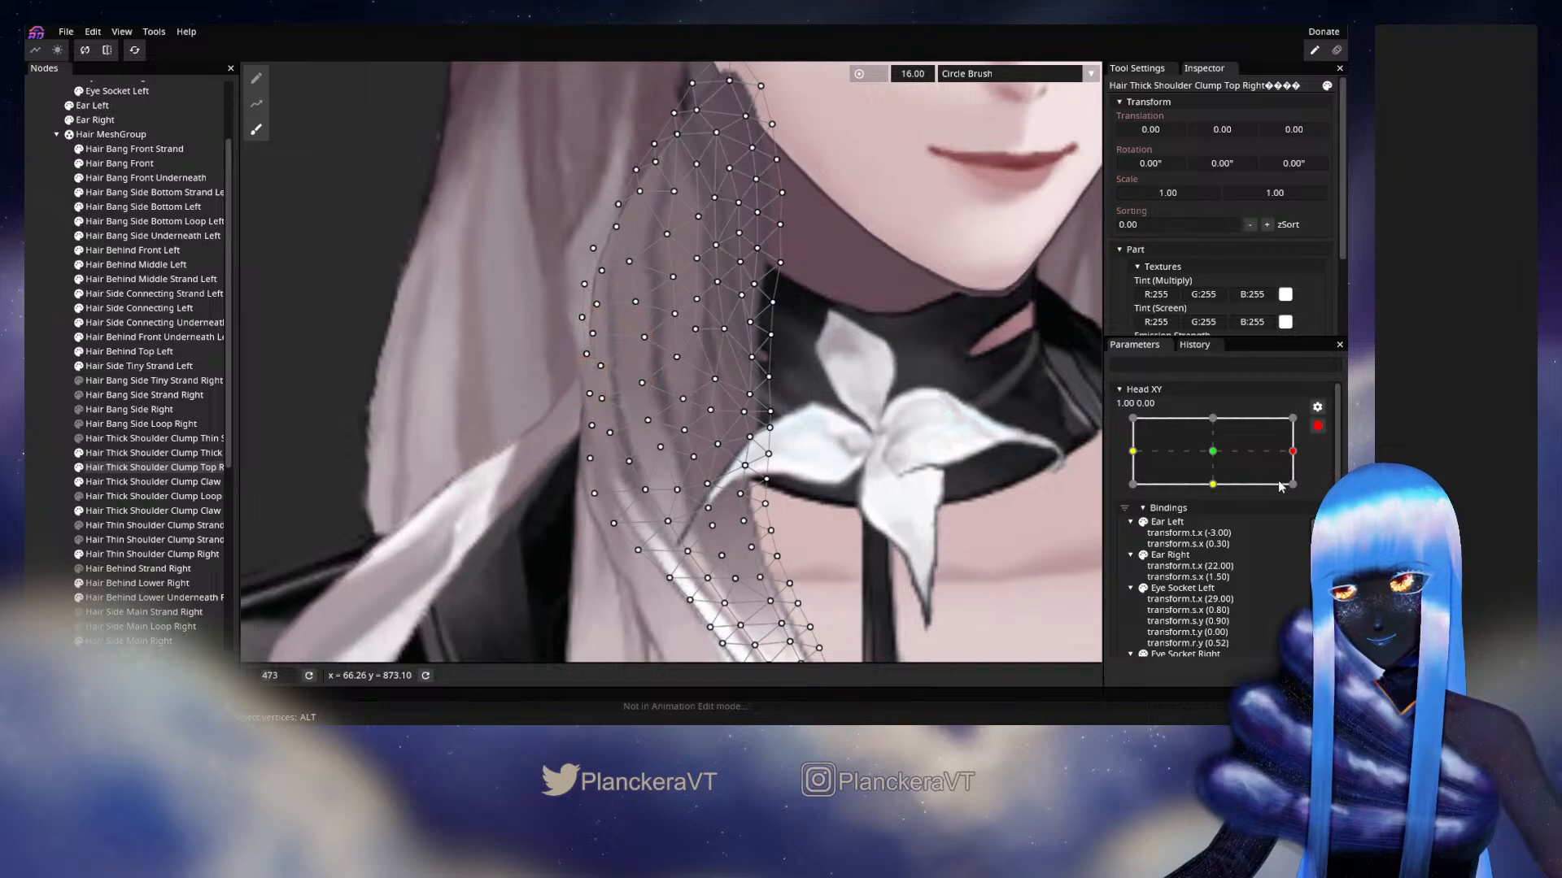
{"action": "left_click", "coordinate": [1211, 445]}
{"action": "left_click", "coordinate": [1266, 449]}
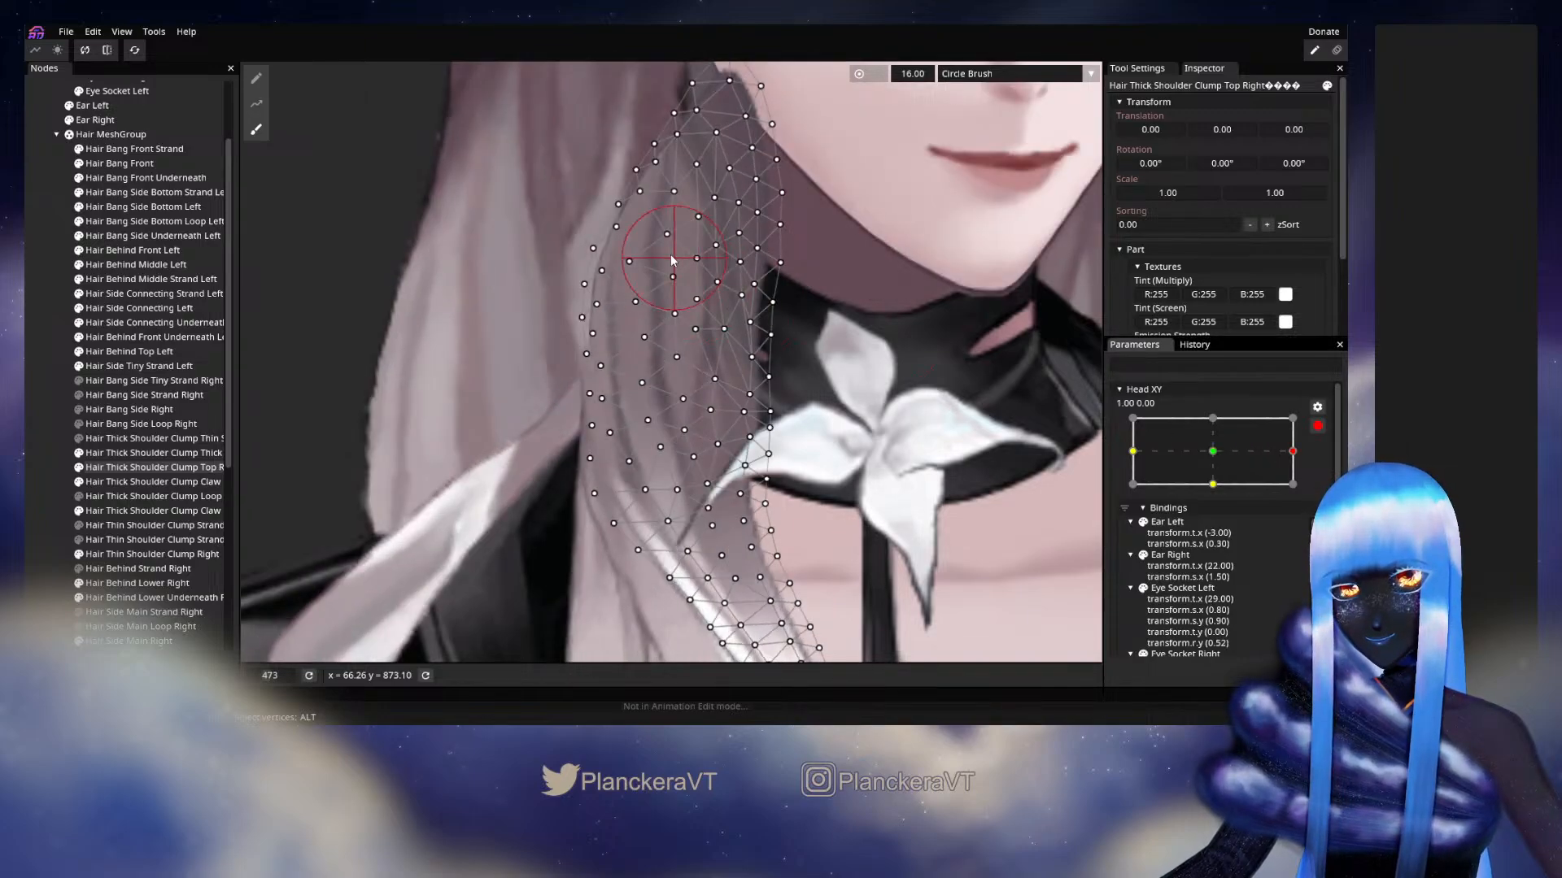
{"action": "left_click_drag", "start_coordinate": [681, 150], "coordinate": [654, 193]}
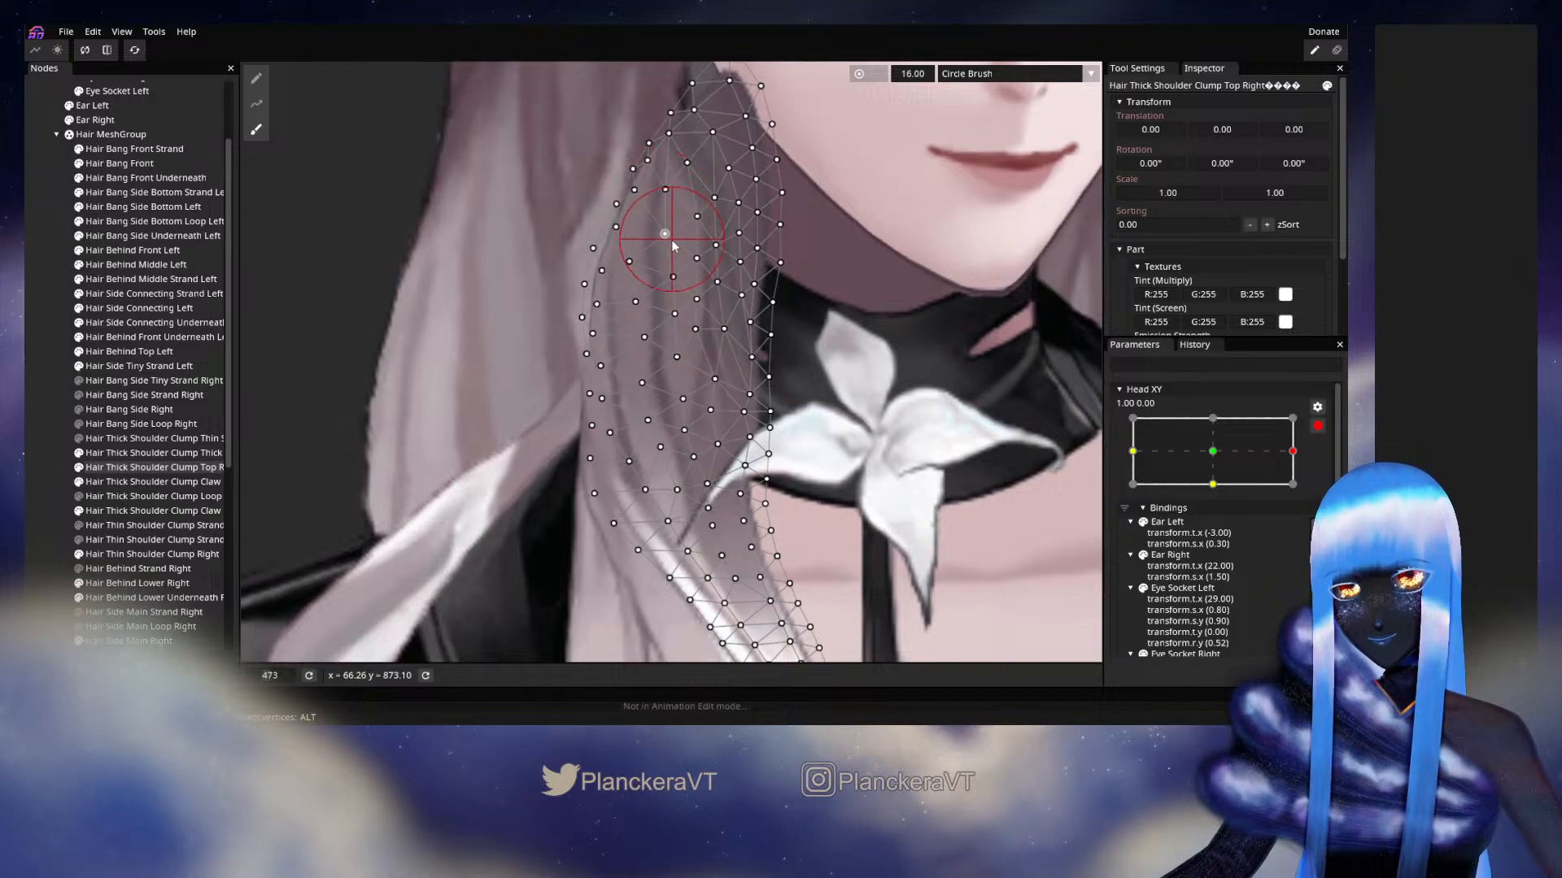
Move a single interior vertex of Hair Thick Shoulder Clump Top Right slightly down and outward, and show Hair Bang Side Right again.
{"action": "left_click", "coordinate": [257, 78]}
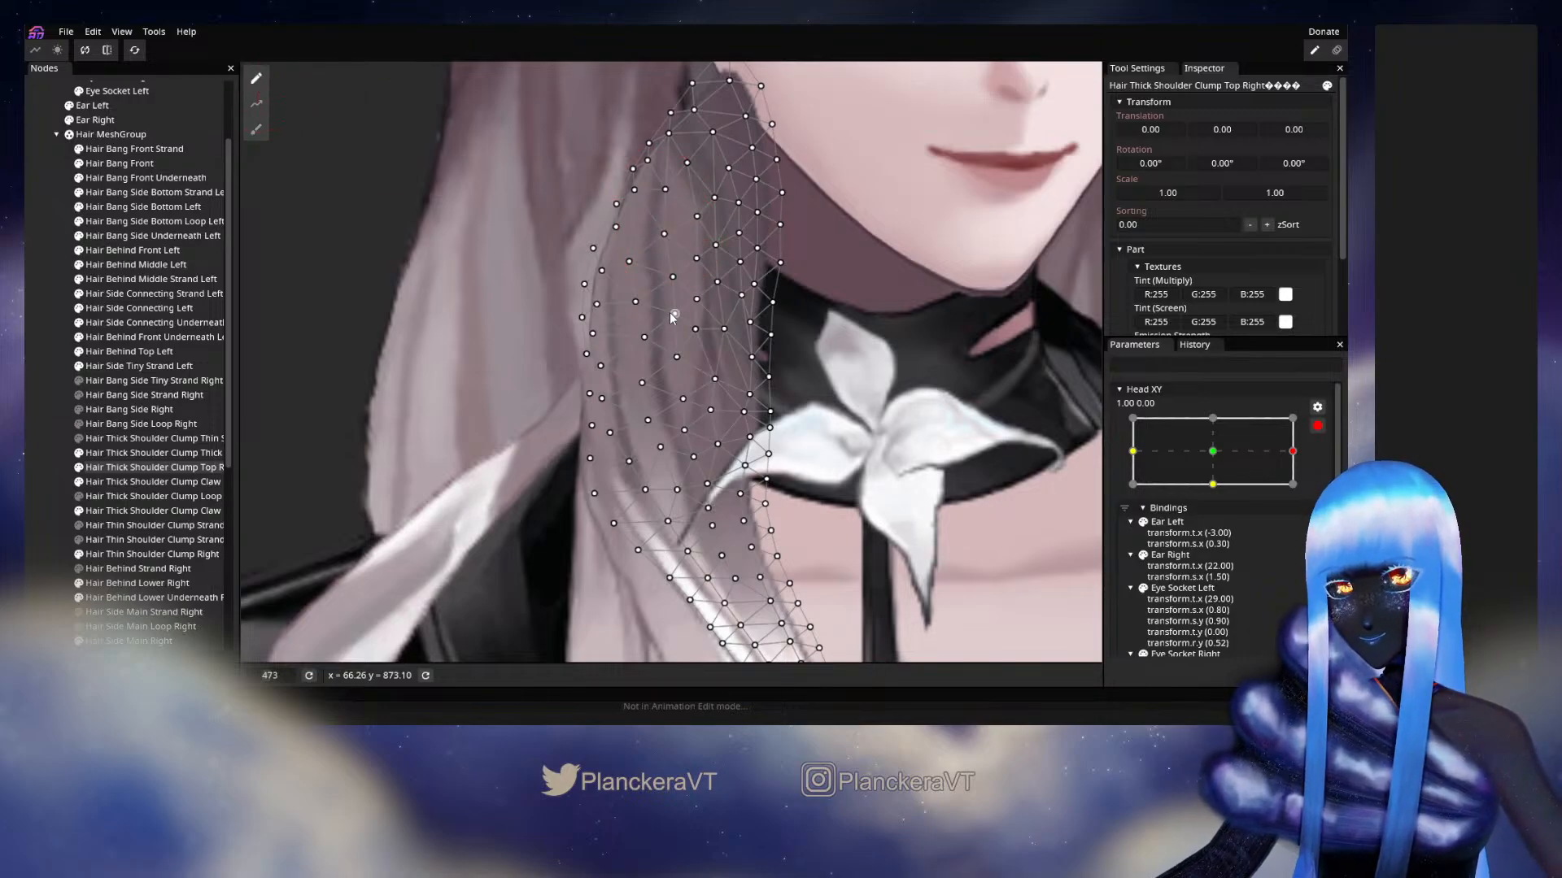
{"action": "left_click_drag", "start_coordinate": [677, 284], "coordinate": [667, 313]}
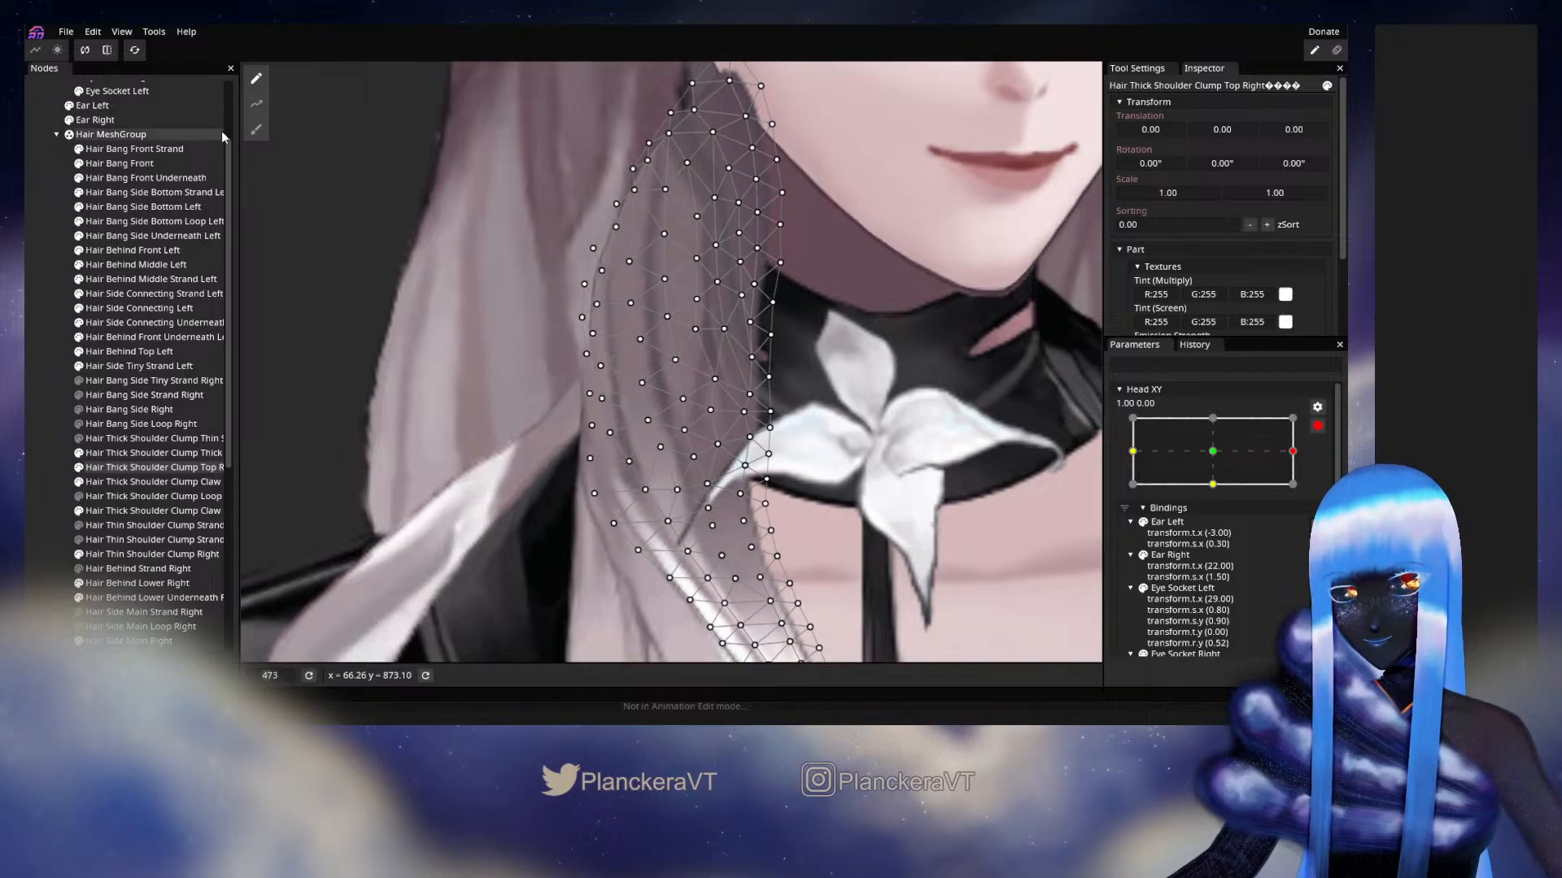
{"action": "left_click", "coordinate": [75, 413]}
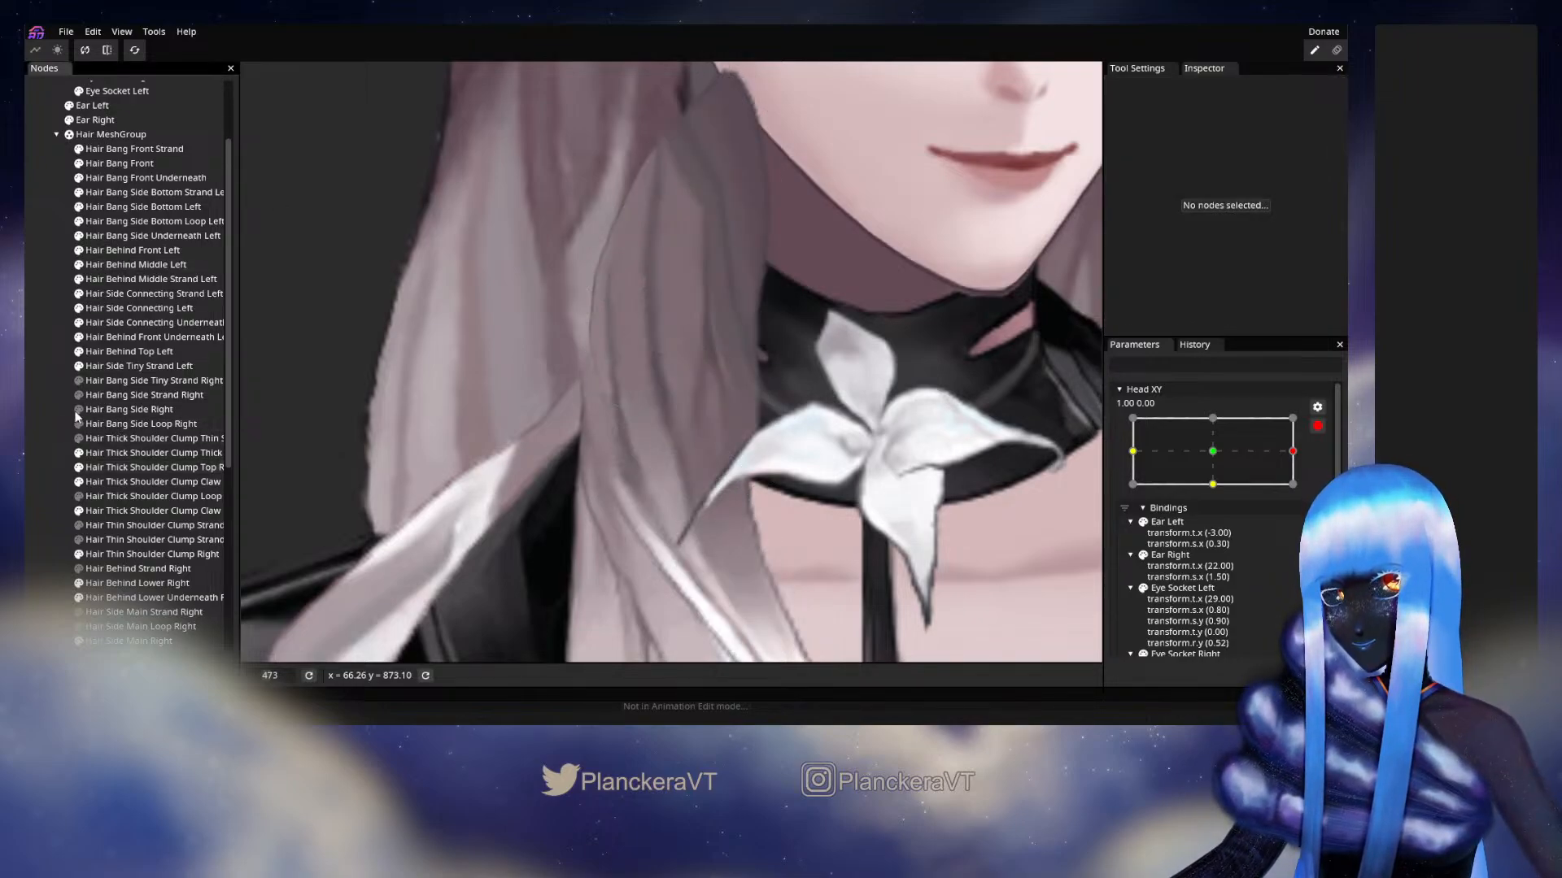
{"action": "scroll", "coordinate": [628, 470], "scroll_direction": "down", "scroll_amount": 3}
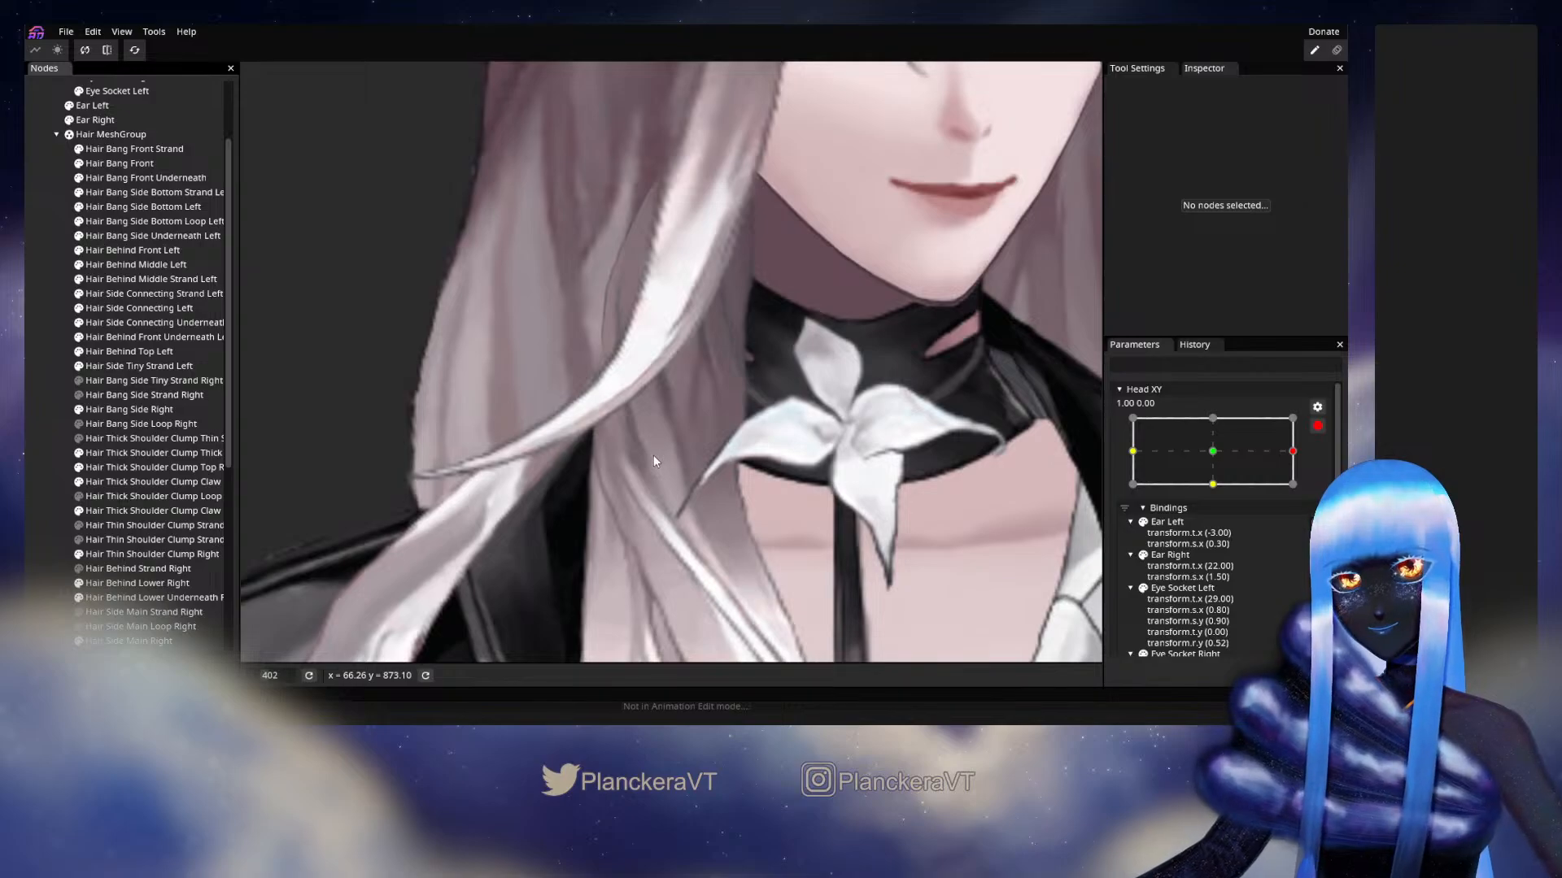
Set the Circle Brush size to 30.00 and reshape the outer edge of Hair Thick Shoulder Clump Top Right beneath the front lock.
{"action": "left_click", "coordinate": [112, 470]}
{"action": "left_click", "coordinate": [256, 130]}
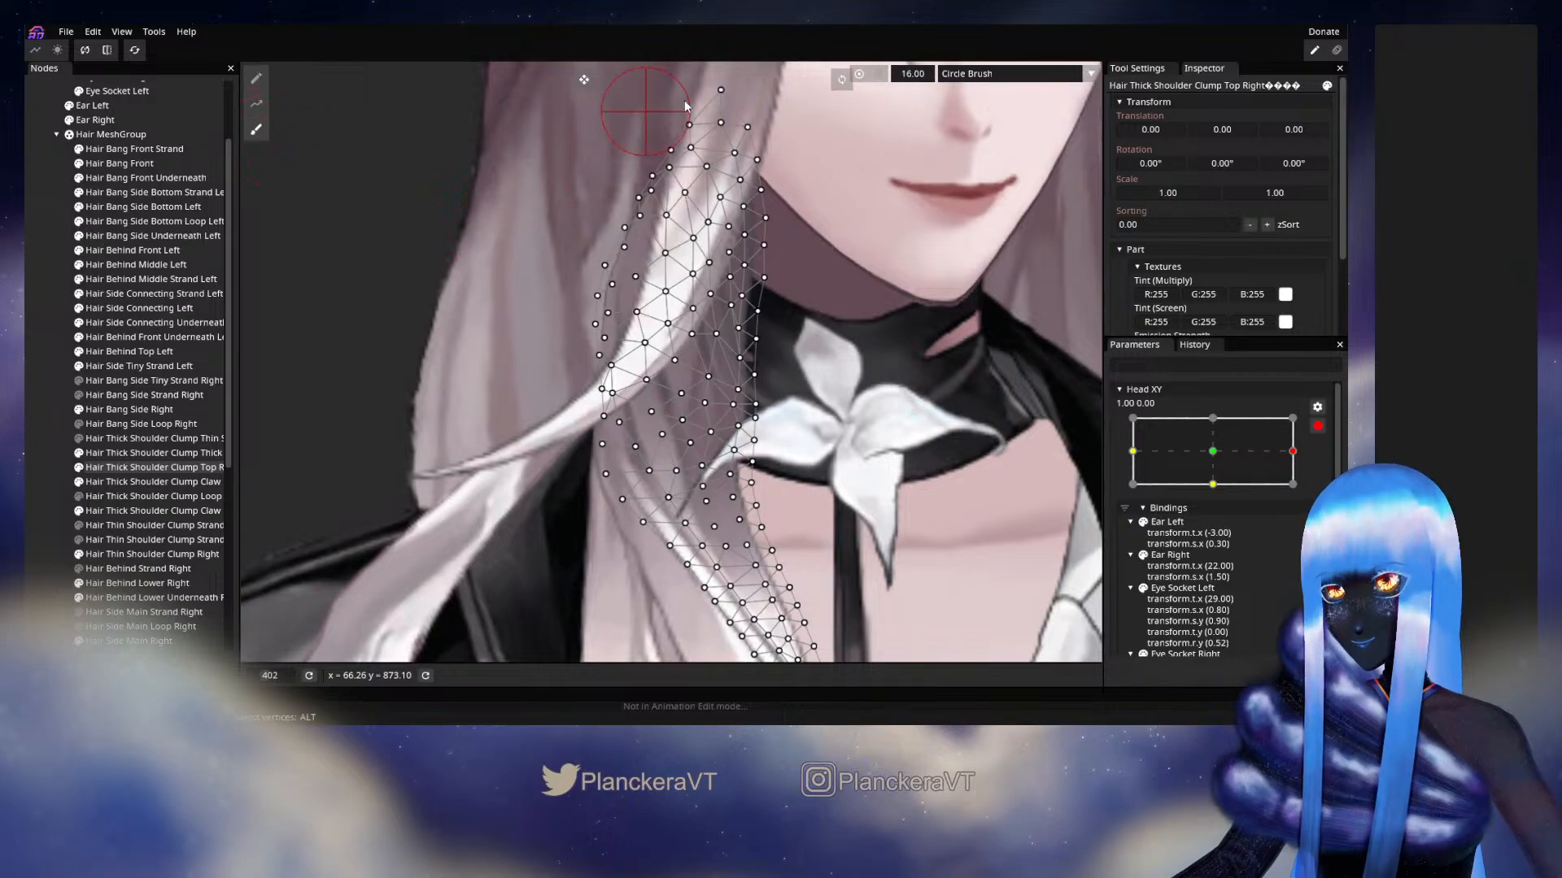
{"action": "left_click_drag", "start_coordinate": [924, 72], "coordinate": [936, 72]}
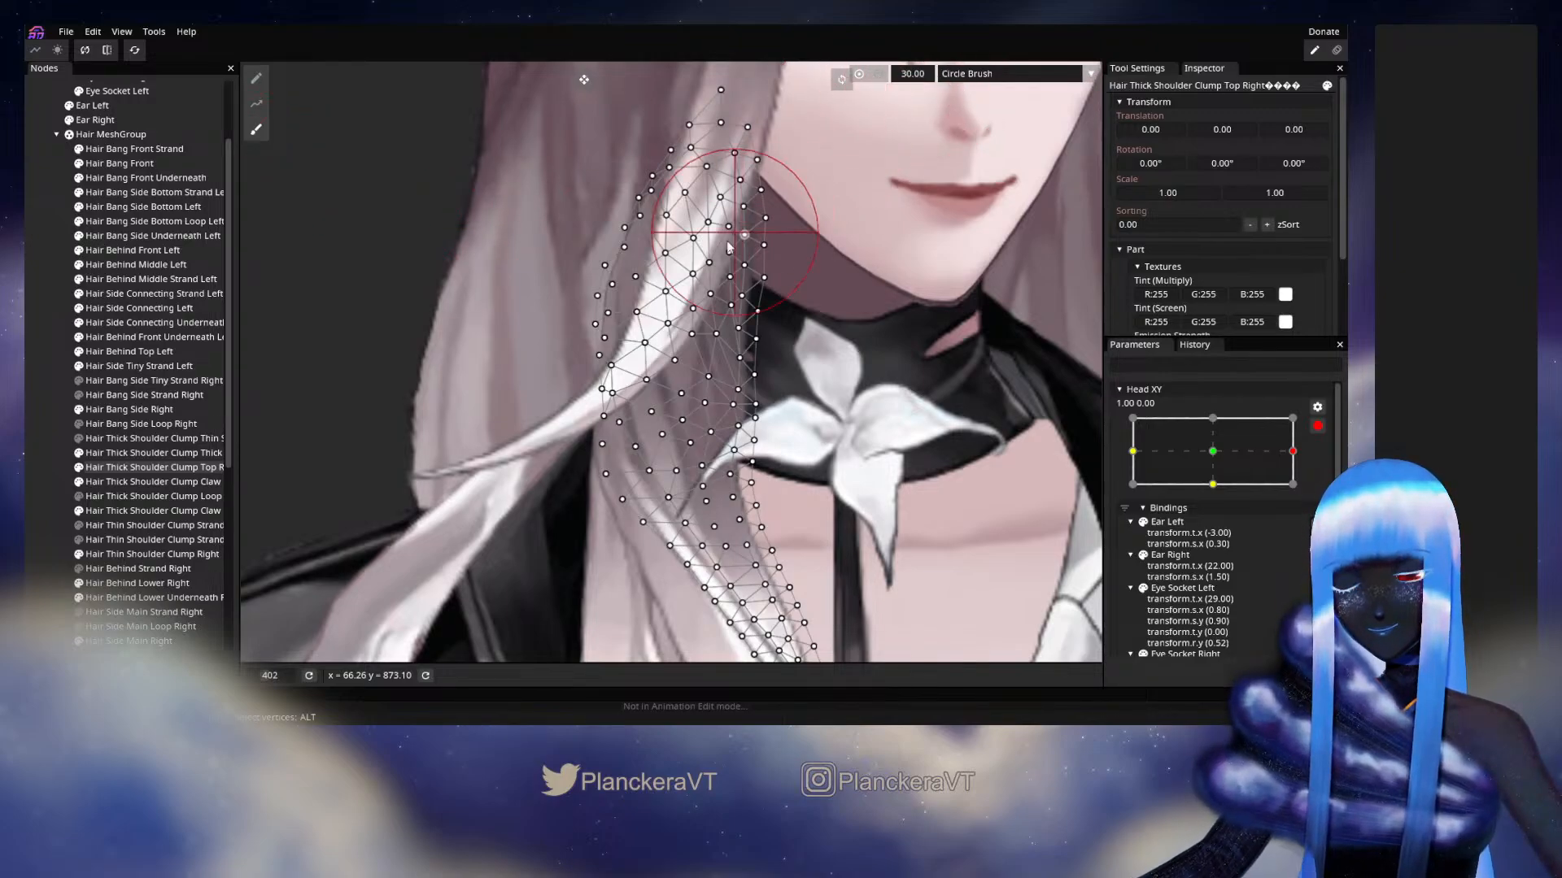
{"action": "mouse_move", "coordinate": [1293, 451]}
{"action": "left_mouse_down"}
{"action": "mouse_move", "coordinate": [1207, 455]}
{"action": "mouse_move", "coordinate": [1309, 454]}
{"action": "left_mouse_up"}
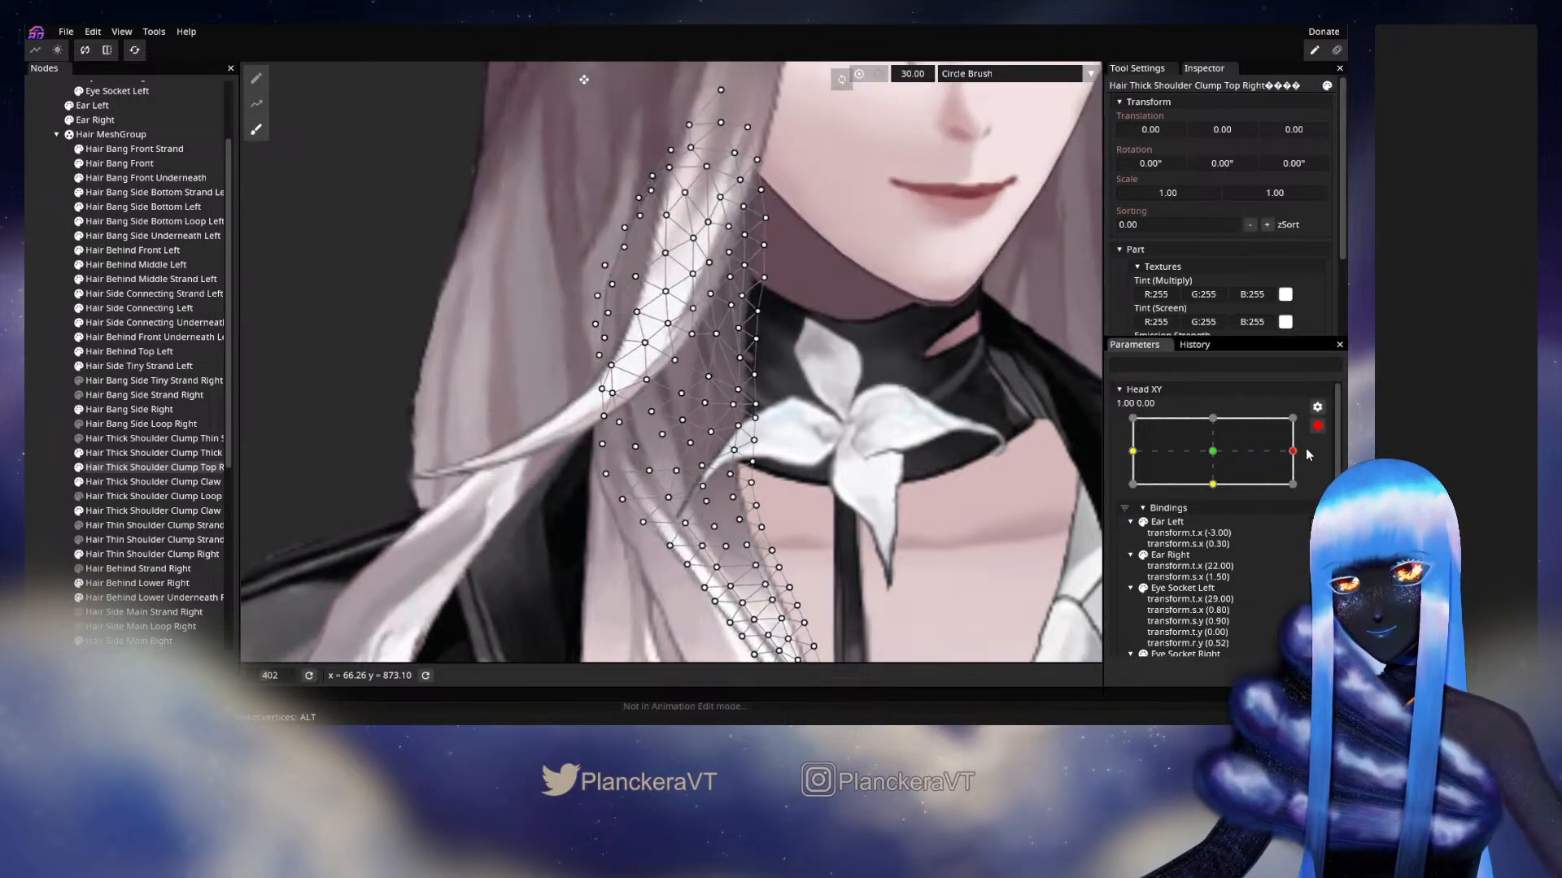
{"action": "mouse_move", "coordinate": [592, 299]}
{"action": "left_mouse_down"}
{"action": "mouse_move", "coordinate": [593, 259]}
{"action": "mouse_move", "coordinate": [617, 196]}
{"action": "mouse_move", "coordinate": [630, 206]}
{"action": "mouse_move", "coordinate": [542, 274]}
{"action": "mouse_move", "coordinate": [605, 304]}
{"action": "mouse_move", "coordinate": [606, 325]}
{"action": "mouse_move", "coordinate": [629, 279]}
{"action": "mouse_move", "coordinate": [610, 212]}
{"action": "mouse_move", "coordinate": [628, 215]}
{"action": "mouse_move", "coordinate": [636, 179]}
{"action": "mouse_move", "coordinate": [602, 278]}
{"action": "mouse_move", "coordinate": [569, 340]}
{"action": "left_mouse_up"}
{"action": "left_click", "coordinate": [50, 395]}
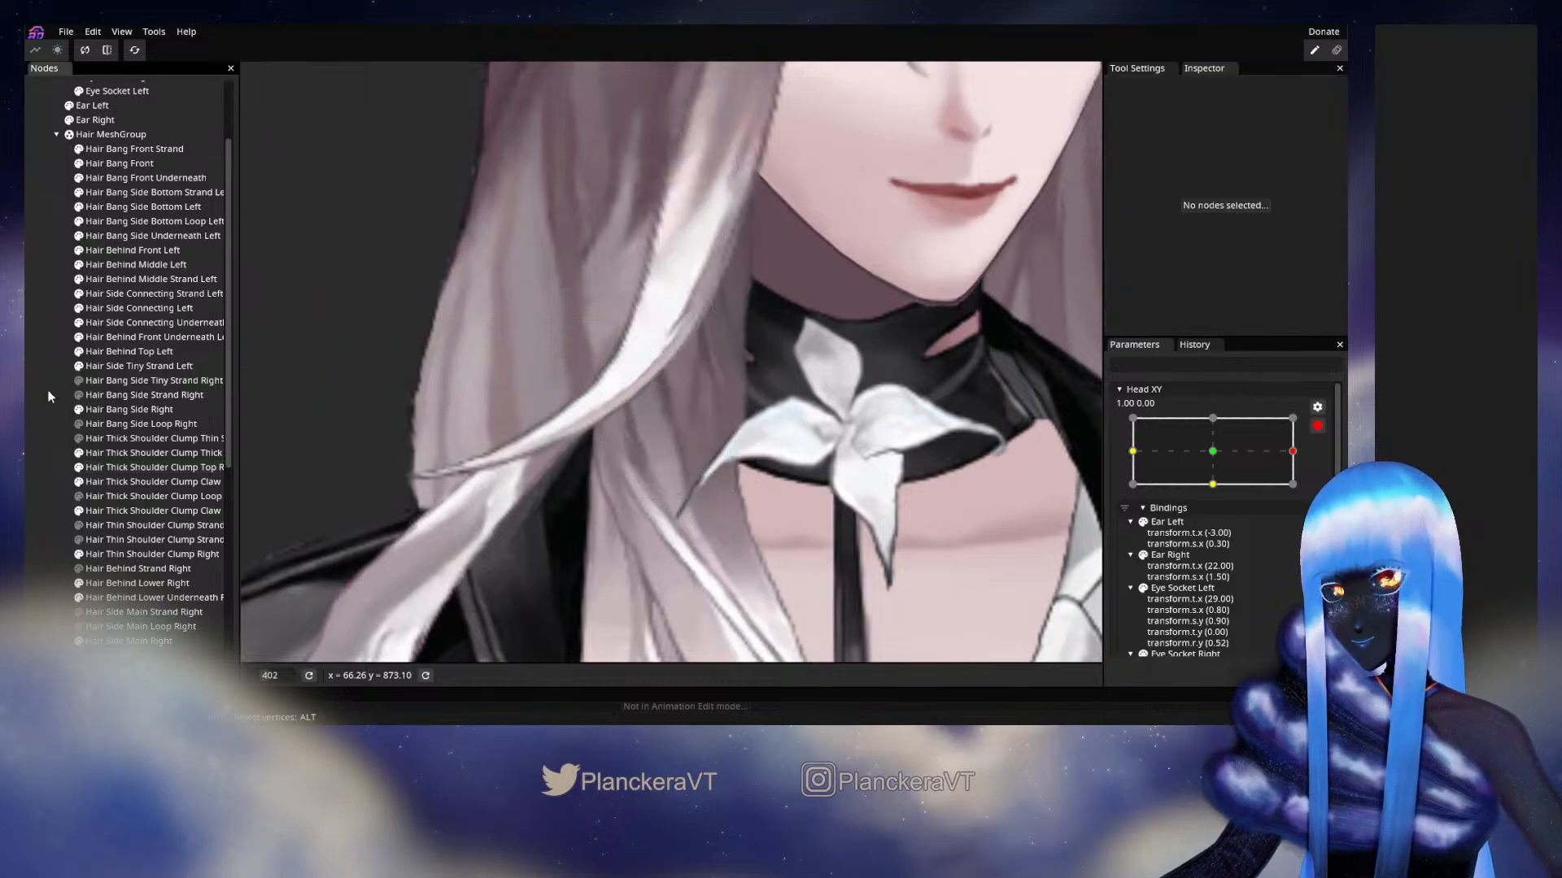
Preview the brushed shoulder clump around the rightmost Head XY keypoint, and rearm the parameter at 1.00, 0.00.
{"action": "left_click", "coordinate": [1316, 428]}
{"action": "left_click_drag", "start_coordinate": [1301, 489], "coordinate": [1327, 466]}
{"action": "left_click", "coordinate": [1327, 467]}
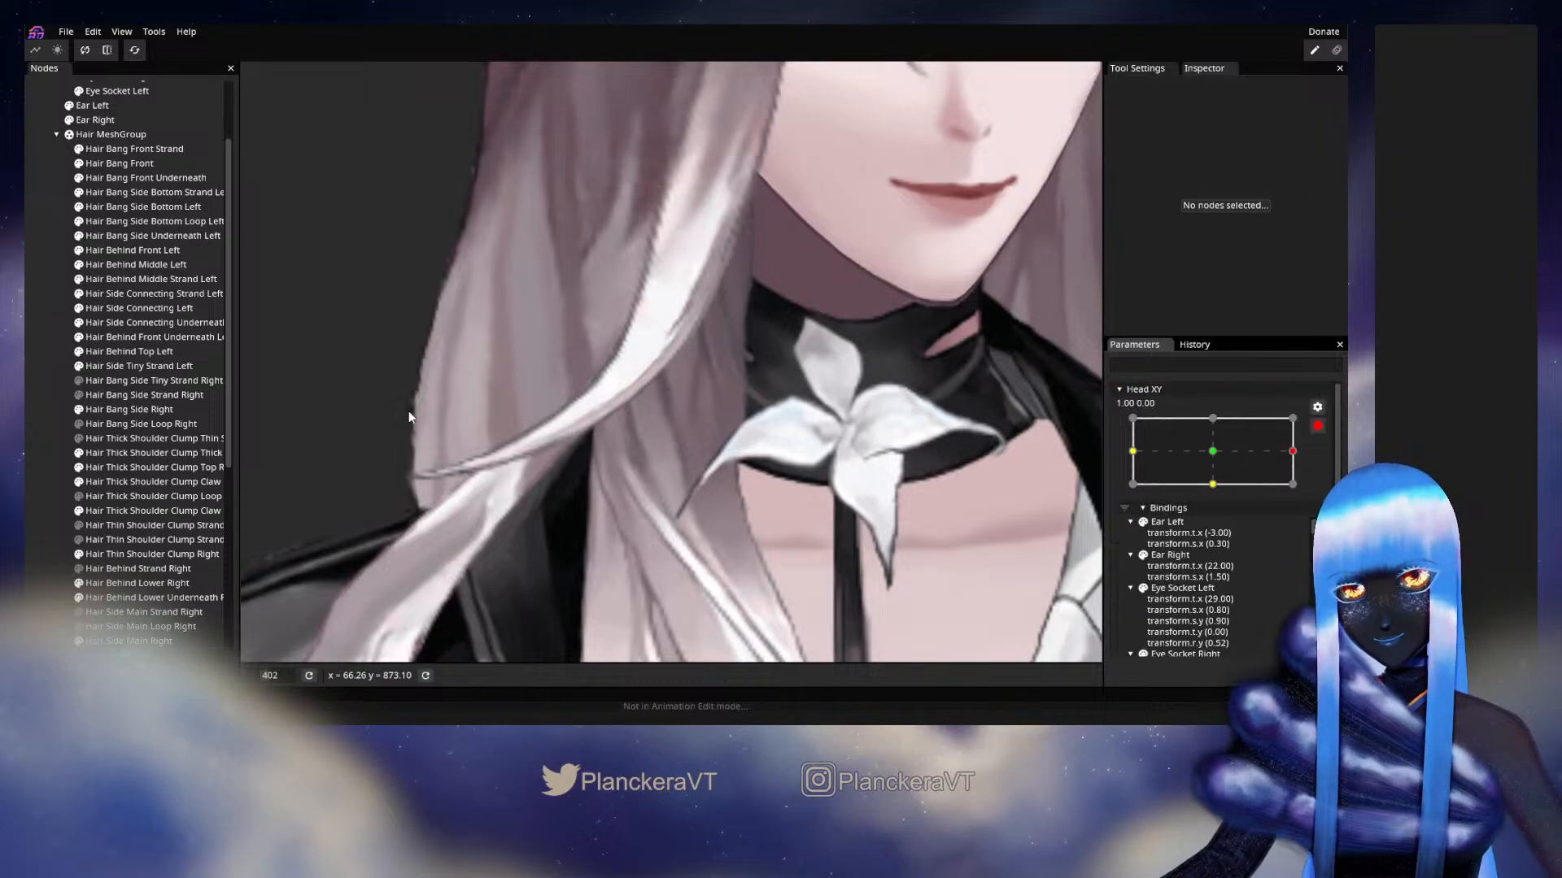
Inspect the Hair Thick Shoulder Clump Claw Left Right and Top Right meshes with Hair Bang Side Right temporarily hidden.
{"action": "left_click", "coordinate": [79, 410]}
{"action": "scroll", "coordinate": [540, 388], "scroll_direction": "up", "scroll_amount": 2}
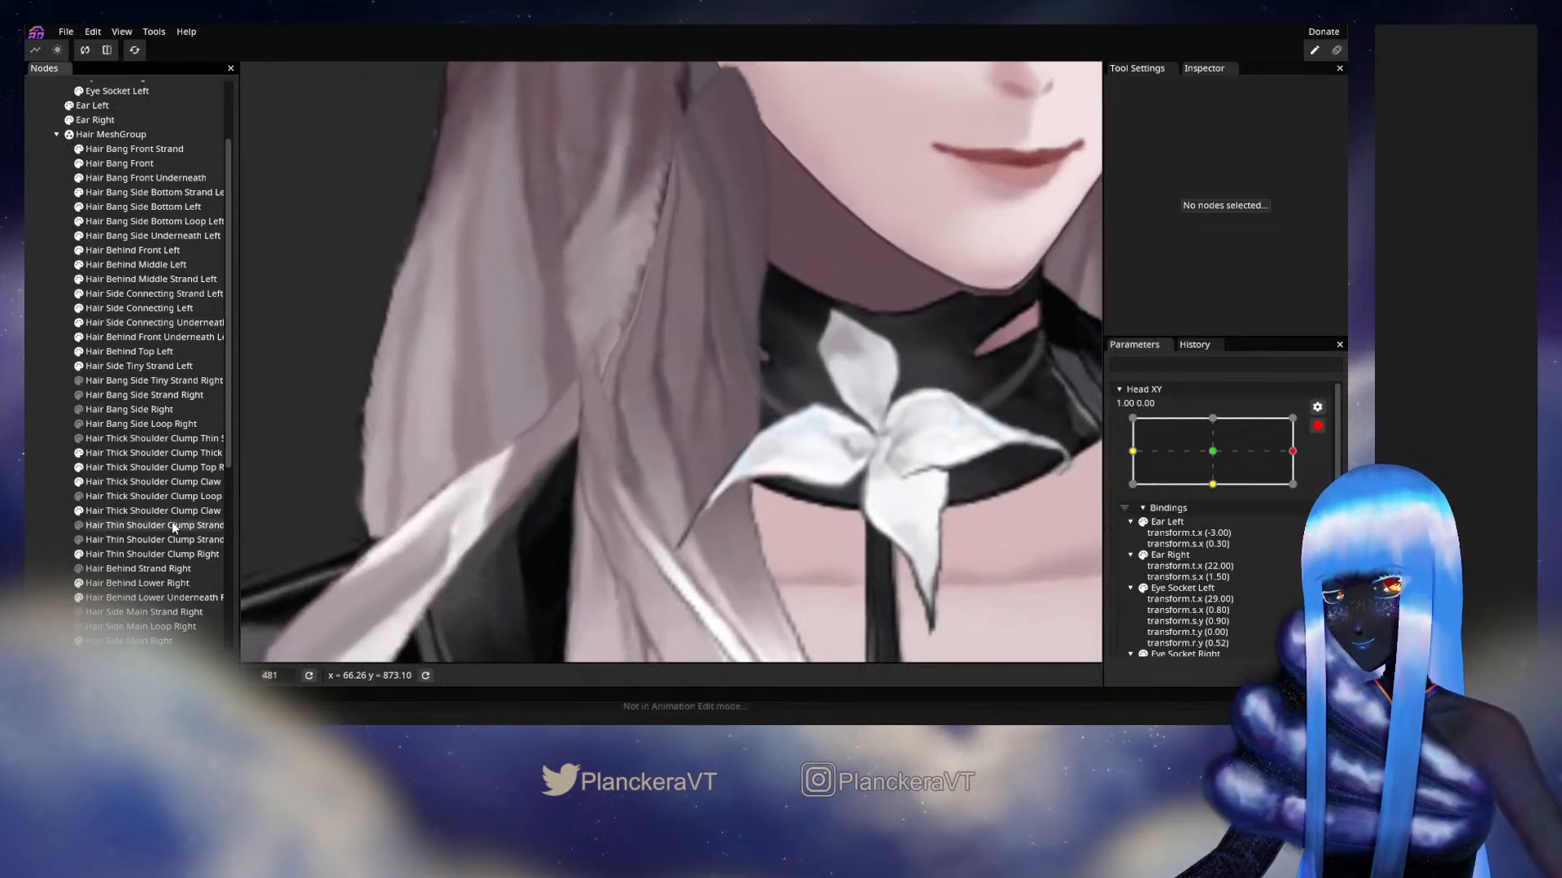
{"action": "left_click", "coordinate": [132, 482]}
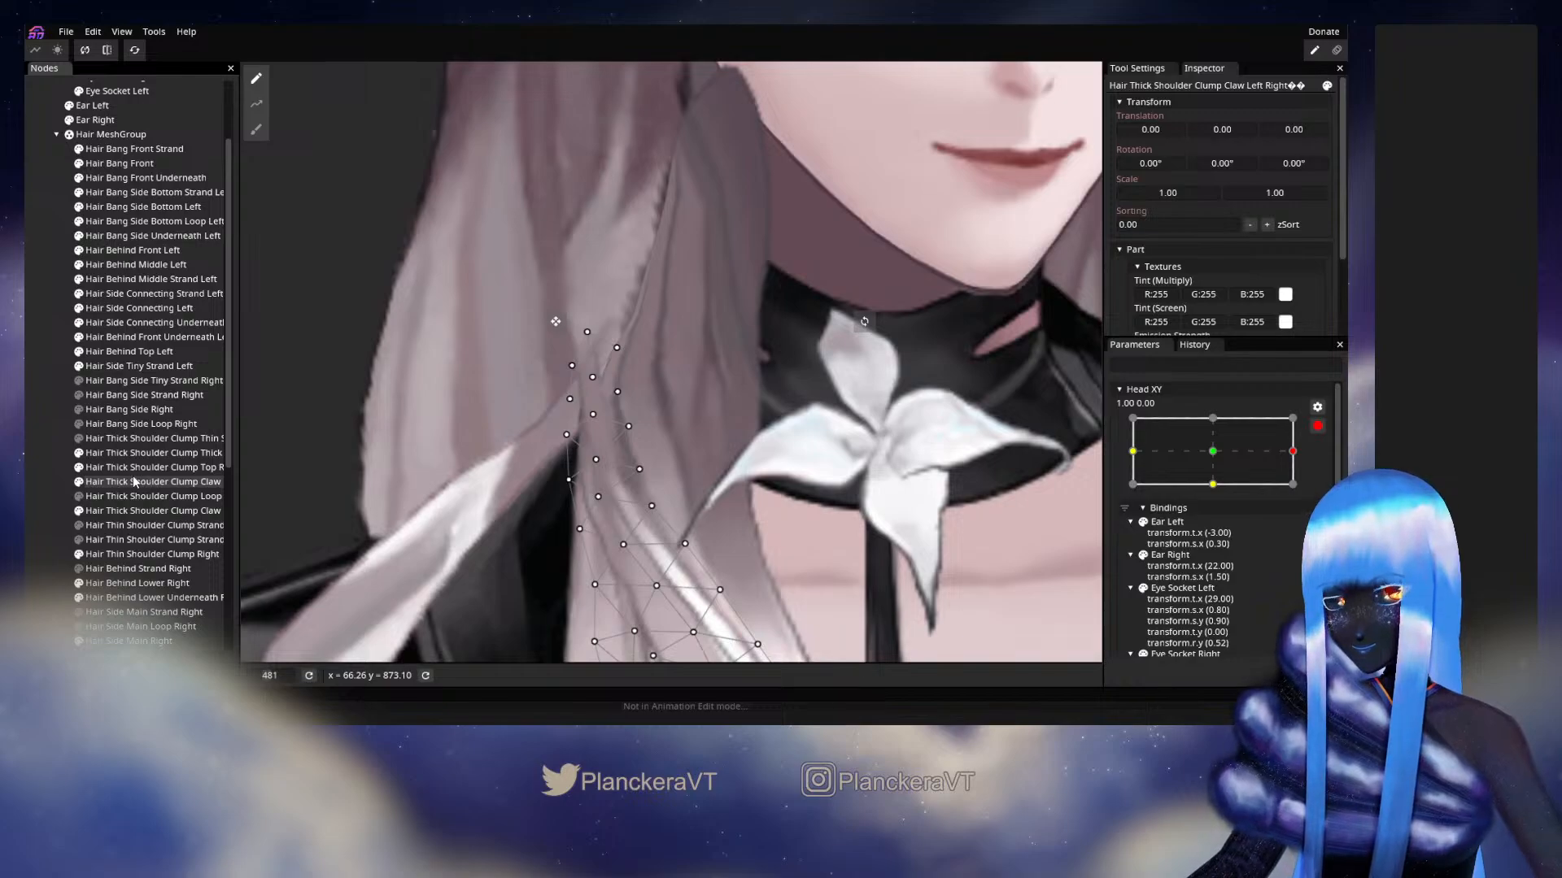
{"action": "left_click", "coordinate": [116, 469]}
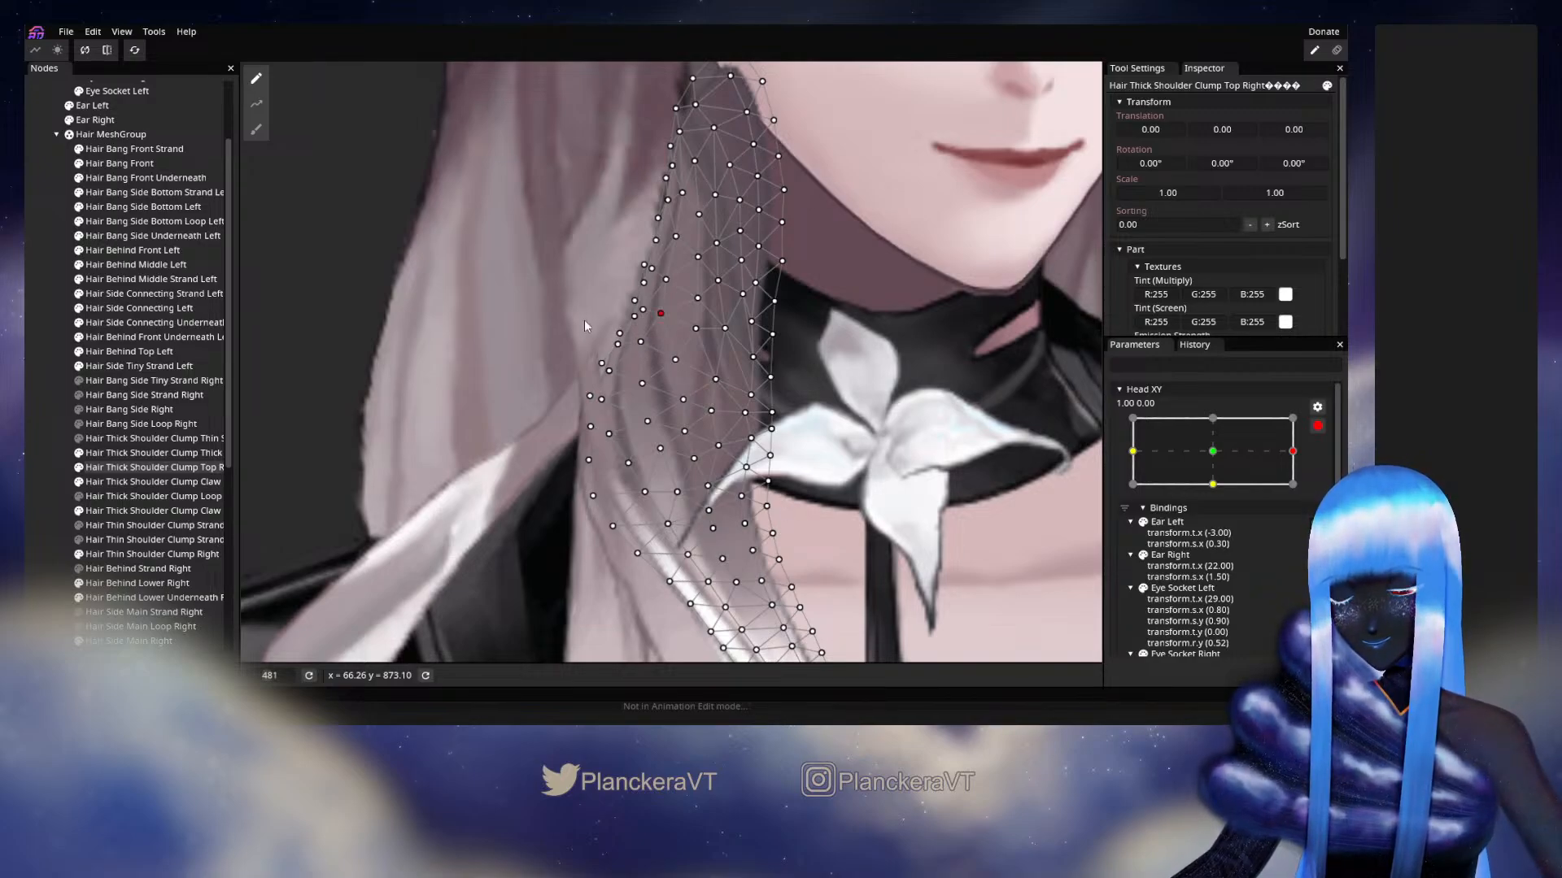
{"action": "left_click", "coordinate": [79, 411]}
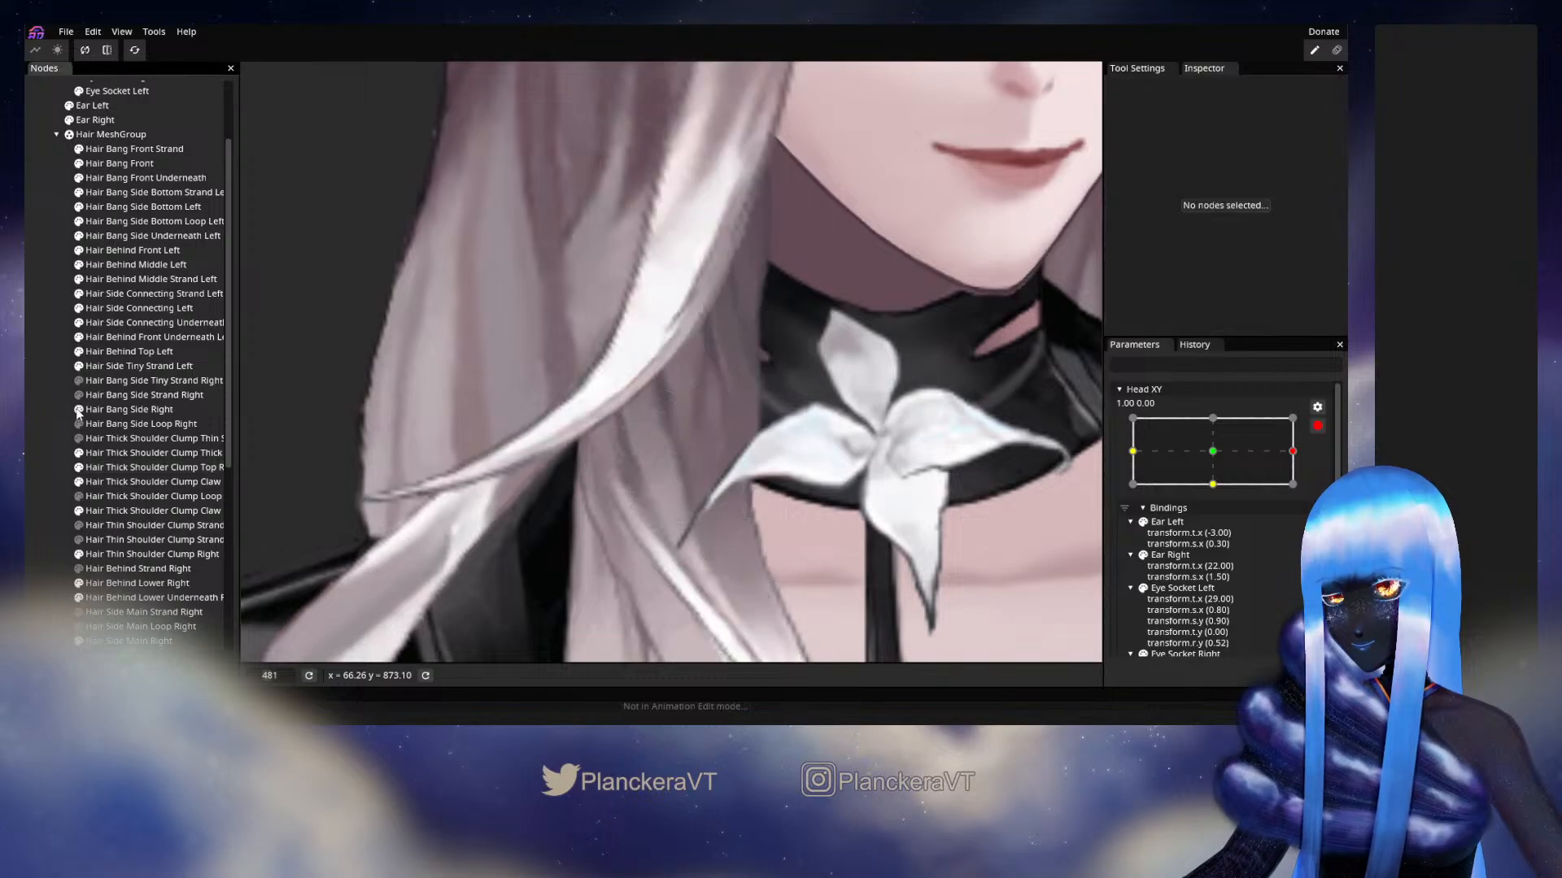
Toggle the visibility of Hair Thick Shoulder Clump Top Right and the two claw clumps in turn to identify each beside the collar.
{"action": "left_click", "coordinate": [78, 469]}
{"action": "left_click", "coordinate": [78, 470]}
{"action": "left_click", "coordinate": [78, 482]}
{"action": "left_click", "coordinate": [78, 484]}
{"action": "left_click", "coordinate": [77, 512]}
{"action": "left_click", "coordinate": [79, 513]}
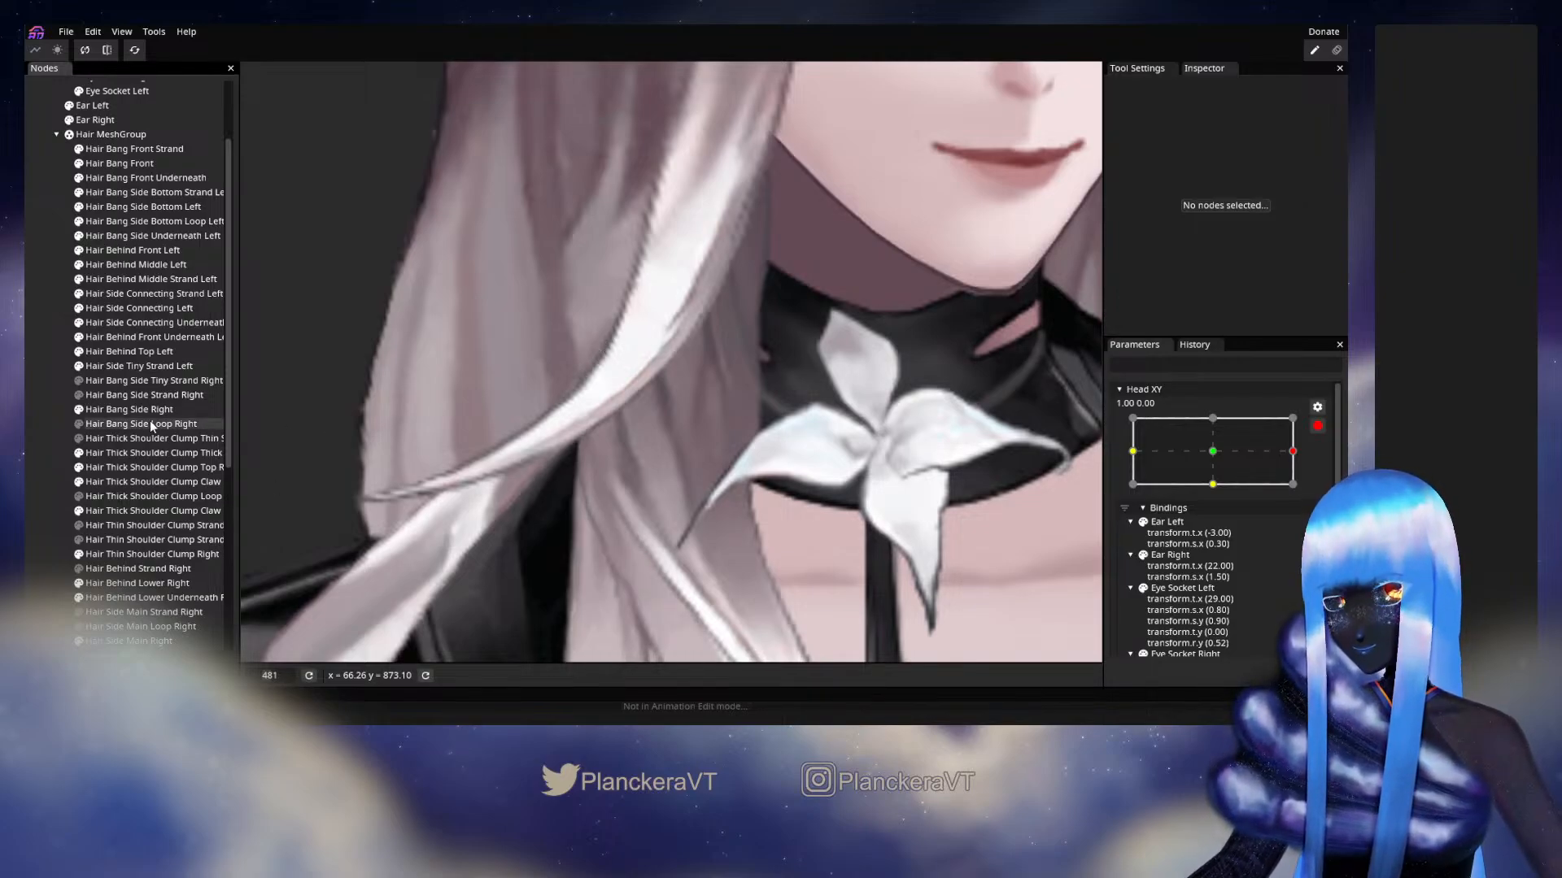
{"action": "left_click", "coordinate": [78, 467]}
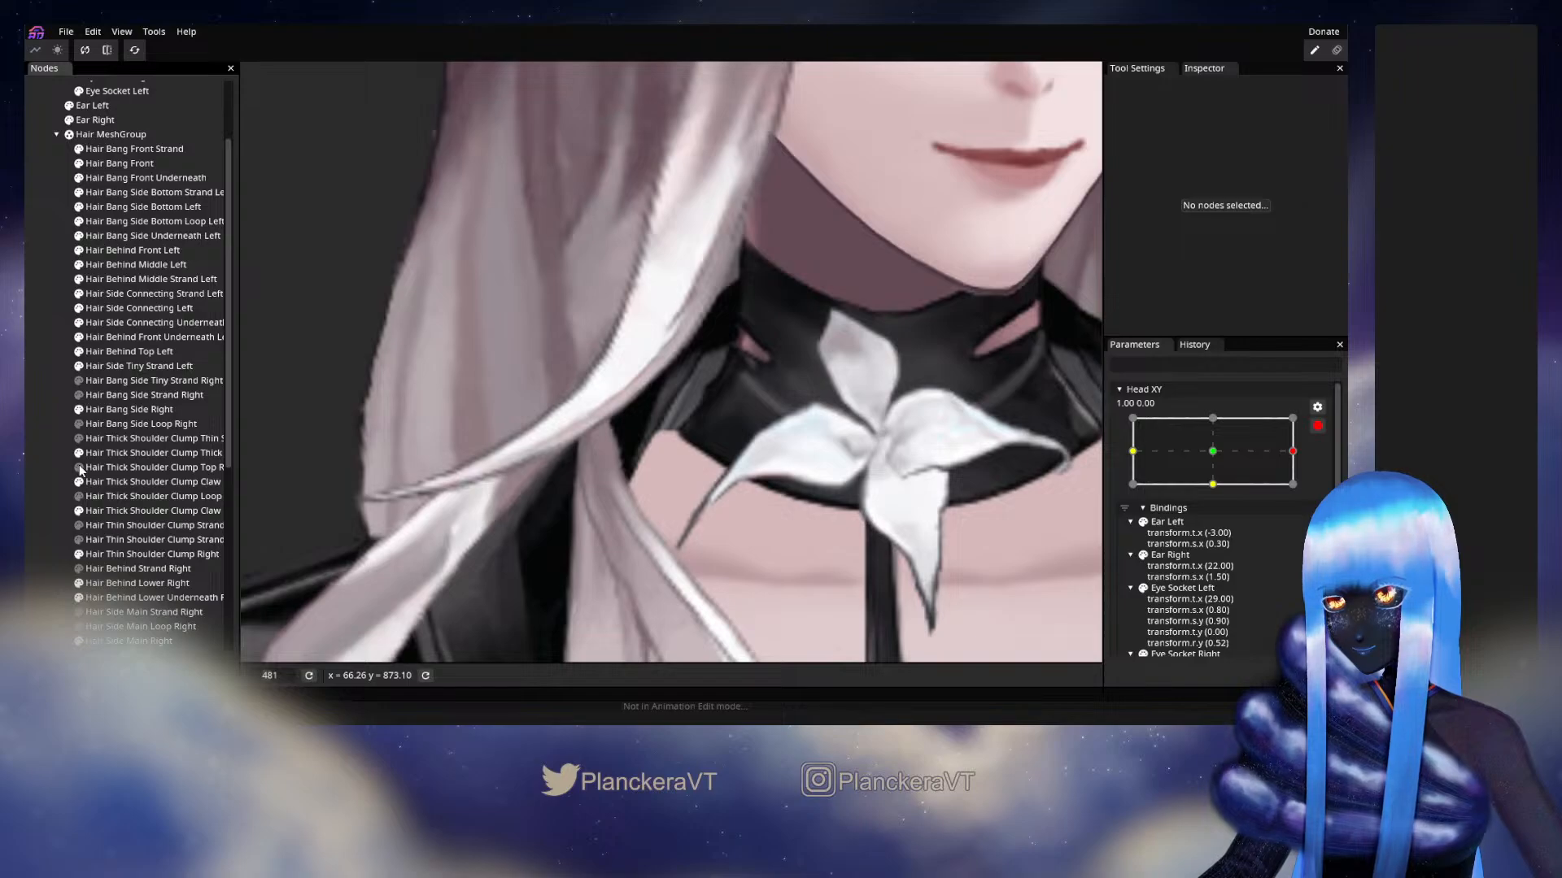
{"action": "left_click", "coordinate": [79, 467]}
{"action": "scroll", "coordinate": [515, 460], "scroll_direction": "down", "scroll_amount": 1}
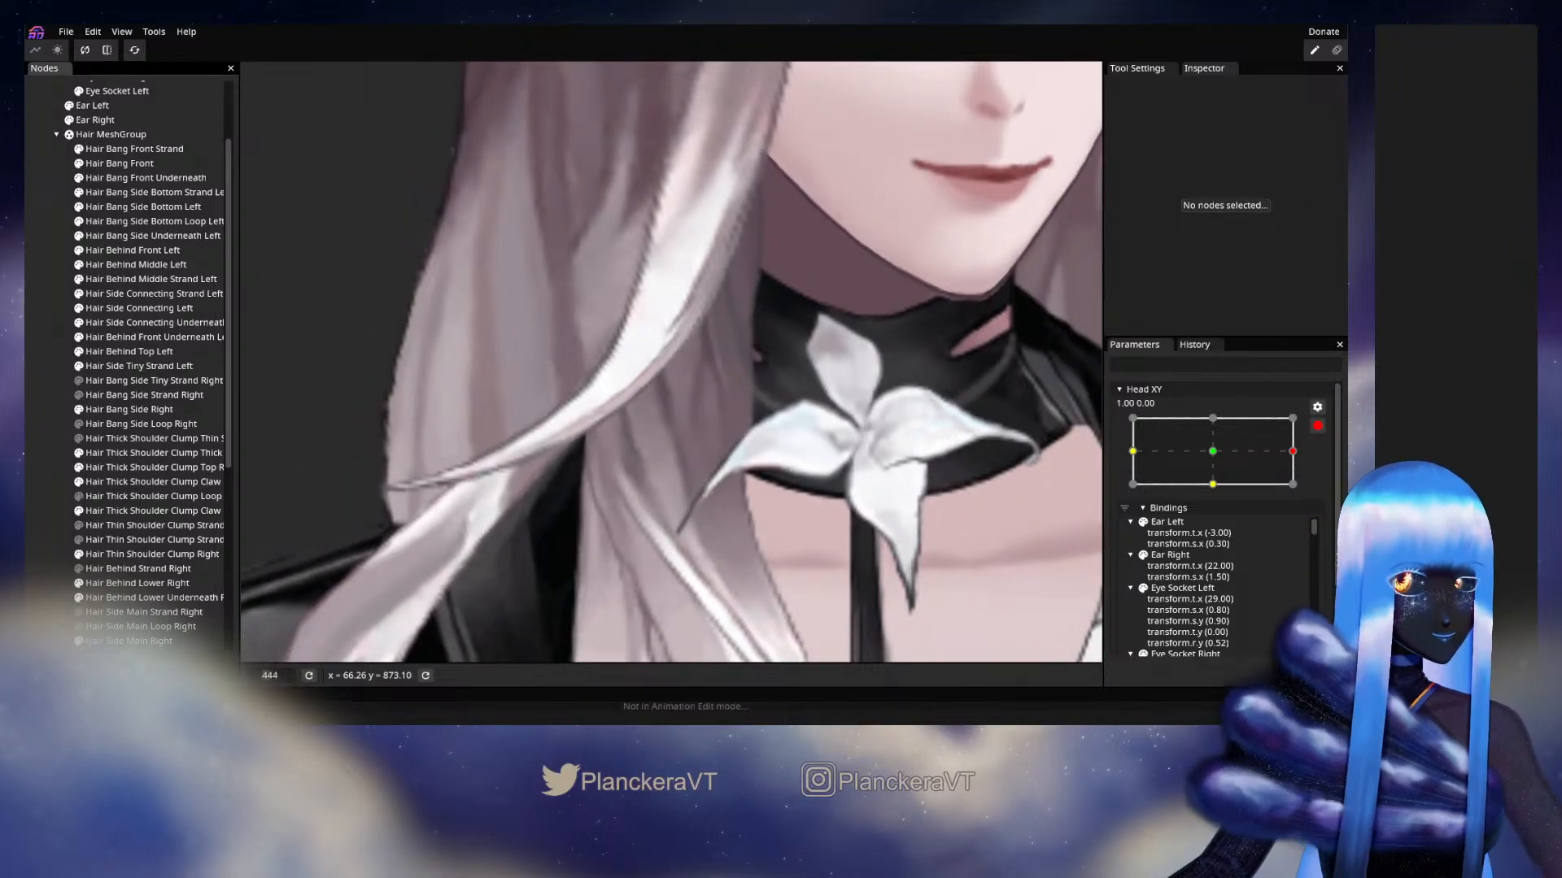
Recheck the hair beside the collar at the rightmost Head XY position, and rearm the parameter at 1.00, 0.00.
{"action": "left_click", "coordinate": [1312, 426]}
{"action": "mouse_move", "coordinate": [1302, 491]}
{"action": "left_mouse_down"}
{"action": "mouse_move", "coordinate": [1194, 494]}
{"action": "mouse_move", "coordinate": [1316, 494]}
{"action": "left_mouse_up"}
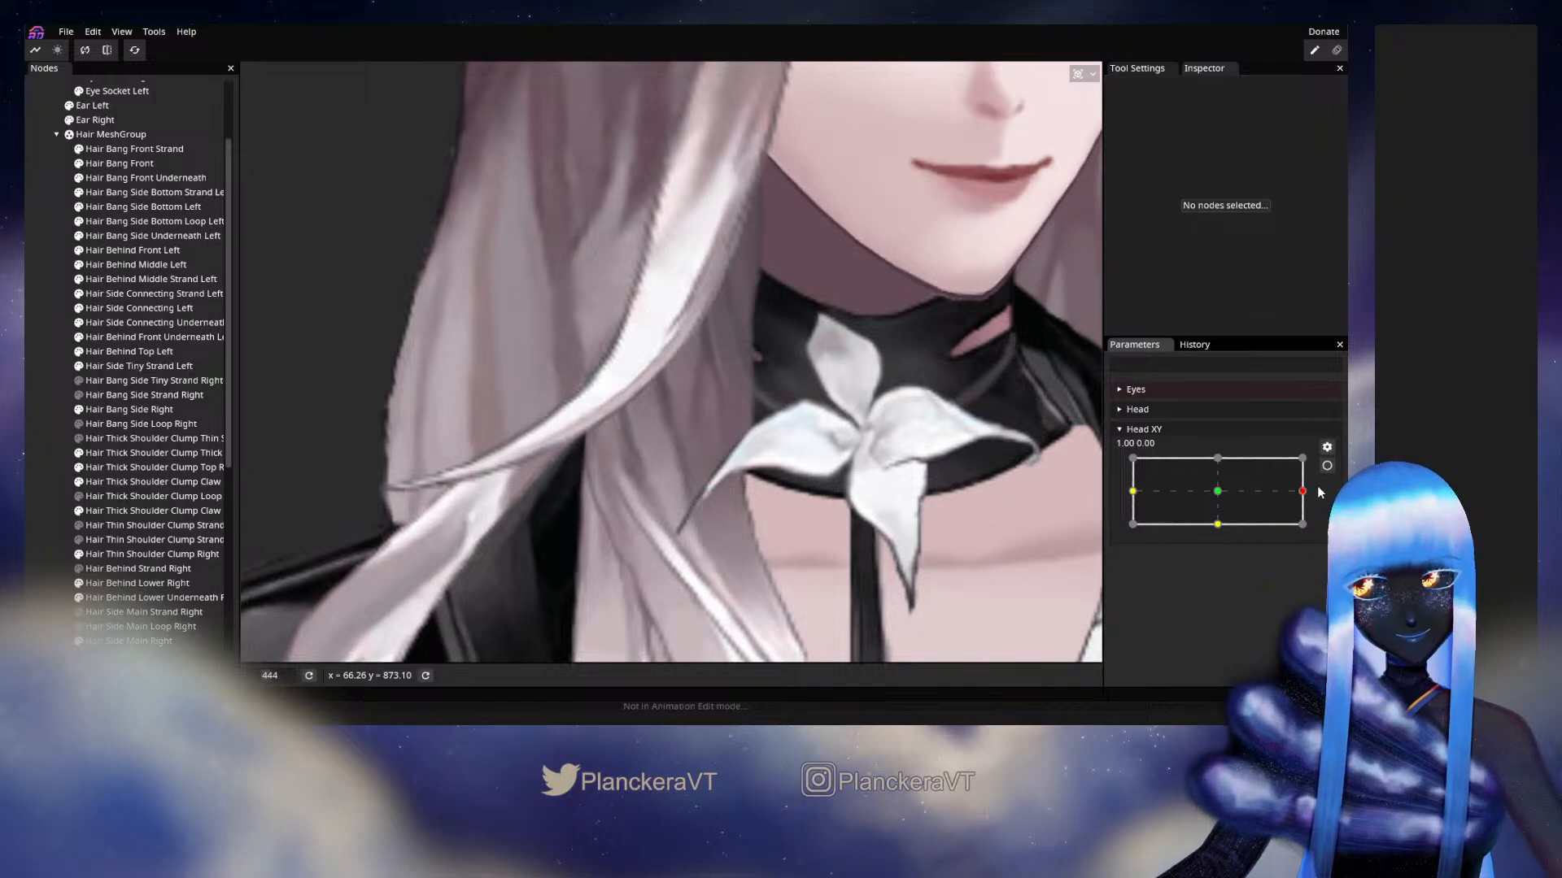
{"action": "left_click", "coordinate": [1327, 466]}
{"action": "left_click_drag", "start_coordinate": [933, 436], "coordinate": [788, 454]}
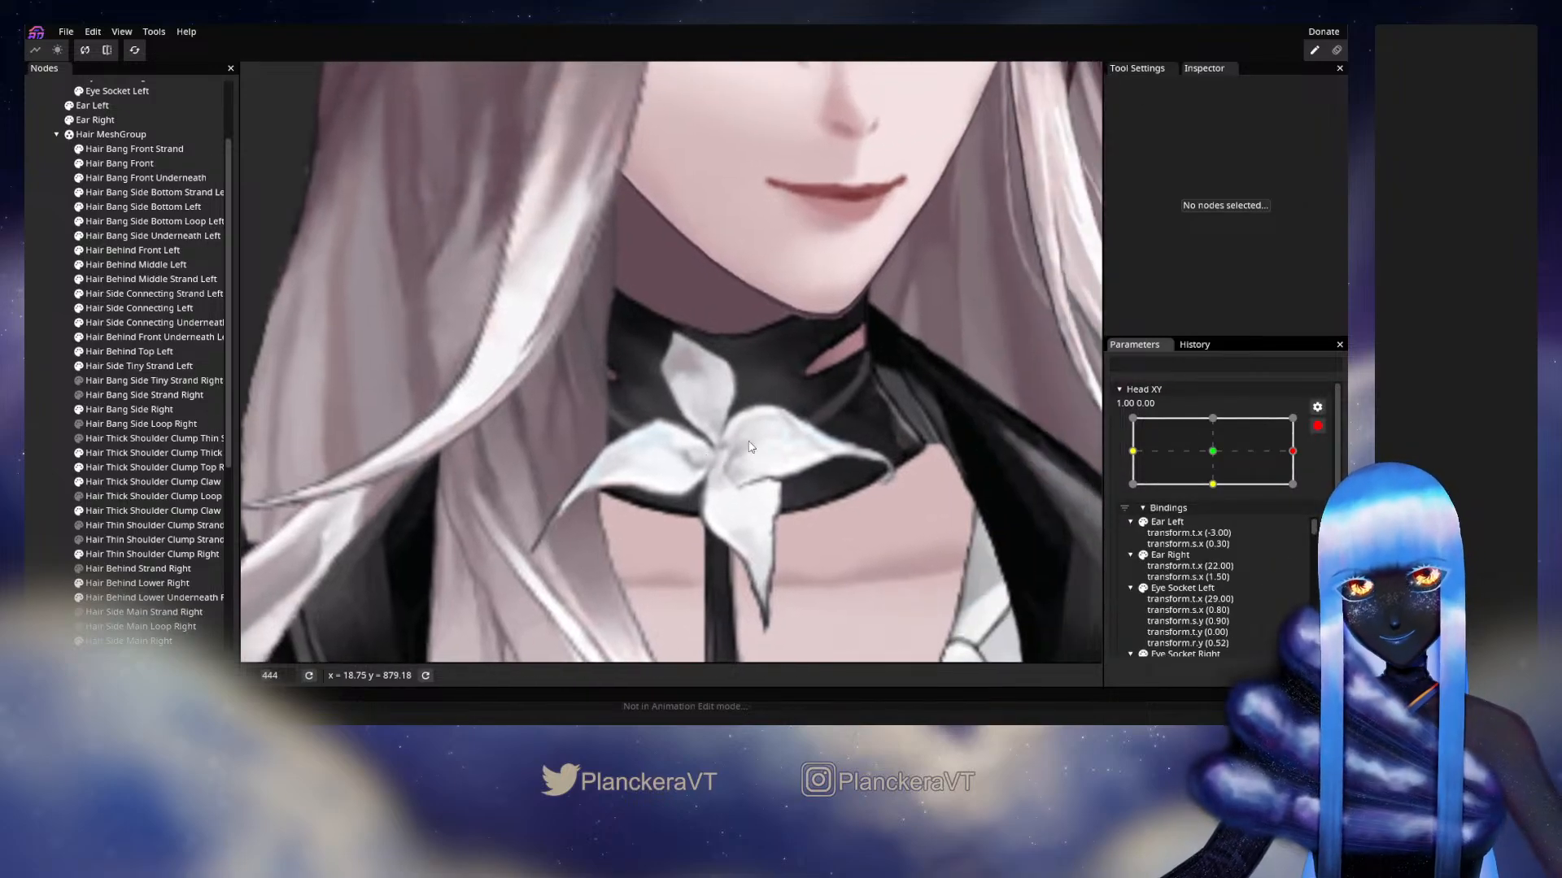
Reshape the inner edge of the Hair Thick Shoulder Clump Top Right mesh beside the collar using the Circle Brush at size 30.00.
{"action": "left_click", "coordinate": [135, 467]}
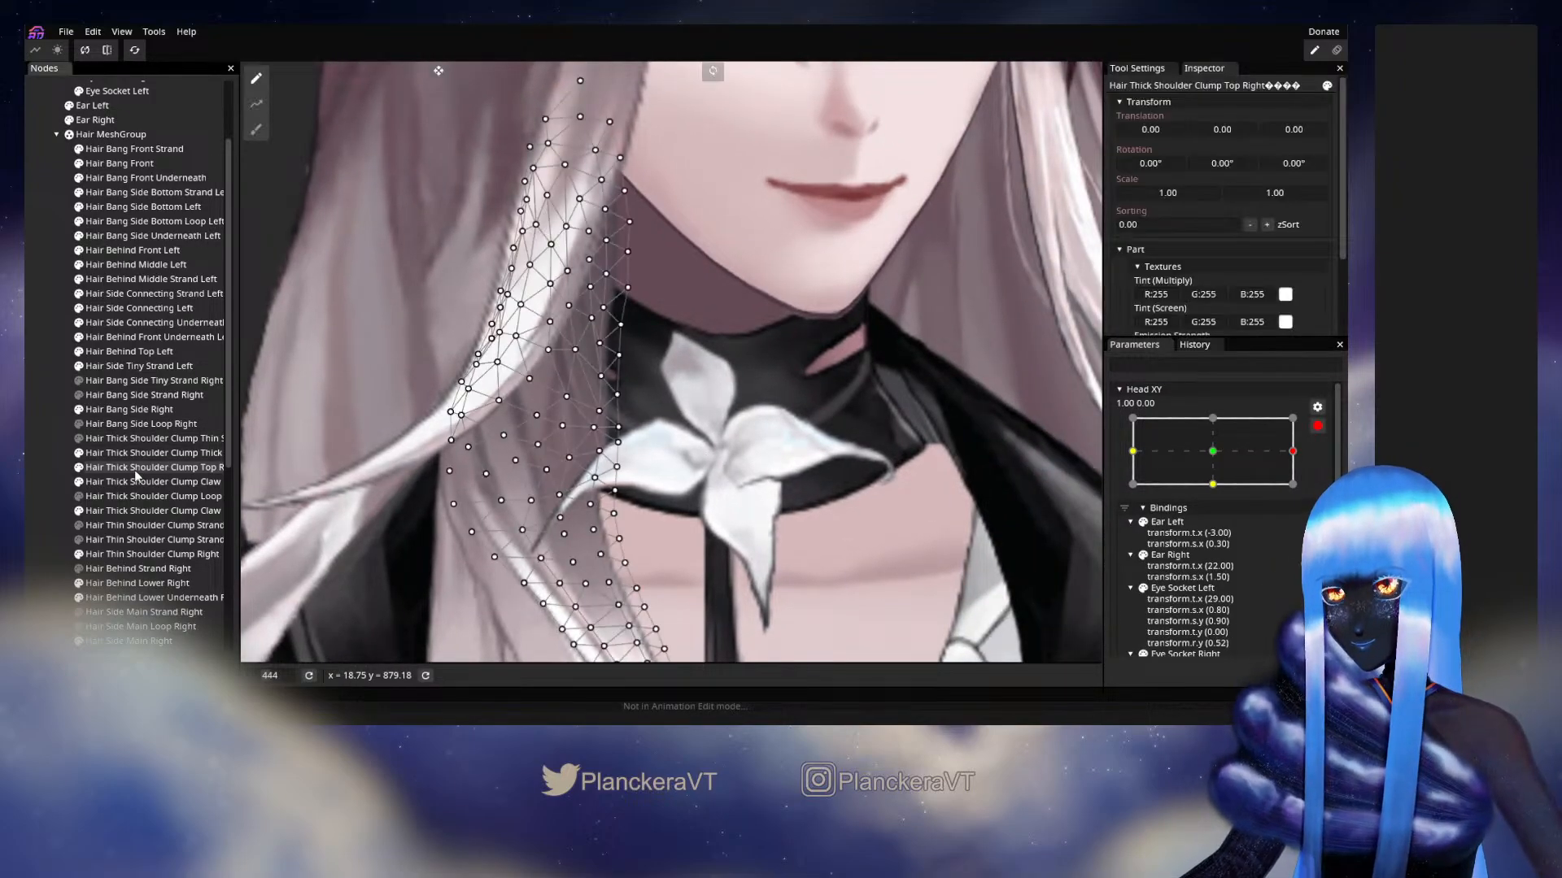
{"action": "left_click", "coordinate": [256, 128]}
{"action": "mouse_move", "coordinate": [673, 339]}
{"action": "left_mouse_down"}
{"action": "mouse_move", "coordinate": [638, 344]}
{"action": "mouse_move", "coordinate": [659, 340]}
{"action": "left_mouse_up"}
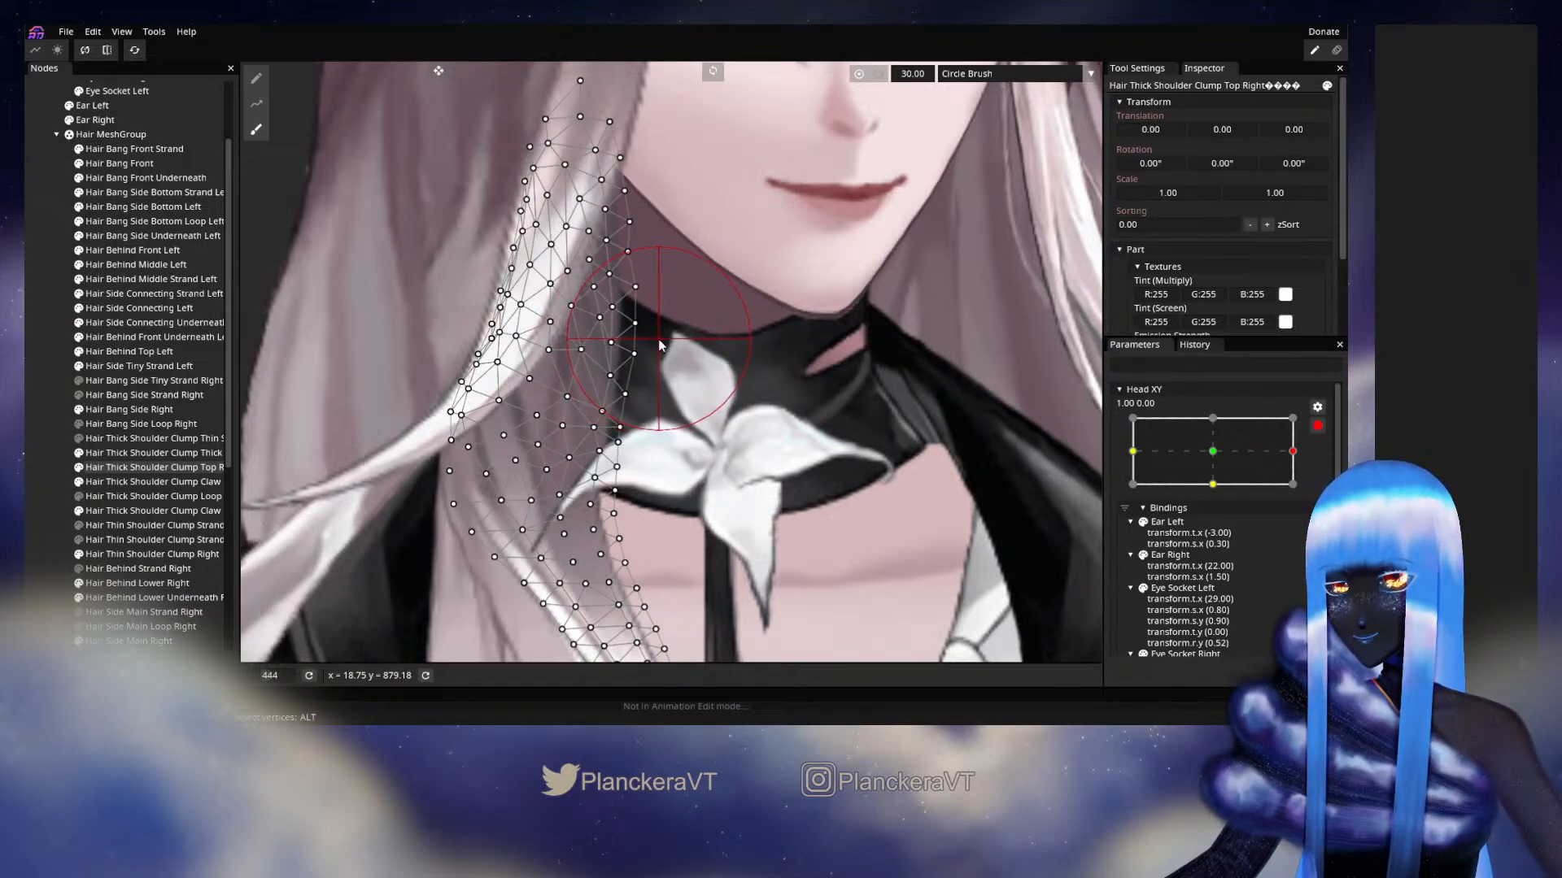
{"action": "left_click", "coordinate": [32, 346]}
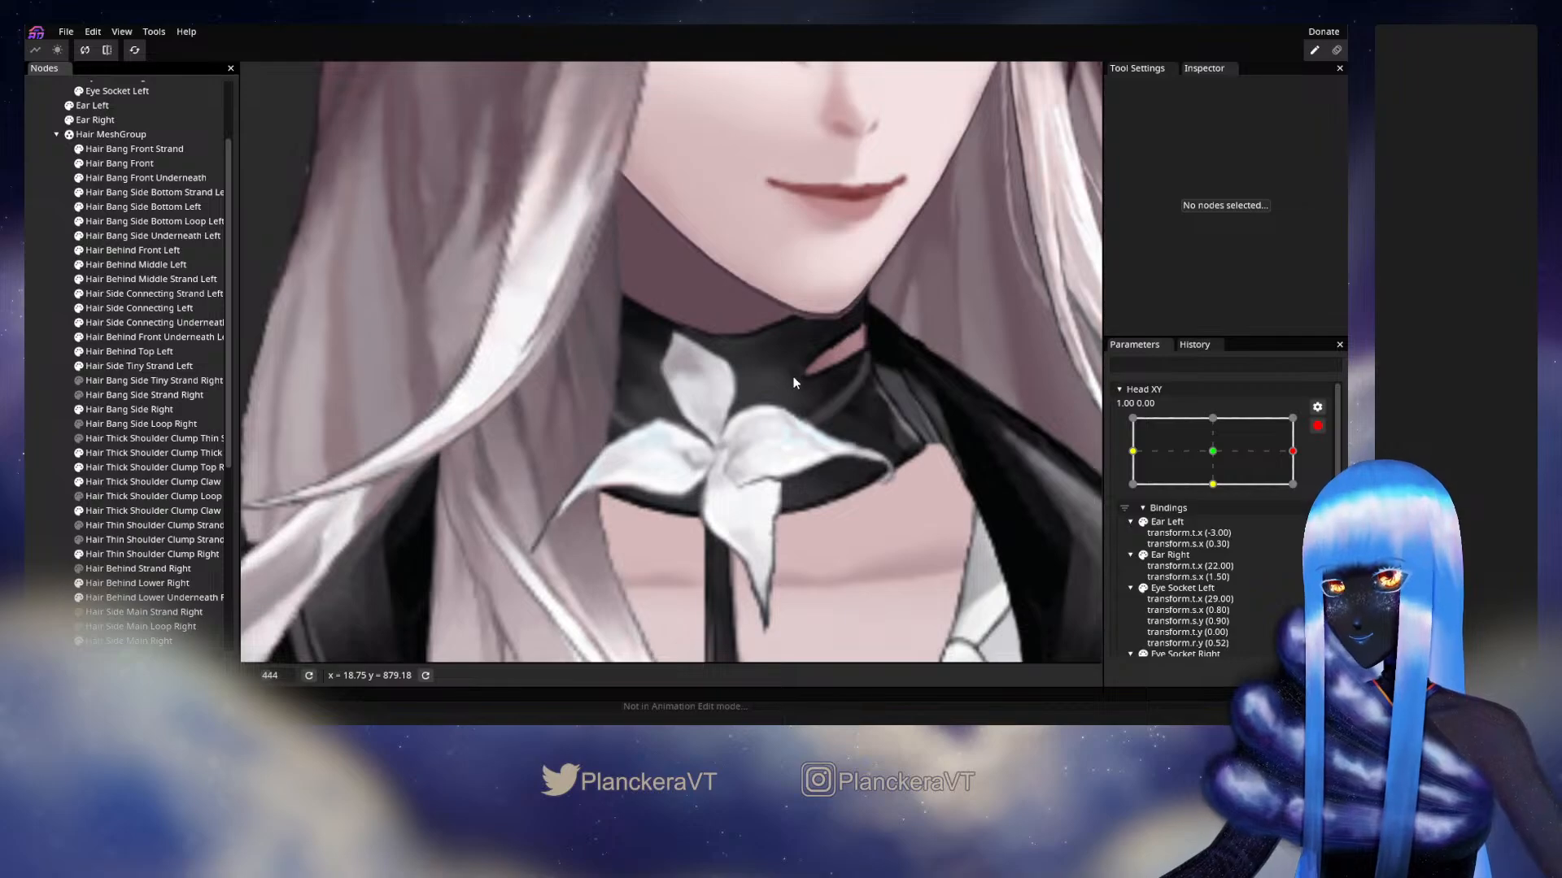
Preview the reshaped collar-side edge around the rightmost Head XY keypoint, and rearm the parameter at 1.00, 0.00.
{"action": "left_click", "coordinate": [1318, 425]}
{"action": "mouse_move", "coordinate": [1304, 493]}
{"action": "left_mouse_down"}
{"action": "mouse_move", "coordinate": [1218, 502]}
{"action": "mouse_move", "coordinate": [1305, 498]}
{"action": "left_mouse_up"}
{"action": "left_click", "coordinate": [1326, 466]}
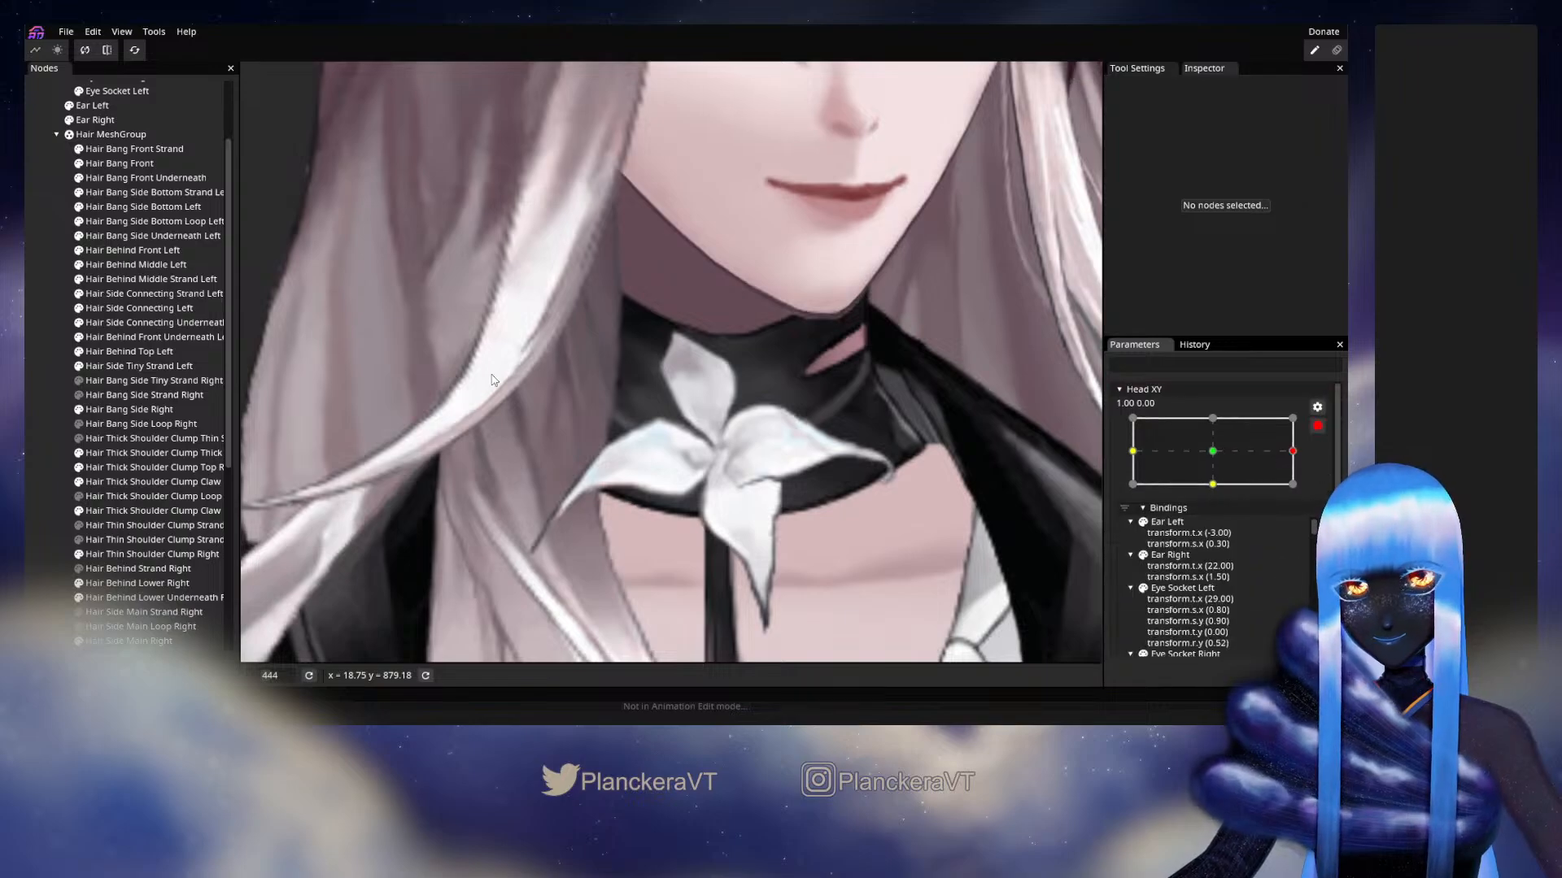
Push the upper edge of the Hair Thick Shoulder Clump Top Right mesh inward beside the jaw, and refine the edge vertex below it.
{"action": "left_click", "coordinate": [150, 466]}
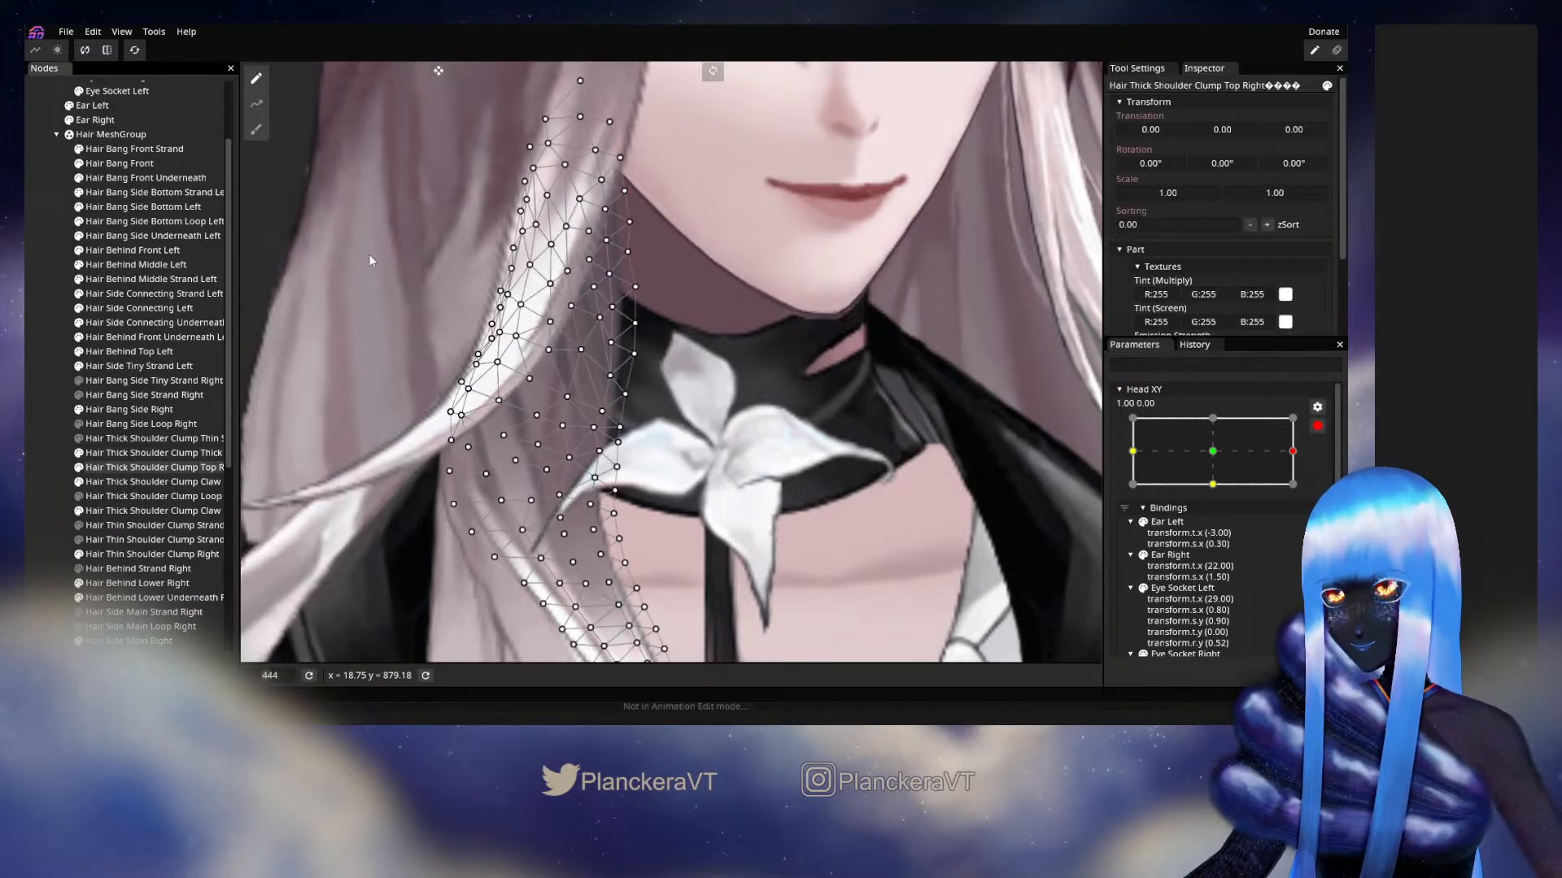
{"action": "left_click", "coordinate": [259, 127]}
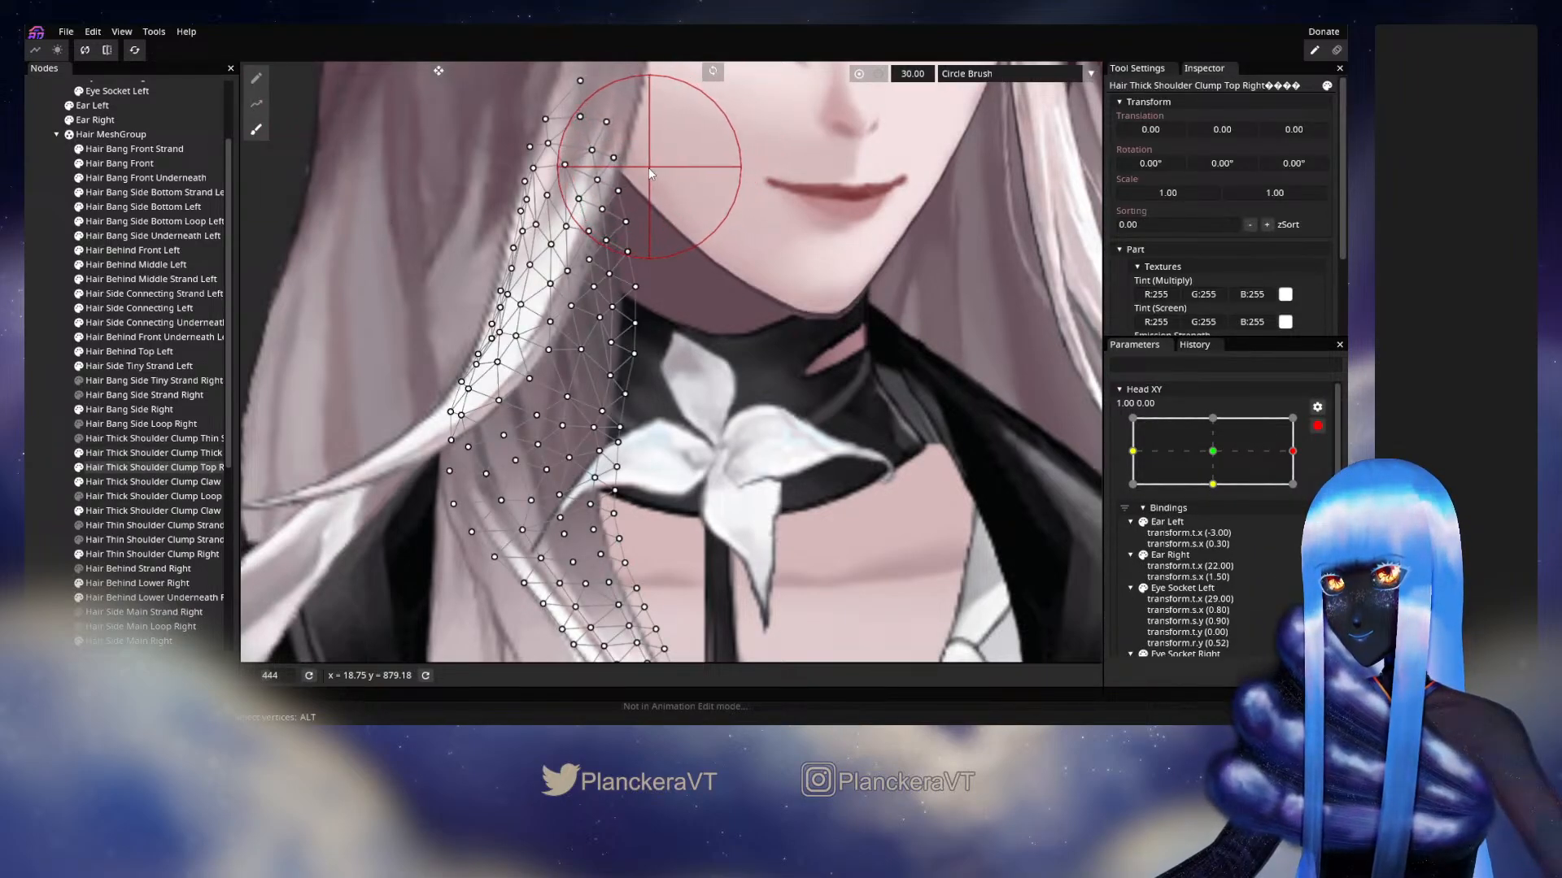
{"action": "left_click_drag", "start_coordinate": [659, 168], "coordinate": [649, 169]}
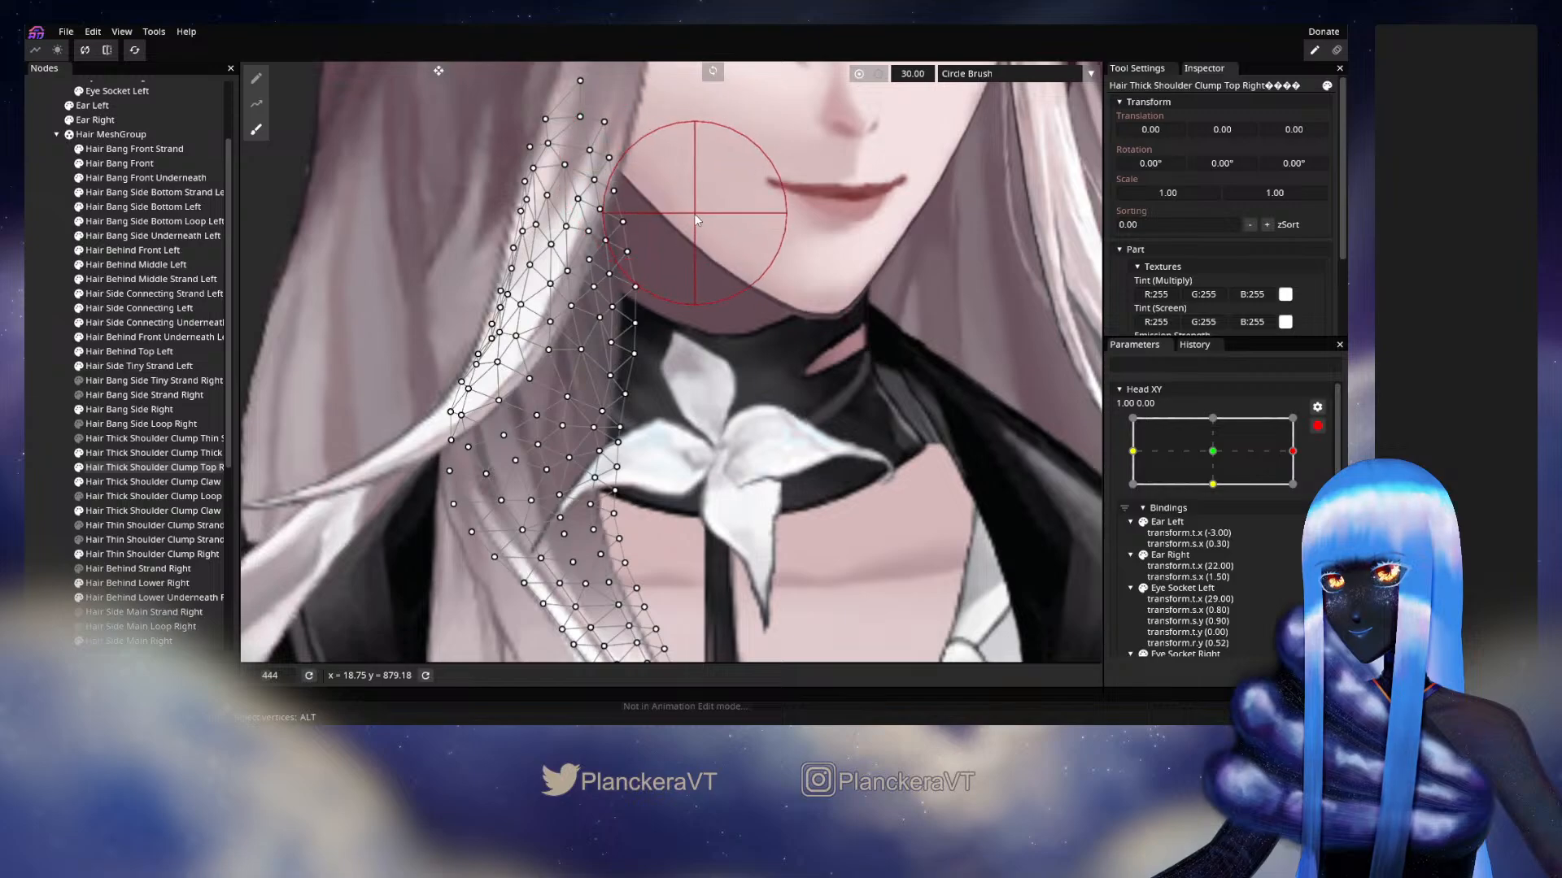
{"action": "left_click", "coordinate": [265, 82]}
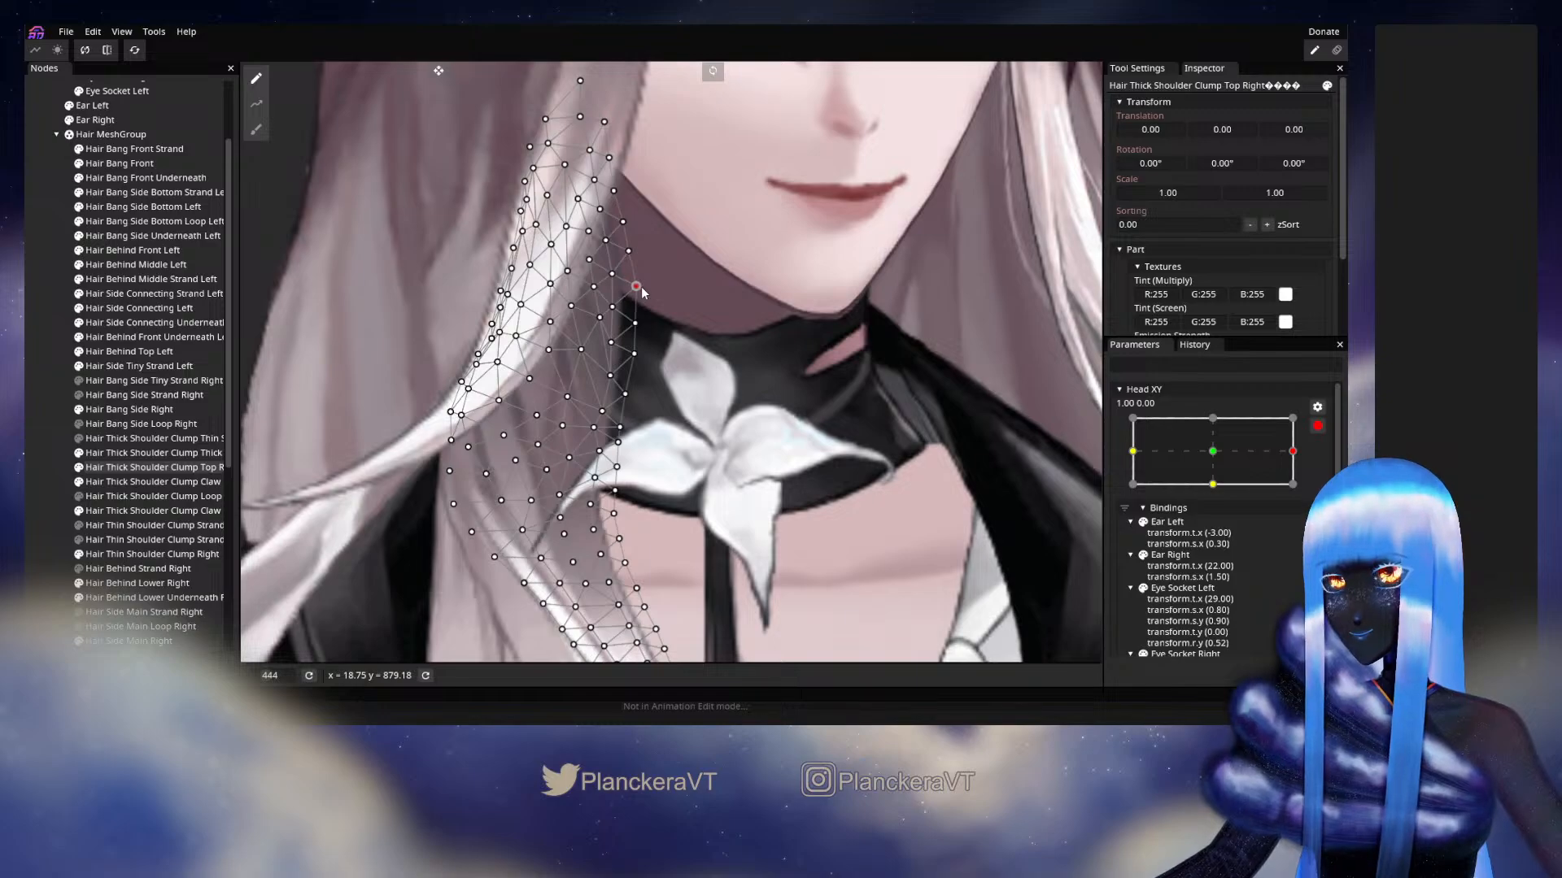
{"action": "left_click", "coordinate": [46, 379]}
Disarm Head XY and move it between the center and the far right to check the hair beside the jaw and collar.
{"action": "scroll", "coordinate": [753, 529], "scroll_direction": "down", "scroll_amount": 2}
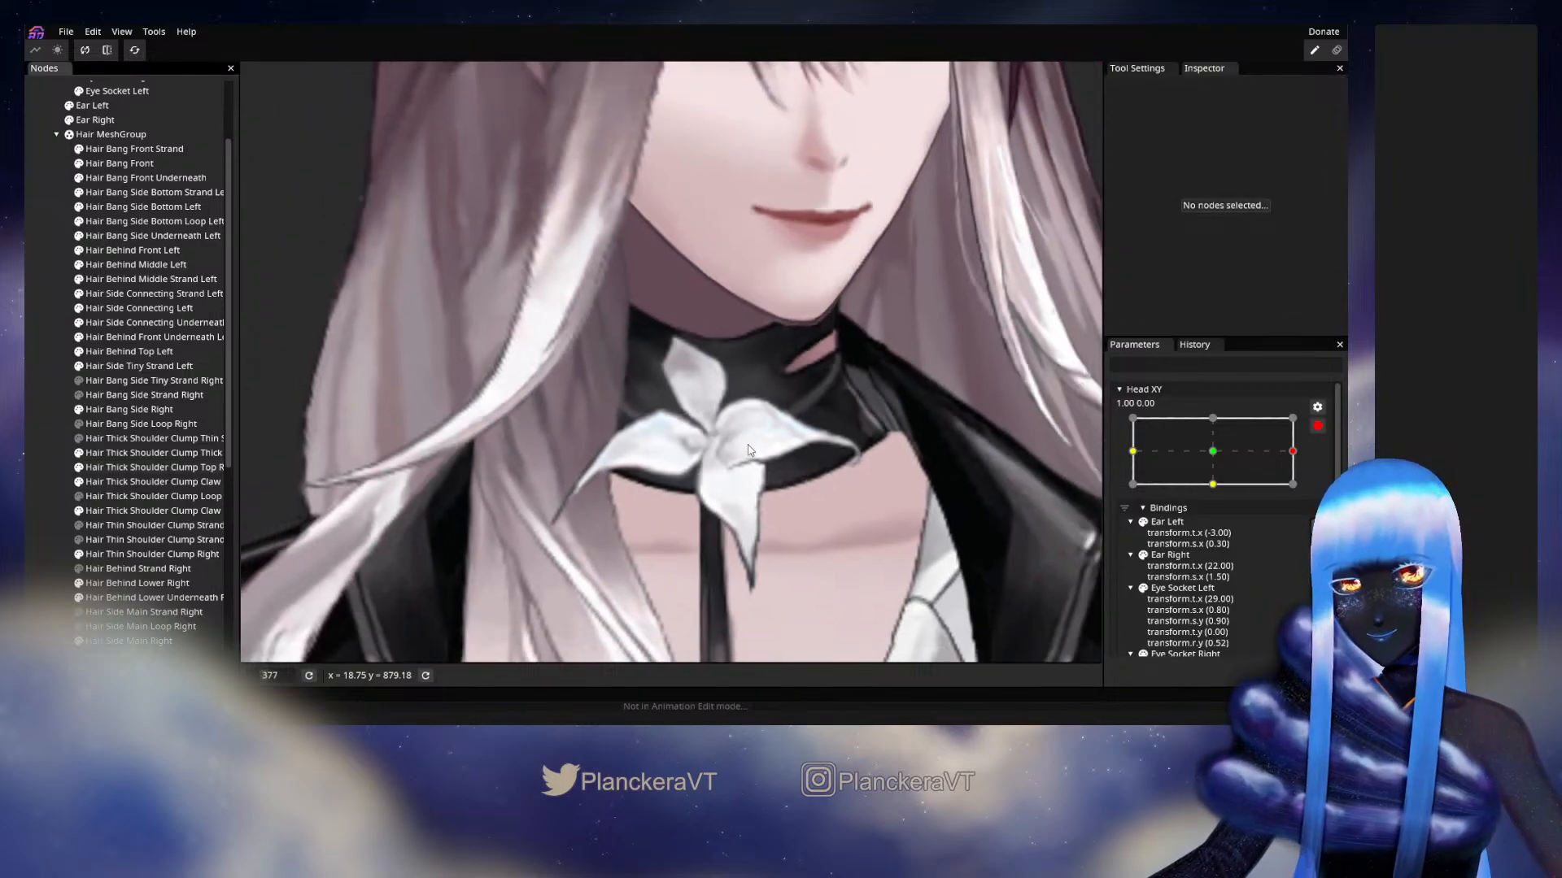
{"action": "left_click_drag", "start_coordinate": [753, 529], "coordinate": [785, 462]}
{"action": "left_click_drag", "start_coordinate": [1218, 450], "coordinate": [1216, 497]}
{"action": "left_click", "coordinate": [1318, 425]}
{"action": "left_click_drag", "start_coordinate": [1236, 494], "coordinate": [1306, 496]}
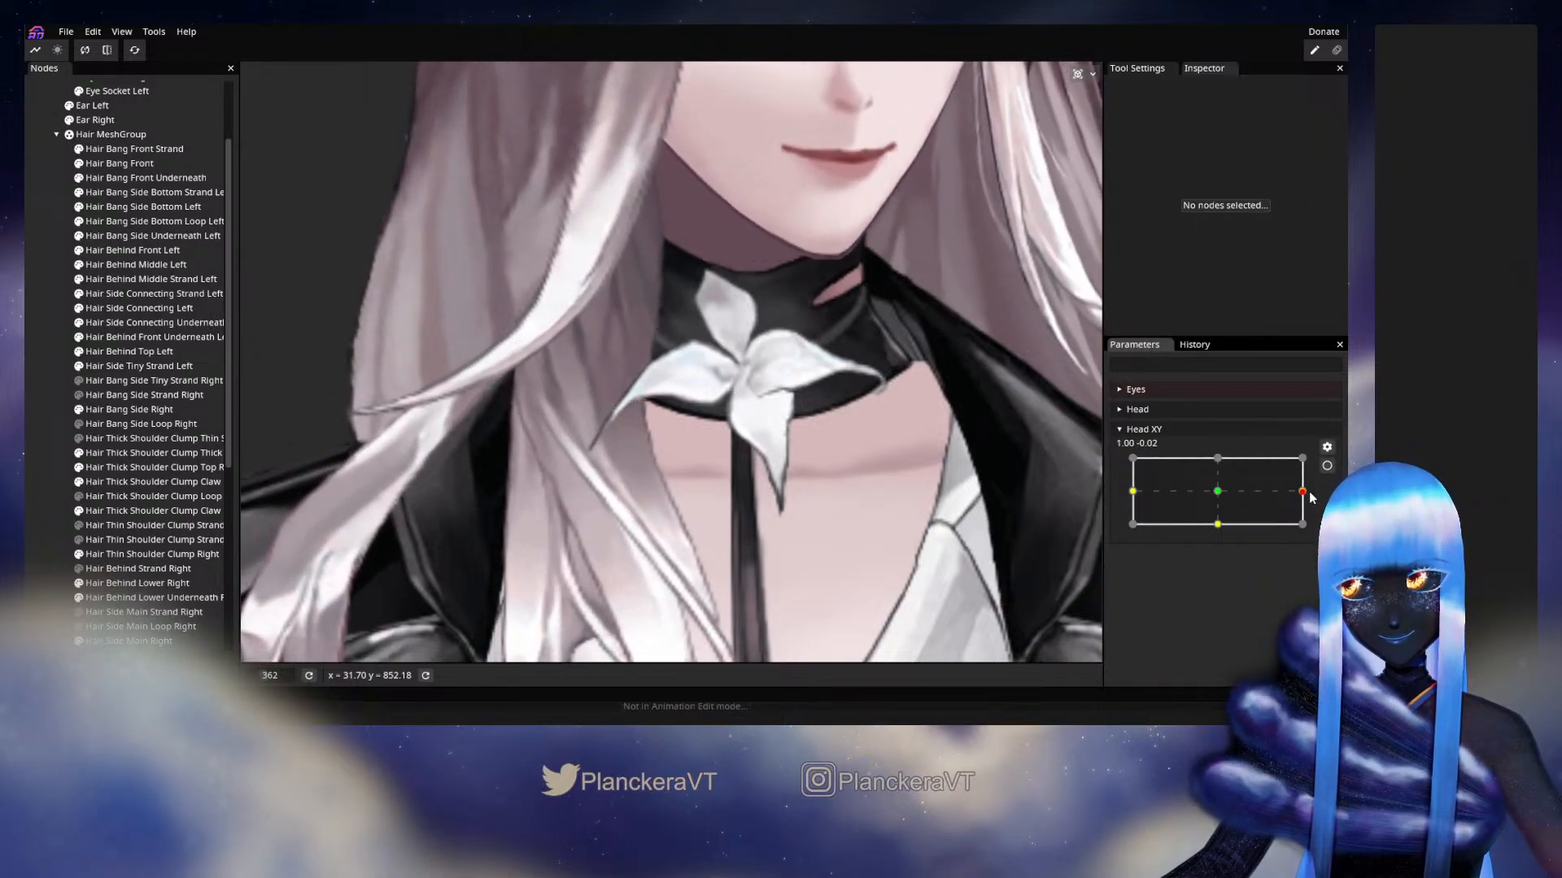
Hide the body artwork and Hair Back to isolate the side hair near the rightmost Head XY position.
{"action": "scroll", "coordinate": [179, 463], "scroll_direction": "down", "scroll_amount": 7}
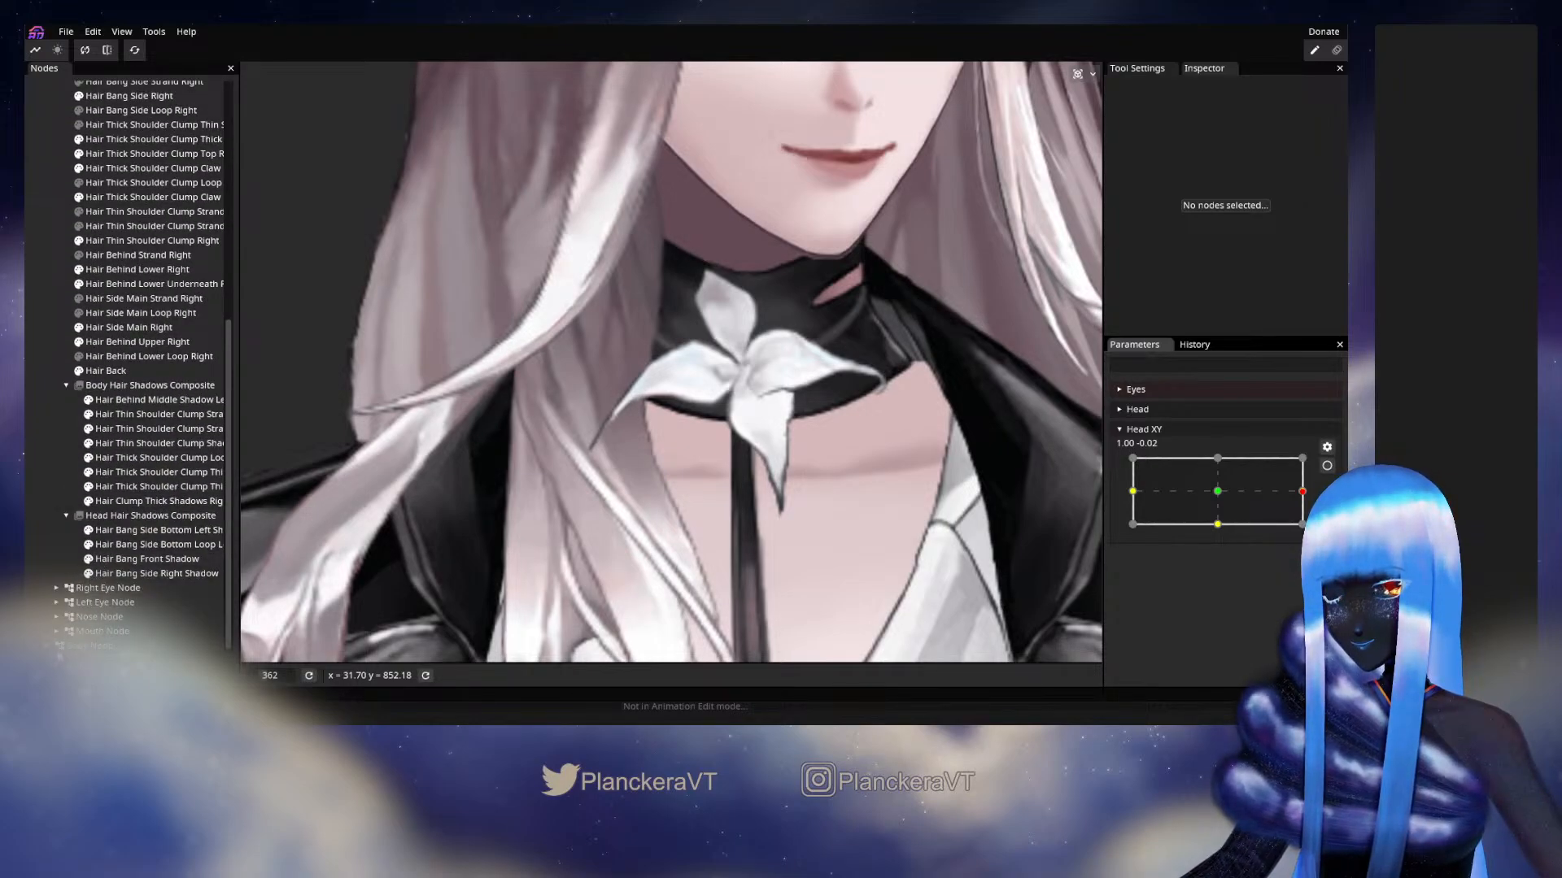
{"action": "left_click", "coordinate": [60, 647]}
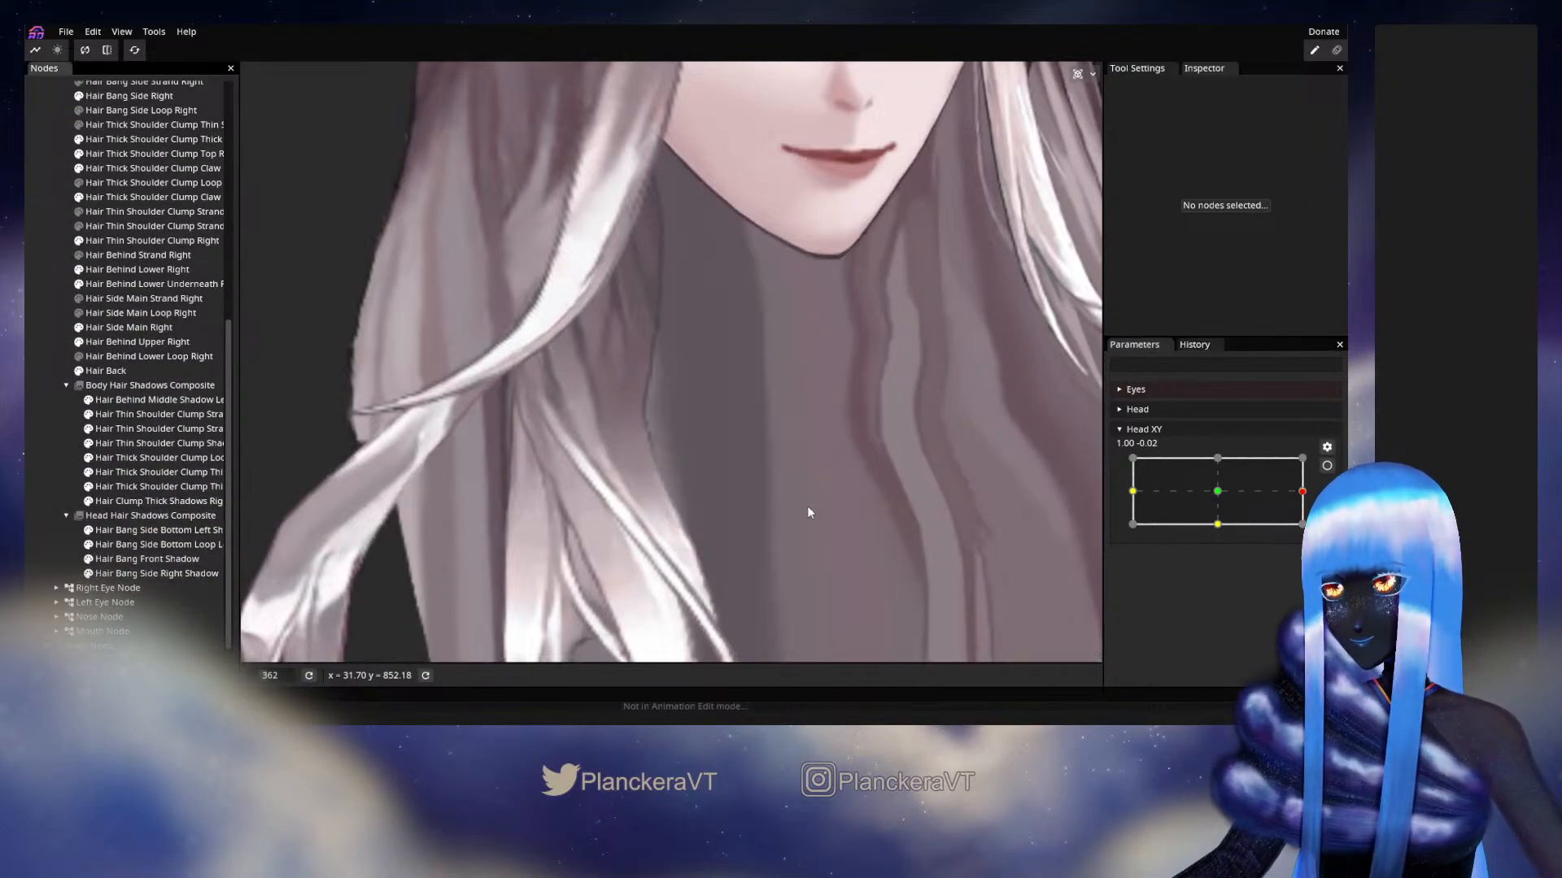
{"action": "left_click", "coordinate": [1303, 496]}
{"action": "left_click", "coordinate": [79, 371]}
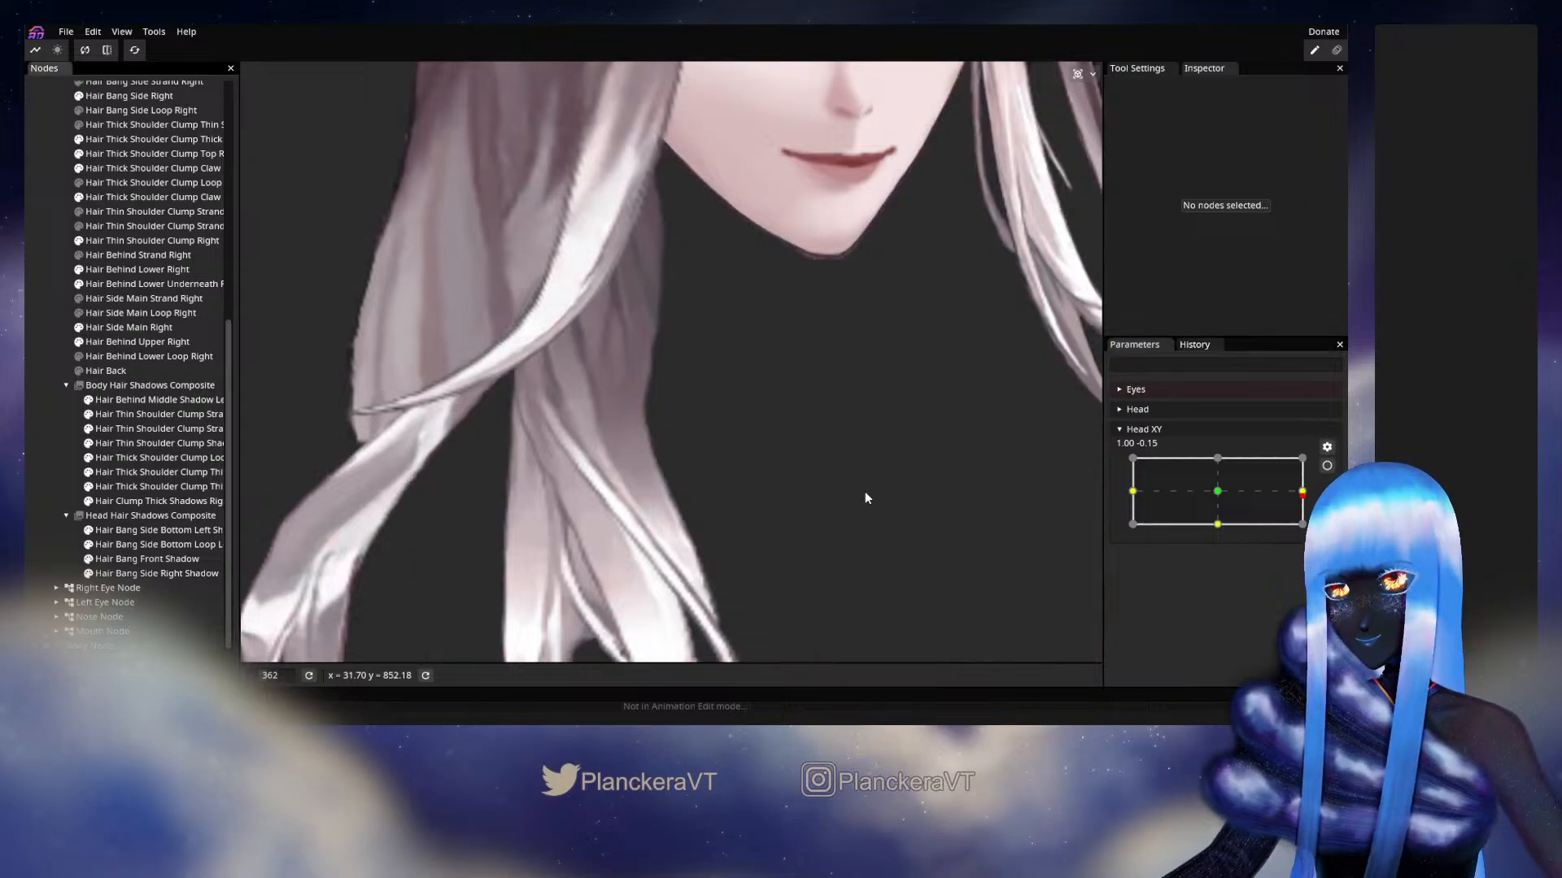
Preview the isolated side hair down to its tips around the rightmost Head XY keypoint, and rearm the parameter at 1.00, 0.00.
{"action": "scroll", "coordinate": [881, 486], "scroll_direction": "down", "scroll_amount": 3}
{"action": "left_click_drag", "start_coordinate": [953, 545], "coordinate": [967, 478]}
{"action": "left_click", "coordinate": [1303, 492]}
{"action": "scroll", "coordinate": [966, 382], "scroll_direction": "down", "scroll_amount": 2}
{"action": "left_click_drag", "start_coordinate": [965, 384], "coordinate": [946, 478]}
{"action": "mouse_move", "coordinate": [1303, 491]}
{"action": "left_mouse_down"}
{"action": "mouse_move", "coordinate": [1218, 493]}
{"action": "mouse_move", "coordinate": [1308, 501]}
{"action": "left_mouse_up"}
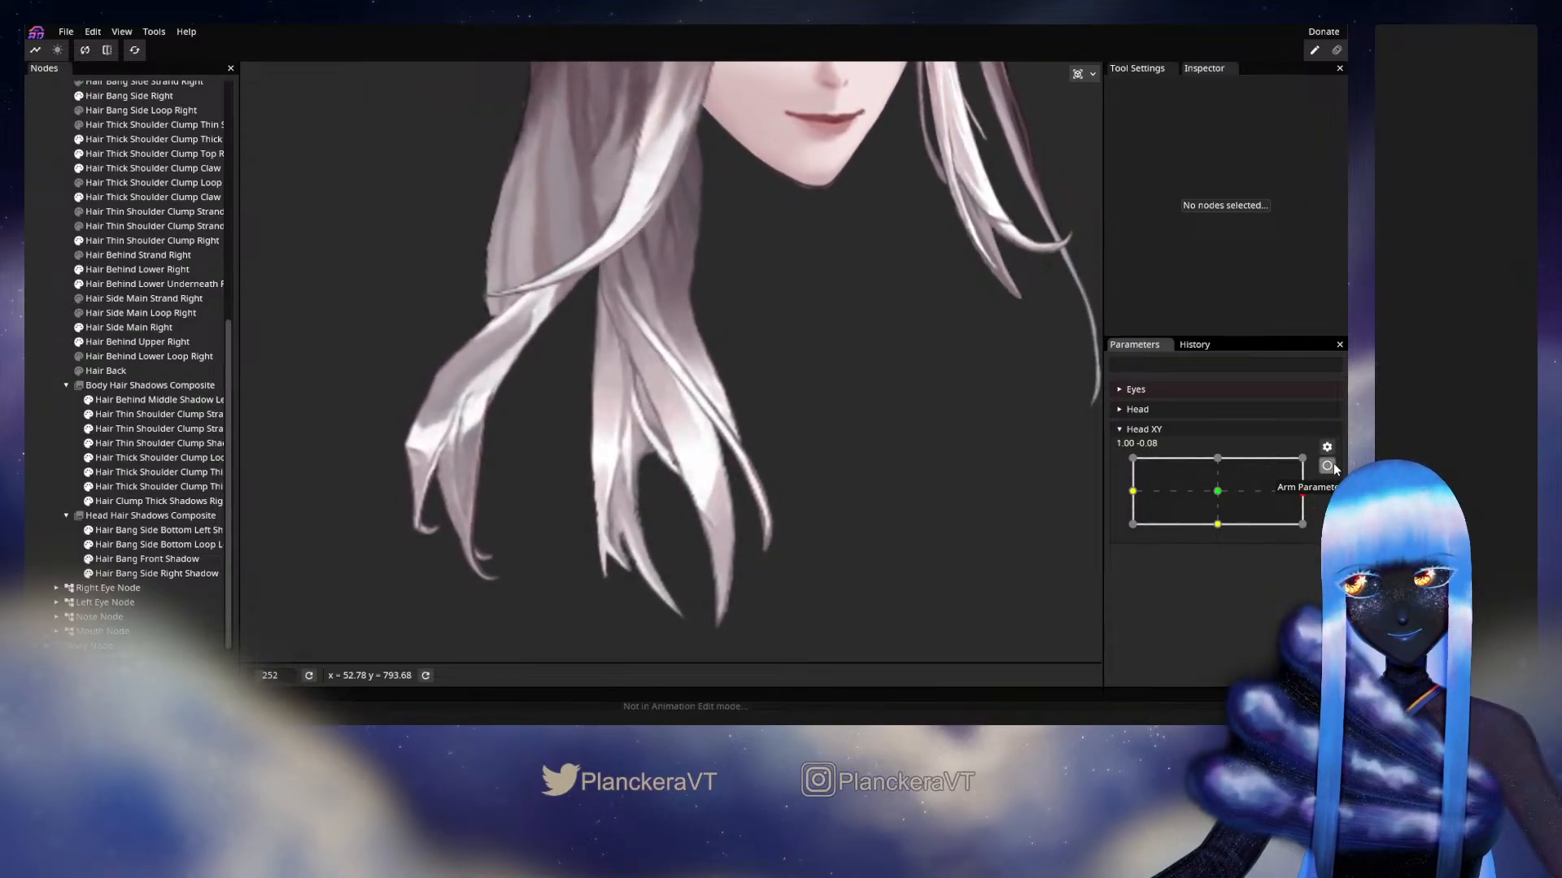
{"action": "left_click", "coordinate": [1331, 467]}
Brush the middle of the Hair Thick Shoulder Clump Top Right mesh's inner edge into a smoother curve using the Circle Brush.
{"action": "scroll", "coordinate": [822, 426], "scroll_direction": "up", "scroll_amount": 4}
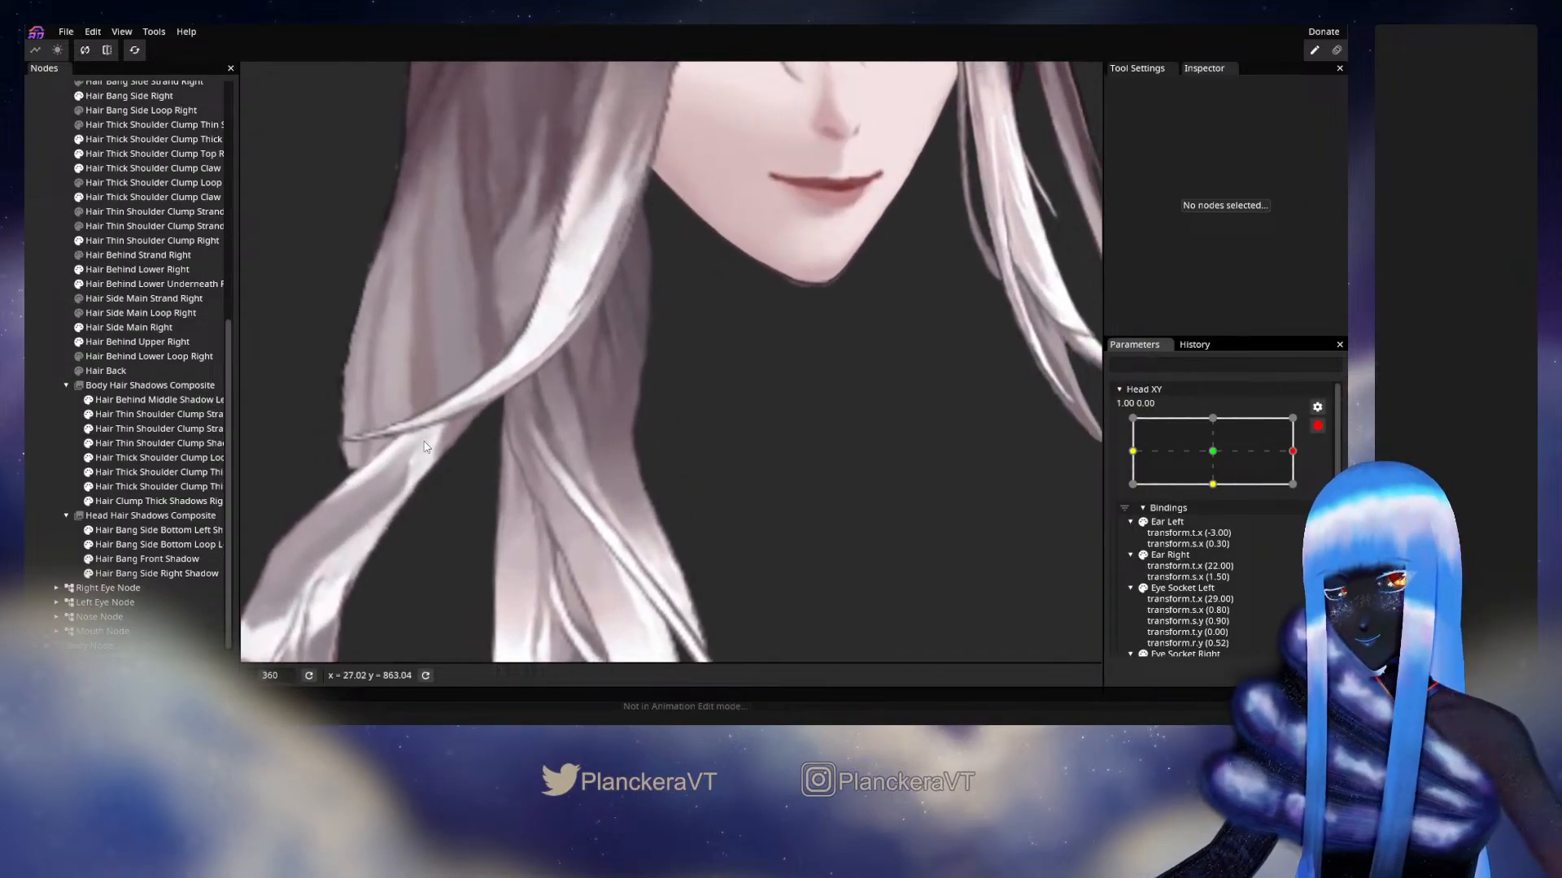
{"action": "scroll", "coordinate": [159, 440], "scroll_direction": "up", "scroll_amount": 5}
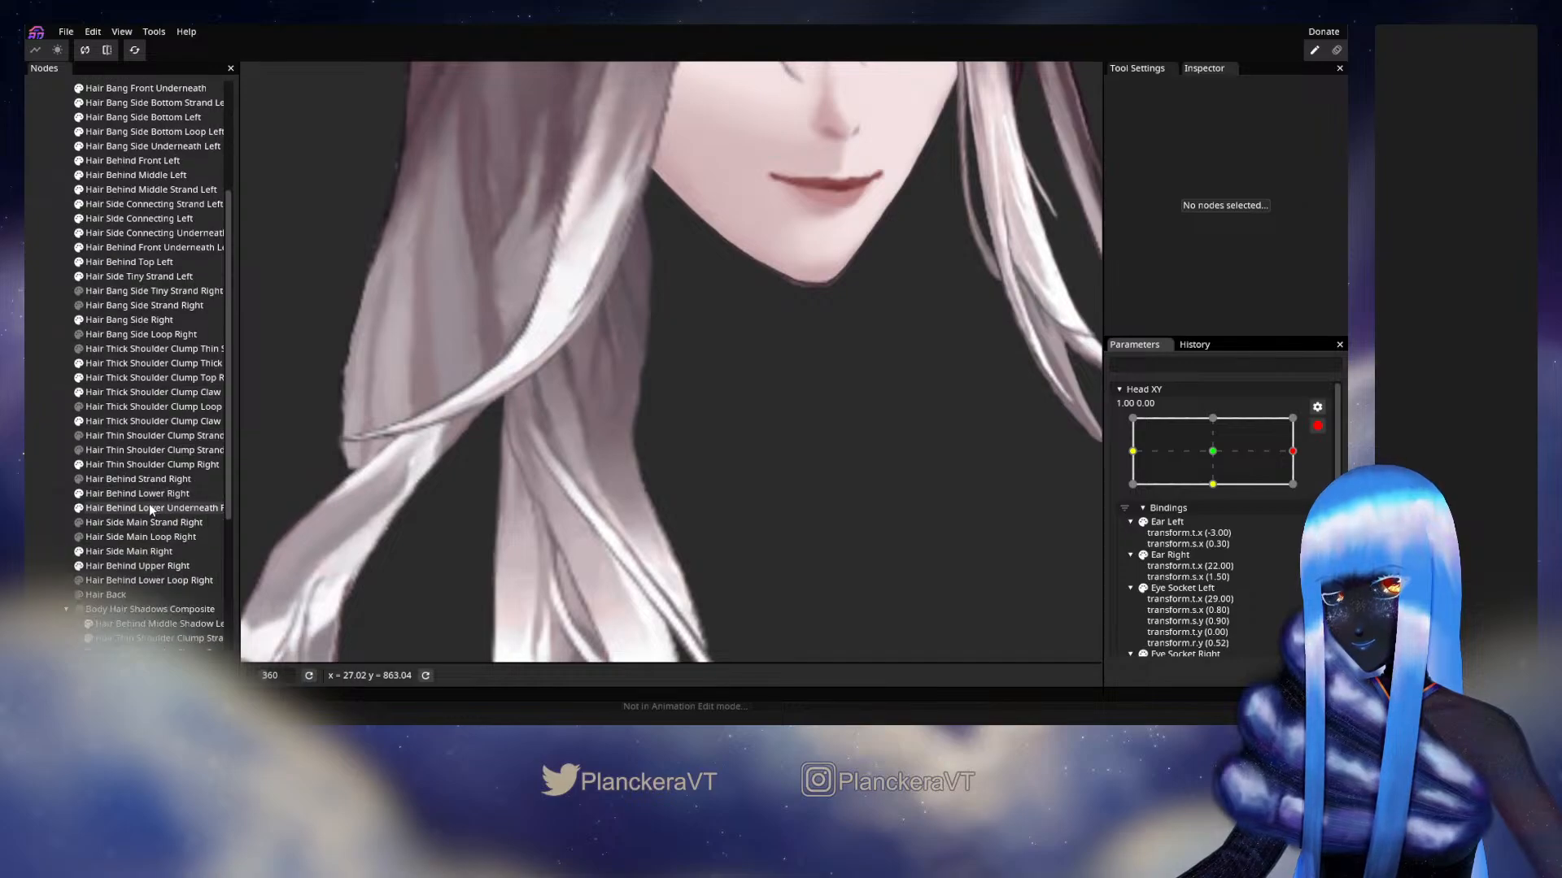
{"action": "left_click", "coordinate": [150, 378]}
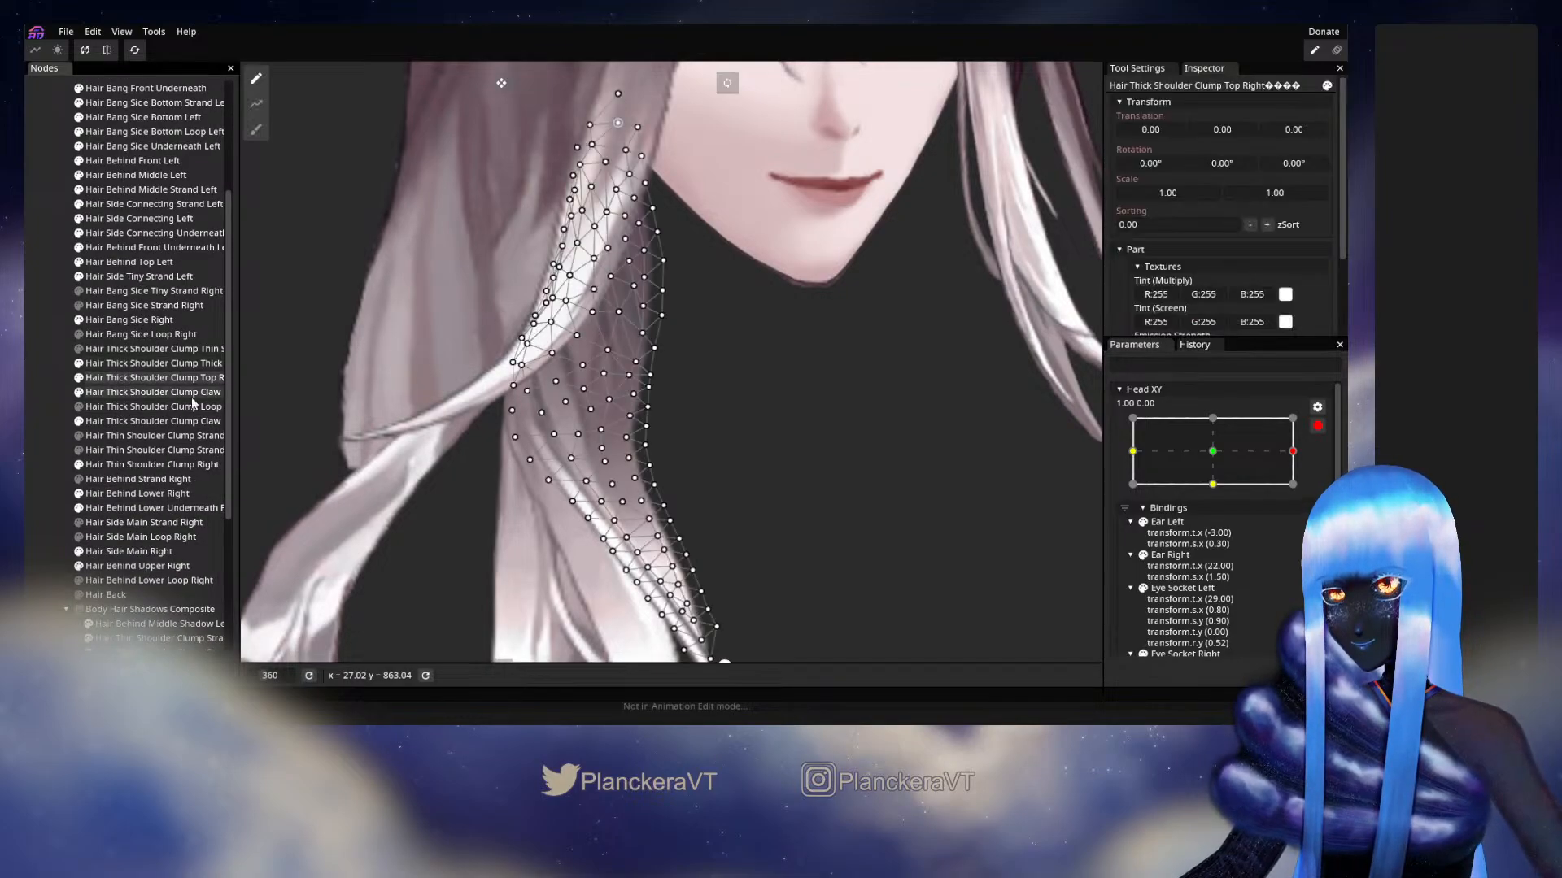
{"action": "scroll", "coordinate": [667, 361], "scroll_direction": "up", "scroll_amount": 2}
{"action": "left_click", "coordinate": [257, 129]}
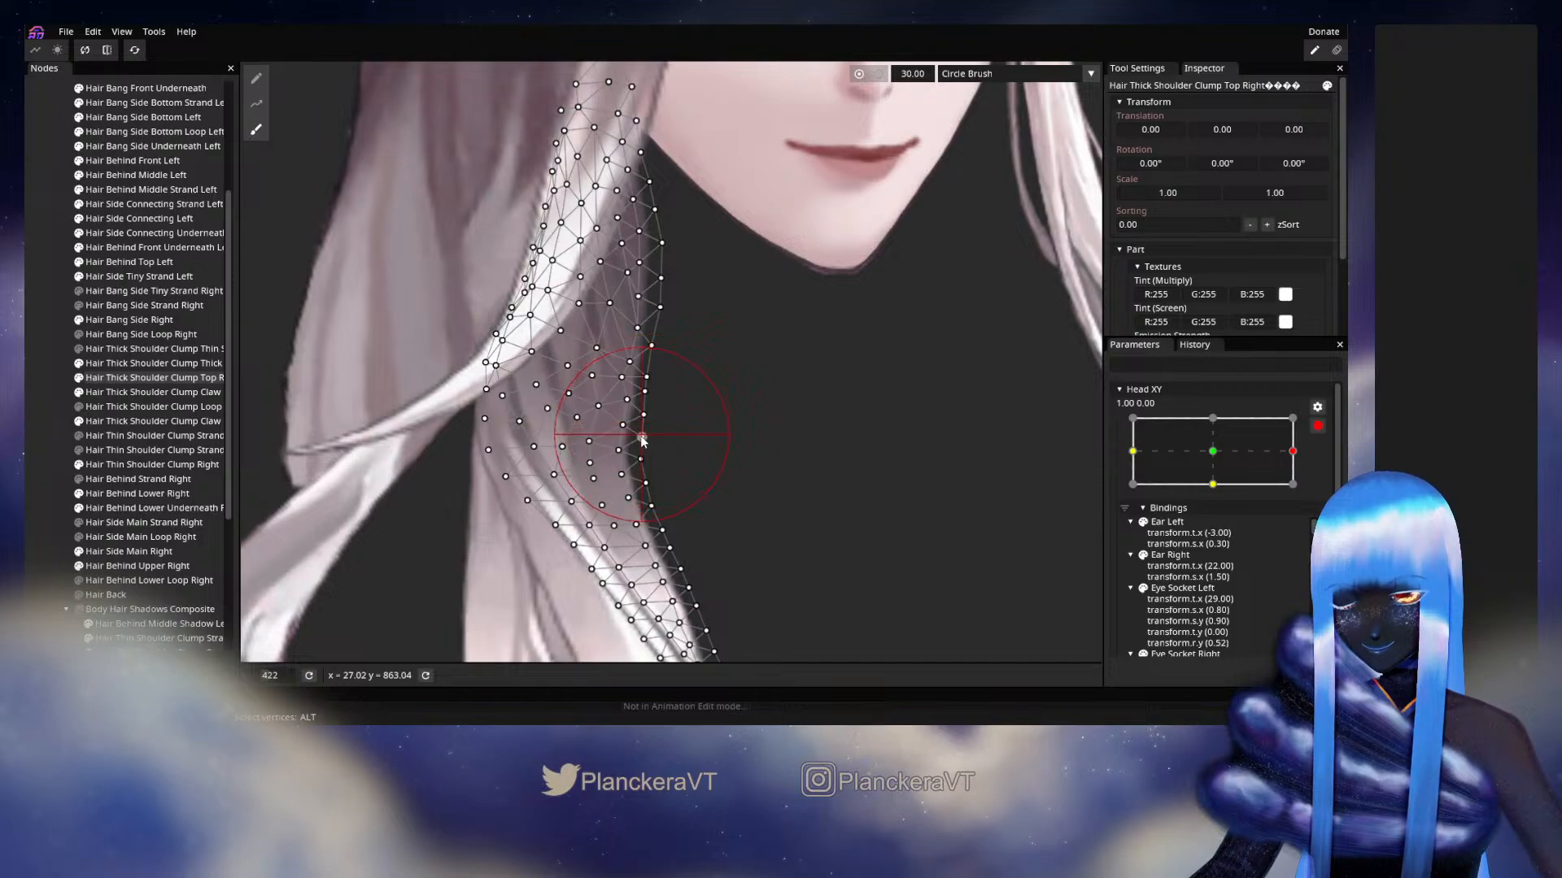
{"action": "left_click_drag", "start_coordinate": [636, 435], "coordinate": [652, 462]}
Adjust individual edge and interior vertices of the Hair Thick Shoulder Clump Top Right mesh to even out its middle section.
{"action": "left_click", "coordinate": [256, 79]}
{"action": "scroll", "coordinate": [649, 387], "scroll_direction": "up", "scroll_amount": 2}
{"action": "scroll", "coordinate": [649, 387], "scroll_direction": "up", "scroll_amount": 1}
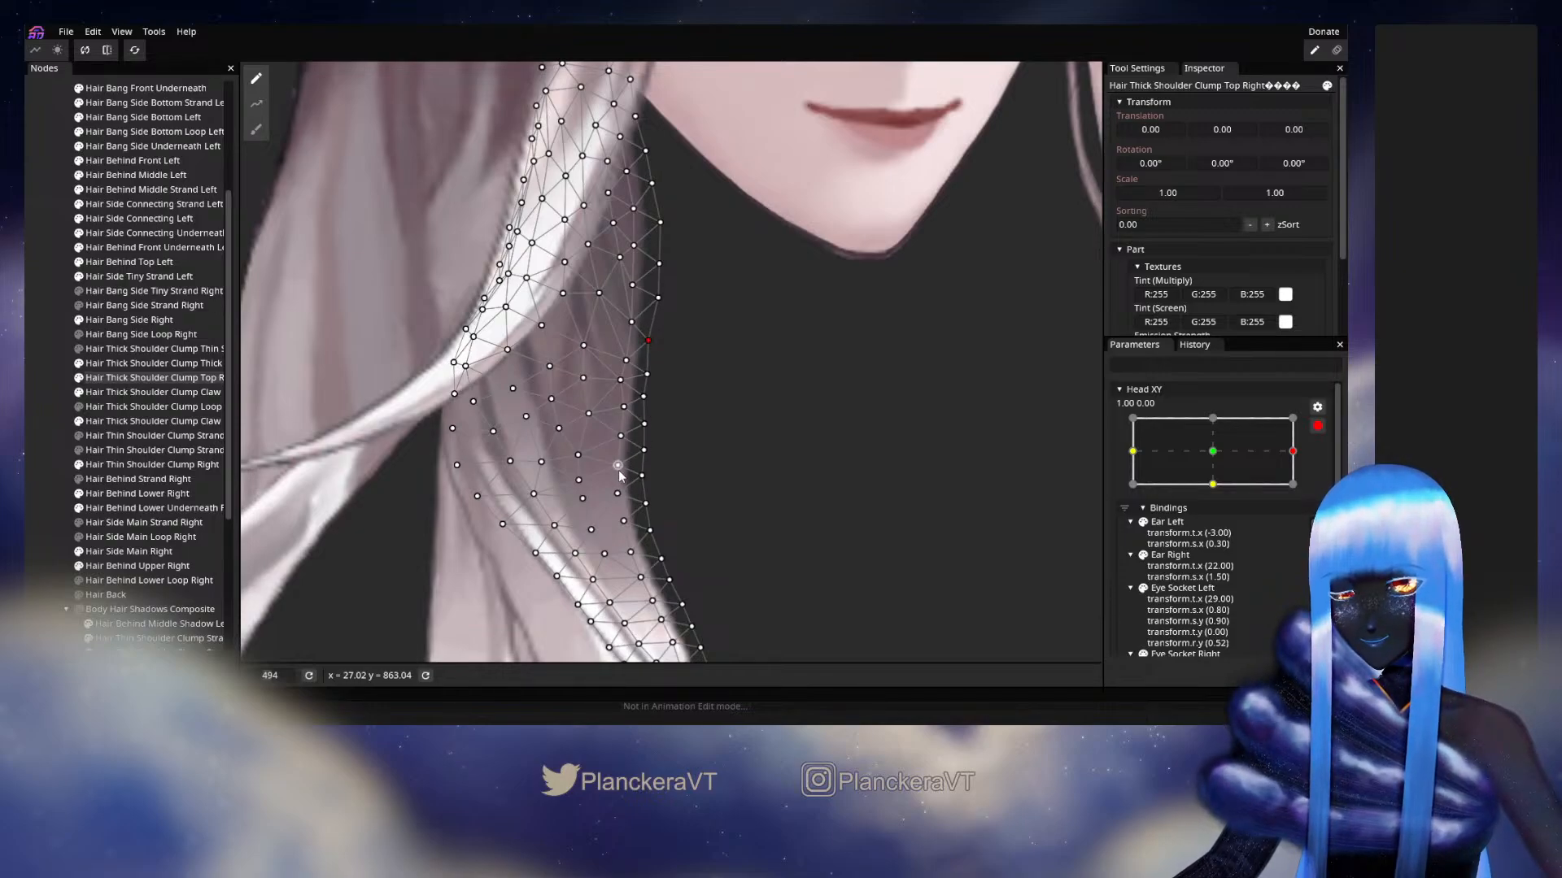
{"action": "left_click", "coordinate": [619, 437]}
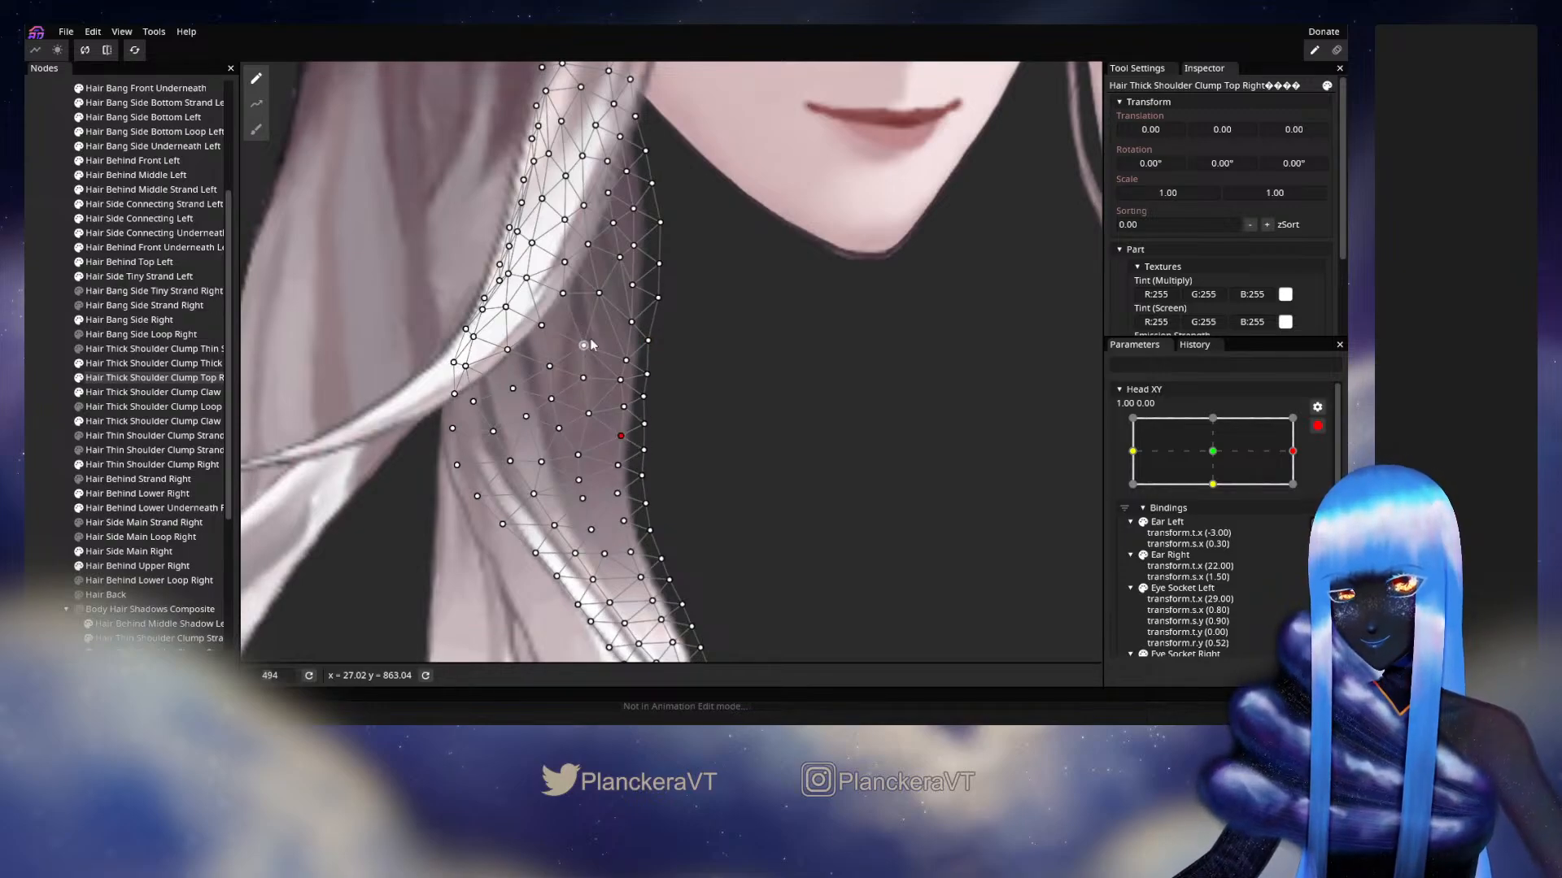
{"action": "left_click", "coordinate": [598, 293]}
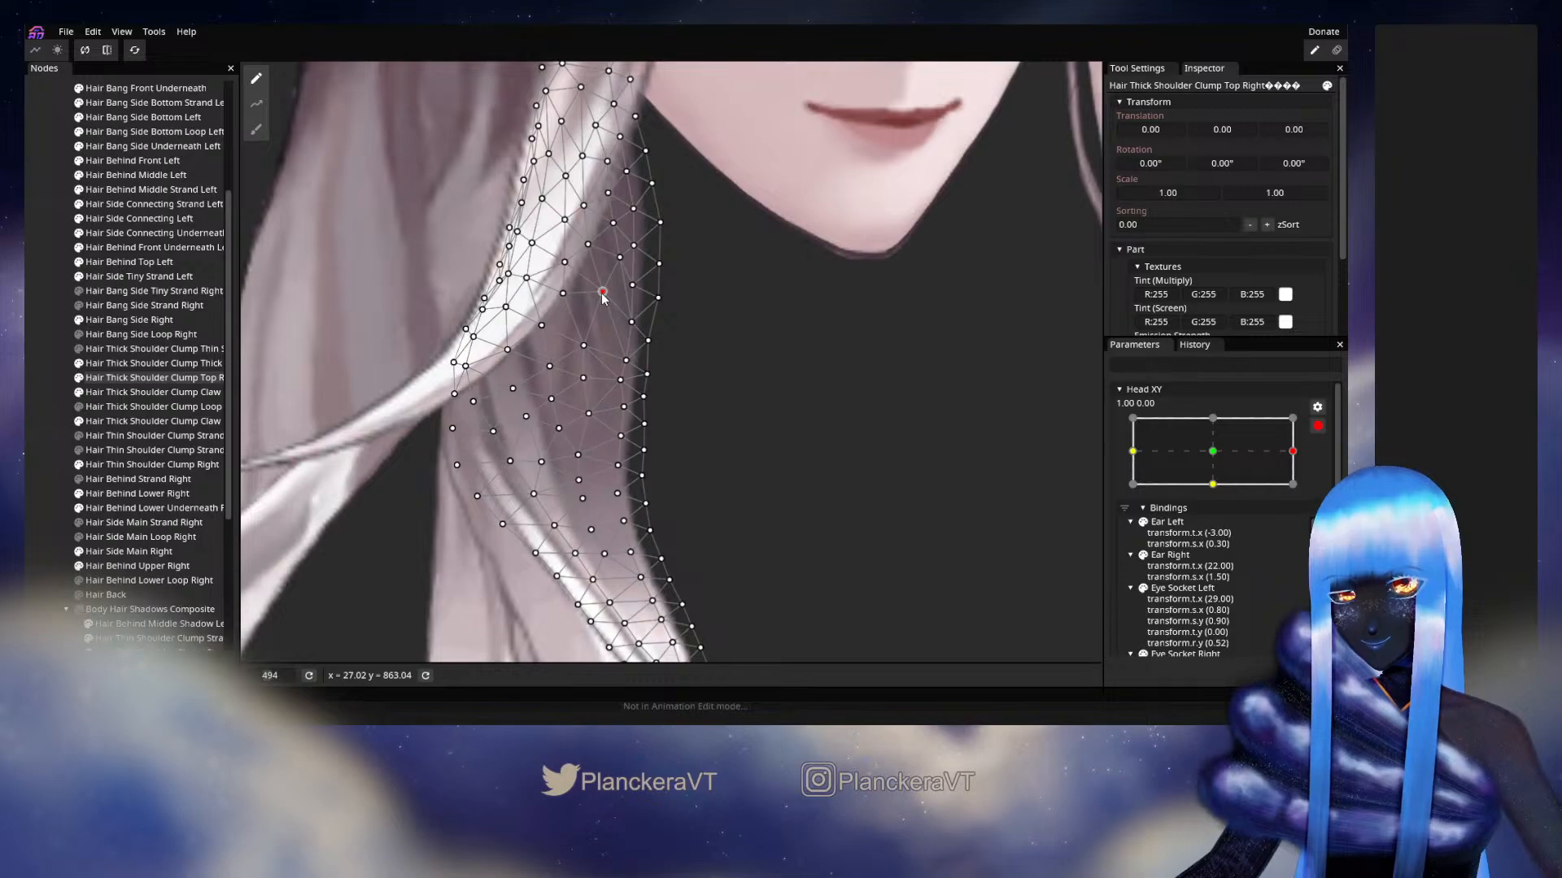
{"action": "left_click_drag", "start_coordinate": [708, 476], "coordinate": [695, 432]}
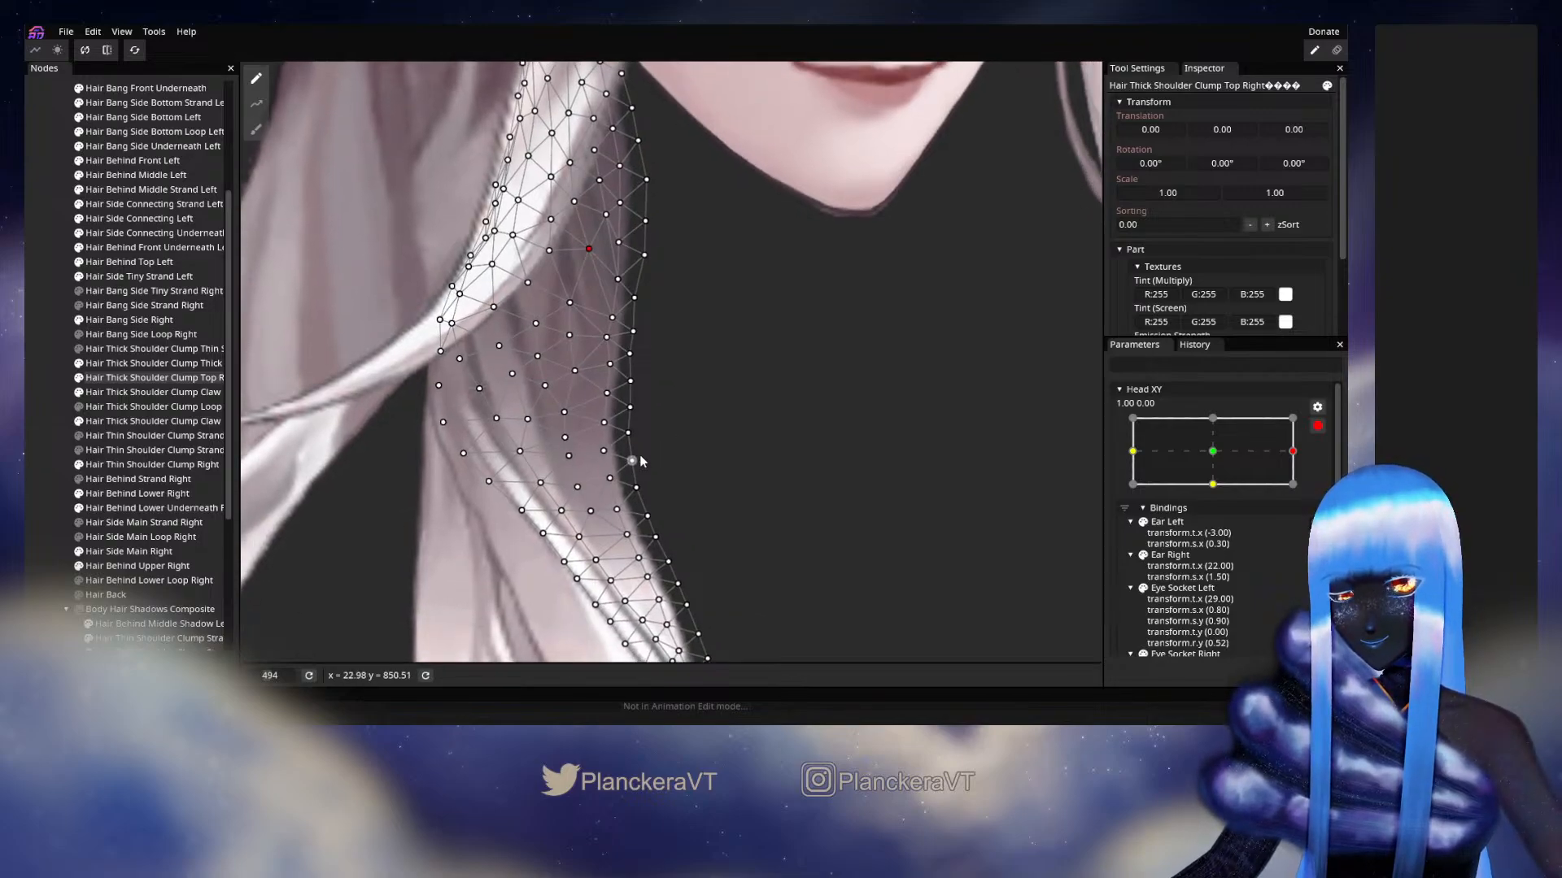
{"action": "left_click", "coordinate": [52, 382]}
Preview the smoothed clump with Head XY disarmed near the far right, and rearm the parameter at 1.00, 0.00.
{"action": "scroll", "coordinate": [862, 502], "scroll_direction": "down", "scroll_amount": 1}
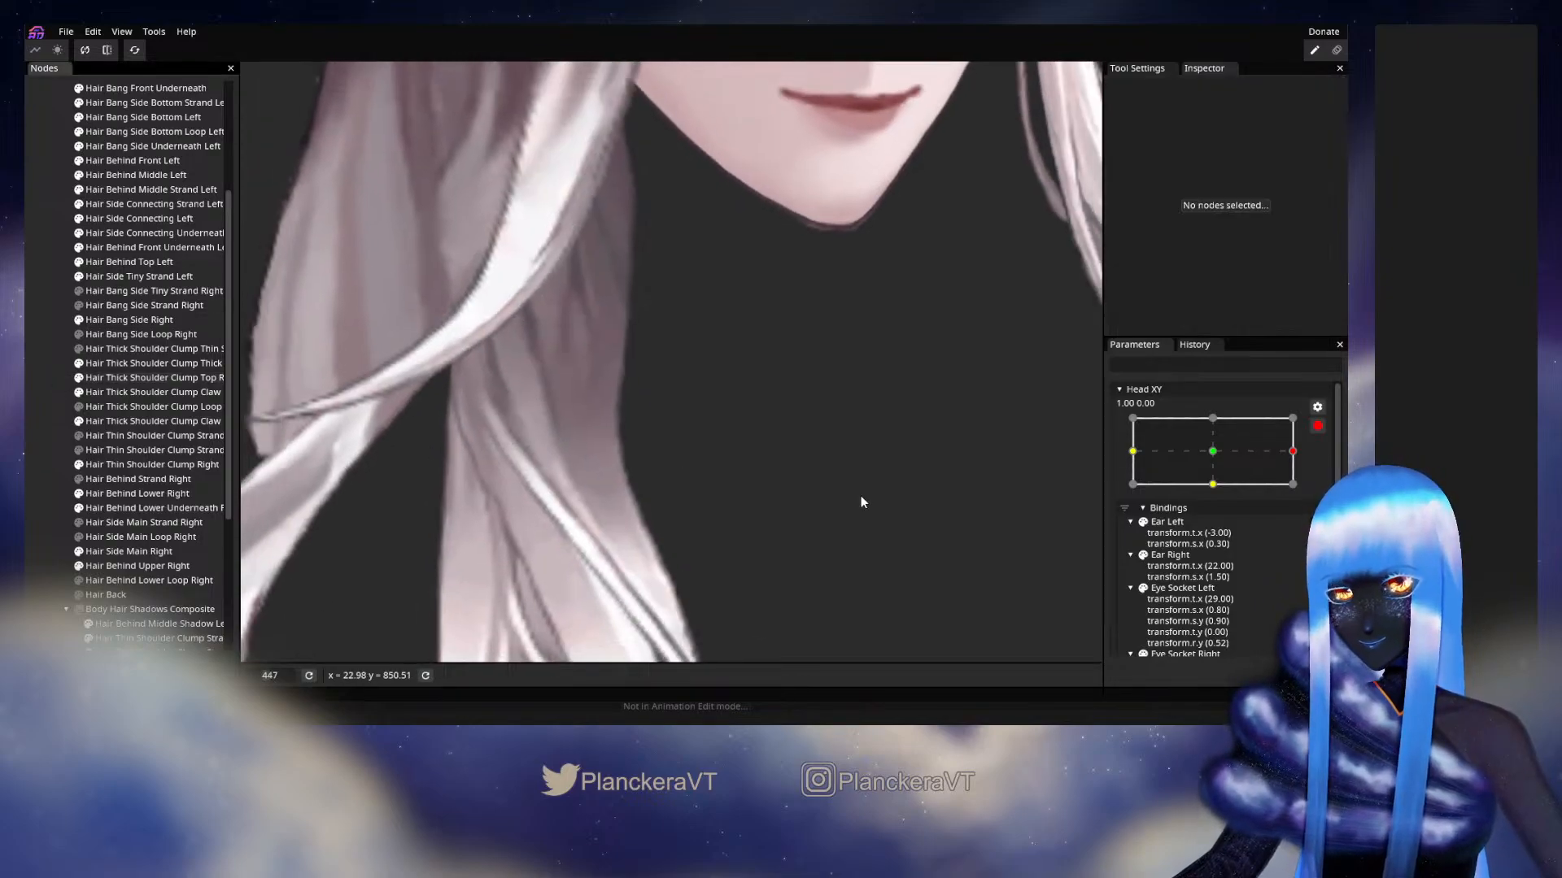
{"action": "scroll", "coordinate": [862, 500], "scroll_direction": "down", "scroll_amount": 2}
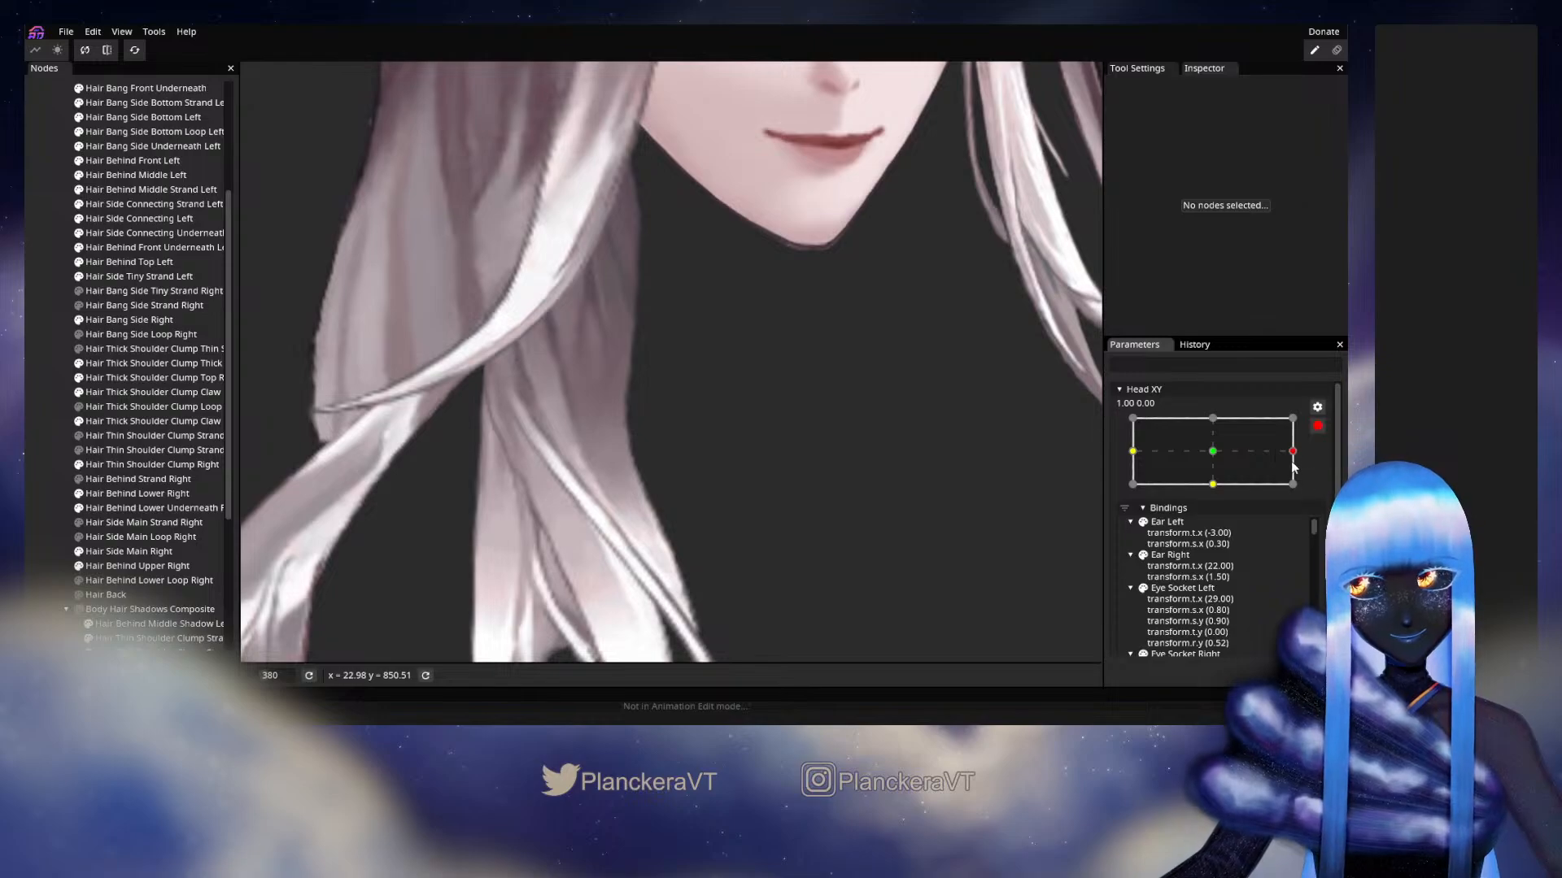
{"action": "left_click", "coordinate": [1317, 426]}
{"action": "mouse_move", "coordinate": [1302, 491]}
{"action": "left_mouse_down"}
{"action": "mouse_move", "coordinate": [1212, 514]}
{"action": "mouse_move", "coordinate": [1223, 493]}
{"action": "mouse_move", "coordinate": [1305, 492]}
{"action": "left_mouse_up"}
{"action": "left_click", "coordinate": [1327, 466]}
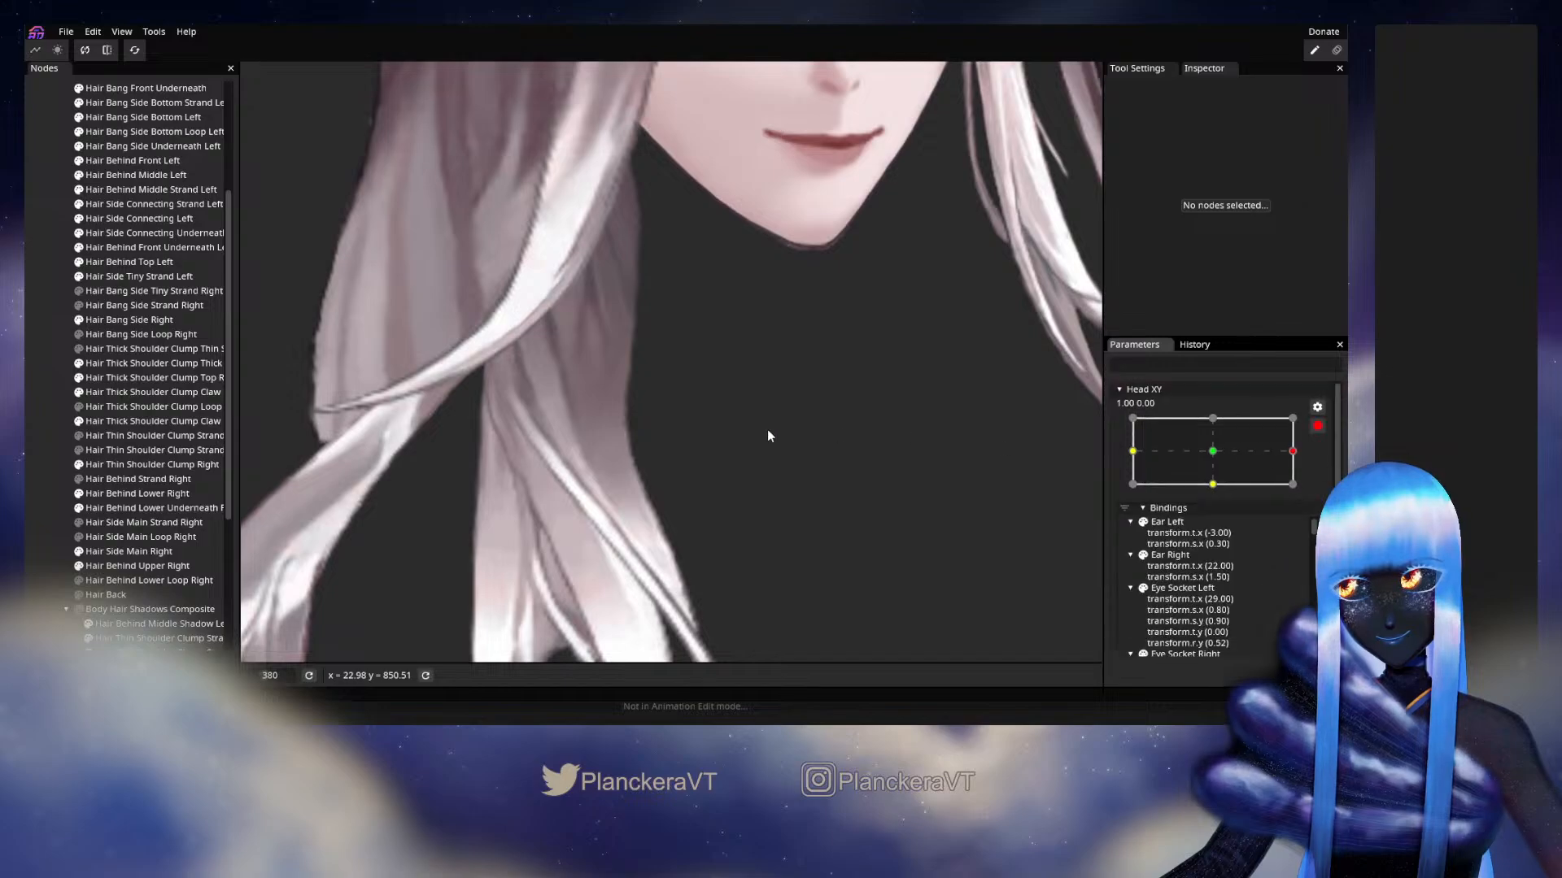
Adjust vertices in the upper part of the Hair Thick Shoulder Clump Top Right mesh, just beside and below the jaw.
{"action": "scroll", "coordinate": [661, 437], "scroll_direction": "up", "scroll_amount": 3}
{"action": "scroll", "coordinate": [647, 527], "scroll_direction": "up", "scroll_amount": 1}
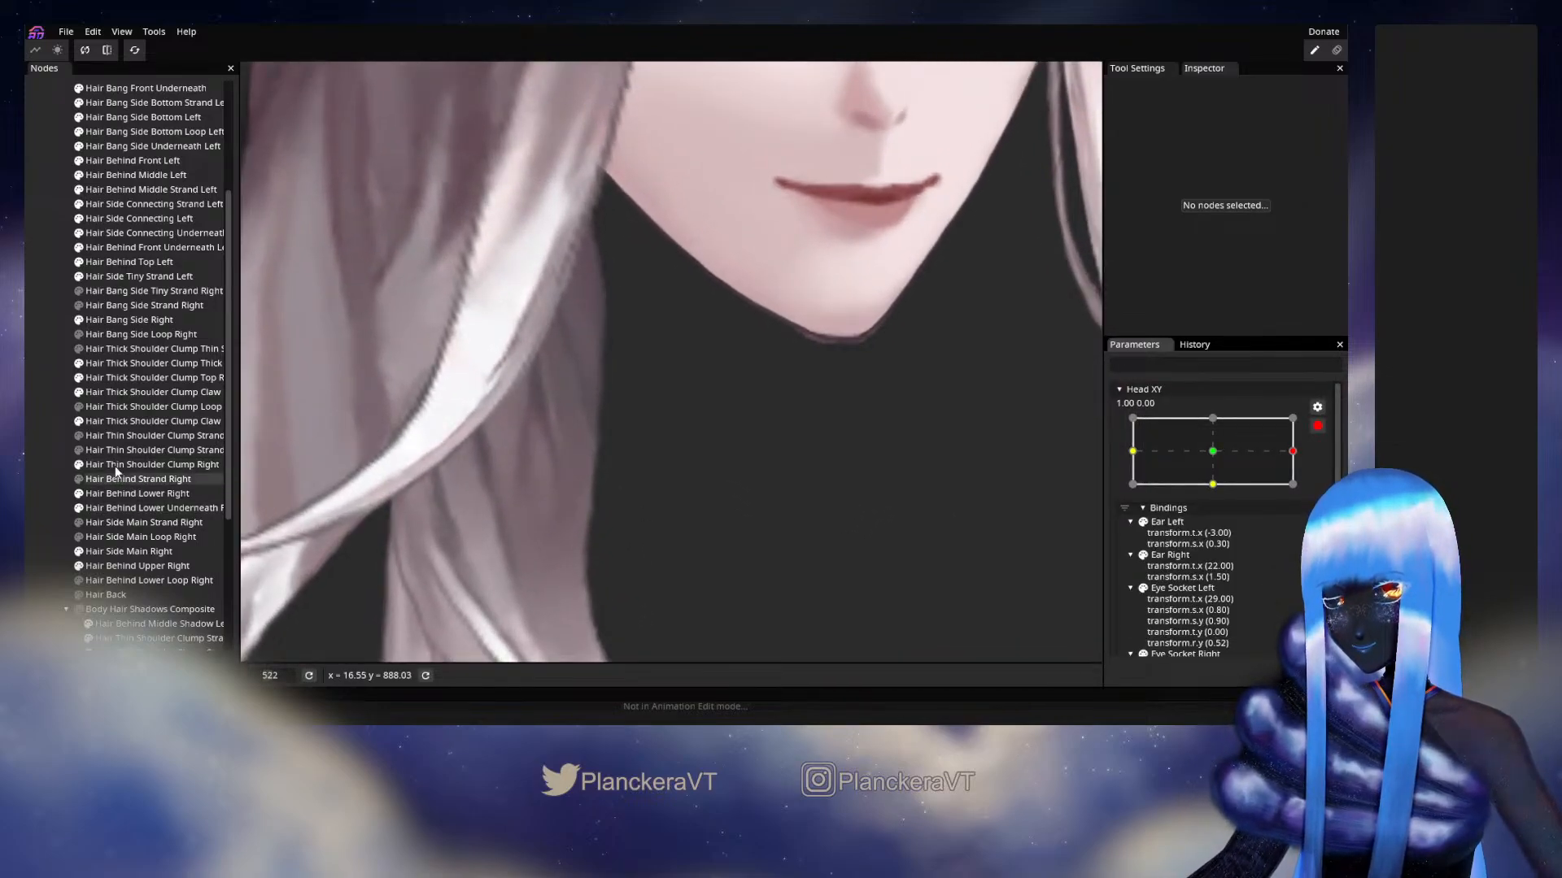
{"action": "left_click", "coordinate": [122, 377]}
{"action": "scroll", "coordinate": [656, 361], "scroll_direction": "up", "scroll_amount": 1}
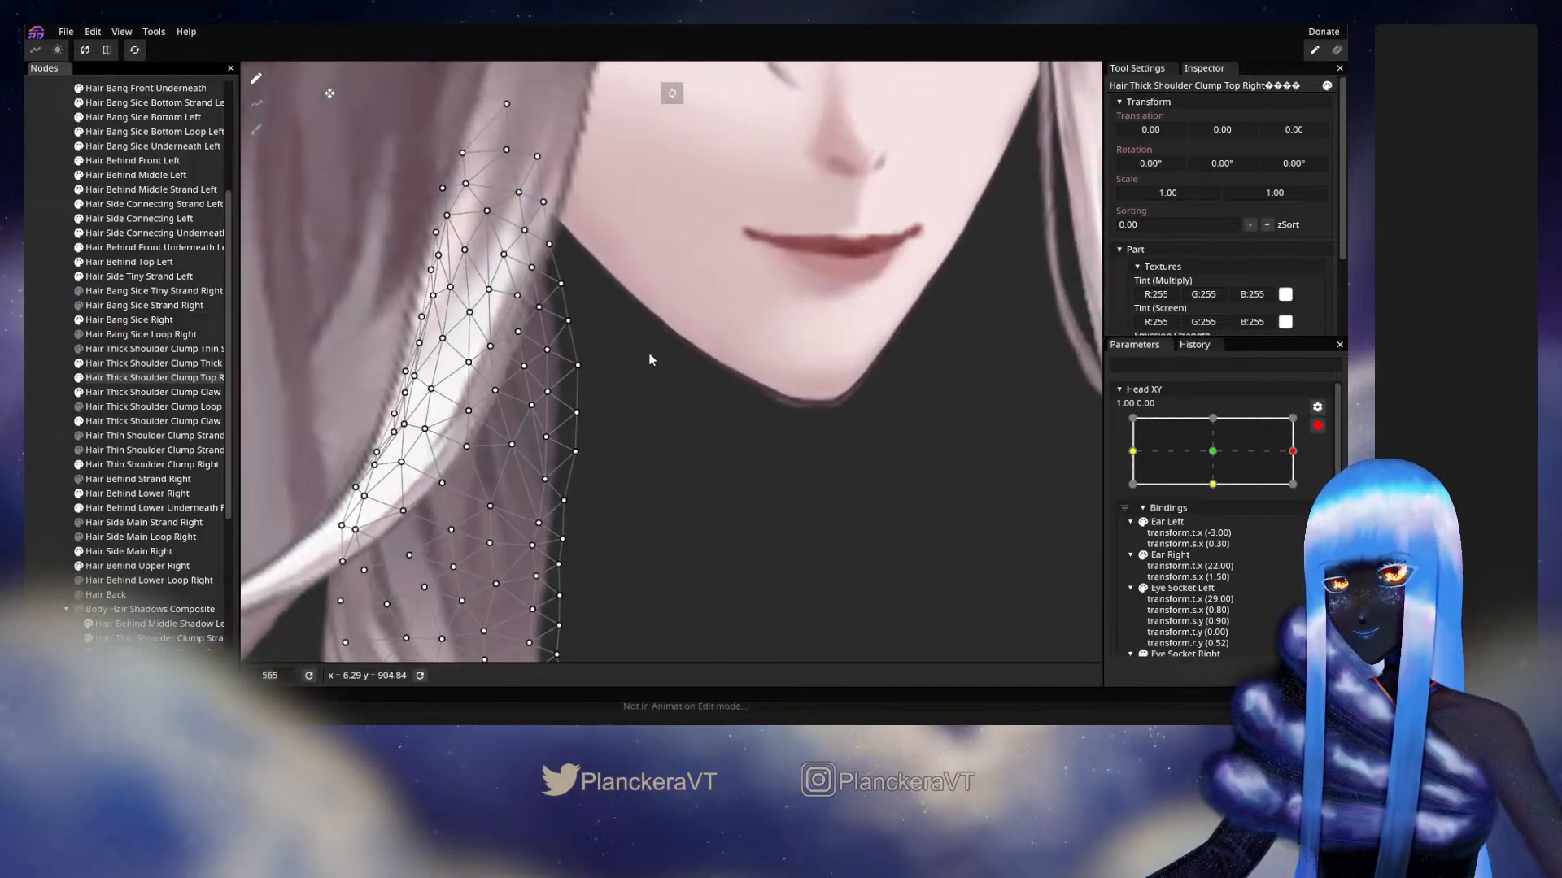
{"action": "scroll", "coordinate": [656, 361], "scroll_direction": "up", "scroll_amount": 1}
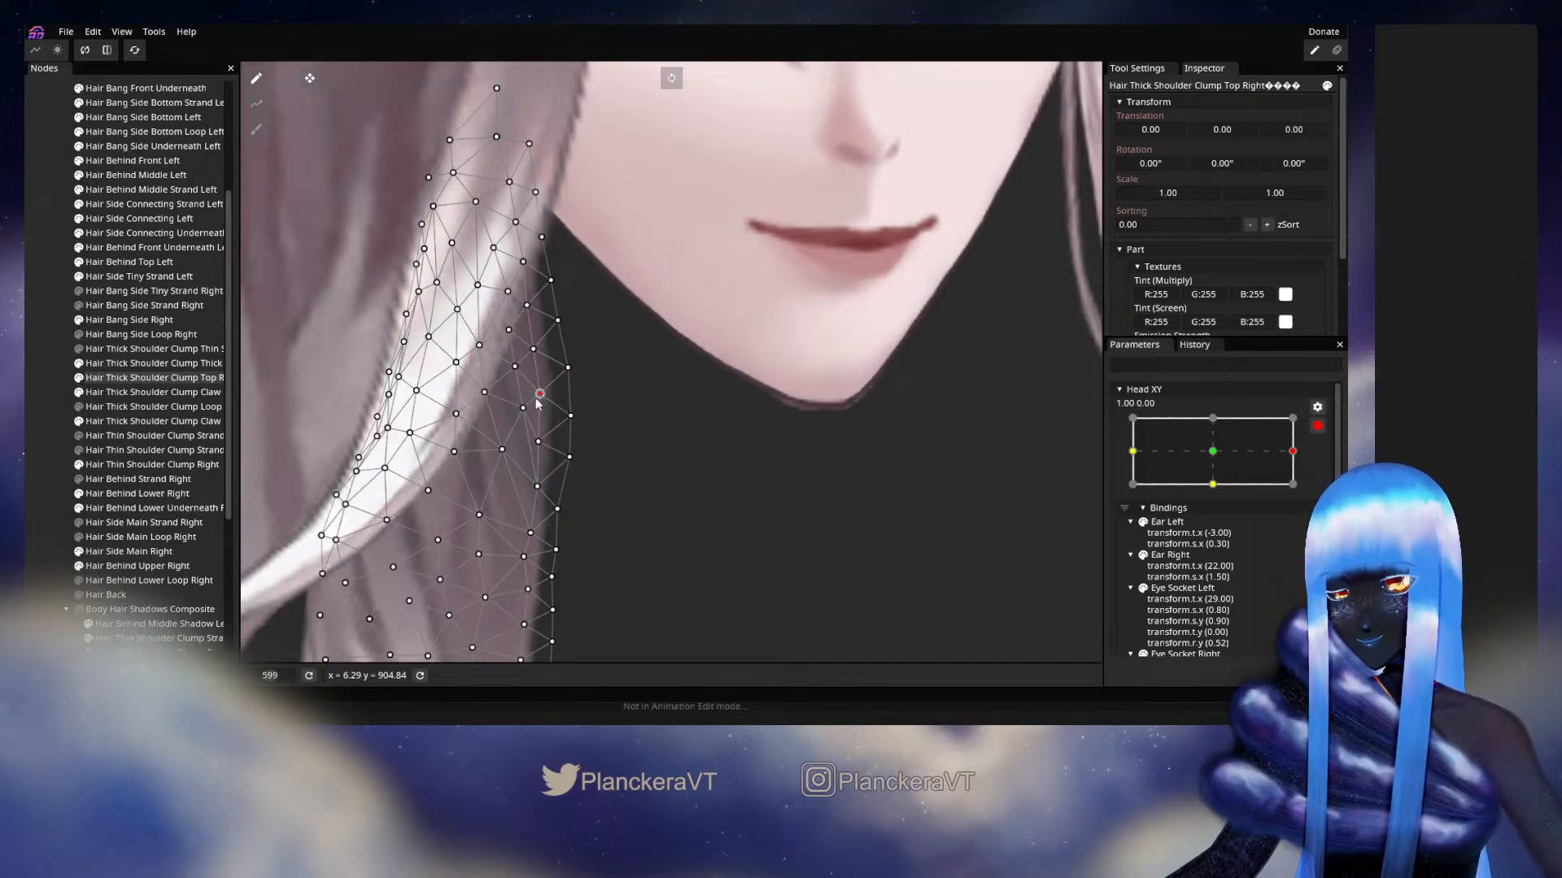
{"action": "left_click_drag", "start_coordinate": [585, 453], "coordinate": [581, 353]}
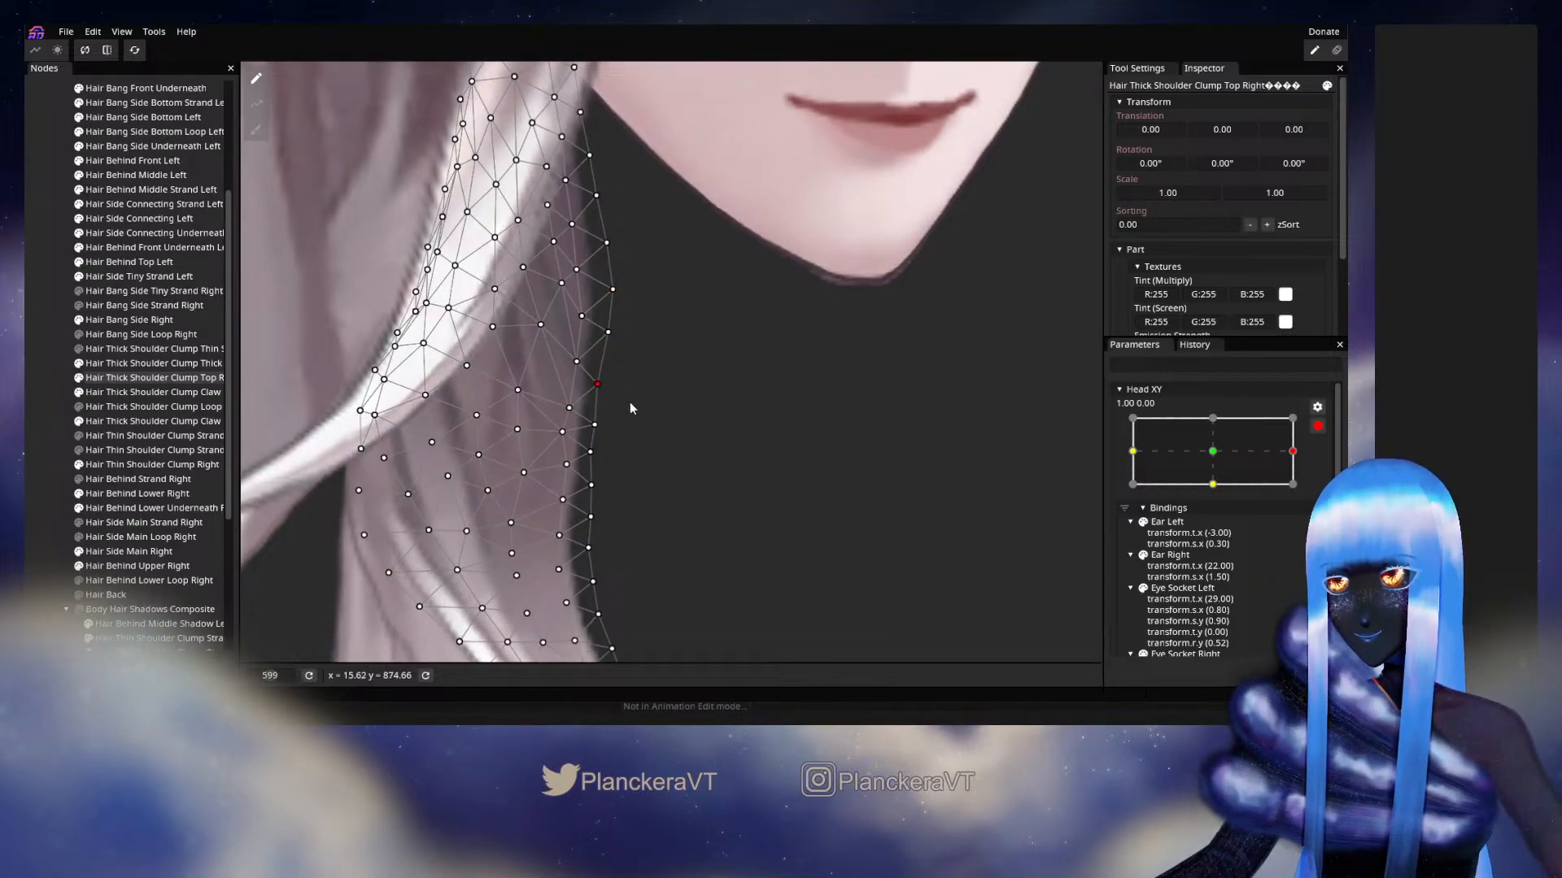
Refine the inner-edge and interior vertices along the clump's lower half, check the whole mesh, and deselect it.
{"action": "left_click_drag", "start_coordinate": [664, 423], "coordinate": [724, 317]}
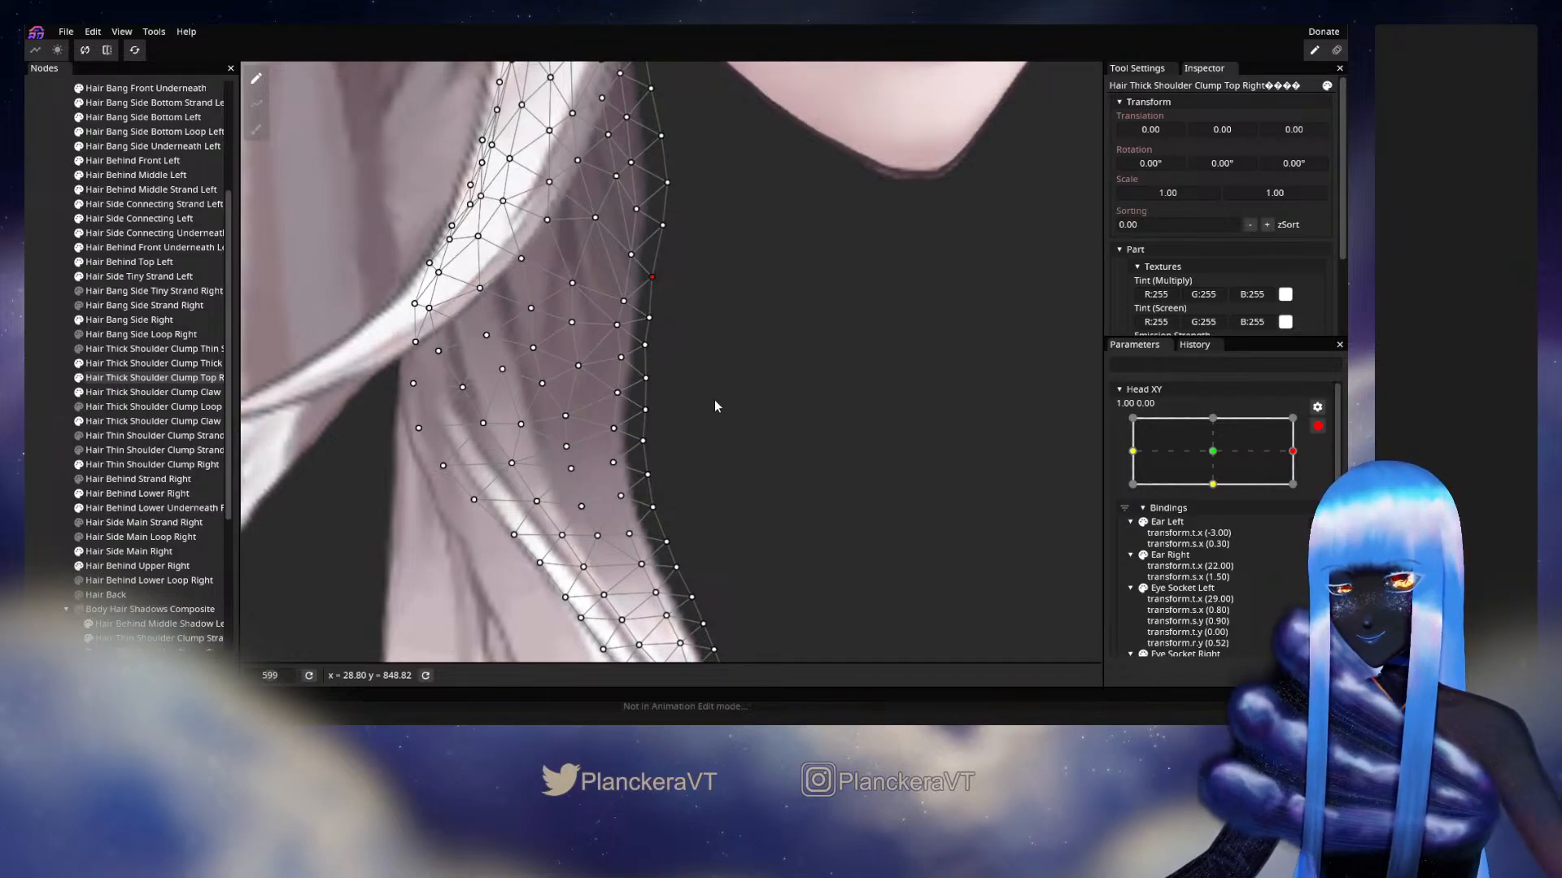
{"action": "scroll", "coordinate": [714, 401], "scroll_direction": "down", "scroll_amount": 1}
{"action": "left_click_drag", "start_coordinate": [702, 447], "coordinate": [691, 413]}
{"action": "scroll", "coordinate": [691, 416], "scroll_direction": "up", "scroll_amount": 1}
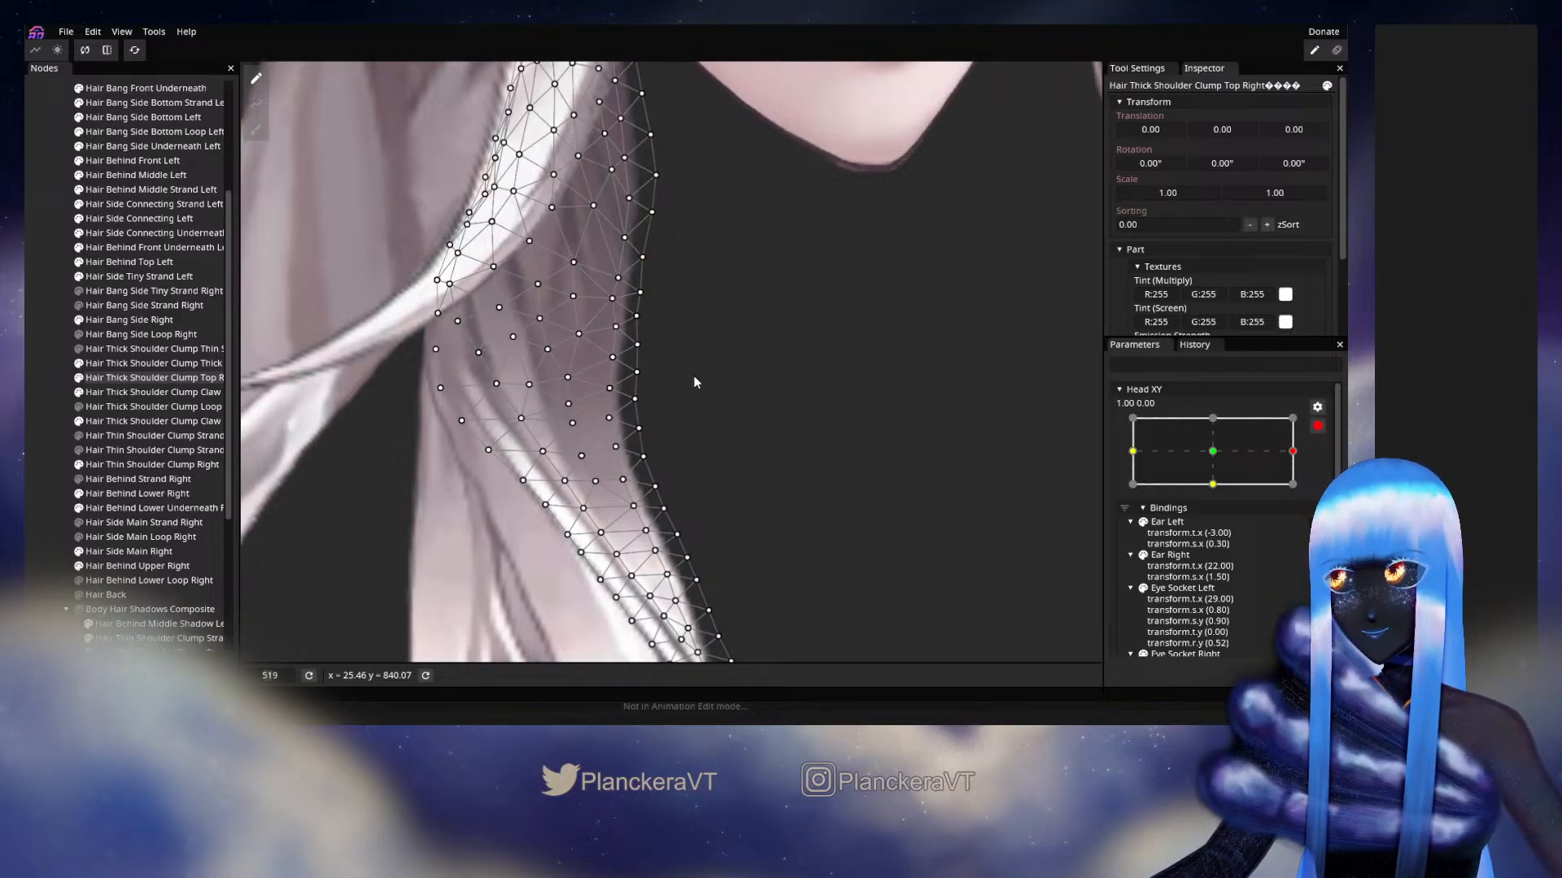
{"action": "left_click_drag", "start_coordinate": [694, 383], "coordinate": [688, 455]}
{"action": "scroll", "coordinate": [626, 449], "scroll_direction": "up", "scroll_amount": 1}
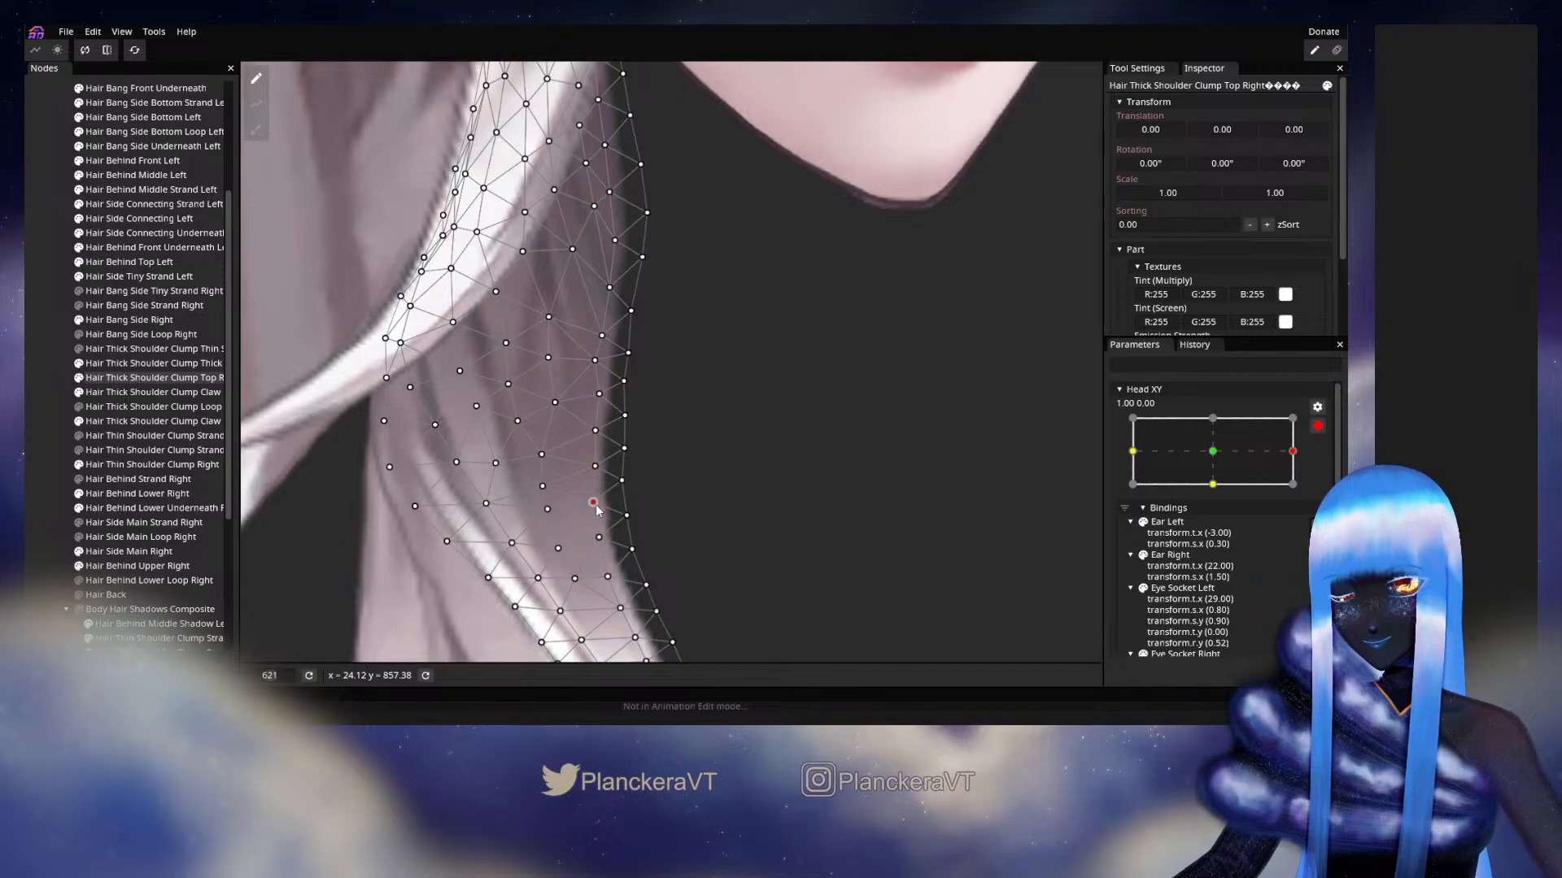
{"action": "left_click_drag", "start_coordinate": [693, 447], "coordinate": [684, 627]}
{"action": "left_click_drag", "start_coordinate": [672, 374], "coordinate": [660, 462]}
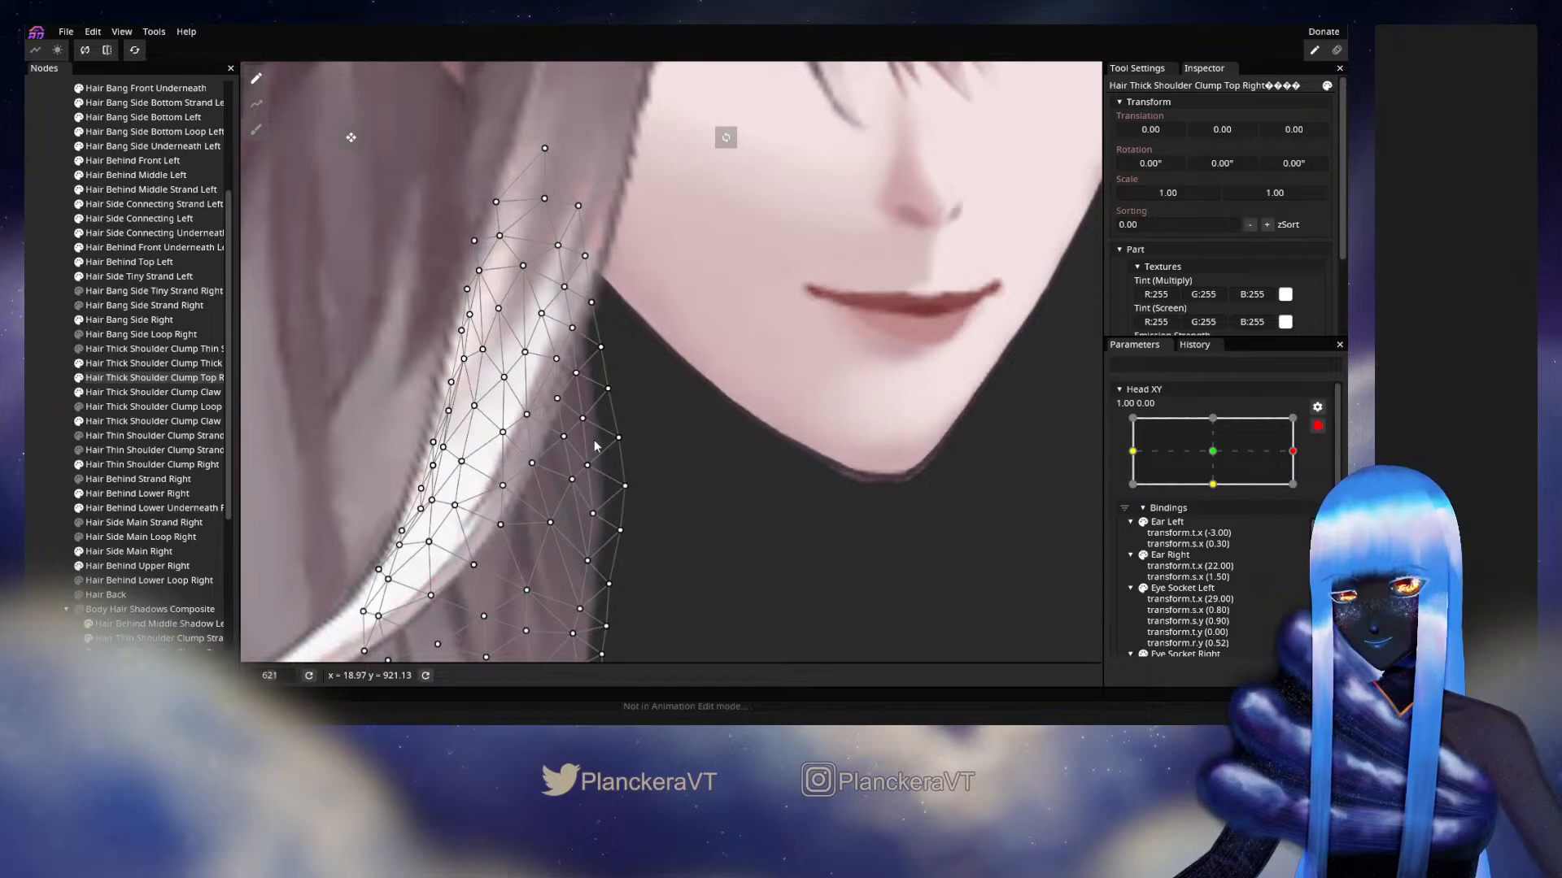
{"action": "scroll", "coordinate": [821, 452], "scroll_direction": "down", "scroll_amount": 10}
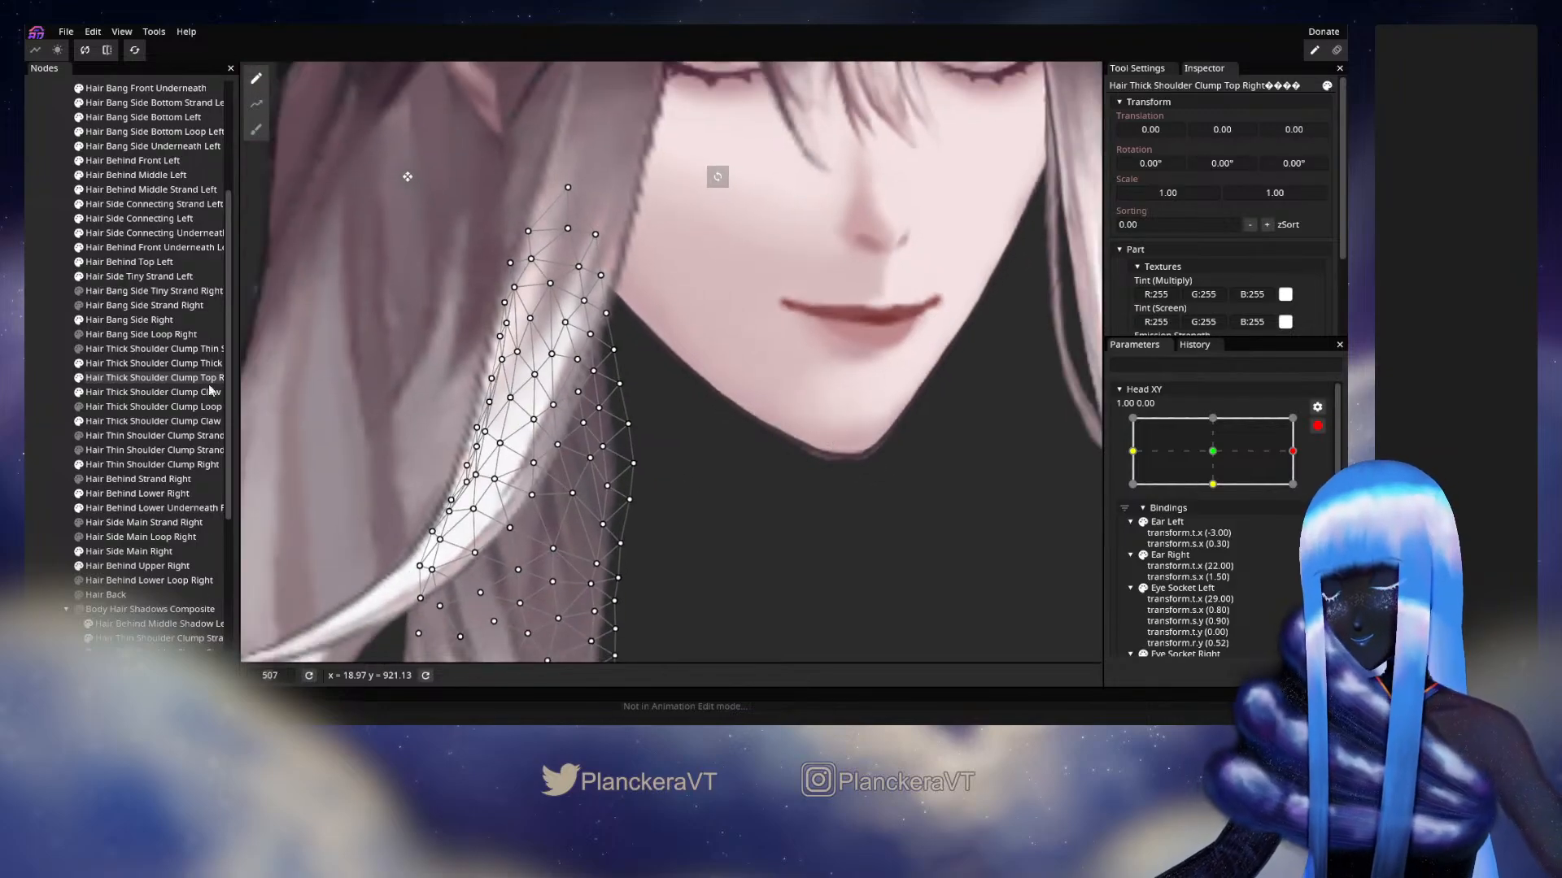
{"action": "left_click", "coordinate": [45, 414]}
{"action": "scroll", "coordinate": [810, 483], "scroll_direction": "down", "scroll_amount": 12}
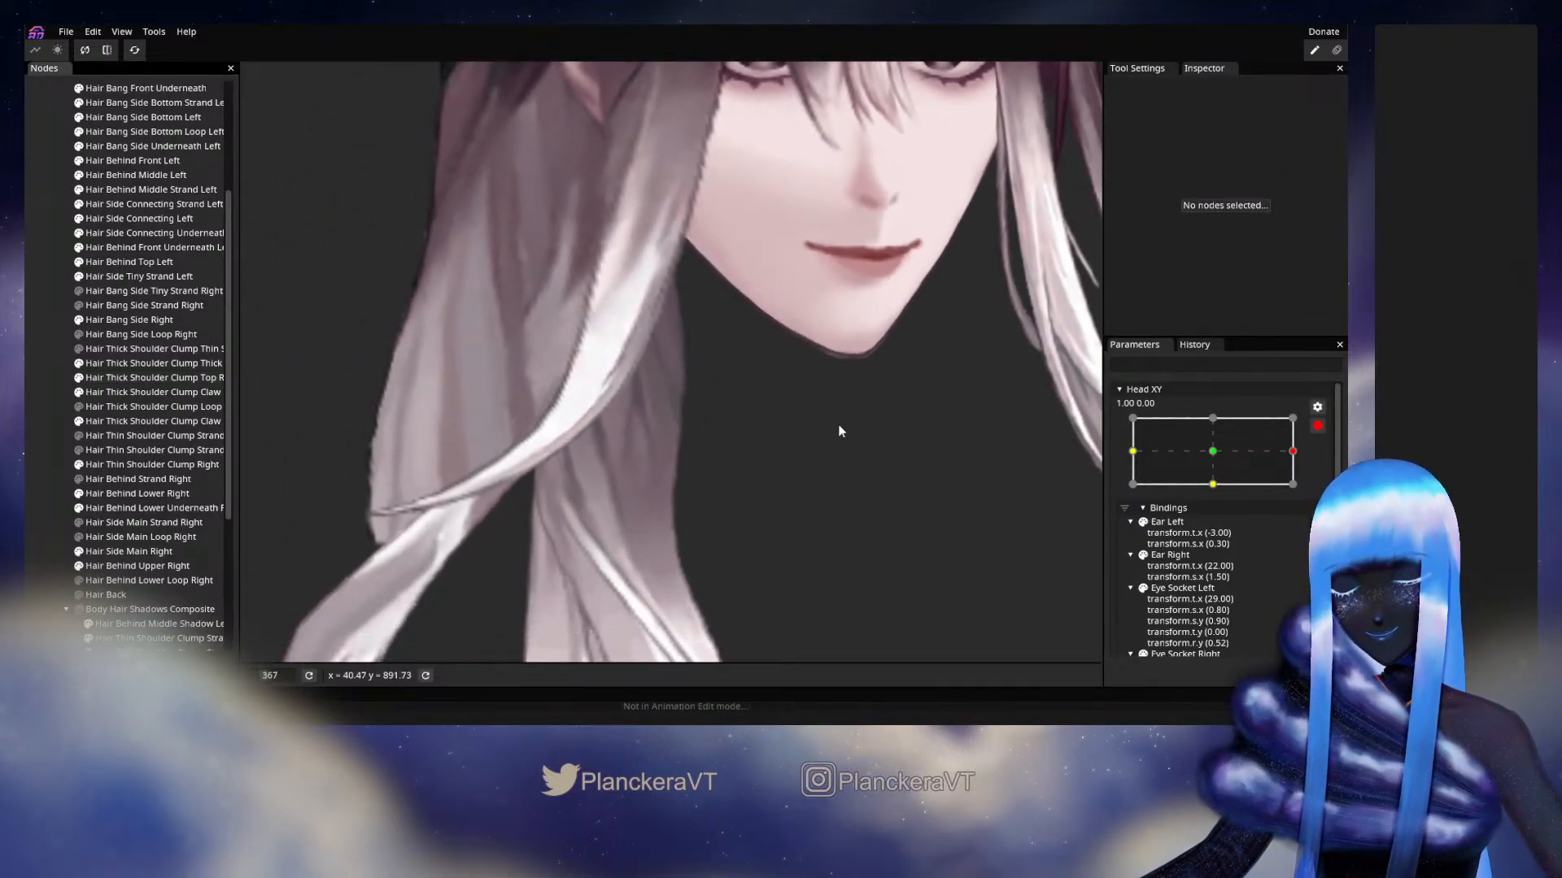
Disarm Head XY to preview the shoulder clump around the far-right head pose, and rearm it at 1.00, 0.00.
{"action": "left_click", "coordinate": [1318, 426]}
{"action": "mouse_move", "coordinate": [1303, 492]}
{"action": "left_mouse_down"}
{"action": "mouse_move", "coordinate": [1216, 494]}
{"action": "mouse_move", "coordinate": [1318, 501]}
{"action": "left_mouse_up"}
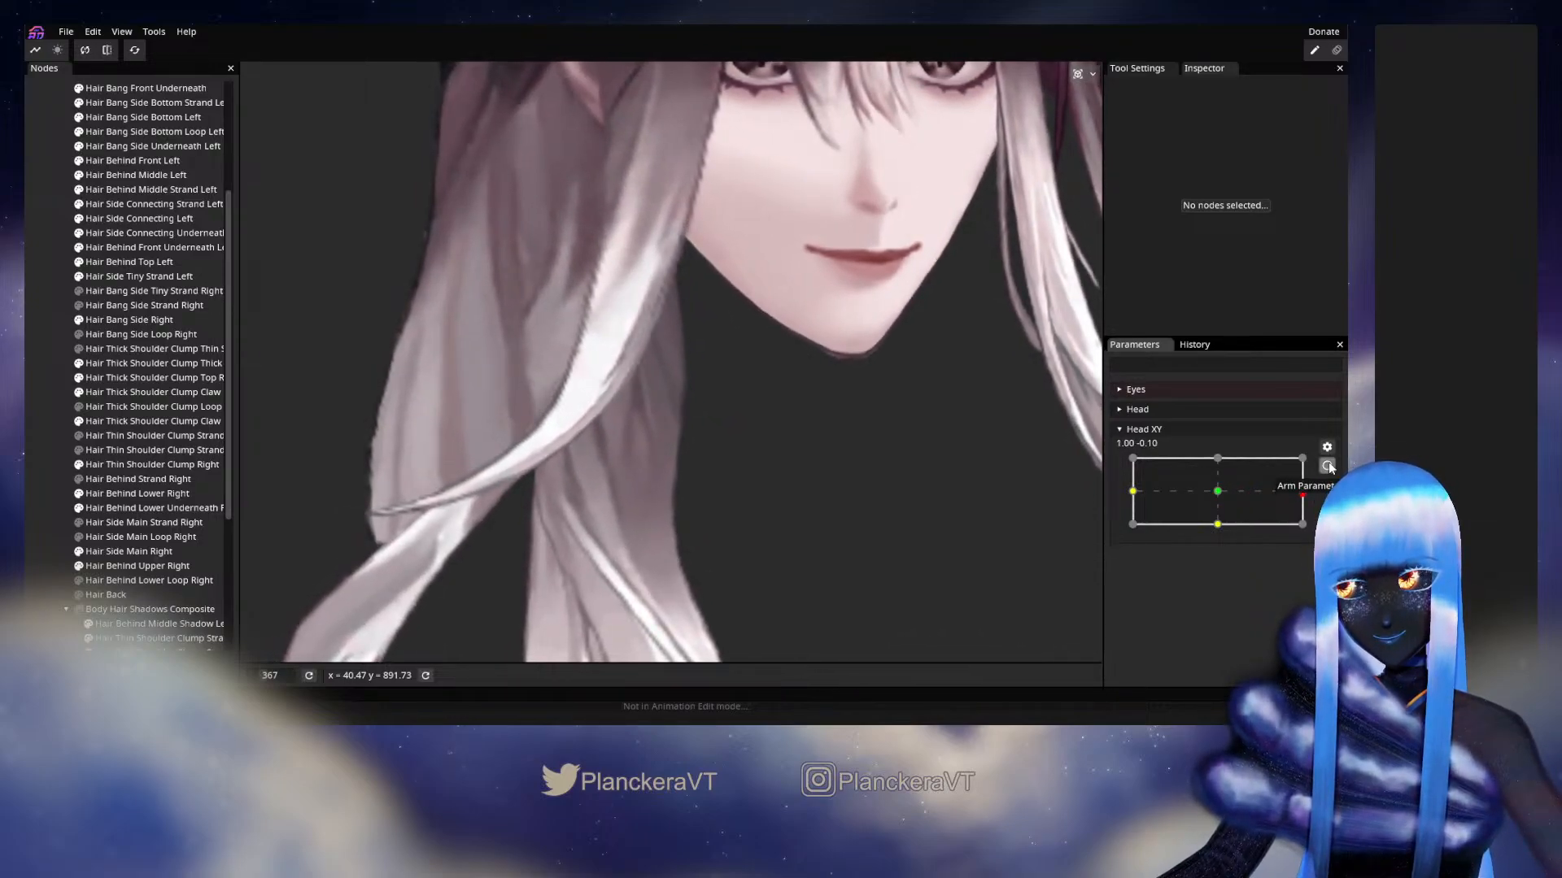
{"action": "left_click", "coordinate": [1326, 465]}
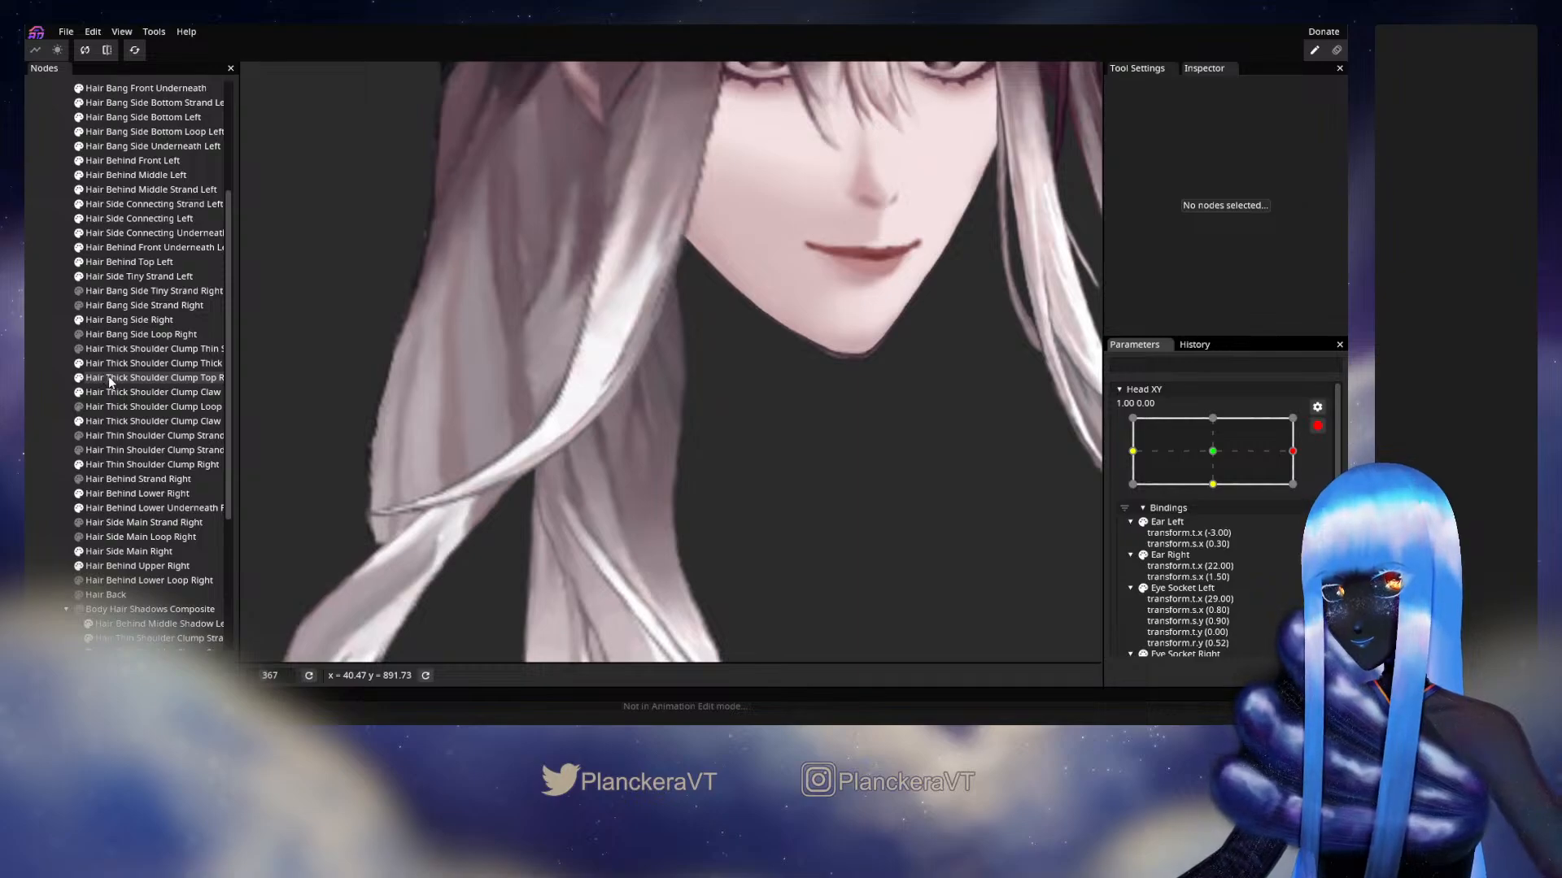
Push the inner edge of the Hair Thick Shoulder Clump Top Right mesh outward below the jaw using the Circle Brush at size 68.
{"action": "left_click", "coordinate": [141, 378]}
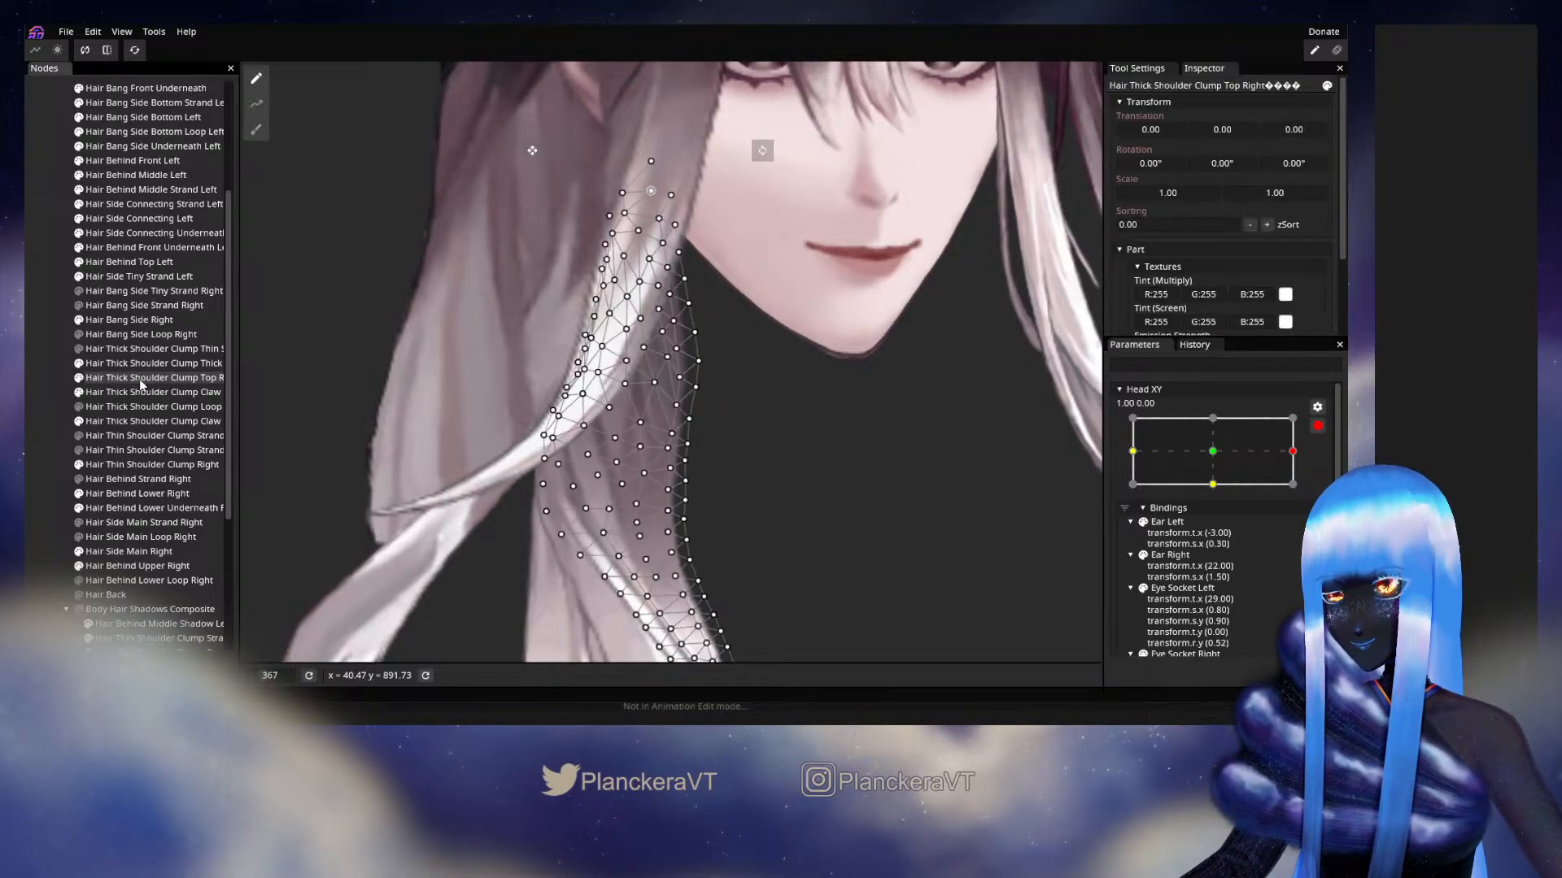
{"action": "left_click", "coordinate": [257, 130]}
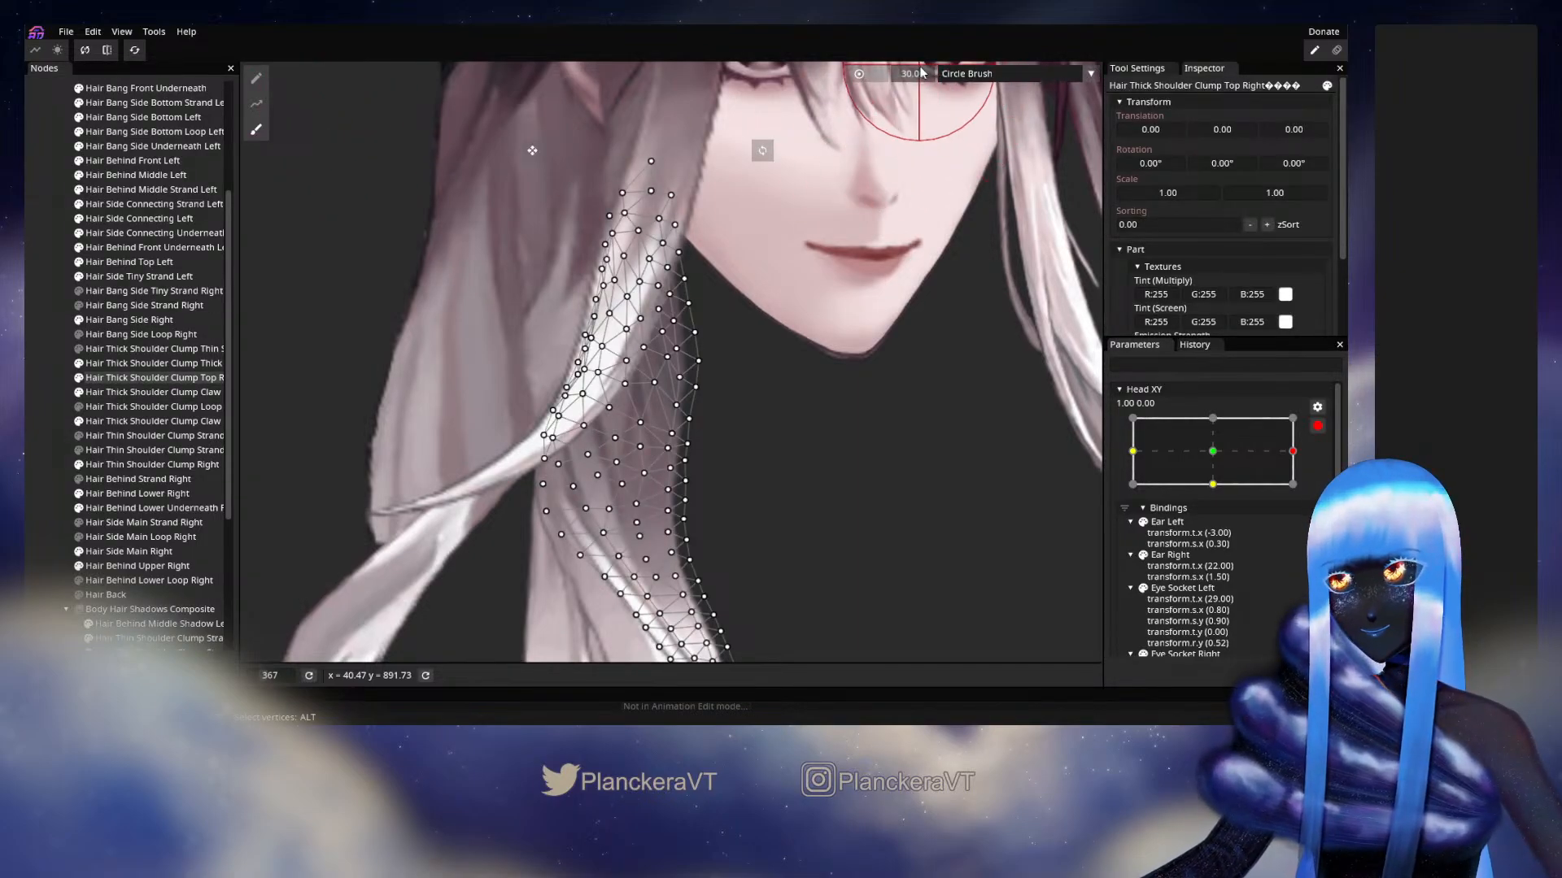
{"action": "mouse_move", "coordinate": [753, 369]}
{"action": "left_mouse_down"}
{"action": "mouse_move", "coordinate": [784, 261]}
{"action": "mouse_move", "coordinate": [806, 249]}
{"action": "mouse_move", "coordinate": [776, 231]}
{"action": "left_mouse_up"}
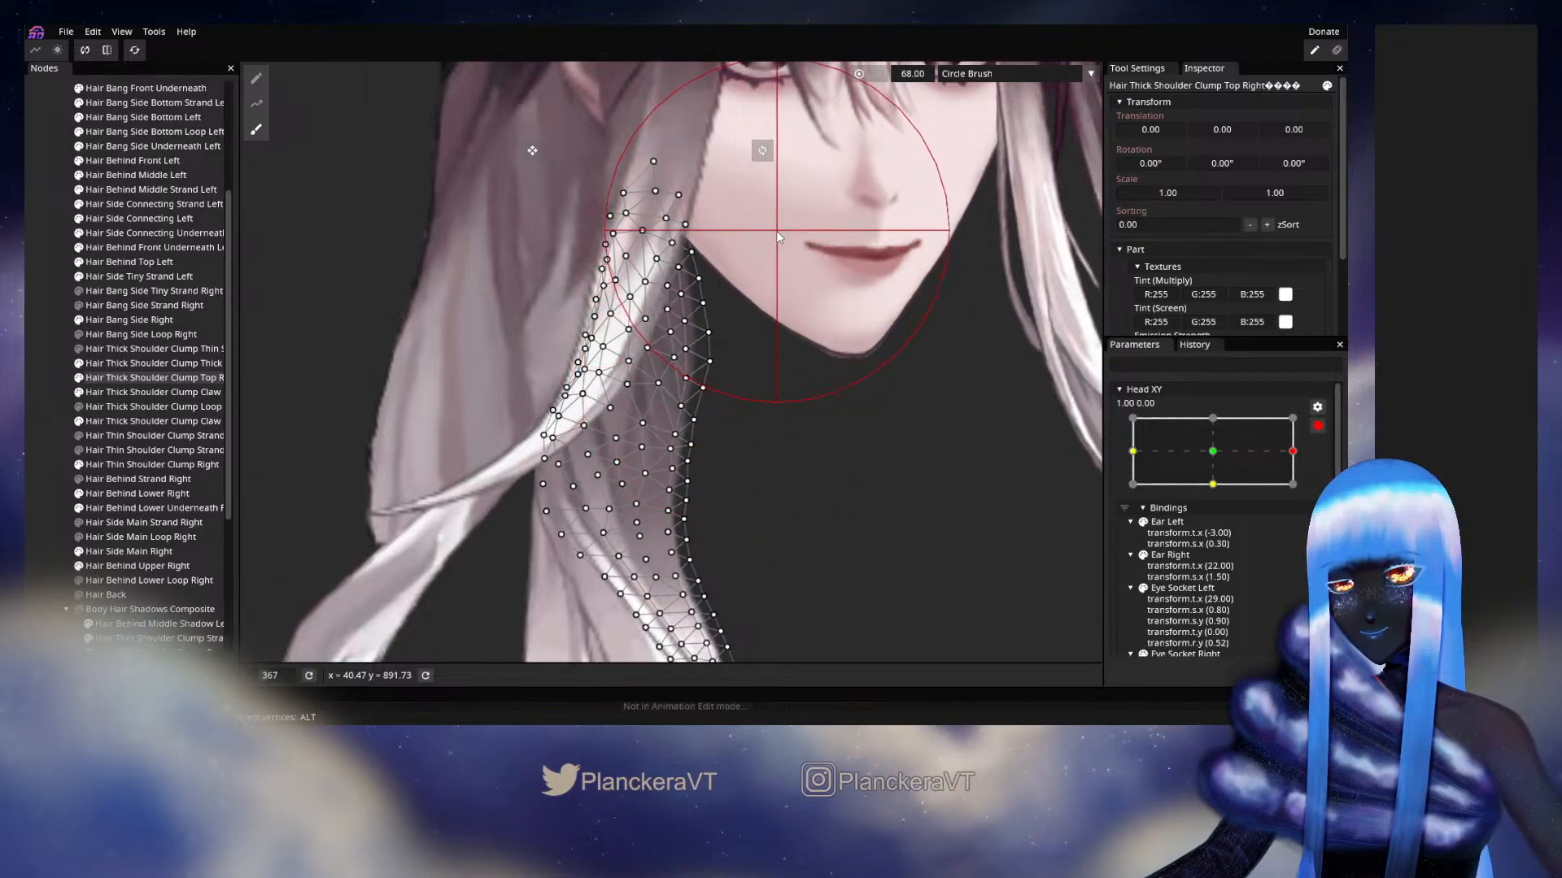
{"action": "left_click_drag", "start_coordinate": [815, 433], "coordinate": [804, 341]}
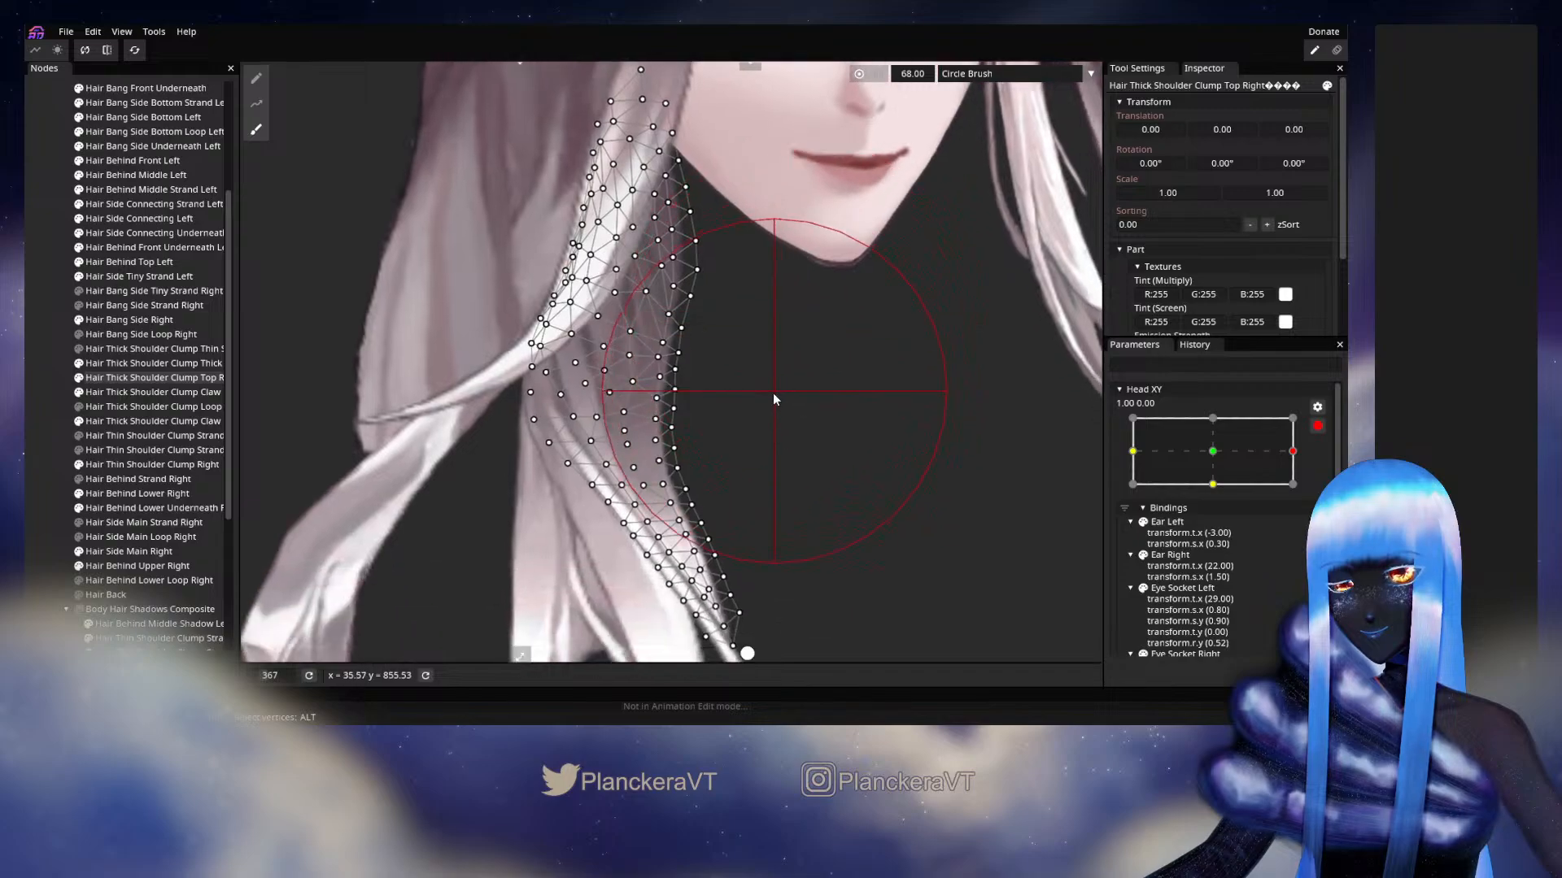
{"action": "left_click_drag", "start_coordinate": [732, 412], "coordinate": [750, 412]}
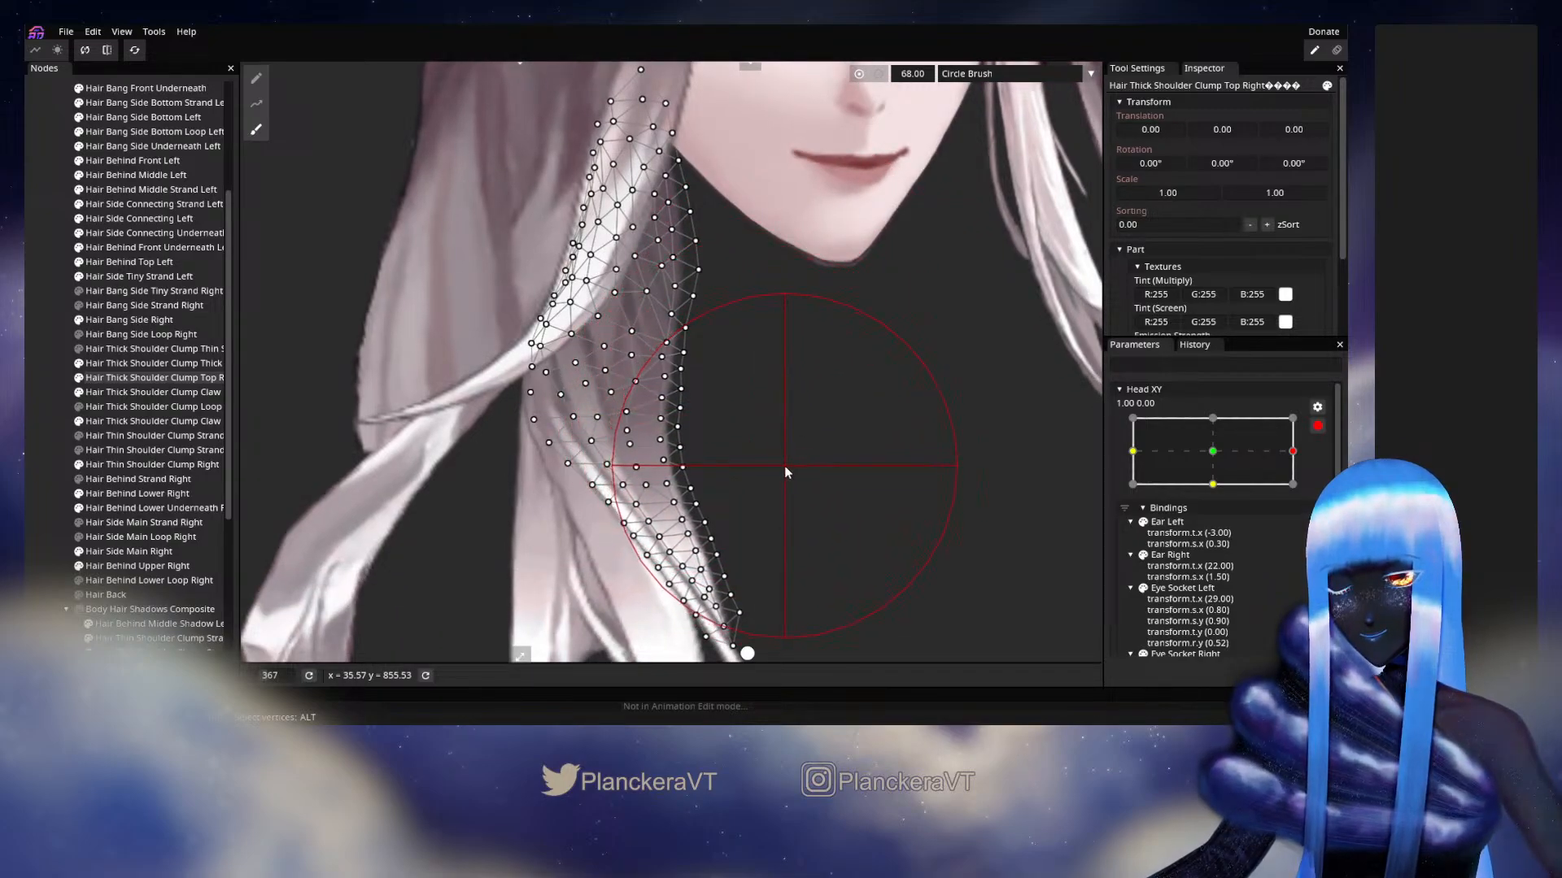
{"action": "left_click", "coordinate": [32, 387]}
Preview the brushed shoulder clump with Head XY disarmed near the far right, and rearm the parameter at 1.00, 0.00.
{"action": "left_click", "coordinate": [1318, 426]}
{"action": "mouse_move", "coordinate": [1301, 491]}
{"action": "left_mouse_down"}
{"action": "mouse_move", "coordinate": [1218, 494]}
{"action": "mouse_move", "coordinate": [1293, 495]}
{"action": "left_mouse_up"}
{"action": "left_click", "coordinate": [1326, 466]}
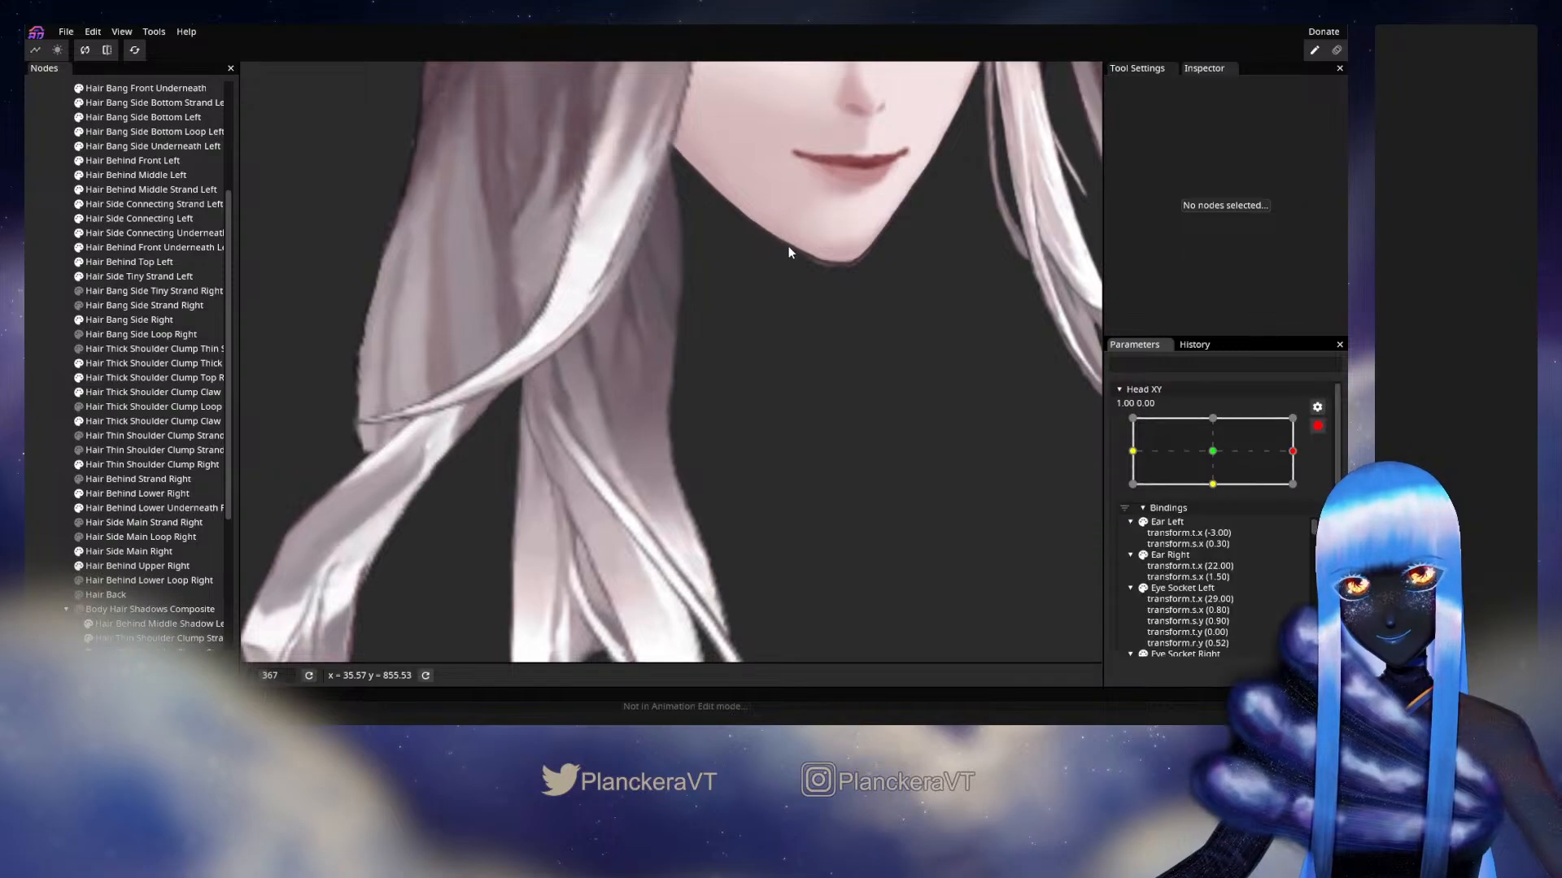
Adjust individual upper vertices of the Hair Thick Shoulder Clump Top Right mesh beside the jaw, and deselect the mesh.
{"action": "left_click", "coordinate": [134, 377]}
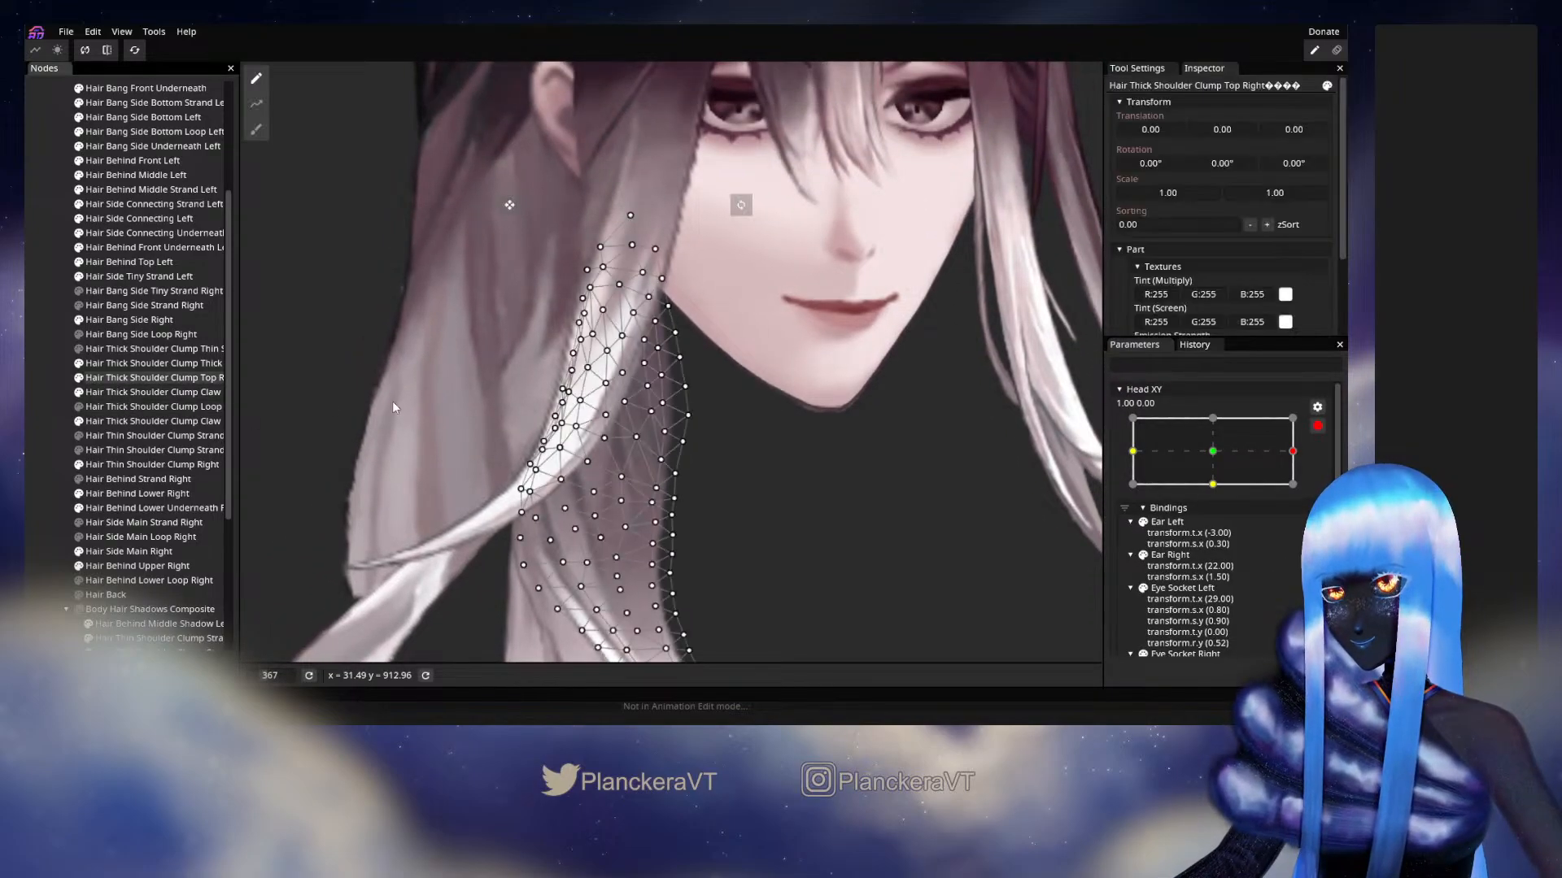
{"action": "scroll", "coordinate": [660, 366], "scroll_direction": "up", "scroll_amount": 2}
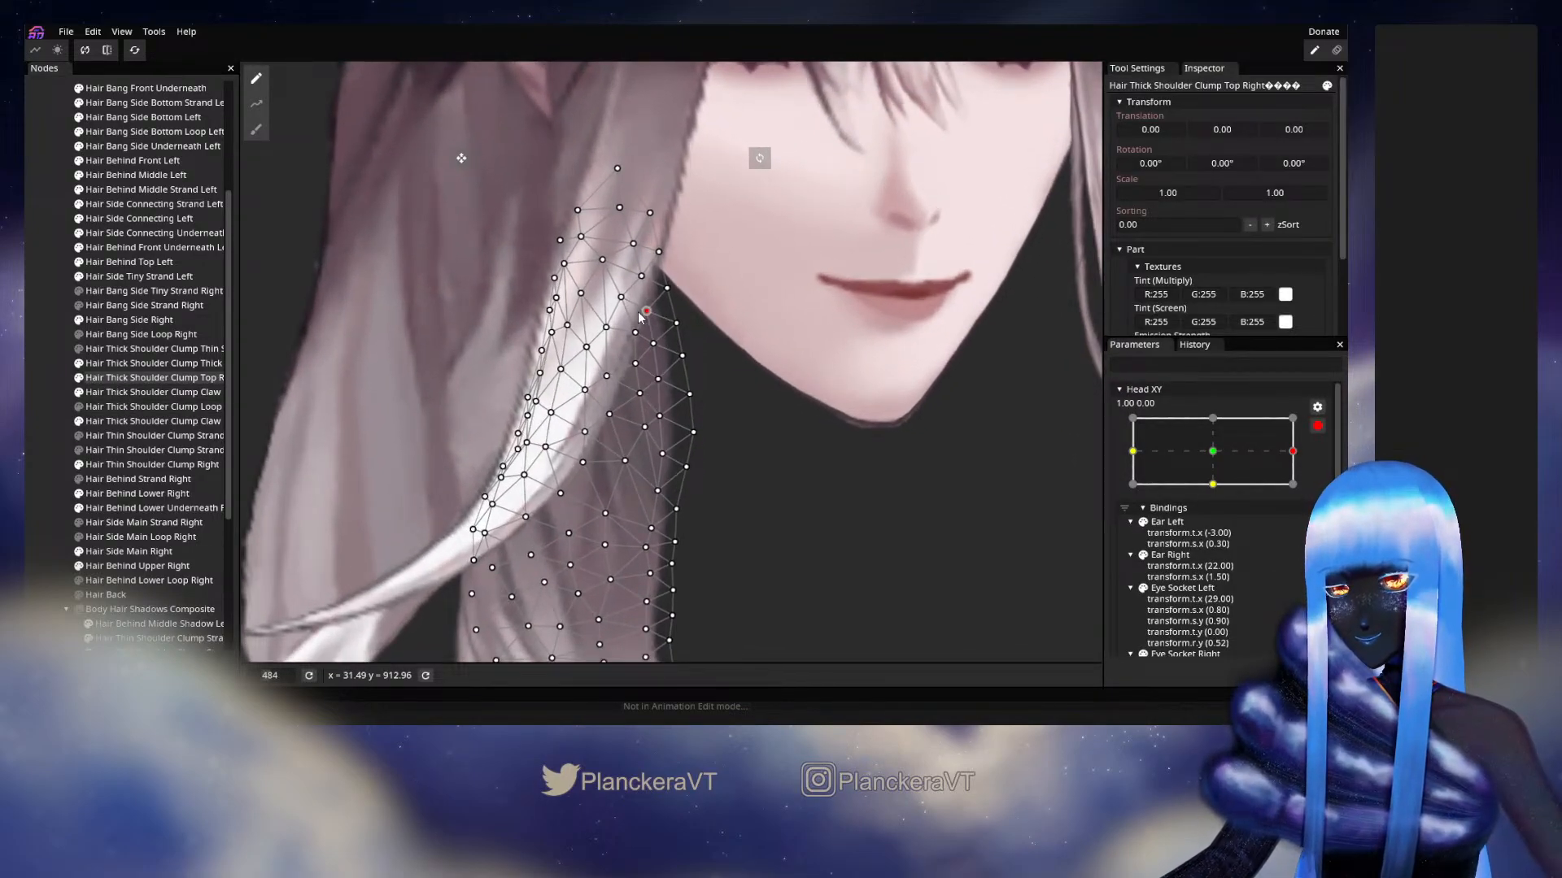
{"action": "left_click", "coordinate": [658, 253]}
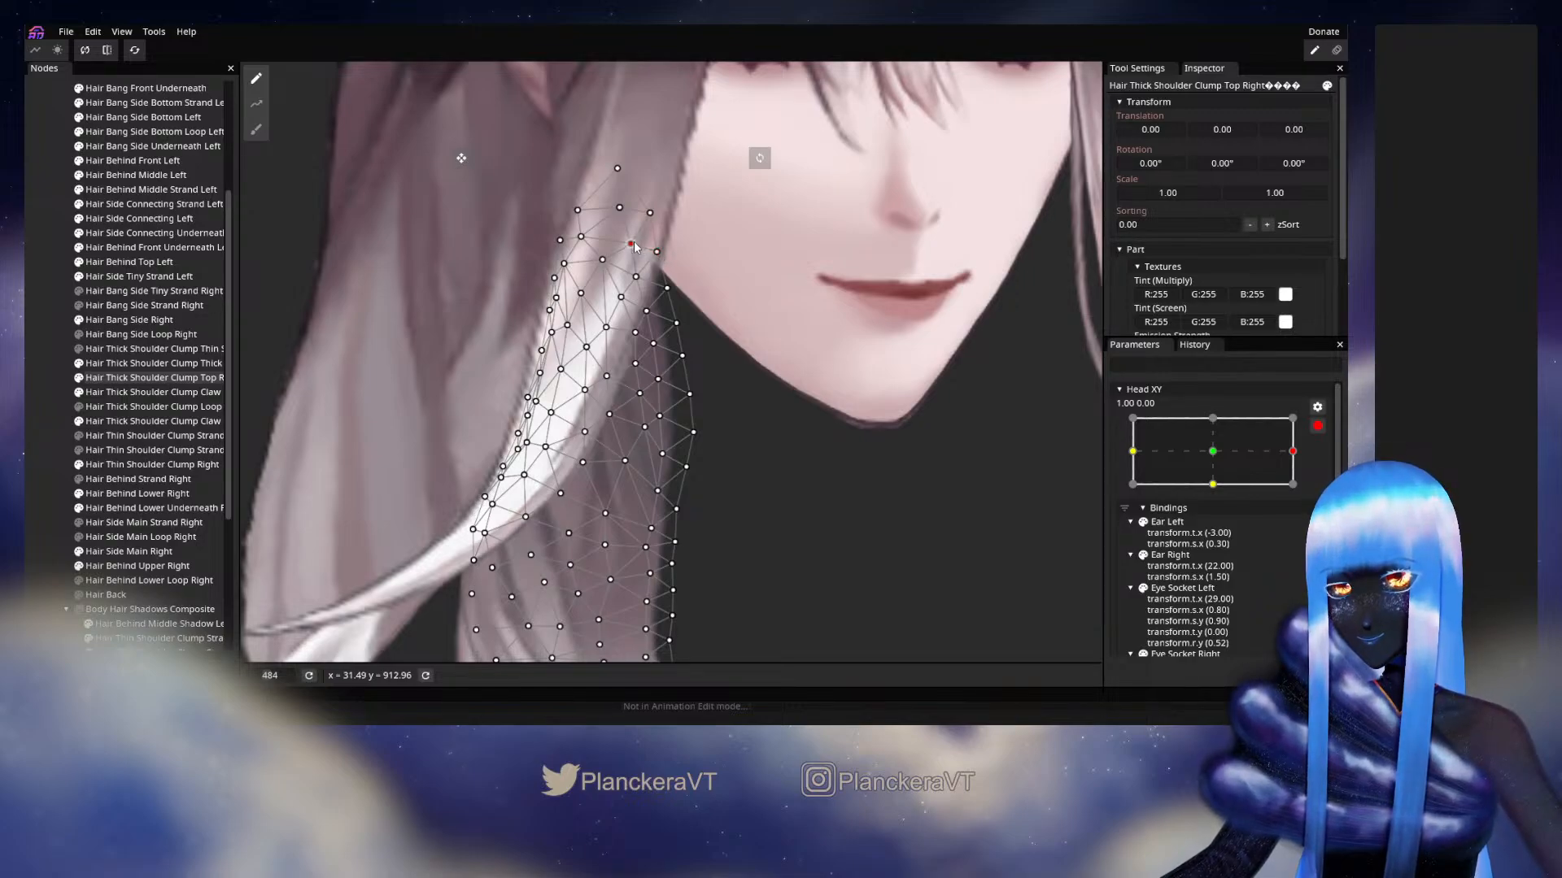
{"action": "left_click", "coordinate": [769, 514]}
Check how the clump's upper part follows the head with Head XY disarmed, and rearm the parameter at 1.00, 0.00.
{"action": "scroll", "coordinate": [778, 510], "scroll_direction": "down", "scroll_amount": 2}
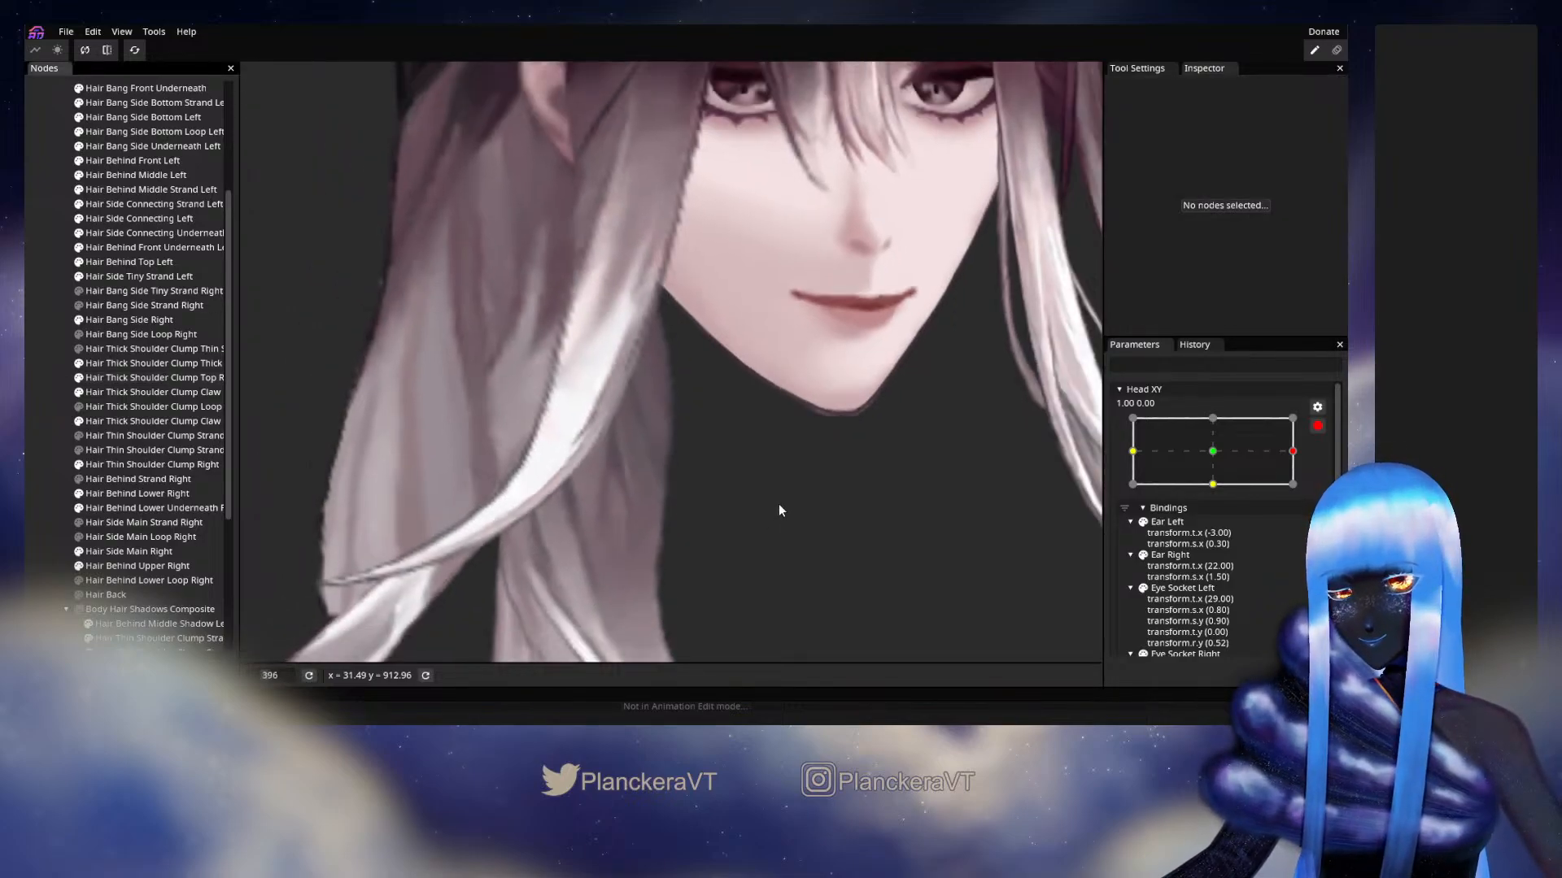
{"action": "scroll", "coordinate": [778, 513], "scroll_direction": "down", "scroll_amount": 2}
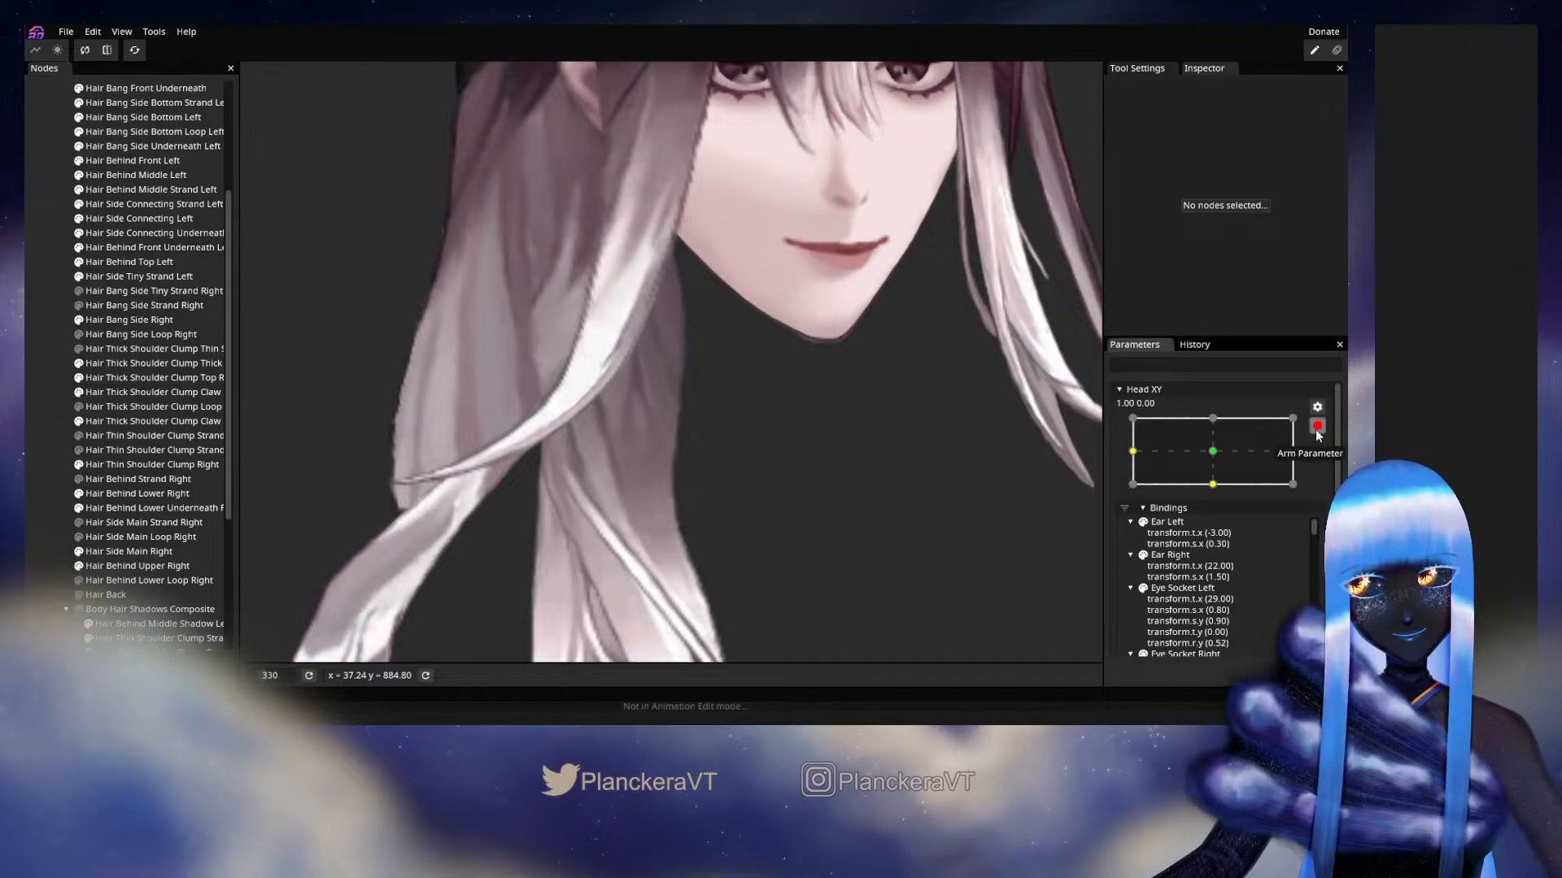
{"action": "left_click", "coordinate": [1317, 426]}
{"action": "scroll", "coordinate": [900, 504], "scroll_direction": "down", "scroll_amount": 2}
{"action": "mouse_move", "coordinate": [1292, 502]}
{"action": "left_mouse_down"}
{"action": "mouse_move", "coordinate": [1220, 494]}
{"action": "mouse_move", "coordinate": [1318, 493]}
{"action": "left_mouse_up"}
{"action": "left_click", "coordinate": [1327, 466]}
{"action": "scroll", "coordinate": [830, 482], "scroll_direction": "up", "scroll_amount": 2}
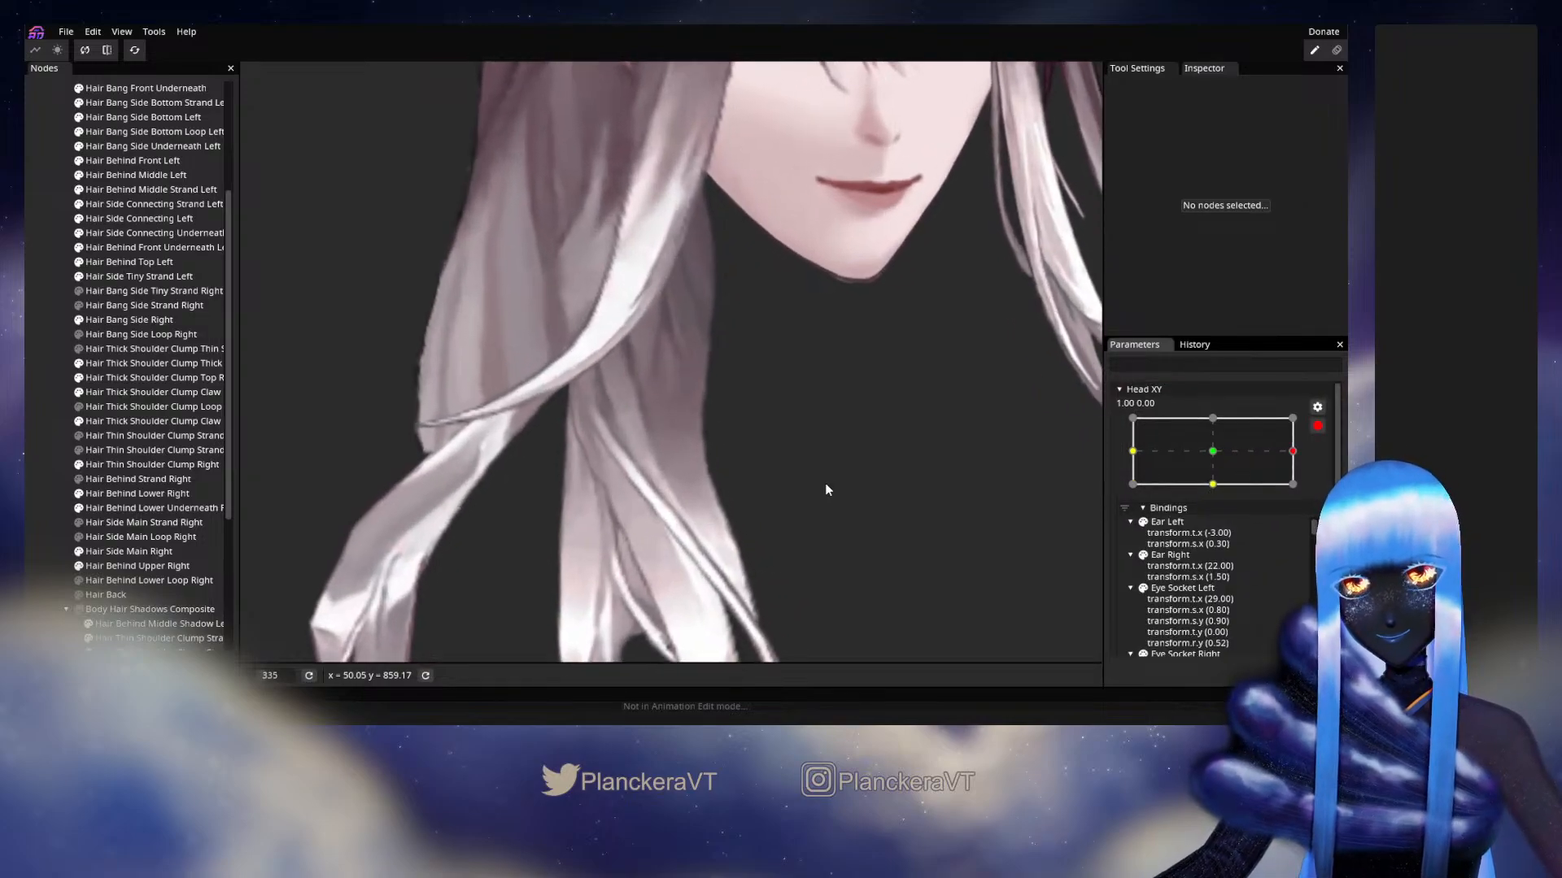
Push the upper inner edge of the Hair Thick Shoulder Clump Top Right mesh inward beside the jaw with the Circle Brush at size 54.
{"action": "left_click_drag", "start_coordinate": [715, 337], "coordinate": [665, 450]}
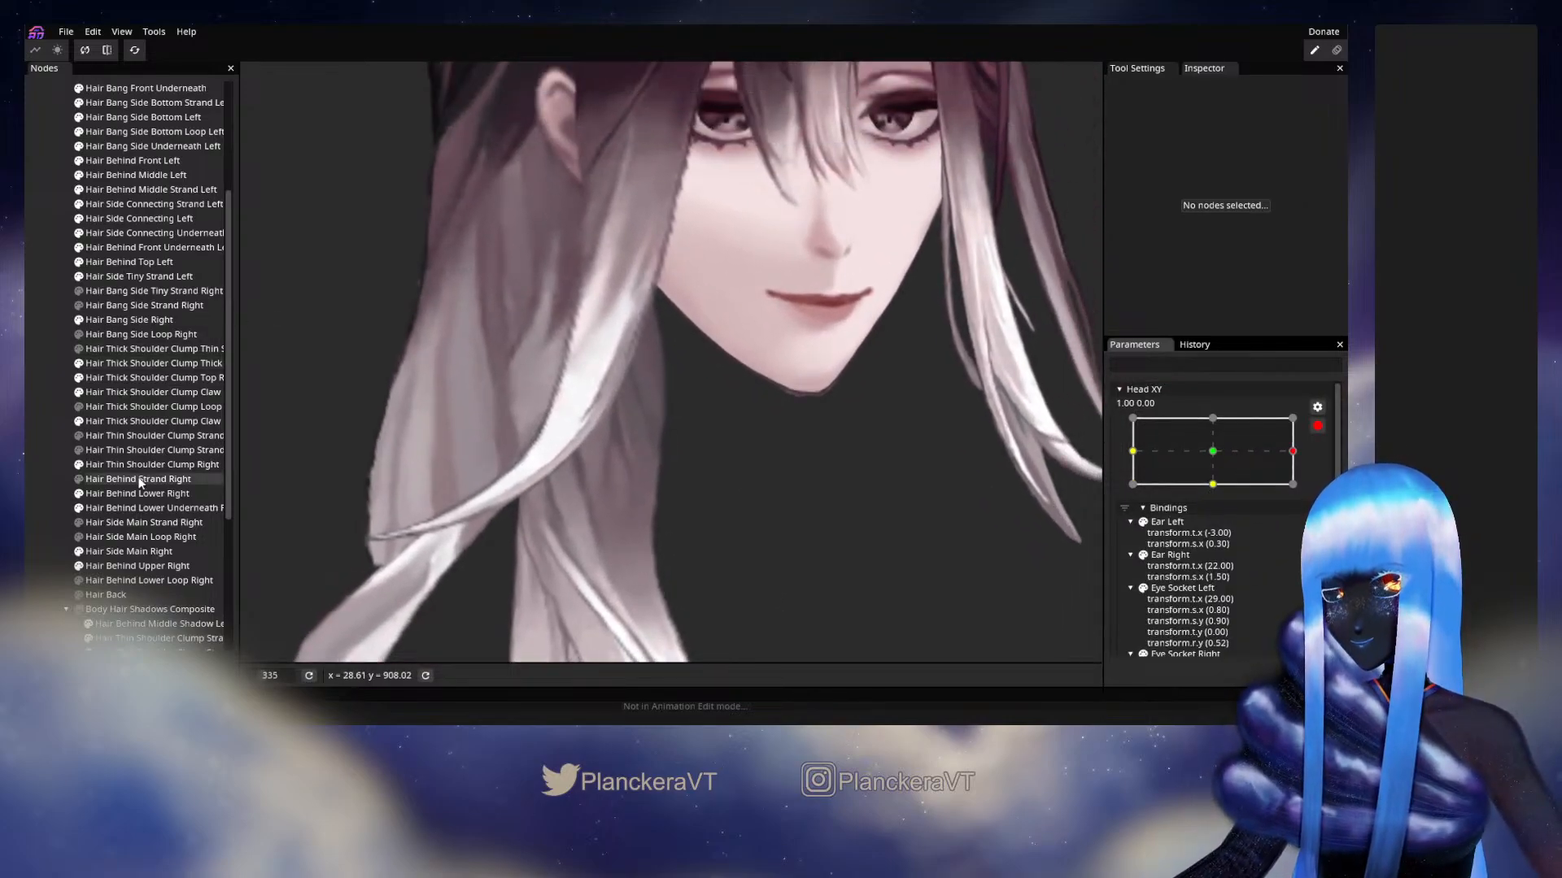
{"action": "left_click", "coordinate": [114, 378]}
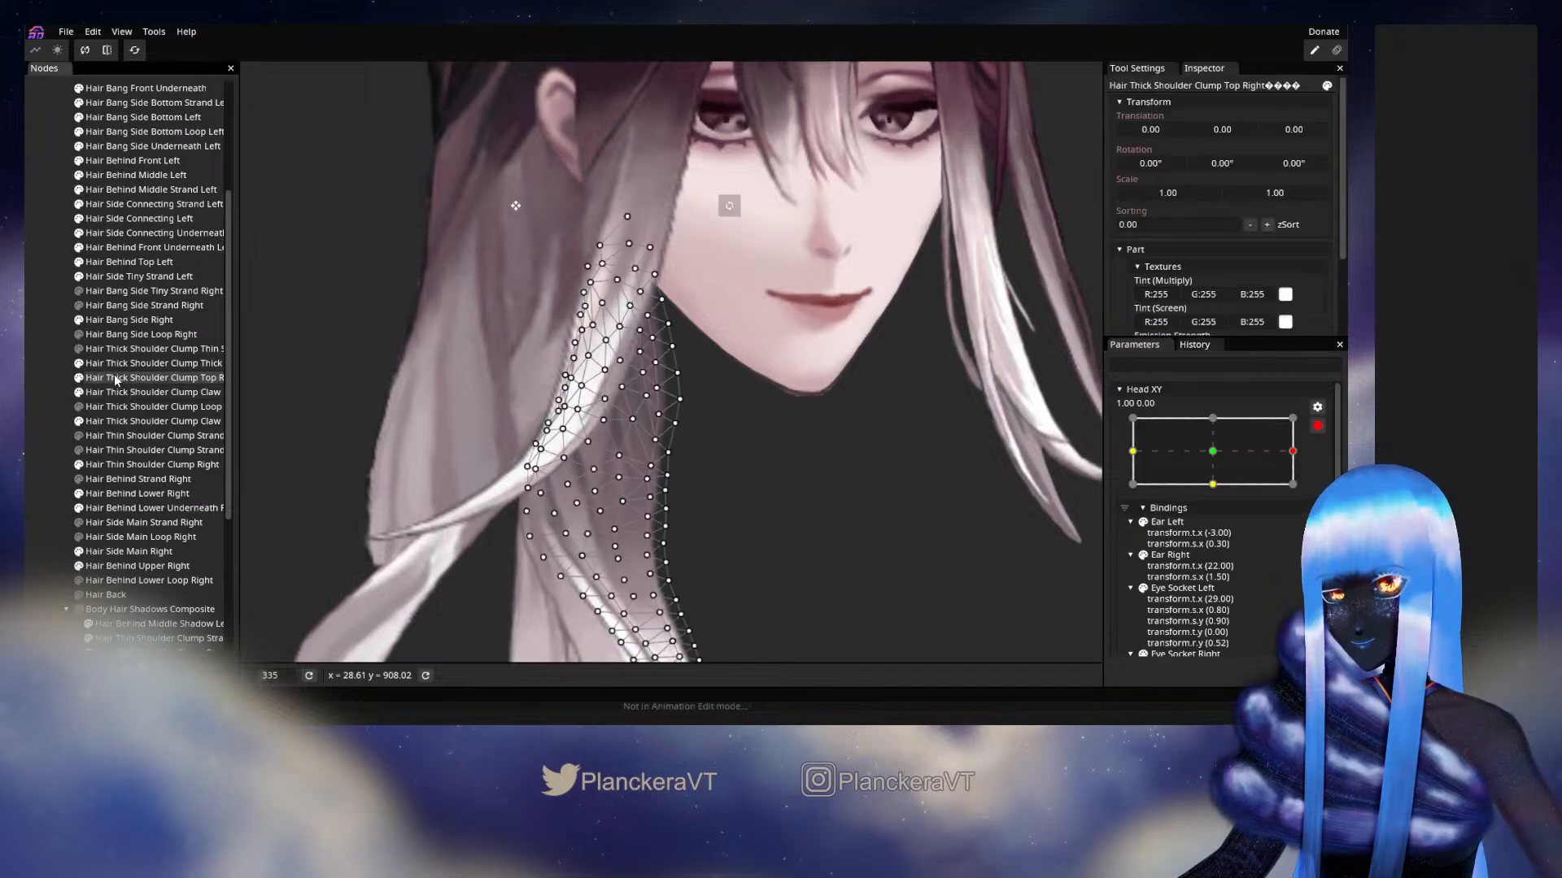
{"action": "left_click", "coordinate": [257, 133]}
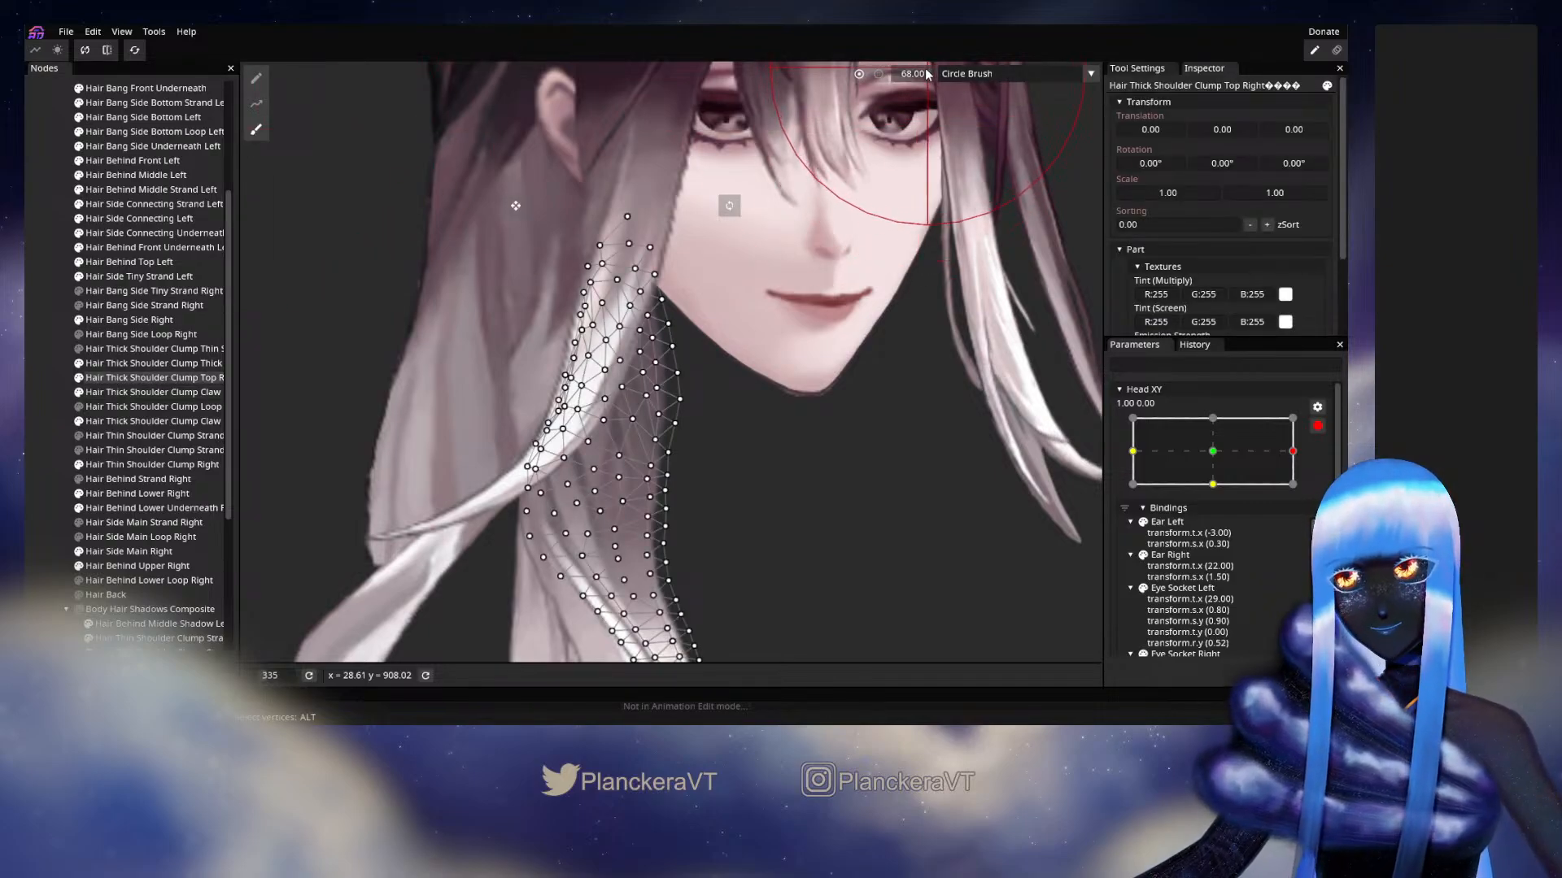
{"action": "left_click_drag", "start_coordinate": [718, 263], "coordinate": [691, 261]}
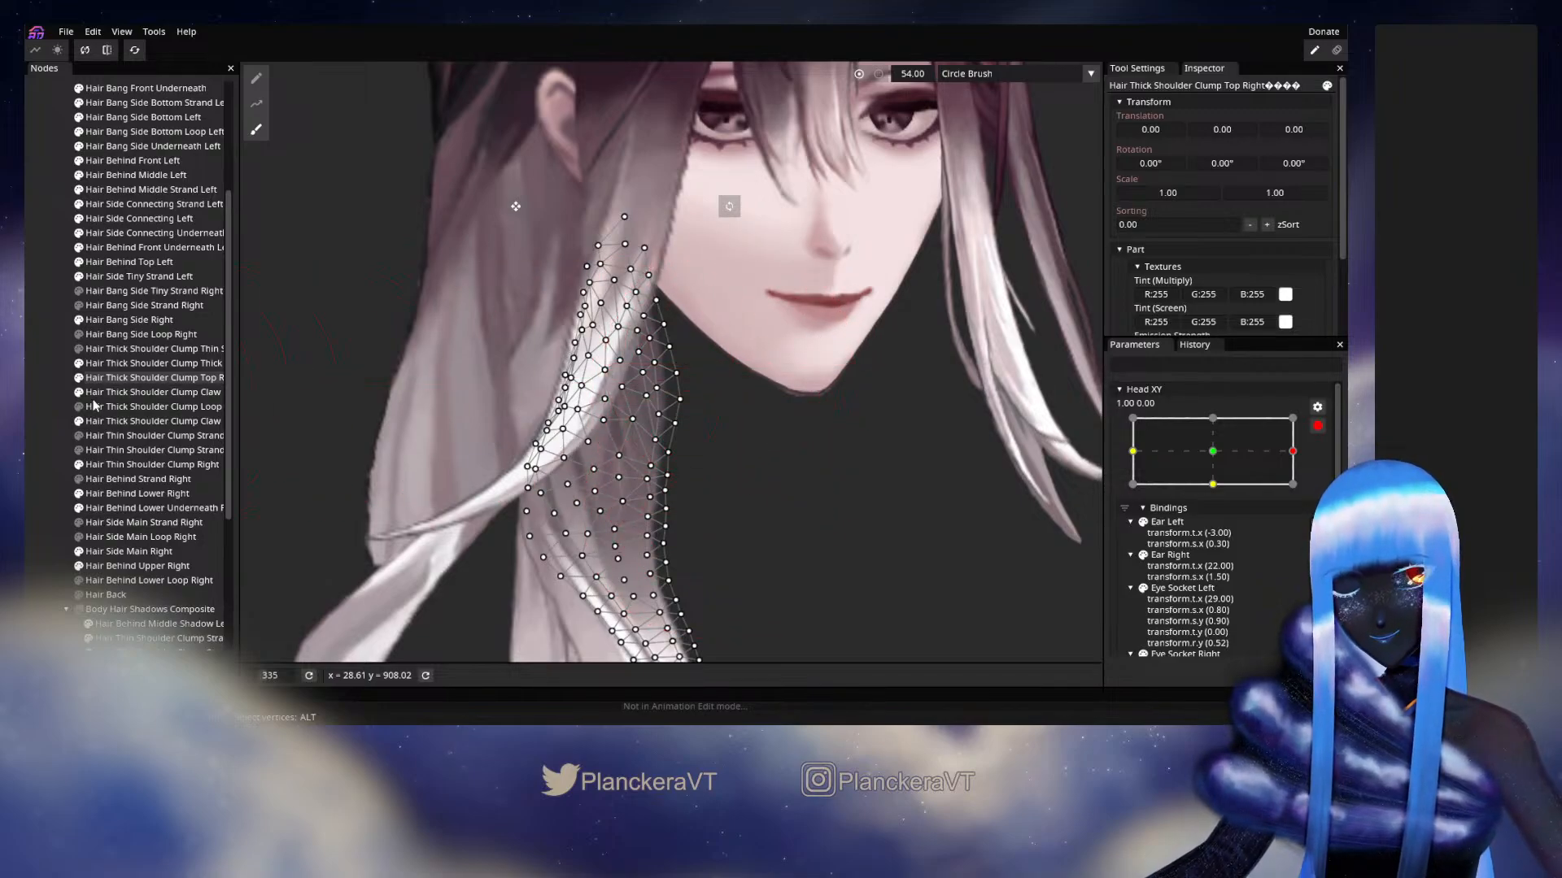
{"action": "left_click", "coordinate": [61, 408]}
Preview the narrowed upper edge in the full hair with Head XY disarmed near the far right, and rearm at 1.00, 0.00.
{"action": "scroll", "coordinate": [728, 264], "scroll_direction": "down", "scroll_amount": 3}
{"action": "scroll", "coordinate": [829, 458], "scroll_direction": "down", "scroll_amount": 4}
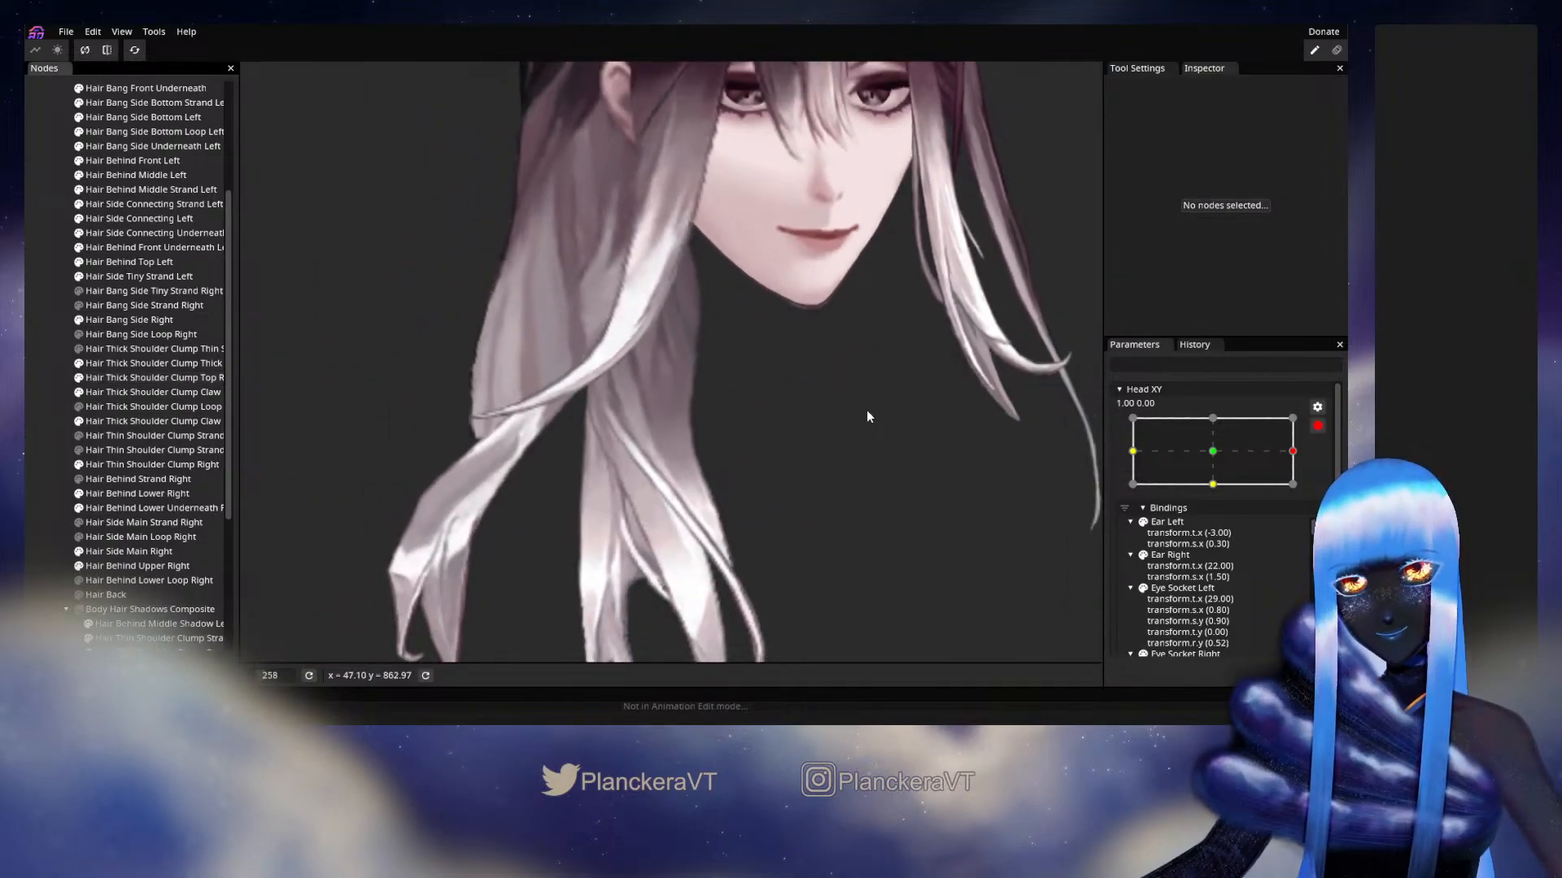
{"action": "left_click", "coordinate": [1319, 426]}
{"action": "mouse_move", "coordinate": [1303, 490]}
{"action": "left_mouse_down"}
{"action": "mouse_move", "coordinate": [1220, 506]}
{"action": "mouse_move", "coordinate": [1301, 494]}
{"action": "mouse_move", "coordinate": [1223, 491]}
{"action": "mouse_move", "coordinate": [1304, 492]}
{"action": "left_mouse_up"}
{"action": "left_click", "coordinate": [1326, 466]}
{"action": "scroll", "coordinate": [716, 489], "scroll_direction": "up", "scroll_amount": 3}
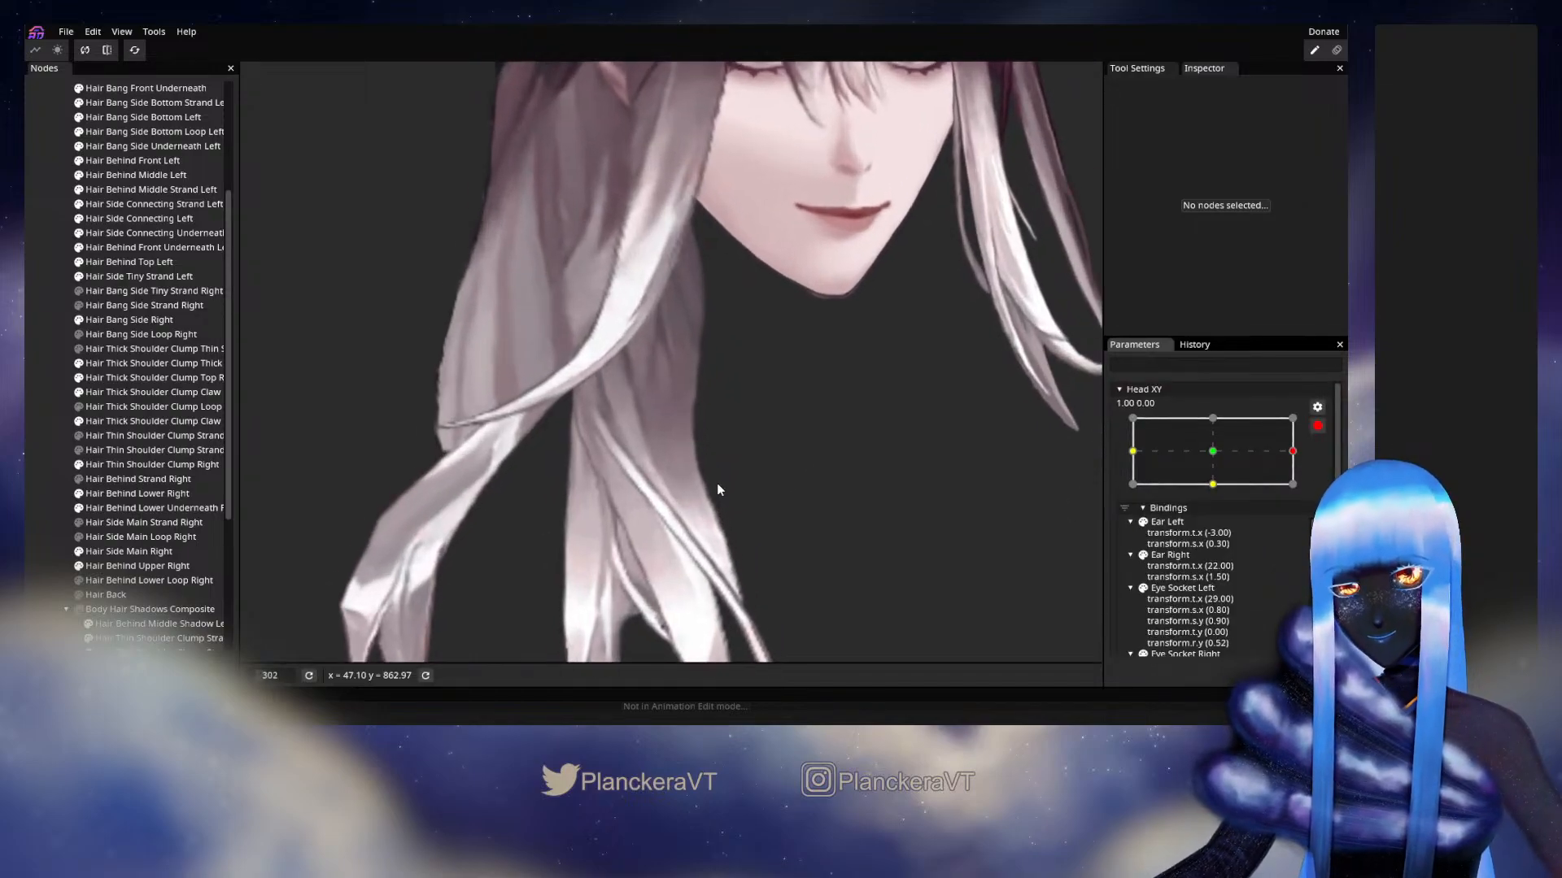
Nudge the middle inner edge of the Hair Thick Shoulder Clump Top Right mesh slightly outward with the Circle Brush at size 54.
{"action": "left_click", "coordinate": [203, 378]}
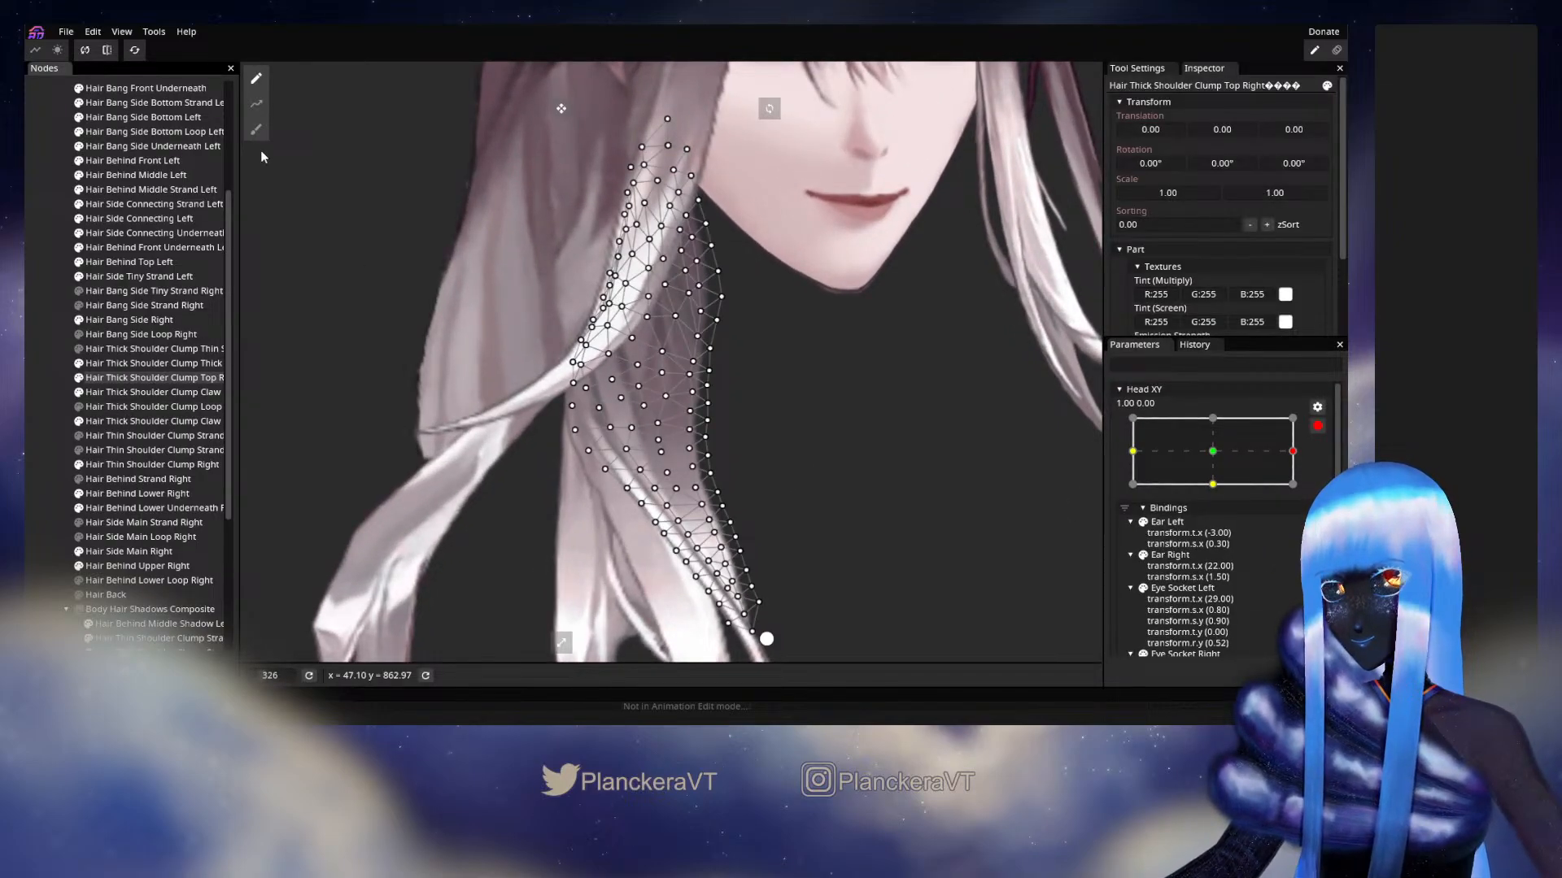
{"action": "left_click", "coordinate": [256, 129]}
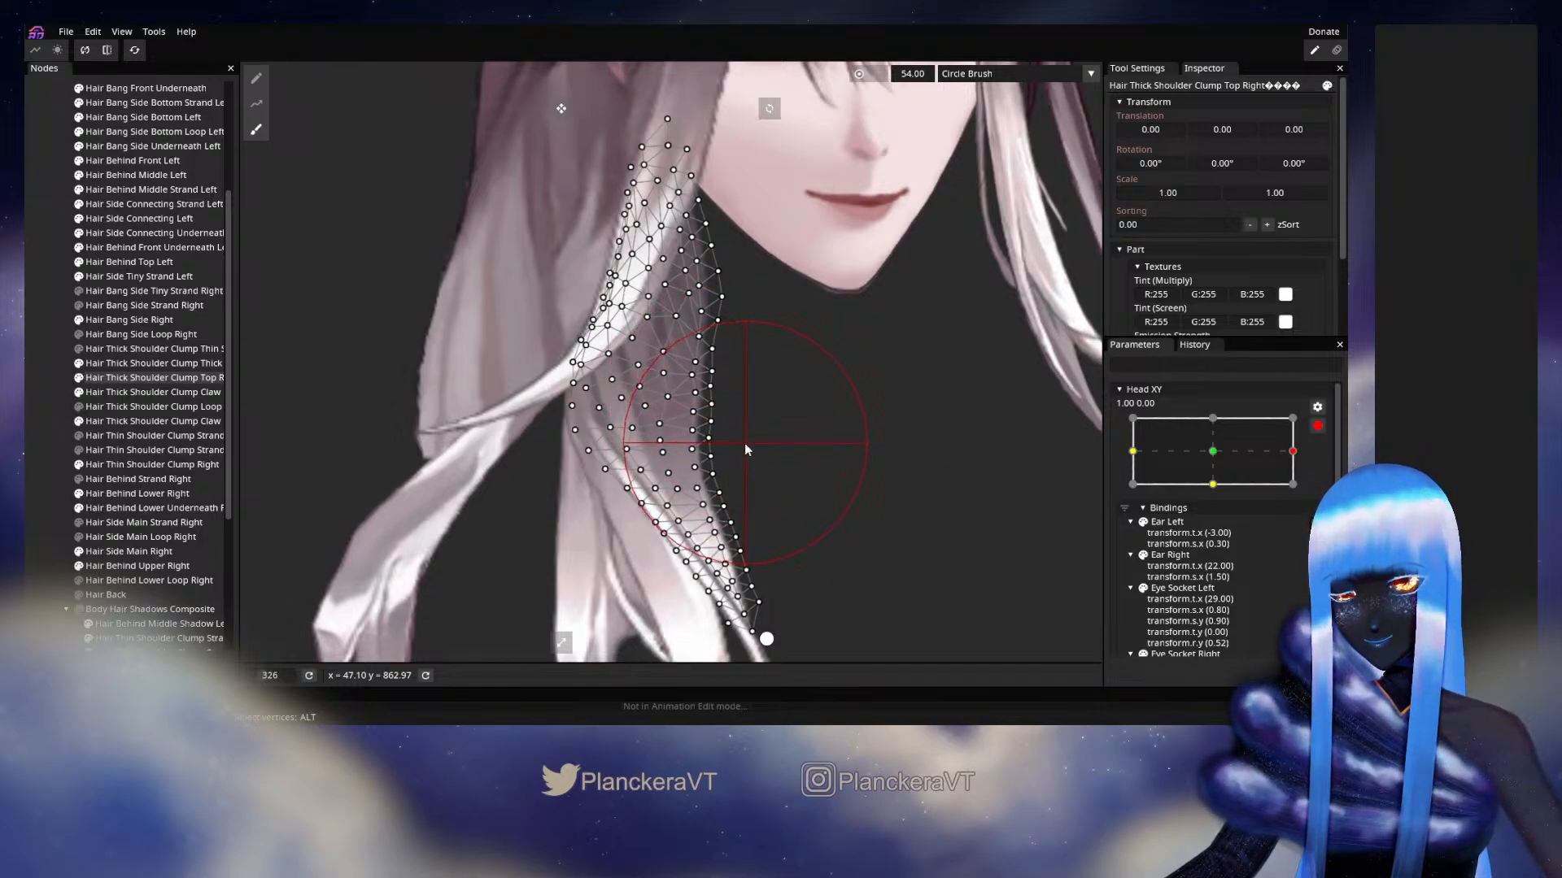
{"action": "left_click", "coordinate": [28, 407]}
Check the clump's middle edge against the whole hair with Head XY disarmed, and rearm the parameter at 1.00, 0.00.
{"action": "scroll", "coordinate": [869, 481], "scroll_direction": "down", "scroll_amount": 2}
{"action": "scroll", "coordinate": [870, 481], "scroll_direction": "down", "scroll_amount": 3}
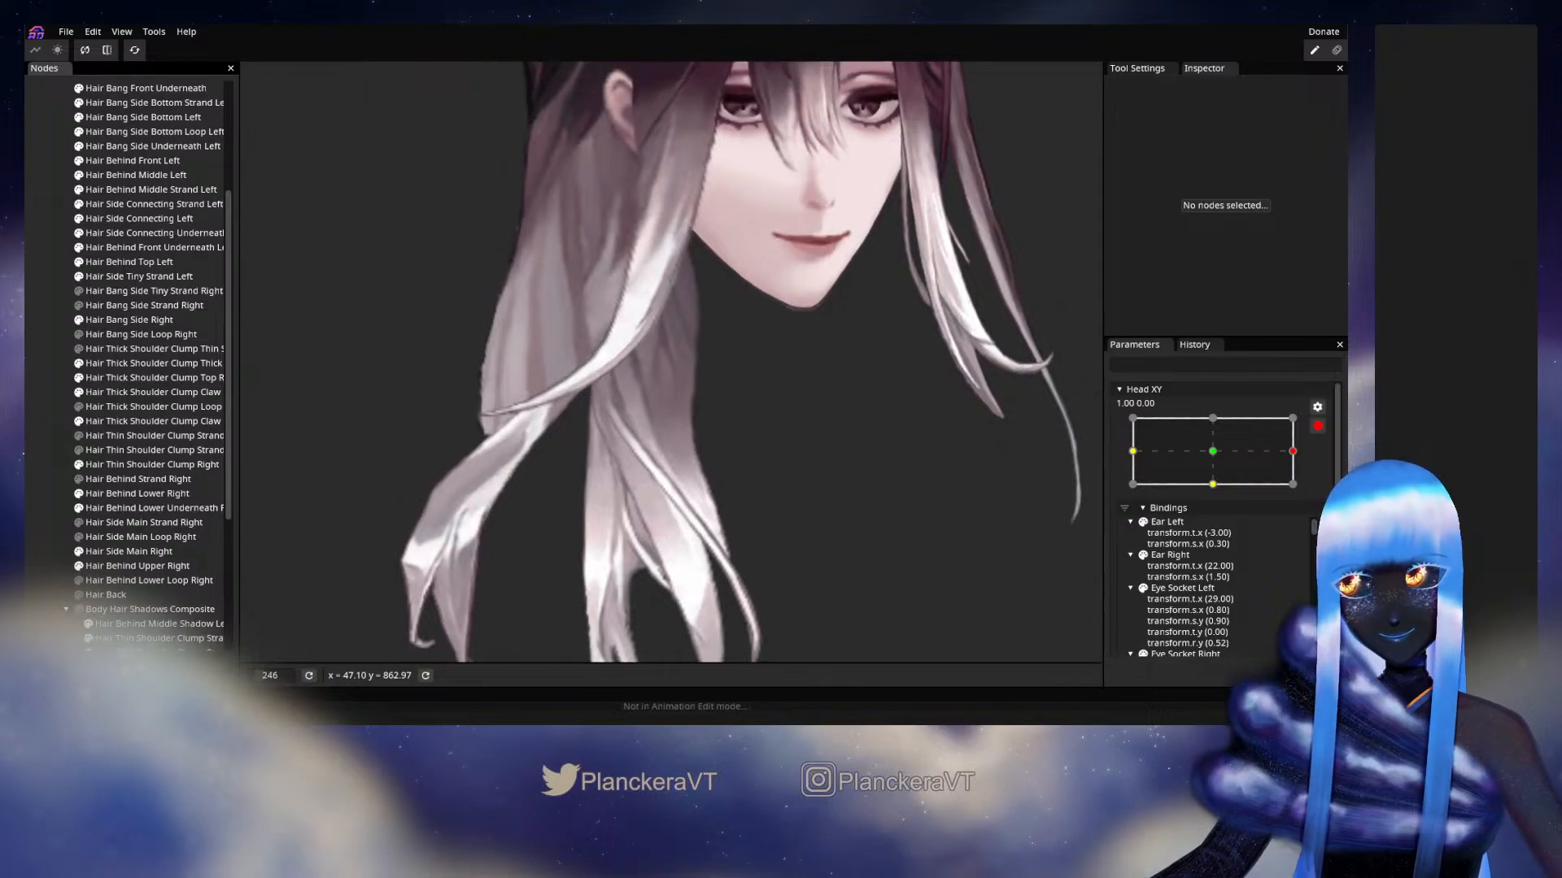
{"action": "left_click", "coordinate": [1317, 427]}
{"action": "mouse_move", "coordinate": [1295, 493]}
{"action": "left_mouse_down"}
{"action": "mouse_move", "coordinate": [1216, 504]}
{"action": "mouse_move", "coordinate": [1304, 496]}
{"action": "left_mouse_up"}
{"action": "left_click", "coordinate": [1326, 466]}
{"action": "scroll", "coordinate": [661, 462], "scroll_direction": "up", "scroll_amount": 5}
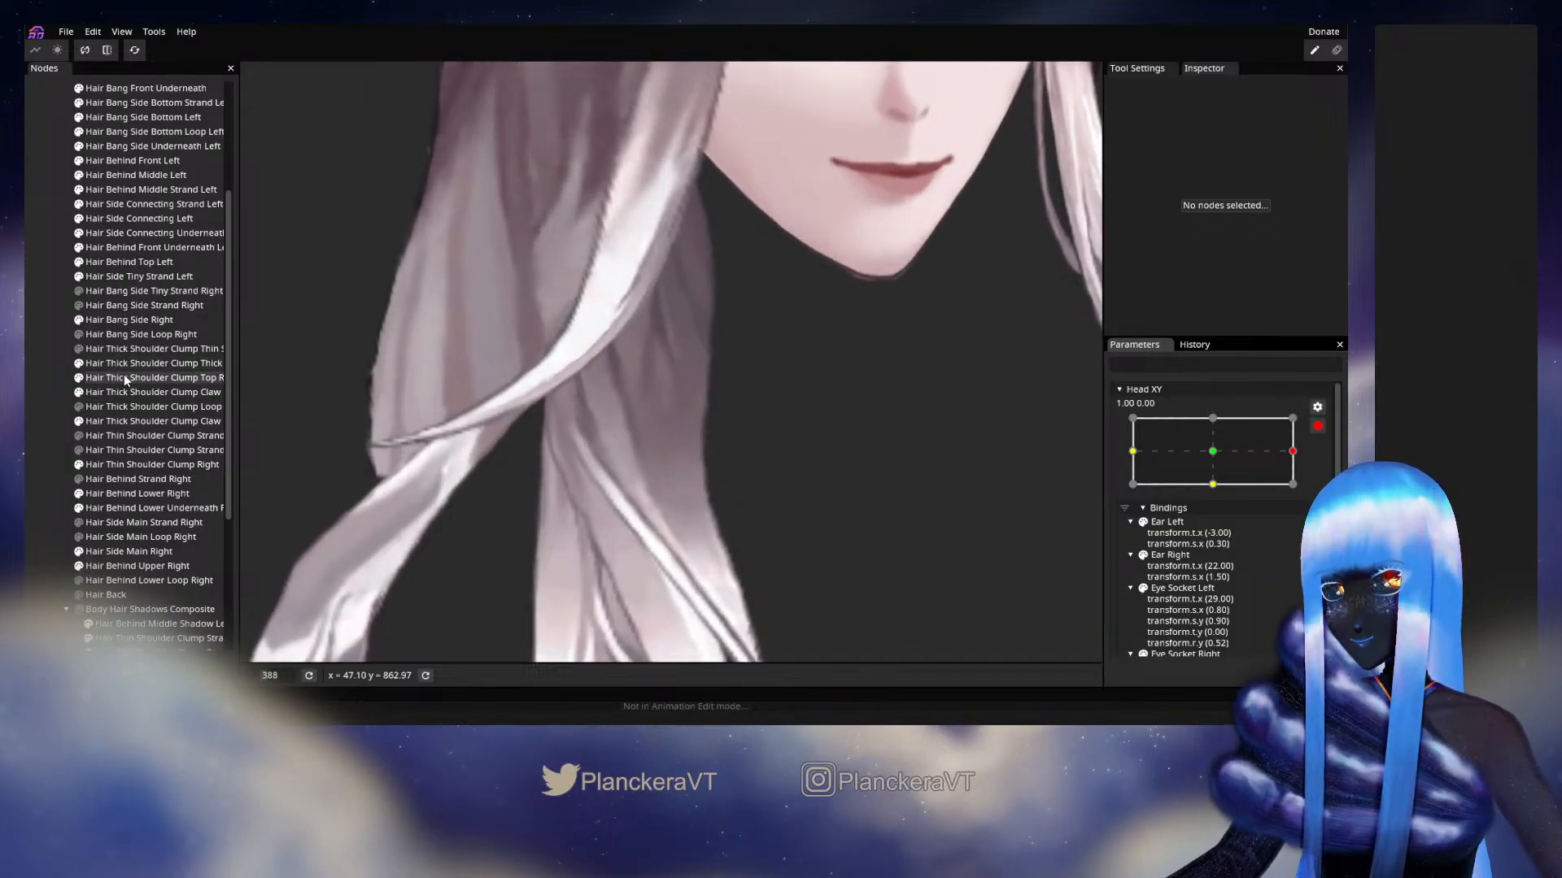
Reposition interior vertices through the middle of the Hair Thick Shoulder Clump Top Right mesh, next to its inner edge, and deselect it.
{"action": "left_click", "coordinate": [126, 378]}
{"action": "scroll", "coordinate": [610, 374], "scroll_direction": "up", "scroll_amount": 2}
{"action": "left_click_drag", "start_coordinate": [664, 351], "coordinate": [629, 309]}
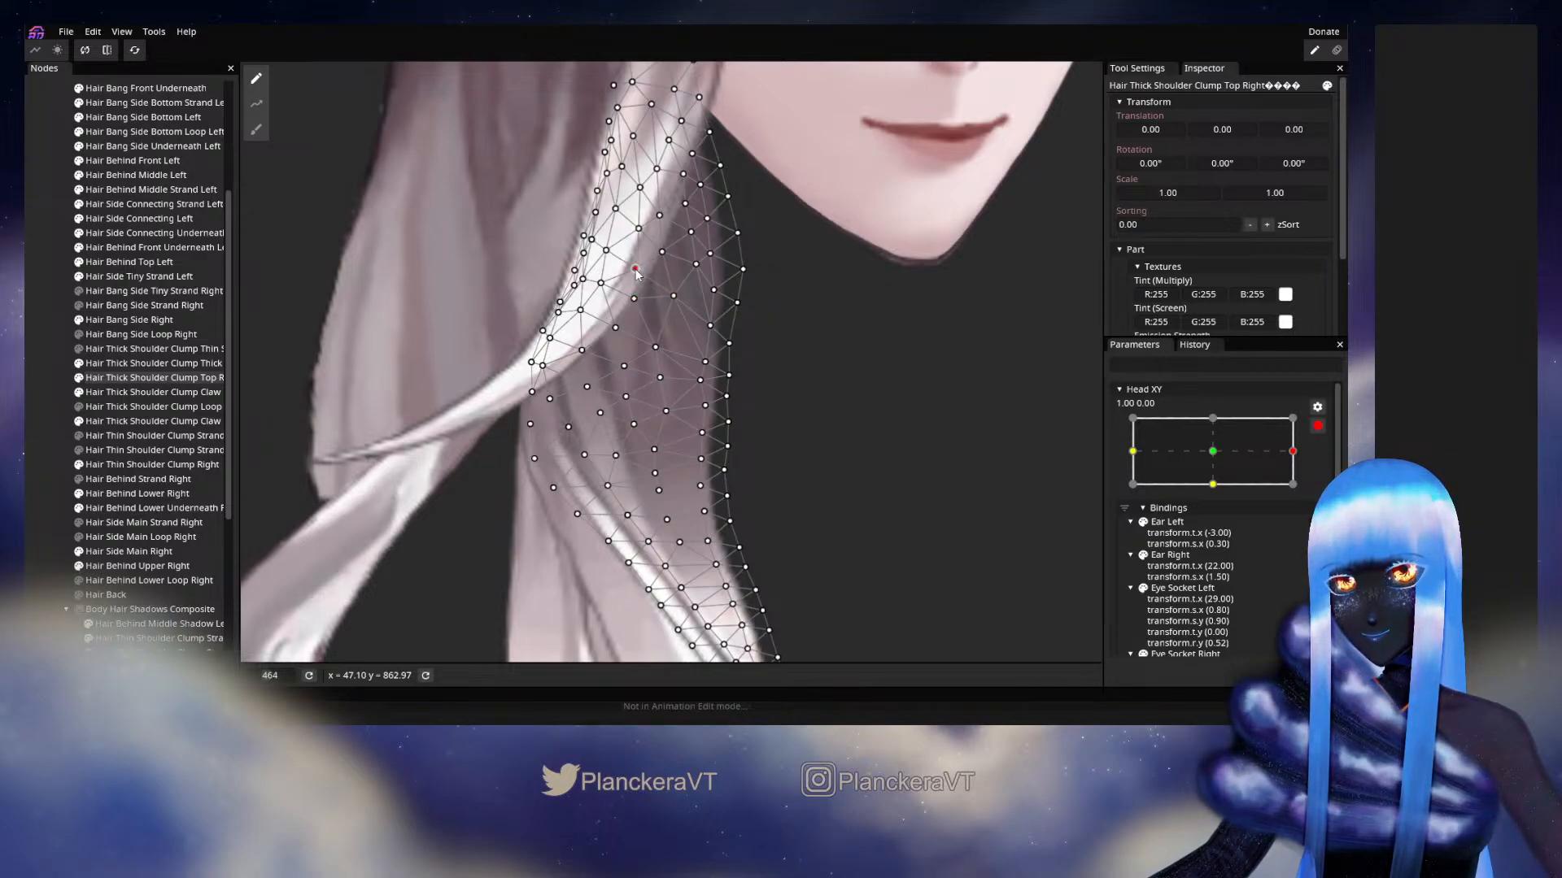
{"action": "left_click", "coordinate": [659, 378]}
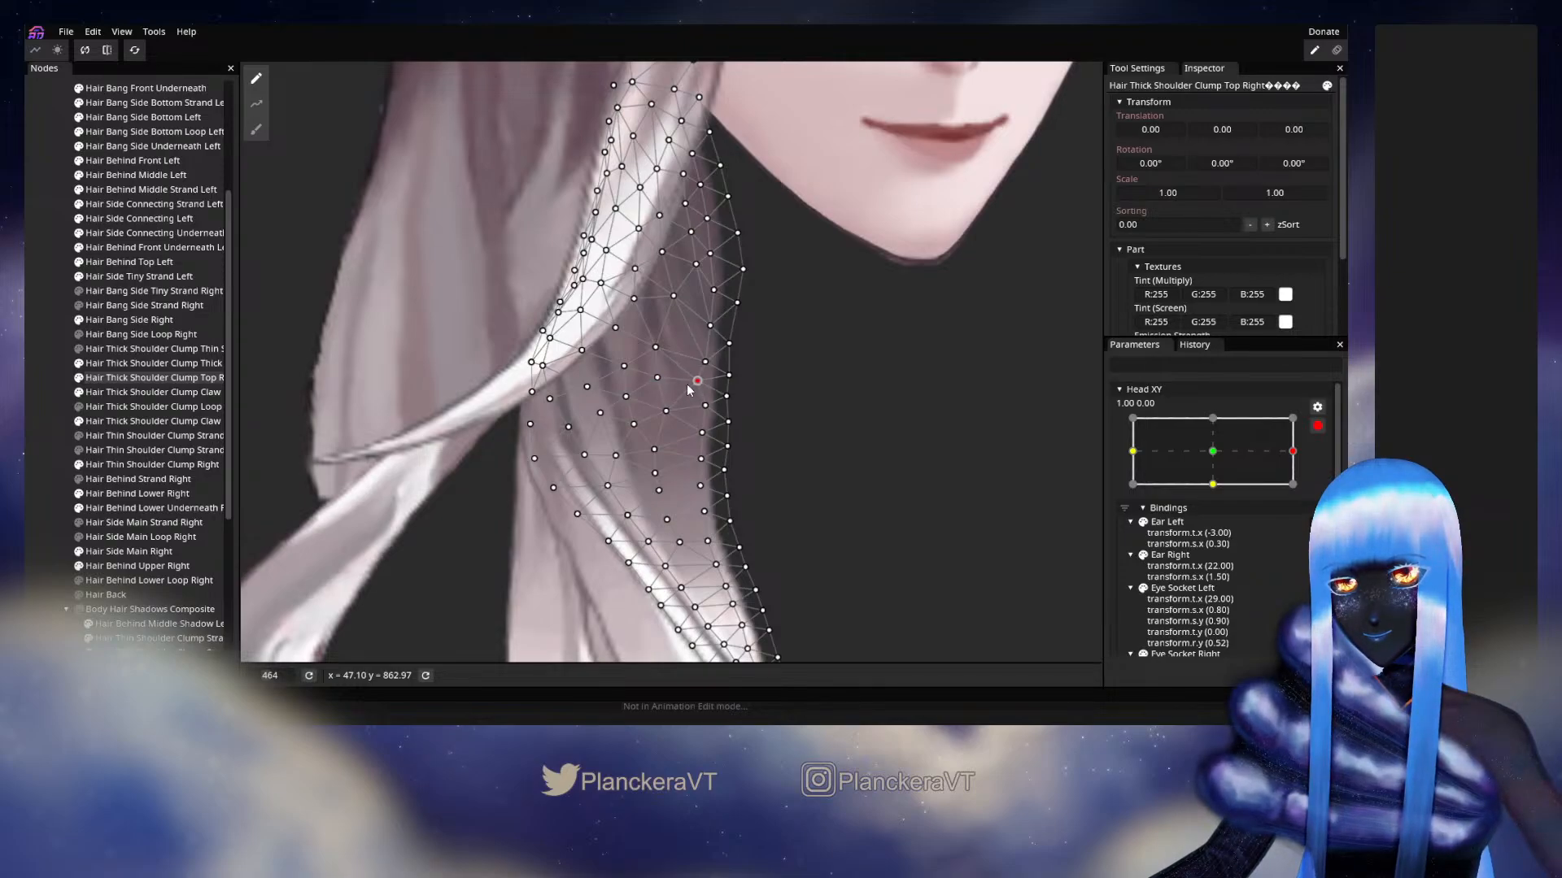
{"action": "left_click", "coordinate": [666, 411]}
{"action": "left_click_drag", "start_coordinate": [709, 423], "coordinate": [693, 330]}
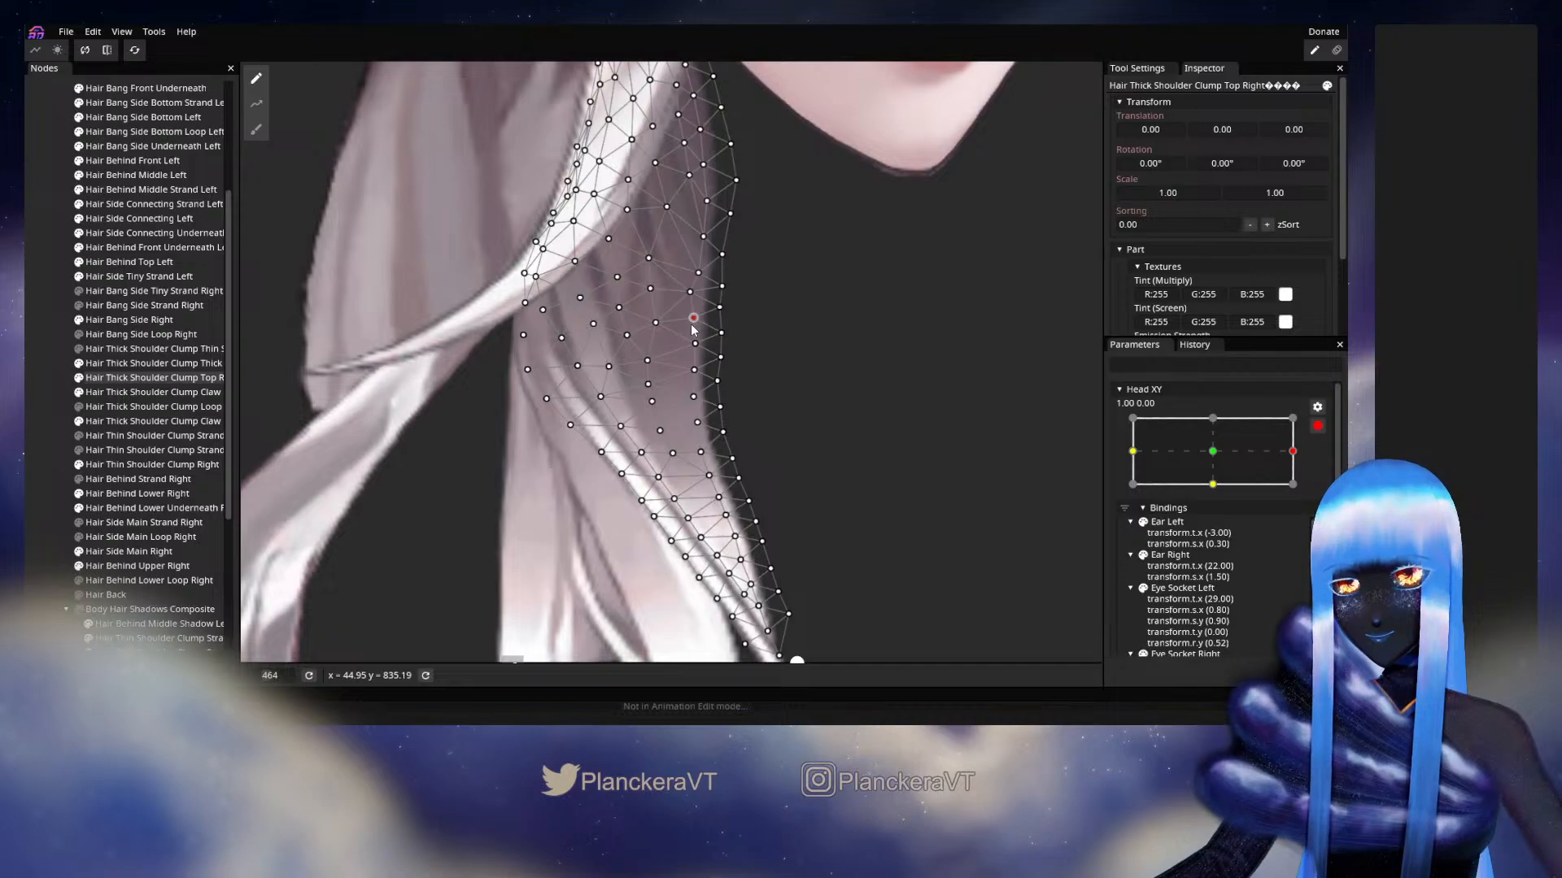
{"action": "left_click", "coordinate": [695, 343]}
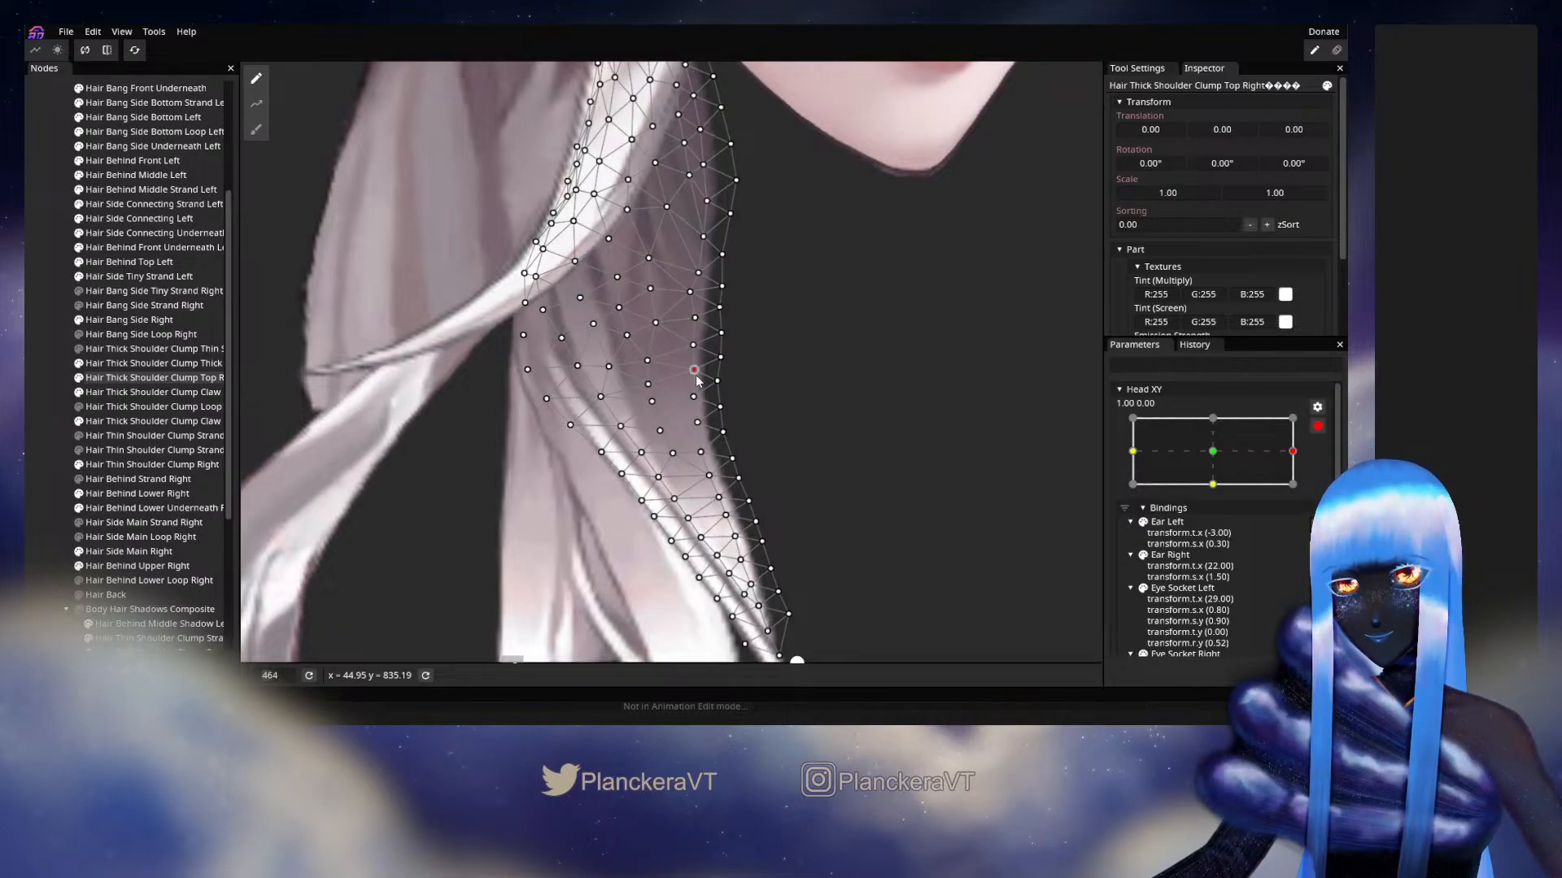
{"action": "left_click_drag", "start_coordinate": [693, 382], "coordinate": [693, 410]}
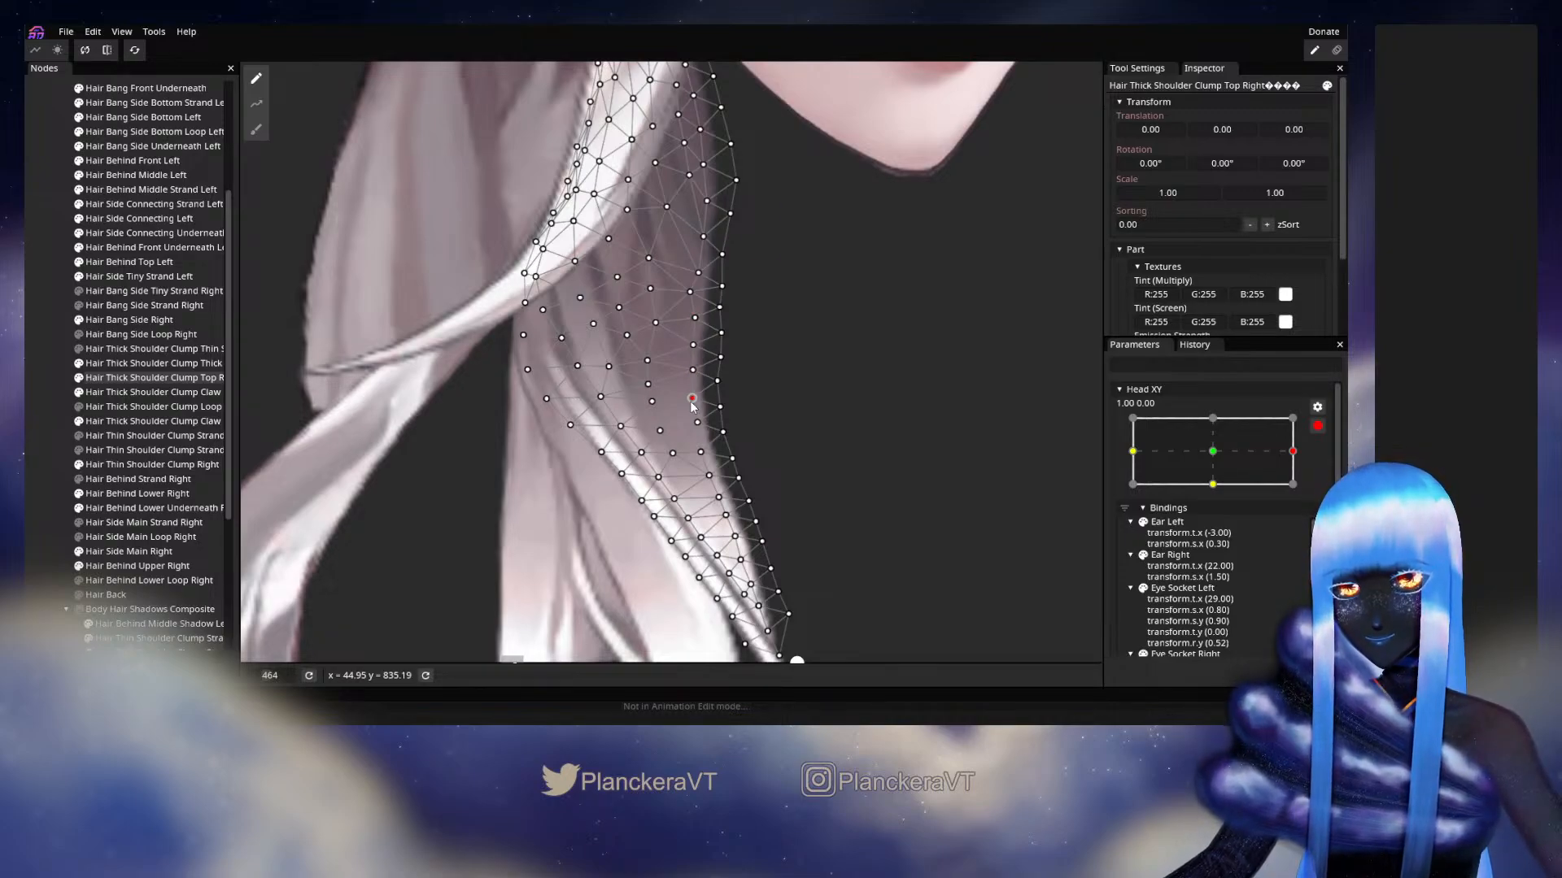
{"action": "left_click", "coordinate": [30, 366]}
Preview the whole head and hair around the far-right pose with Head XY disarmed, rearm it at 1.00, 0.00, and examine the clump beside the jaw.
{"action": "scroll", "coordinate": [800, 419], "scroll_direction": "down", "scroll_amount": 5}
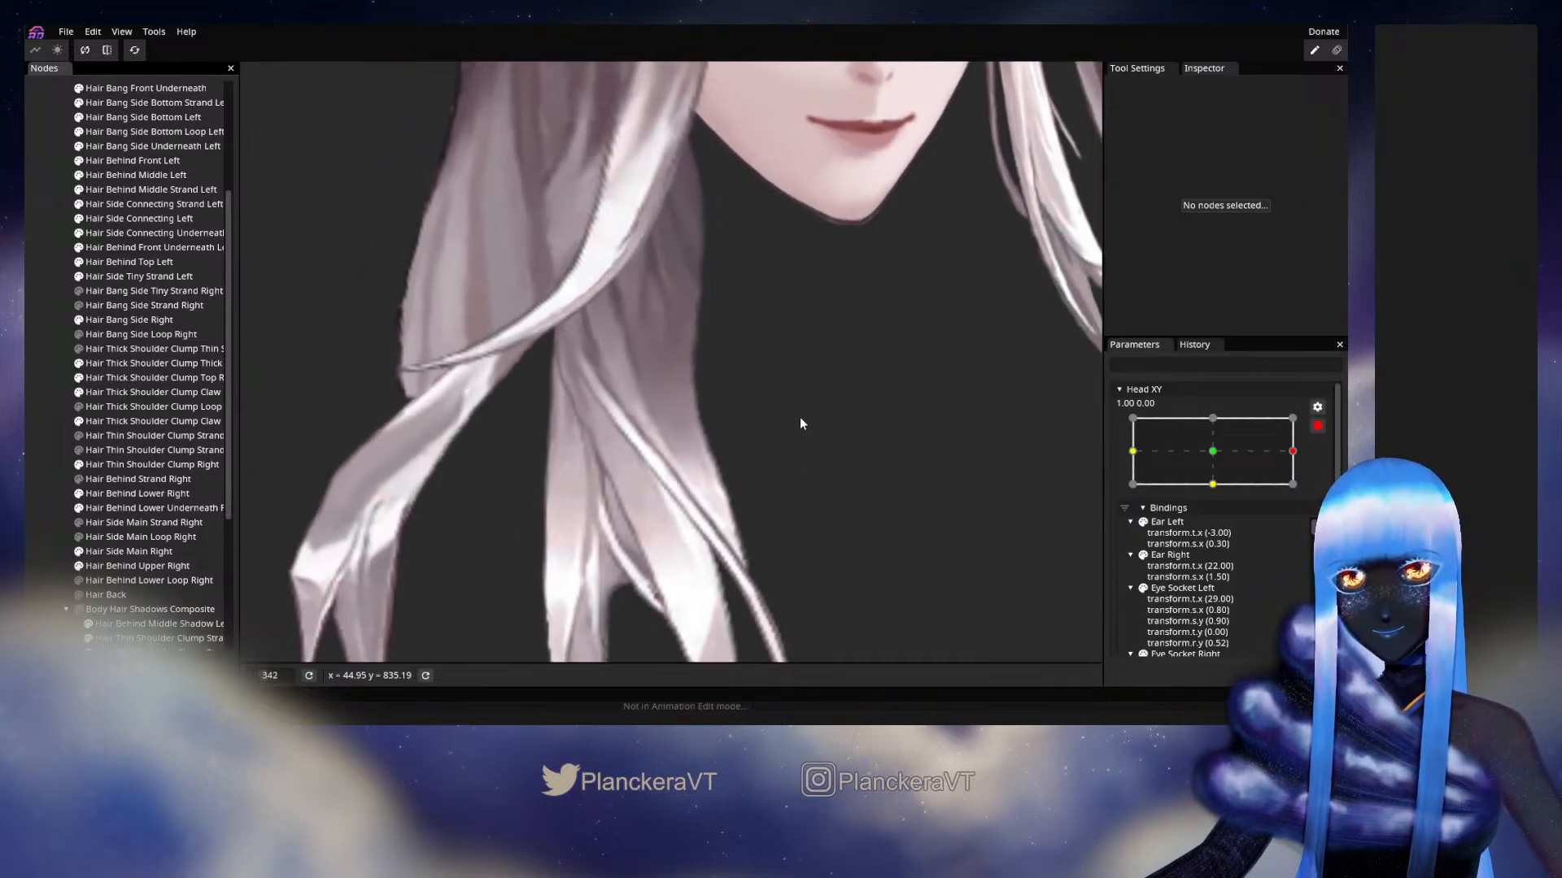
{"action": "scroll", "coordinate": [808, 424], "scroll_direction": "down", "scroll_amount": 3}
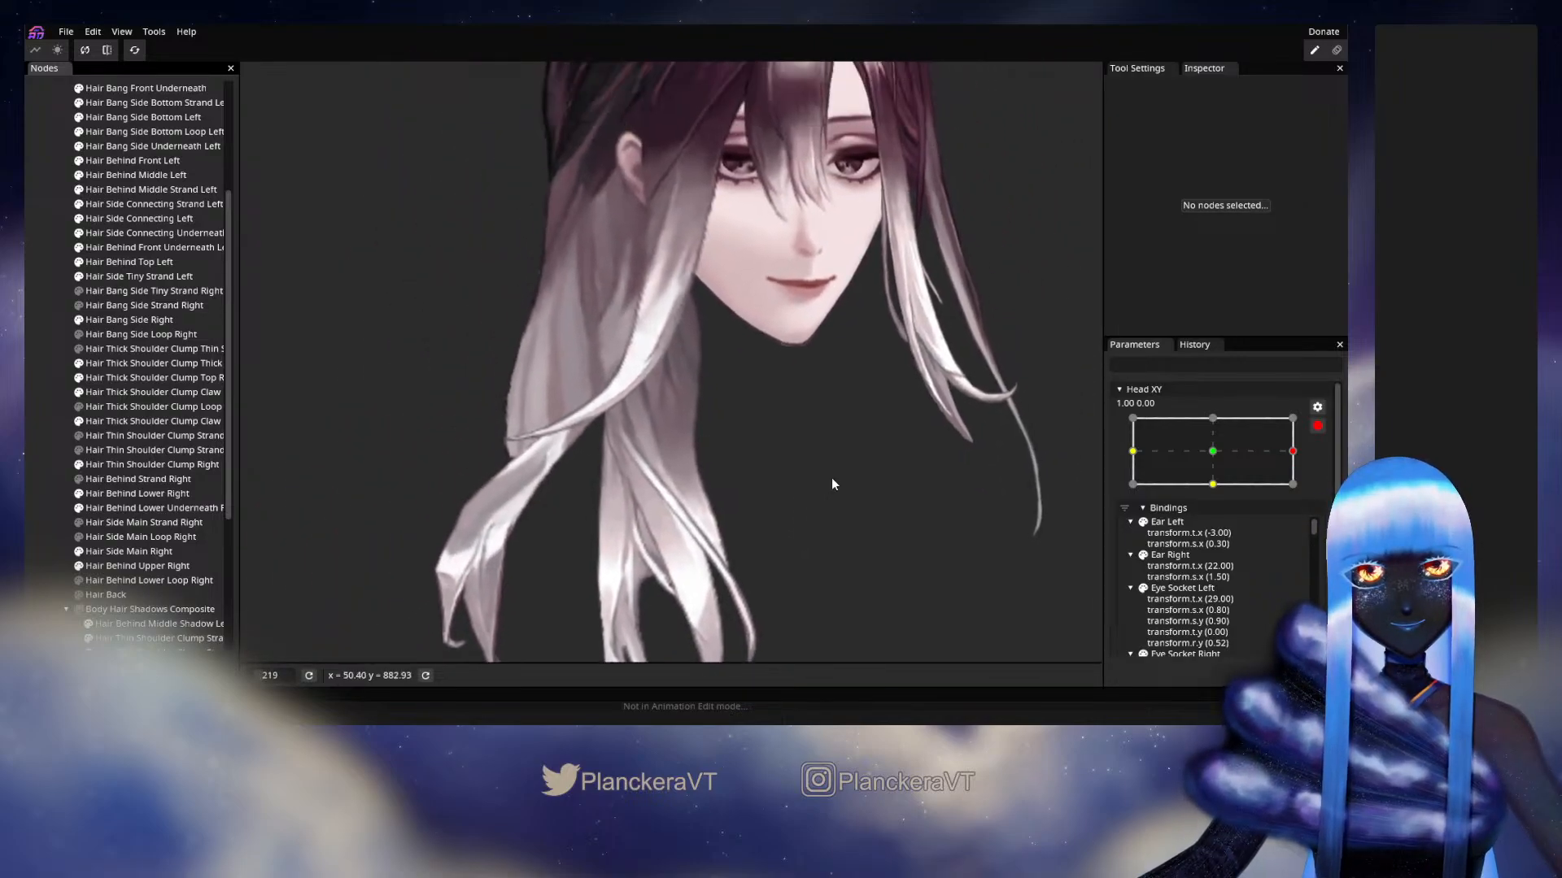
{"action": "left_click", "coordinate": [1317, 425]}
{"action": "mouse_move", "coordinate": [1303, 491]}
{"action": "left_mouse_down"}
{"action": "mouse_move", "coordinate": [1213, 493]}
{"action": "mouse_move", "coordinate": [1311, 490]}
{"action": "left_mouse_up"}
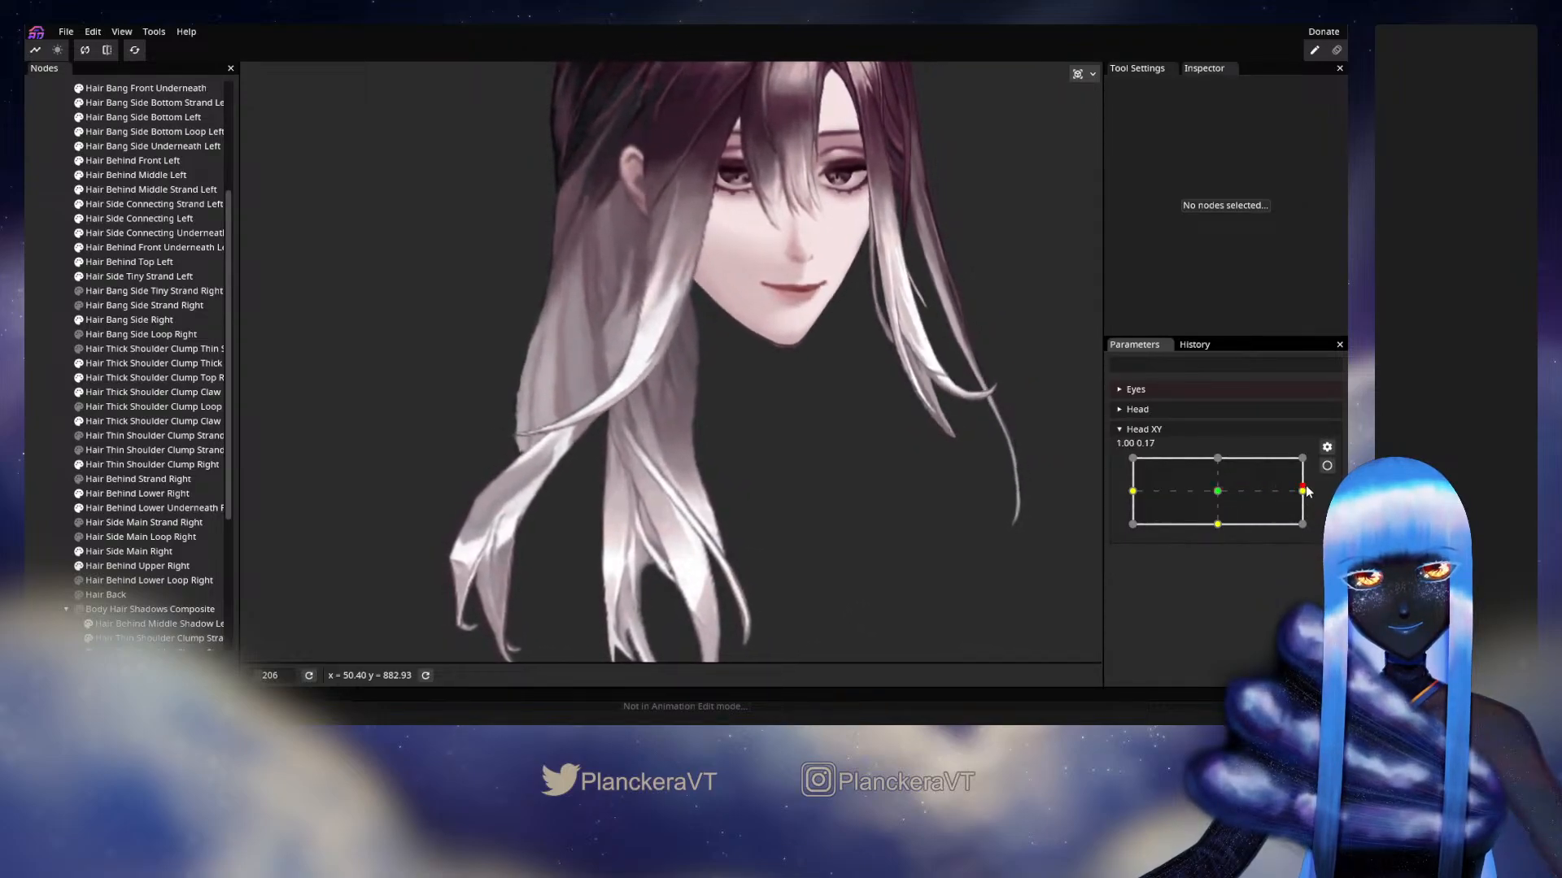
{"action": "left_click", "coordinate": [1327, 465]}
{"action": "scroll", "coordinate": [736, 434], "scroll_direction": "up", "scroll_amount": 4}
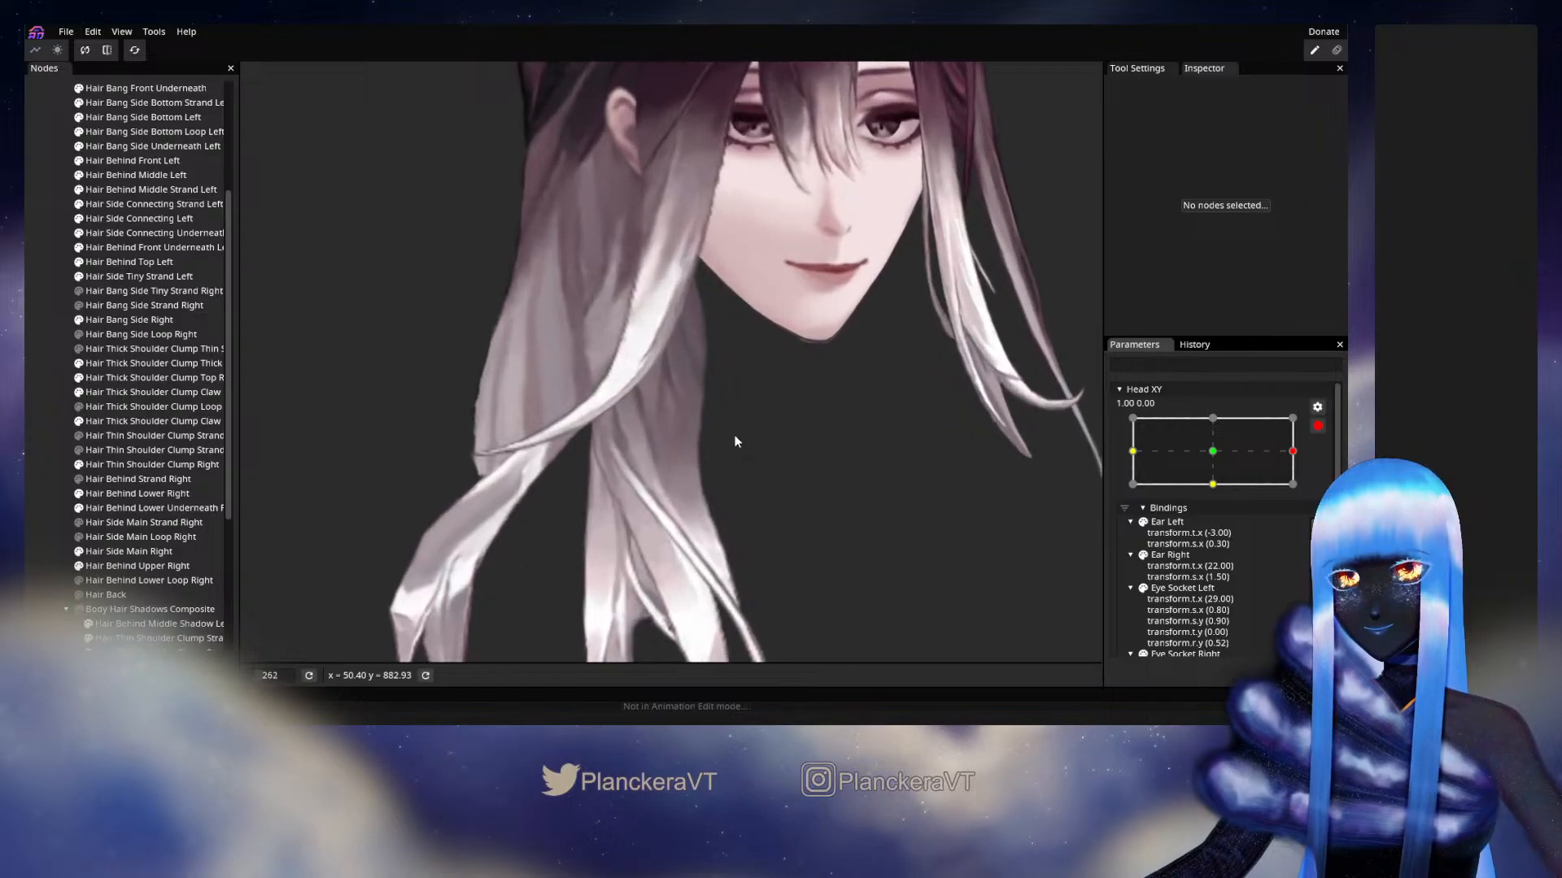
{"action": "scroll", "coordinate": [704, 342], "scroll_direction": "up", "scroll_amount": 2}
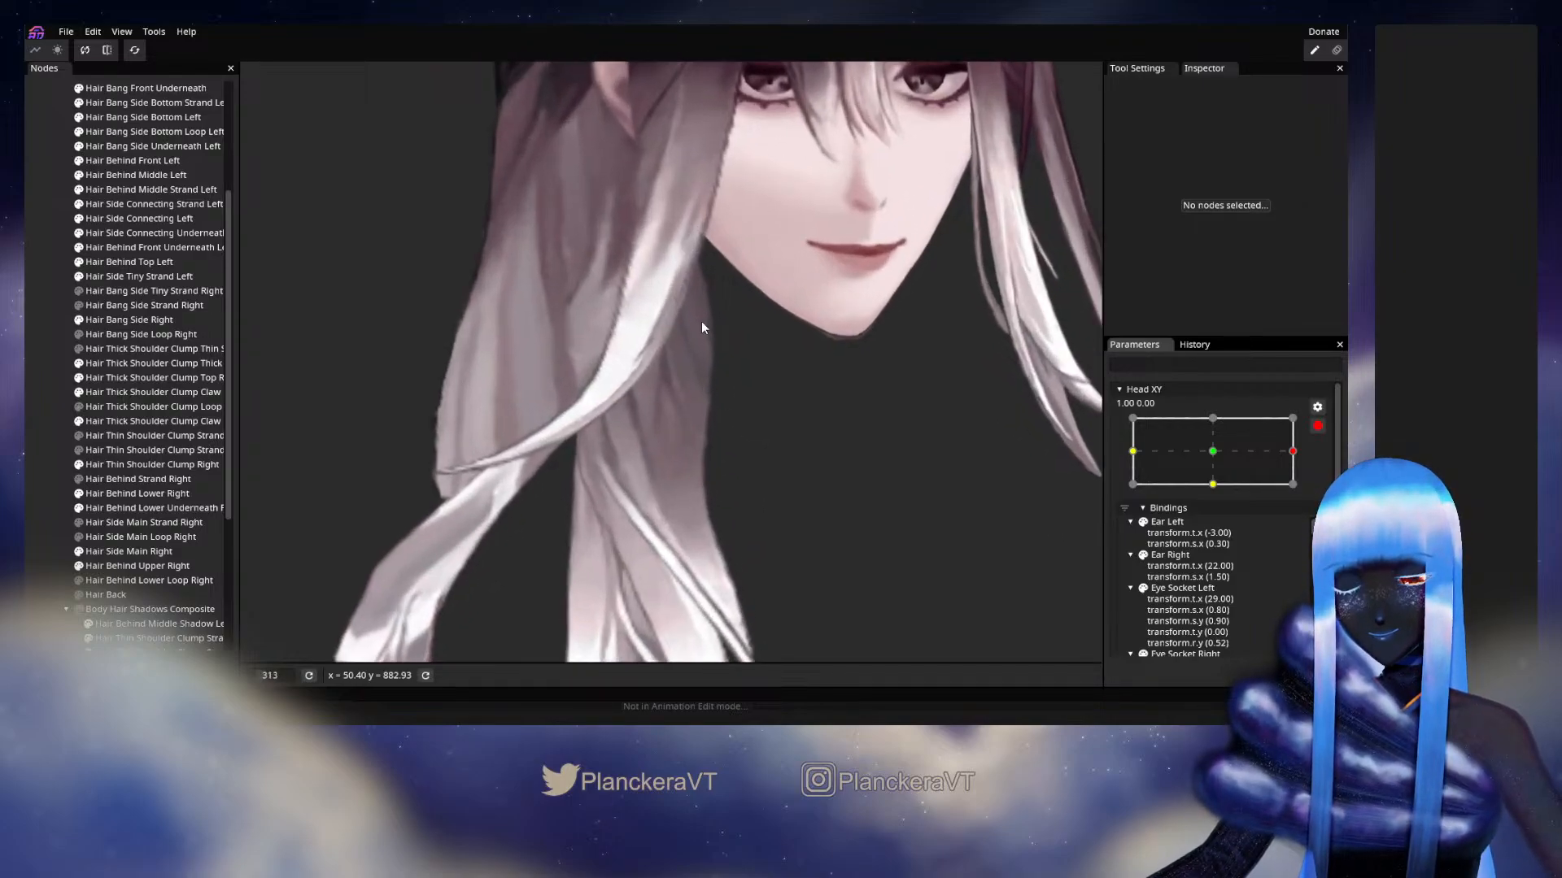
{"action": "left_click_drag", "start_coordinate": [702, 322], "coordinate": [674, 397]}
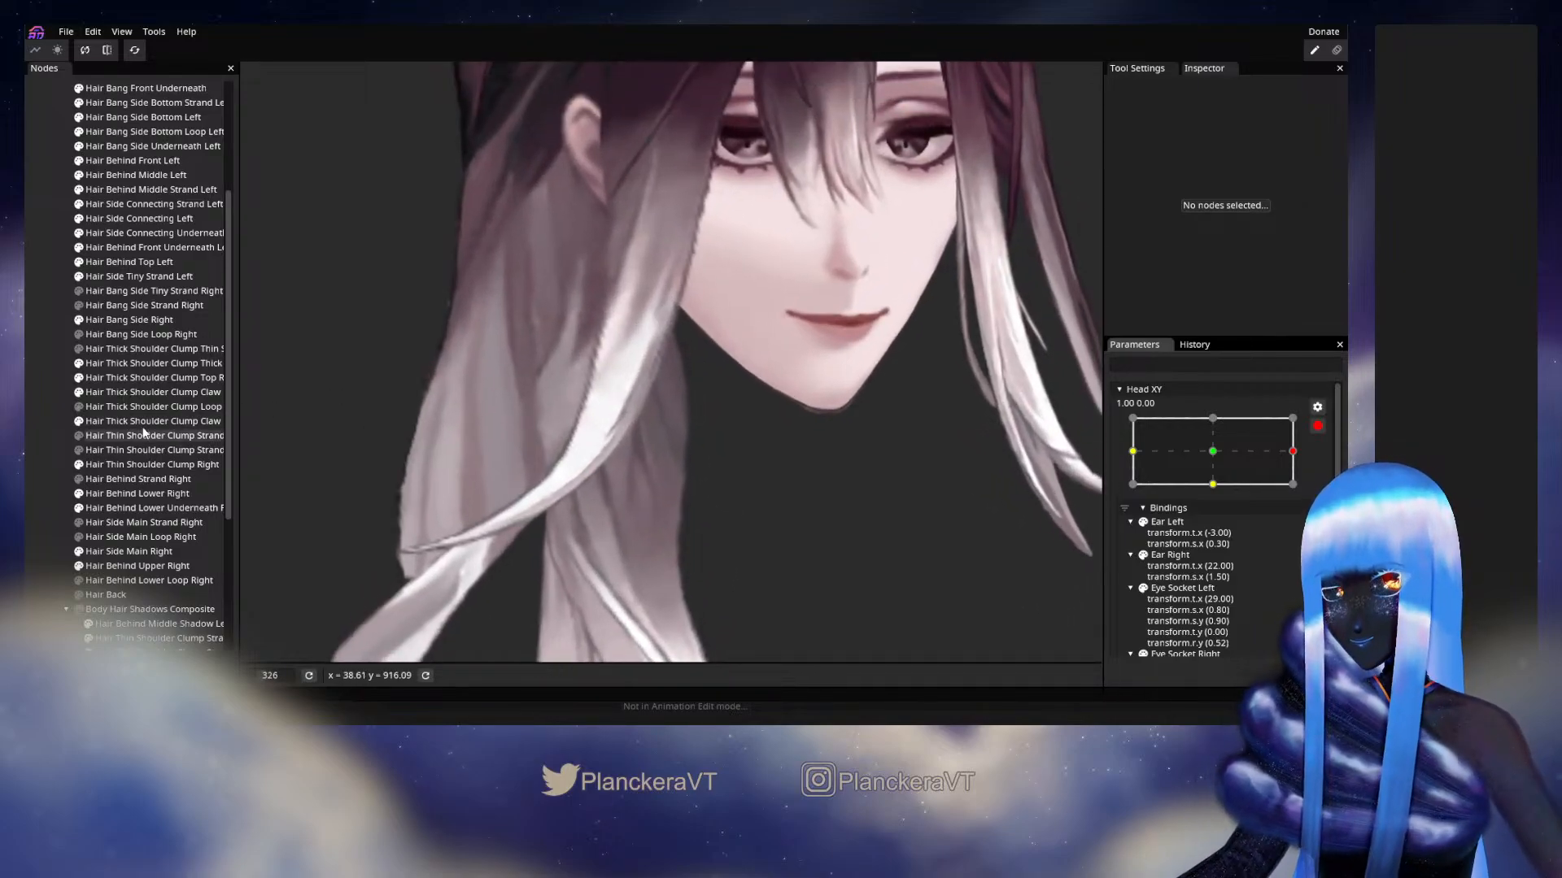
Examine the Hair Thick Shoulder Clump Top Right mesh and the surrounding hair with Head XY disarmed, and rearm the parameter at 1.00, 0.00.
{"action": "left_click", "coordinate": [114, 377]}
{"action": "scroll", "coordinate": [663, 450], "scroll_direction": "up", "scroll_amount": 3}
{"action": "scroll", "coordinate": [664, 450], "scroll_direction": "up", "scroll_amount": 2}
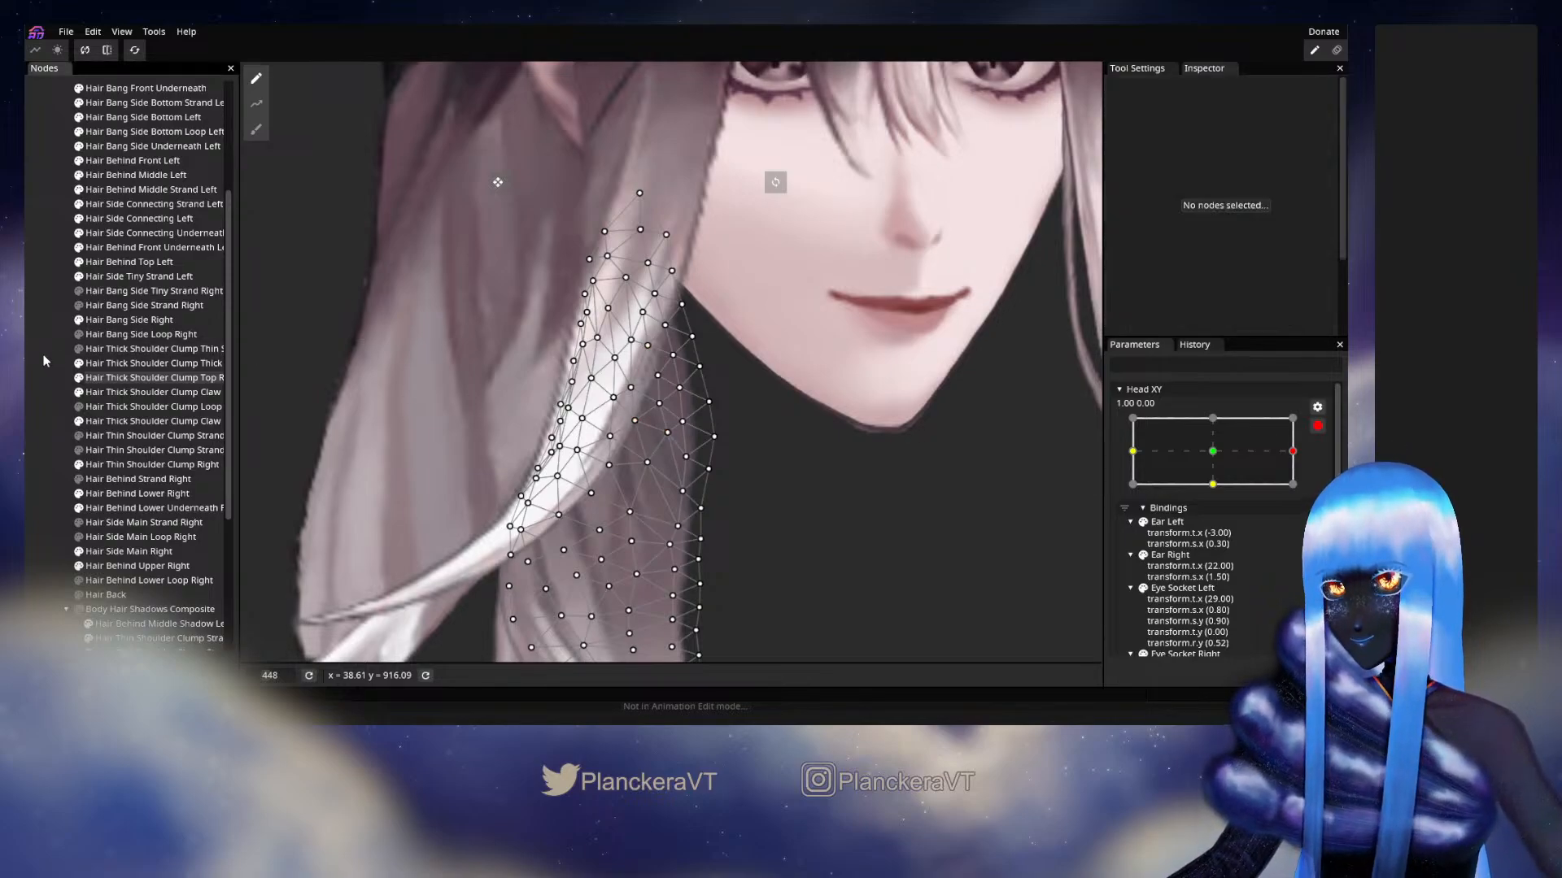
{"action": "left_click", "coordinate": [745, 470]}
{"action": "scroll", "coordinate": [745, 470], "scroll_direction": "down", "scroll_amount": 5}
{"action": "scroll", "coordinate": [745, 470], "scroll_direction": "down", "scroll_amount": 4}
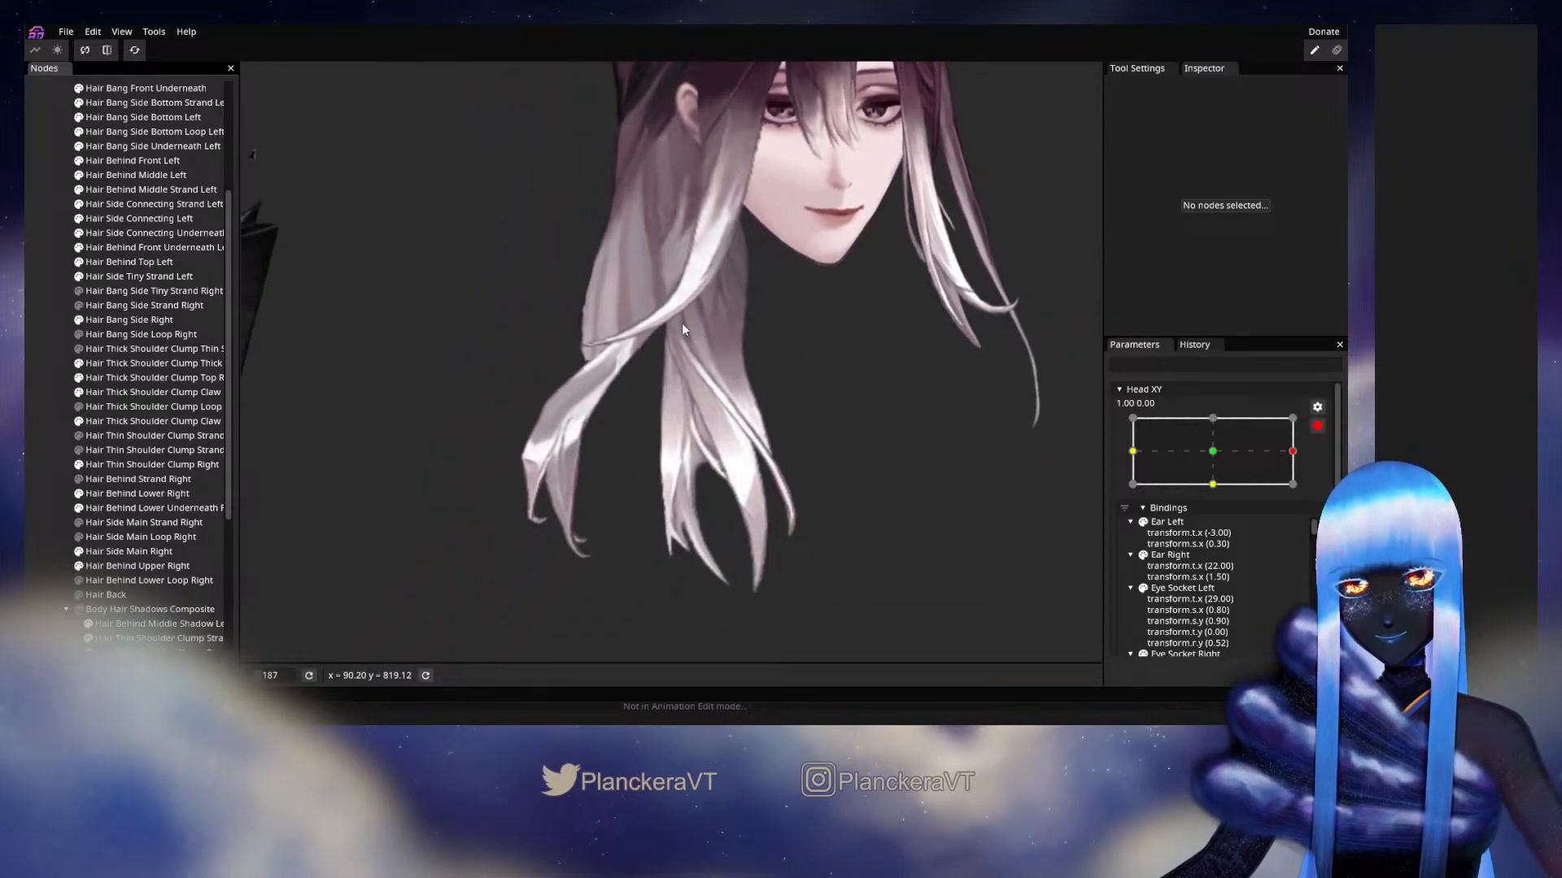
{"action": "left_click", "coordinate": [1318, 425]}
{"action": "mouse_move", "coordinate": [1302, 491]}
{"action": "left_mouse_down"}
{"action": "mouse_move", "coordinate": [1215, 500]}
{"action": "mouse_move", "coordinate": [1302, 491]}
{"action": "left_mouse_up"}
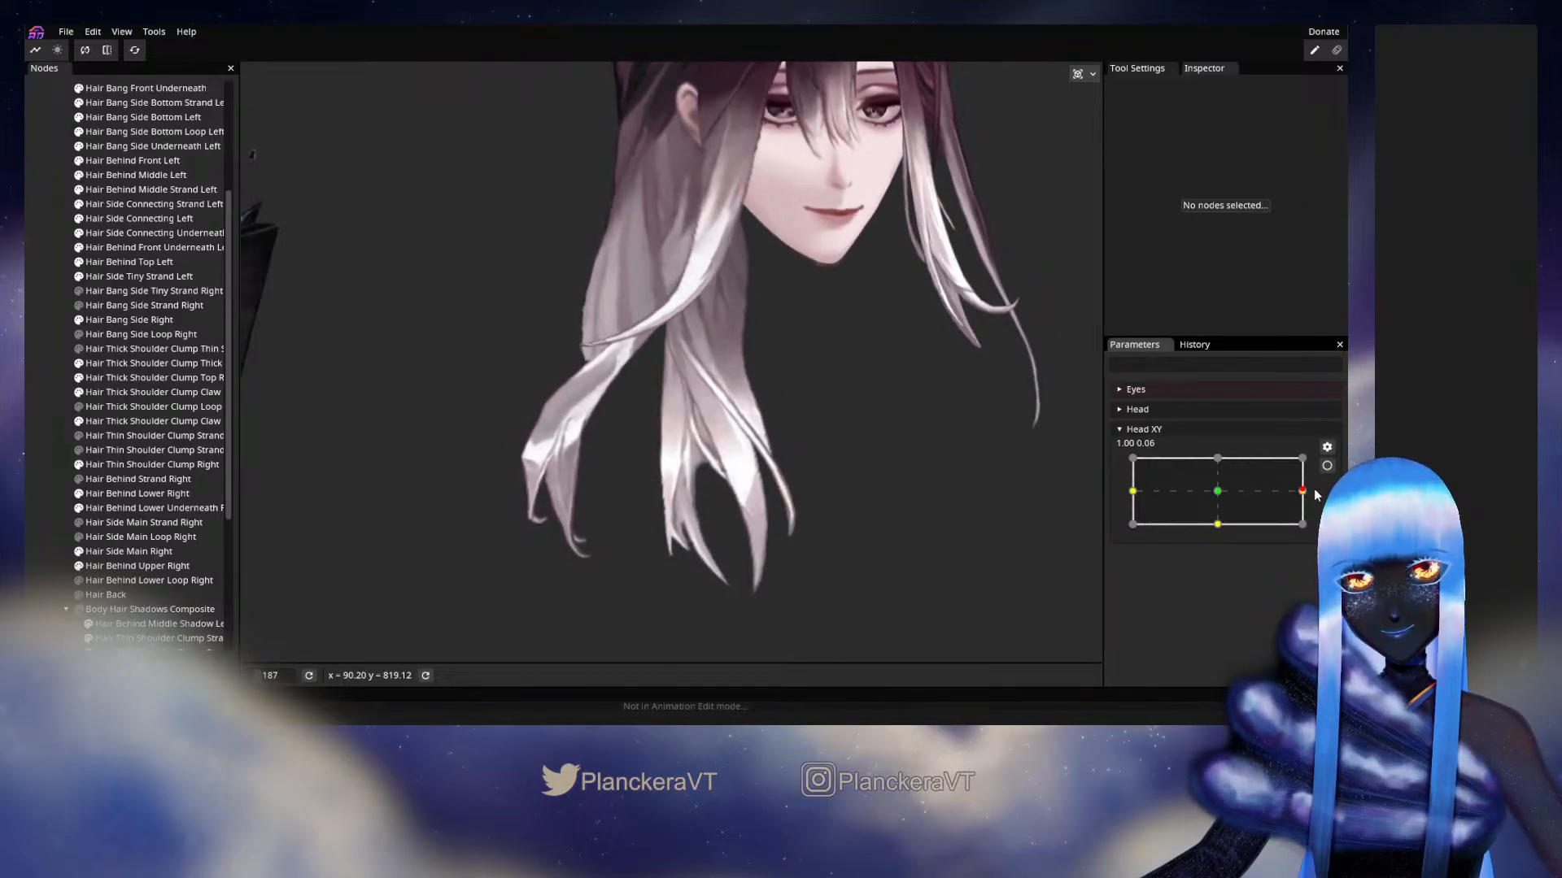
{"action": "left_click", "coordinate": [1327, 465]}
{"action": "scroll", "coordinate": [830, 409], "scroll_direction": "up", "scroll_amount": 5}
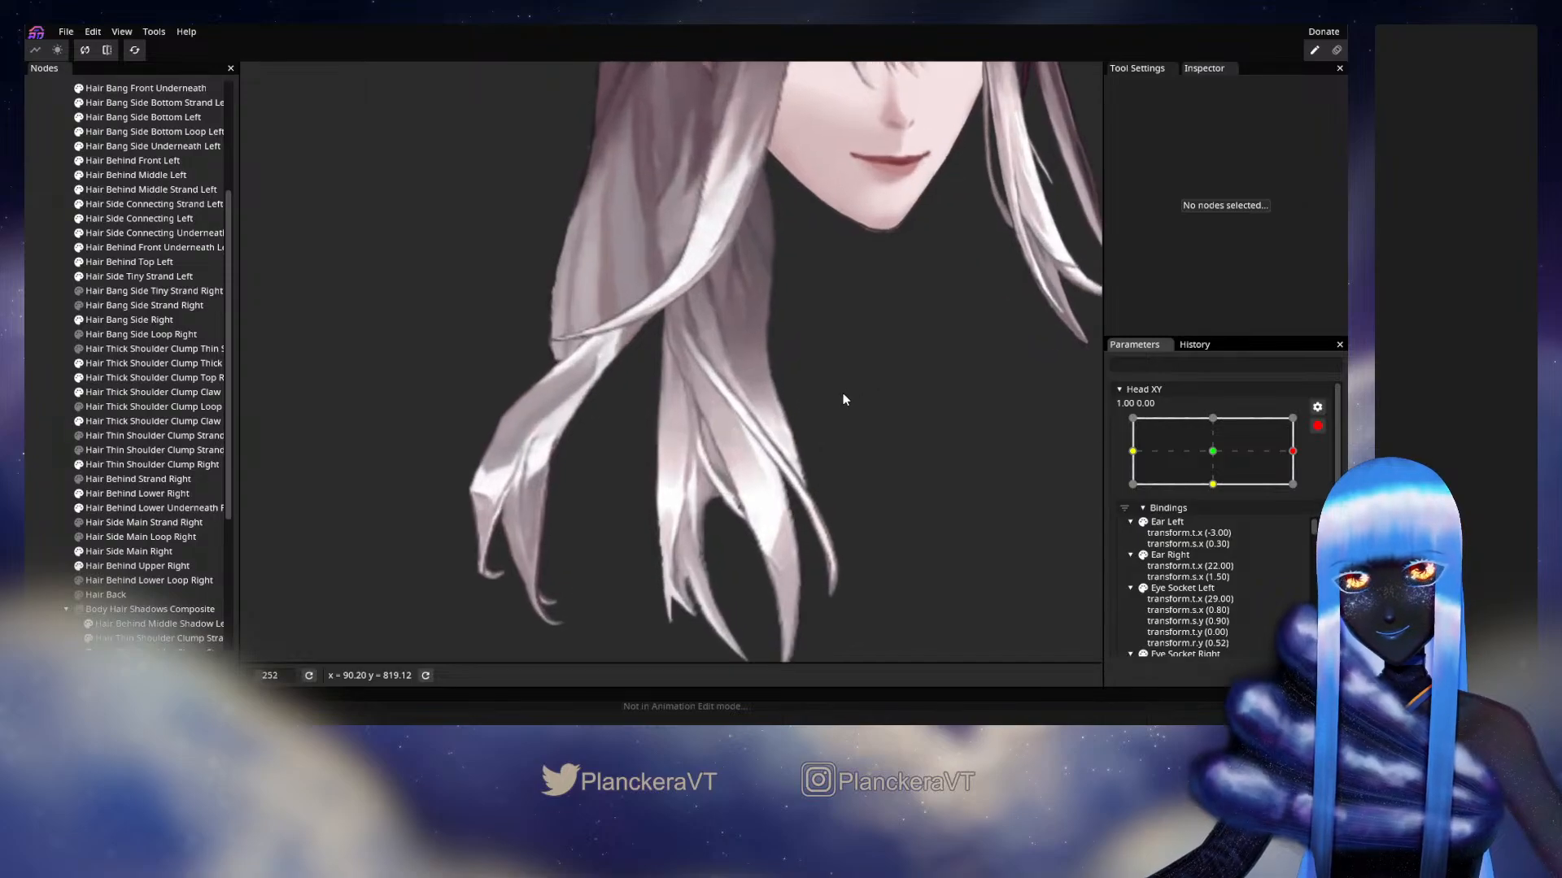
Shift interior vertices in the upper middle of the Hair Thick Shoulder Clump Top Right mesh toward its outer edge, and deselect it.
{"action": "left_click", "coordinate": [105, 378]}
{"action": "scroll", "coordinate": [691, 277], "scroll_direction": "up", "scroll_amount": 4}
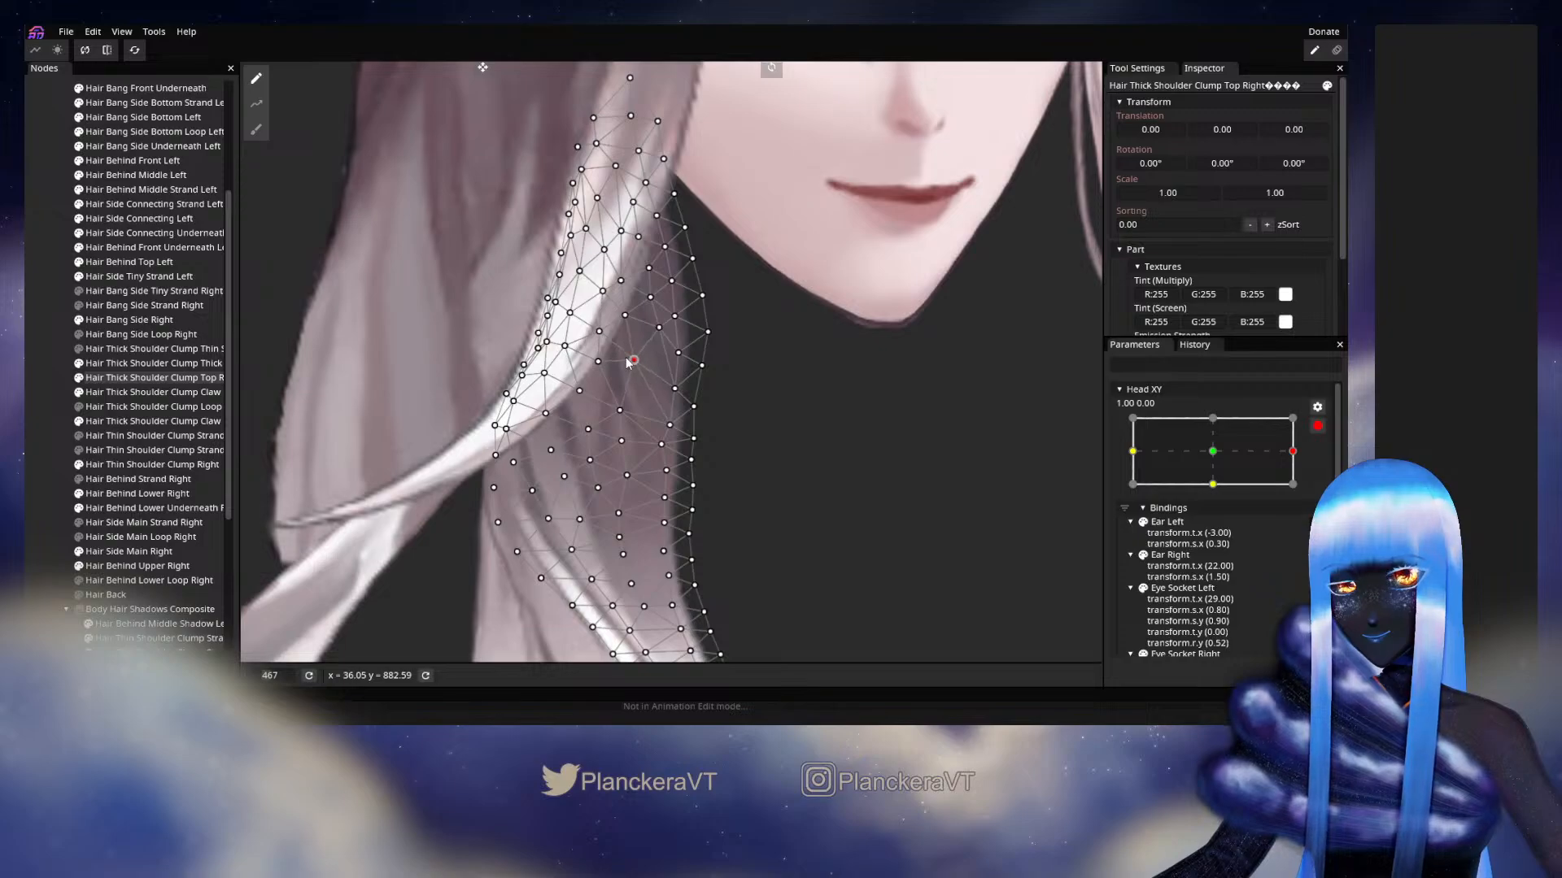
{"action": "left_click_drag", "start_coordinate": [623, 317], "coordinate": [592, 296]}
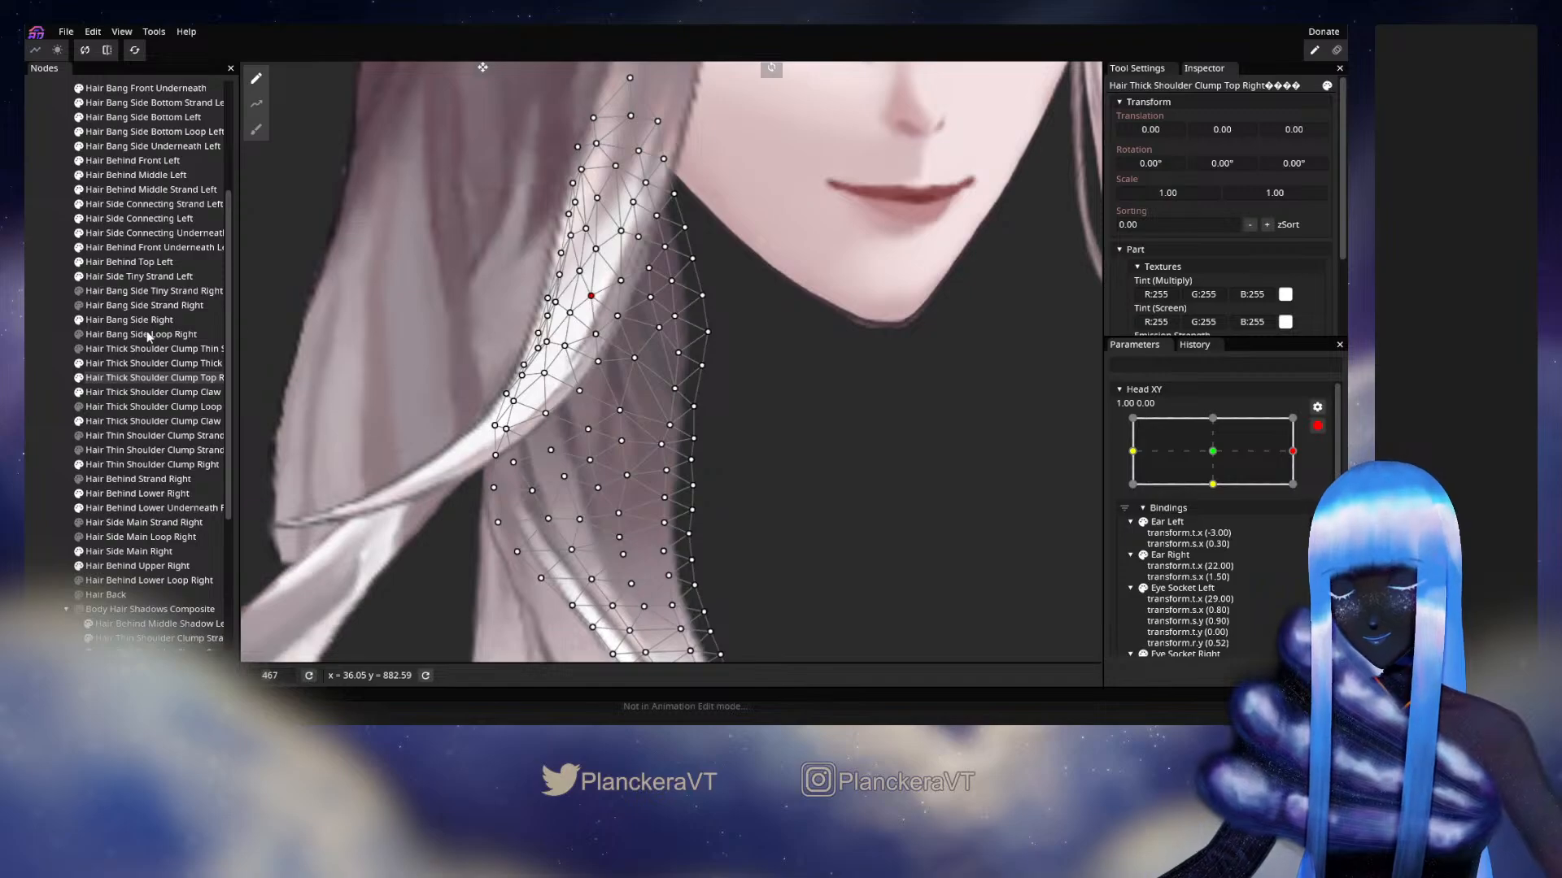
{"action": "left_click", "coordinate": [39, 324]}
{"action": "scroll", "coordinate": [555, 390], "scroll_direction": "down", "scroll_amount": 5}
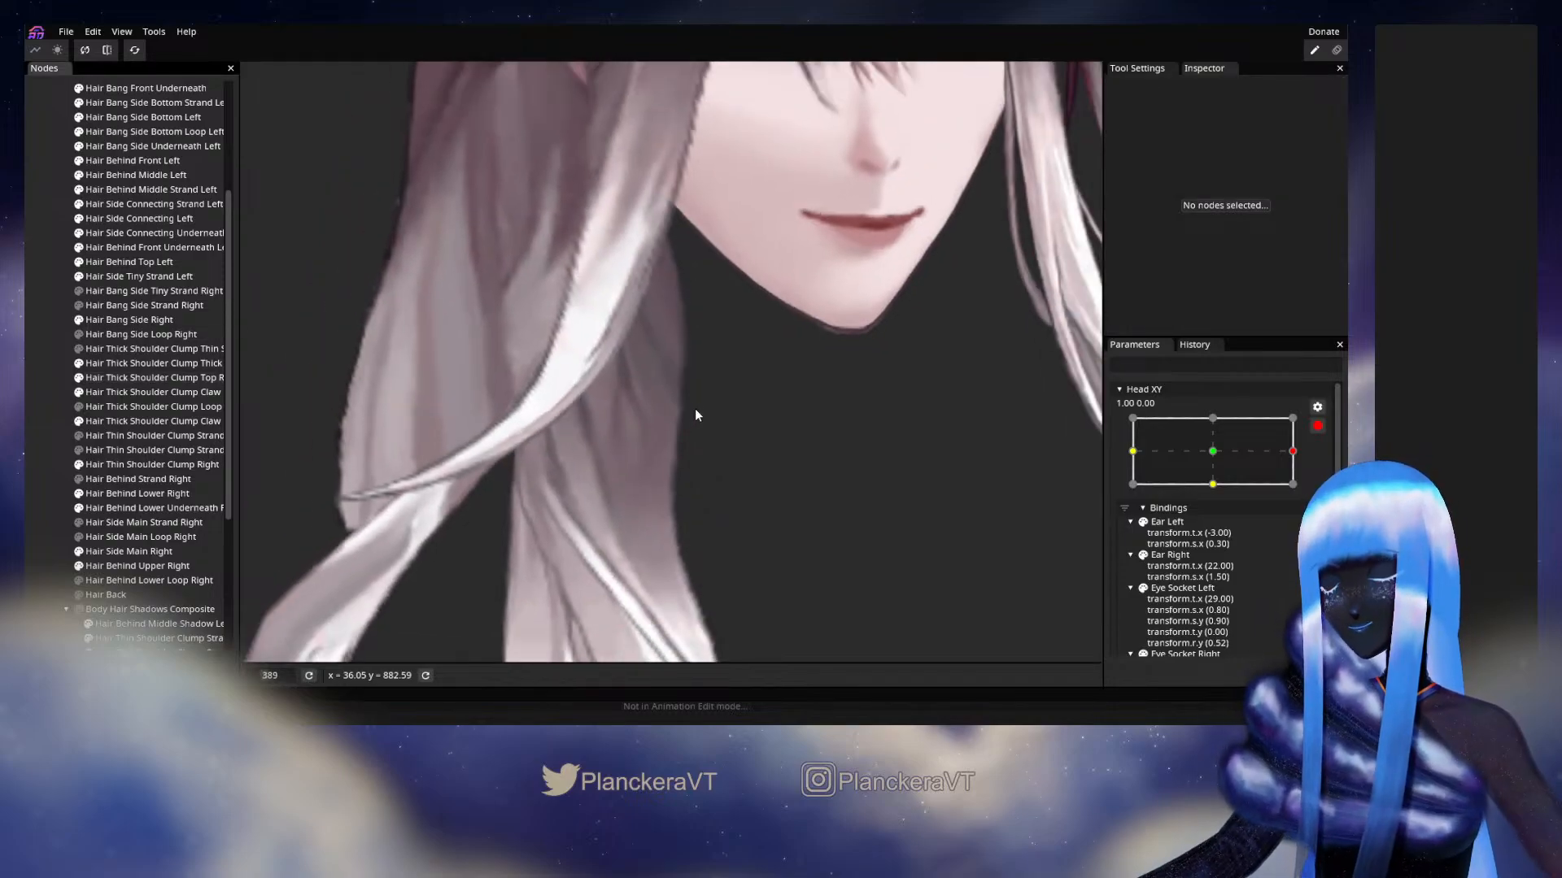
{"action": "scroll", "coordinate": [728, 436], "scroll_direction": "down", "scroll_amount": 2}
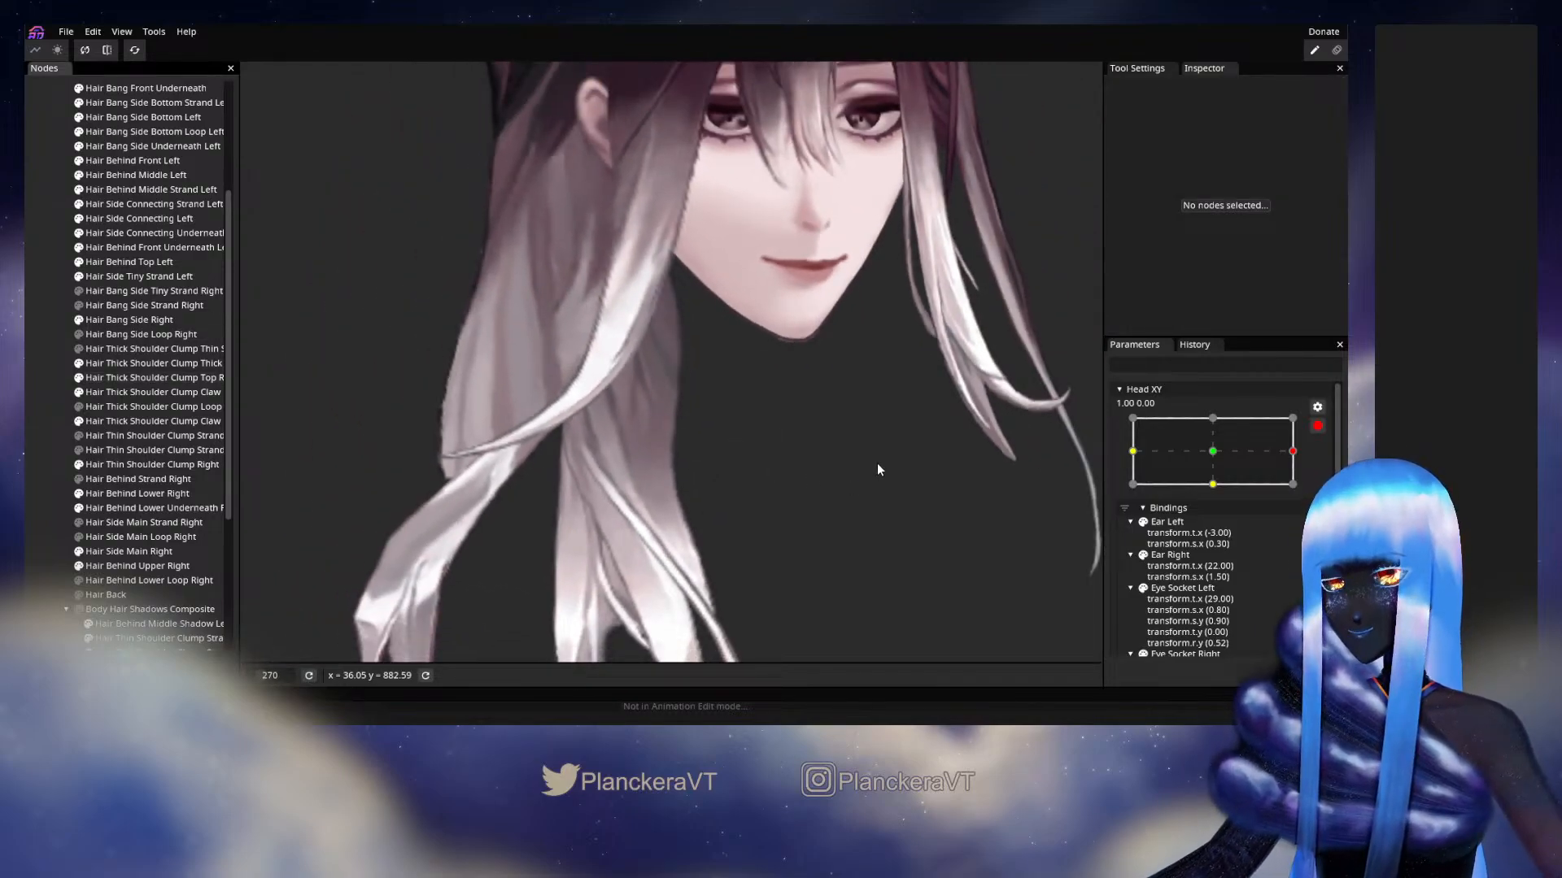
{"action": "scroll", "coordinate": [875, 465], "scroll_direction": "down", "scroll_amount": 1}
Preview the far-right pose with Head XY disarmed, hide Hair Bang Side Right to expose the clump, and rearm Head XY at 1.00, 0.00.
{"action": "left_click", "coordinate": [1317, 426]}
{"action": "left_click_drag", "start_coordinate": [1218, 491], "coordinate": [1302, 491]}
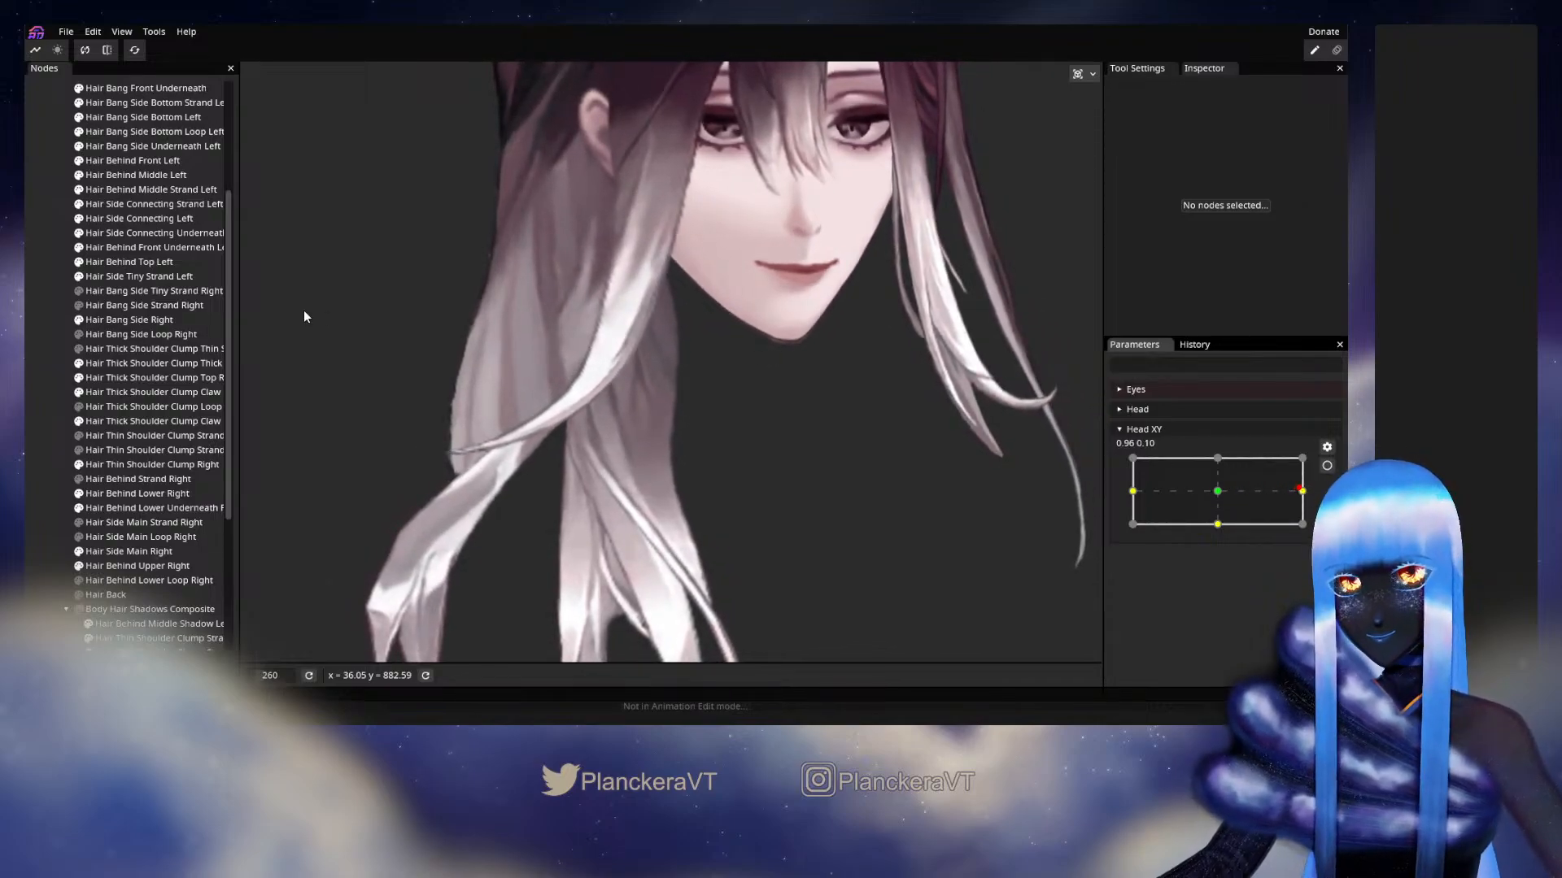
{"action": "scroll", "coordinate": [690, 373], "scroll_direction": "up", "scroll_amount": 4}
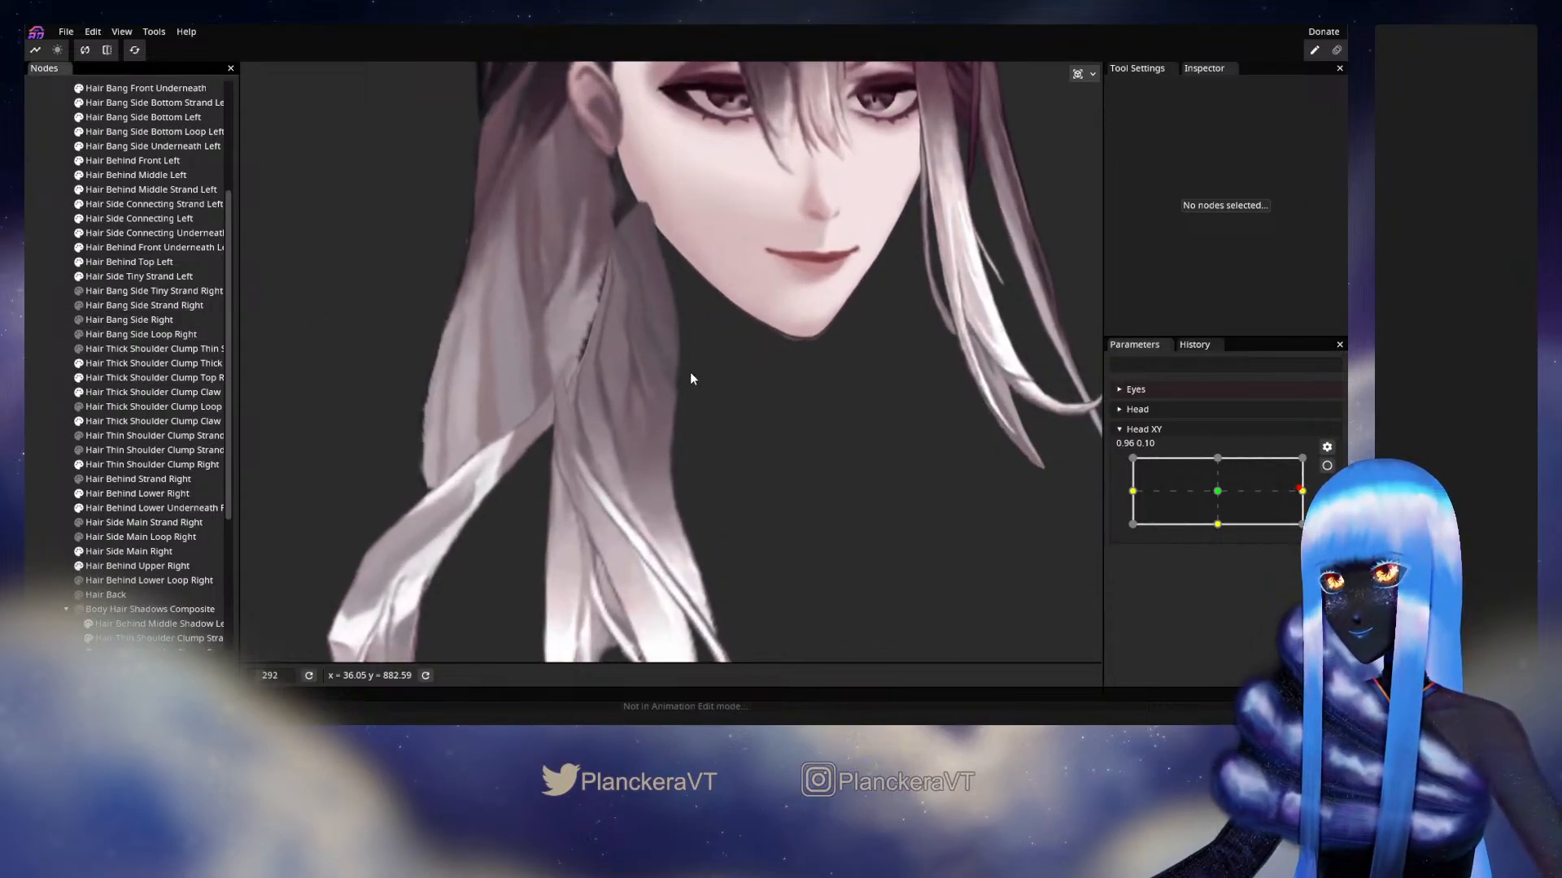
{"action": "left_click", "coordinate": [1326, 466]}
{"action": "scroll", "coordinate": [694, 419], "scroll_direction": "up", "scroll_amount": 2}
{"action": "scroll", "coordinate": [695, 414], "scroll_direction": "up", "scroll_amount": 1}
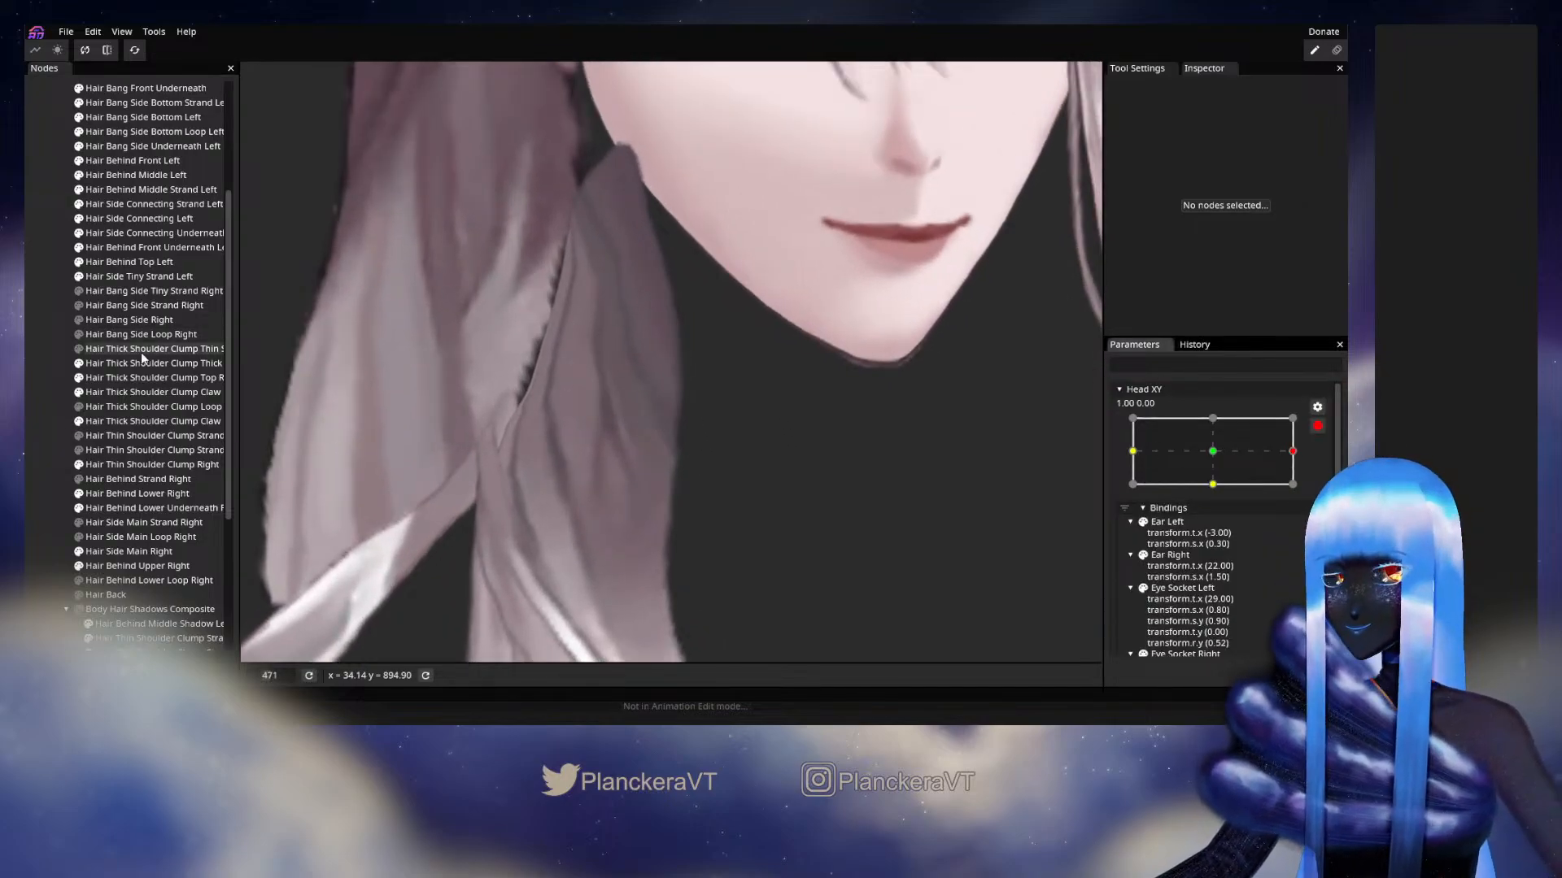
Reposition upper interior vertices of the exposed Hair Thick Shoulder Clump Top Right mesh, and show Hair Bang Side Right again.
{"action": "left_click", "coordinate": [130, 377]}
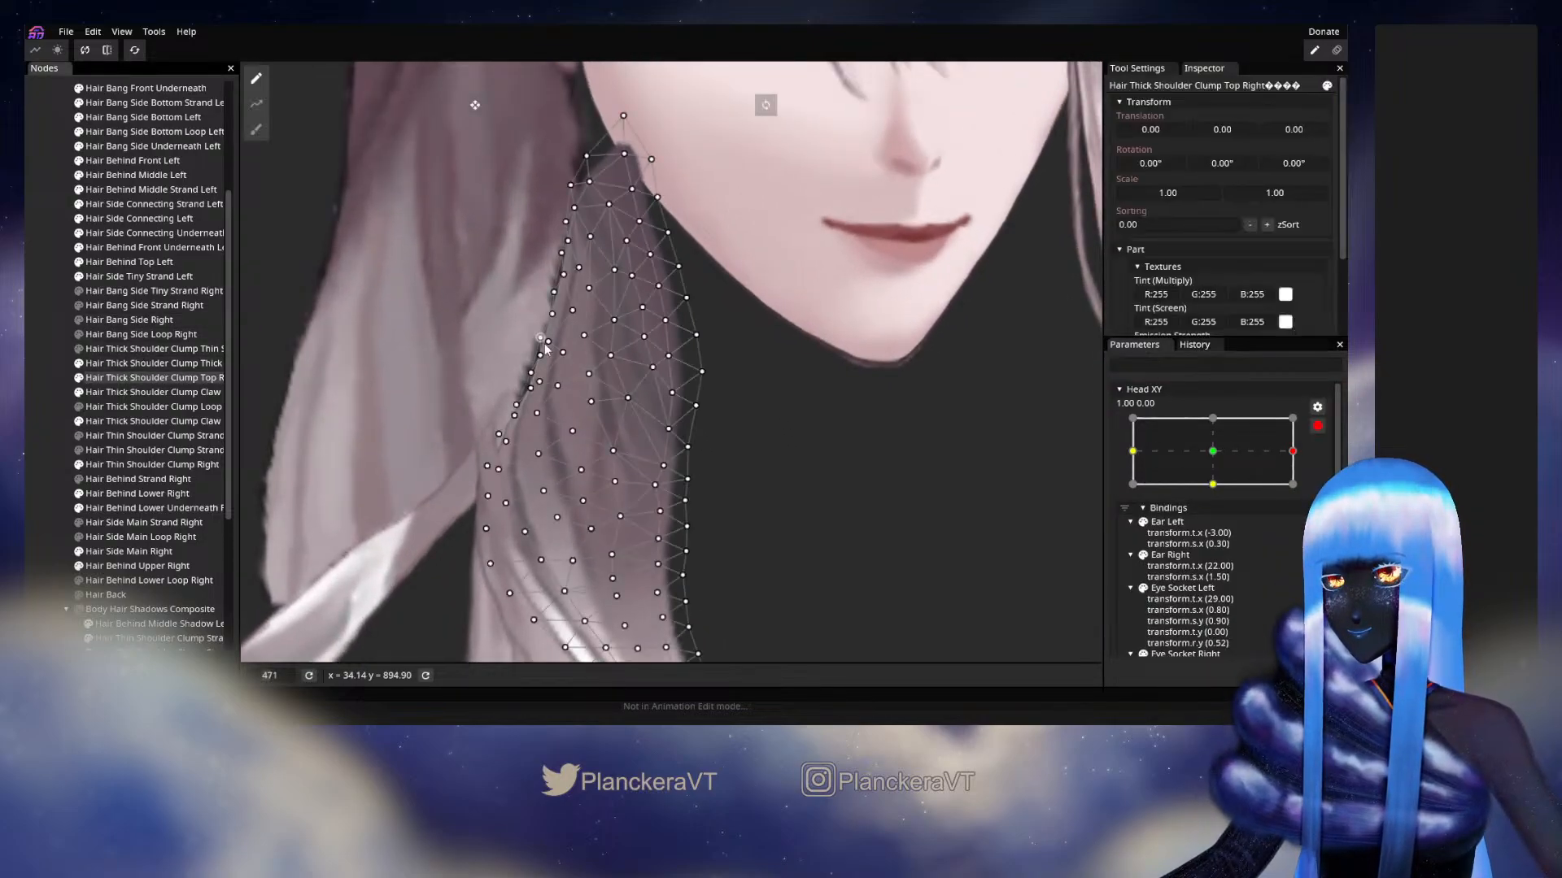
{"action": "scroll", "coordinate": [645, 360], "scroll_direction": "up", "scroll_amount": 2}
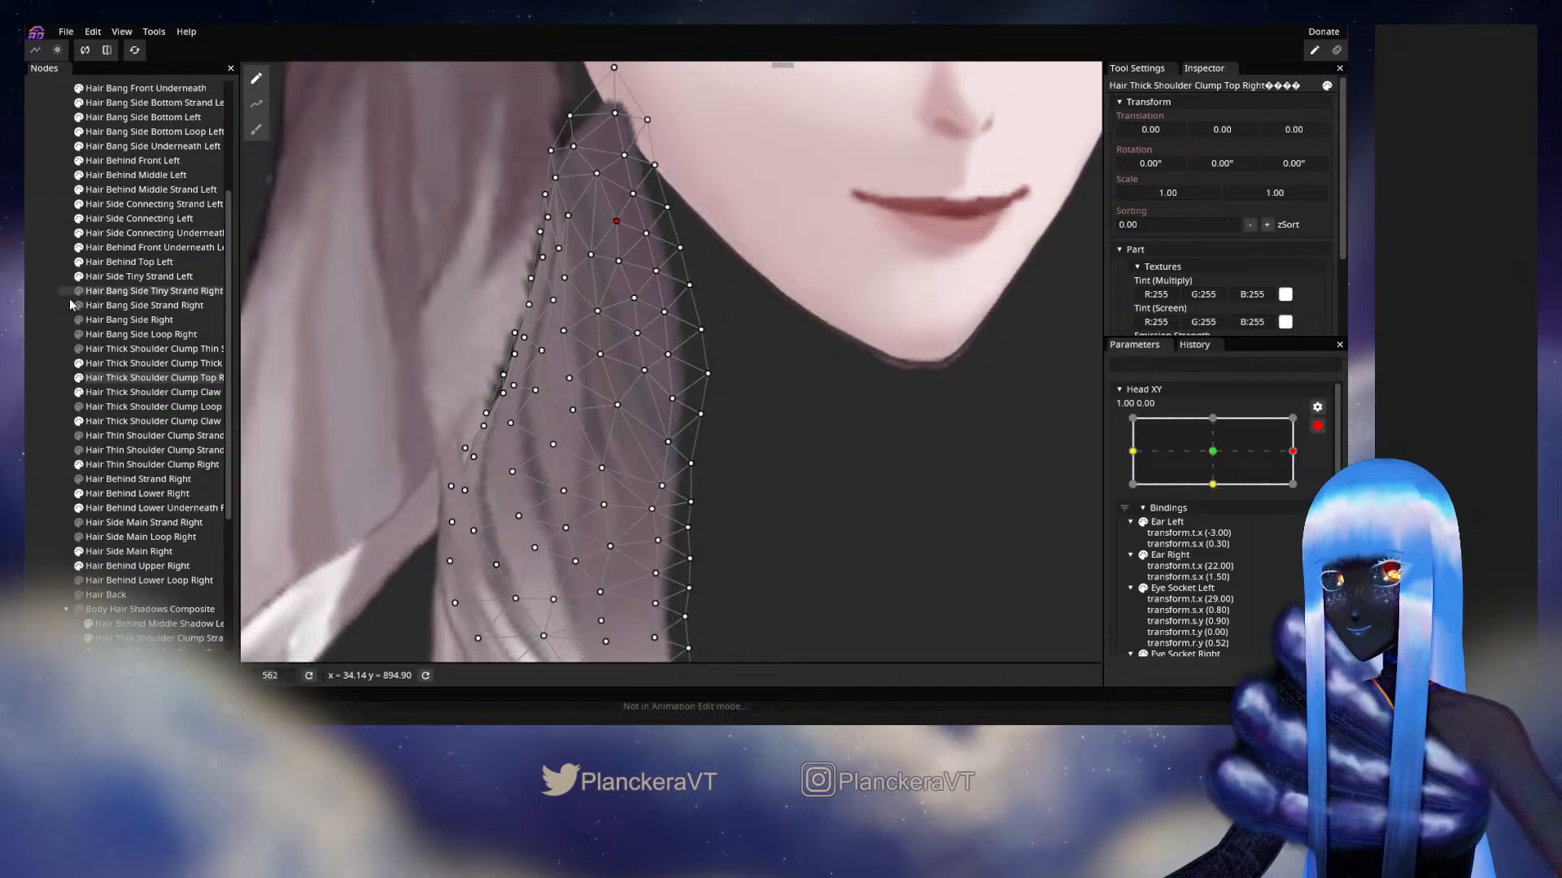
{"action": "left_click", "coordinate": [625, 439]}
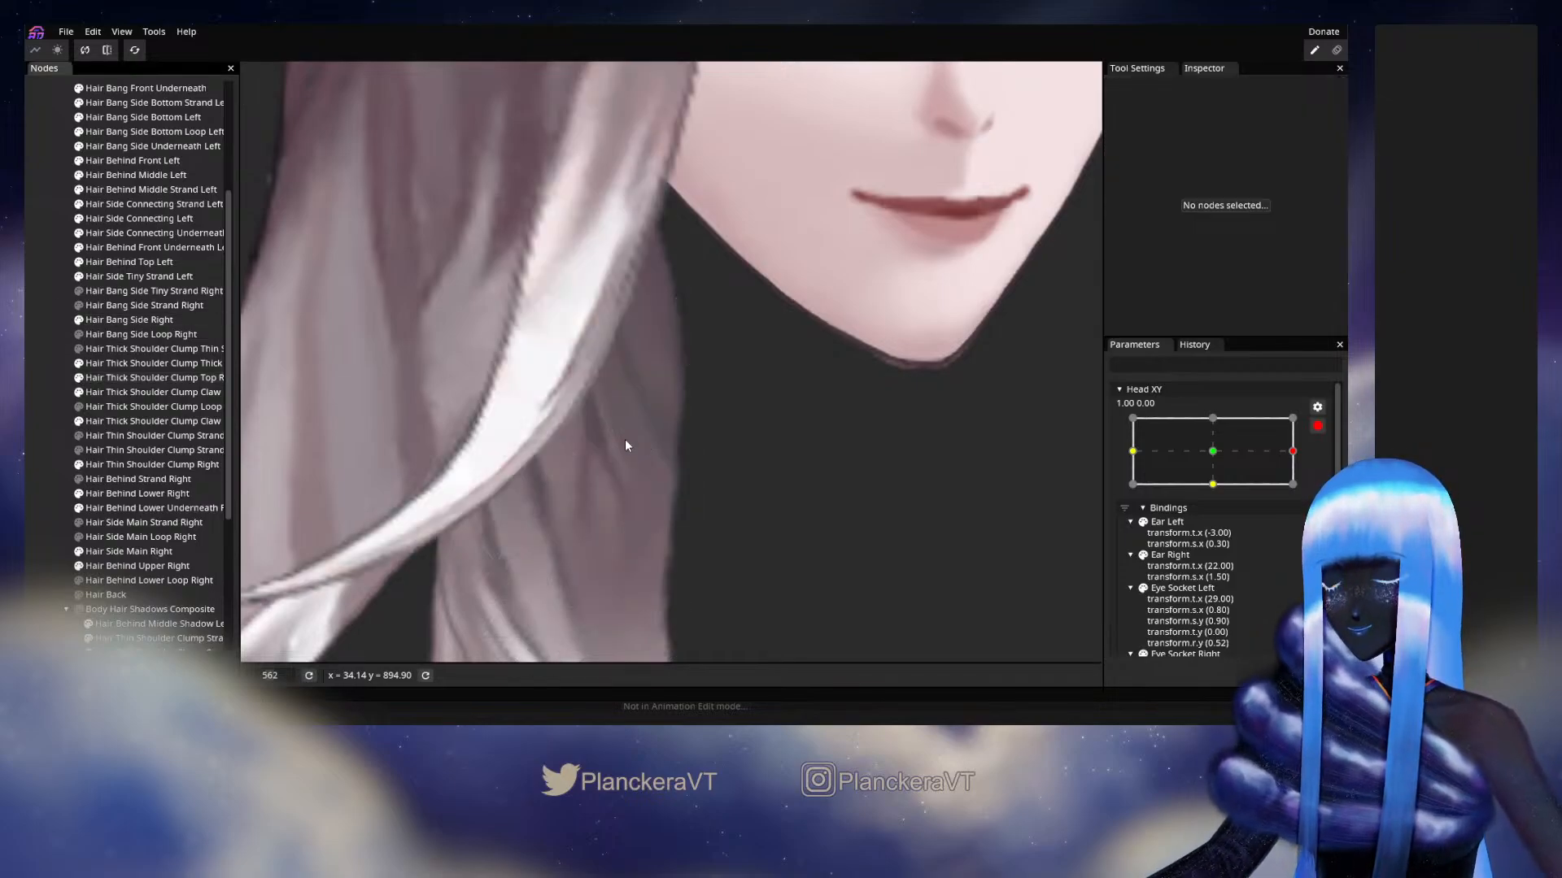
{"action": "scroll", "coordinate": [624, 440], "scroll_direction": "down", "scroll_amount": 5}
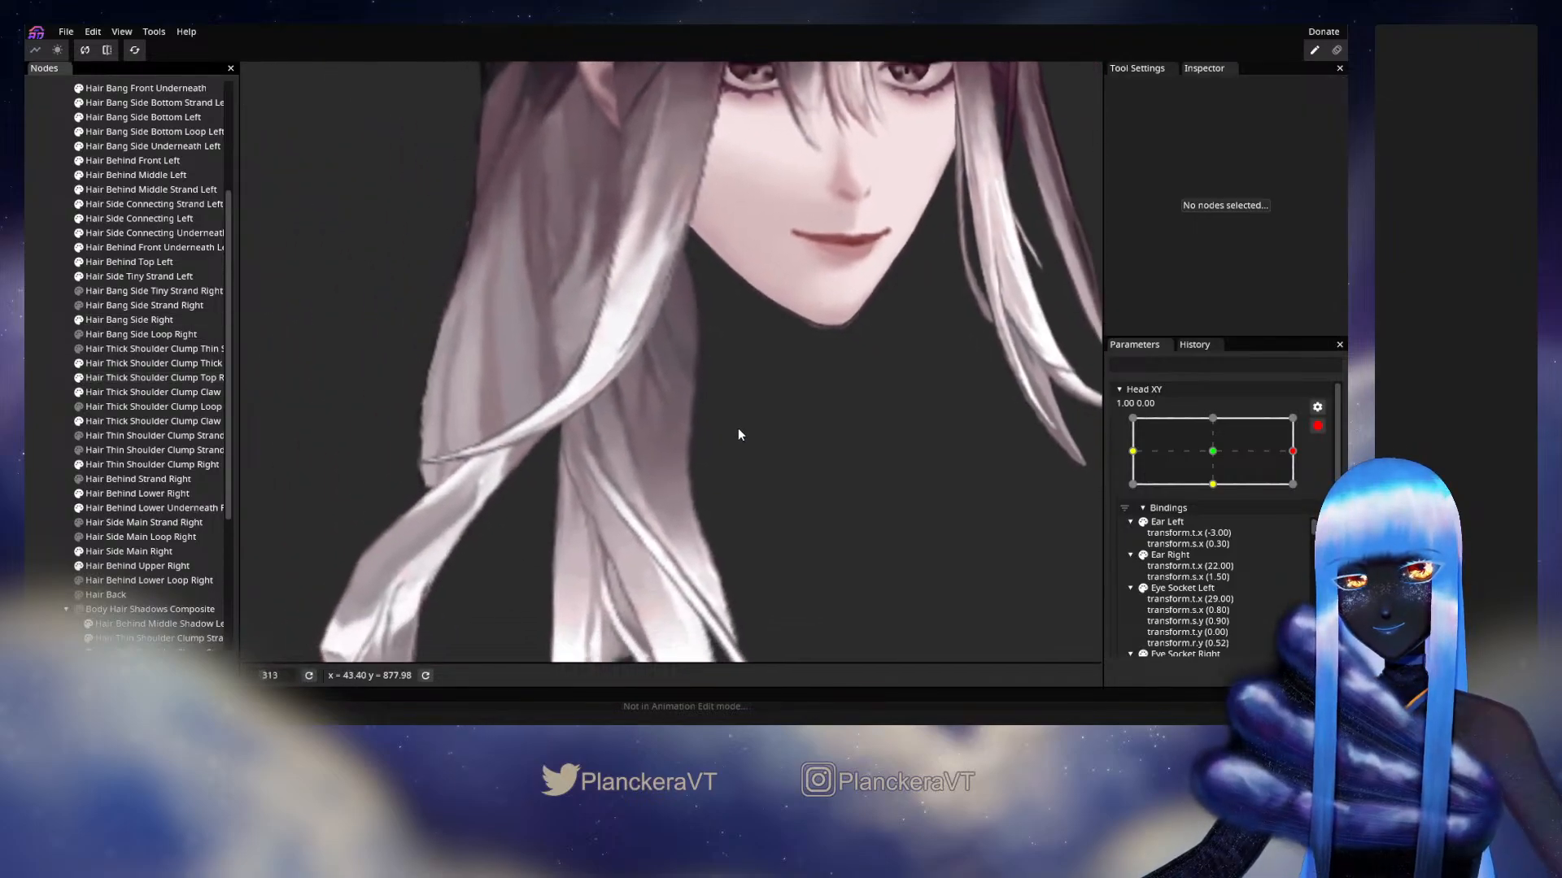
Check the clump's movement around the far-right pose with Head XY disarmed, and rearm the parameter at its 1.00, 0.00 keypoint.
{"action": "left_click", "coordinate": [1318, 427]}
{"action": "mouse_move", "coordinate": [1302, 491]}
{"action": "left_mouse_down"}
{"action": "mouse_move", "coordinate": [1220, 494]}
{"action": "mouse_move", "coordinate": [1311, 496]}
{"action": "left_mouse_up"}
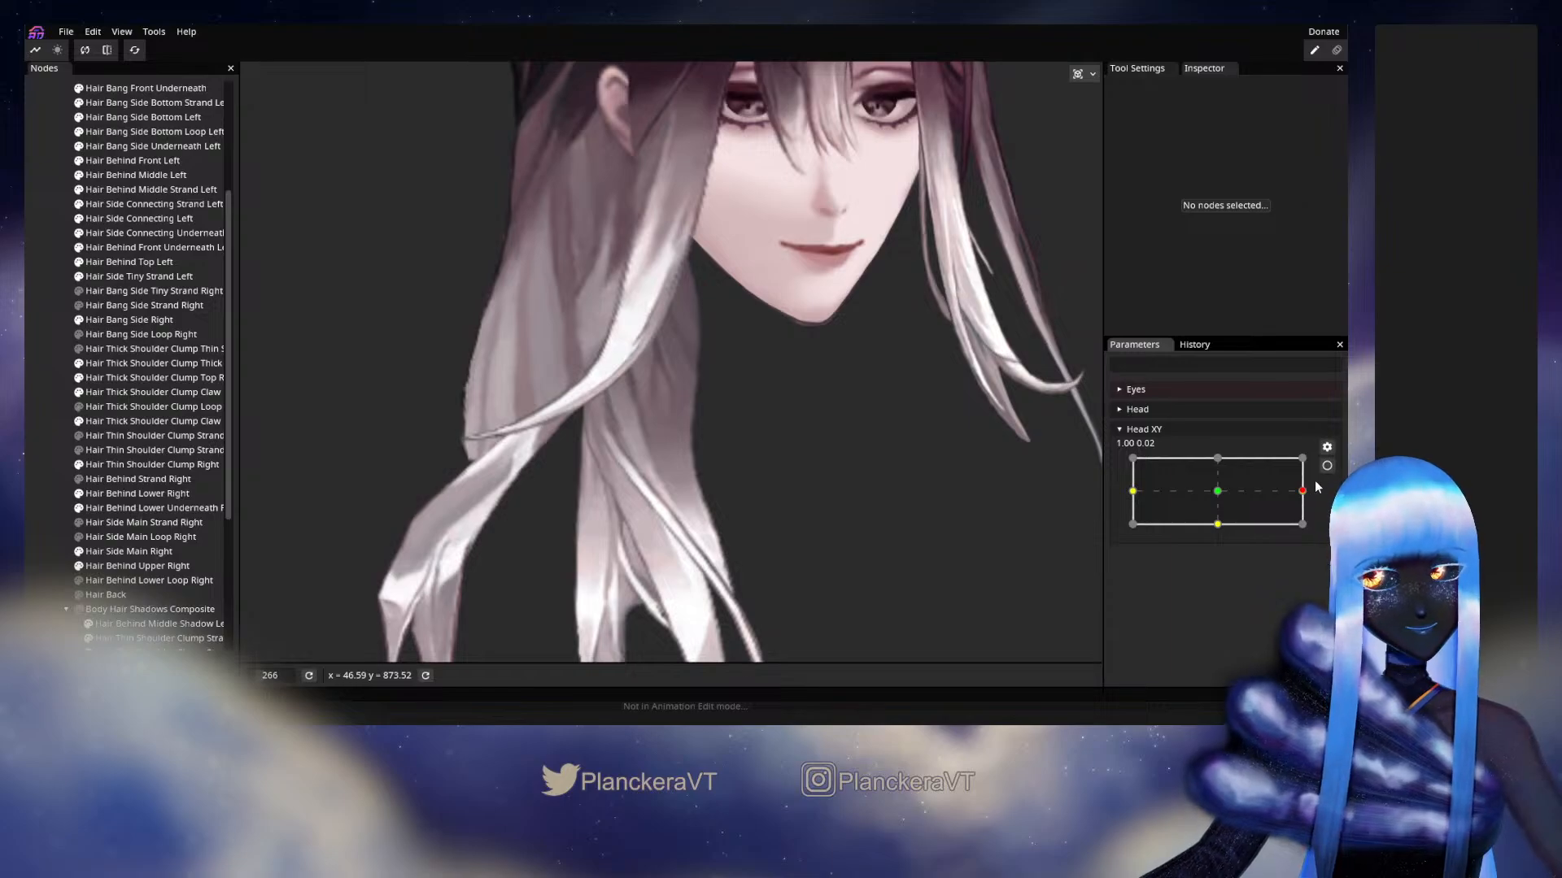
{"action": "left_click", "coordinate": [1327, 465]}
{"action": "scroll", "coordinate": [641, 457], "scroll_direction": "up", "scroll_amount": 4}
{"action": "scroll", "coordinate": [643, 455], "scroll_direction": "up", "scroll_amount": 6}
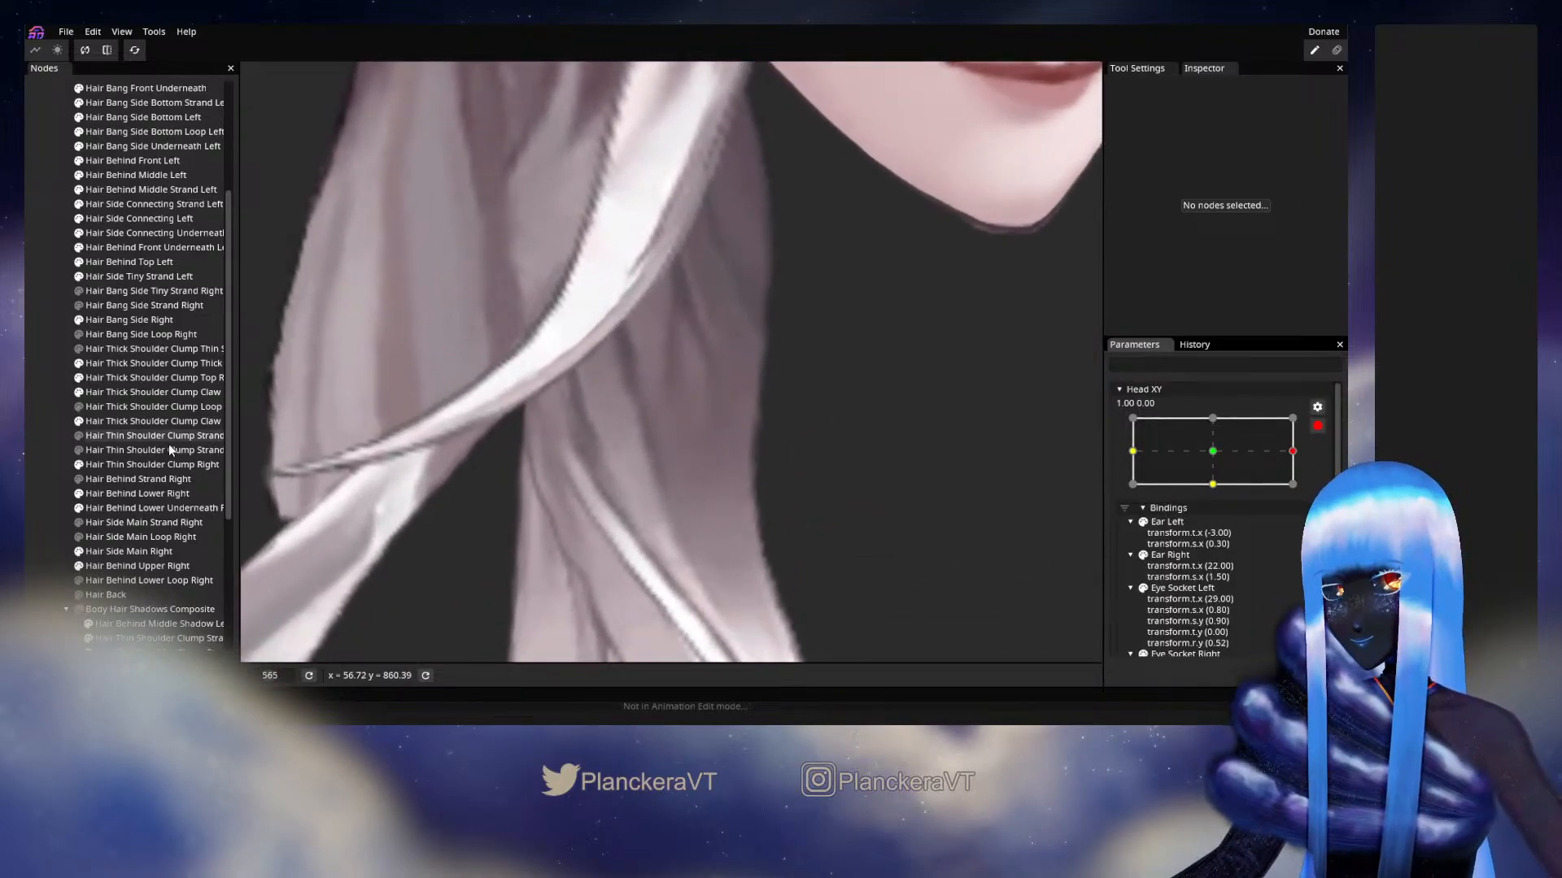
Nudge interior vertices of the Hair Thick Shoulder Clump Top Right mesh where the white front strand crosses it.
{"action": "left_click", "coordinate": [129, 379]}
{"action": "scroll", "coordinate": [651, 464], "scroll_direction": "up", "scroll_amount": 4}
{"action": "left_click", "coordinate": [606, 432]}
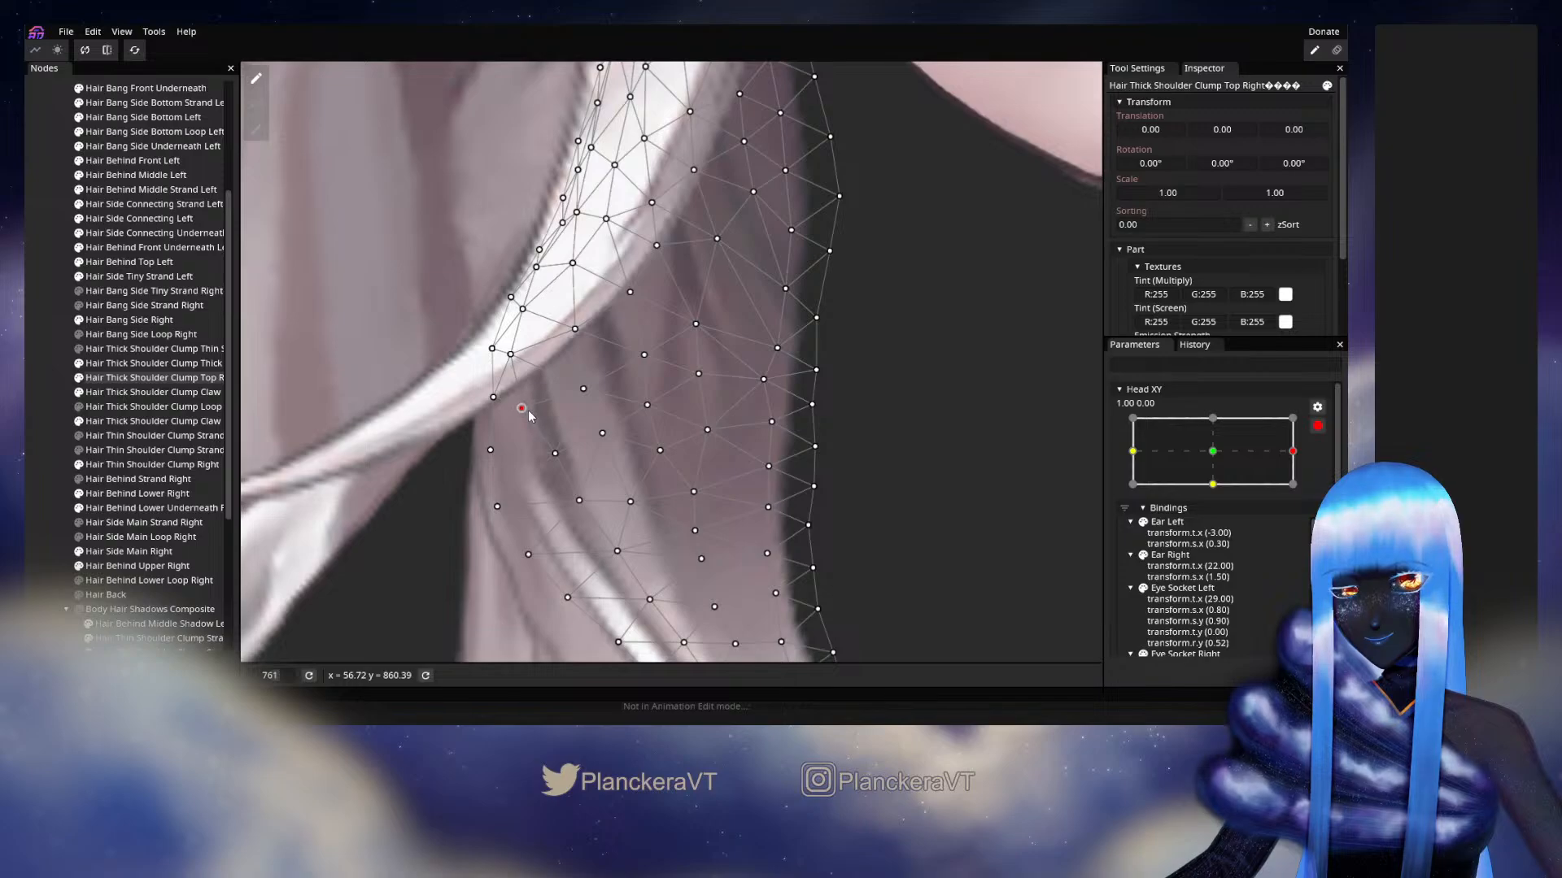
{"action": "left_click", "coordinate": [512, 354]}
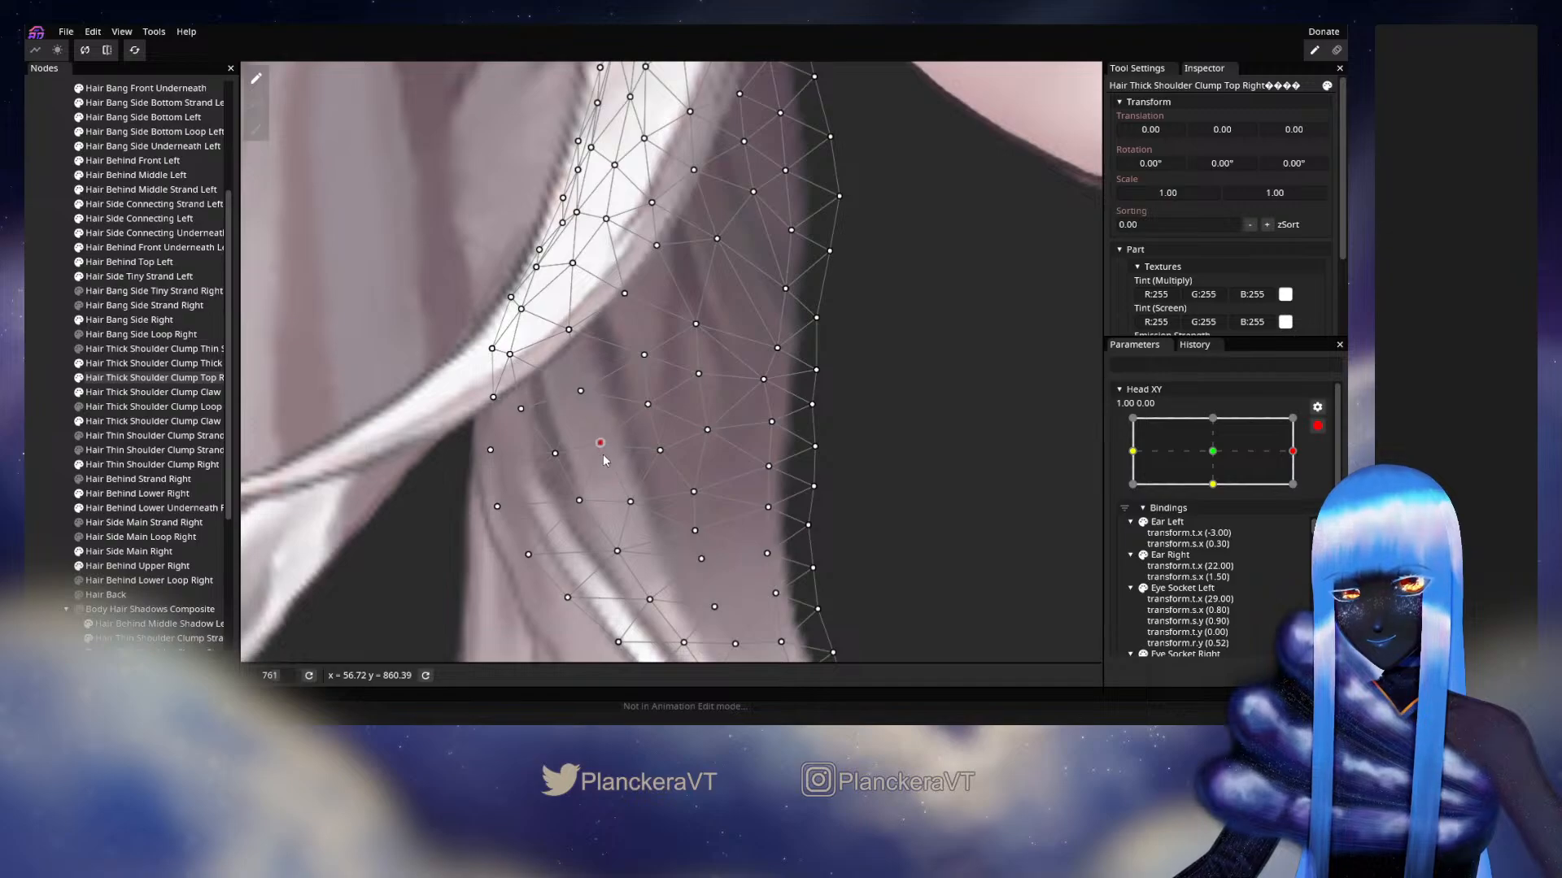
{"action": "left_click", "coordinate": [662, 462]}
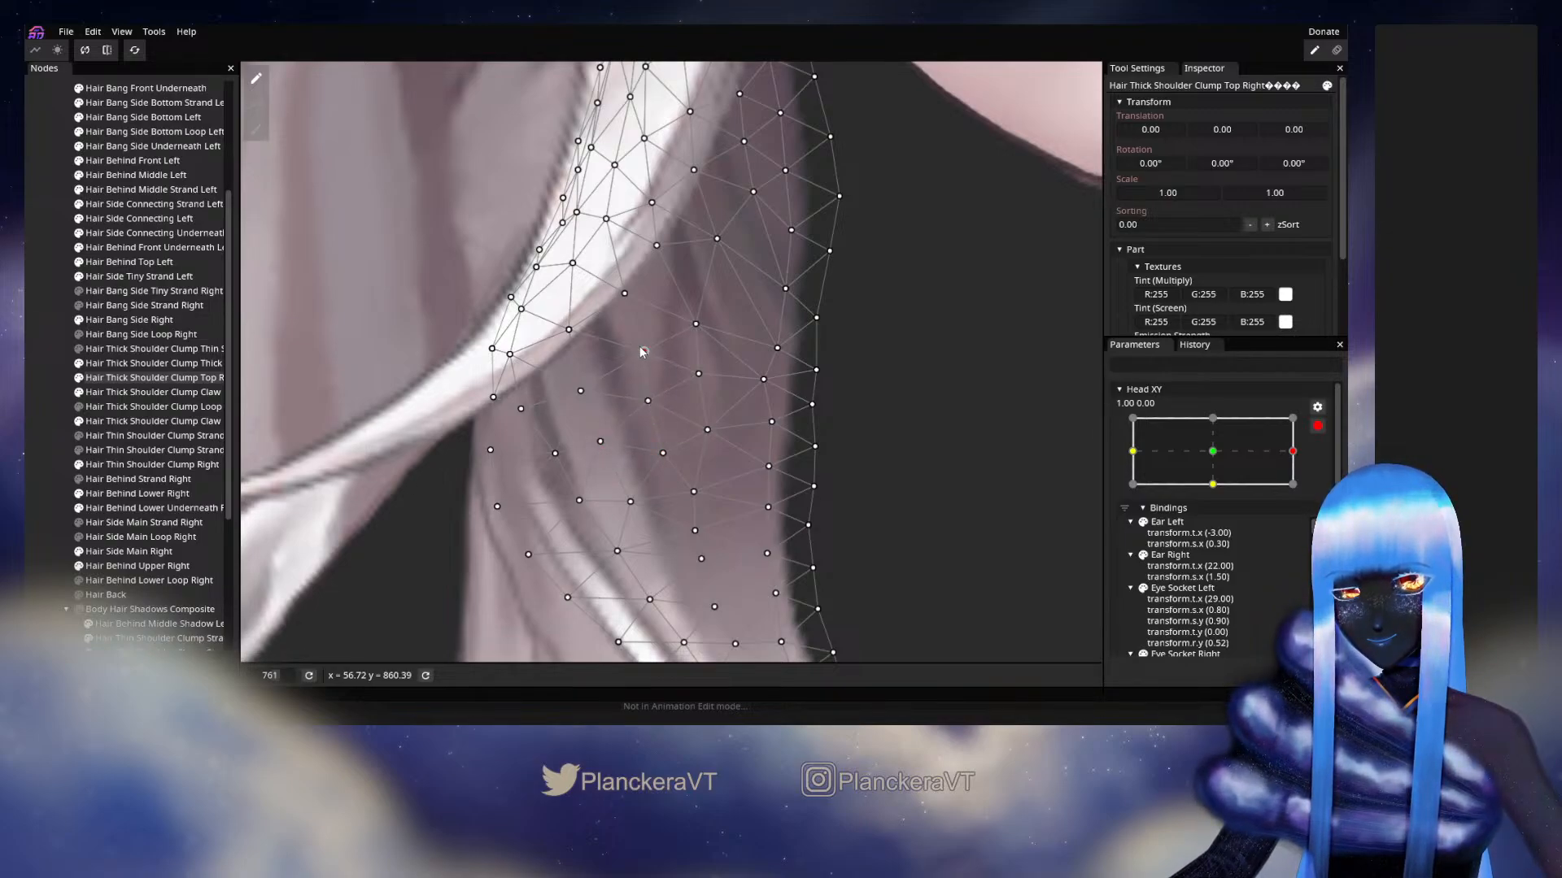
{"action": "left_click_drag", "start_coordinate": [617, 421], "coordinate": [648, 368]}
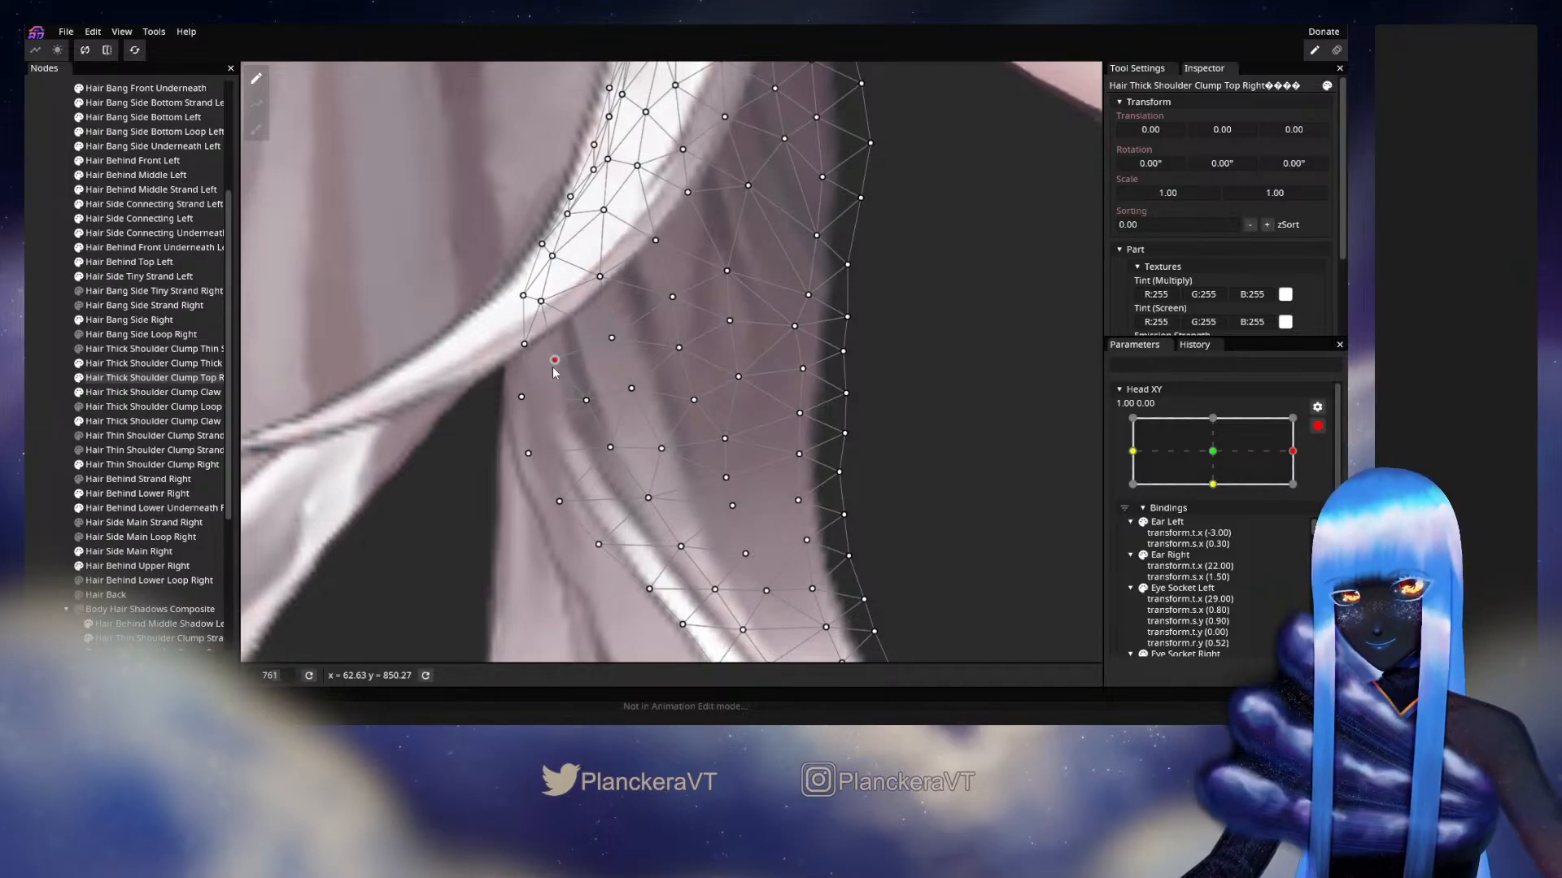
Adjust edge and interior vertices just below the crossing strand on the Hair Thick Shoulder Clump Top Right mesh, and deselect it.
{"action": "left_click", "coordinate": [583, 397]}
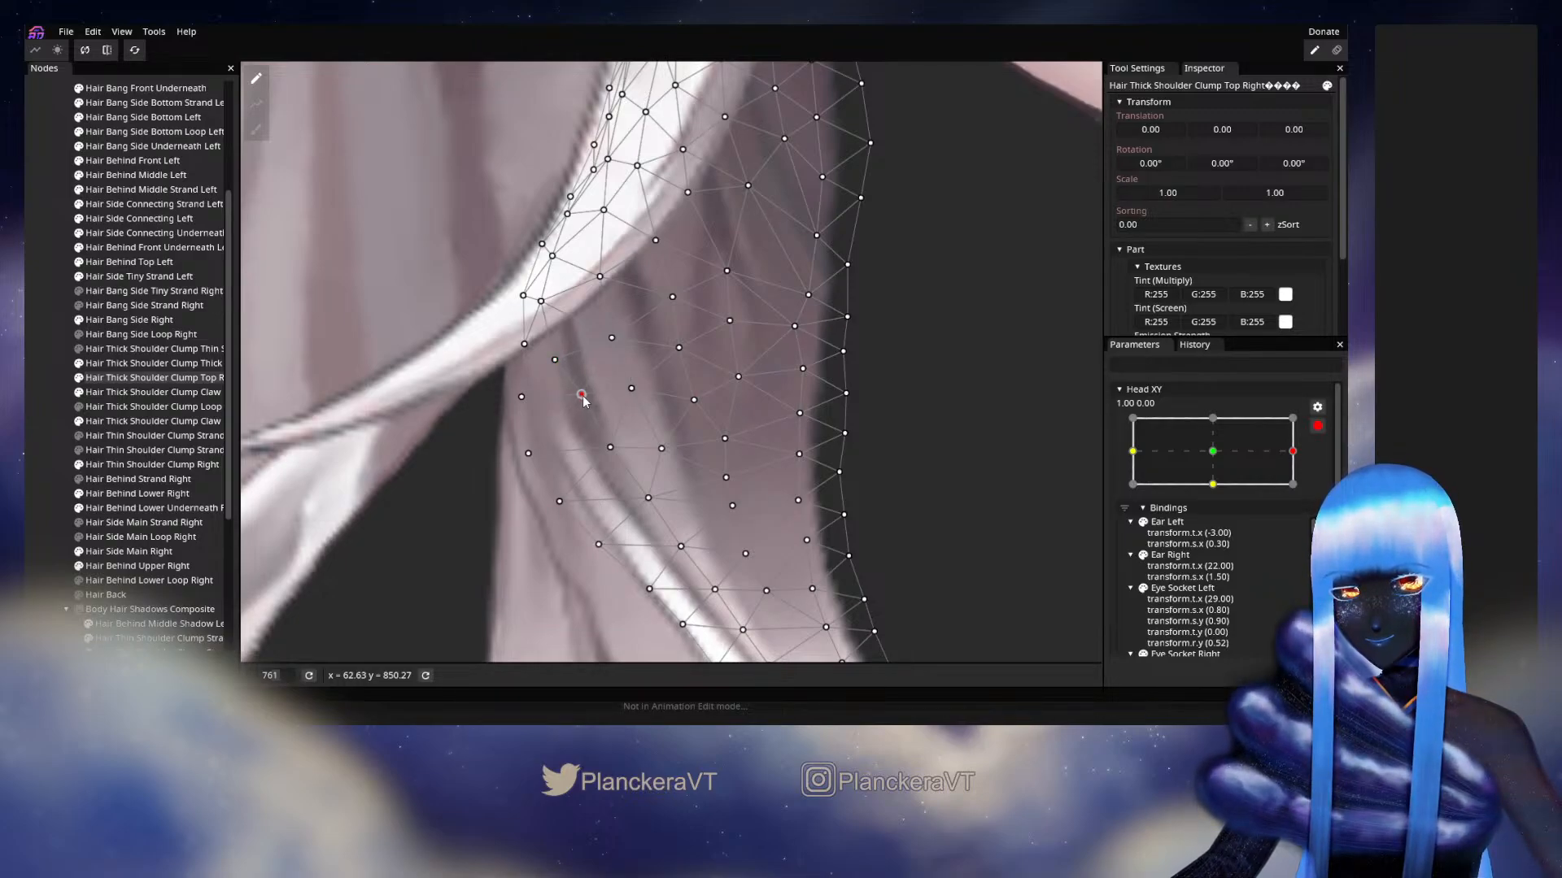
{"action": "left_click", "coordinate": [611, 449]}
{"action": "left_click_drag", "start_coordinate": [552, 450], "coordinate": [523, 400]}
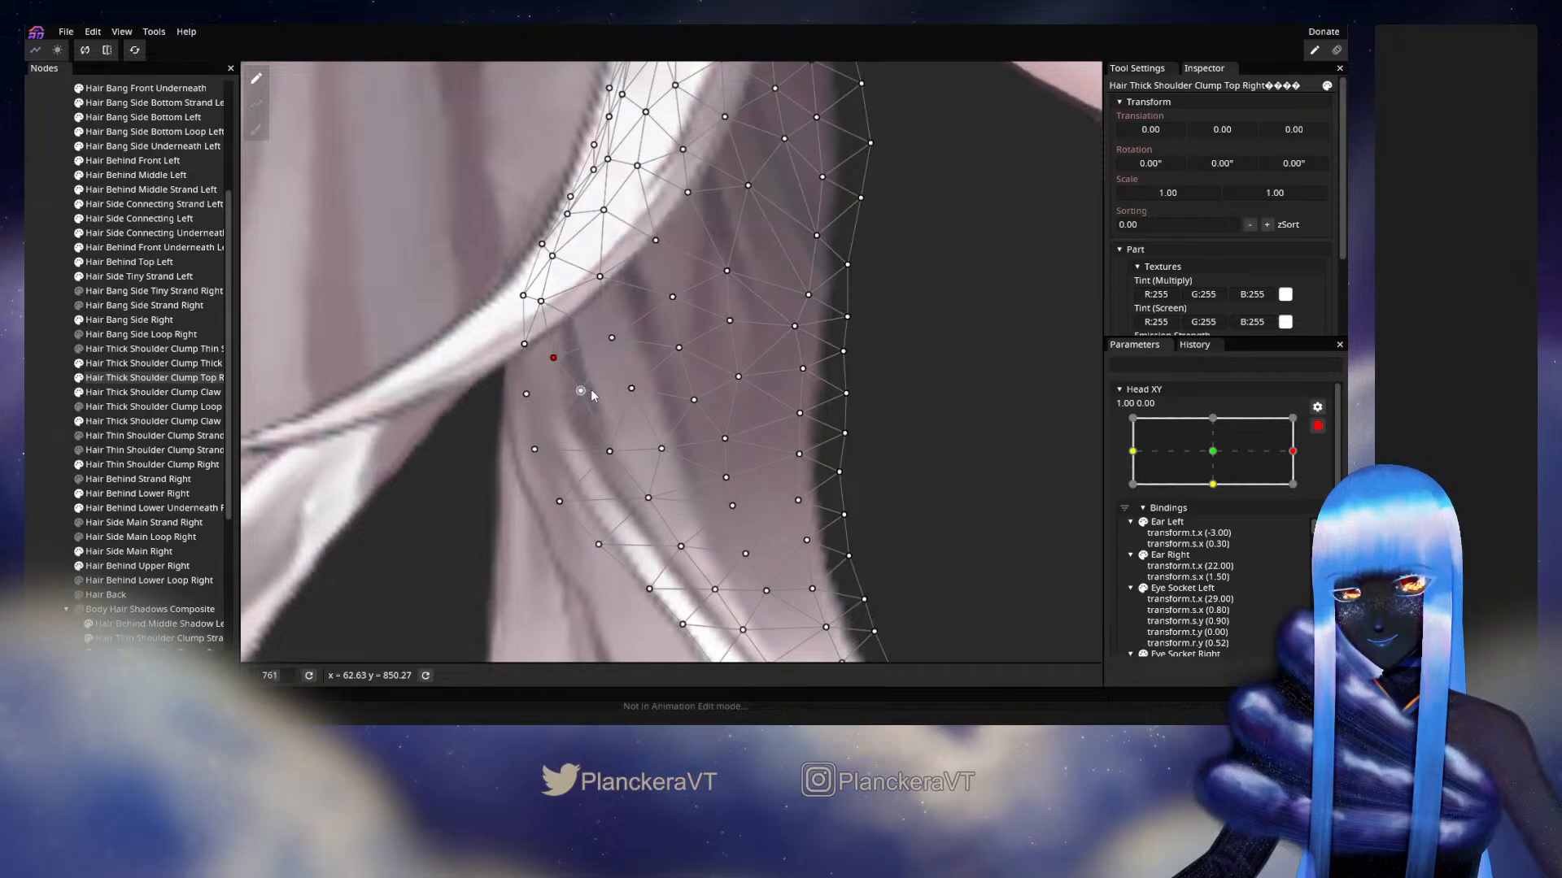
{"action": "left_click", "coordinate": [553, 358]}
{"action": "left_click_drag", "start_coordinate": [661, 504], "coordinate": [694, 363]}
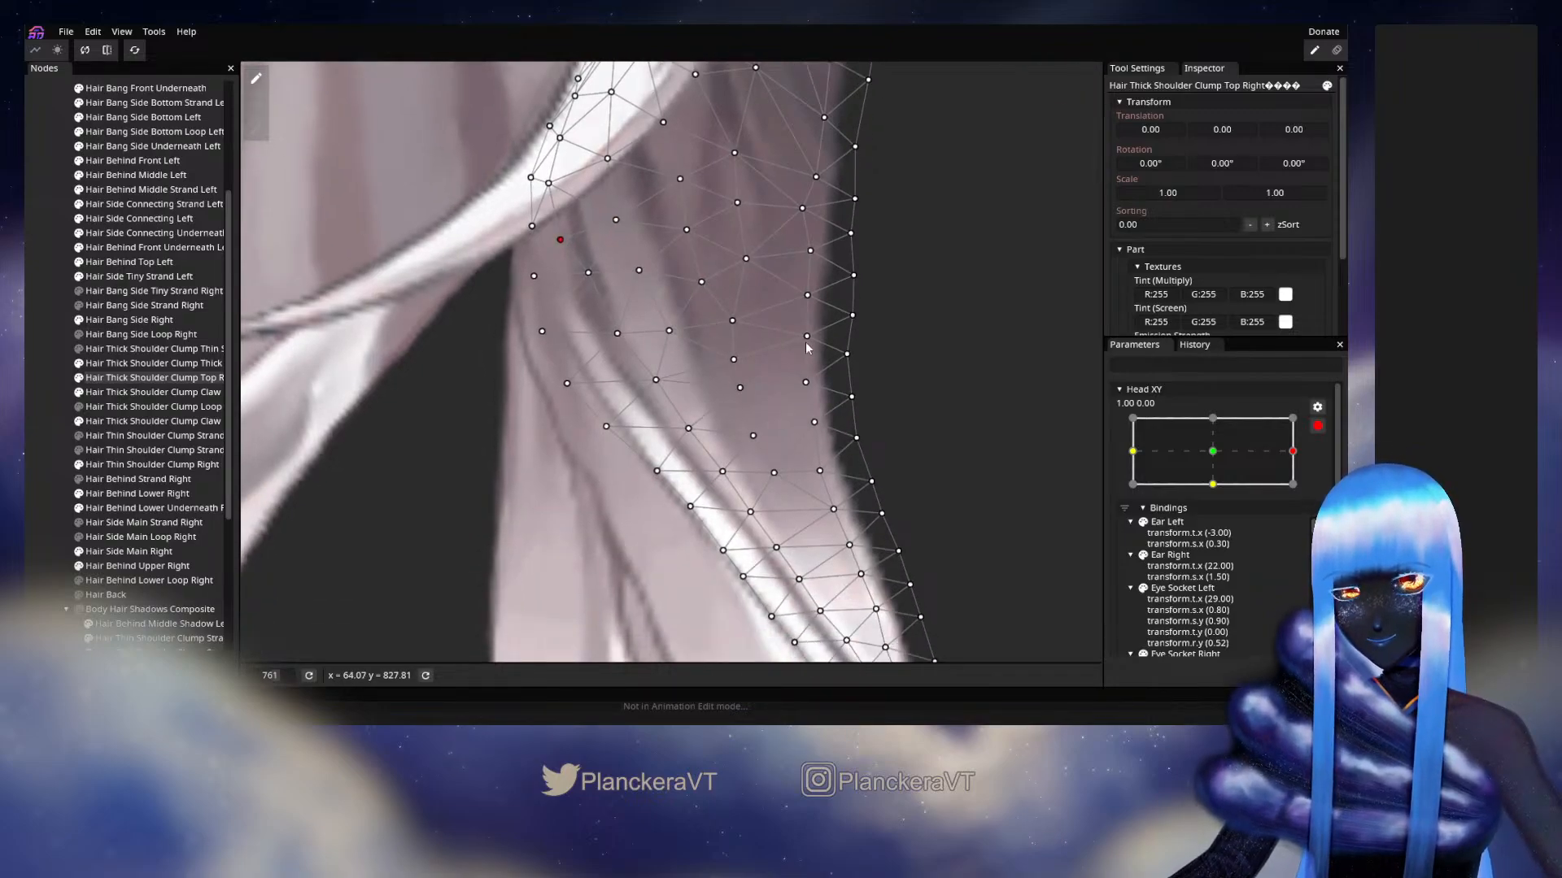
{"action": "scroll", "coordinate": [709, 357], "scroll_direction": "up", "scroll_amount": 3}
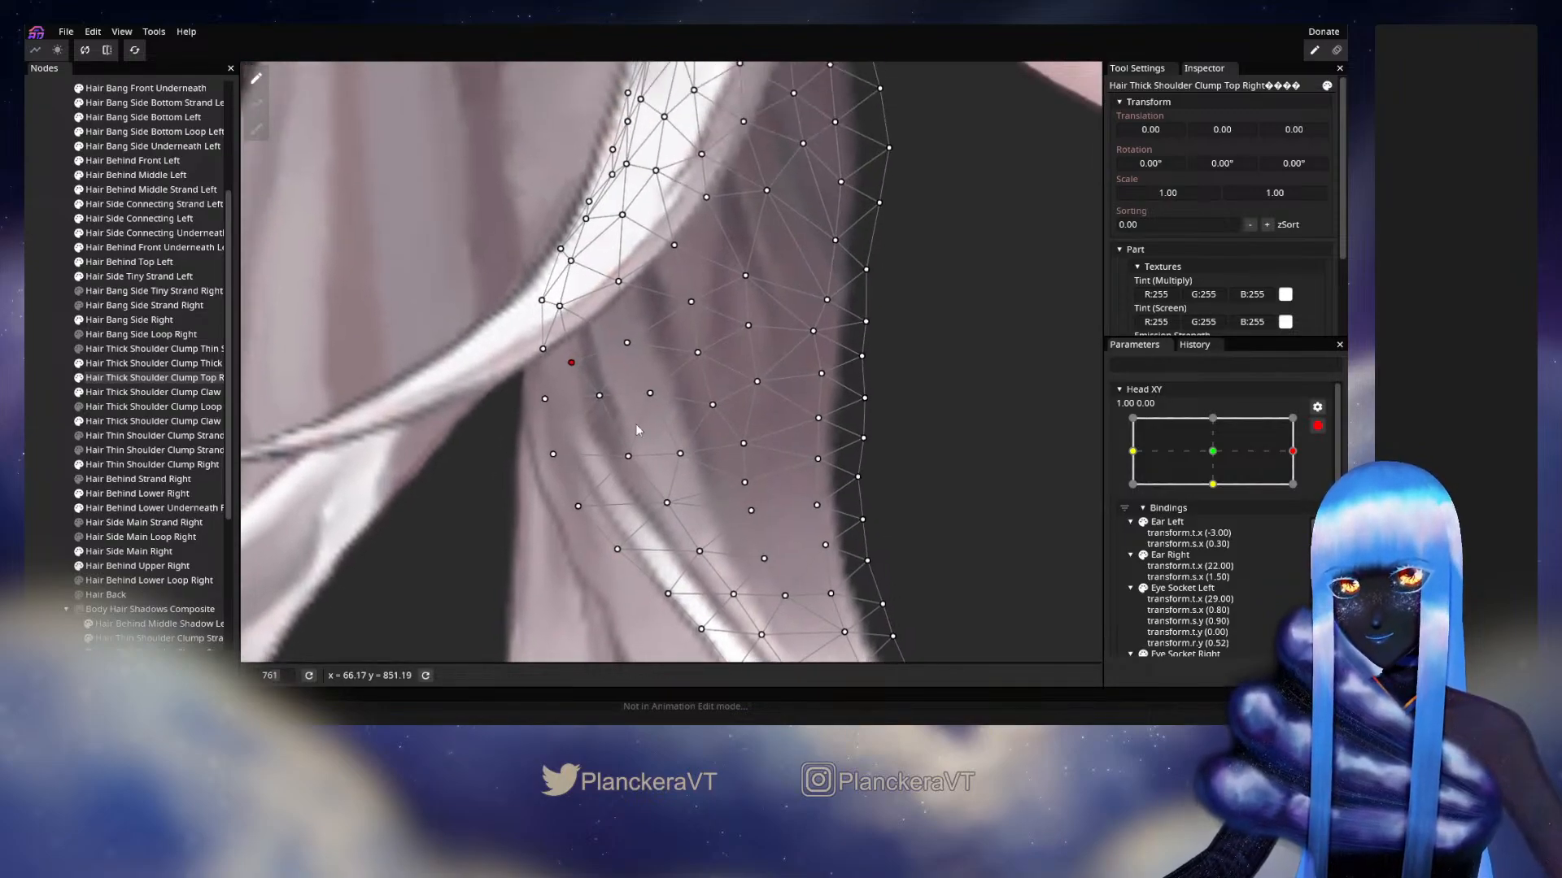
{"action": "left_click", "coordinate": [559, 303]}
{"action": "left_click", "coordinate": [572, 361]}
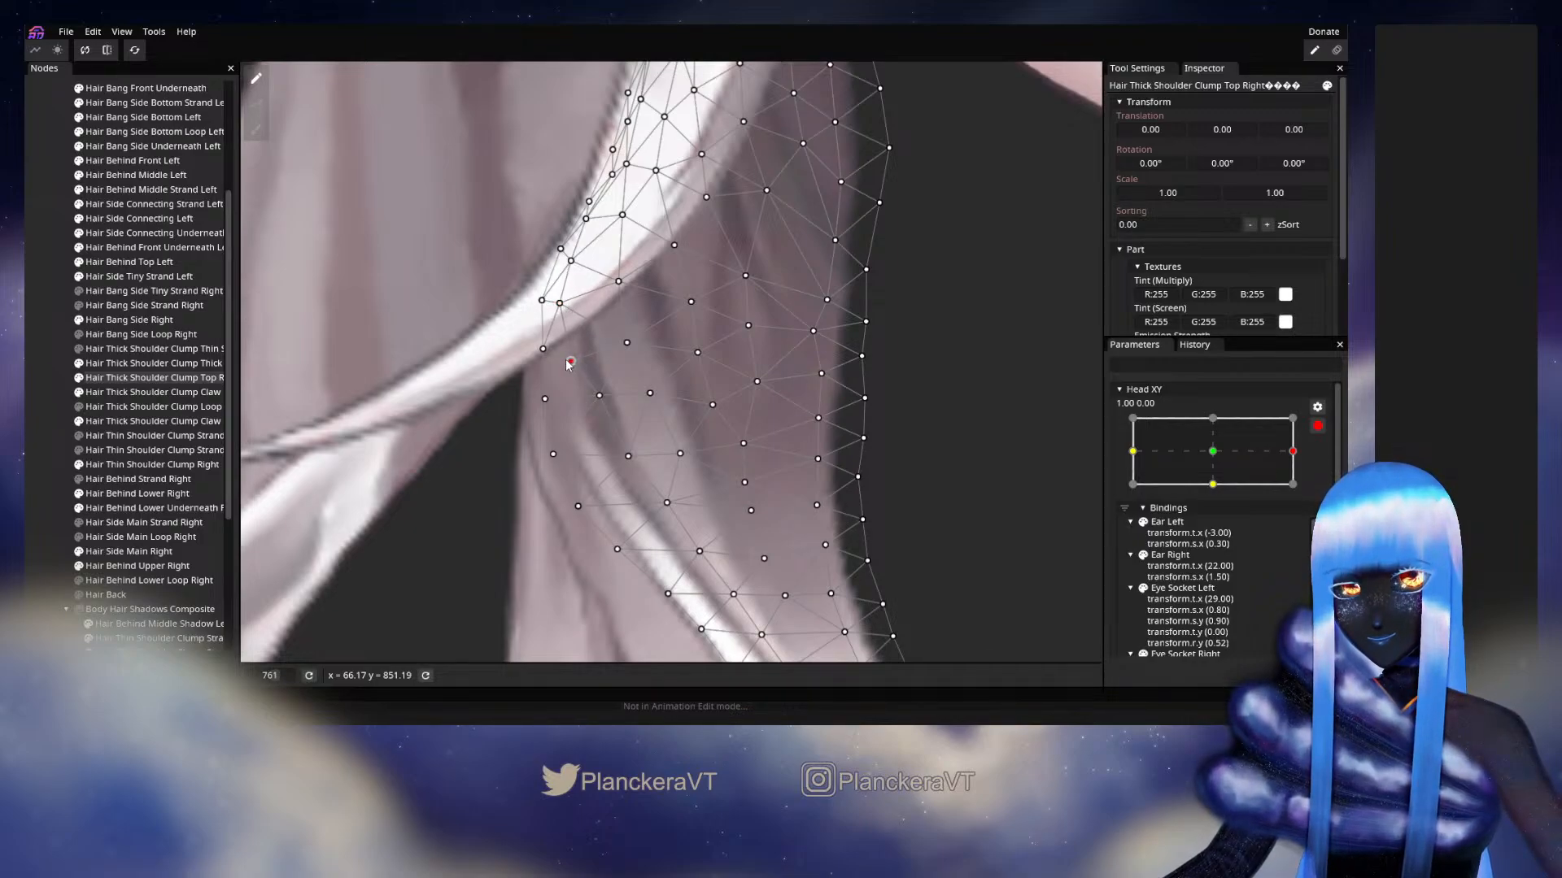
{"action": "left_click", "coordinate": [38, 312]}
{"action": "scroll", "coordinate": [461, 447], "scroll_direction": "down", "scroll_amount": 7}
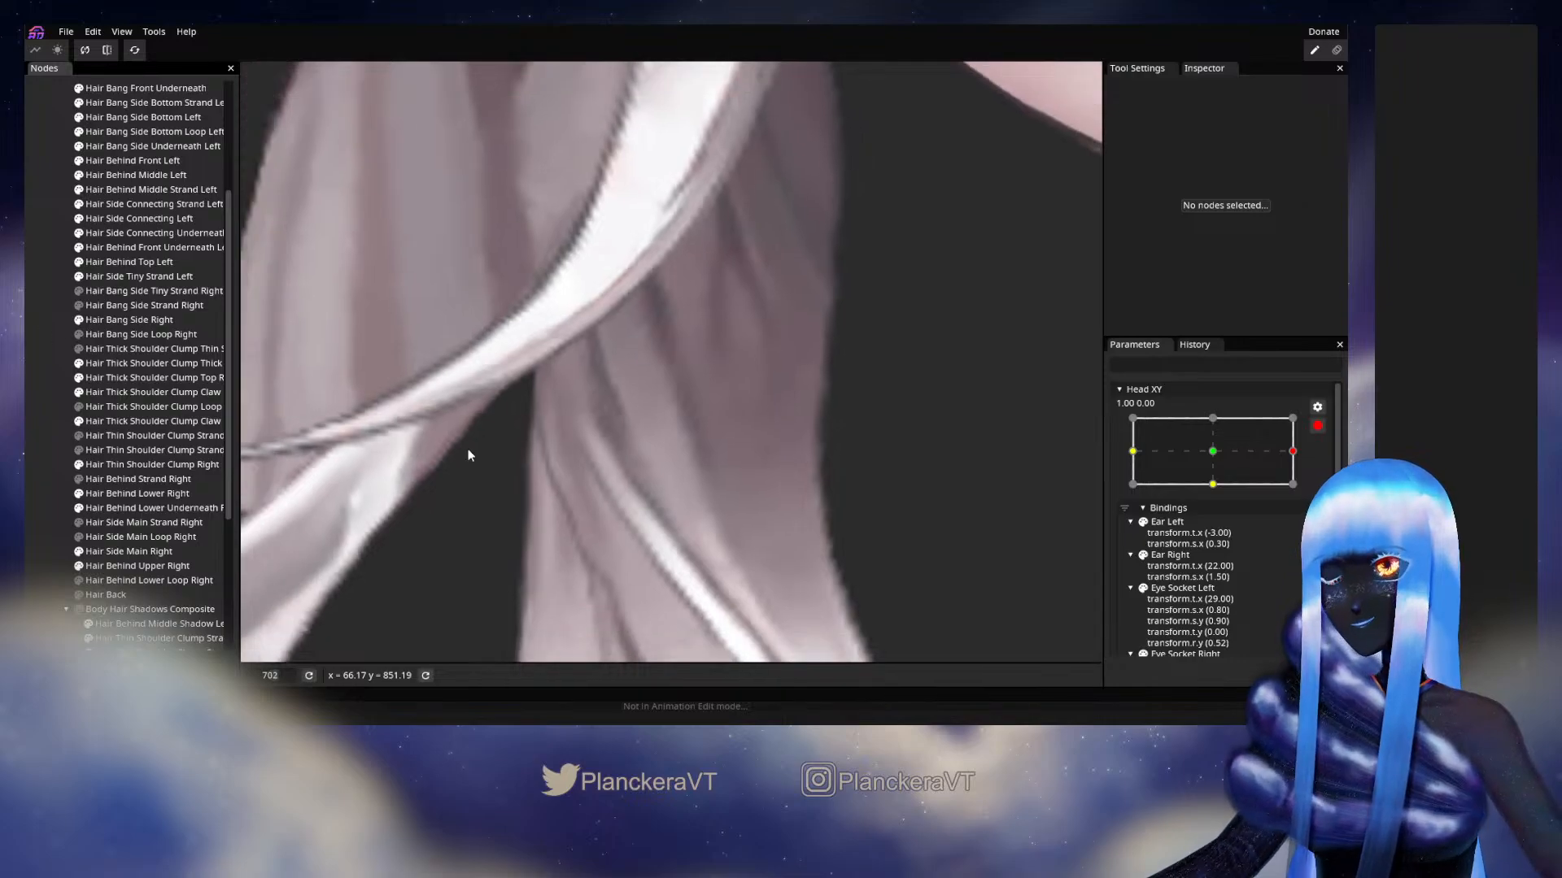
Review the reshaped clump against the whole head and hair, and save the model file.
{"action": "scroll", "coordinate": [499, 466], "scroll_direction": "down", "scroll_amount": 10}
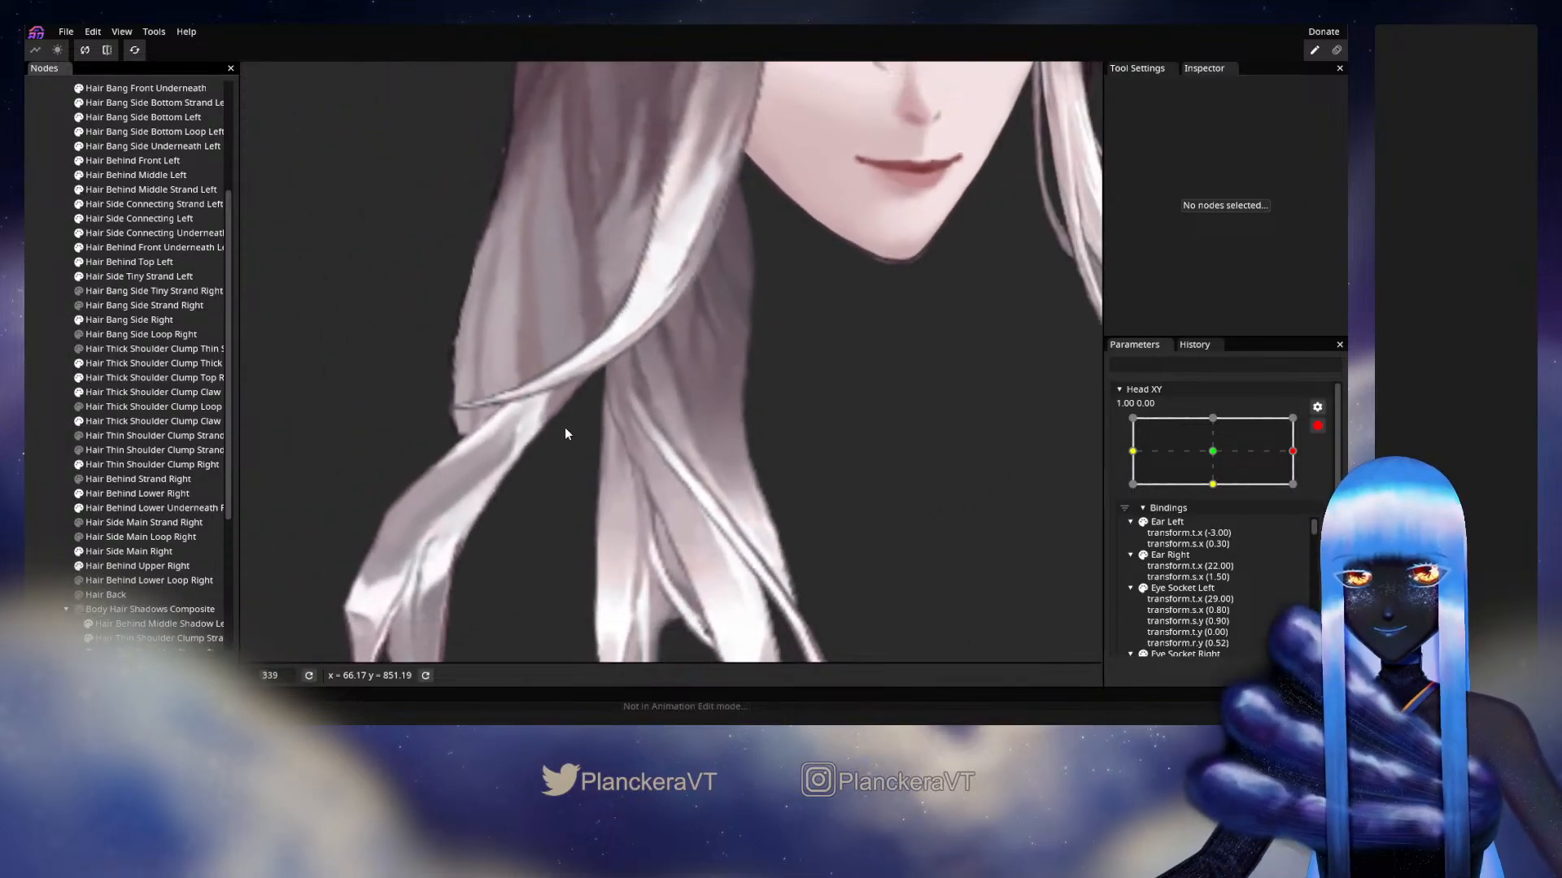
{"action": "scroll", "coordinate": [568, 427], "scroll_direction": "down", "scroll_amount": 4}
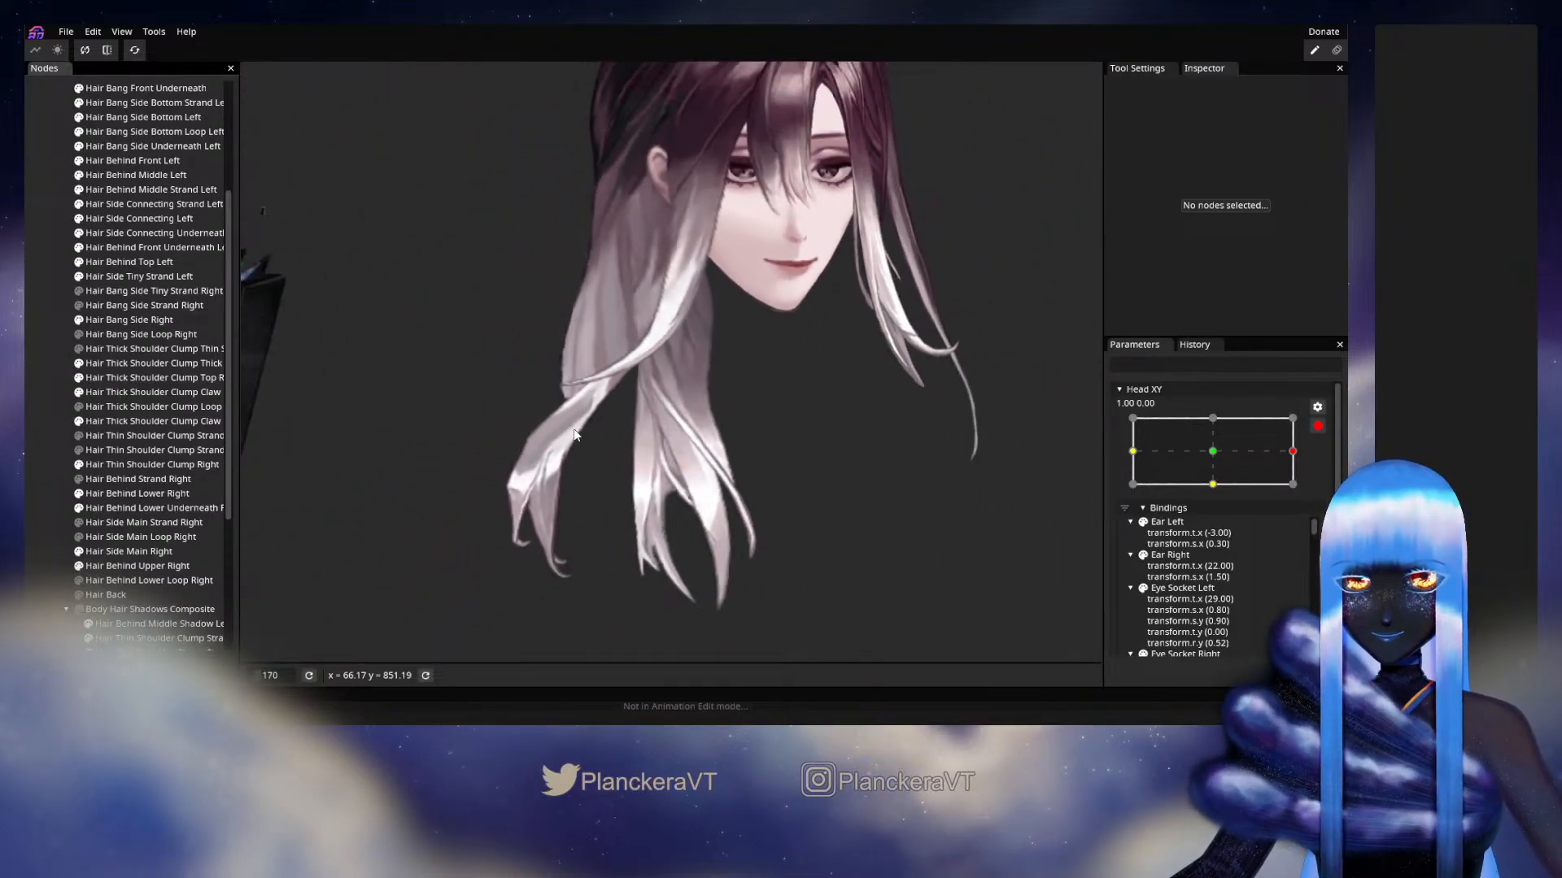
{"action": "scroll", "coordinate": [575, 428], "scroll_direction": "up", "scroll_amount": 10}
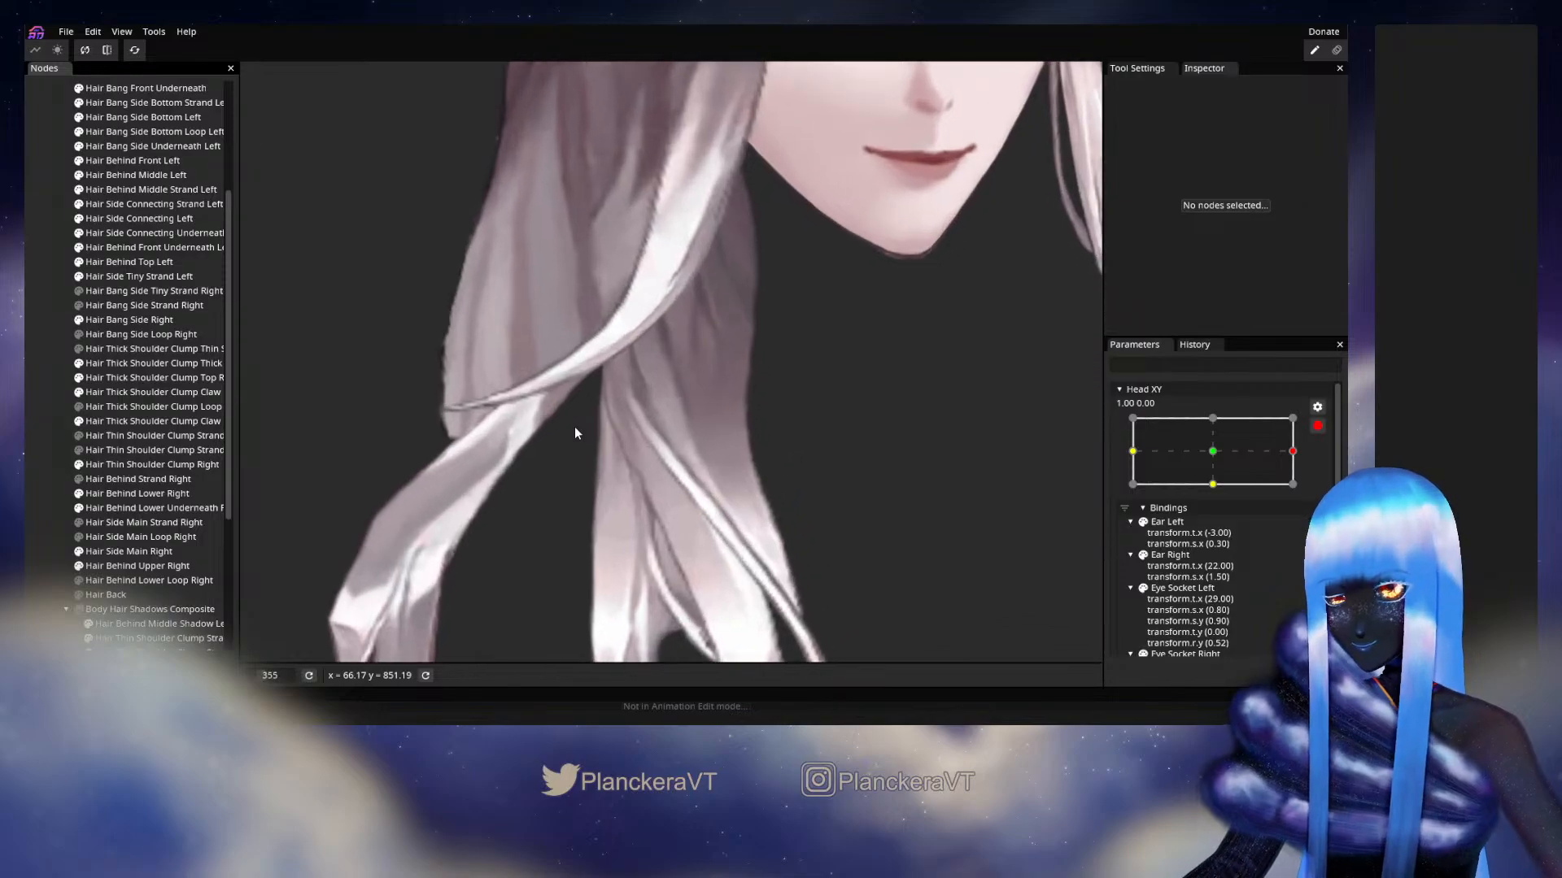
{"action": "scroll", "coordinate": [574, 432], "scroll_direction": "up", "scroll_amount": 6}
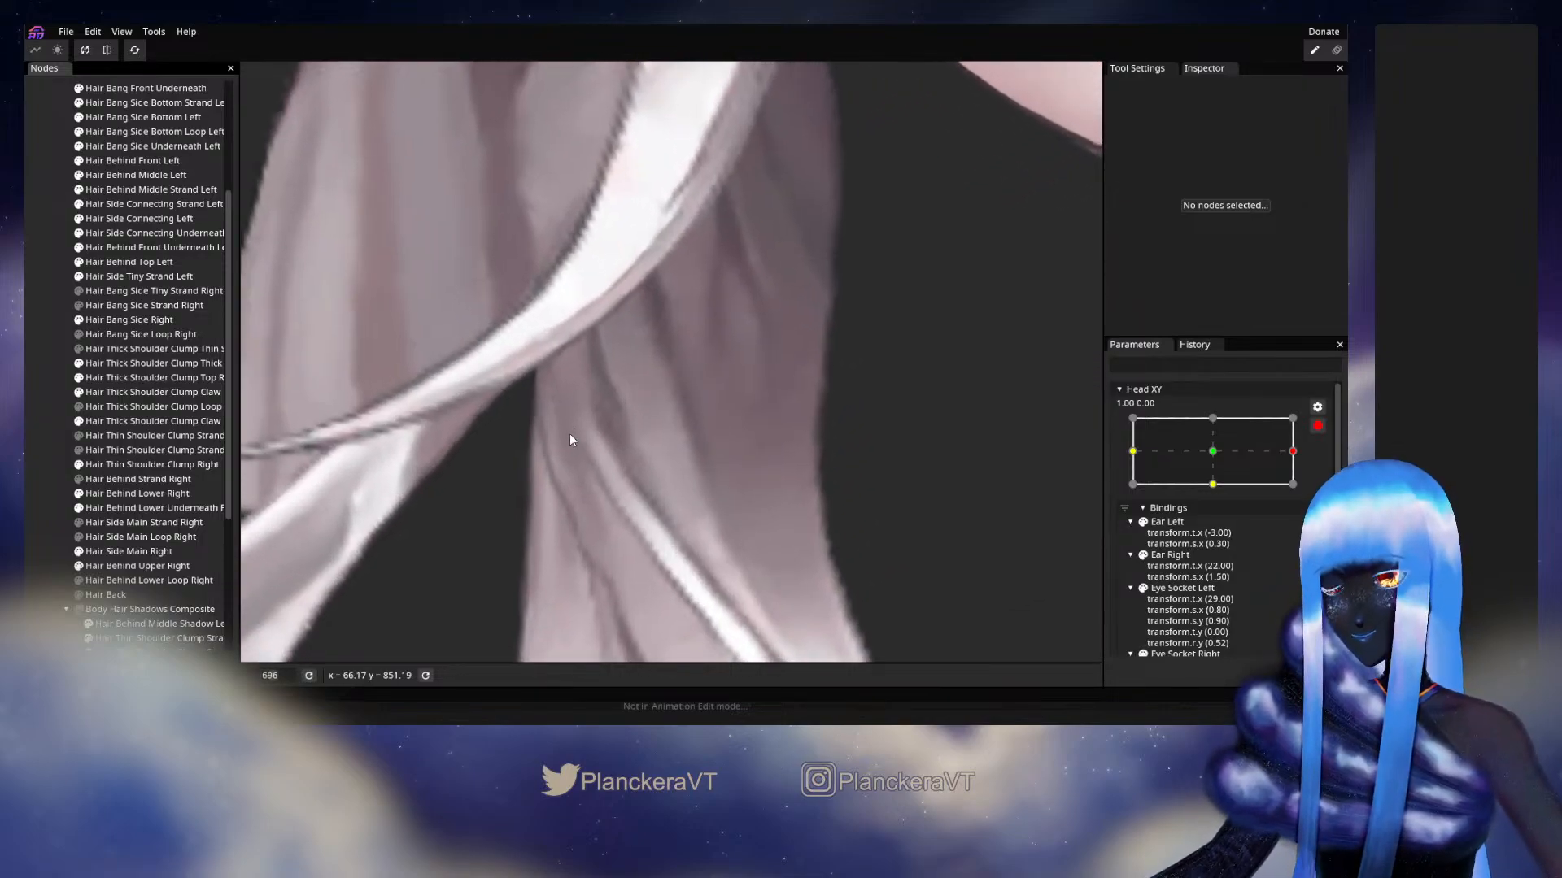
{"action": "key", "text": "ctrl+s"}
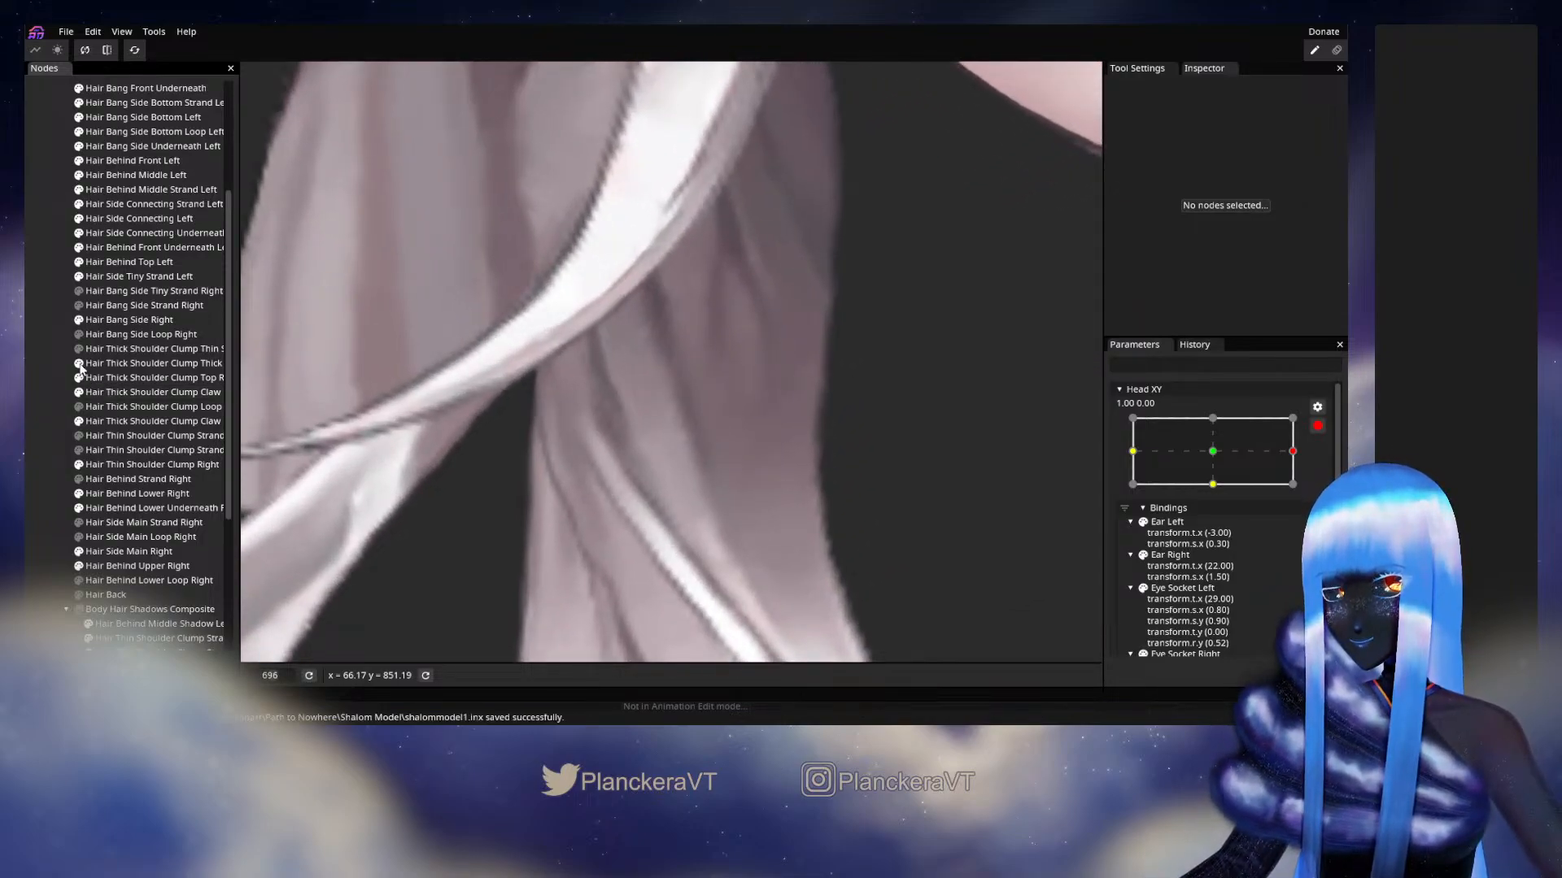
Hide the Hair Thick Shoulder Clump Thick part and nudge the Hair Thick Shoulder Clump Top Right vertices just below the crossing strand.
{"action": "left_click", "coordinate": [79, 363]}
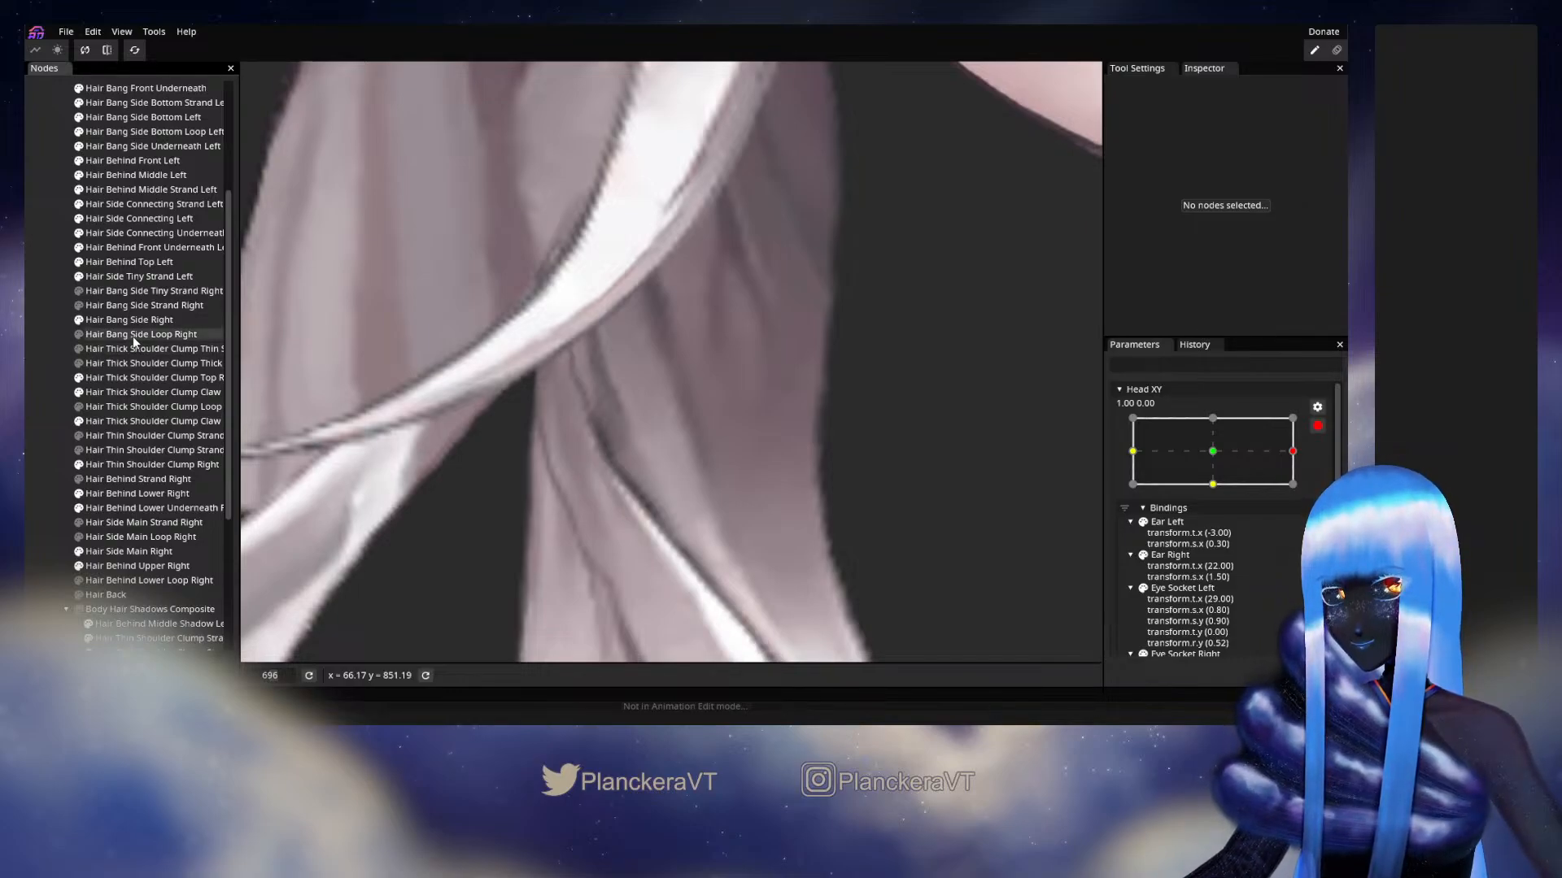
{"action": "left_click", "coordinate": [124, 377]}
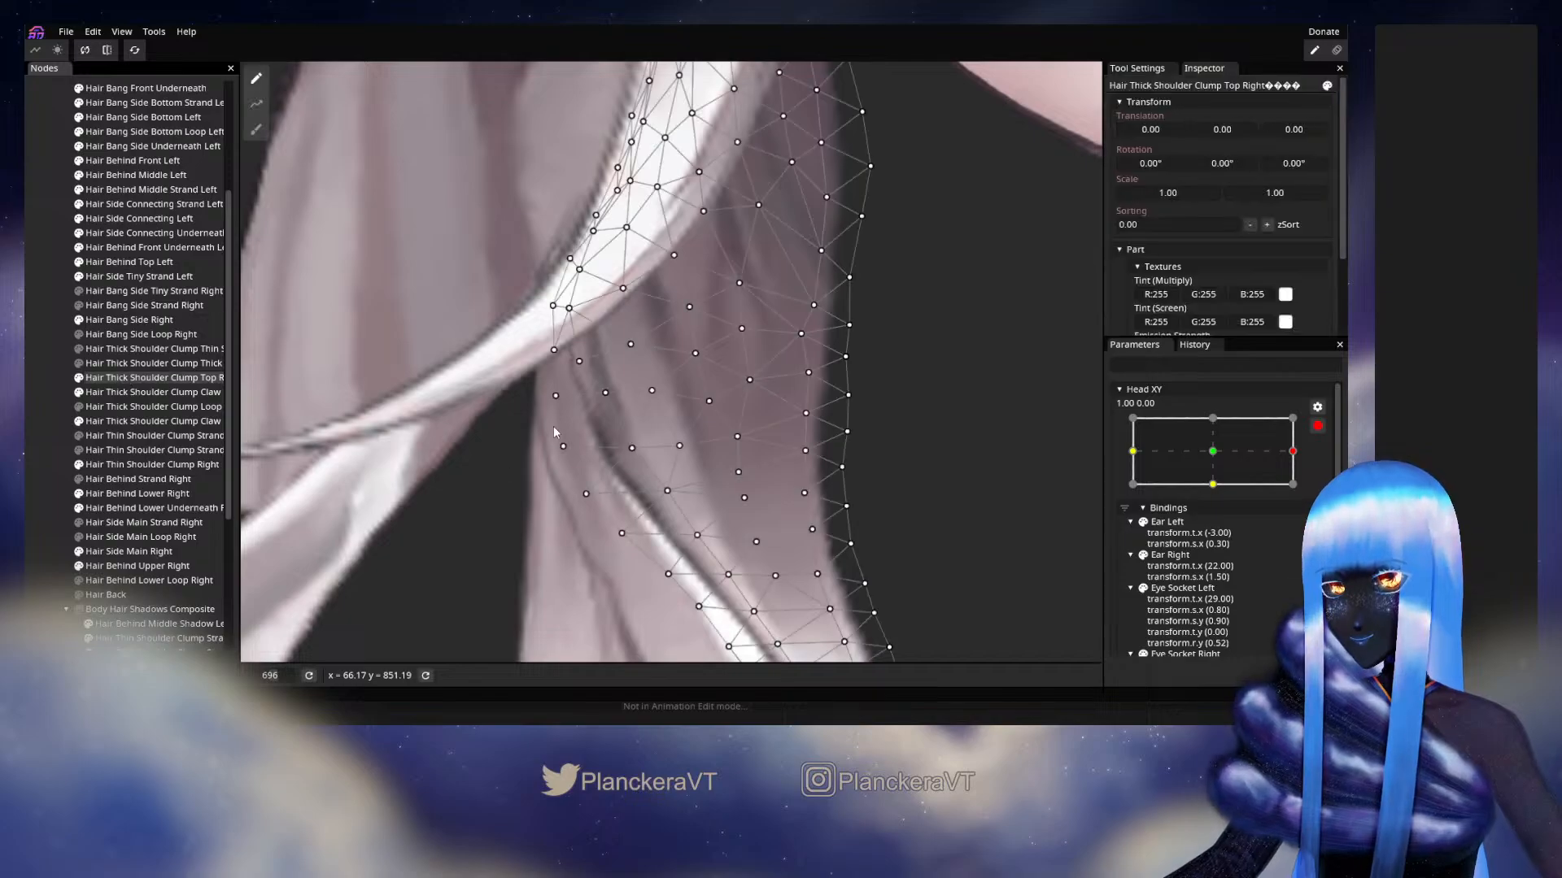
{"action": "left_click_drag", "start_coordinate": [554, 350], "coordinate": [539, 351]}
{"action": "left_click_drag", "start_coordinate": [605, 393], "coordinate": [603, 396]}
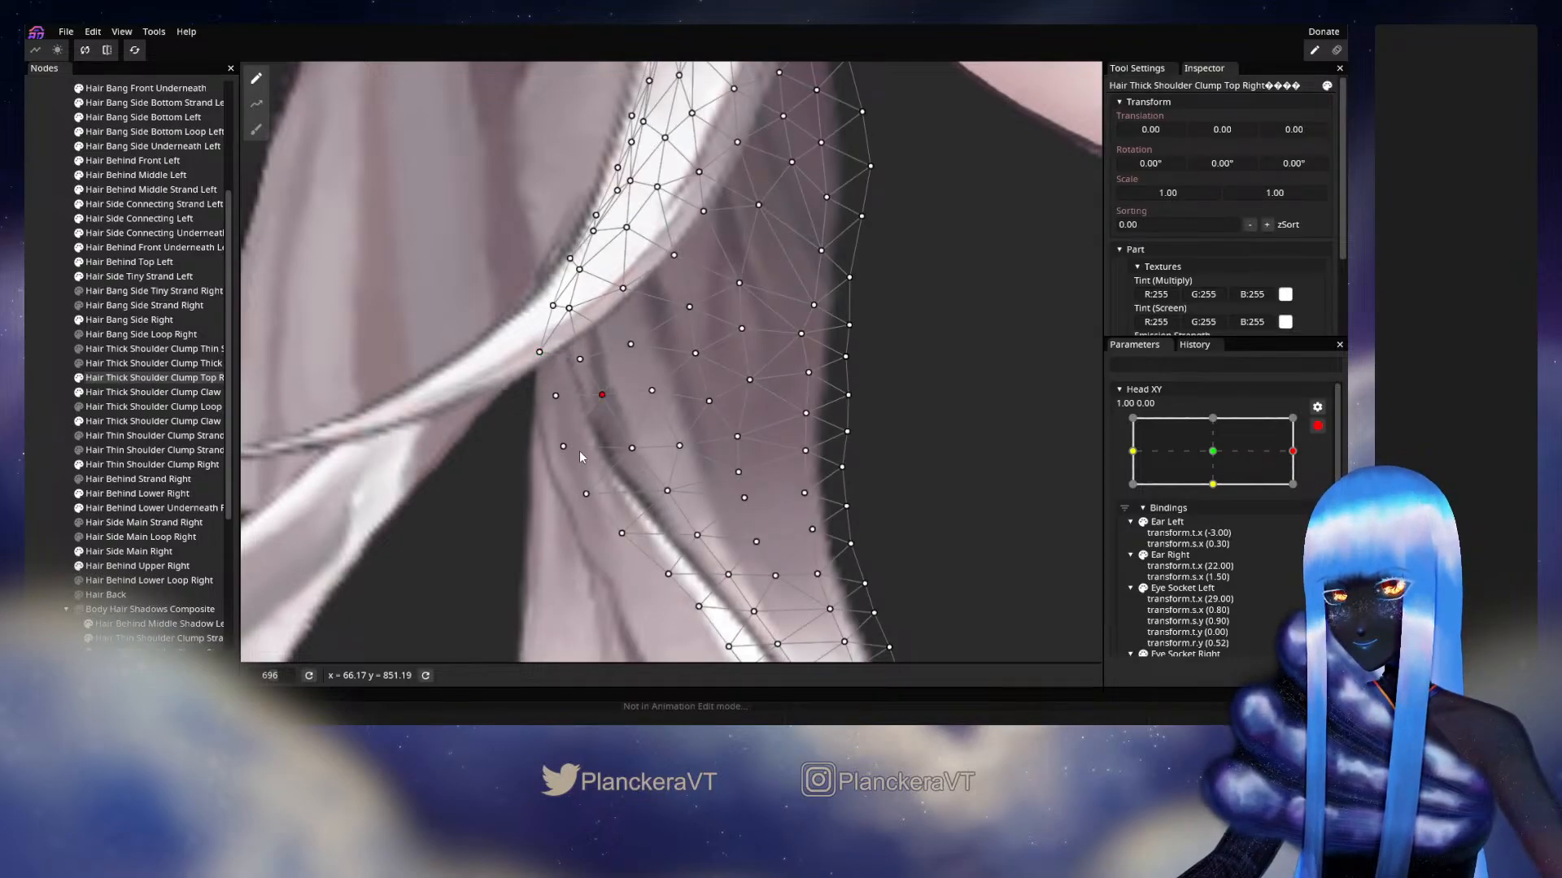
{"action": "left_click_drag", "start_coordinate": [564, 451], "coordinate": [558, 454]}
{"action": "left_click", "coordinate": [629, 457]}
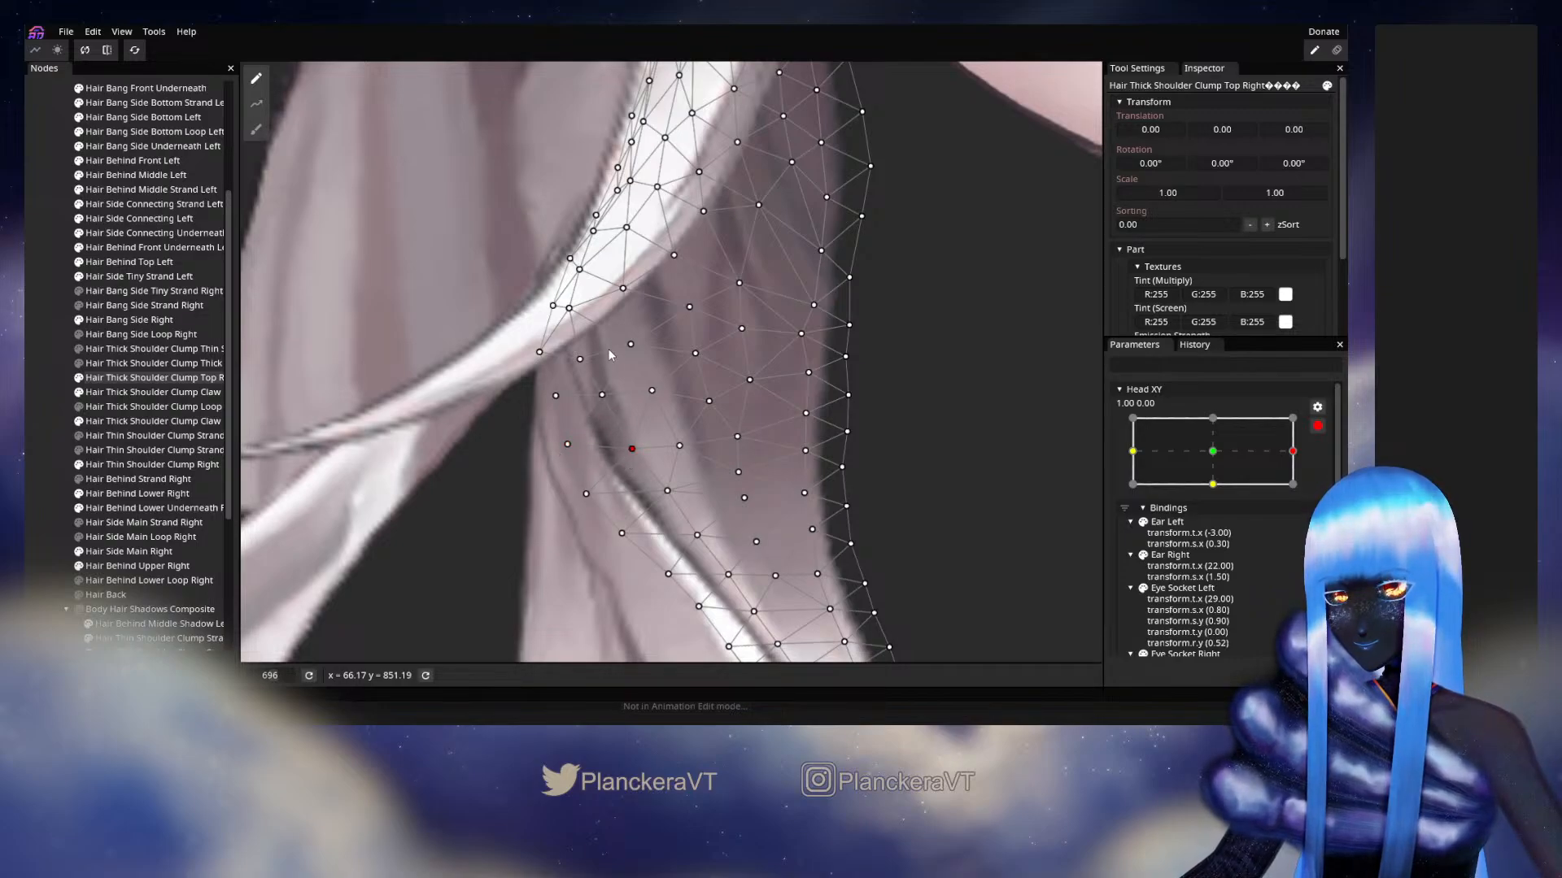
Fine-tune the Hair Thick Shoulder Clump Top Right vertices from the crossing strand down along the start of the lower white highlight.
{"action": "left_click_drag", "start_coordinate": [566, 307], "coordinate": [562, 308]}
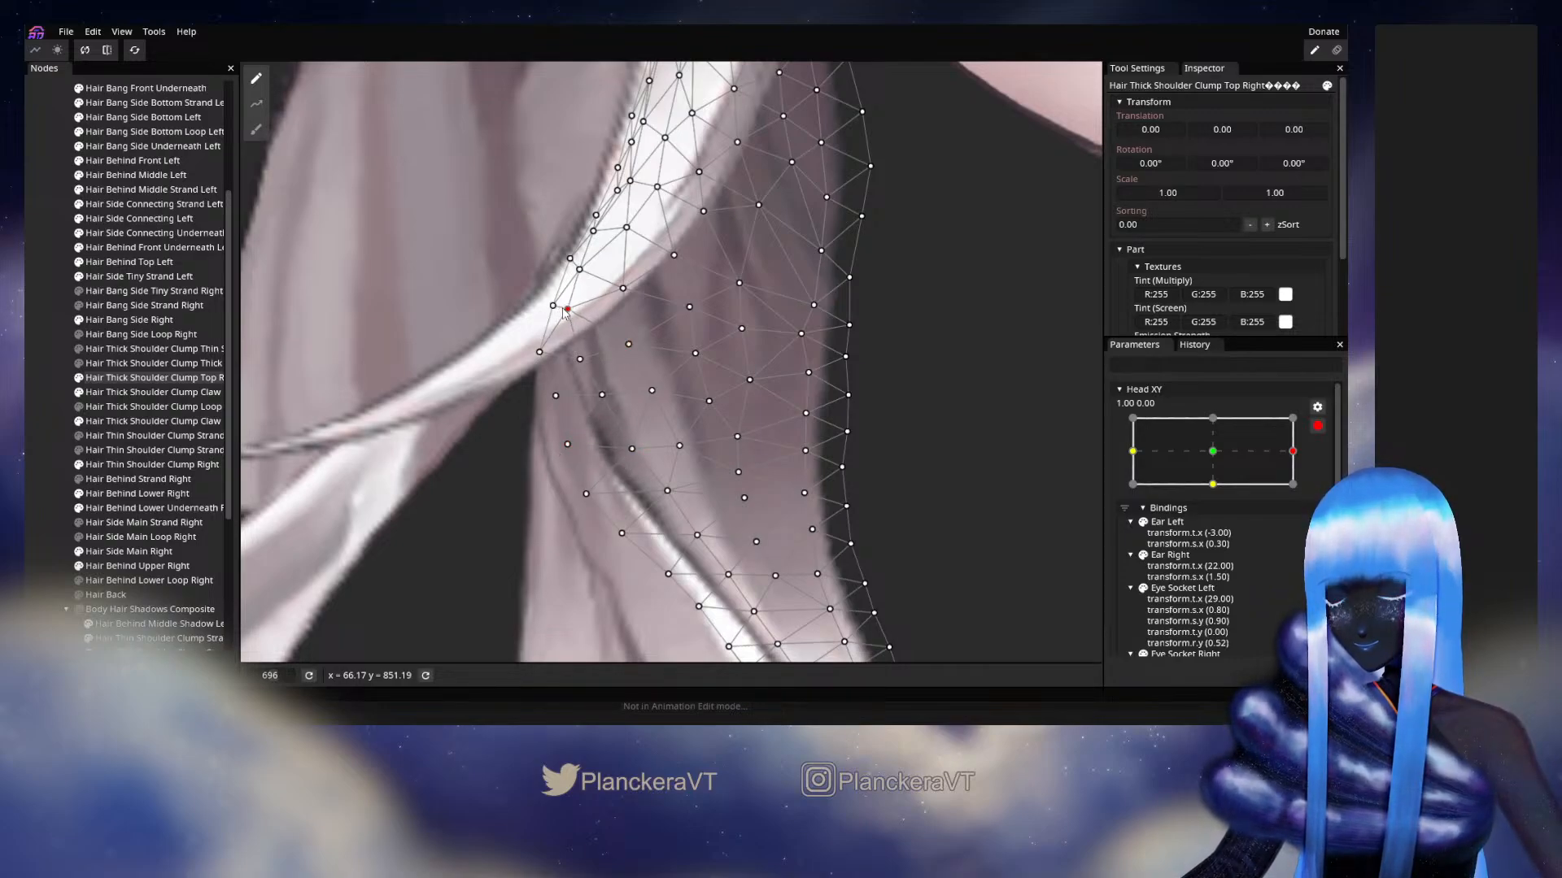
{"action": "left_click_drag", "start_coordinate": [582, 364], "coordinate": [578, 363]}
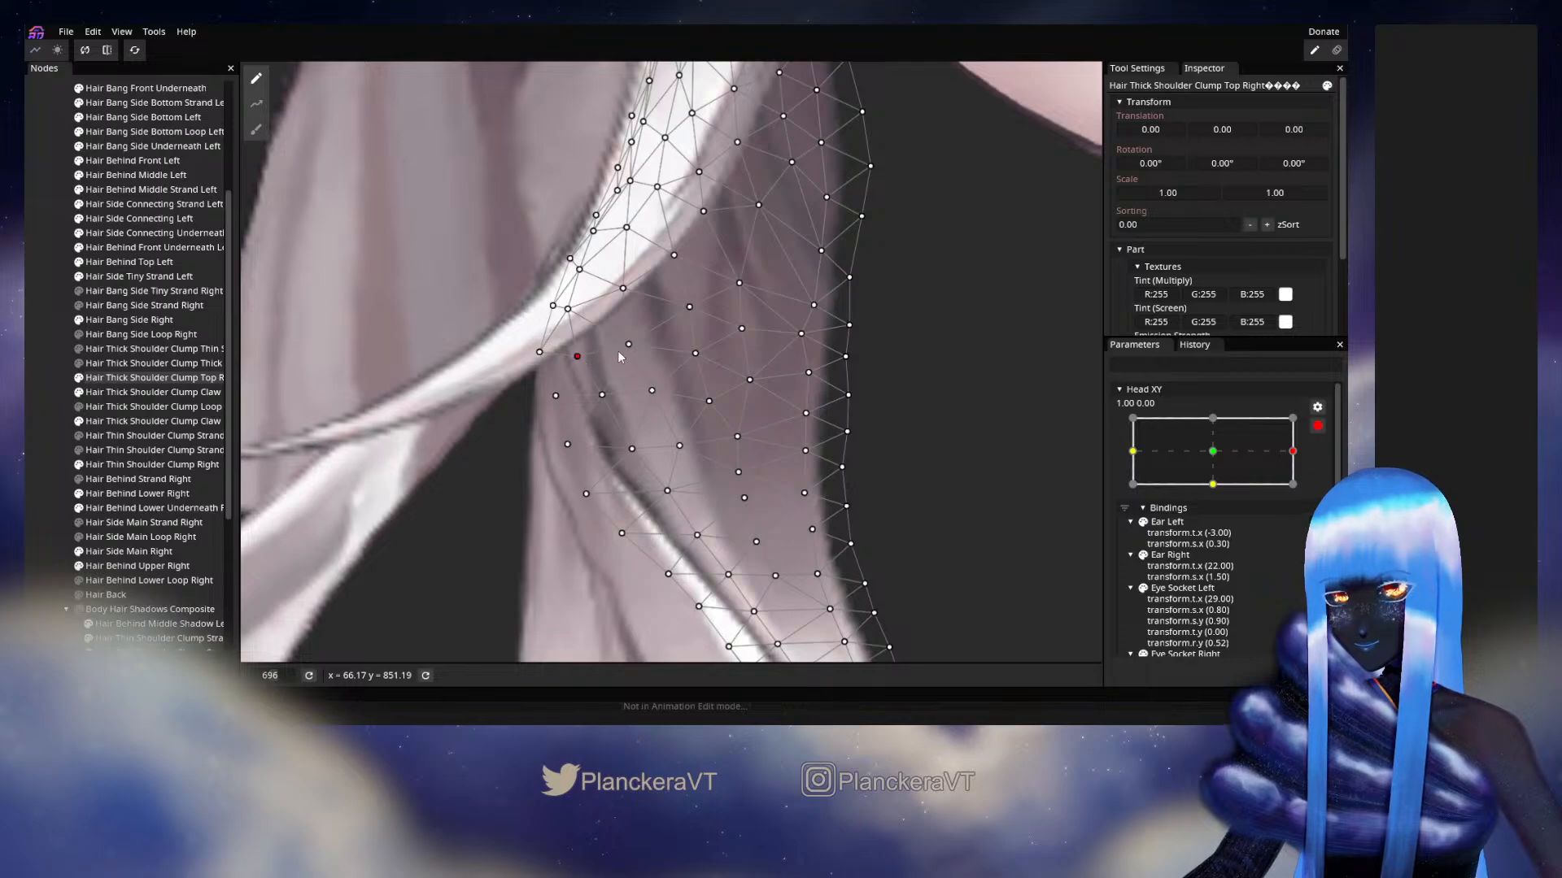
{"action": "left_click", "coordinate": [567, 311]}
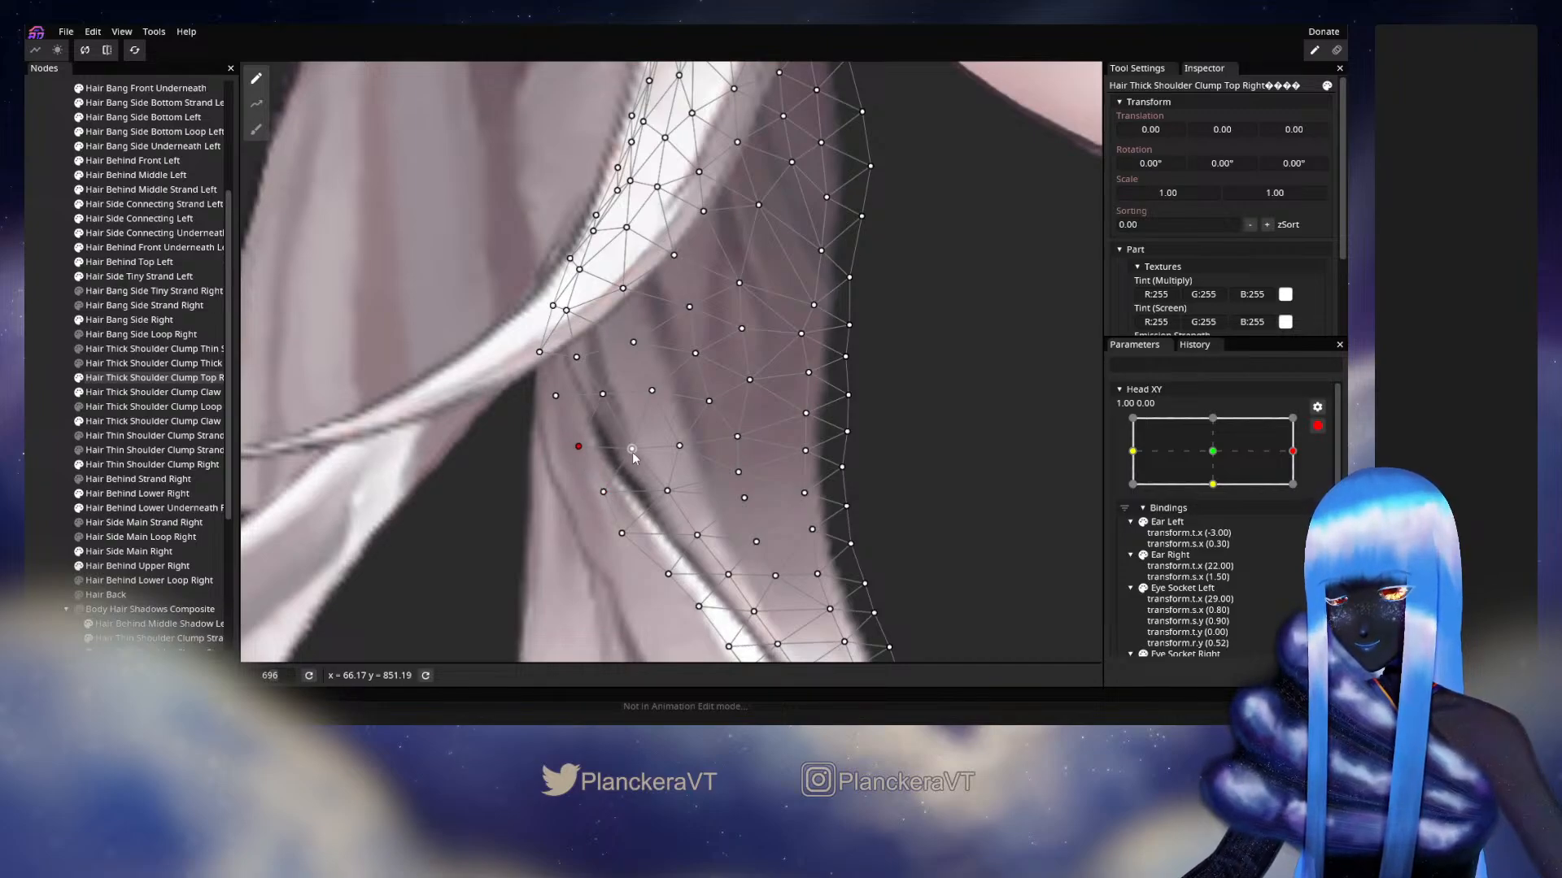
{"action": "left_click", "coordinate": [602, 396]}
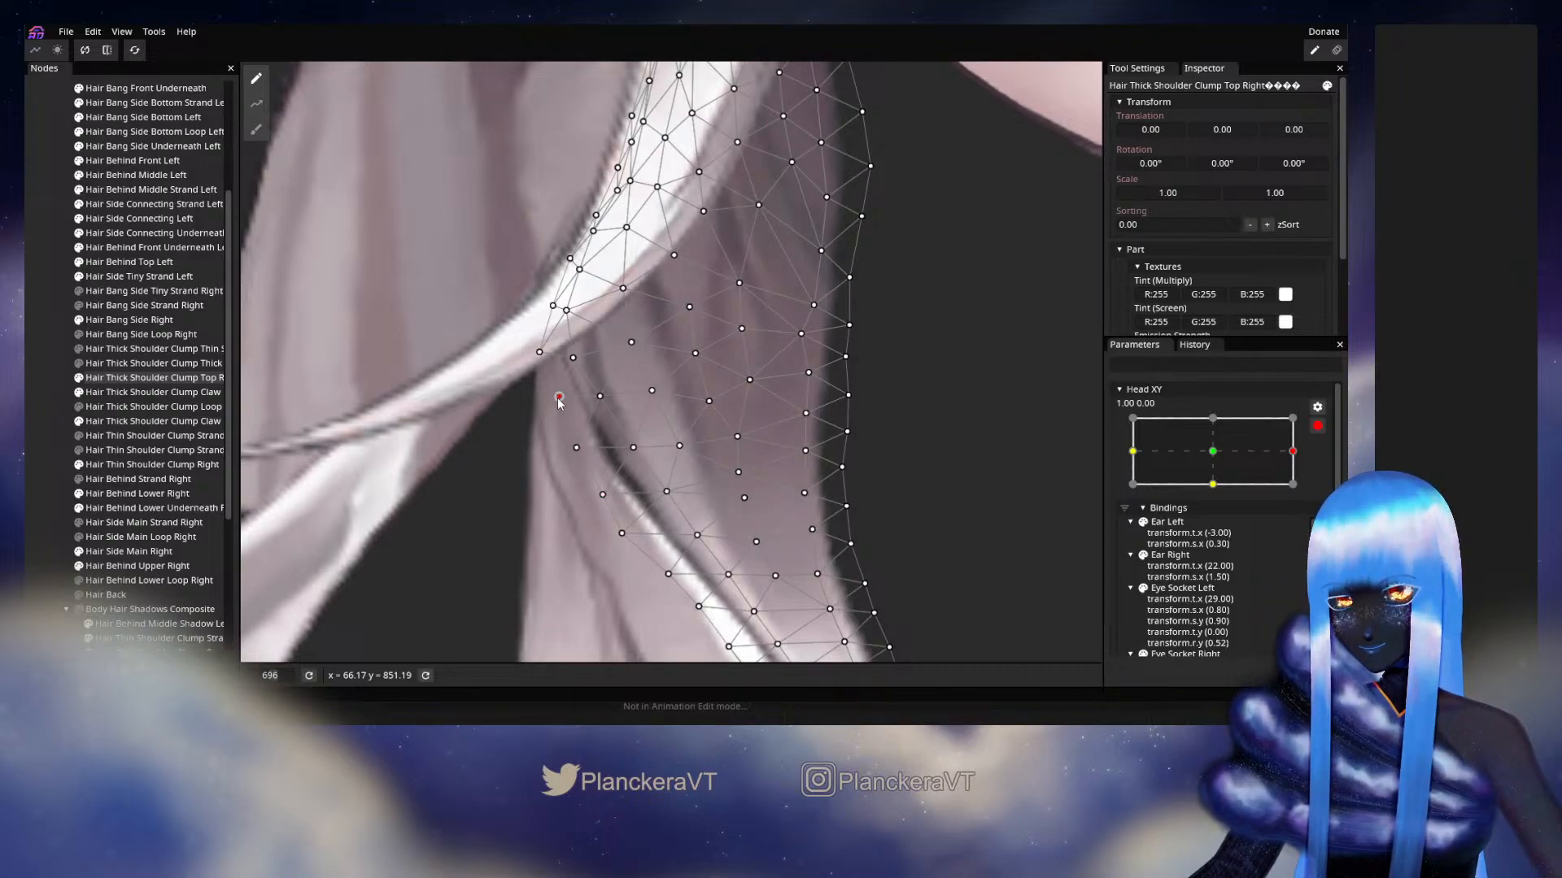
{"action": "left_click_drag", "start_coordinate": [595, 443], "coordinate": [512, 368]}
{"action": "left_click_drag", "start_coordinate": [536, 461], "coordinate": [588, 513]}
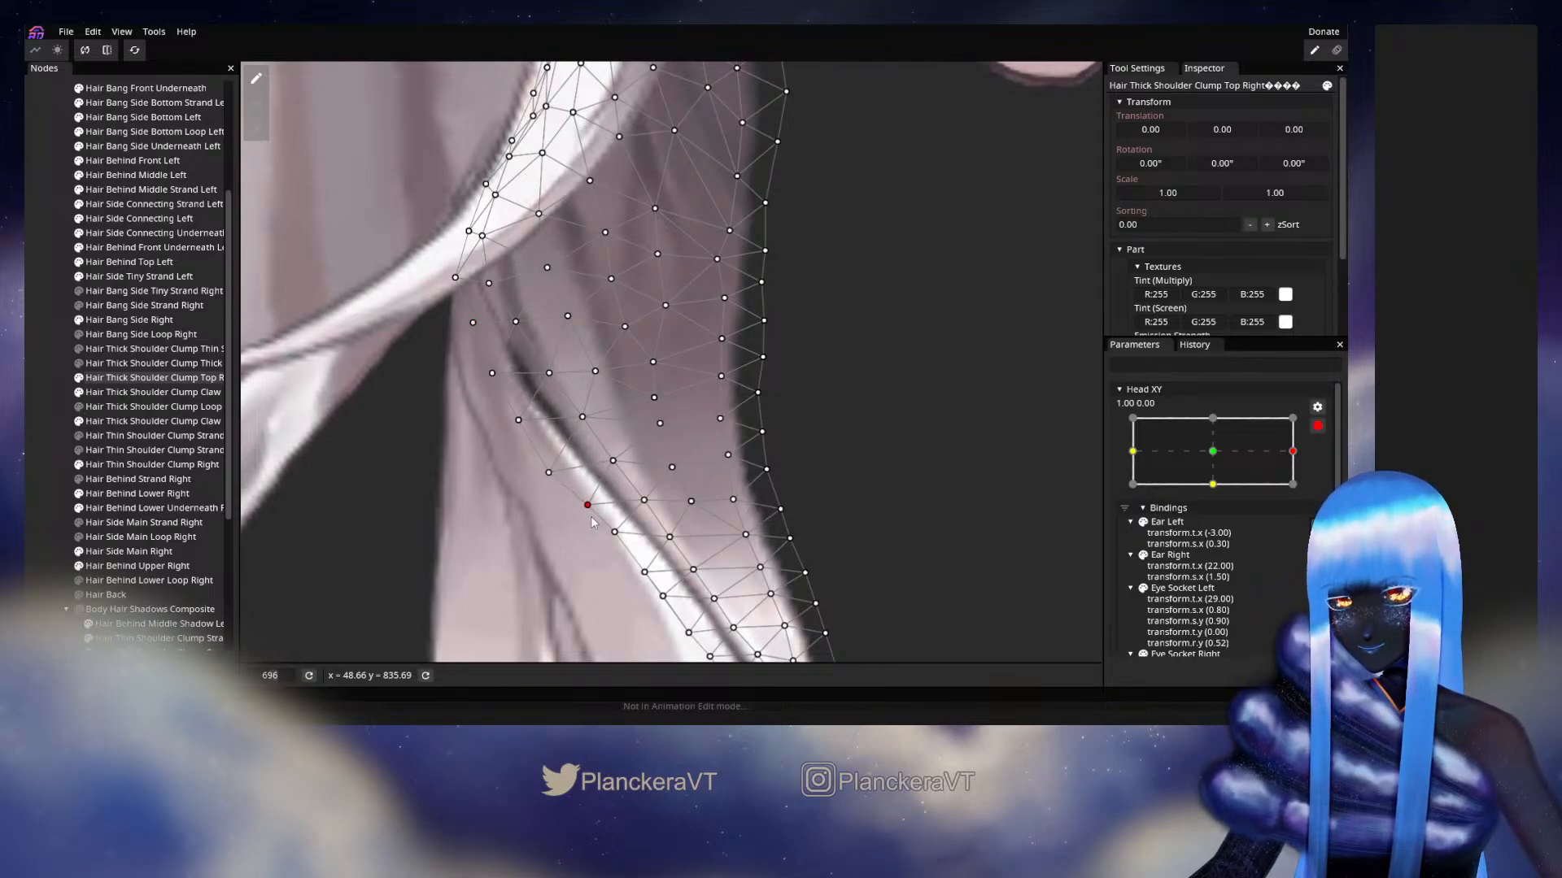
Show the Hair Thick Shoulder Clump Thick part again and align the Hair Thick Shoulder Clump Top Right vertices along the lower white strand.
{"action": "left_click", "coordinate": [81, 363]}
{"action": "left_click", "coordinate": [81, 363]}
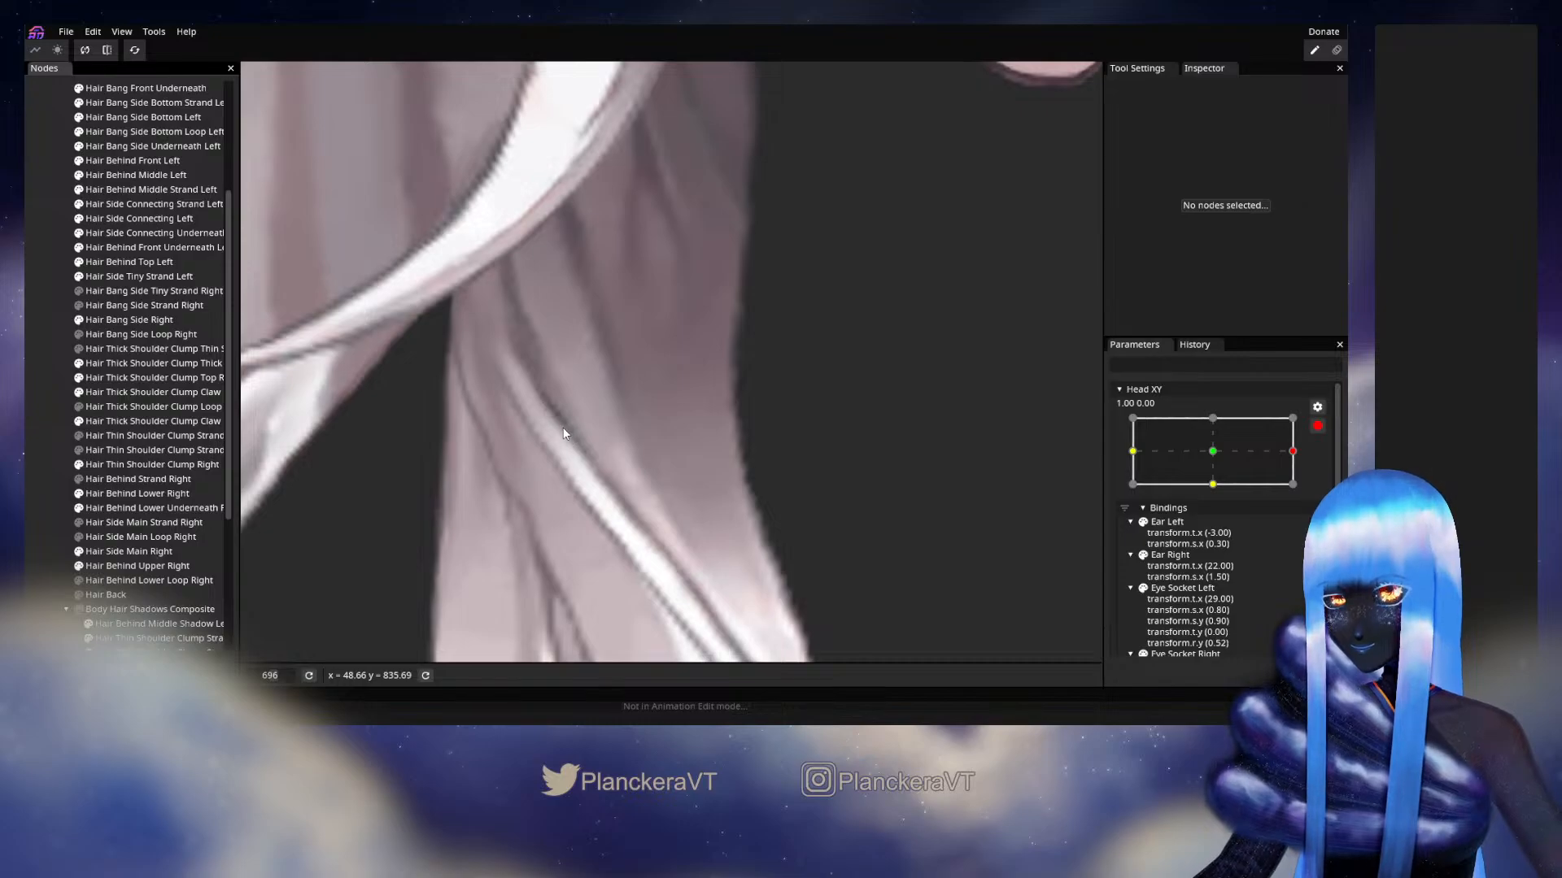
{"action": "left_click", "coordinate": [131, 377]}
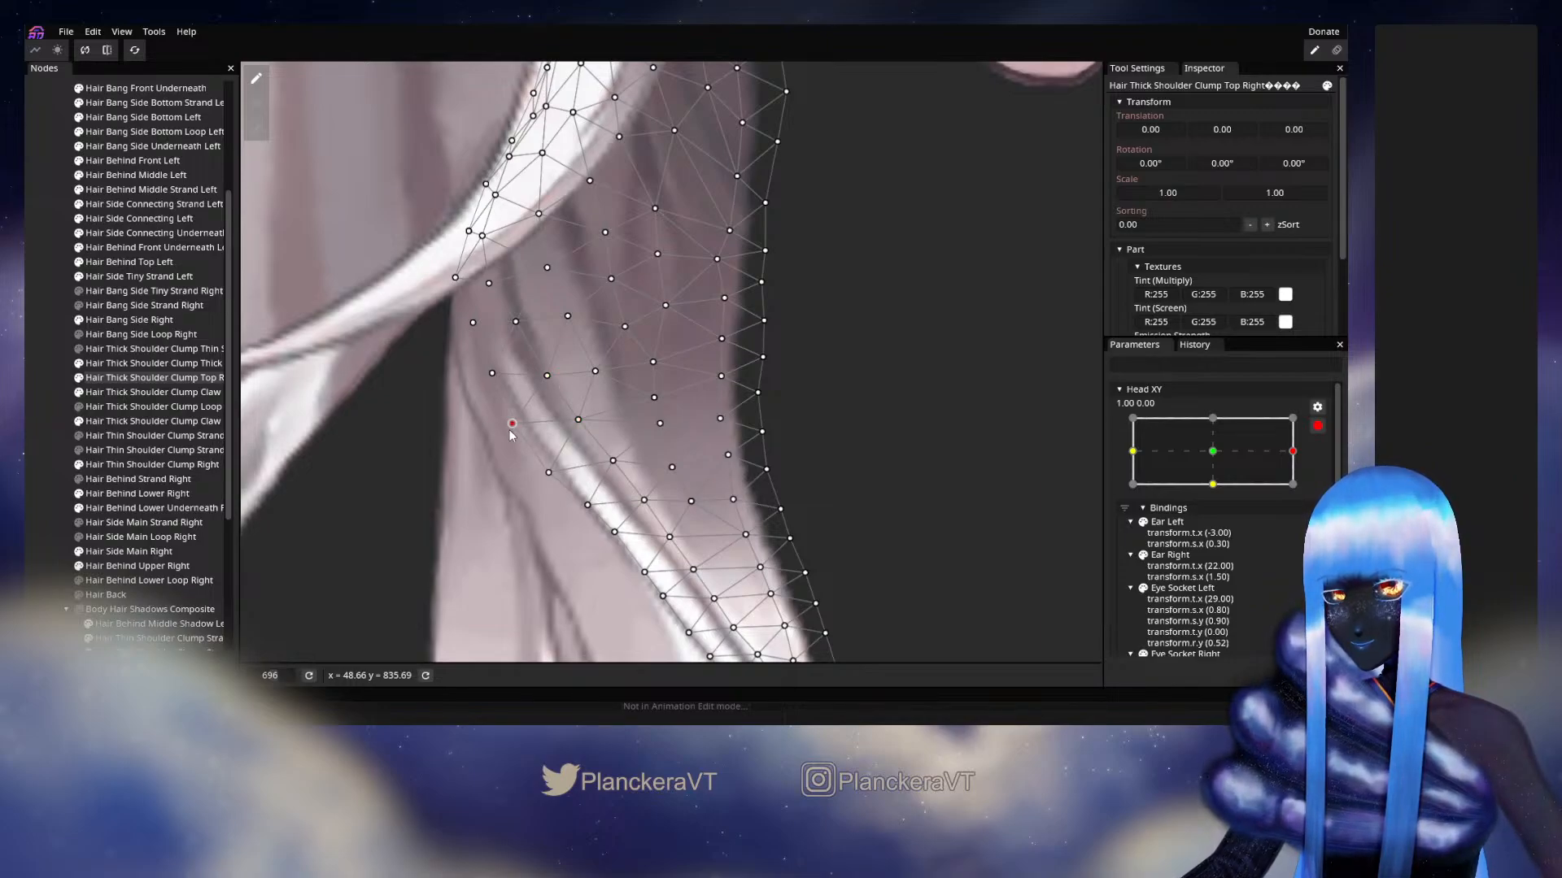
{"action": "left_click", "coordinate": [610, 462]}
{"action": "left_click_drag", "start_coordinate": [648, 499], "coordinate": [590, 433]}
{"action": "left_click", "coordinate": [604, 395]}
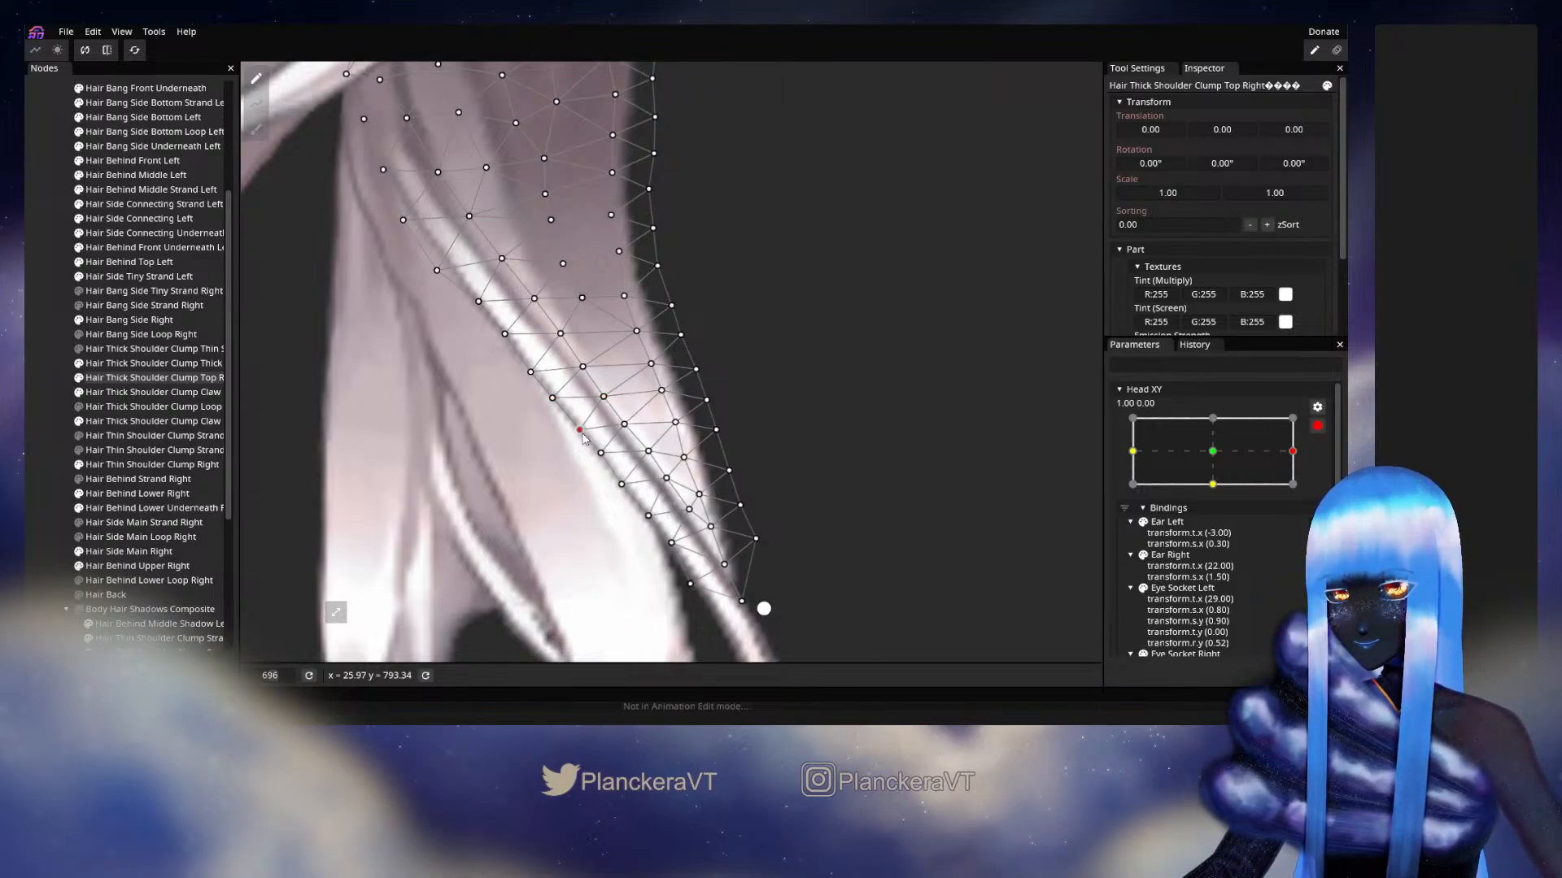
{"action": "left_click_drag", "start_coordinate": [601, 453], "coordinate": [599, 457]}
Nudge the interior vertices right beneath the crossing strand on the Hair Thick Shoulder Clump Top Right mesh, and deselect it.
{"action": "left_click_drag", "start_coordinate": [391, 251], "coordinate": [540, 466]}
{"action": "left_click_drag", "start_coordinate": [556, 335], "coordinate": [554, 336]}
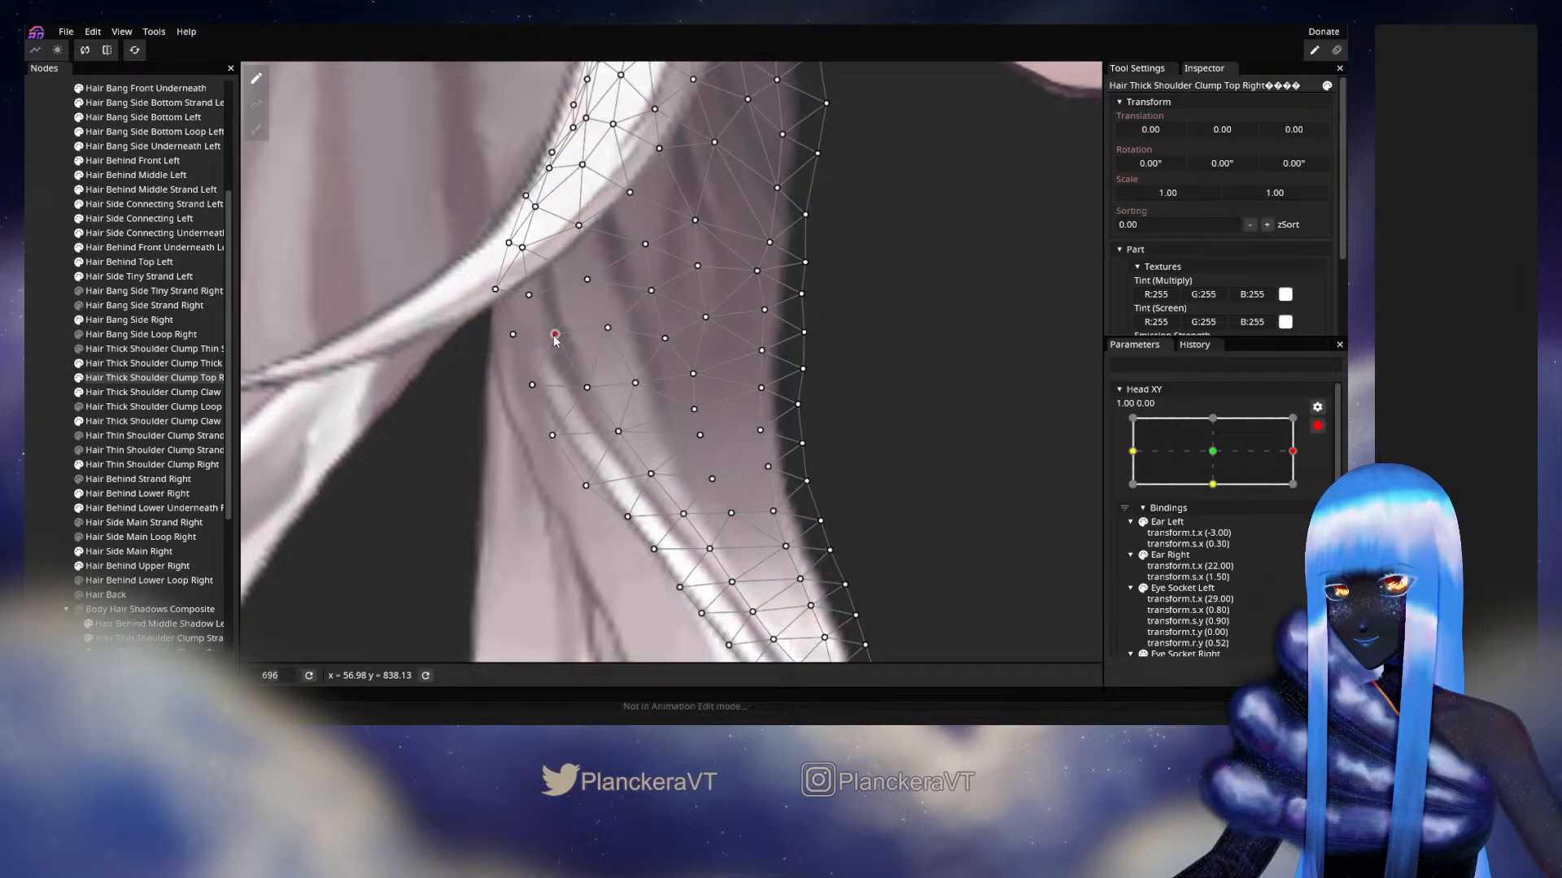
{"action": "left_click", "coordinate": [529, 294]}
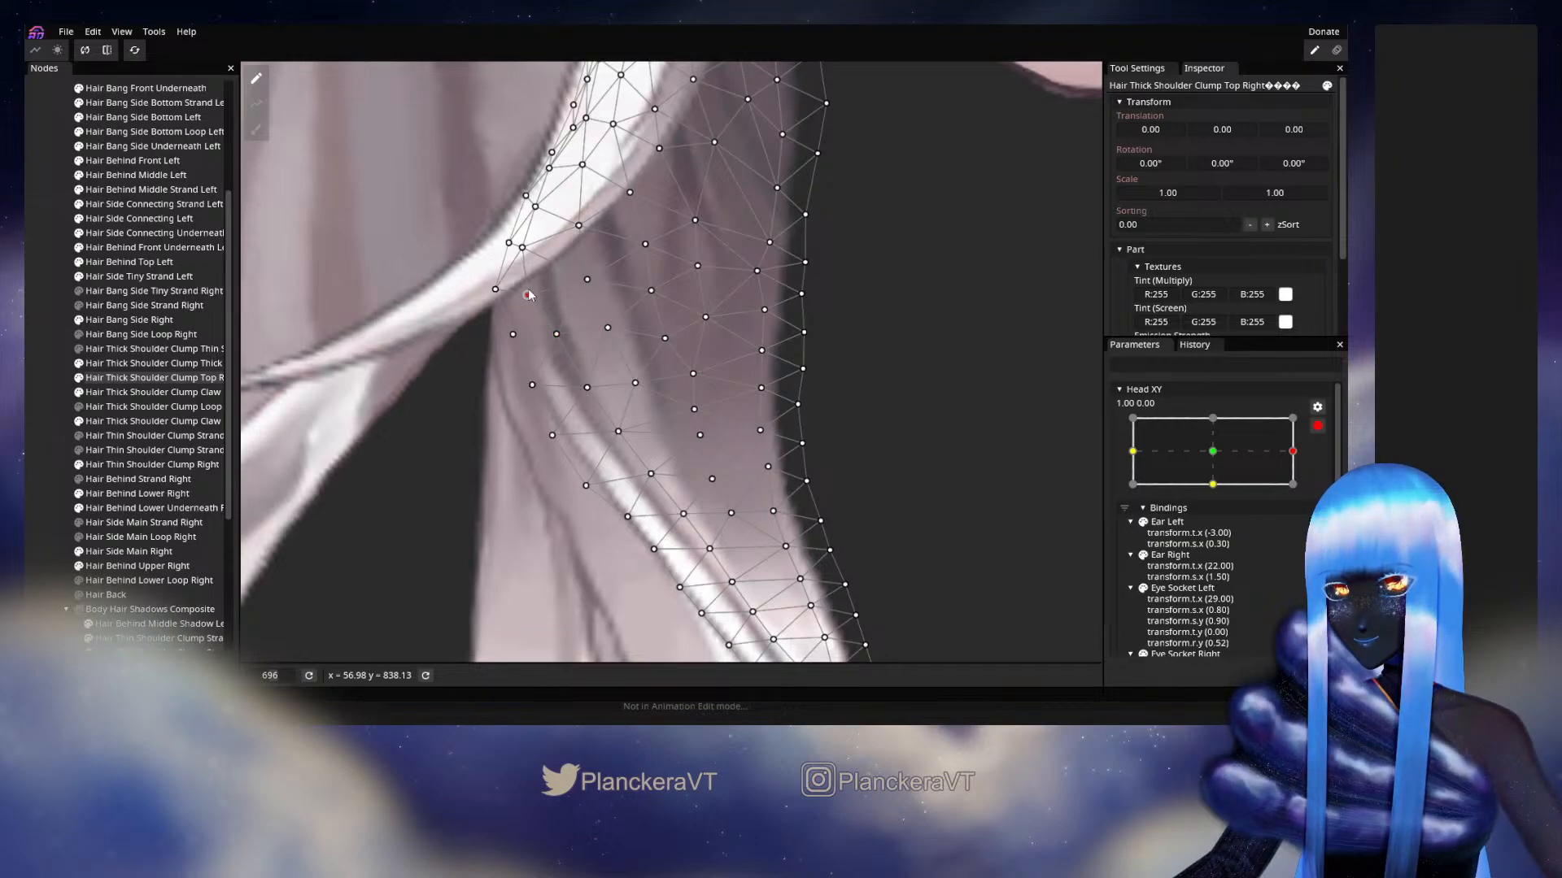
{"action": "left_click_drag", "start_coordinate": [529, 294], "coordinate": [531, 296]}
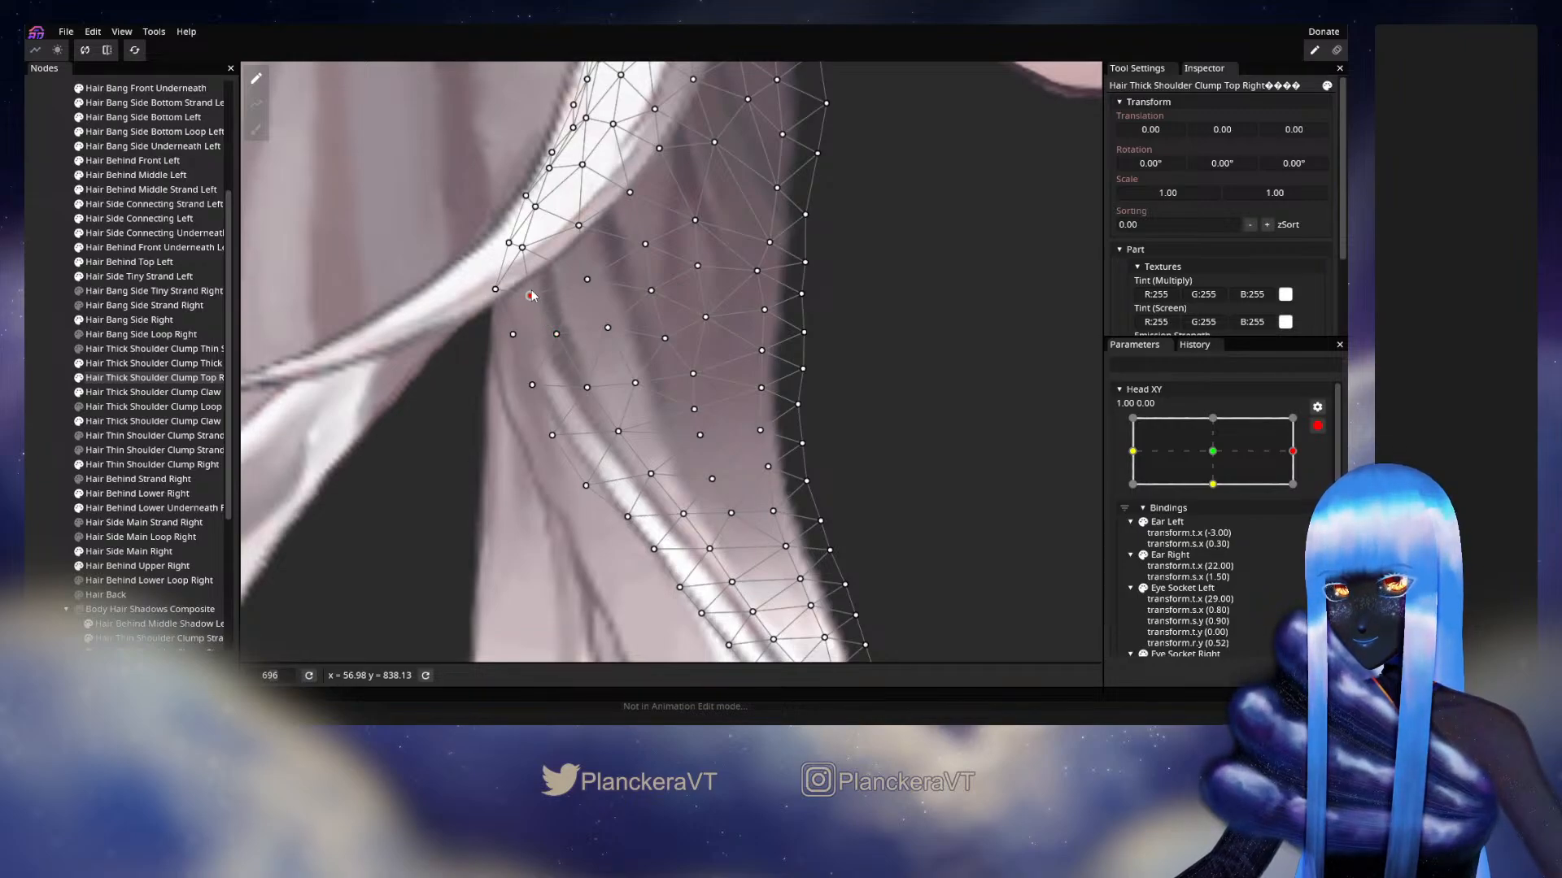
{"action": "left_click", "coordinate": [45, 318]}
Check the shoulder clump's motion near the far-right head pose with Head XY disarmed, and rearm it at the 1.00, 0.00 keypoint.
{"action": "scroll", "coordinate": [623, 462], "scroll_direction": "down", "scroll_amount": 5}
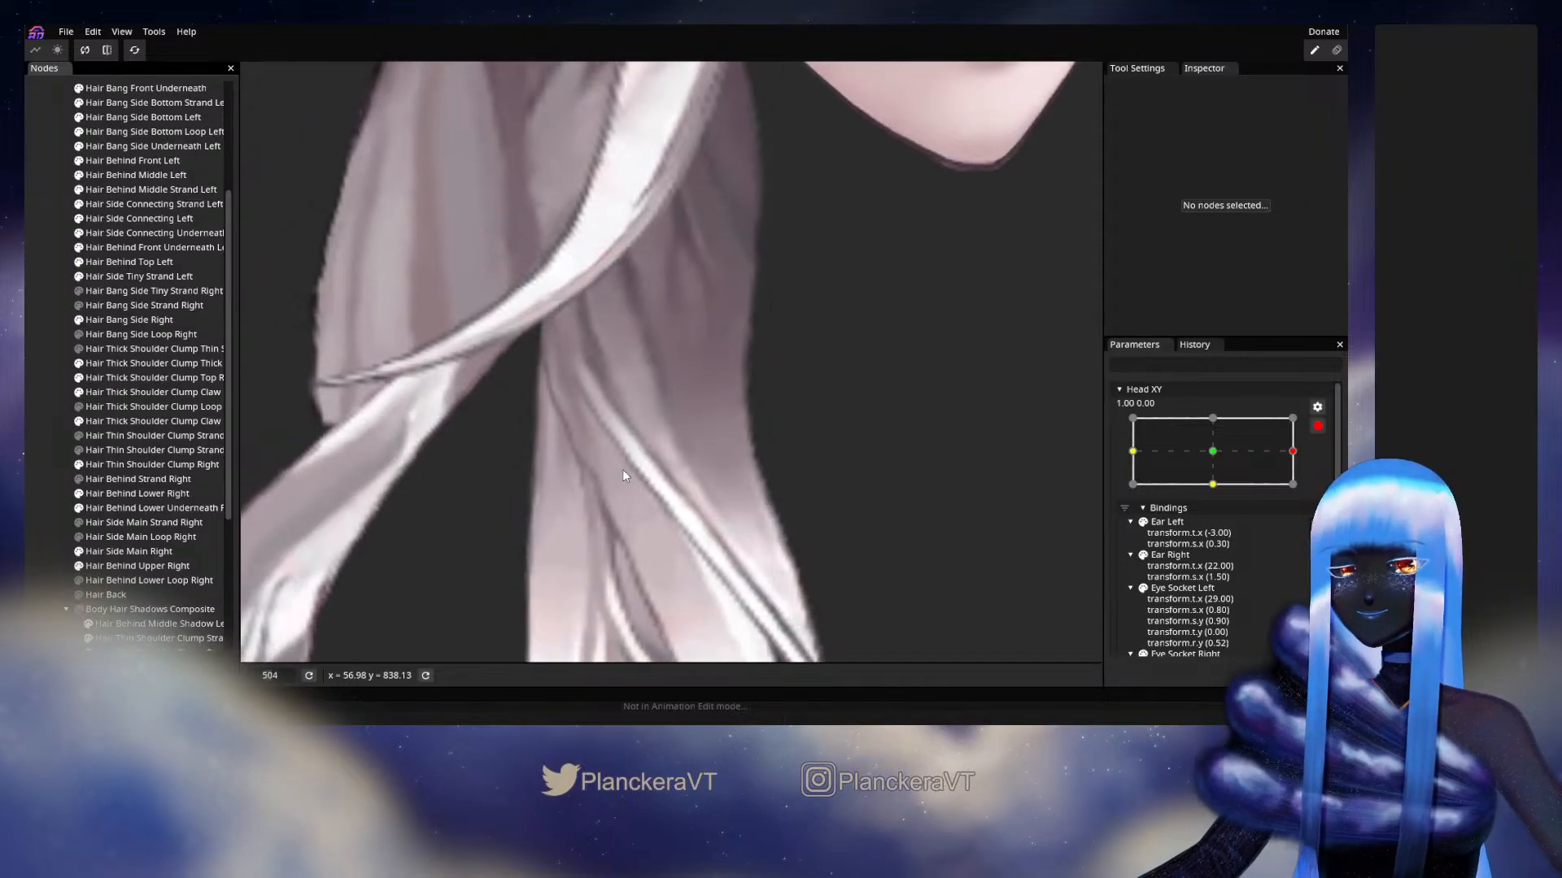
{"action": "scroll", "coordinate": [713, 480], "scroll_direction": "down", "scroll_amount": 3}
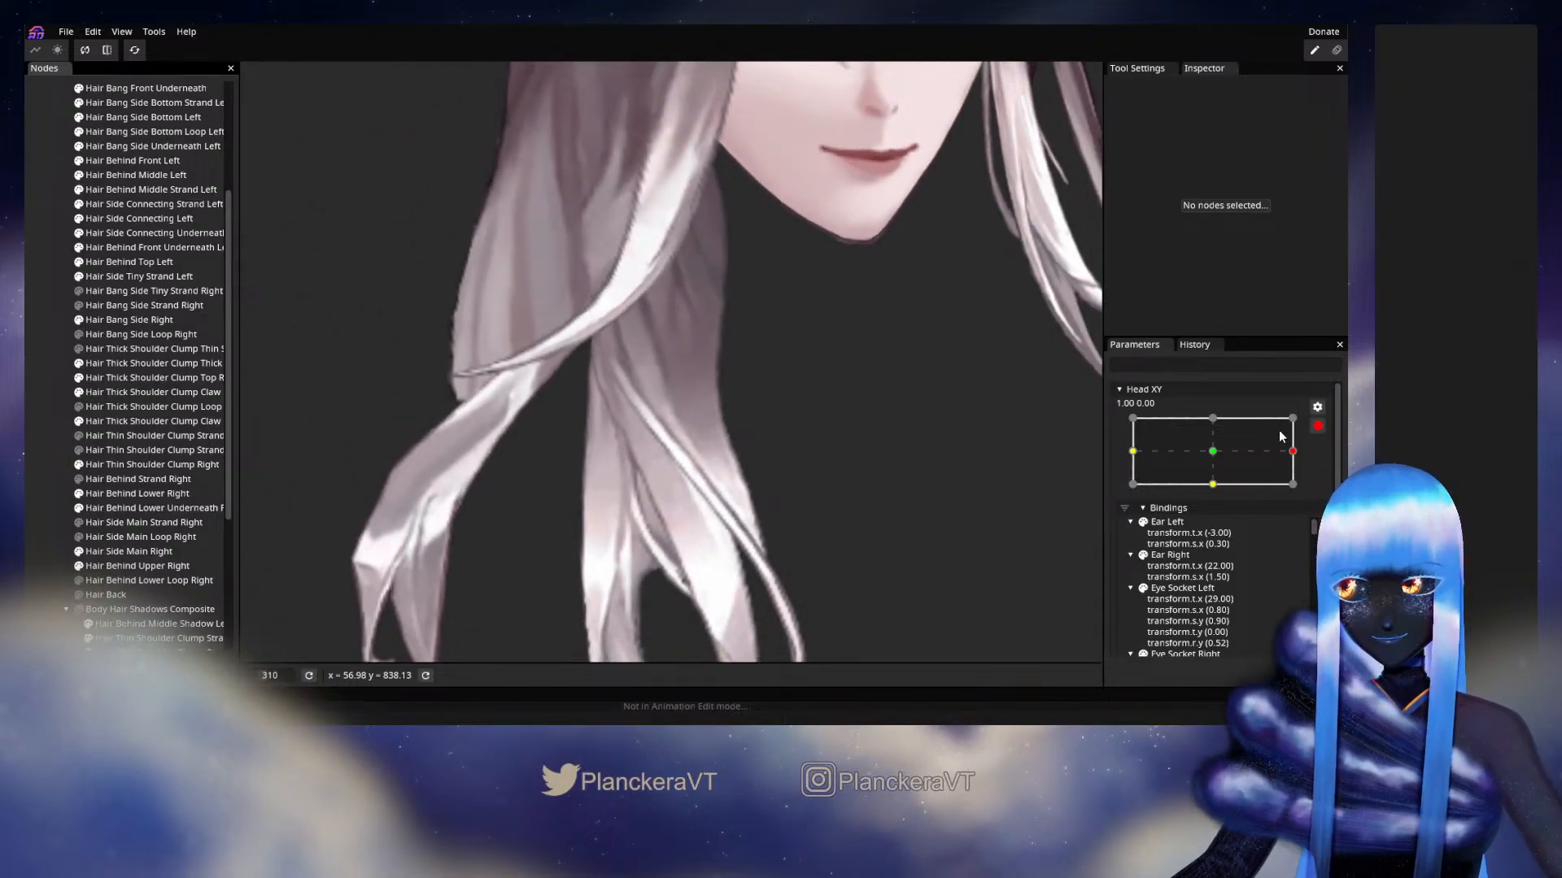
{"action": "left_click", "coordinate": [1324, 428]}
{"action": "left_click_drag", "start_coordinate": [1302, 492], "coordinate": [1262, 481]}
{"action": "left_click", "coordinate": [1326, 465]}
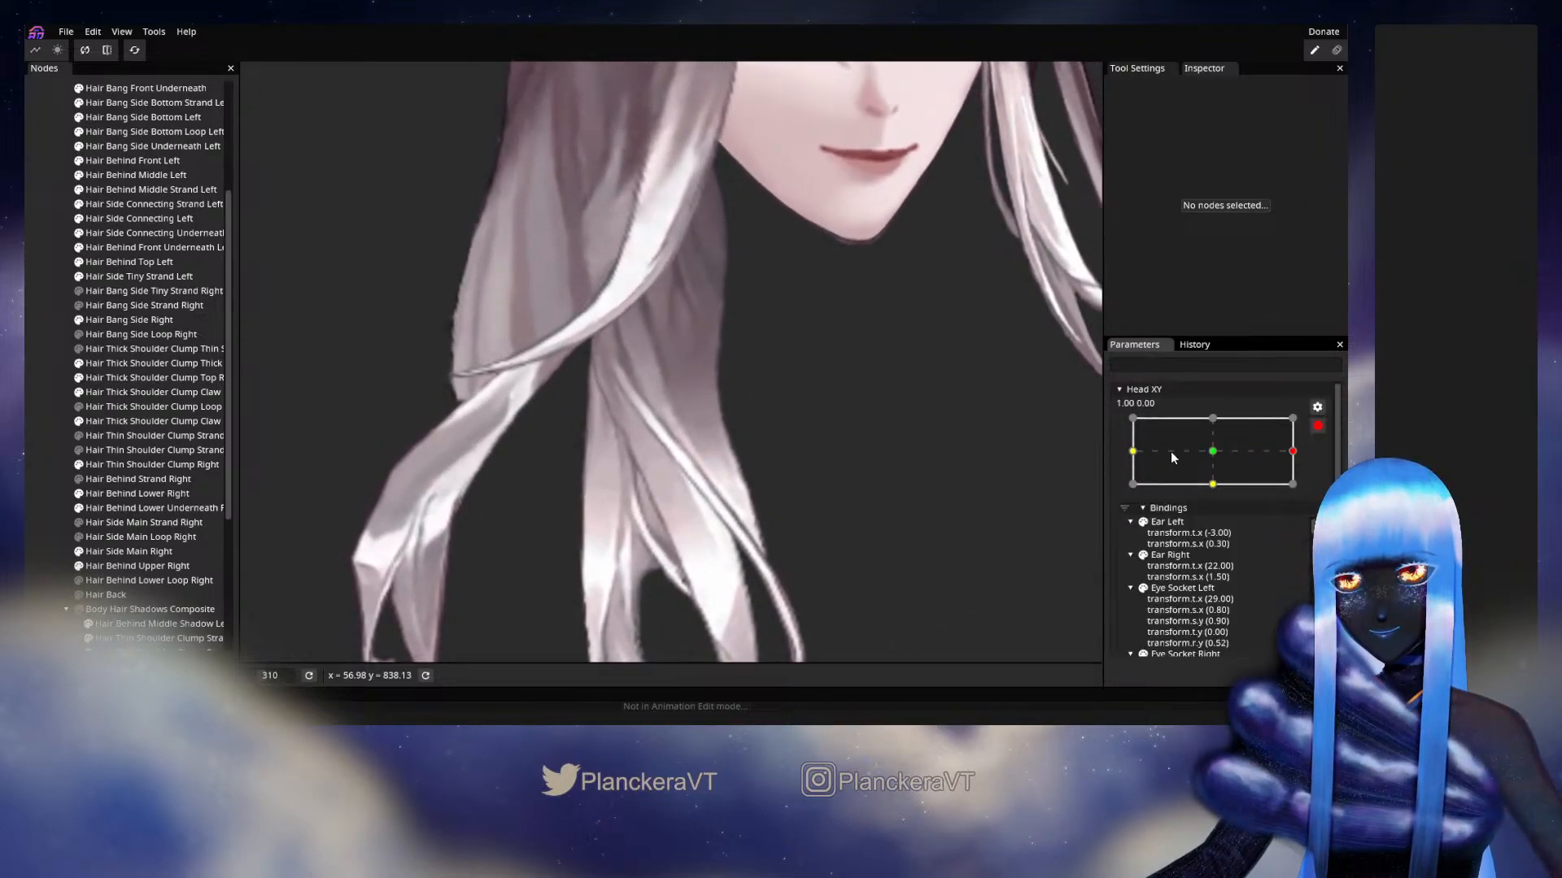
Shift the Hair Thick Shoulder Clump Top Right edge vertex that lies under the white front strand just above the crossing.
{"action": "scroll", "coordinate": [600, 407], "scroll_direction": "up", "scroll_amount": 3}
{"action": "left_click_drag", "start_coordinate": [563, 307], "coordinate": [644, 468]}
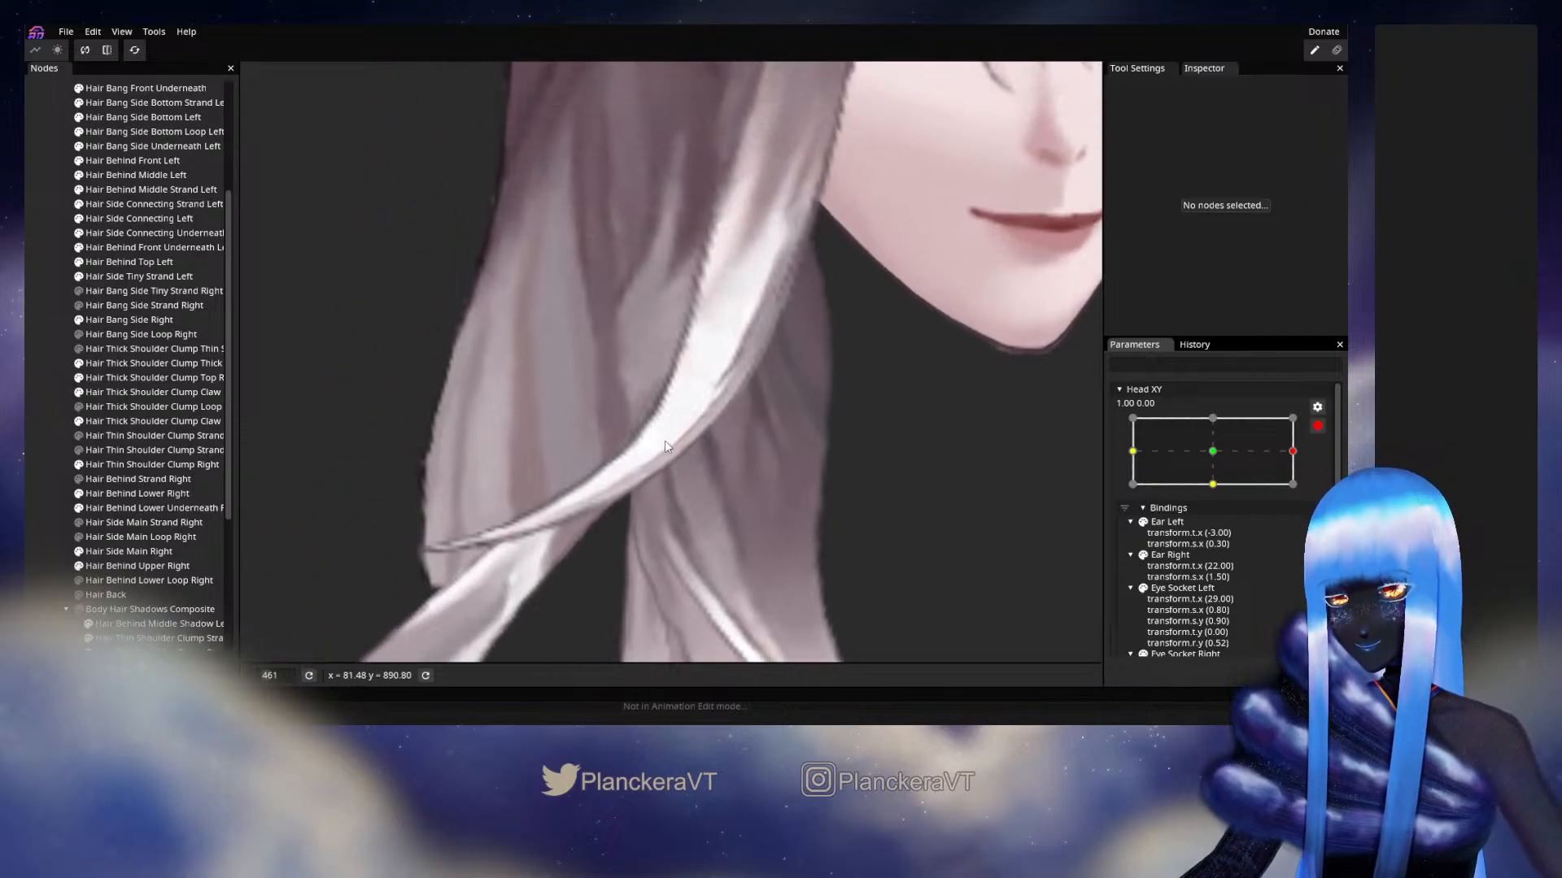
{"action": "left_click", "coordinate": [154, 378]}
{"action": "scroll", "coordinate": [694, 458], "scroll_direction": "up", "scroll_amount": 3}
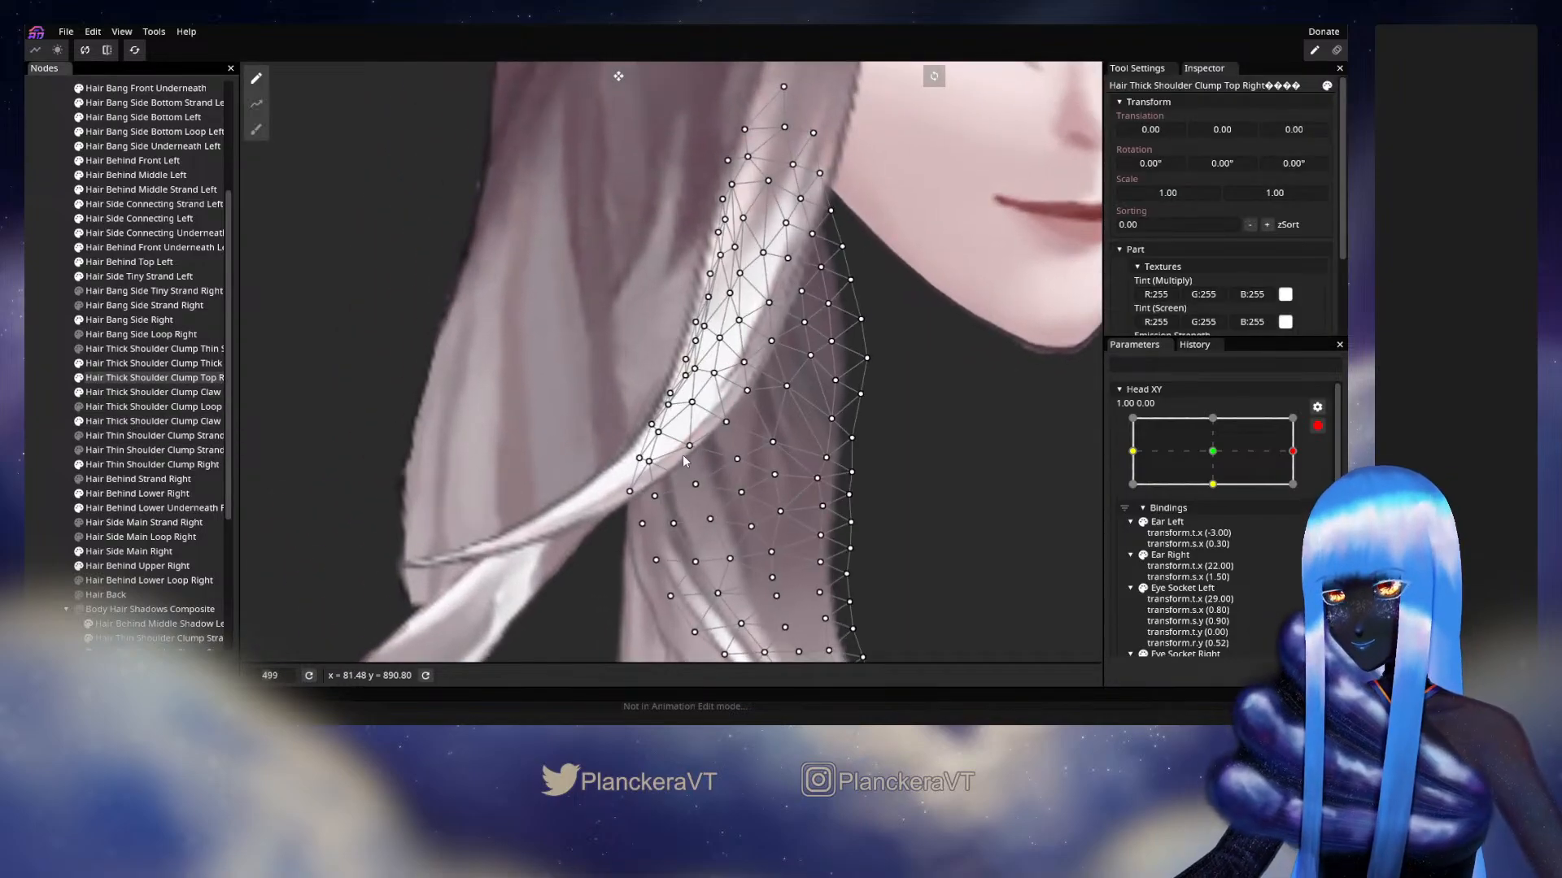
{"action": "scroll", "coordinate": [694, 458], "scroll_direction": "up", "scroll_amount": 1}
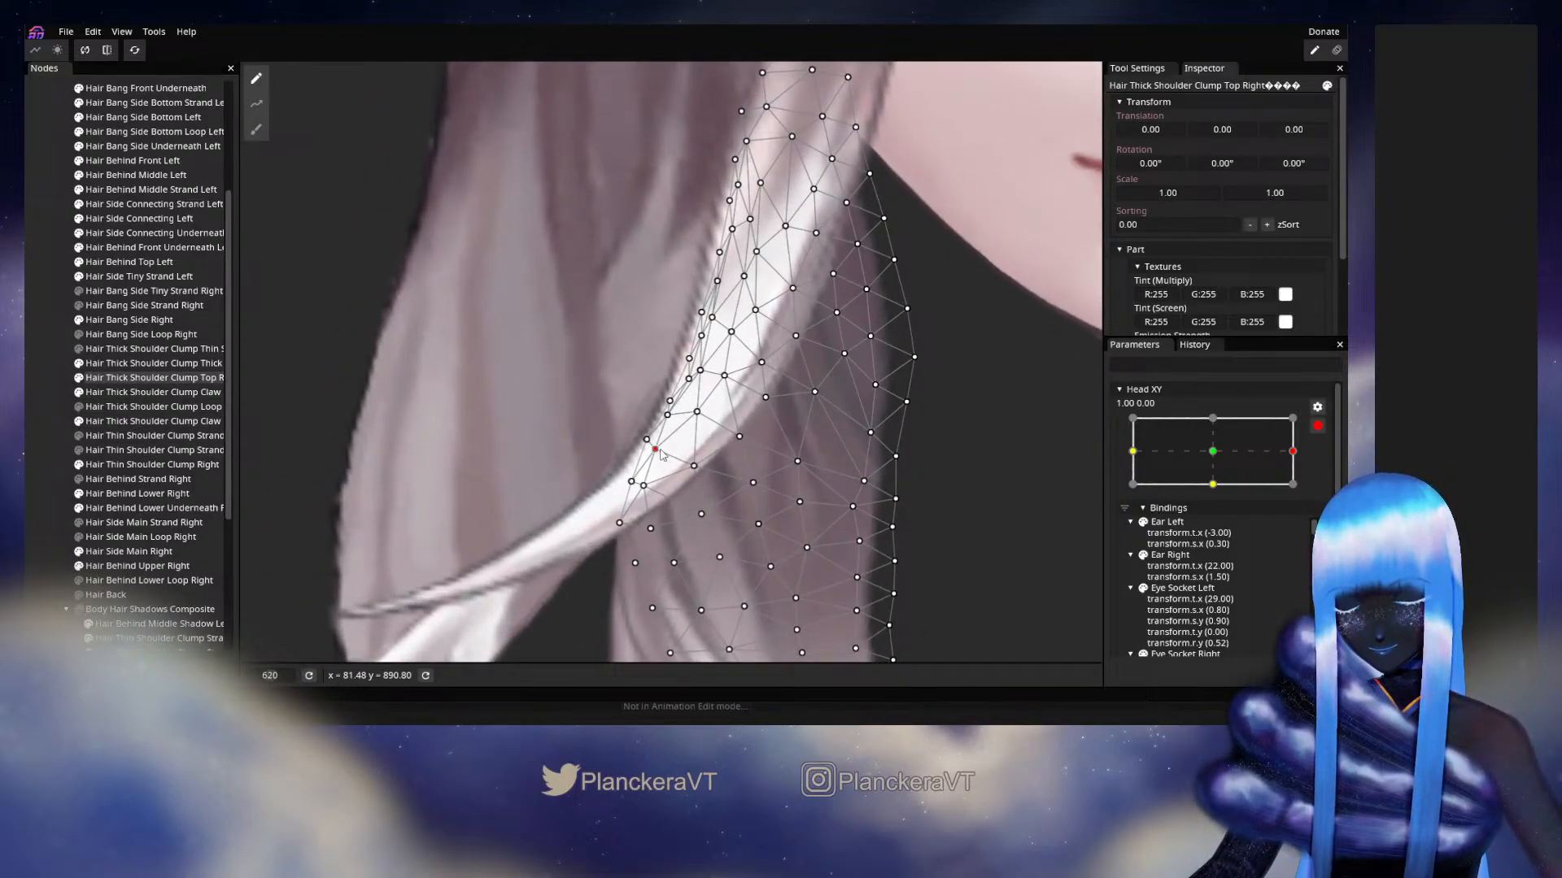
{"action": "left_click_drag", "start_coordinate": [653, 449], "coordinate": [652, 451]}
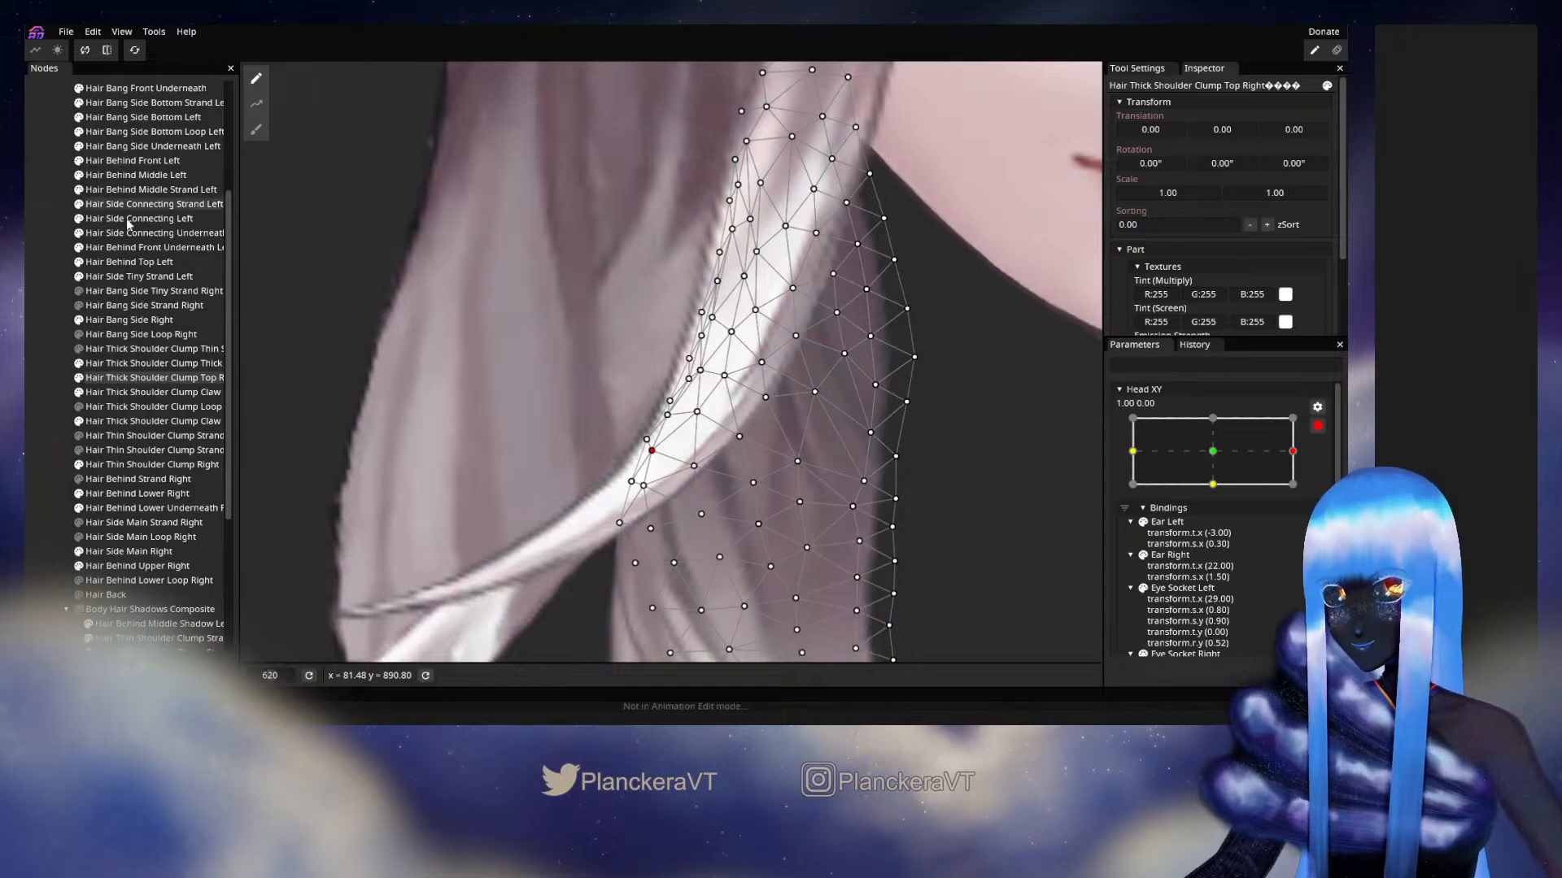
Hide Hair Bang Side Right, move the exposed inner-edge vertices of Hair Thick Shoulder Clump Top Right outward, and show the bang again.
{"action": "left_click", "coordinate": [79, 320]}
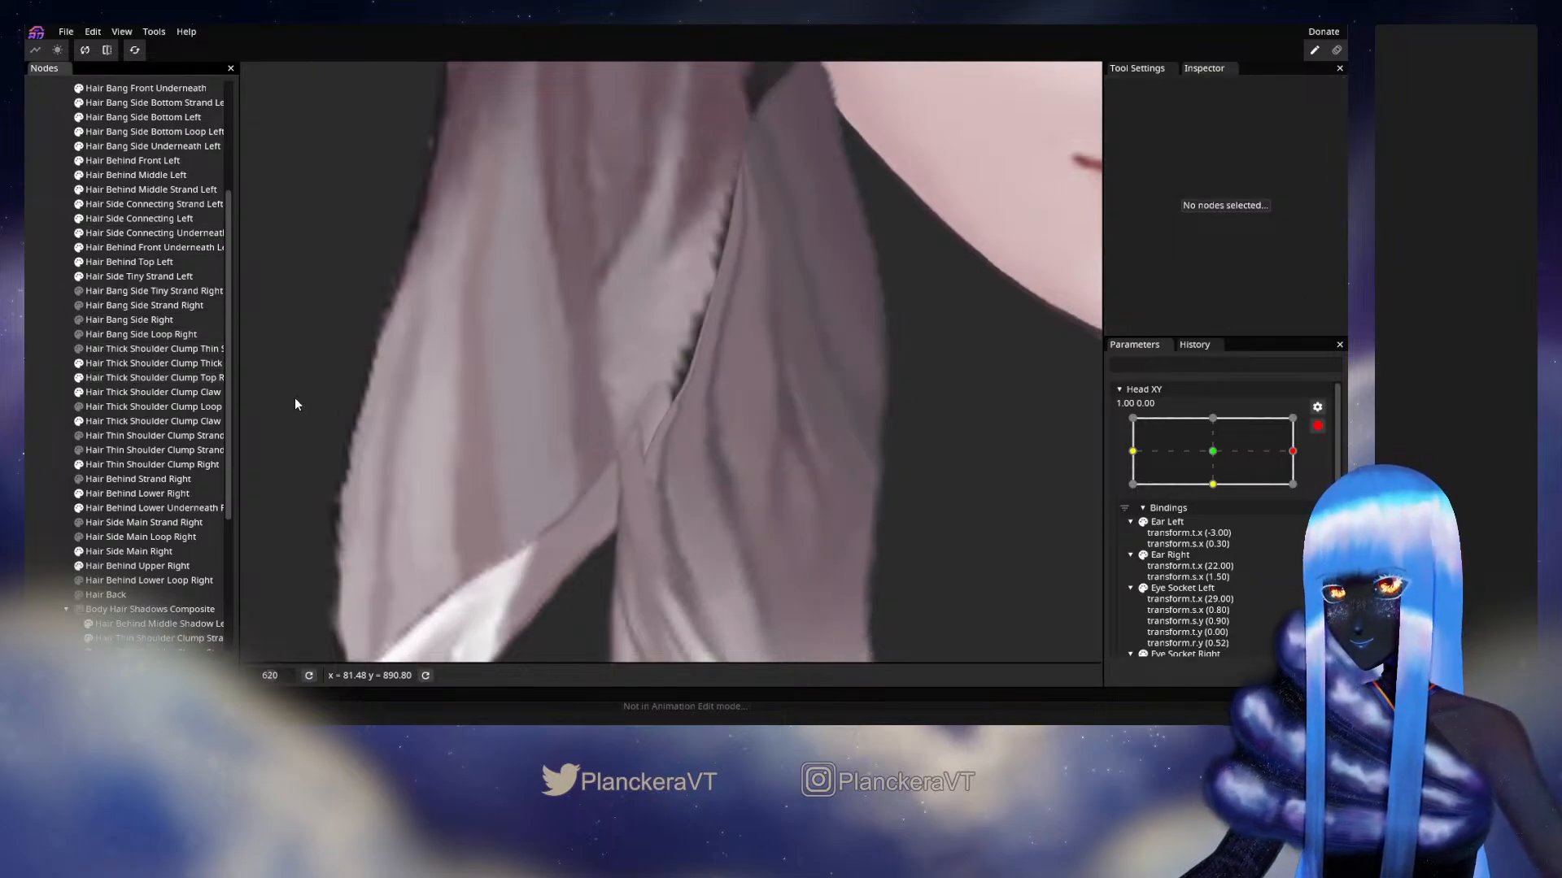
{"action": "left_click", "coordinate": [159, 421]}
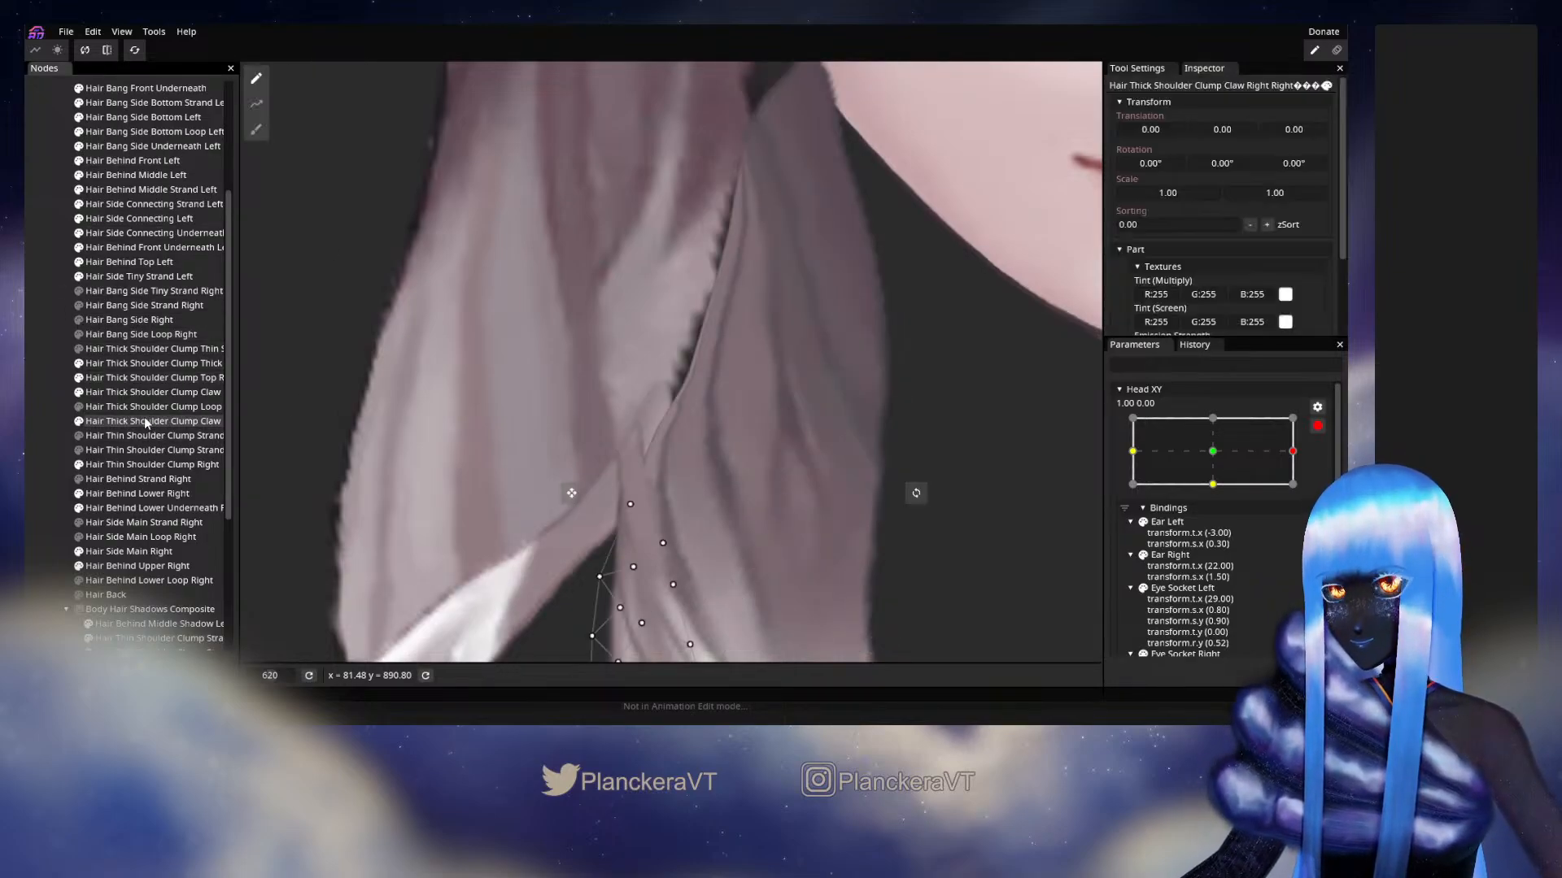
{"action": "left_click", "coordinate": [130, 379]}
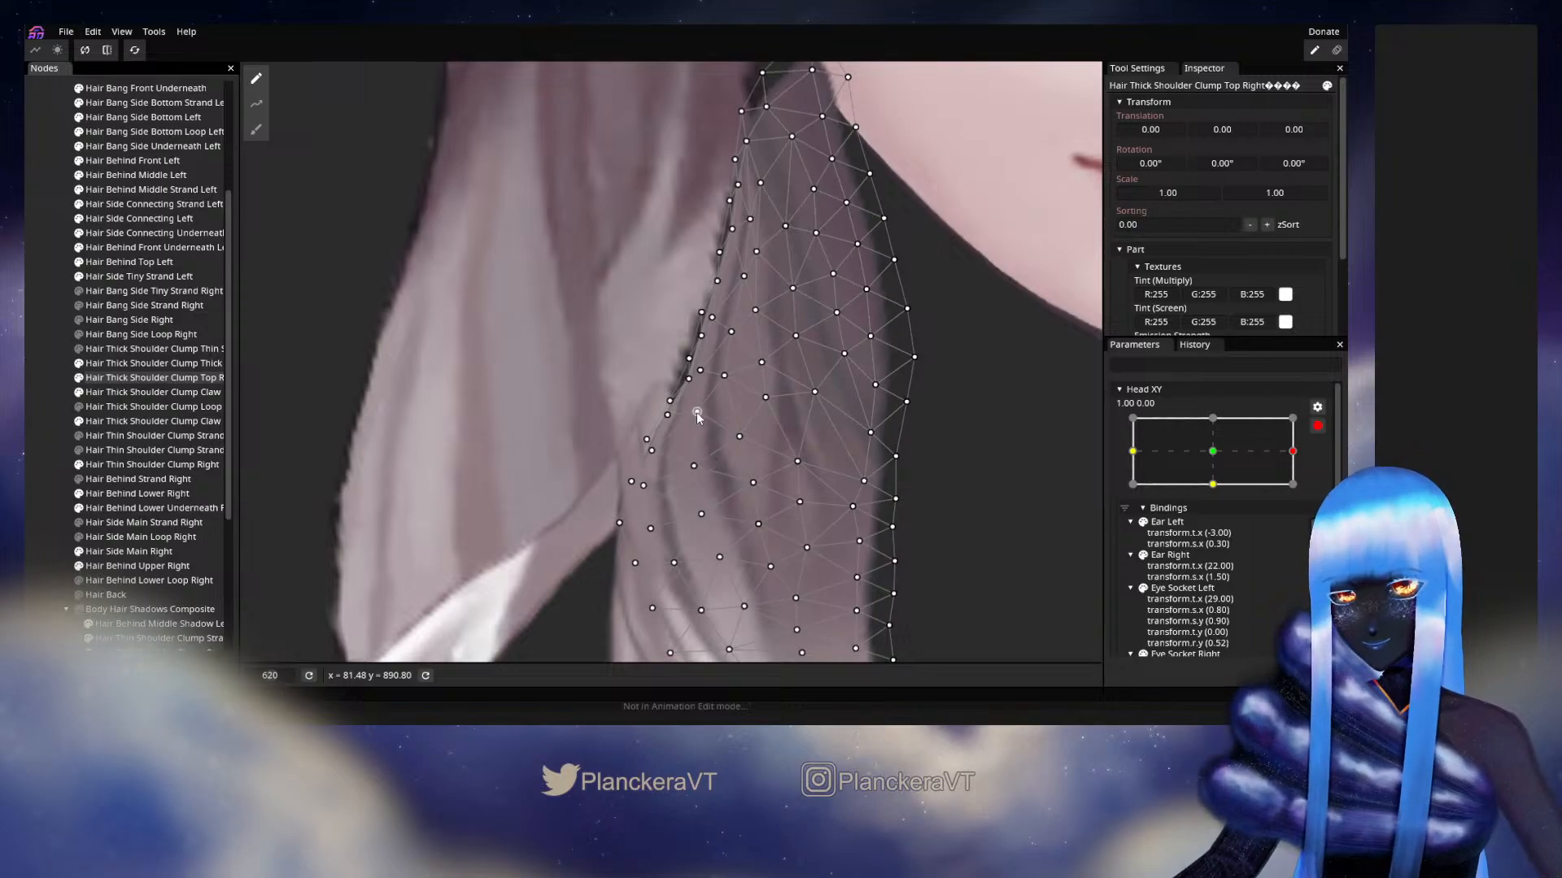
{"action": "left_click_drag", "start_coordinate": [659, 415], "coordinate": [680, 358]}
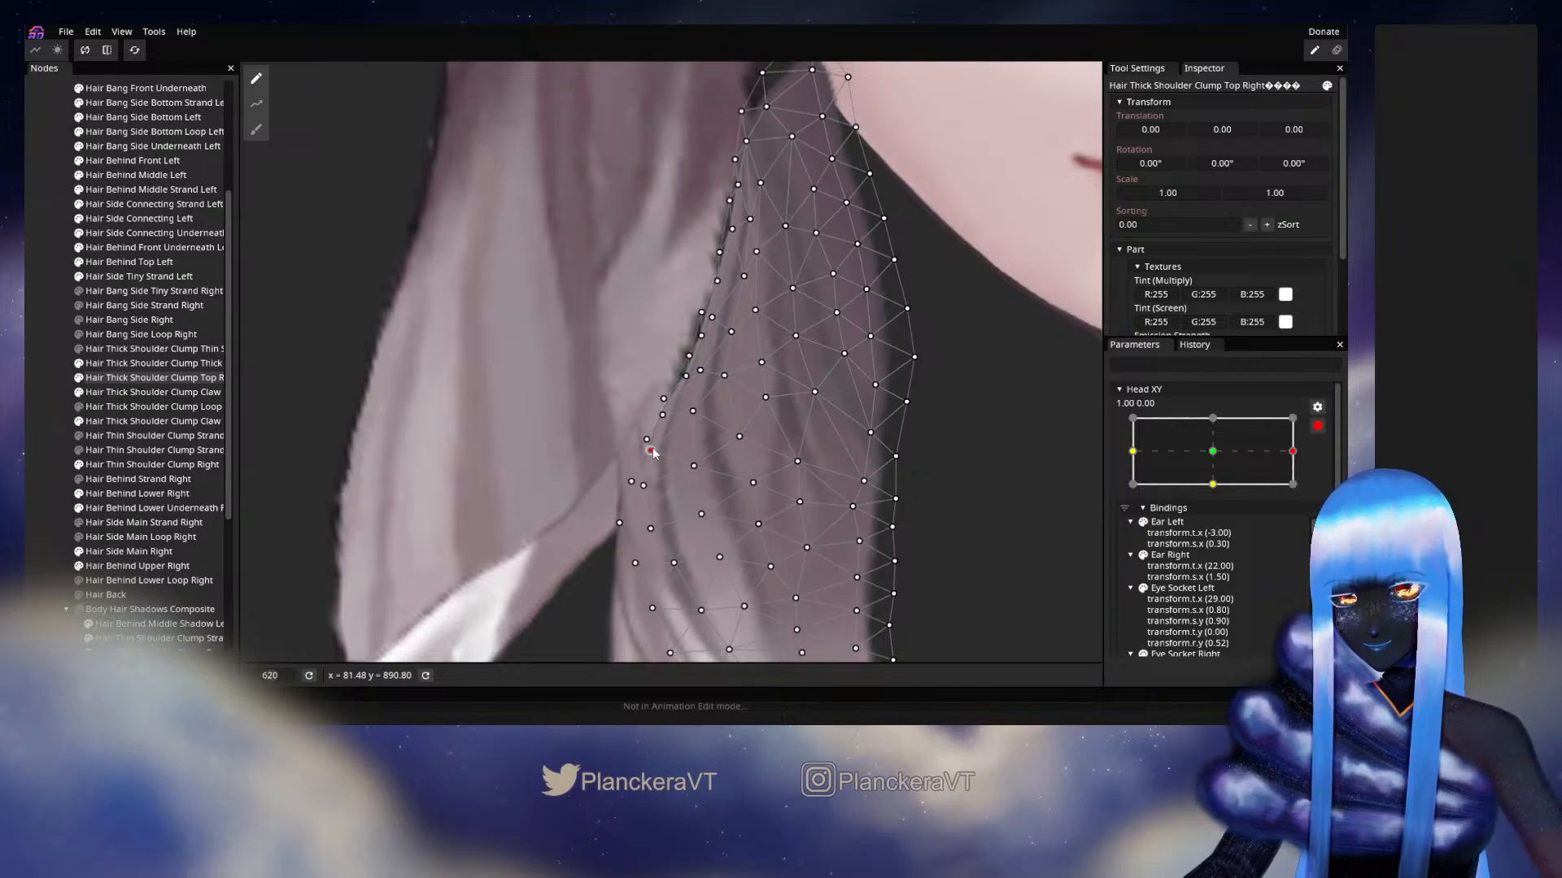
{"action": "left_click", "coordinate": [693, 411]}
{"action": "left_click", "coordinate": [662, 415]}
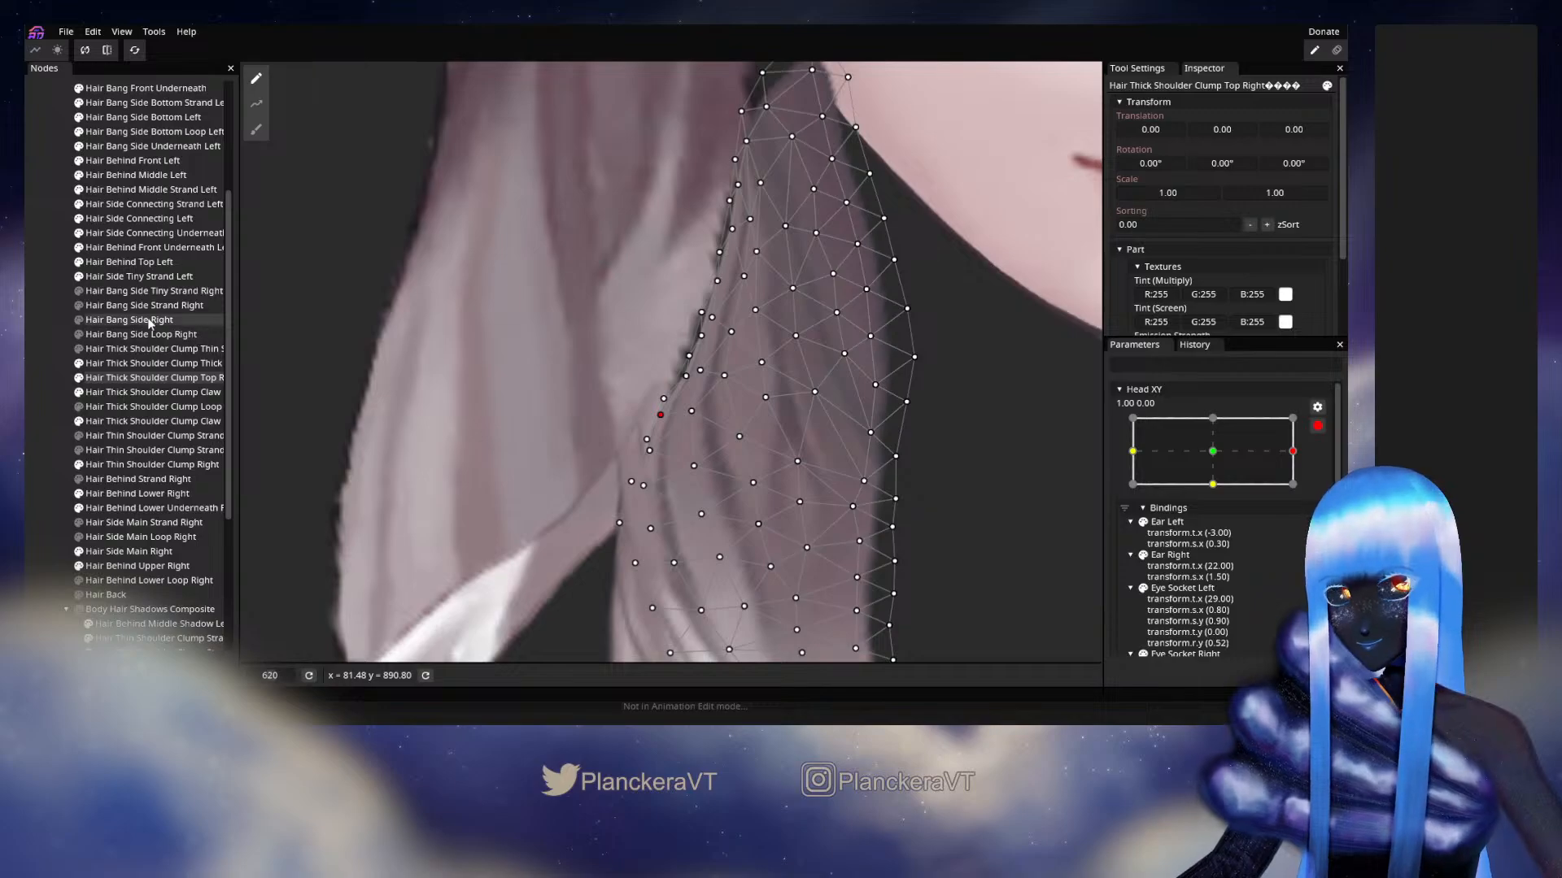
{"action": "left_click", "coordinate": [76, 320]}
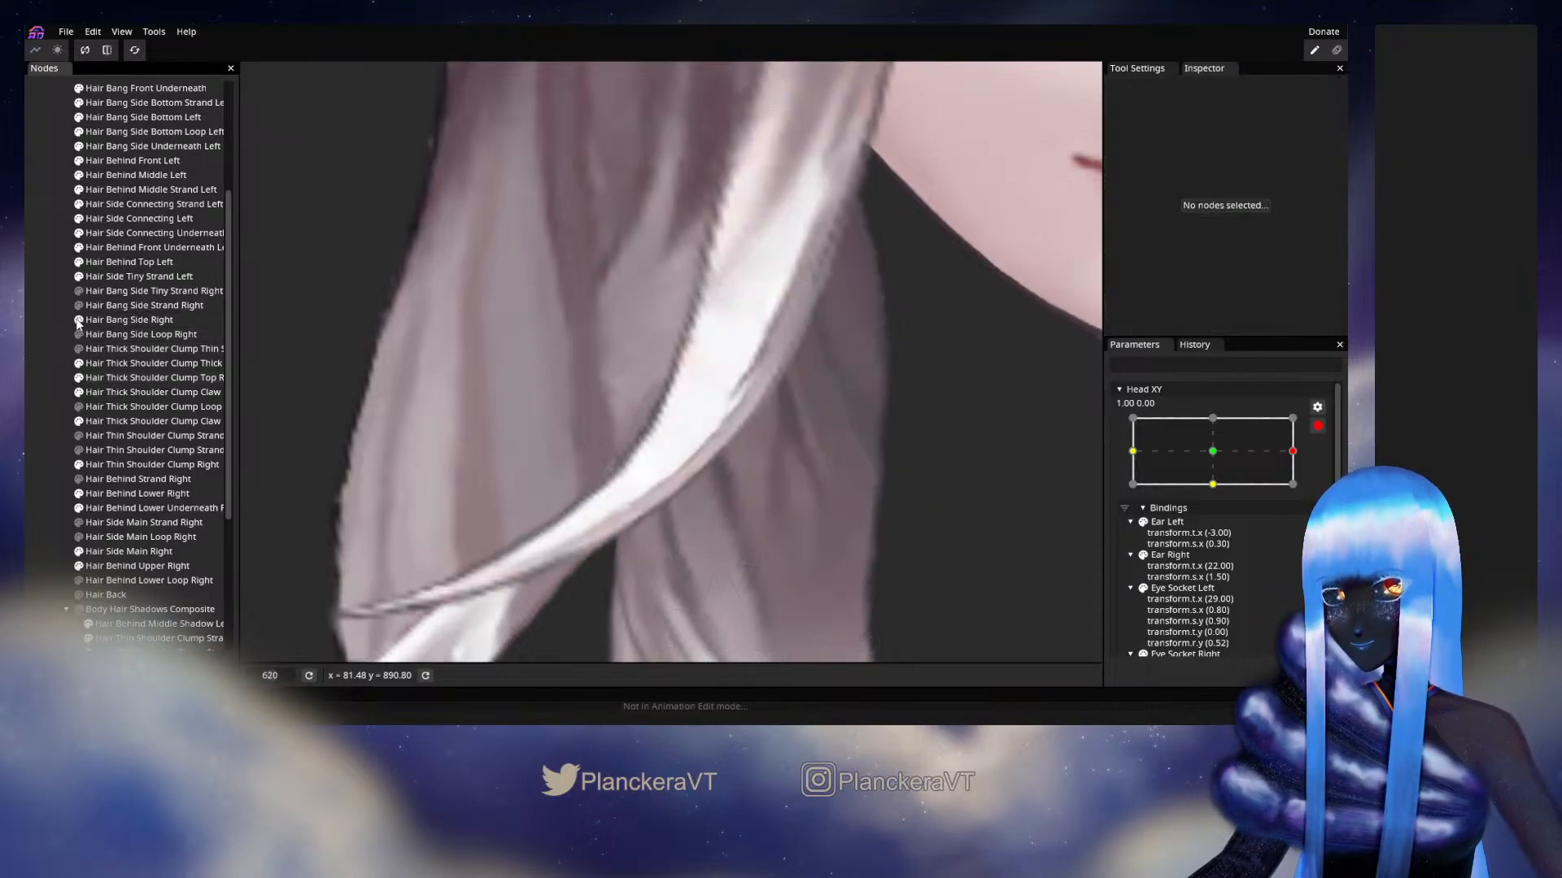
Disarm Head XY, test the pose around the far-right keypoint, and examine the shoulder clump down to its tips.
{"action": "scroll", "coordinate": [631, 541], "scroll_direction": "down", "scroll_amount": 5}
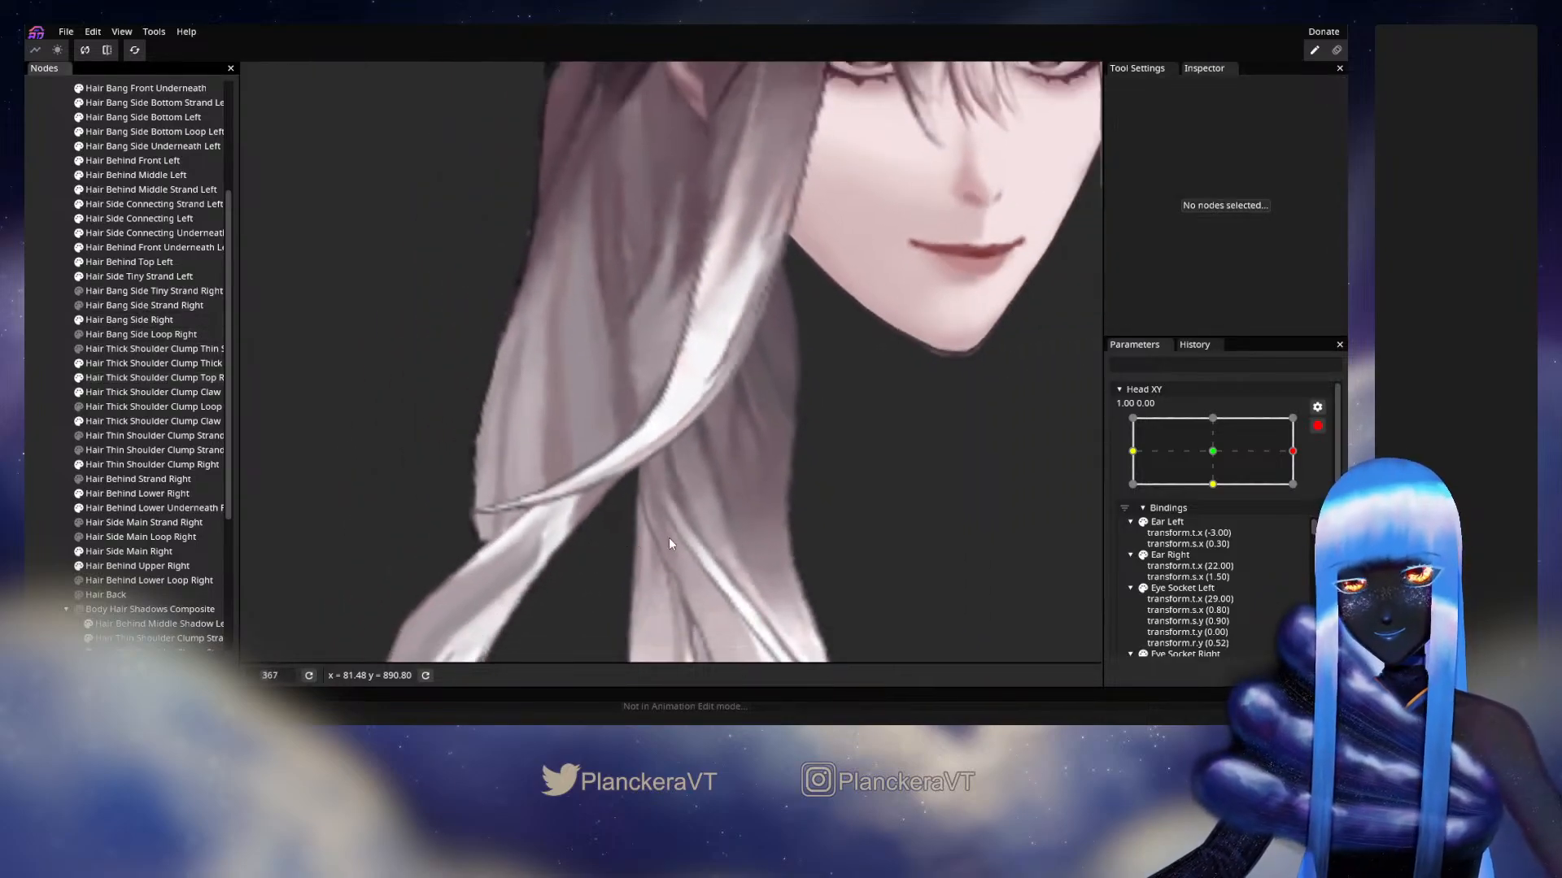
{"action": "scroll", "coordinate": [789, 432], "scroll_direction": "down", "scroll_amount": 3}
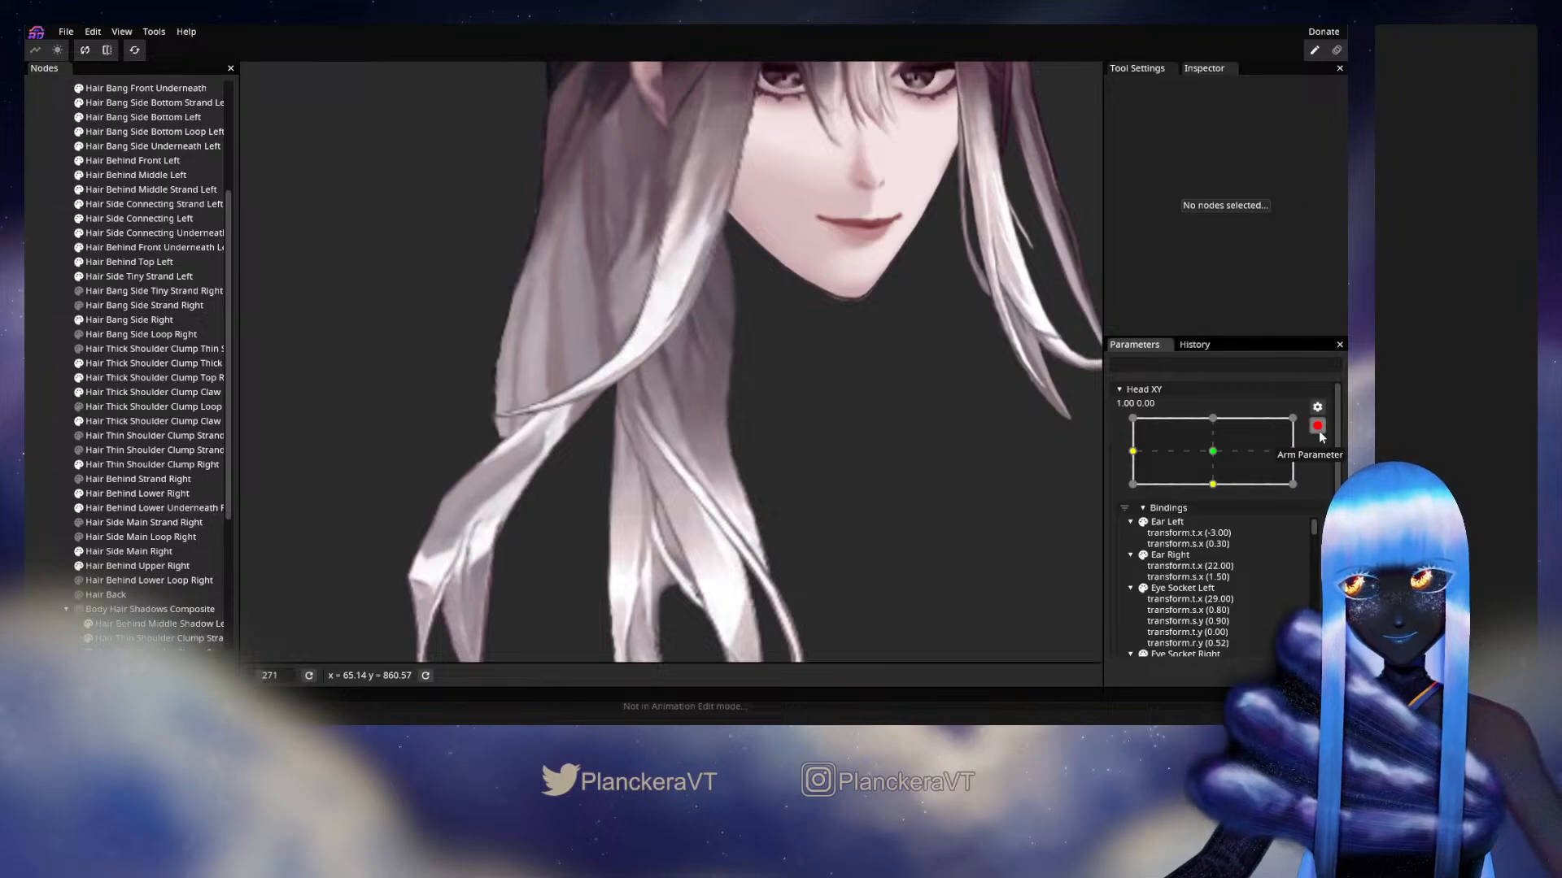
{"action": "left_click", "coordinate": [1319, 432]}
{"action": "mouse_move", "coordinate": [1302, 491]}
{"action": "left_mouse_down"}
{"action": "mouse_move", "coordinate": [1221, 485]}
{"action": "mouse_move", "coordinate": [1308, 480]}
{"action": "left_mouse_up"}
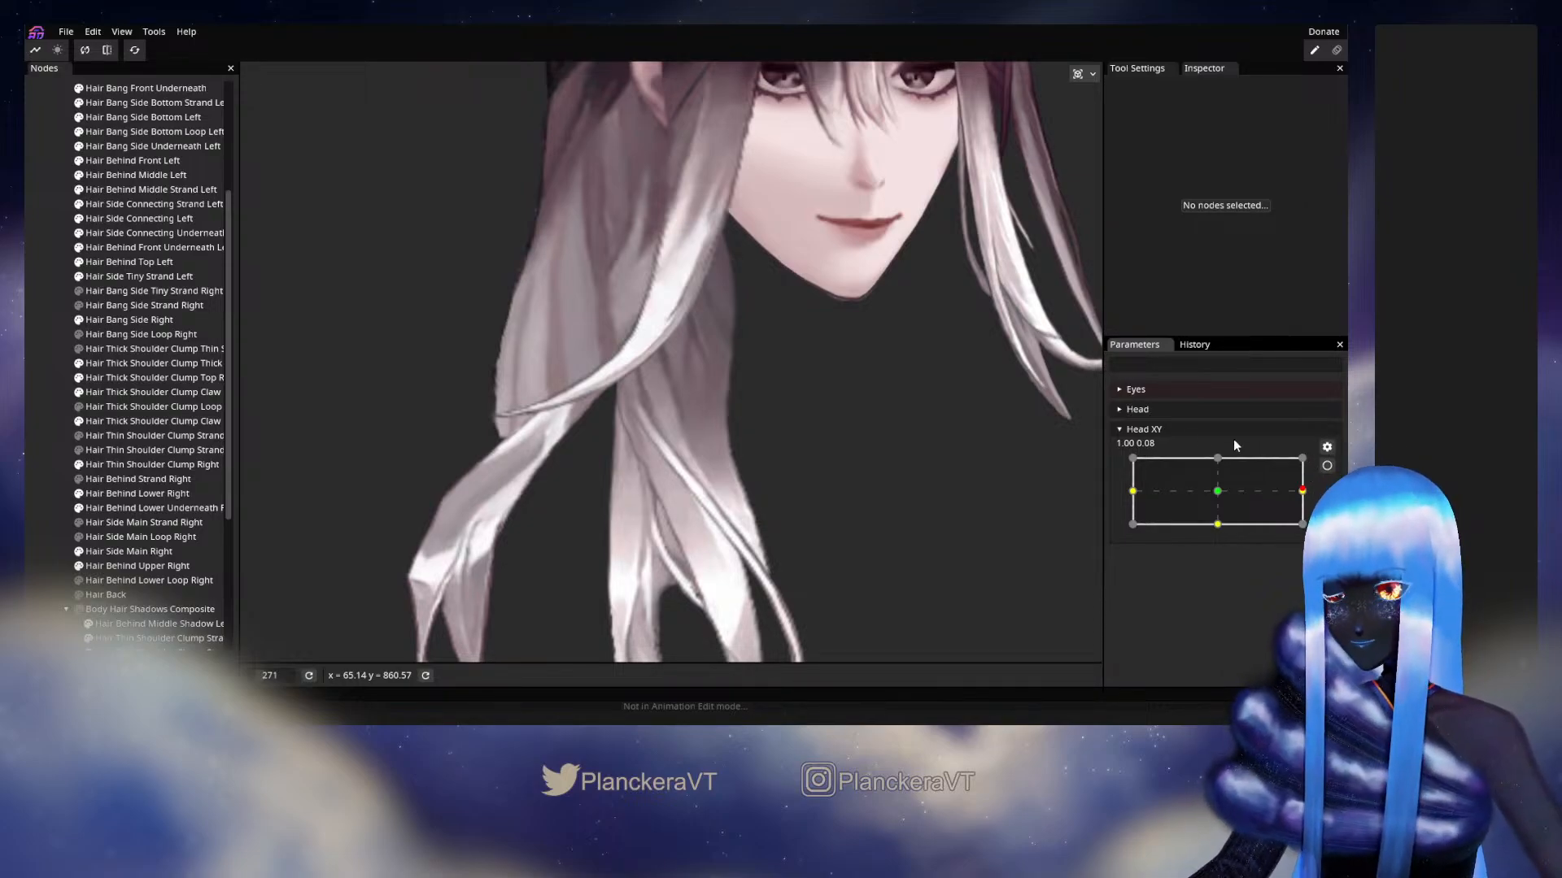
{"action": "left_click_drag", "start_coordinate": [833, 465], "coordinate": [830, 402]}
{"action": "scroll", "coordinate": [831, 403], "scroll_direction": "down", "scroll_amount": 2}
{"action": "left_click_drag", "start_coordinate": [814, 493], "coordinate": [793, 421]}
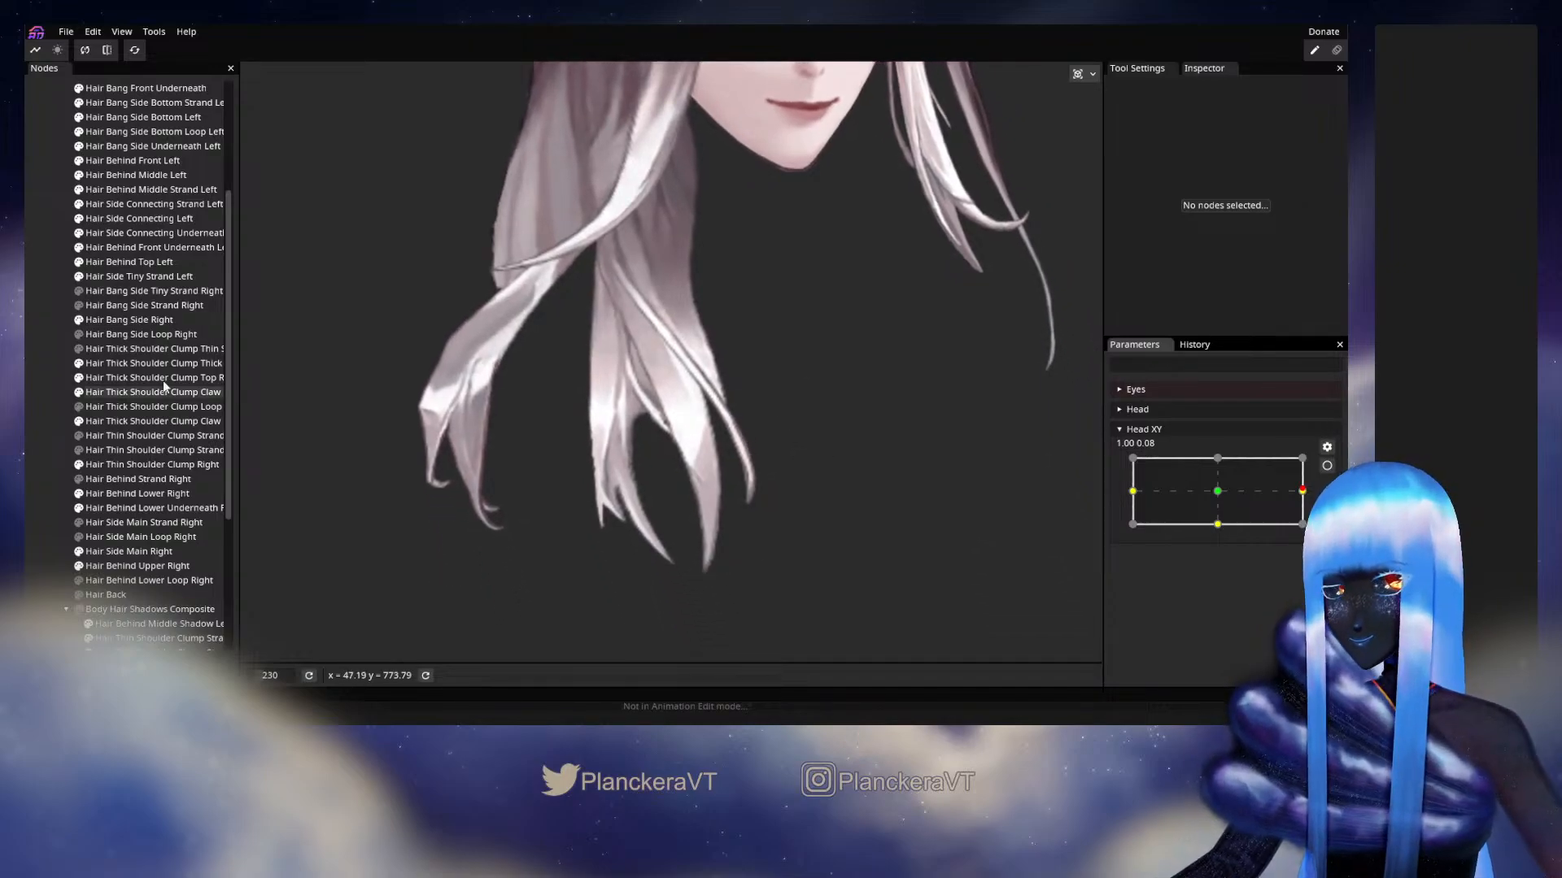
Hide both Hair Thick Shoulder Clump Claw parts and rearm Head XY at its 1.00, 0.00 keypoint.
{"action": "left_click", "coordinate": [79, 421]}
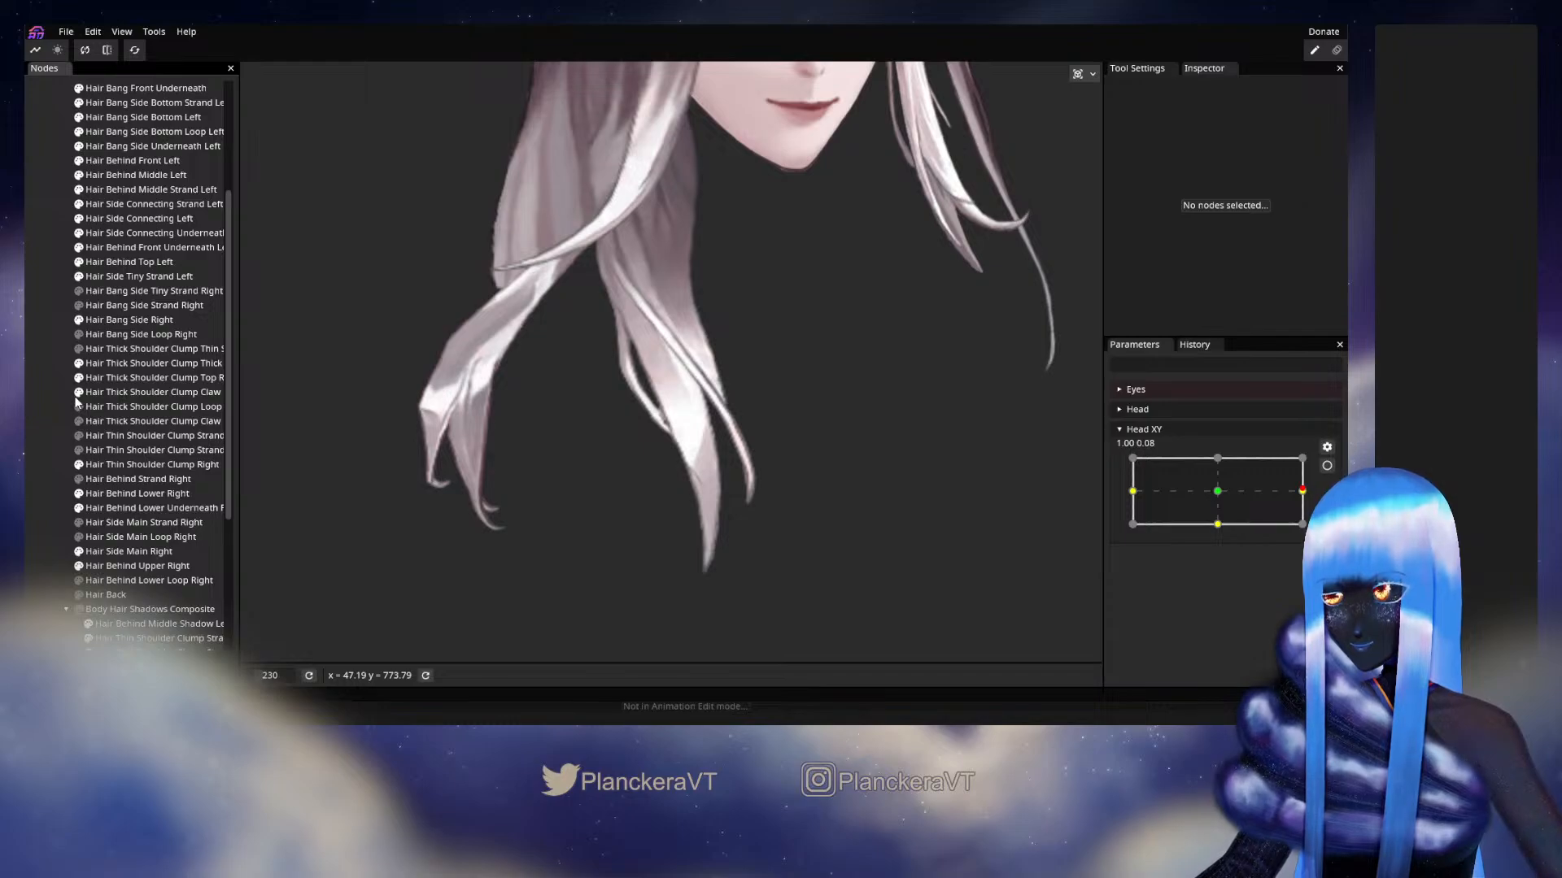
{"action": "left_click", "coordinate": [79, 407]}
{"action": "left_click_drag", "start_coordinate": [566, 394], "coordinate": [593, 505]}
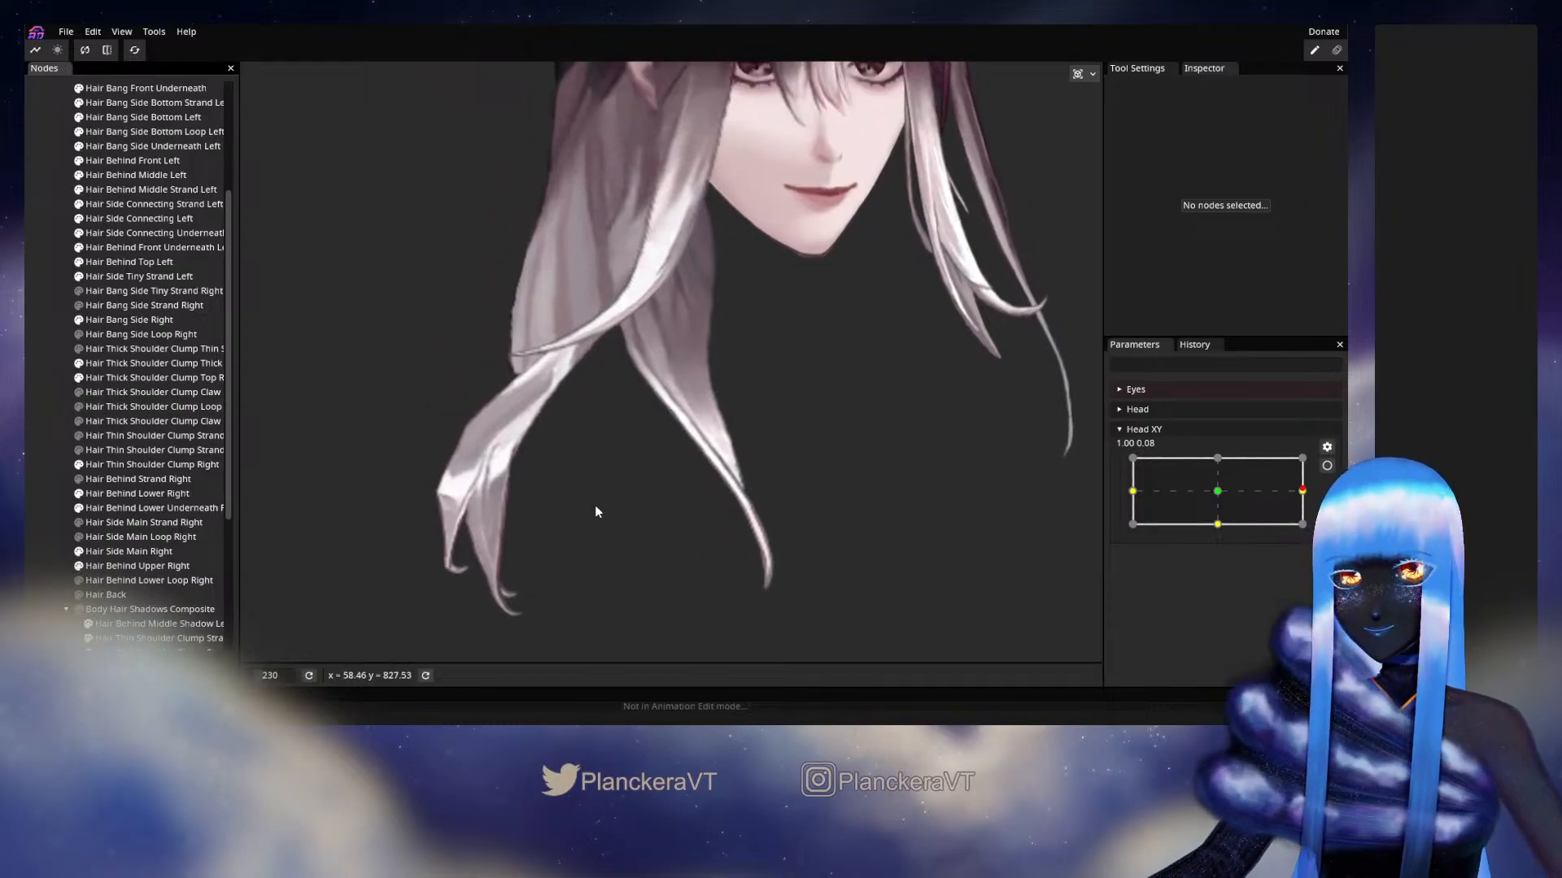
{"action": "mouse_move", "coordinate": [1302, 491]}
{"action": "left_mouse_down"}
{"action": "mouse_move", "coordinate": [1210, 497]}
{"action": "mouse_move", "coordinate": [1302, 490]}
{"action": "left_mouse_up"}
{"action": "left_click", "coordinate": [1326, 465]}
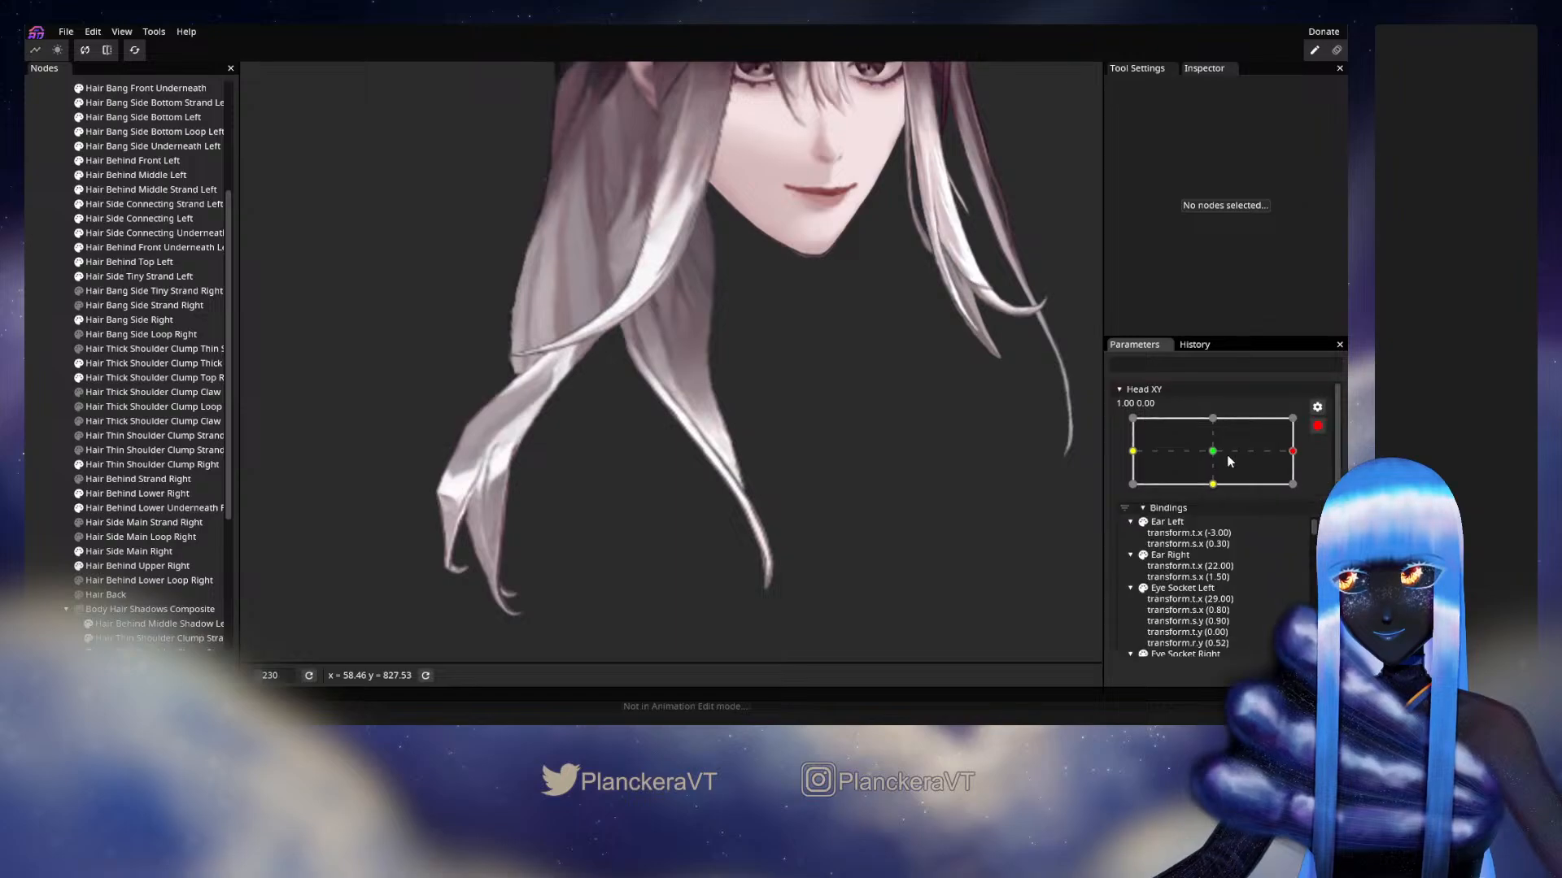
Move the top vertices of Hair Thick Shoulder Clump Thick Strand Right where it passes under the white front strand.
{"action": "scroll", "coordinate": [593, 399], "scroll_direction": "up", "scroll_amount": 5}
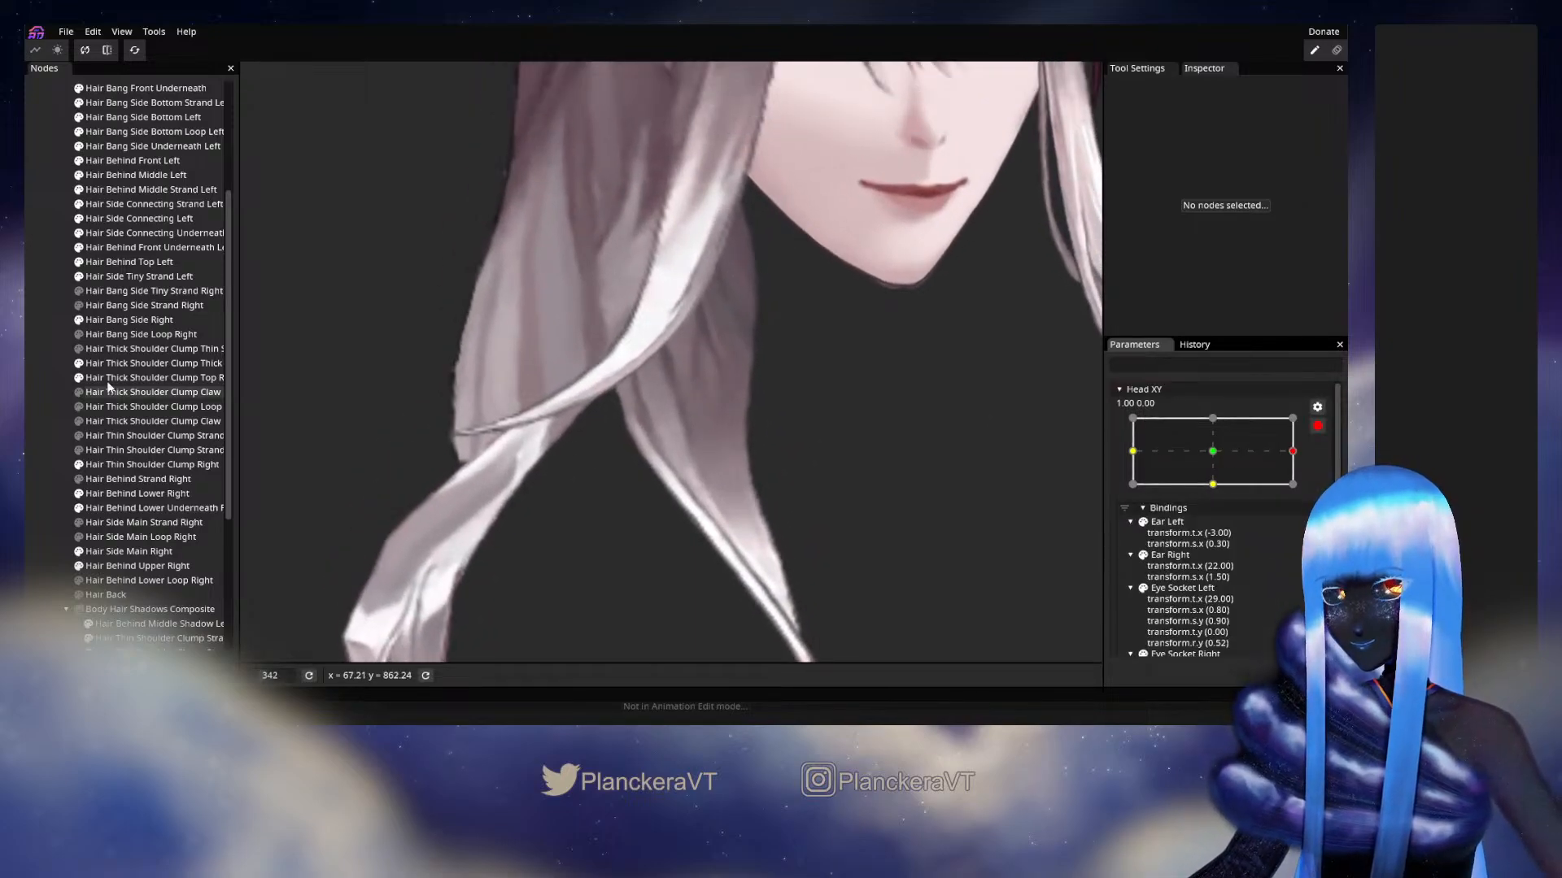
{"action": "left_click", "coordinate": [91, 363]}
{"action": "scroll", "coordinate": [497, 413], "scroll_direction": "up", "scroll_amount": 3}
{"action": "left_click", "coordinate": [625, 330]}
{"action": "left_click_drag", "start_coordinate": [576, 323], "coordinate": [633, 338]}
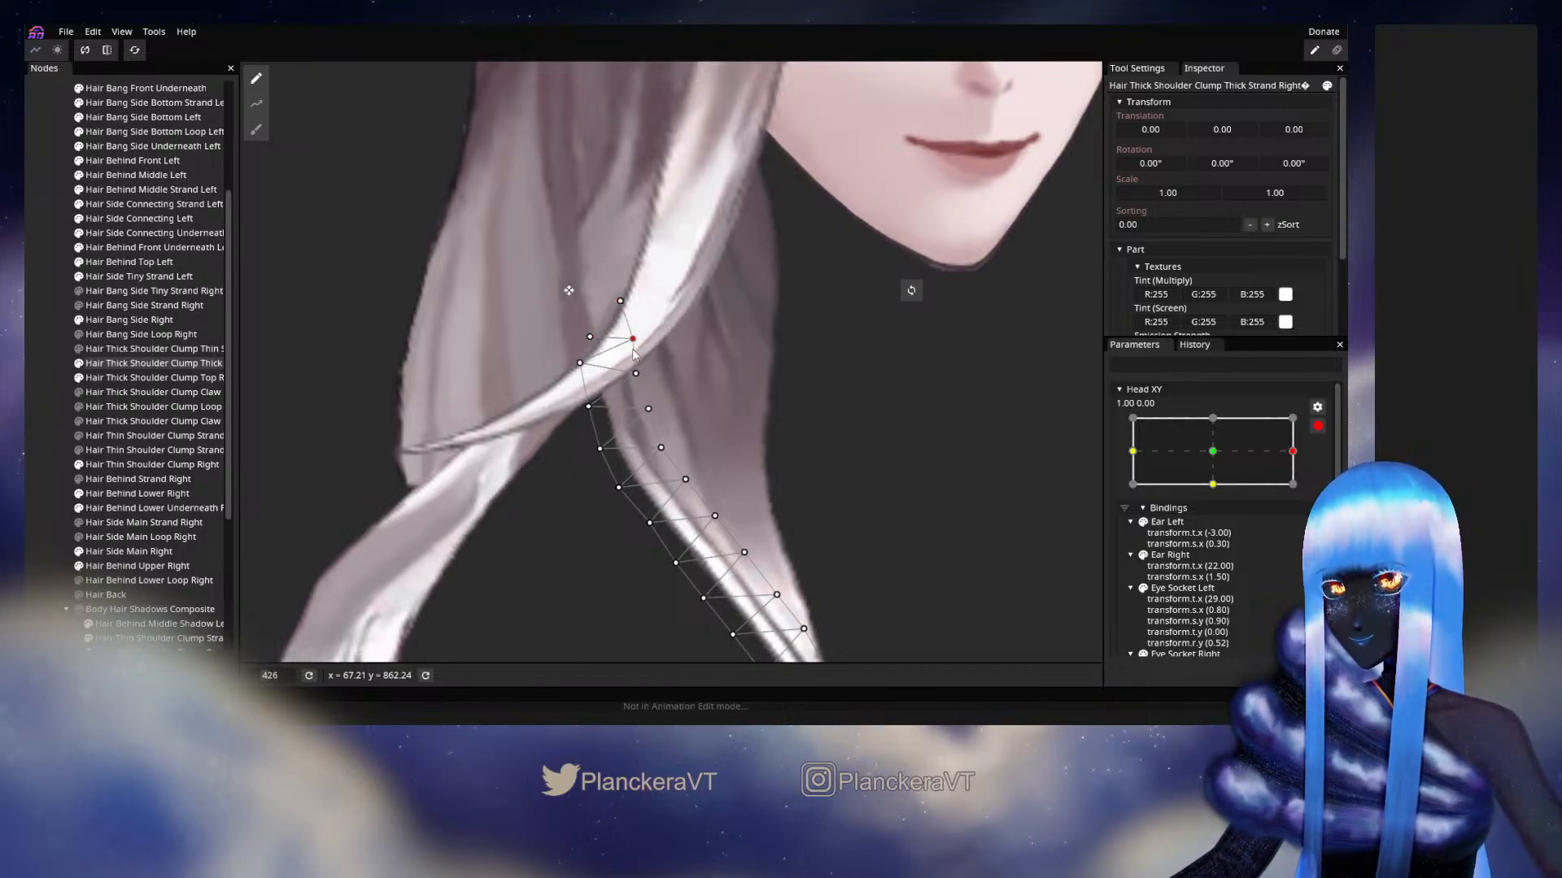
Push the Thick Strand's mesh just below the crossing to the right using a Circle Brush of size 25.
{"action": "left_click", "coordinate": [255, 130]}
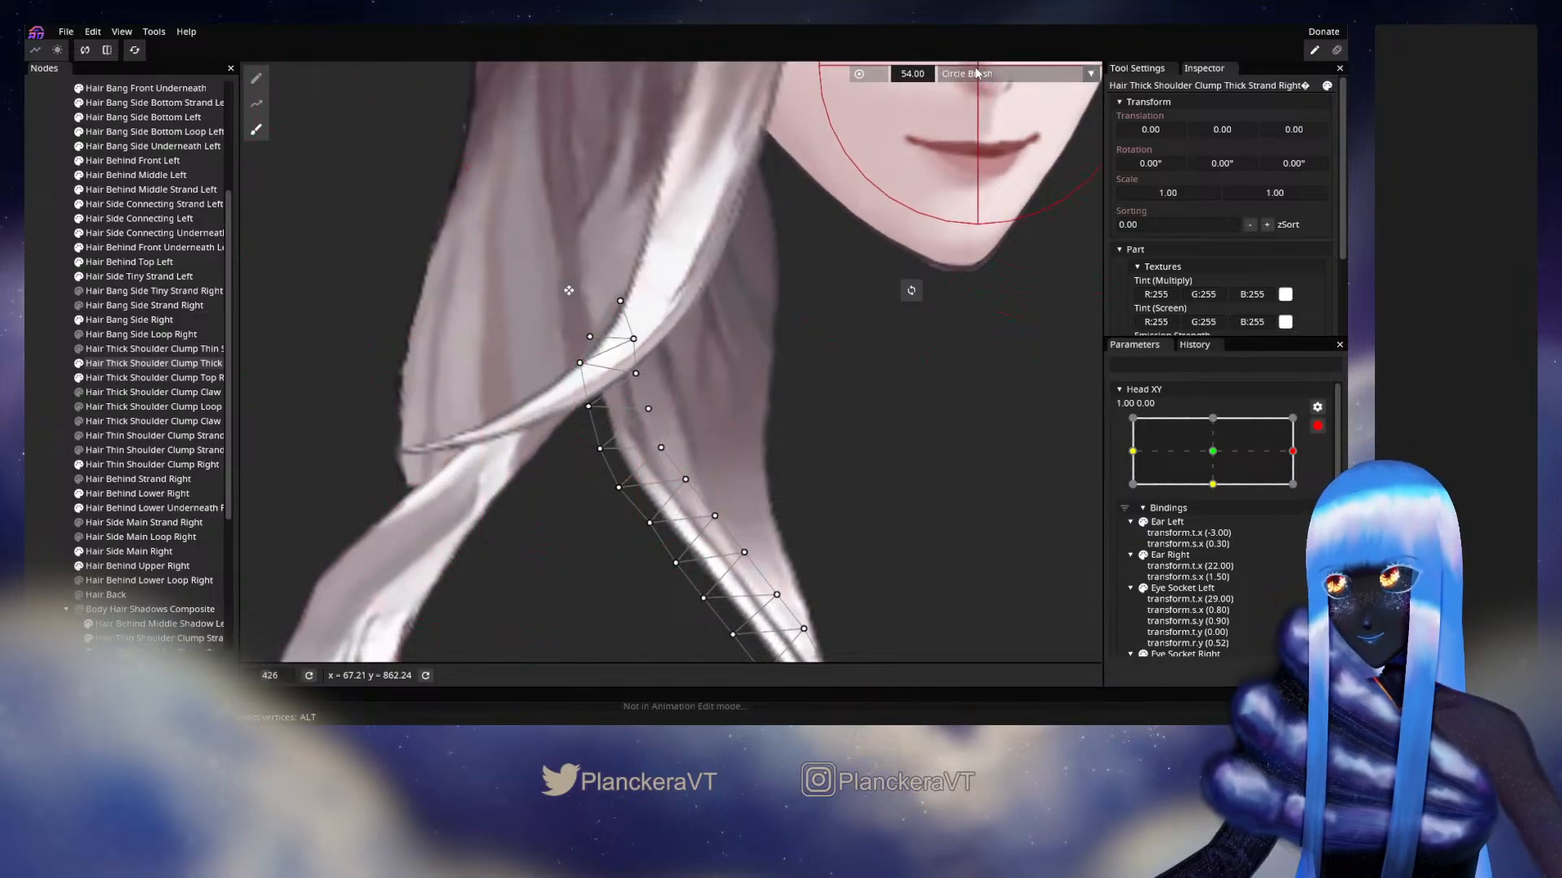
{"action": "left_click_drag", "start_coordinate": [919, 74], "coordinate": [898, 75]}
{"action": "left_click_drag", "start_coordinate": [584, 443], "coordinate": [610, 462]}
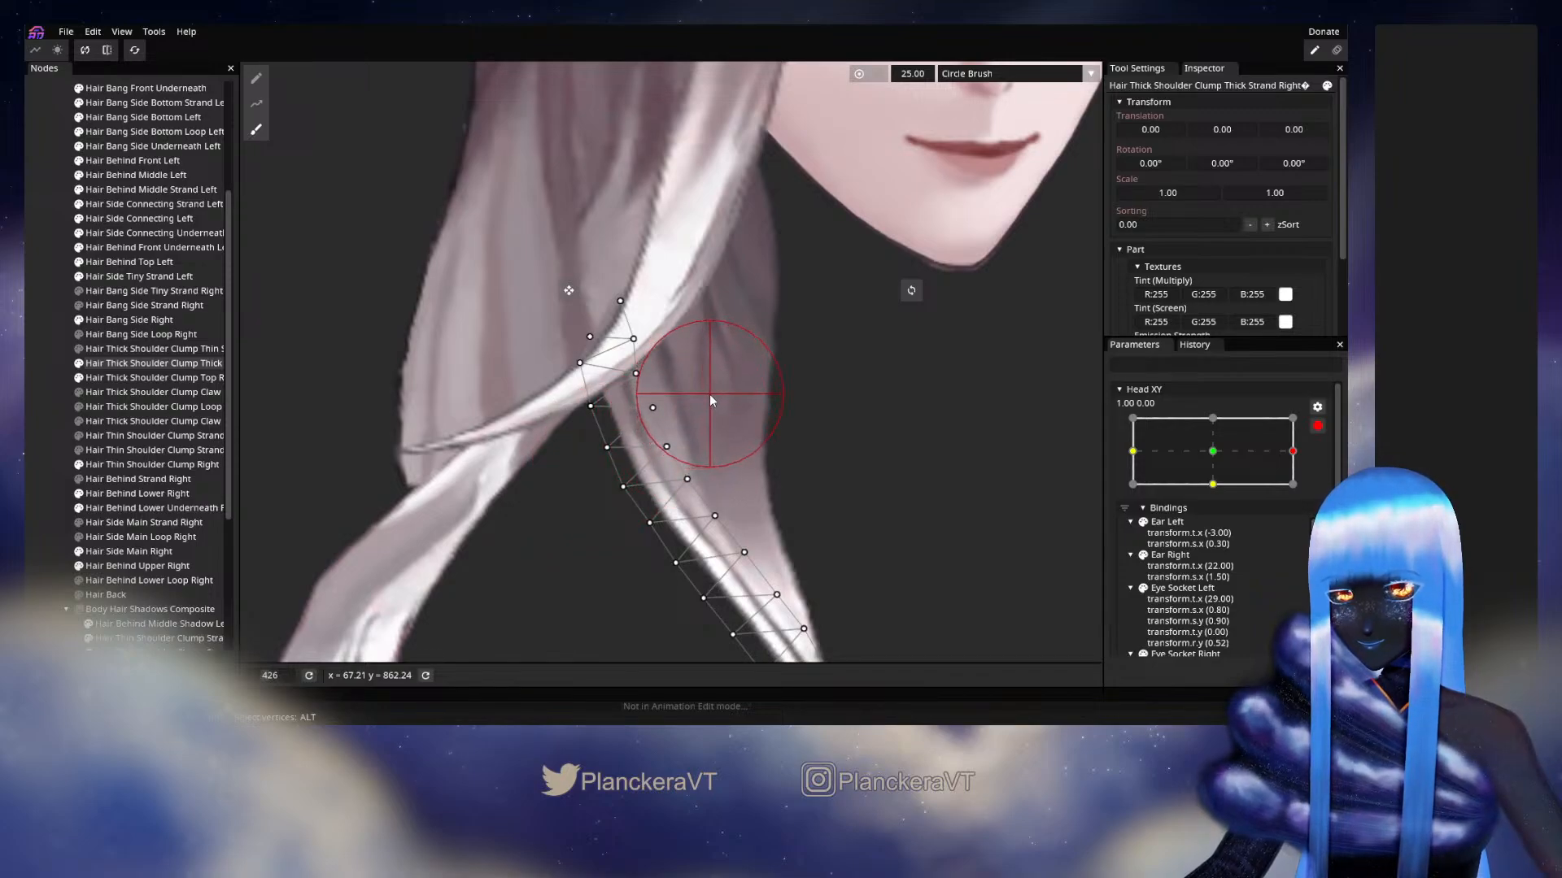
{"action": "left_click", "coordinate": [34, 423]}
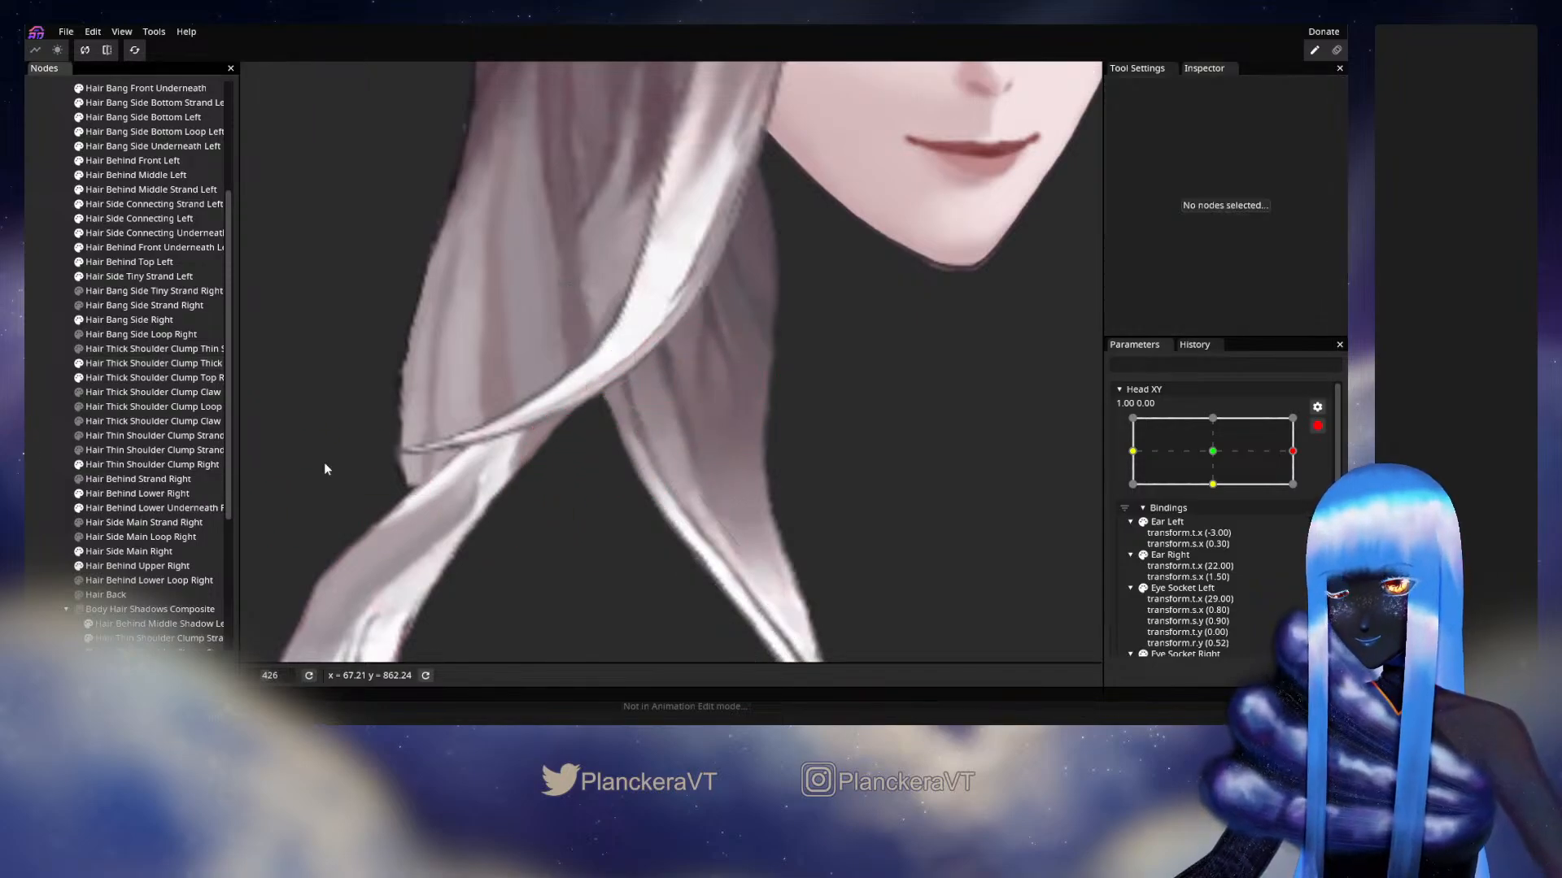
Disarm Head XY, test the head turn around the far-right keypoint, and rearm it at 1.00, 0.00.
{"action": "scroll", "coordinate": [921, 481], "scroll_direction": "down", "scroll_amount": 4}
{"action": "scroll", "coordinate": [907, 480], "scroll_direction": "down", "scroll_amount": 1}
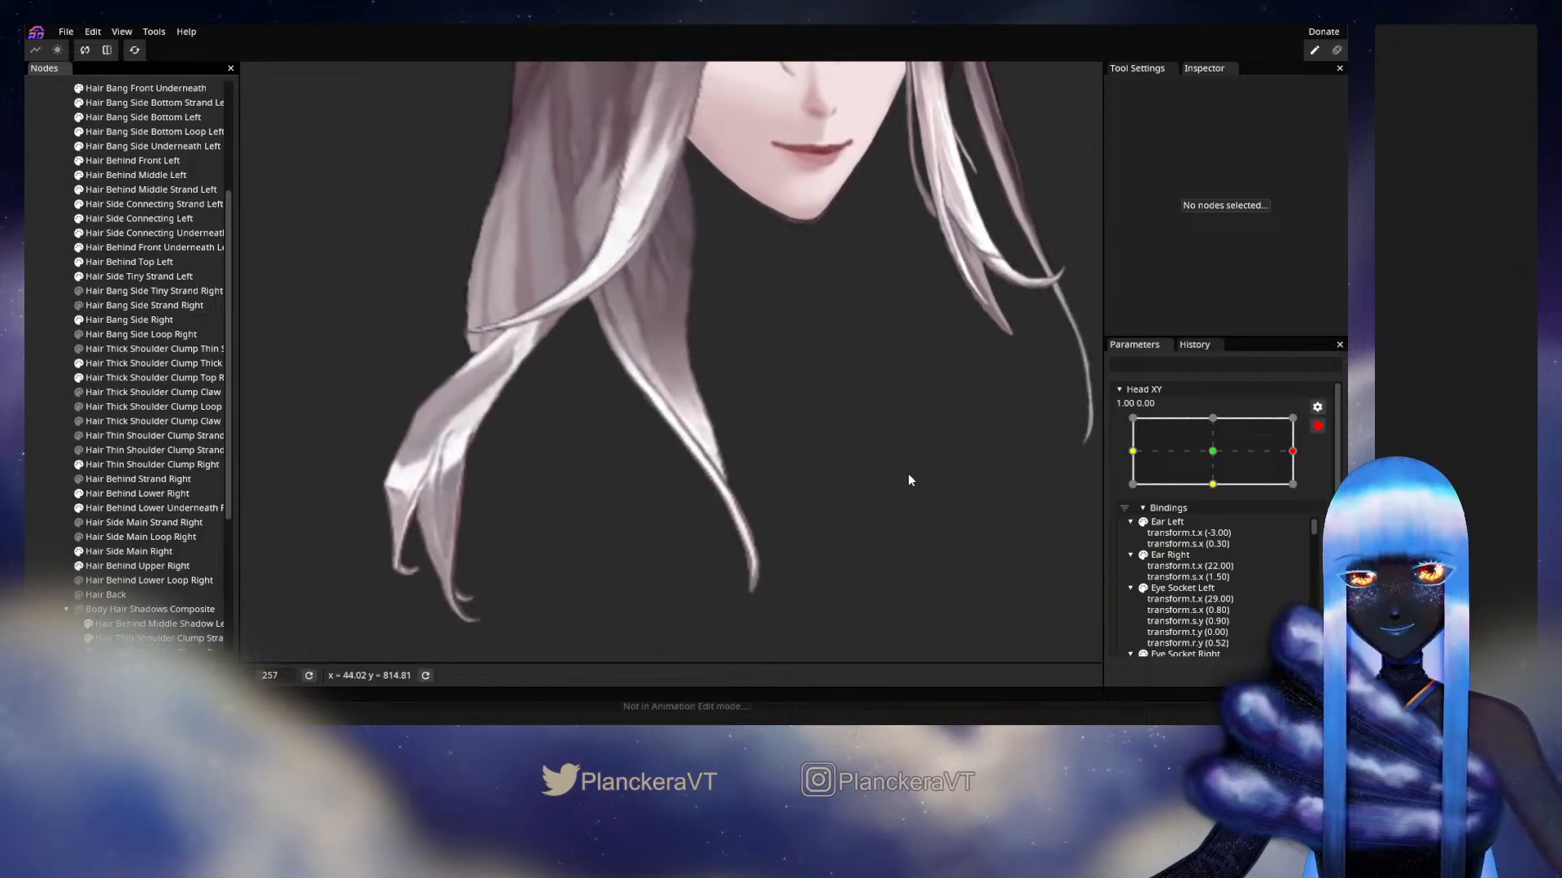
{"action": "left_click", "coordinate": [1317, 425]}
{"action": "mouse_move", "coordinate": [1303, 498]}
{"action": "left_mouse_down"}
{"action": "mouse_move", "coordinate": [1214, 492]}
{"action": "mouse_move", "coordinate": [1324, 493]}
{"action": "left_mouse_up"}
{"action": "left_click", "coordinate": [1327, 466]}
Smooth the curve of Hair Thick Shoulder Clump Thick Strand Right from the crossing downward with a Circle Brush of size 35.
{"action": "scroll", "coordinate": [670, 479], "scroll_direction": "up", "scroll_amount": 3}
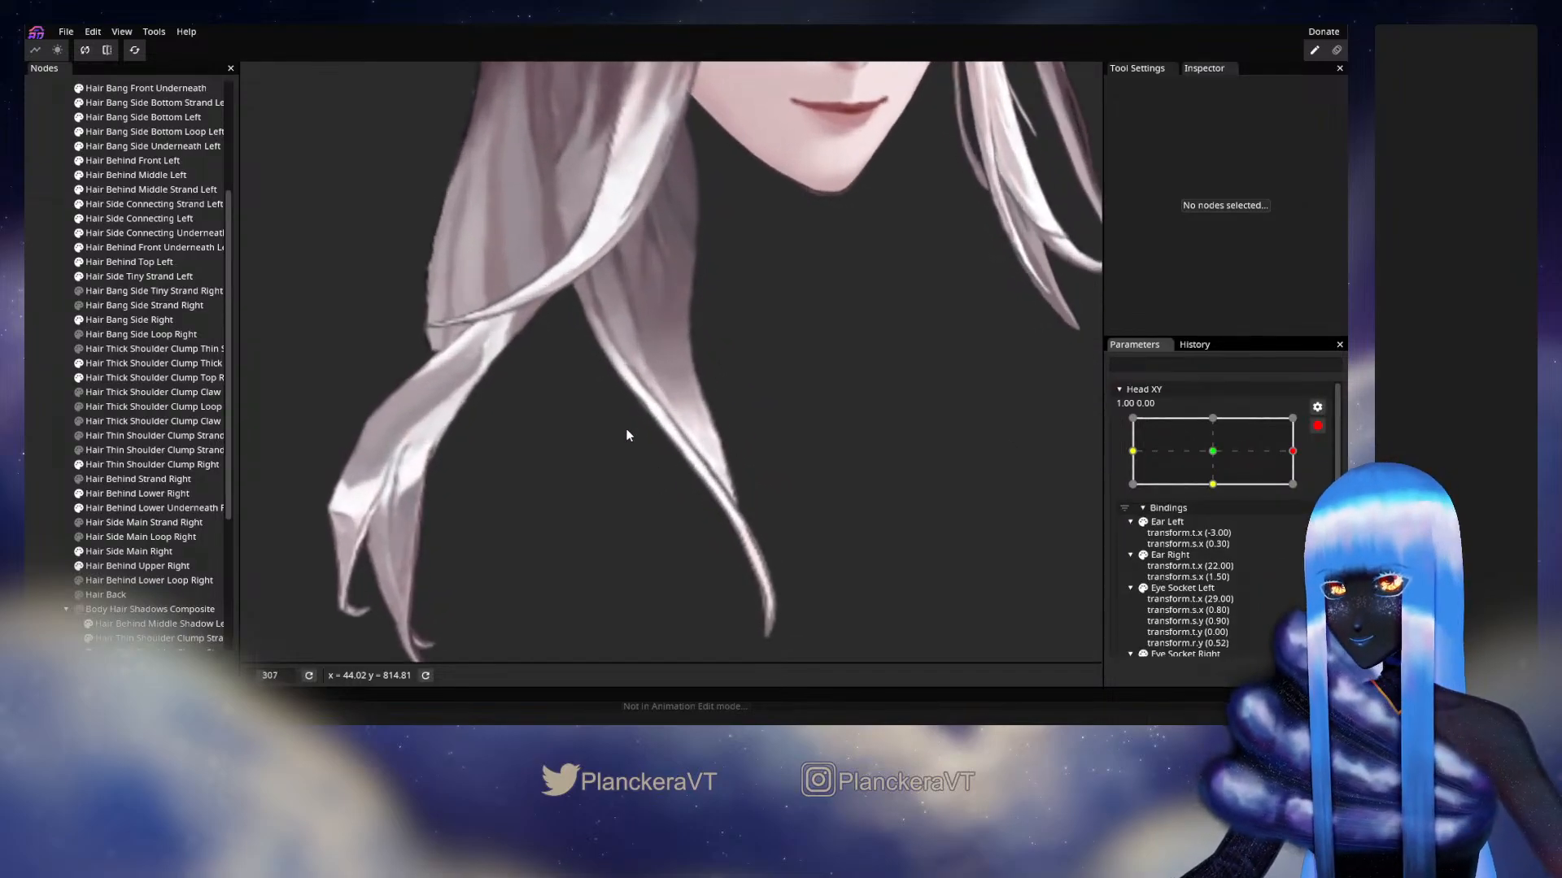
{"action": "left_click", "coordinate": [127, 366]}
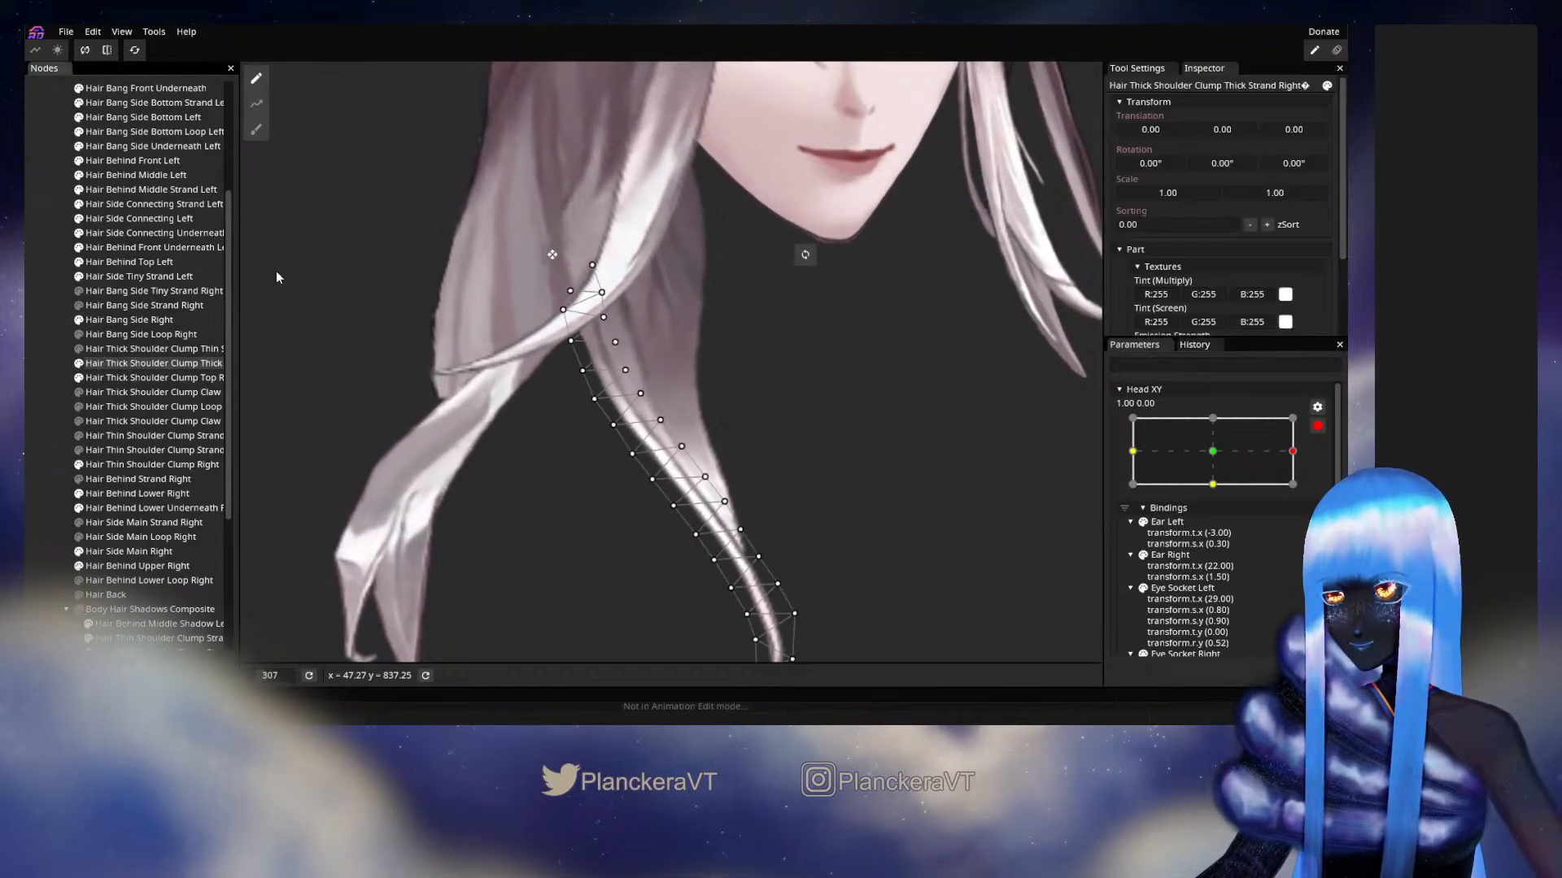
{"action": "left_click", "coordinate": [256, 129]}
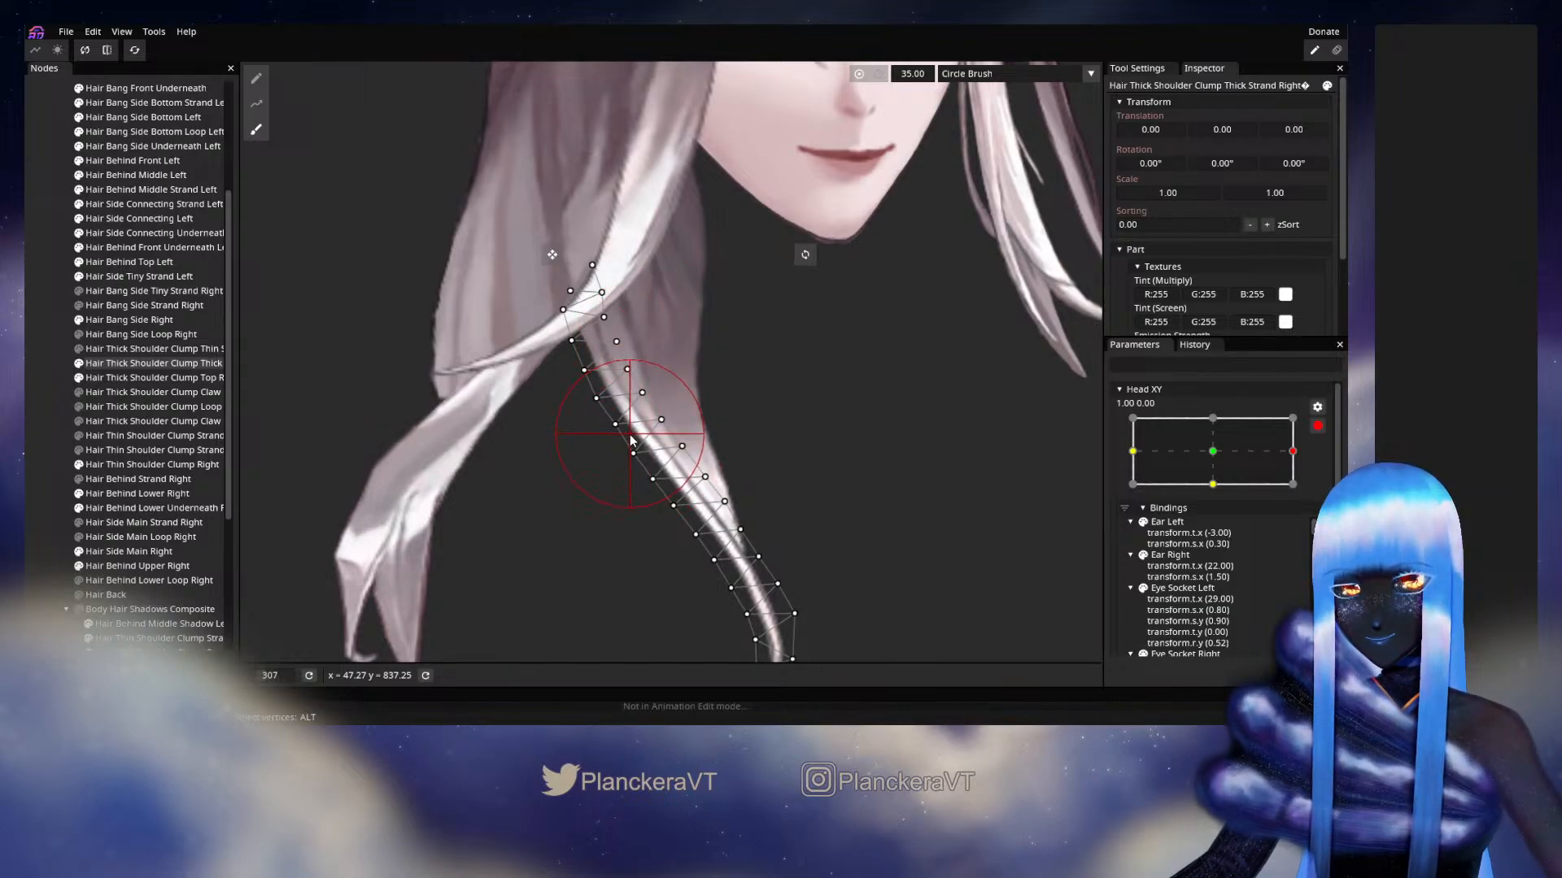
{"action": "left_click_drag", "start_coordinate": [769, 518], "coordinate": [734, 400]}
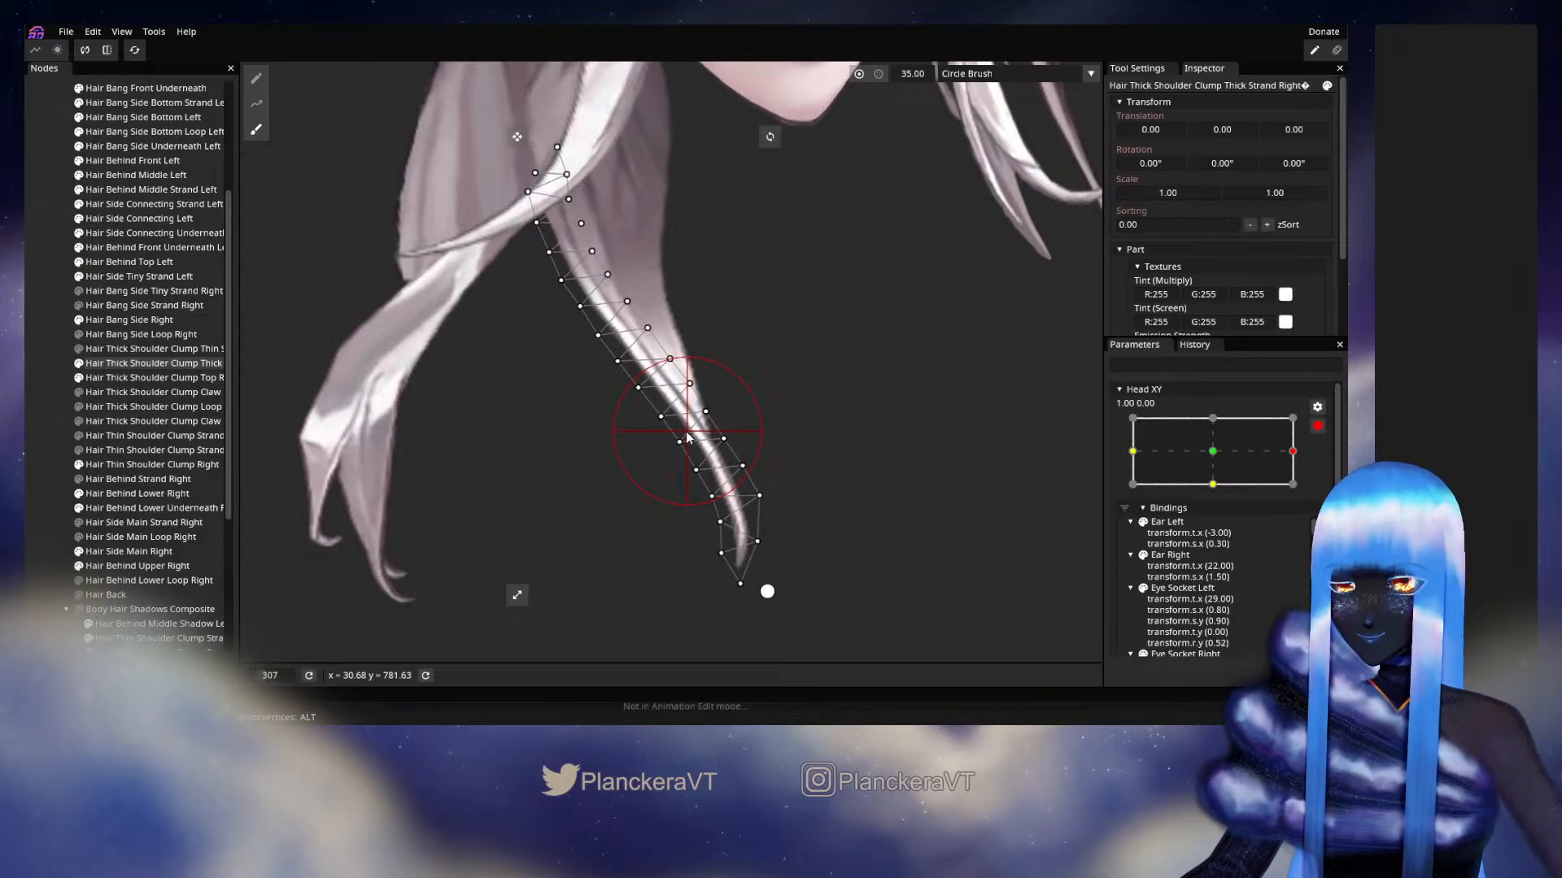
{"action": "left_click", "coordinate": [35, 394]}
Test the smoothed strand by moving Head XY slightly below the far-right keypoint, then rearm the parameter at 1.00, 0.00.
{"action": "scroll", "coordinate": [767, 419], "scroll_direction": "down", "scroll_amount": 1}
{"action": "scroll", "coordinate": [766, 416], "scroll_direction": "down", "scroll_amount": 3}
{"action": "left_click", "coordinate": [1317, 425]}
{"action": "mouse_move", "coordinate": [1306, 498]}
{"action": "left_mouse_down"}
{"action": "mouse_move", "coordinate": [1224, 493]}
{"action": "mouse_move", "coordinate": [1316, 506]}
{"action": "left_mouse_up"}
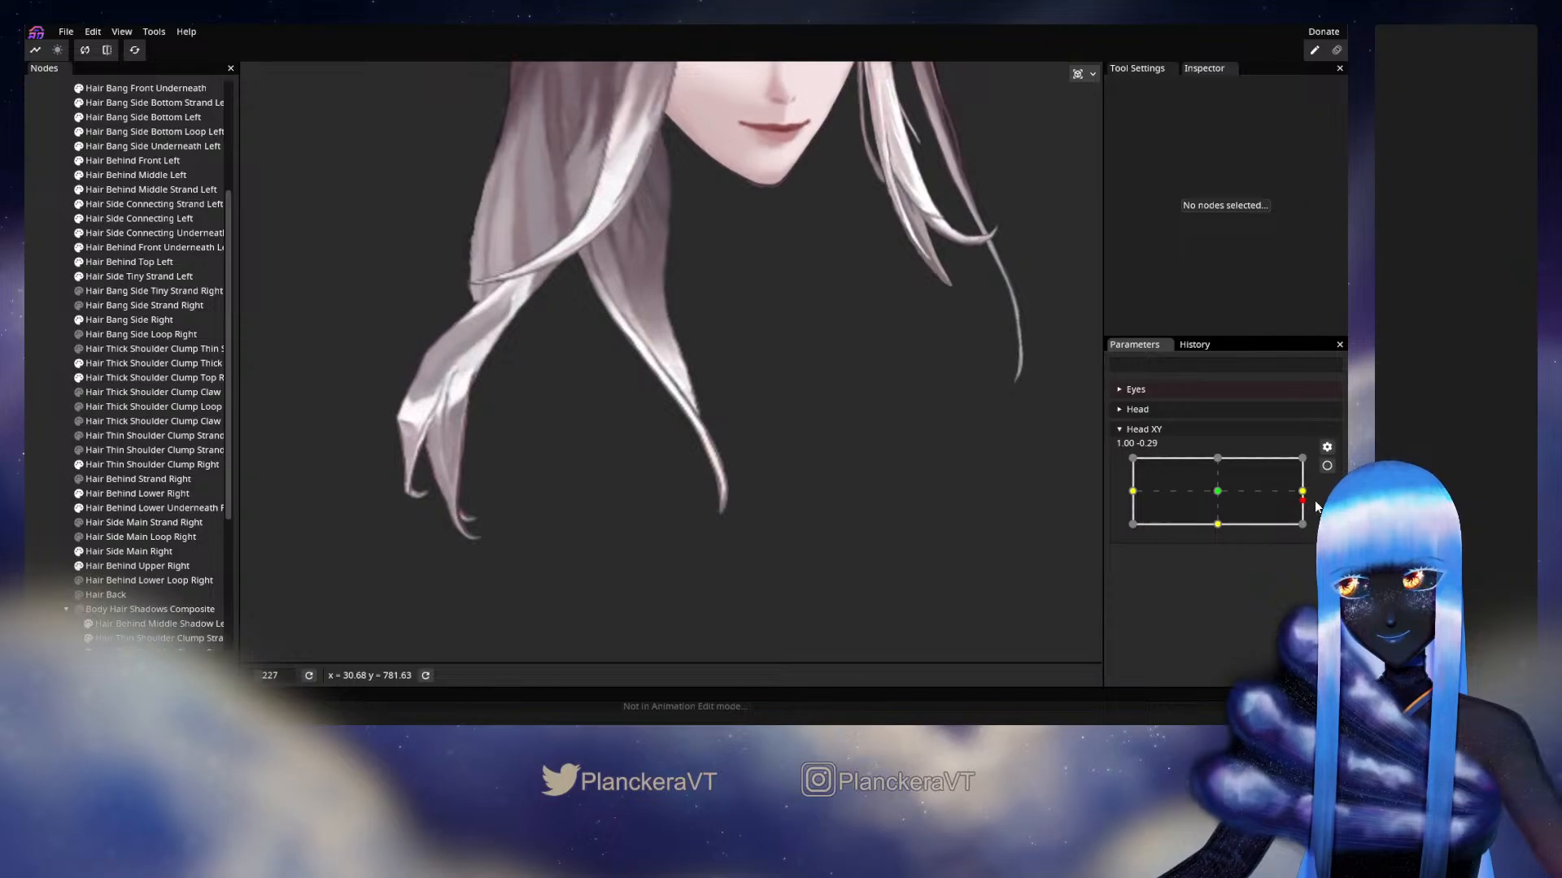
{"action": "left_click", "coordinate": [1327, 465]}
Hide Hair Thin Shoulder Clump Right and adjust the Thick Strand's edge vertices just below the crossing.
{"action": "scroll", "coordinate": [688, 490], "scroll_direction": "up", "scroll_amount": 5}
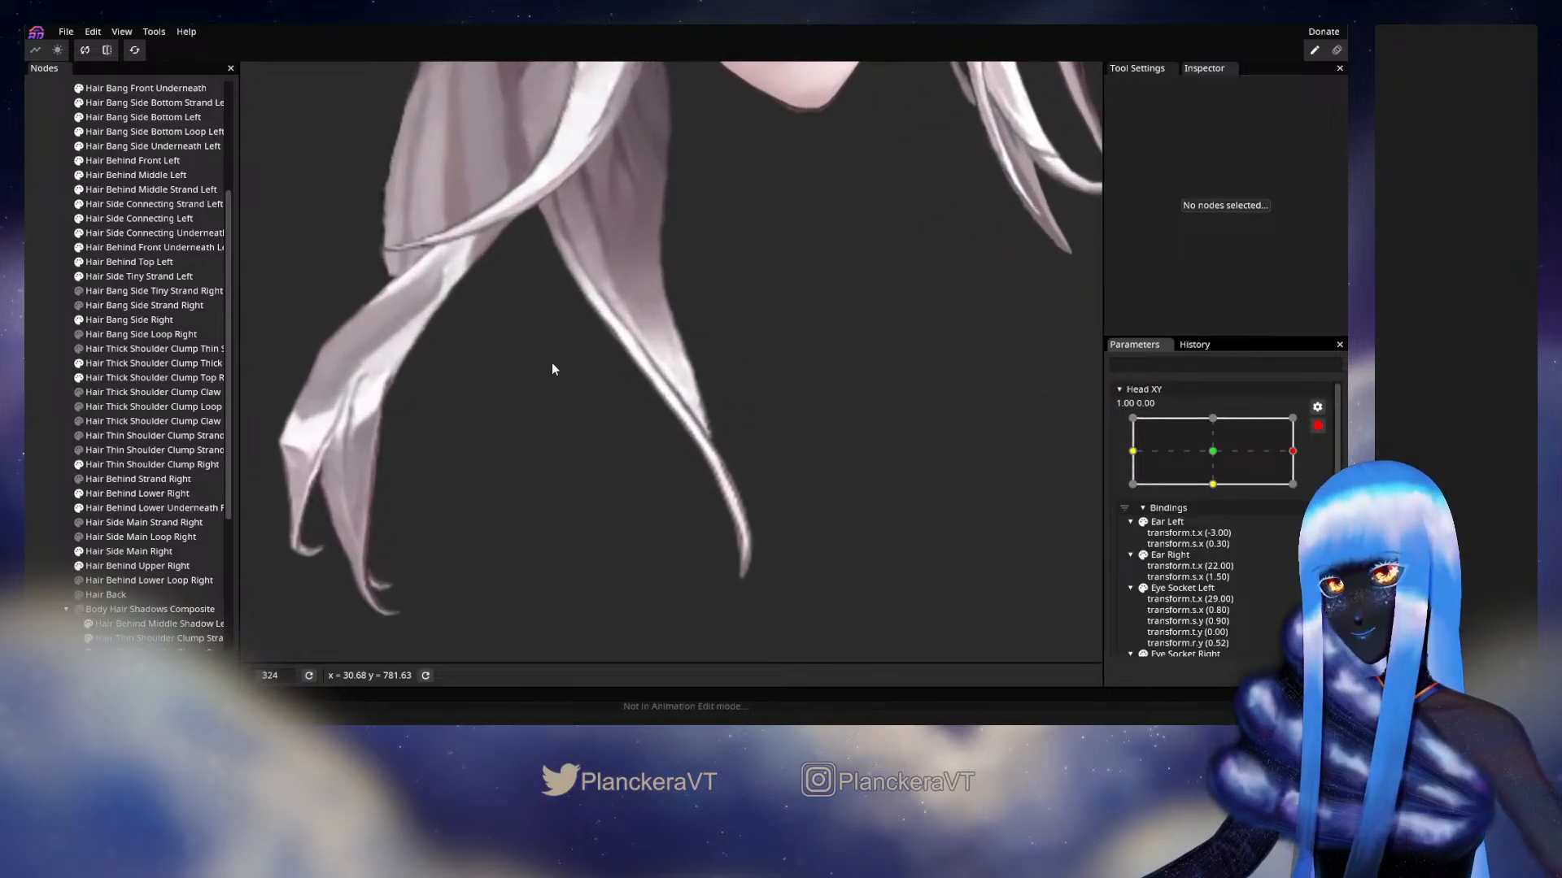
{"action": "left_click_drag", "start_coordinate": [546, 329], "coordinate": [620, 498]}
{"action": "scroll", "coordinate": [619, 497], "scroll_direction": "up", "scroll_amount": 2}
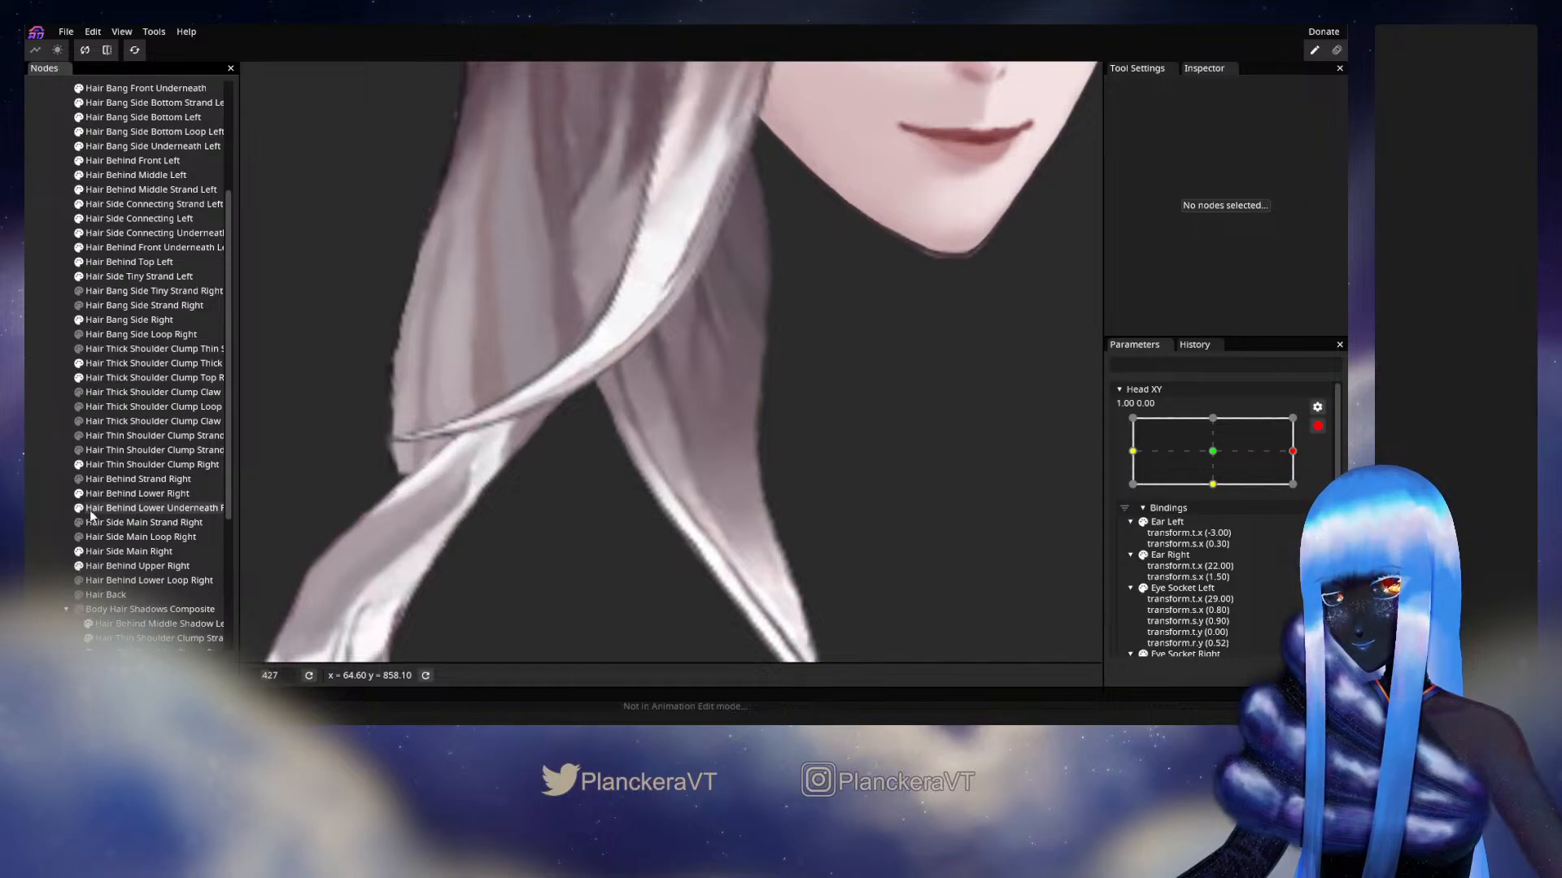
{"action": "left_click", "coordinate": [80, 466]}
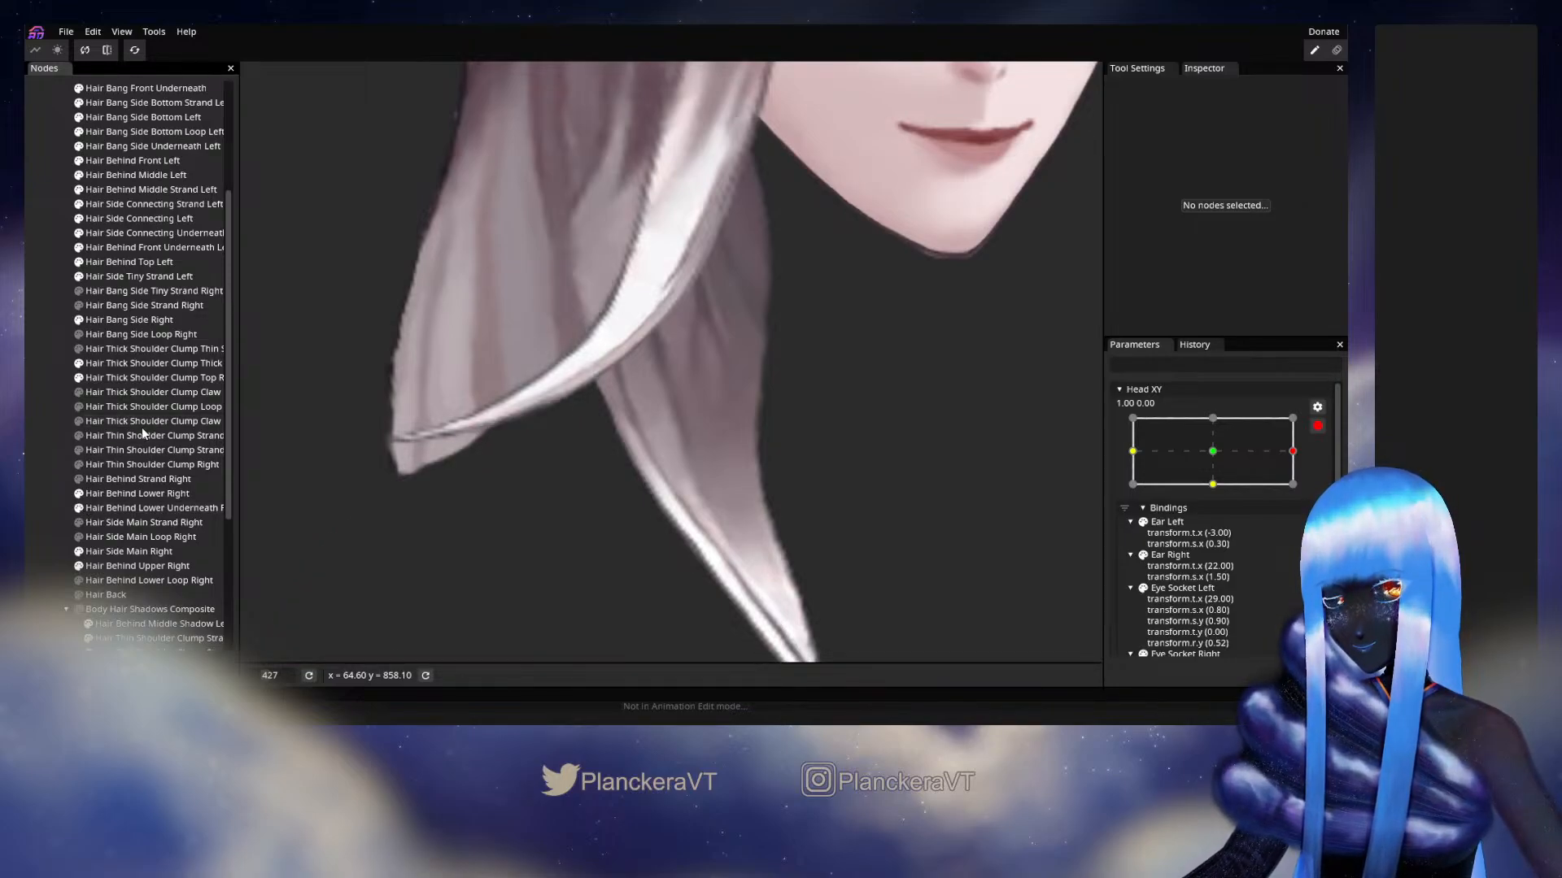
{"action": "left_click", "coordinate": [130, 364]}
{"action": "scroll", "coordinate": [594, 446], "scroll_direction": "up", "scroll_amount": 3}
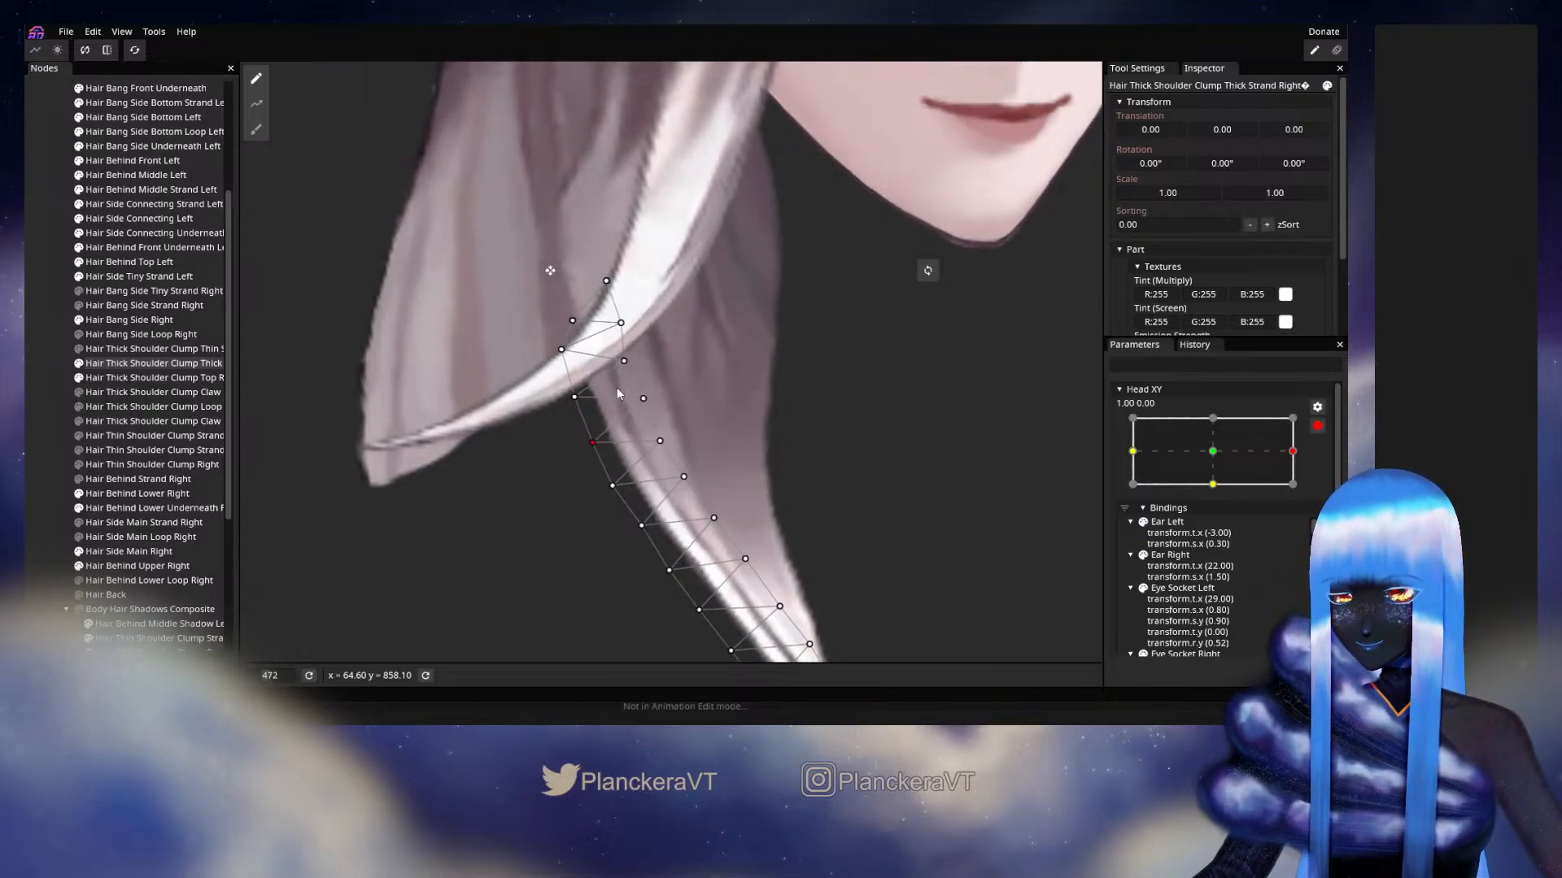
{"action": "left_click_drag", "start_coordinate": [574, 399], "coordinate": [573, 404]}
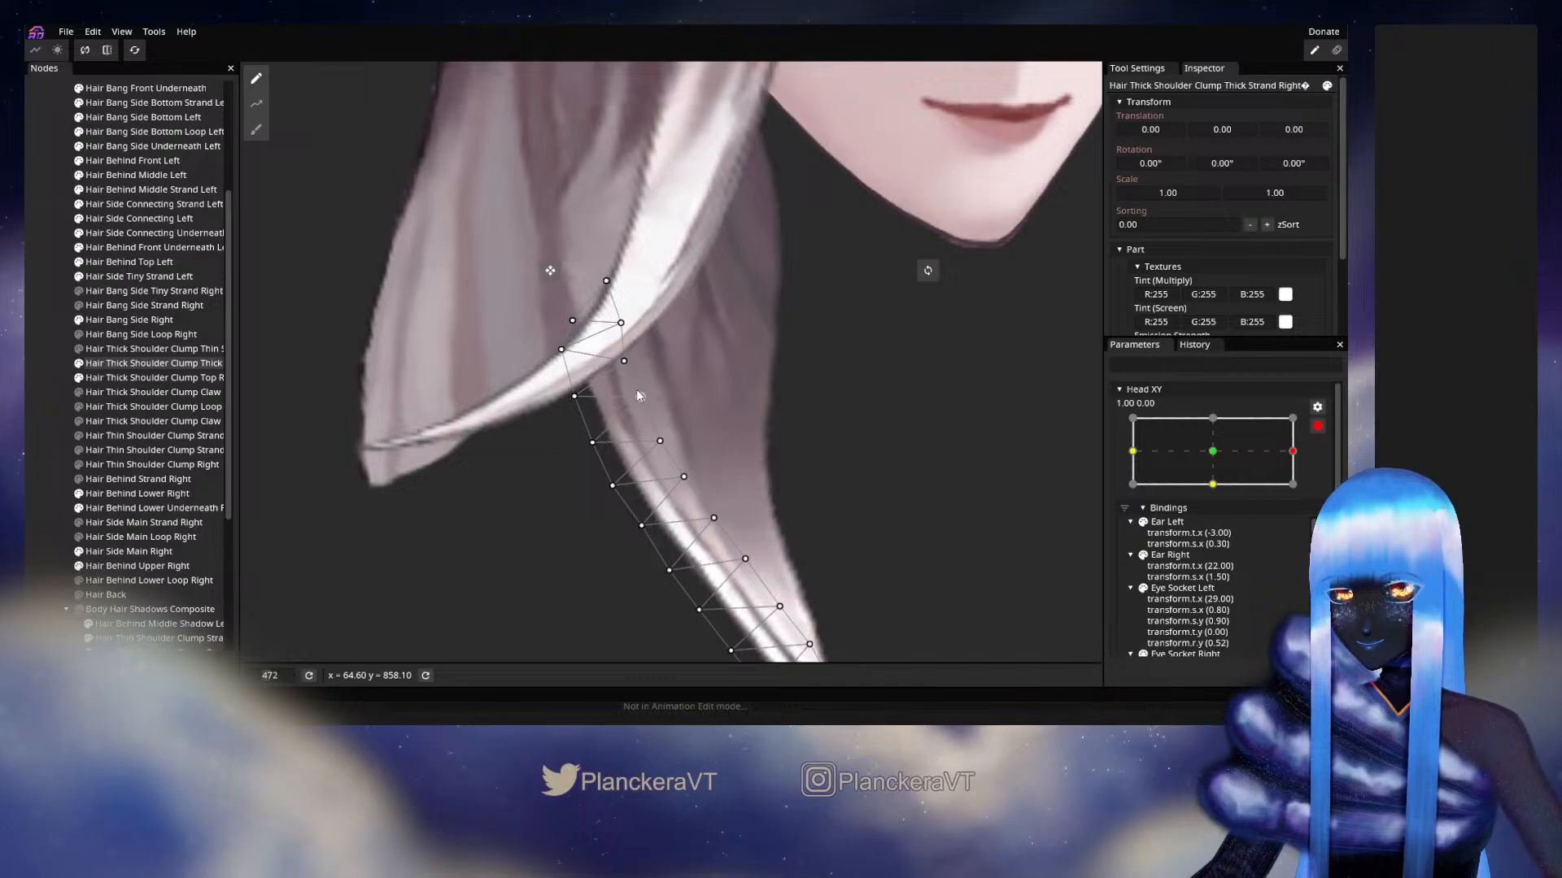
{"action": "left_click_drag", "start_coordinate": [589, 442], "coordinate": [617, 485]}
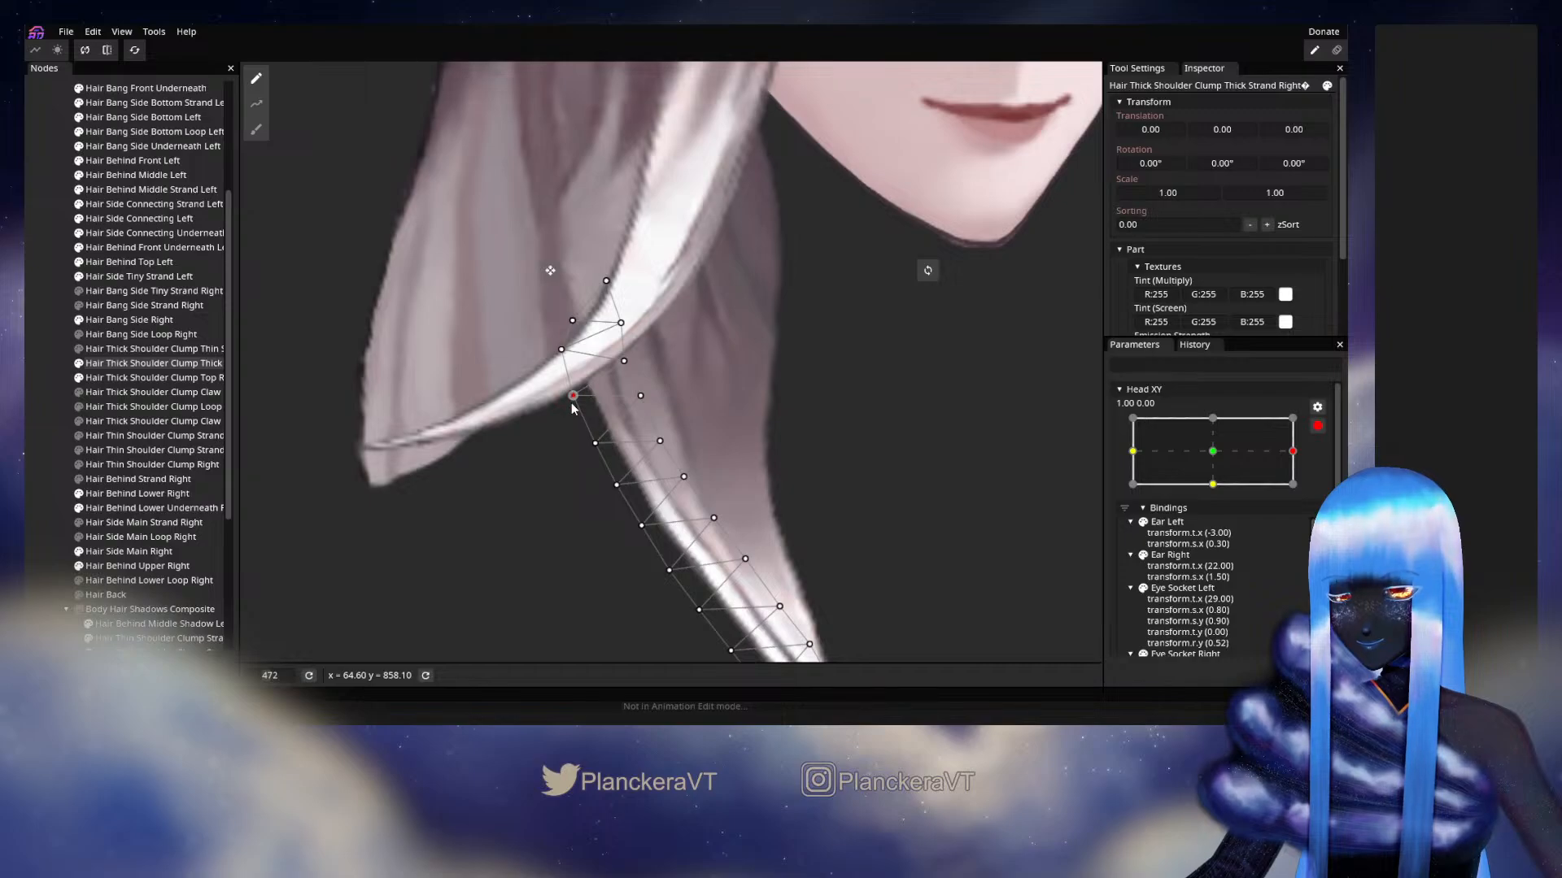
Nudge the vertices along both edges of the Thick Strand's middle section to even out its curve.
{"action": "left_click_drag", "start_coordinate": [644, 544], "coordinate": [579, 430]}
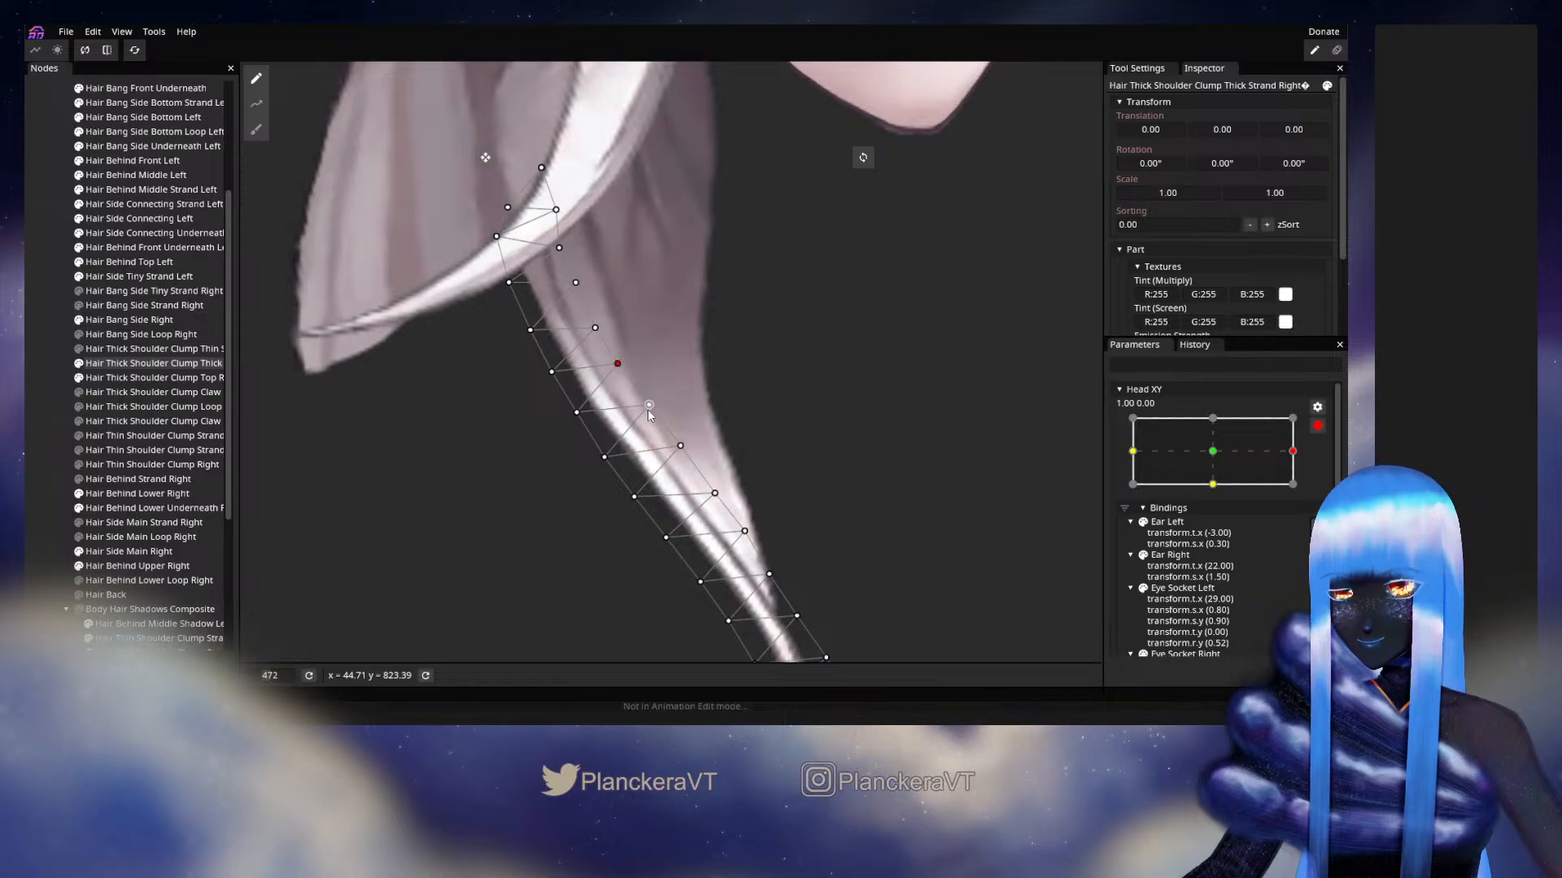
{"action": "left_click", "coordinate": [676, 444]}
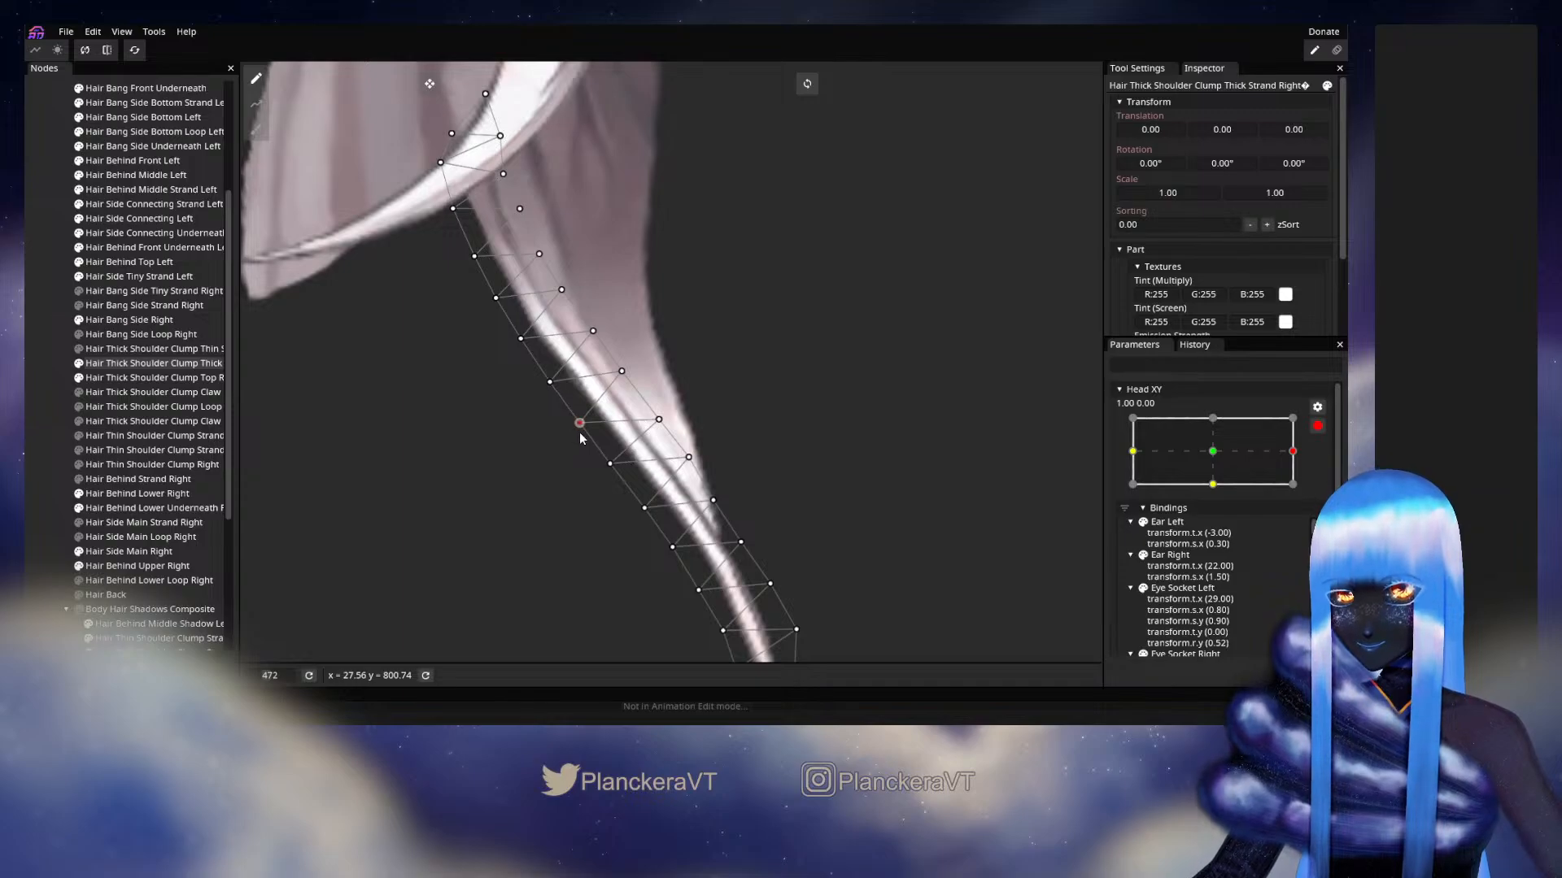
{"action": "left_click", "coordinate": [610, 464]}
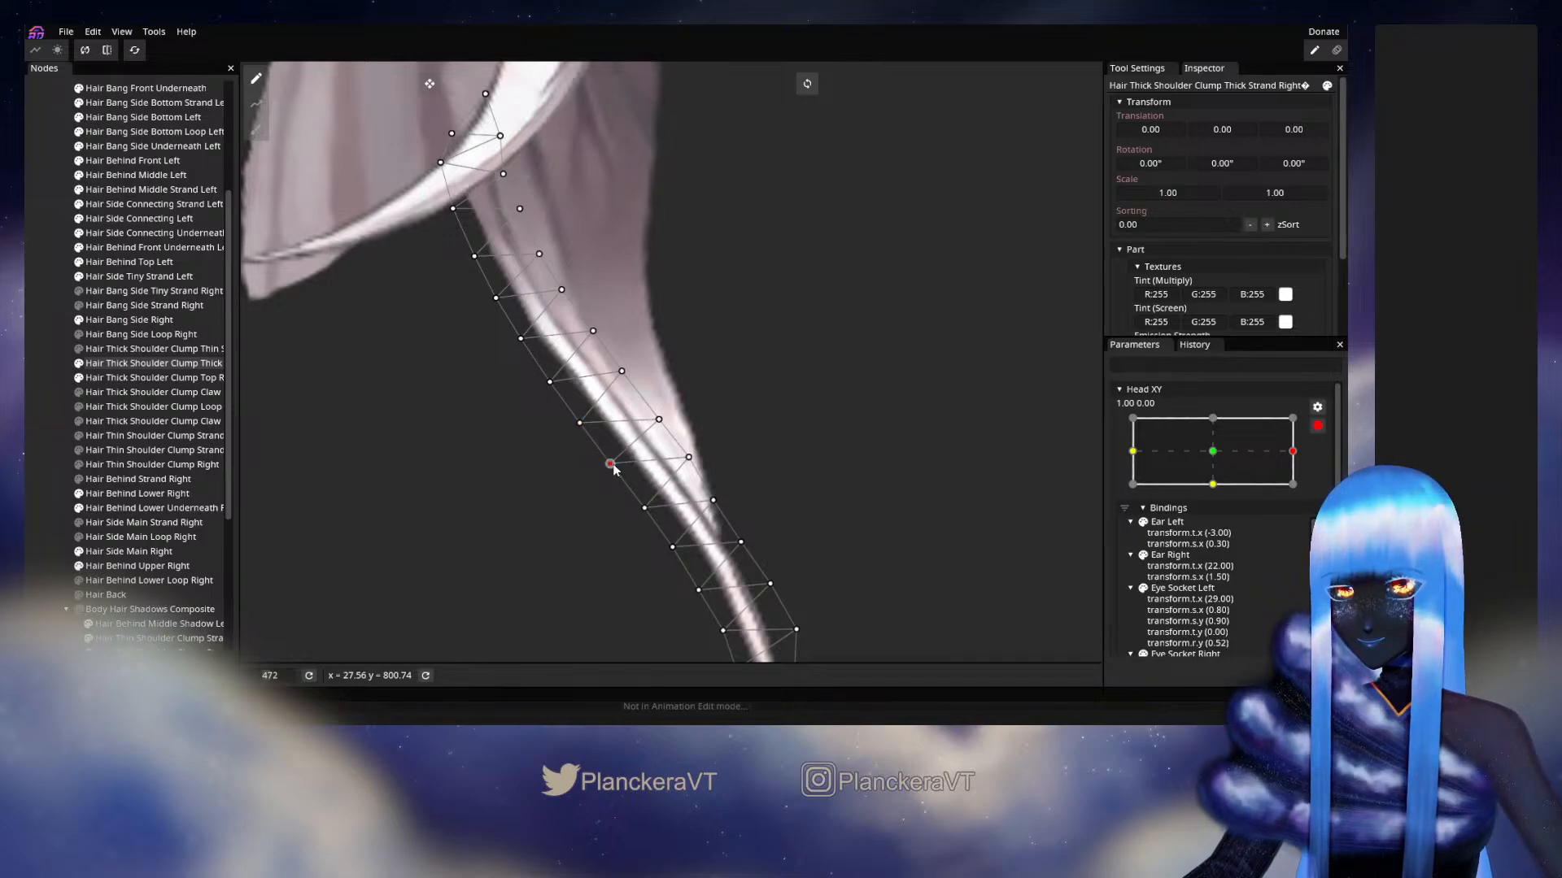
{"action": "left_click_drag", "start_coordinate": [703, 522], "coordinate": [639, 451]}
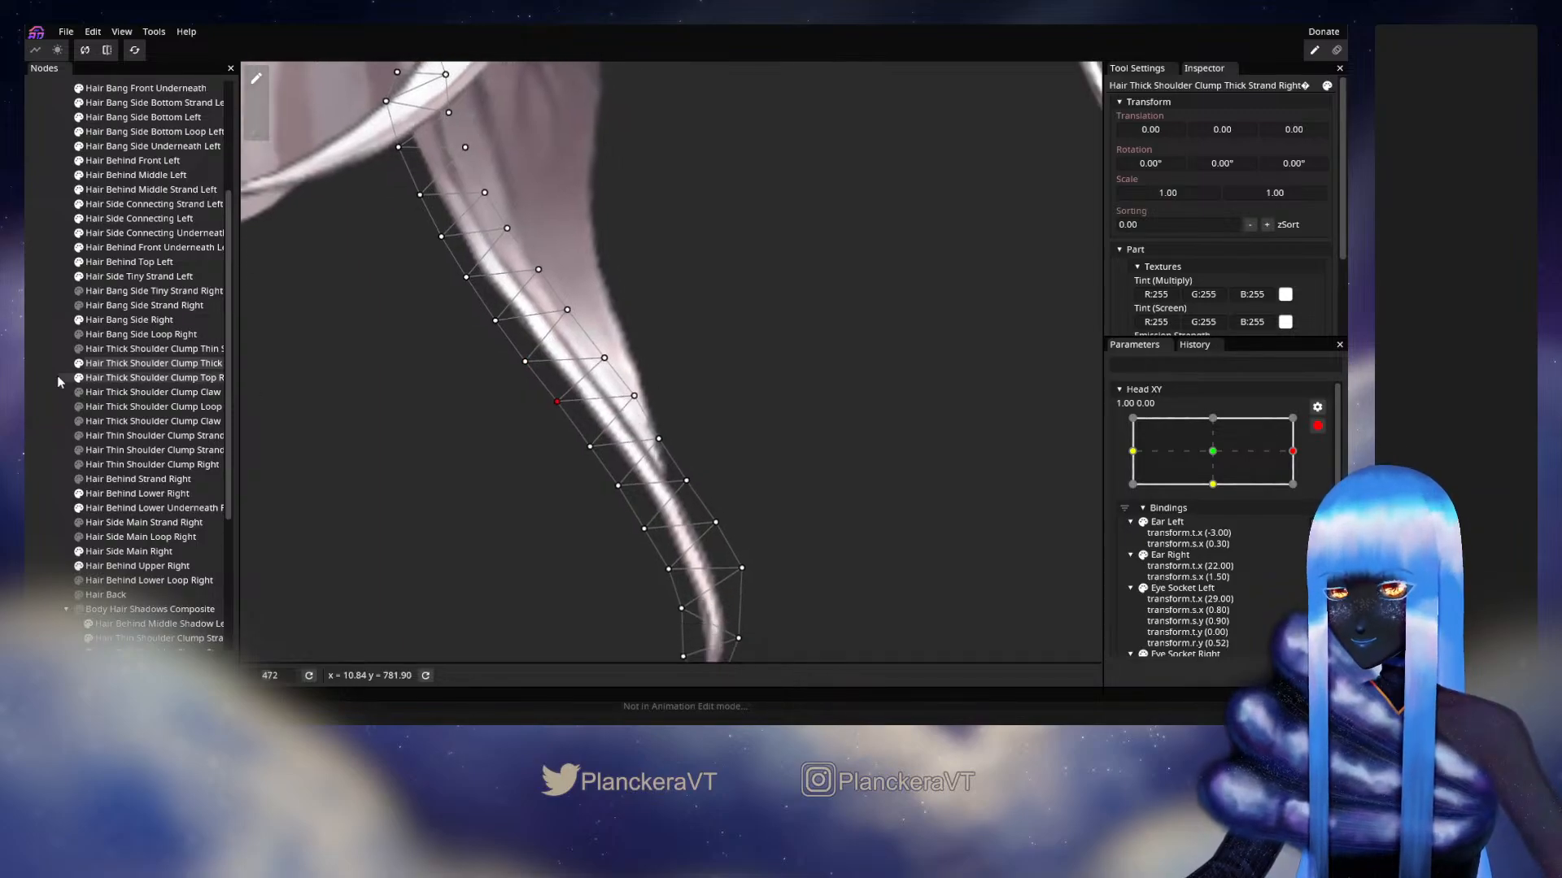
{"action": "left_click", "coordinate": [61, 378]}
Check the whole Thick Strand in motion near the far-right Head XY keypoint and rearm the parameter at 1.00, 0.00.
{"action": "scroll", "coordinate": [682, 442], "scroll_direction": "down", "scroll_amount": 5}
{"action": "scroll", "coordinate": [685, 443], "scroll_direction": "down", "scroll_amount": 3}
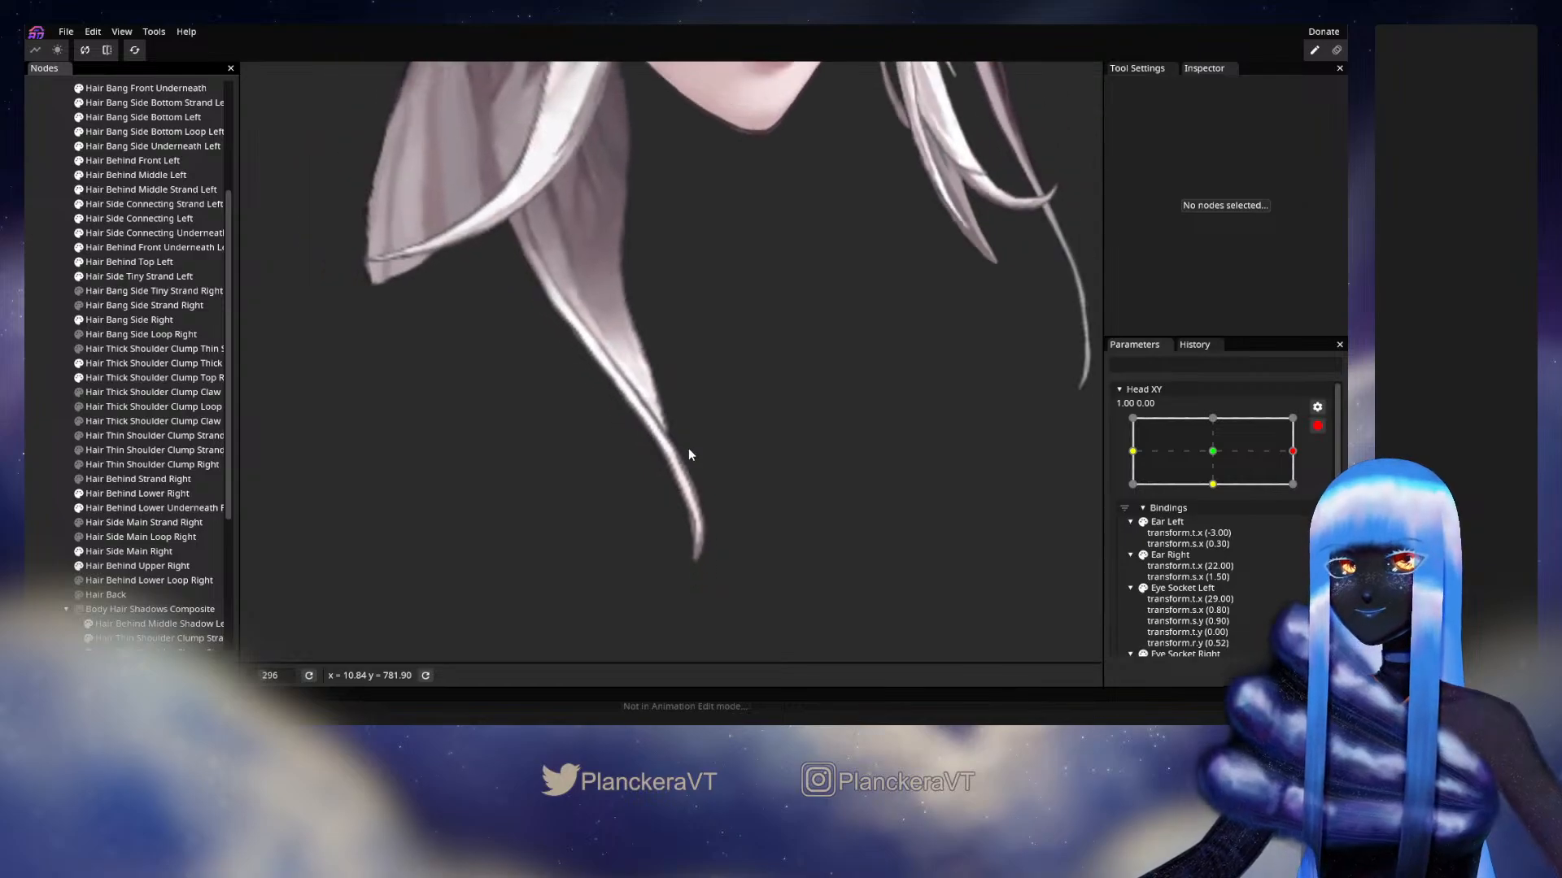
{"action": "mouse_move", "coordinate": [1302, 491]}
{"action": "left_mouse_down"}
{"action": "mouse_move", "coordinate": [1220, 496]}
{"action": "mouse_move", "coordinate": [1313, 494]}
{"action": "left_mouse_up"}
{"action": "left_click", "coordinate": [1327, 466]}
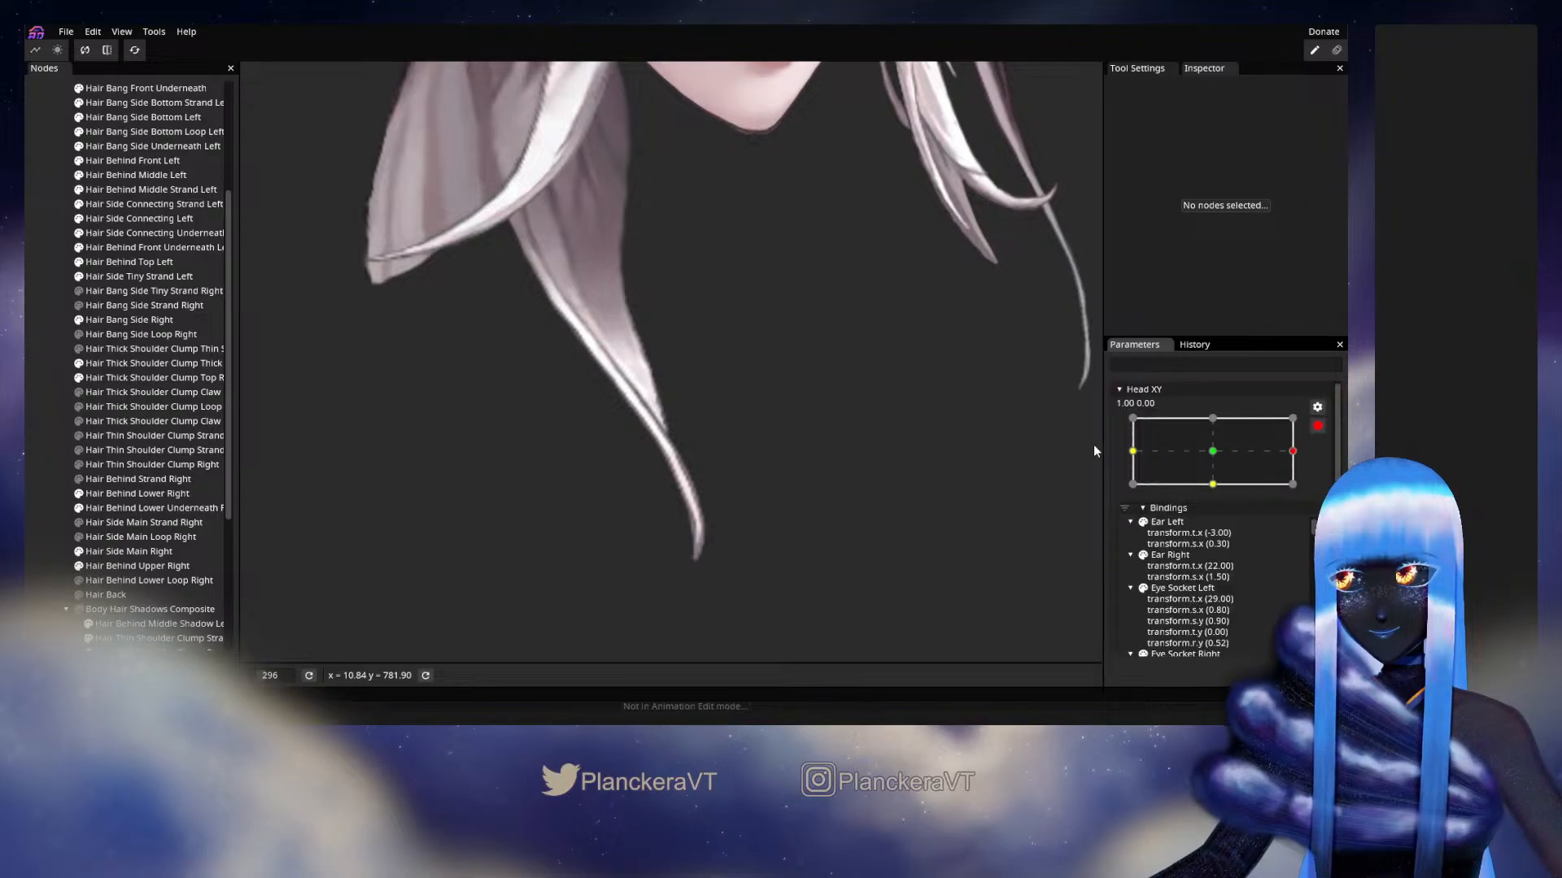
Push the left edge of the Thick Strand's upper half slightly inward with the size 35 Circle Brush.
{"action": "scroll", "coordinate": [468, 383], "scroll_direction": "up", "scroll_amount": 1}
{"action": "left_click_drag", "start_coordinate": [468, 383], "coordinate": [518, 481]}
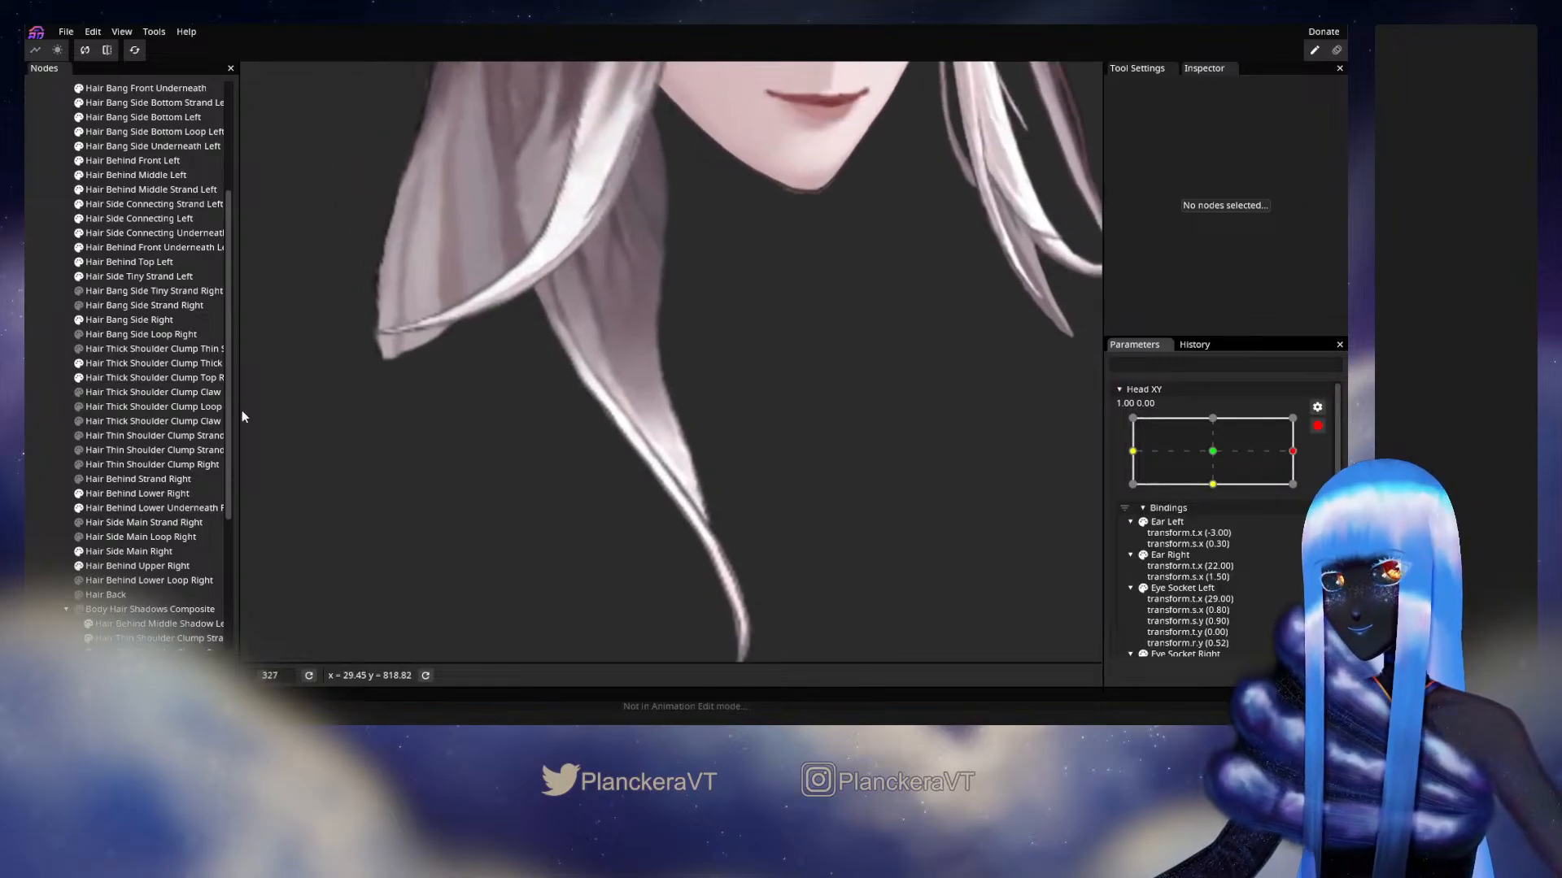
{"action": "left_click", "coordinate": [130, 363]}
{"action": "left_click", "coordinate": [255, 129]}
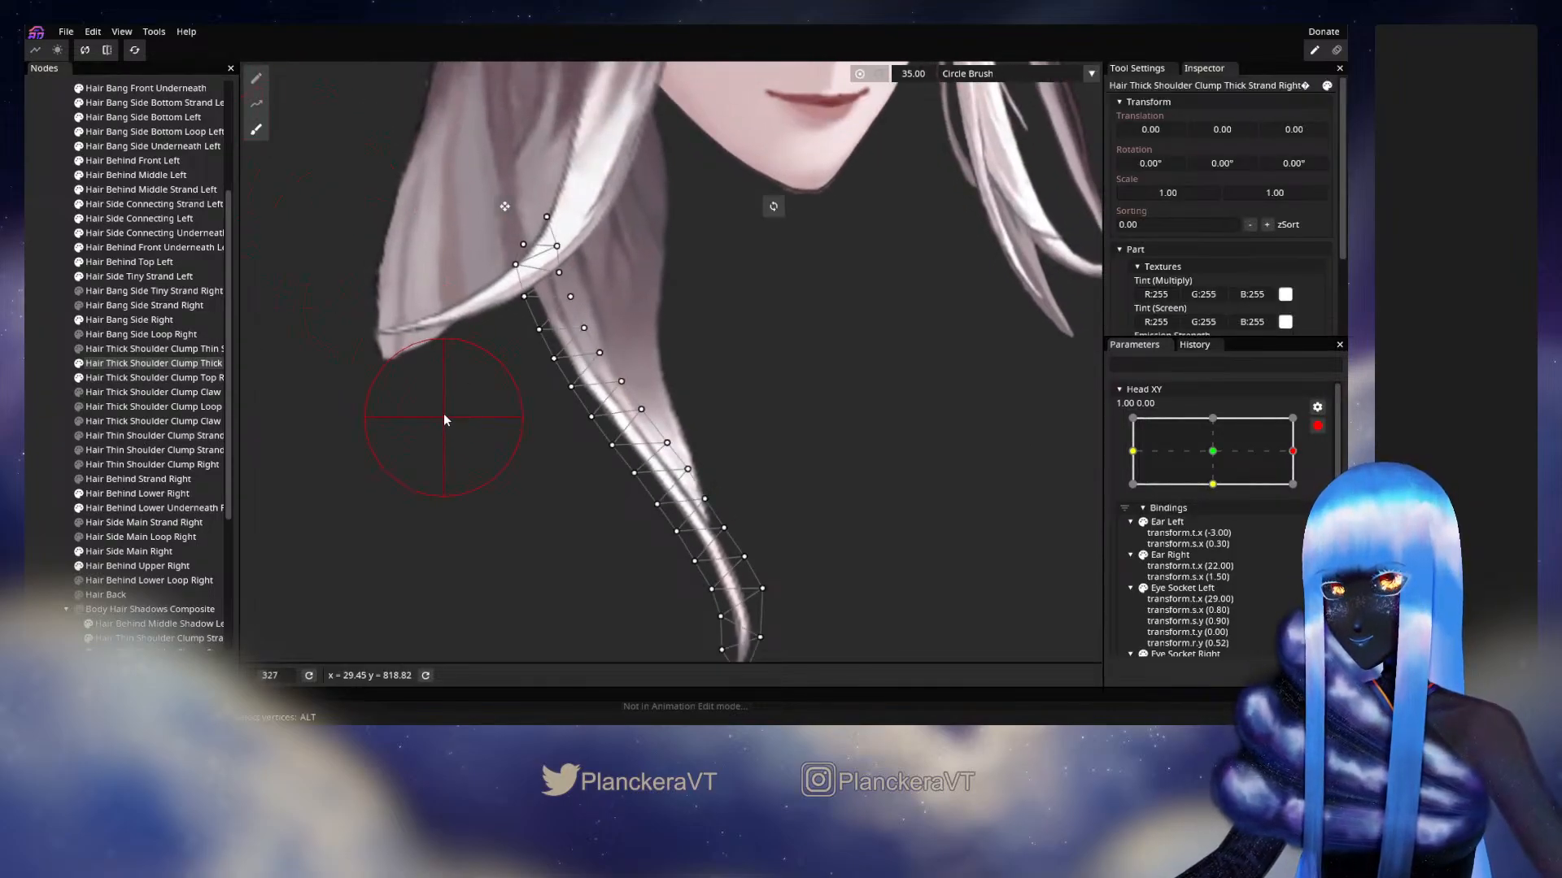
{"action": "left_click_drag", "start_coordinate": [475, 331], "coordinate": [565, 483]}
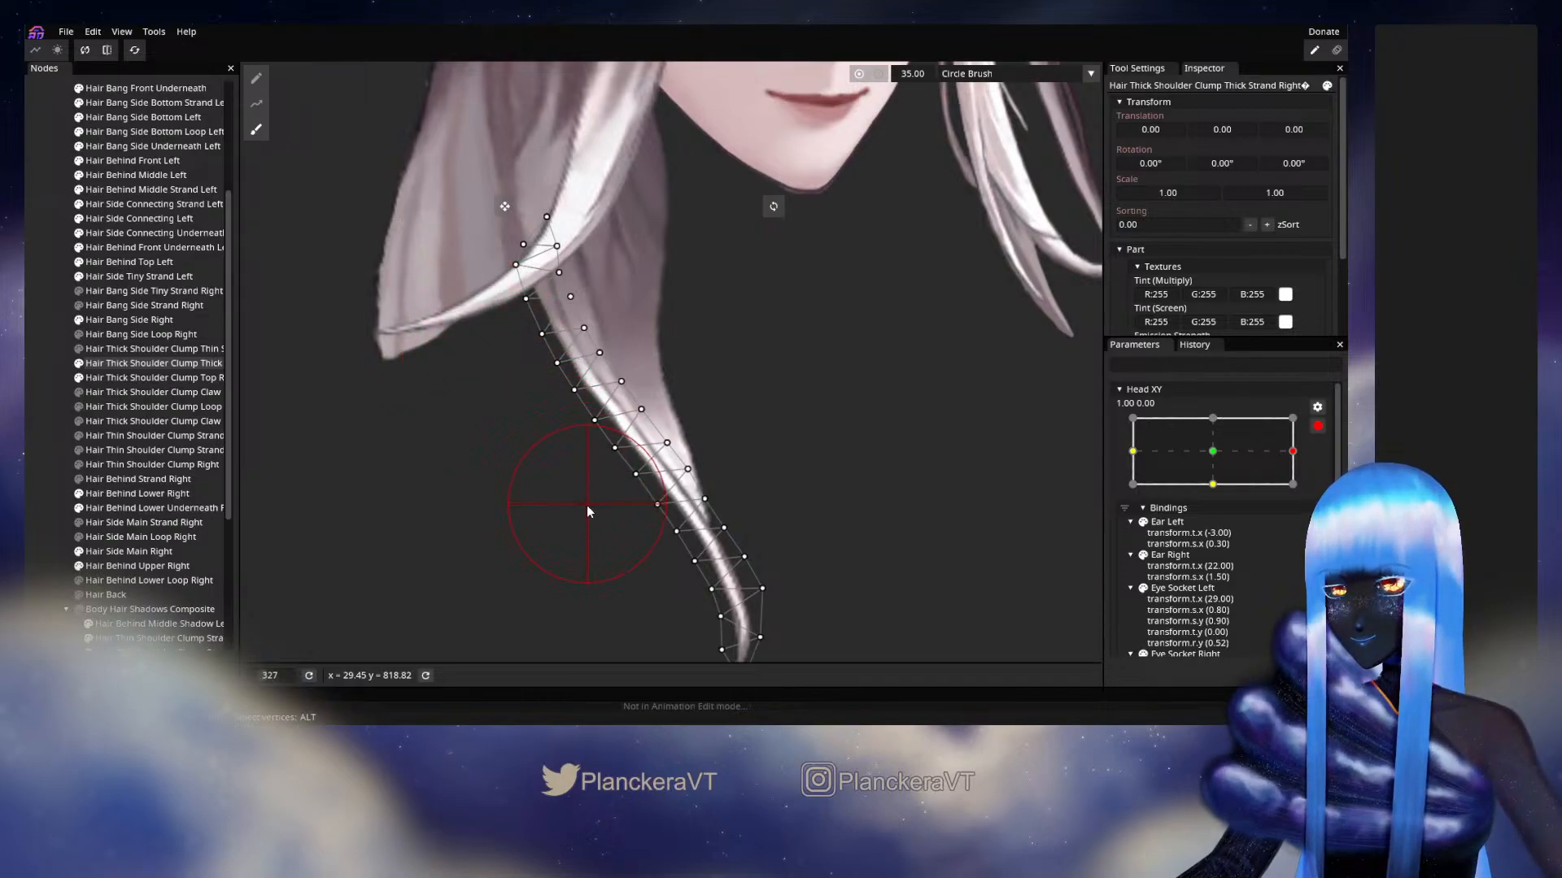
{"action": "left_click", "coordinate": [29, 387]}
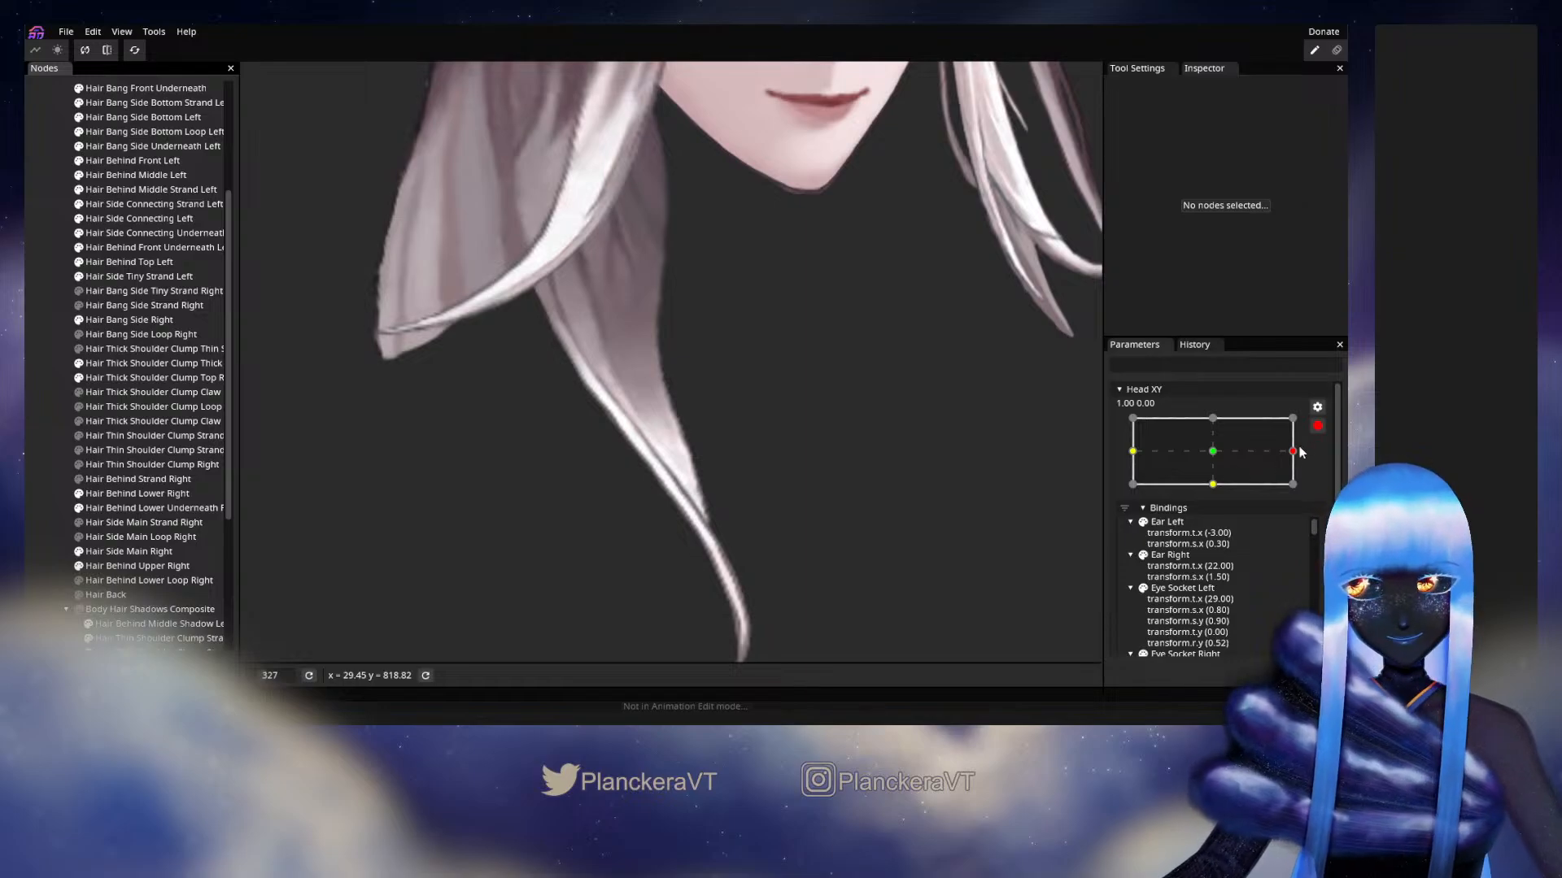
Disarm Head XY, test the reshaped left edge around the far-right pose, and rearm the 1.00, 0.00 keypoint.
{"action": "left_click", "coordinate": [1317, 426]}
{"action": "mouse_move", "coordinate": [1302, 492]}
{"action": "left_mouse_down"}
{"action": "mouse_move", "coordinate": [1236, 494]}
{"action": "mouse_move", "coordinate": [1303, 492]}
{"action": "left_mouse_up"}
{"action": "left_click", "coordinate": [1326, 465]}
Shift the Thick Strand's two left-edge vertices at the crossing to refine where it emerges from under the front strand.
{"action": "scroll", "coordinate": [533, 401], "scroll_direction": "up", "scroll_amount": 4}
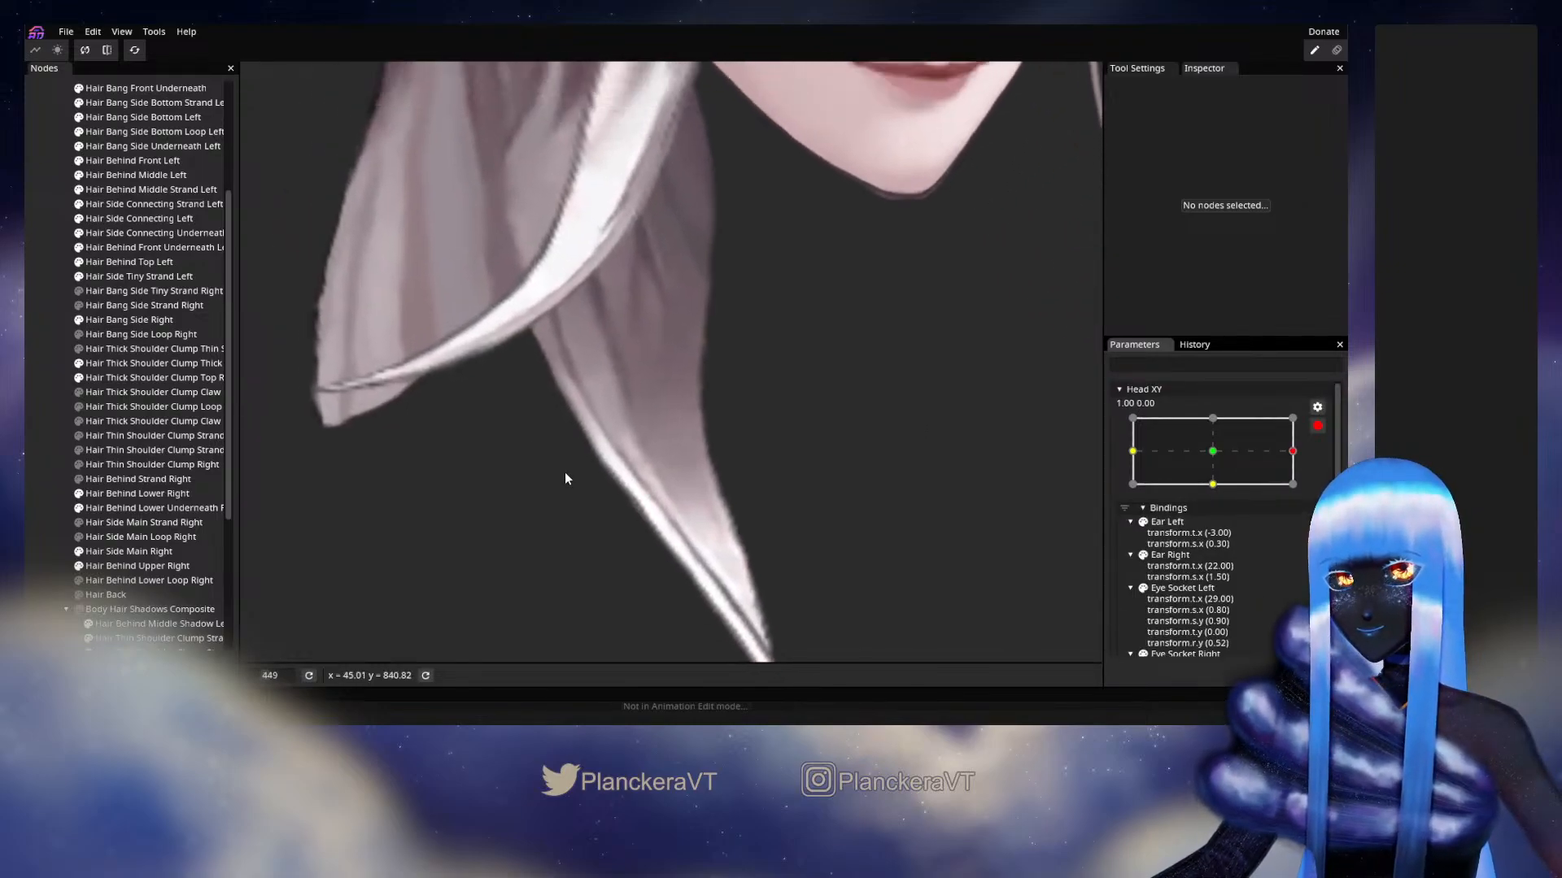
{"action": "left_click", "coordinate": [119, 363]}
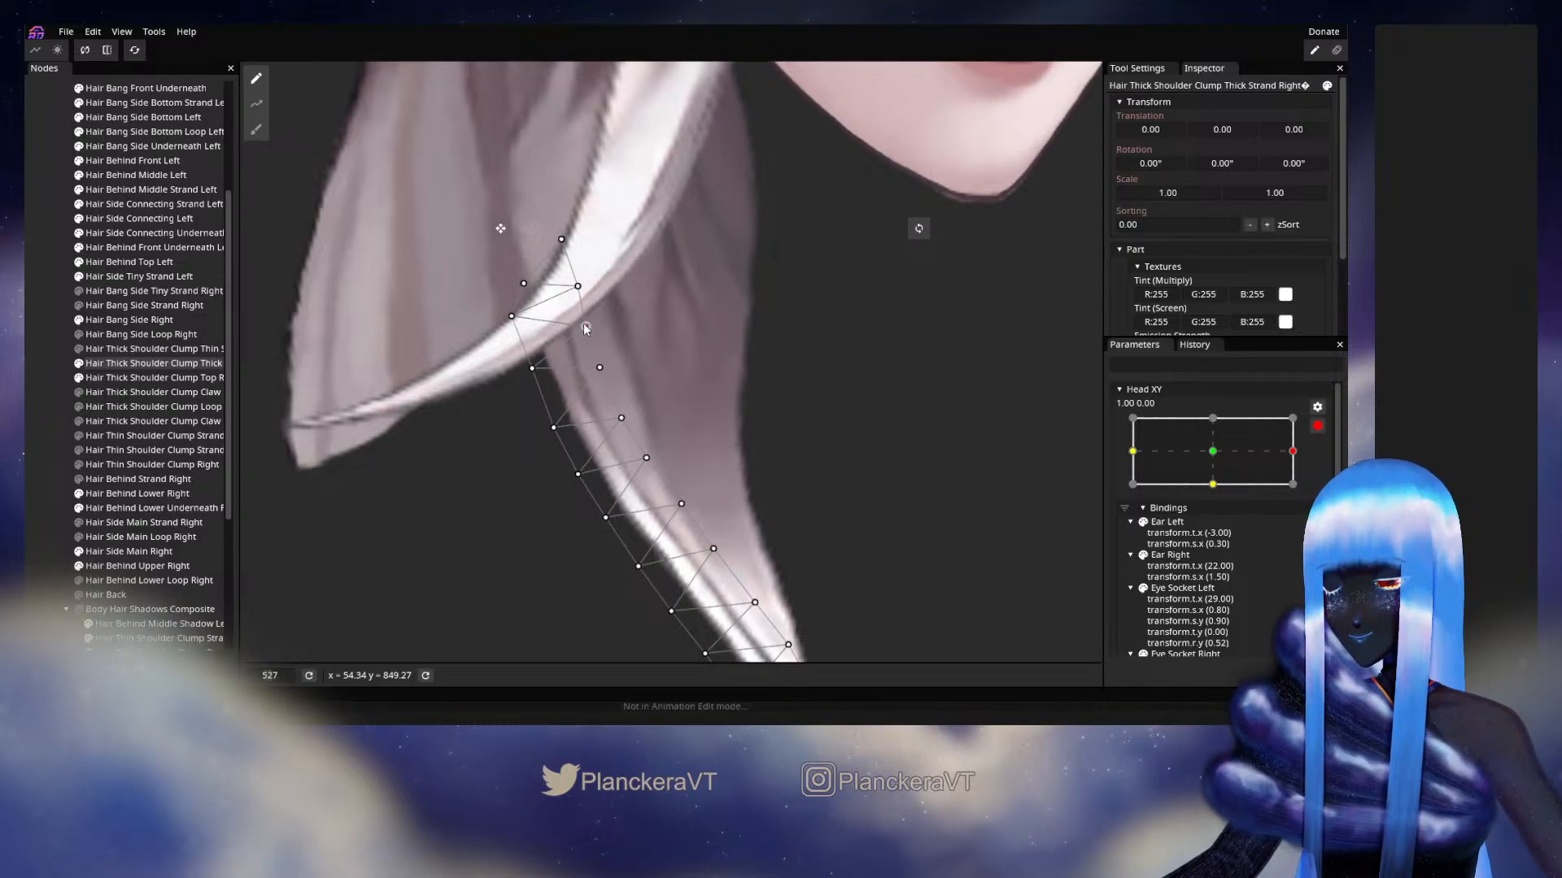
{"action": "left_click", "coordinate": [533, 368]}
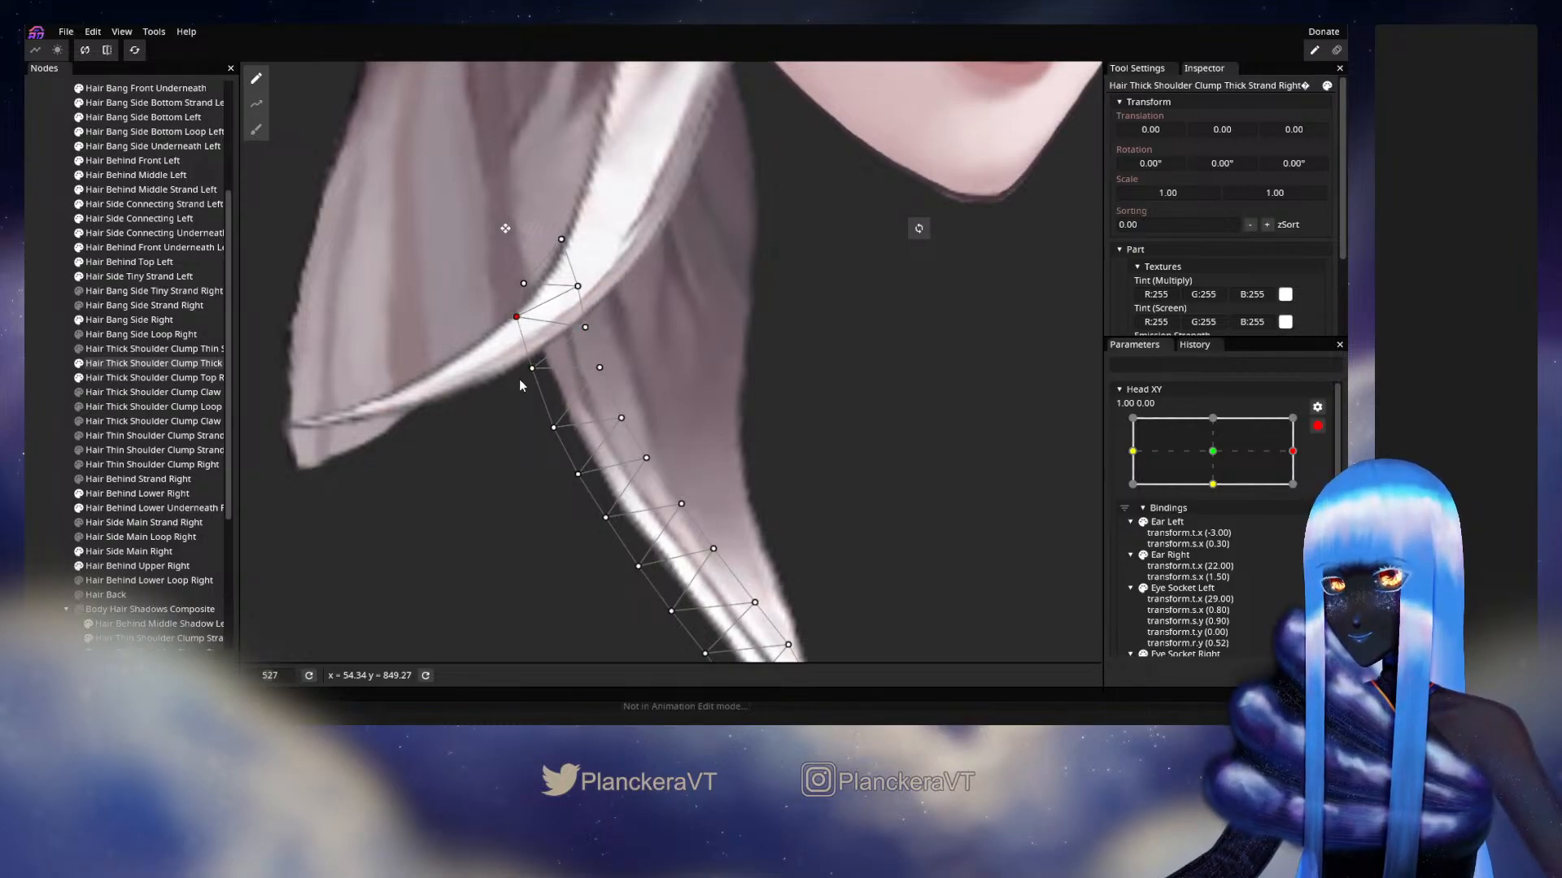
{"action": "mouse_move", "coordinate": [533, 370]}
{"action": "left_mouse_down"}
{"action": "mouse_move", "coordinate": [552, 371]}
{"action": "mouse_move", "coordinate": [530, 372]}
{"action": "left_mouse_up"}
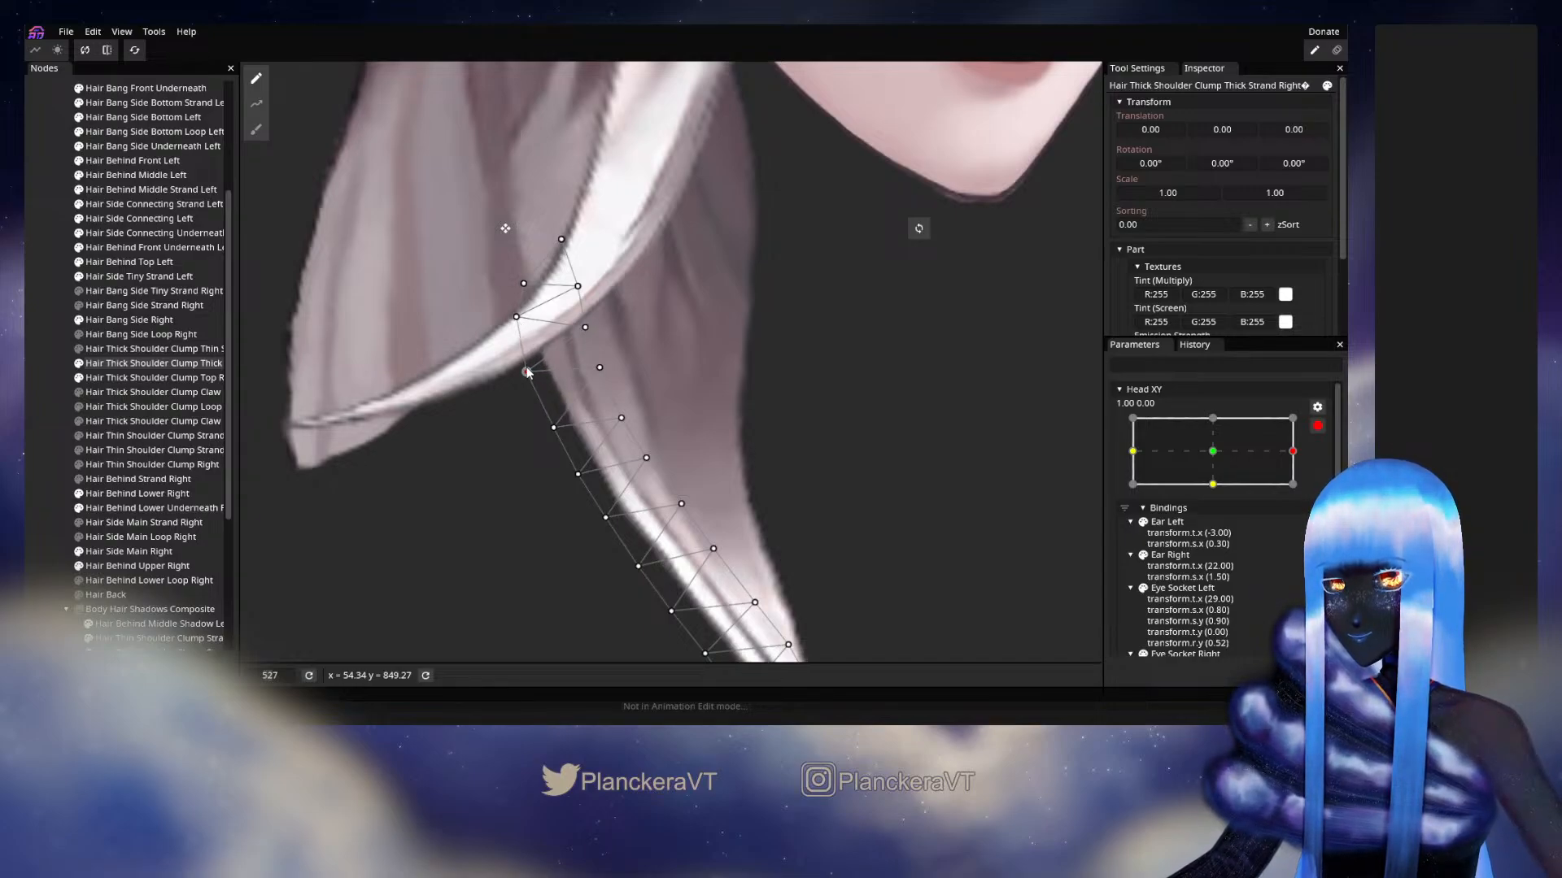
Nudge vertices on both edges of the Thick Strand's middle and lower sections to smooth its curve at Head XY 1.00, 0.00.
{"action": "left_click_drag", "start_coordinate": [623, 416], "coordinate": [611, 312]}
{"action": "left_click", "coordinate": [582, 355]}
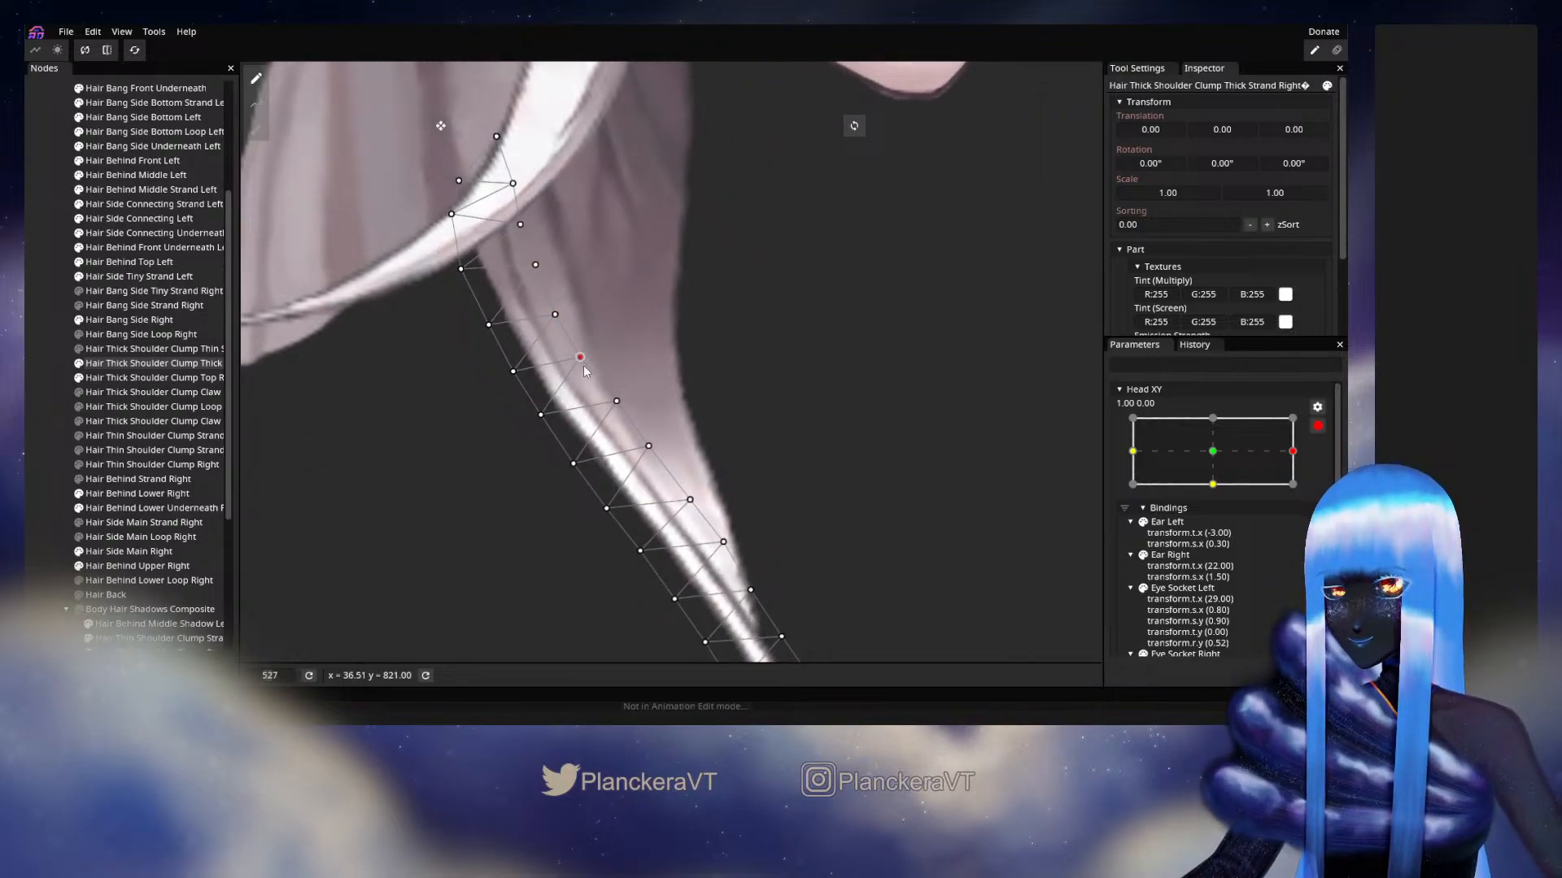
{"action": "left_click_drag", "start_coordinate": [614, 407], "coordinate": [612, 406]}
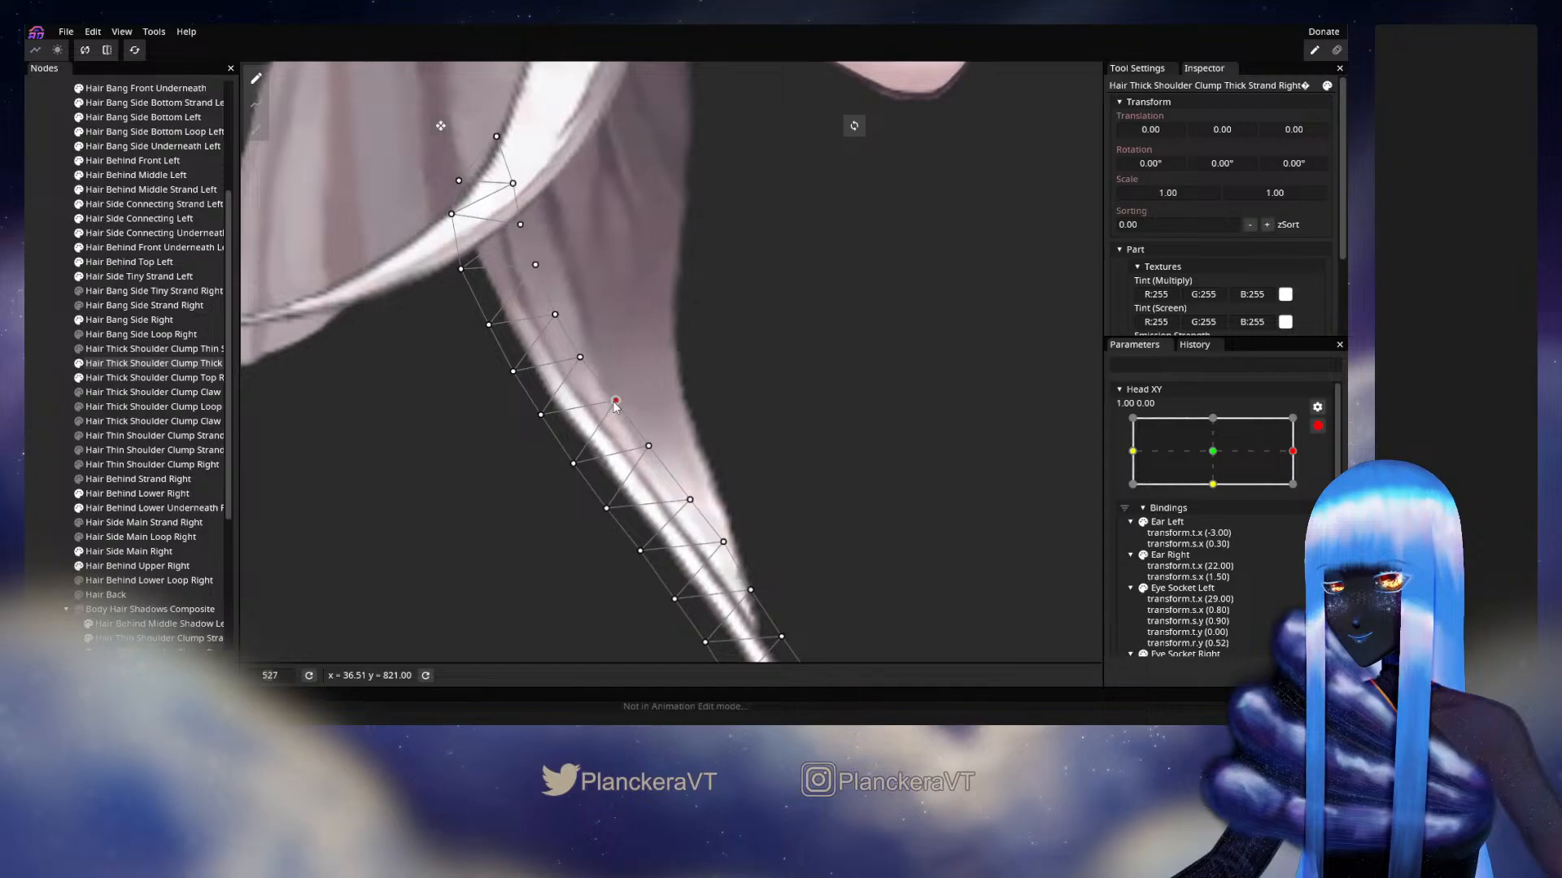
{"action": "left_click_drag", "start_coordinate": [573, 464], "coordinate": [648, 441]}
{"action": "left_click_drag", "start_coordinate": [690, 500], "coordinate": [613, 385]}
{"action": "left_click", "coordinate": [613, 384]}
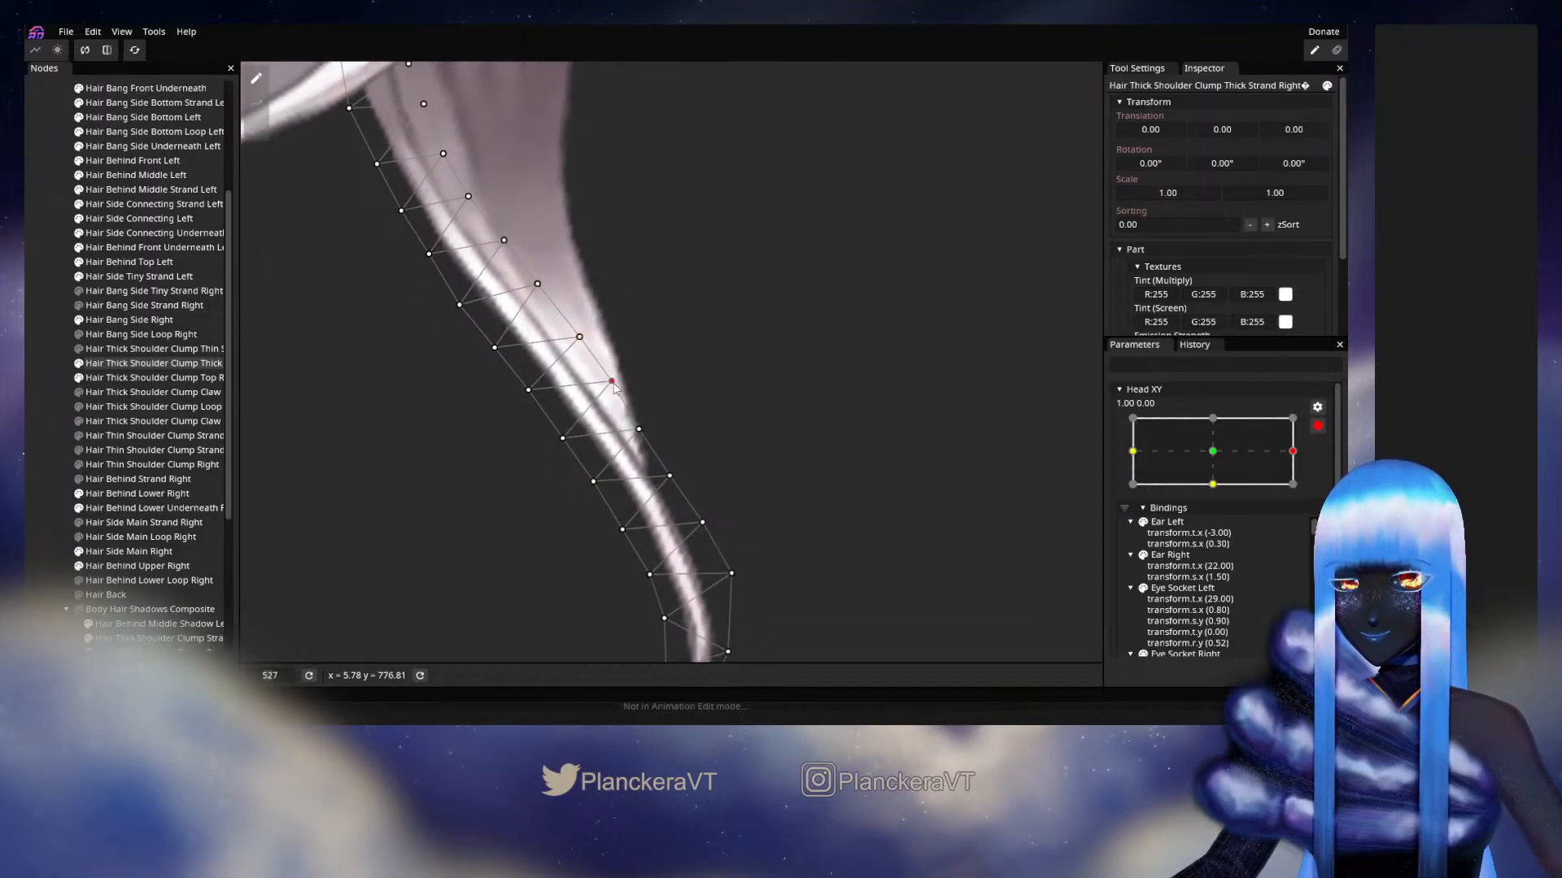
{"action": "left_click", "coordinate": [564, 438]}
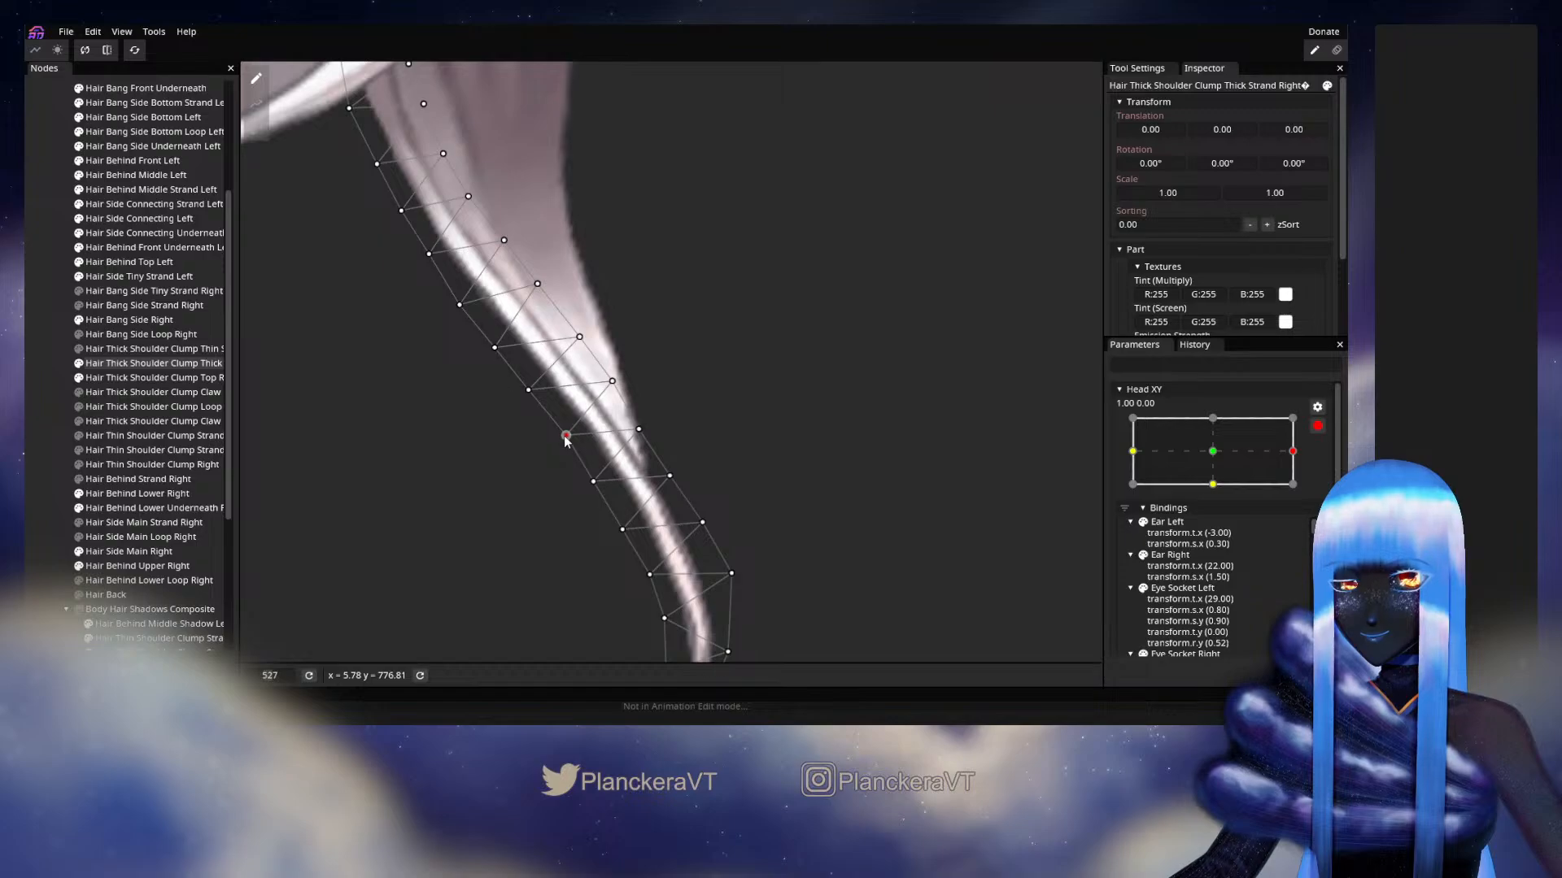
{"action": "left_click", "coordinate": [640, 428]}
{"action": "left_click", "coordinate": [500, 401]}
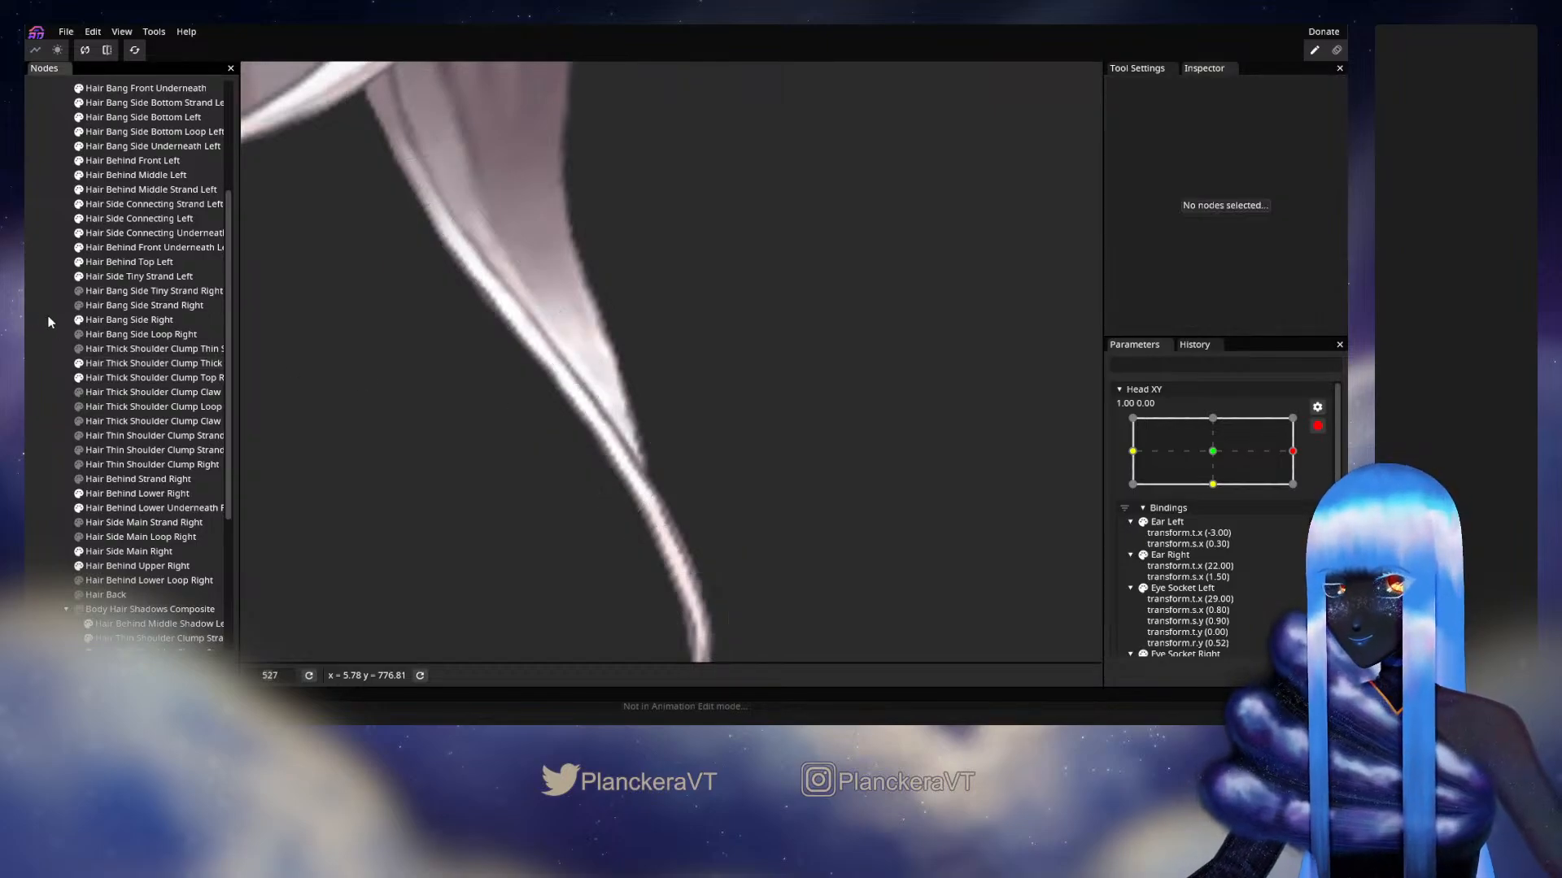
Disarm Head XY, check the smoothed Thick Strand around the far-right pose, and rearm the parameter at 1.00, 0.00.
{"action": "scroll", "coordinate": [626, 421], "scroll_direction": "down", "scroll_amount": 4}
{"action": "scroll", "coordinate": [625, 421], "scroll_direction": "down", "scroll_amount": 2}
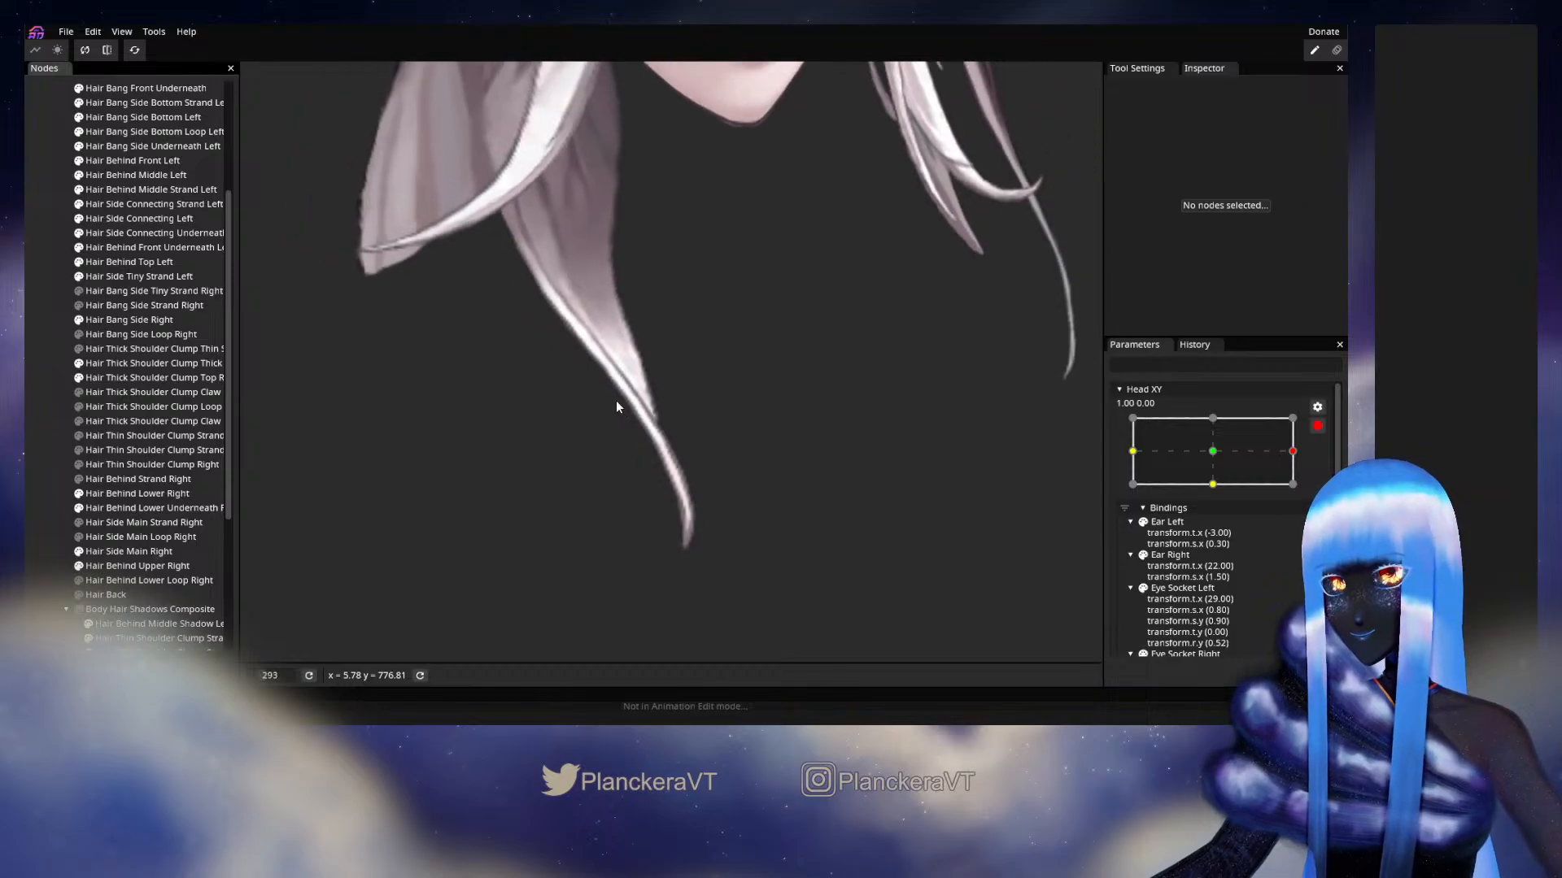
{"action": "left_click_drag", "start_coordinate": [615, 409], "coordinate": [652, 472]}
{"action": "left_click", "coordinate": [1318, 426]}
{"action": "mouse_move", "coordinate": [1302, 491]}
{"action": "left_mouse_down"}
{"action": "mouse_move", "coordinate": [1244, 482]}
{"action": "mouse_move", "coordinate": [1217, 505]}
{"action": "mouse_move", "coordinate": [1222, 491]}
{"action": "mouse_move", "coordinate": [1283, 497]}
{"action": "mouse_move", "coordinate": [1215, 490]}
{"action": "mouse_move", "coordinate": [1309, 494]}
{"action": "left_mouse_up"}
{"action": "left_click", "coordinate": [1327, 465]}
With the front strand hidden, shift the Thick Strand's two upper left-edge vertices inward where it emerges at the crossing.
{"action": "scroll", "coordinate": [579, 400], "scroll_direction": "up", "scroll_amount": 3}
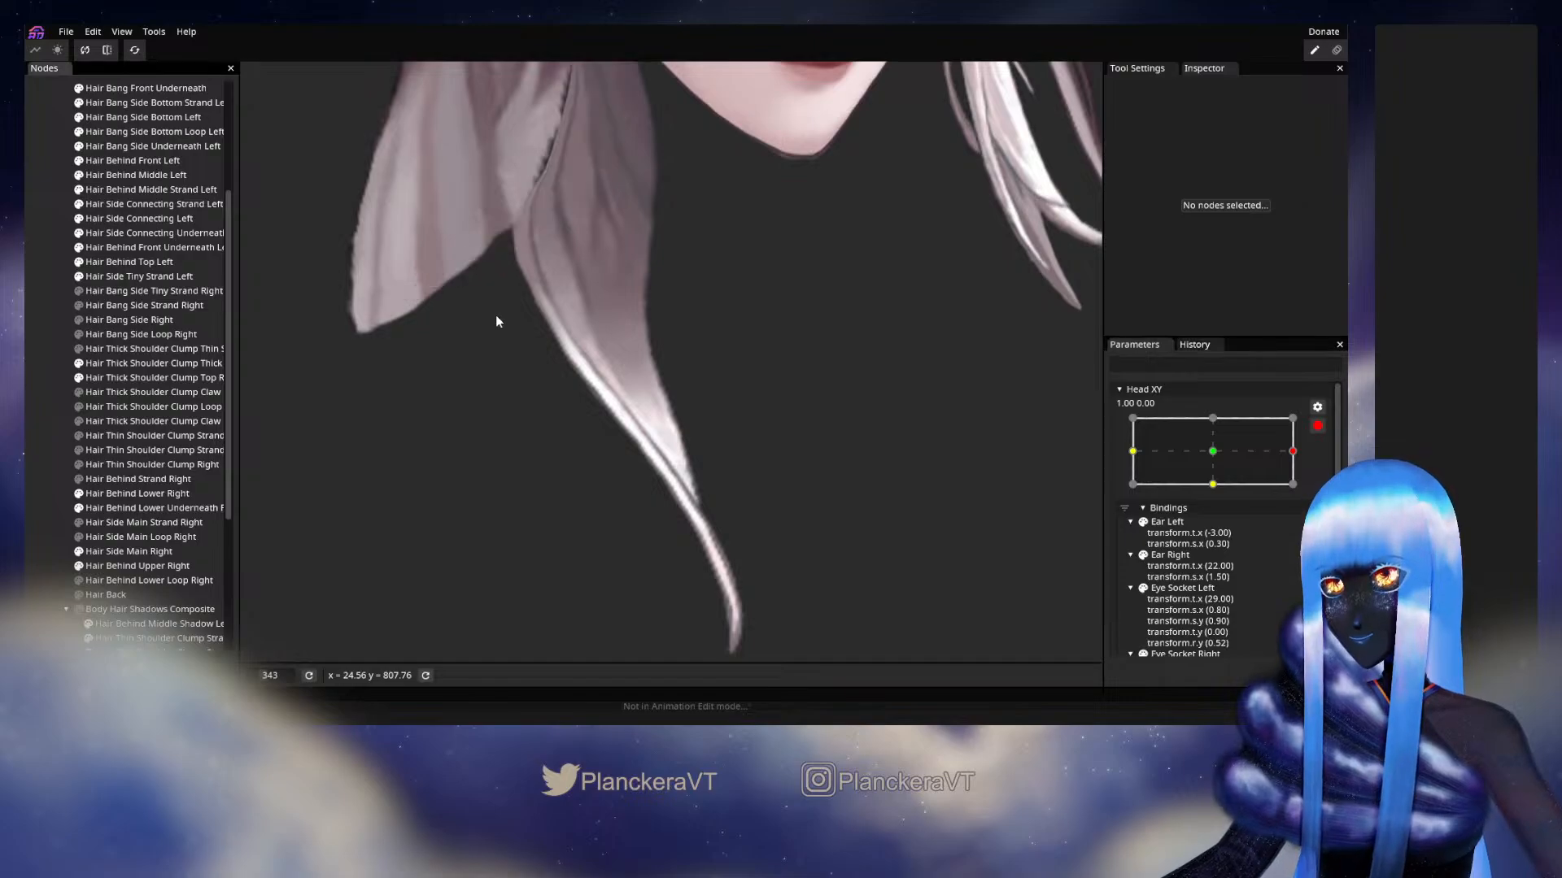
{"action": "scroll", "coordinate": [605, 444], "scroll_direction": "down", "scroll_amount": 2}
{"action": "scroll", "coordinate": [605, 444], "scroll_direction": "up", "scroll_amount": 3}
{"action": "scroll", "coordinate": [527, 453], "scroll_direction": "up", "scroll_amount": 1}
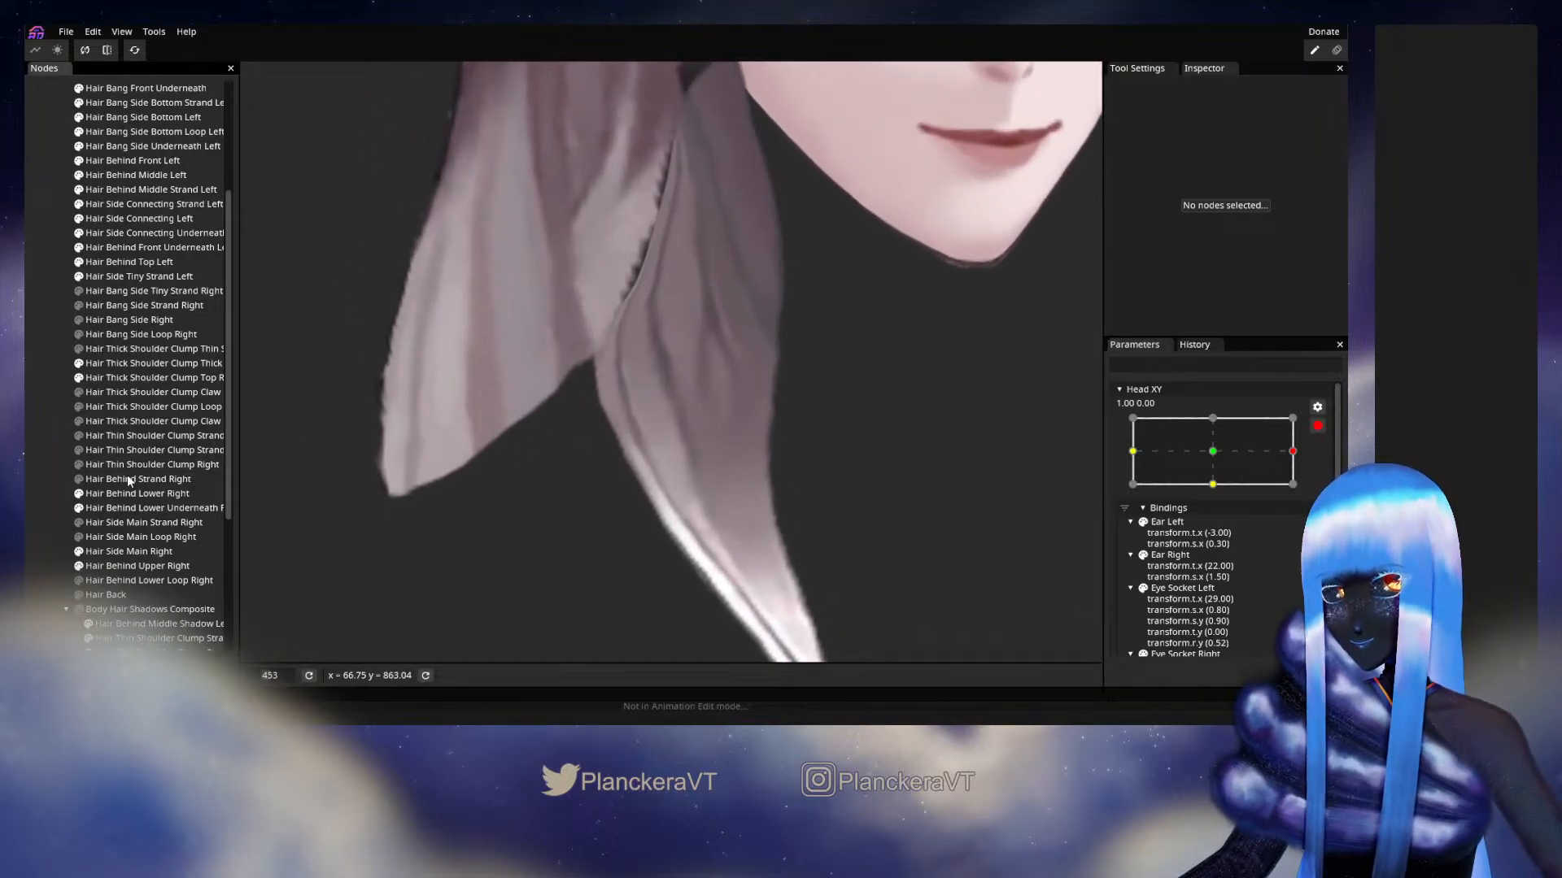
{"action": "left_click", "coordinate": [119, 363]}
{"action": "scroll", "coordinate": [578, 464], "scroll_direction": "up", "scroll_amount": 2}
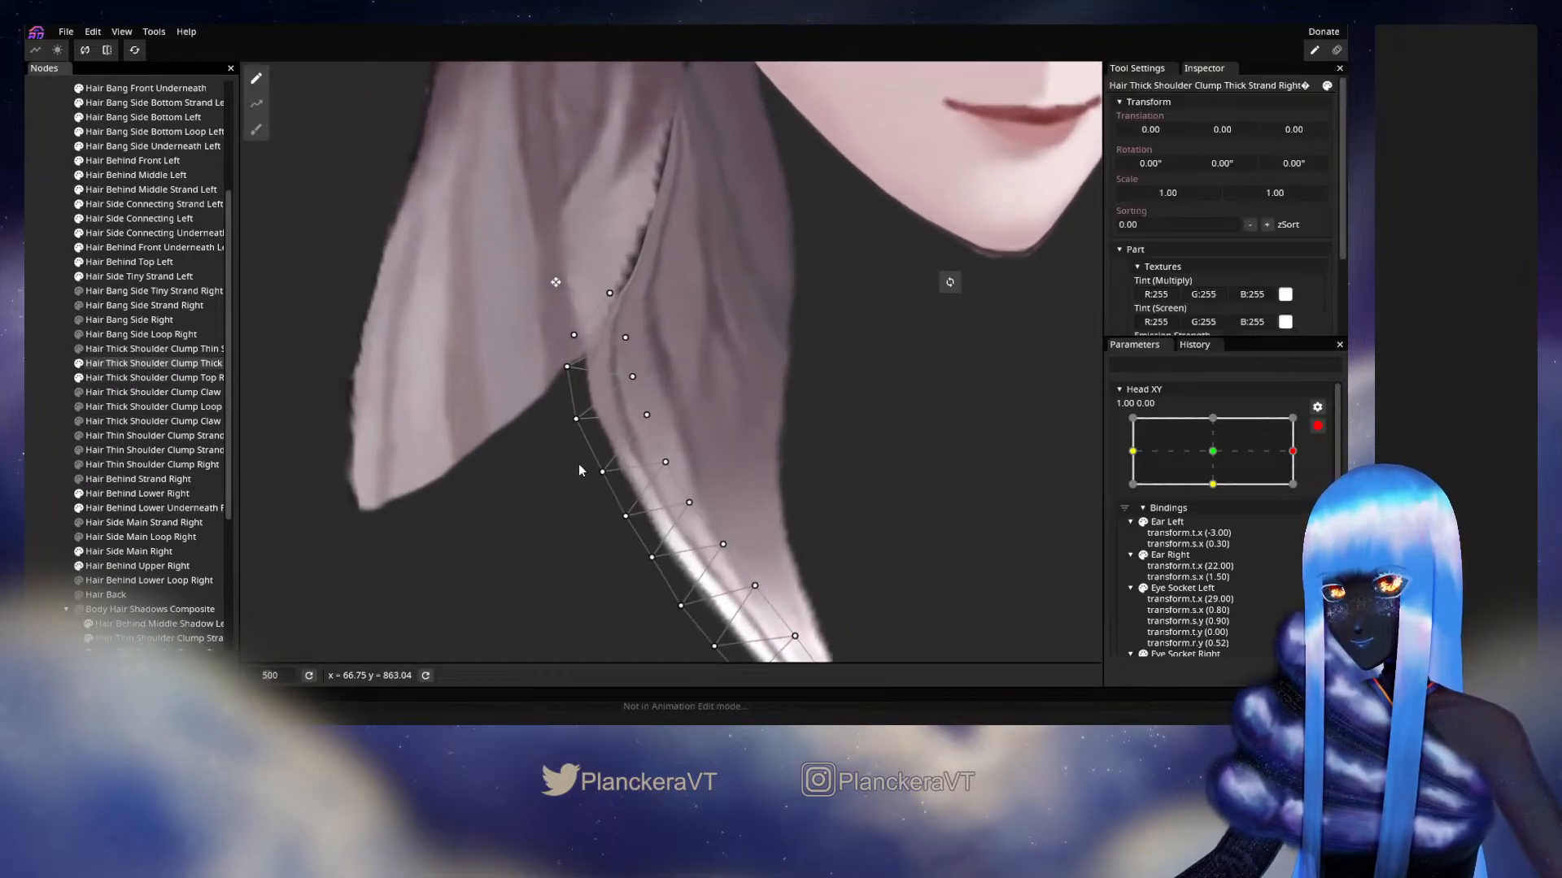
{"action": "left_click_drag", "start_coordinate": [570, 421], "coordinate": [578, 419]}
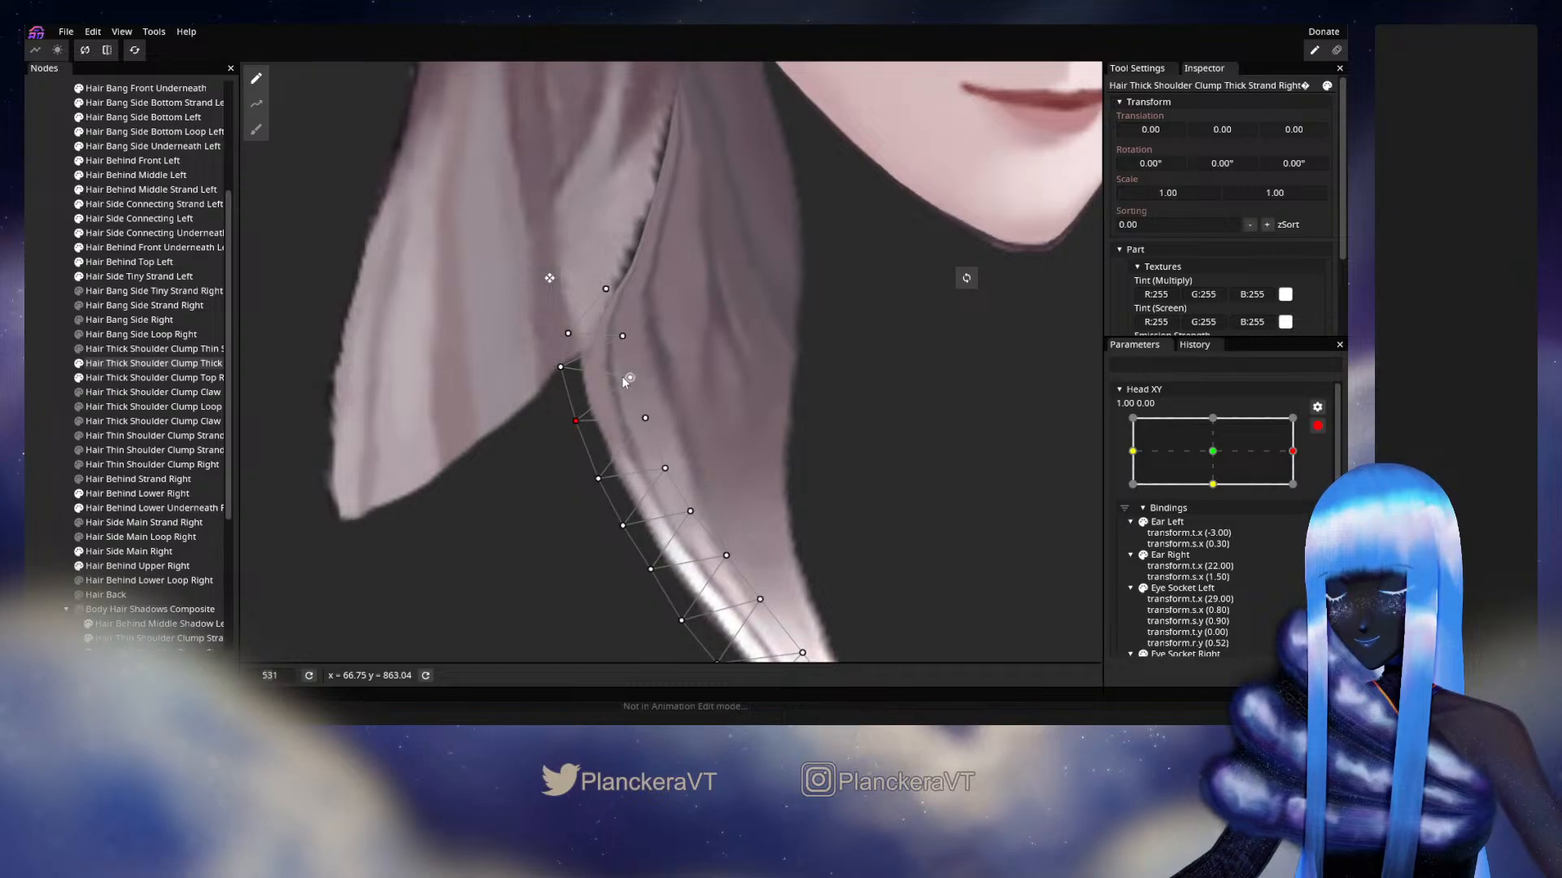
{"action": "left_click_drag", "start_coordinate": [560, 367], "coordinate": [579, 372]}
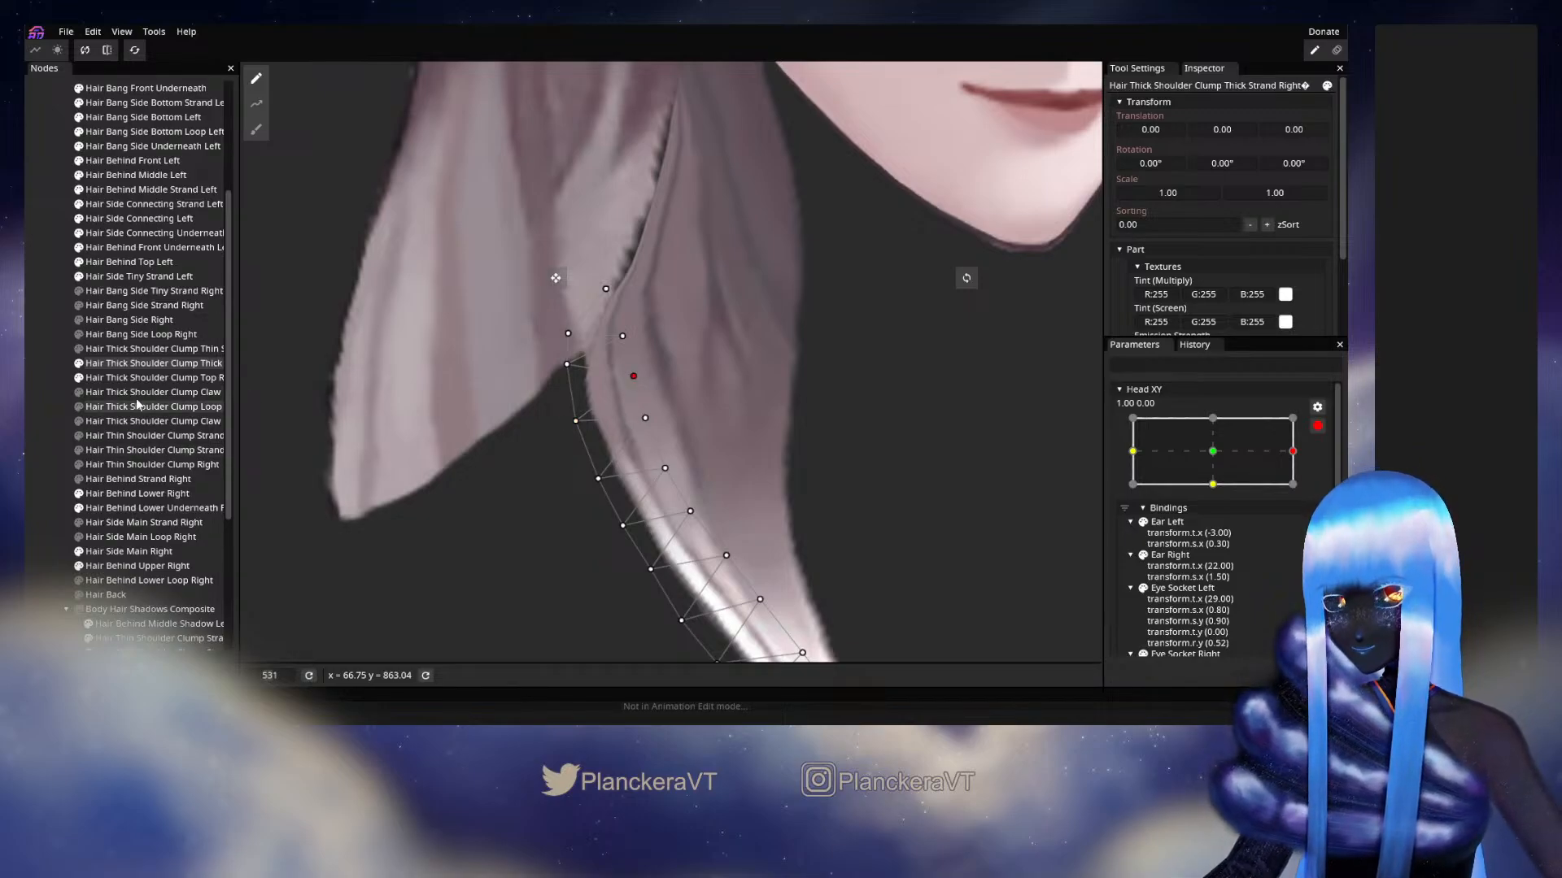
Nudge the Shoulder Clump Top mesh's left-edge vertices slightly inward just below the crossing.
{"action": "left_click", "coordinate": [125, 375]}
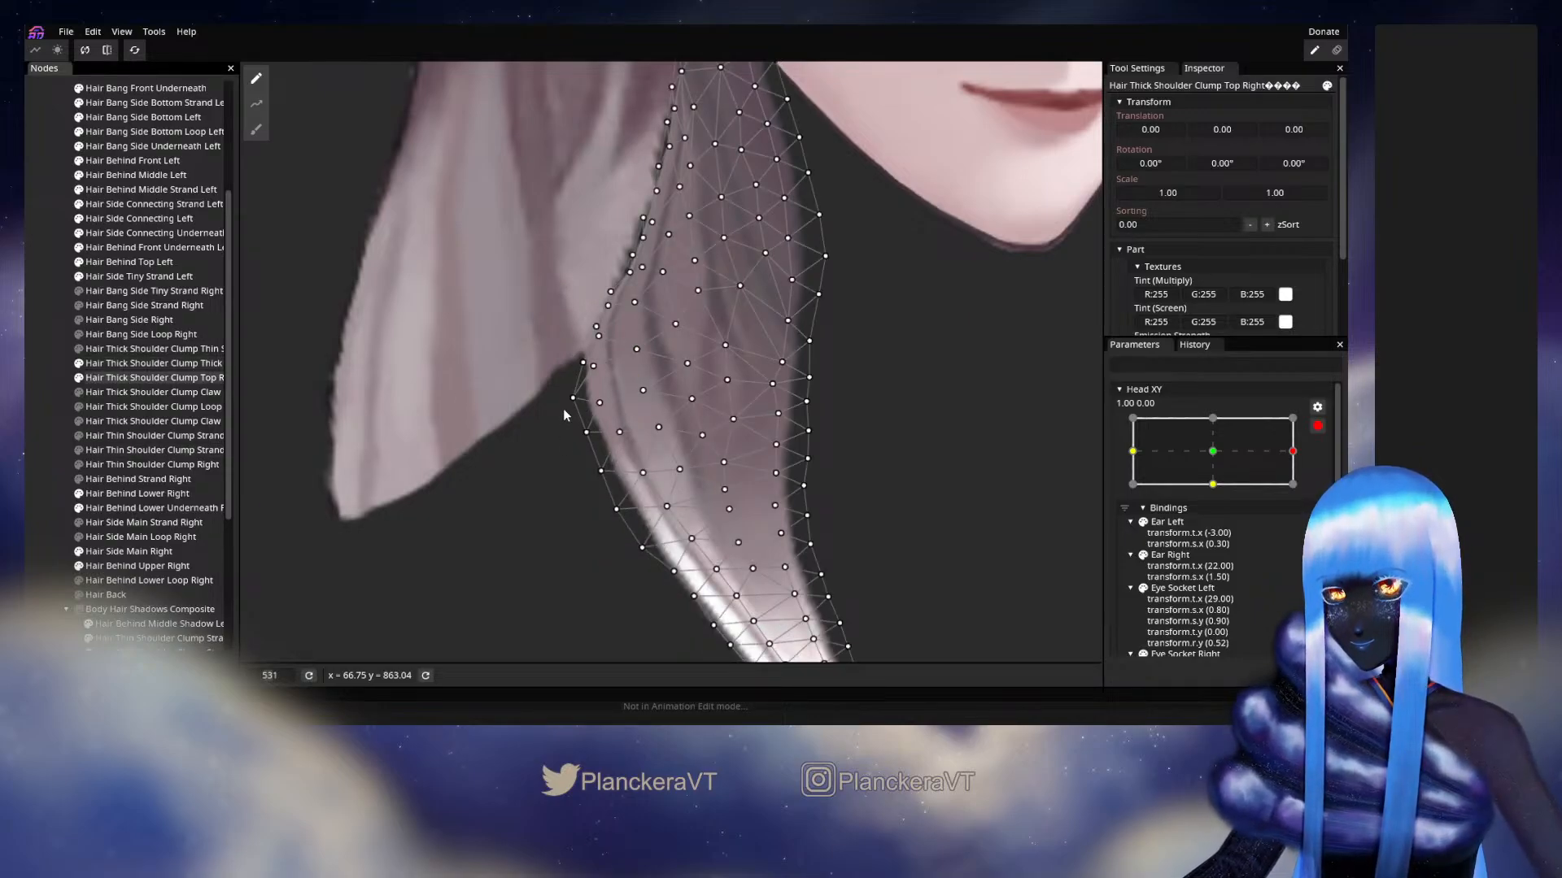
{"action": "scroll", "coordinate": [563, 409], "scroll_direction": "up", "scroll_amount": 1}
{"action": "left_click_drag", "start_coordinate": [560, 402], "coordinate": [563, 403]}
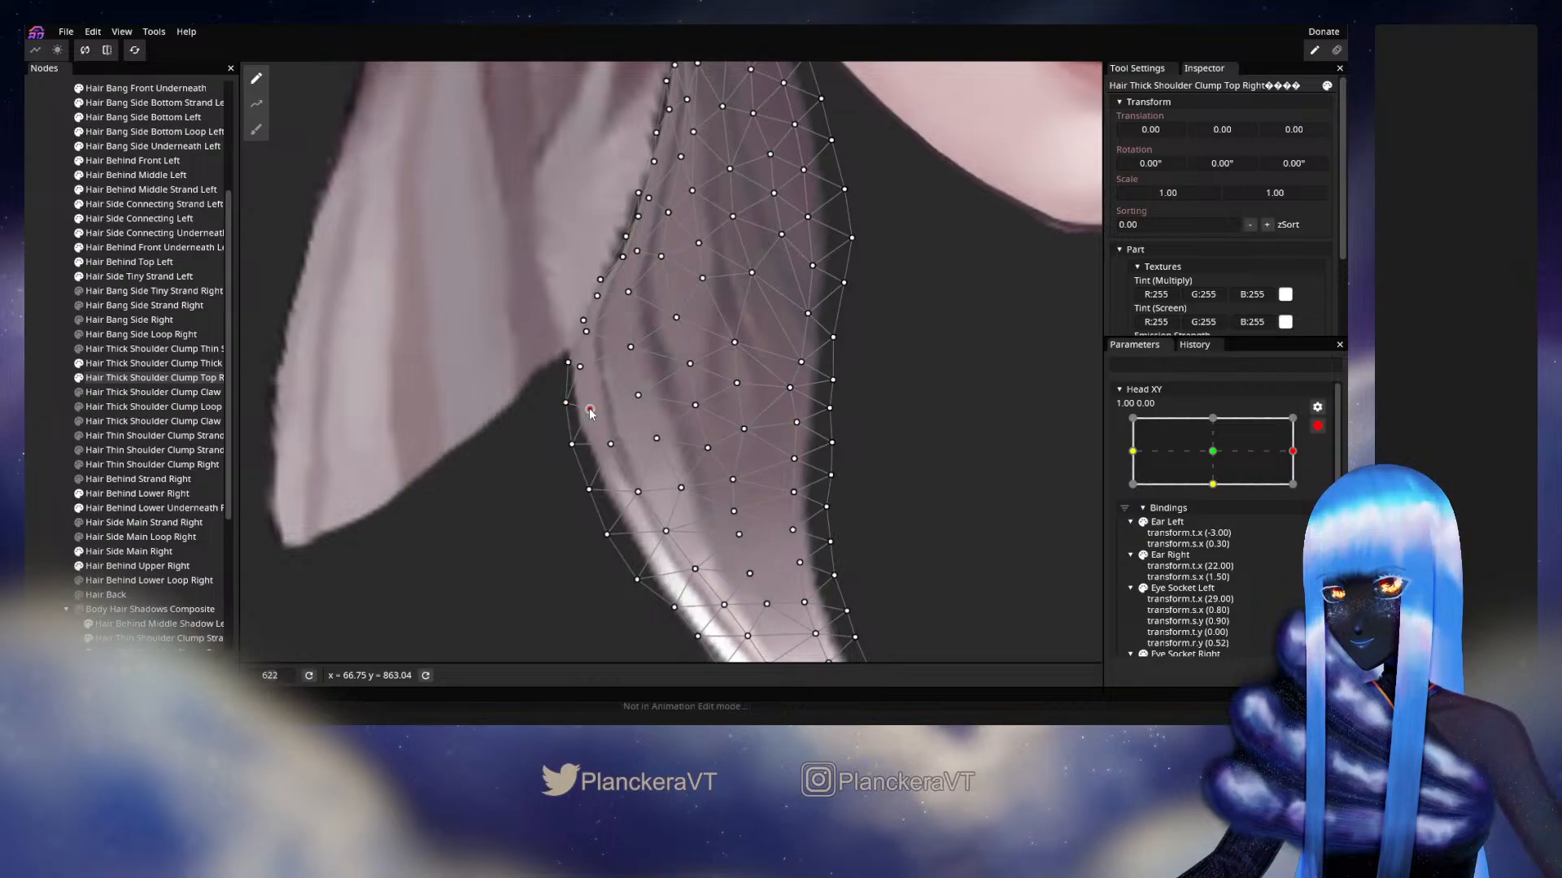
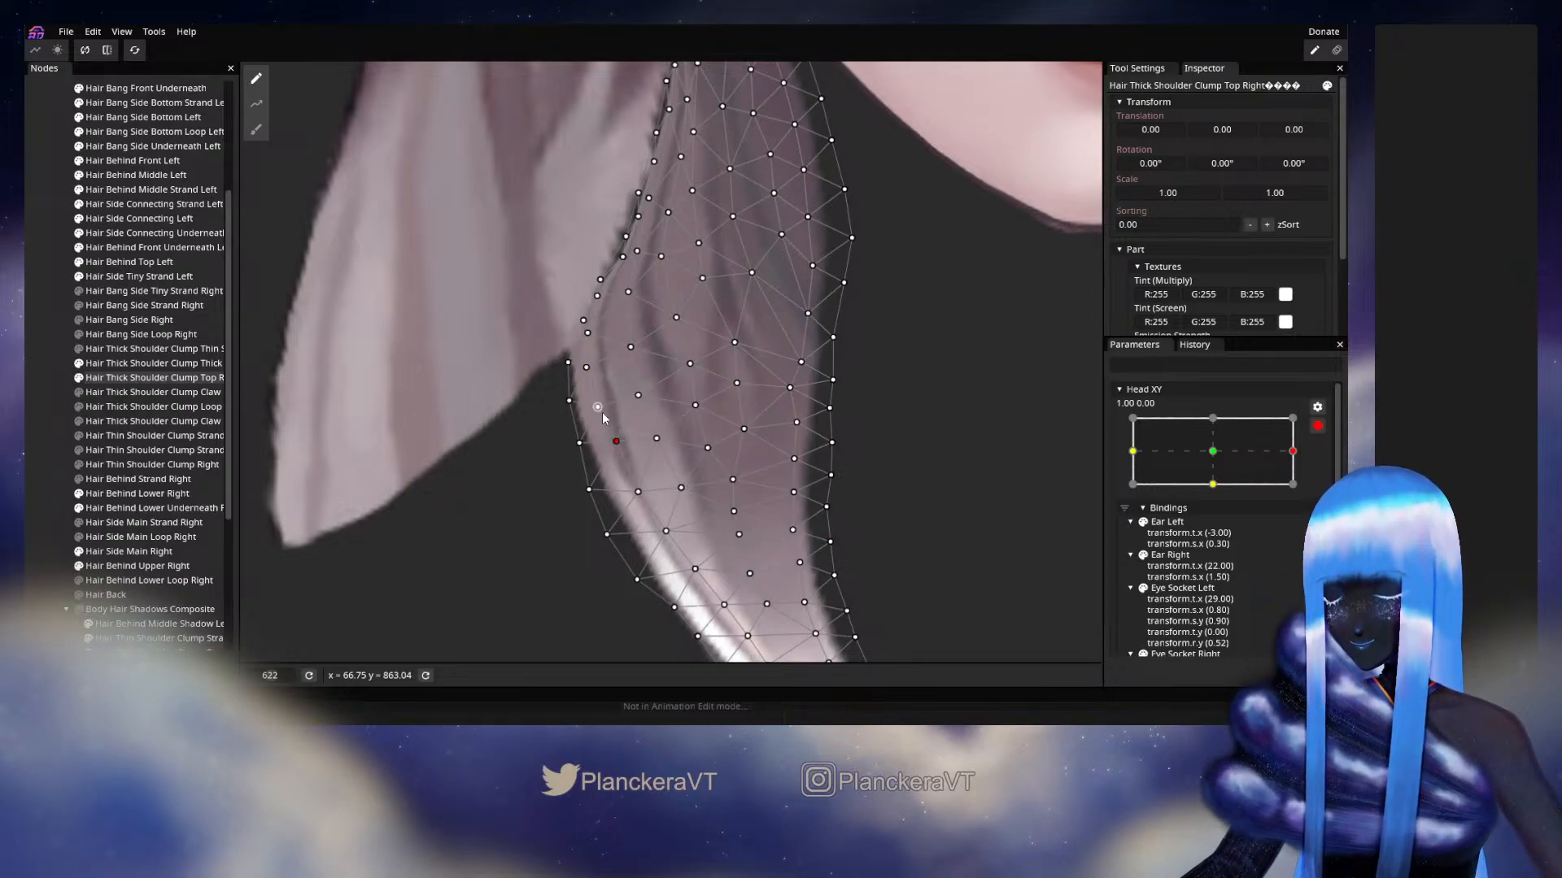
Move the Thick Strand's two upper left-edge vertices inward to match the Top mesh, and show Hair Bang Side Right again.
{"action": "left_click", "coordinate": [90, 364]}
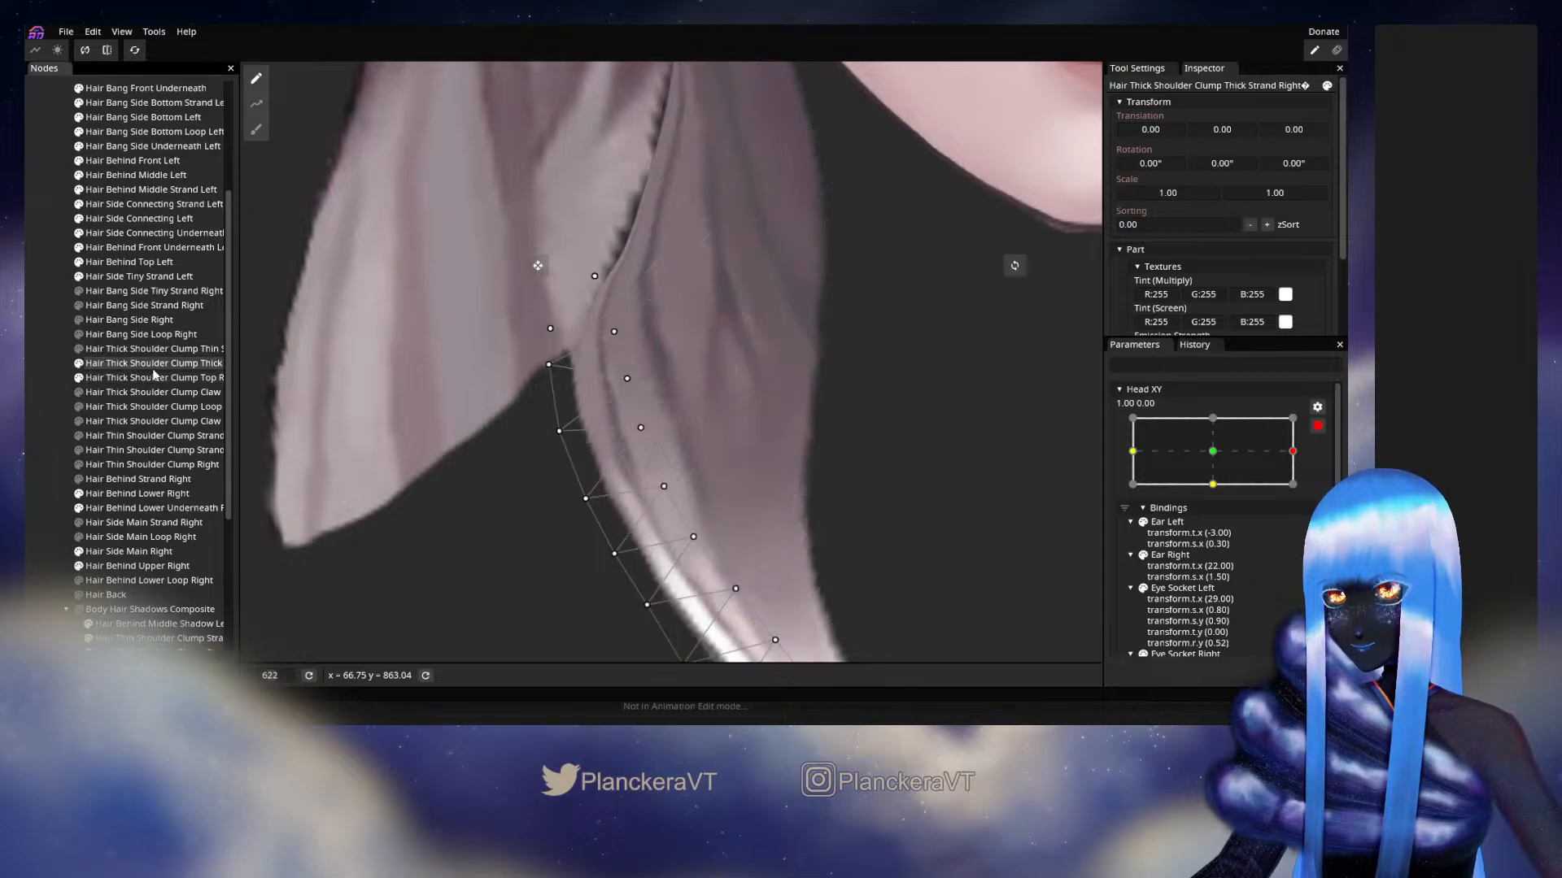
{"action": "left_click_drag", "start_coordinate": [559, 432], "coordinate": [563, 429]}
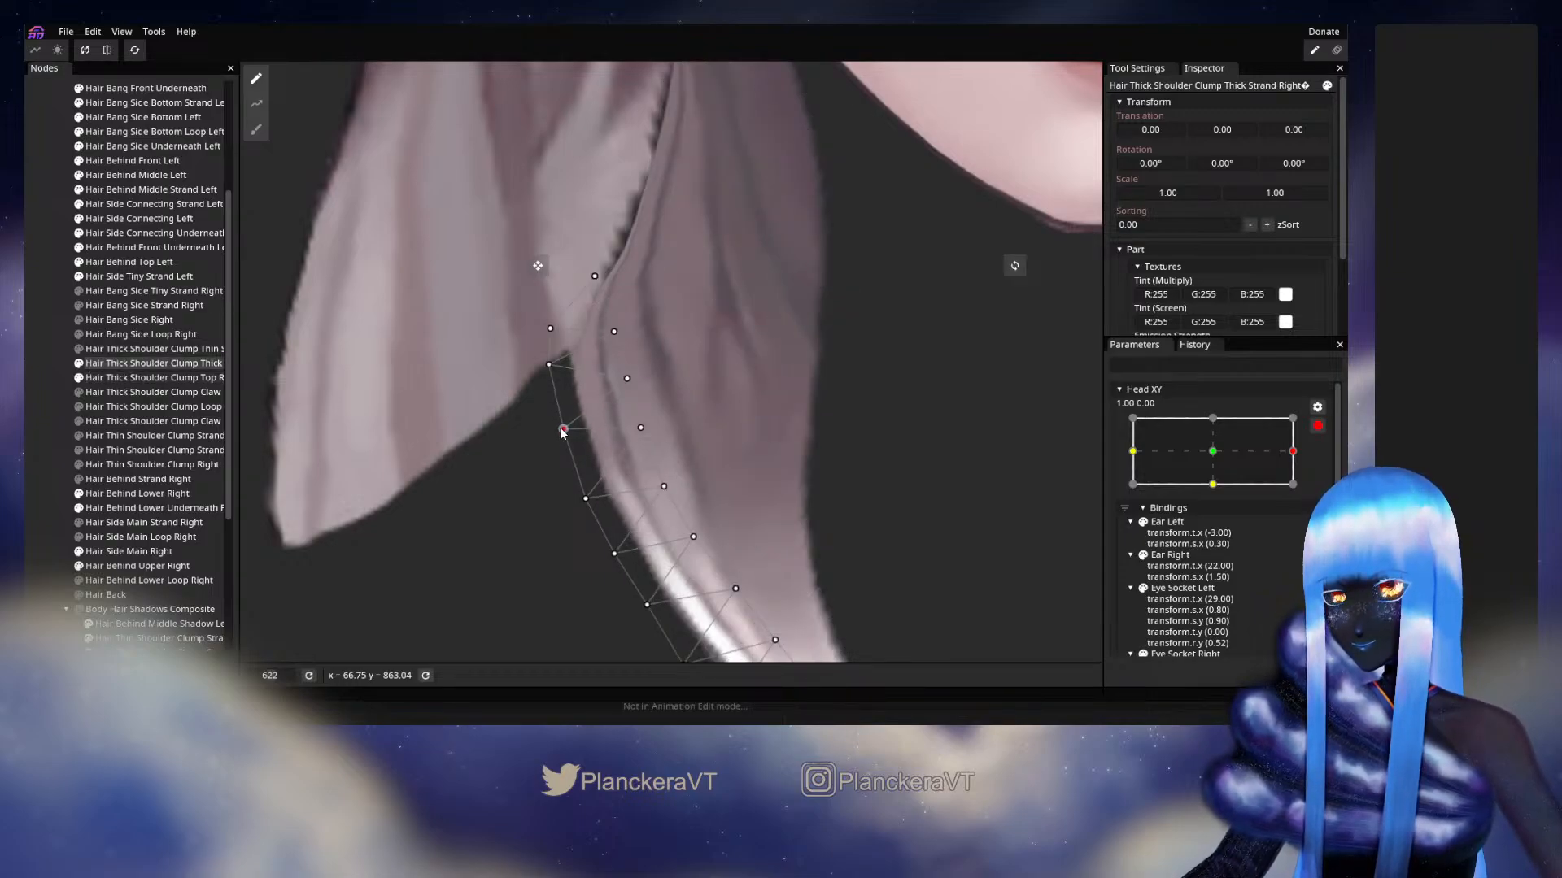
{"action": "left_click_drag", "start_coordinate": [547, 369], "coordinate": [624, 375]}
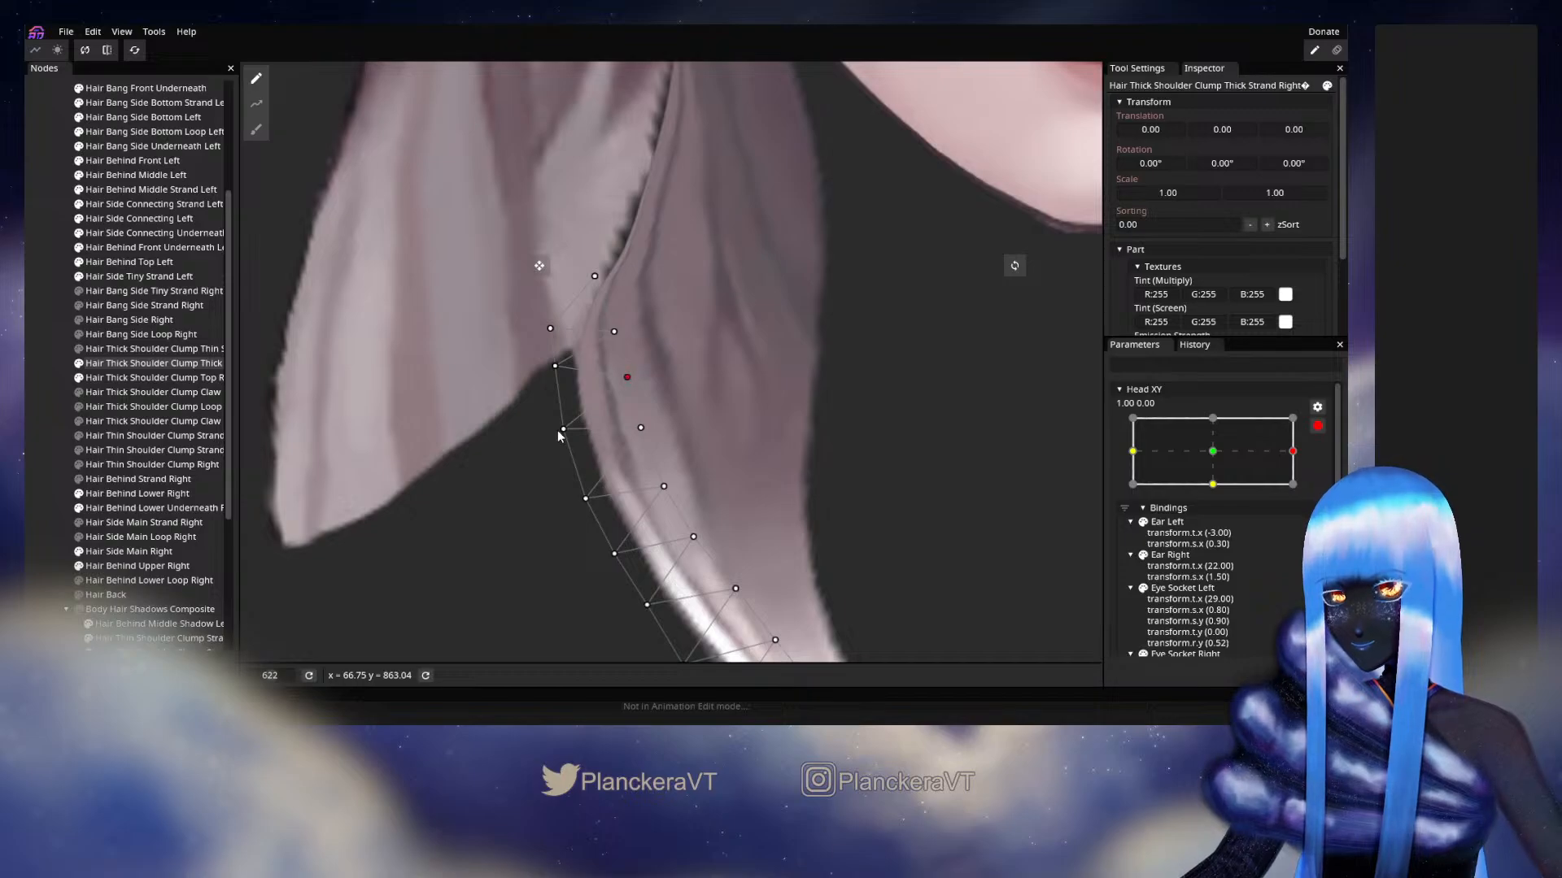
{"action": "left_click", "coordinate": [86, 320]}
{"action": "left_click", "coordinate": [79, 320]}
Disarm Head XY and test the shoulder clump's motion from the far-right pose toward the upper center.
{"action": "scroll", "coordinate": [506, 540], "scroll_direction": "down", "scroll_amount": 5}
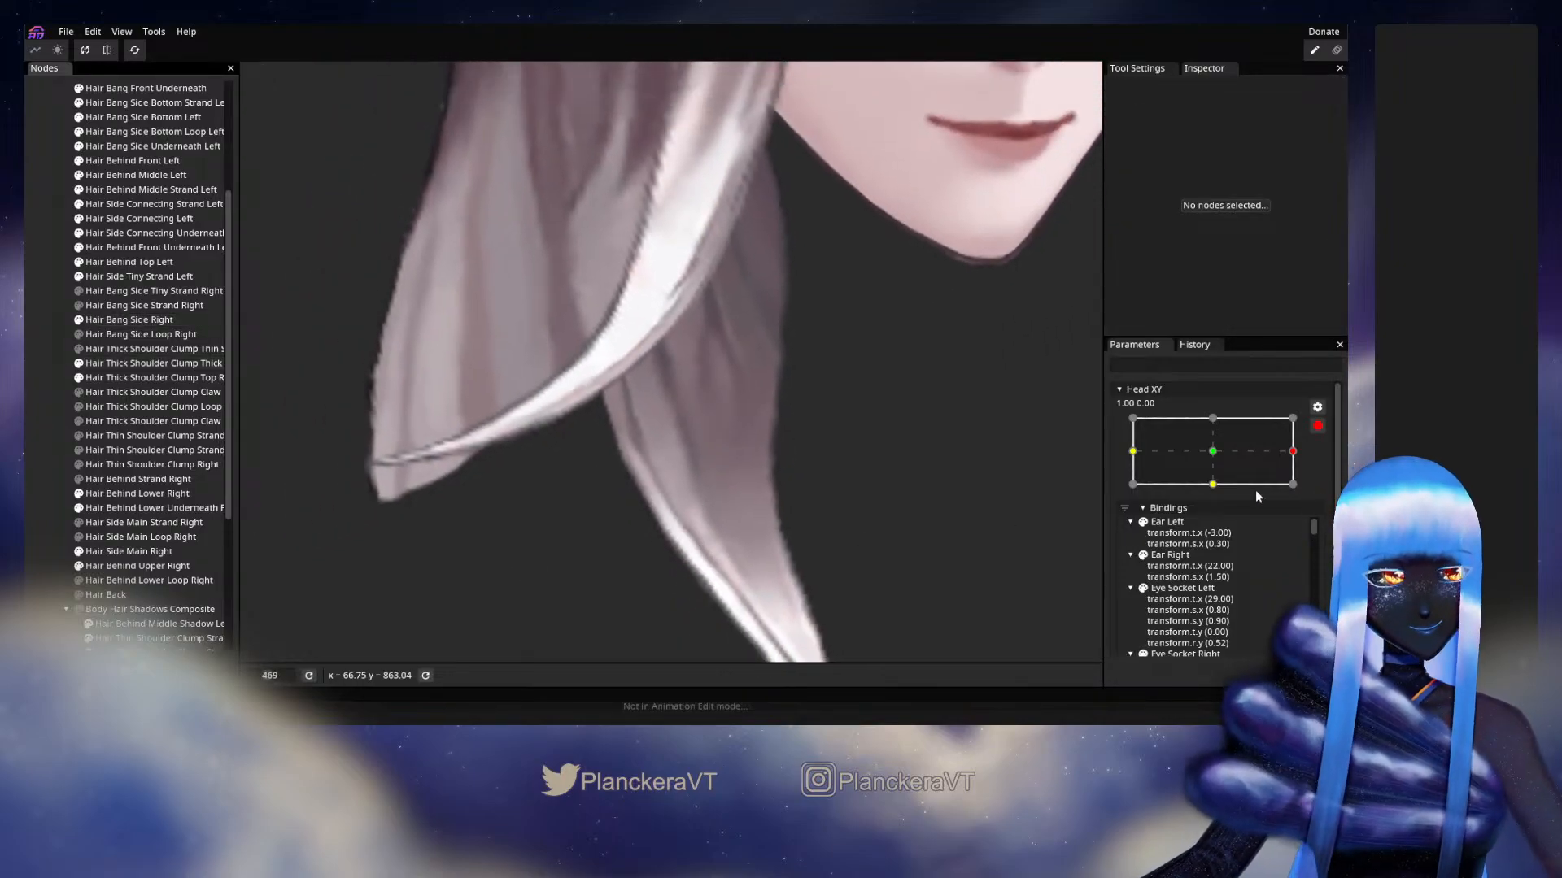
{"action": "left_click", "coordinate": [1318, 425]}
{"action": "scroll", "coordinate": [976, 523], "scroll_direction": "down", "scroll_amount": 3}
{"action": "scroll", "coordinate": [968, 528], "scroll_direction": "down", "scroll_amount": 3}
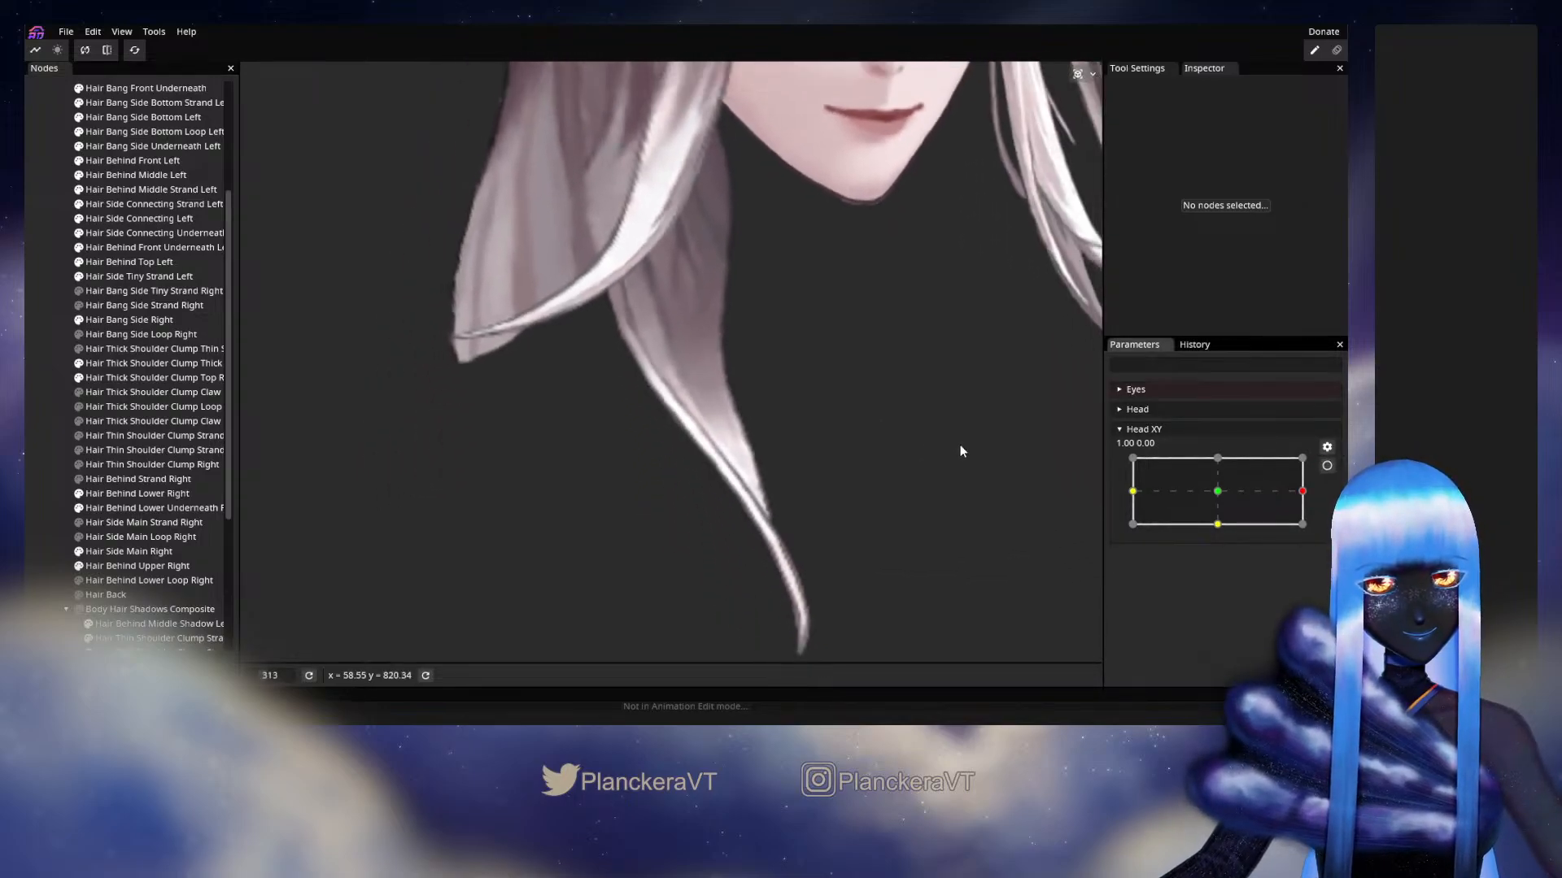
{"action": "left_click_drag", "start_coordinate": [1304, 496], "coordinate": [1239, 482]}
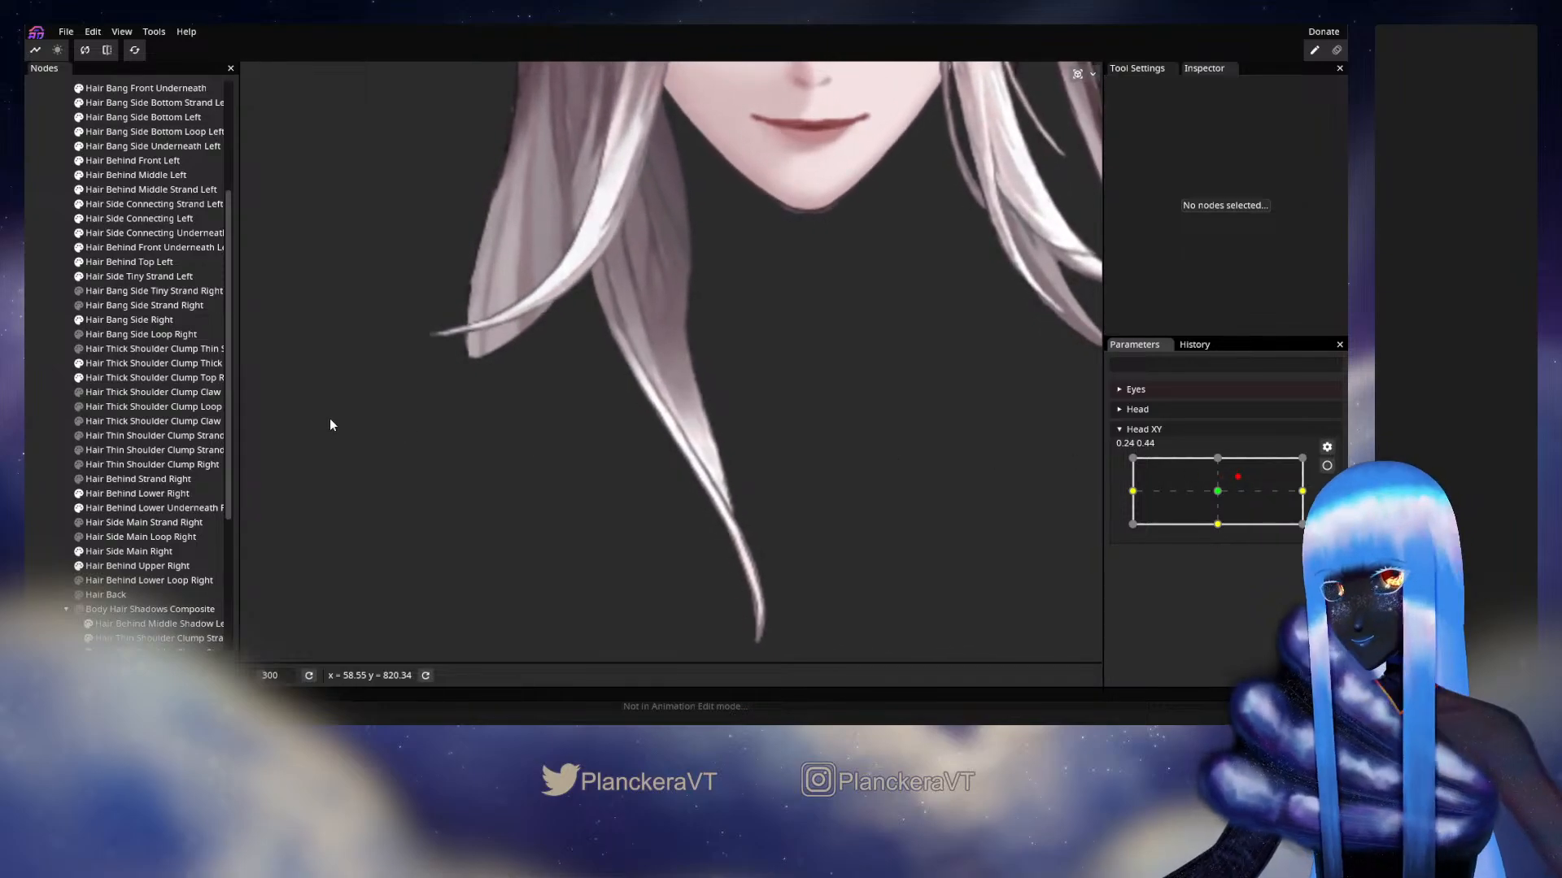
Examine the Thick Strand mesh without the front strand from the neutral to the far-right pose, and rearm 1.00, 0.00.
{"action": "left_click", "coordinate": [126, 367]}
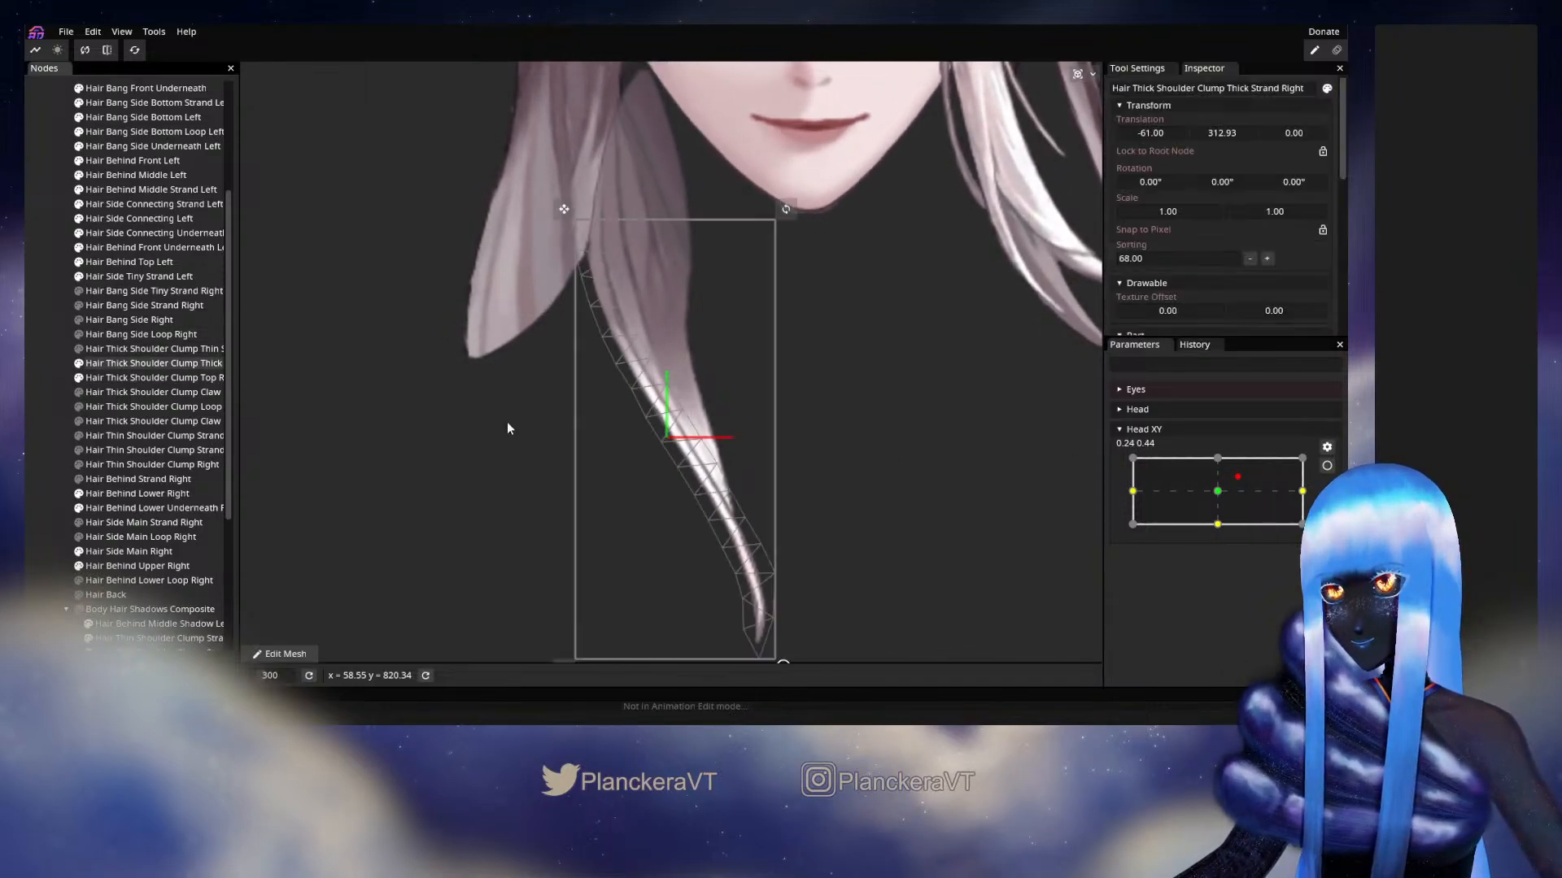
{"action": "left_click", "coordinate": [1228, 482]}
{"action": "left_click_drag", "start_coordinate": [1228, 482], "coordinate": [1214, 489]}
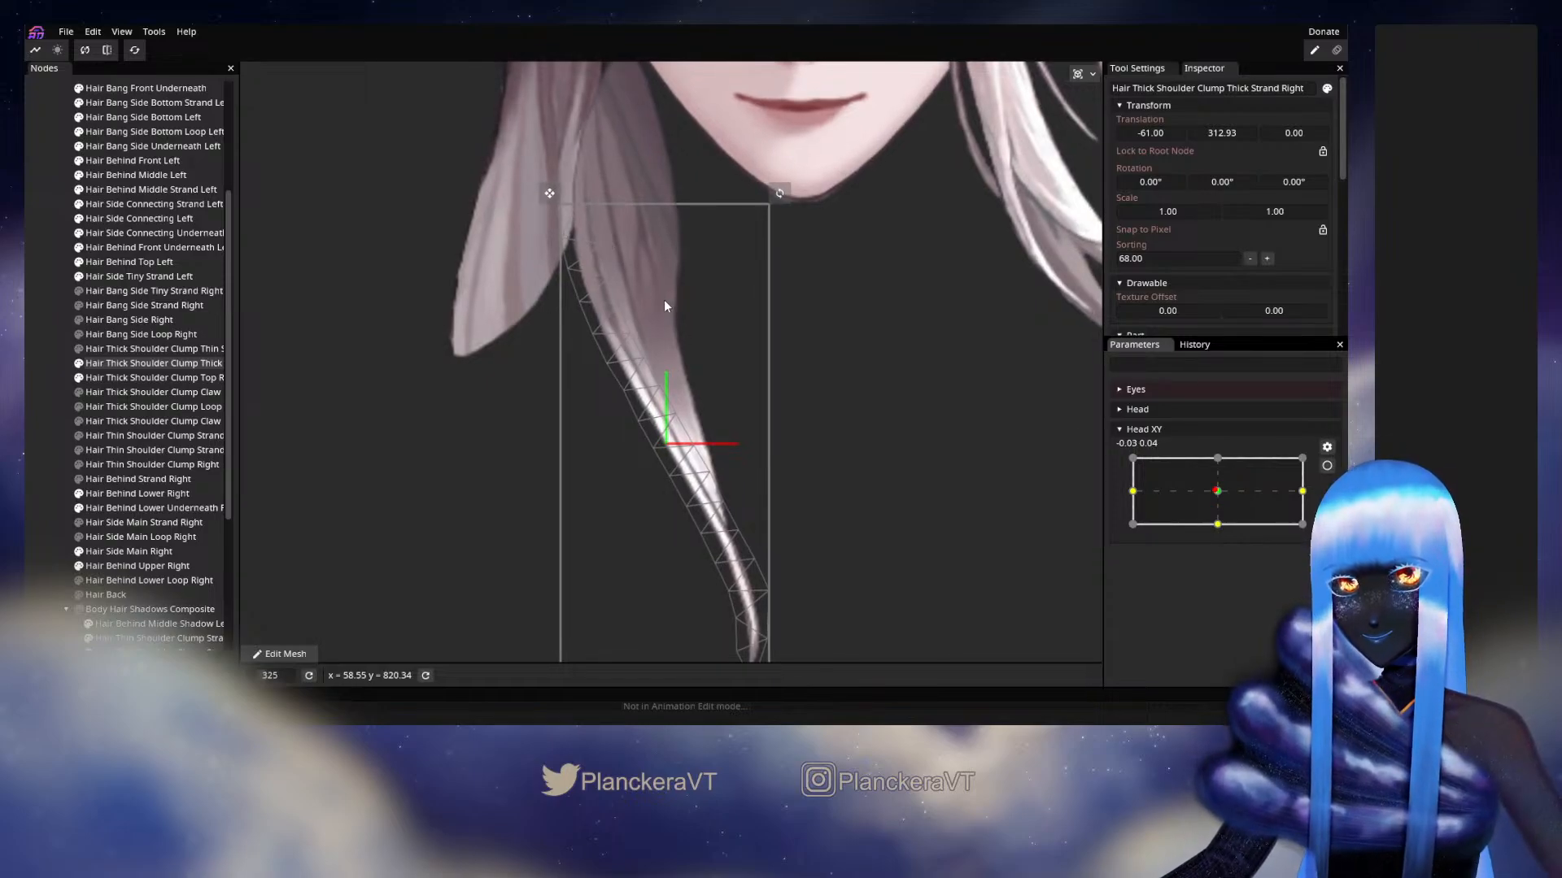
{"action": "left_click", "coordinate": [1239, 487]}
{"action": "left_click_drag", "start_coordinate": [1241, 488], "coordinate": [1302, 492]}
{"action": "left_click", "coordinate": [1326, 465]}
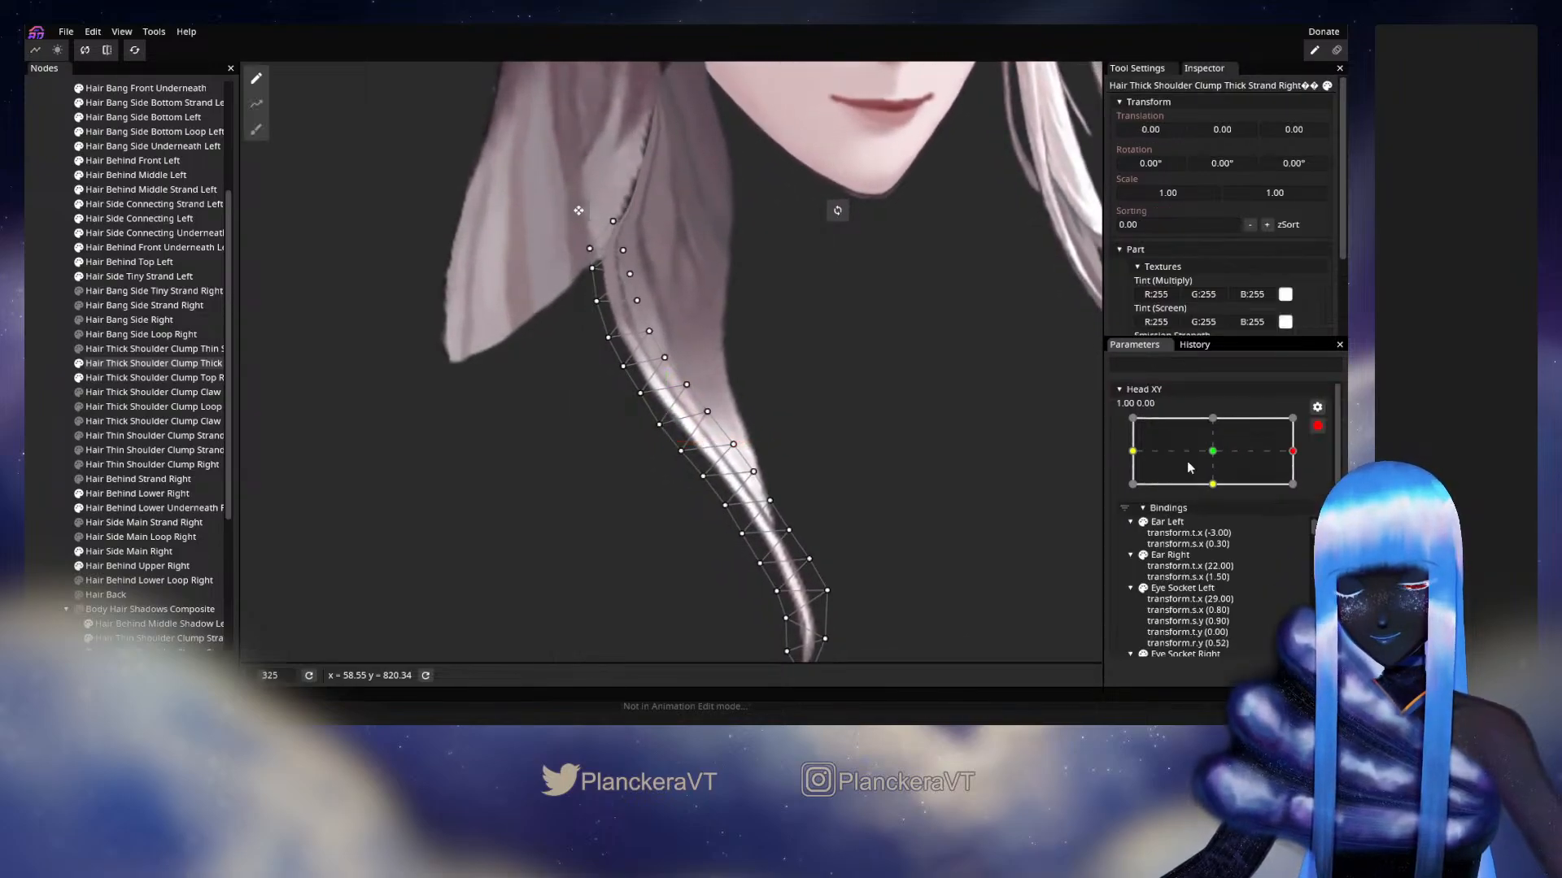
Reposition the Thick Strand's upper vertices around the crossing, raising the topmost left-edge one toward the clump's edge.
{"action": "scroll", "coordinate": [548, 444], "scroll_direction": "up", "scroll_amount": 5}
{"action": "scroll", "coordinate": [597, 510], "scroll_direction": "up", "scroll_amount": 1}
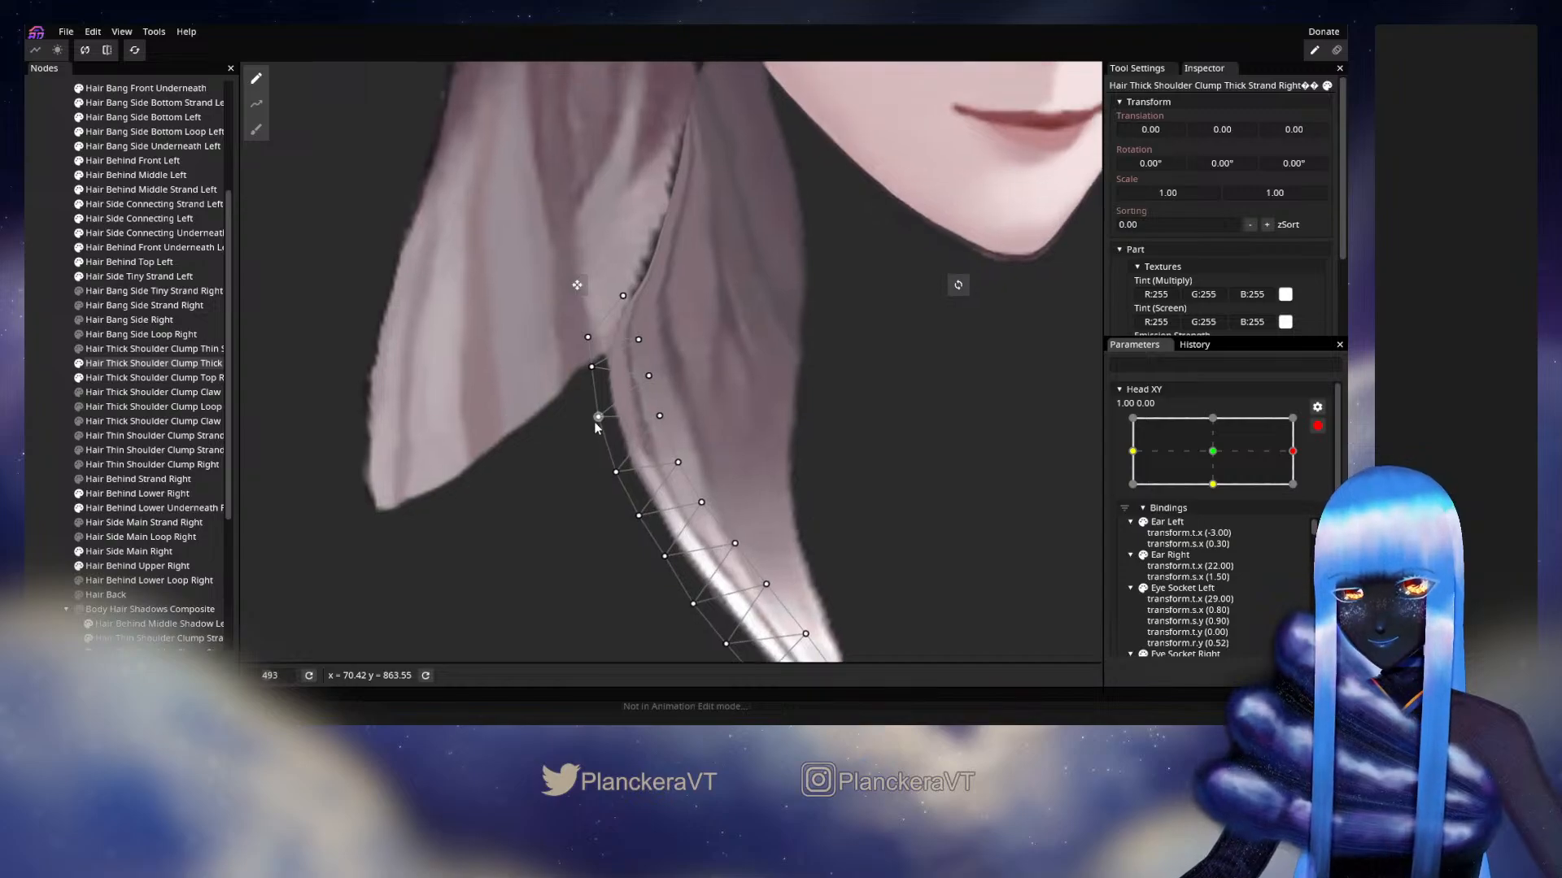
{"action": "left_click", "coordinate": [601, 421]}
{"action": "left_click", "coordinate": [648, 376]}
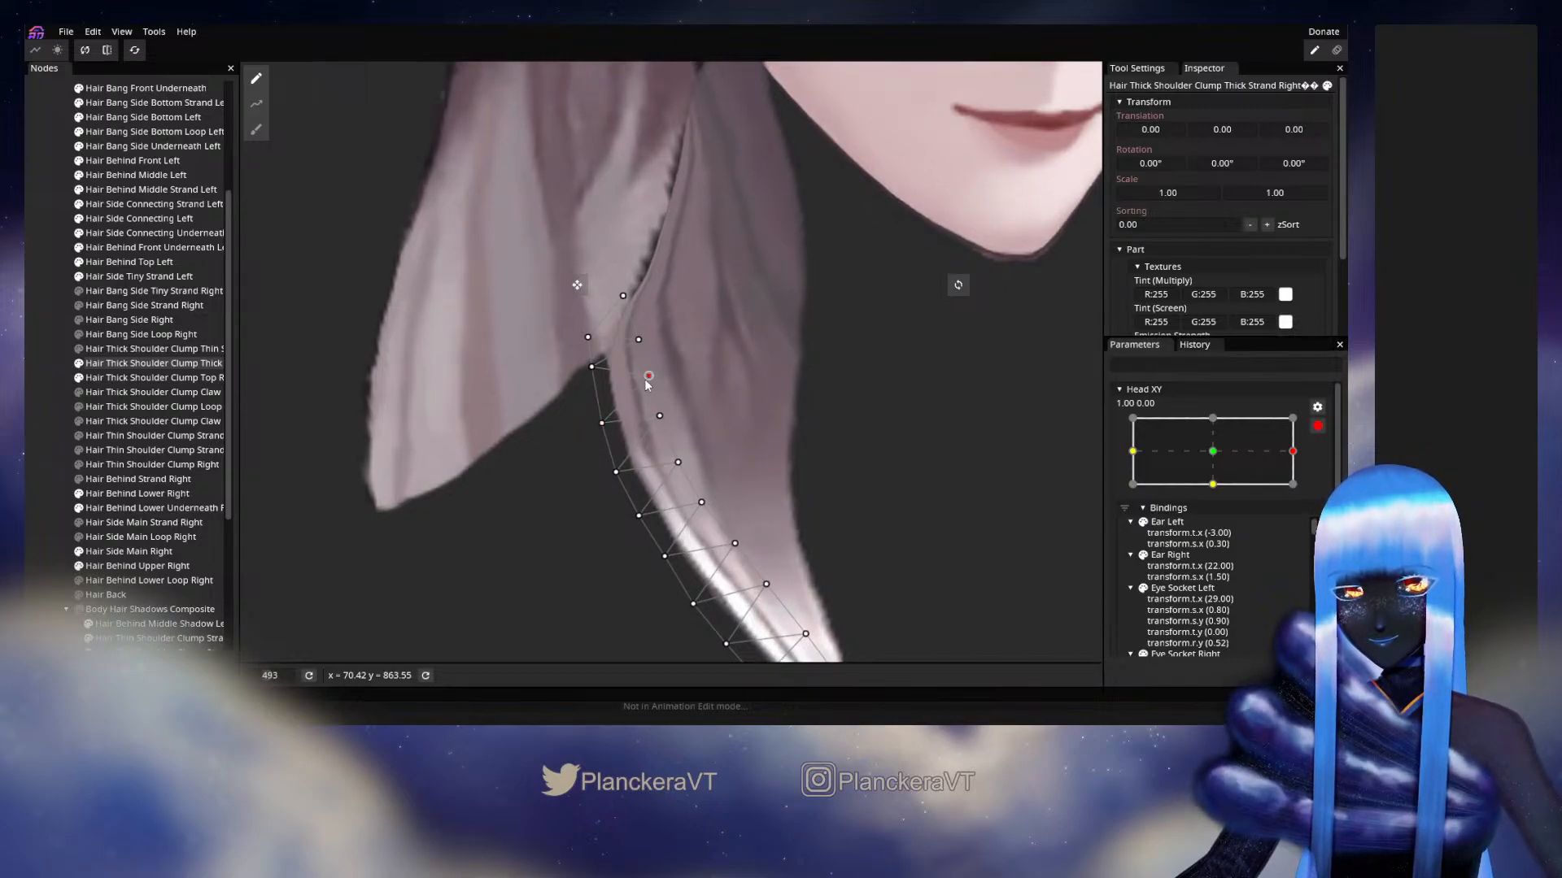
{"action": "left_click_drag", "start_coordinate": [646, 383], "coordinate": [647, 393]}
{"action": "left_click_drag", "start_coordinate": [638, 340], "coordinate": [636, 335]}
{"action": "left_click", "coordinate": [587, 338]}
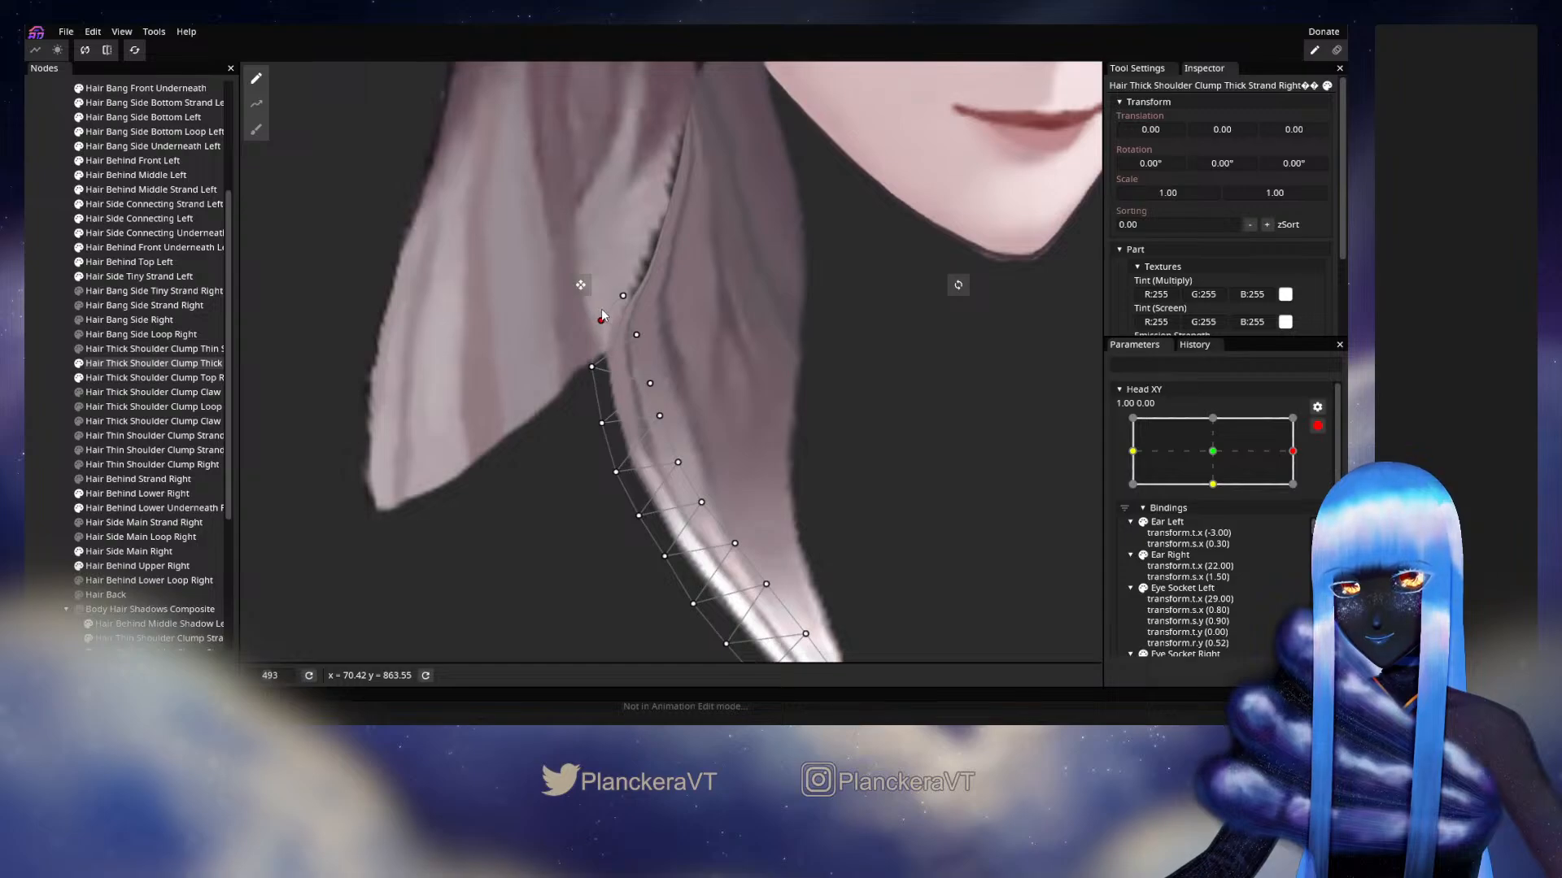
Disarm Head XY, test the Thick Strand's upper end near the far-right pose, and rearm the 1.00, 0.00 keypoint.
{"action": "left_click", "coordinate": [30, 413]}
{"action": "left_click", "coordinate": [1317, 426]}
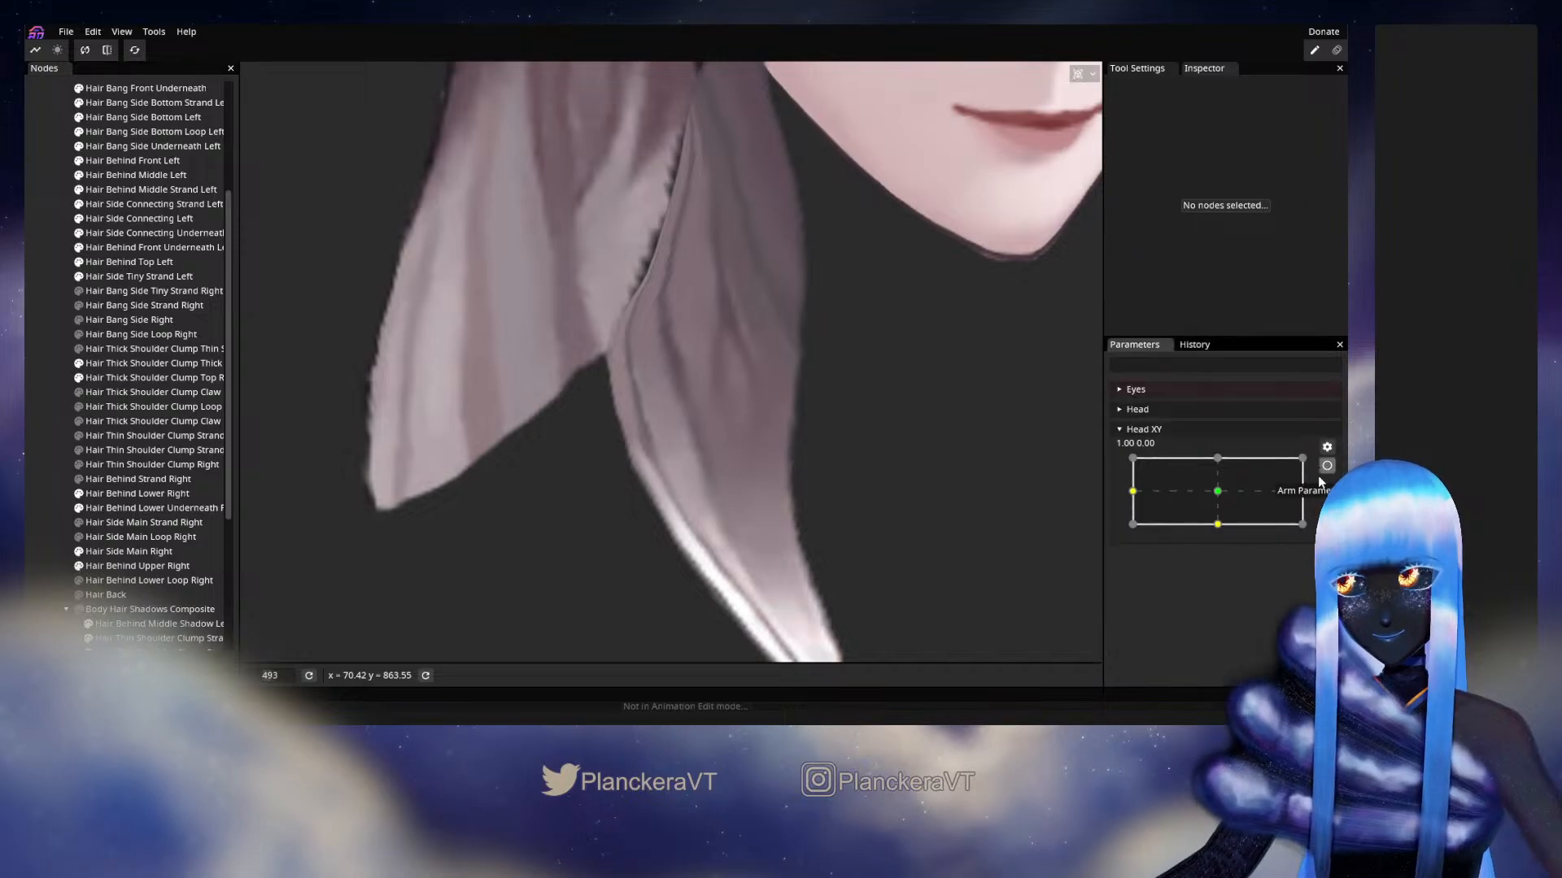
{"action": "mouse_move", "coordinate": [1303, 492]}
{"action": "left_mouse_down"}
{"action": "mouse_move", "coordinate": [1206, 494]}
{"action": "mouse_move", "coordinate": [1293, 490]}
{"action": "mouse_move", "coordinate": [1284, 478]}
{"action": "left_mouse_up"}
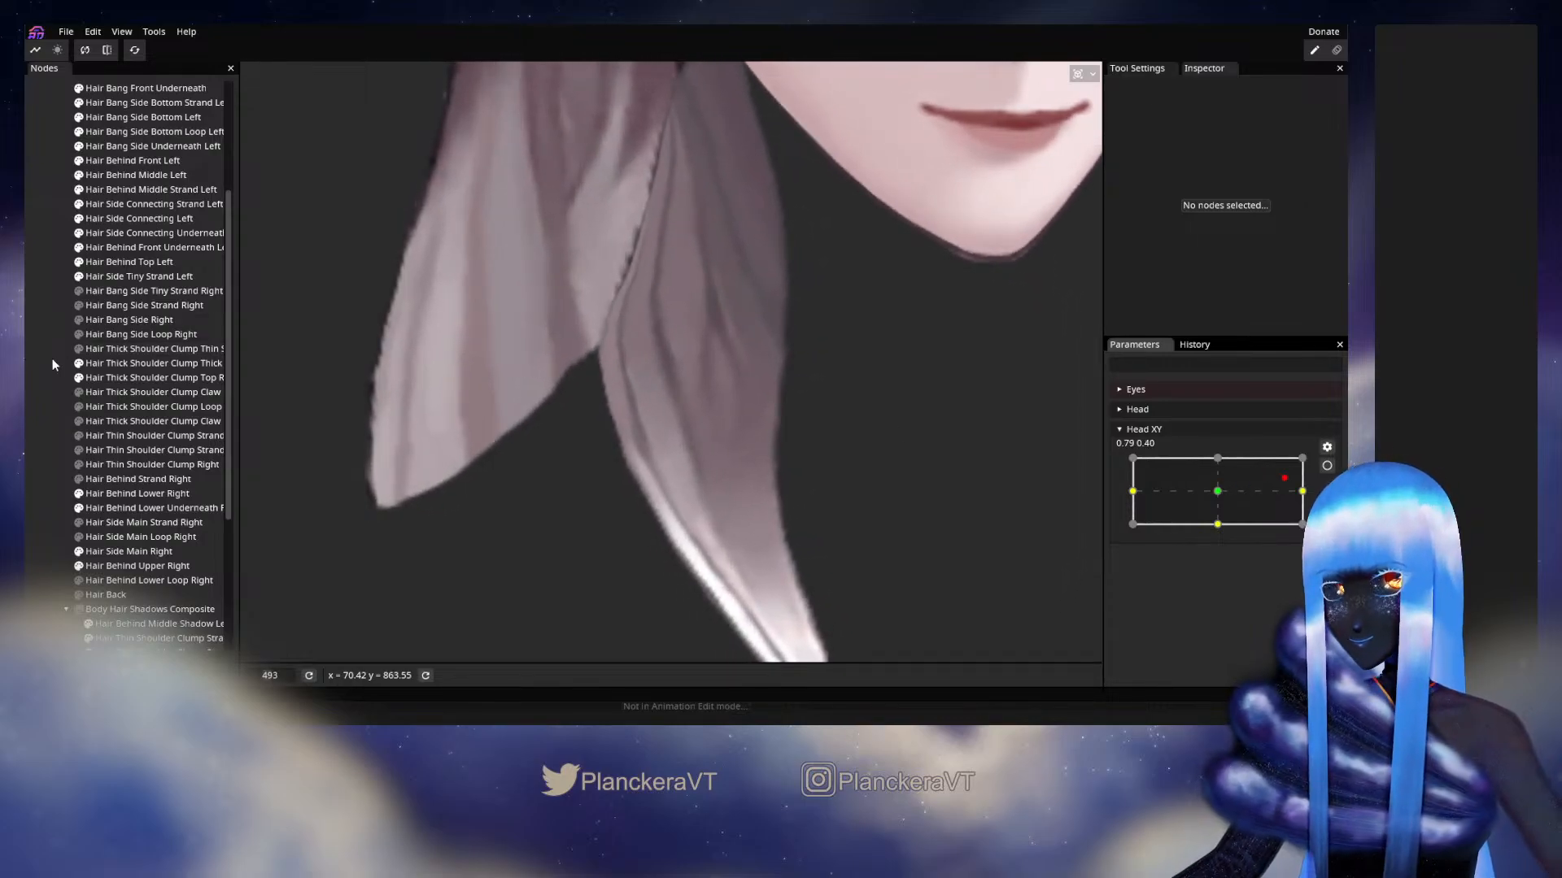
{"action": "mouse_move", "coordinate": [1299, 489]}
{"action": "left_mouse_down"}
{"action": "mouse_move", "coordinate": [1212, 493]}
{"action": "mouse_move", "coordinate": [1323, 486]}
{"action": "left_mouse_up"}
{"action": "left_click", "coordinate": [1326, 466]}
Fine-tune the Thick Strand's paired edge vertices just below the front strand, and deselect the mesh to review the whole clump.
{"action": "left_click_drag", "start_coordinate": [697, 500], "coordinate": [705, 366]}
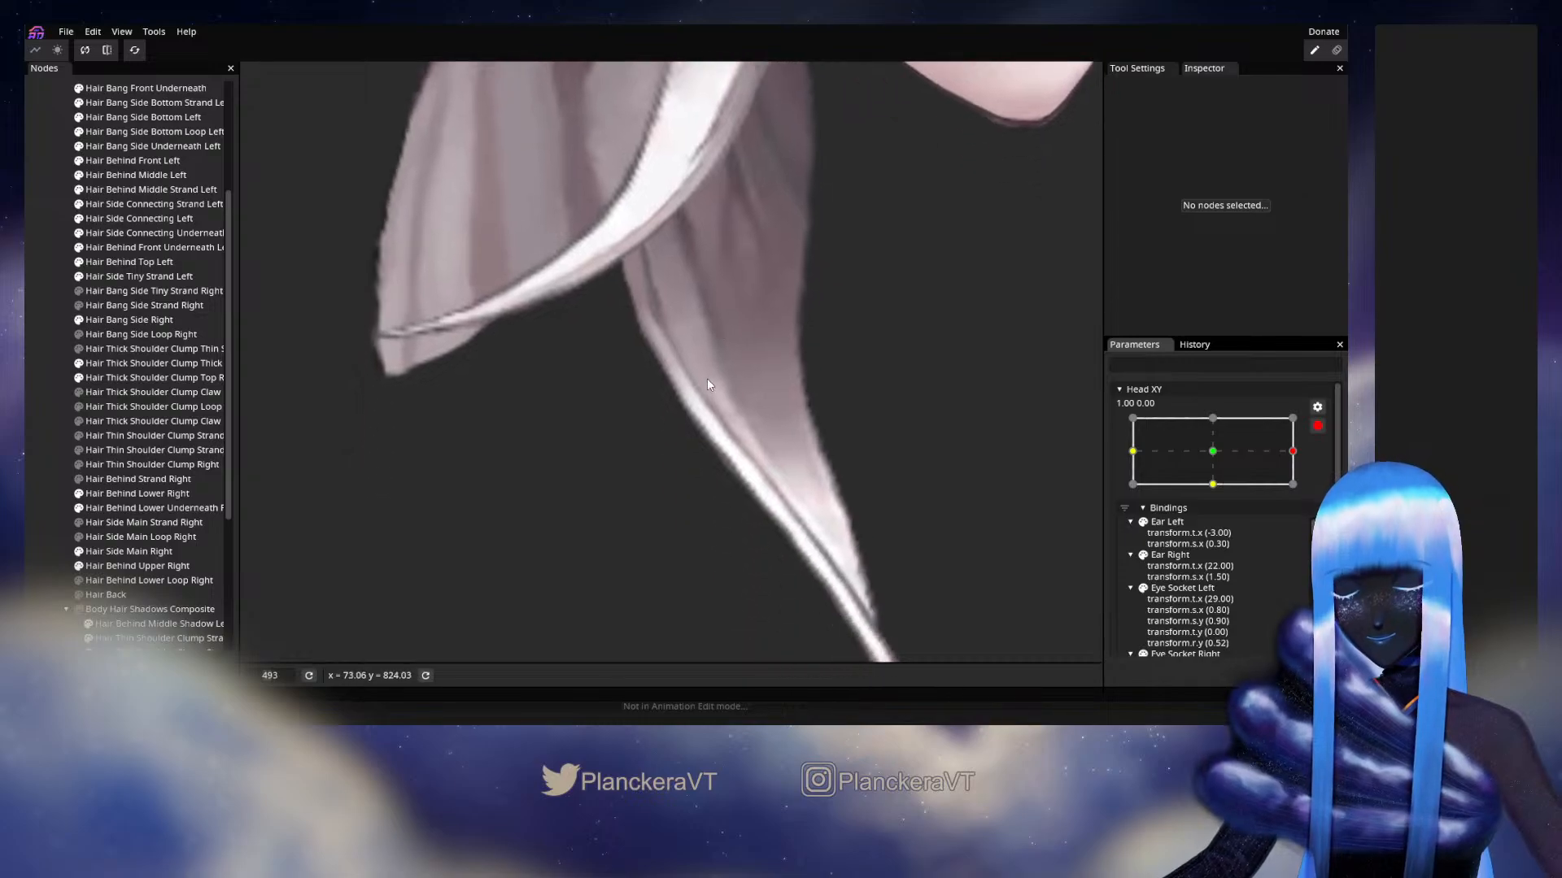
{"action": "left_click", "coordinate": [135, 368]}
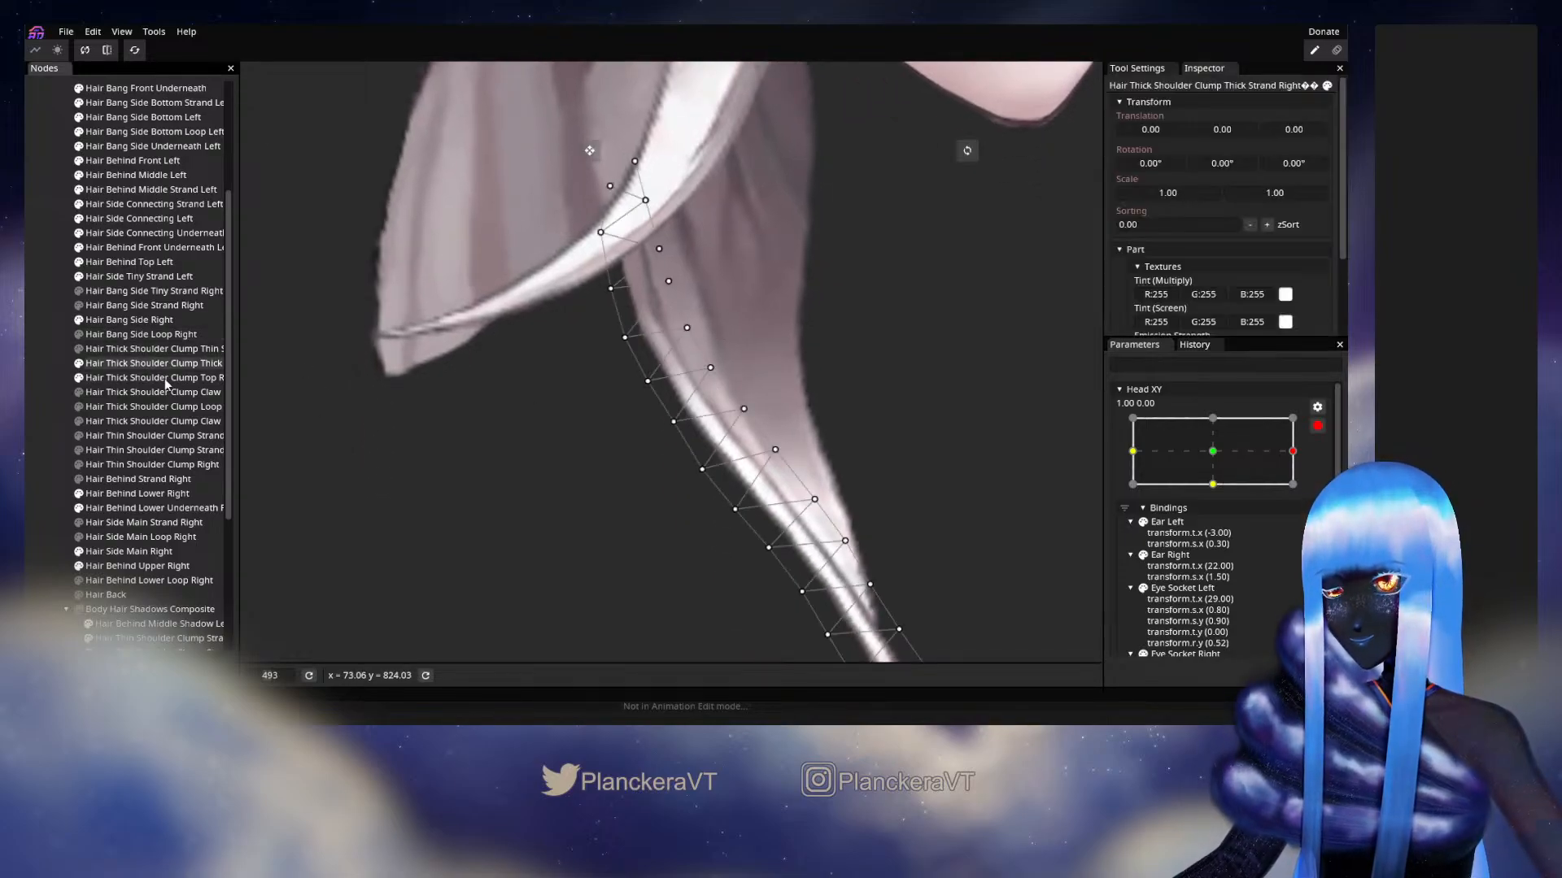
{"action": "scroll", "coordinate": [569, 378], "scroll_direction": "up", "scroll_amount": 2}
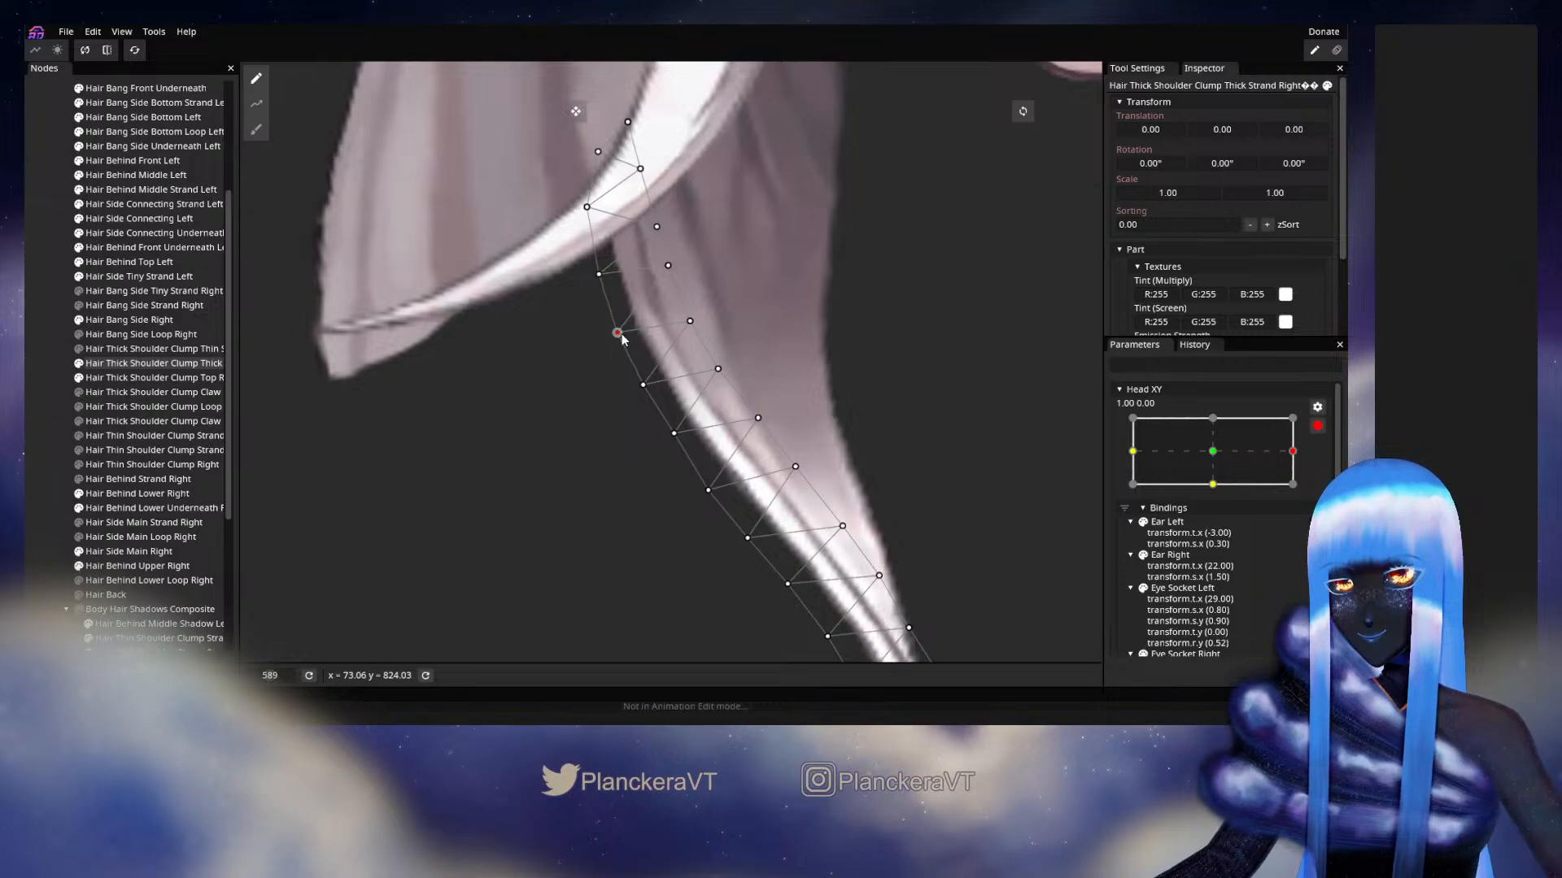
{"action": "left_click_drag", "start_coordinate": [623, 336], "coordinate": [622, 333]}
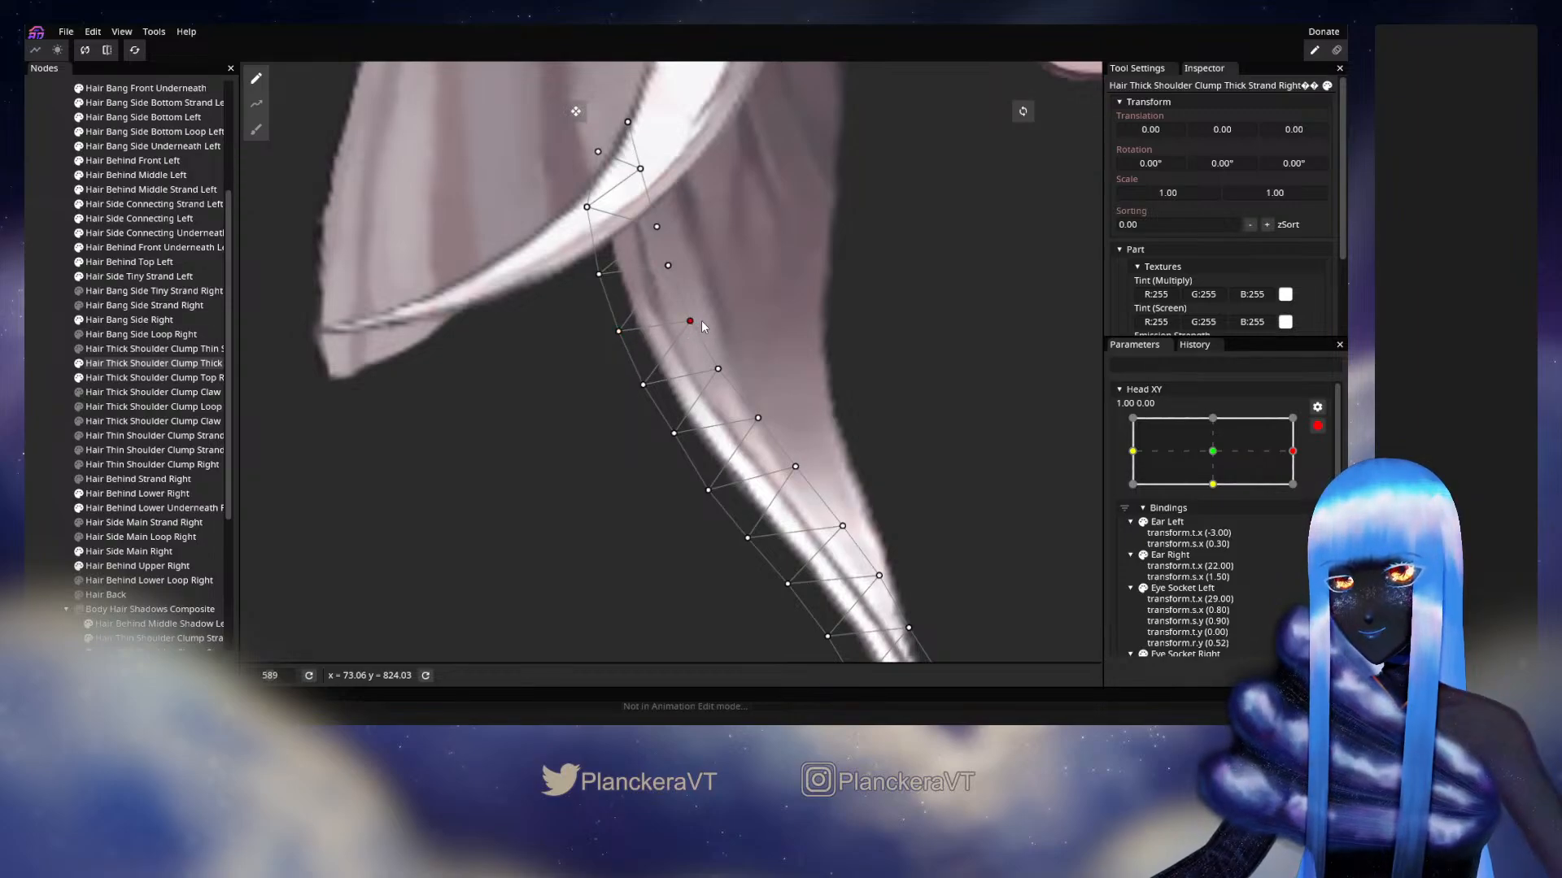
{"action": "left_click", "coordinate": [642, 386]}
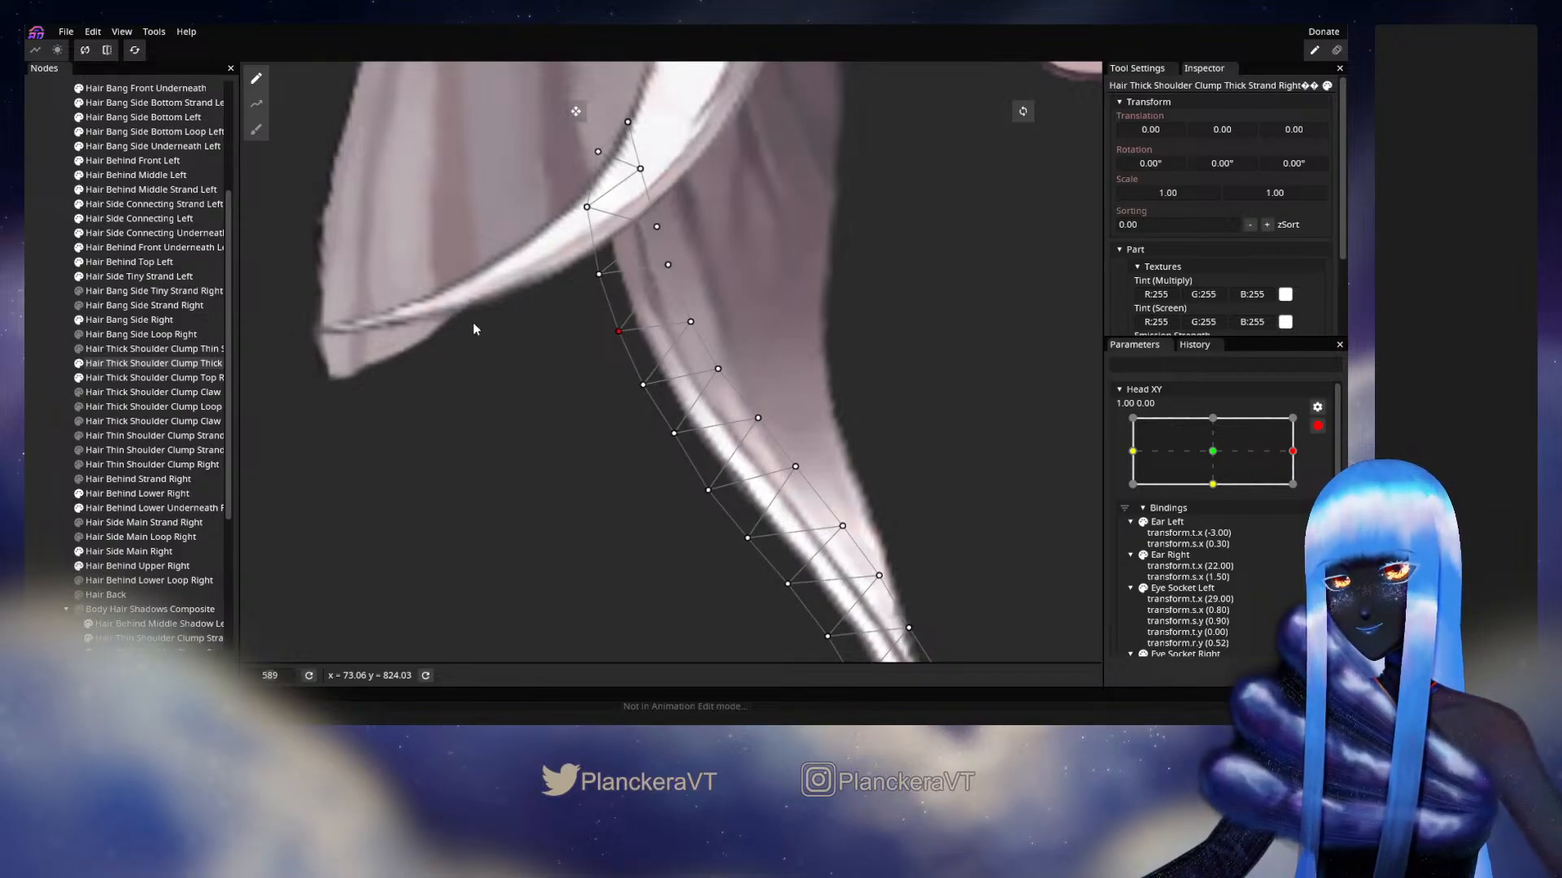
{"action": "left_click", "coordinate": [41, 330]}
{"action": "scroll", "coordinate": [638, 372], "scroll_direction": "down", "scroll_amount": 3}
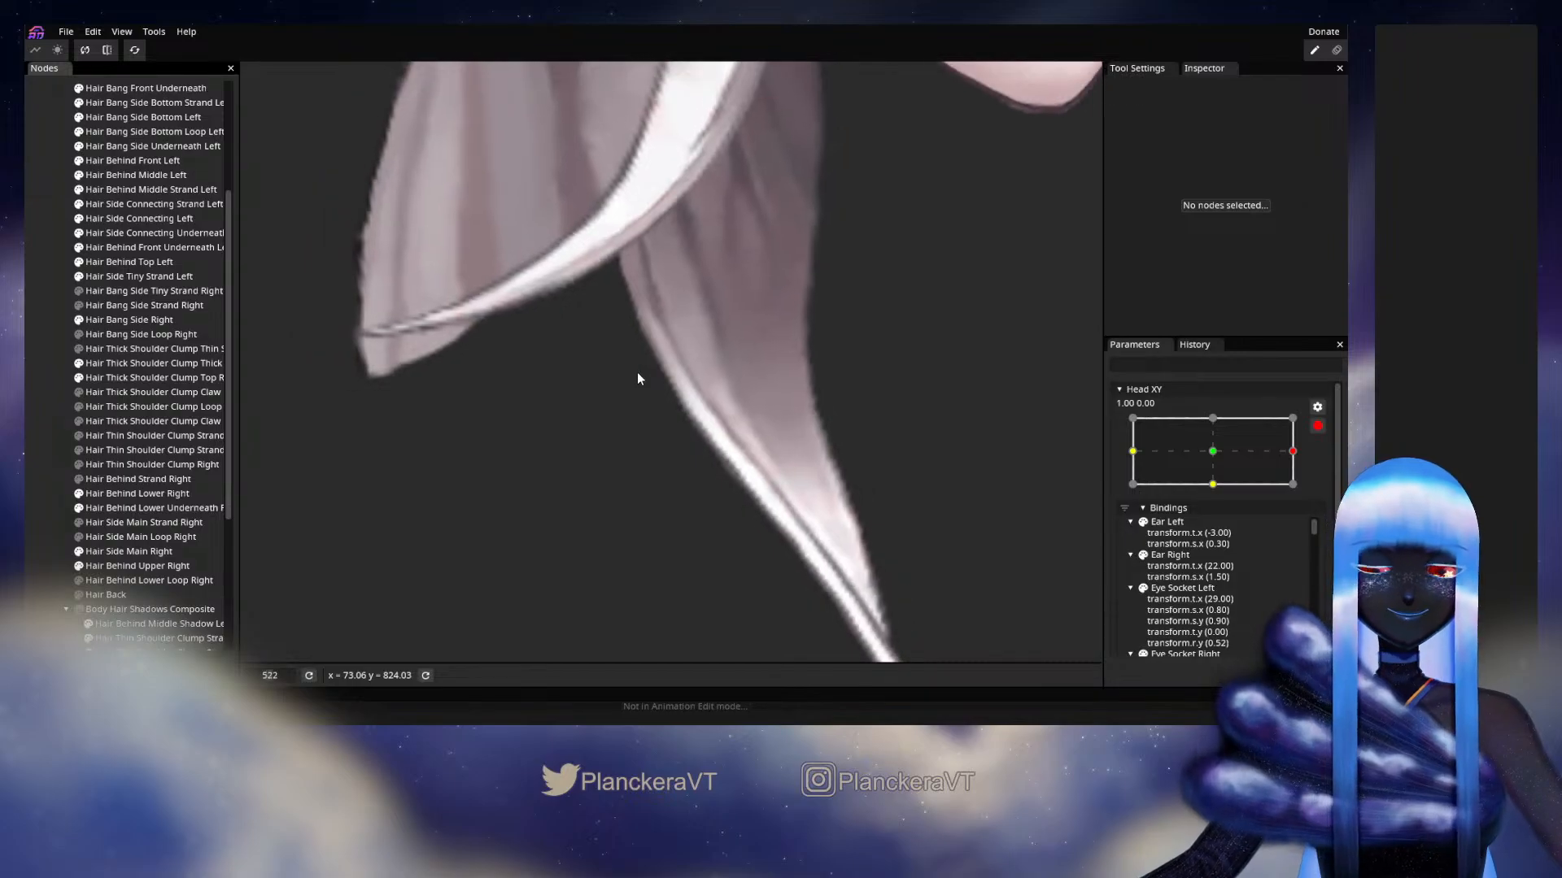
{"action": "scroll", "coordinate": [638, 373], "scroll_direction": "down", "scroll_amount": 3}
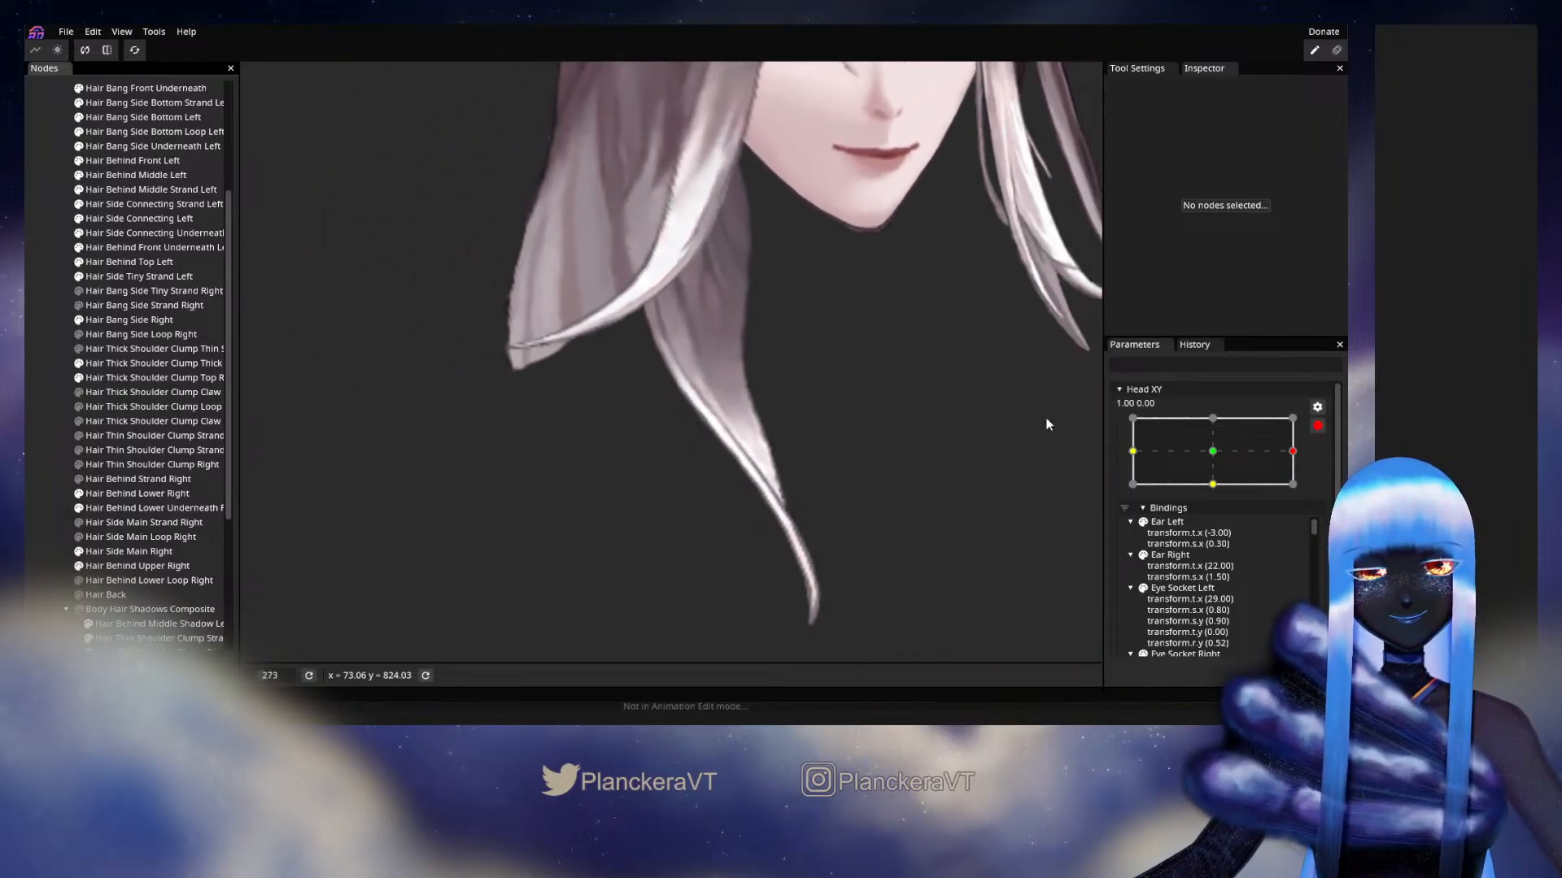
Disarm Head XY, test the shoulder clump near the far-right pose, and rearm the 1.00, 0.00 keypoint.
{"action": "left_click", "coordinate": [1318, 425]}
{"action": "mouse_move", "coordinate": [1302, 492]}
{"action": "left_mouse_down"}
{"action": "mouse_move", "coordinate": [1218, 493]}
{"action": "mouse_move", "coordinate": [1318, 496]}
{"action": "mouse_move", "coordinate": [1220, 506]}
{"action": "mouse_move", "coordinate": [1303, 490]}
{"action": "left_mouse_up"}
{"action": "left_click", "coordinate": [1327, 465]}
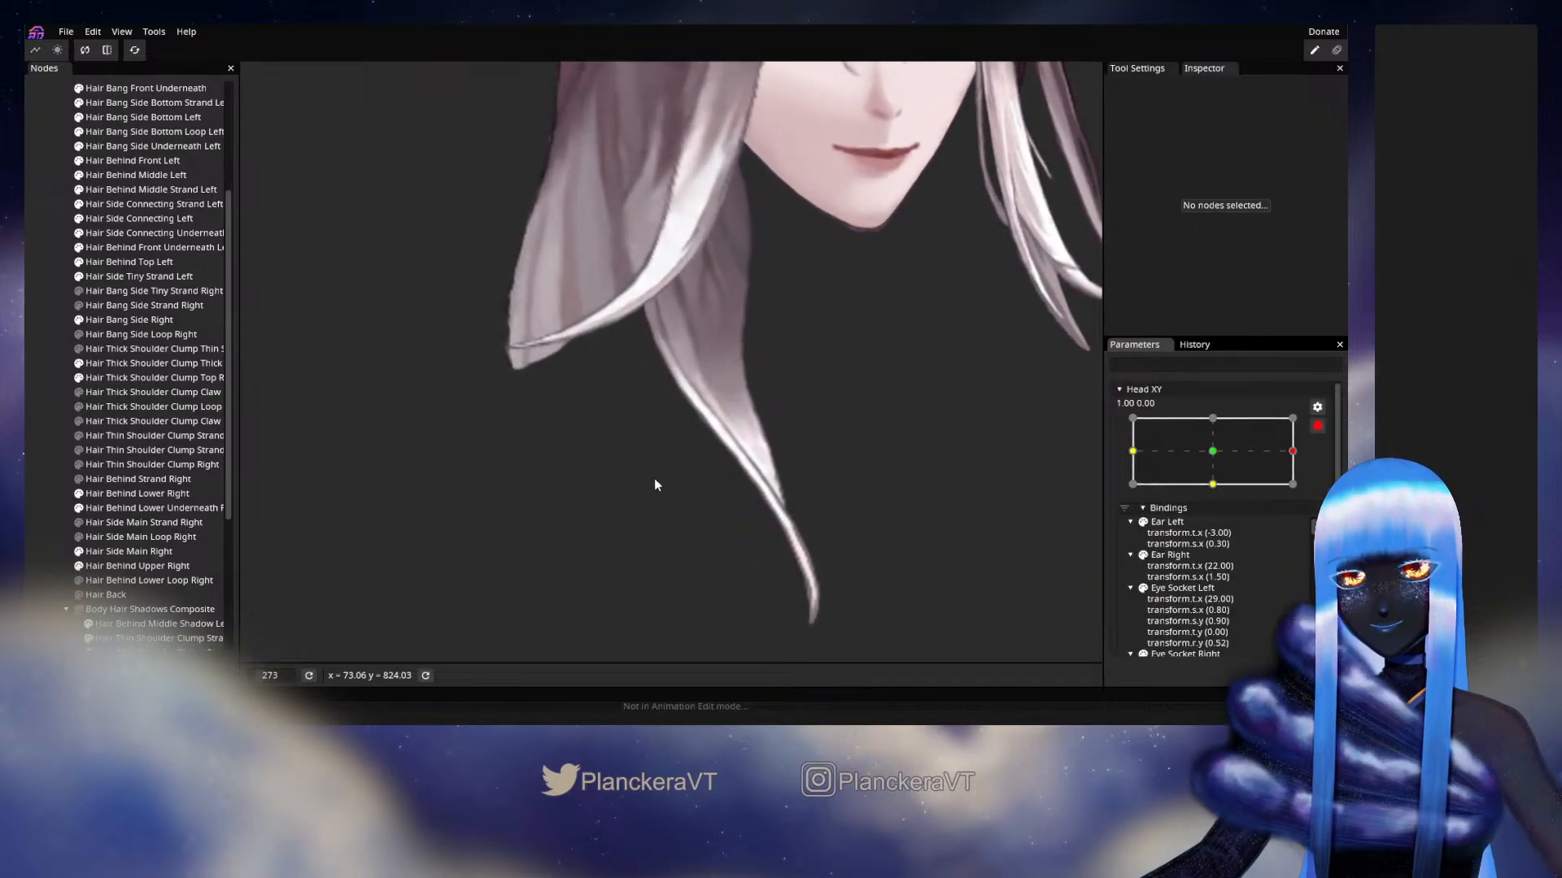
Adjust the Hair Thick Shoulder Clump Top Right mesh's vertices at and just below the front strand's crossing, and deselect the mesh.
{"action": "scroll", "coordinate": [602, 473], "scroll_direction": "up", "scroll_amount": 3}
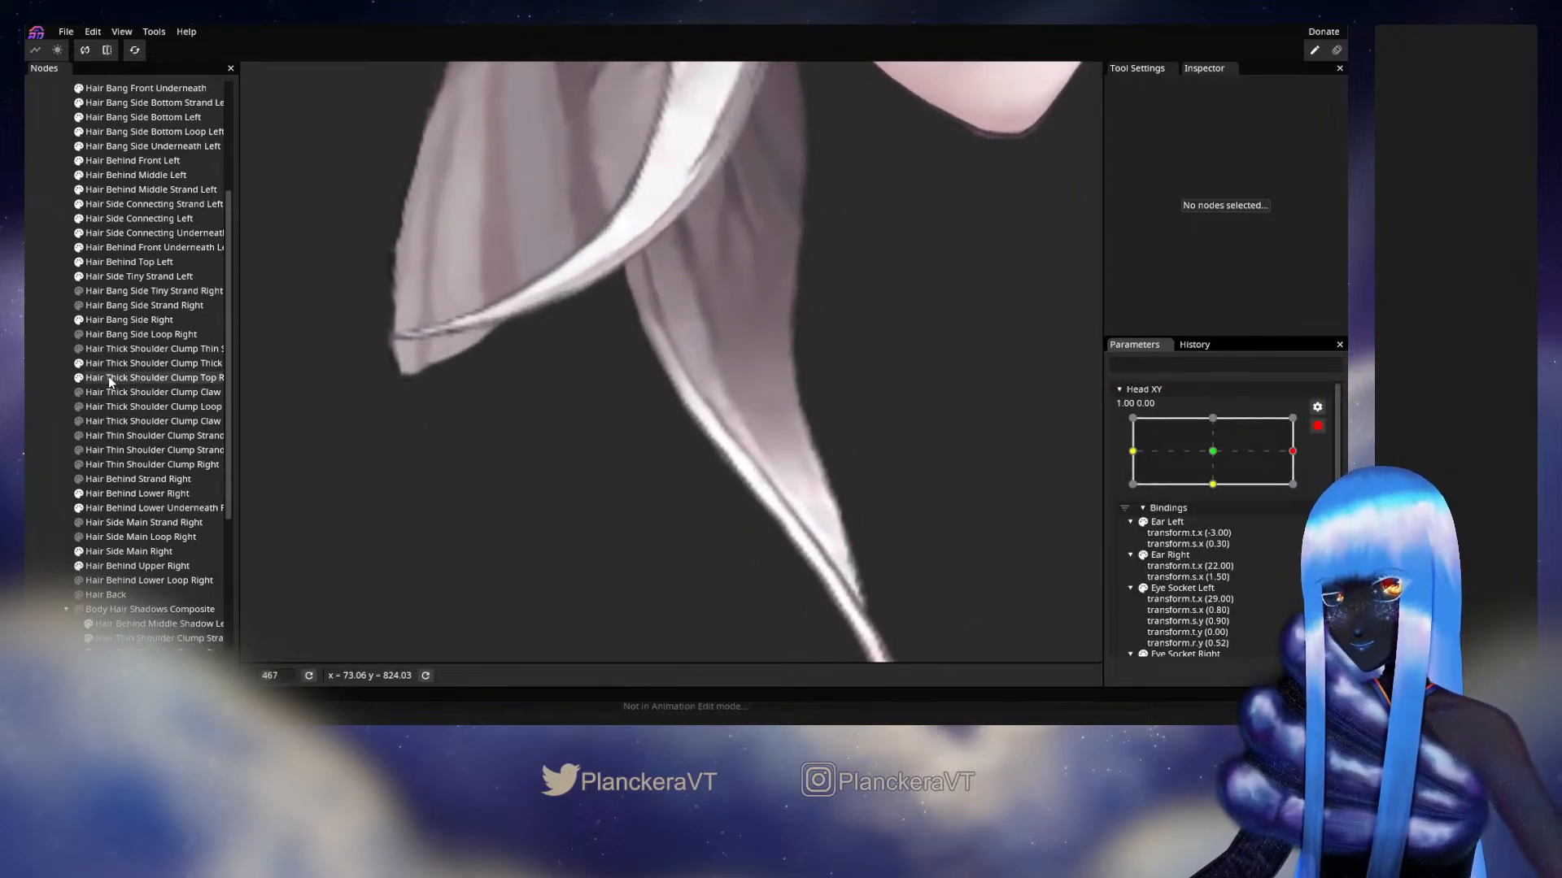
{"action": "left_click", "coordinate": [113, 364]}
{"action": "left_click", "coordinate": [114, 377]}
{"action": "scroll", "coordinate": [669, 416], "scroll_direction": "up", "scroll_amount": 2}
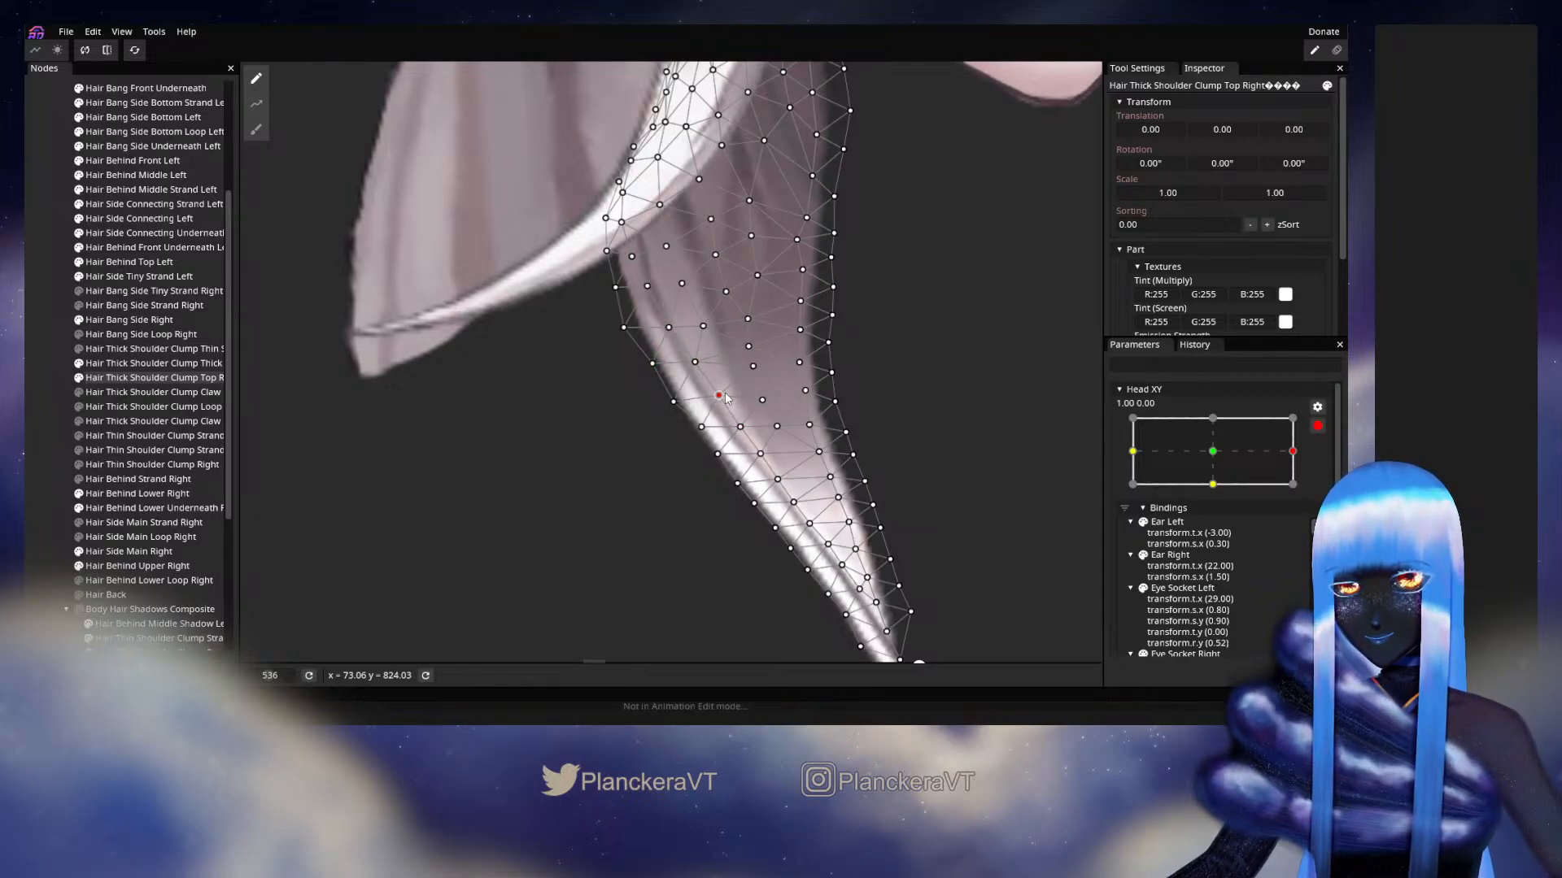
{"action": "left_click_drag", "start_coordinate": [756, 435], "coordinate": [667, 373]}
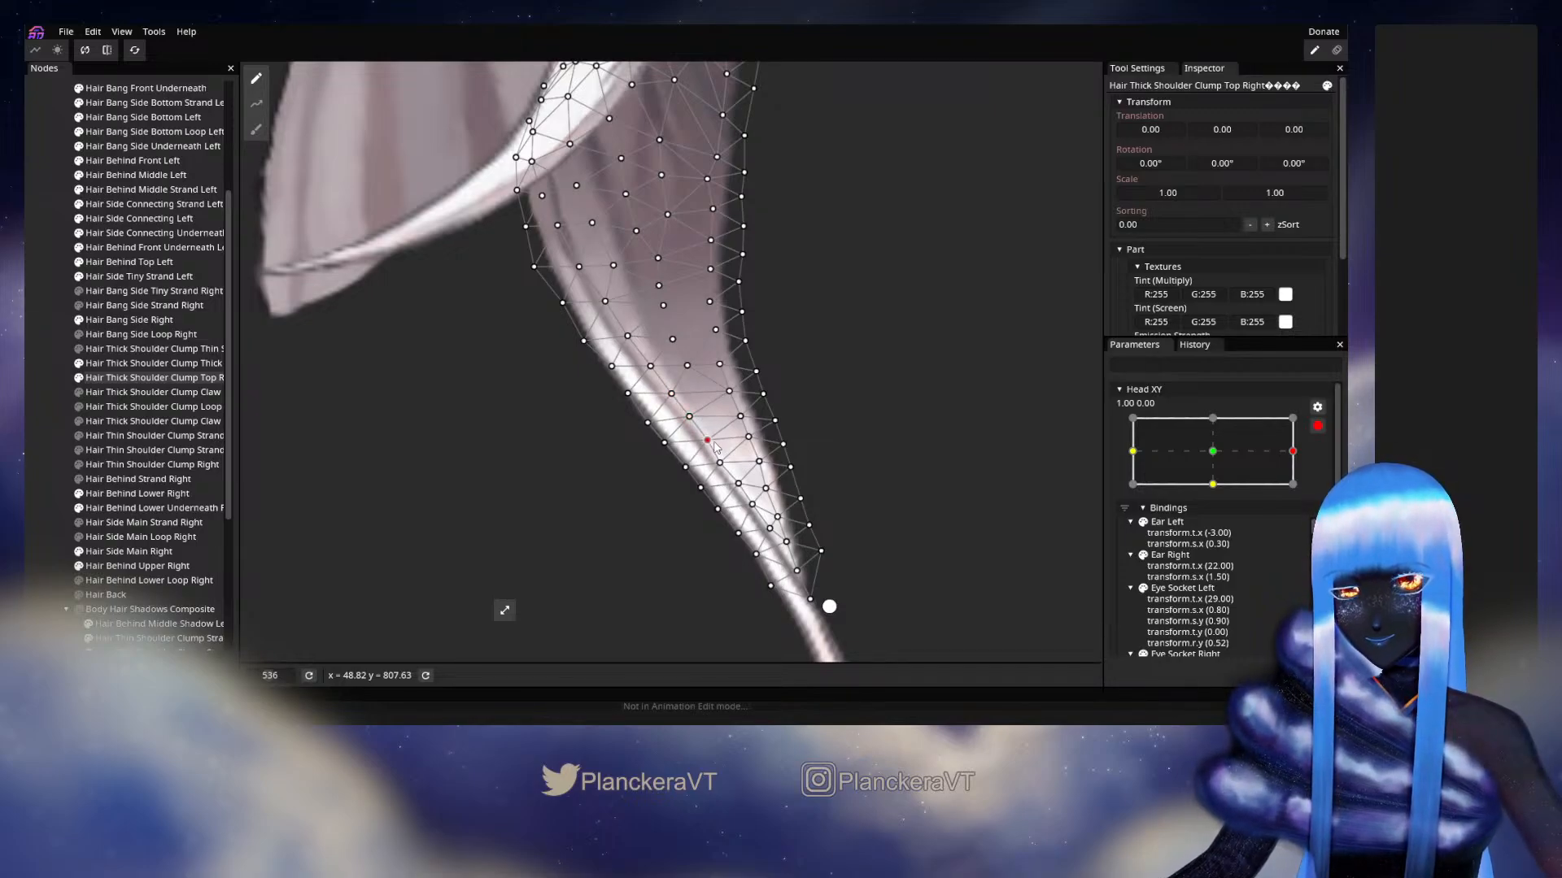
{"action": "left_click_drag", "start_coordinate": [567, 293], "coordinate": [601, 429]}
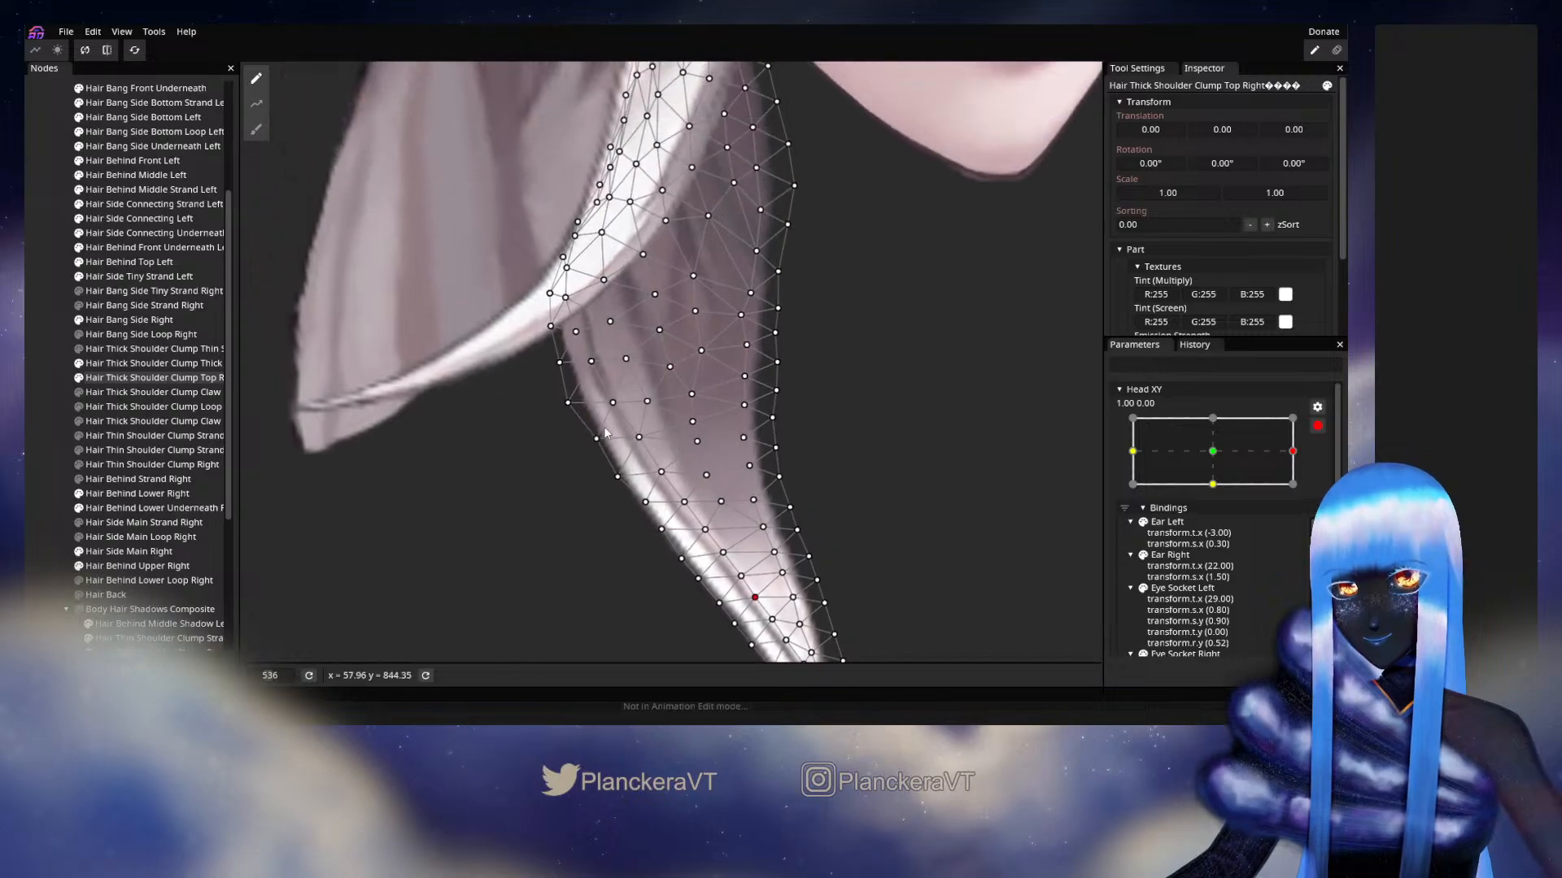
{"action": "left_click", "coordinate": [593, 361]}
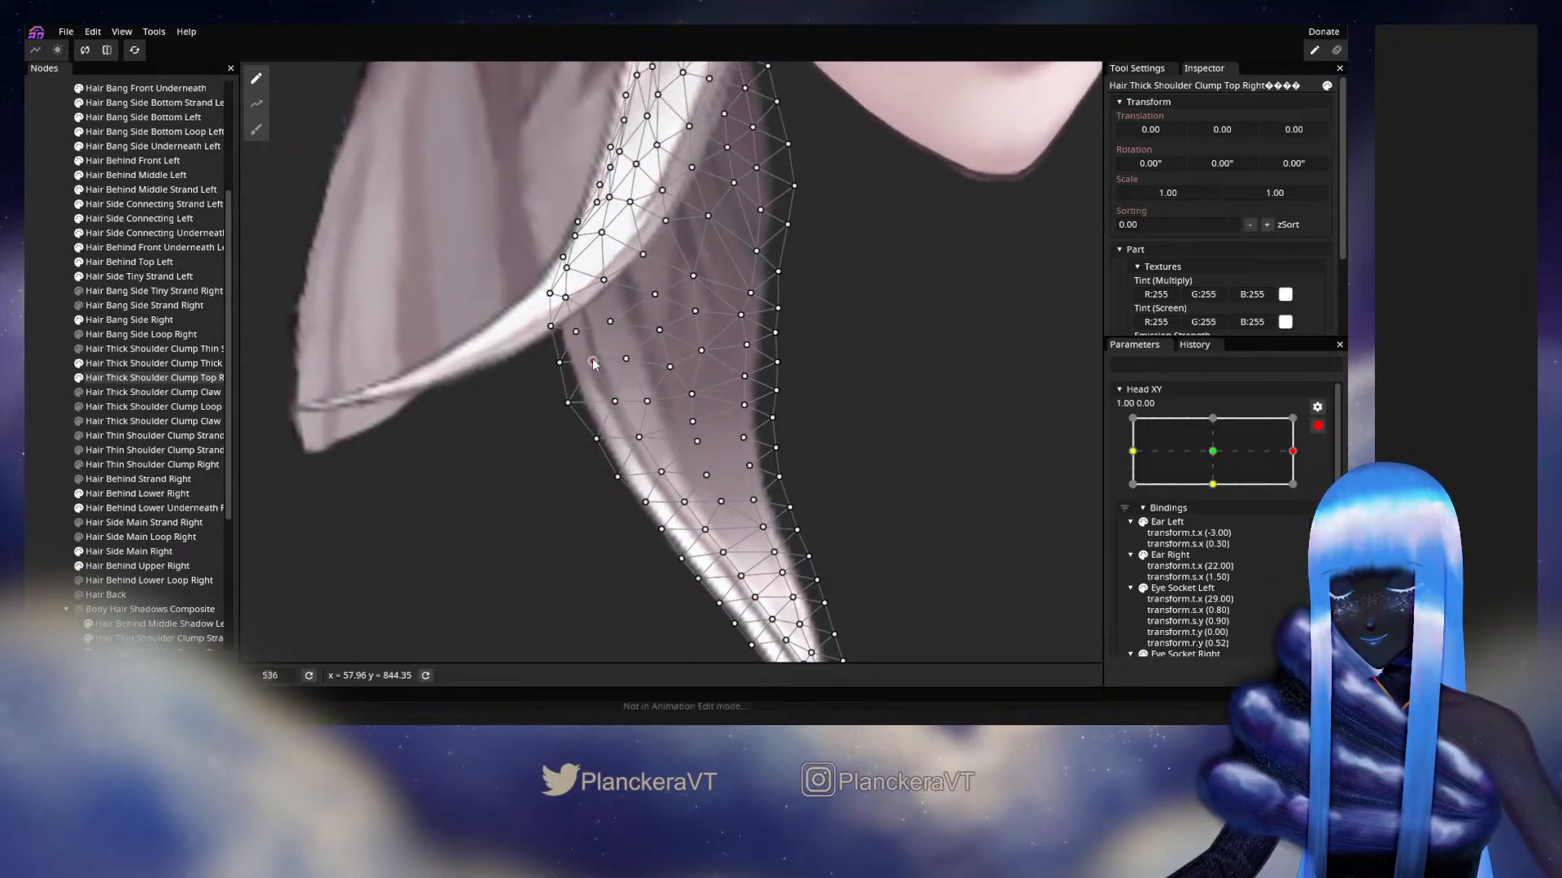
{"action": "left_click_drag", "start_coordinate": [577, 337], "coordinate": [582, 296]}
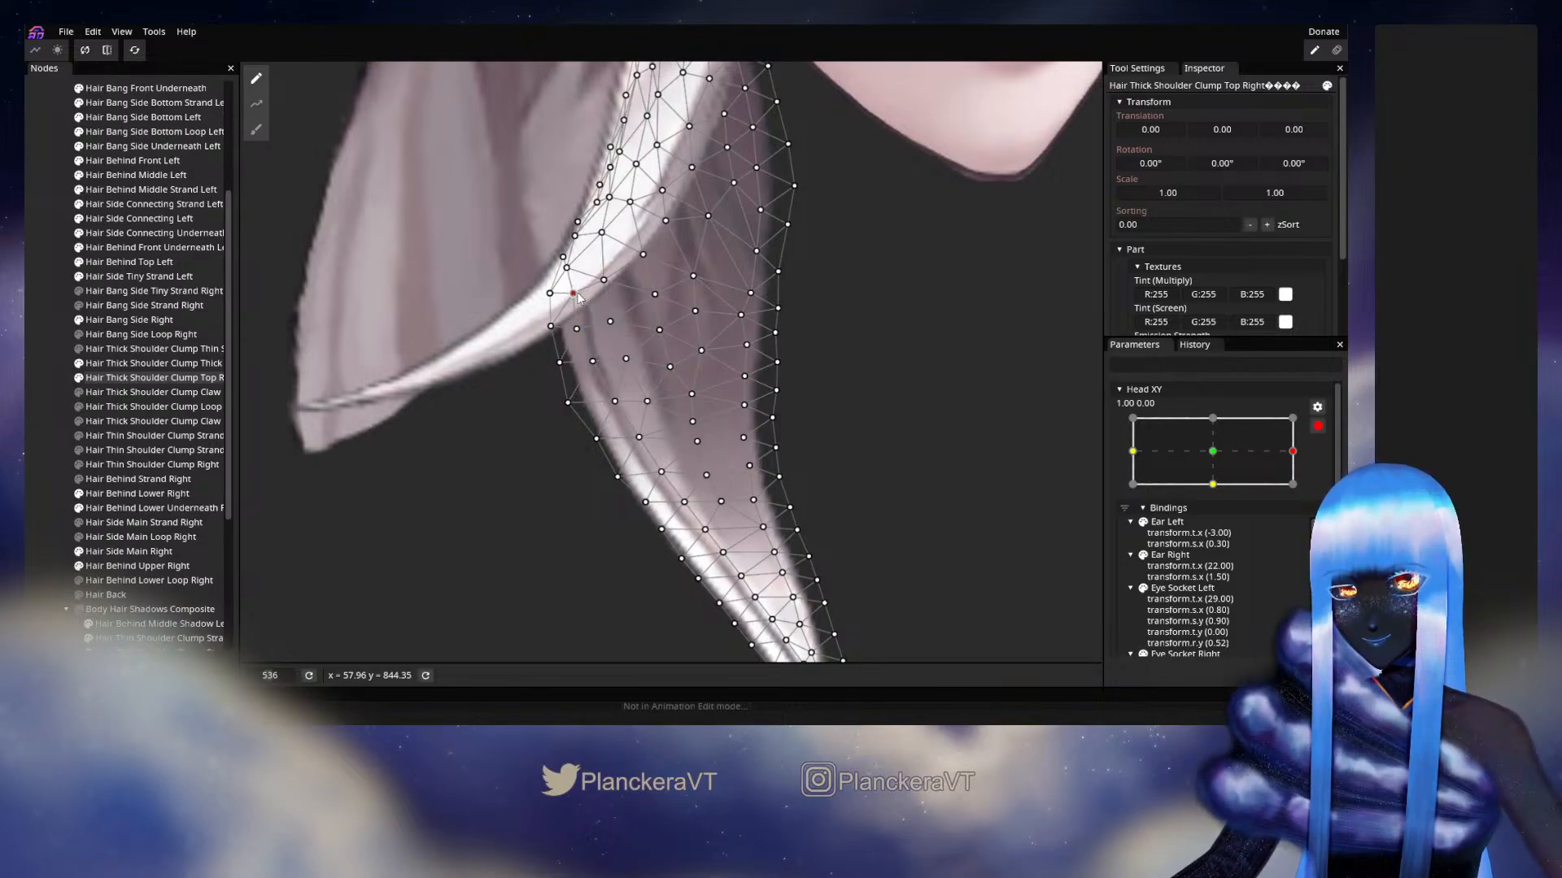
{"action": "left_click", "coordinate": [75, 397]}
Disarm Head XY, check the reshaped clump top by moving around the far-right pose, and rearm 1.00, 0.00.
{"action": "scroll", "coordinate": [753, 462], "scroll_direction": "down", "scroll_amount": 4}
{"action": "scroll", "coordinate": [842, 495], "scroll_direction": "down", "scroll_amount": 1}
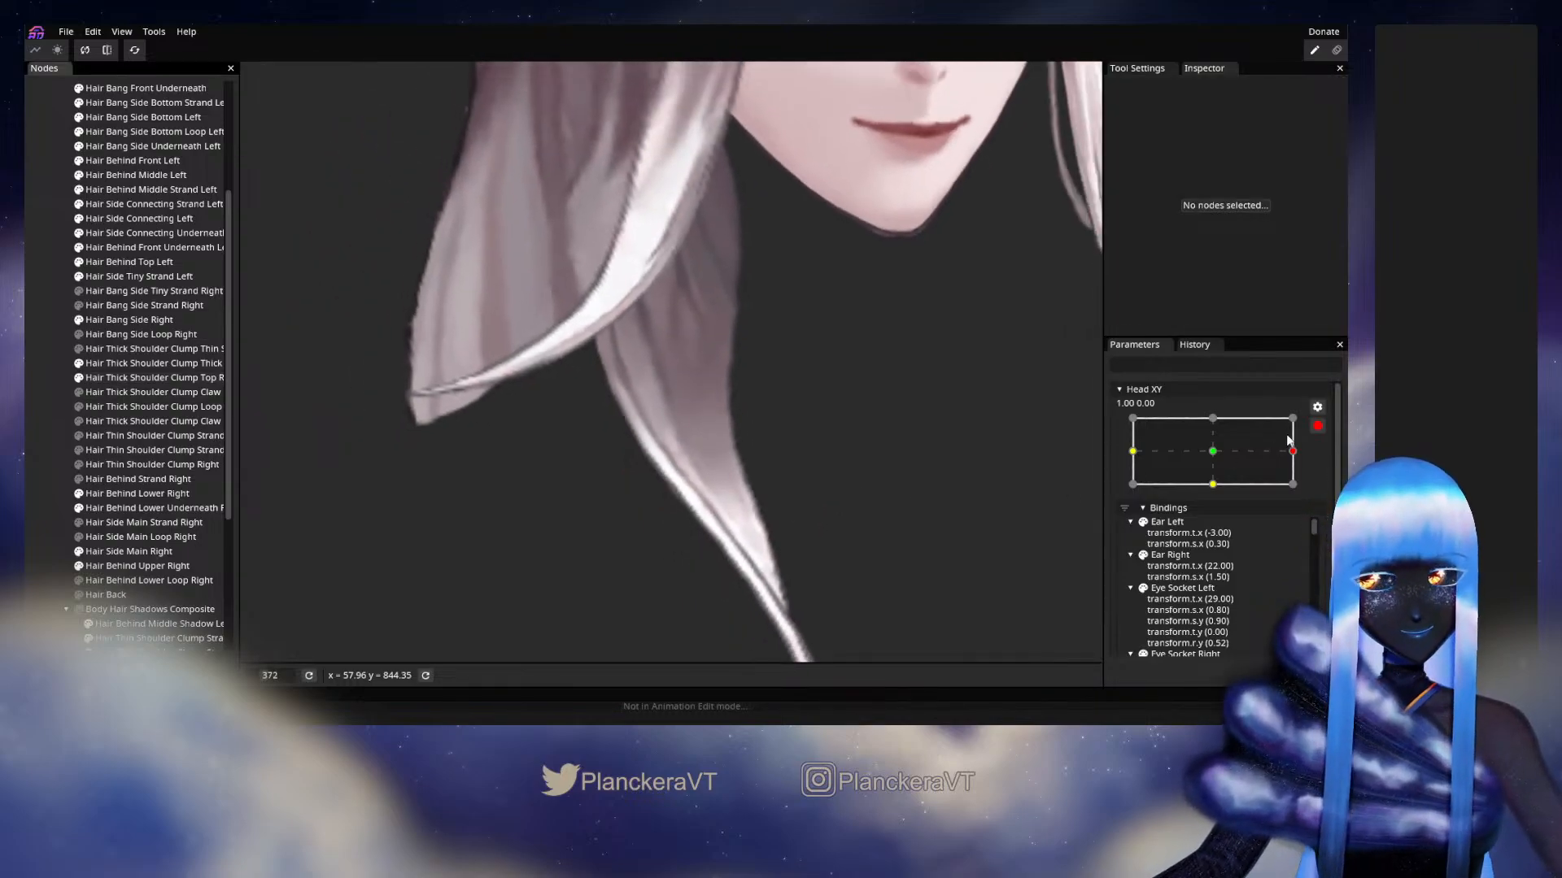
{"action": "left_click", "coordinate": [1316, 425]}
{"action": "mouse_move", "coordinate": [1303, 494]}
{"action": "left_mouse_down"}
{"action": "mouse_move", "coordinate": [1219, 503]}
{"action": "mouse_move", "coordinate": [1317, 496]}
{"action": "left_mouse_up"}
{"action": "left_click", "coordinate": [1327, 466]}
Fine-tune the Clump Top Right mesh's interior vertices just under the front strand, and deselect the mesh.
{"action": "scroll", "coordinate": [607, 463], "scroll_direction": "up", "scroll_amount": 2}
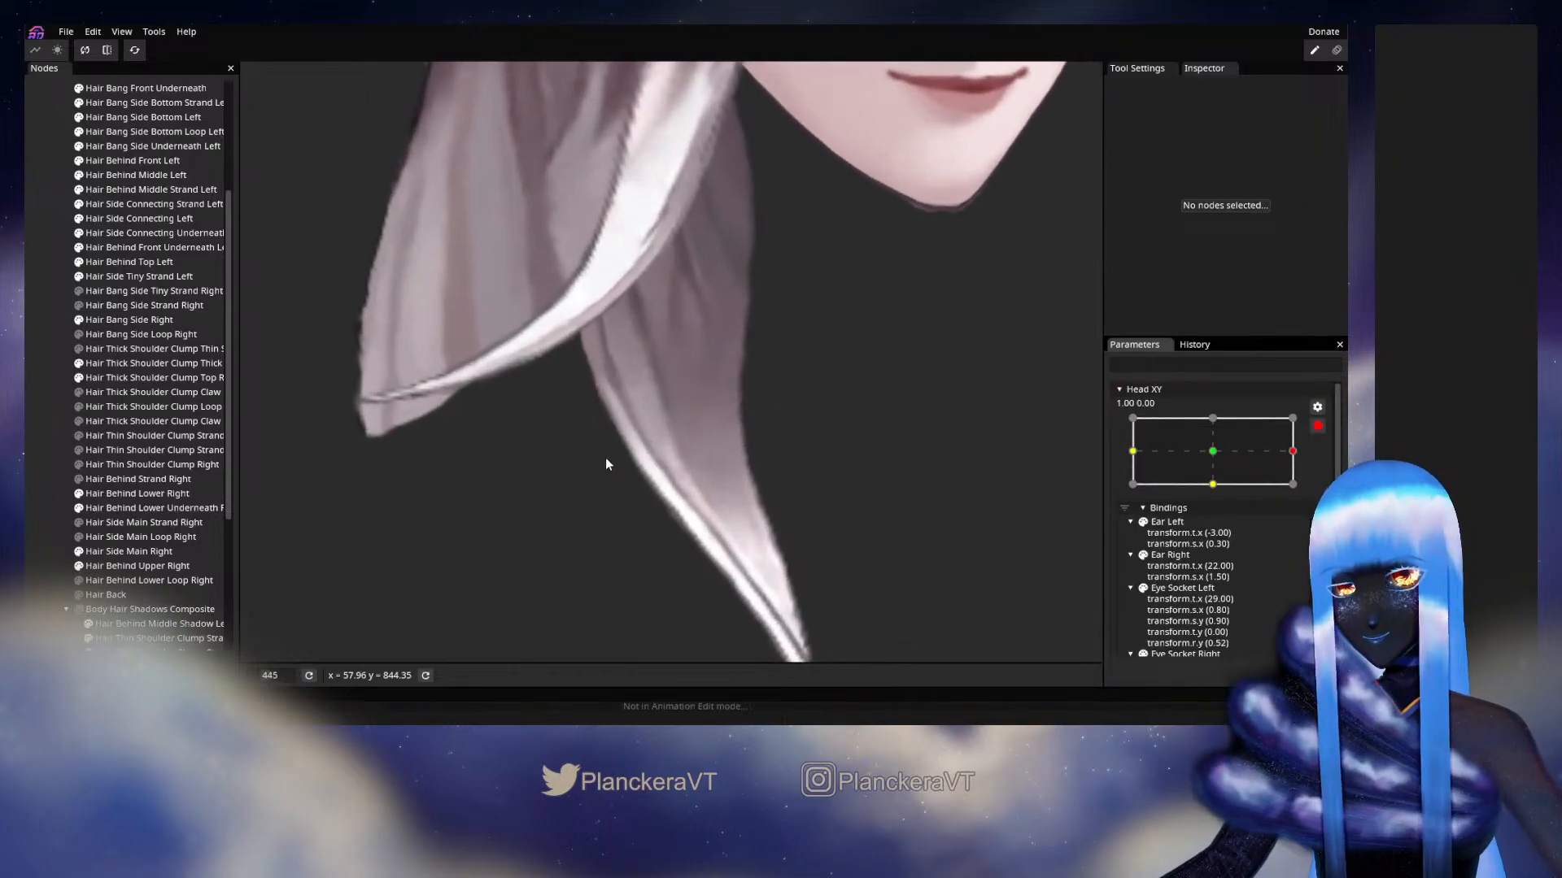
{"action": "scroll", "coordinate": [605, 464], "scroll_direction": "up", "scroll_amount": 1}
{"action": "left_click", "coordinate": [151, 376]}
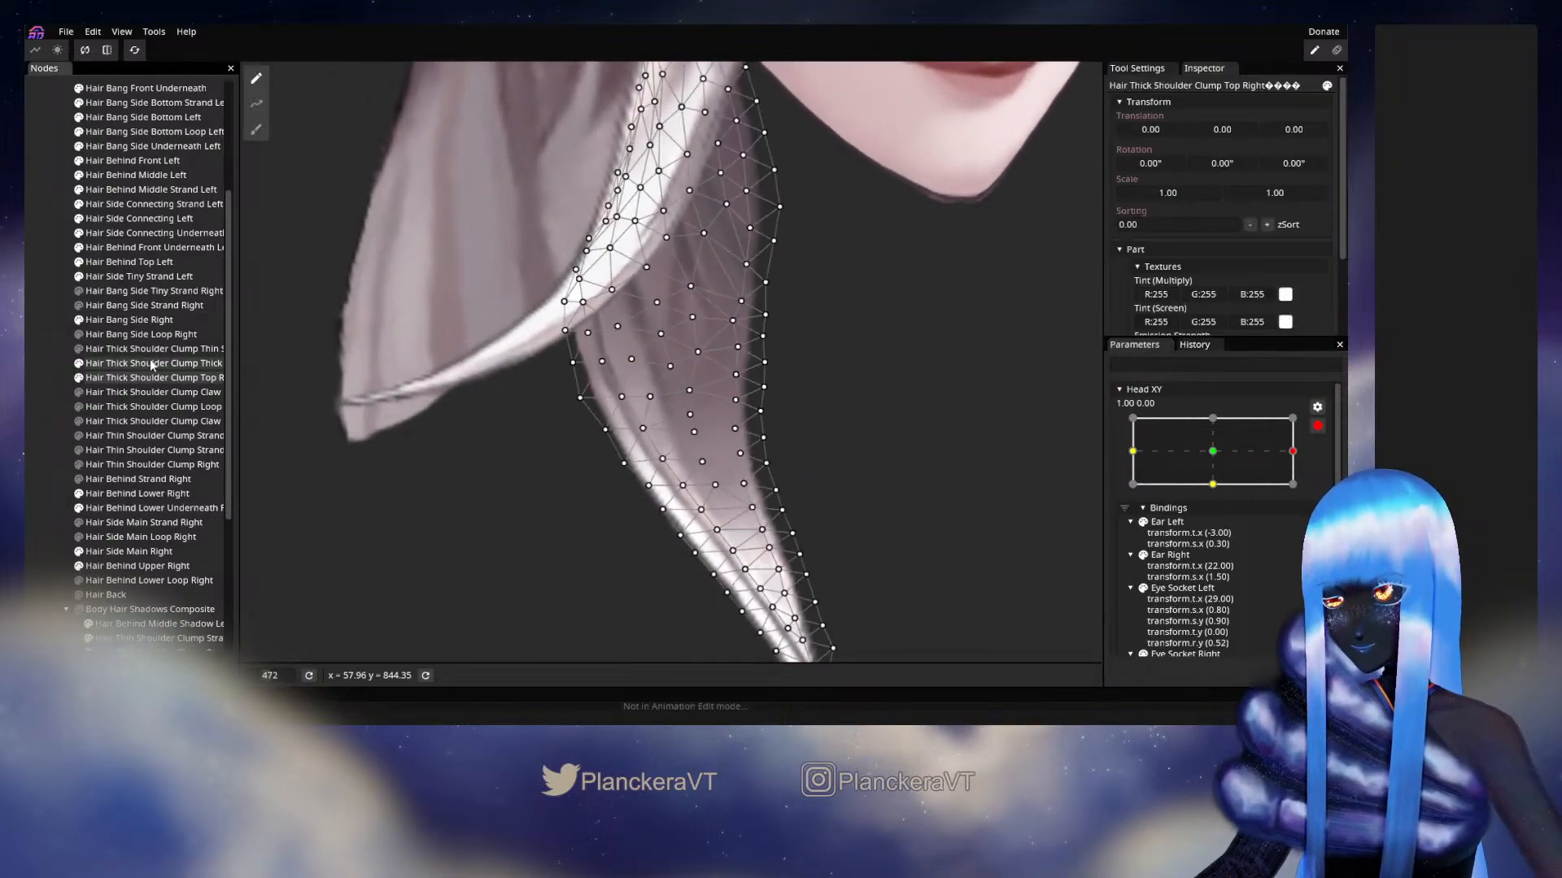
{"action": "scroll", "coordinate": [602, 370], "scroll_direction": "up", "scroll_amount": 1}
{"action": "left_click", "coordinate": [602, 369]}
{"action": "mouse_move", "coordinate": [630, 360]}
{"action": "left_mouse_down"}
{"action": "mouse_move", "coordinate": [627, 405]}
{"action": "mouse_move", "coordinate": [652, 406]}
{"action": "mouse_move", "coordinate": [635, 371]}
{"action": "left_mouse_up"}
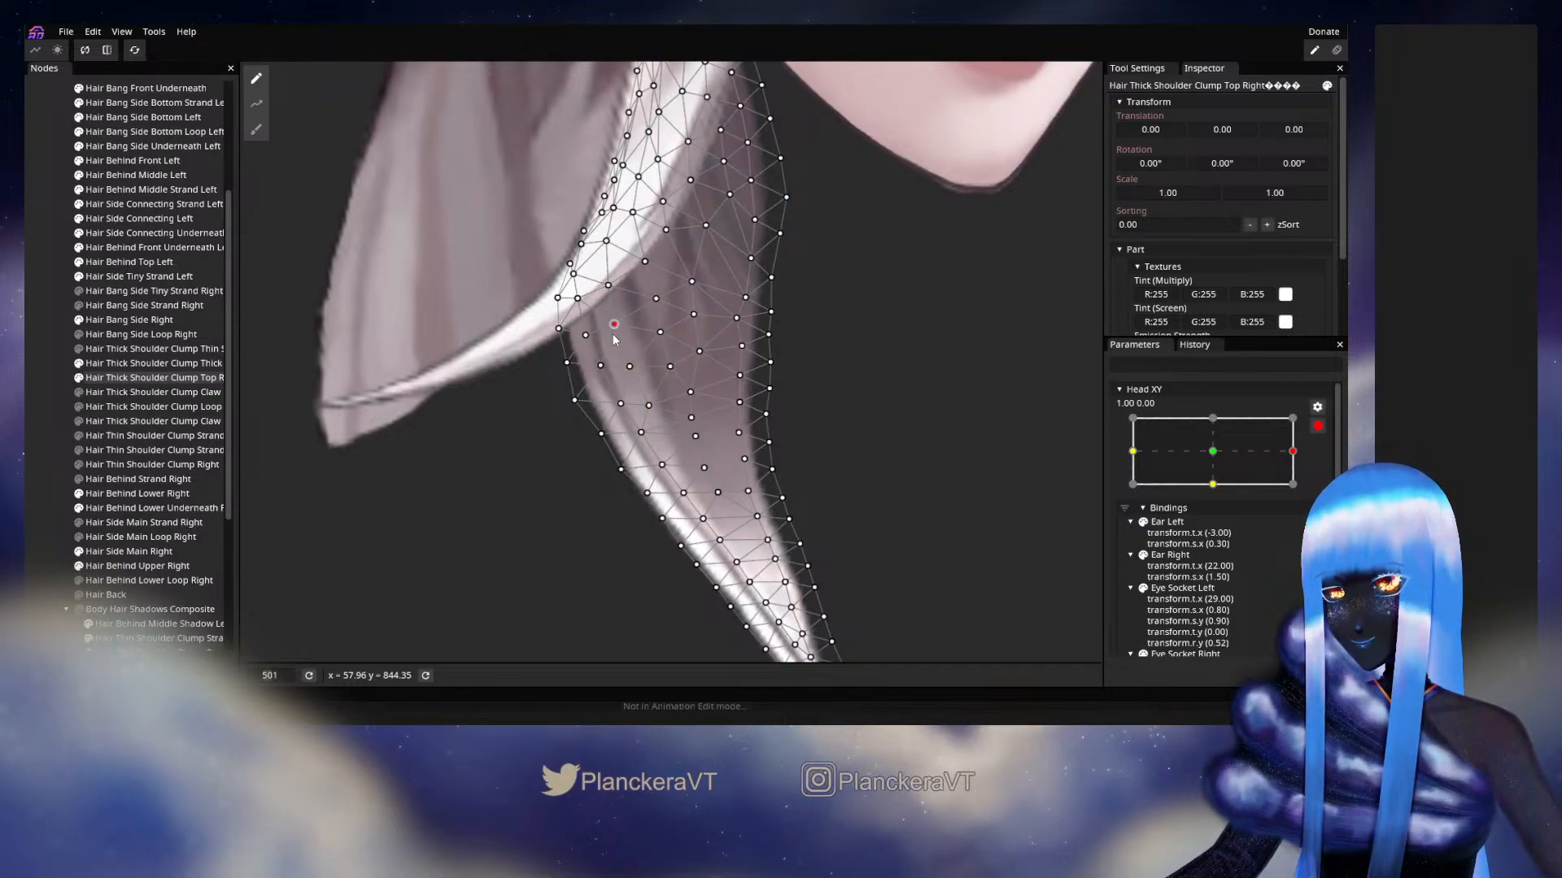
{"action": "left_click", "coordinate": [86, 371]}
Disarm Head XY, examine the clump's left edge around the far-right pose, and rearm the 1.00, 0.00 keypoint.
{"action": "scroll", "coordinate": [685, 492], "scroll_direction": "down", "scroll_amount": 3}
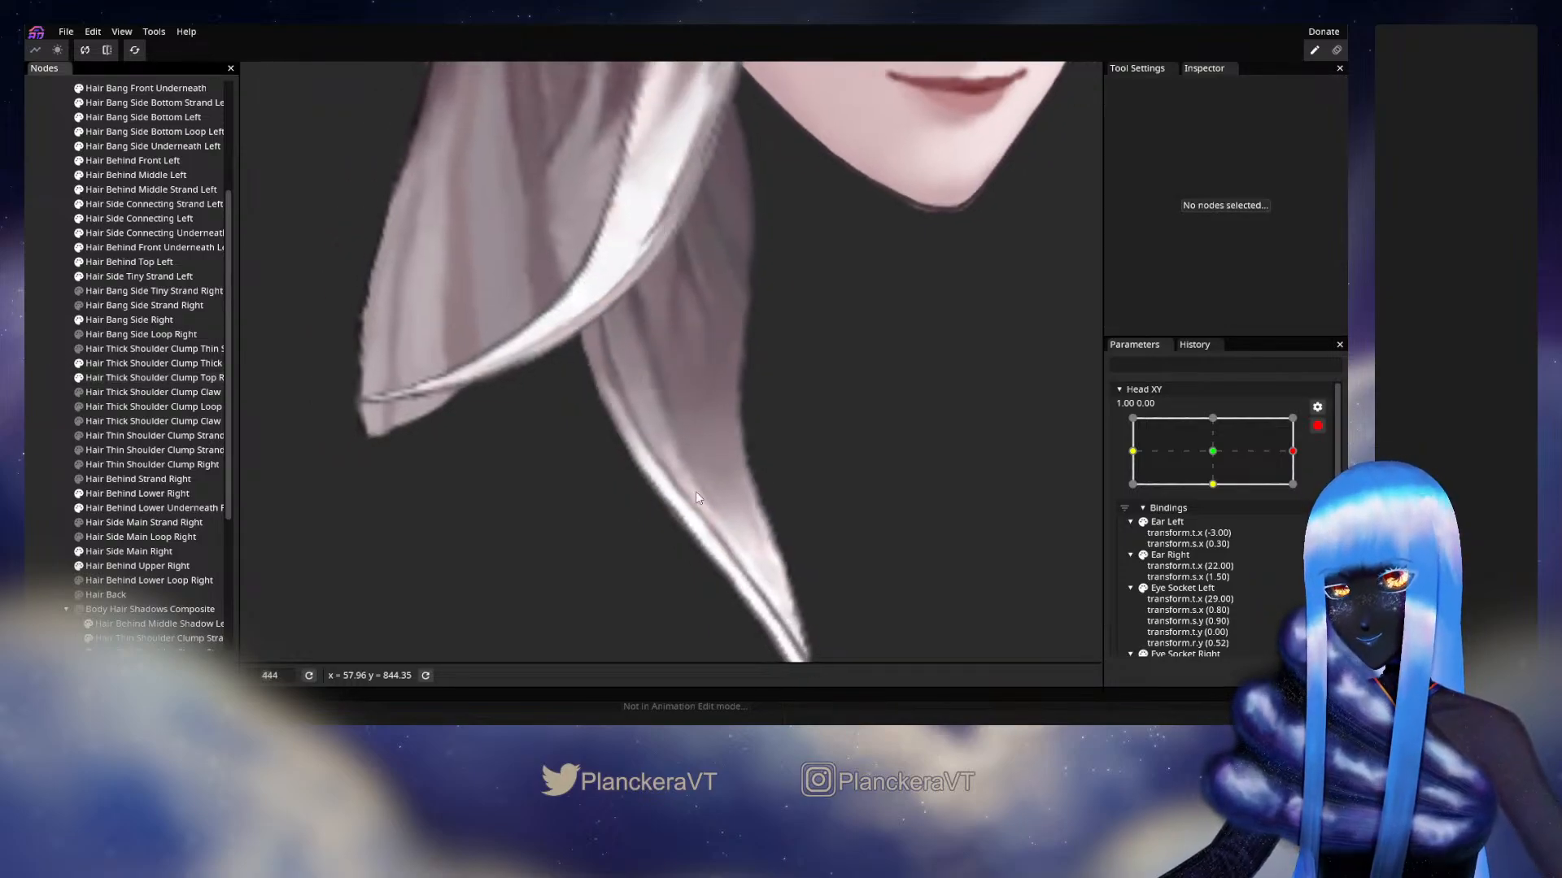
{"action": "scroll", "coordinate": [871, 517], "scroll_direction": "down", "scroll_amount": 3}
{"action": "left_click", "coordinate": [1317, 426]}
{"action": "mouse_move", "coordinate": [1303, 491]}
{"action": "left_mouse_down"}
{"action": "mouse_move", "coordinate": [1215, 493]}
{"action": "mouse_move", "coordinate": [1350, 495]}
{"action": "mouse_move", "coordinate": [1214, 492]}
{"action": "mouse_move", "coordinate": [1300, 492]}
{"action": "left_mouse_up"}
{"action": "left_click", "coordinate": [1324, 470]}
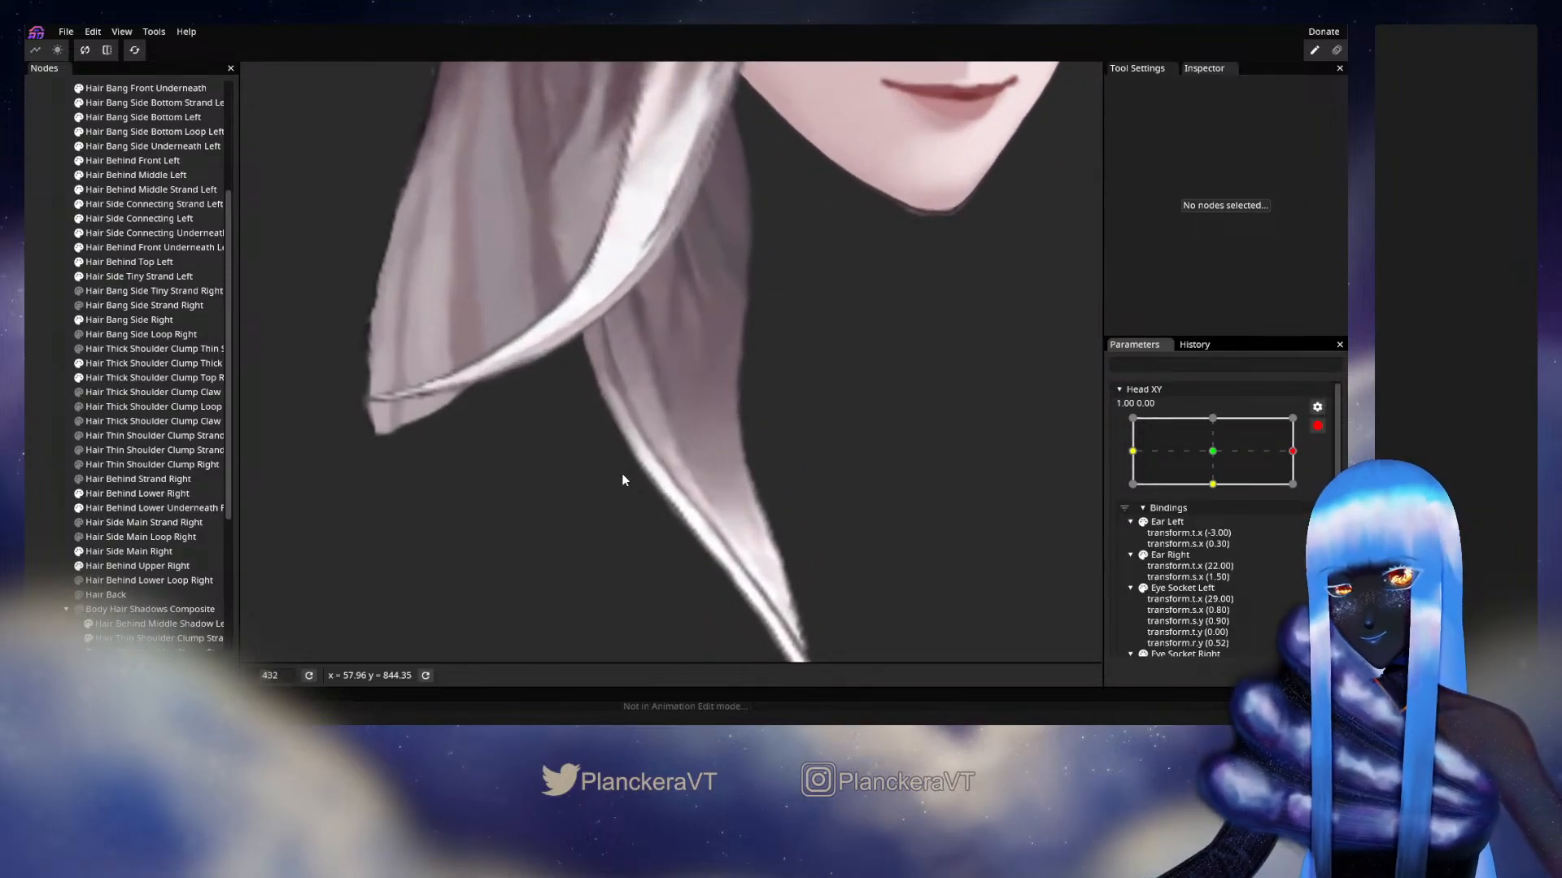
Nudge the Clump Top Right mesh's interior vertex just inside the left edge below the crossing, and deselect the mesh.
{"action": "left_click", "coordinate": [169, 379]}
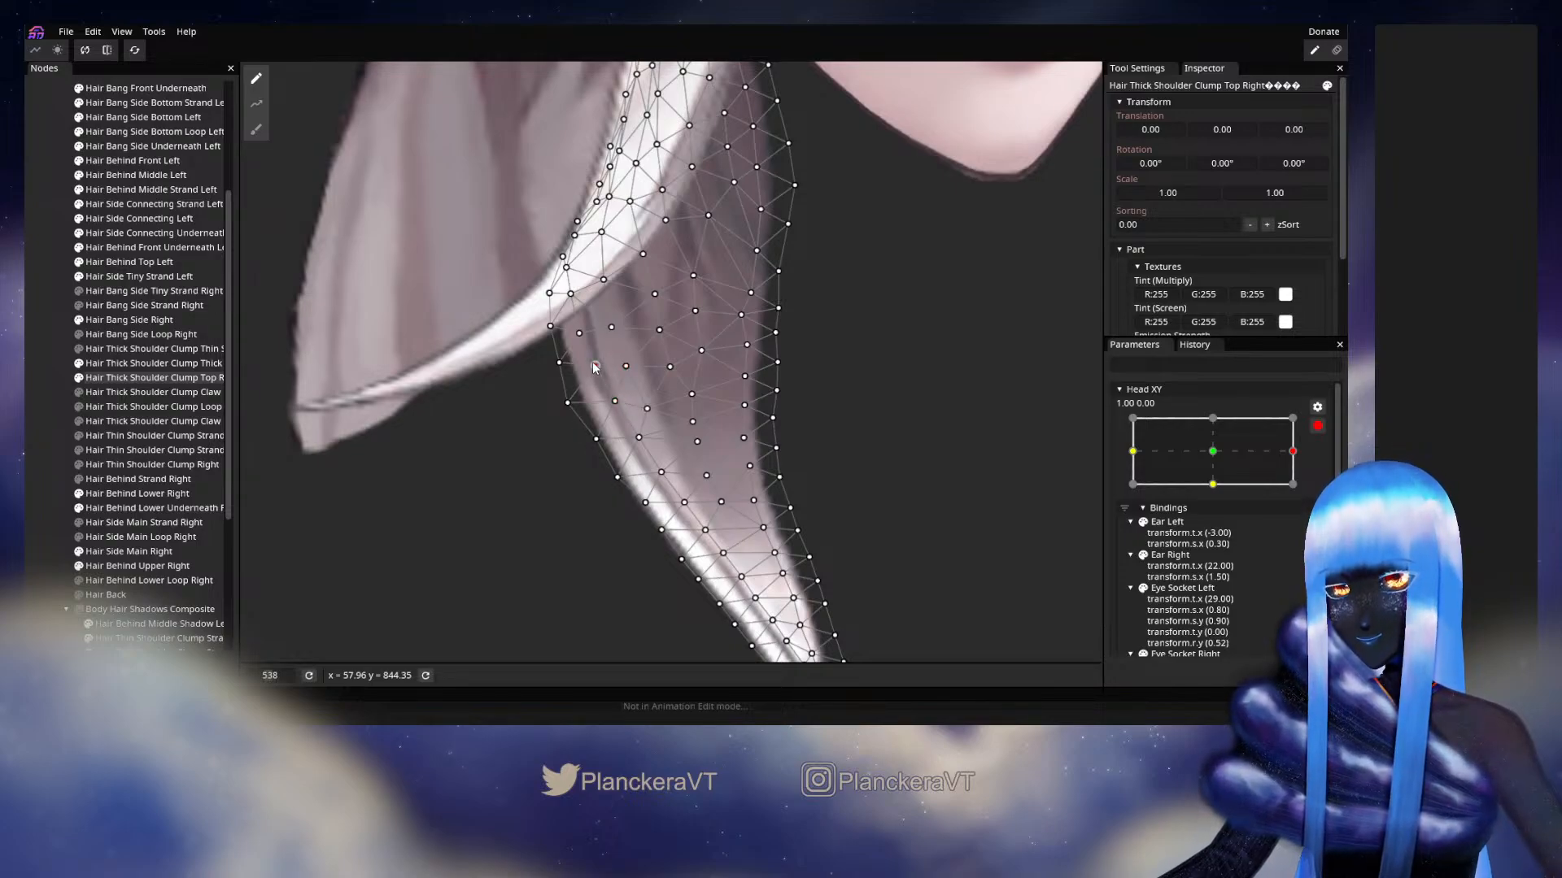
{"action": "left_click", "coordinate": [26, 354]}
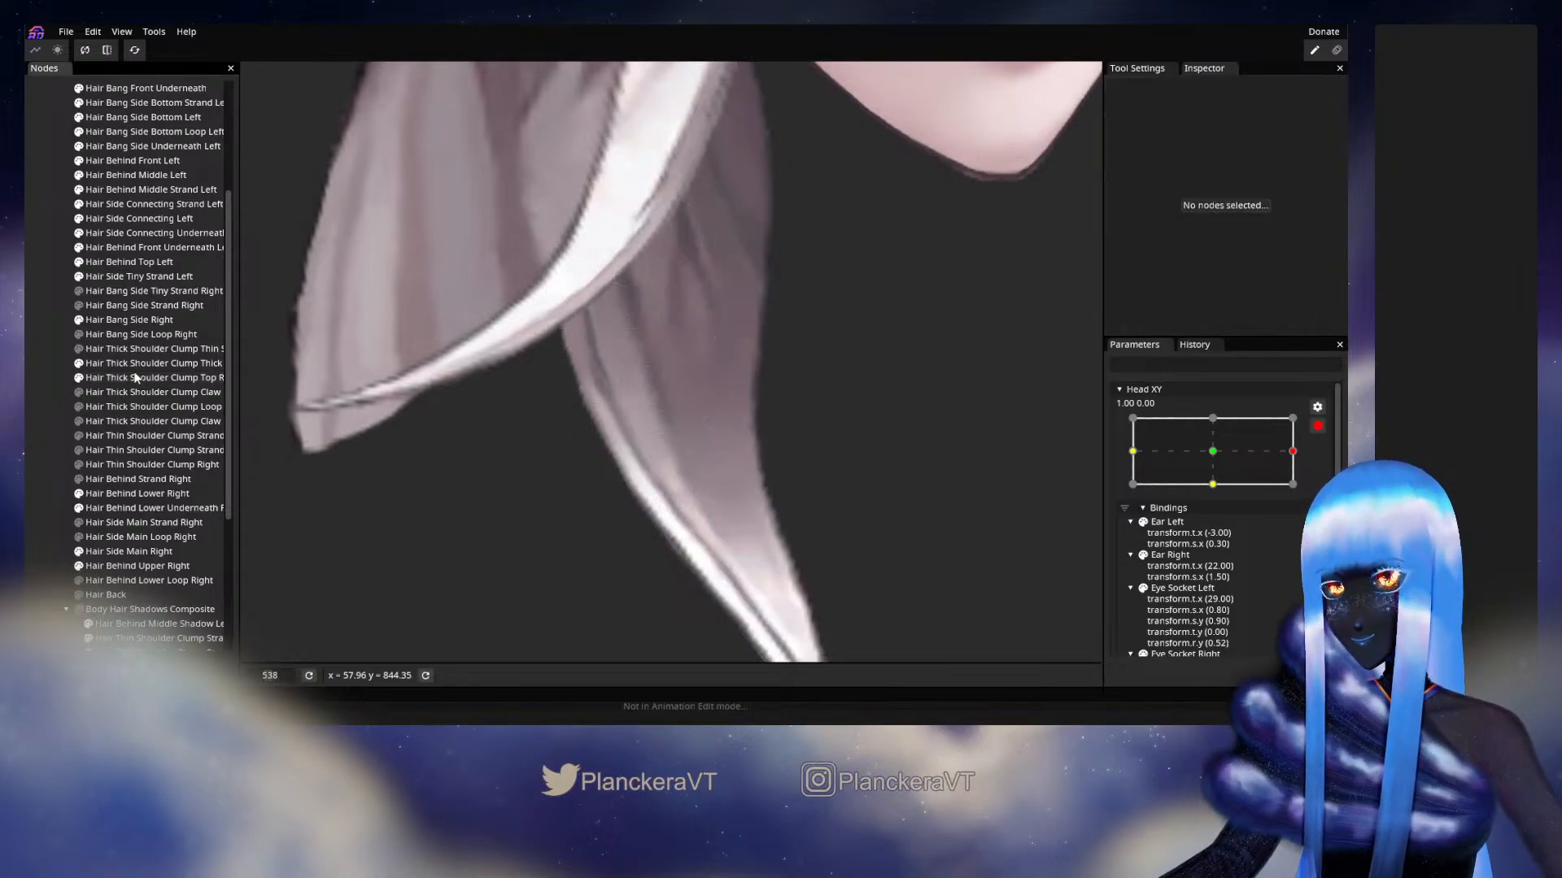
{"action": "scroll", "coordinate": [885, 497], "scroll_direction": "down", "scroll_amount": 1}
Disarm Head XY, swing the head back and forth near the far-right pose to inspect the clump, and rearm 1.00, 0.00.
{"action": "left_click", "coordinate": [1313, 428]}
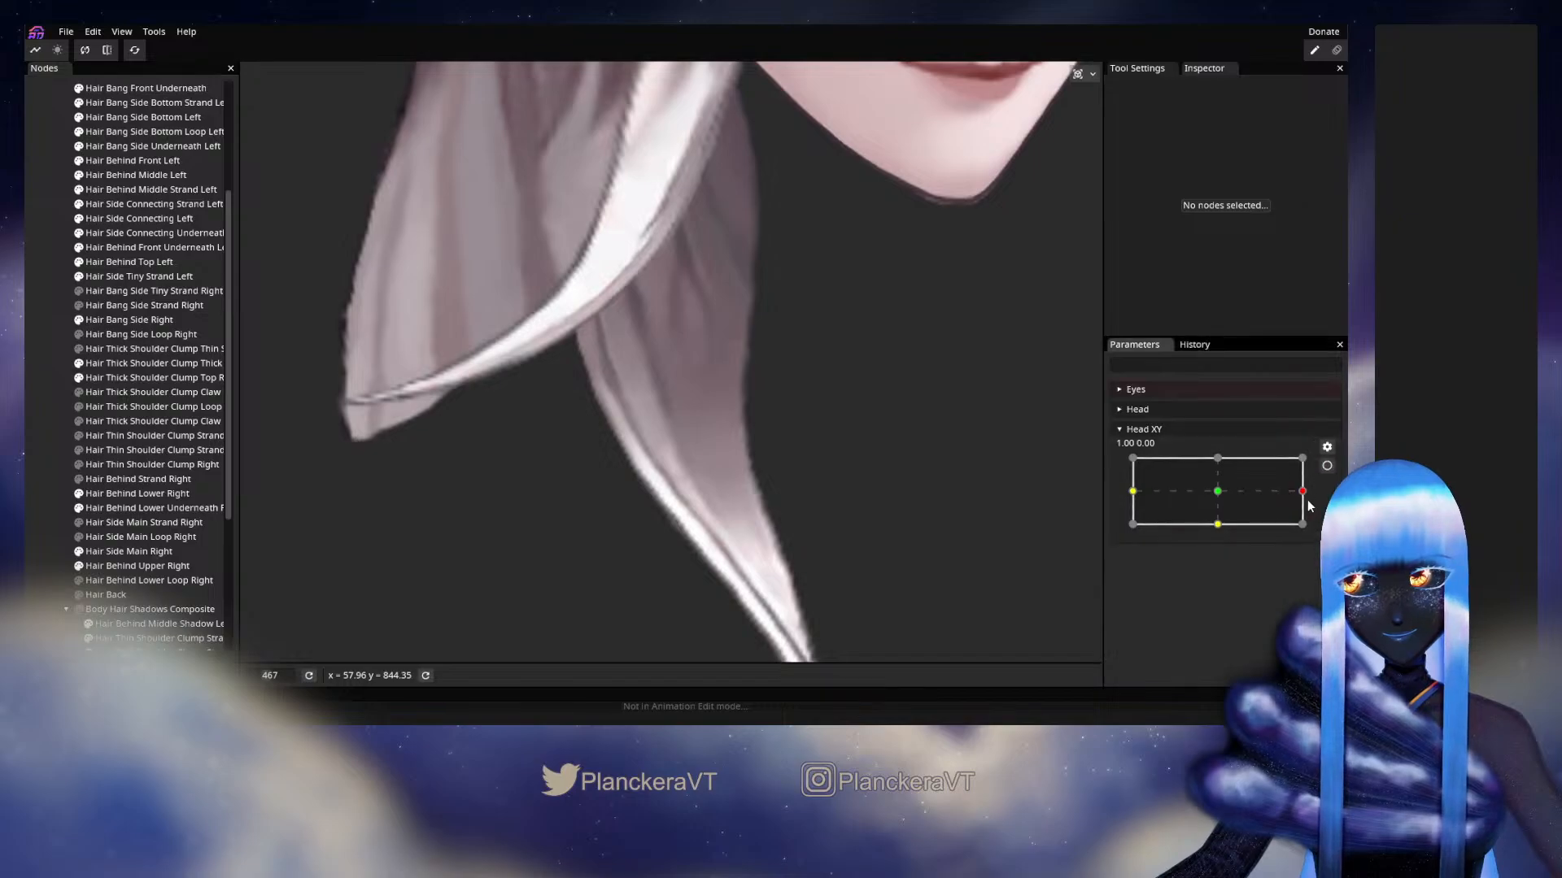
{"action": "mouse_move", "coordinate": [1303, 496]}
{"action": "left_mouse_down"}
{"action": "mouse_move", "coordinate": [1218, 493]}
{"action": "mouse_move", "coordinate": [1303, 500]}
{"action": "left_mouse_up"}
{"action": "left_click_drag", "start_coordinate": [1271, 499], "coordinate": [1306, 500]}
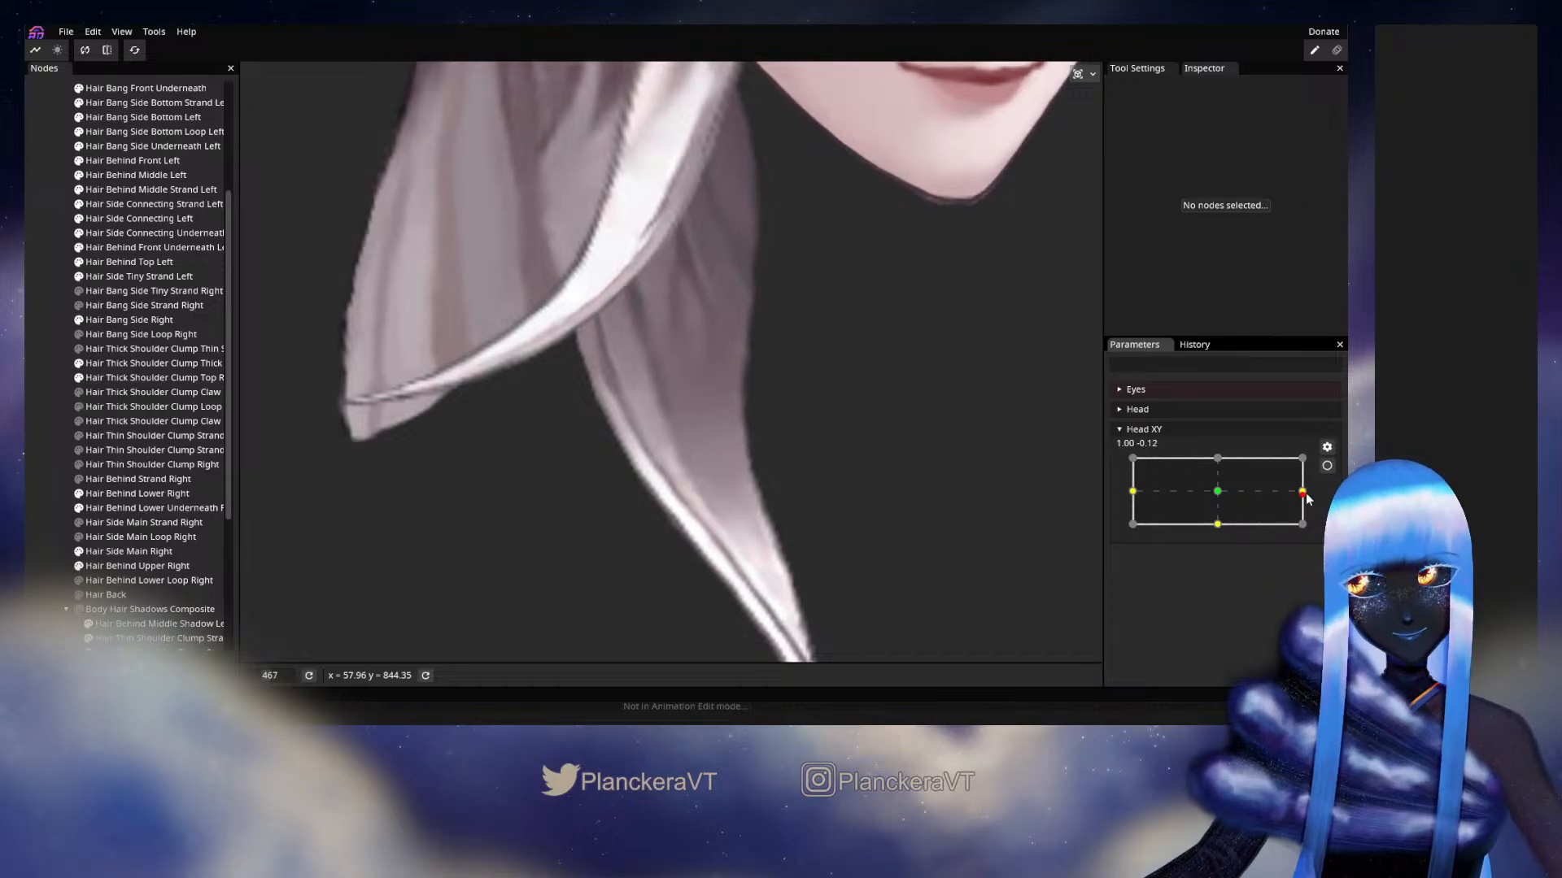
{"action": "left_click", "coordinate": [1326, 466]}
Adjust the Clump Top Right mesh's first left-edge vertex below the front strand, and deselect the mesh.
{"action": "left_click", "coordinate": [126, 378]}
{"action": "scroll", "coordinate": [673, 396], "scroll_direction": "up", "scroll_amount": 3}
{"action": "left_click_drag", "start_coordinate": [673, 396], "coordinate": [692, 452]}
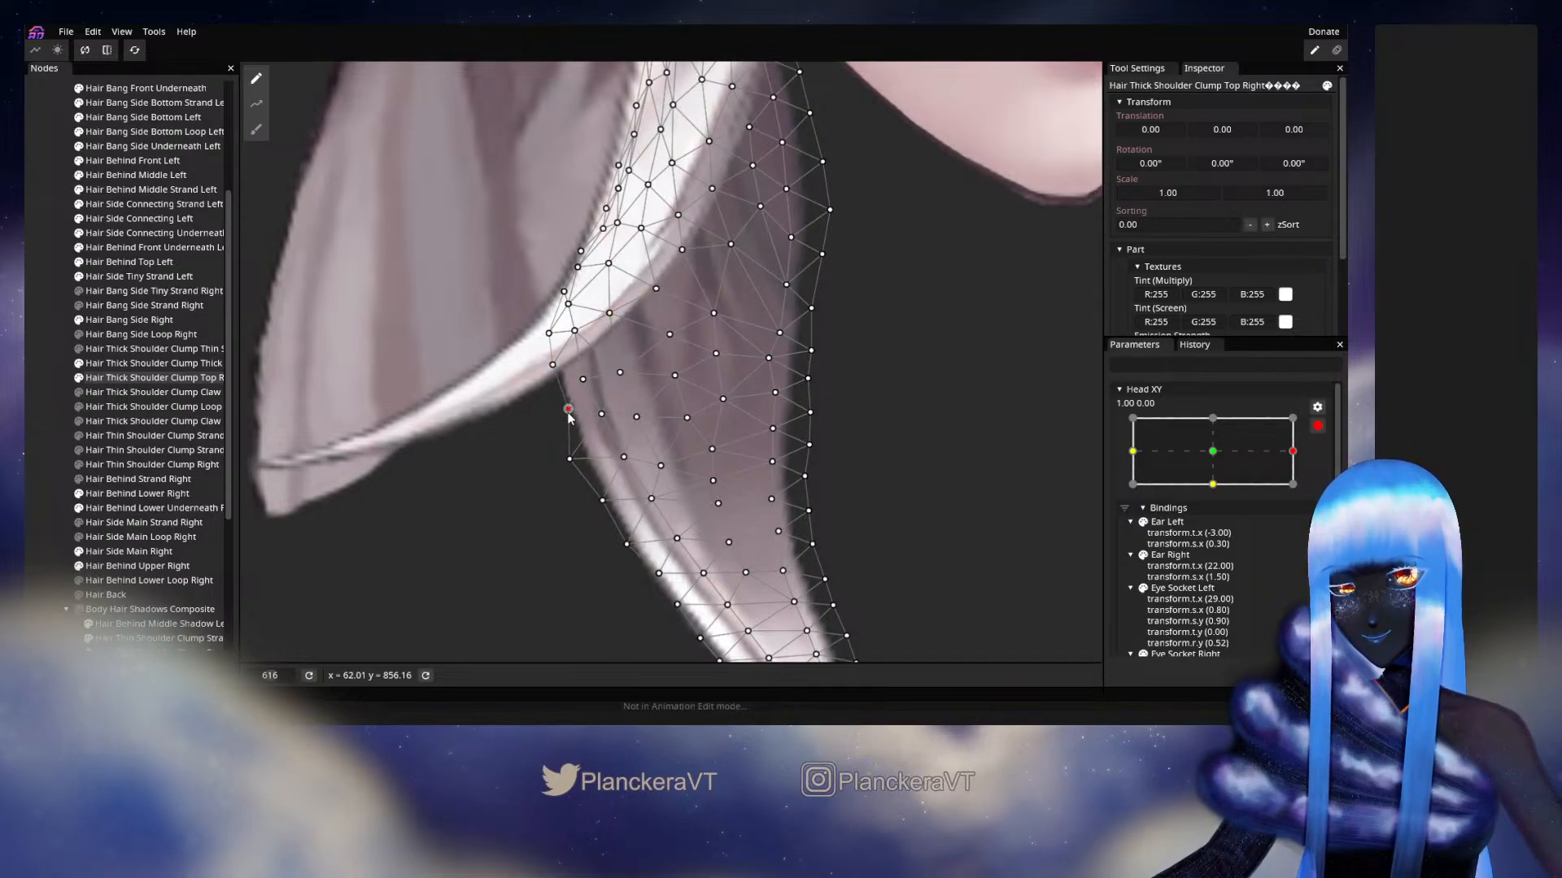
{"action": "left_click", "coordinate": [41, 396]}
Disarm Head XY, test the clump's edge where it emerges from the front strand near far right, and rearm 1.00, 0.00.
{"action": "scroll", "coordinate": [736, 491], "scroll_direction": "down", "scroll_amount": 8}
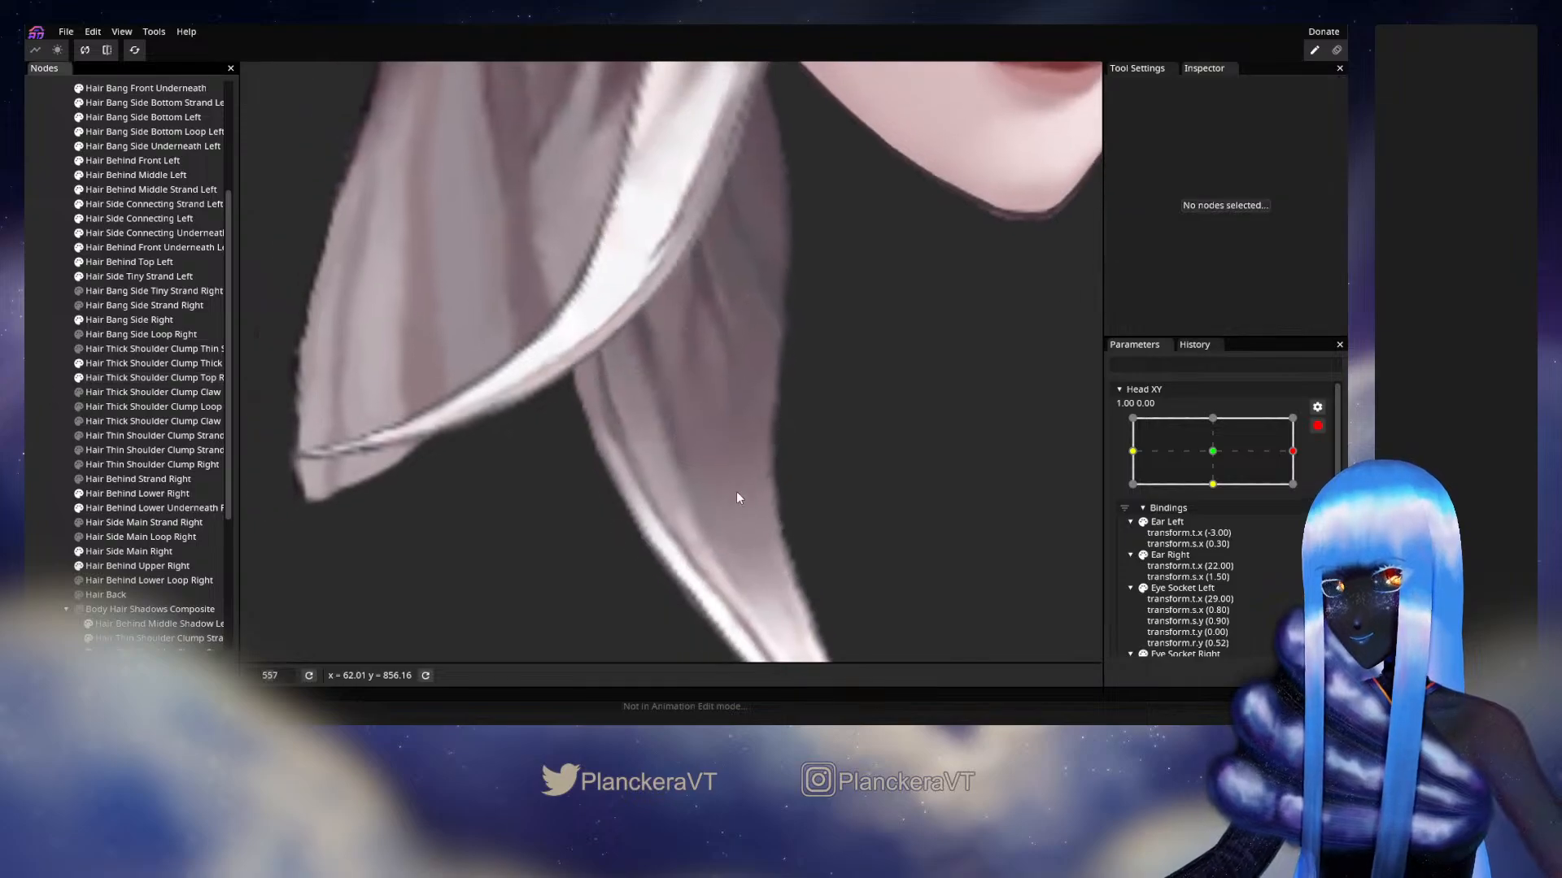
{"action": "scroll", "coordinate": [789, 478], "scroll_direction": "down", "scroll_amount": 1}
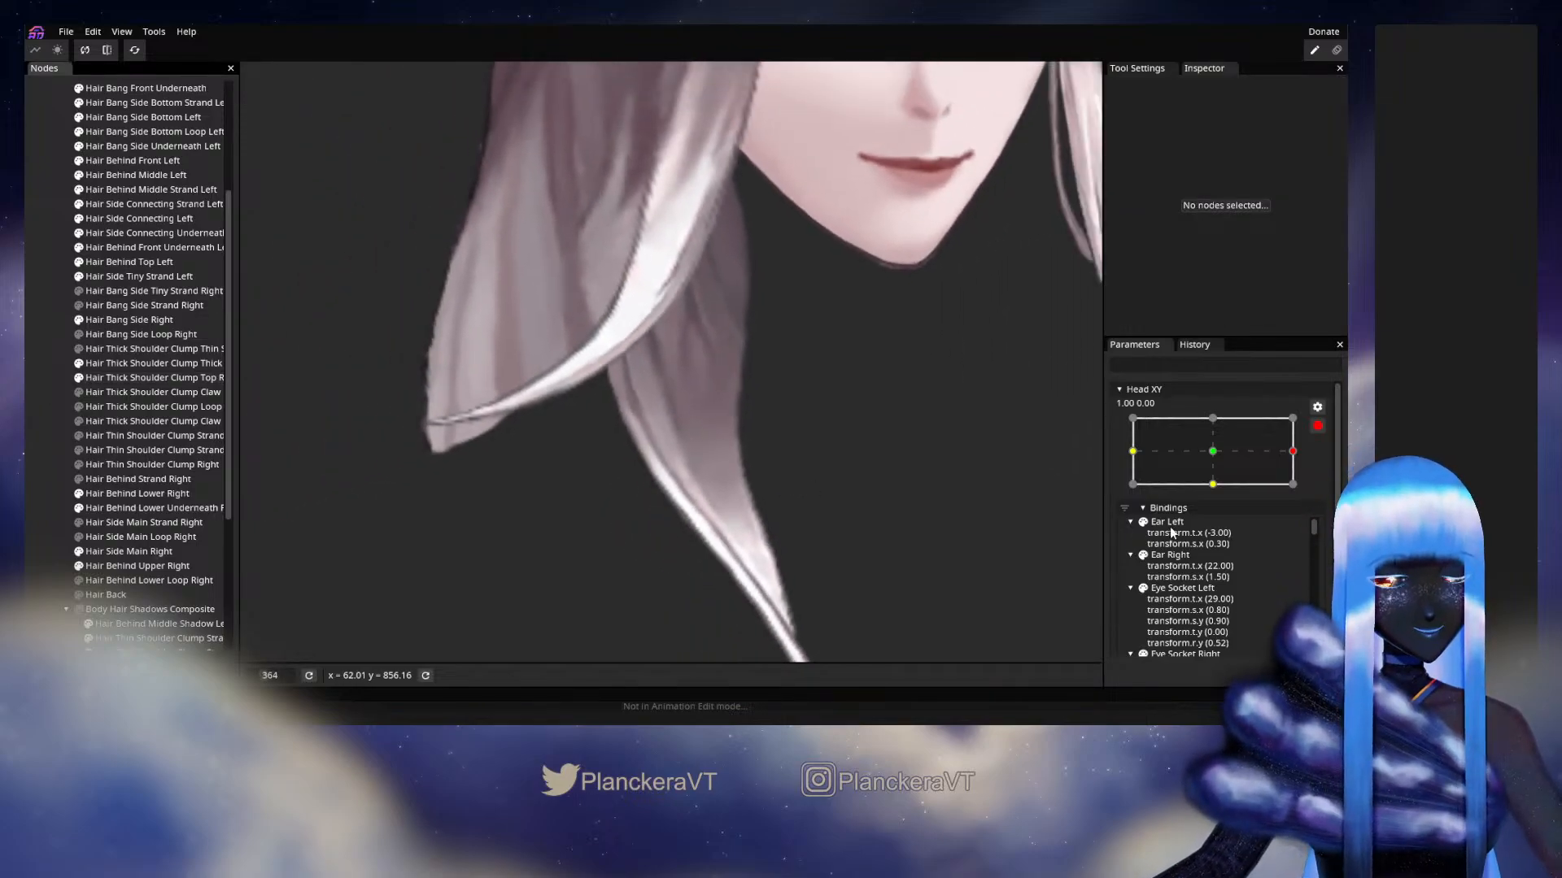
{"action": "left_click", "coordinate": [1318, 427]}
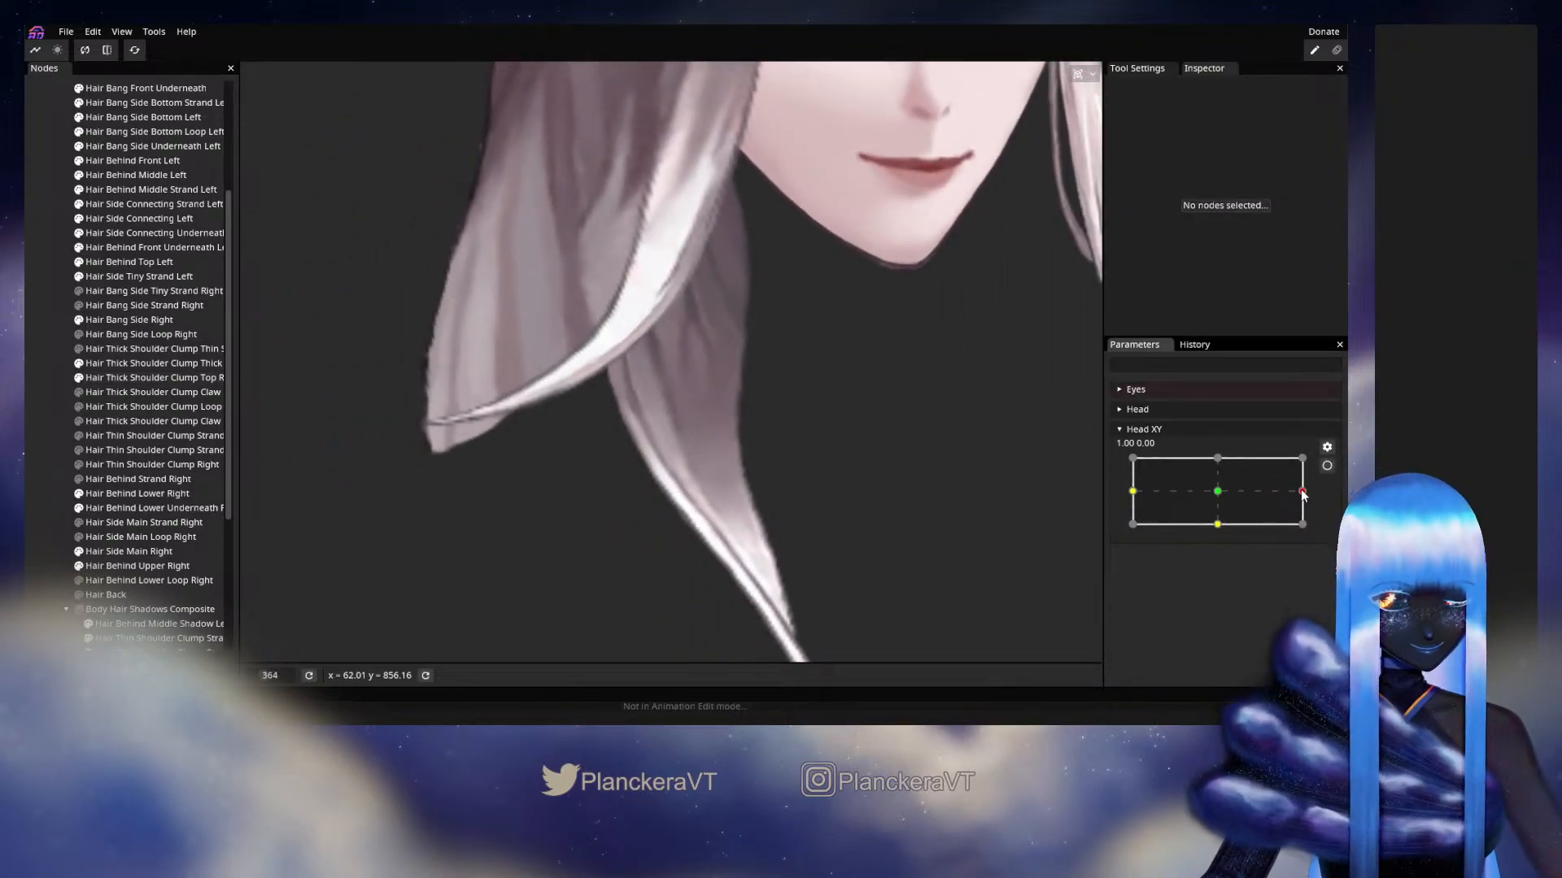
{"action": "mouse_move", "coordinate": [1301, 495]}
{"action": "left_mouse_down"}
{"action": "mouse_move", "coordinate": [1218, 497]}
{"action": "mouse_move", "coordinate": [1305, 498]}
{"action": "left_mouse_up"}
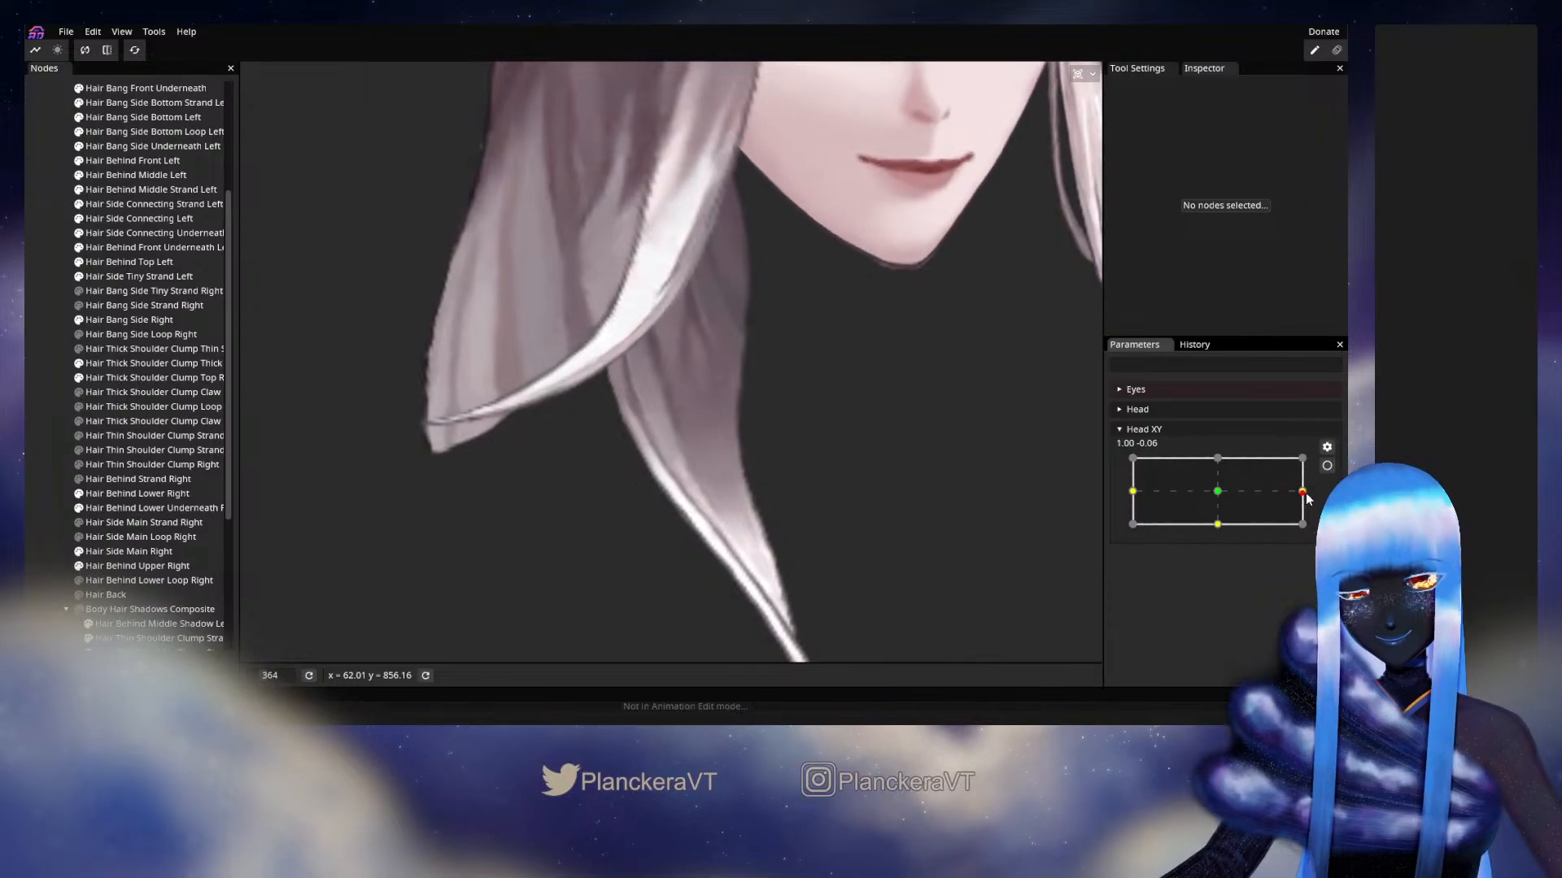
{"action": "left_click", "coordinate": [1327, 467]}
Reposition the Clump Top Right mesh's interior vertex nearest the front strand's lower edge, and deselect the mesh.
{"action": "scroll", "coordinate": [589, 423], "scroll_direction": "up", "scroll_amount": 3}
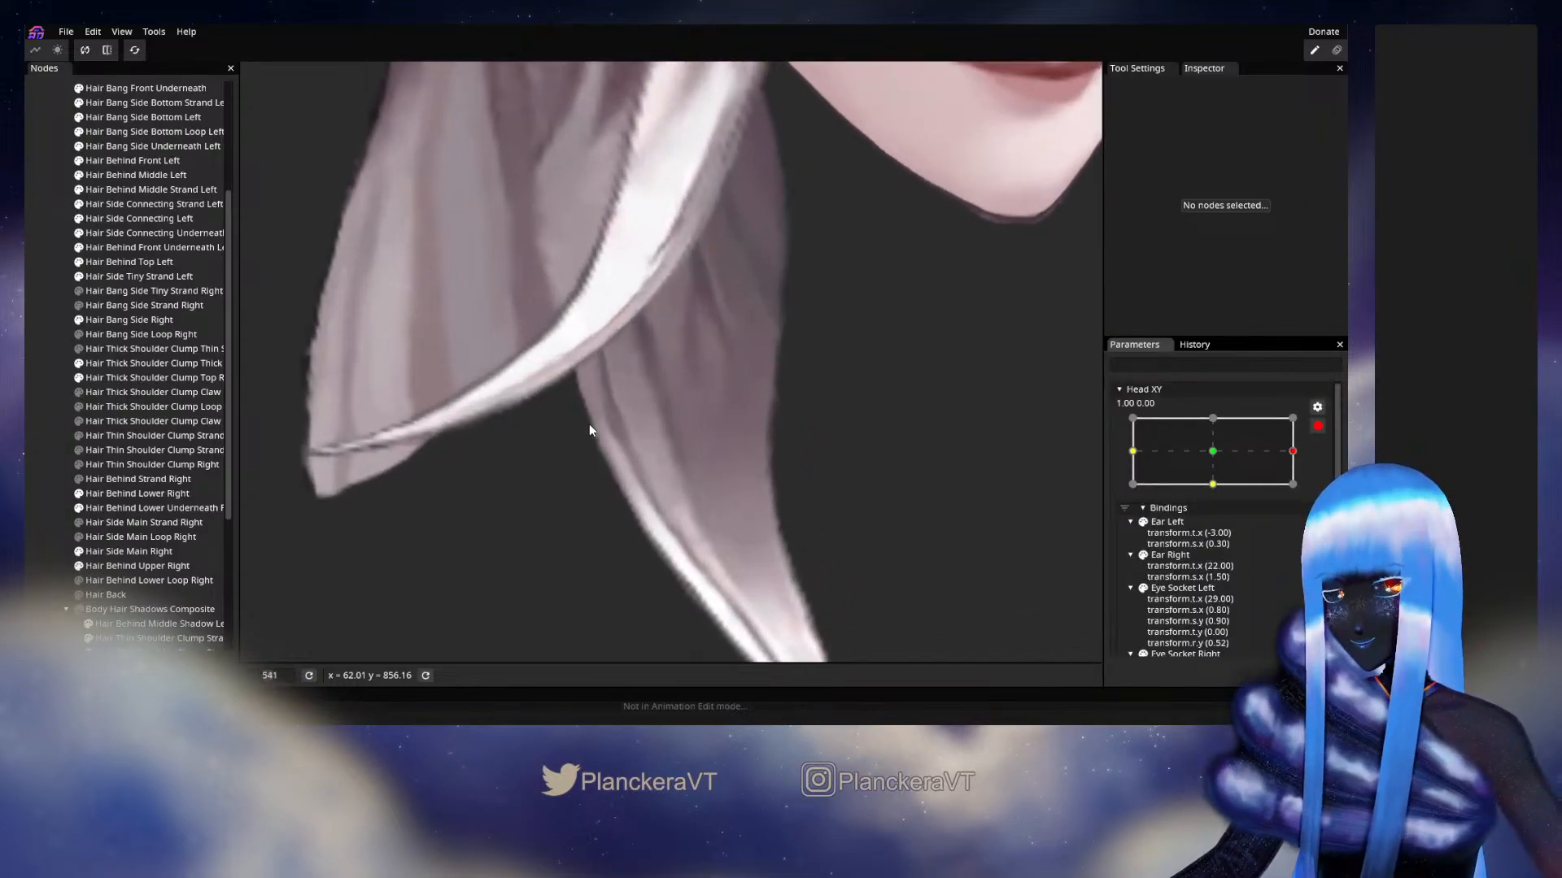
{"action": "left_click", "coordinate": [72, 379]}
{"action": "scroll", "coordinate": [693, 425], "scroll_direction": "up", "scroll_amount": 2}
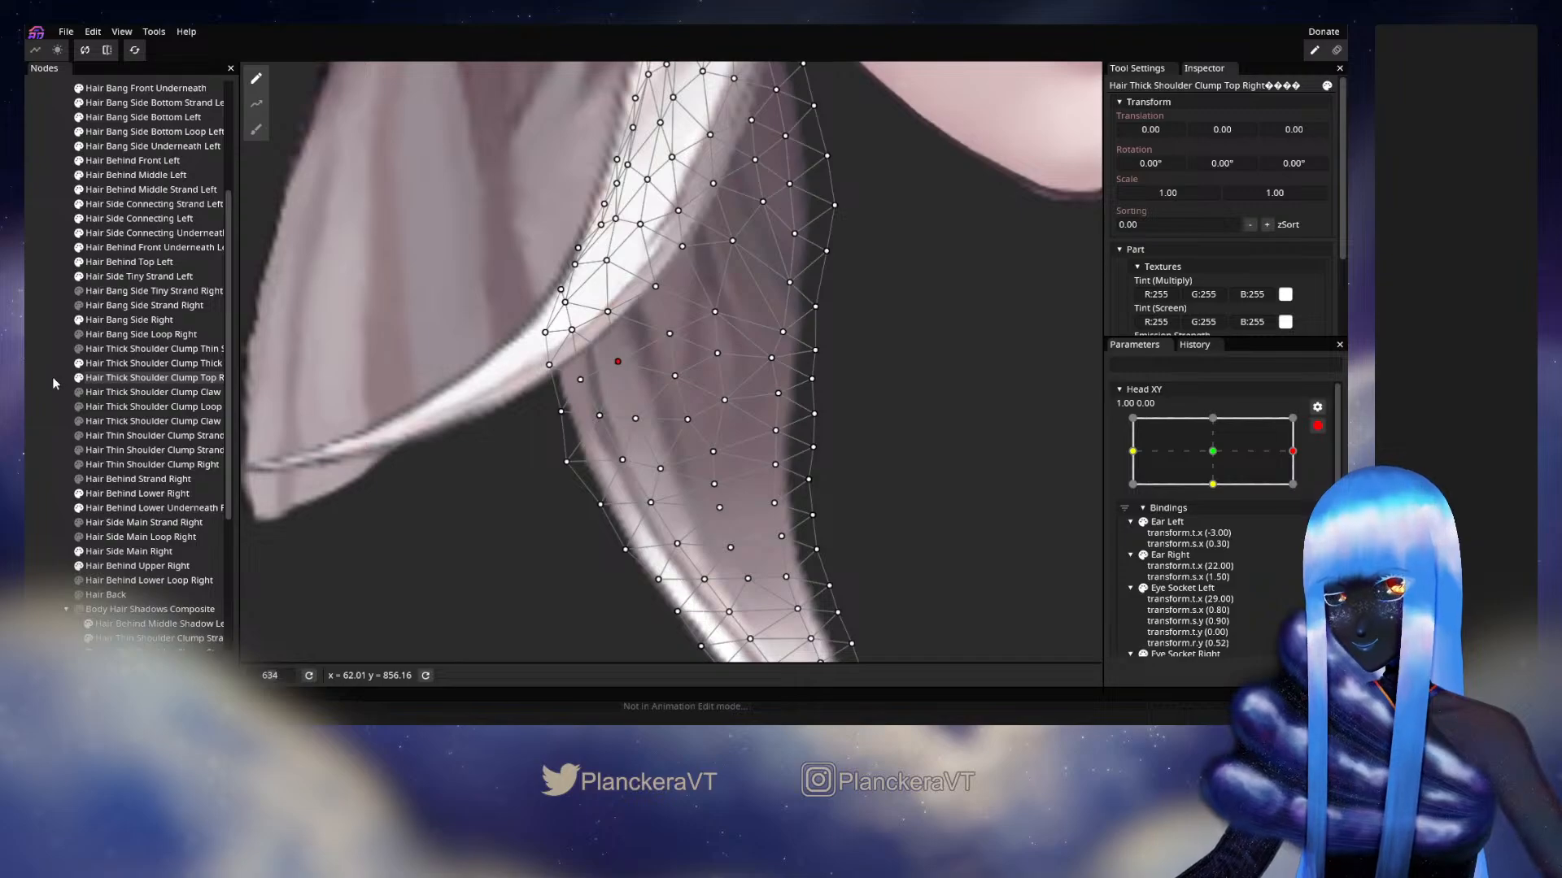
{"action": "left_click", "coordinate": [857, 470]}
Disarm Head XY, check the clump's motion around the far-right pose, and rearm the 1.00, 0.00 keypoint.
{"action": "scroll", "coordinate": [865, 482], "scroll_direction": "down", "scroll_amount": 3}
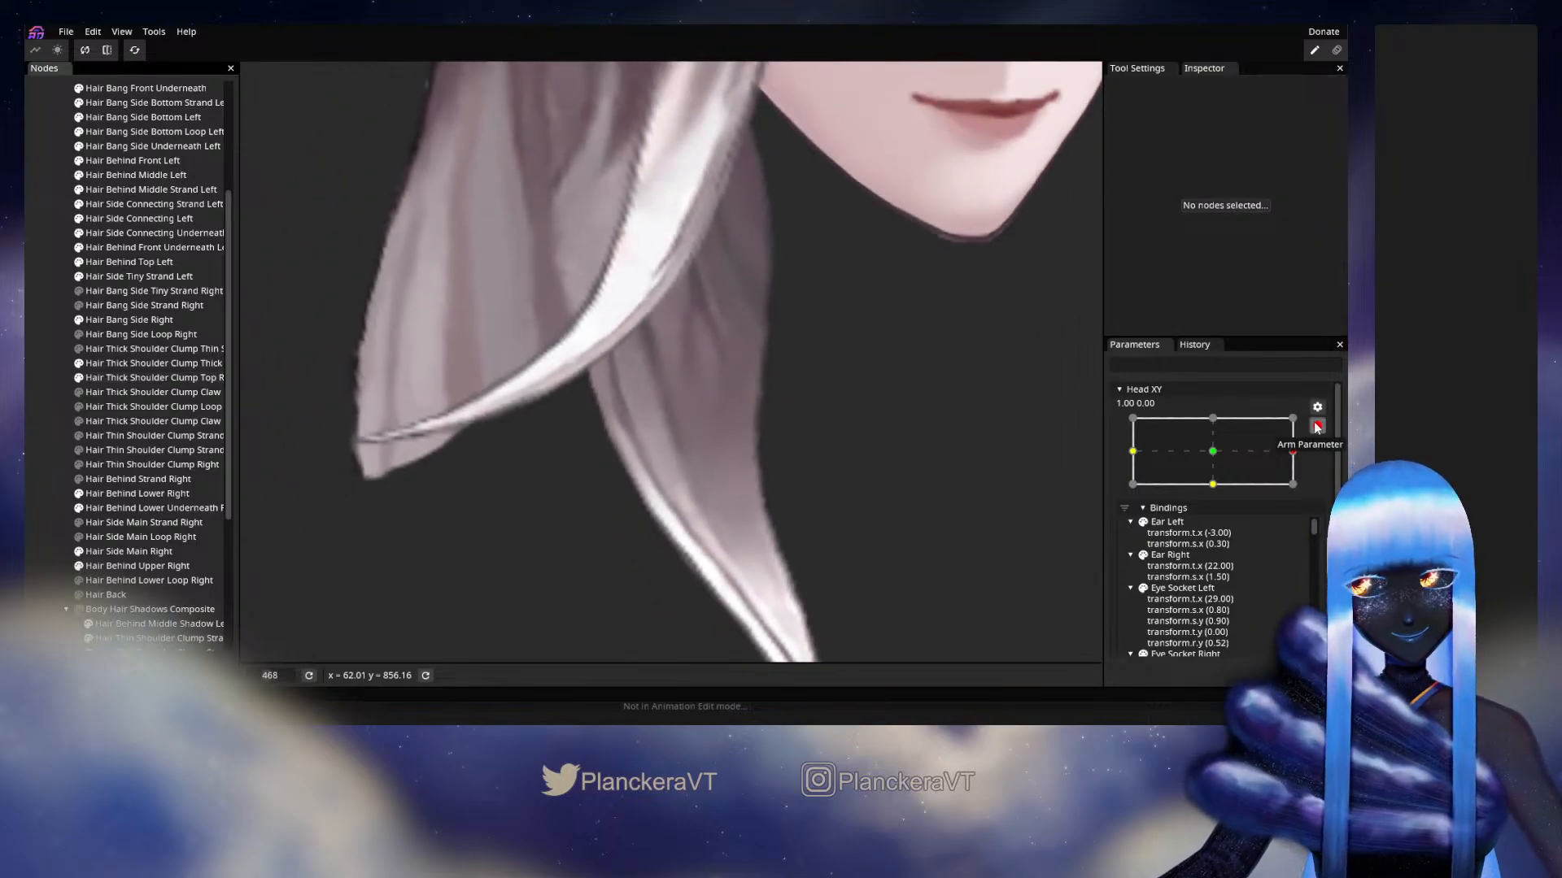
{"action": "left_click", "coordinate": [1317, 426]}
{"action": "scroll", "coordinate": [924, 504], "scroll_direction": "down", "scroll_amount": 2}
{"action": "mouse_move", "coordinate": [1304, 498]}
{"action": "left_mouse_down"}
{"action": "mouse_move", "coordinate": [1220, 491]}
{"action": "mouse_move", "coordinate": [1311, 496]}
{"action": "left_mouse_up"}
{"action": "left_click", "coordinate": [1327, 466]}
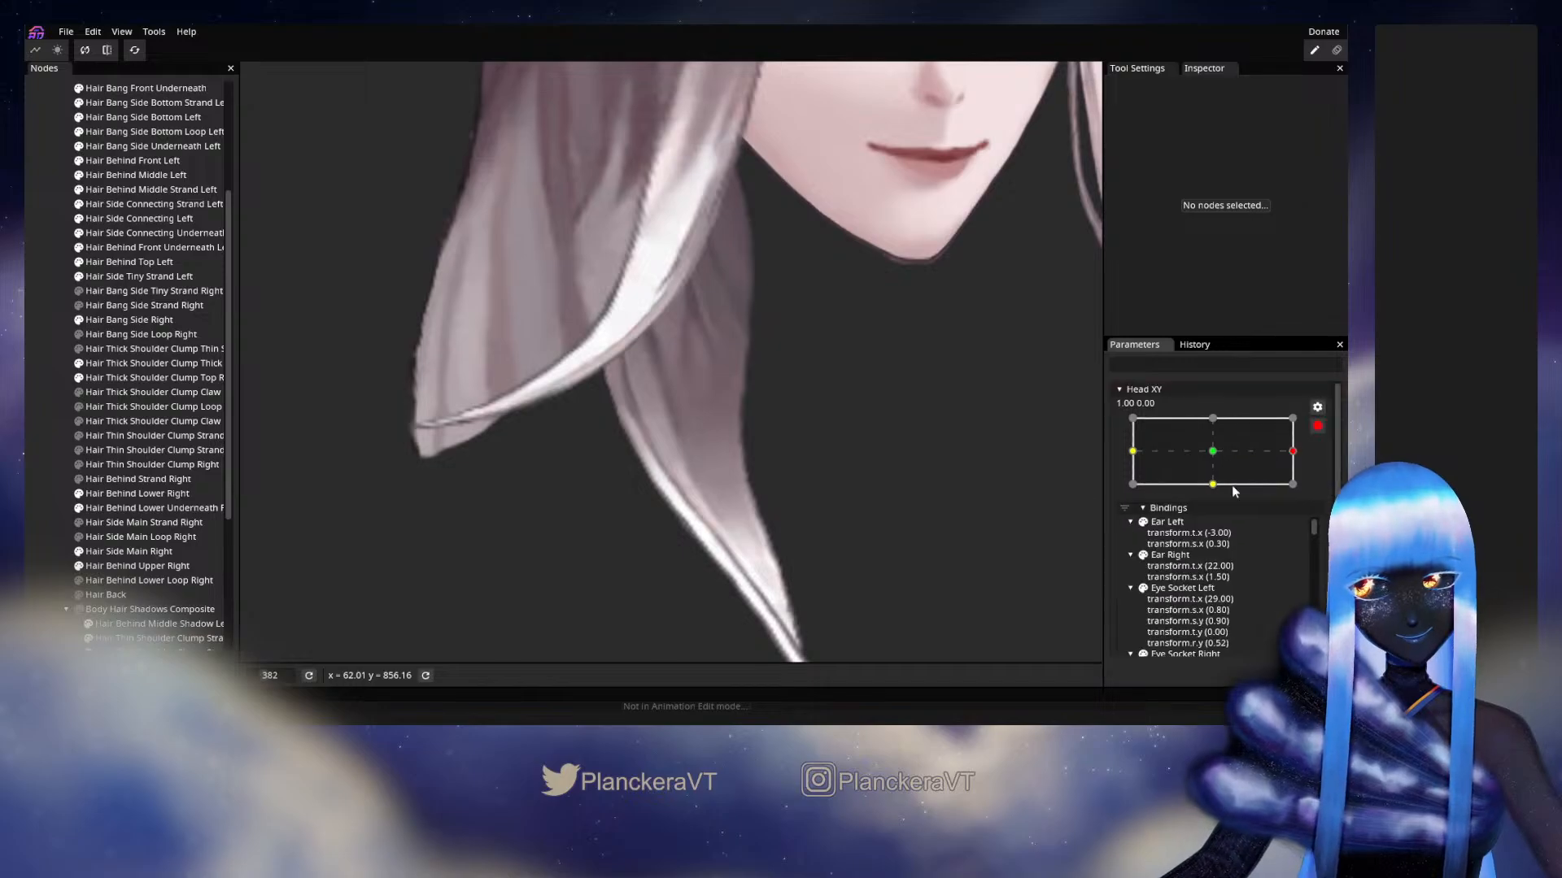
Move the Clump Top Right mesh's two left-edge vertices below the crossing to smooth the outline, and deselect the mesh.
{"action": "scroll", "coordinate": [575, 516], "scroll_direction": "up", "scroll_amount": 3}
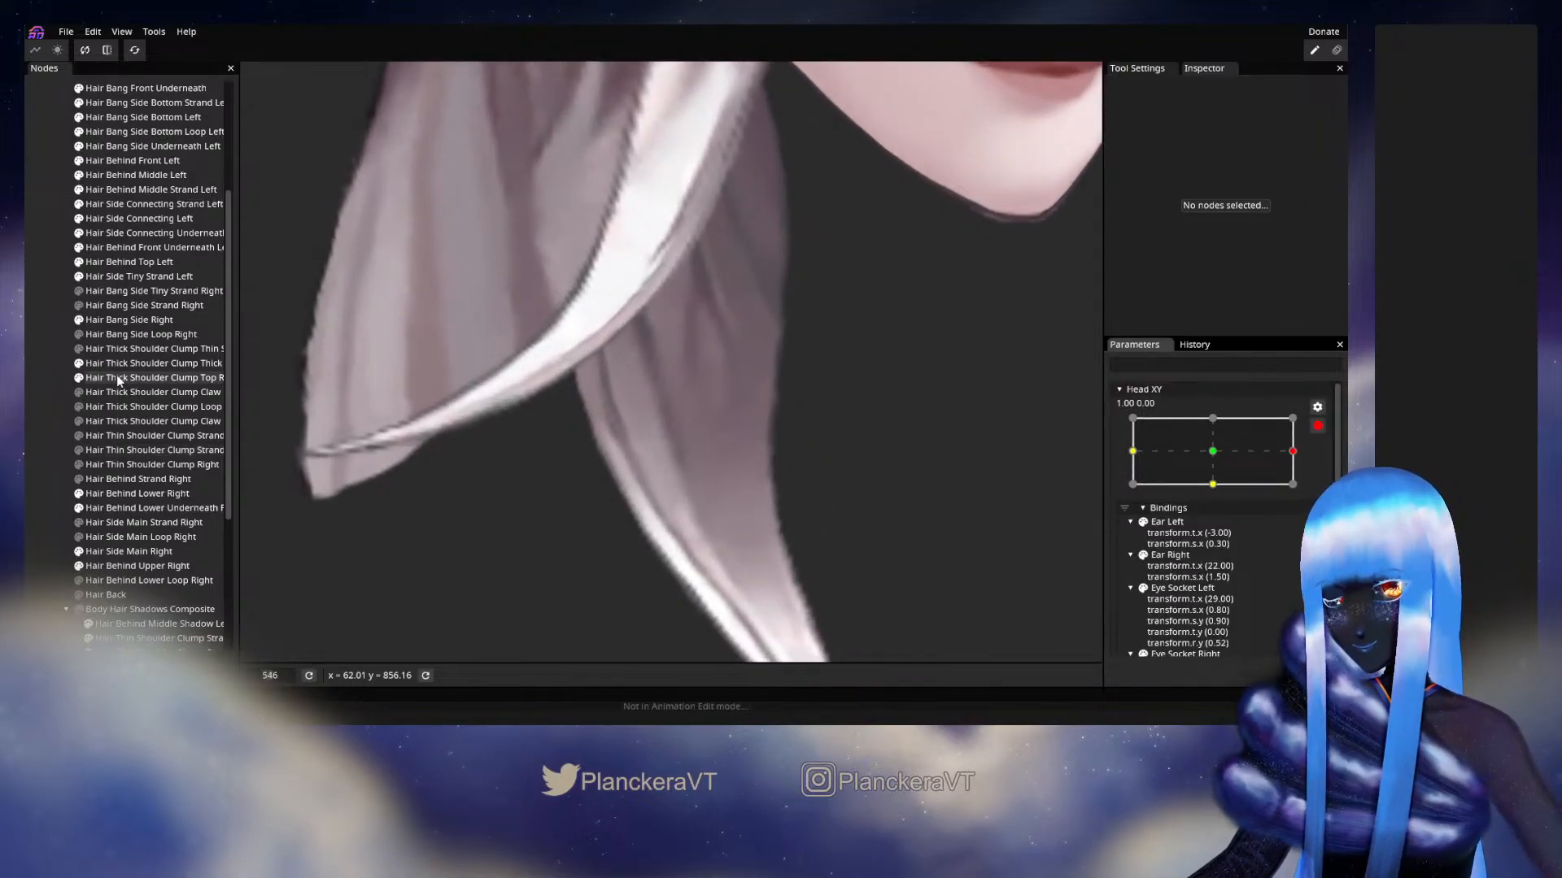
{"action": "left_click", "coordinate": [119, 380]}
{"action": "scroll", "coordinate": [582, 471], "scroll_direction": "up", "scroll_amount": 2}
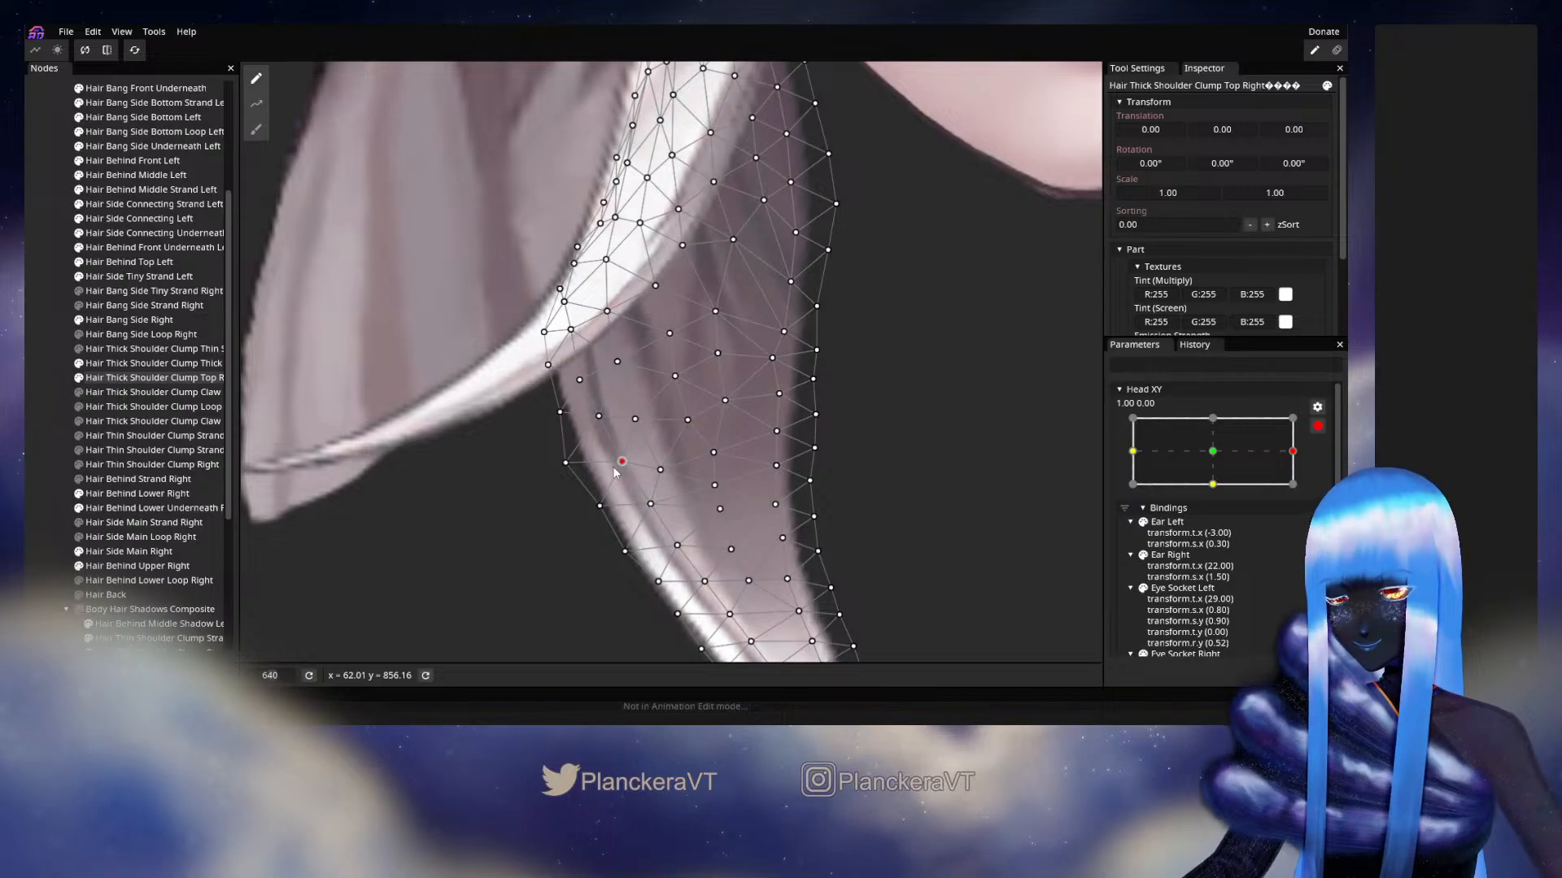
{"action": "left_click", "coordinate": [563, 463]}
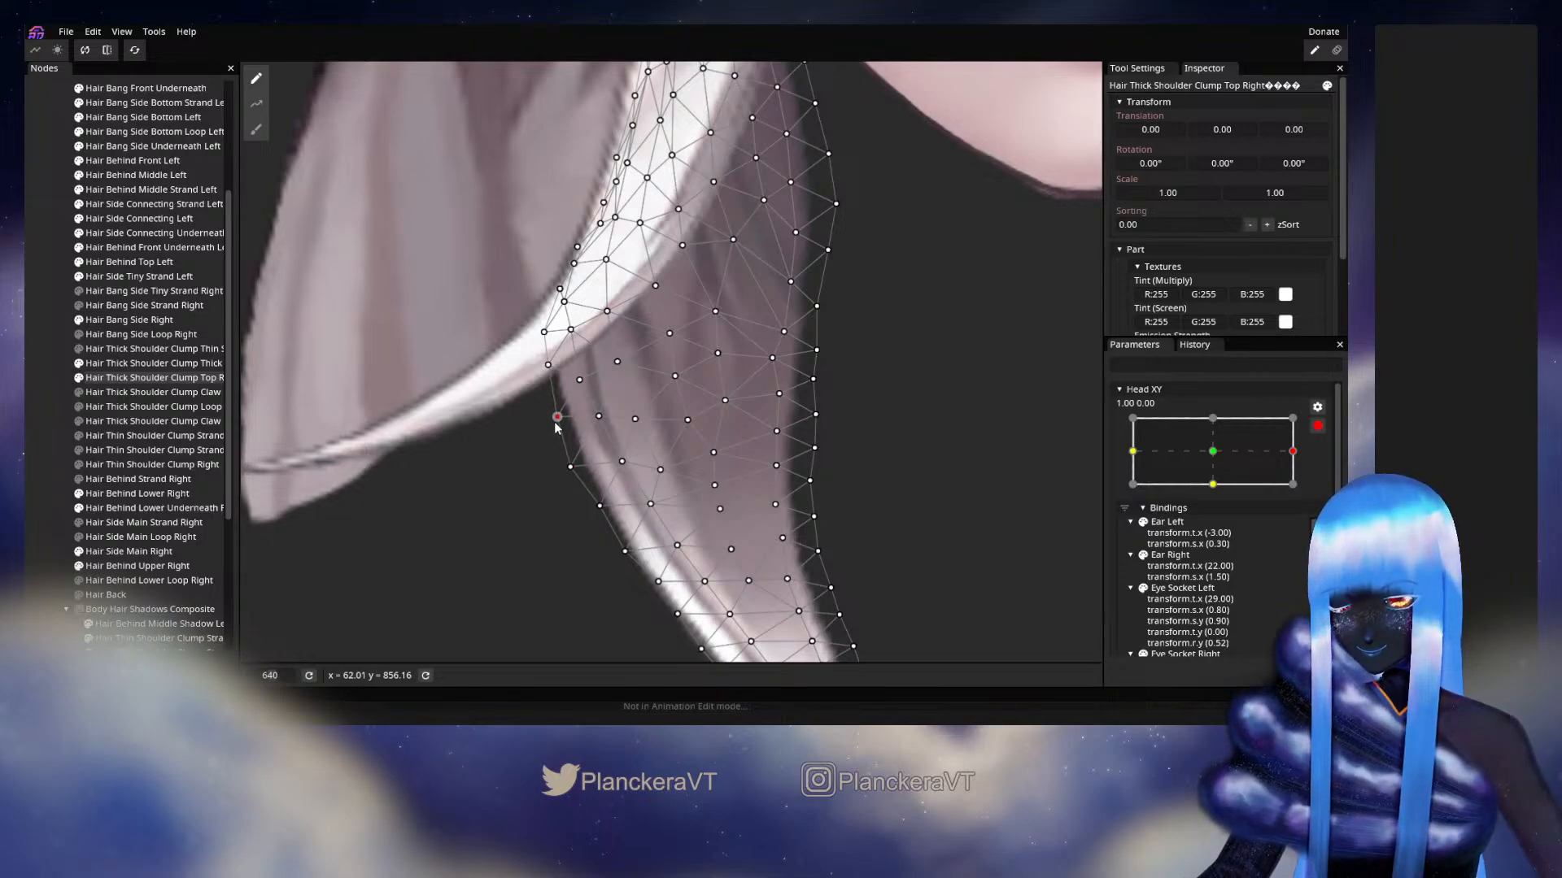
{"action": "left_click_drag", "start_coordinate": [557, 426], "coordinate": [557, 429]}
{"action": "left_click", "coordinate": [27, 390]}
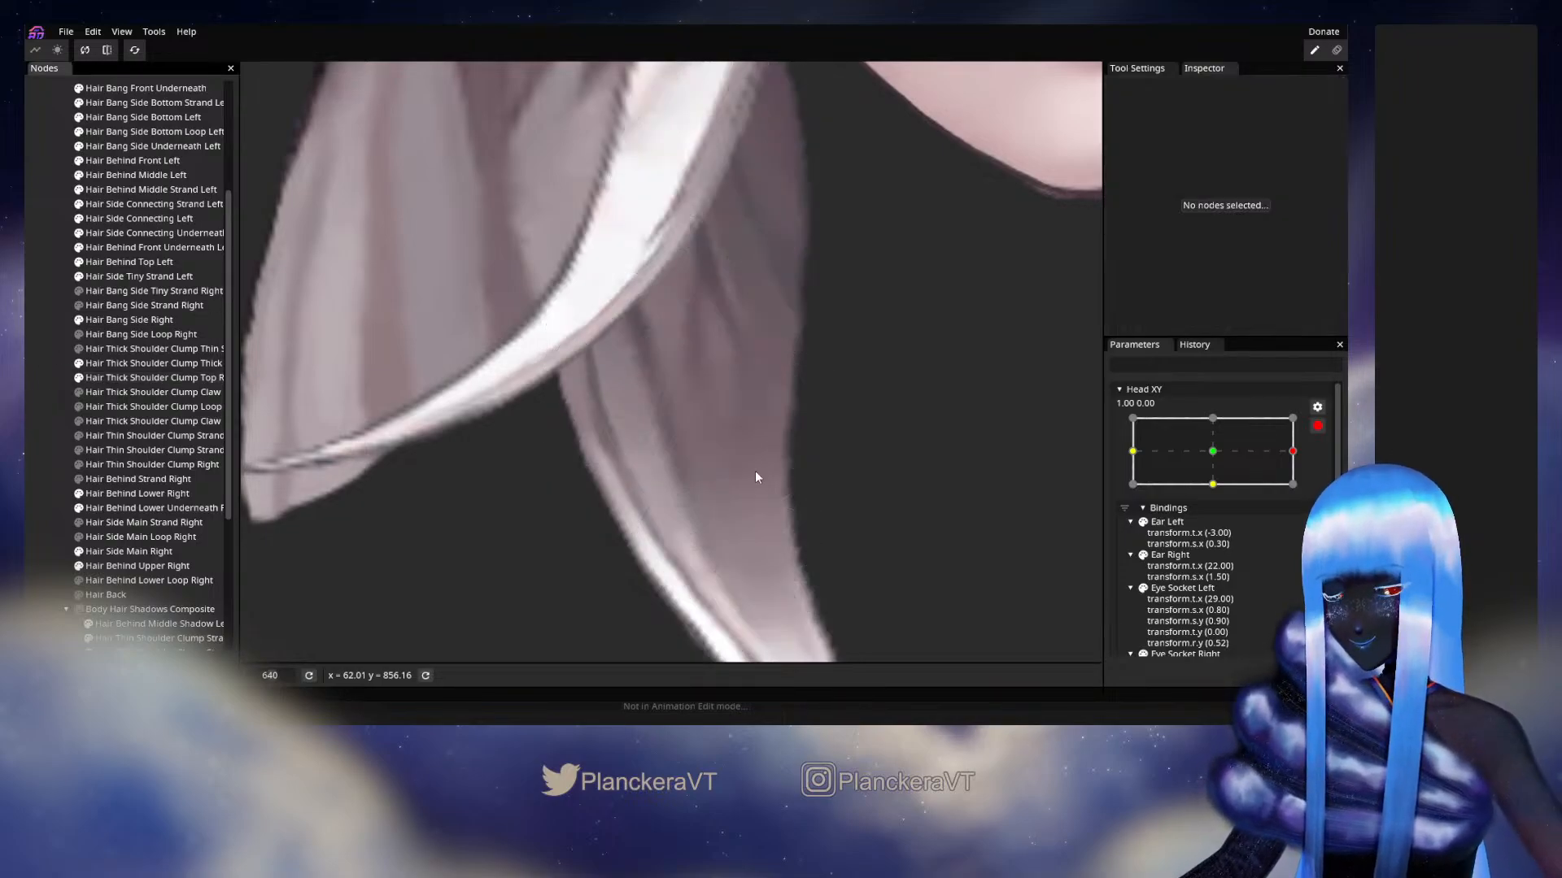
Disarm Head XY, test the smoothed left outline of the clump near the far-right pose, and rearm 1.00, 0.00.
{"action": "scroll", "coordinate": [873, 484], "scroll_direction": "down", "scroll_amount": 4}
{"action": "scroll", "coordinate": [854, 501], "scroll_direction": "down", "scroll_amount": 2}
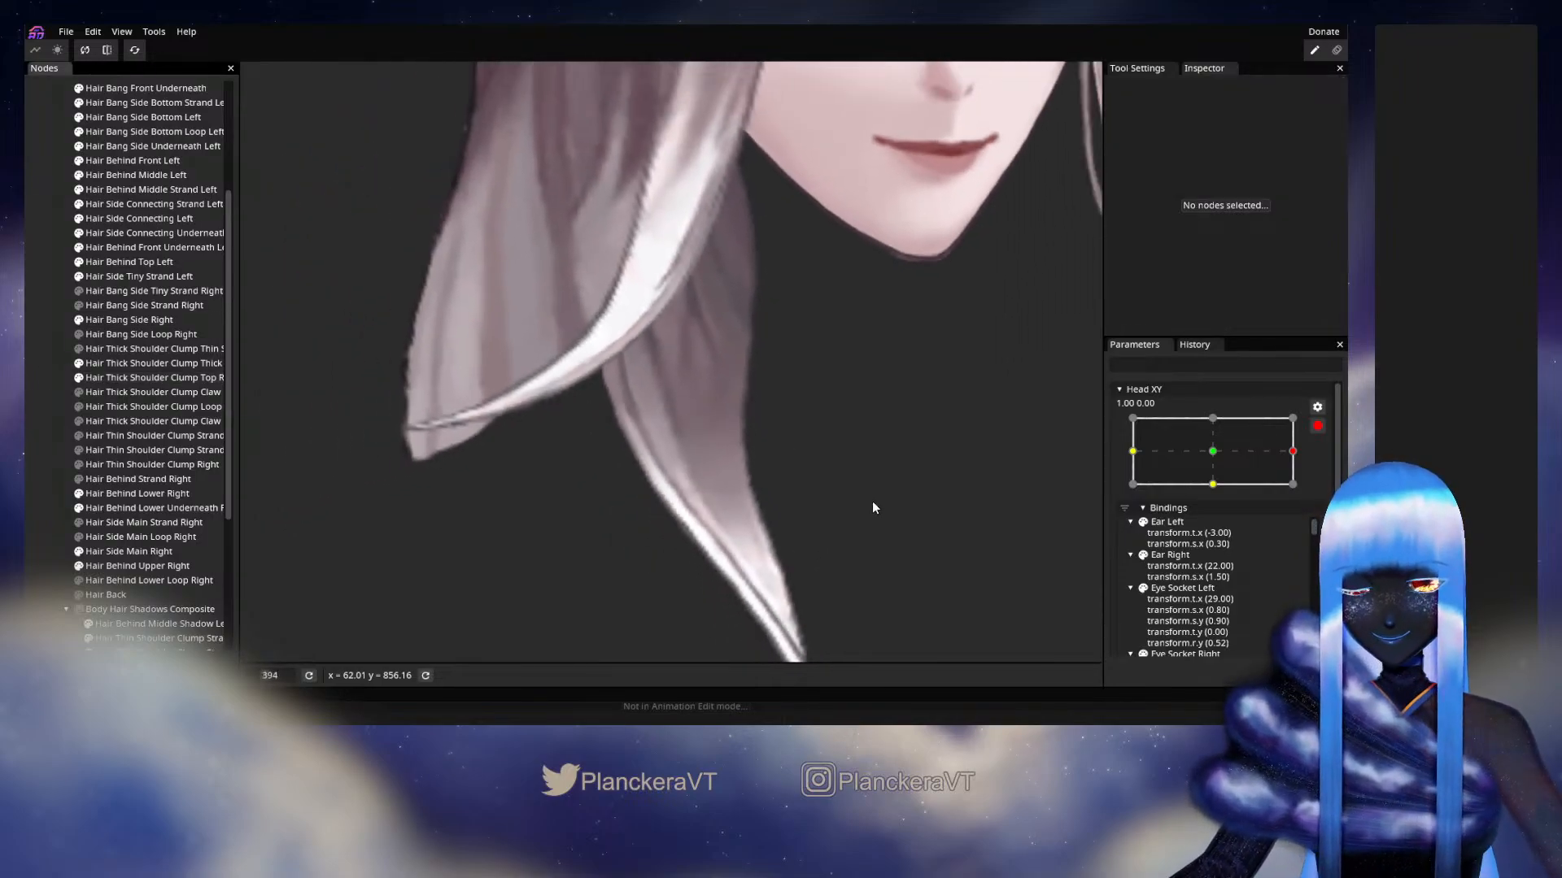
{"action": "left_click", "coordinate": [1317, 426]}
{"action": "mouse_move", "coordinate": [1303, 493]}
{"action": "left_mouse_down"}
{"action": "mouse_move", "coordinate": [1217, 492]}
{"action": "mouse_move", "coordinate": [1306, 495]}
{"action": "left_mouse_up"}
{"action": "left_click", "coordinate": [1326, 467]}
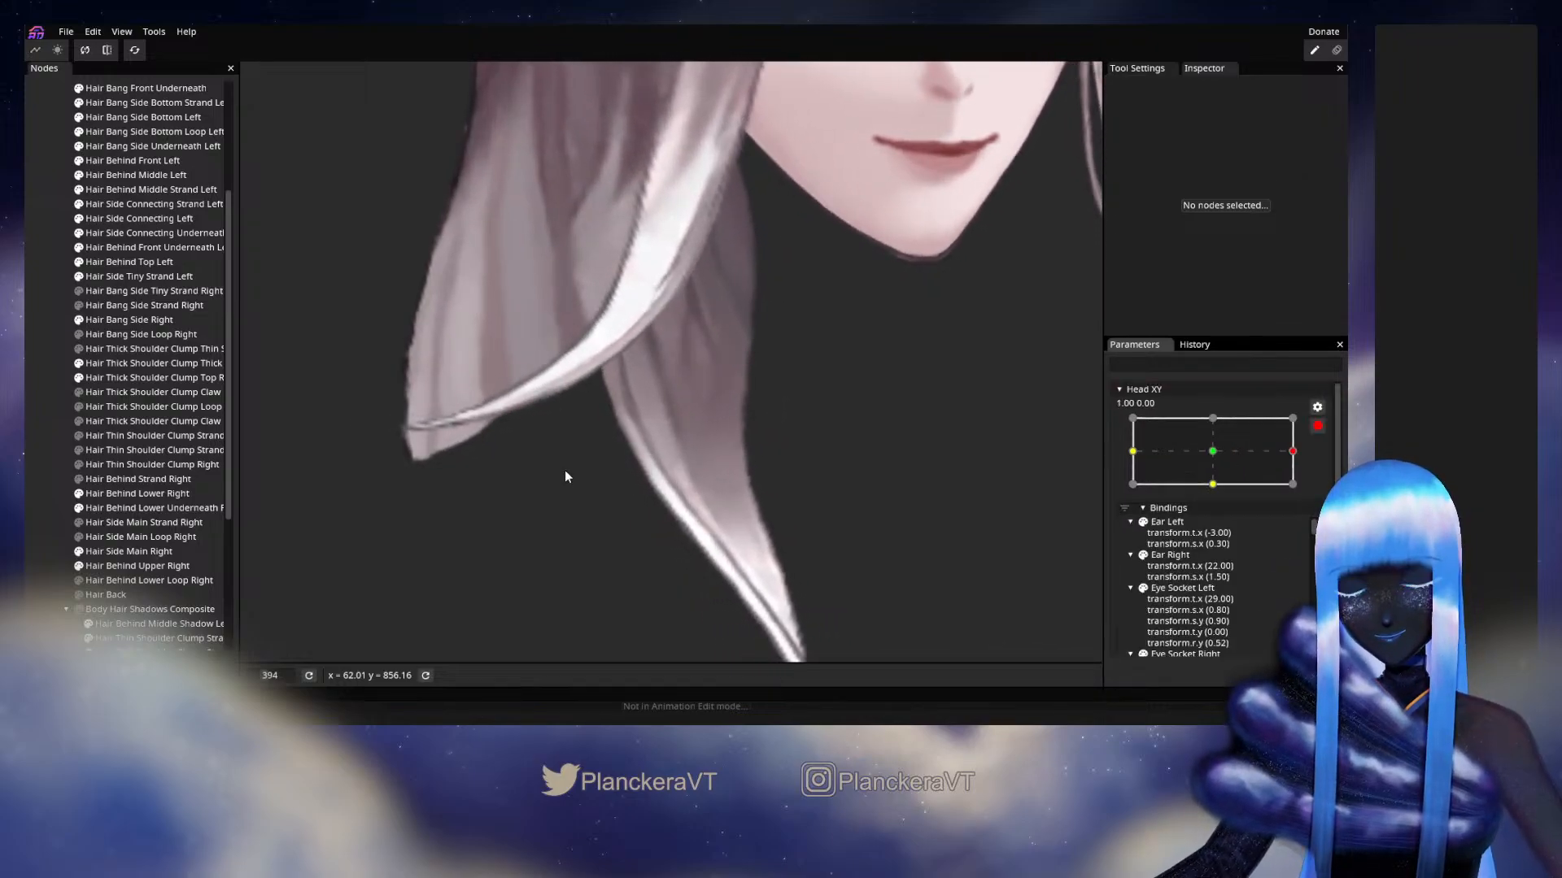
Adjust the Clump Top Right mesh's interior vertices beside the left edge below the crossing, and deselect the mesh.
{"action": "scroll", "coordinate": [569, 470], "scroll_direction": "up", "scroll_amount": 5}
{"action": "left_click", "coordinate": [118, 379]}
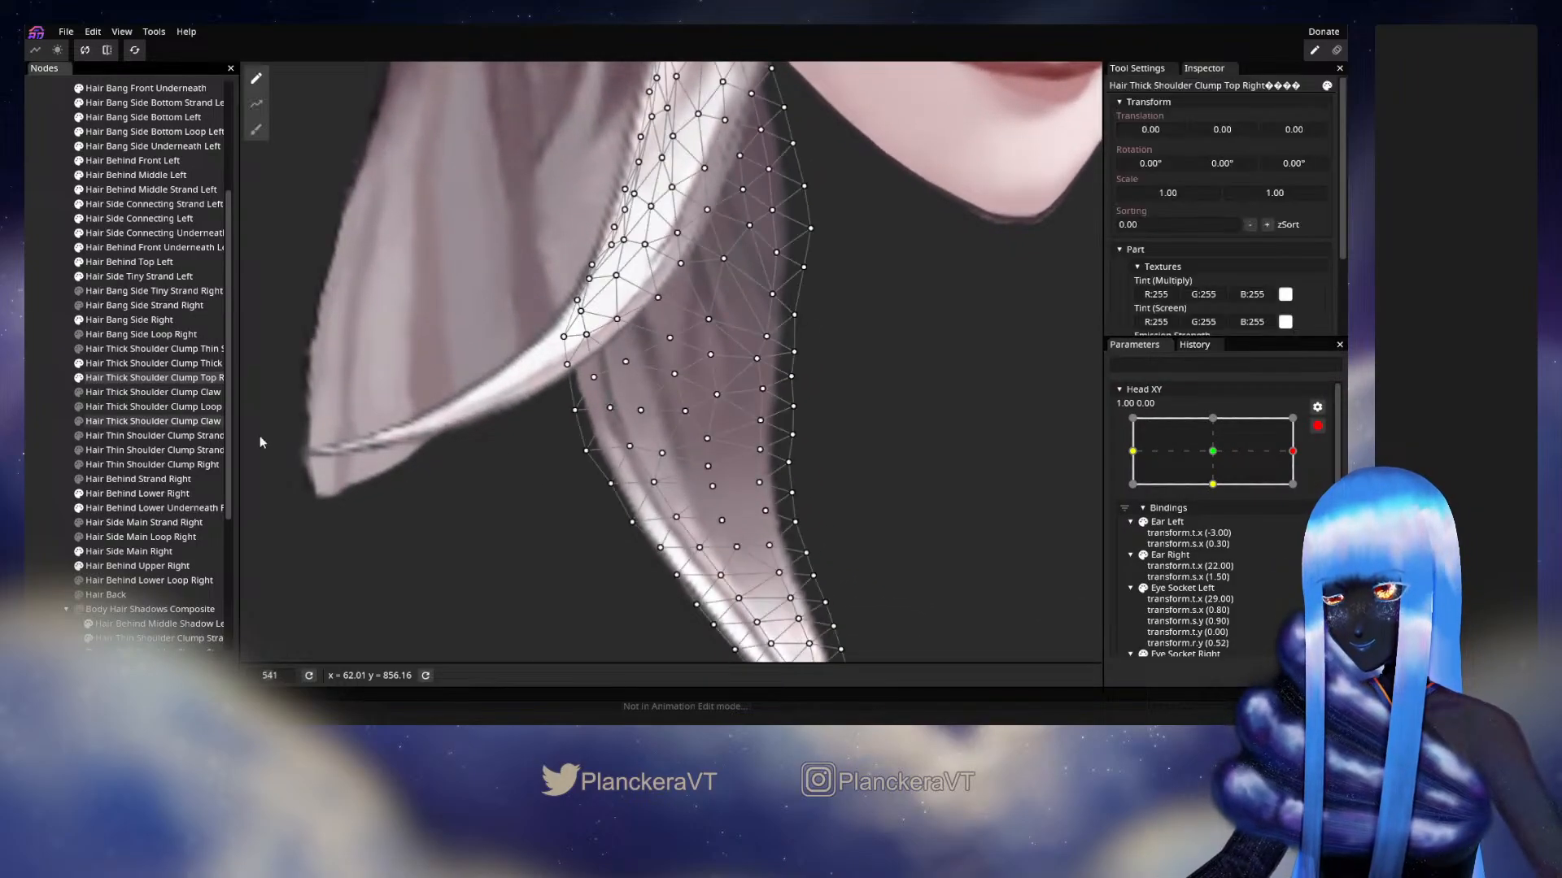
{"action": "scroll", "coordinate": [544, 485], "scroll_direction": "up", "scroll_amount": 2}
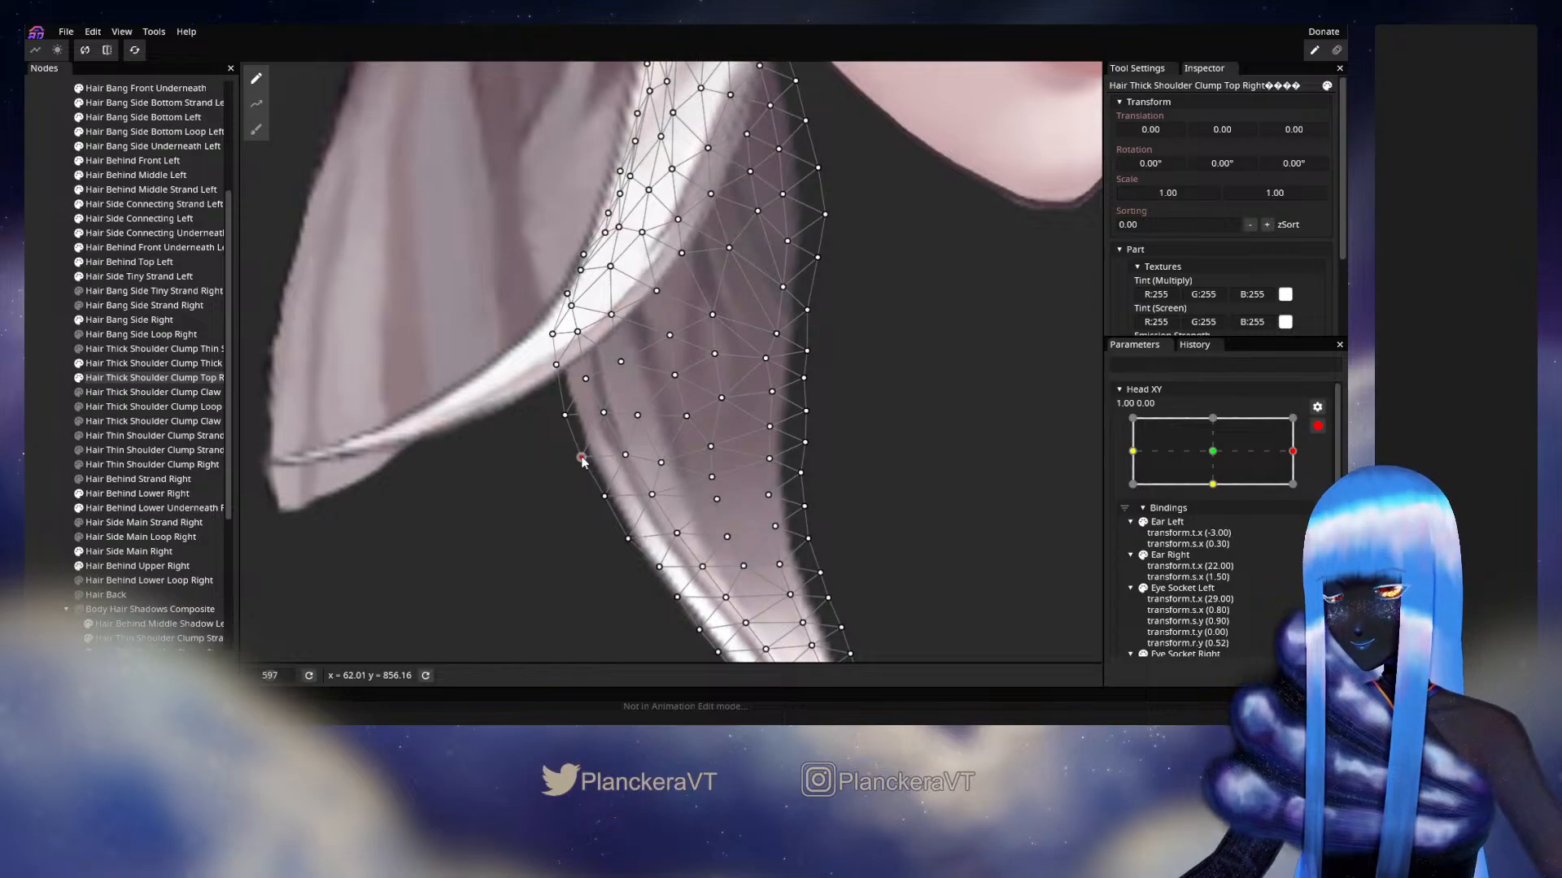
{"action": "left_click", "coordinate": [625, 455]}
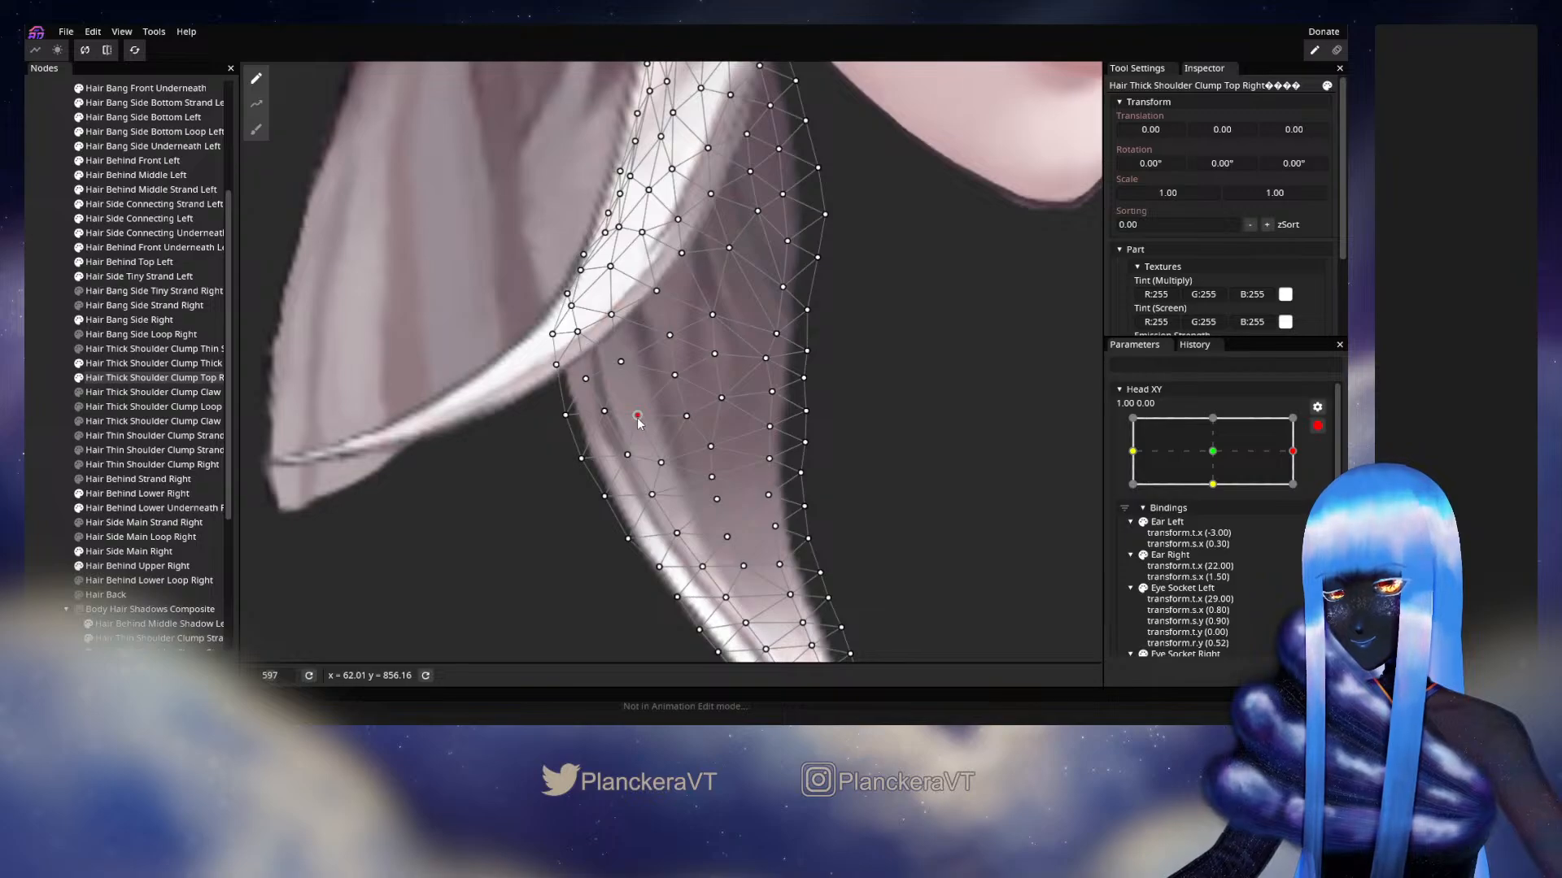
{"action": "left_click", "coordinate": [48, 364]}
Disarm Head XY, check the clump's inner shading near the far-right pose, and rearm the 1.00, 0.00 keypoint.
{"action": "scroll", "coordinate": [909, 515], "scroll_direction": "down", "scroll_amount": 4}
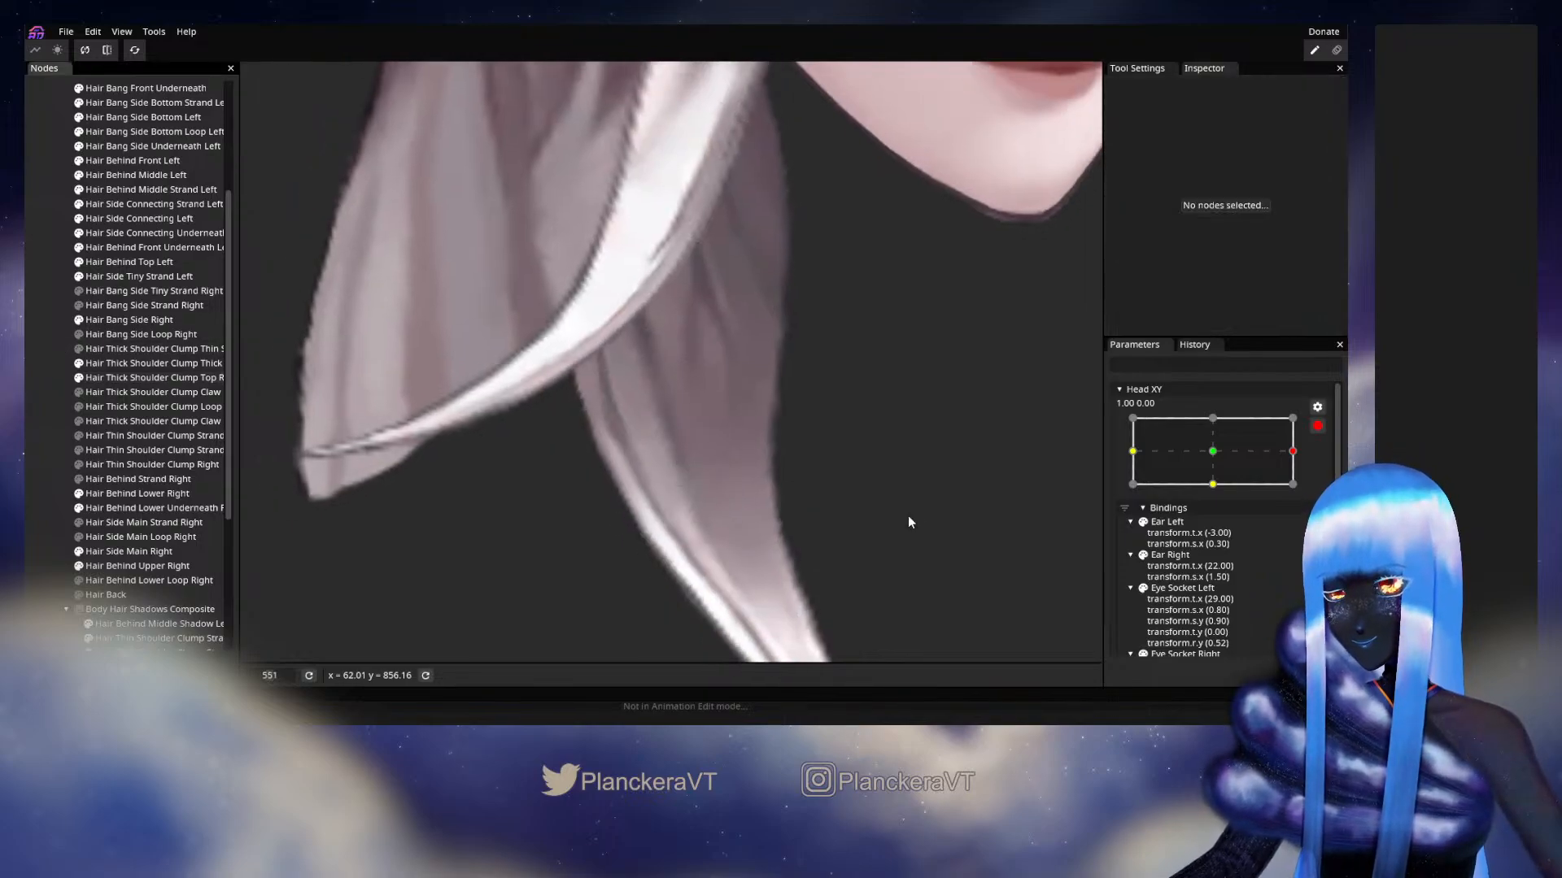
{"action": "left_click", "coordinate": [1318, 426]}
{"action": "mouse_move", "coordinate": [1303, 492]}
{"action": "left_mouse_down"}
{"action": "mouse_move", "coordinate": [1210, 488]}
{"action": "mouse_move", "coordinate": [1303, 491]}
{"action": "left_mouse_up"}
{"action": "left_click", "coordinate": [1327, 467]}
Nudge the Clump Top Right mesh's interior vertex next to the left-edge highlight below the crossing, and deselect the mesh.
{"action": "scroll", "coordinate": [550, 420], "scroll_direction": "up", "scroll_amount": 1}
{"action": "scroll", "coordinate": [551, 415], "scroll_direction": "up", "scroll_amount": 5}
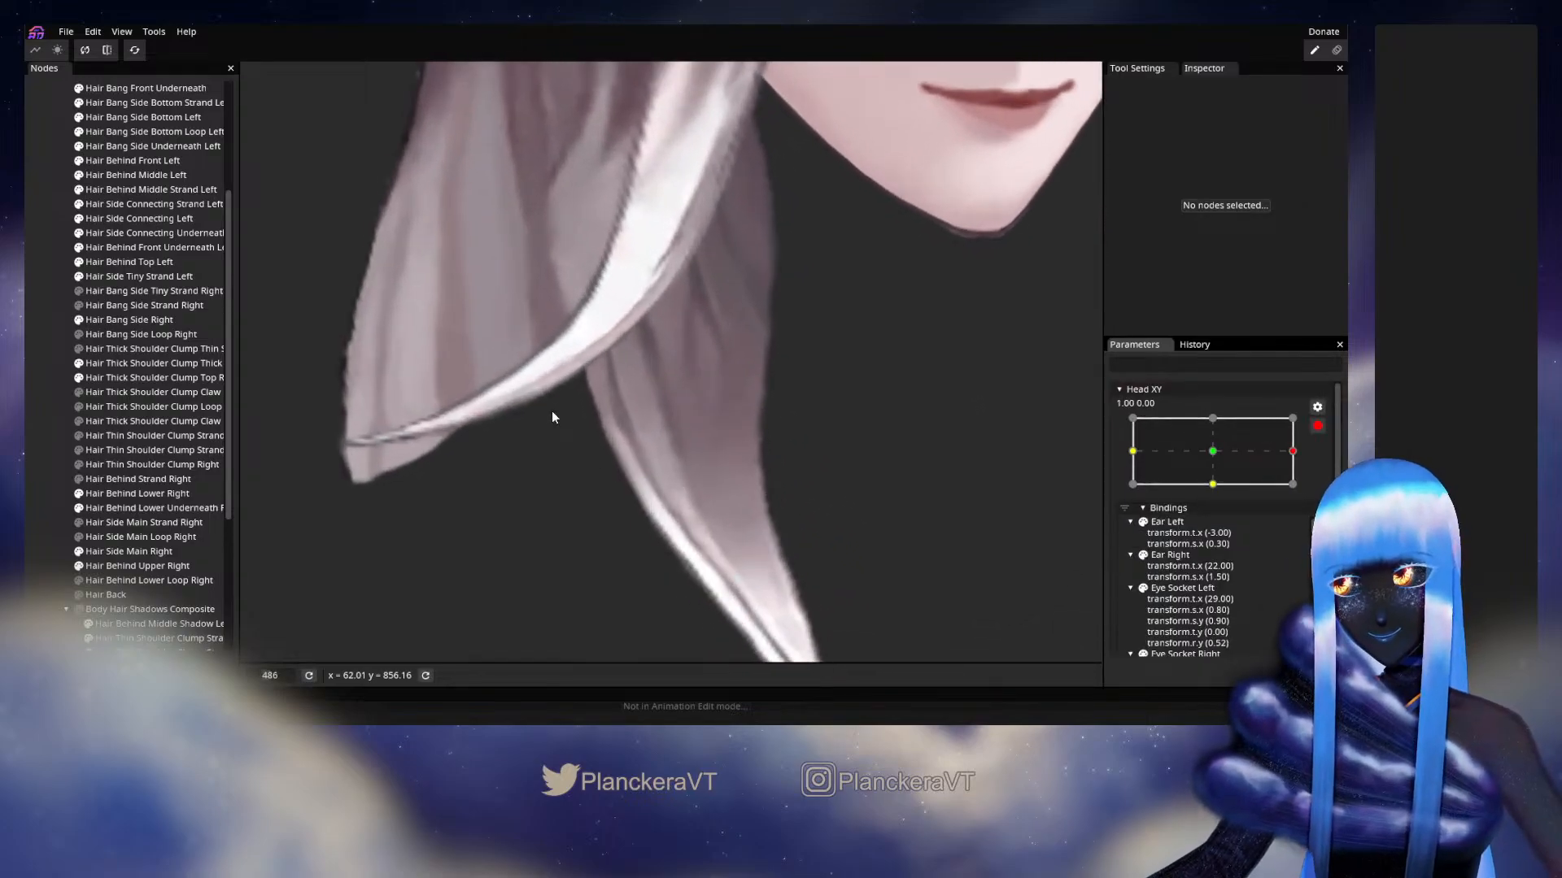
{"action": "left_click", "coordinate": [113, 379]}
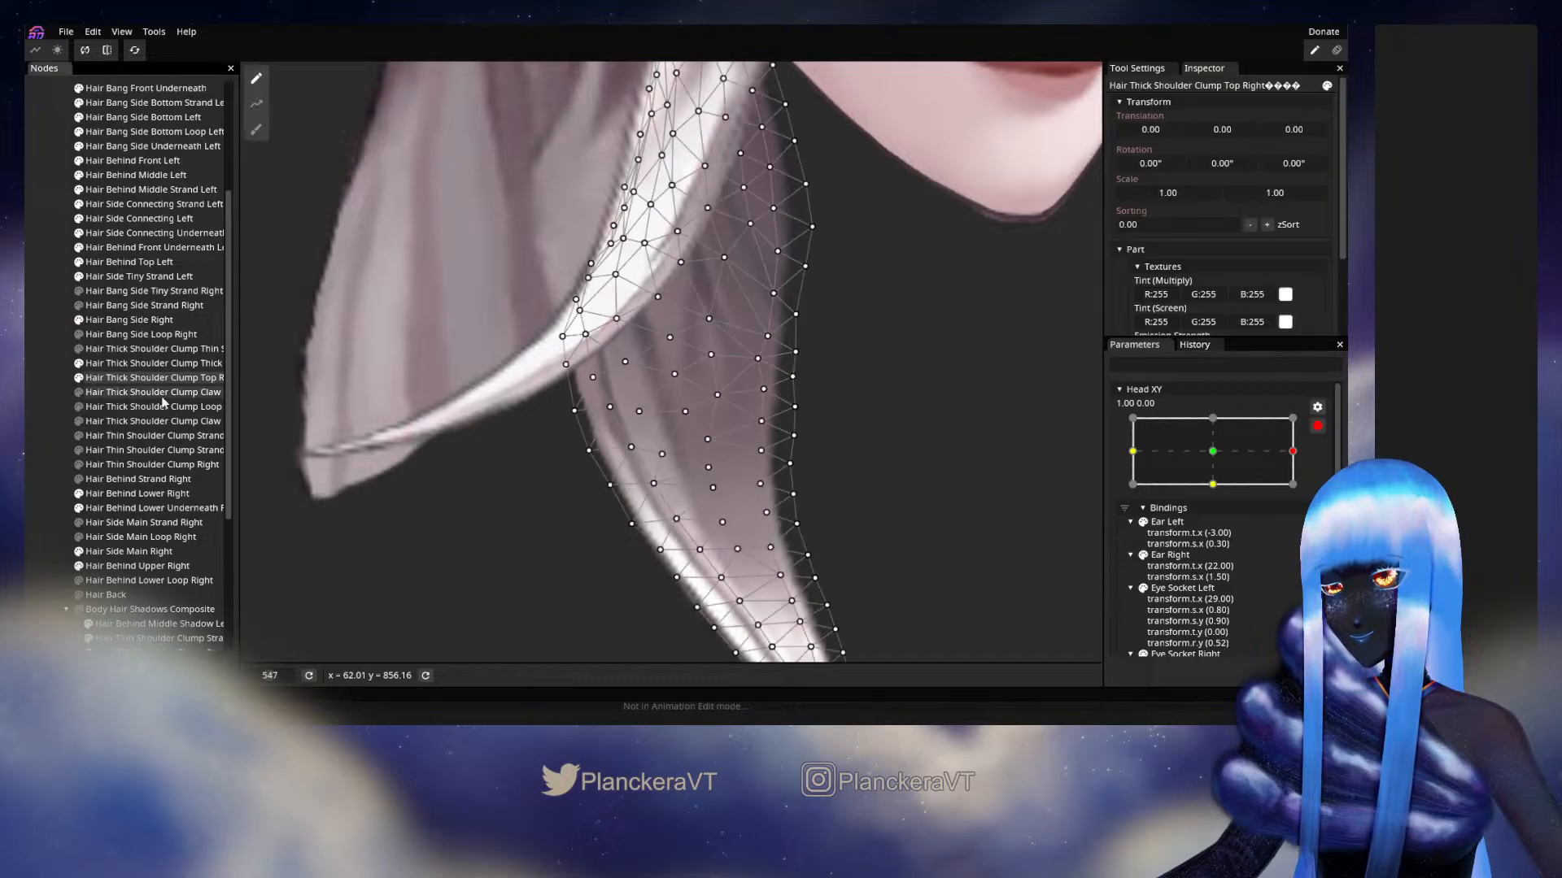
{"action": "scroll", "coordinate": [623, 441], "scroll_direction": "up", "scroll_amount": 1}
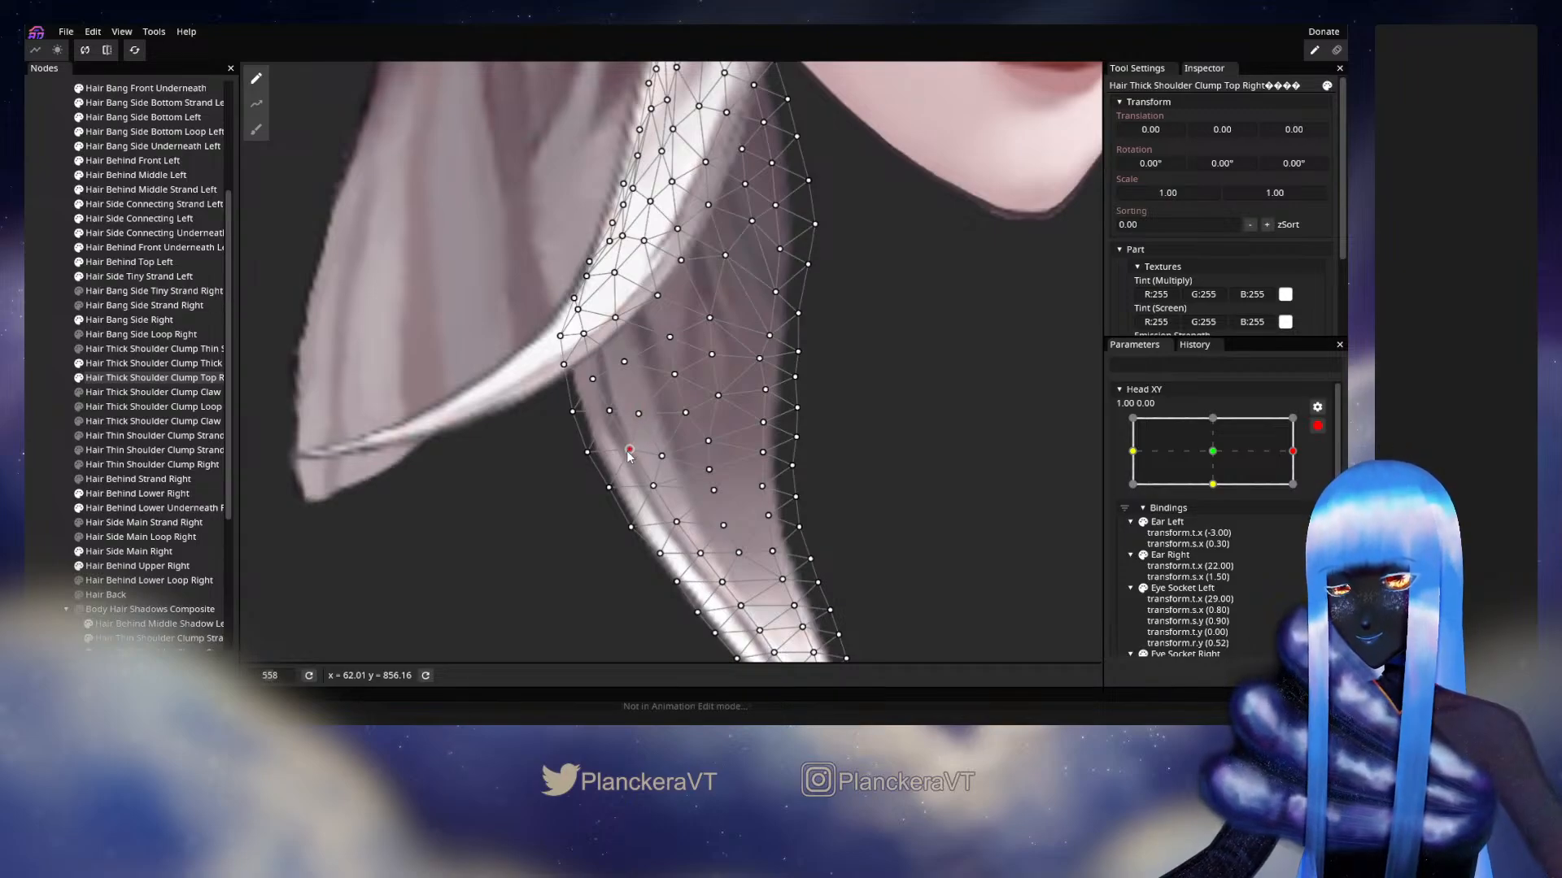
{"action": "left_click", "coordinate": [890, 426]}
Disarm Head XY, test the nudged highlight area around the far-right pose, and rearm the 1.00, 0.00 keypoint.
{"action": "scroll", "coordinate": [888, 424], "scroll_direction": "down", "scroll_amount": 5}
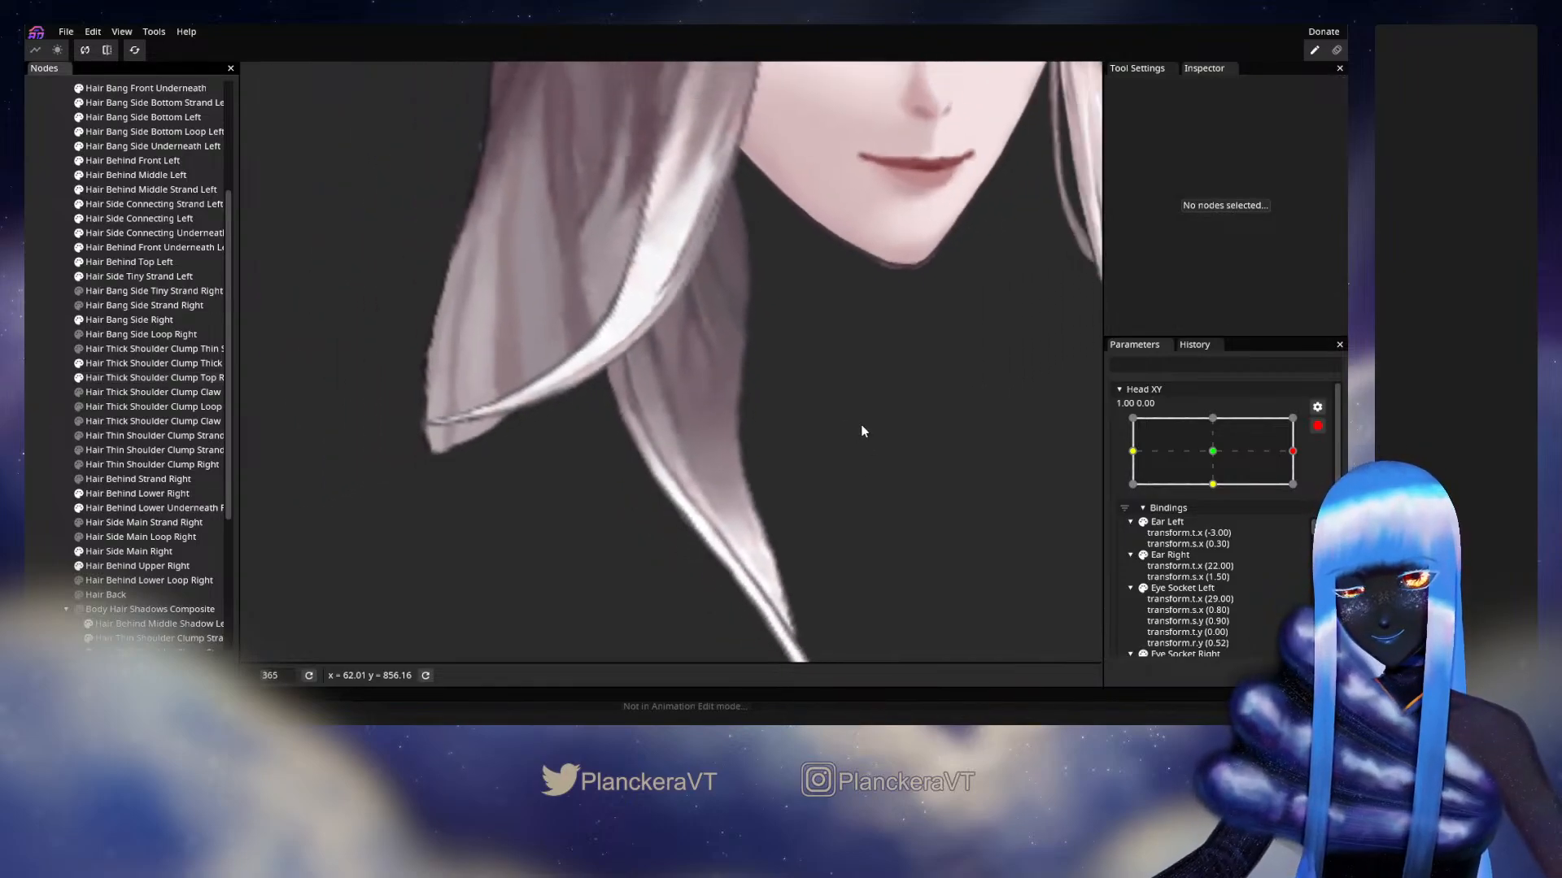
{"action": "left_click", "coordinate": [1318, 425]}
{"action": "mouse_move", "coordinate": [1304, 494]}
{"action": "left_mouse_down"}
{"action": "mouse_move", "coordinate": [1209, 498]}
{"action": "mouse_move", "coordinate": [1303, 491]}
{"action": "left_mouse_up"}
{"action": "left_click", "coordinate": [1327, 466]}
Reposition the Clump Top Right mesh's left-edge vertex just below the front strand crossing, and deselect the mesh.
{"action": "scroll", "coordinate": [622, 449], "scroll_direction": "up", "scroll_amount": 1}
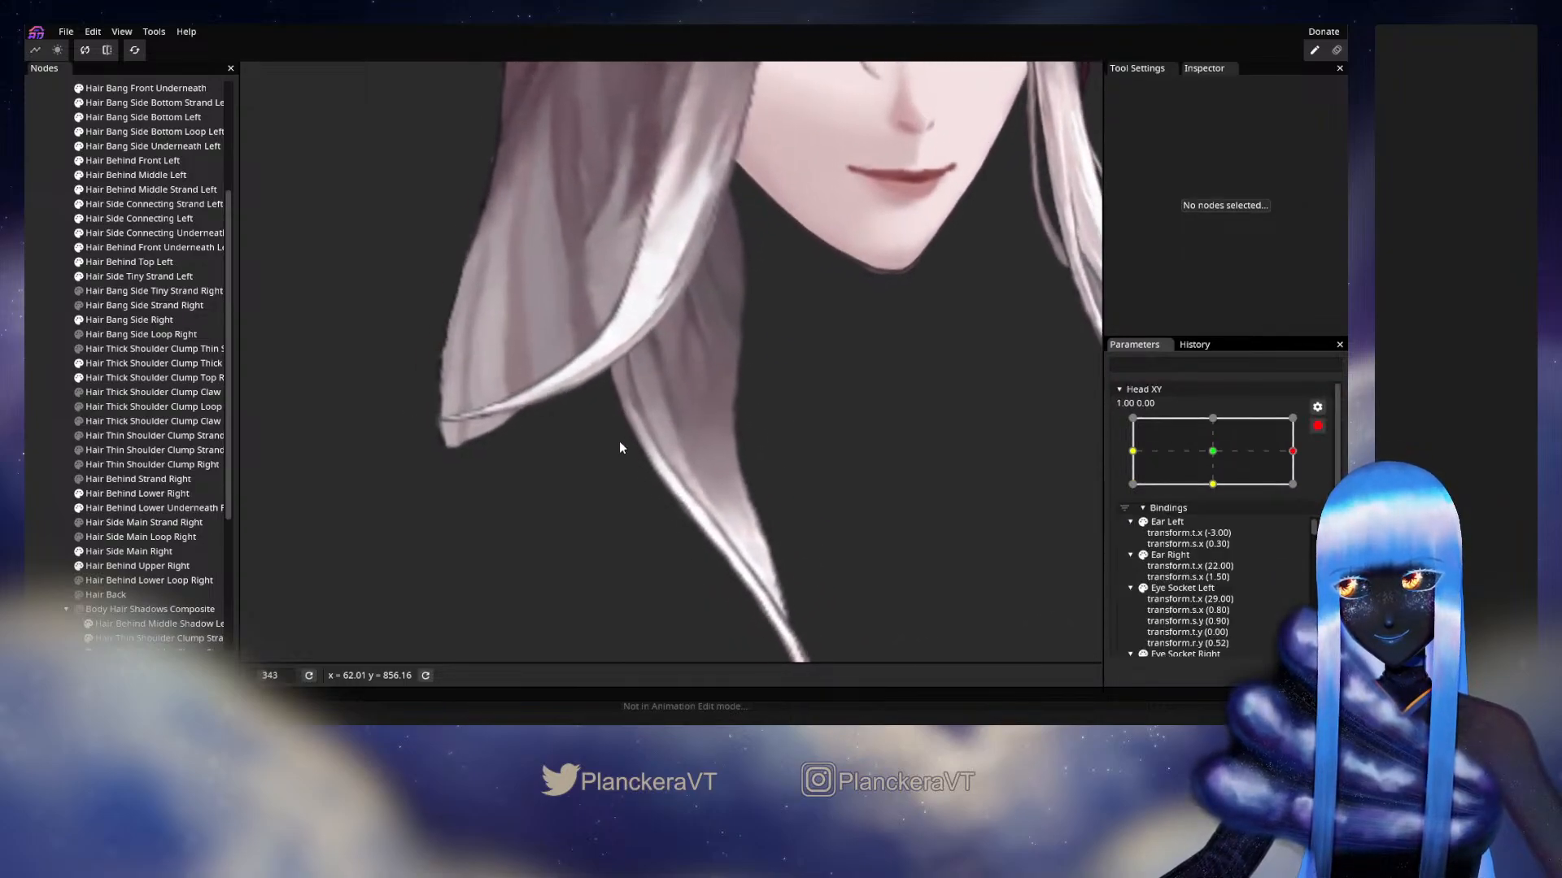
{"action": "scroll", "coordinate": [620, 443], "scroll_direction": "up", "scroll_amount": 5}
{"action": "left_click", "coordinate": [169, 377]}
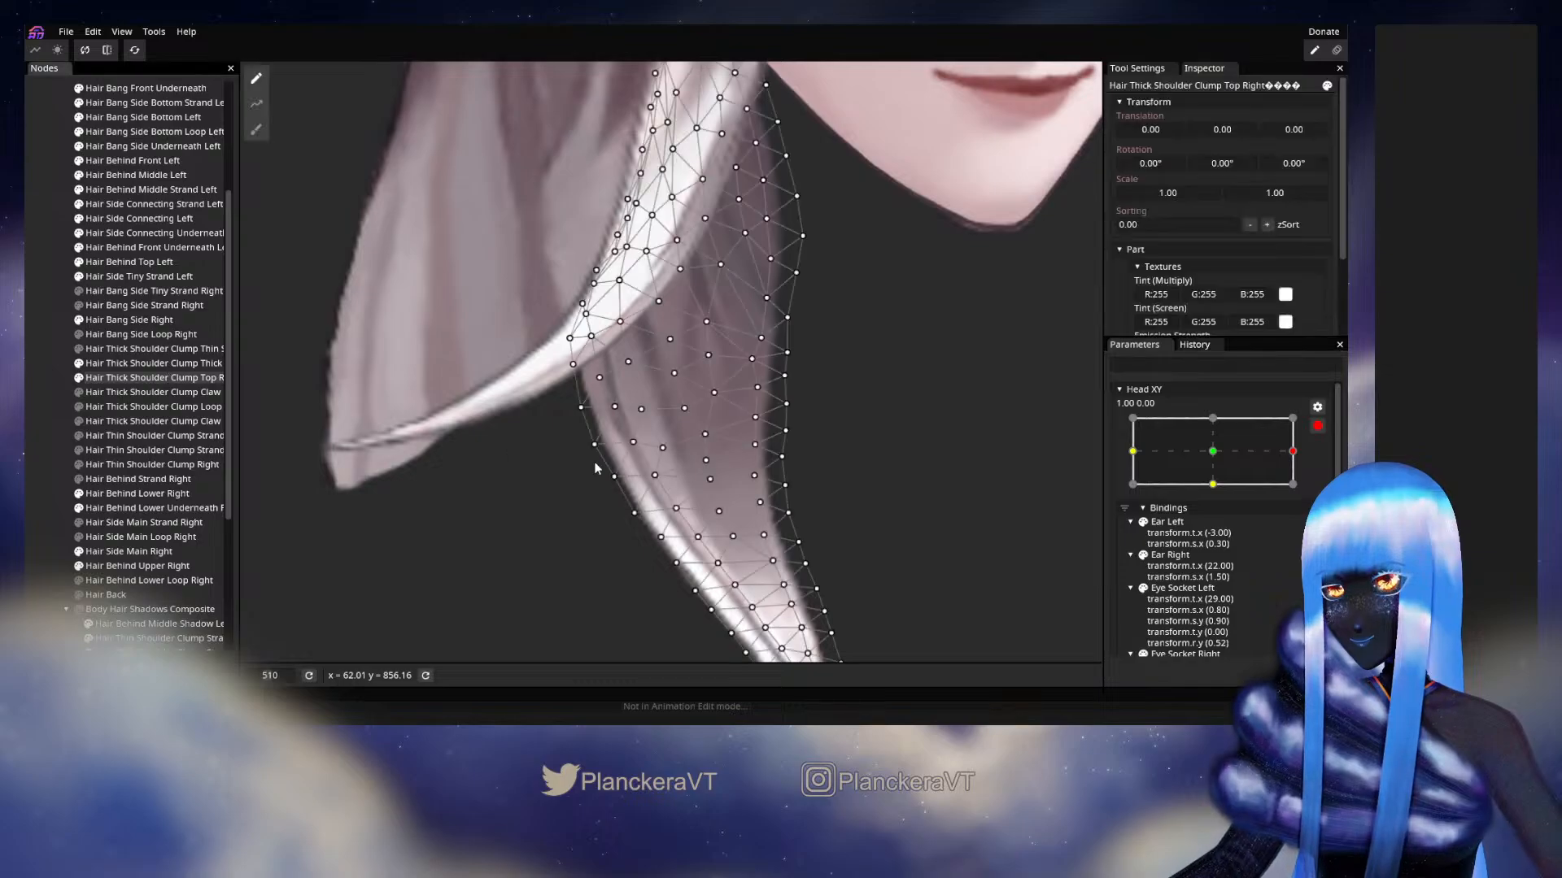
{"action": "scroll", "coordinate": [606, 451], "scroll_direction": "up", "scroll_amount": 2}
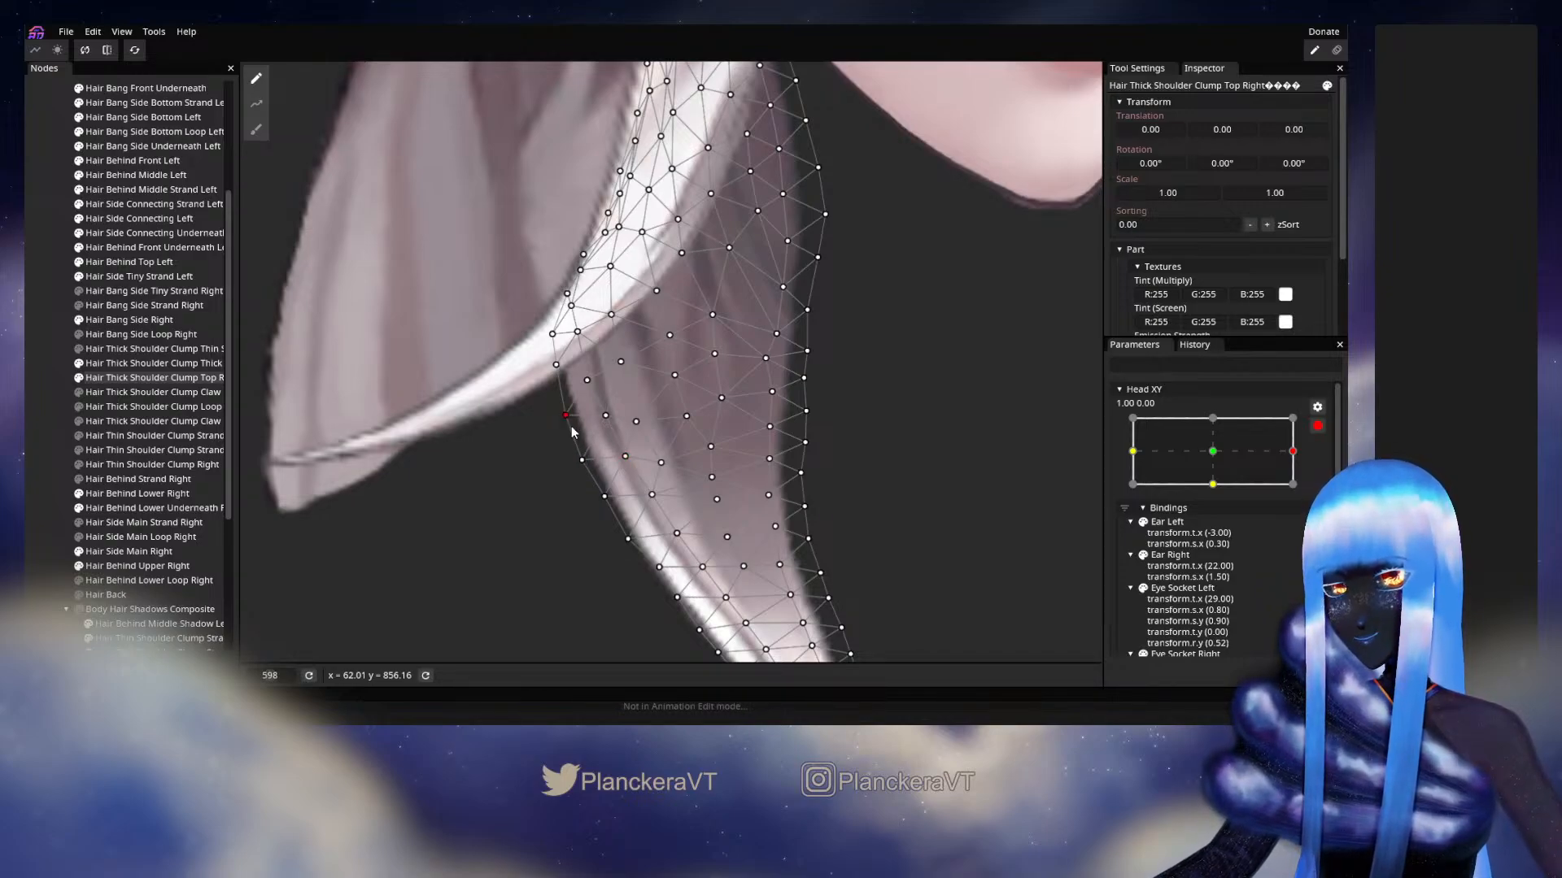
{"action": "left_click", "coordinate": [41, 325]}
Disarm Head XY, check the clump's left edge below the crossing near the far-right pose, and rearm 1.00, 0.00.
{"action": "scroll", "coordinate": [990, 456], "scroll_direction": "down", "scroll_amount": 2}
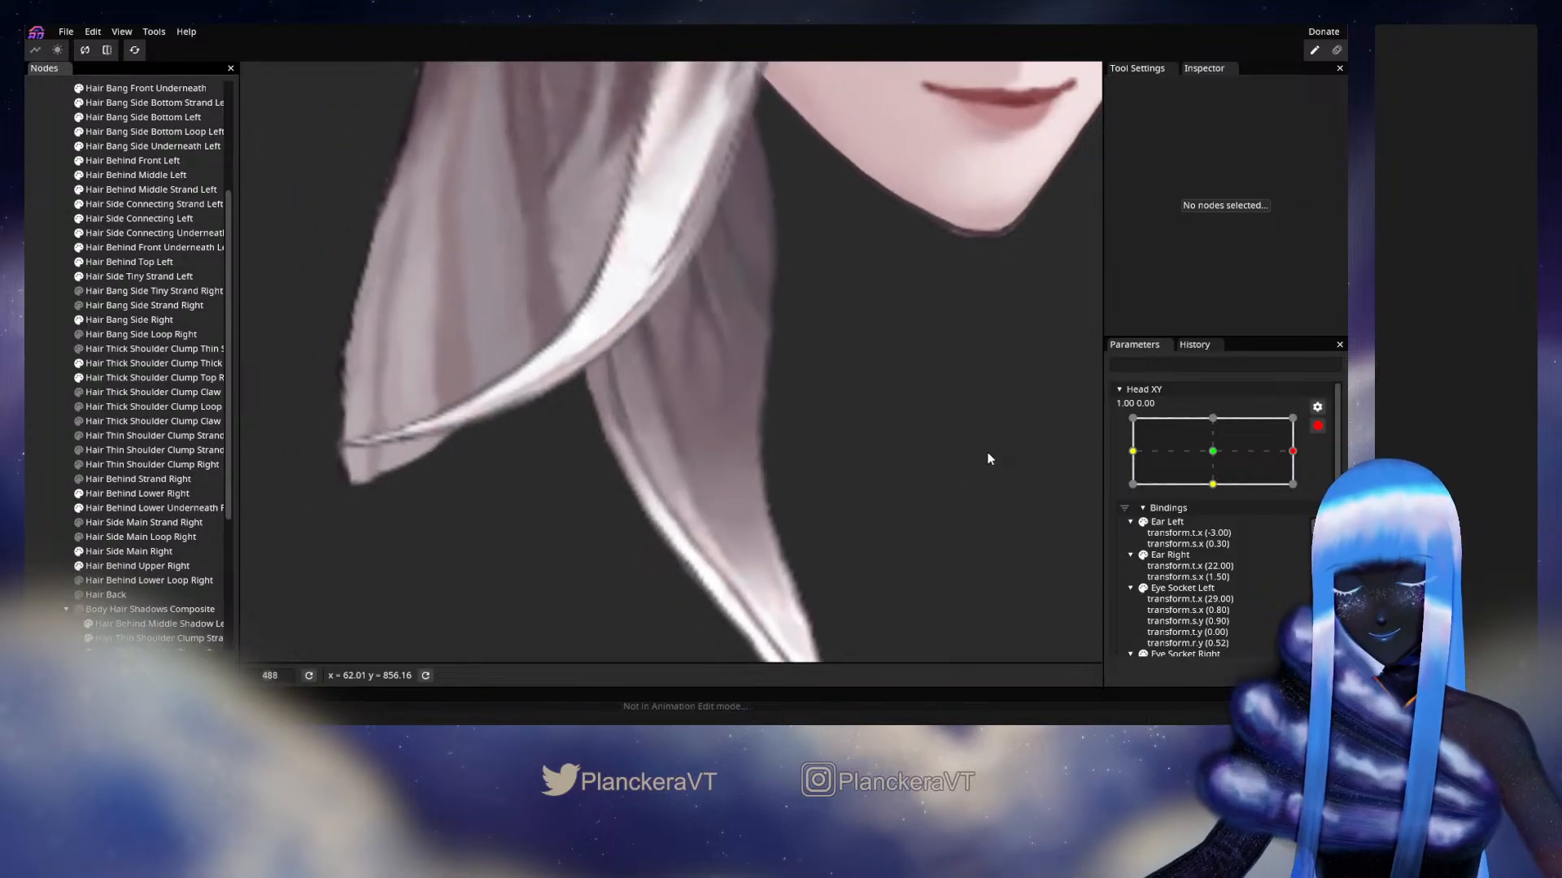
{"action": "scroll", "coordinate": [990, 457], "scroll_direction": "down", "scroll_amount": 3}
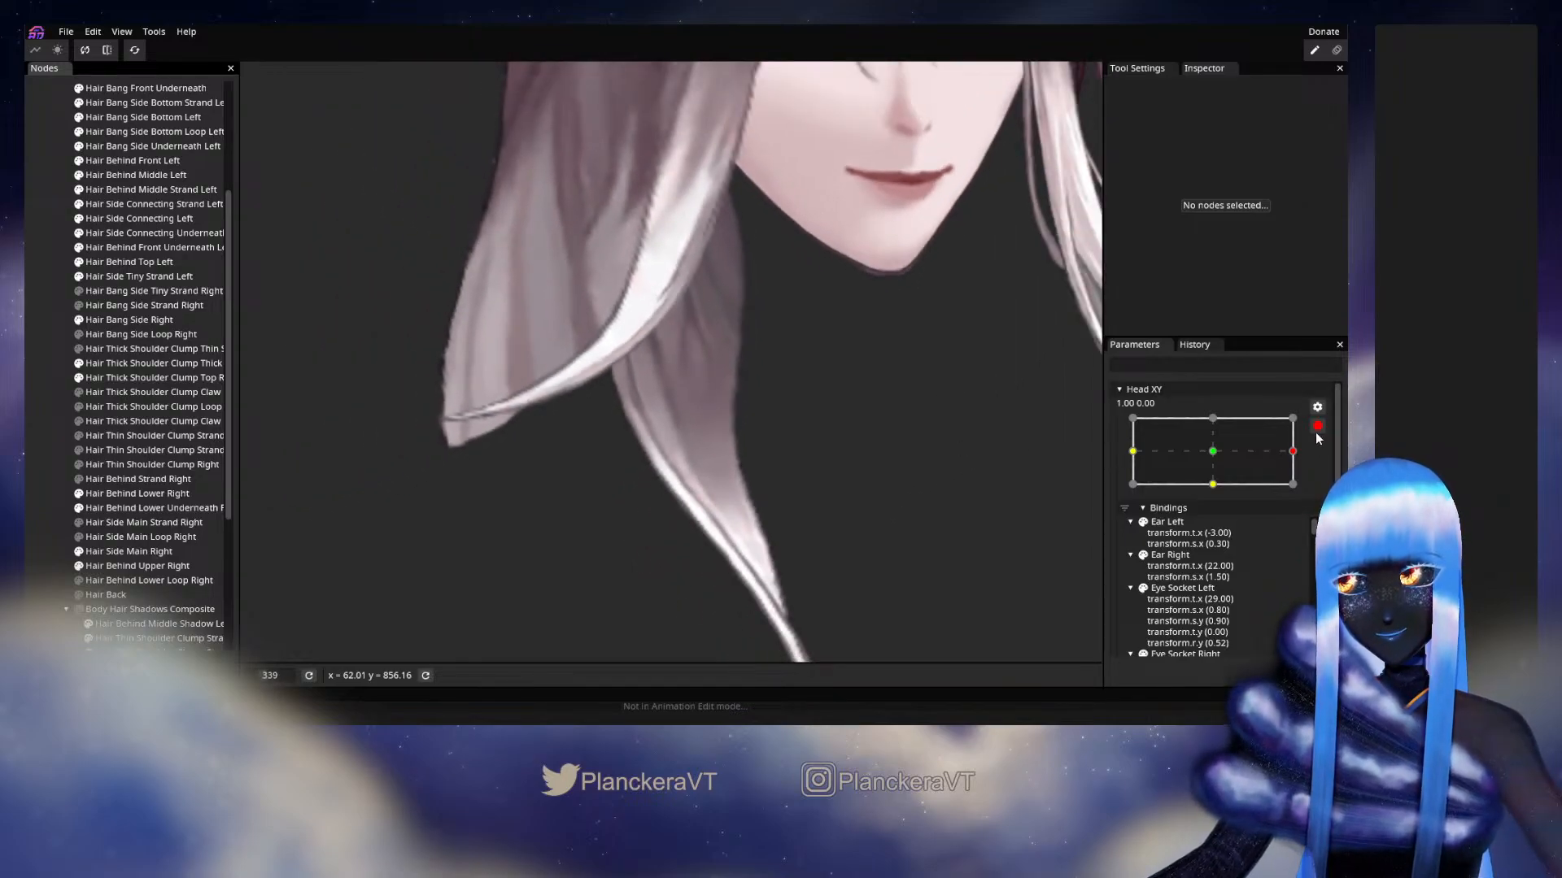
{"action": "left_click", "coordinate": [1317, 426]}
{"action": "mouse_move", "coordinate": [1302, 491]}
{"action": "left_mouse_down"}
{"action": "mouse_move", "coordinate": [1209, 498]}
{"action": "mouse_move", "coordinate": [1303, 491]}
{"action": "left_mouse_up"}
{"action": "left_click", "coordinate": [1327, 465]}
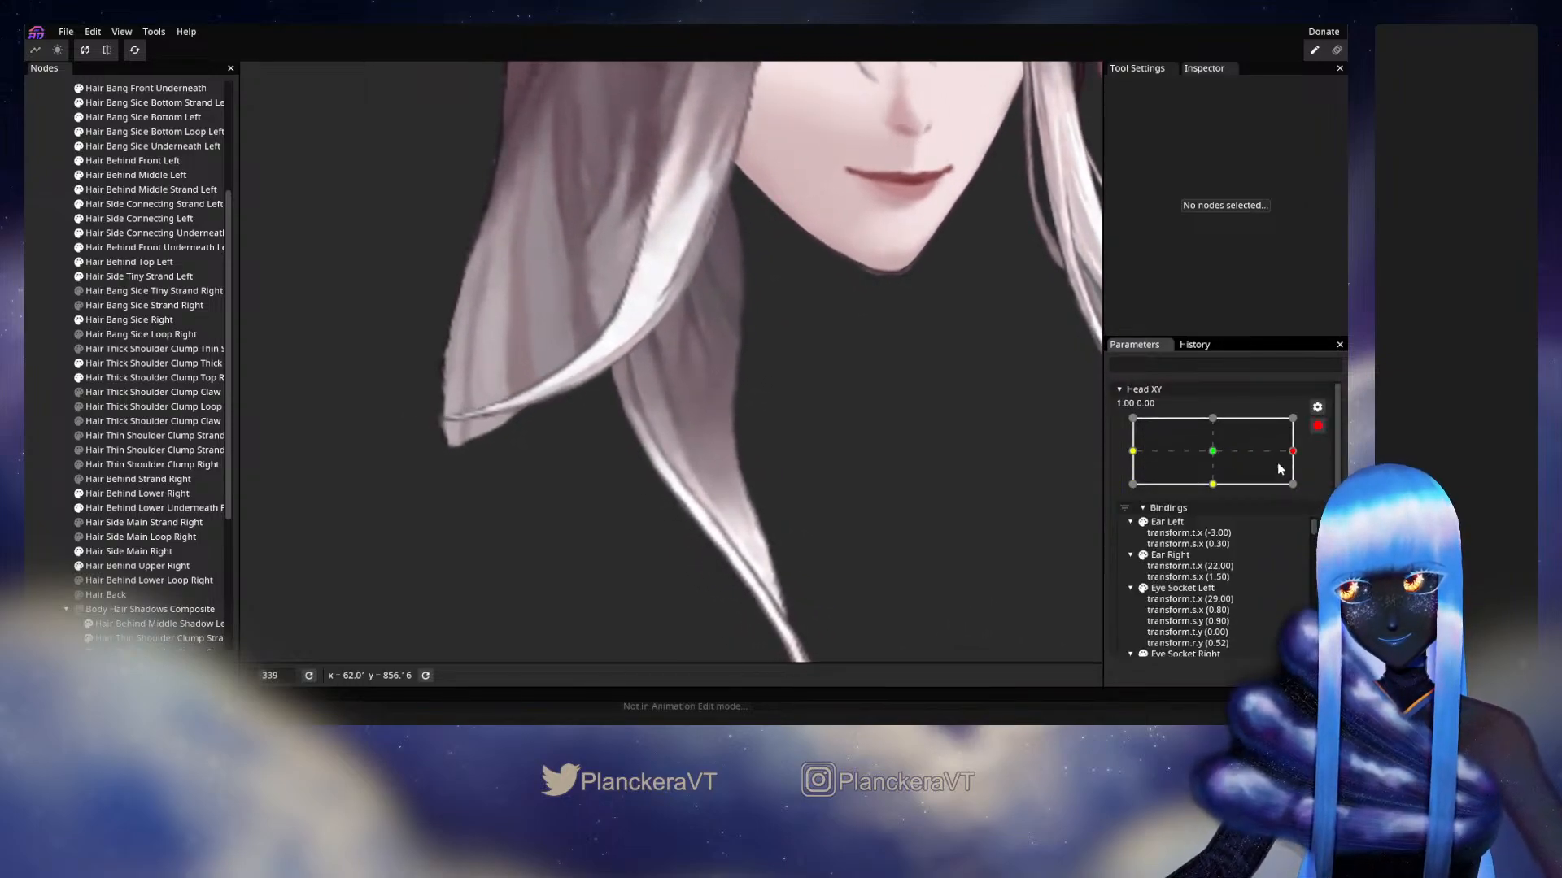
Shift the Clump Top Right mesh's cluster of interior vertices just beneath the front strand's lower edge, and deselect the mesh.
{"action": "scroll", "coordinate": [656, 398], "scroll_direction": "up", "scroll_amount": 4}
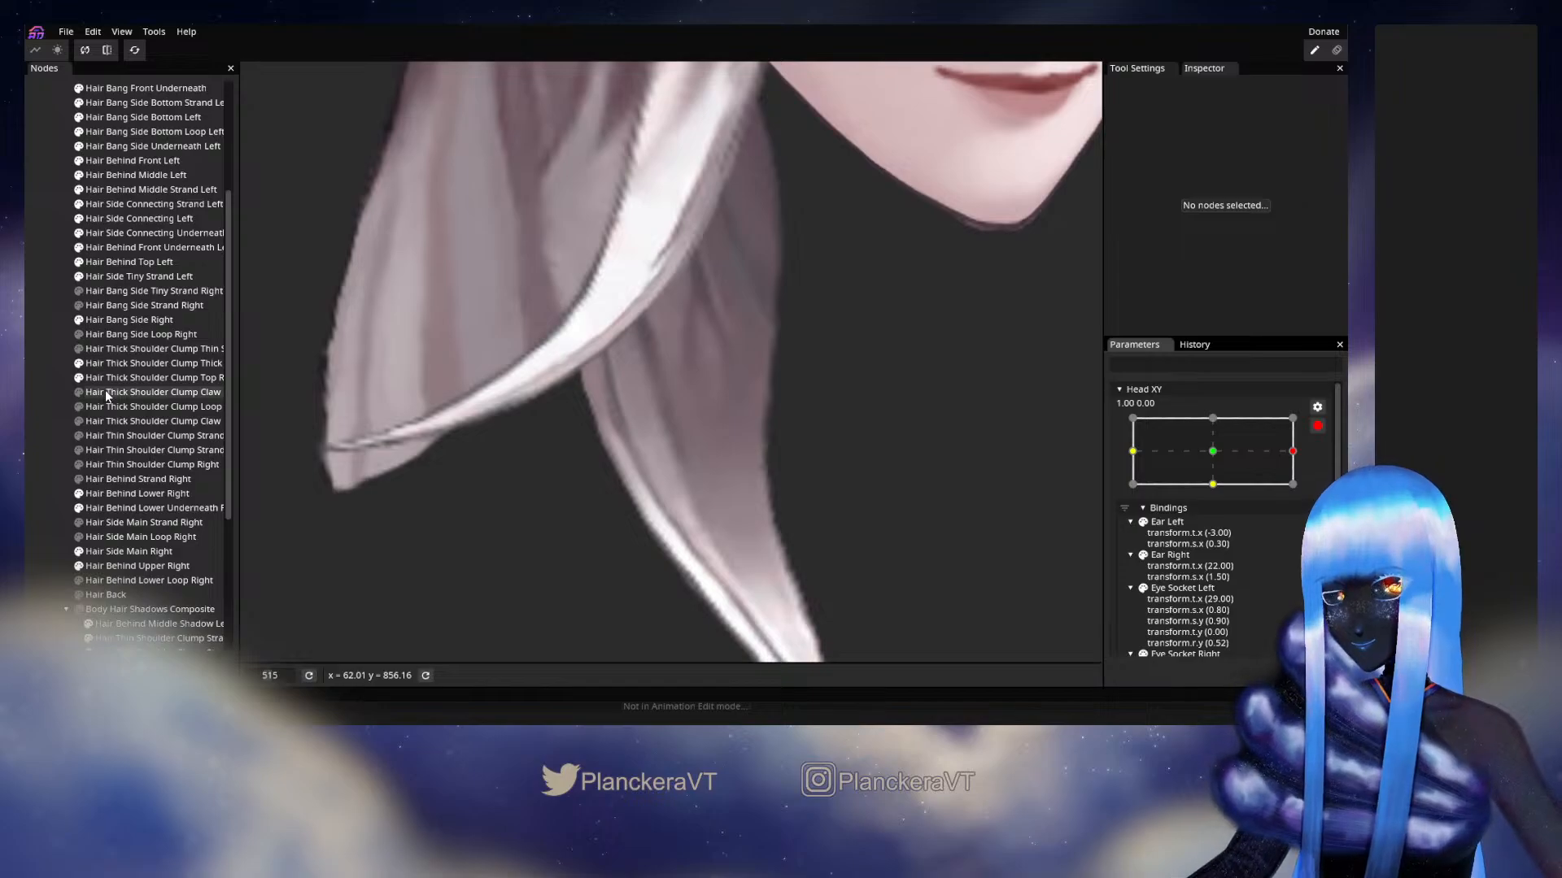
{"action": "left_click", "coordinate": [106, 378]}
{"action": "scroll", "coordinate": [558, 366], "scroll_direction": "up", "scroll_amount": 1}
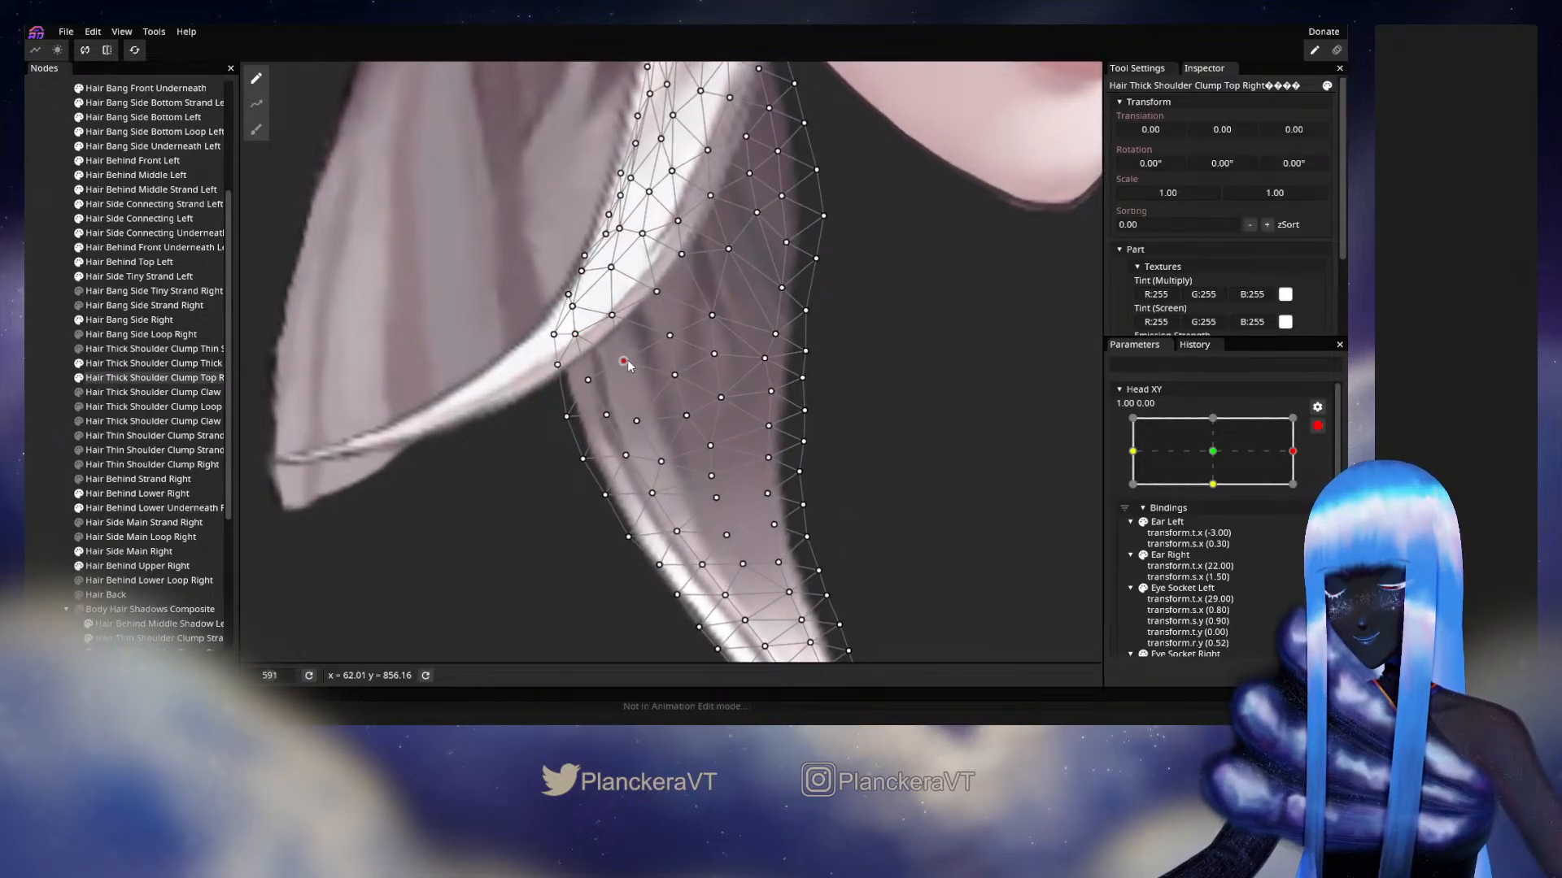
{"action": "left_click", "coordinate": [606, 416]}
{"action": "left_click", "coordinate": [638, 421]}
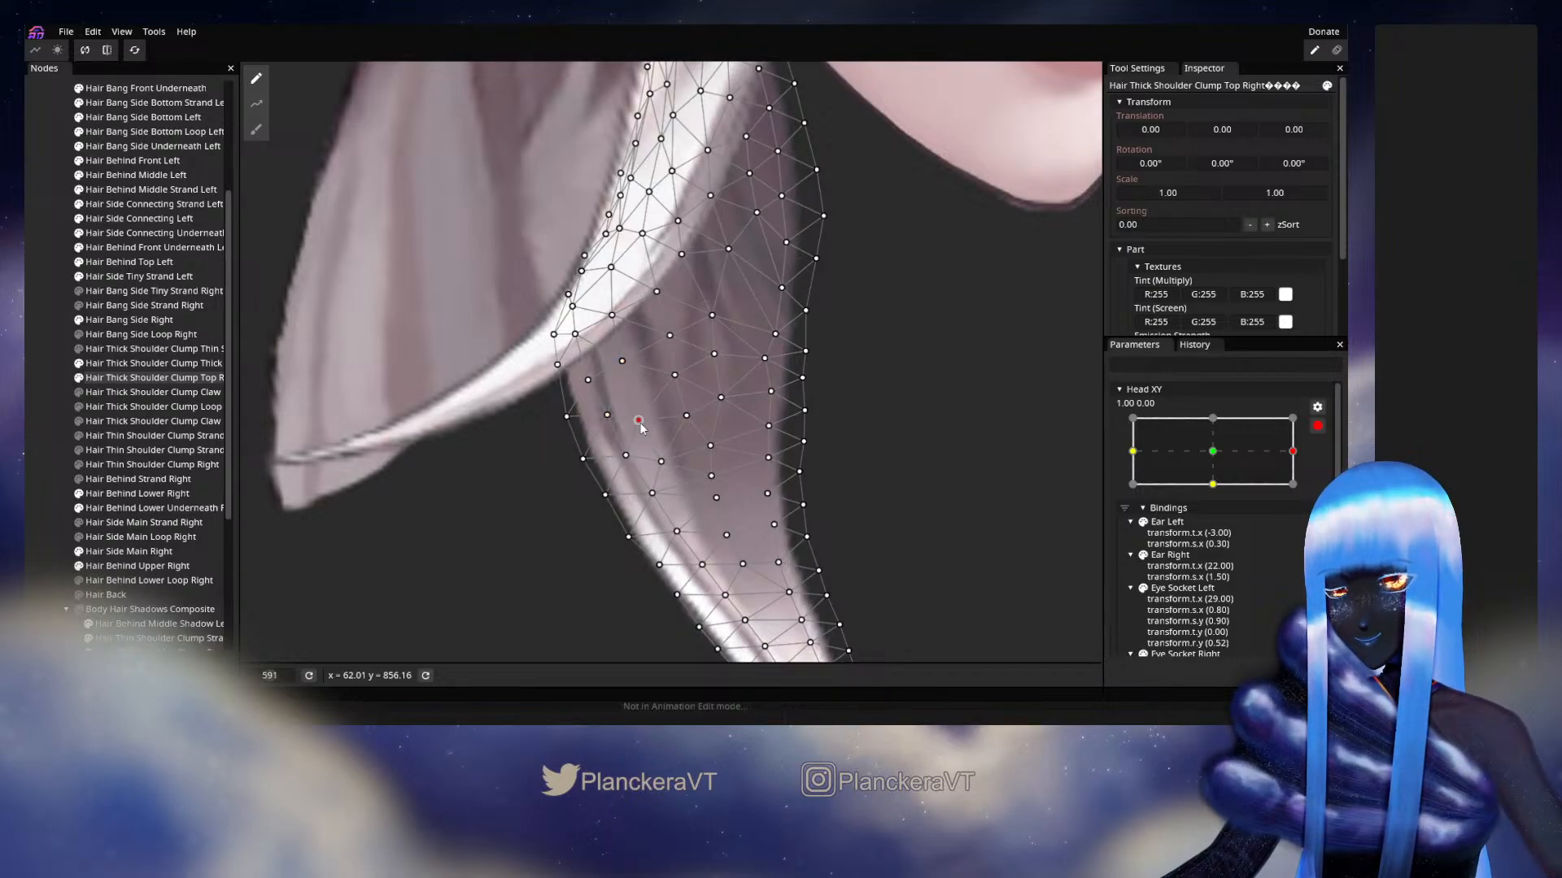
{"action": "left_click", "coordinate": [65, 378]}
Disarm Head XY, review the whole clump's motion around the far-right pose, and rearm the 1.00, 0.00 keypoint.
{"action": "scroll", "coordinate": [738, 418], "scroll_direction": "down", "scroll_amount": 3}
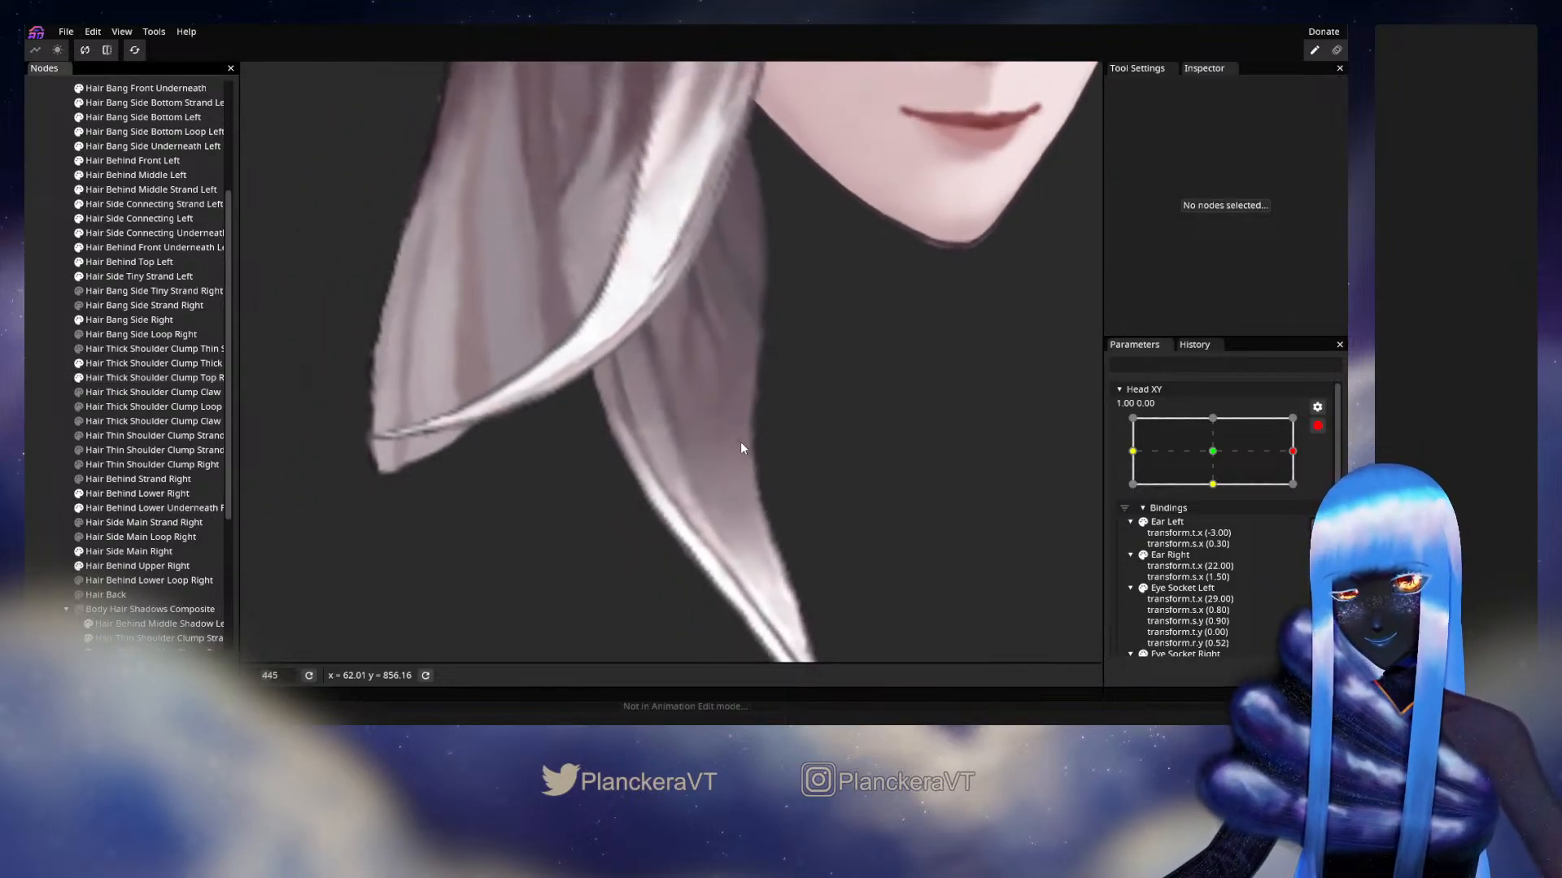
{"action": "scroll", "coordinate": [754, 439], "scroll_direction": "down", "scroll_amount": 3}
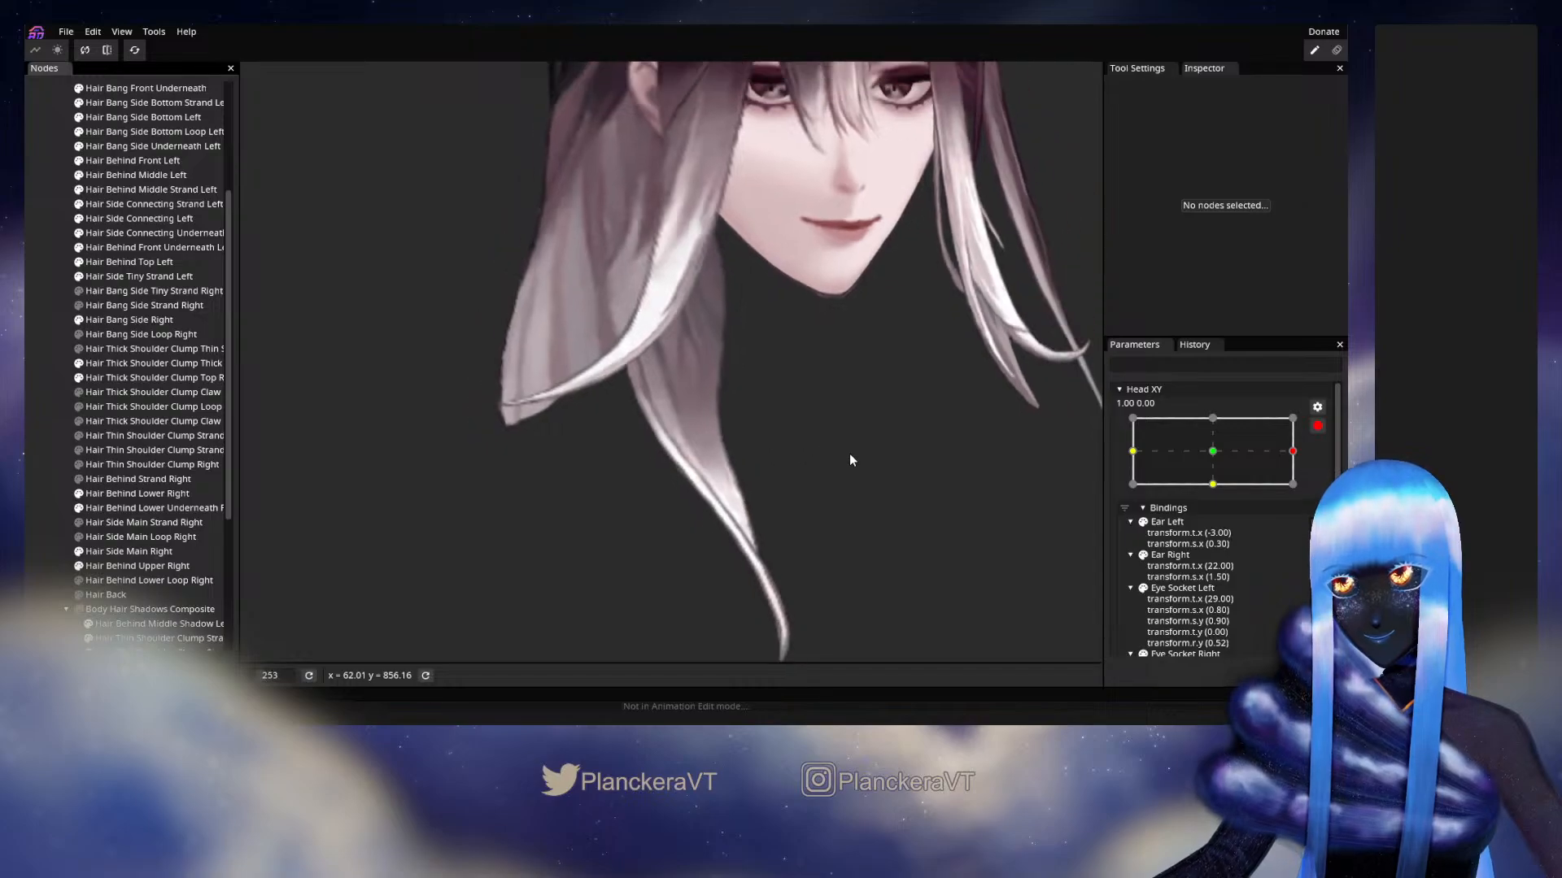
{"action": "left_click", "coordinate": [1316, 426]}
{"action": "mouse_move", "coordinate": [1304, 491]}
{"action": "left_mouse_down"}
{"action": "mouse_move", "coordinate": [1220, 496]}
{"action": "mouse_move", "coordinate": [1306, 495]}
{"action": "left_mouse_up"}
{"action": "left_click", "coordinate": [1327, 466]}
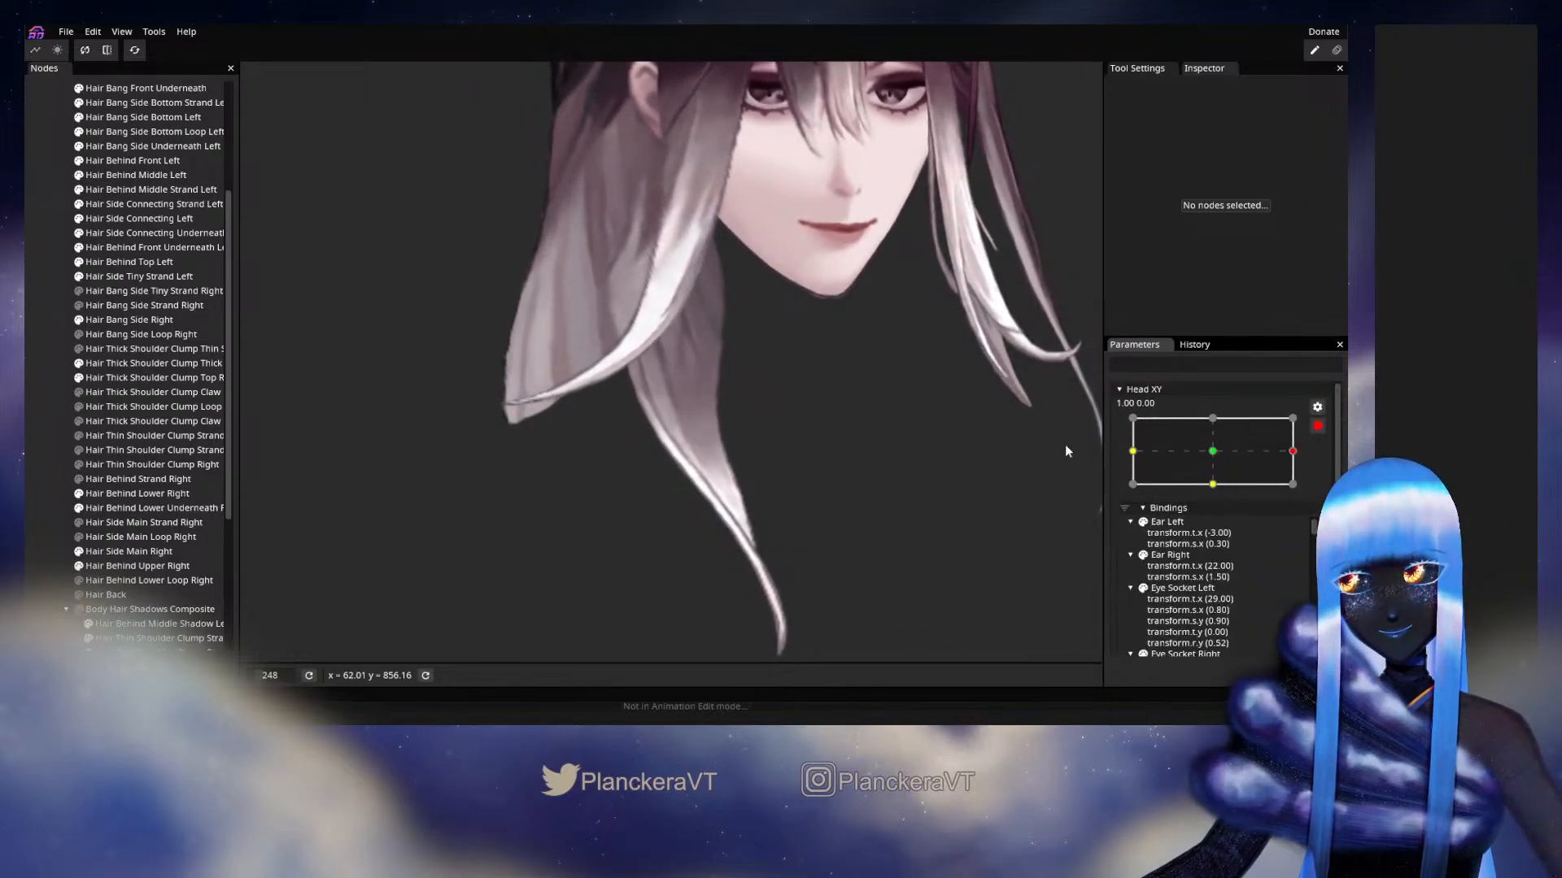
Adjust the Clump Top Right mesh's central interior vertices below the crossing, and deselect the mesh.
{"action": "scroll", "coordinate": [631, 453], "scroll_direction": "up", "scroll_amount": 5}
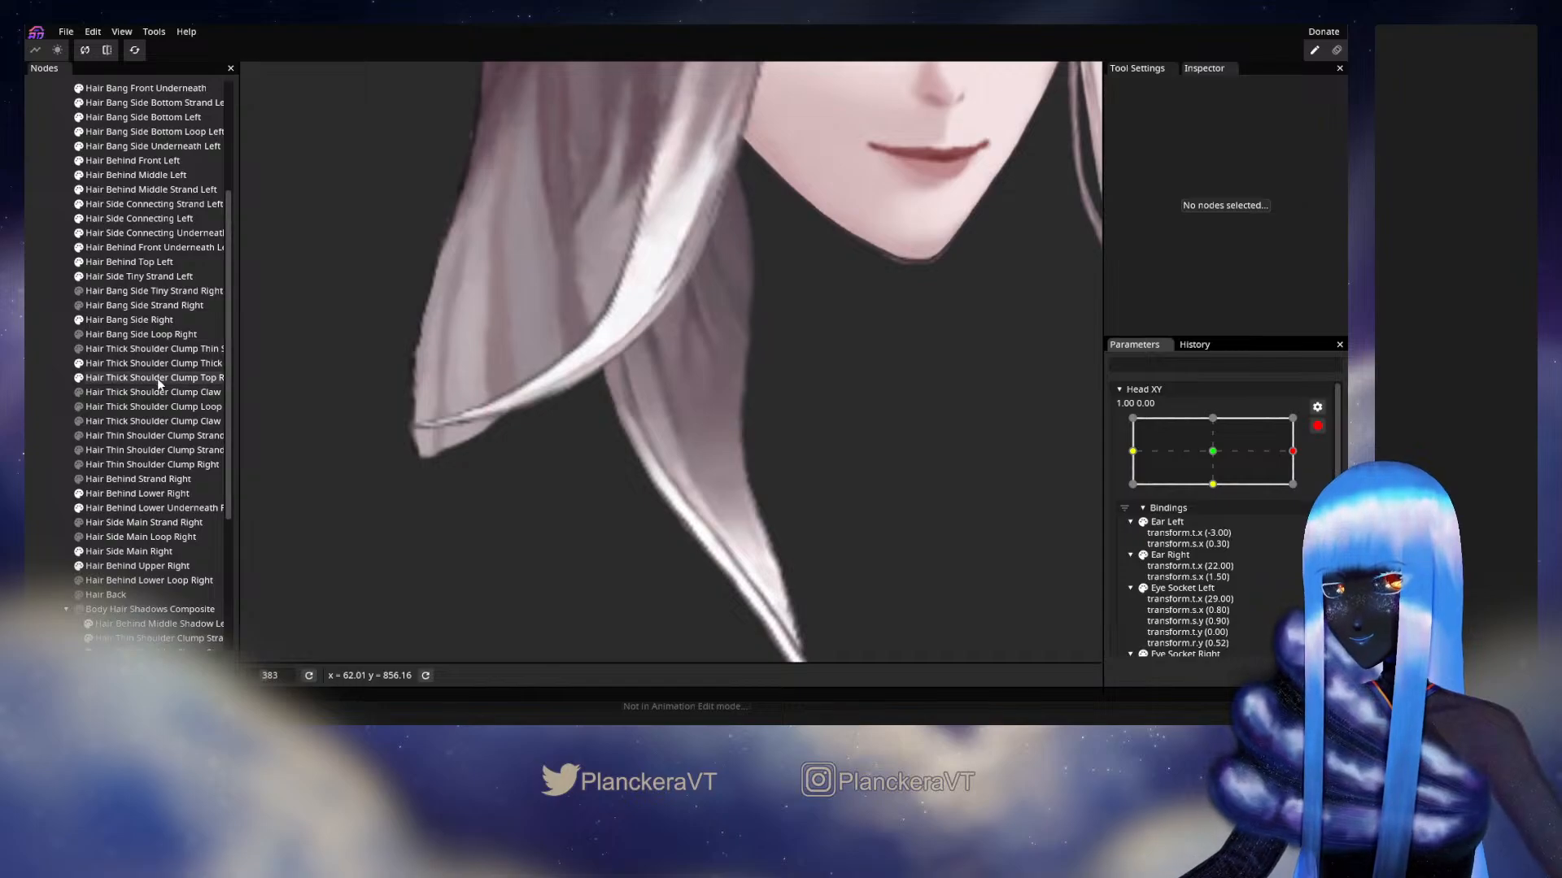
{"action": "left_click", "coordinate": [103, 376]}
{"action": "scroll", "coordinate": [676, 450], "scroll_direction": "up", "scroll_amount": 3}
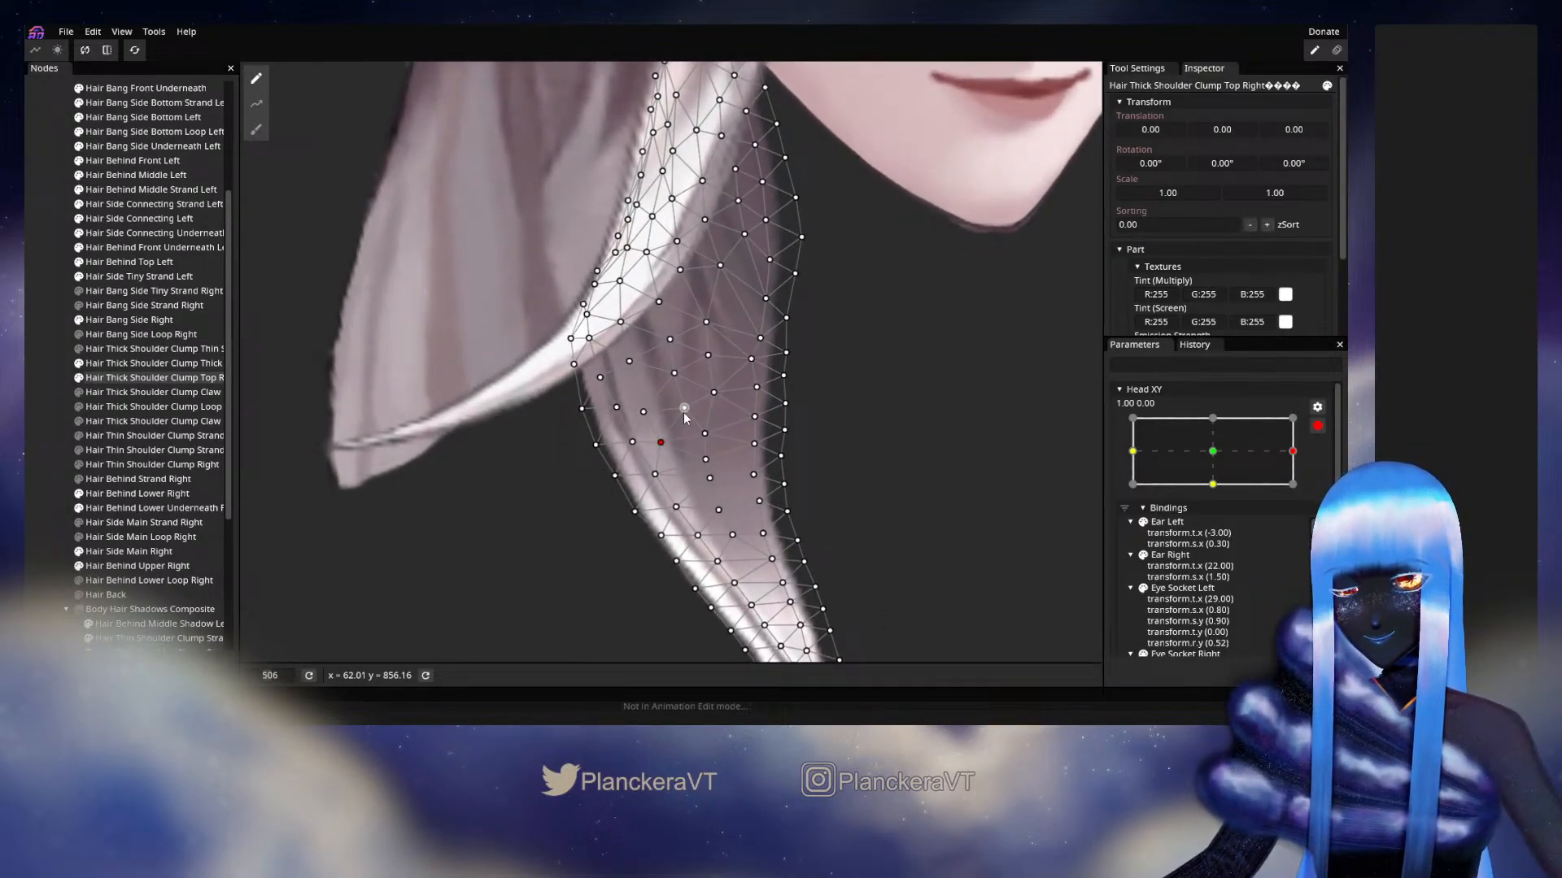
{"action": "left_click", "coordinate": [37, 336]}
Disarm Head XY, test the clump's adjusted middle area near the far-right pose, and rearm the 1.00, 0.00 keypoint.
{"action": "scroll", "coordinate": [726, 475], "scroll_direction": "down", "scroll_amount": 5}
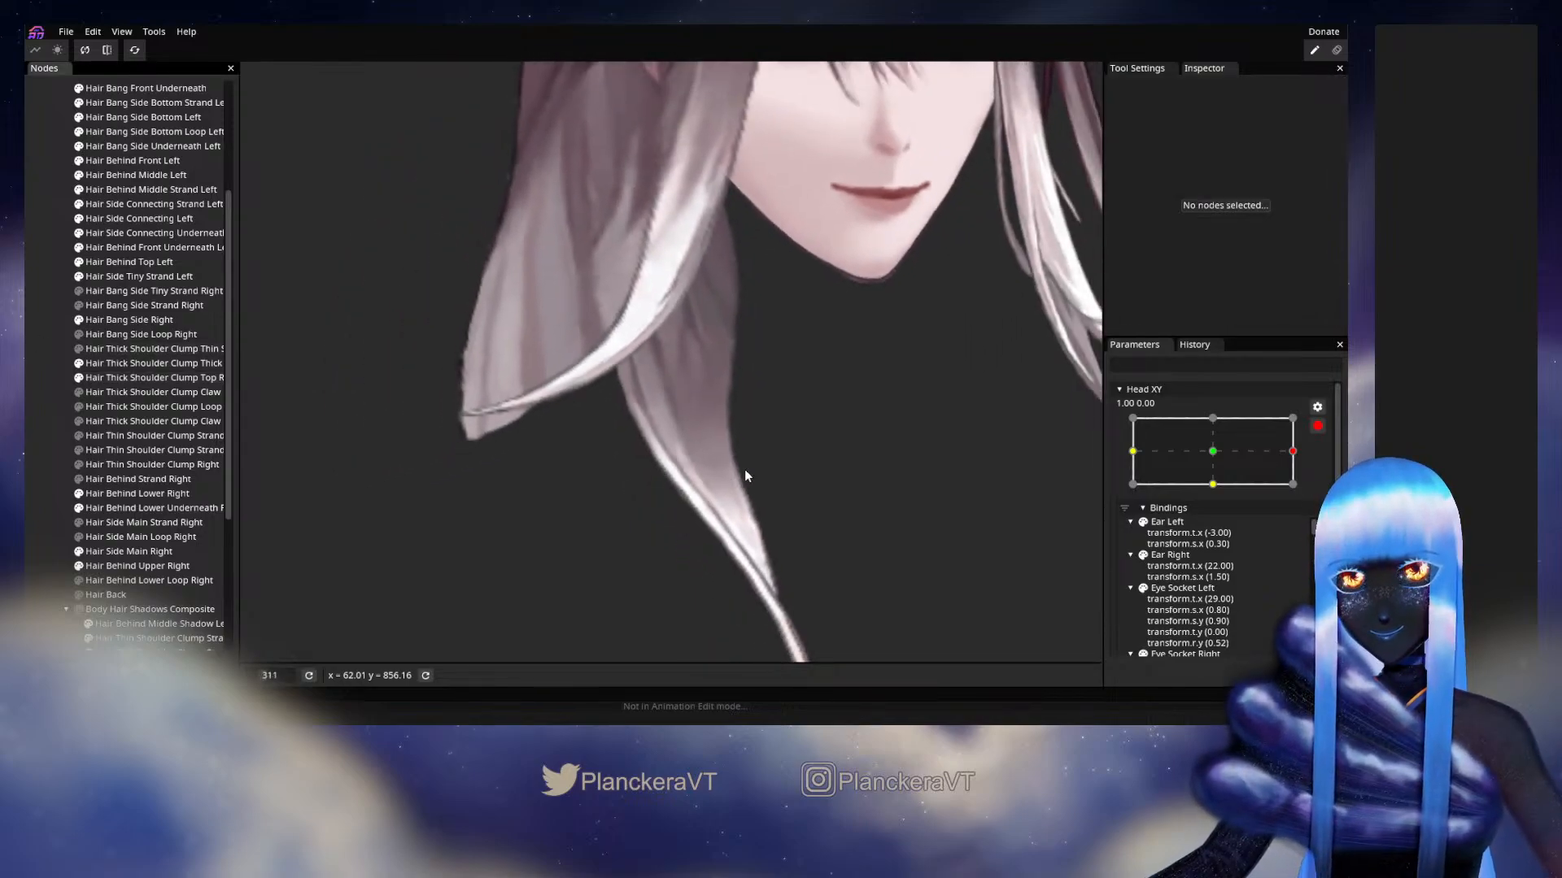
{"action": "scroll", "coordinate": [745, 471], "scroll_direction": "down", "scroll_amount": 2}
{"action": "left_click", "coordinate": [1318, 426]}
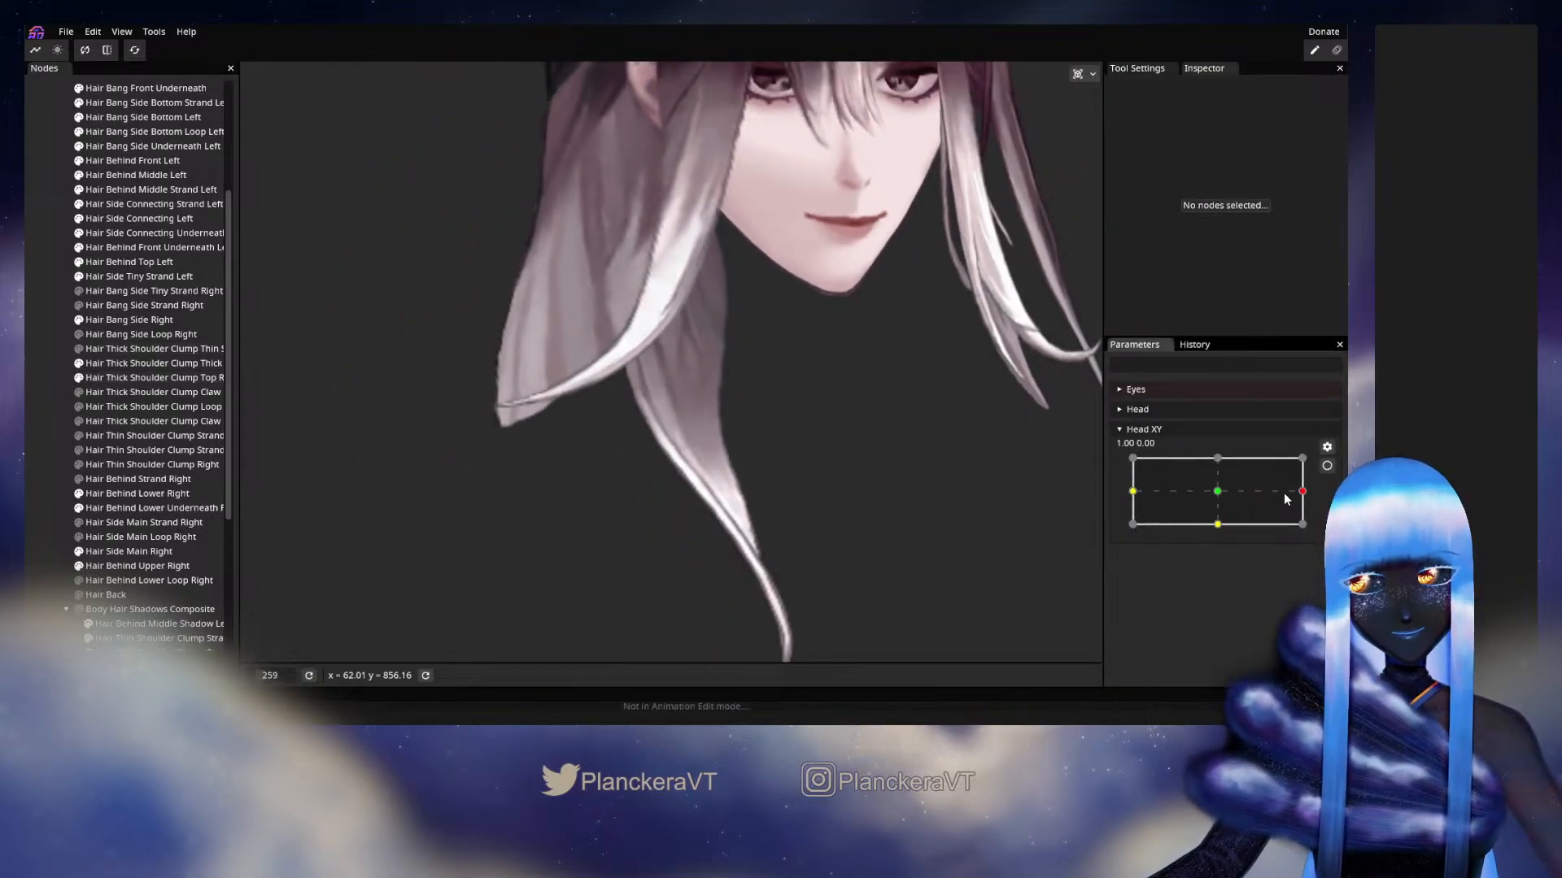
{"action": "mouse_move", "coordinate": [1304, 495]}
{"action": "left_mouse_down"}
{"action": "mouse_move", "coordinate": [1213, 491]}
{"action": "mouse_move", "coordinate": [1304, 491]}
{"action": "left_mouse_up"}
{"action": "left_click", "coordinate": [1327, 466]}
Adjust two Clump Top Right mesh vertices lying over the front strand's white highlight at the crossing, and deselect the mesh.
{"action": "scroll", "coordinate": [701, 418], "scroll_direction": "up", "scroll_amount": 2}
{"action": "scroll", "coordinate": [703, 417], "scroll_direction": "up", "scroll_amount": 3}
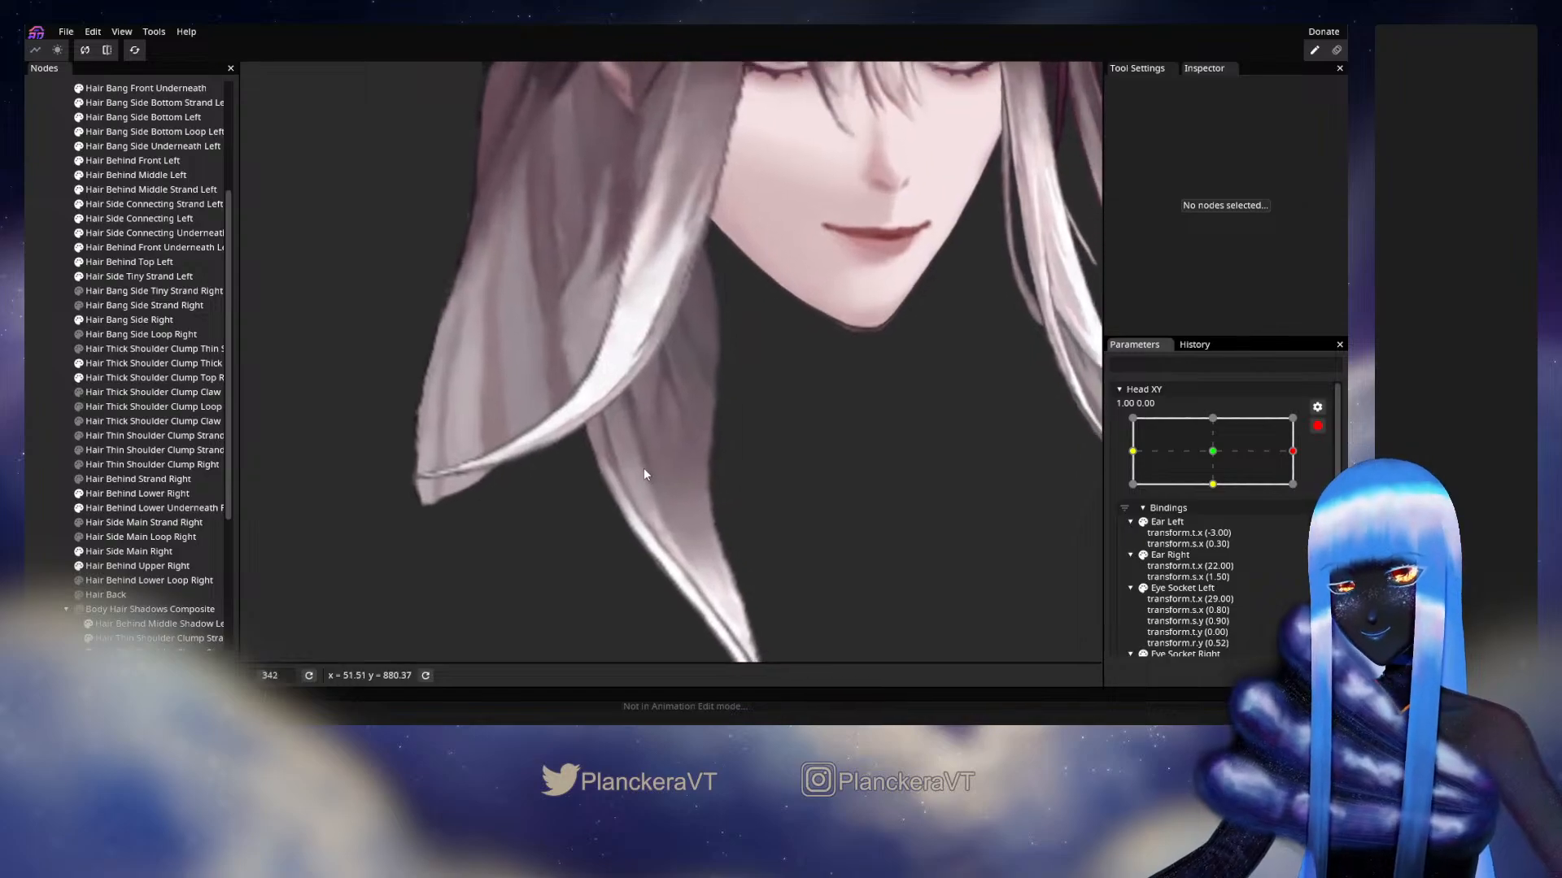
{"action": "left_click", "coordinate": [122, 377]}
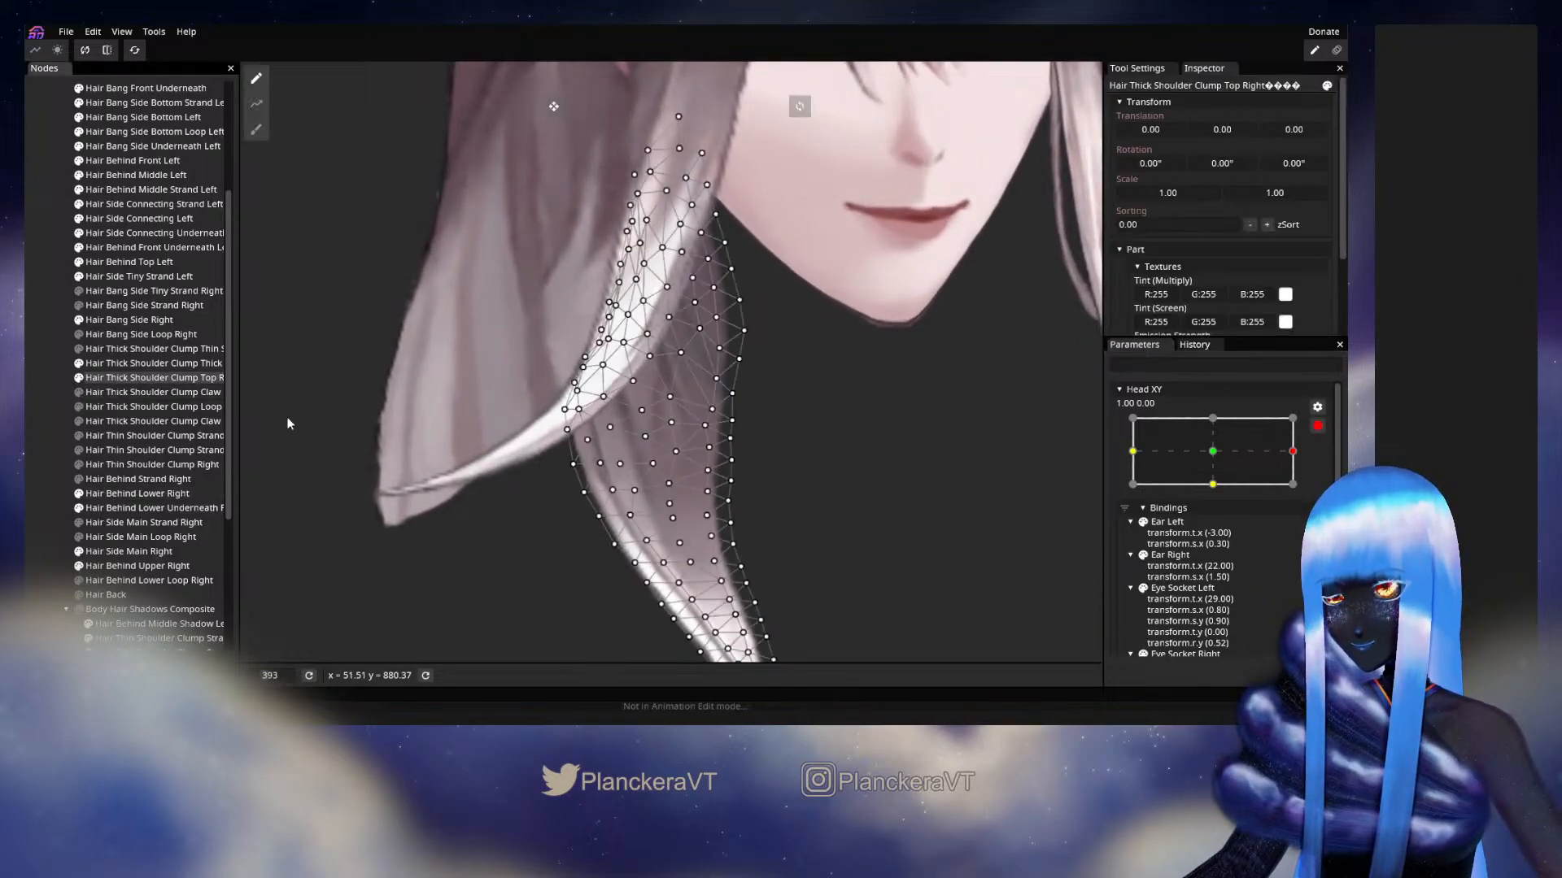
{"action": "scroll", "coordinate": [612, 402], "scroll_direction": "up", "scroll_amount": 3}
{"action": "left_click", "coordinate": [585, 405]}
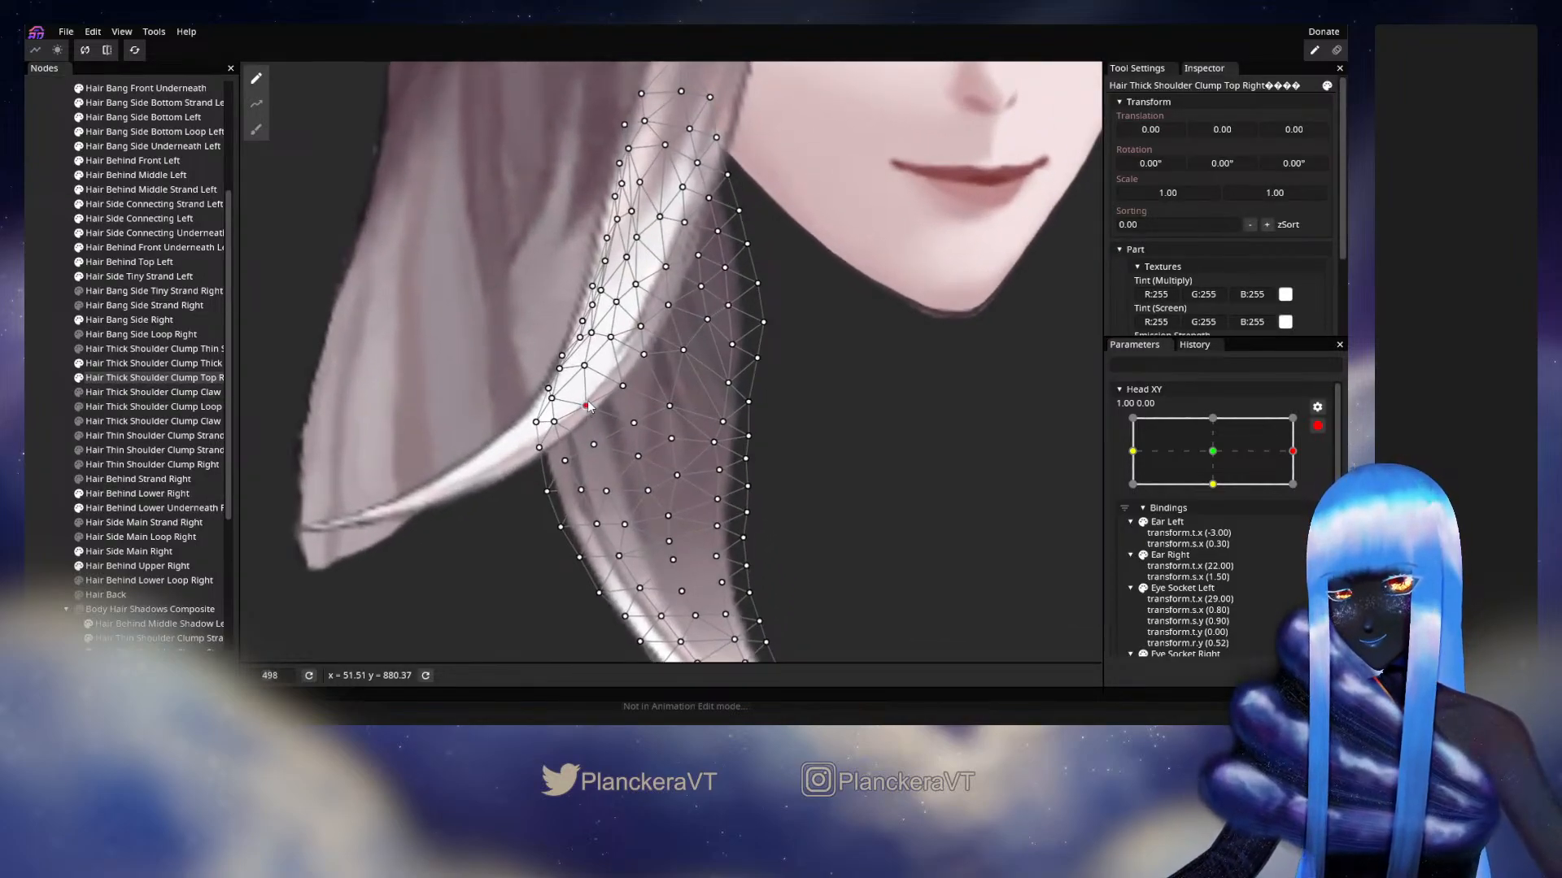
{"action": "left_click", "coordinate": [584, 366]}
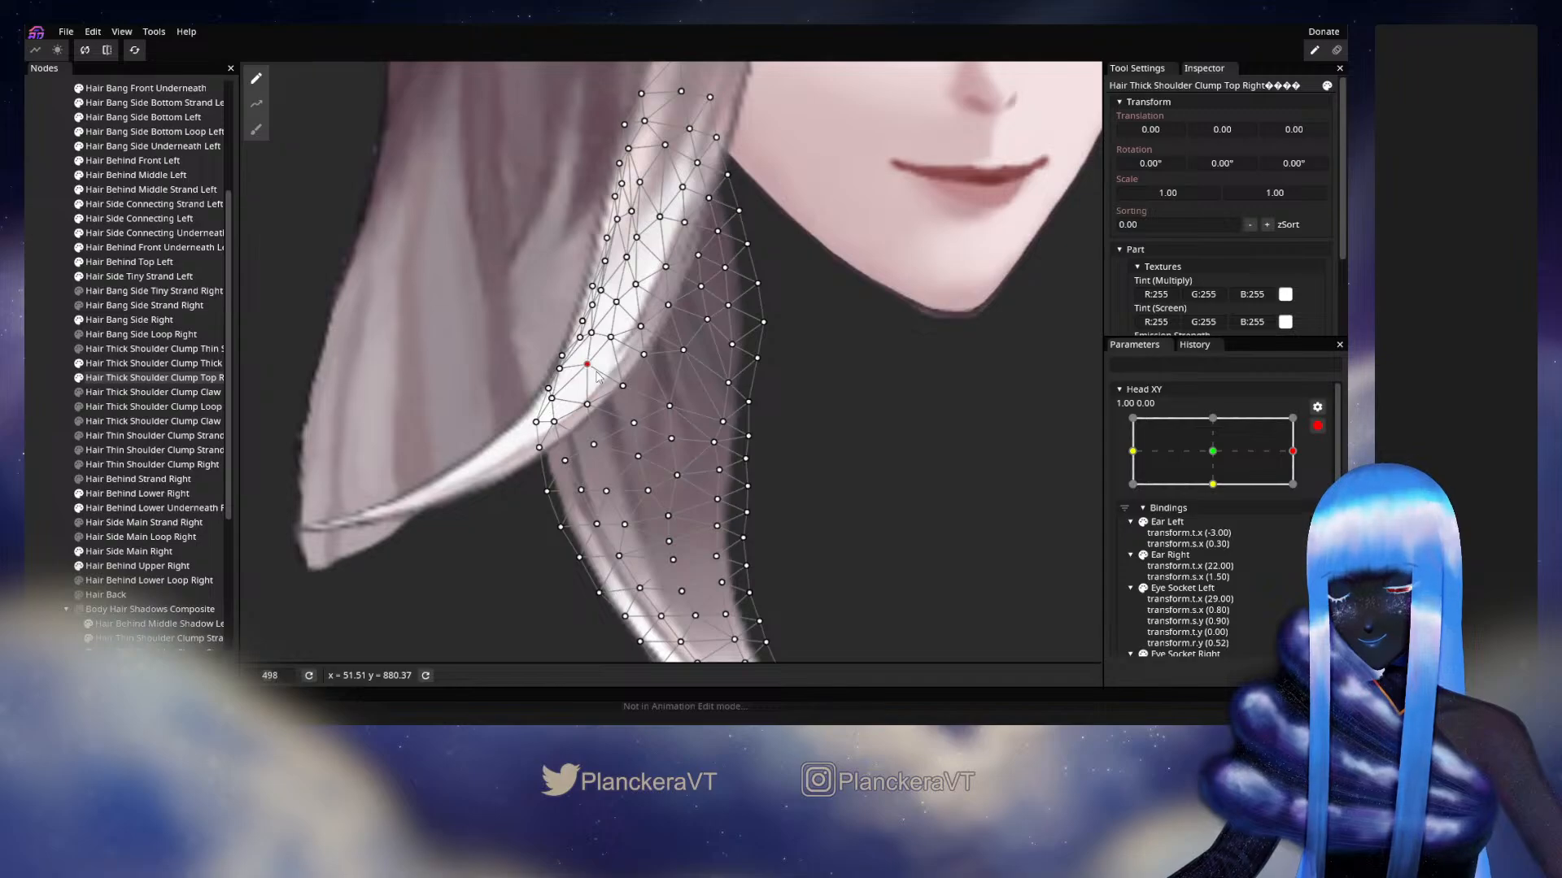
{"action": "left_click", "coordinate": [49, 334]}
Disarm Head XY, sweep the head from far right to centre and back, and rearm the 1.00, 0.00 keypoint.
{"action": "scroll", "coordinate": [823, 465], "scroll_direction": "down", "scroll_amount": 4}
{"action": "scroll", "coordinate": [870, 471], "scroll_direction": "down", "scroll_amount": 3}
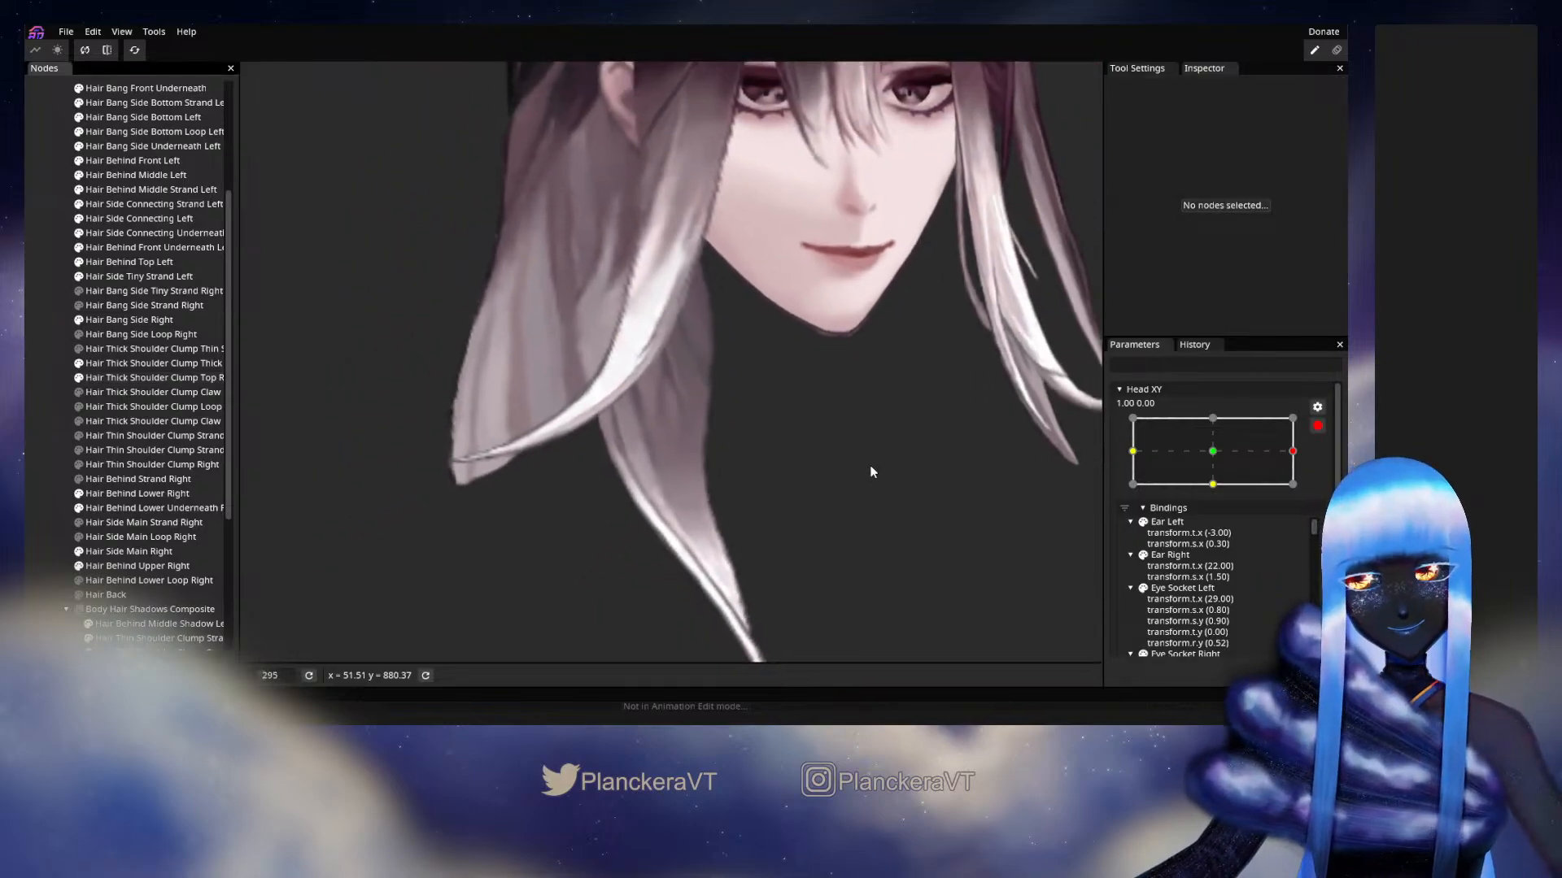
{"action": "left_click", "coordinate": [1317, 426]}
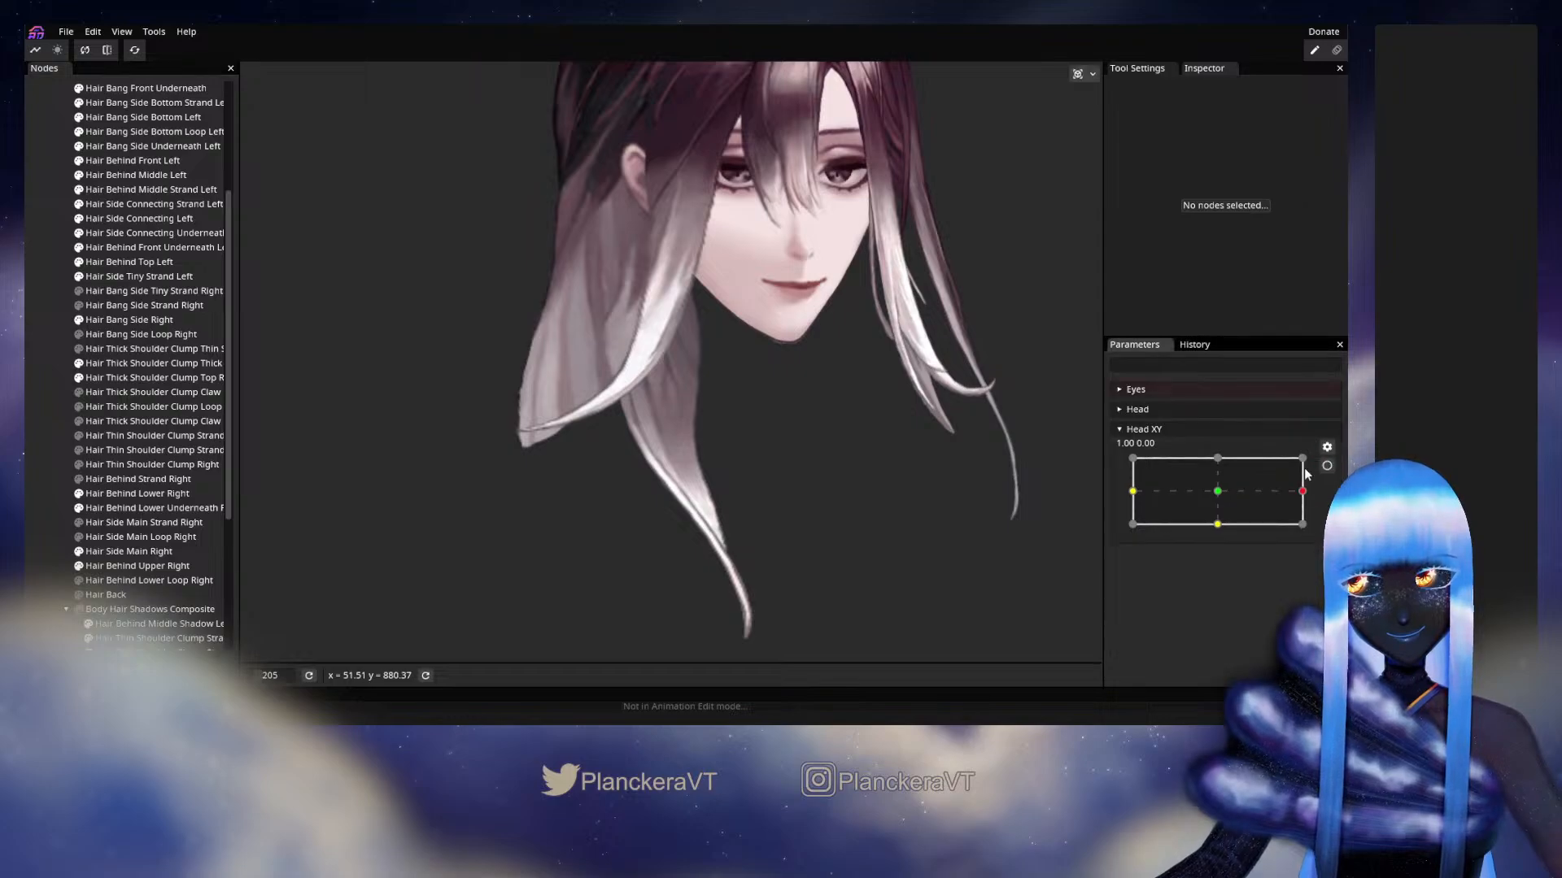
{"action": "left_click_drag", "start_coordinate": [1303, 493], "coordinate": [1219, 488]}
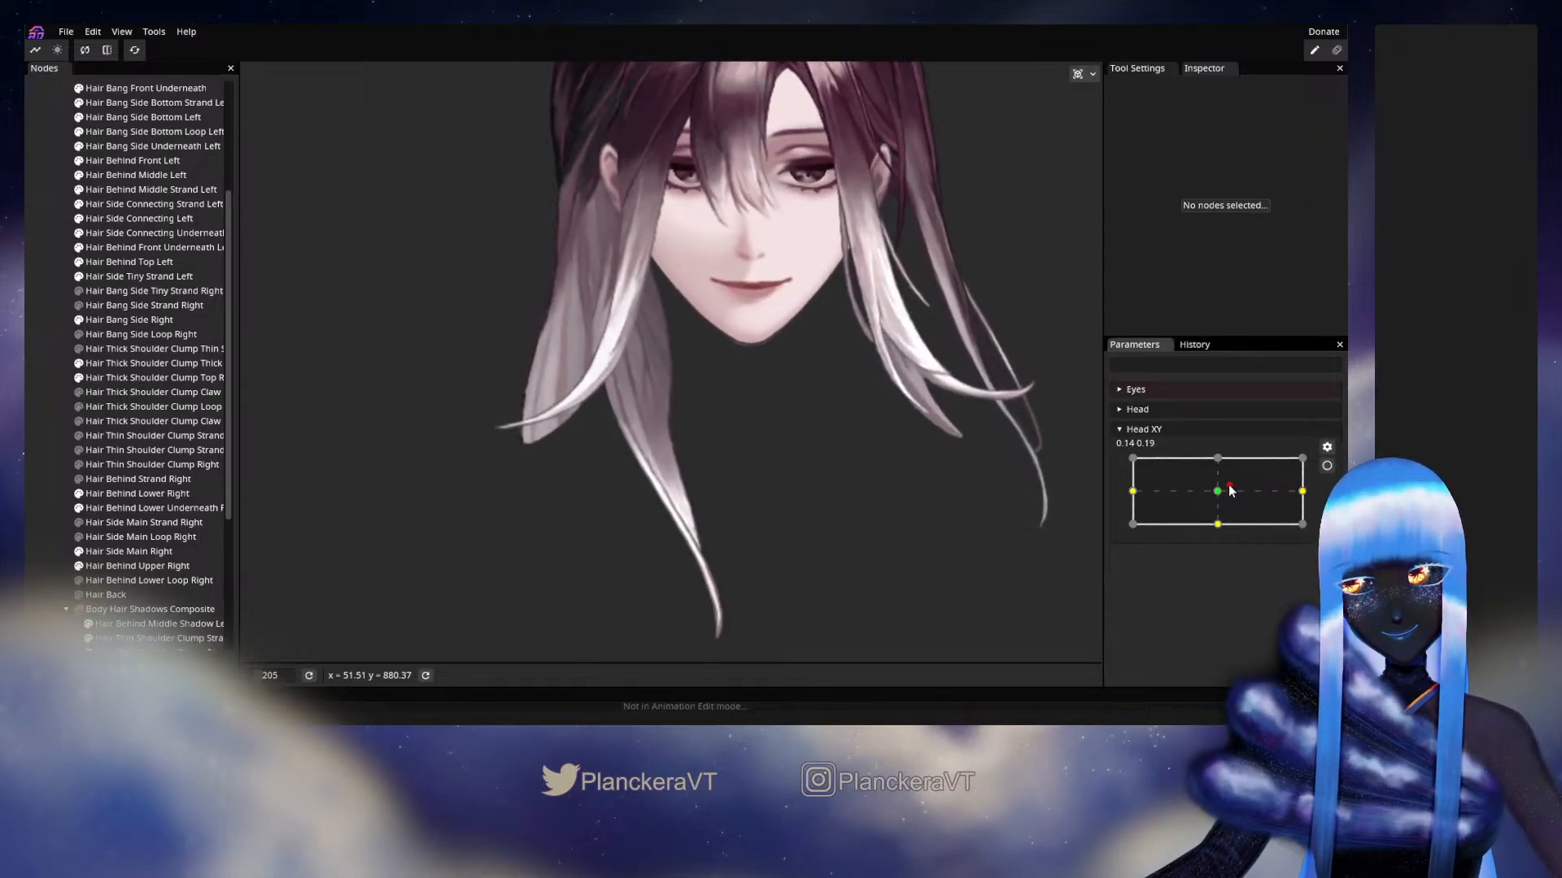
{"action": "left_click_drag", "start_coordinate": [1218, 490], "coordinate": [1315, 485]}
{"action": "left_click", "coordinate": [1327, 465]}
Reposition the Thick Strand Right mesh's upper vertices around the front strand crossing, and deselect the mesh.
{"action": "scroll", "coordinate": [610, 486], "scroll_direction": "up", "scroll_amount": 5}
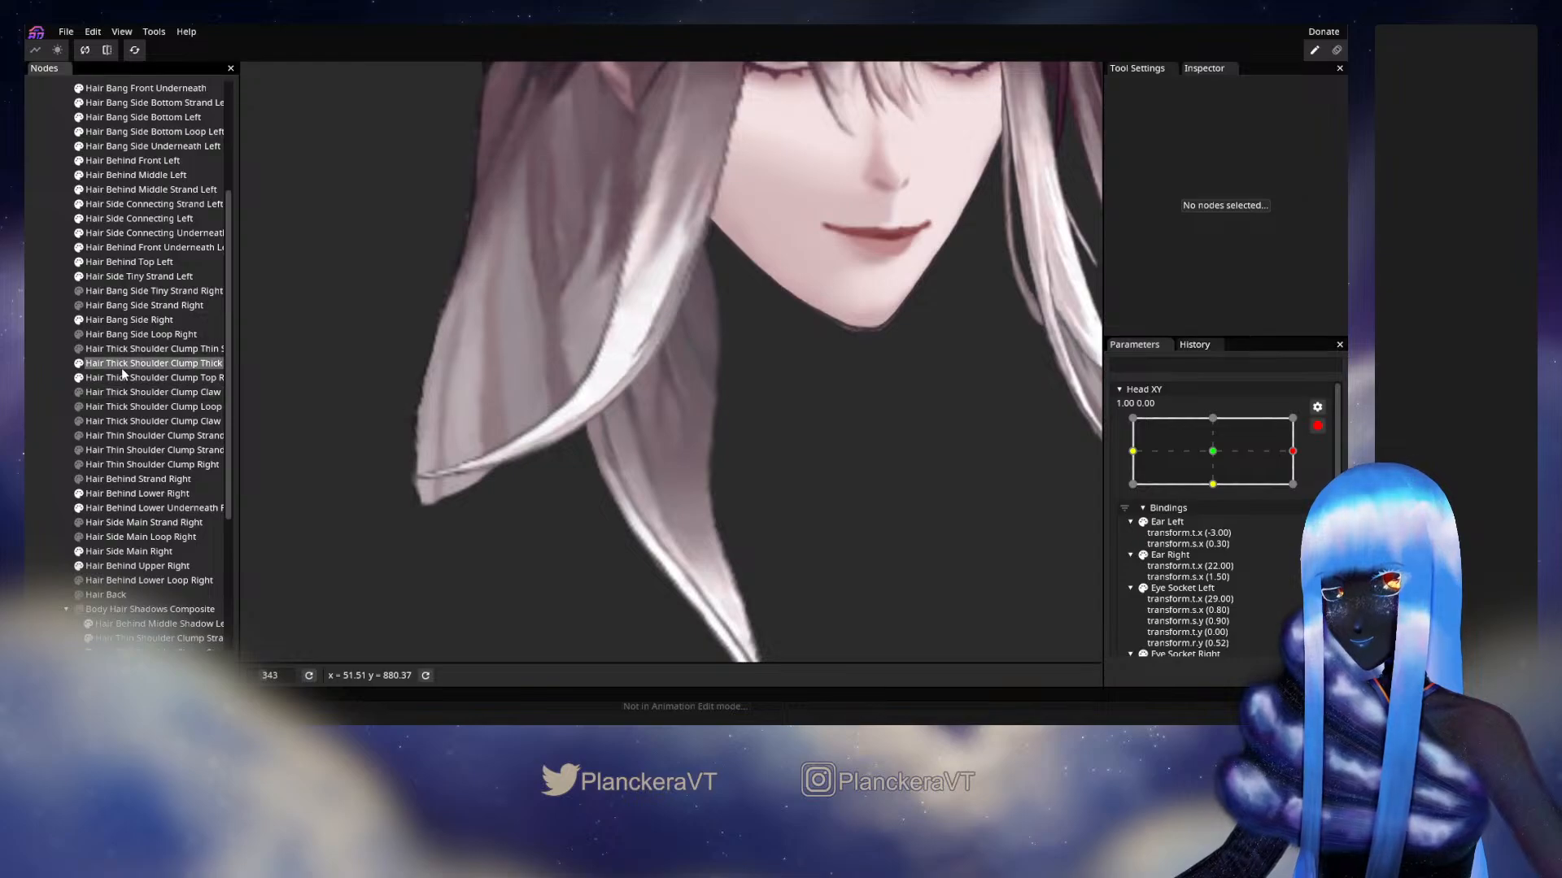
{"action": "left_click", "coordinate": [154, 363]}
{"action": "scroll", "coordinate": [606, 436], "scroll_direction": "up", "scroll_amount": 3}
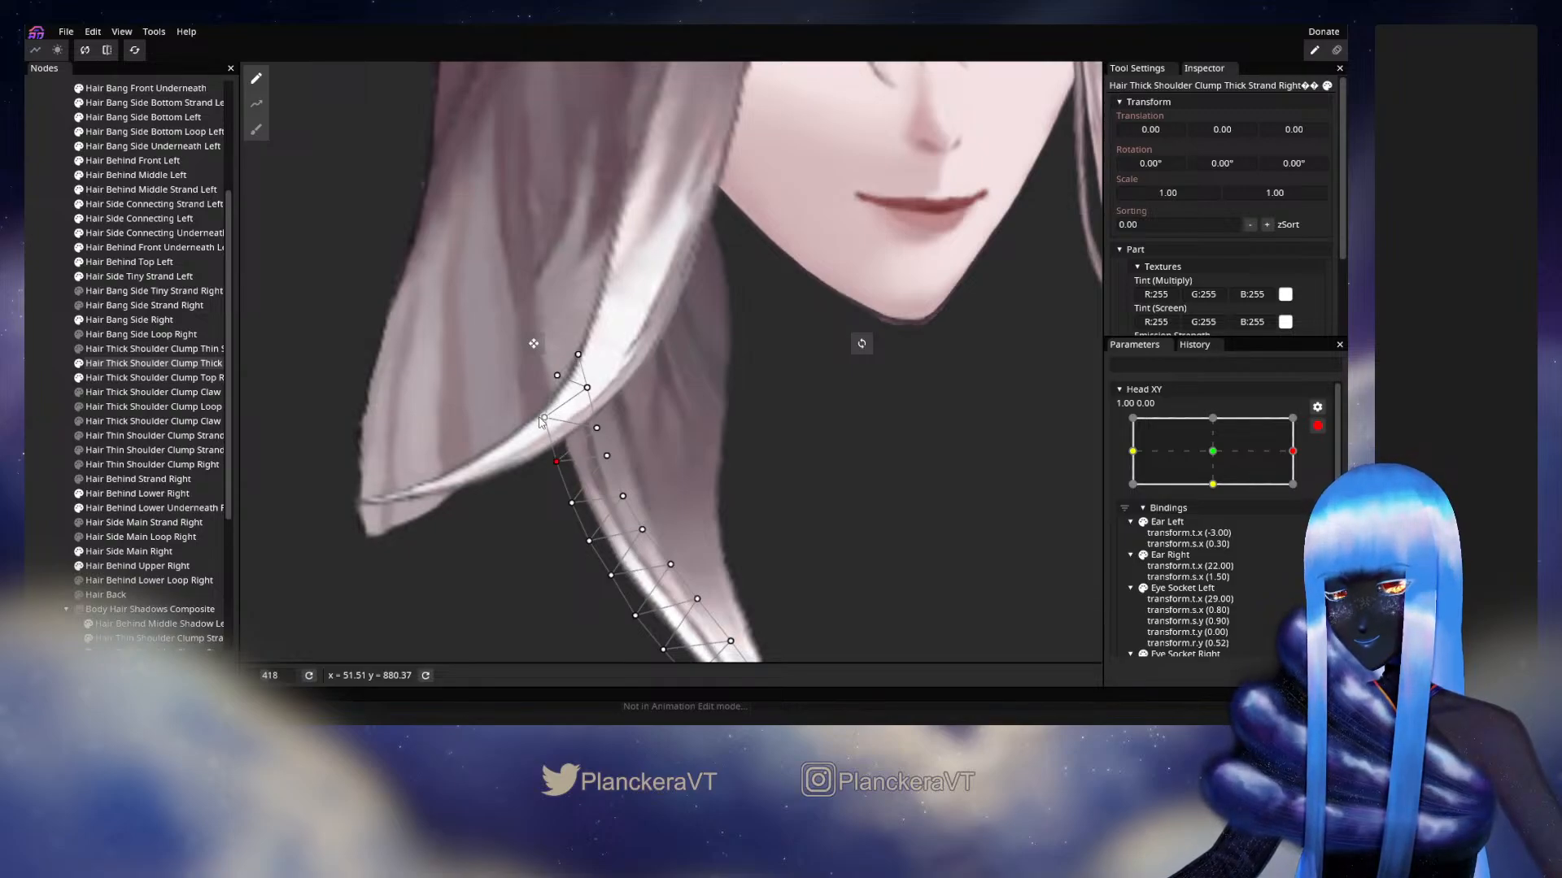
{"action": "left_click", "coordinate": [584, 390]}
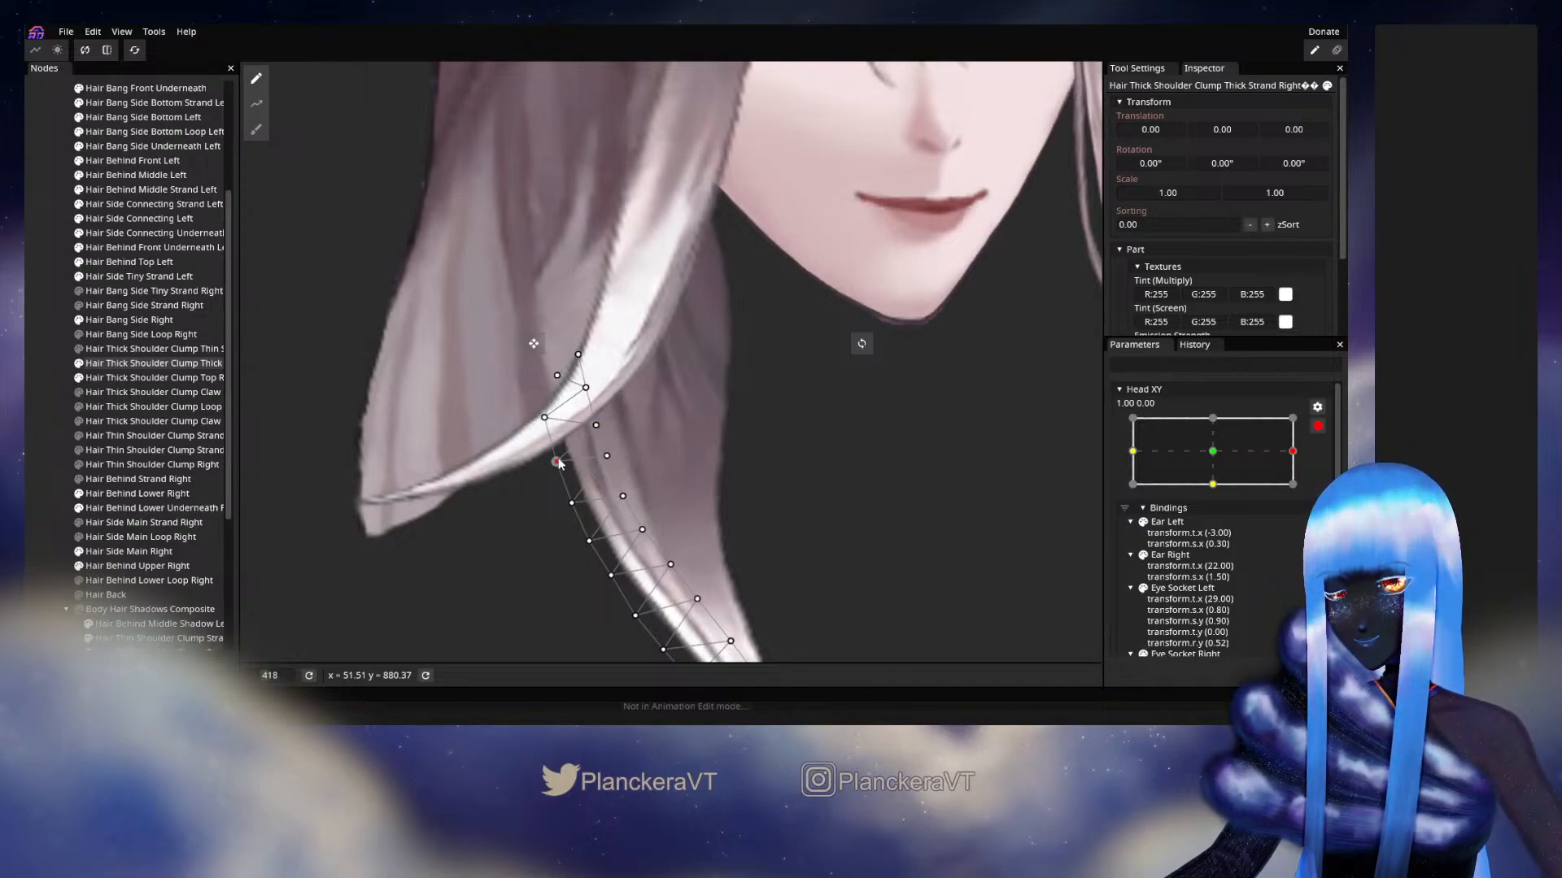
{"action": "left_click", "coordinate": [815, 436]}
{"action": "scroll", "coordinate": [813, 431], "scroll_direction": "down", "scroll_amount": 4}
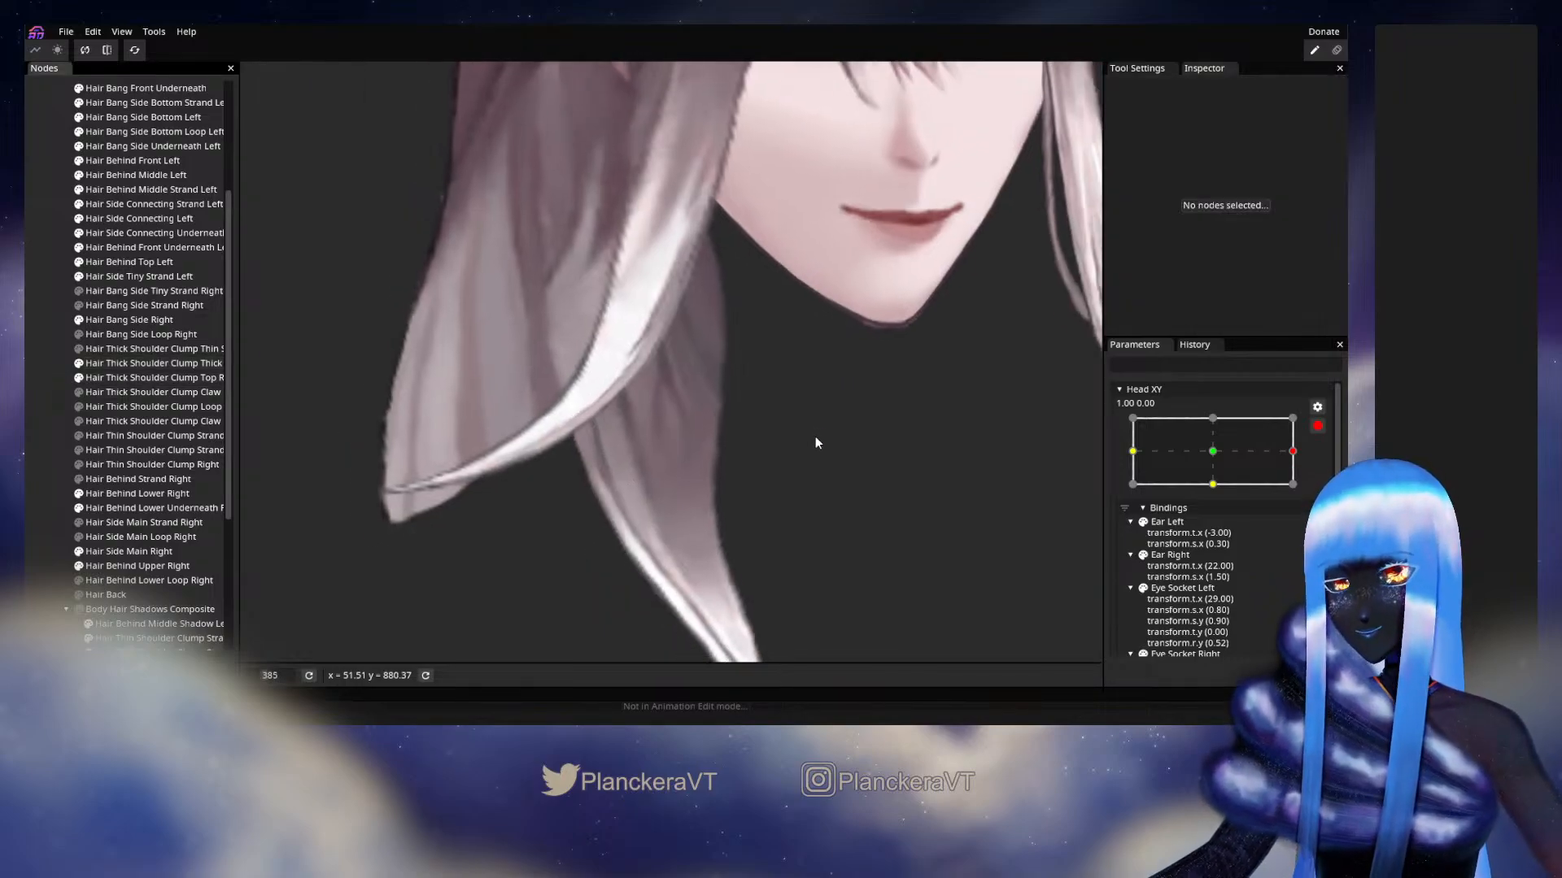
Disarm Head XY, test the reshaped thick strand around the far-right pose, and rearm the 1.00, 0.00 keypoint.
{"action": "scroll", "coordinate": [809, 432], "scroll_direction": "down", "scroll_amount": 3}
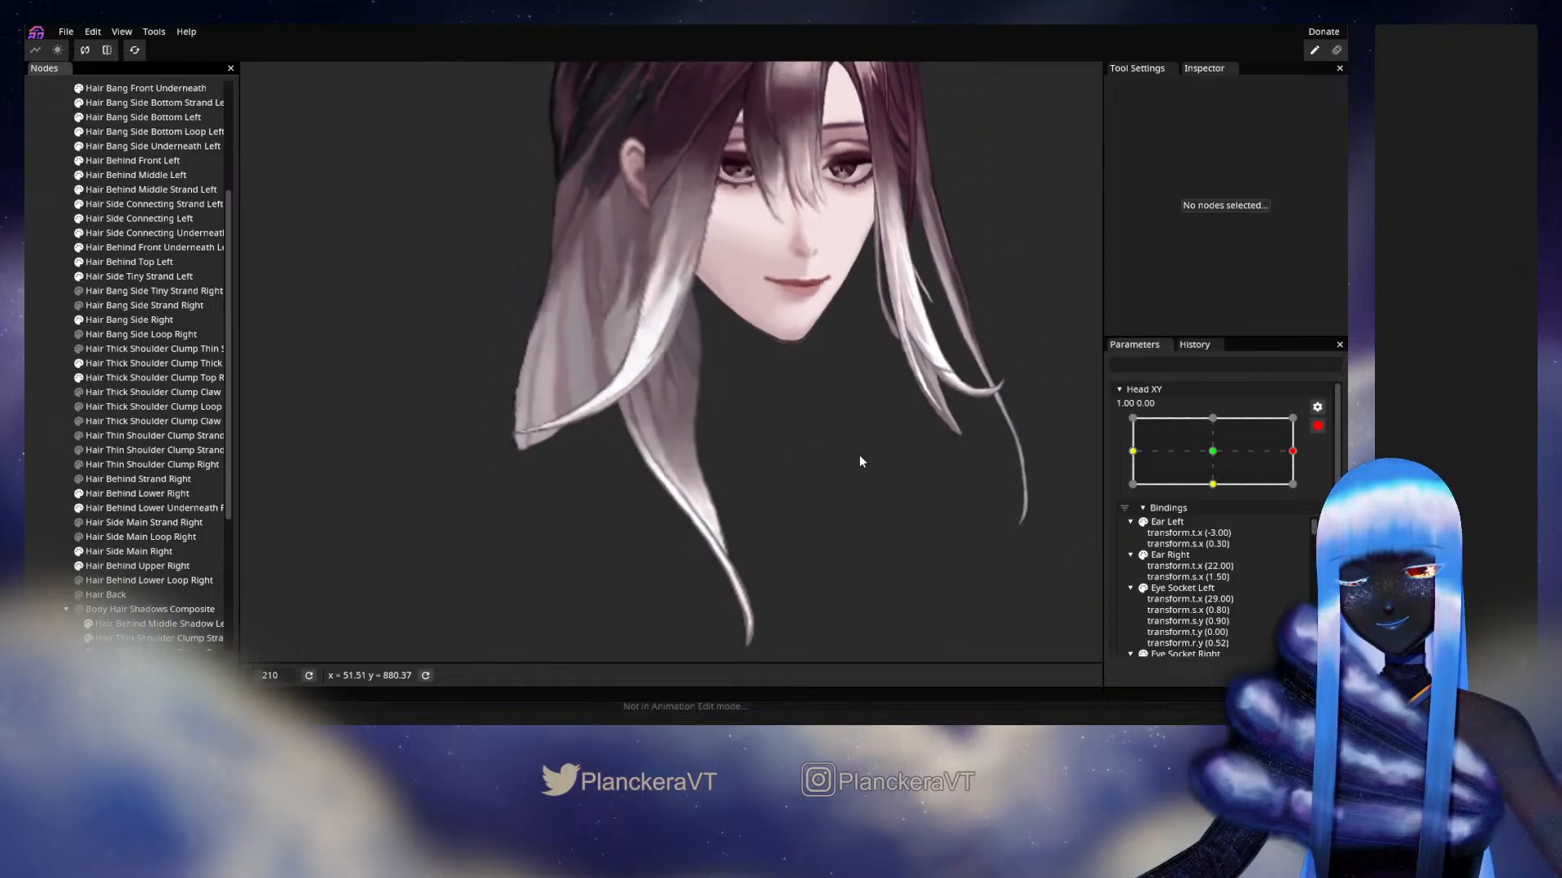
{"action": "left_click", "coordinate": [1317, 425]}
{"action": "mouse_move", "coordinate": [1304, 494]}
{"action": "left_mouse_down"}
{"action": "mouse_move", "coordinate": [1217, 498]}
{"action": "mouse_move", "coordinate": [1305, 496]}
{"action": "left_mouse_up"}
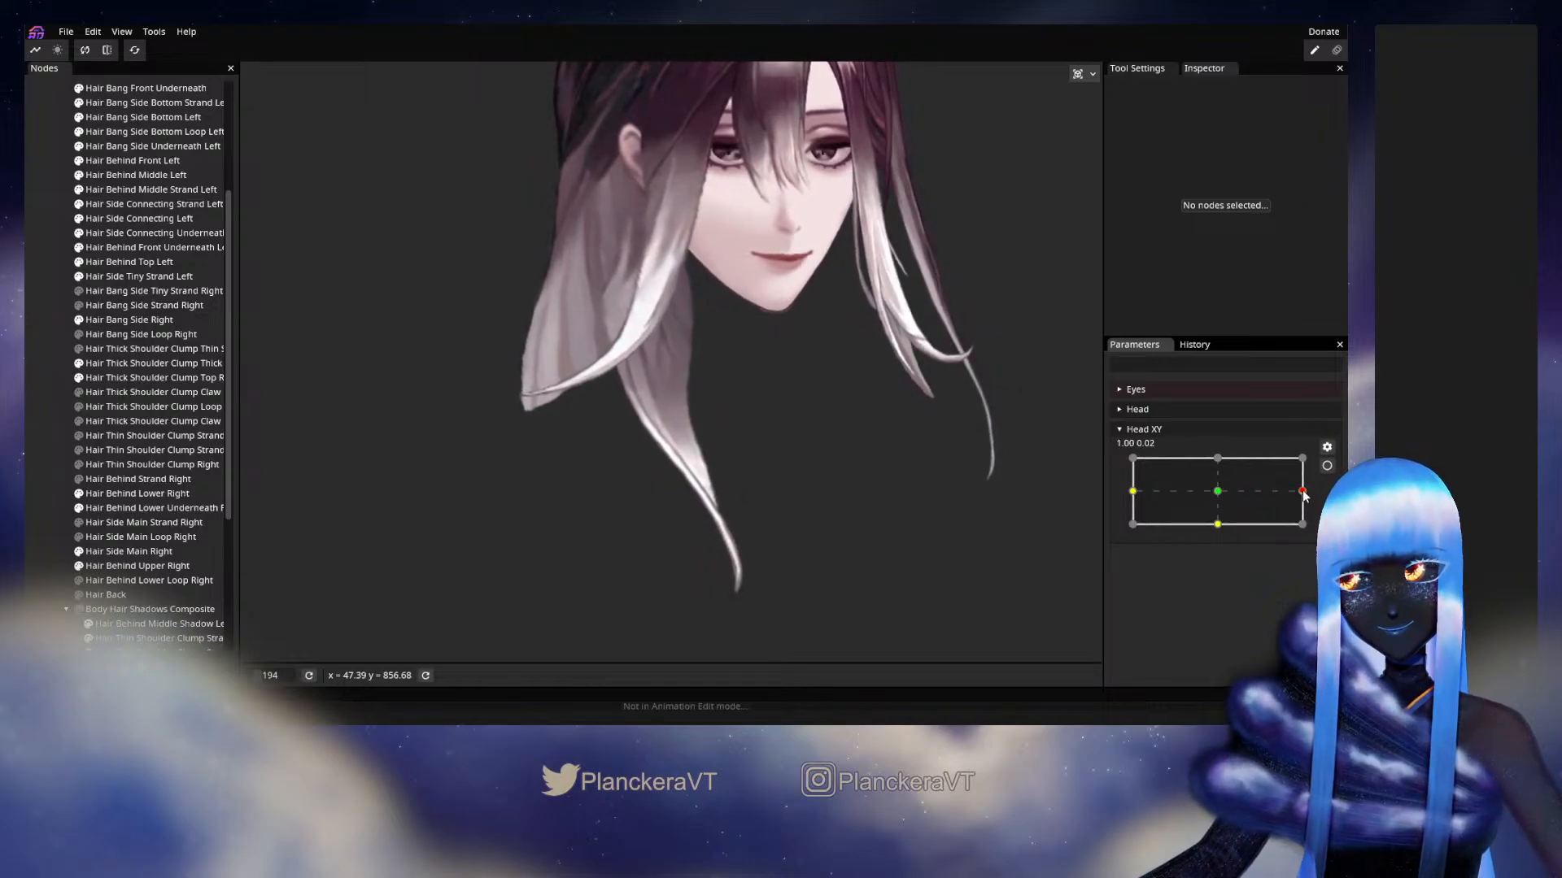
{"action": "left_click", "coordinate": [1326, 465]}
Nudge the Thick Strand Right mesh's outer-edge vertices midway below the front strand crossing, and deselect the mesh.
{"action": "scroll", "coordinate": [649, 495], "scroll_direction": "up", "scroll_amount": 5}
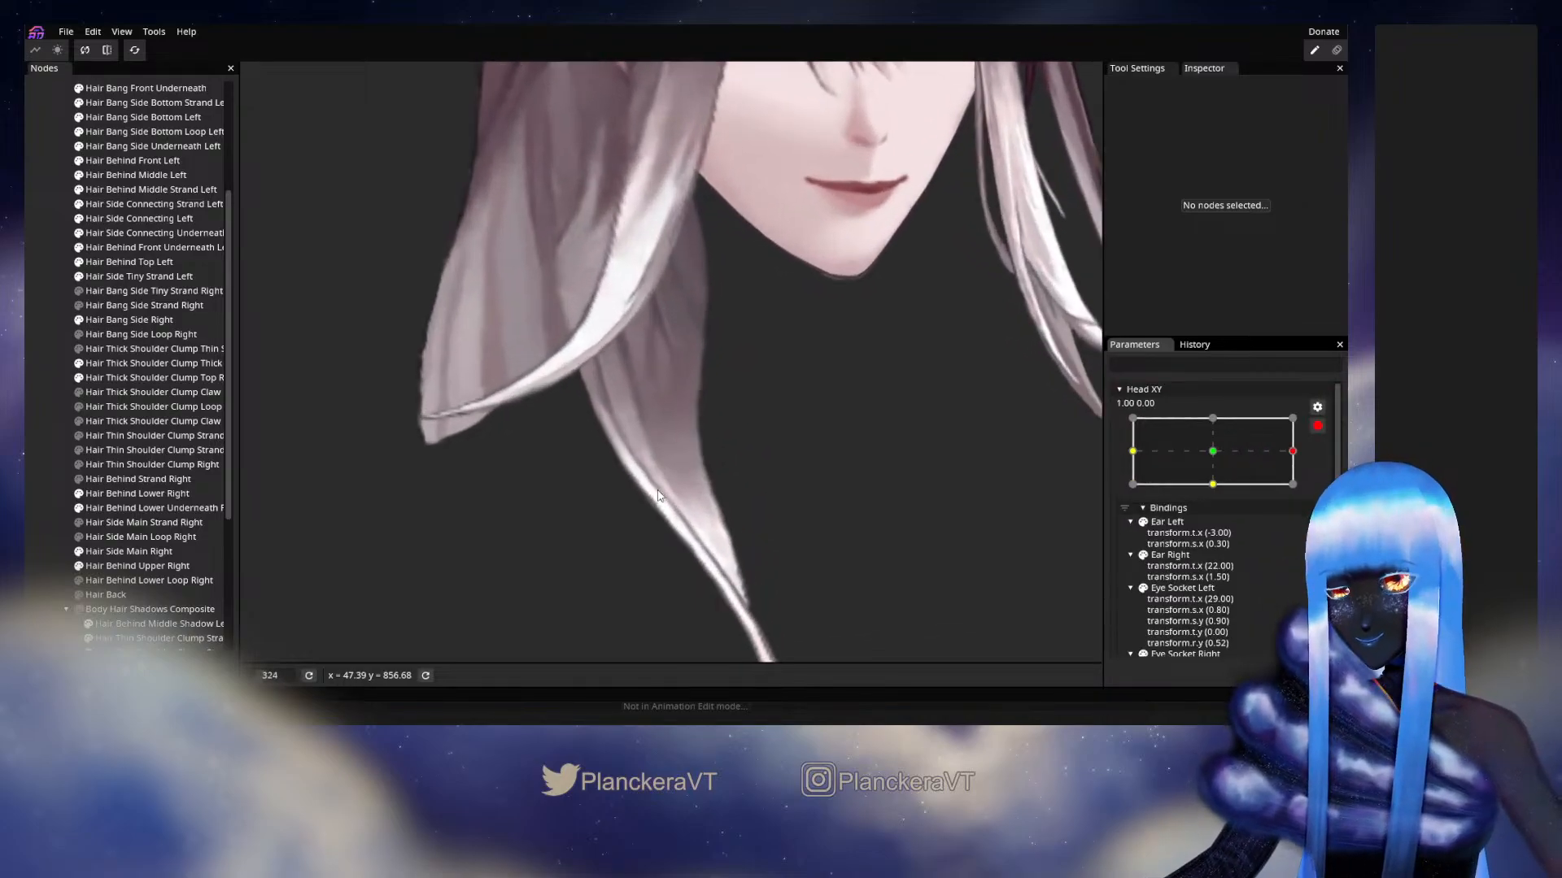
{"action": "scroll", "coordinate": [659, 495], "scroll_direction": "up", "scroll_amount": 5}
{"action": "left_click", "coordinate": [106, 363]}
{"action": "scroll", "coordinate": [460, 473], "scroll_direction": "up", "scroll_amount": 2}
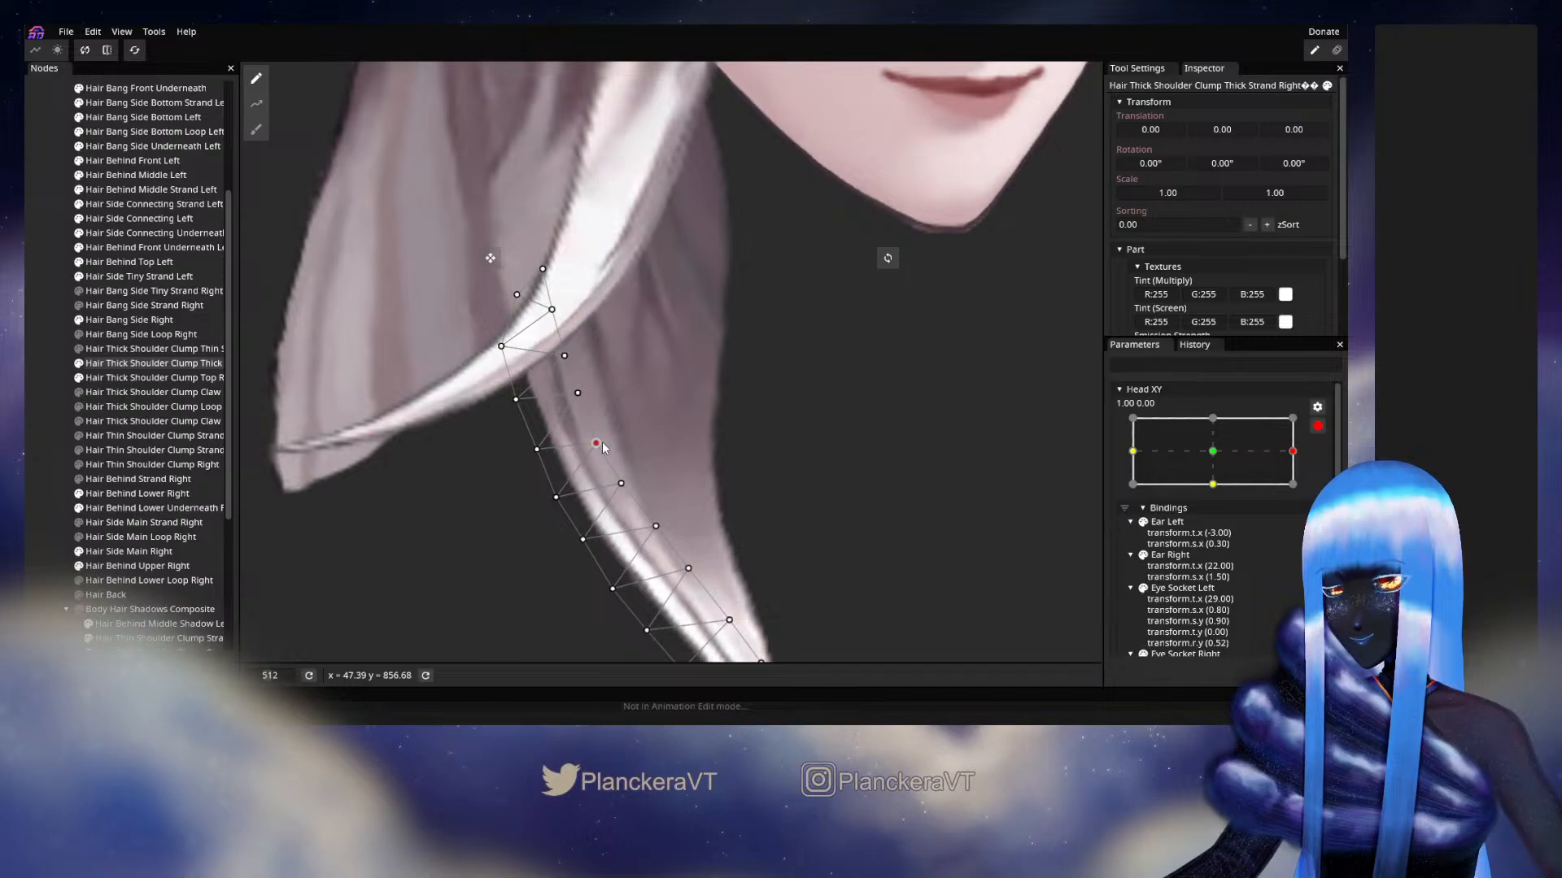
{"action": "left_click", "coordinate": [560, 502]}
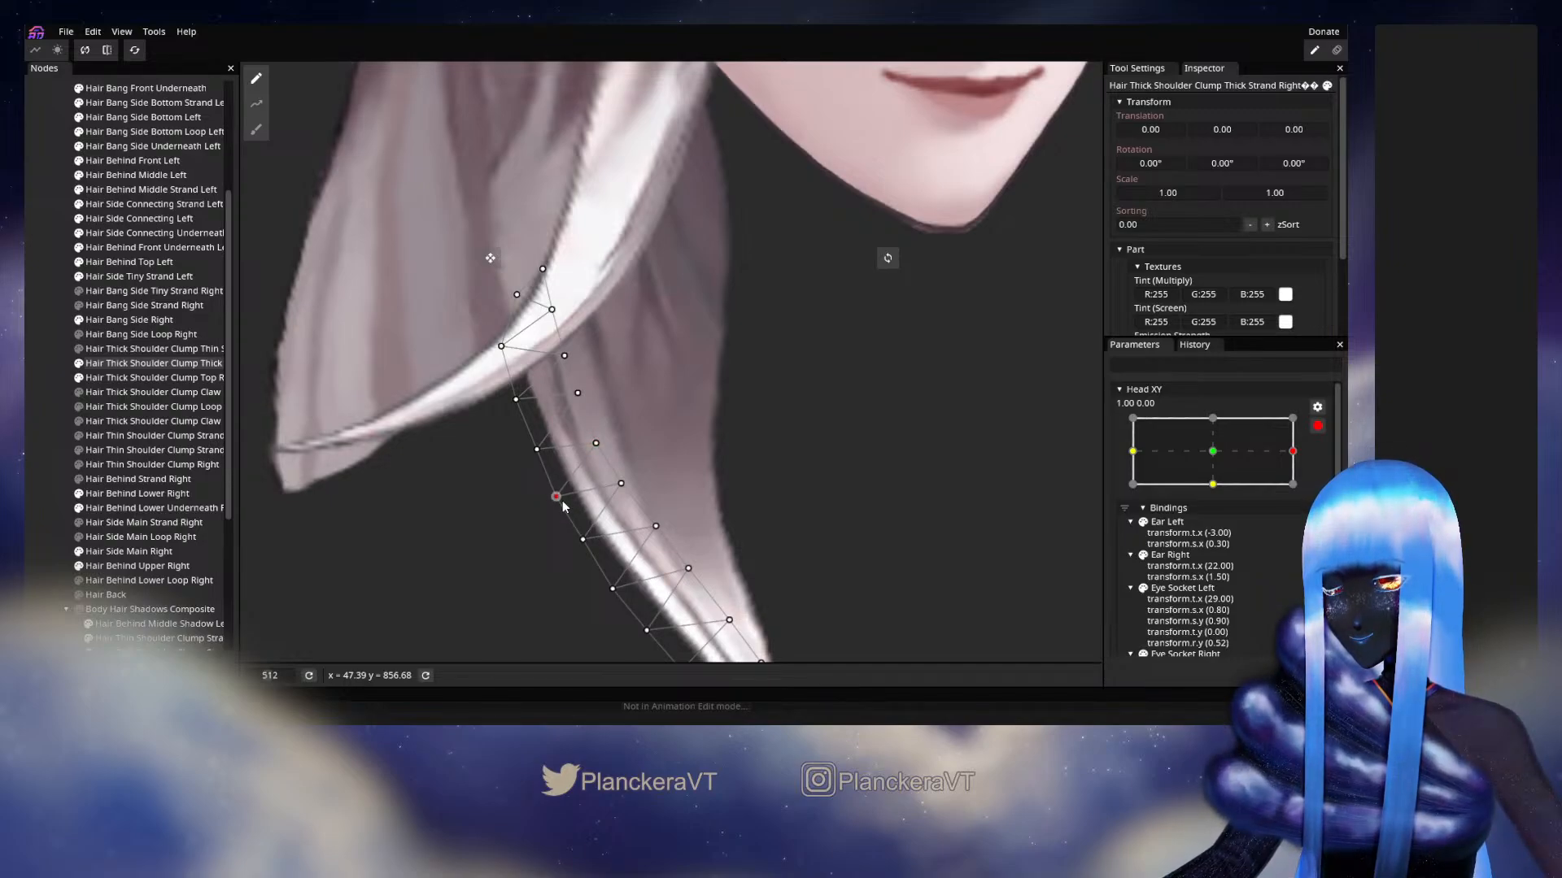
{"action": "left_click", "coordinate": [583, 539]}
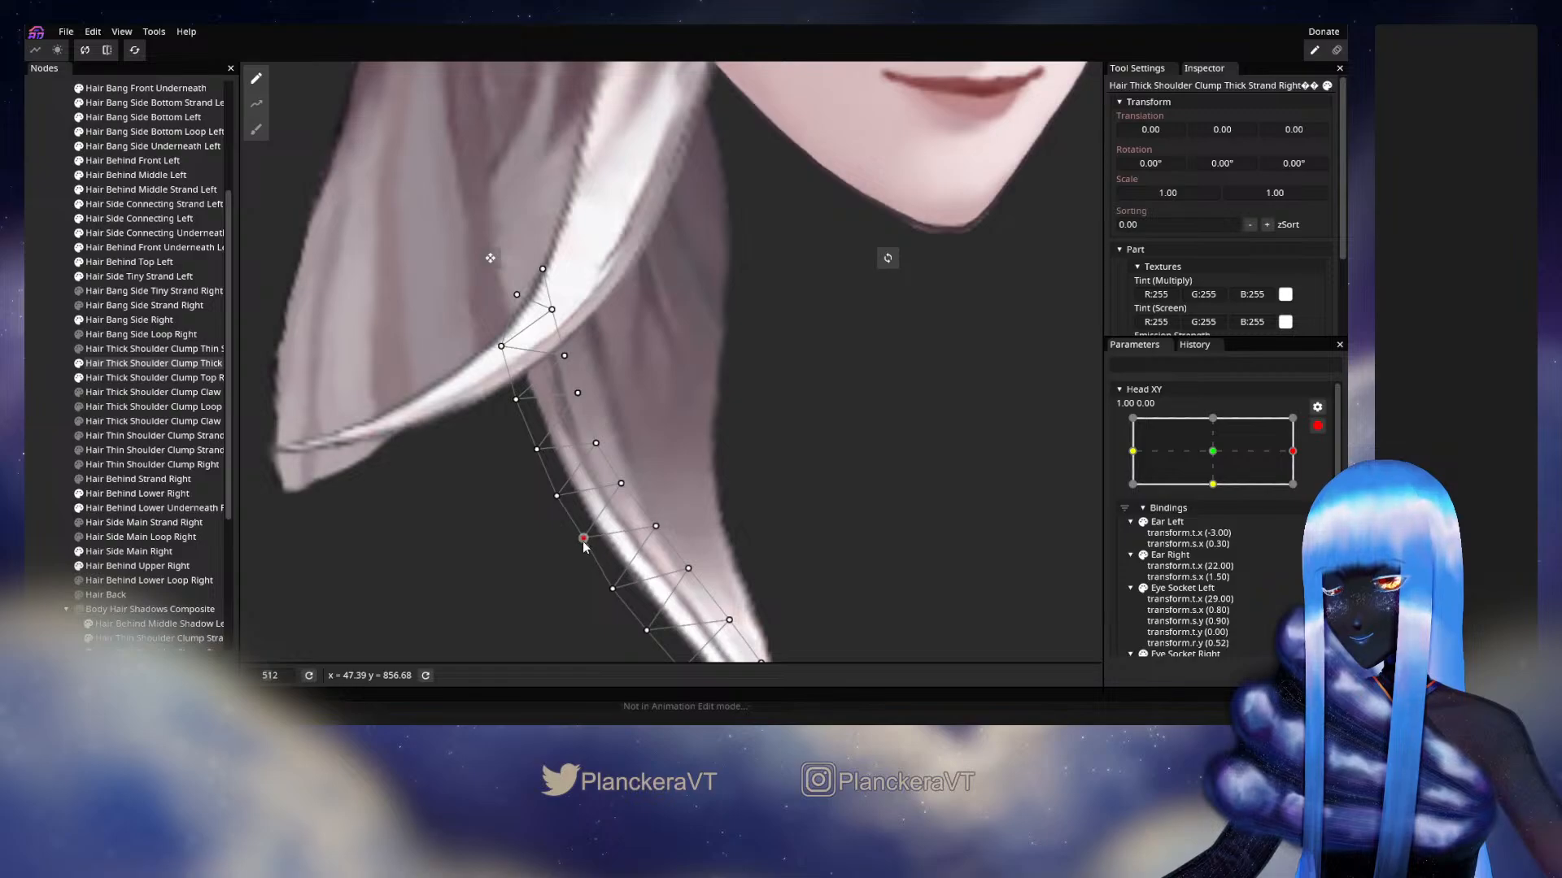
{"action": "left_click", "coordinate": [43, 364]}
Disarm Head XY, check the thick strand's outer edge by moving the head parameter, and rearm the 1.00, 0.00 keypoint.
{"action": "scroll", "coordinate": [880, 452], "scroll_direction": "down", "scroll_amount": 7}
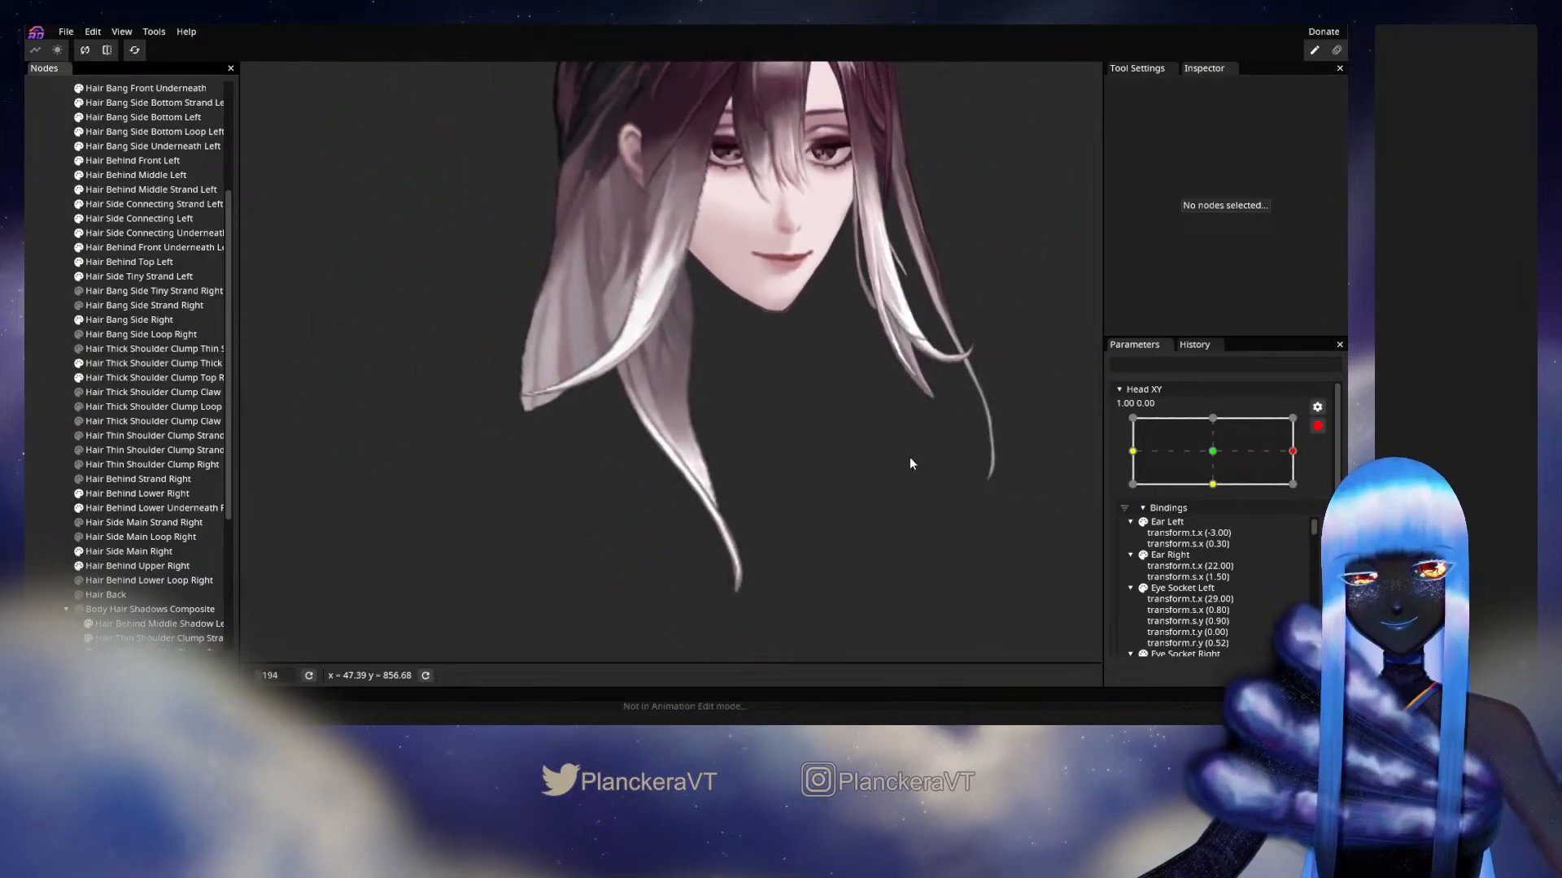
{"action": "left_click", "coordinate": [1324, 432]}
{"action": "mouse_move", "coordinate": [1300, 492]}
{"action": "left_mouse_down"}
{"action": "mouse_move", "coordinate": [1220, 496]}
{"action": "mouse_move", "coordinate": [1316, 489]}
{"action": "mouse_move", "coordinate": [1217, 496]}
{"action": "mouse_move", "coordinate": [1308, 496]}
{"action": "left_mouse_up"}
{"action": "left_click", "coordinate": [1326, 466]}
Adjust the Thick Strand Right mesh's inner-edge vertices just below the front strand crossing, and deselect the mesh.
{"action": "scroll", "coordinate": [632, 496], "scroll_direction": "up", "scroll_amount": 5}
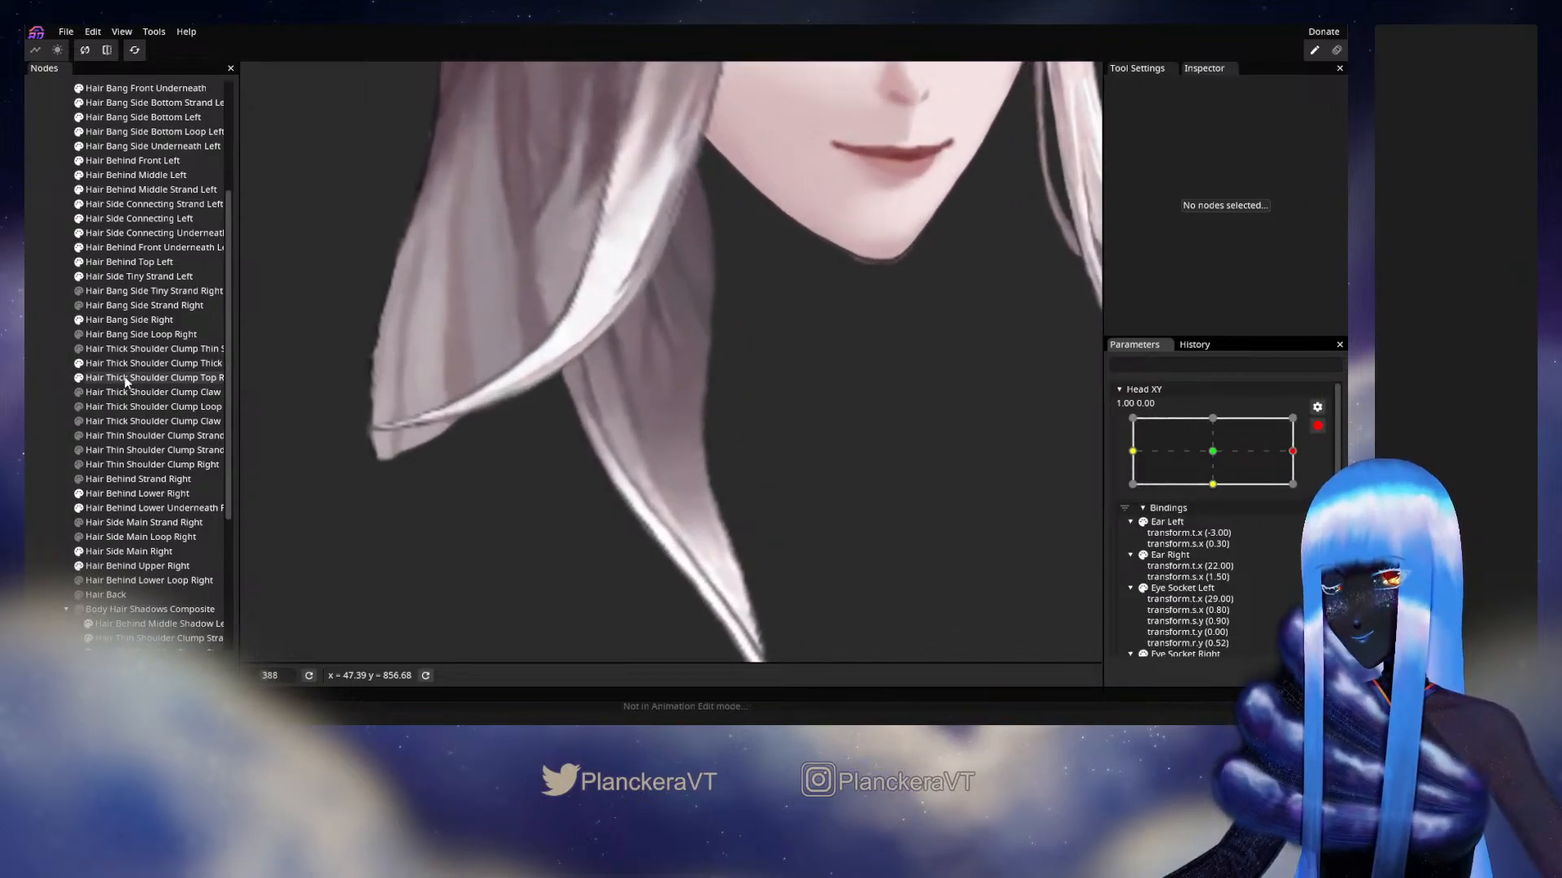
{"action": "left_click", "coordinate": [121, 365]}
{"action": "left_click", "coordinate": [601, 386]}
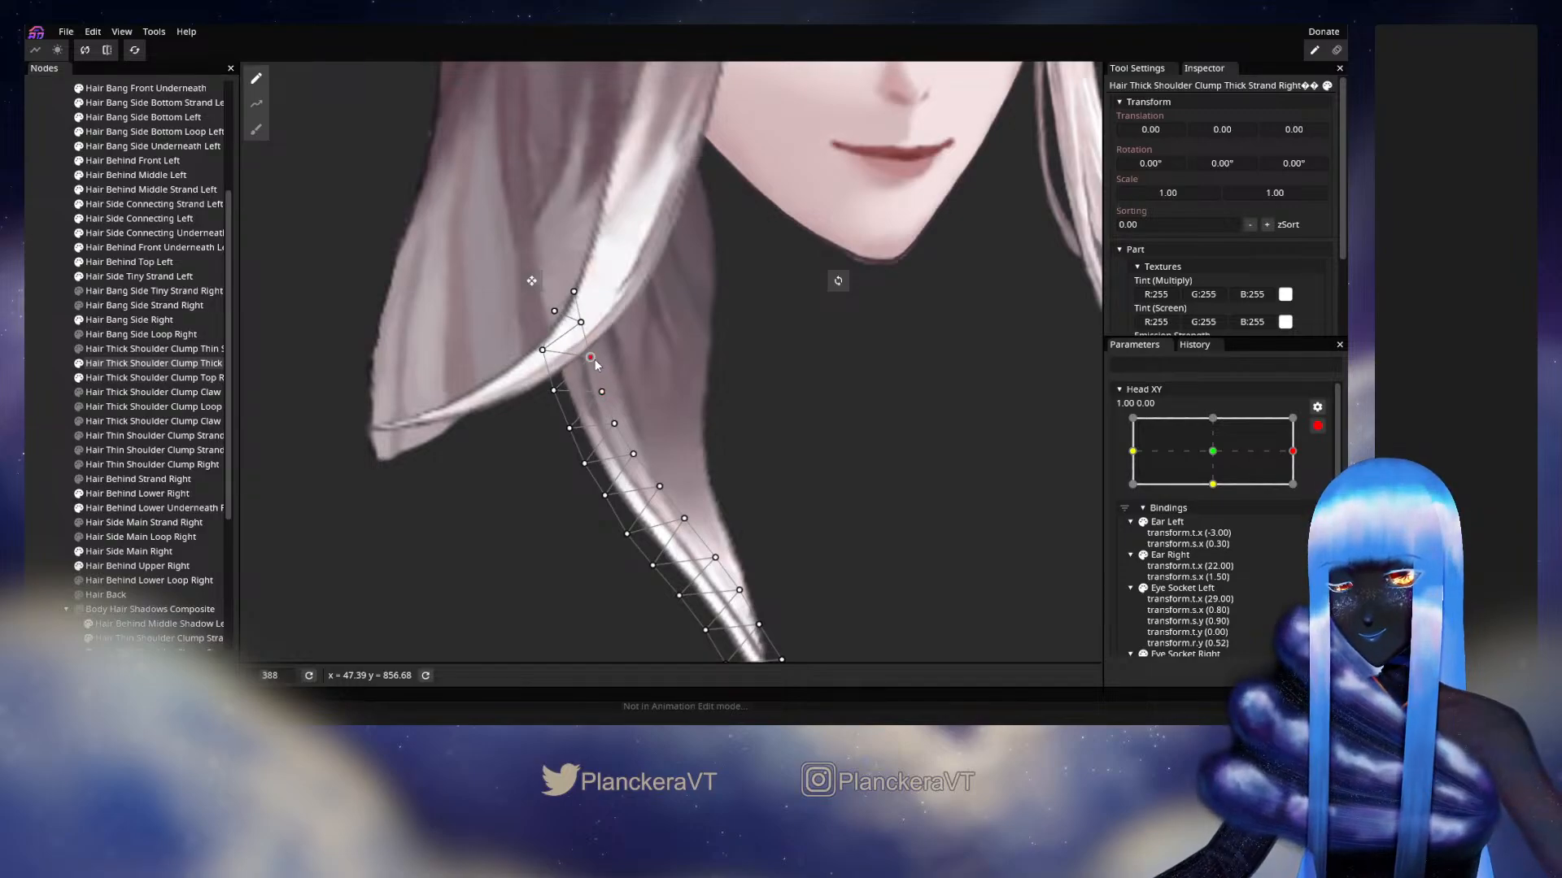
{"action": "left_click", "coordinate": [810, 421]}
Disarm Head XY, test how the thick strand follows the head turn below the crossing, and rearm the 1.00, 0.00 keypoint.
{"action": "scroll", "coordinate": [818, 430], "scroll_direction": "down", "scroll_amount": 3}
{"action": "scroll", "coordinate": [818, 431], "scroll_direction": "down", "scroll_amount": 4}
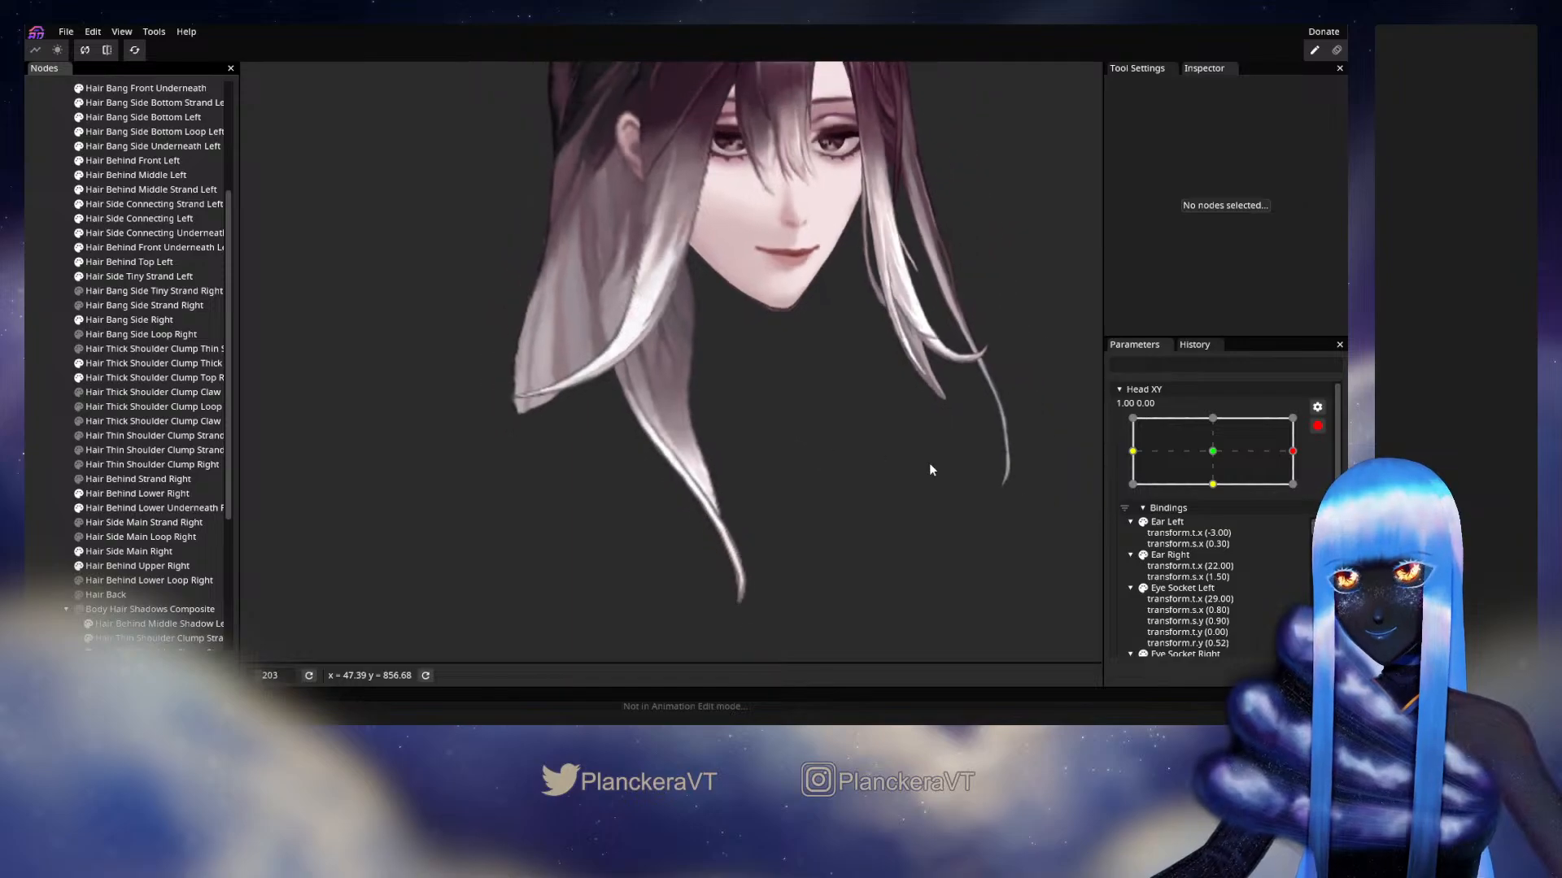
{"action": "left_click", "coordinate": [1317, 426]}
{"action": "mouse_move", "coordinate": [1304, 493]}
{"action": "left_mouse_down"}
{"action": "mouse_move", "coordinate": [1212, 497]}
{"action": "mouse_move", "coordinate": [1328, 491]}
{"action": "left_mouse_up"}
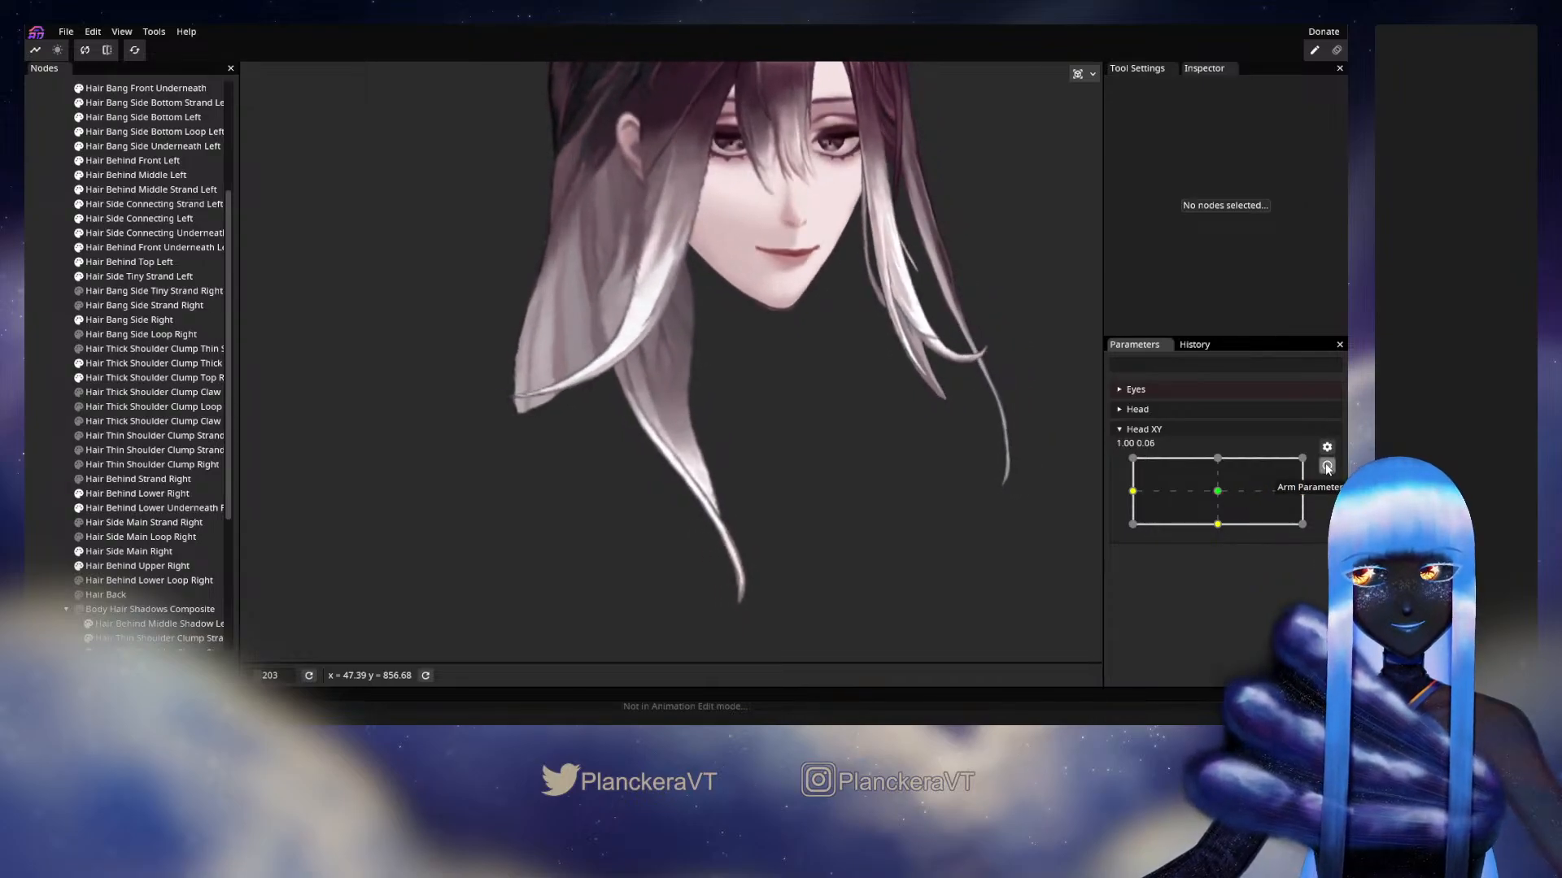
{"action": "left_click", "coordinate": [1327, 467]}
{"action": "scroll", "coordinate": [476, 457], "scroll_direction": "up", "scroll_amount": 8}
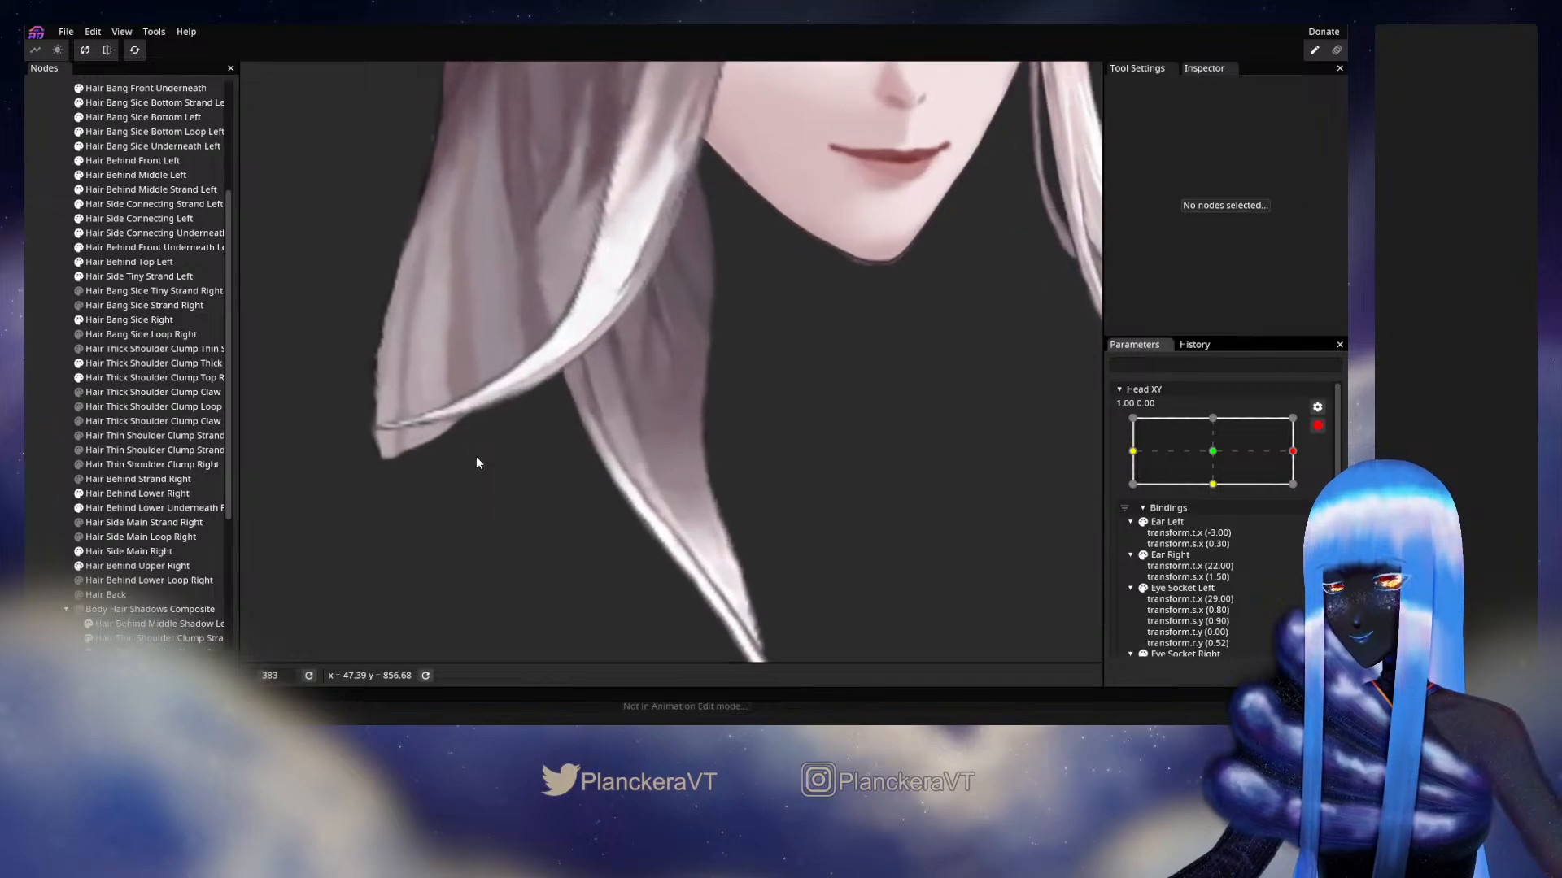
Adjust the left-edge vertex of the Hair Thick Shoulder Clump Top Right mesh just below the curved bang tip for the 1.00, 0.00 head pose.
{"action": "scroll", "coordinate": [477, 458], "scroll_direction": "up", "scroll_amount": 3}
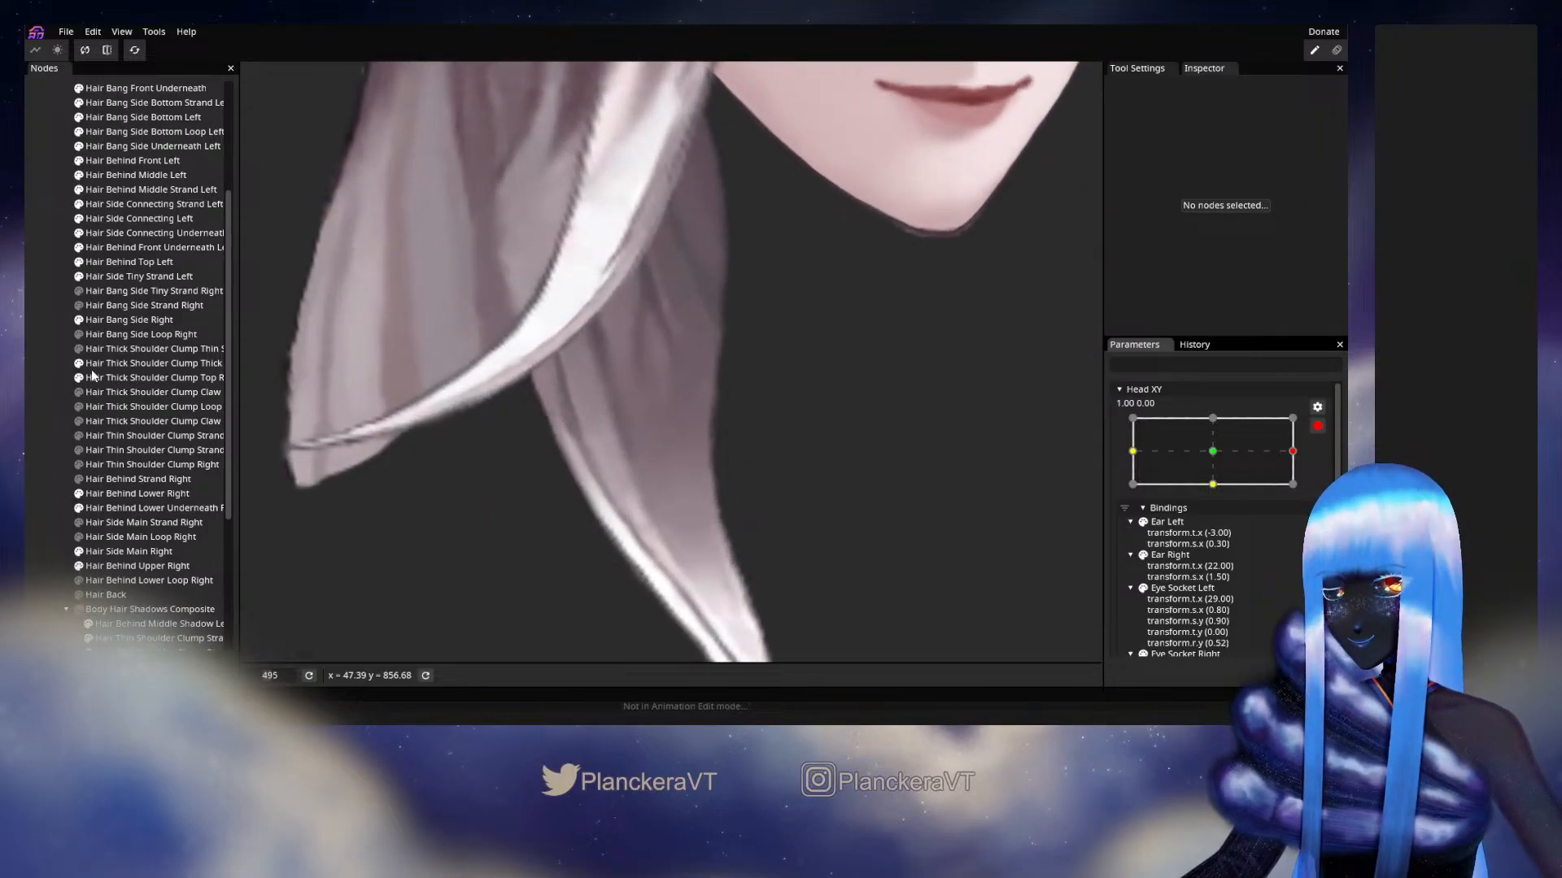
{"action": "left_click", "coordinate": [104, 376]}
{"action": "scroll", "coordinate": [586, 455], "scroll_direction": "up", "scroll_amount": 2}
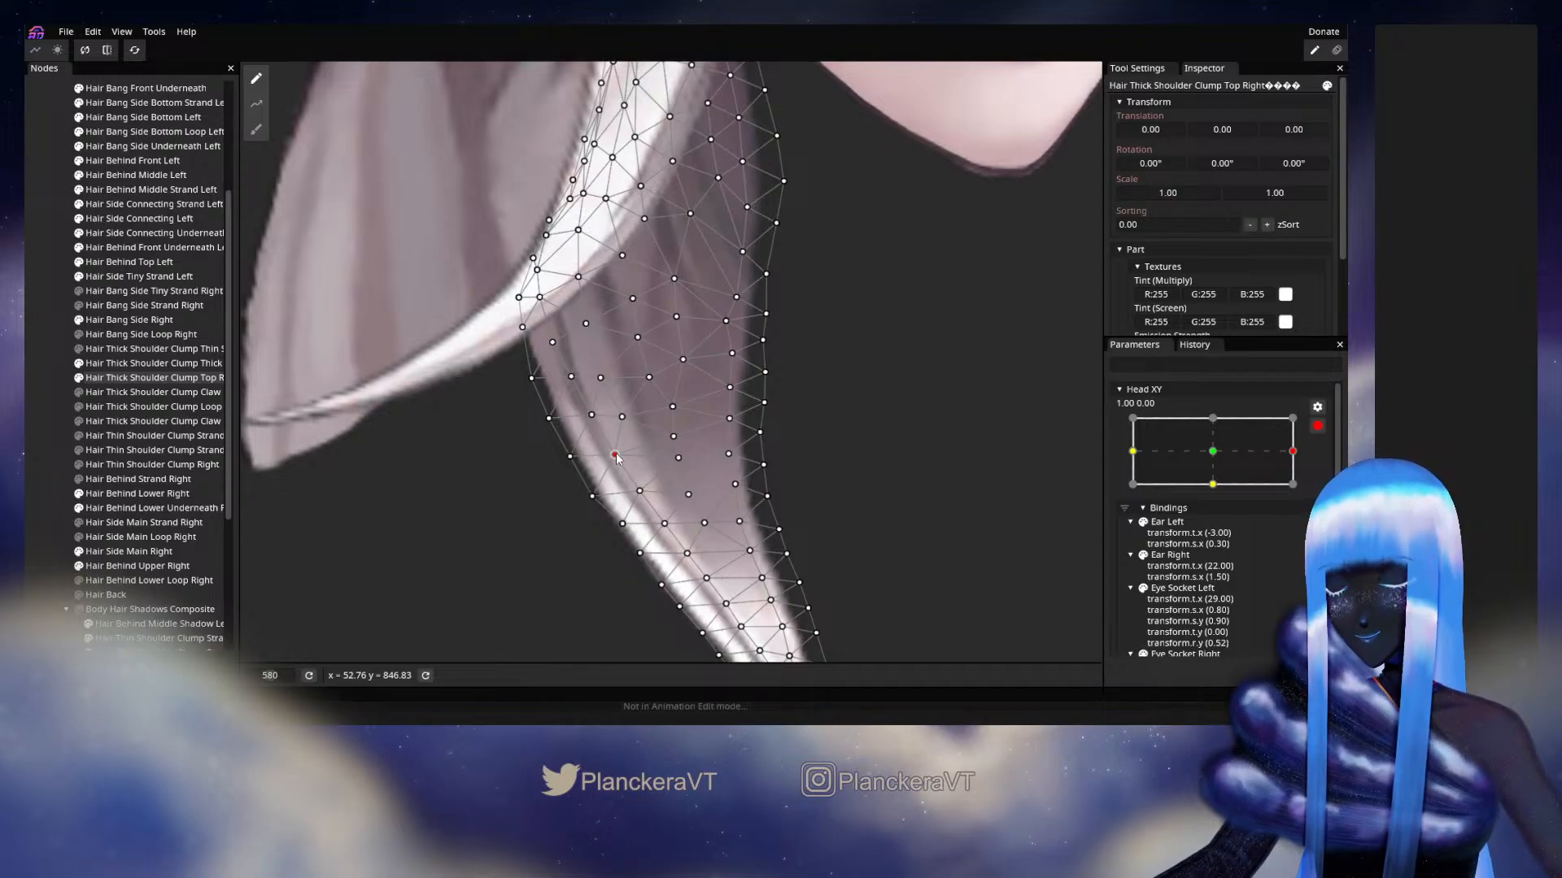
{"action": "left_click", "coordinate": [572, 454]}
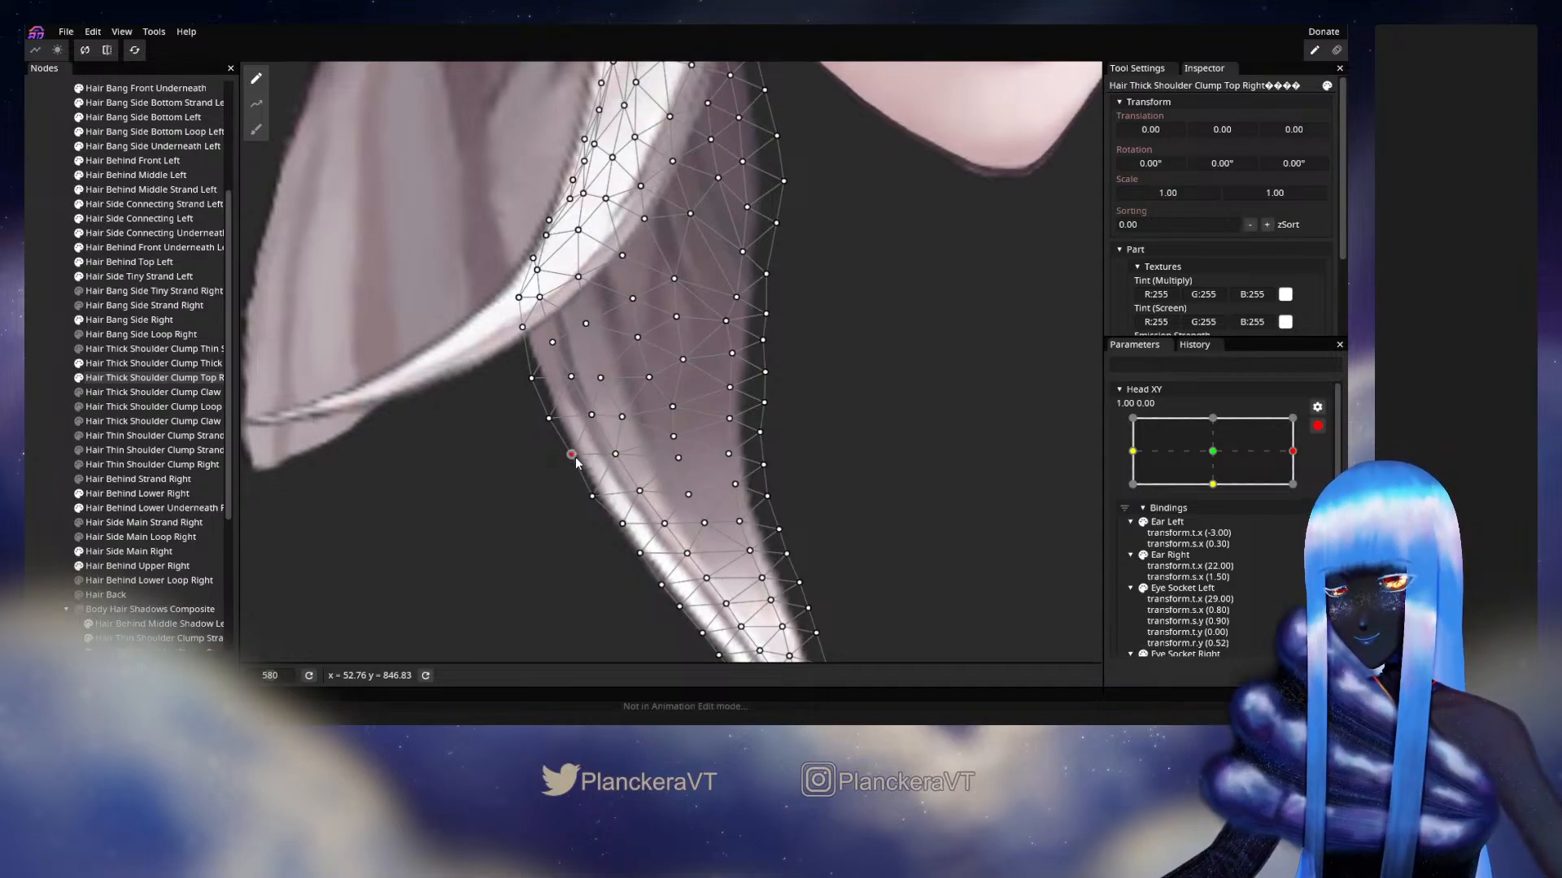
{"action": "left_click", "coordinate": [63, 322]}
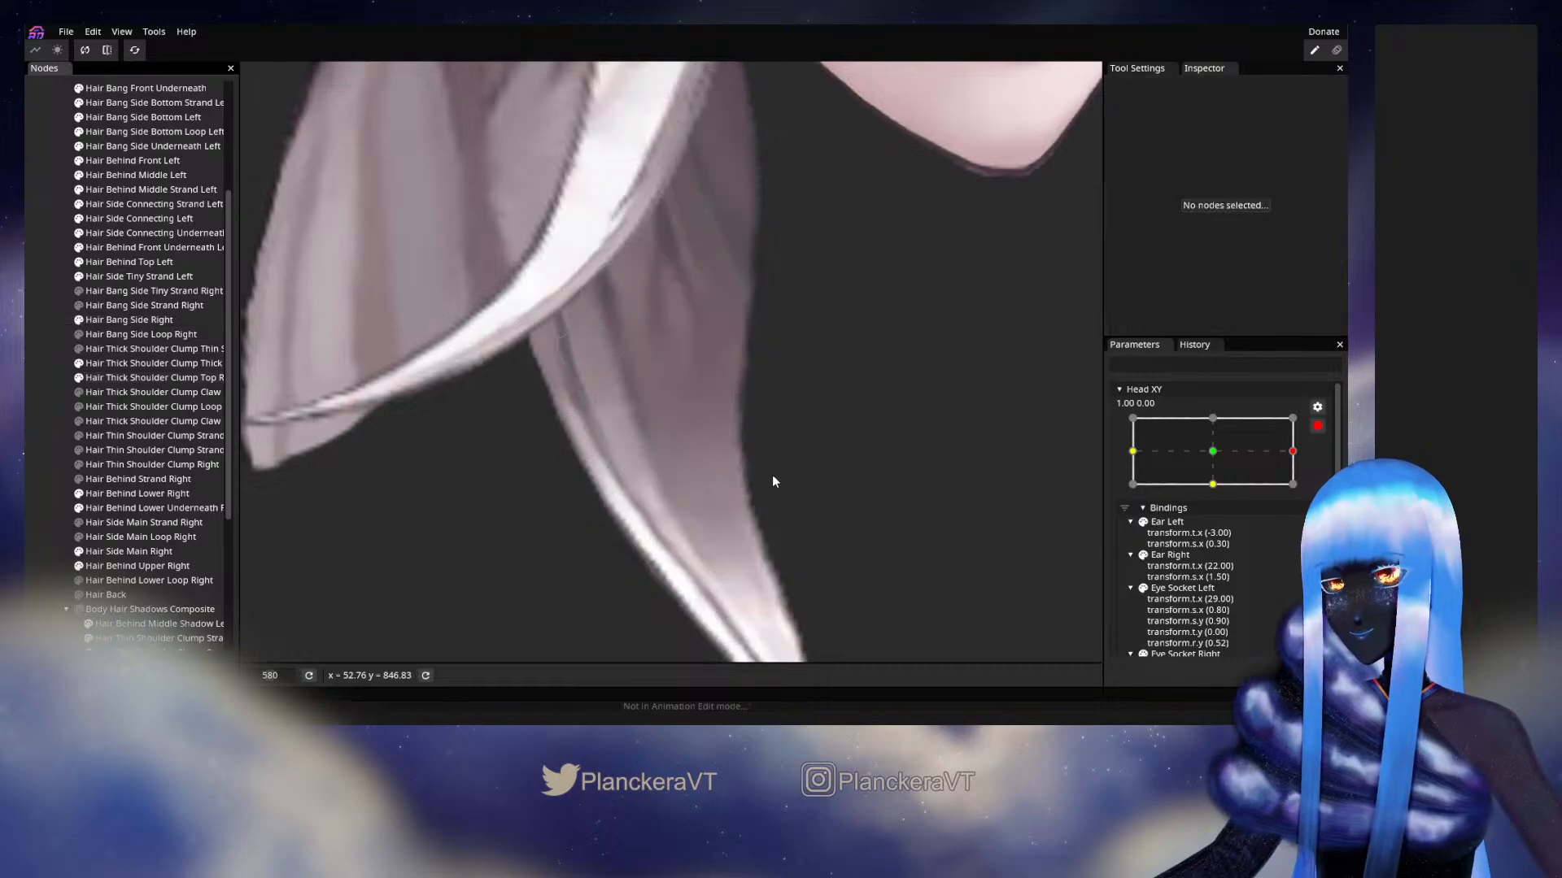
Preview the hair deformation by moving Head XY around its 1.00, 0.00 keypoint, and return to editing that keypoint.
{"action": "scroll", "coordinate": [786, 469], "scroll_direction": "down", "scroll_amount": 4}
{"action": "scroll", "coordinate": [794, 464], "scroll_direction": "down", "scroll_amount": 5}
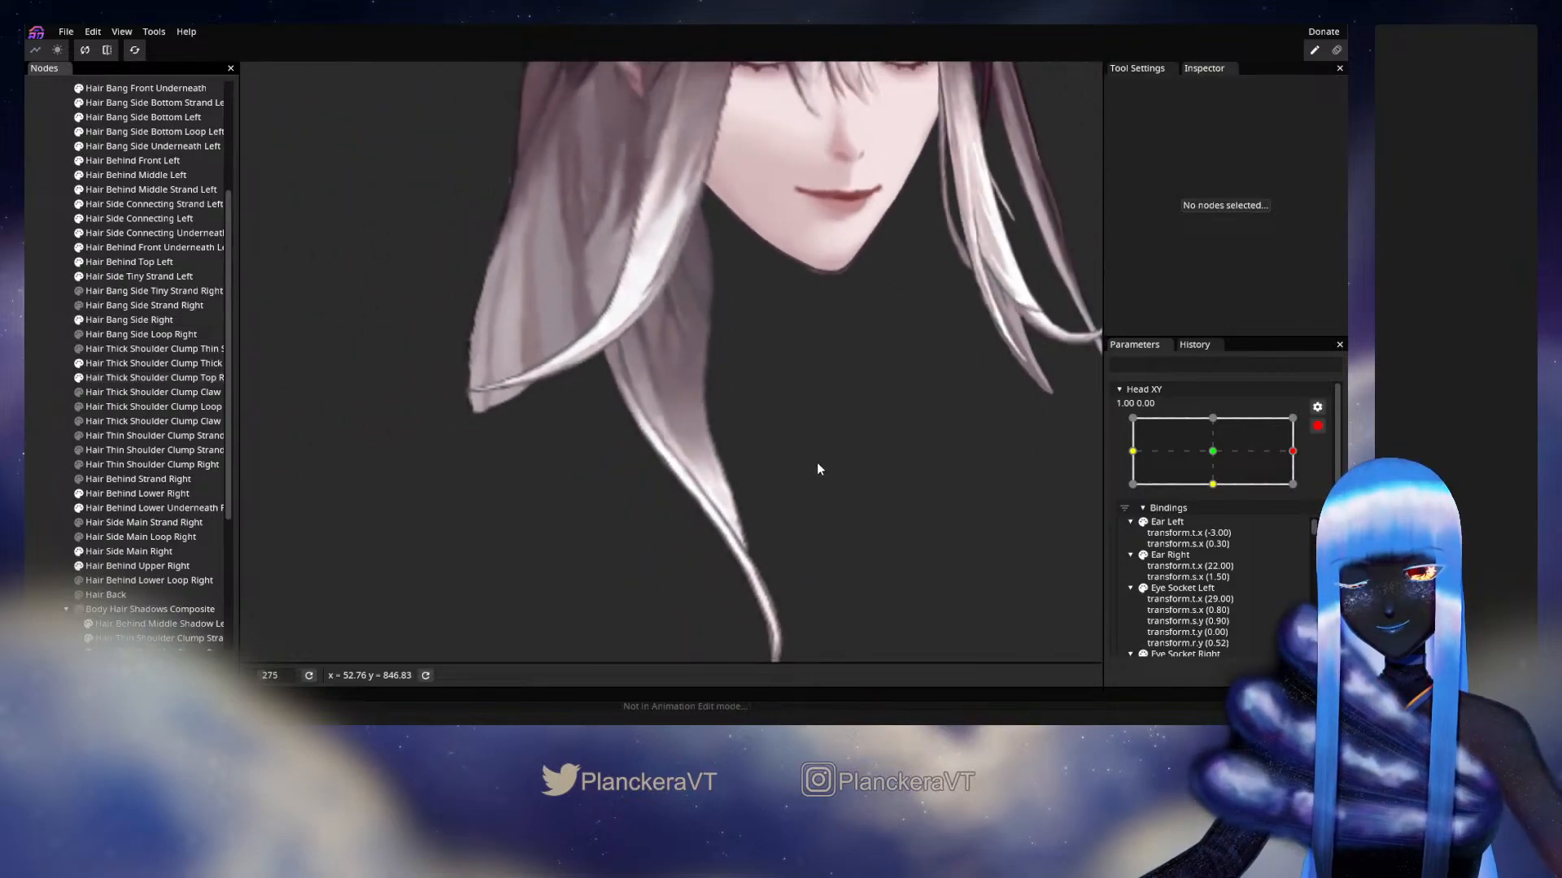
{"action": "scroll", "coordinate": [880, 453], "scroll_direction": "down", "scroll_amount": 1}
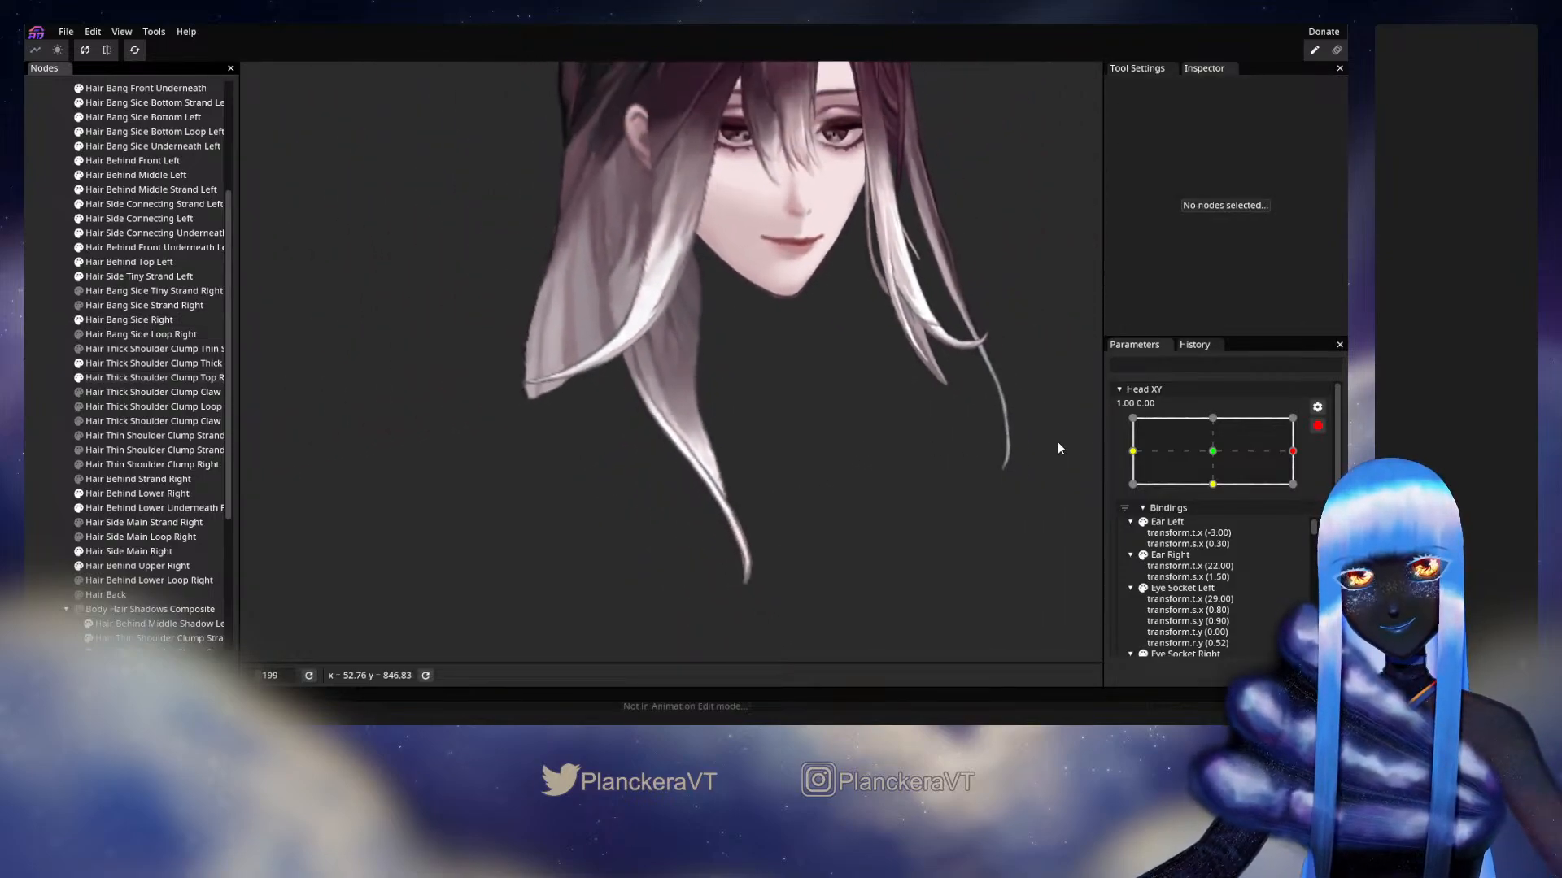
{"action": "left_click", "coordinate": [1316, 425]}
{"action": "mouse_move", "coordinate": [1302, 492]}
{"action": "left_mouse_down"}
{"action": "mouse_move", "coordinate": [1215, 491]}
{"action": "mouse_move", "coordinate": [1310, 500]}
{"action": "left_mouse_up"}
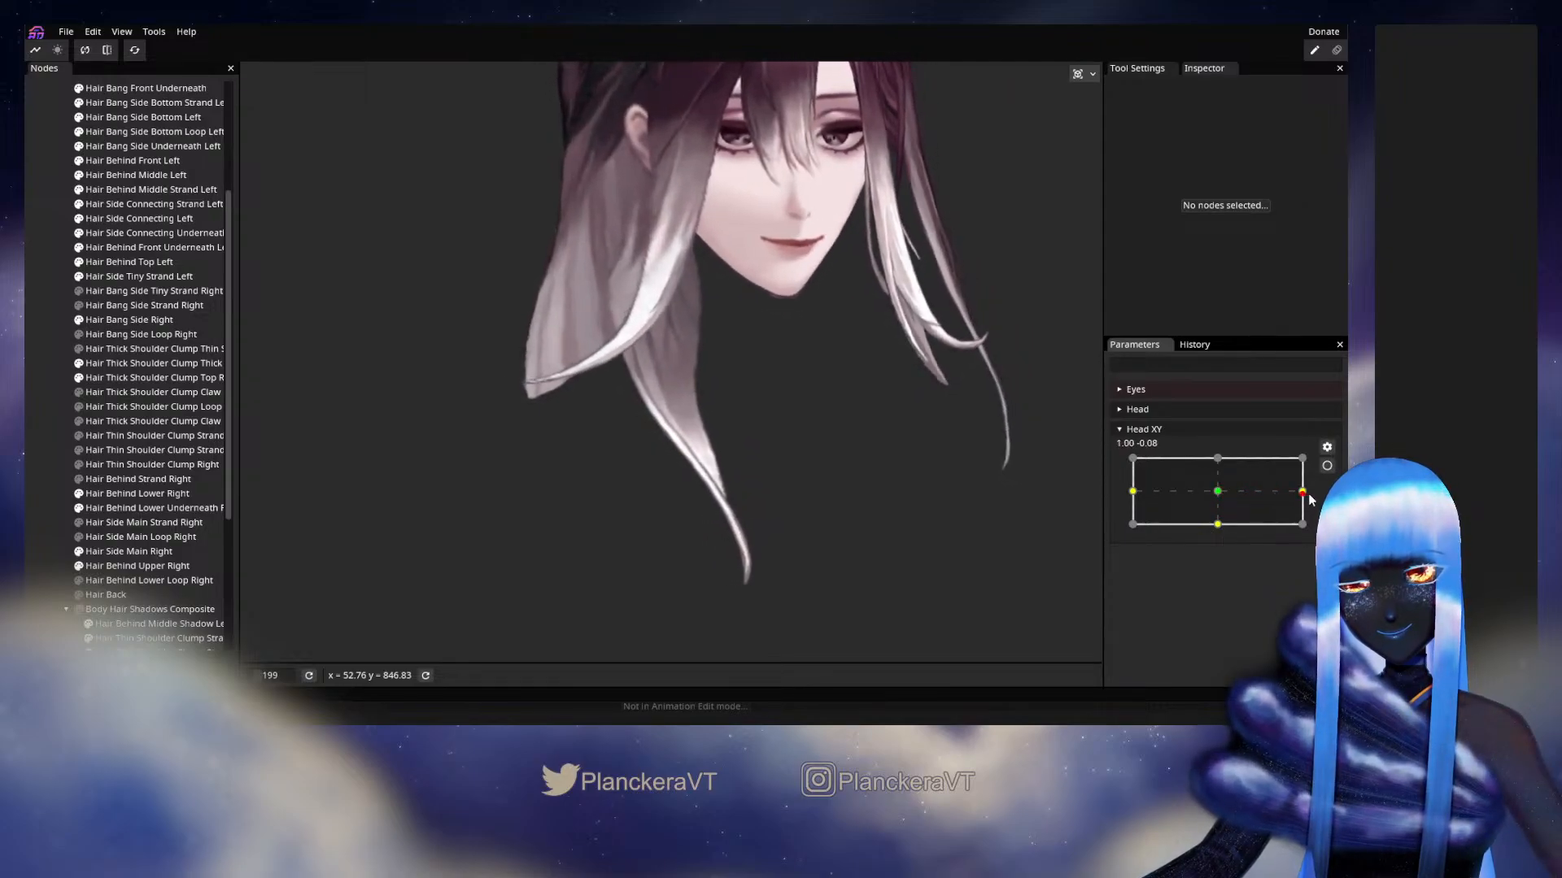
{"action": "left_click", "coordinate": [1327, 466]}
Save the model and nudge the left-edge vertices midway down the Hair Thick Shoulder Clump Thick Strand Right mesh to smooth its curve.
{"action": "scroll", "coordinate": [688, 495], "scroll_direction": "up", "scroll_amount": 5}
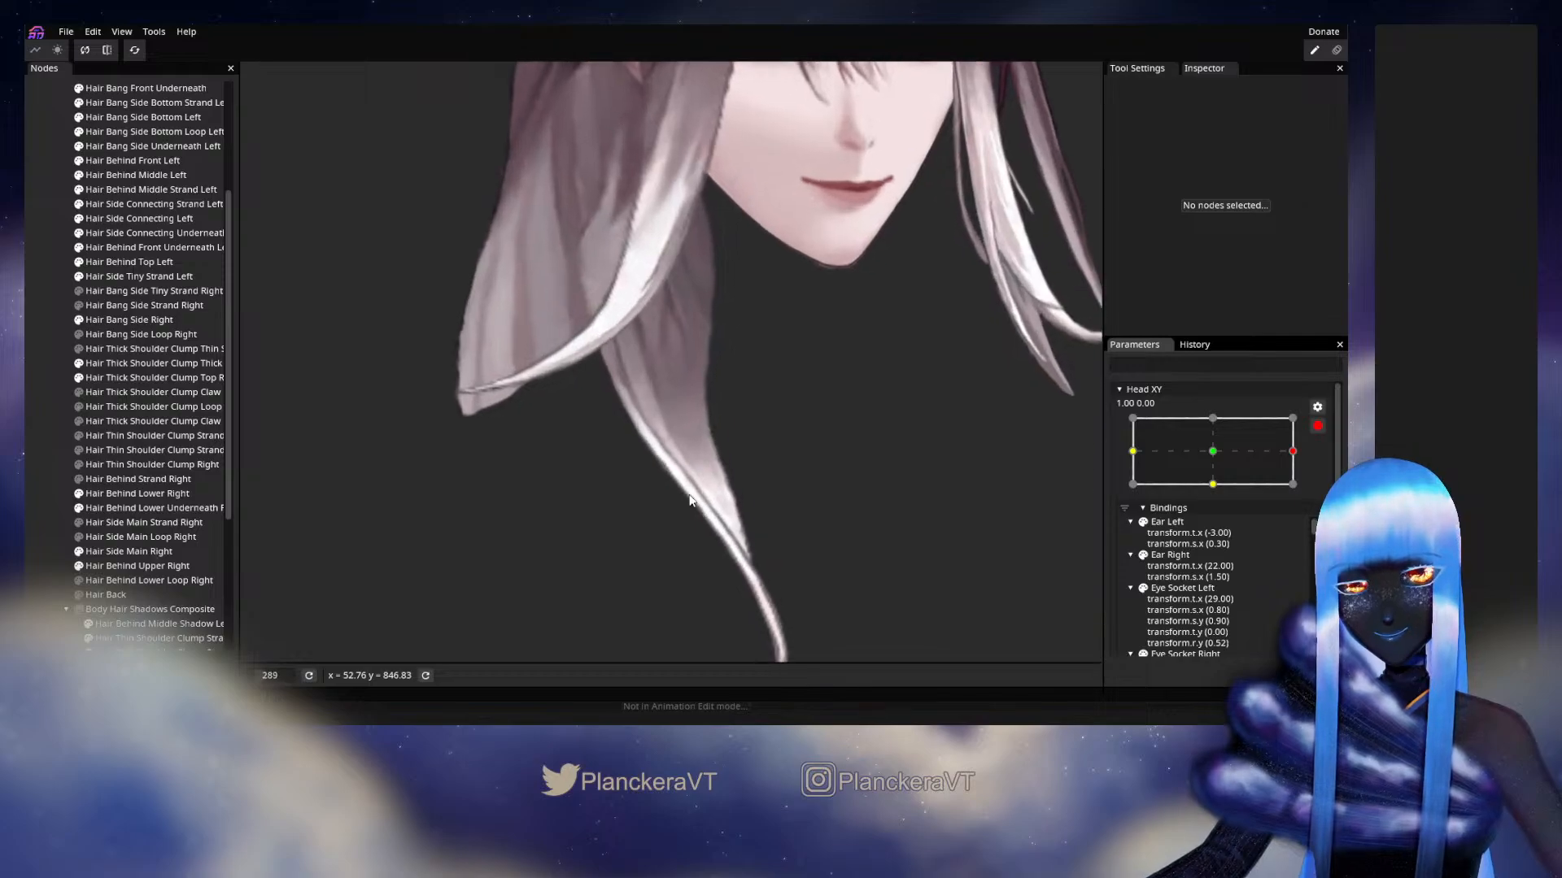
{"action": "scroll", "coordinate": [688, 495], "scroll_direction": "up", "scroll_amount": 3}
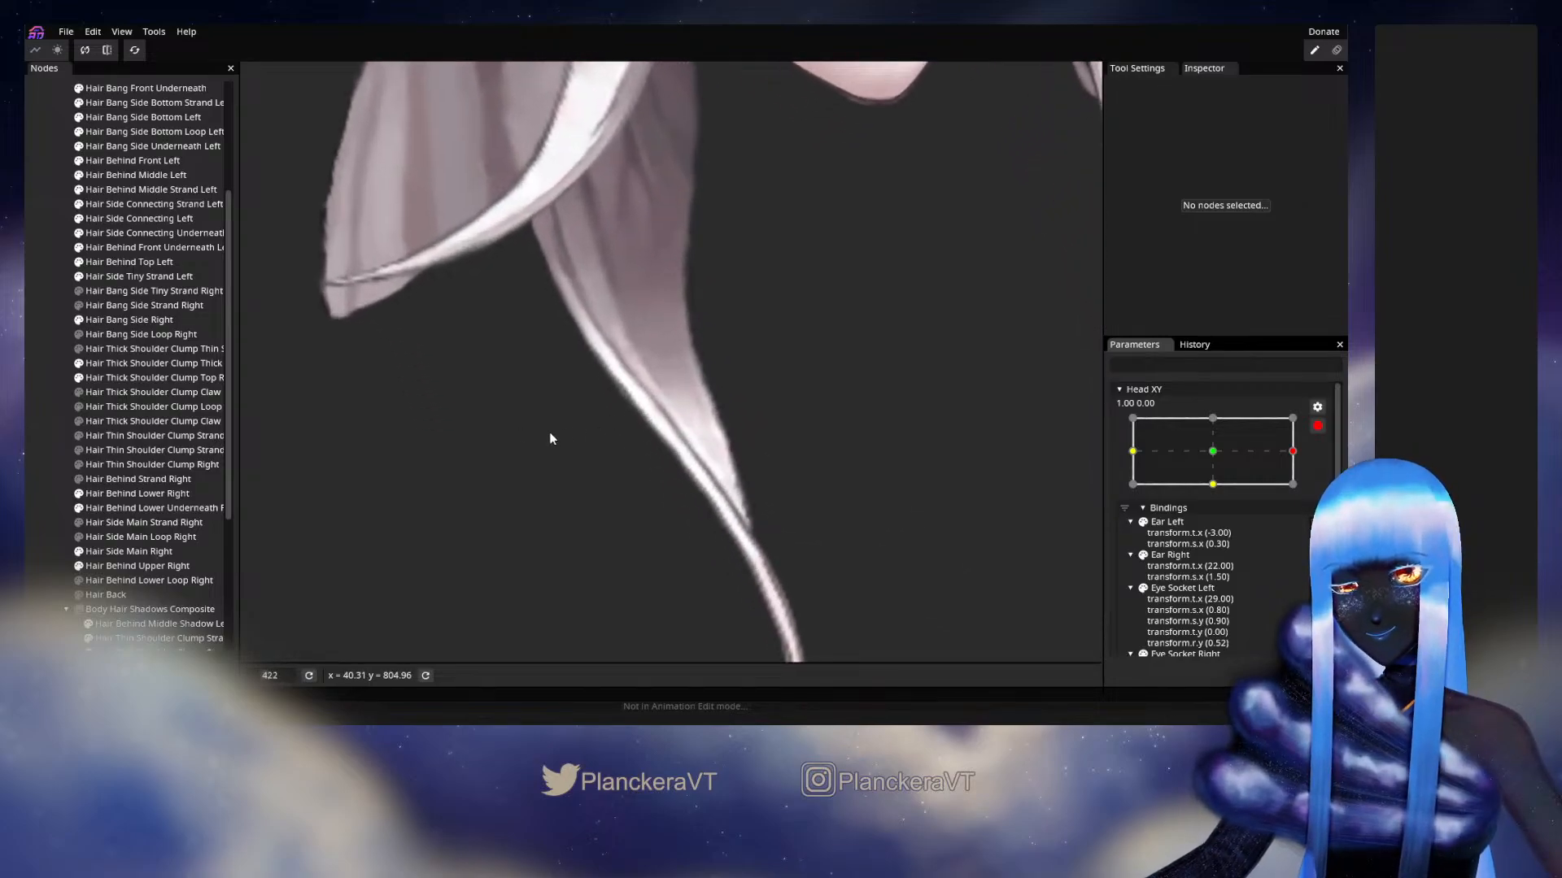
{"action": "left_click", "coordinate": [144, 366]}
{"action": "key", "text": "ctrl+s"}
{"action": "scroll", "coordinate": [665, 382], "scroll_direction": "up", "scroll_amount": 1}
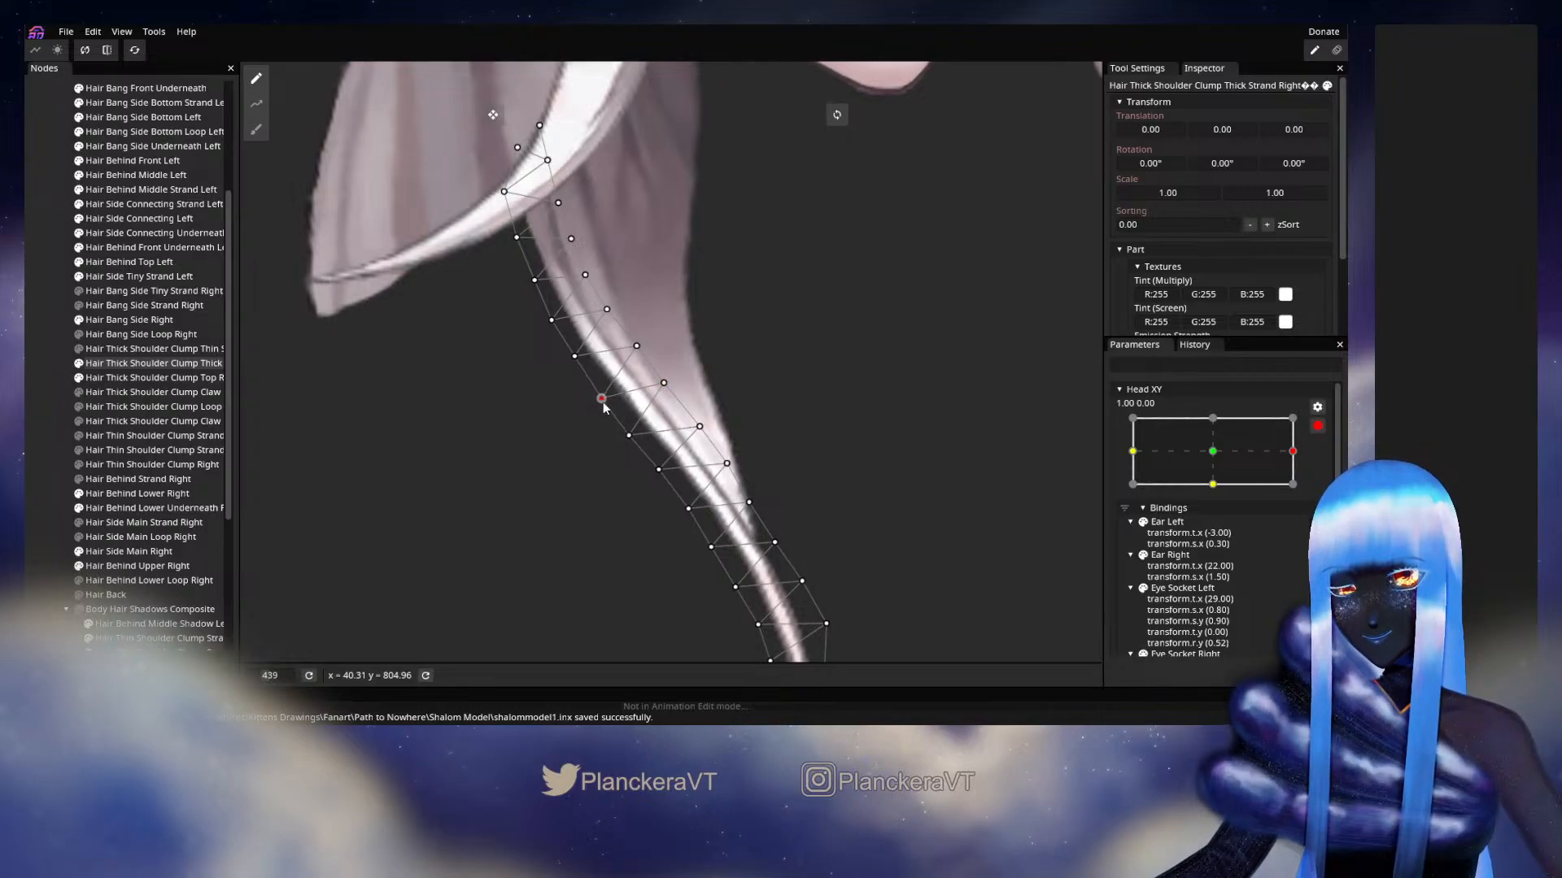
{"action": "left_click_drag", "start_coordinate": [598, 405], "coordinate": [601, 405]}
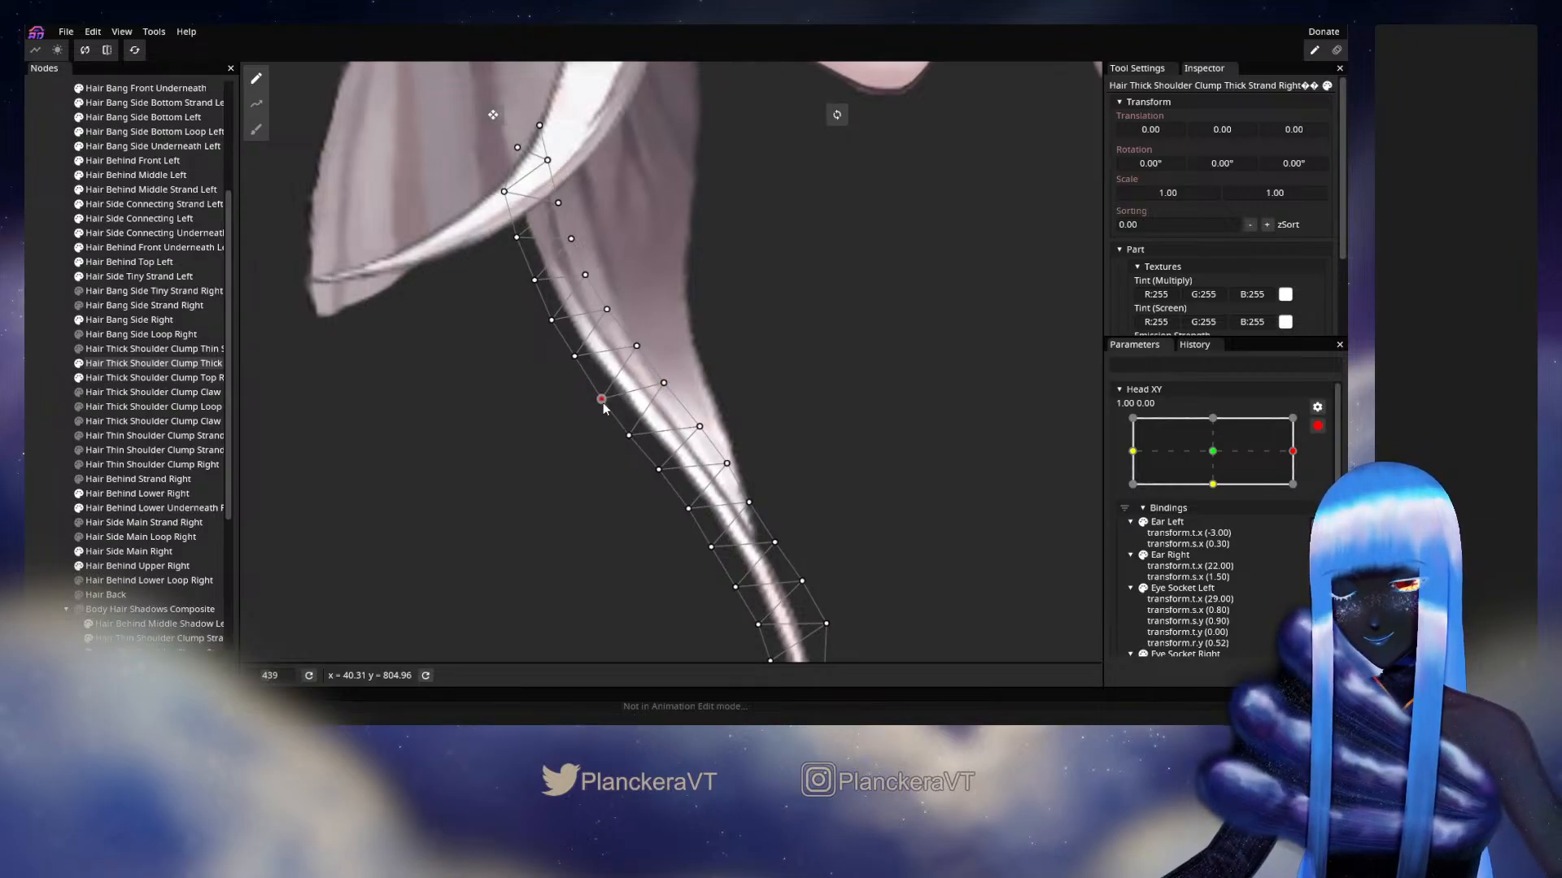
{"action": "left_click", "coordinate": [633, 440]}
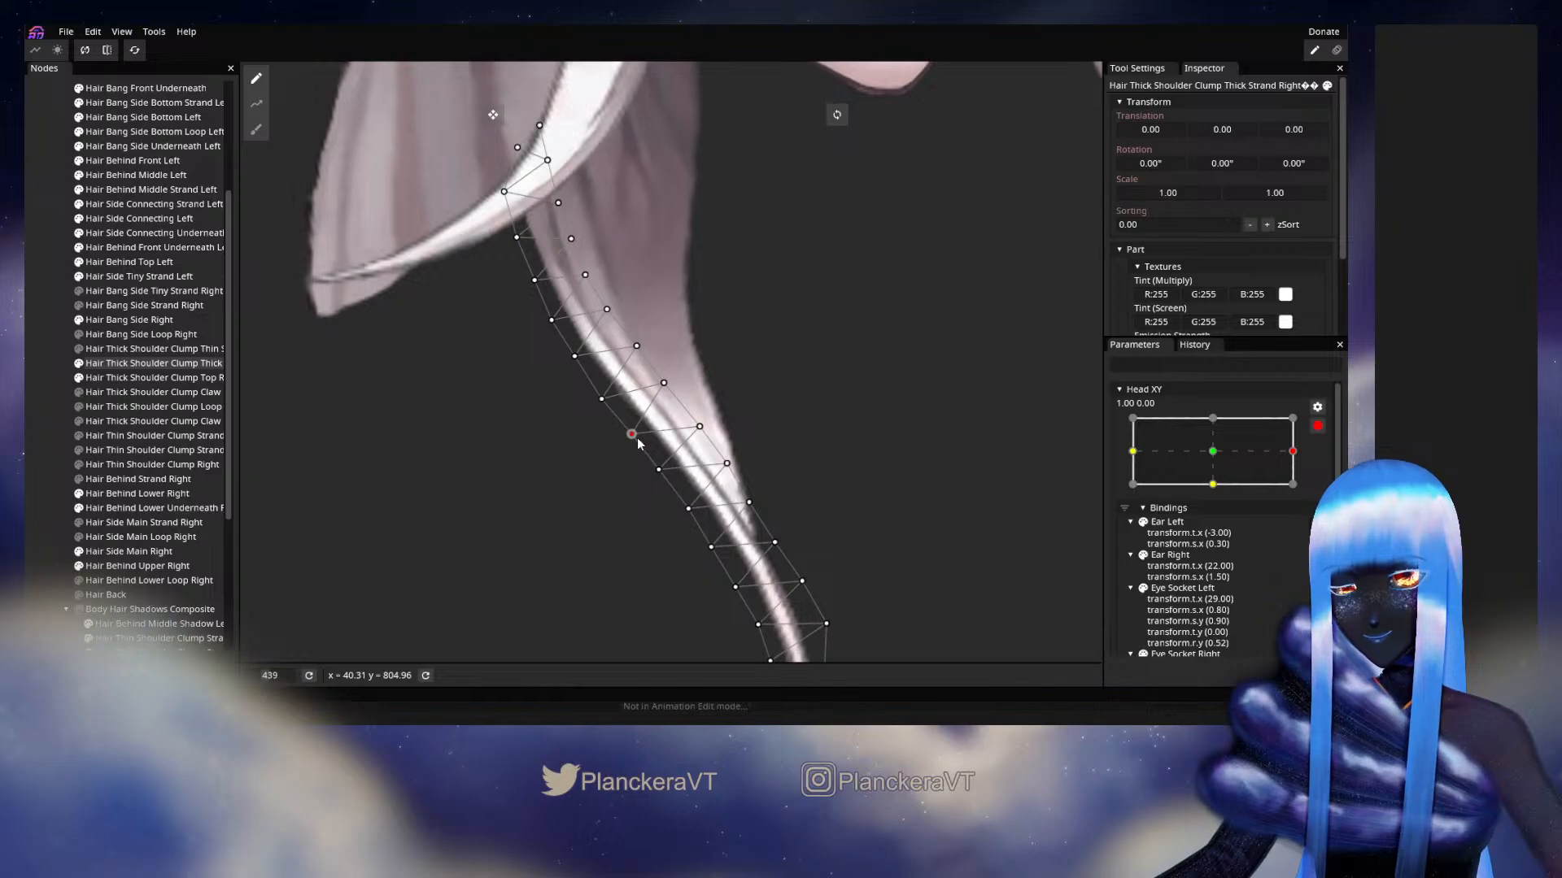
{"action": "left_click", "coordinate": [700, 427]}
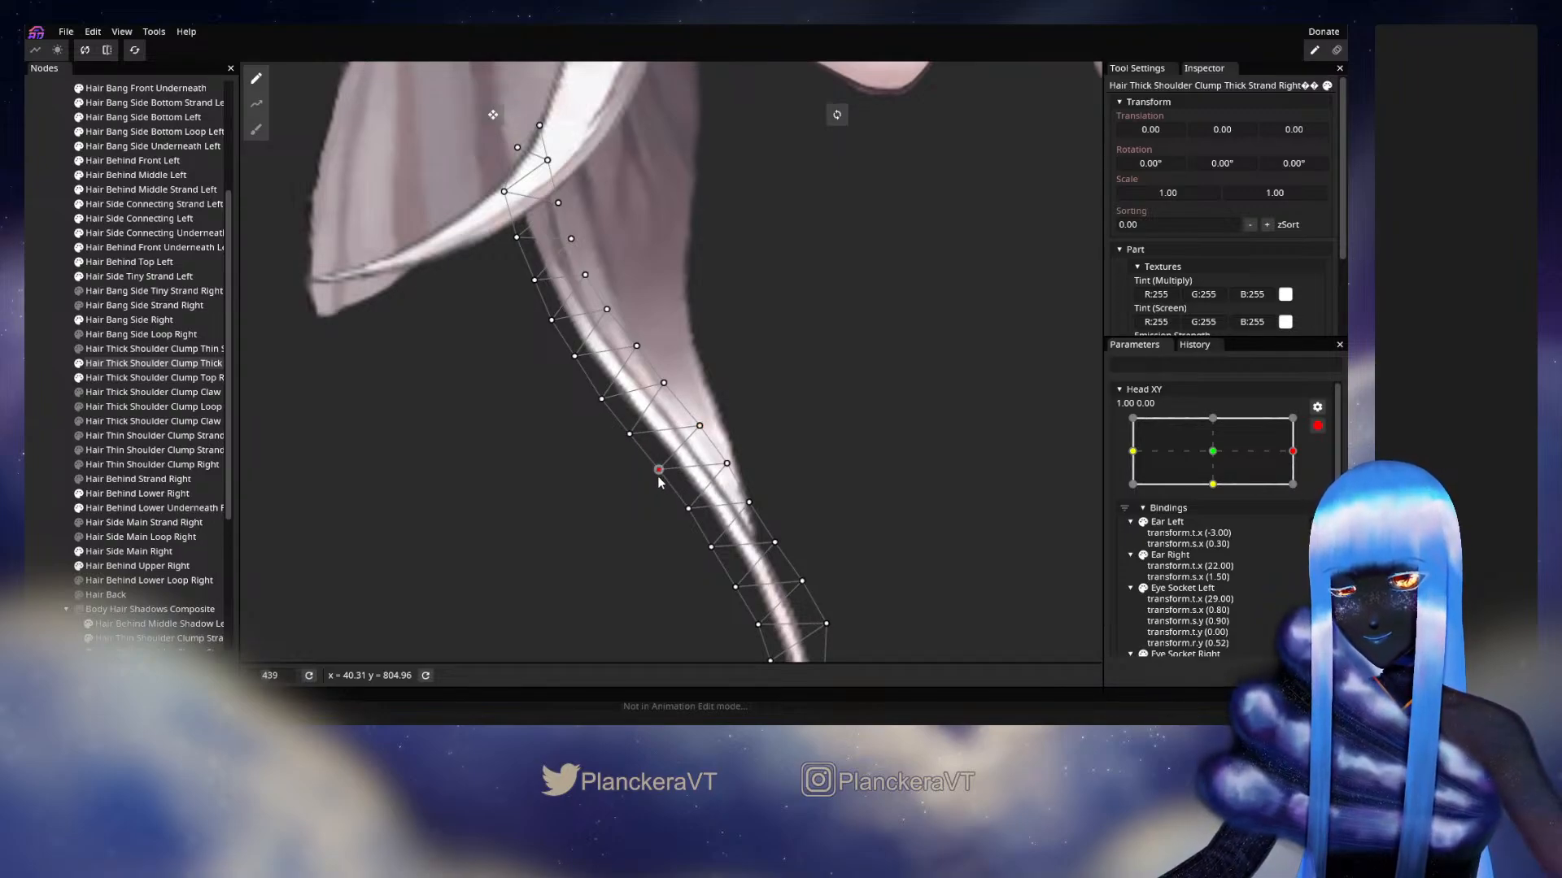
{"action": "left_click_drag", "start_coordinate": [661, 482], "coordinate": [660, 482]}
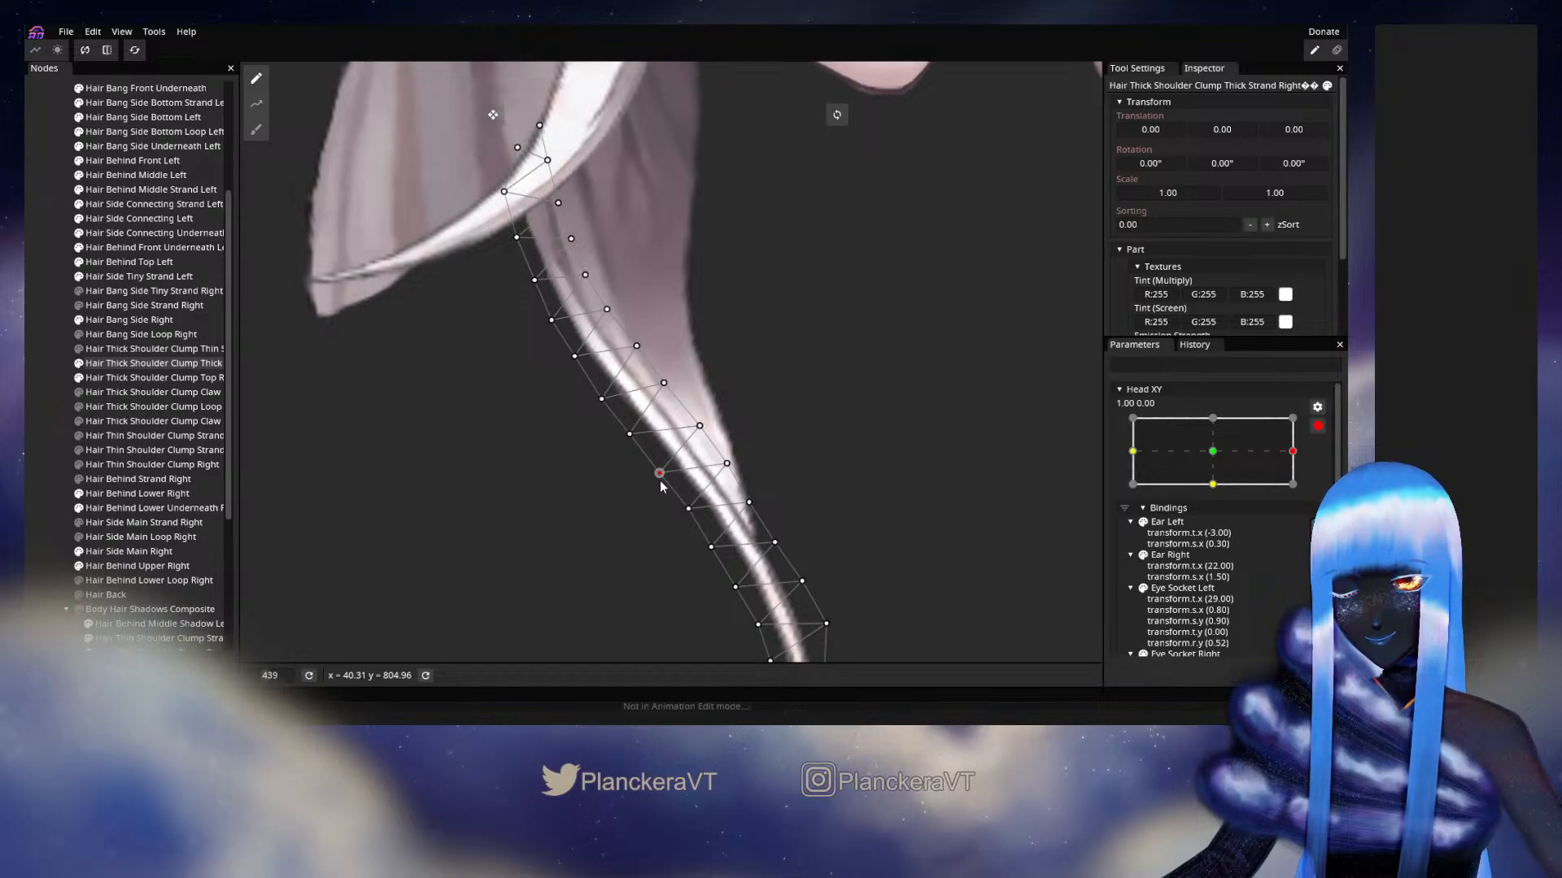
{"action": "left_click", "coordinate": [32, 375]}
Check the reshaped thick strand by moving Head XY near 1.00, 0.00, and re-enable editing of that keypoint.
{"action": "scroll", "coordinate": [730, 452], "scroll_direction": "down", "scroll_amount": 4}
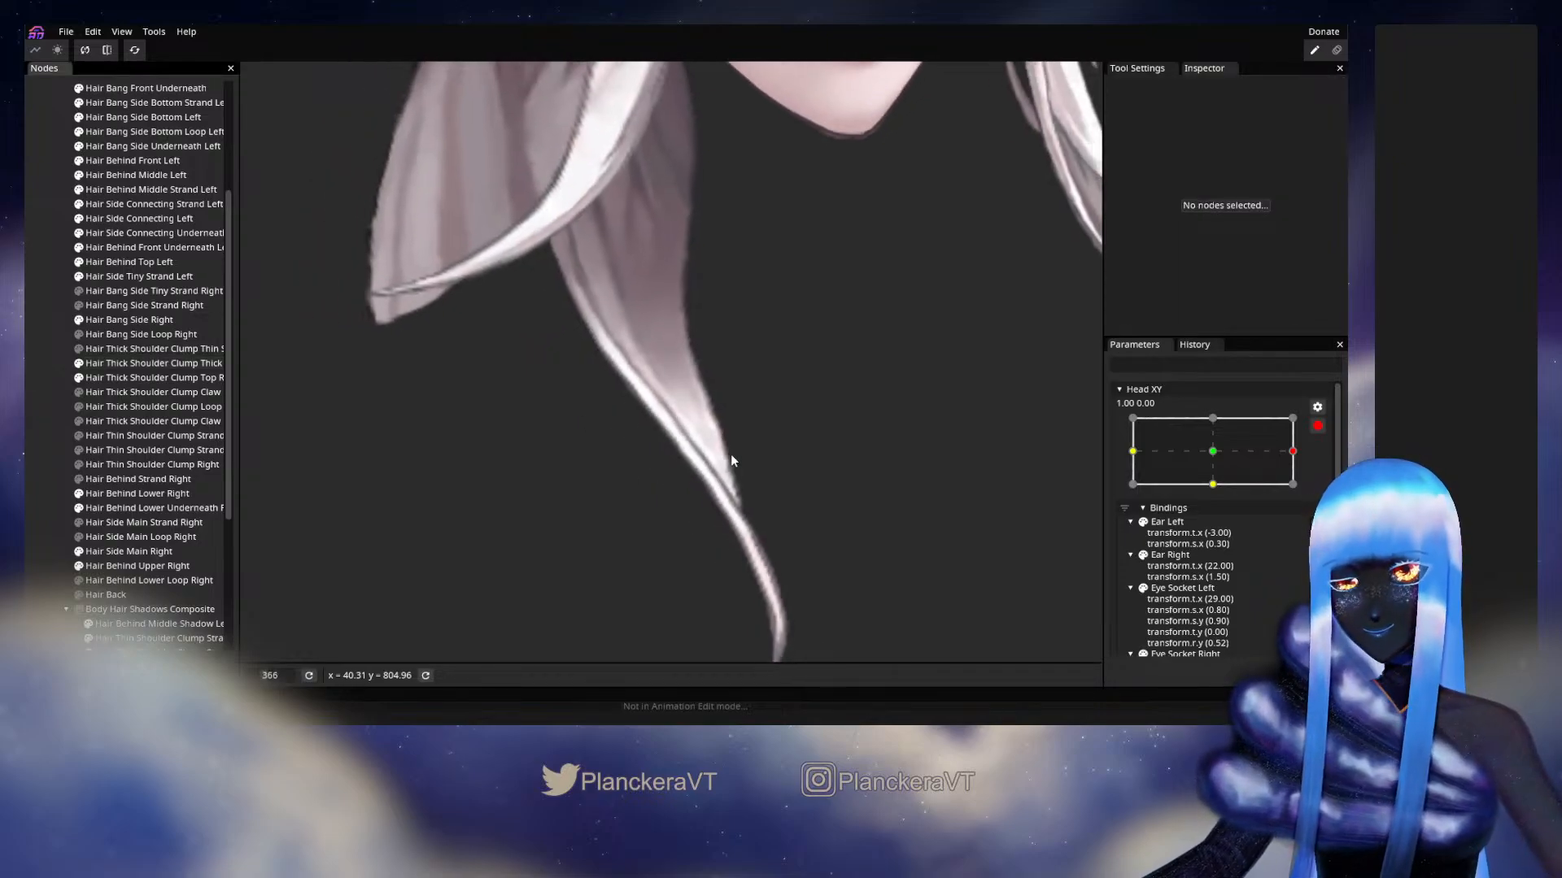
{"action": "scroll", "coordinate": [921, 470], "scroll_direction": "down", "scroll_amount": 5}
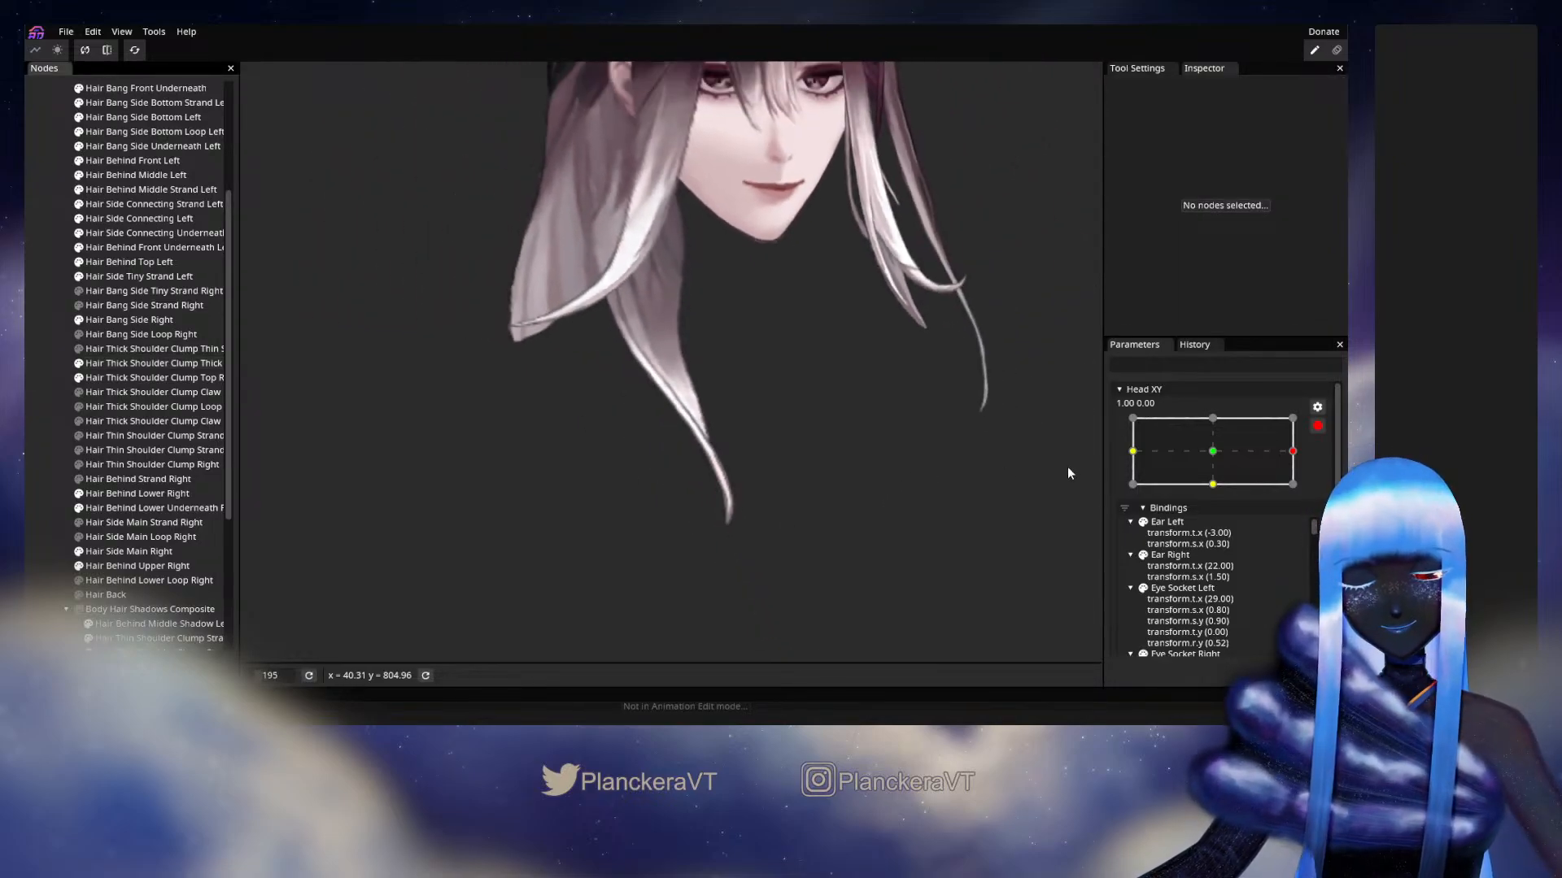
{"action": "left_click", "coordinate": [1316, 425]}
{"action": "mouse_move", "coordinate": [1302, 491]}
{"action": "left_mouse_down"}
{"action": "mouse_move", "coordinate": [1212, 498]}
{"action": "mouse_move", "coordinate": [1311, 501]}
{"action": "left_mouse_up"}
{"action": "left_click", "coordinate": [1326, 466]}
Refine the left-edge vertex of the Hair Thick Shoulder Clump Thick Strand Right mesh at the middle of its bend.
{"action": "scroll", "coordinate": [509, 418], "scroll_direction": "up", "scroll_amount": 5}
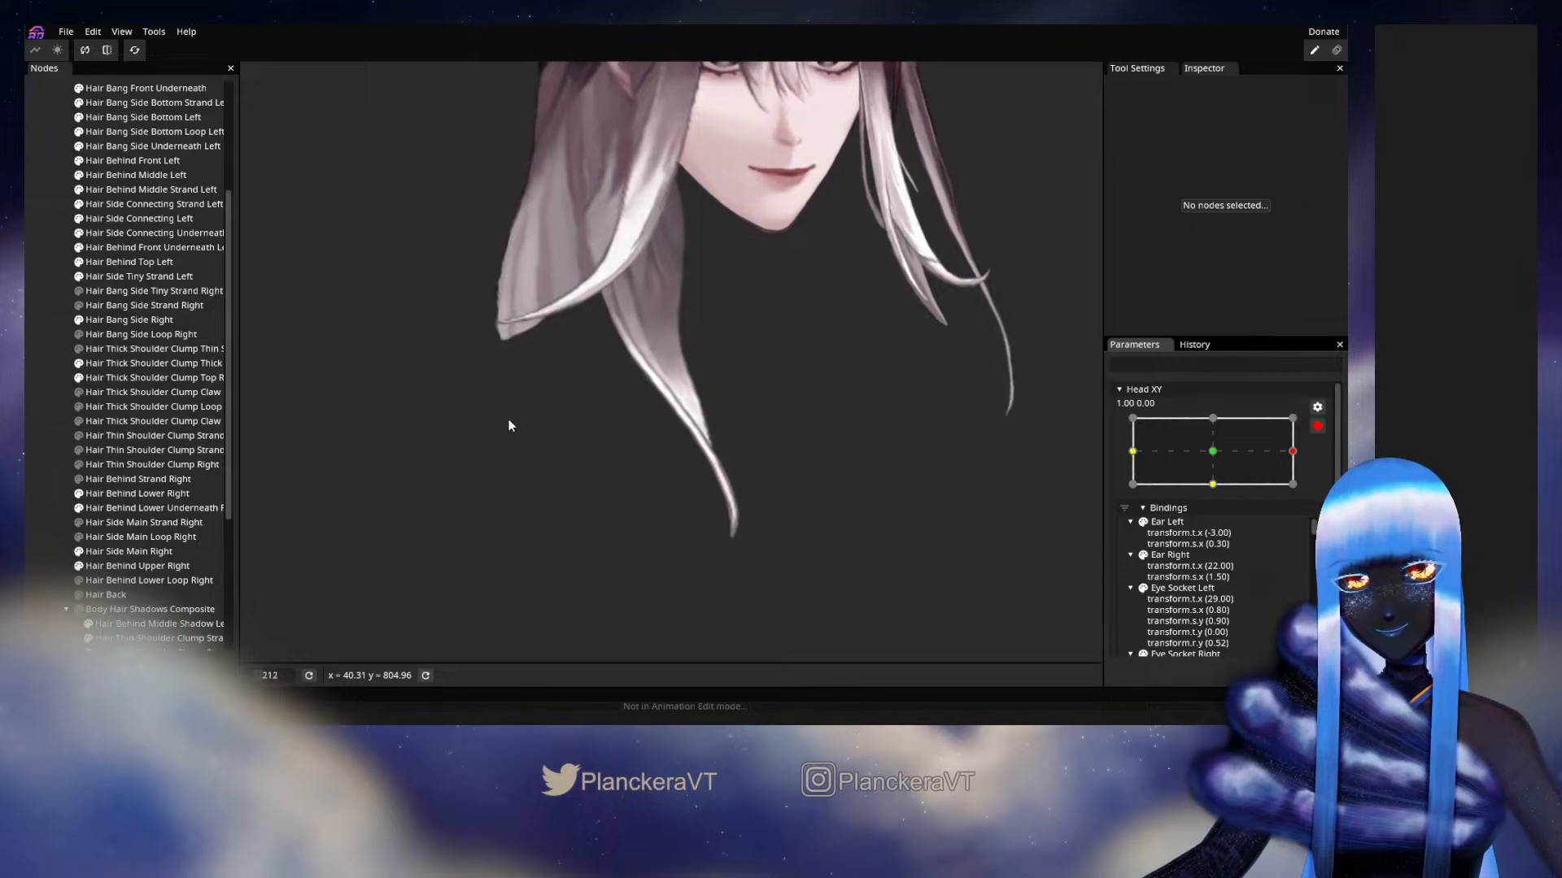
{"action": "scroll", "coordinate": [510, 421], "scroll_direction": "up", "scroll_amount": 4}
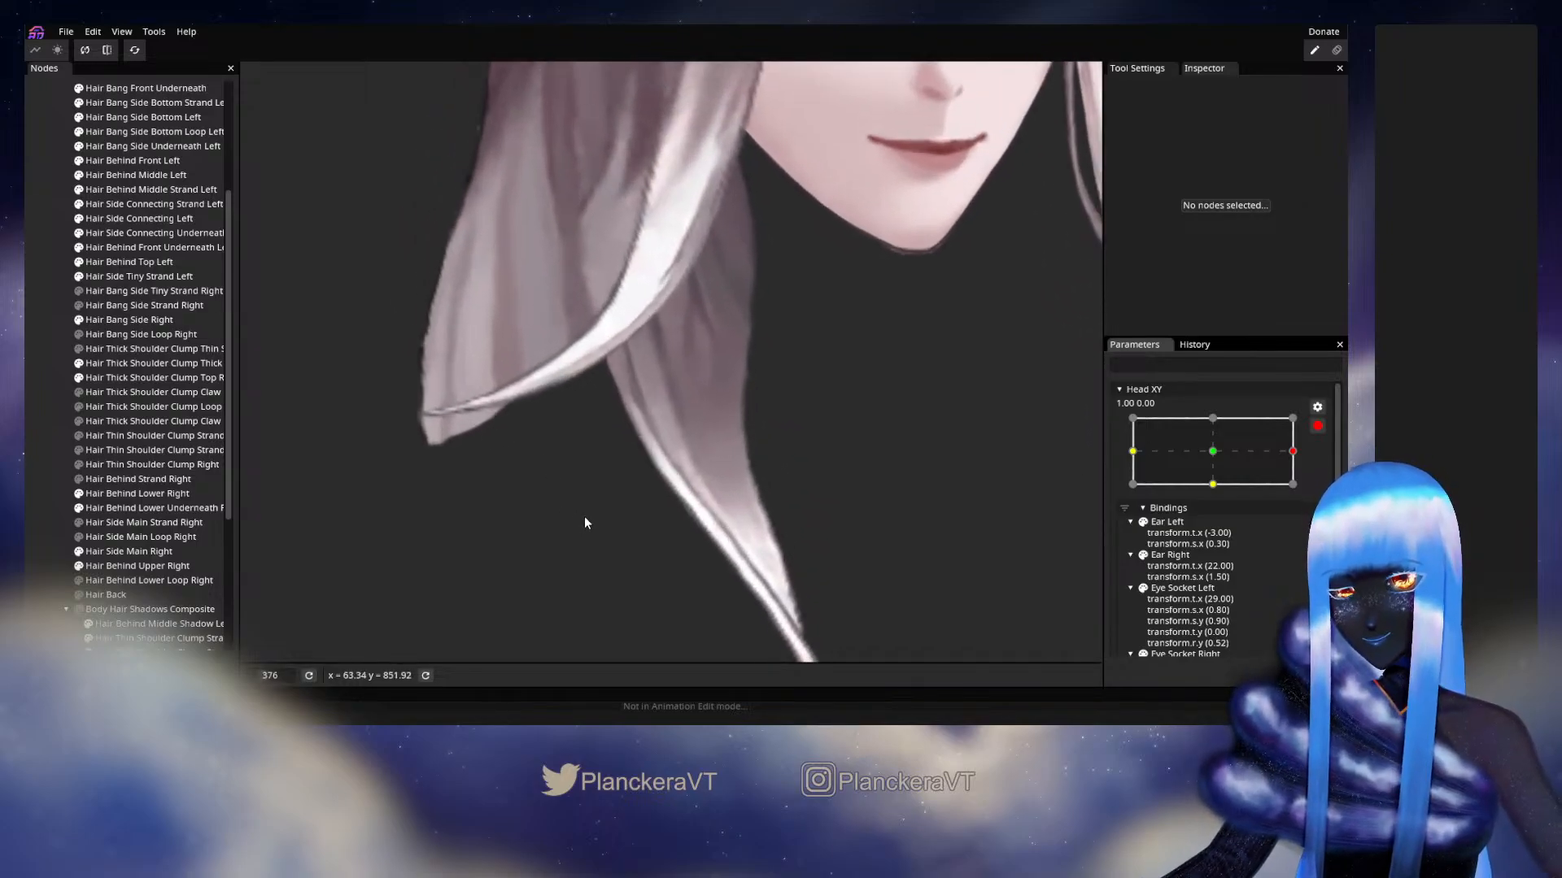
{"action": "left_click", "coordinate": [138, 366]}
{"action": "scroll", "coordinate": [643, 512], "scroll_direction": "up", "scroll_amount": 2}
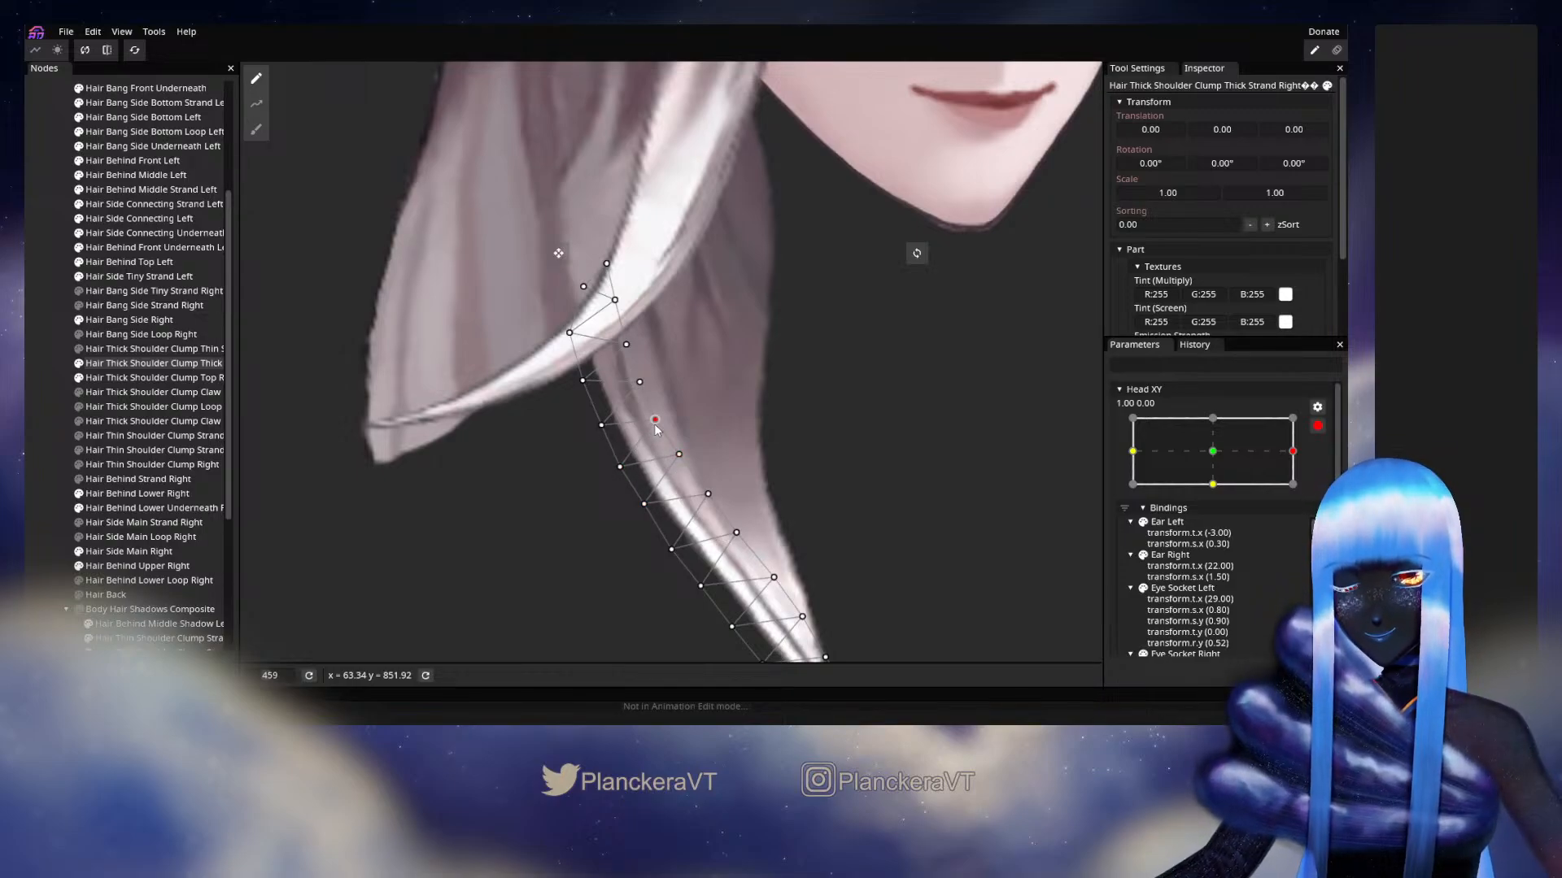
{"action": "left_click_drag", "start_coordinate": [636, 540], "coordinate": [622, 488]}
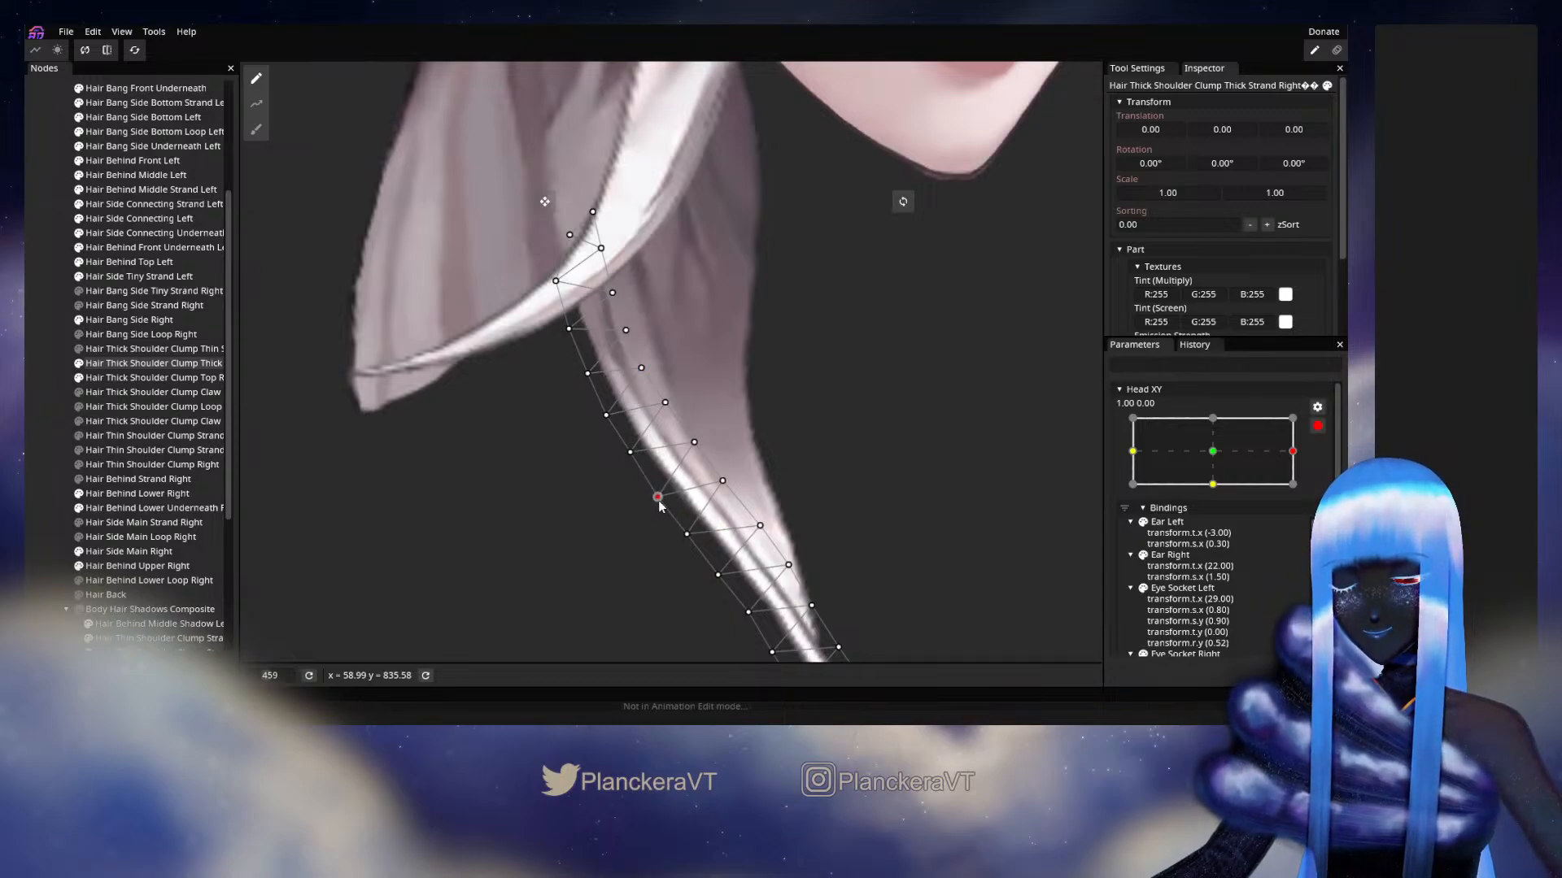
{"action": "left_click", "coordinate": [46, 373]}
Test the head turn by moving Head XY away from 1.00, 0.00 and back, and resume editing that keypoint.
{"action": "scroll", "coordinate": [758, 521], "scroll_direction": "down", "scroll_amount": 5}
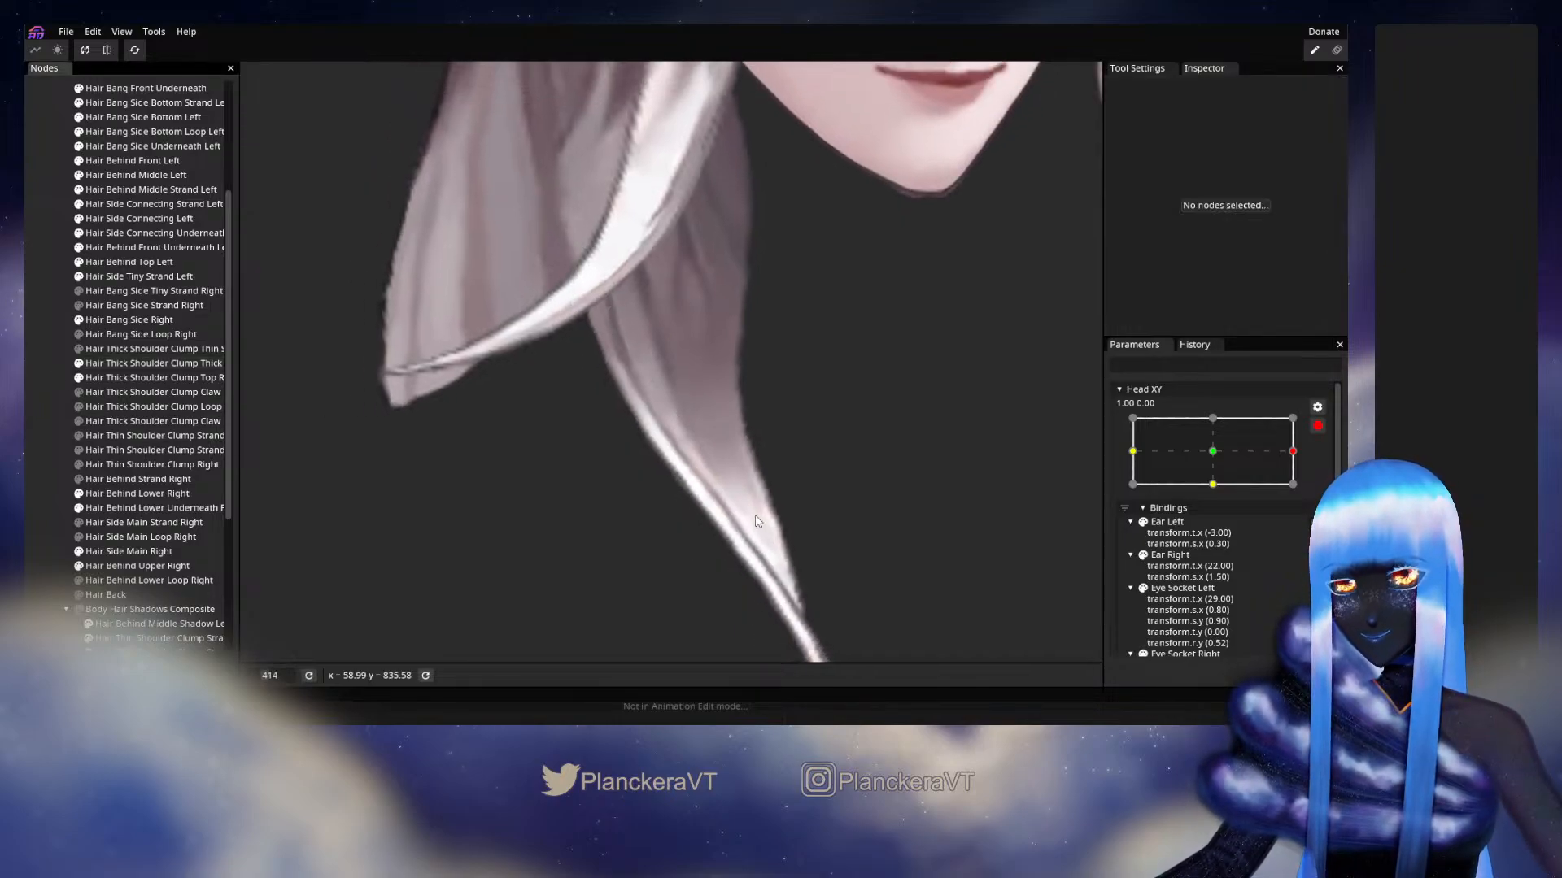
{"action": "scroll", "coordinate": [765, 502], "scroll_direction": "down", "scroll_amount": 5}
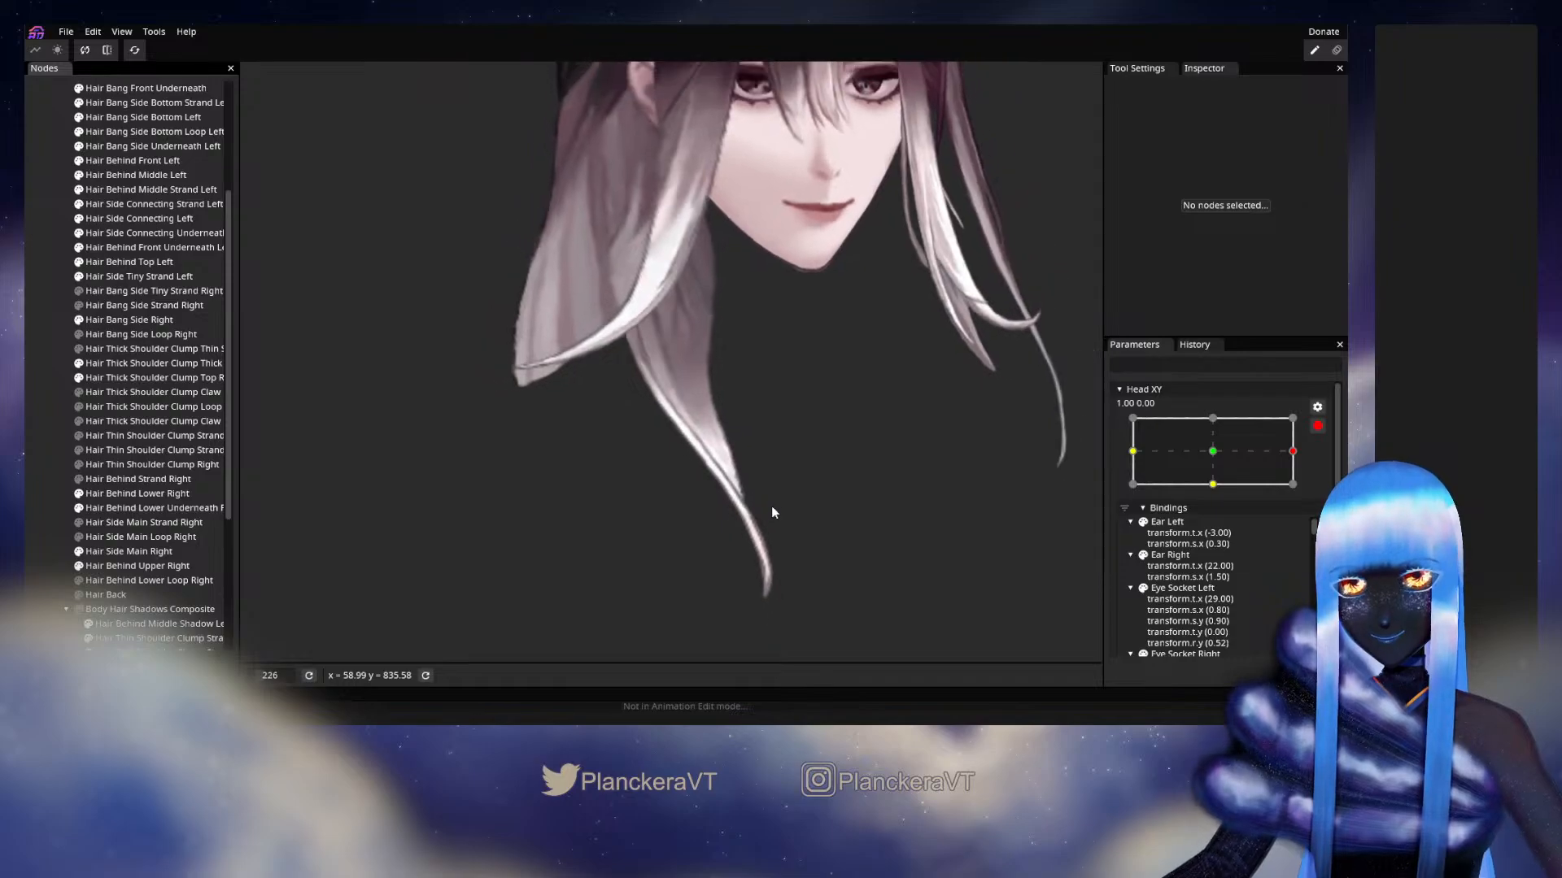
{"action": "scroll", "coordinate": [844, 511], "scroll_direction": "down", "scroll_amount": 1}
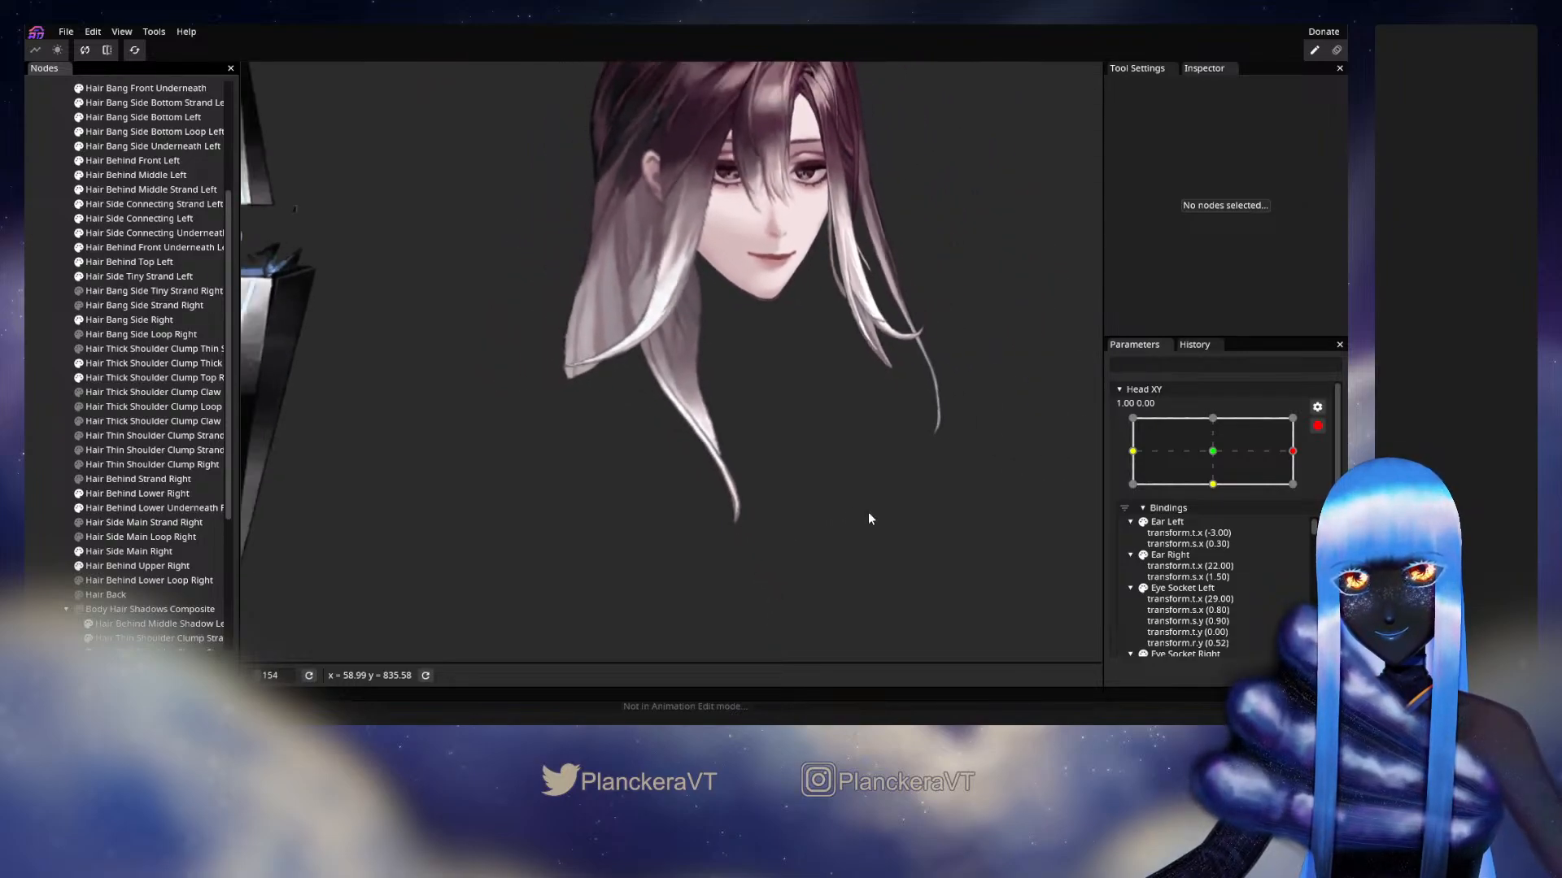
{"action": "left_click", "coordinate": [1317, 427]}
{"action": "mouse_move", "coordinate": [1302, 492]}
{"action": "left_mouse_down"}
{"action": "mouse_move", "coordinate": [1217, 492]}
{"action": "mouse_move", "coordinate": [1285, 495]}
{"action": "left_mouse_up"}
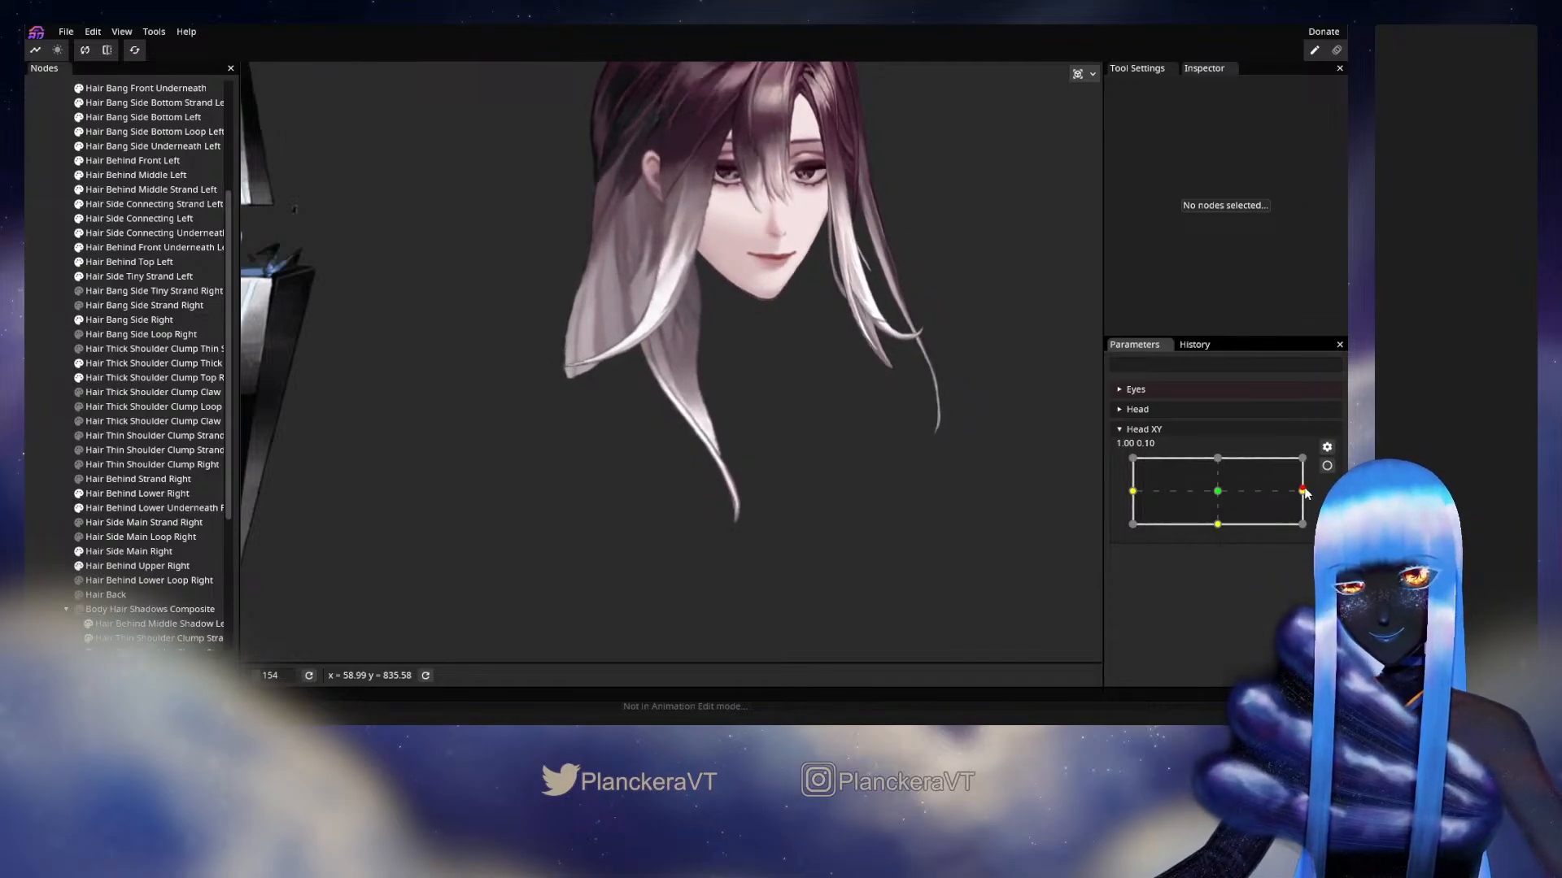
{"action": "mouse_move", "coordinate": [1305, 493]}
{"action": "left_mouse_down"}
{"action": "mouse_move", "coordinate": [1208, 492]}
{"action": "mouse_move", "coordinate": [1307, 492]}
{"action": "left_mouse_up"}
{"action": "left_click", "coordinate": [1326, 465]}
Adjust the interior vertices of the Hair Thick Shoulder Clump Top Right mesh along the inner side of the bright strand.
{"action": "scroll", "coordinate": [744, 485], "scroll_direction": "up", "scroll_amount": 5}
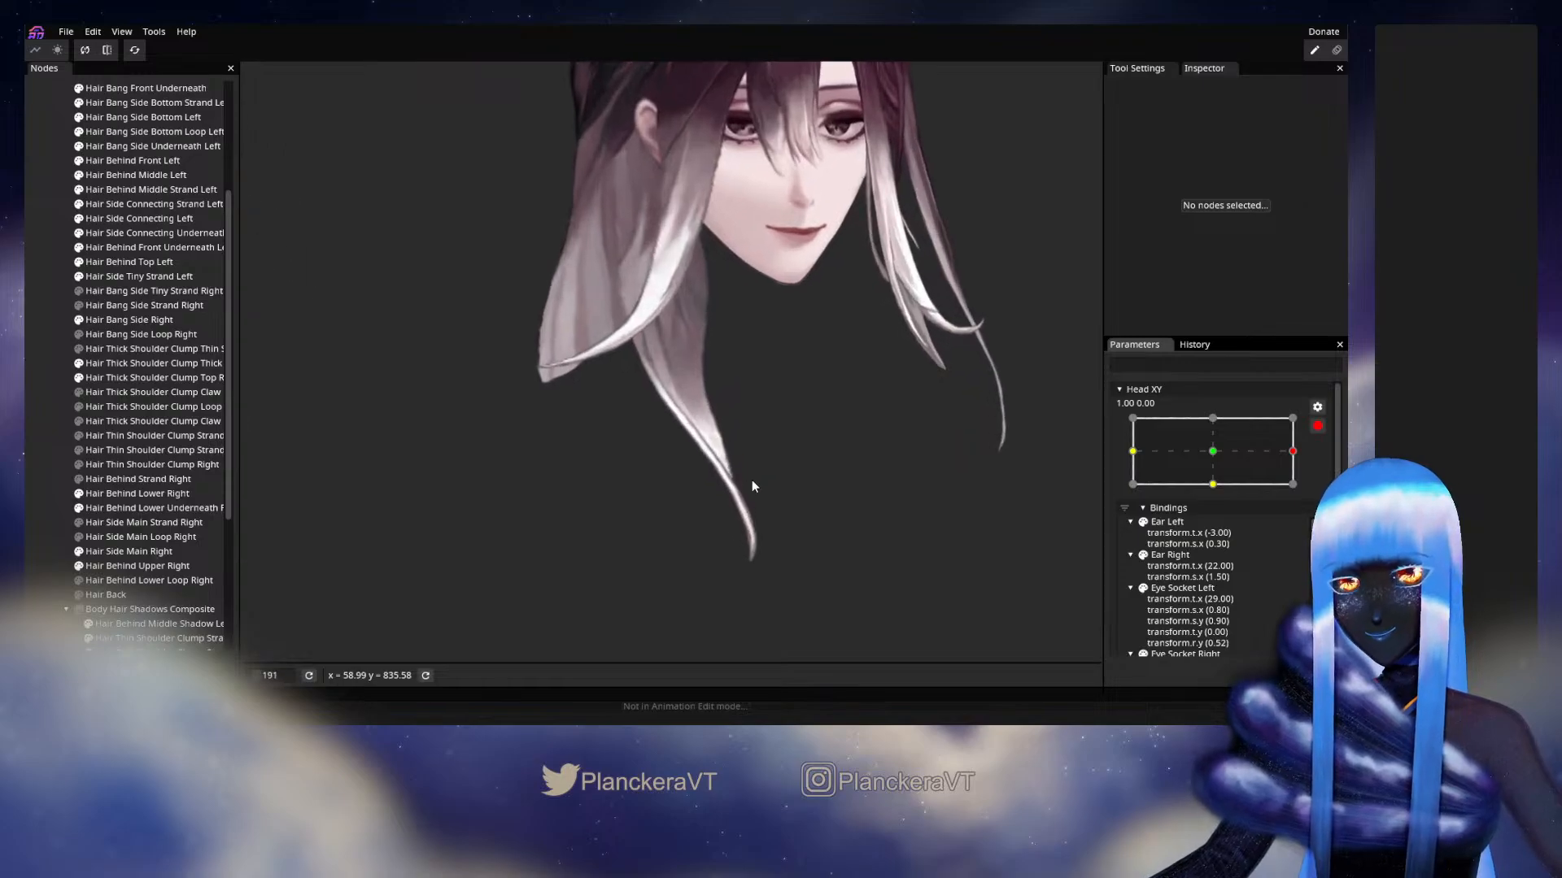
{"action": "scroll", "coordinate": [761, 480], "scroll_direction": "up", "scroll_amount": 1}
{"action": "left_click", "coordinate": [128, 379]}
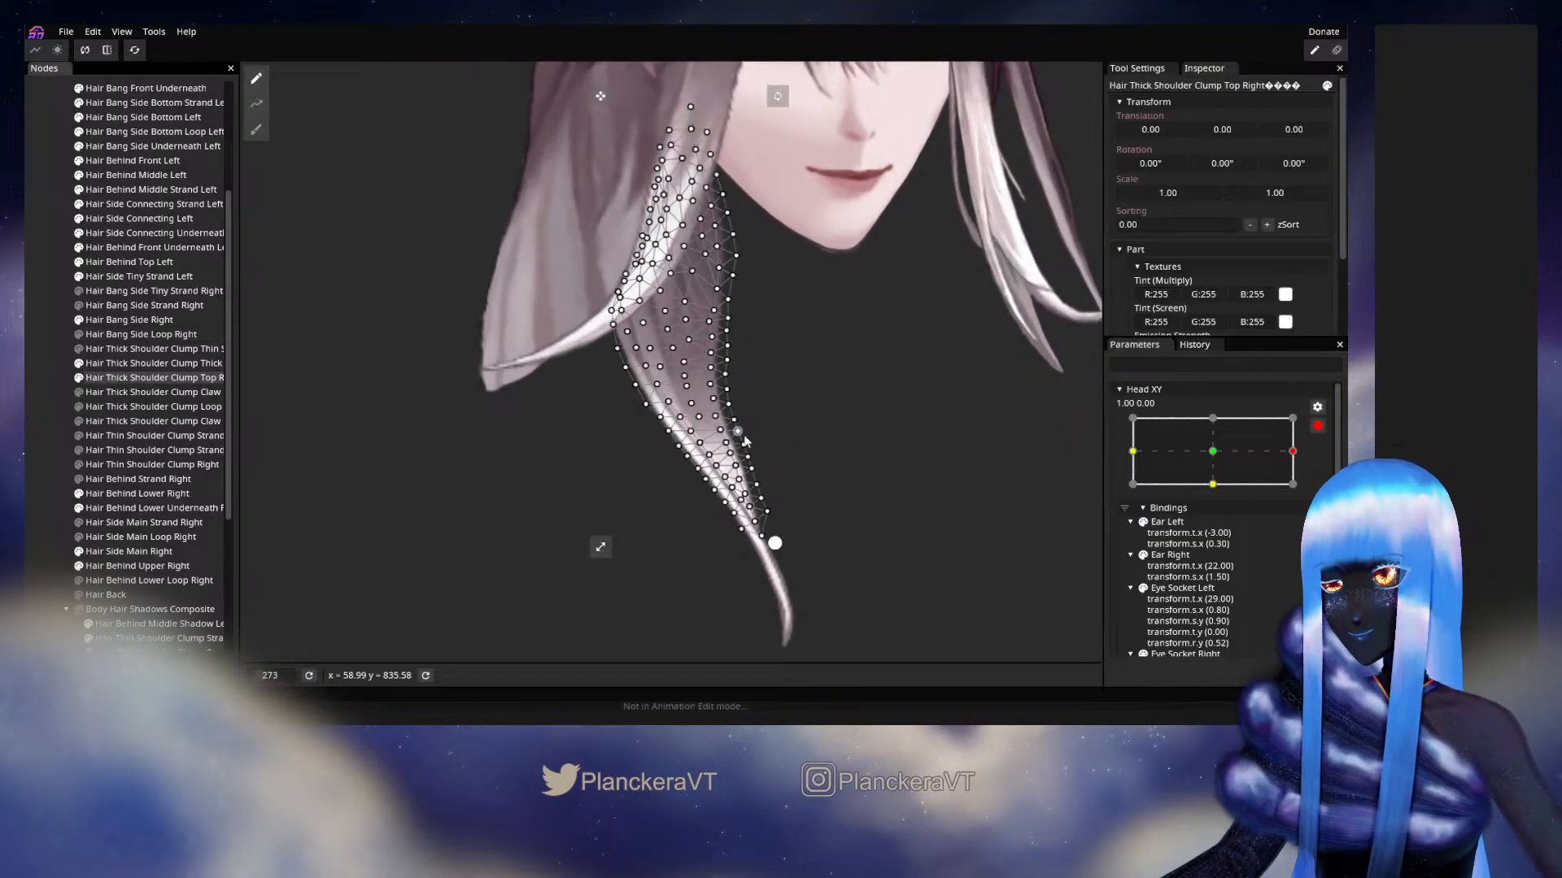
{"action": "scroll", "coordinate": [870, 435], "scroll_direction": "up", "scroll_amount": 1}
{"action": "scroll", "coordinate": [869, 435], "scroll_direction": "up", "scroll_amount": 3}
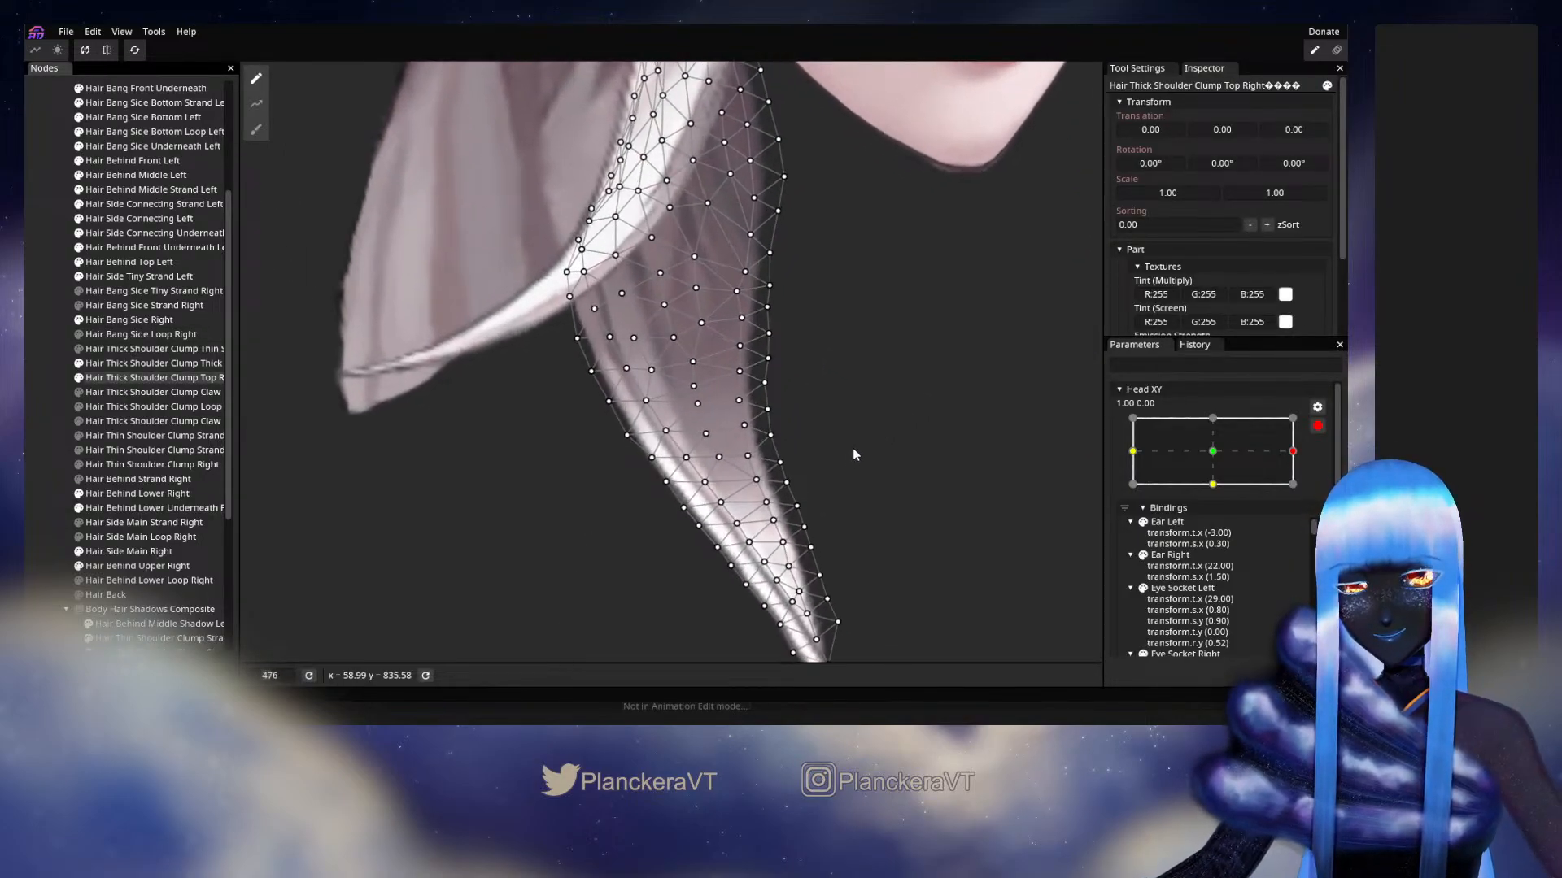
{"action": "left_click", "coordinate": [693, 404]}
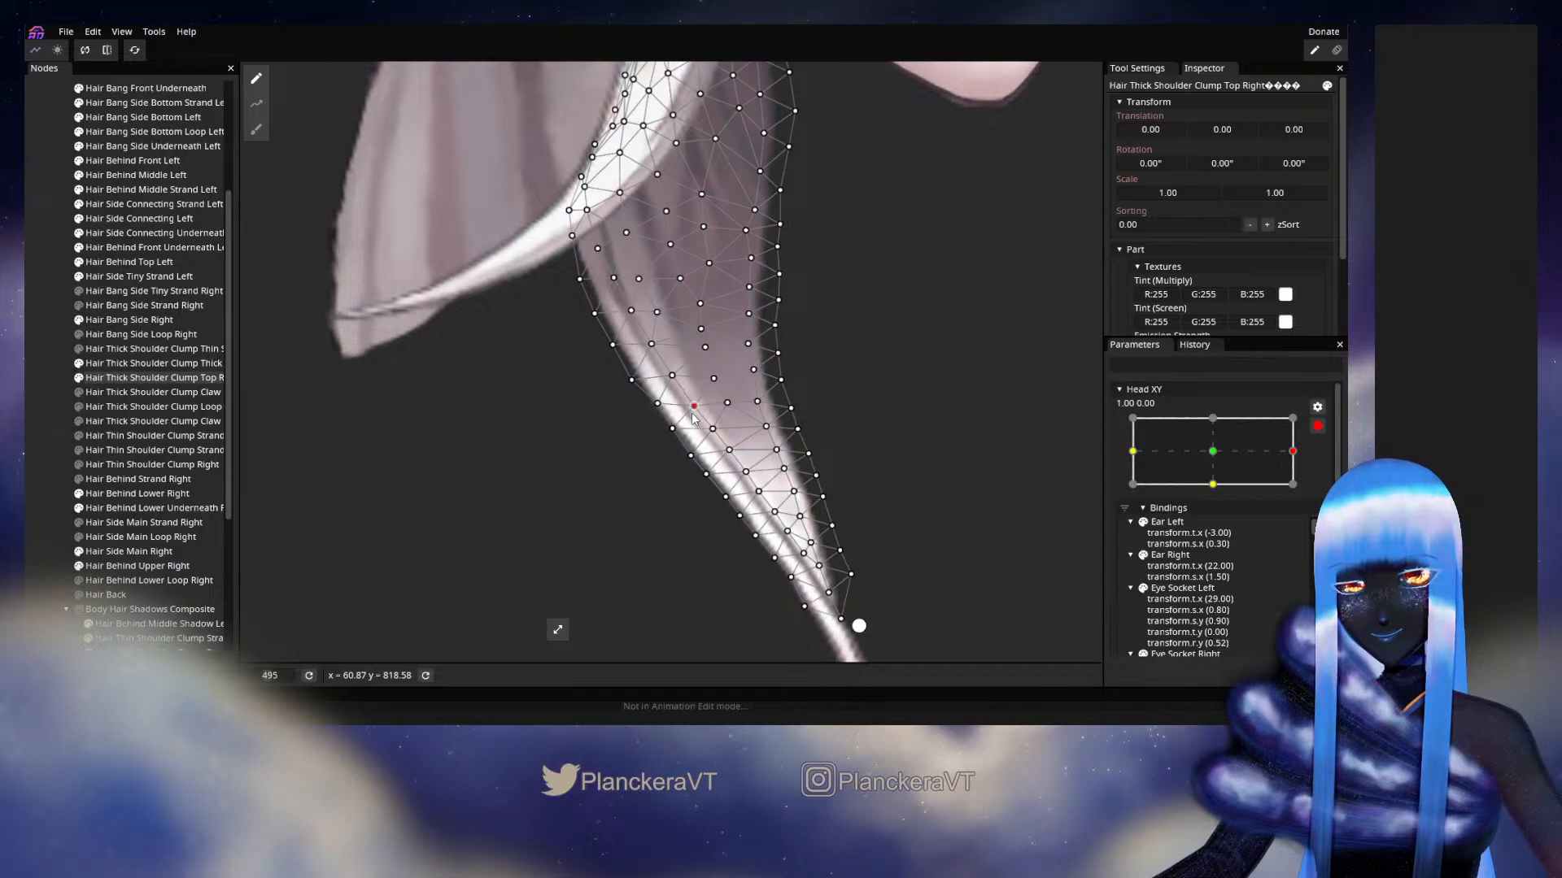
{"action": "left_click", "coordinate": [672, 375]}
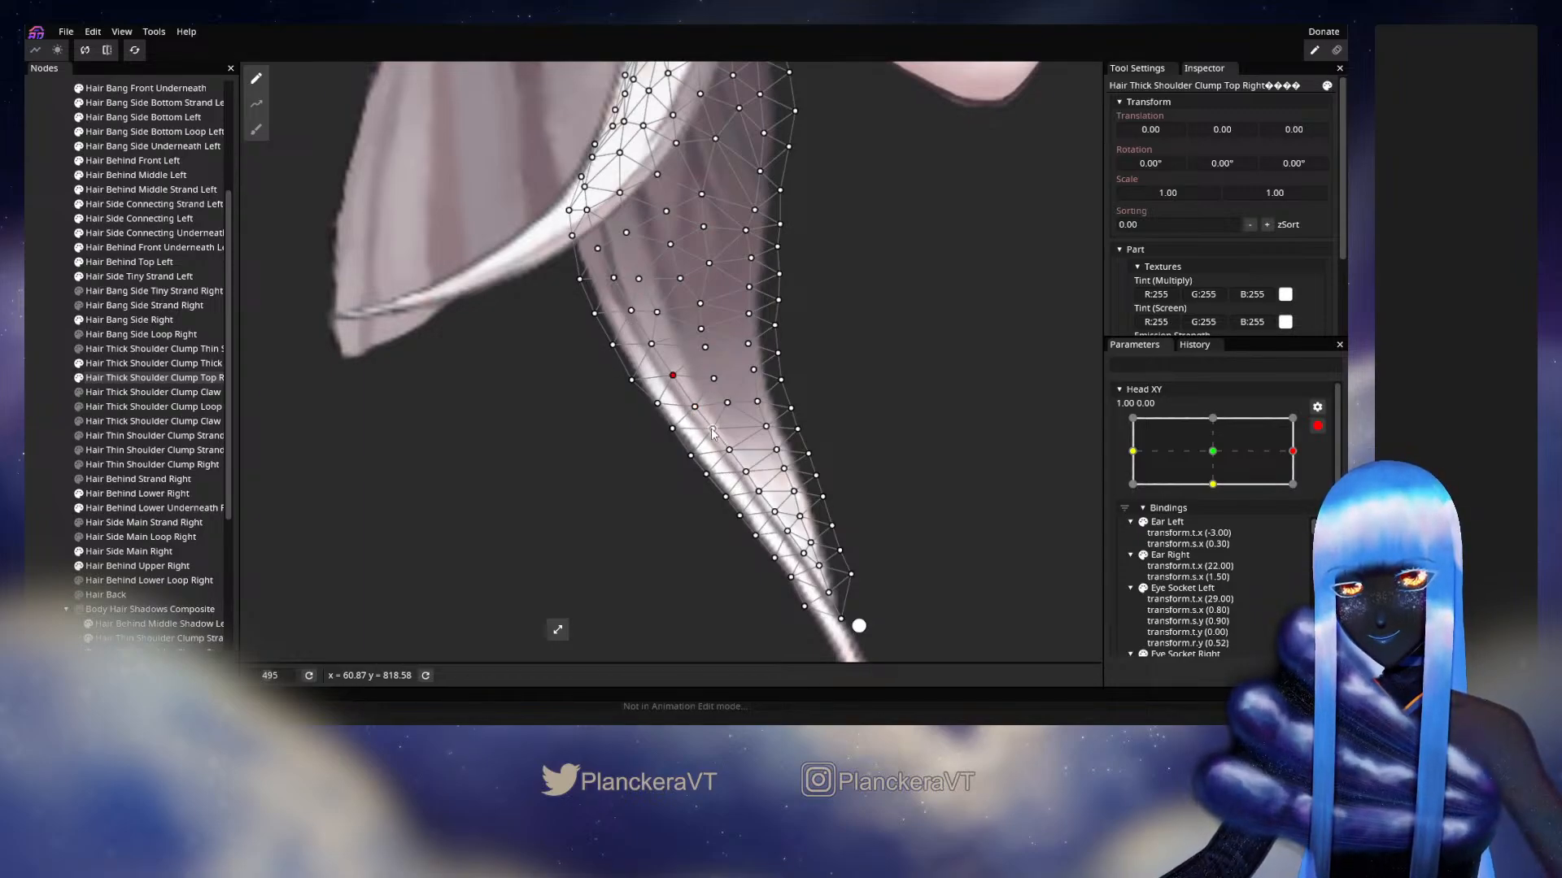
{"action": "left_click", "coordinate": [354, 432]}
Review the adjusted clump by moving Head XY around the 1.00, 0.00 keypoint, and reopen that keypoint for editing.
{"action": "scroll", "coordinate": [807, 457], "scroll_direction": "down", "scroll_amount": 4}
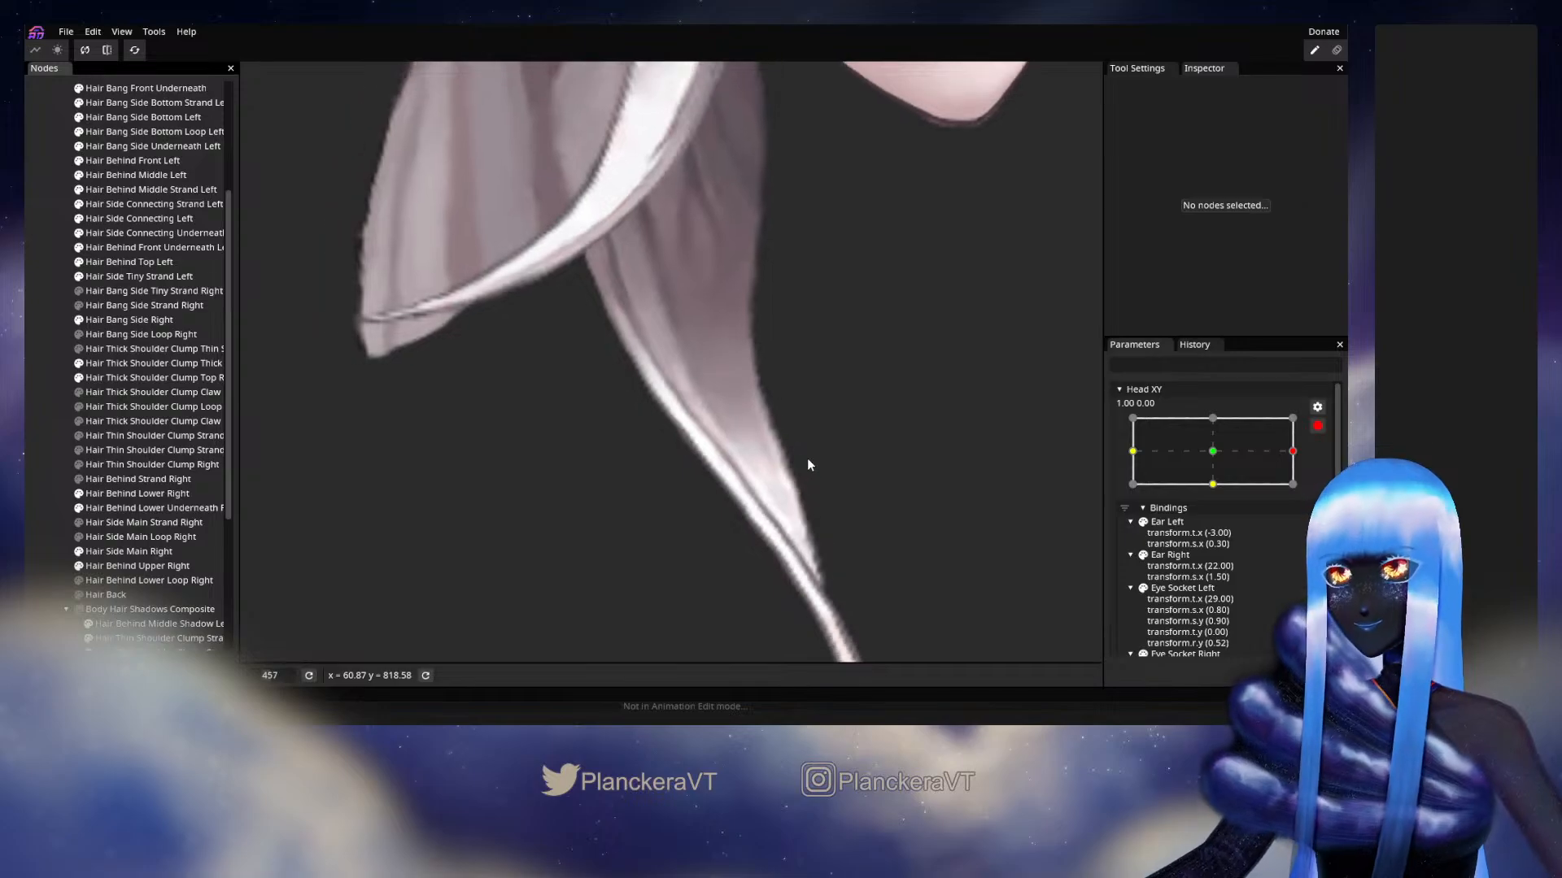
{"action": "scroll", "coordinate": [834, 461], "scroll_direction": "down", "scroll_amount": 4}
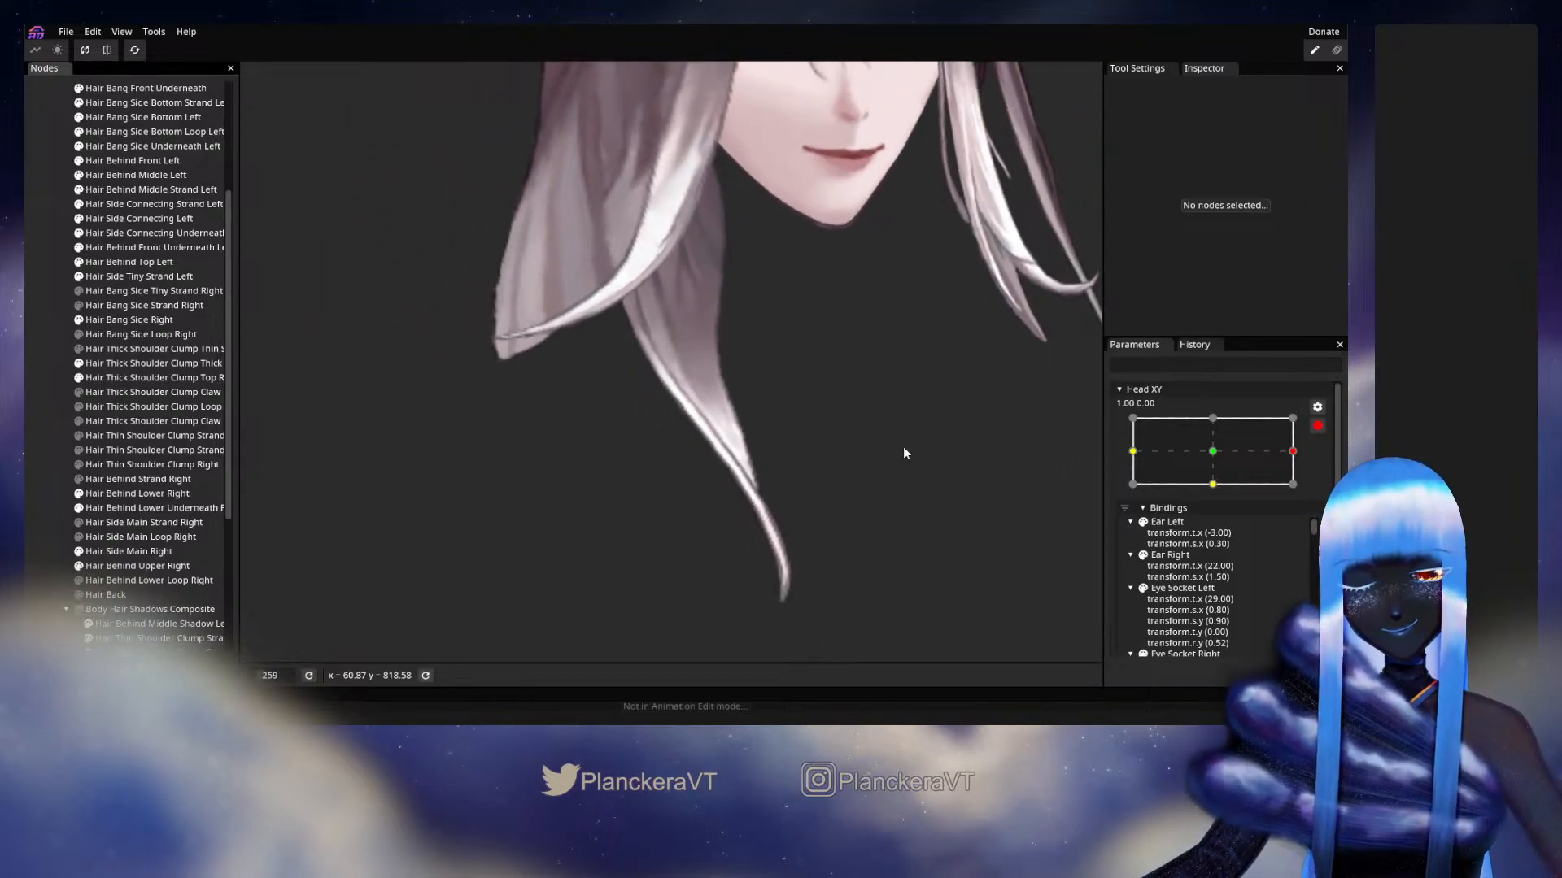
{"action": "left_click", "coordinate": [1315, 427]}
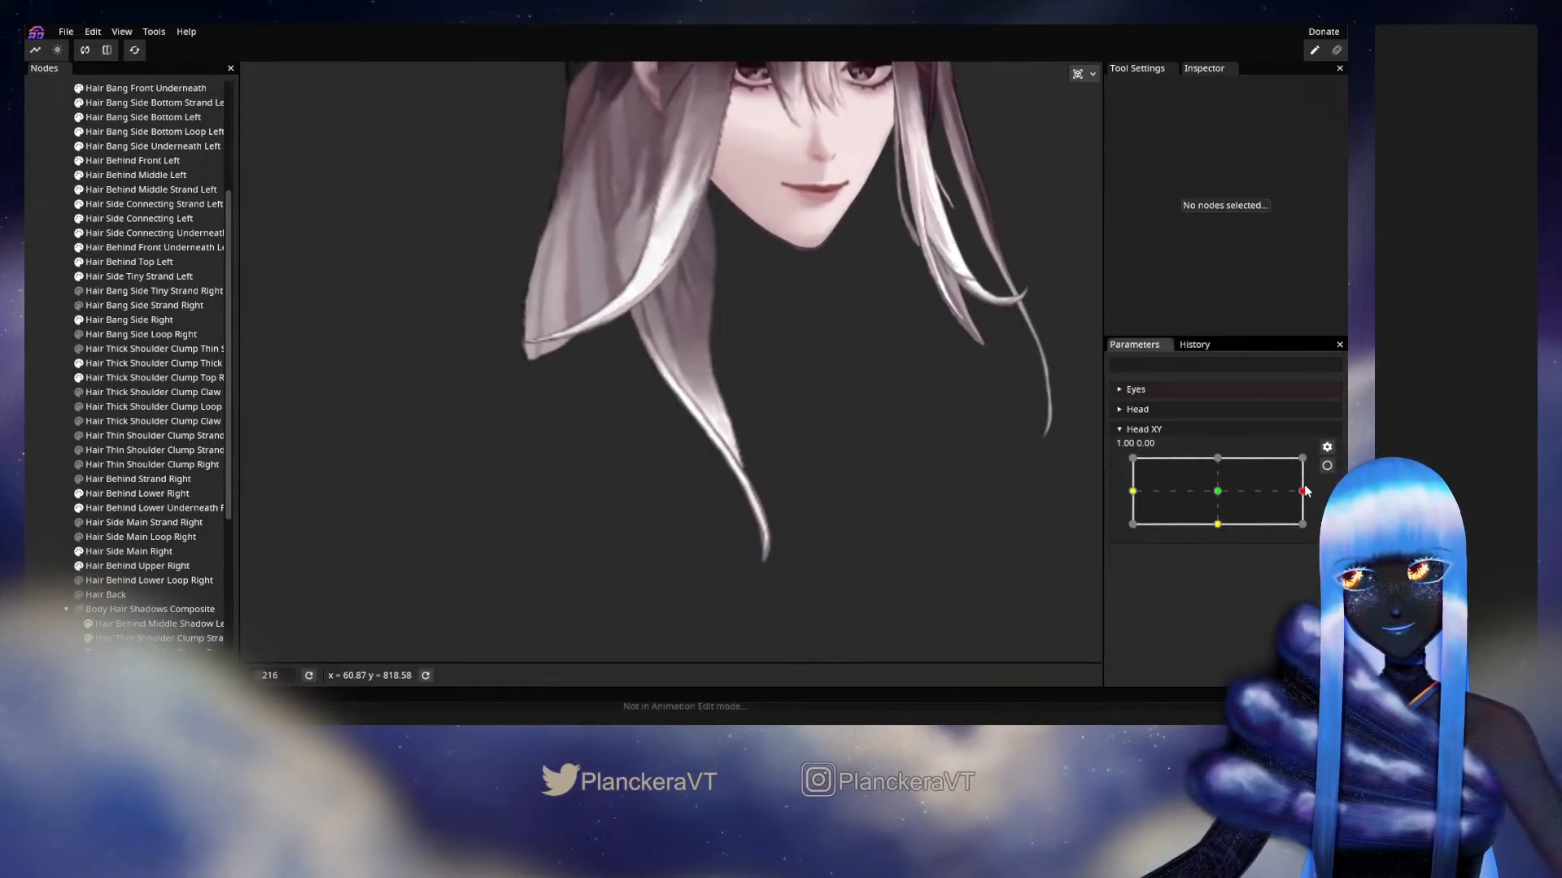
{"action": "mouse_move", "coordinate": [1304, 492]}
{"action": "left_mouse_down"}
{"action": "mouse_move", "coordinate": [1208, 496]}
{"action": "mouse_move", "coordinate": [1307, 493]}
{"action": "left_mouse_up"}
{"action": "left_click", "coordinate": [1326, 465]}
Adjust the interior vertices of the Hair Thick Shoulder Clump Top Right mesh in the middle of the clump, beside the bright strand.
{"action": "scroll", "coordinate": [621, 448], "scroll_direction": "up", "scroll_amount": 8}
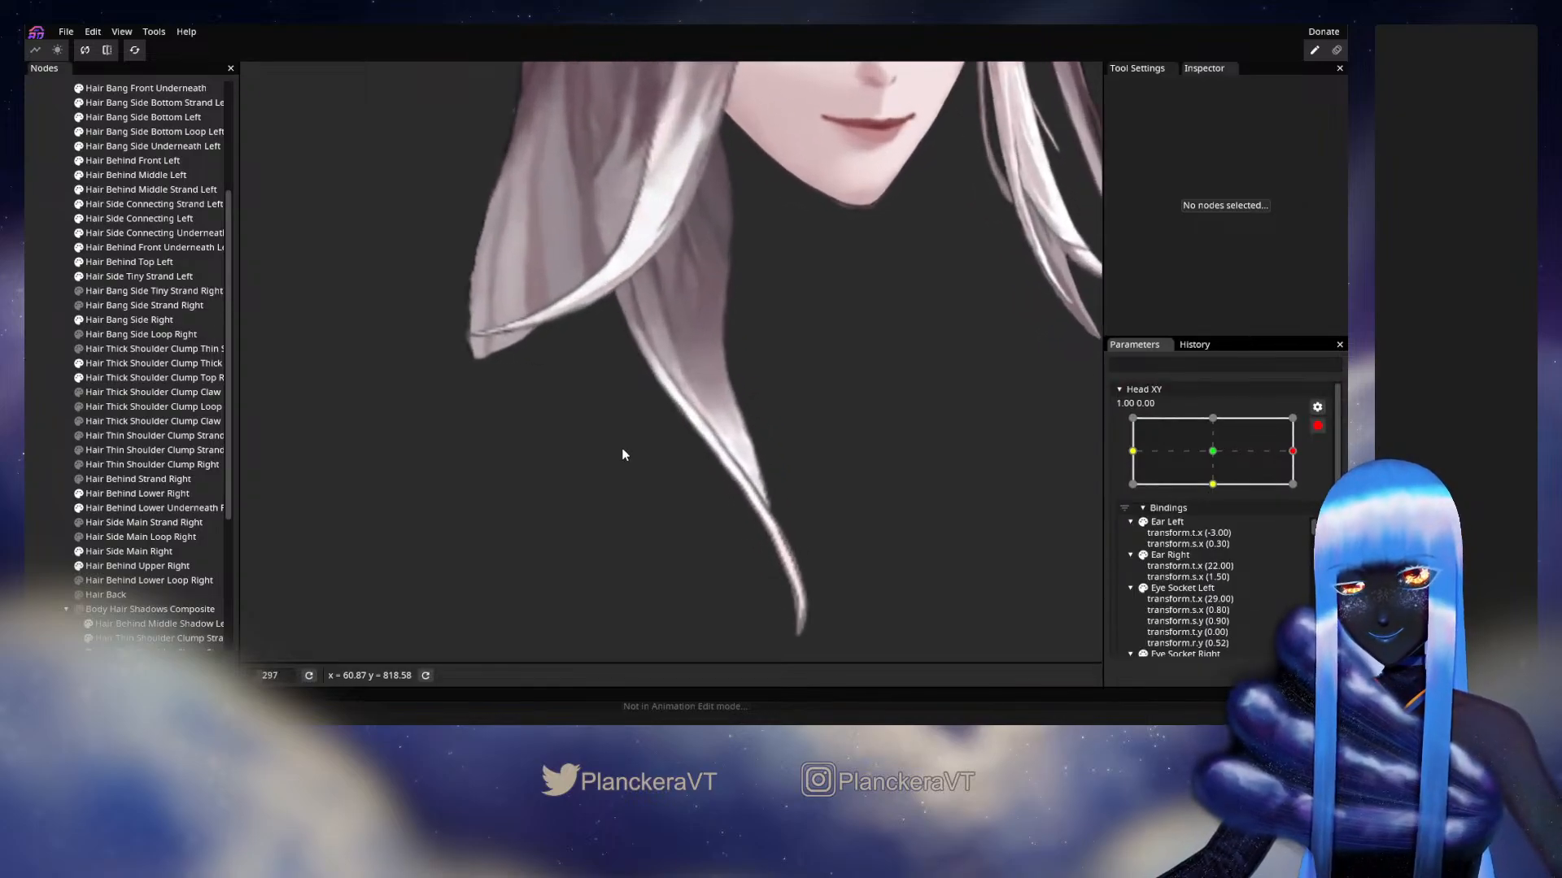
{"action": "left_click", "coordinate": [126, 379]}
{"action": "scroll", "coordinate": [659, 445], "scroll_direction": "up", "scroll_amount": 1}
{"action": "left_click", "coordinate": [706, 375]}
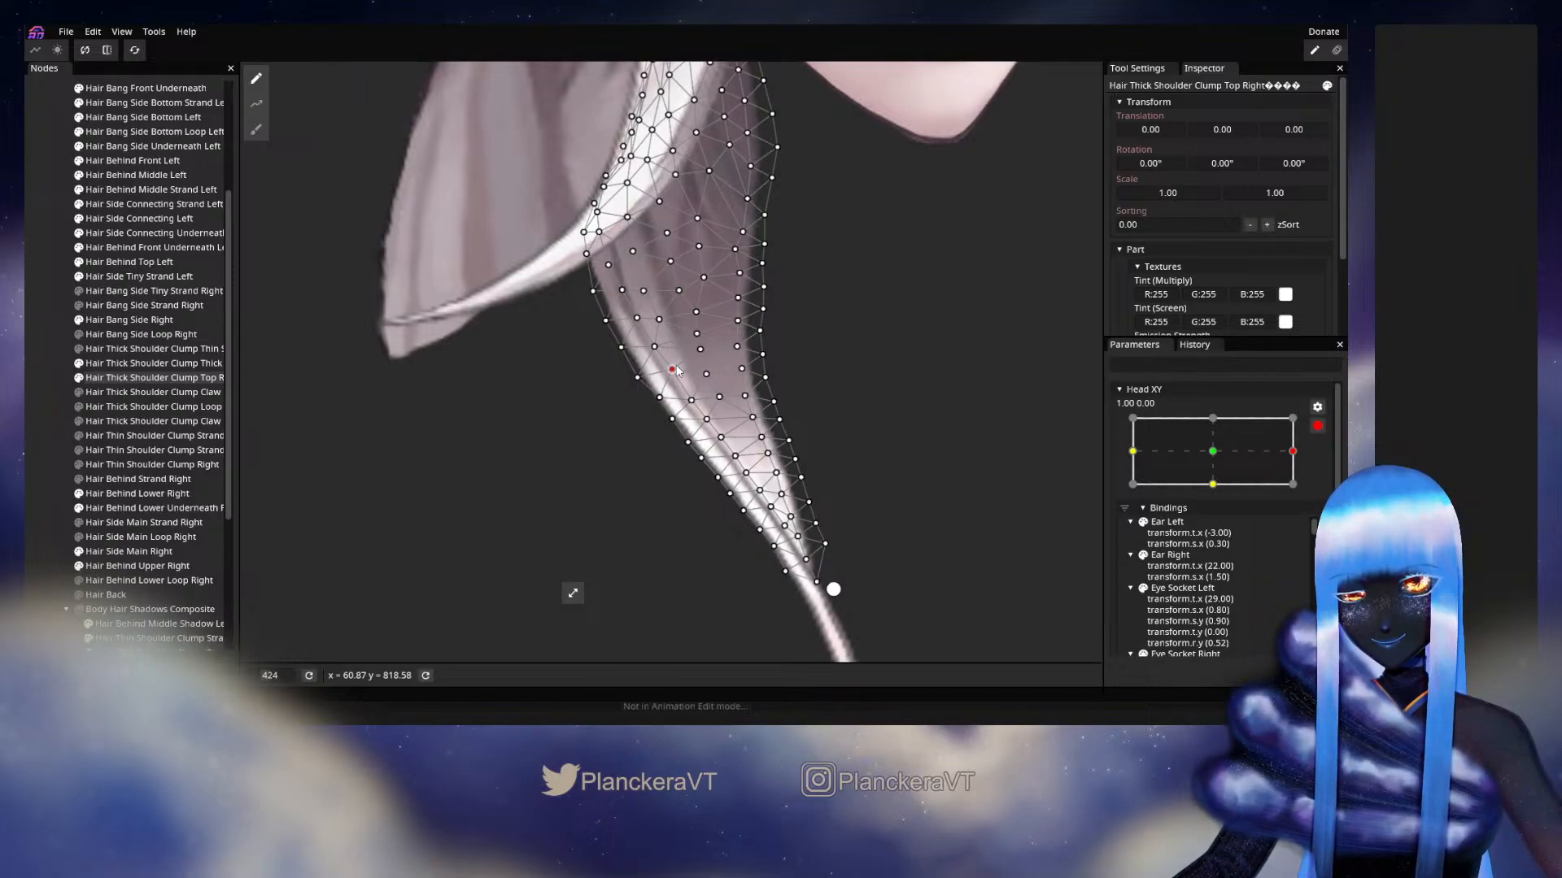
{"action": "left_click_drag", "start_coordinate": [675, 366], "coordinate": [675, 368]}
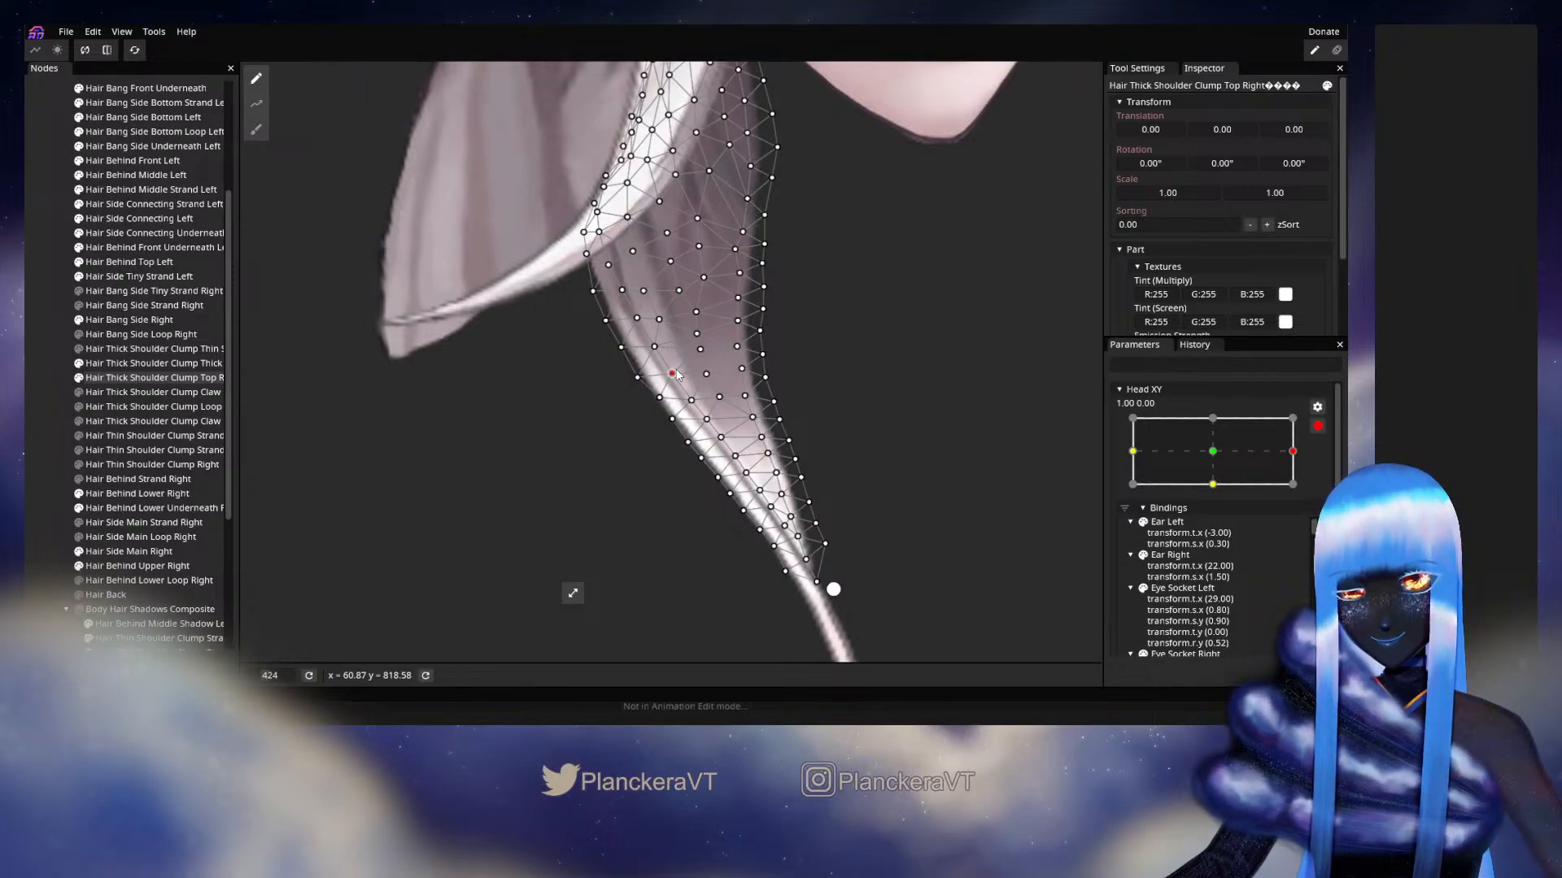
{"action": "left_click", "coordinate": [701, 349]}
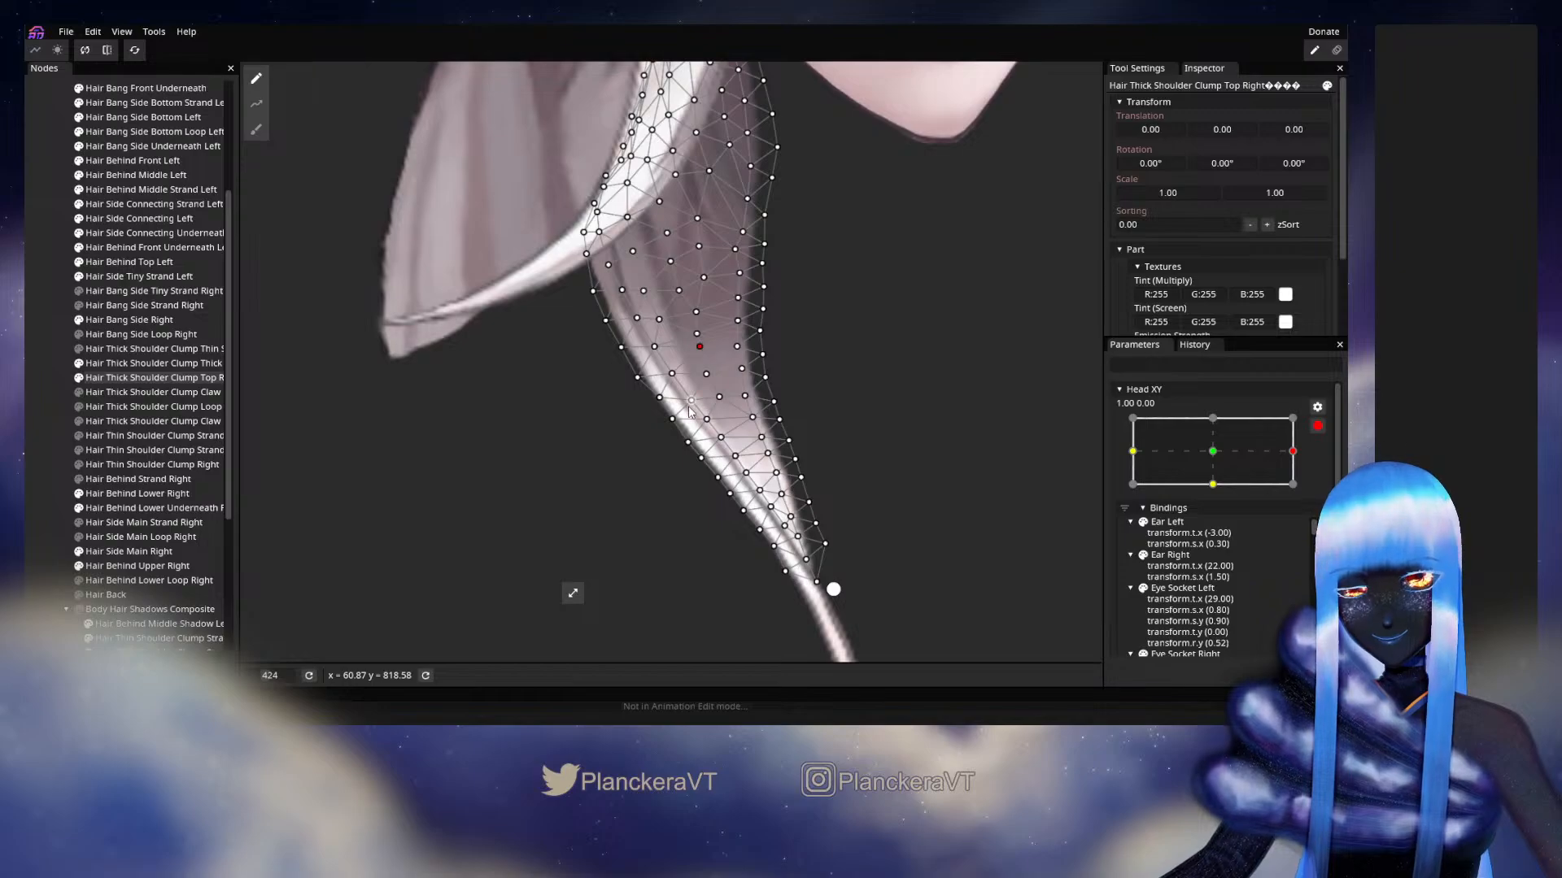
{"action": "left_click", "coordinate": [34, 319]}
Leave keypoint editing, test the Top Right clump by moving Head XY around 1.00, 0.00, and reopen that keypoint.
{"action": "scroll", "coordinate": [715, 471], "scroll_direction": "down", "scroll_amount": 5}
{"action": "scroll", "coordinate": [715, 478], "scroll_direction": "down", "scroll_amount": 5}
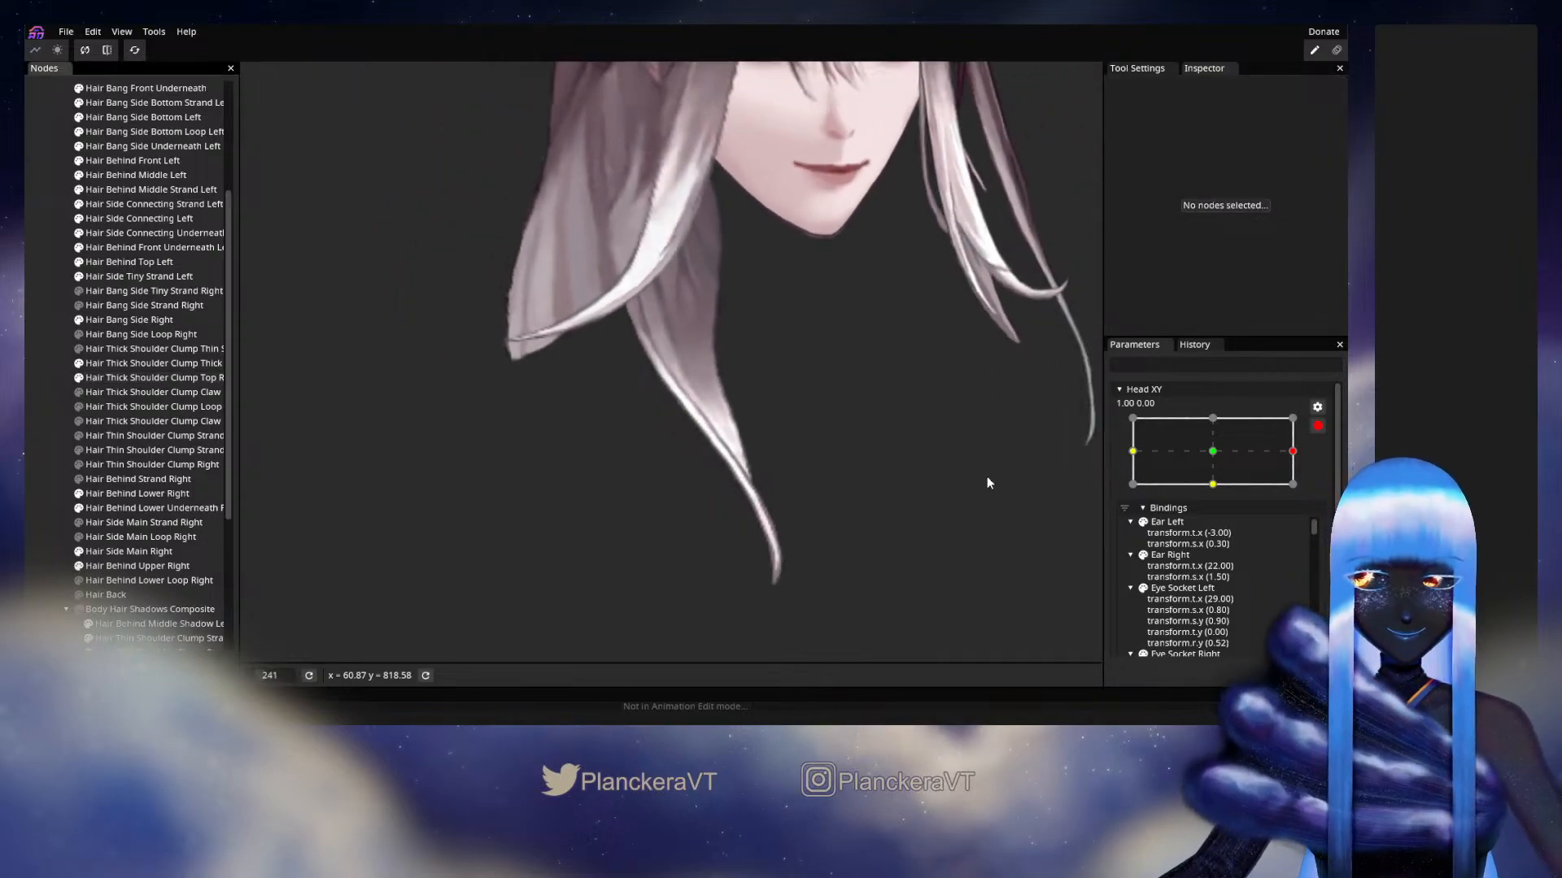
{"action": "left_click", "coordinate": [1318, 427]}
{"action": "mouse_move", "coordinate": [1303, 490]}
{"action": "left_mouse_down"}
{"action": "mouse_move", "coordinate": [1217, 490]}
{"action": "mouse_move", "coordinate": [1302, 492]}
{"action": "left_mouse_up"}
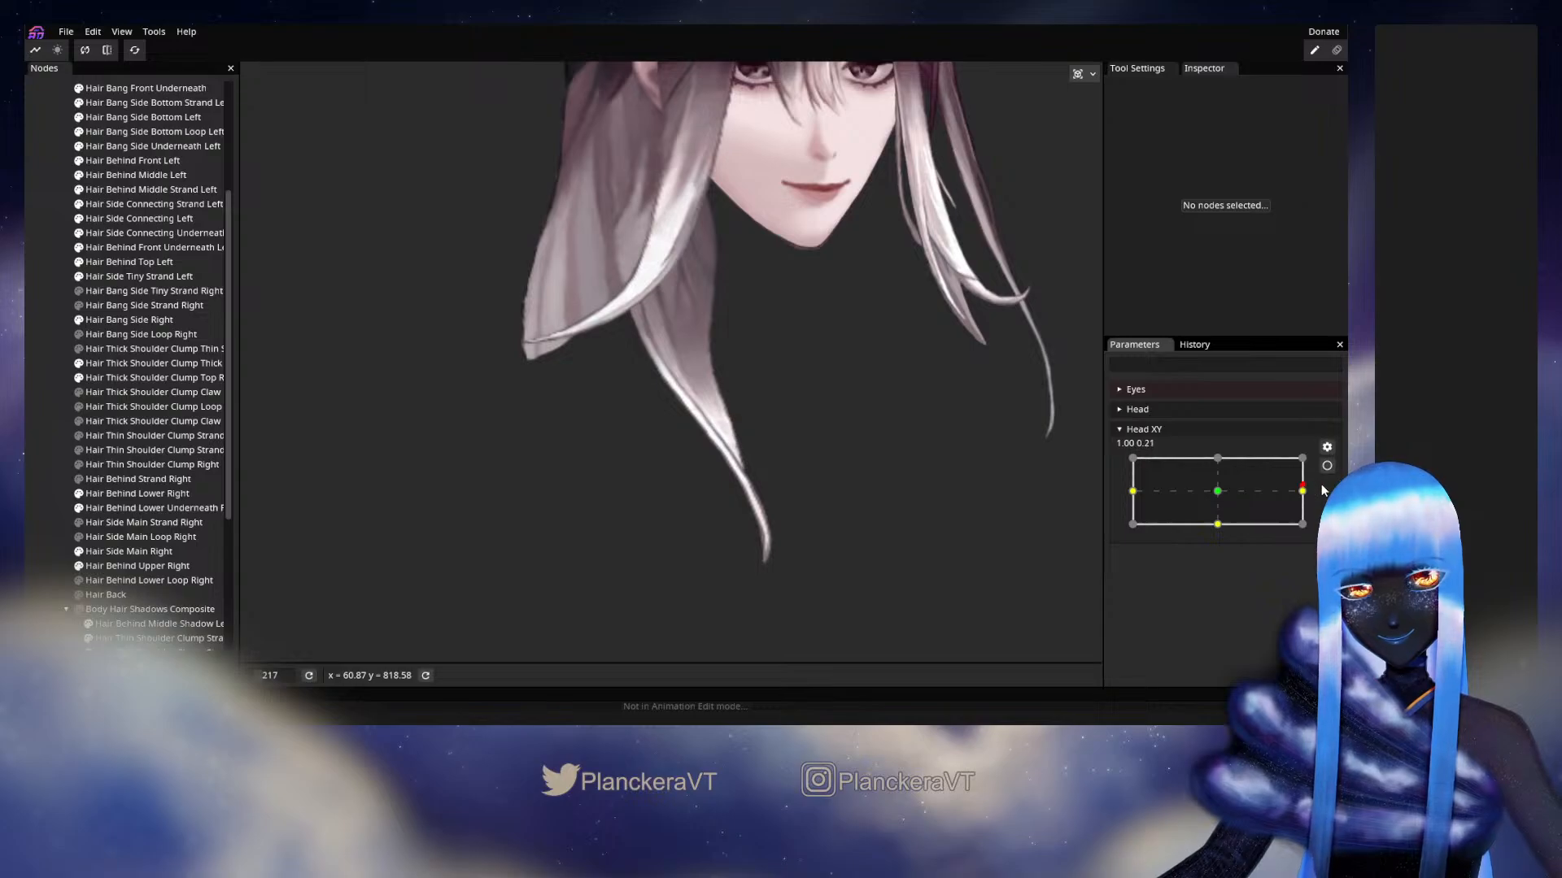
{"action": "left_click", "coordinate": [1327, 465]}
Reposition the left-edge and neighbouring interior vertices of the Hair Thick Shoulder Clump Top Right mesh at the upper part of its bend.
{"action": "scroll", "coordinate": [667, 451], "scroll_direction": "up", "scroll_amount": 5}
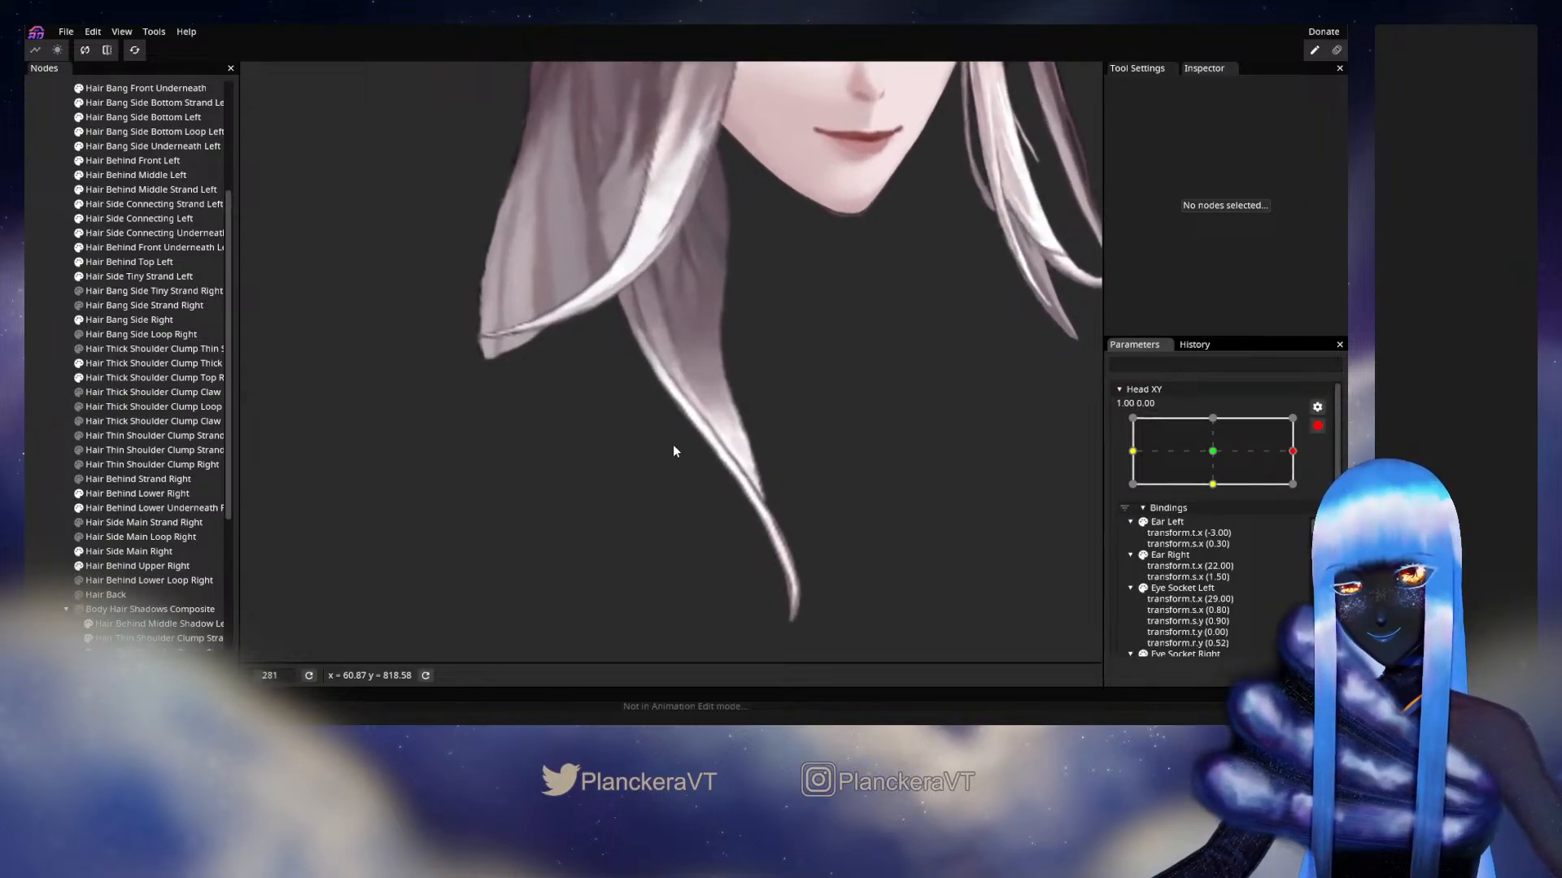
{"action": "scroll", "coordinate": [675, 451], "scroll_direction": "up", "scroll_amount": 4}
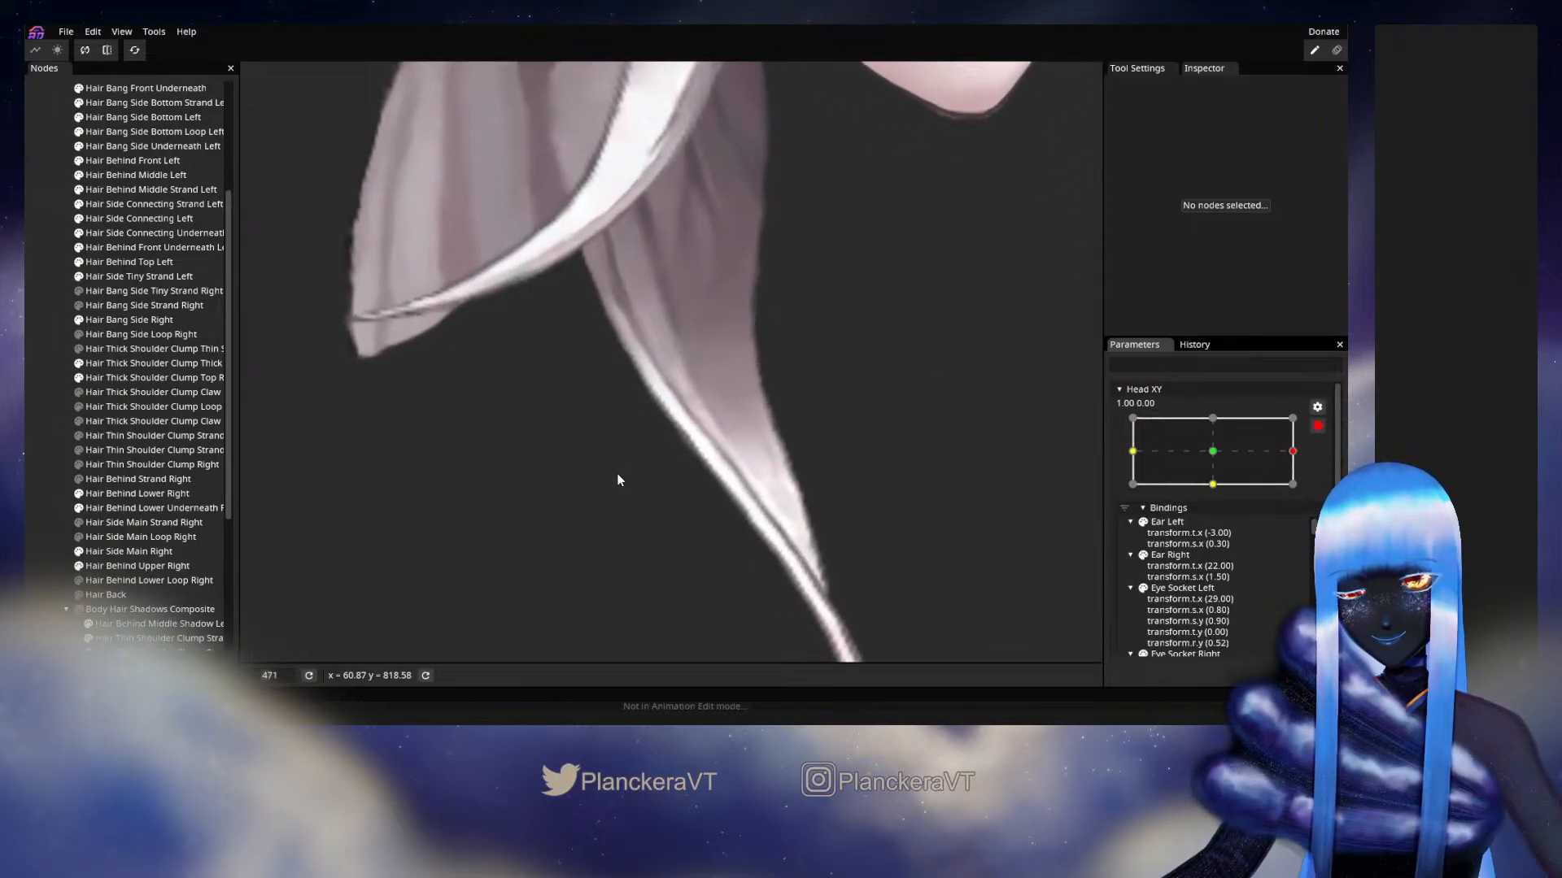
{"action": "left_click", "coordinate": [130, 378]}
{"action": "scroll", "coordinate": [558, 445], "scroll_direction": "up", "scroll_amount": 2}
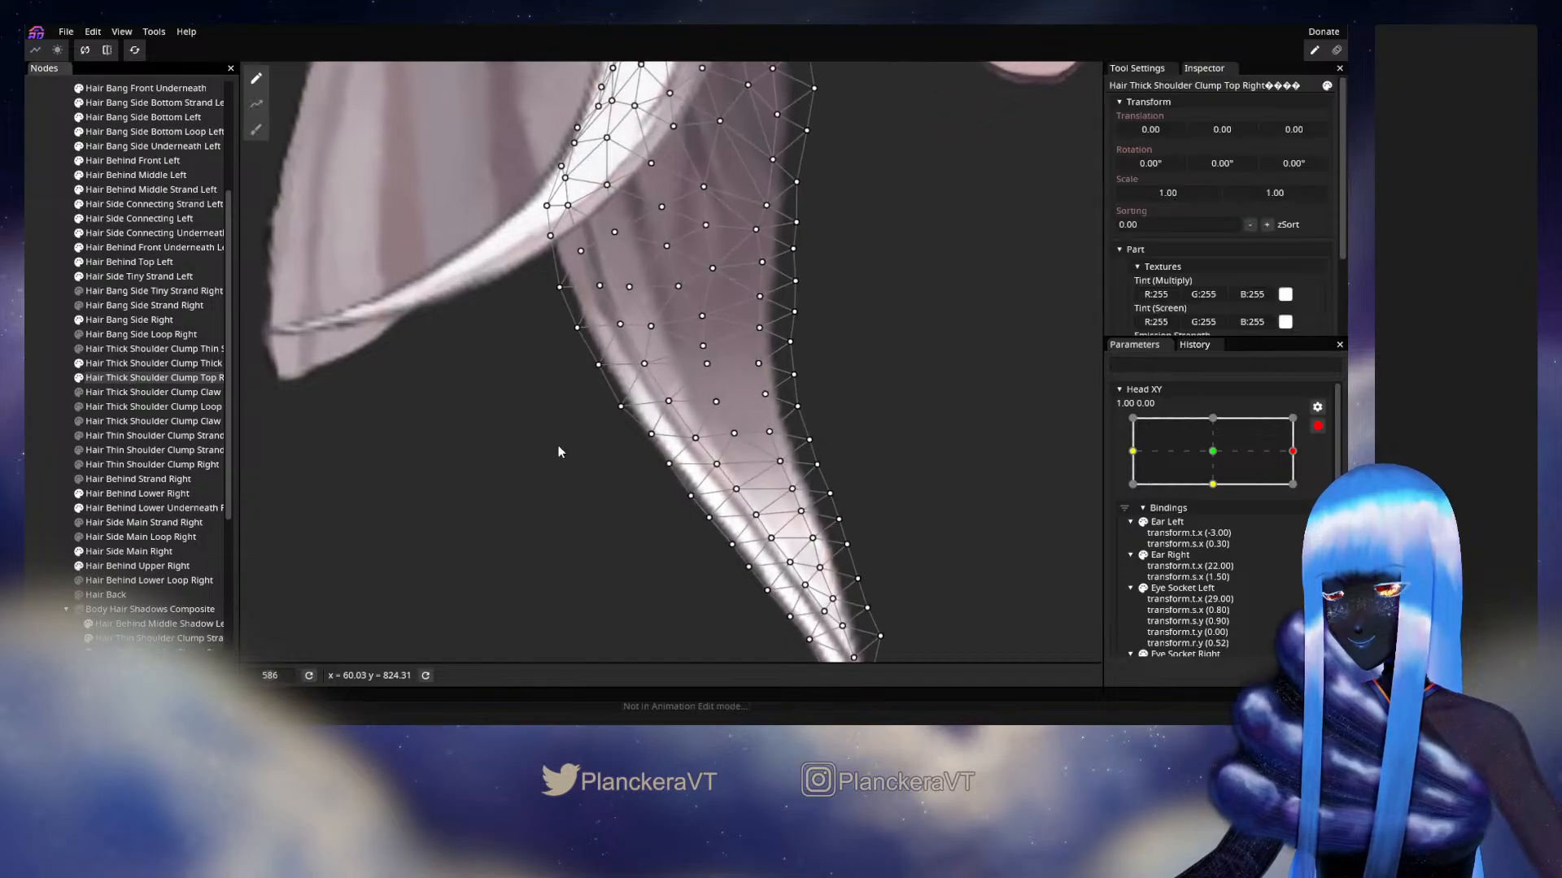
{"action": "left_click", "coordinate": [615, 408]}
{"action": "left_click_drag", "start_coordinate": [613, 413], "coordinate": [620, 396]}
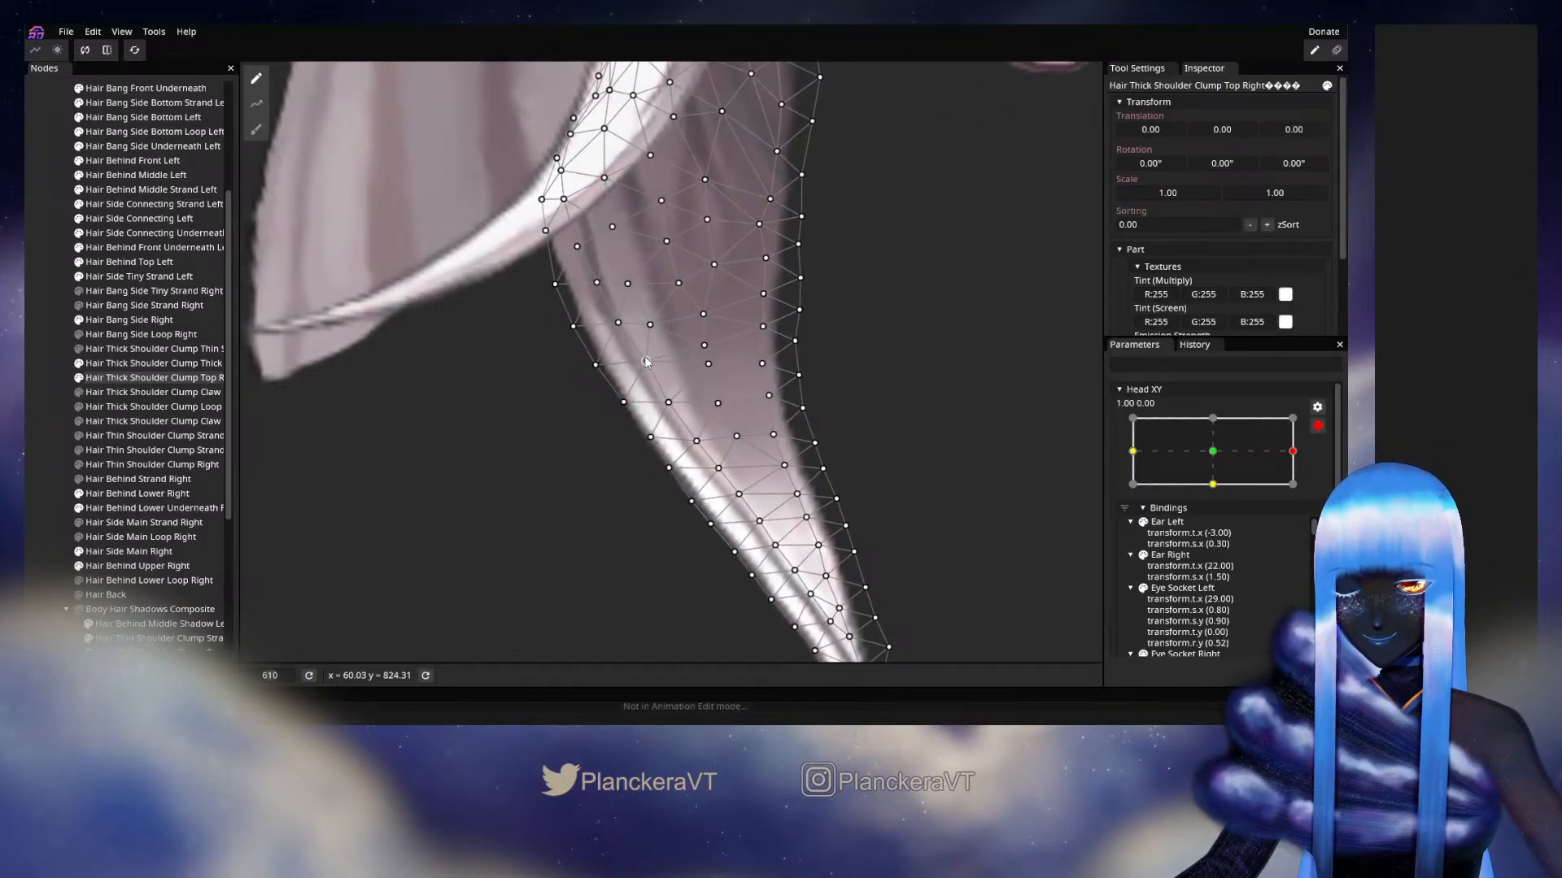
{"action": "left_click", "coordinate": [646, 363]}
{"action": "left_click", "coordinate": [620, 324]}
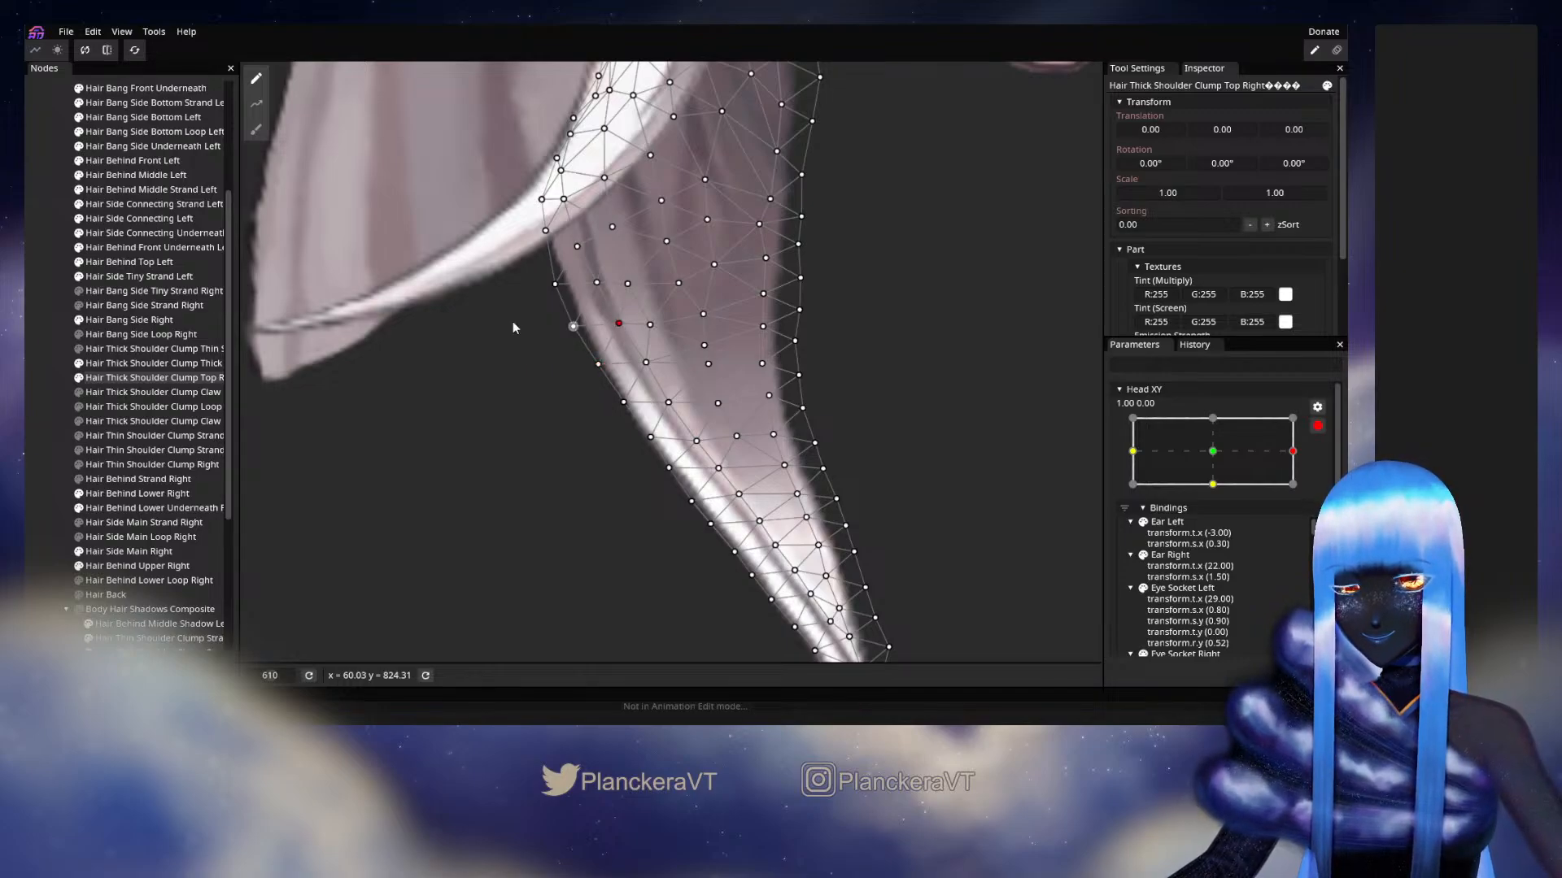
{"action": "left_click", "coordinate": [31, 328]}
Check the reshaped bend by moving Head XY around 1.00, 0.00, and resume editing that keypoint.
{"action": "scroll", "coordinate": [609, 474], "scroll_direction": "down", "scroll_amount": 2}
{"action": "scroll", "coordinate": [610, 476], "scroll_direction": "down", "scroll_amount": 2}
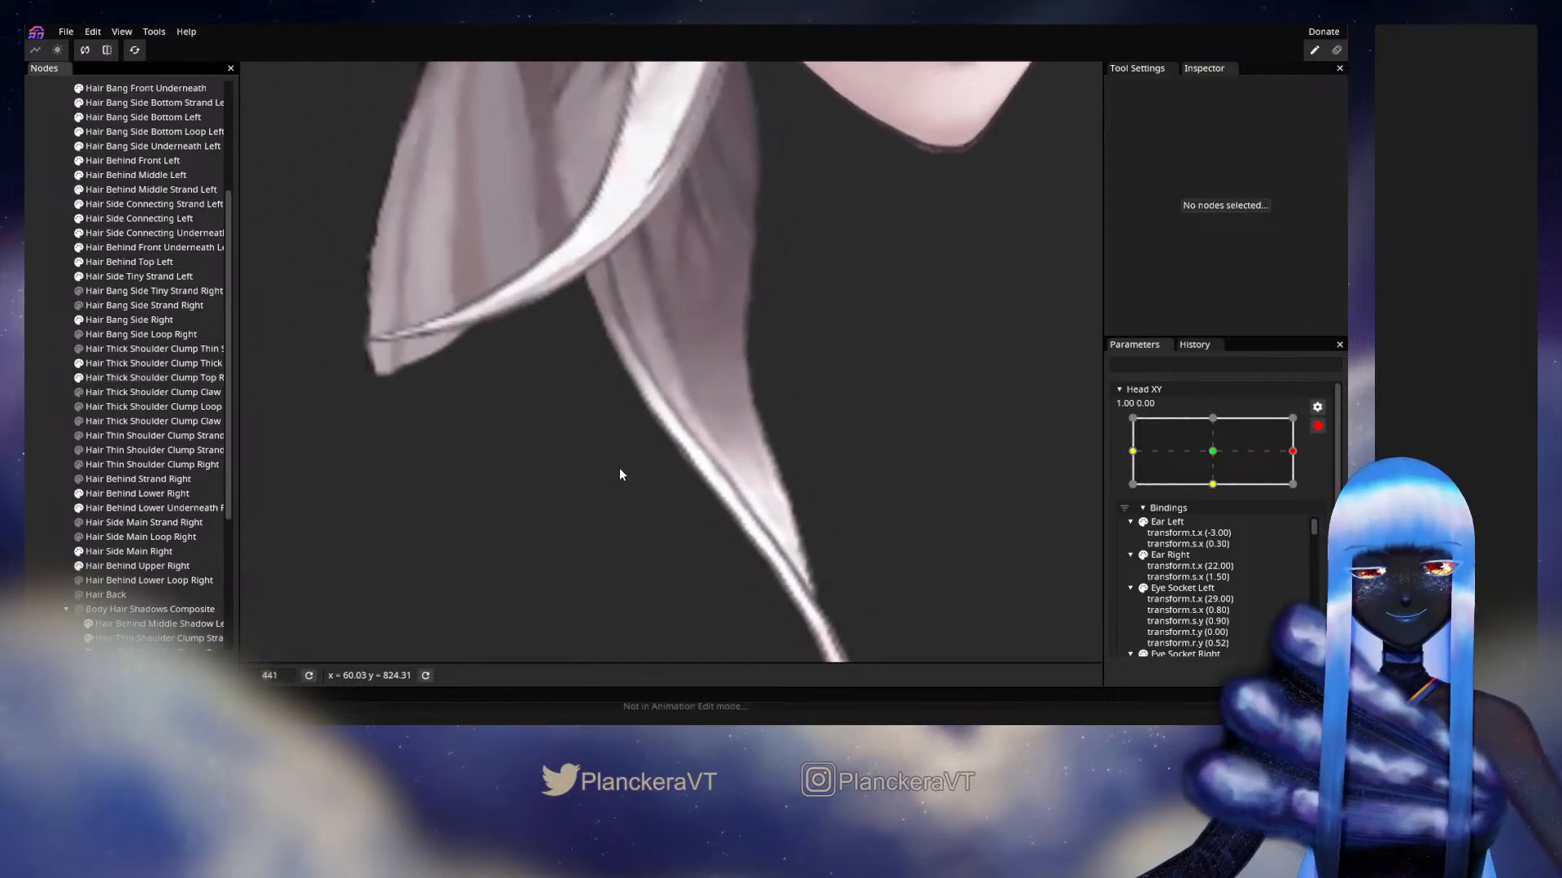
{"action": "scroll", "coordinate": [817, 479], "scroll_direction": "down", "scroll_amount": 2}
{"action": "scroll", "coordinate": [823, 478], "scroll_direction": "down", "scroll_amount": 2}
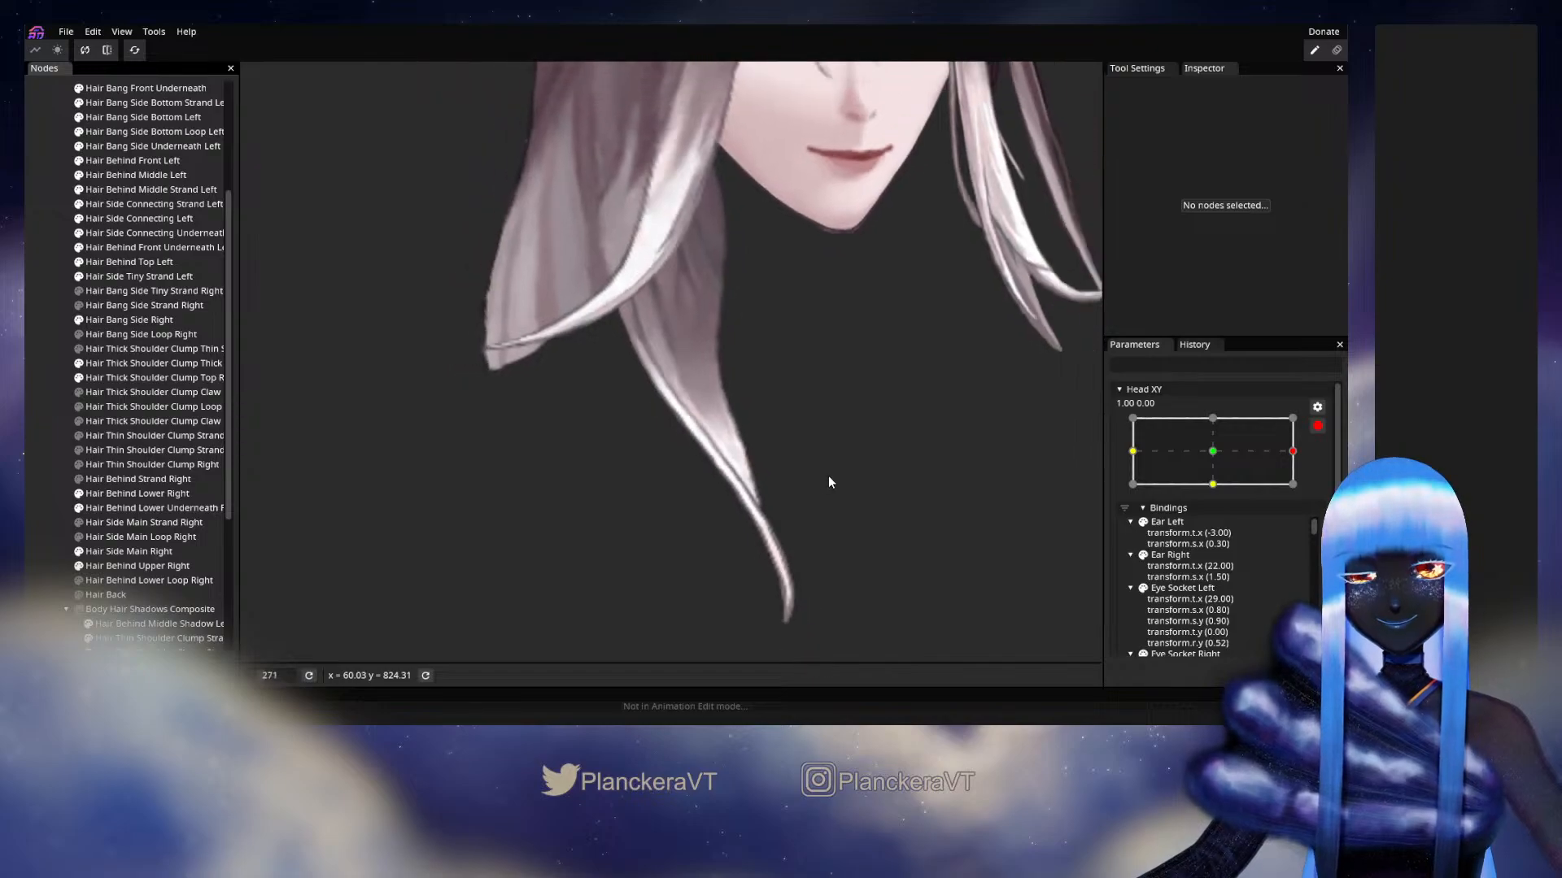
{"action": "left_click", "coordinate": [1317, 426]}
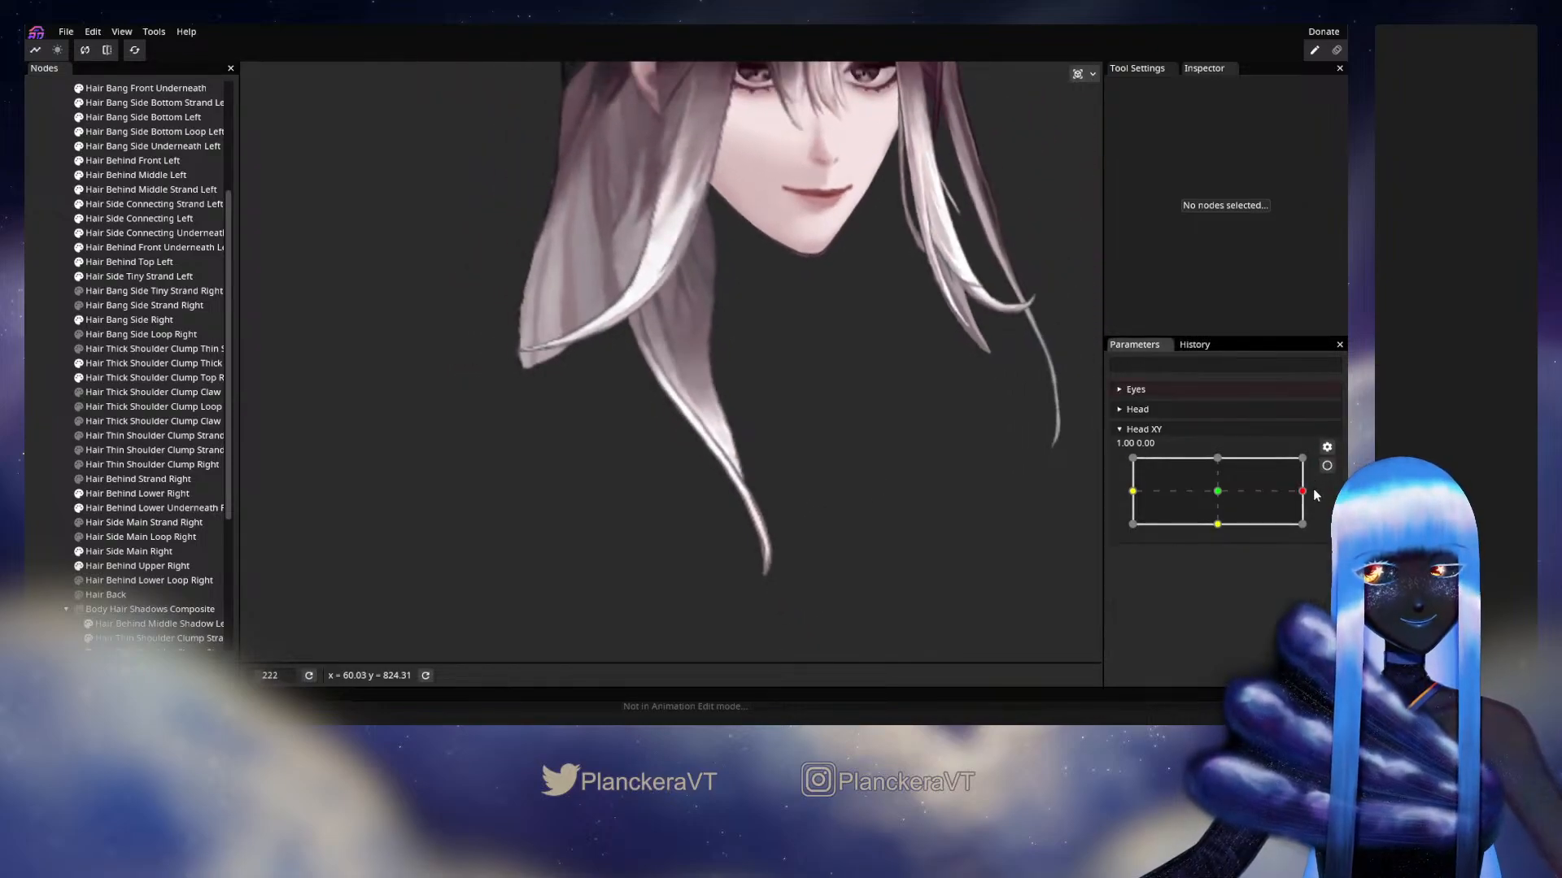
{"action": "mouse_move", "coordinate": [1304, 498]}
{"action": "left_mouse_down"}
{"action": "mouse_move", "coordinate": [1217, 488]}
{"action": "mouse_move", "coordinate": [1312, 489]}
{"action": "left_mouse_up"}
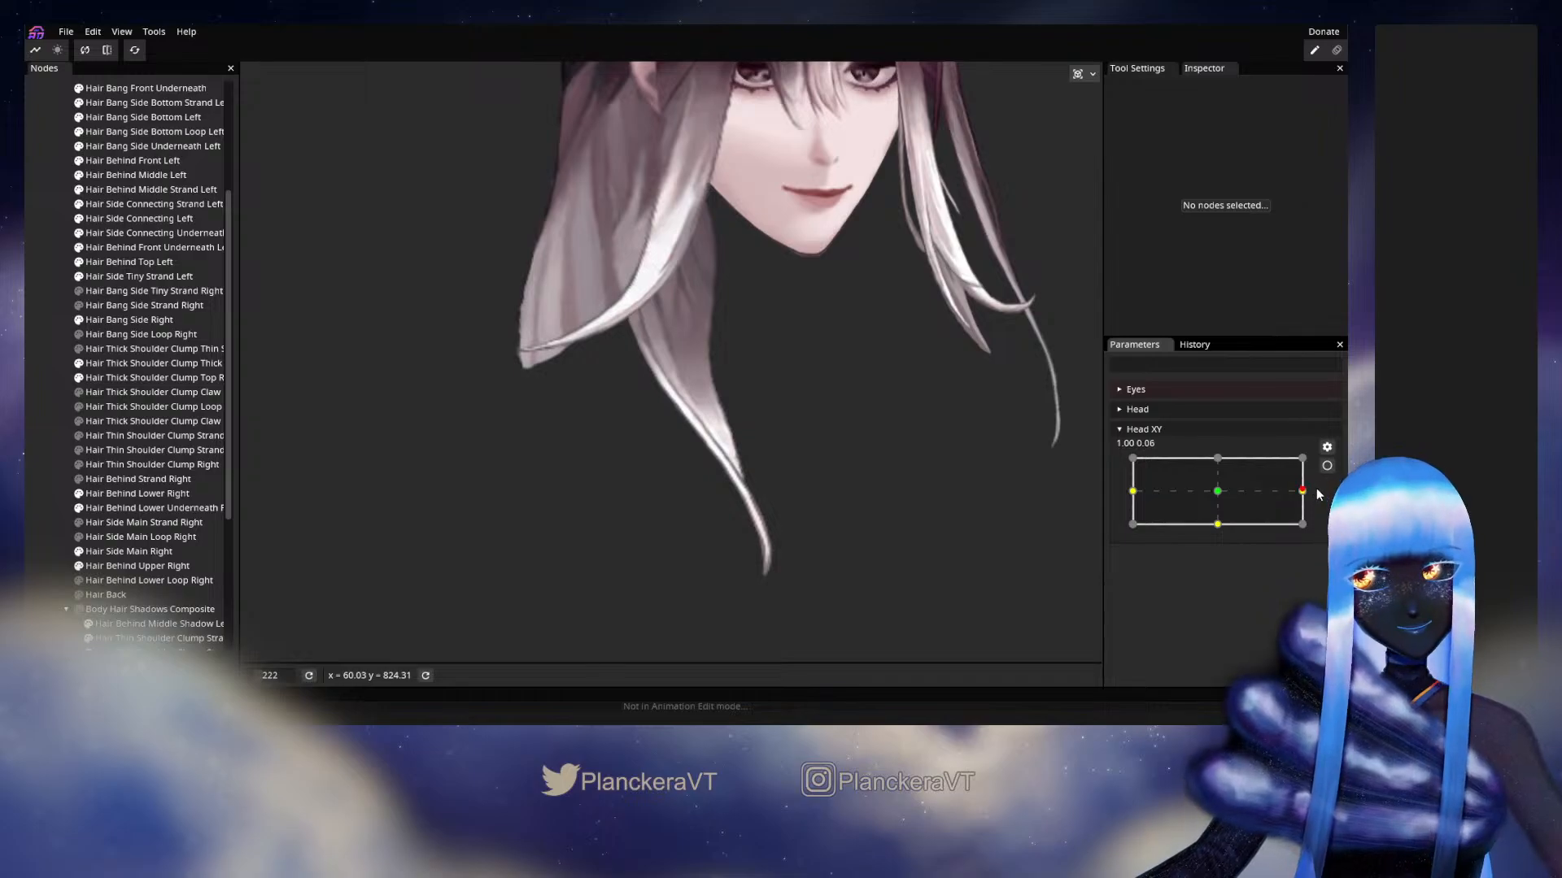
{"action": "left_click", "coordinate": [1326, 466]}
Fine-tune the Hair Thick Shoulder Clump Top Right mesh at the interior vertex to the right of the bend.
{"action": "scroll", "coordinate": [646, 516], "scroll_direction": "up", "scroll_amount": 2}
{"action": "scroll", "coordinate": [636, 510], "scroll_direction": "up", "scroll_amount": 4}
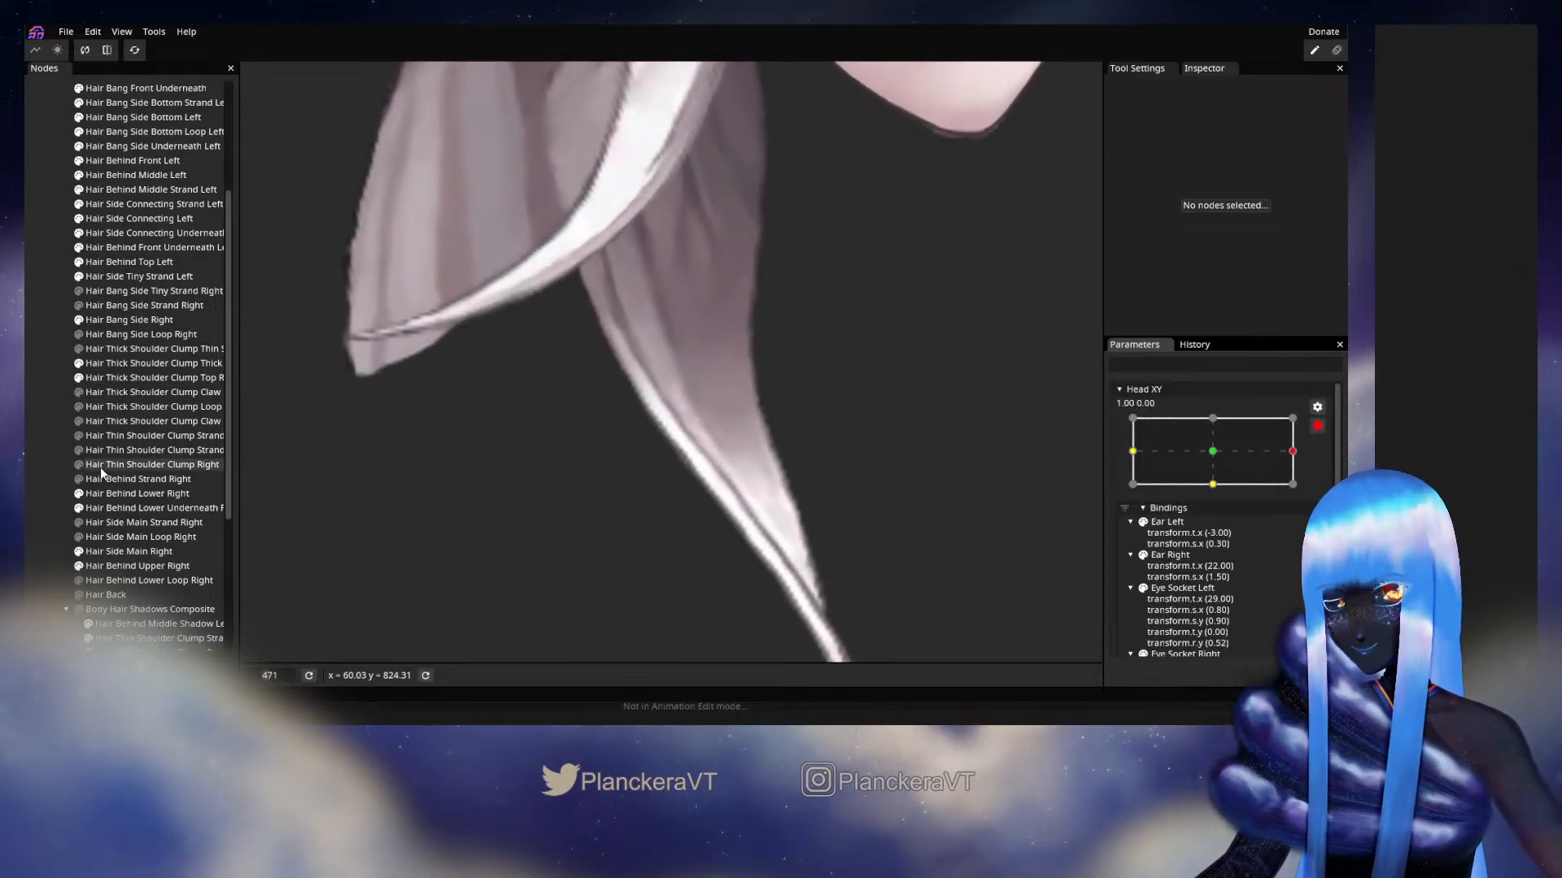
{"action": "left_click", "coordinate": [118, 377]}
{"action": "scroll", "coordinate": [763, 418], "scroll_direction": "up", "scroll_amount": 1}
{"action": "scroll", "coordinate": [763, 418], "scroll_direction": "up", "scroll_amount": 1}
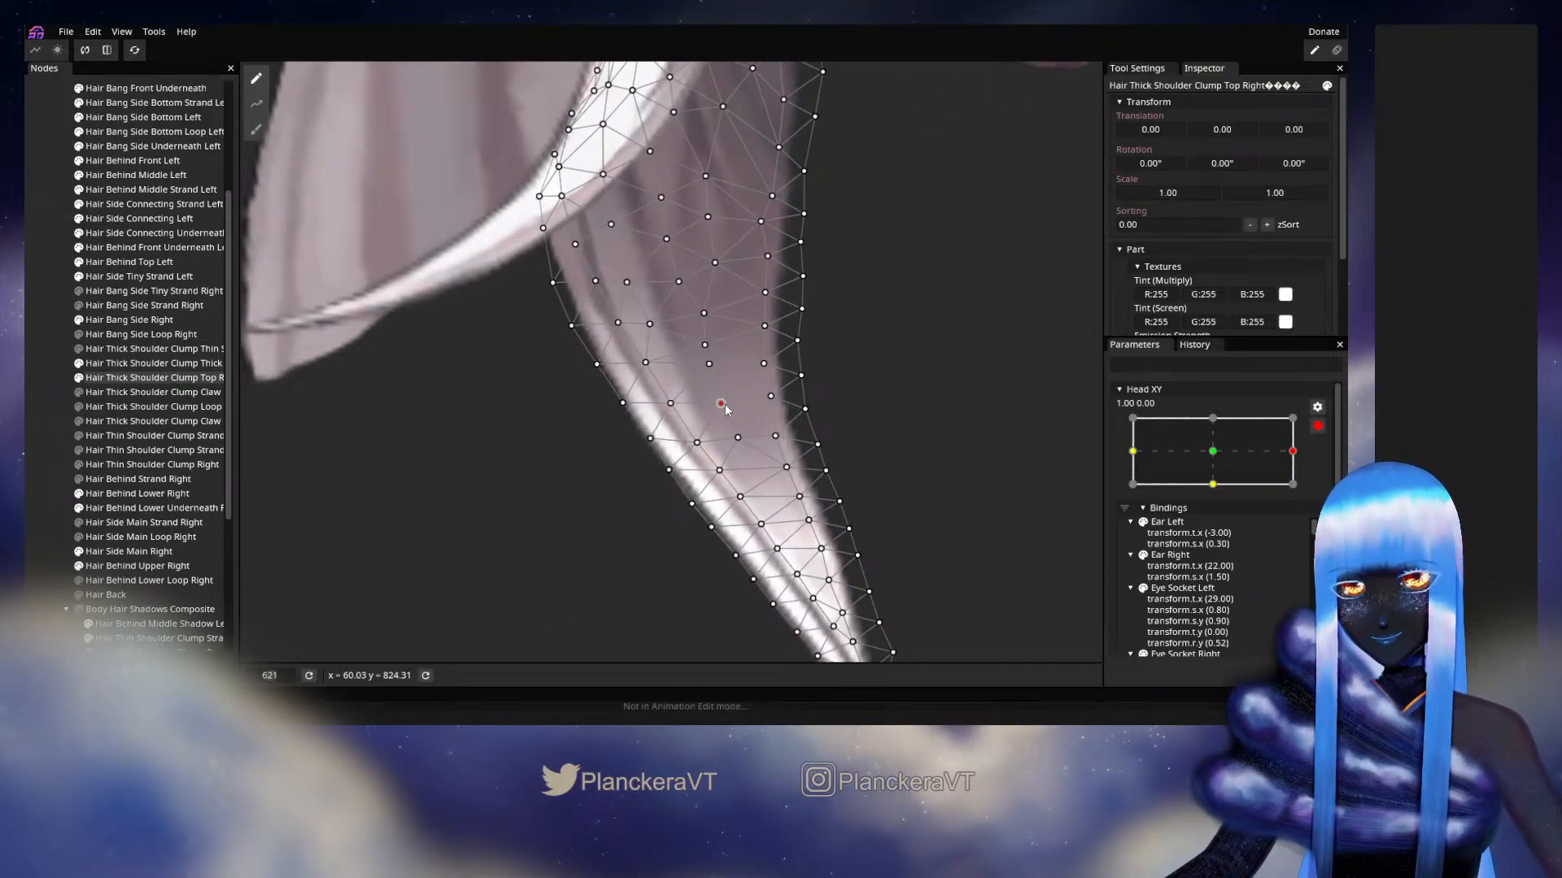
{"action": "left_click", "coordinate": [29, 324]}
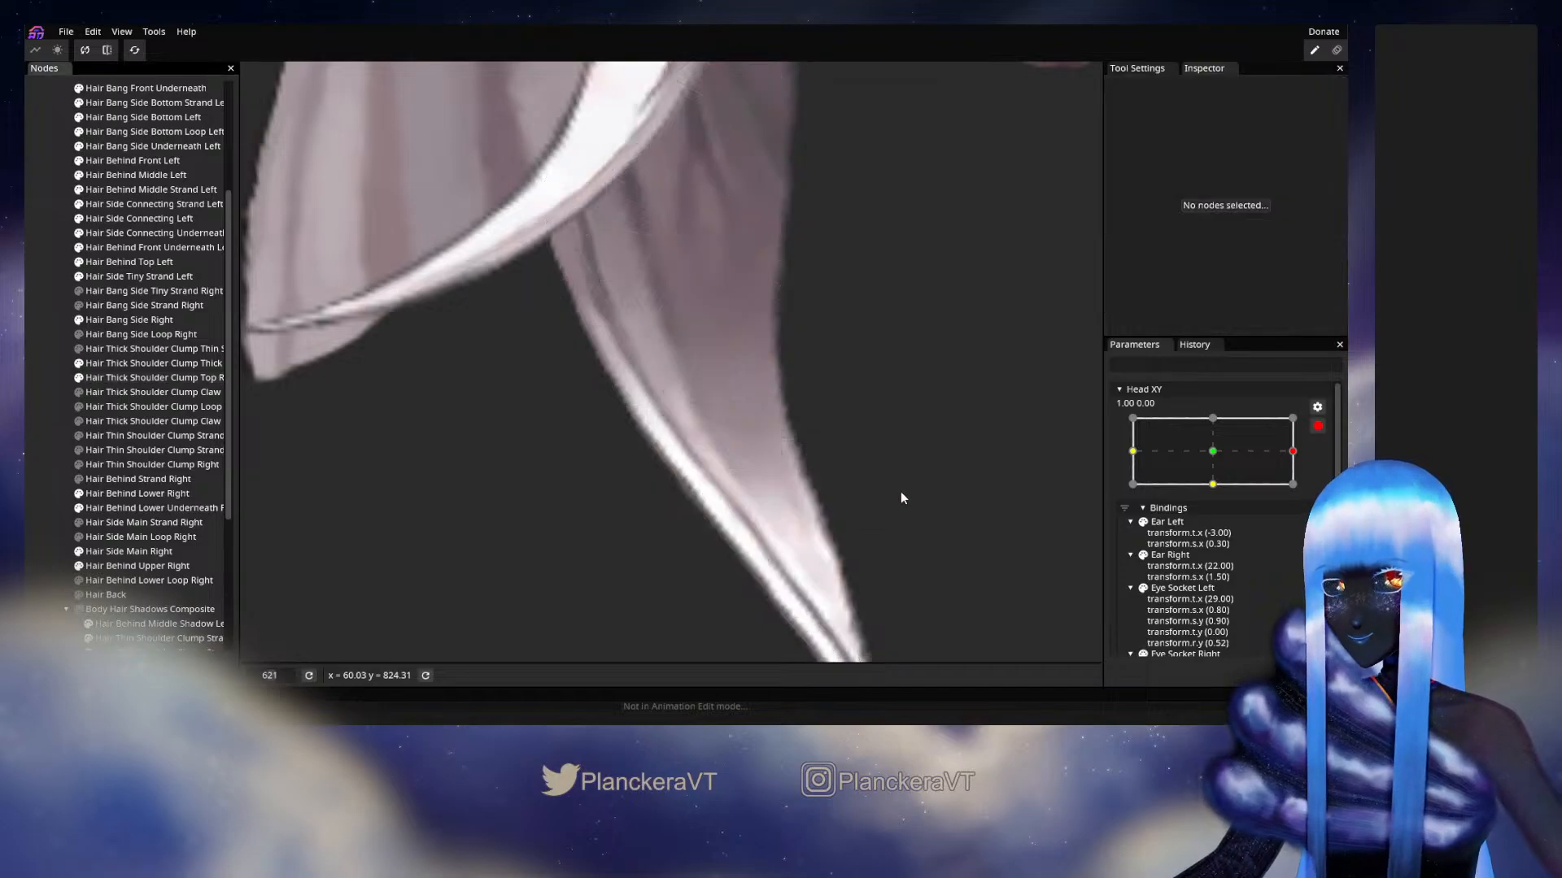
Review how the Top Right clump deforms by moving Head XY away from the 1.00, 0.00 keypoint and back.
{"action": "scroll", "coordinate": [892, 504], "scroll_direction": "down", "scroll_amount": 5}
{"action": "scroll", "coordinate": [891, 501], "scroll_direction": "down", "scroll_amount": 4}
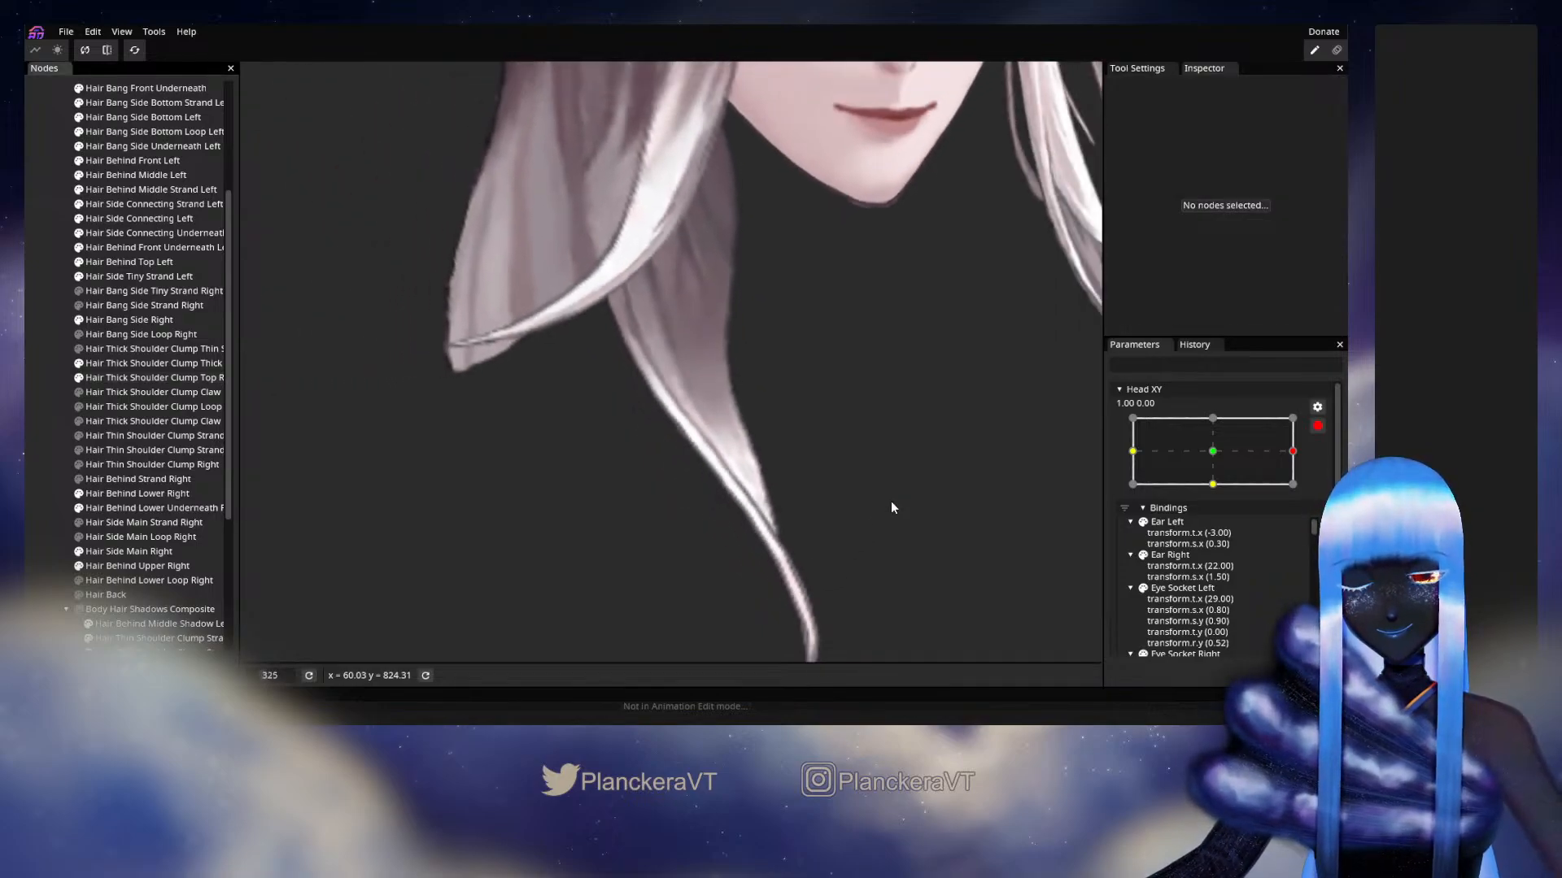
{"action": "scroll", "coordinate": [891, 508], "scroll_direction": "down", "scroll_amount": 3}
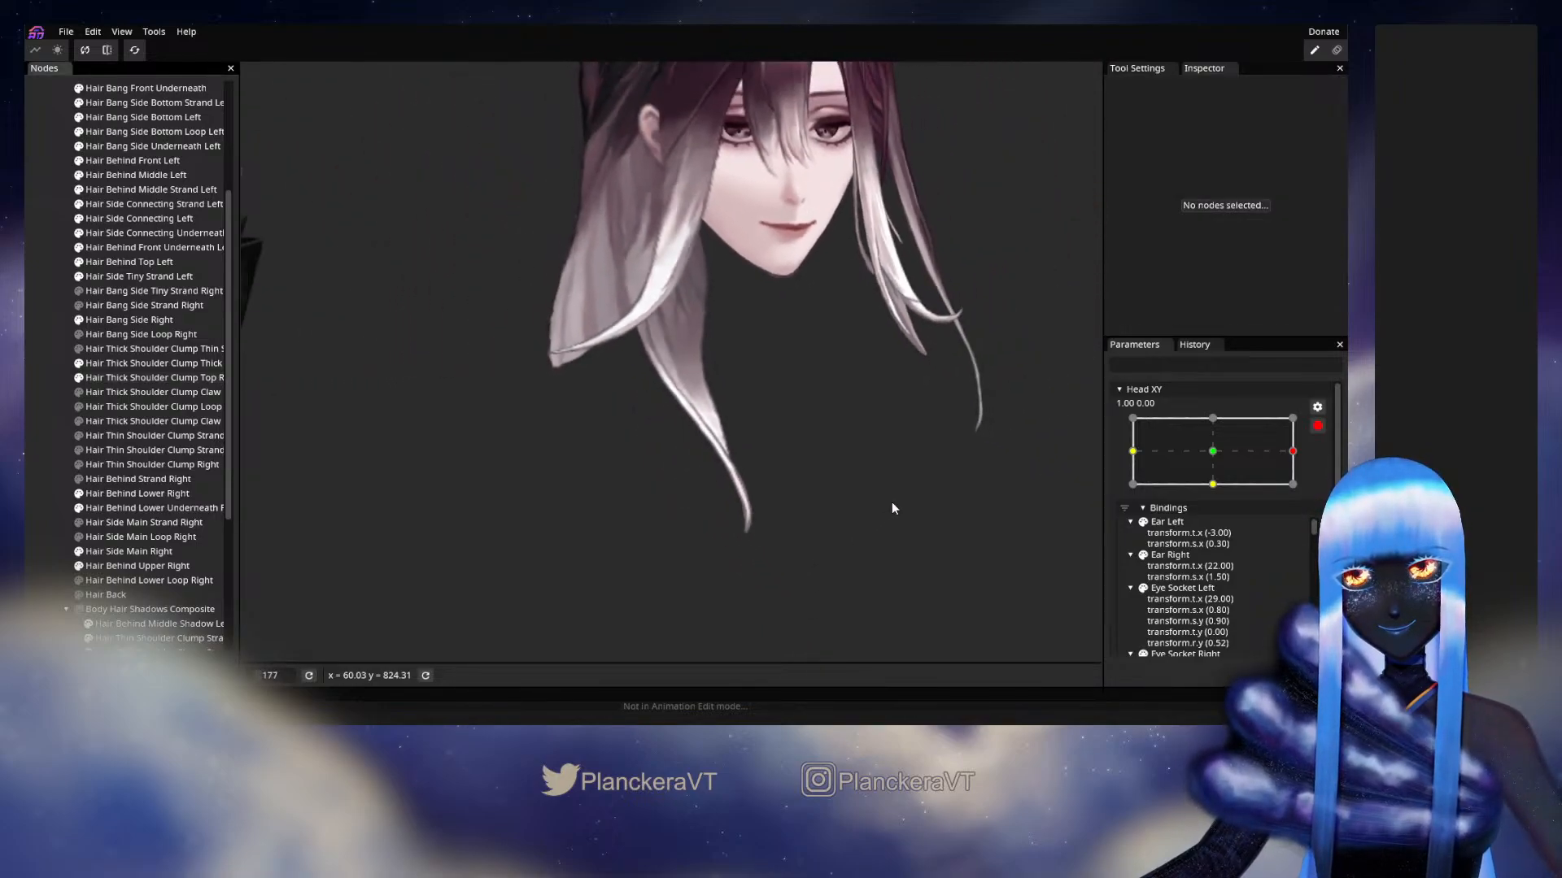
{"action": "left_click", "coordinate": [1318, 425]}
{"action": "mouse_move", "coordinate": [1302, 491]}
{"action": "left_mouse_down"}
{"action": "mouse_move", "coordinate": [1215, 493]}
{"action": "mouse_move", "coordinate": [1311, 494]}
{"action": "left_mouse_up"}
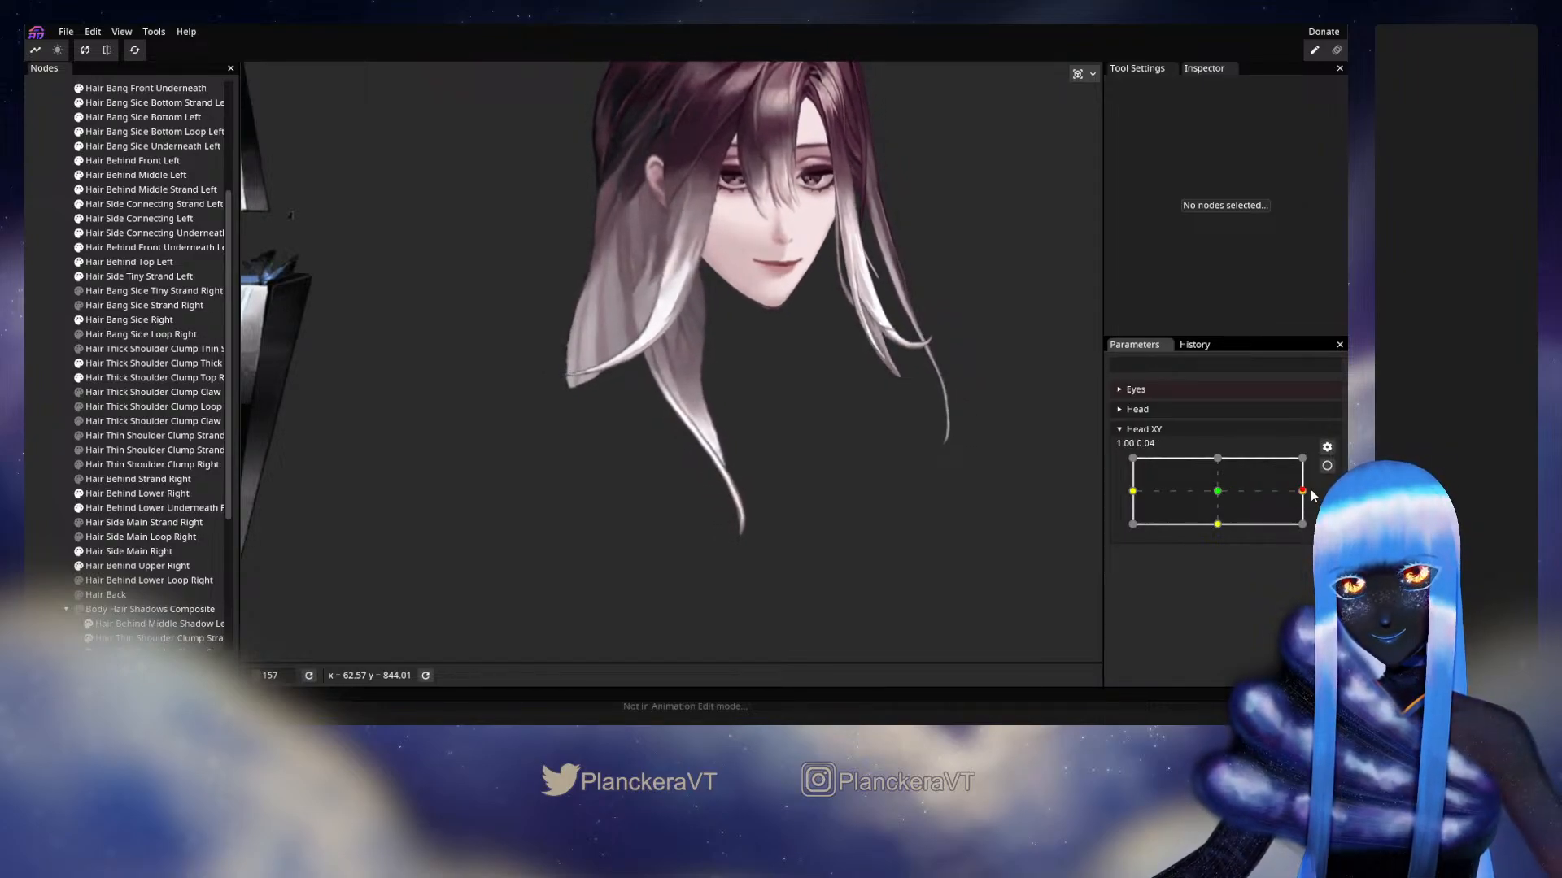
Test the head turn with the Hair Thick Shoulder Clump Claw Left Right part shown, and open the Head XY 1.00, 0.00 keypoint for editing.
{"action": "mouse_move", "coordinate": [1312, 495]}
{"action": "left_mouse_down"}
{"action": "mouse_move", "coordinate": [1215, 497]}
{"action": "mouse_move", "coordinate": [1303, 492]}
{"action": "left_mouse_up"}
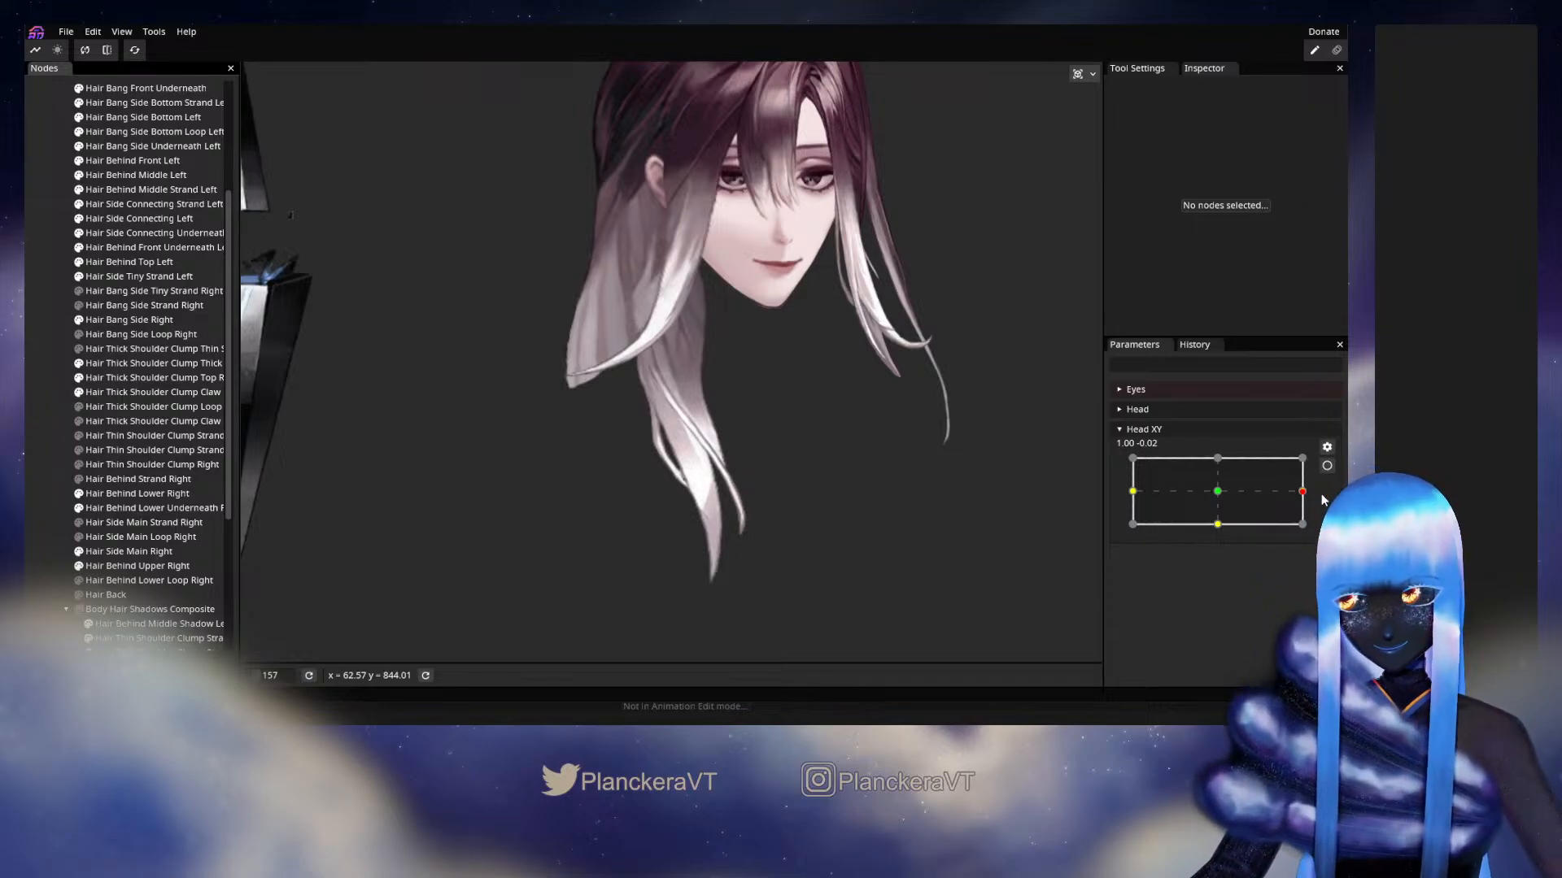
{"action": "left_click_drag", "start_coordinate": [1301, 493], "coordinate": [1309, 493]}
{"action": "left_click", "coordinate": [1327, 466]}
Push the upper vertices of the Hair Thick Shoulder Clump Claw Left Right mesh slightly right with the 35.00 Circle Brush.
{"action": "scroll", "coordinate": [569, 521], "scroll_direction": "up", "scroll_amount": 5}
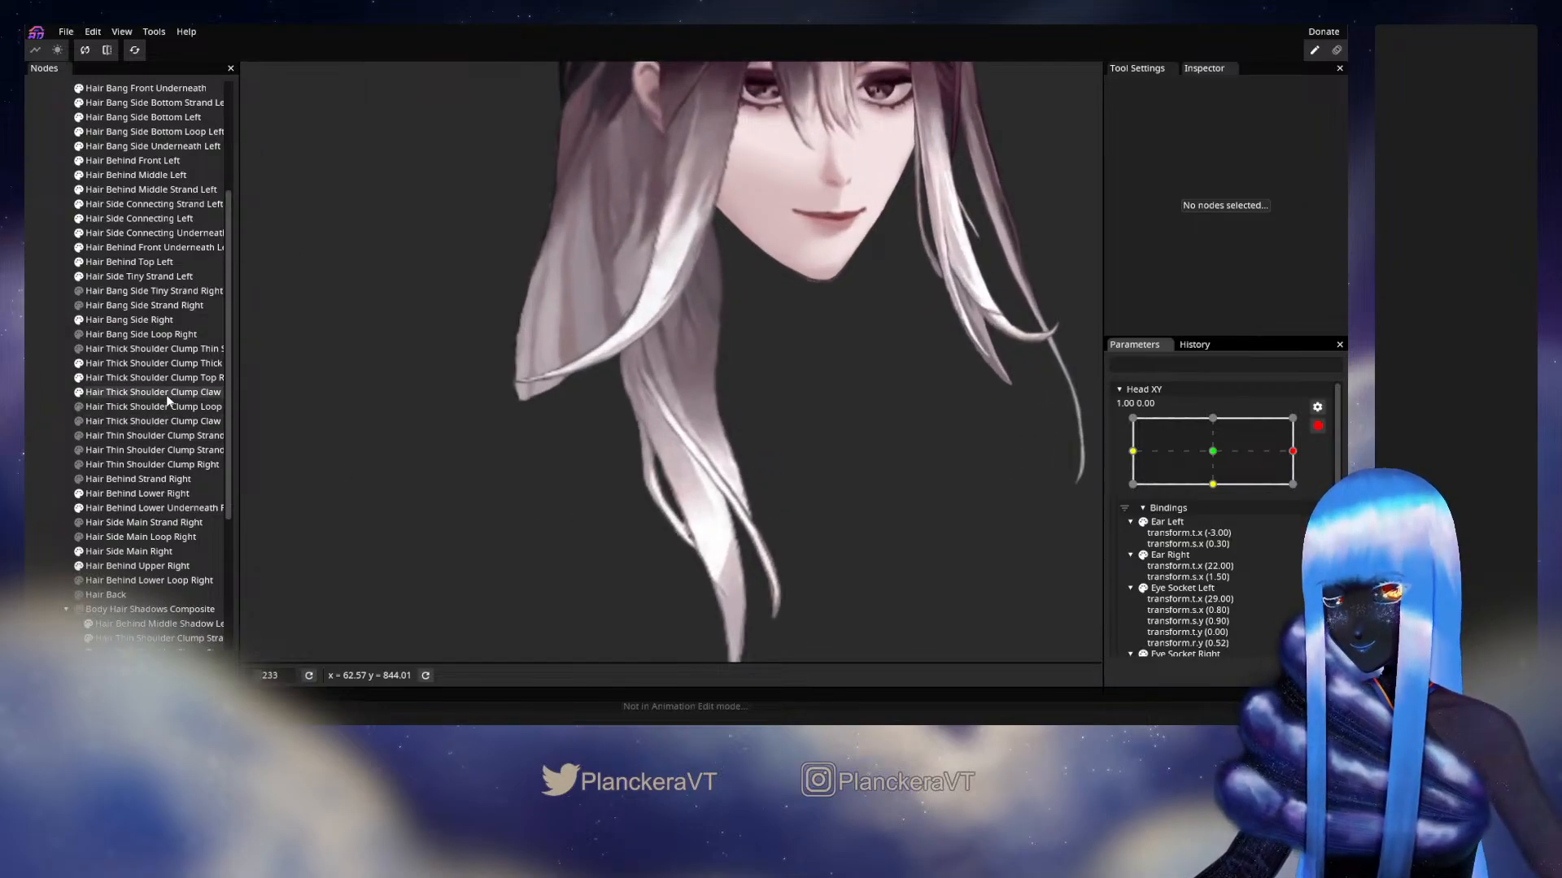
{"action": "left_click", "coordinate": [166, 394]}
{"action": "scroll", "coordinate": [431, 431], "scroll_direction": "up", "scroll_amount": 2}
{"action": "left_click", "coordinate": [257, 130]}
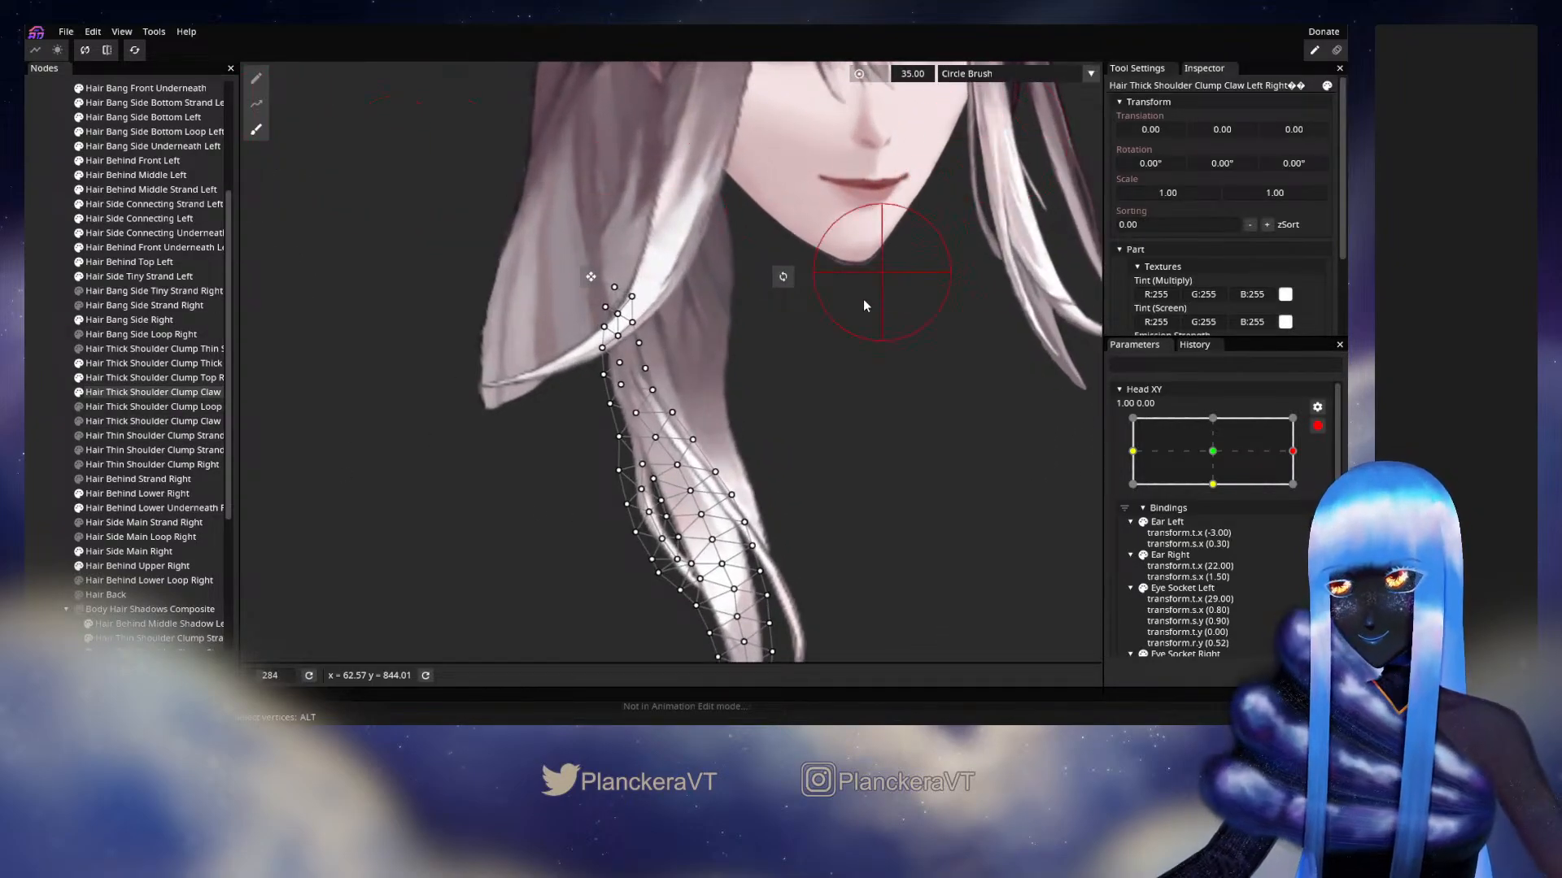
{"action": "left_click_drag", "start_coordinate": [638, 385], "coordinate": [642, 387]}
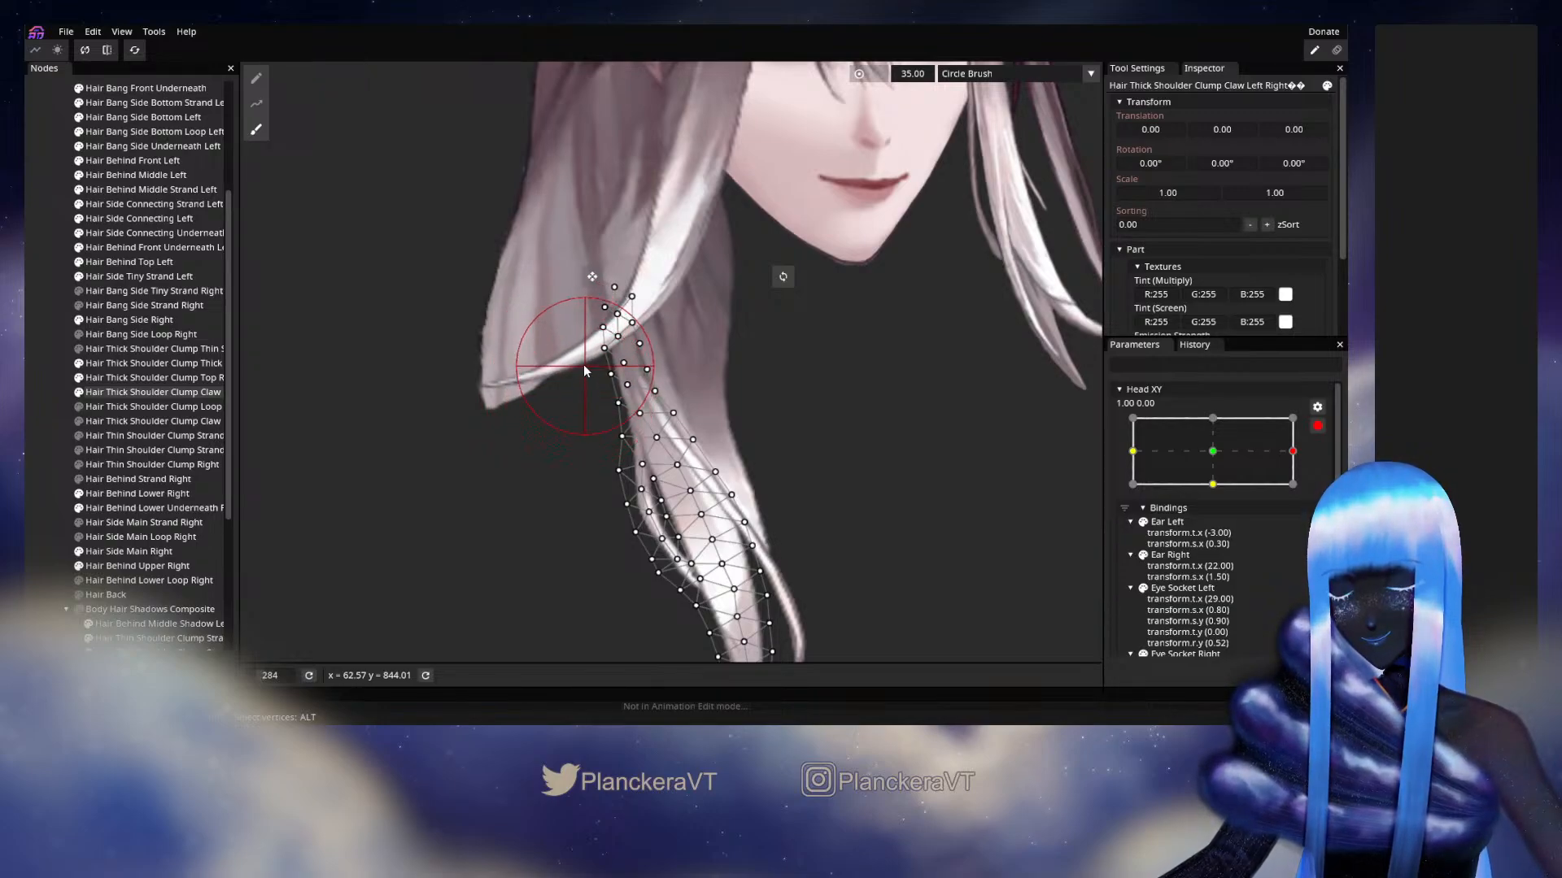
Refine the upper left-edge vertices of the Hair Thick Shoulder Clump Claw Left Right mesh individually.
{"action": "left_click", "coordinate": [255, 79]}
{"action": "scroll", "coordinate": [521, 294], "scroll_direction": "up", "scroll_amount": 2}
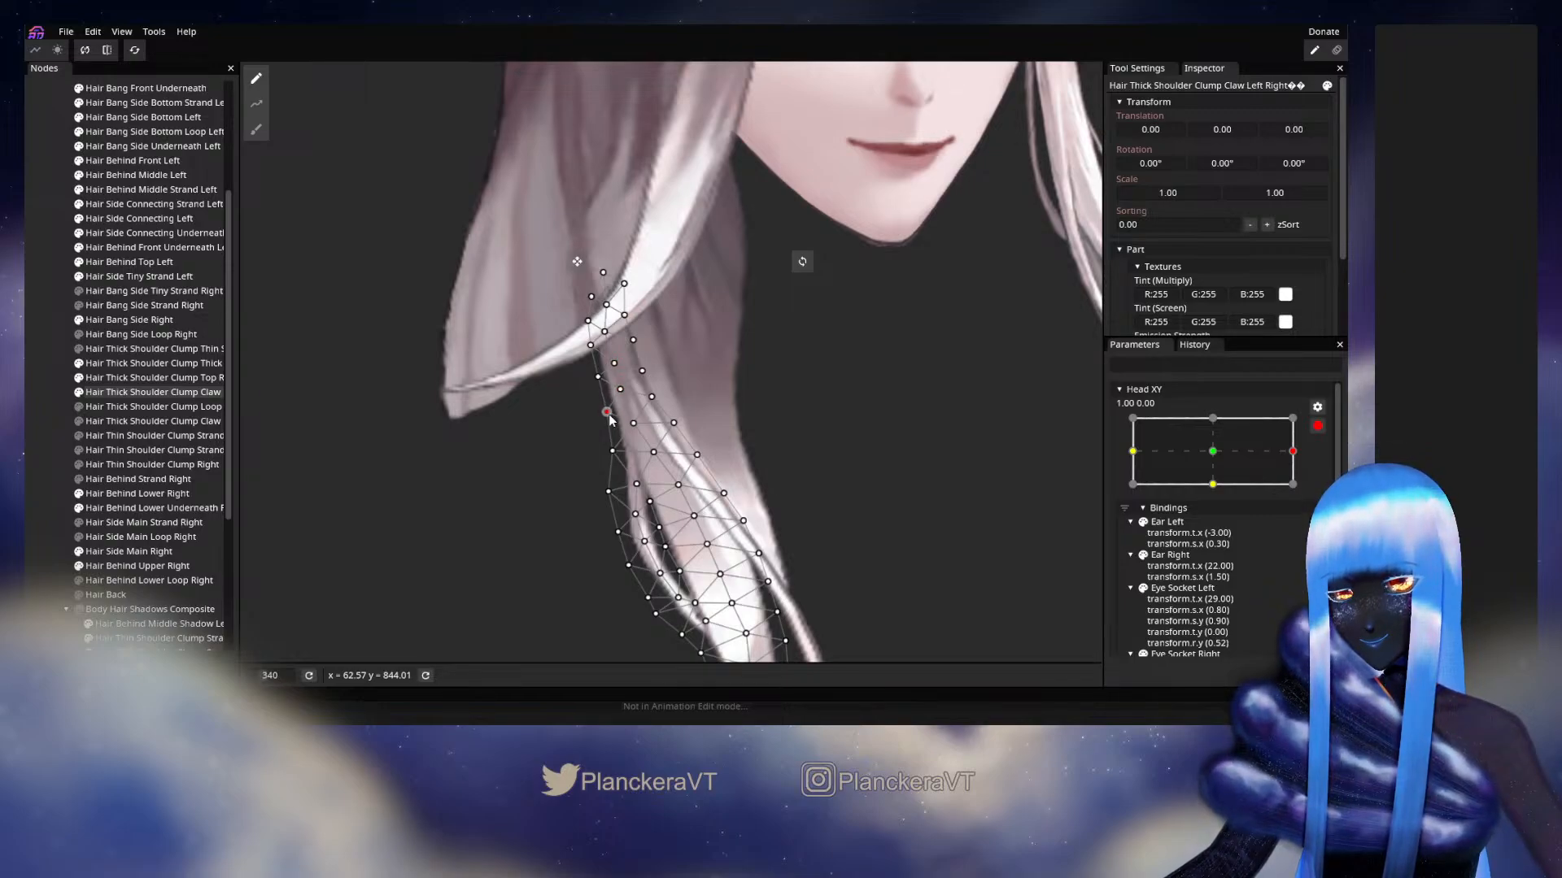
{"action": "scroll", "coordinate": [610, 419], "scroll_direction": "down", "scroll_amount": 3}
{"action": "left_click", "coordinate": [50, 394]}
Review the adjusted Claw Left strand by moving Head XY around 1.00, 0.00, and reopen that keypoint for editing.
{"action": "scroll", "coordinate": [787, 476], "scroll_direction": "down", "scroll_amount": 5}
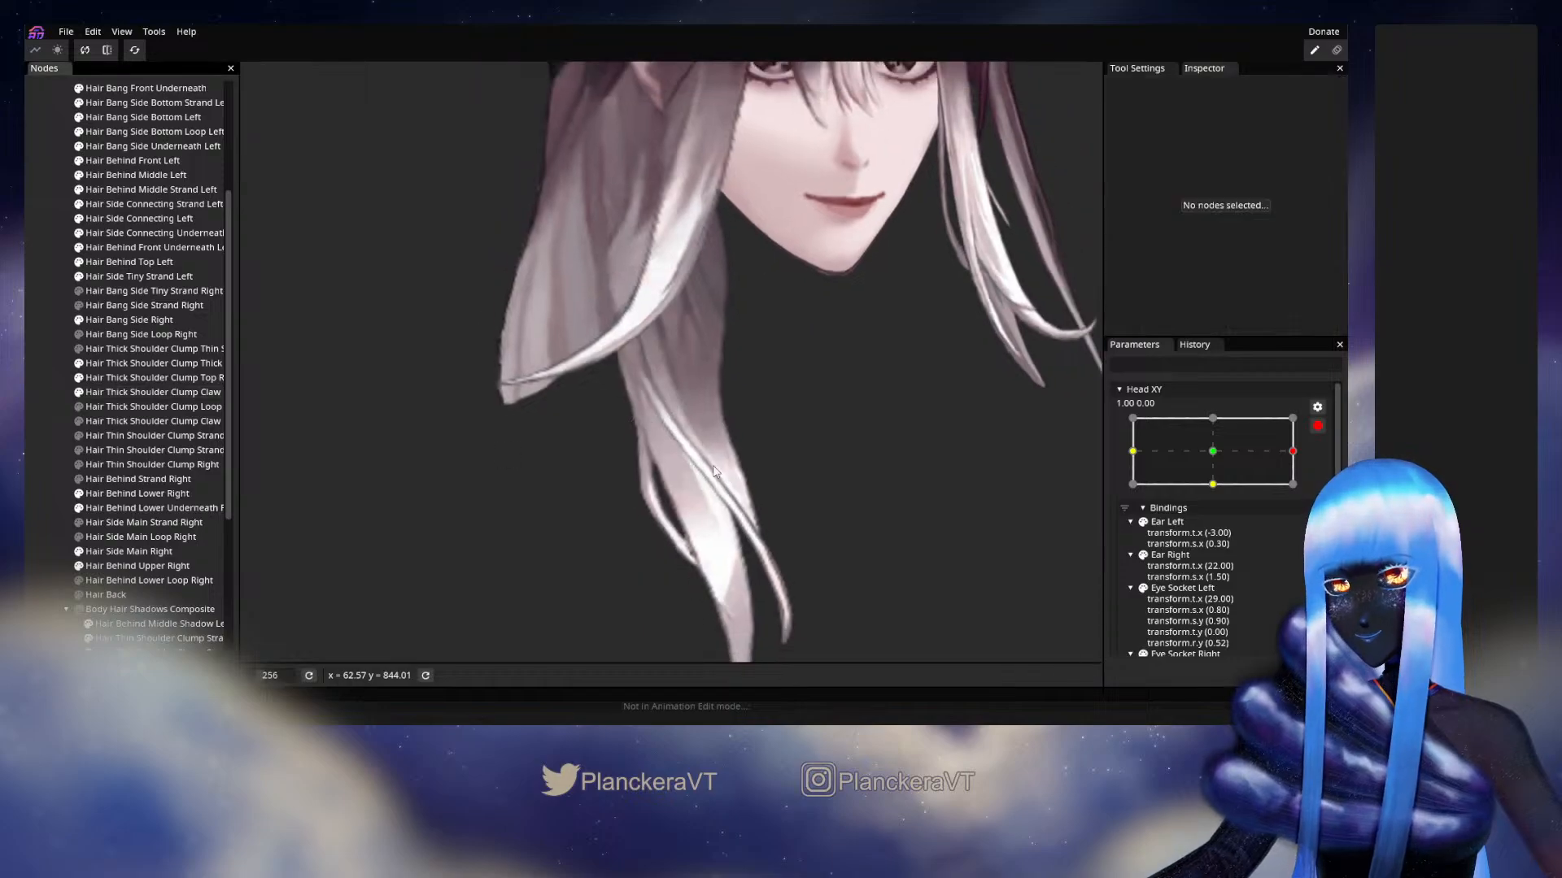
{"action": "left_click_drag", "start_coordinate": [863, 537], "coordinate": [857, 469]}
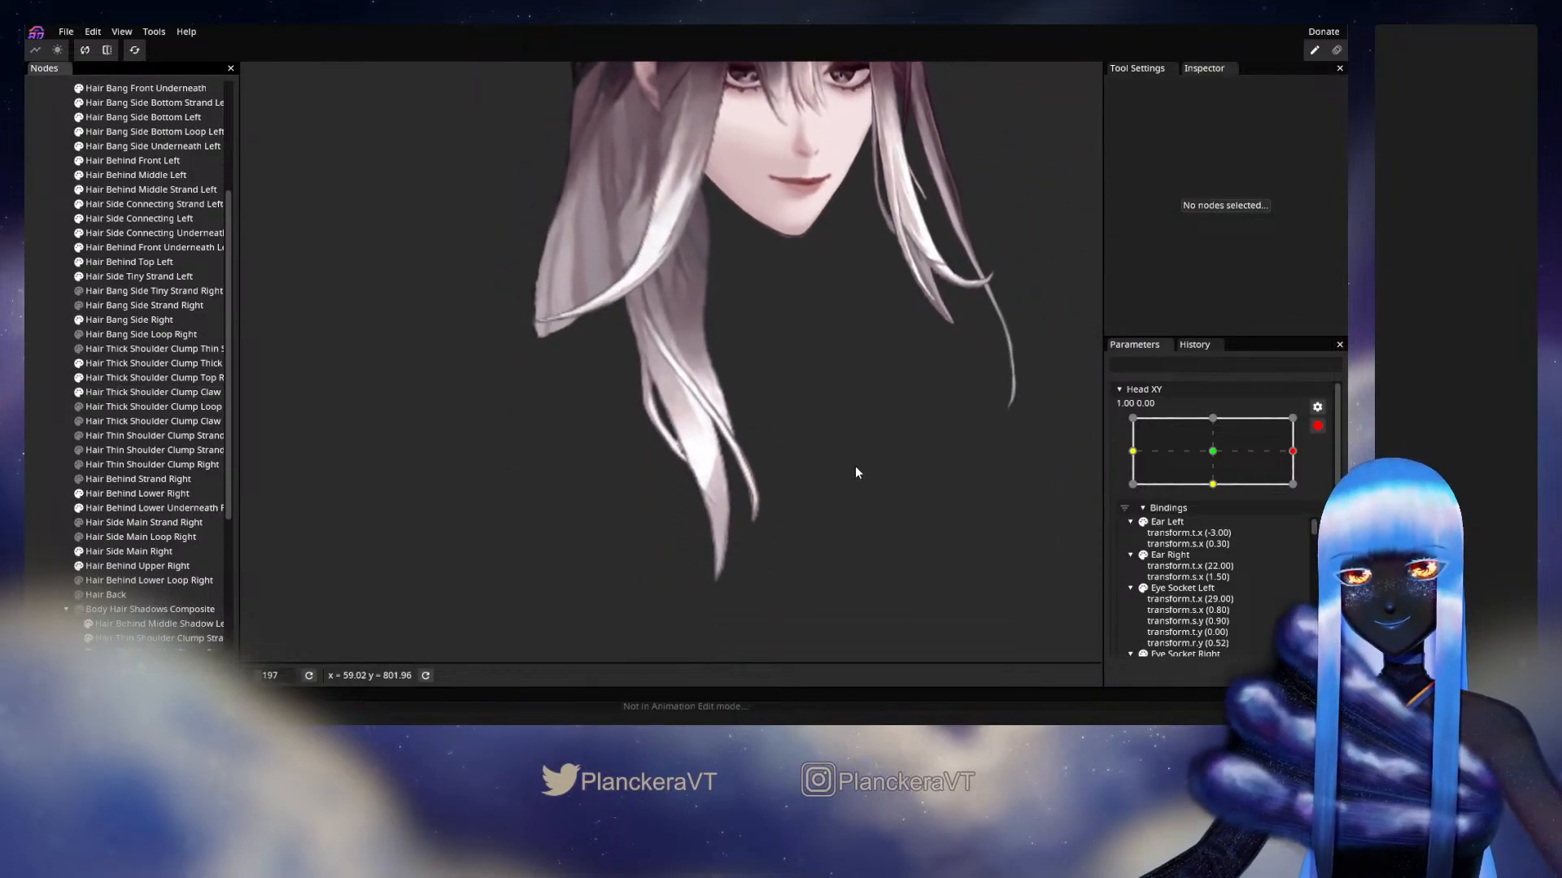
{"action": "left_click", "coordinate": [1317, 425]}
{"action": "mouse_move", "coordinate": [1303, 490]}
{"action": "left_mouse_down"}
{"action": "mouse_move", "coordinate": [1214, 486]}
{"action": "mouse_move", "coordinate": [1316, 490]}
{"action": "left_mouse_up"}
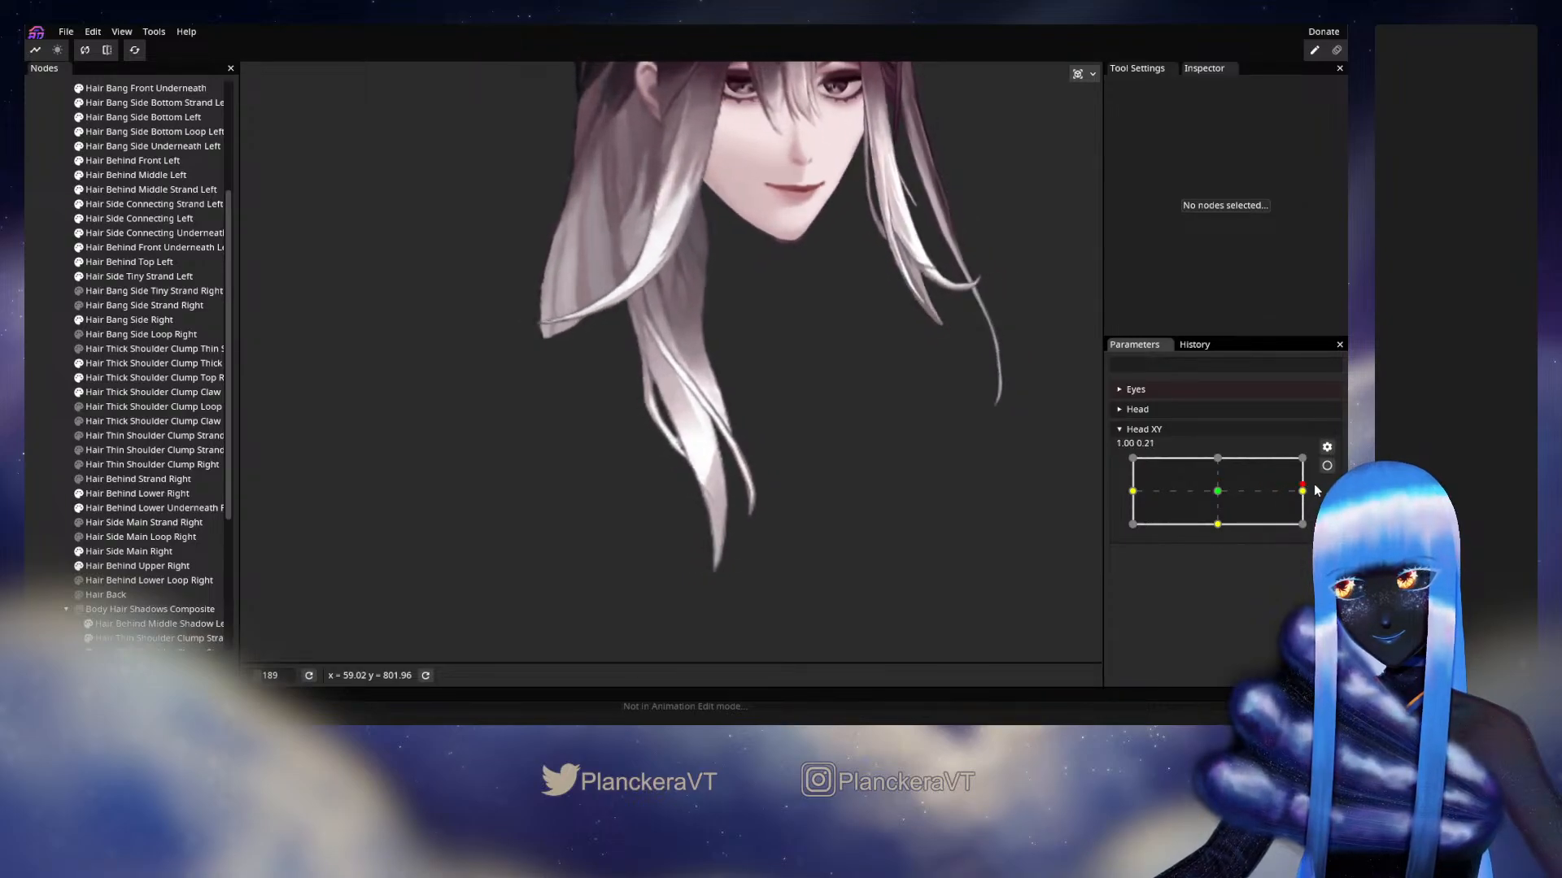
{"action": "left_click", "coordinate": [1326, 467]}
Adjust the left-edge vertices of the Hair Thick Shoulder Clump Claw Left Right mesh just below the overlapping side bang.
{"action": "scroll", "coordinate": [579, 460], "scroll_direction": "up", "scroll_amount": 5}
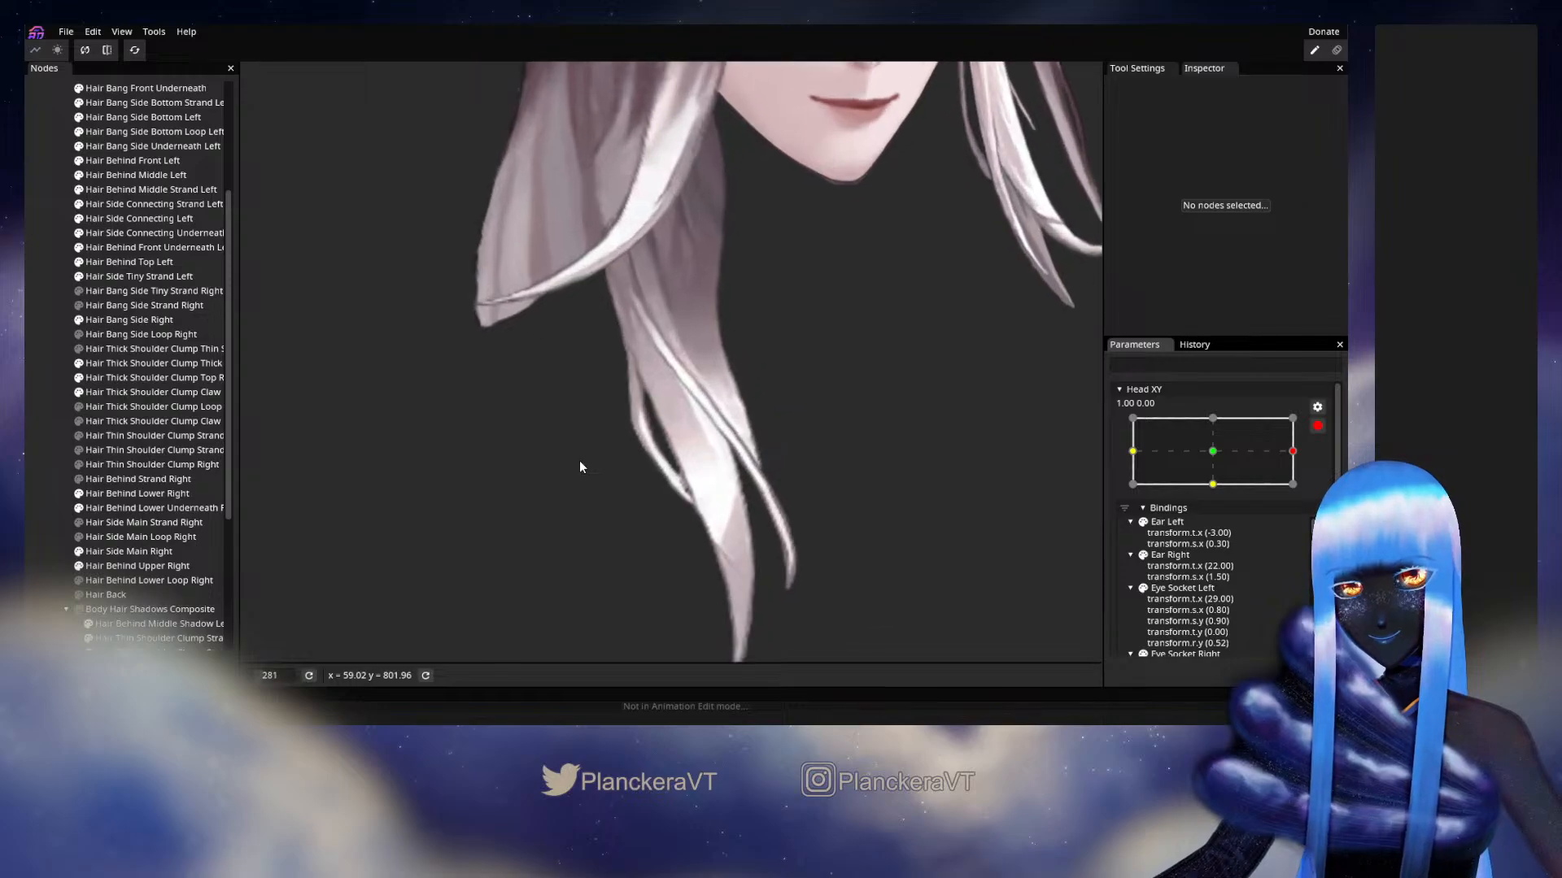
{"action": "scroll", "coordinate": [579, 460], "scroll_direction": "up", "scroll_amount": 1}
{"action": "left_click_drag", "start_coordinate": [584, 440], "coordinate": [607, 478]}
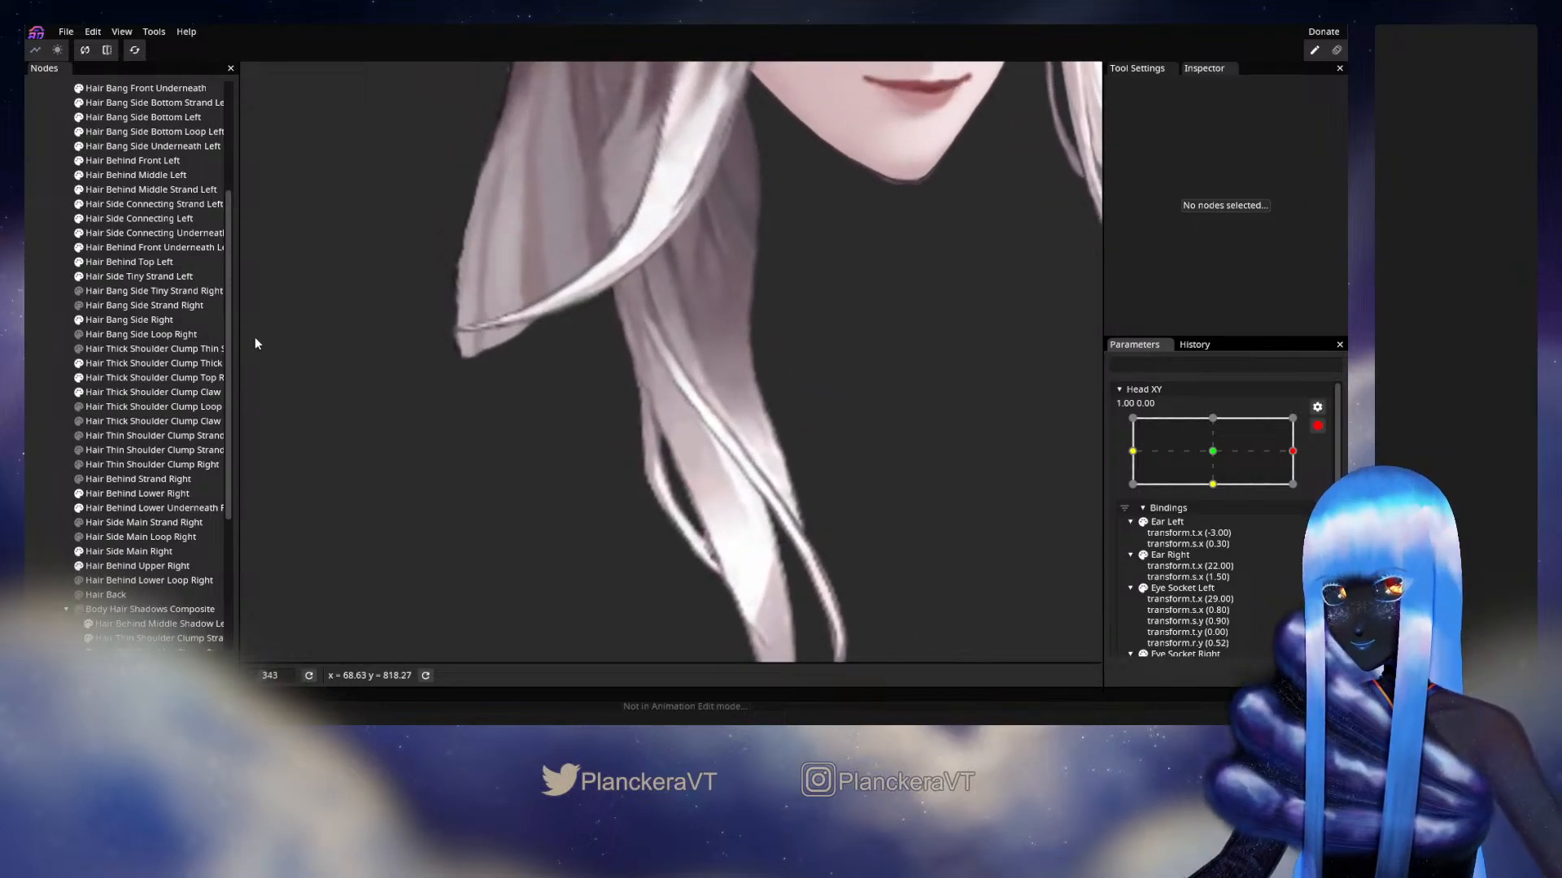
{"action": "left_click", "coordinate": [130, 391]}
{"action": "scroll", "coordinate": [640, 384], "scroll_direction": "up", "scroll_amount": 4}
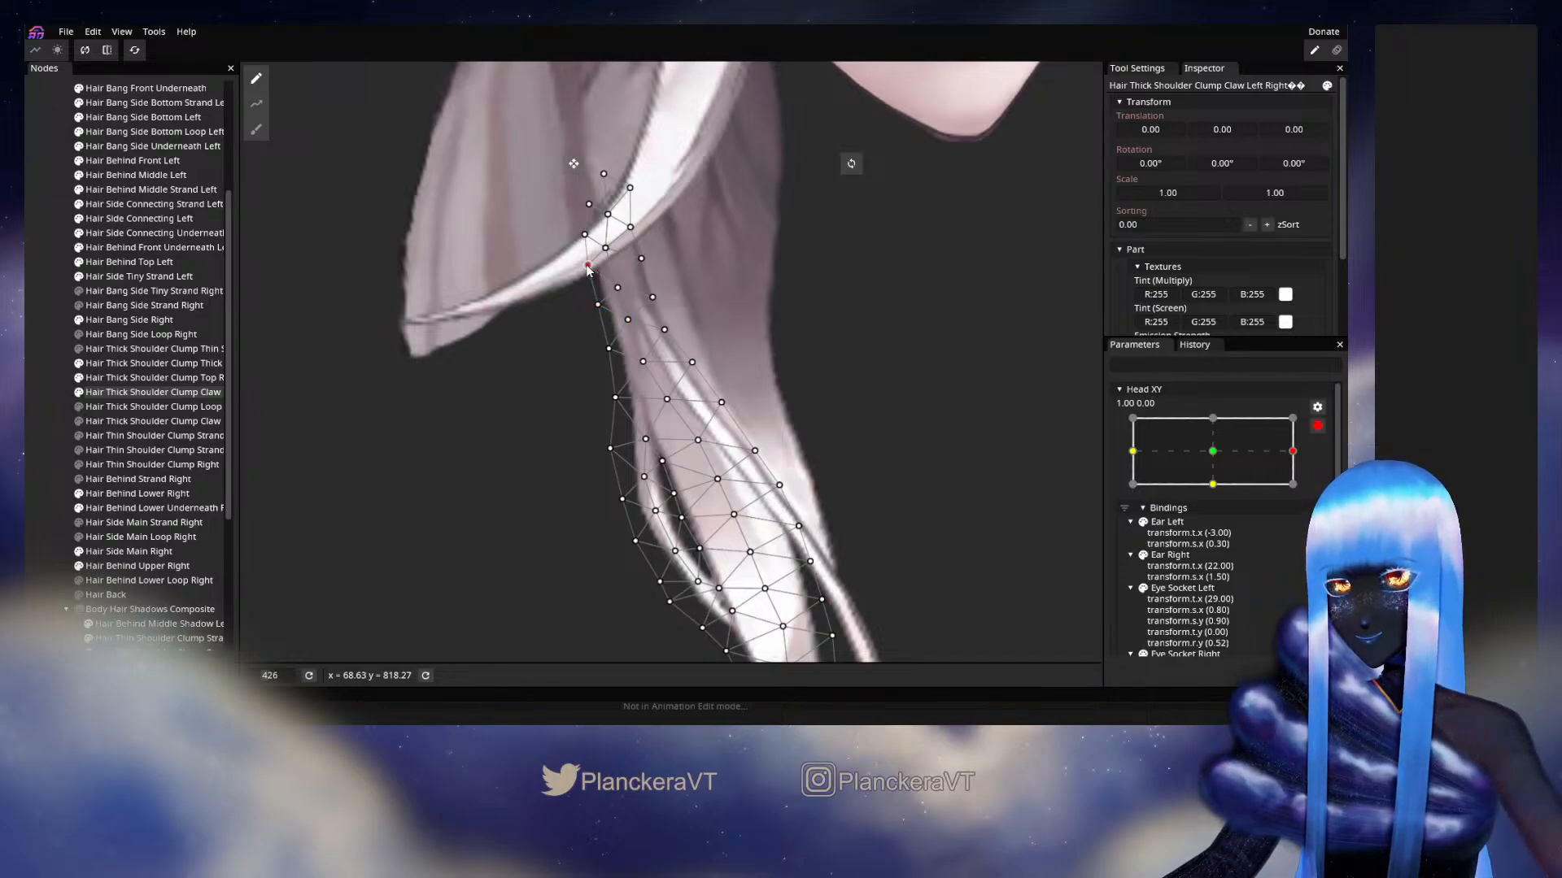
{"action": "left_click", "coordinate": [62, 317]}
Leave keypoint editing and test the Claw Left strand again by moving Head XY around the 1.00, 0.00 keypoint.
{"action": "scroll", "coordinate": [761, 433], "scroll_direction": "down", "scroll_amount": 4}
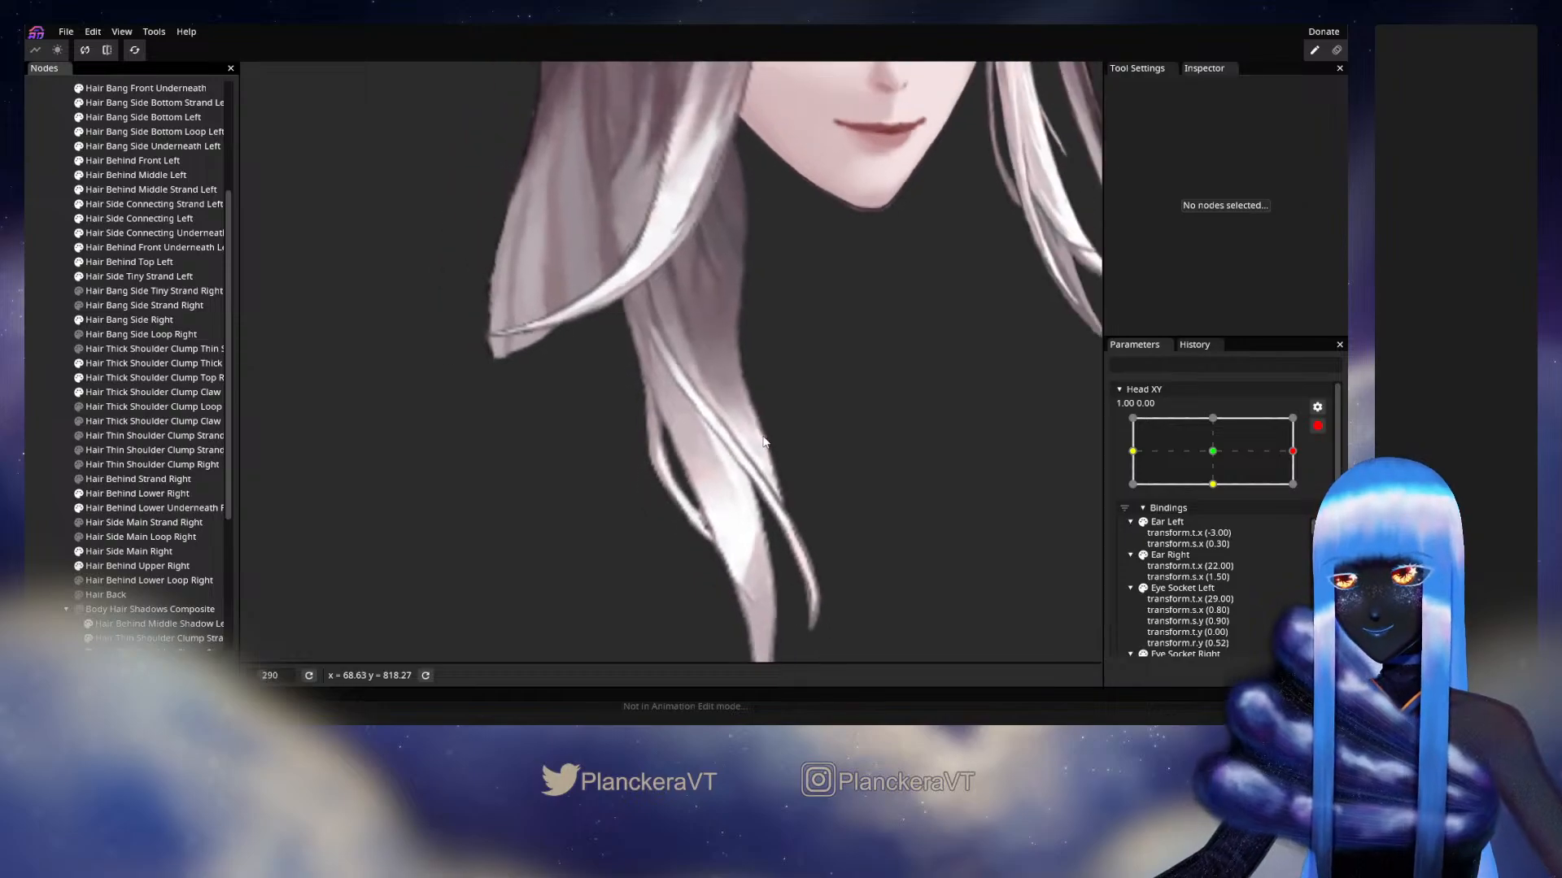
{"action": "scroll", "coordinate": [763, 439], "scroll_direction": "down", "scroll_amount": 4}
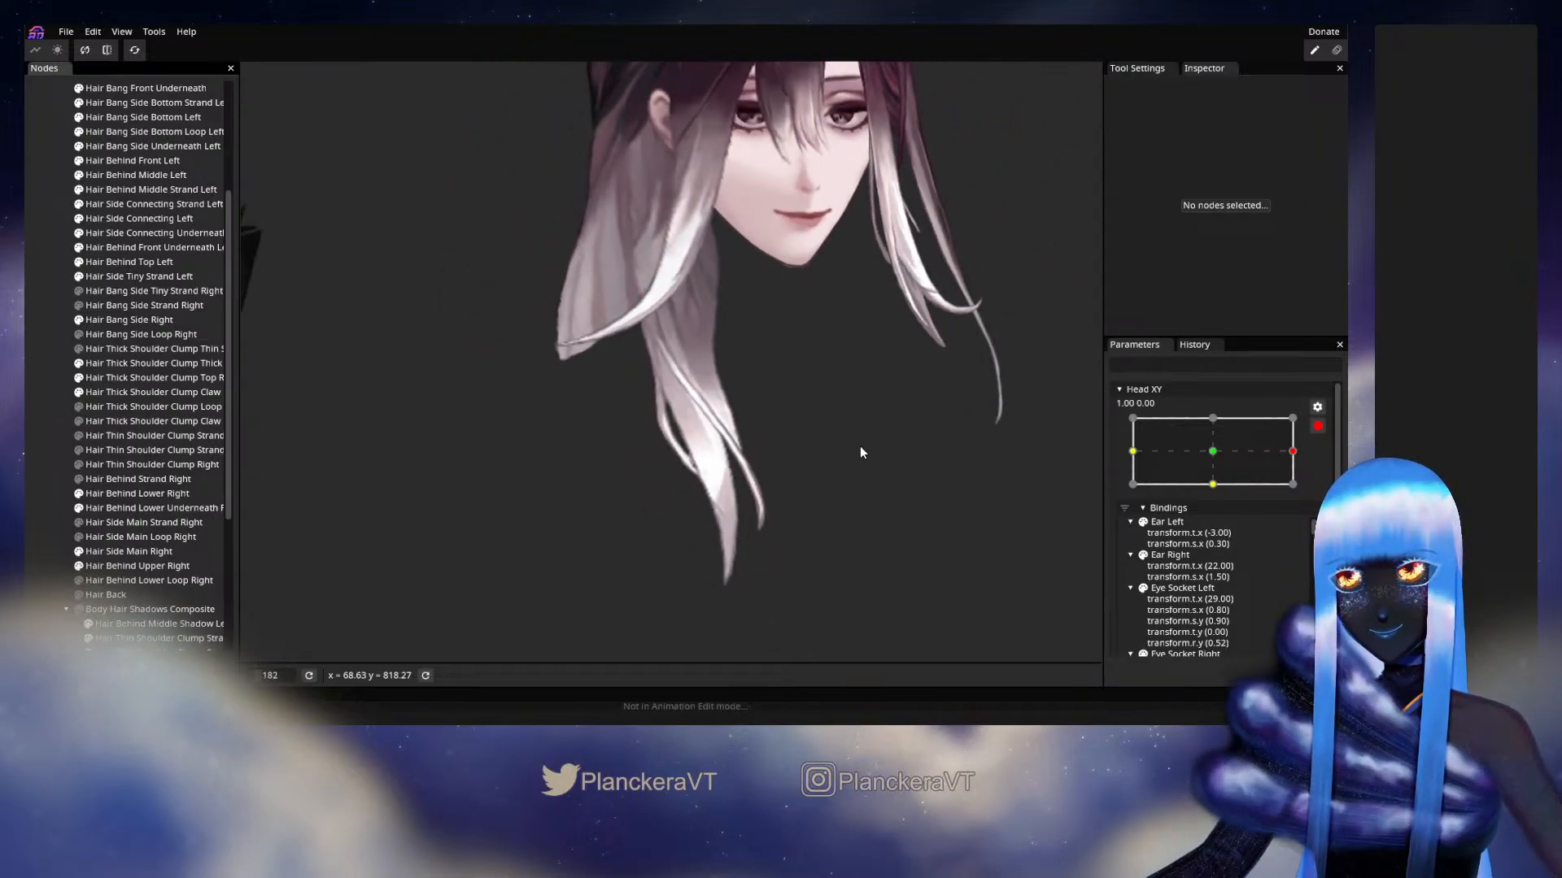
{"action": "scroll", "coordinate": [861, 452], "scroll_direction": "down", "scroll_amount": 1}
{"action": "left_click", "coordinate": [1316, 427]}
{"action": "mouse_move", "coordinate": [1304, 495]}
{"action": "left_mouse_down"}
{"action": "mouse_move", "coordinate": [1219, 498]}
{"action": "mouse_move", "coordinate": [1313, 494]}
{"action": "left_mouse_up"}
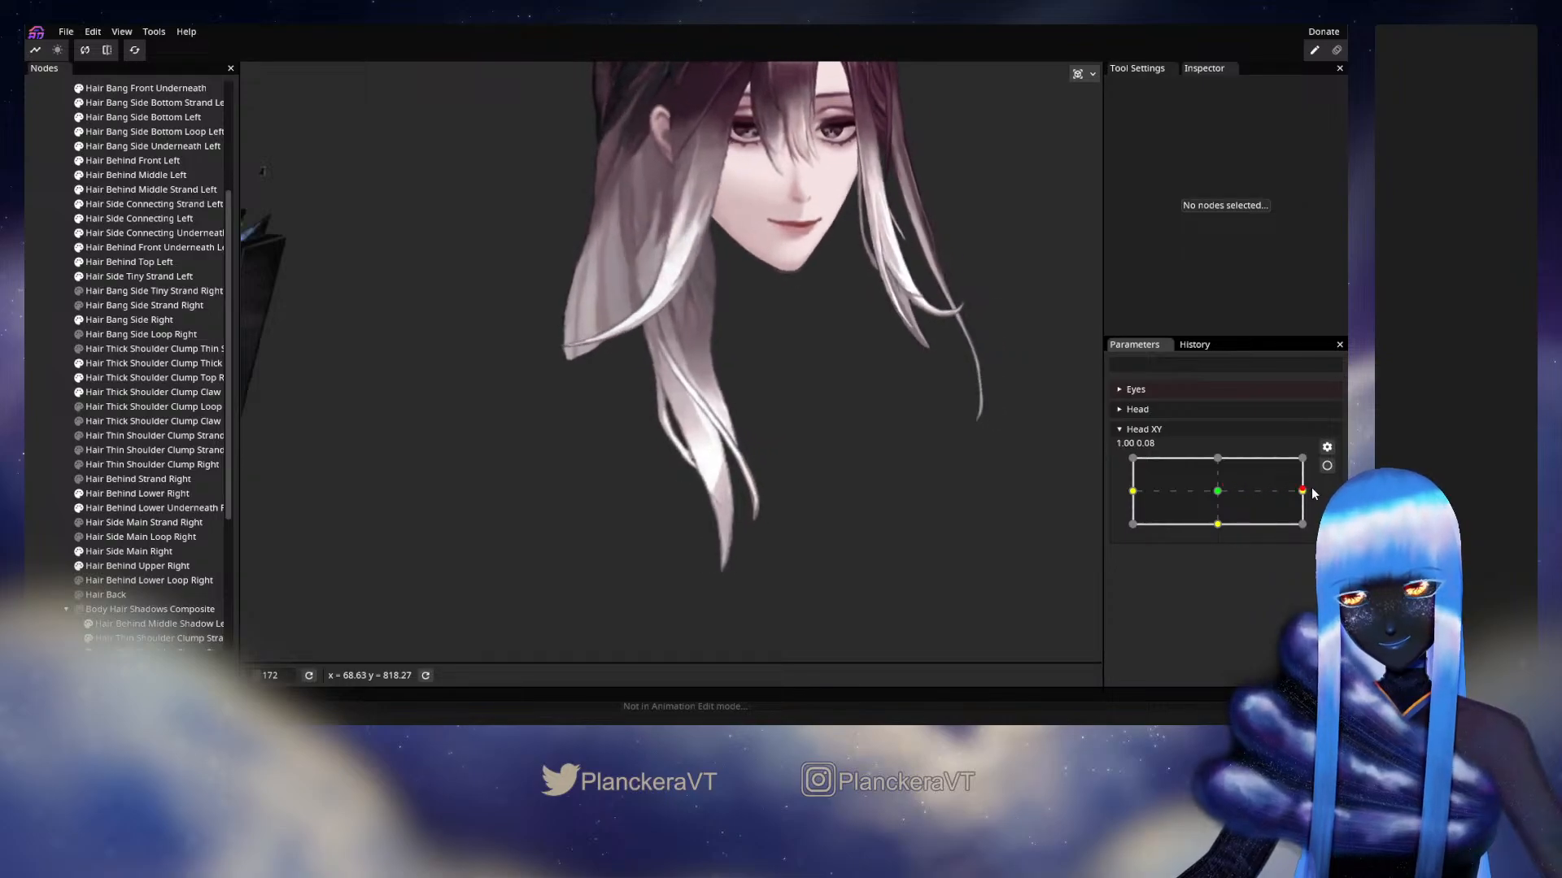
Open Head XY keypoint editing at 1.00, 0.00 and compare the right shoulder hair clump against the 0.00, 0.00 keypoint.
{"action": "left_click", "coordinate": [1326, 466]}
{"action": "scroll", "coordinate": [644, 456], "scroll_direction": "up", "scroll_amount": 6}
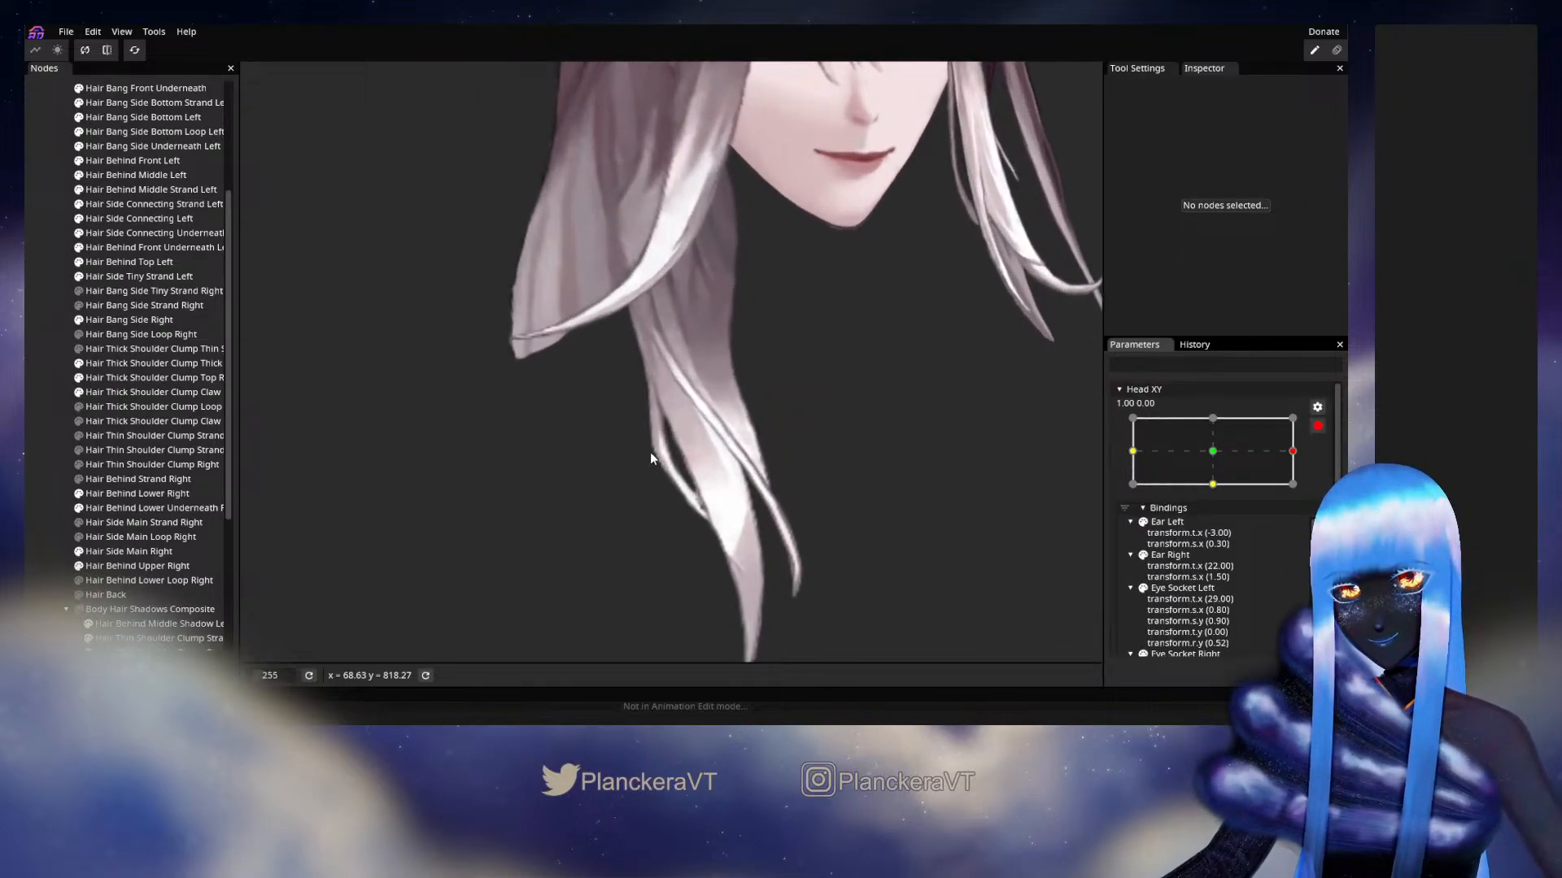
{"action": "scroll", "coordinate": [652, 452], "scroll_direction": "up", "scroll_amount": 1}
{"action": "left_click_drag", "start_coordinate": [645, 402], "coordinate": [654, 480]}
{"action": "scroll", "coordinate": [654, 480], "scroll_direction": "up", "scroll_amount": 2}
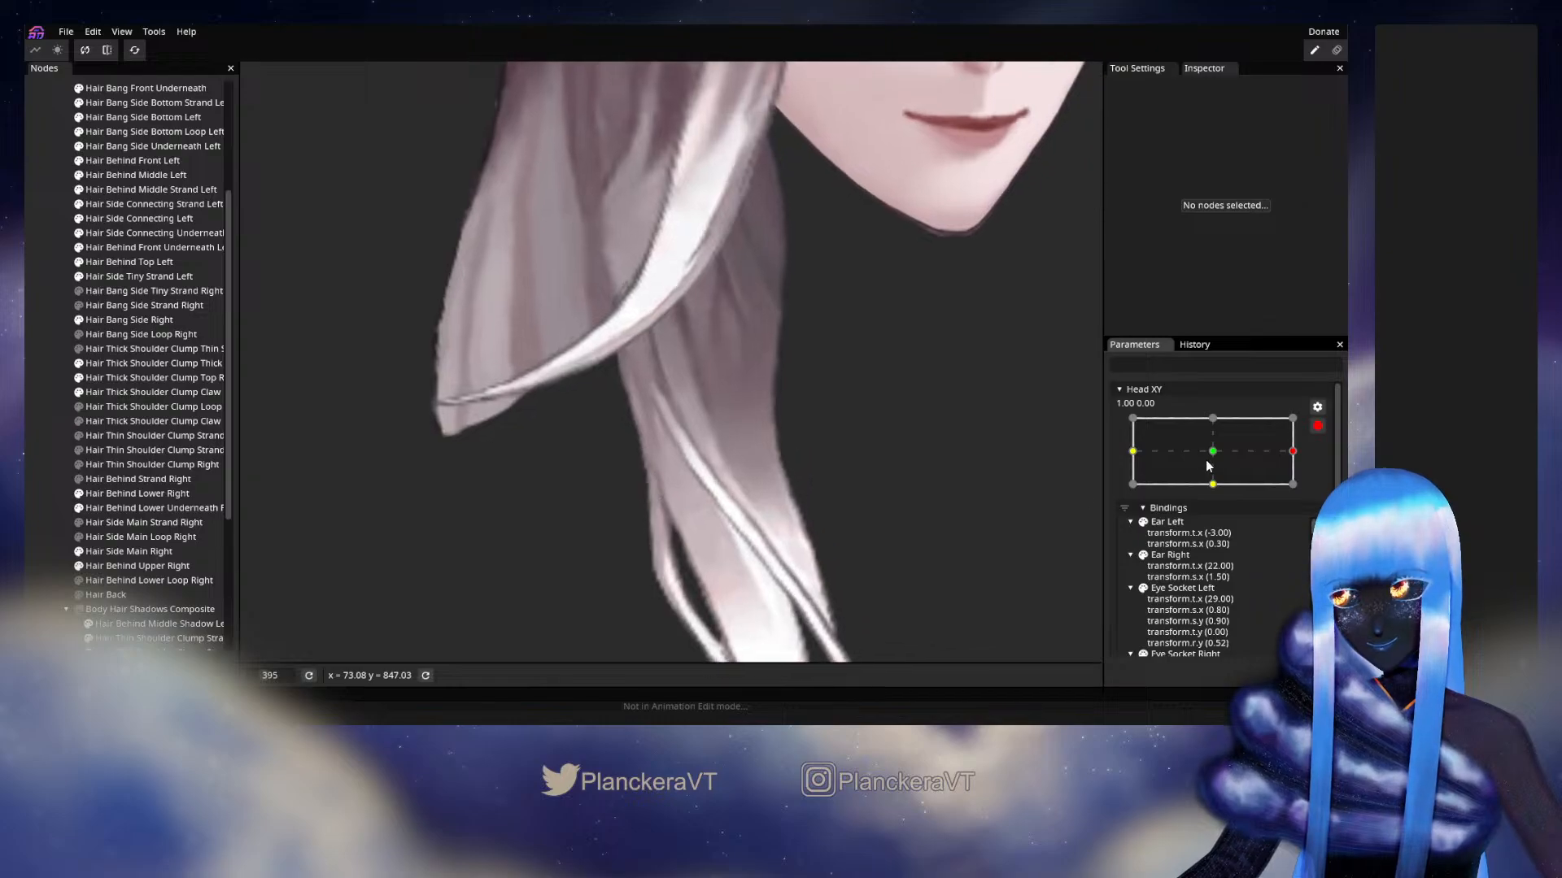
{"action": "left_click", "coordinate": [1210, 457]}
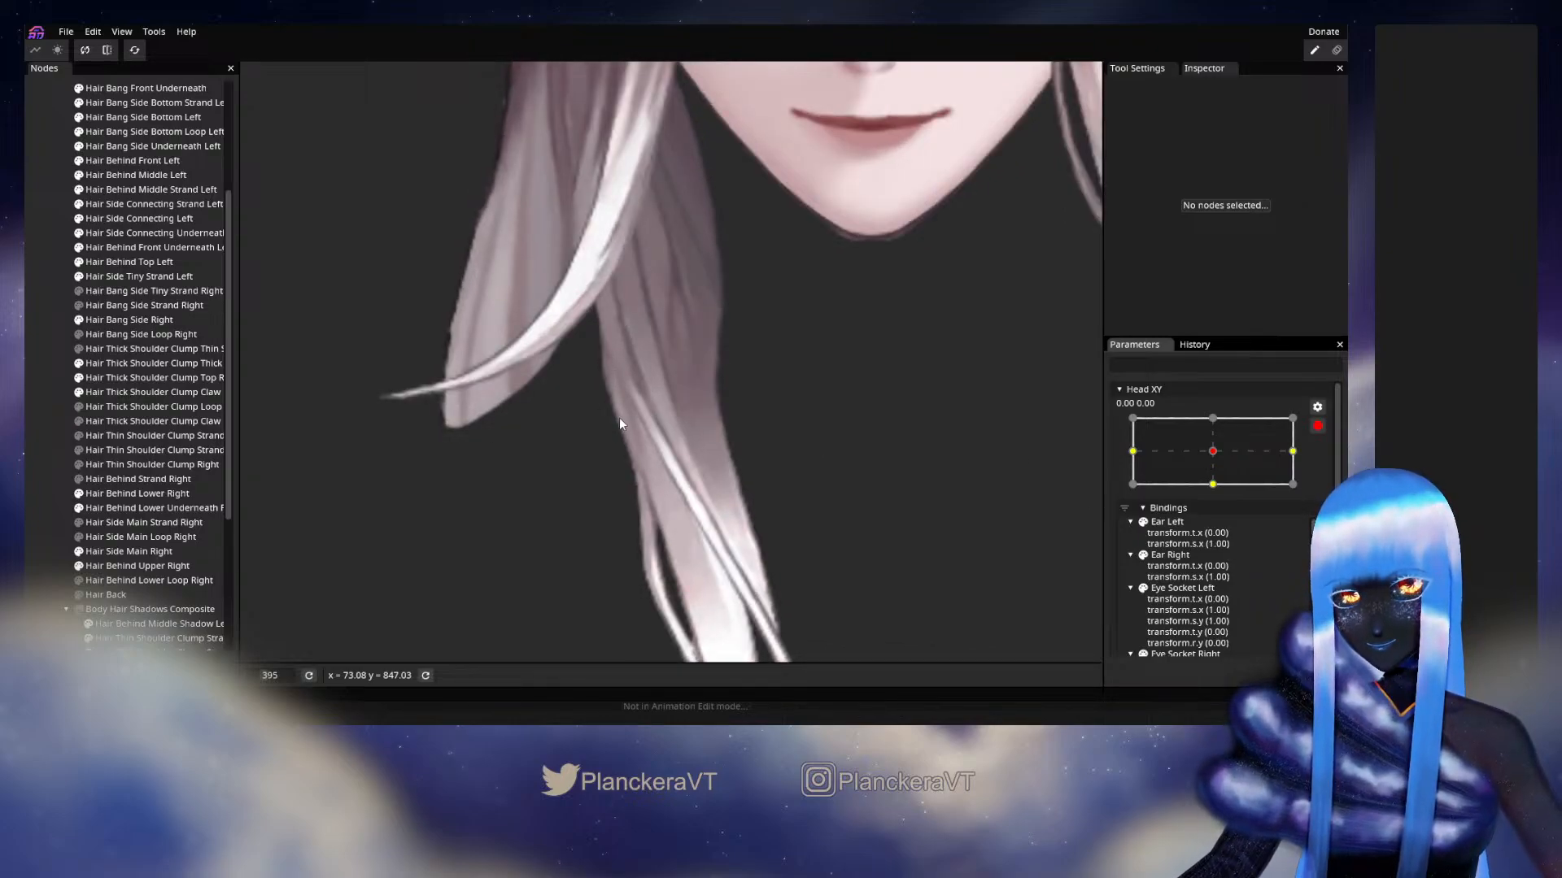
{"action": "left_click", "coordinate": [1292, 452]}
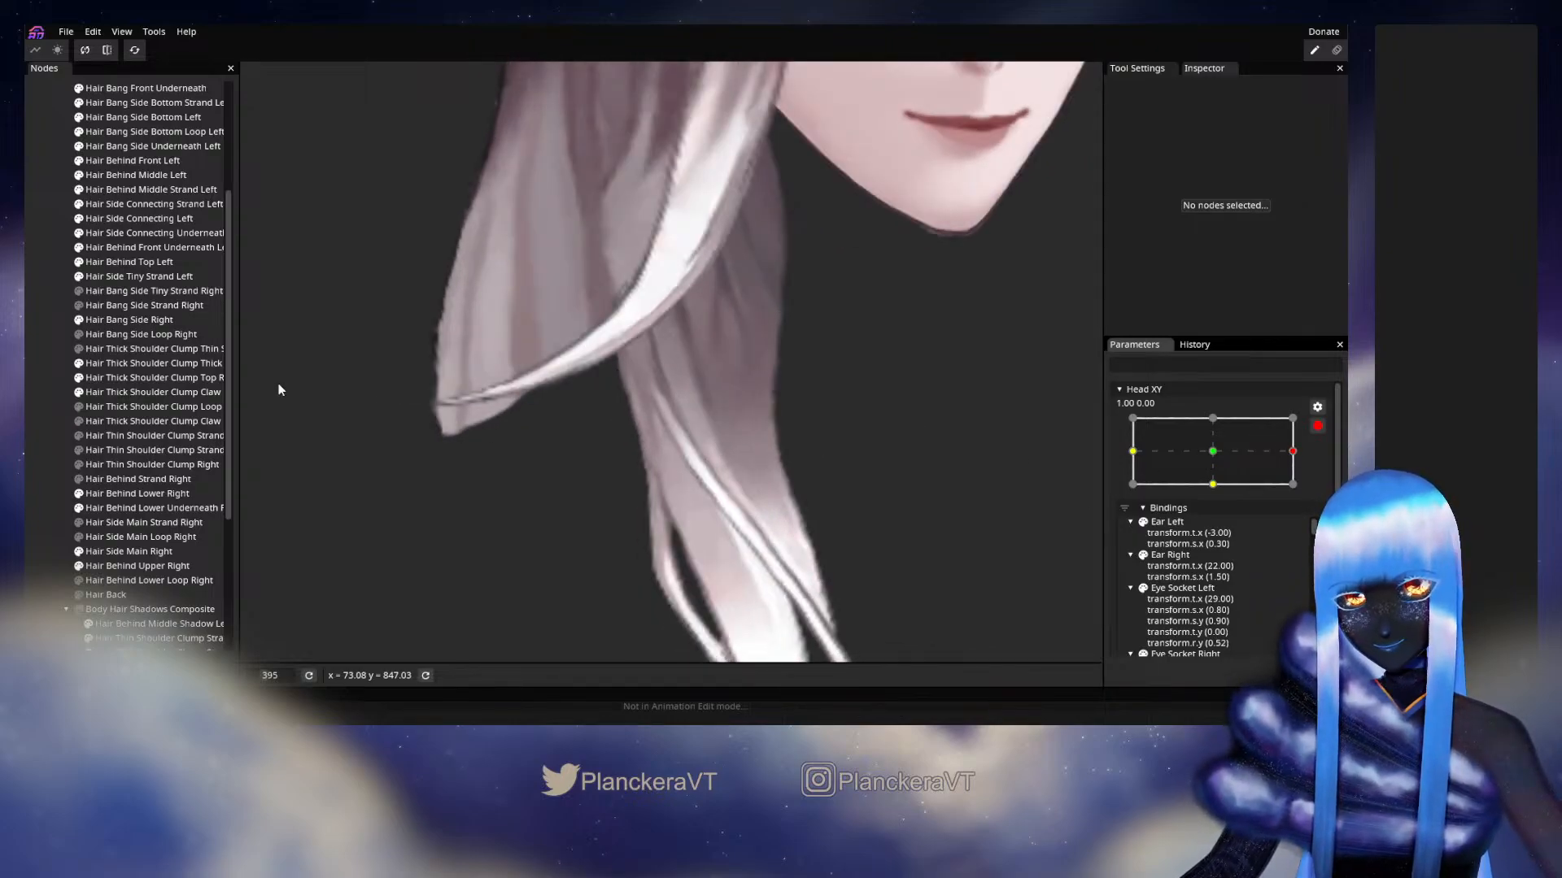
Adjust the left-side vertices of the Hair Thick Shoulder Clump Claw Left Right mesh from below the side bang down to the strand opening.
{"action": "left_click", "coordinate": [130, 392]}
{"action": "scroll", "coordinate": [579, 442], "scroll_direction": "up", "scroll_amount": 1}
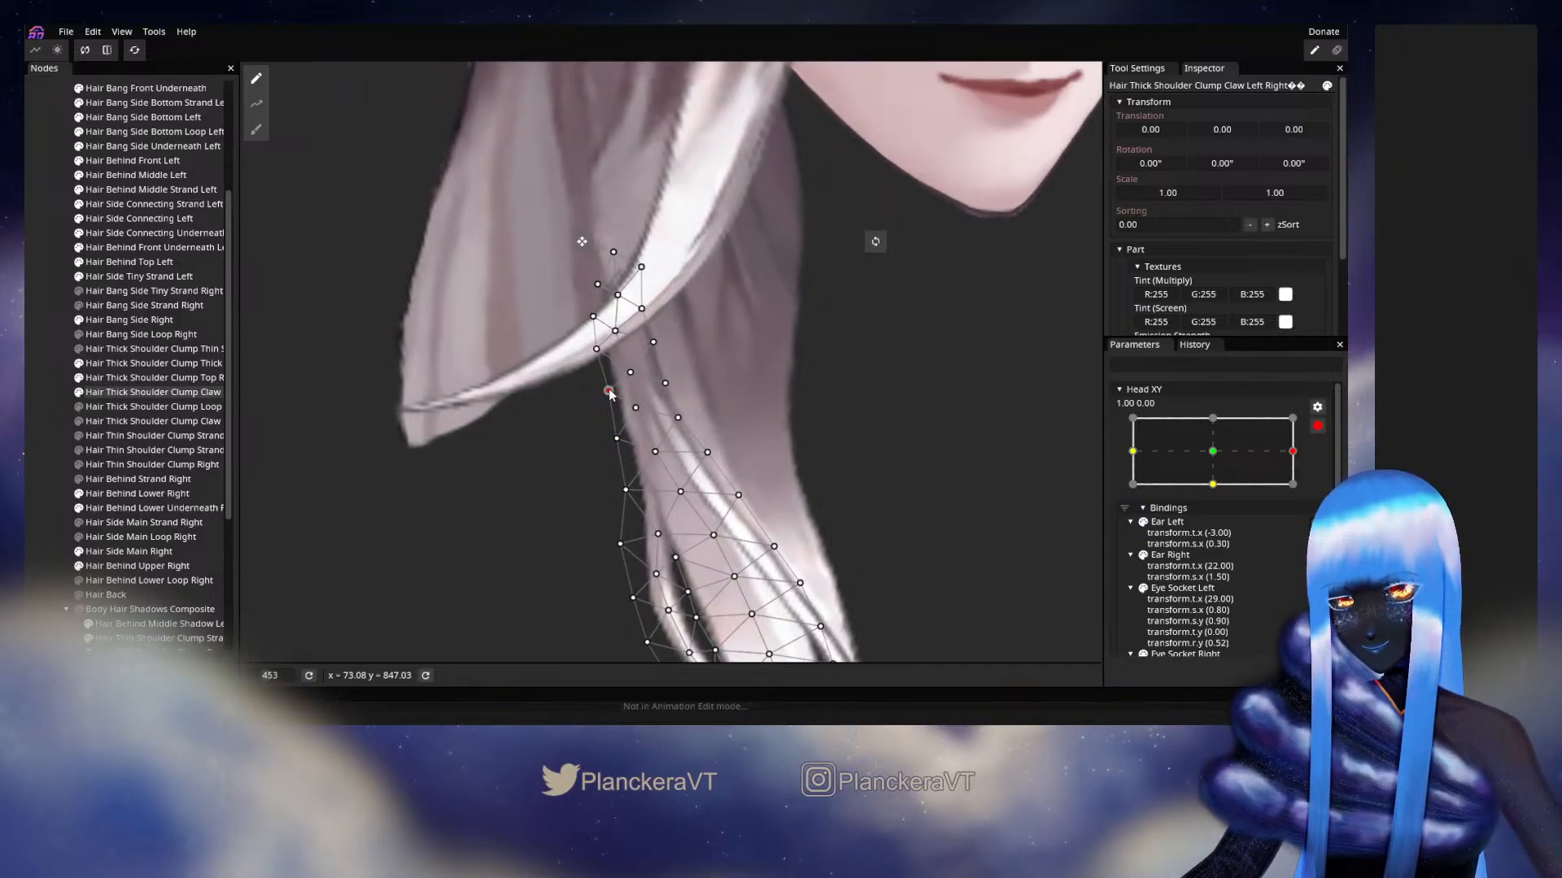
{"action": "left_click_drag", "start_coordinate": [658, 454], "coordinate": [676, 389]}
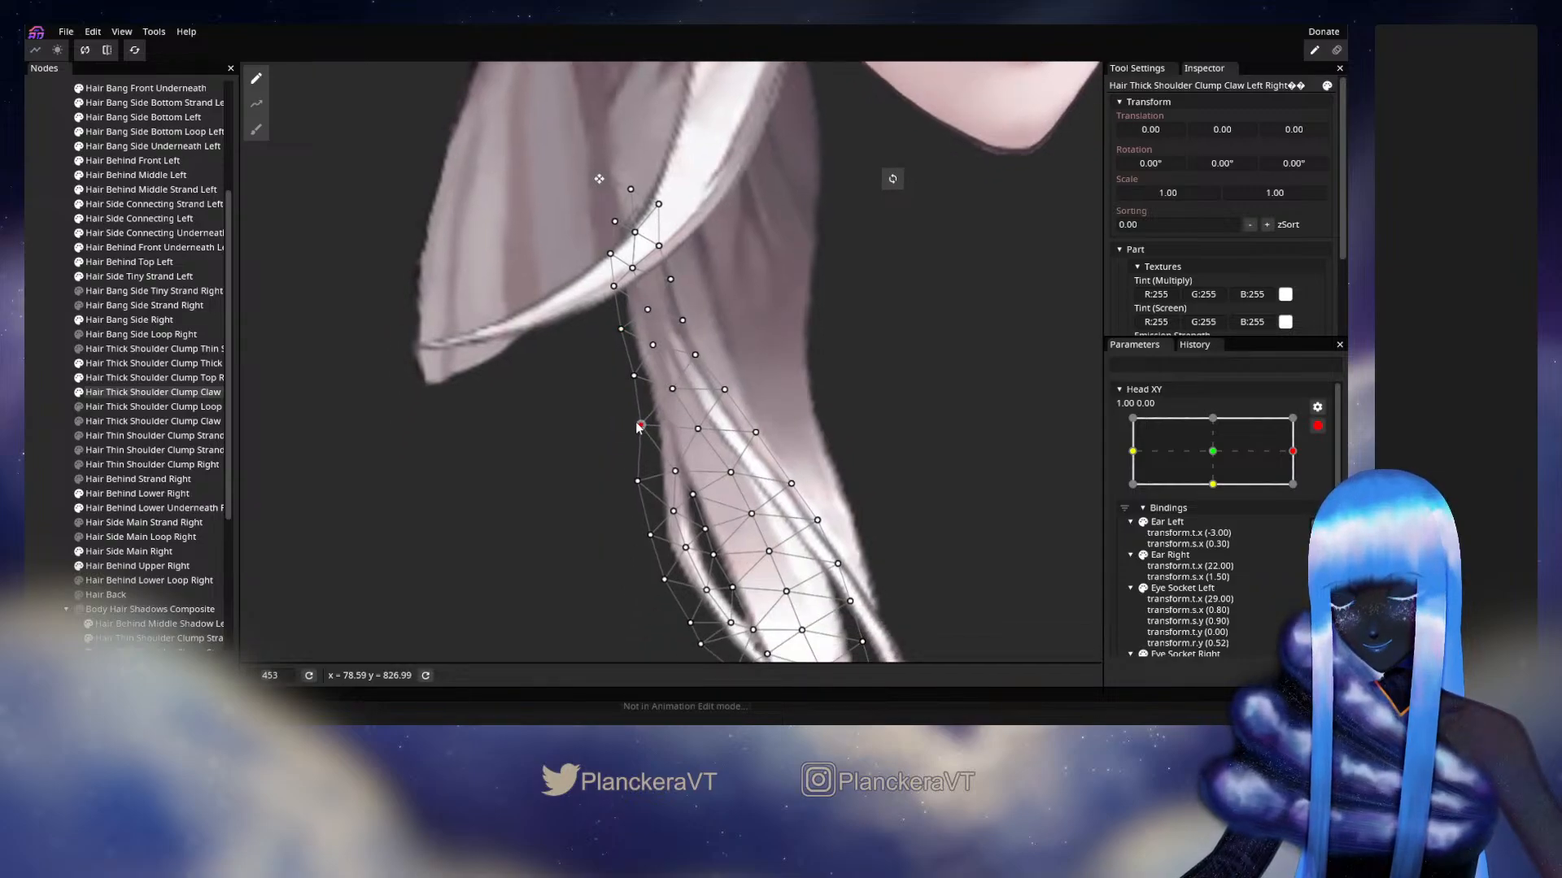
{"action": "left_click_drag", "start_coordinate": [651, 473], "coordinate": [637, 376]}
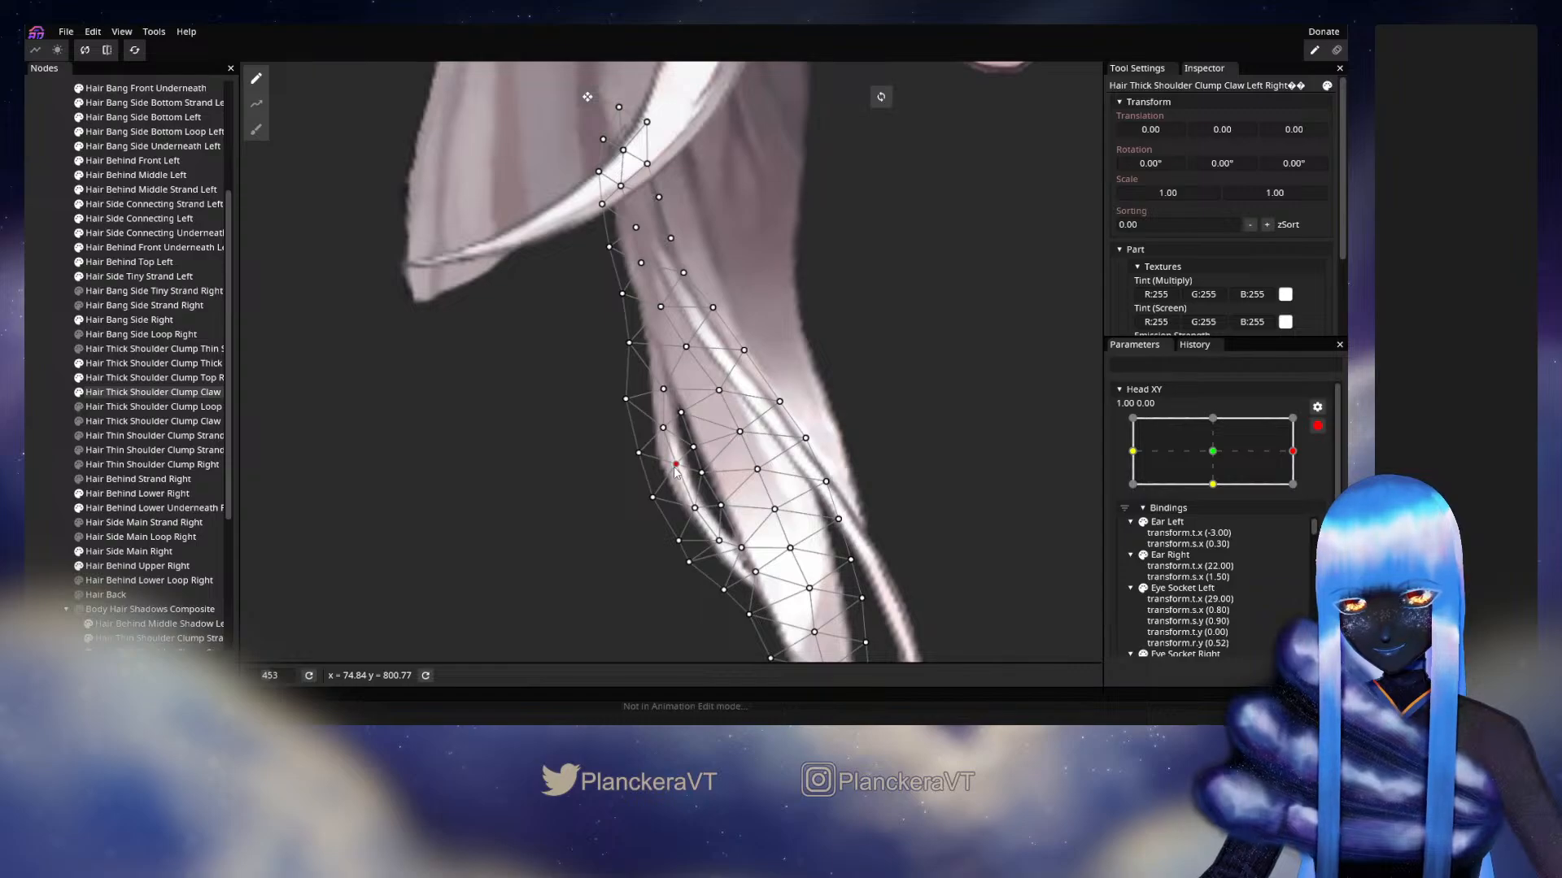
{"action": "left_click", "coordinate": [34, 398]}
Leave keypoint editing and sweep Head XY between the right and center keypoints to check the Claw Left strand.
{"action": "scroll", "coordinate": [865, 413], "scroll_direction": "down", "scroll_amount": 5}
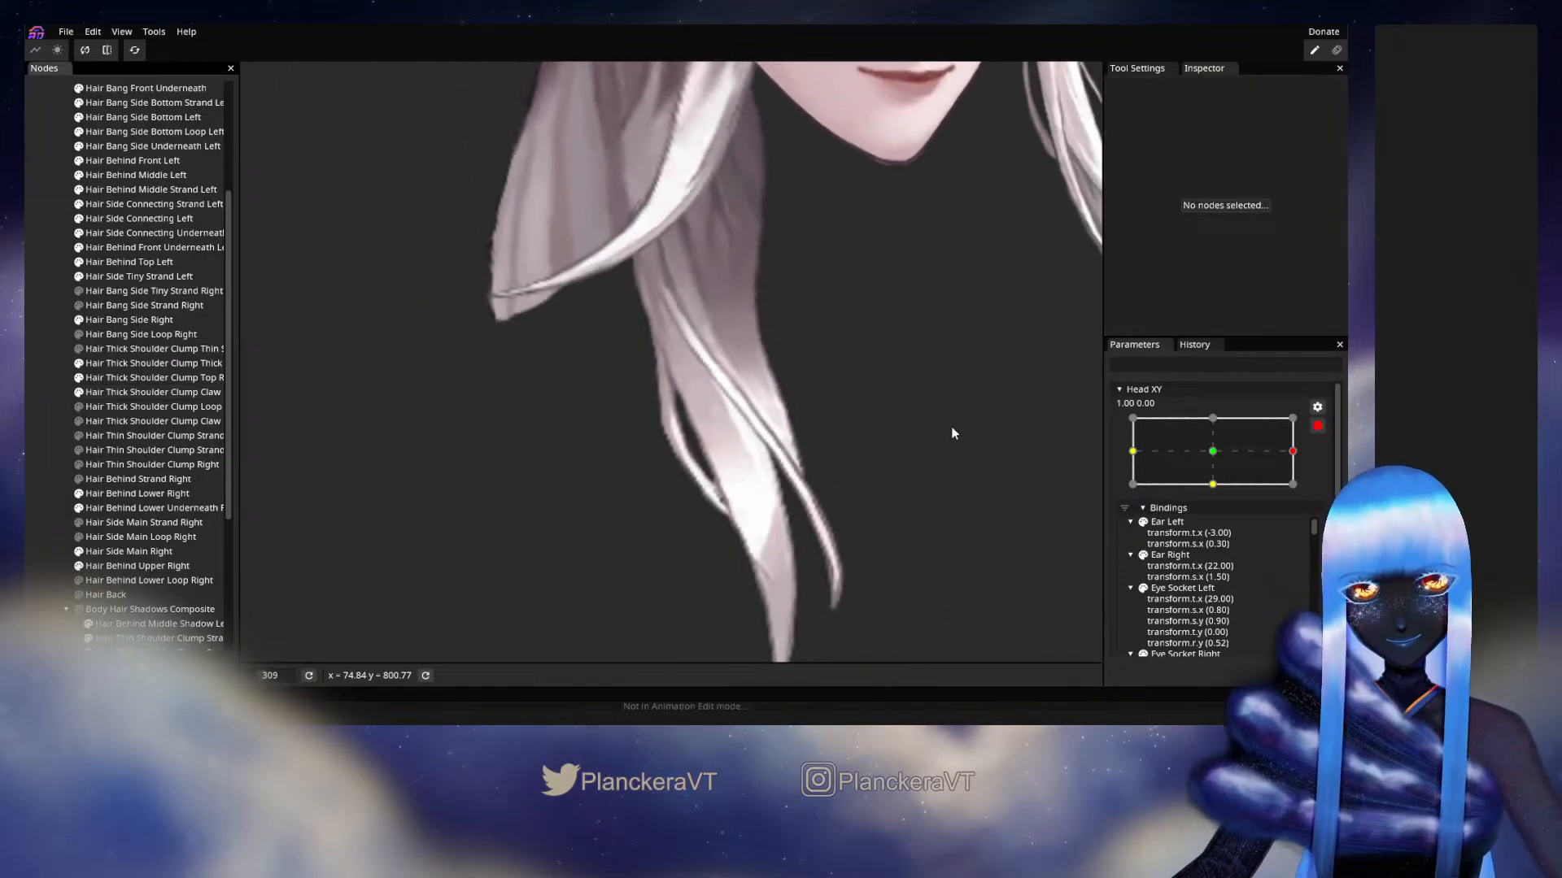
{"action": "left_click_drag", "start_coordinate": [950, 424], "coordinate": [954, 465]}
{"action": "left_click", "coordinate": [1317, 425]}
{"action": "left_click_drag", "start_coordinate": [1303, 492], "coordinate": [1175, 494]}
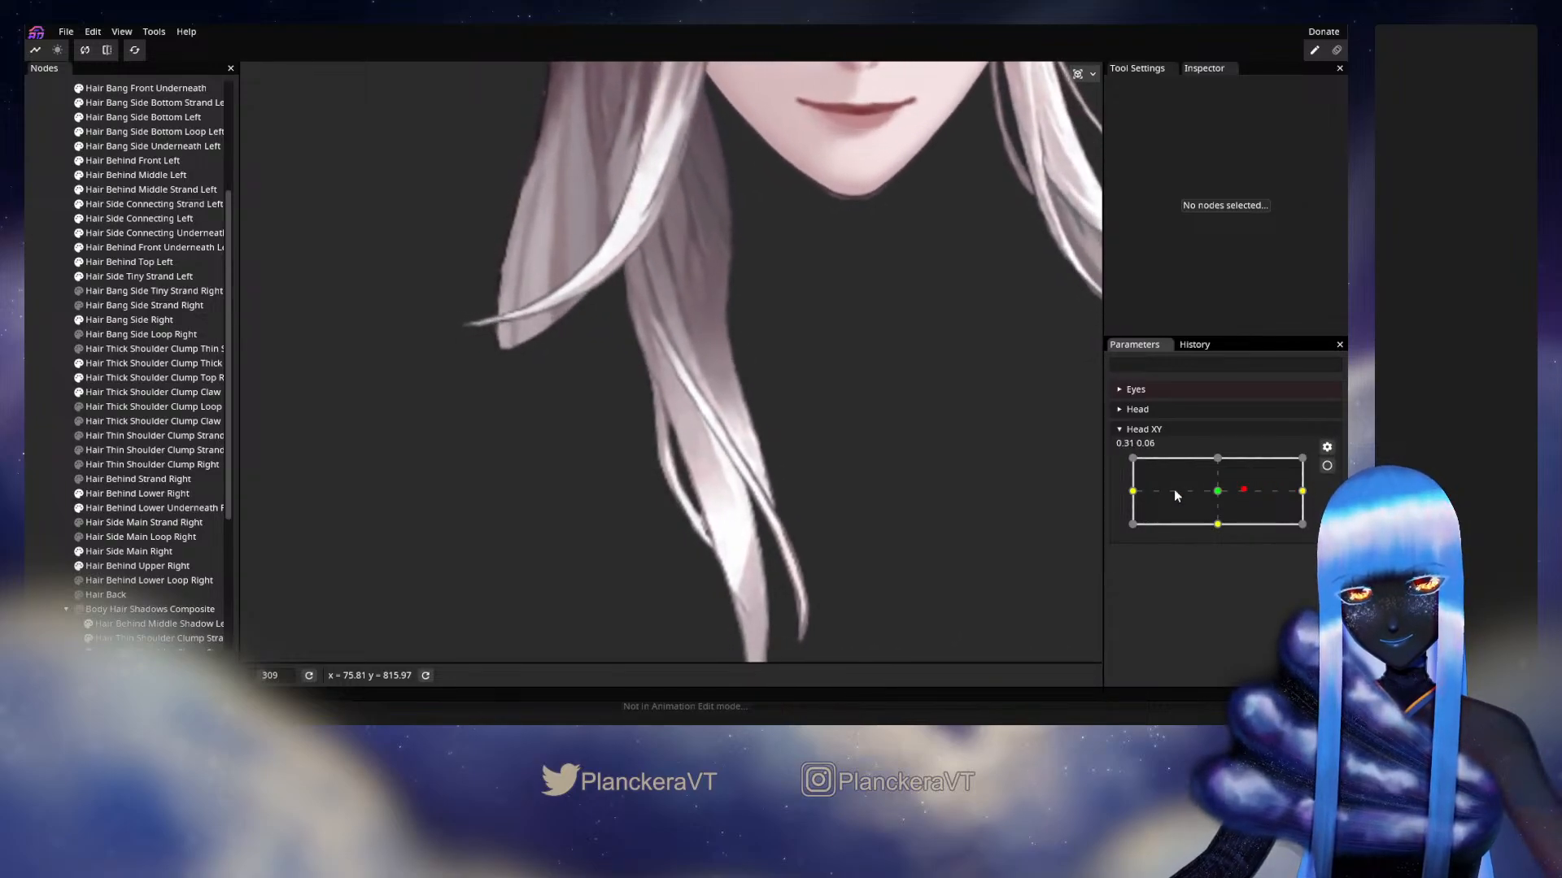
Reopen Head XY 1.00, 0.00 for editing and reposition the Claw Left mesh's left-edge vertex midway between the side bang and strand opening.
{"action": "left_click", "coordinate": [117, 393]}
{"action": "left_click_drag", "start_coordinate": [1241, 493], "coordinate": [1307, 500]}
{"action": "left_click", "coordinate": [1326, 466]}
{"action": "scroll", "coordinate": [740, 388], "scroll_direction": "up", "scroll_amount": 1}
{"action": "scroll", "coordinate": [740, 388], "scroll_direction": "up", "scroll_amount": 3}
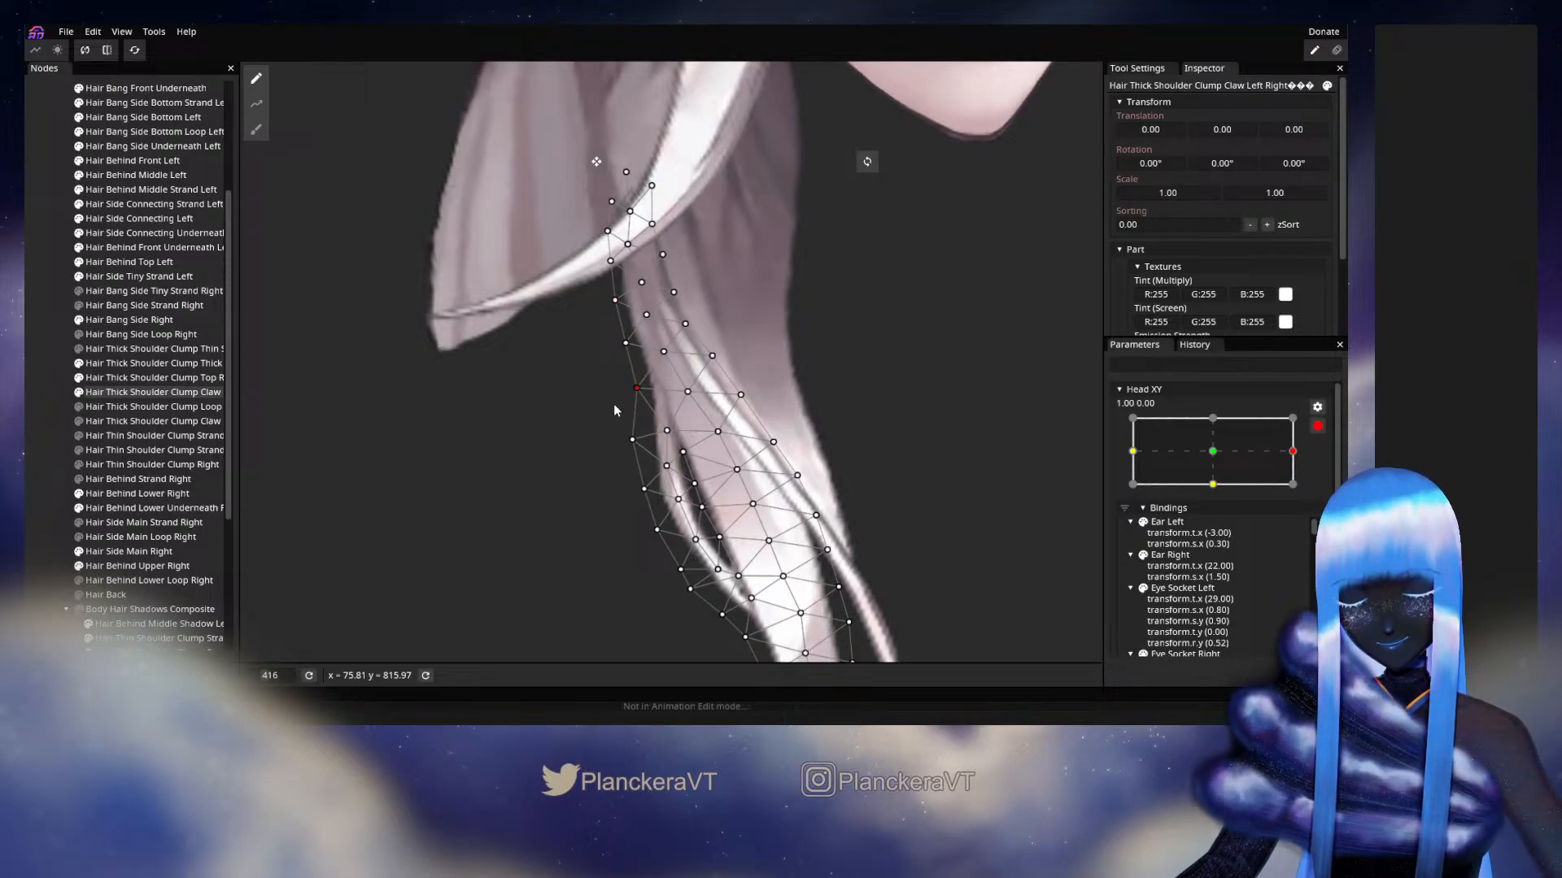
{"action": "left_click", "coordinate": [47, 390]}
Test the strand's left edge by moving Head XY away from and back to 1.00, 0.00, and reopen that keypoint for editing.
{"action": "scroll", "coordinate": [983, 461], "scroll_direction": "down", "scroll_amount": 4}
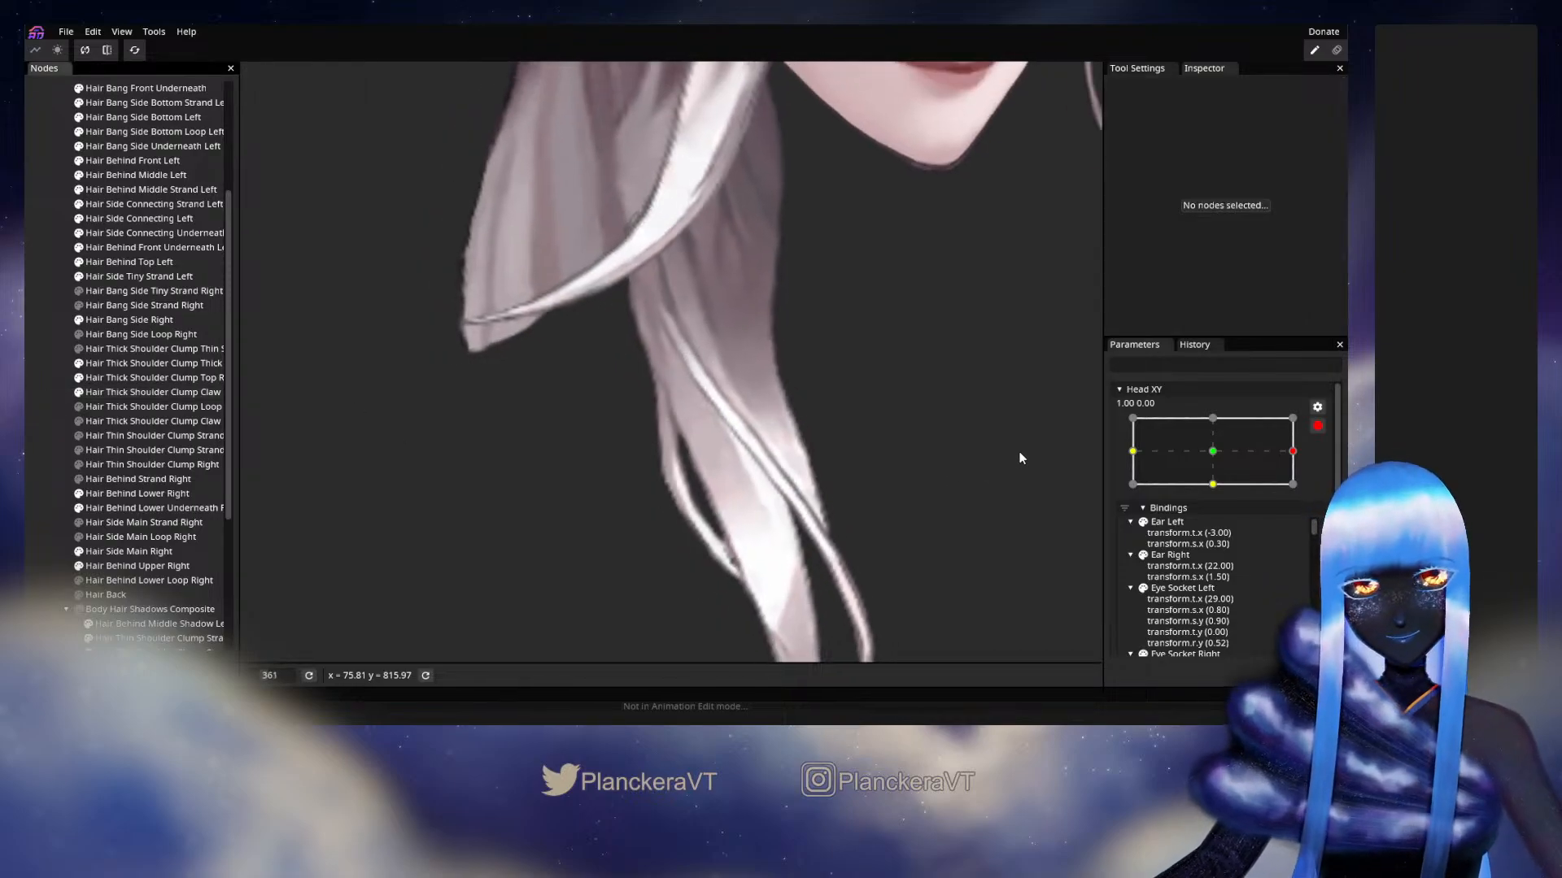
{"action": "left_click", "coordinate": [1317, 426]}
{"action": "mouse_move", "coordinate": [1304, 494]}
{"action": "left_mouse_down"}
{"action": "mouse_move", "coordinate": [1205, 497]}
{"action": "mouse_move", "coordinate": [1302, 491]}
{"action": "left_mouse_up"}
{"action": "left_click", "coordinate": [1326, 465]}
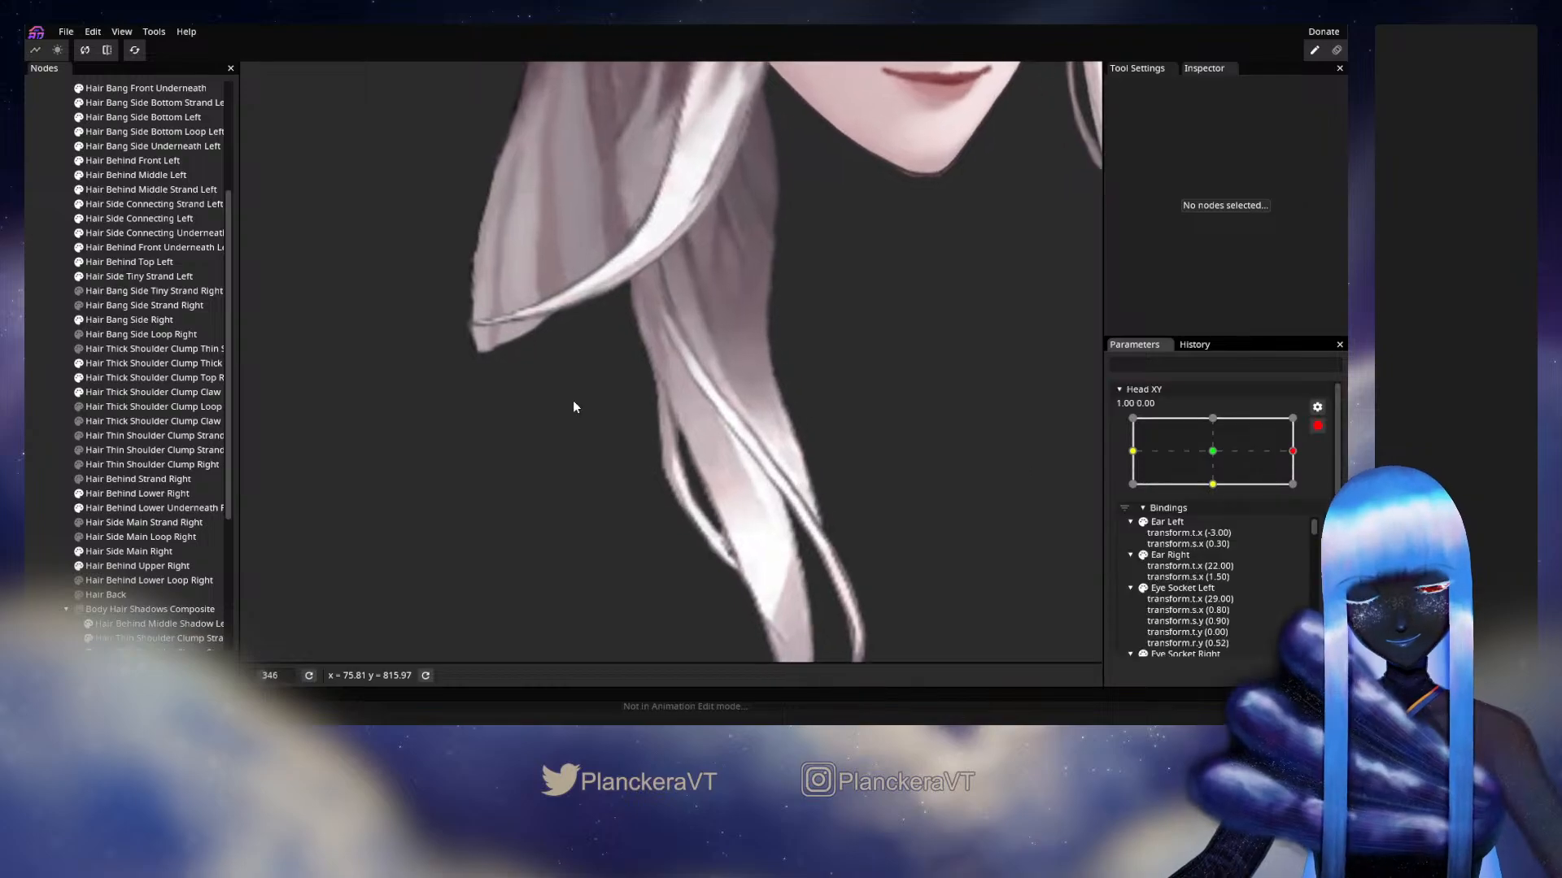
Fine-tune the left-edge vertex of the Hair Thick Shoulder Clump Claw Left Right mesh just above the strand opening.
{"action": "scroll", "coordinate": [578, 399], "scroll_direction": "up", "scroll_amount": 3}
{"action": "left_click", "coordinate": [140, 390]}
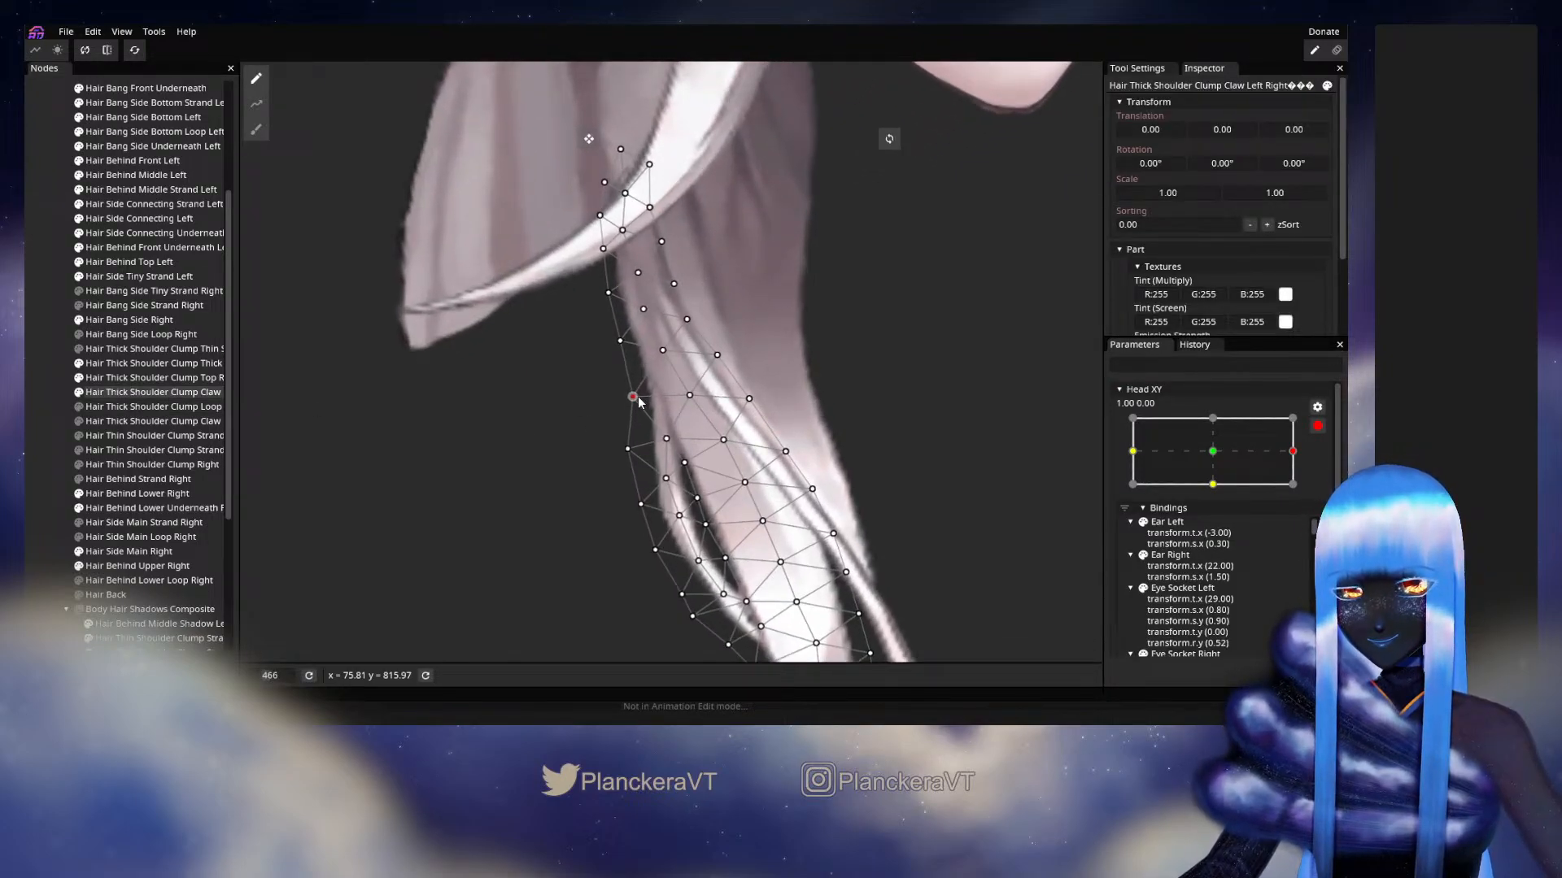
{"action": "left_click", "coordinate": [35, 353]}
Check the strand's motion with Head XY around 1.00, 0.00 outside keypoint editing, and resume editing the keypoint.
{"action": "scroll", "coordinate": [761, 495], "scroll_direction": "down", "scroll_amount": 5}
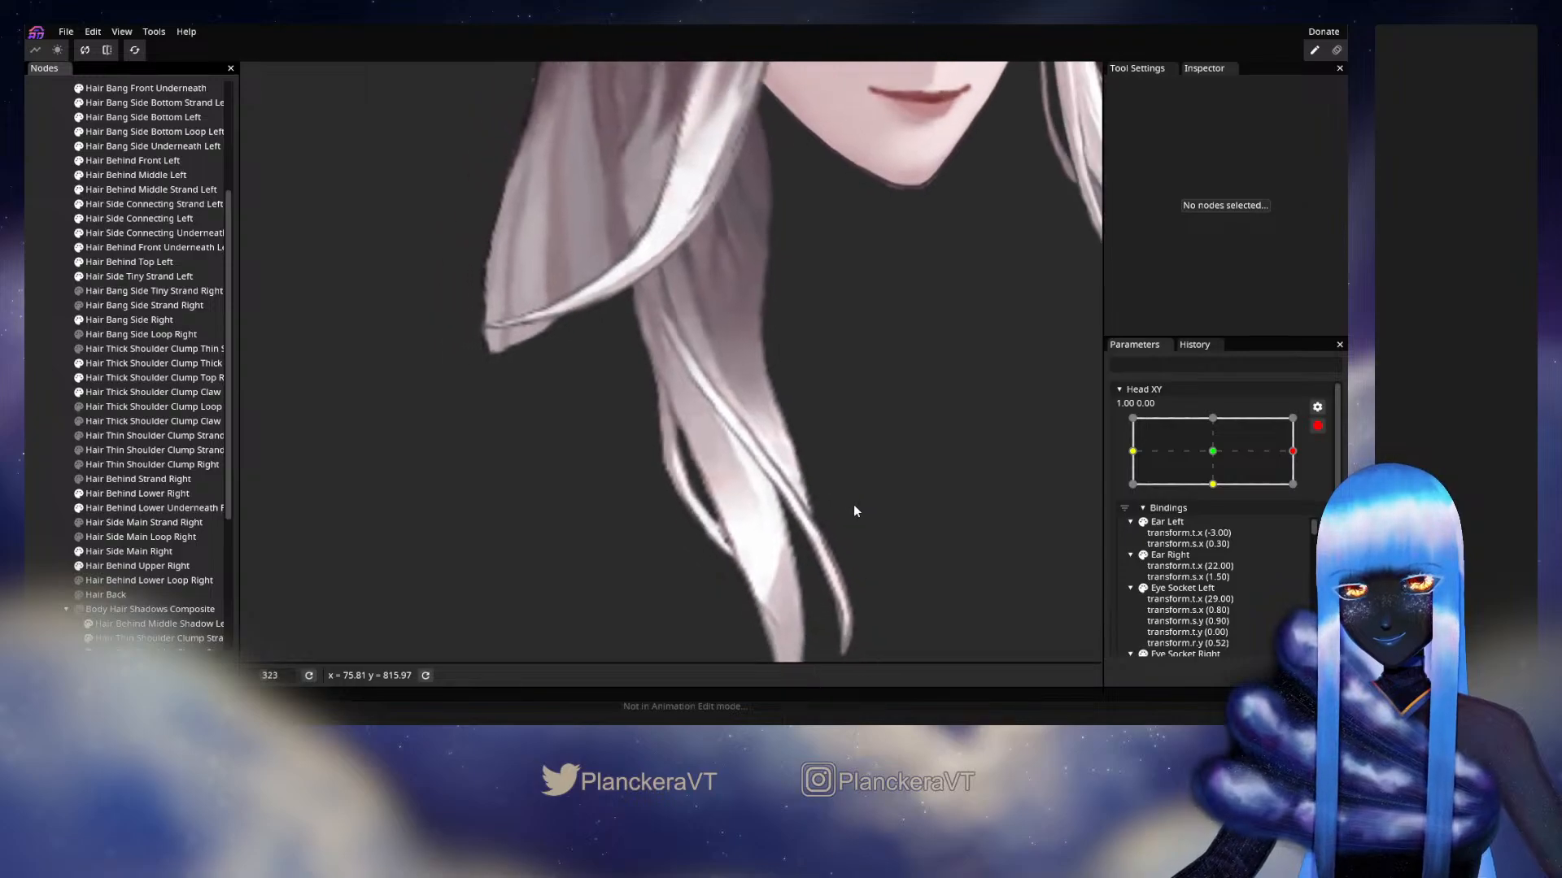
{"action": "left_click", "coordinate": [1318, 425]}
{"action": "mouse_move", "coordinate": [1303, 496]}
{"action": "left_mouse_down"}
{"action": "mouse_move", "coordinate": [1216, 489]}
{"action": "mouse_move", "coordinate": [1302, 490]}
{"action": "left_mouse_up"}
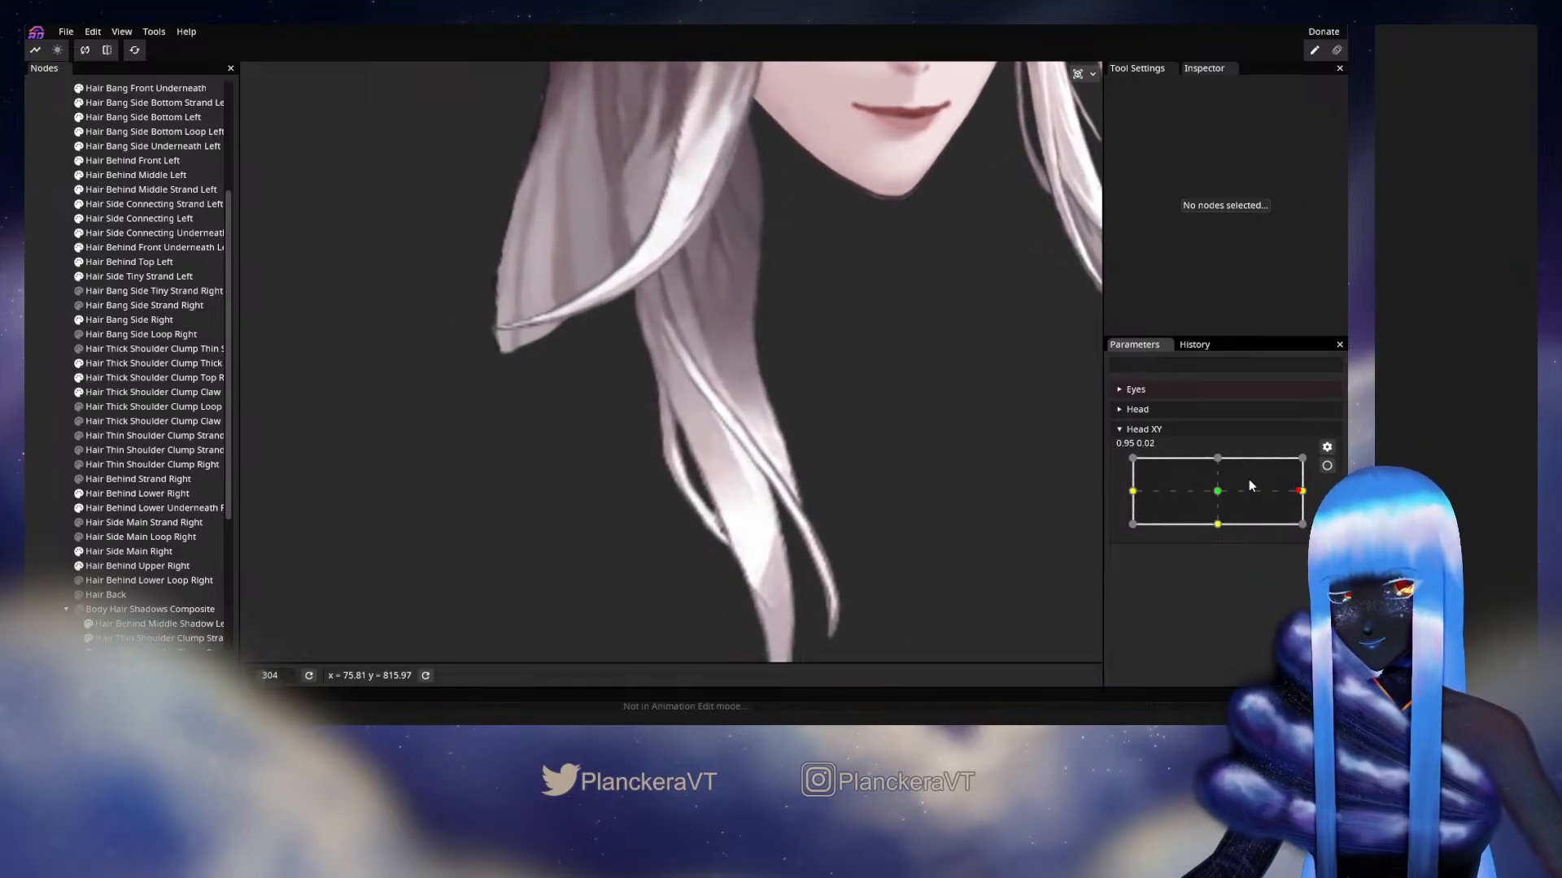
{"action": "left_click", "coordinate": [1326, 465]}
Adjust the first two left-edge vertices of the Hair Thick Shoulder Clump Claw Left Right mesh below the overlapping side bang.
{"action": "scroll", "coordinate": [657, 345], "scroll_direction": "up", "scroll_amount": 5}
{"action": "left_click", "coordinate": [122, 397]}
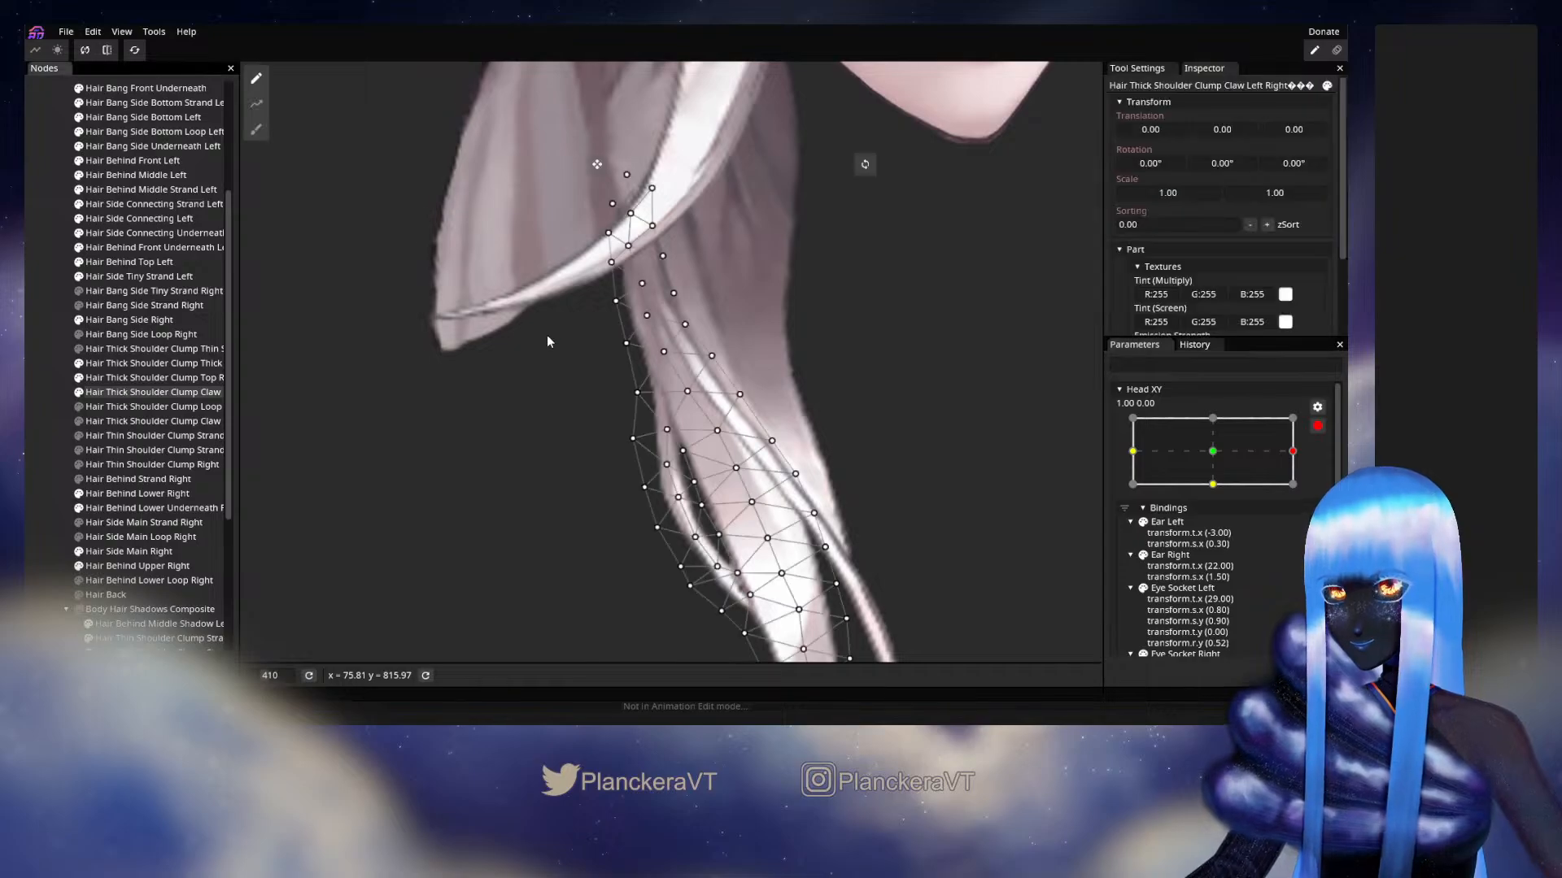
{"action": "scroll", "coordinate": [618, 345], "scroll_direction": "up", "scroll_amount": 2}
{"action": "left_click", "coordinate": [620, 342]}
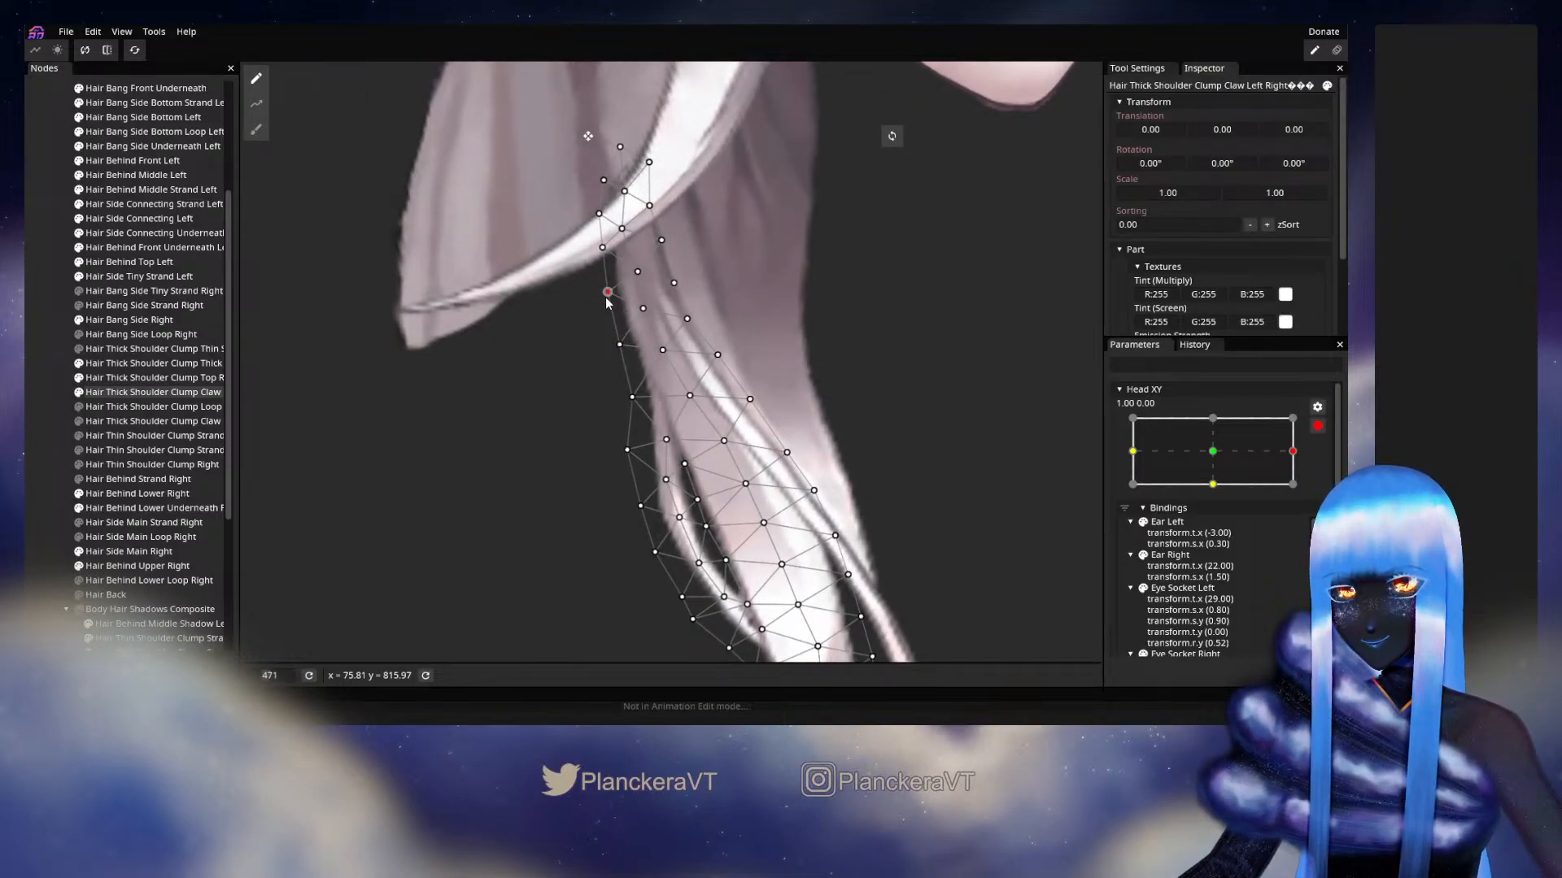
{"action": "left_click", "coordinate": [331, 439]}
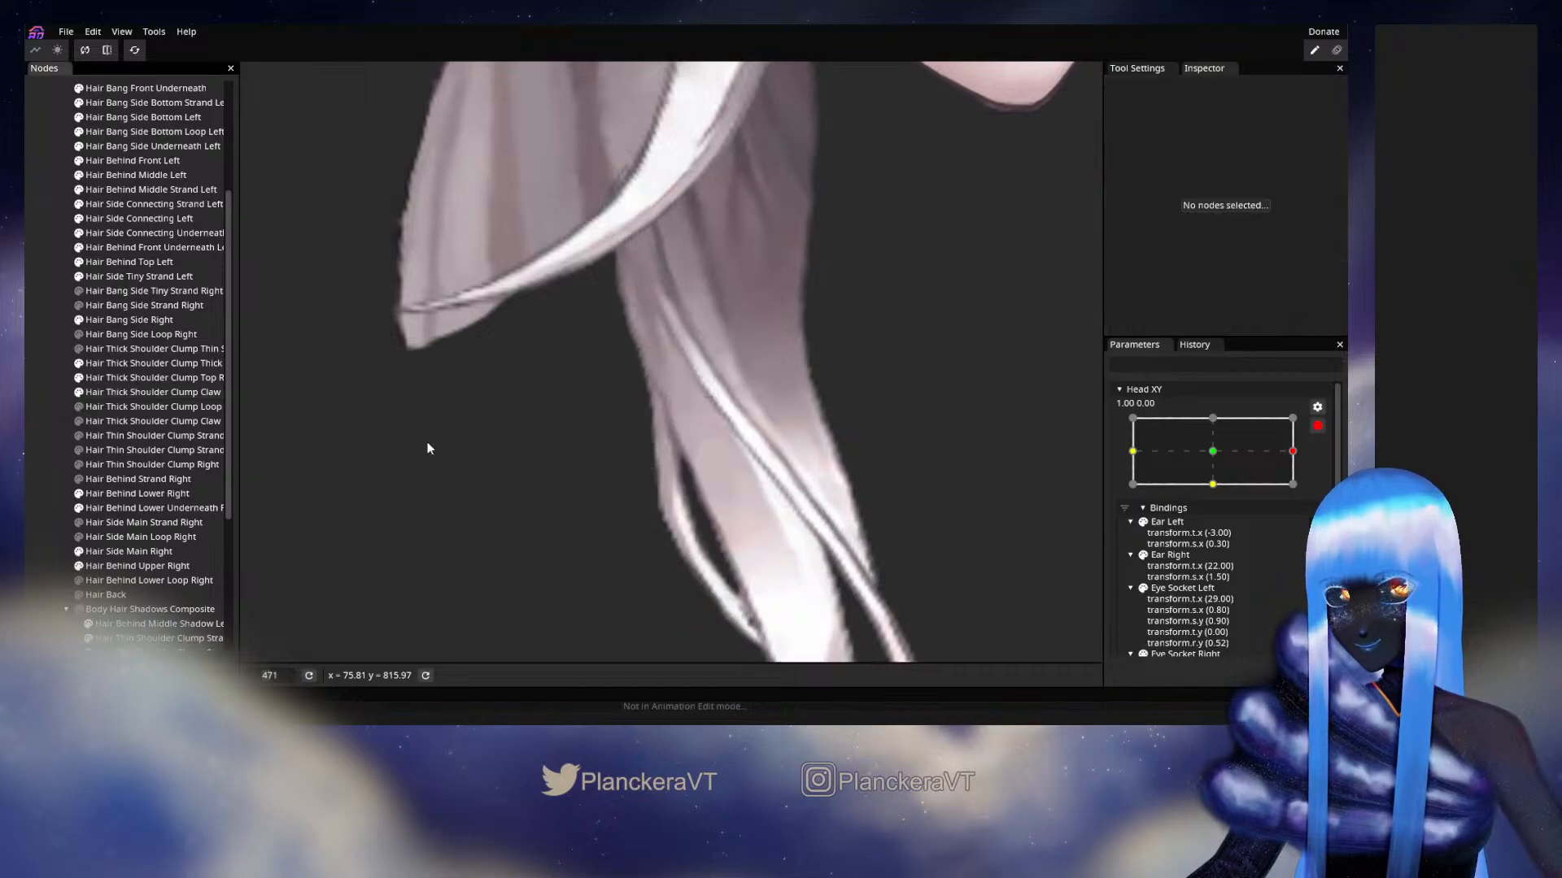
Review the whole shoulder clump with keypoint editing off, and re-enter editing at Head XY 1.00, 0.00.
{"action": "scroll", "coordinate": [958, 447], "scroll_direction": "down", "scroll_amount": 2}
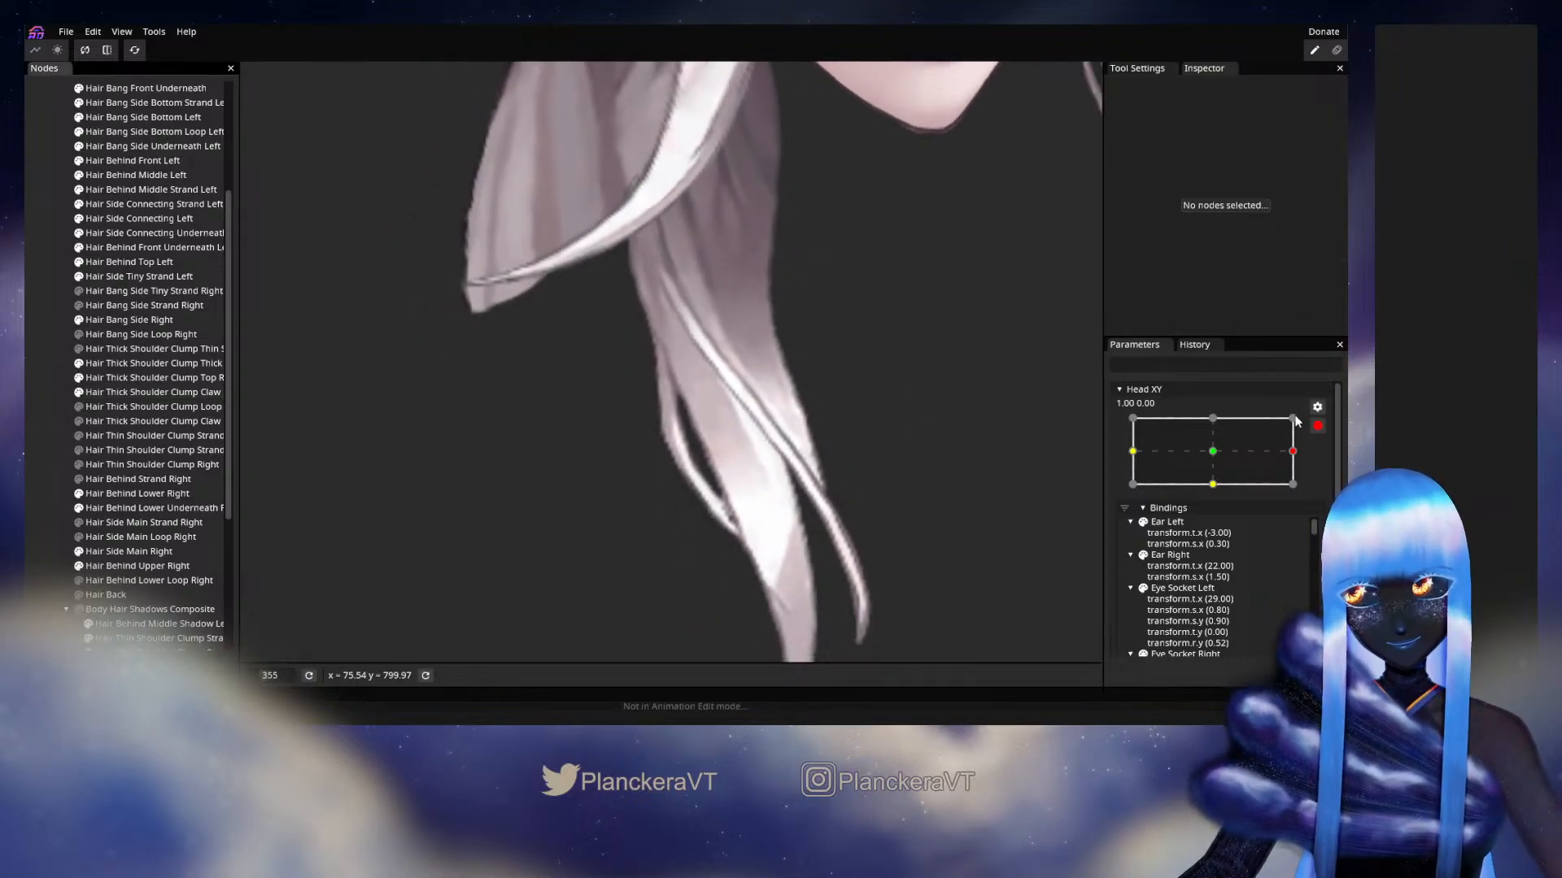
{"action": "left_click", "coordinate": [1318, 425]}
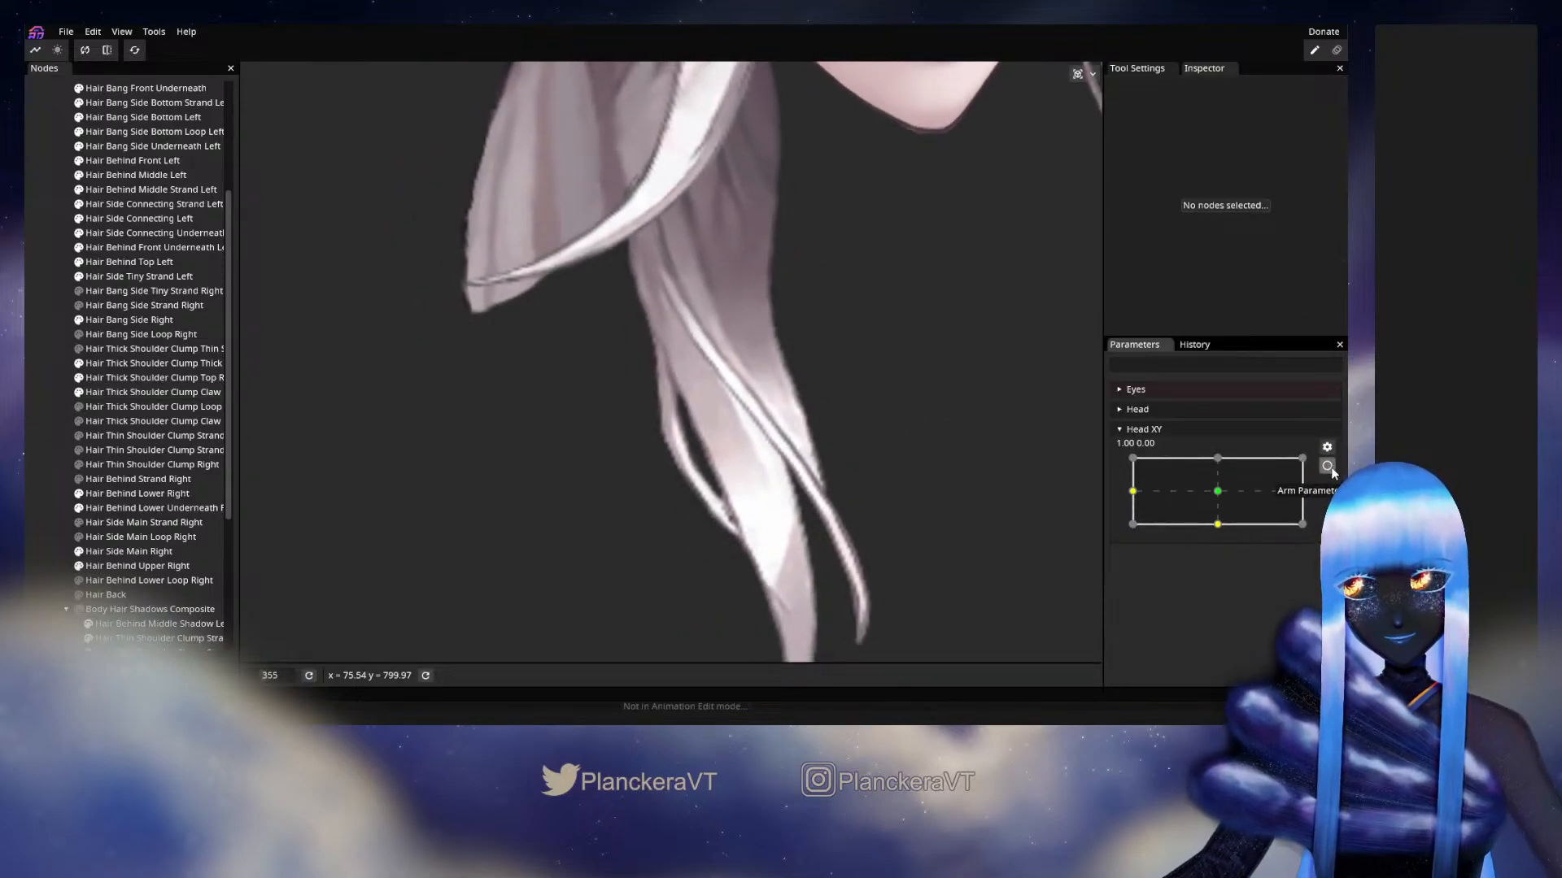
{"action": "left_click", "coordinate": [1326, 466]}
Reshape the topmost vertices of the Hair Thick Shoulder Clump Claw Left Right mesh where it passes beneath the side bang.
{"action": "left_click", "coordinate": [95, 397]}
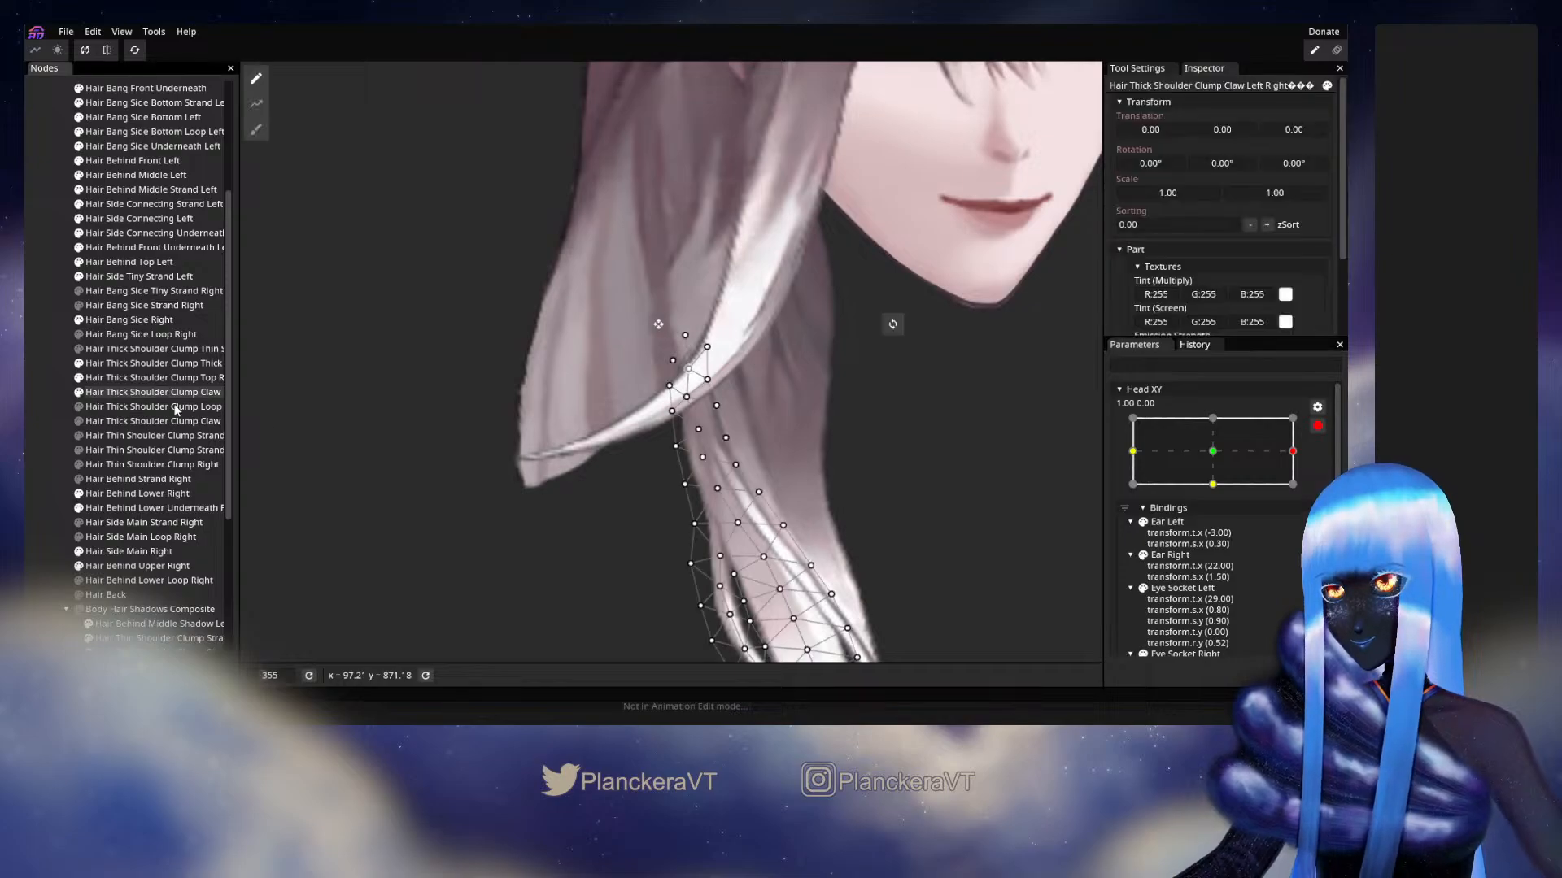
{"action": "scroll", "coordinate": [686, 389], "scroll_direction": "up", "scroll_amount": 3}
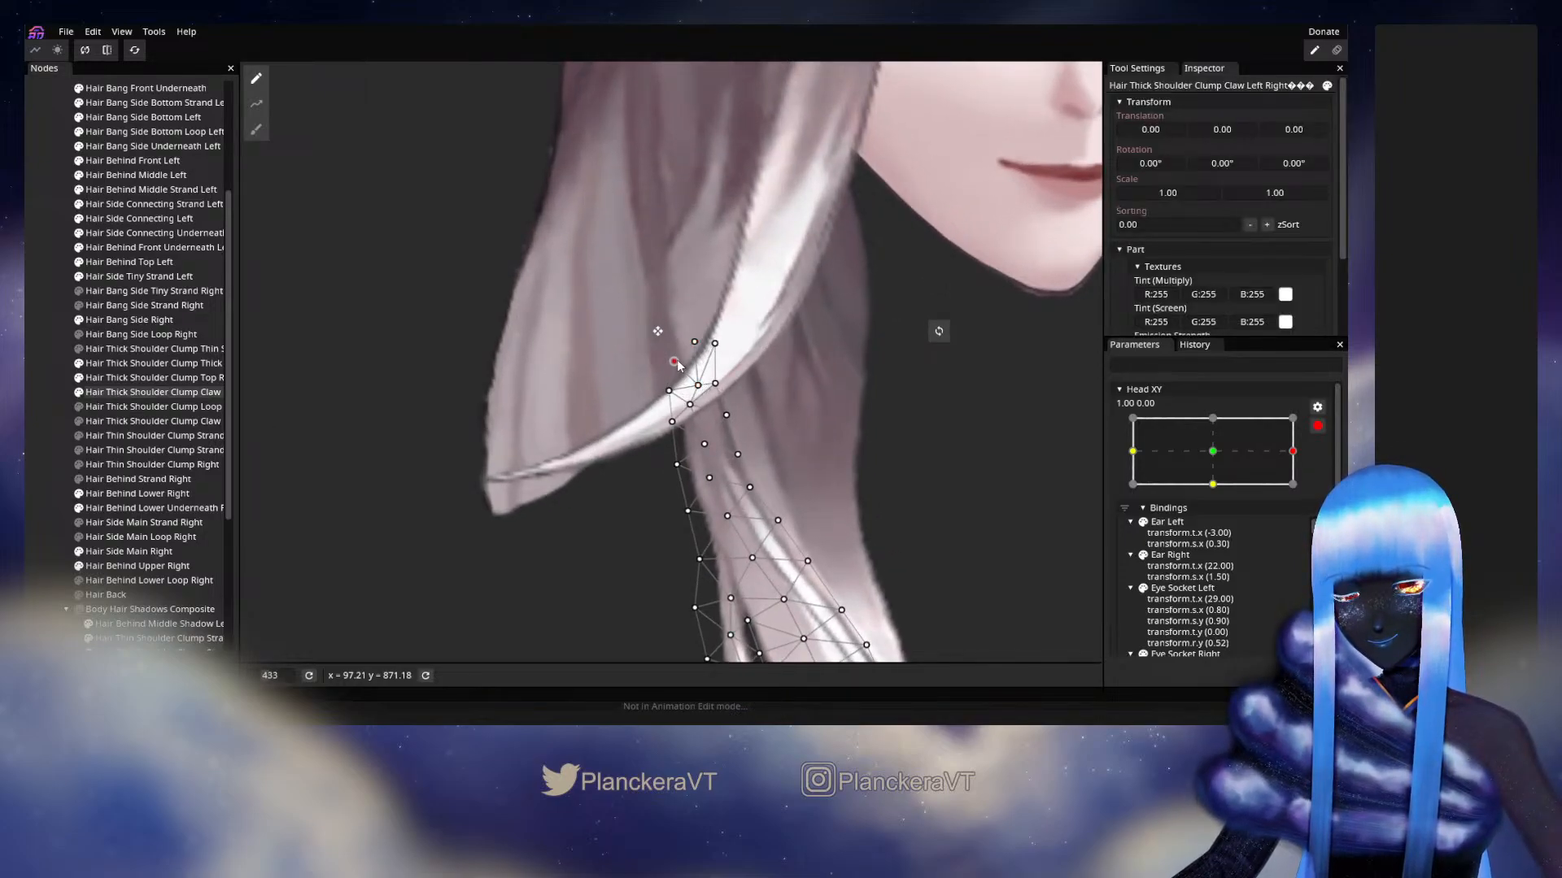
{"action": "left_click_drag", "start_coordinate": [691, 348], "coordinate": [674, 395]}
{"action": "left_click", "coordinate": [65, 404]}
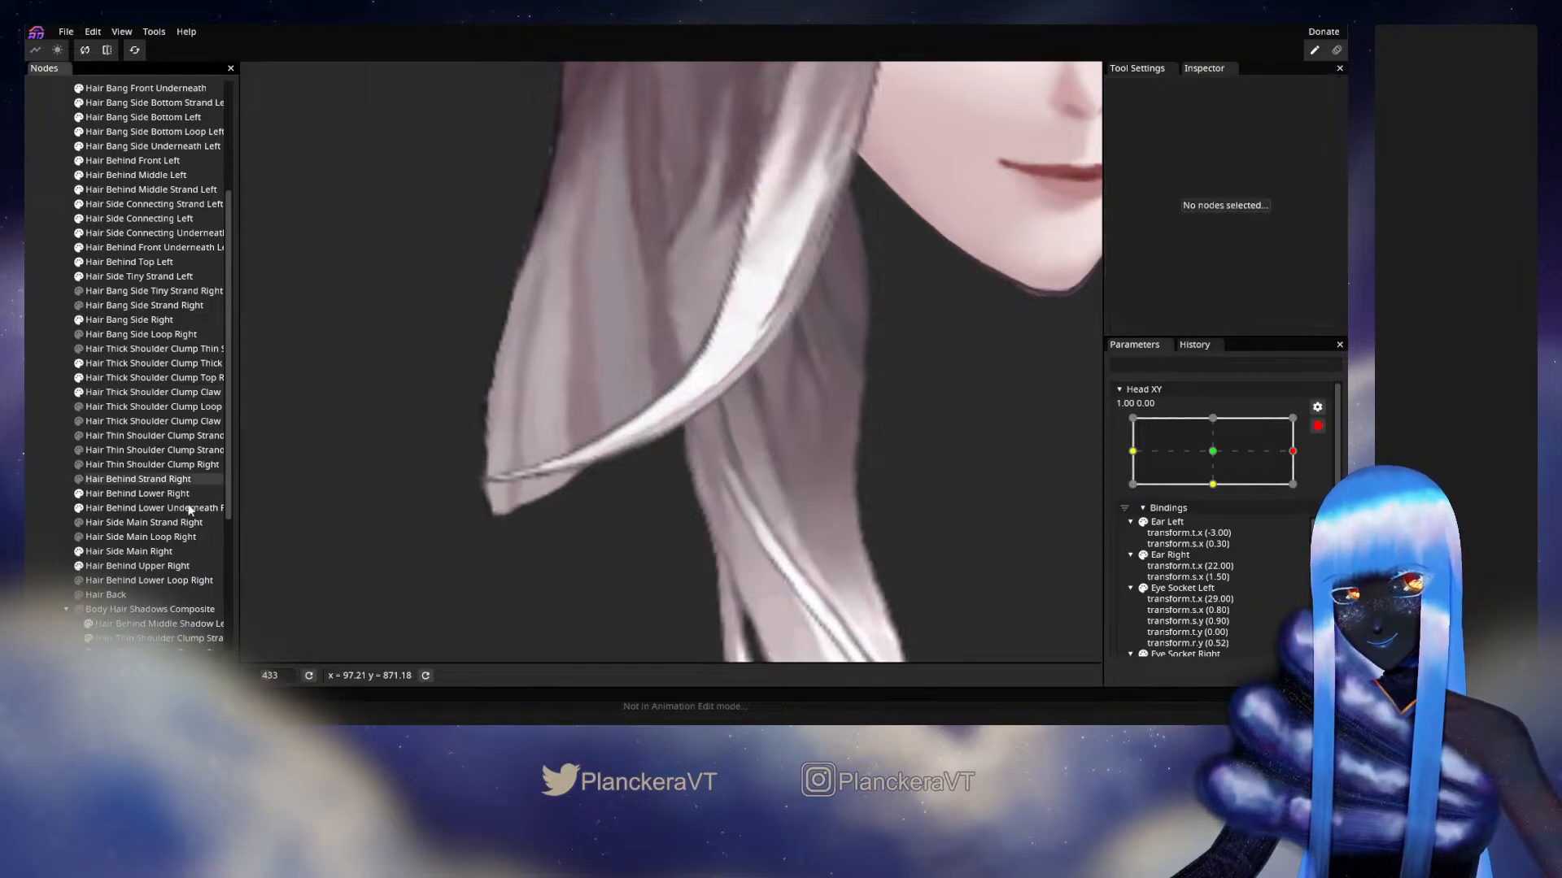
Test the strand's upper end by moving Head XY around 1.00, 0.00 outside keypoint editing, and reopen the keypoint.
{"action": "scroll", "coordinate": [792, 490], "scroll_direction": "down", "scroll_amount": 4}
{"action": "left_click_drag", "start_coordinate": [784, 492], "coordinate": [752, 428]}
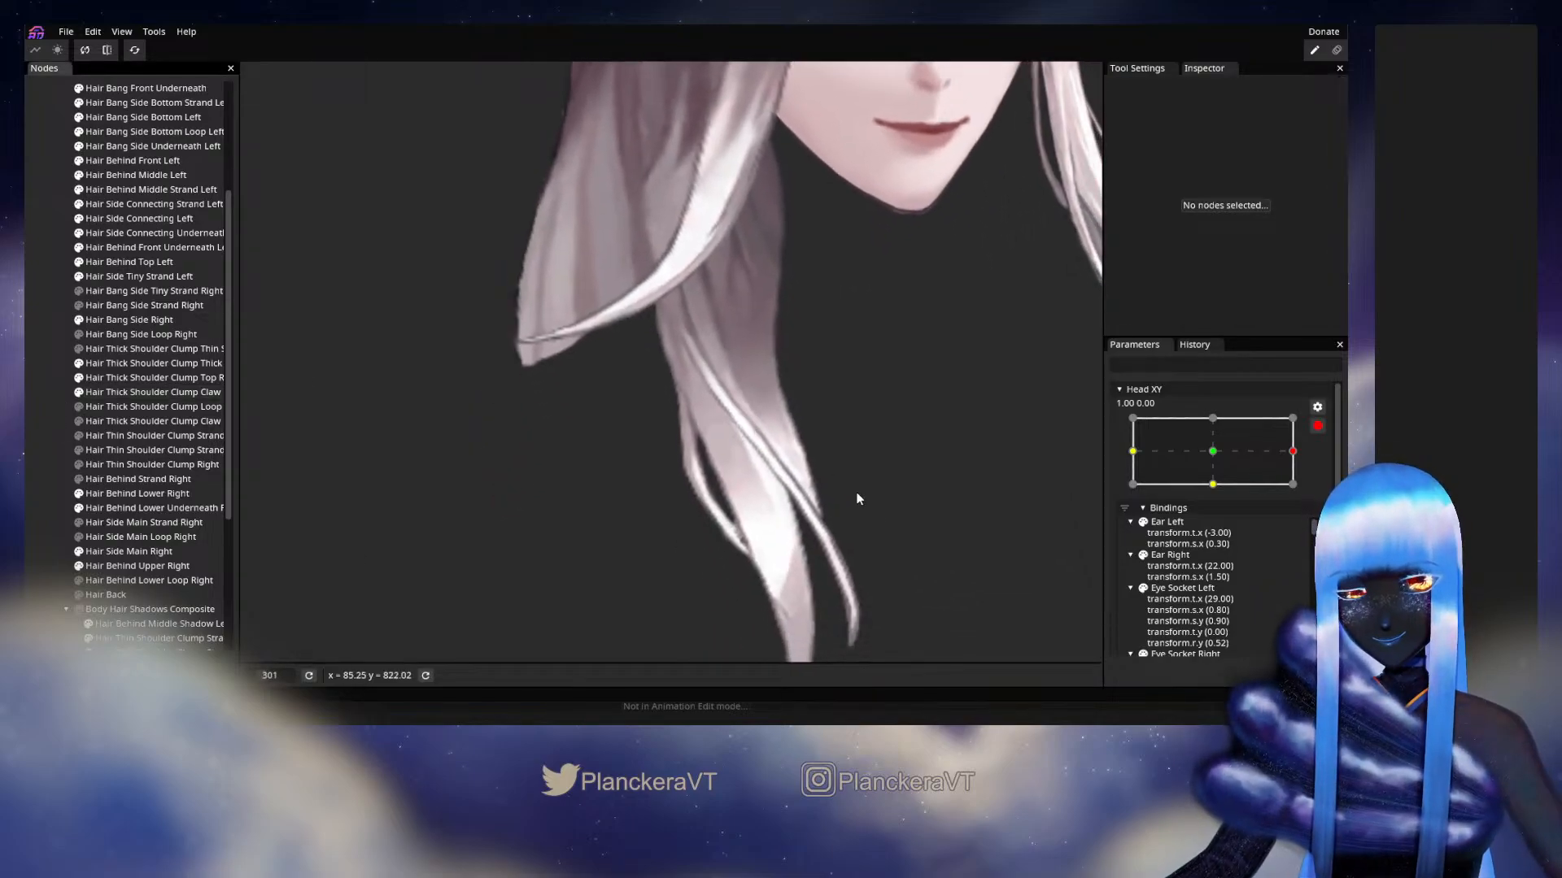
{"action": "left_click", "coordinate": [1317, 426]}
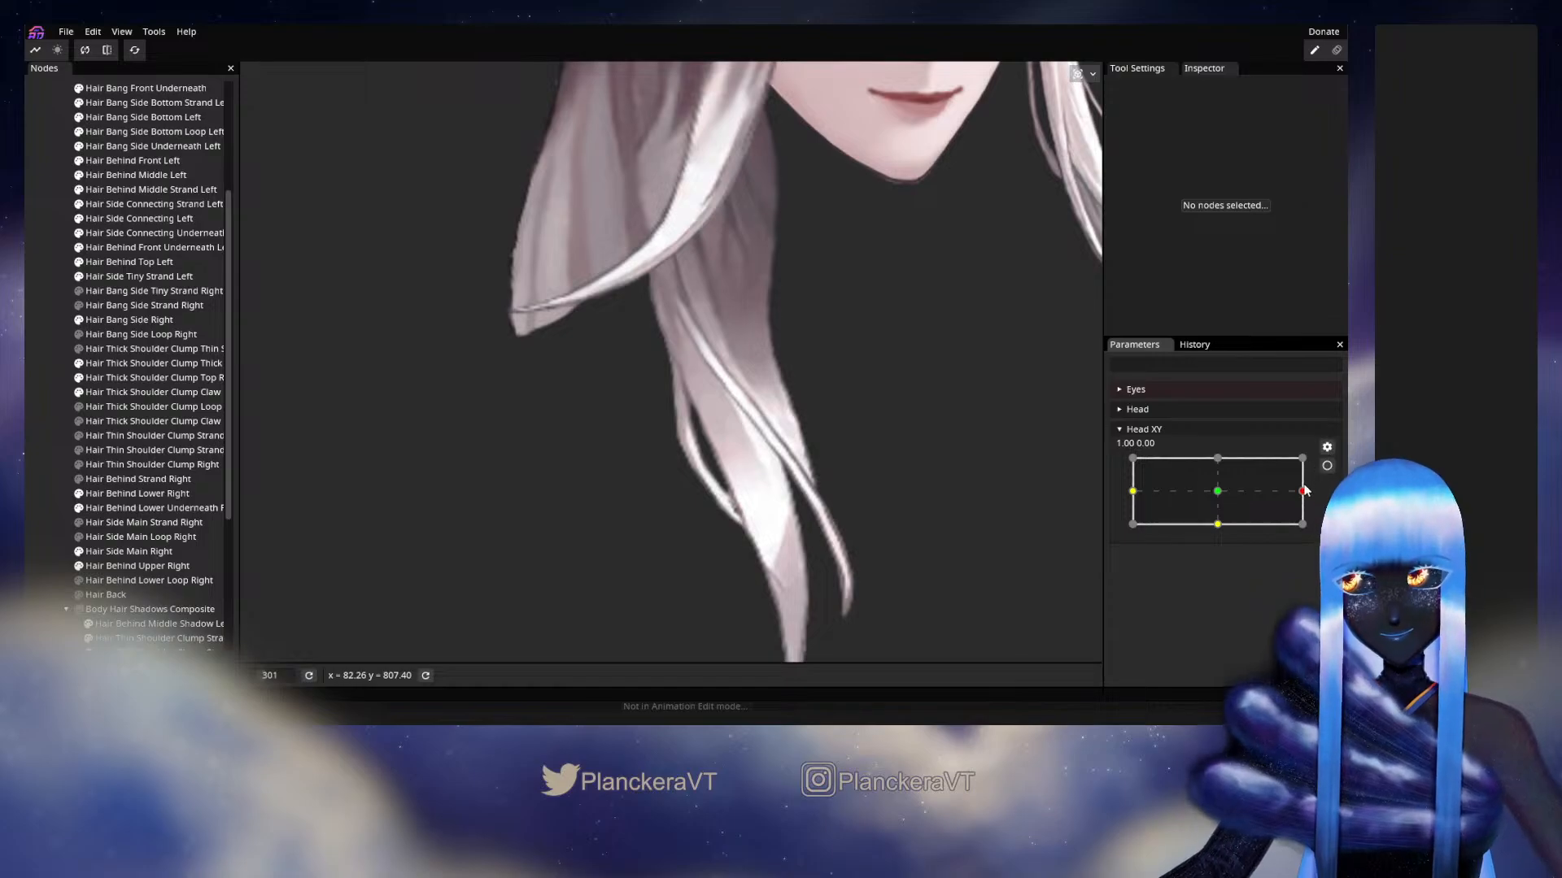
{"action": "mouse_move", "coordinate": [1301, 492]}
{"action": "left_mouse_down"}
{"action": "mouse_move", "coordinate": [1231, 496]}
{"action": "mouse_move", "coordinate": [1218, 493]}
{"action": "mouse_move", "coordinate": [1285, 480]}
{"action": "mouse_move", "coordinate": [1208, 478]}
{"action": "mouse_move", "coordinate": [1317, 480]}
{"action": "left_mouse_up"}
{"action": "left_click", "coordinate": [1327, 465]}
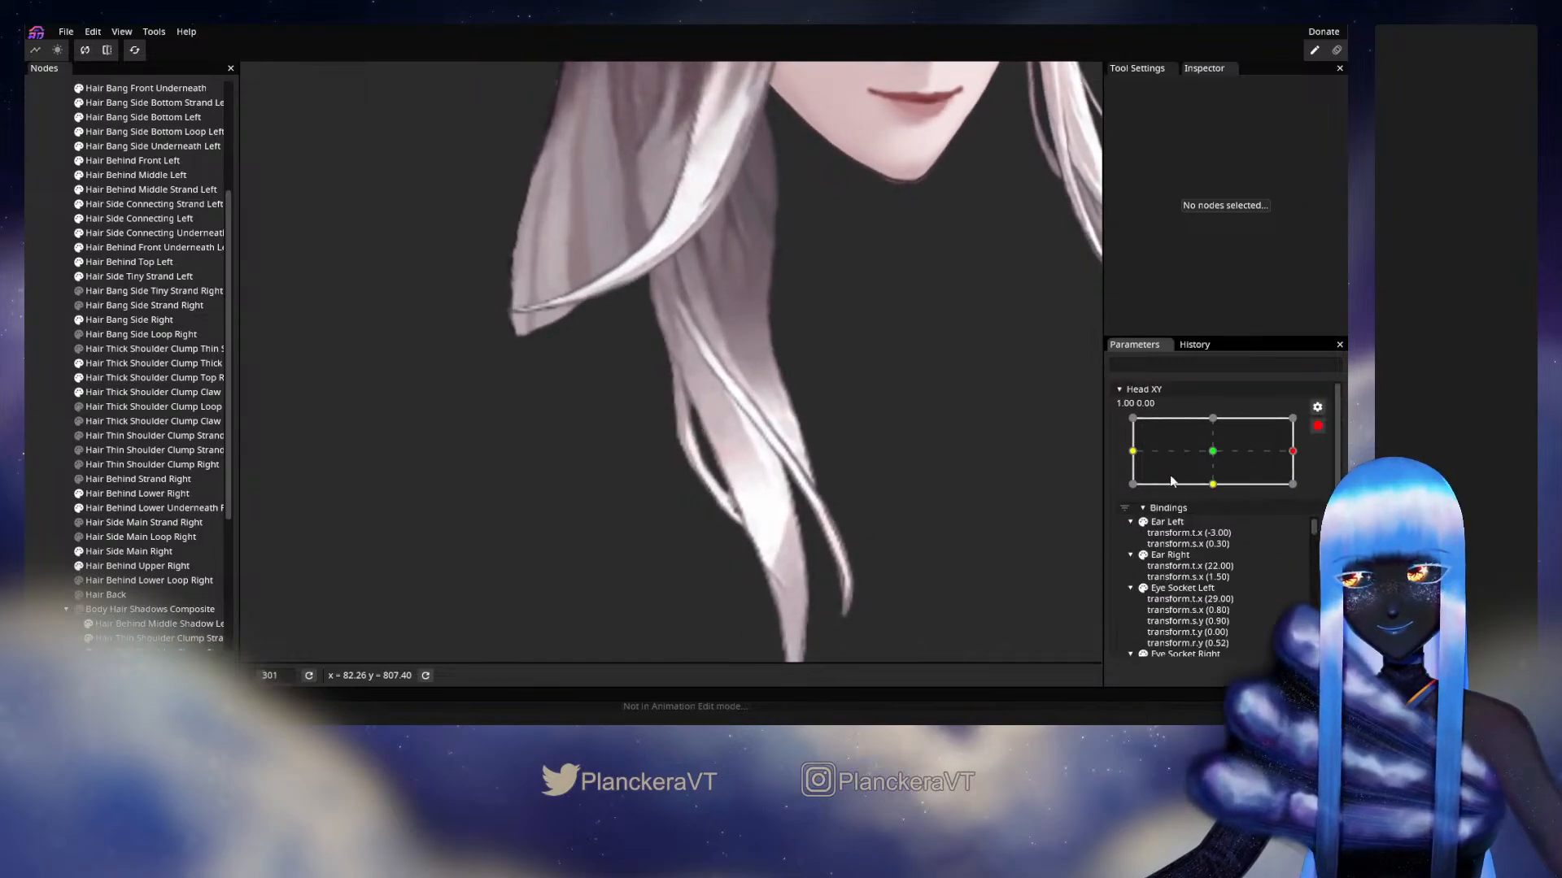
Refine the left-edge and inner vertices of the Hair Thick Shoulder Clump Claw Left Right mesh immediately below the side bang.
{"action": "scroll", "coordinate": [634, 452], "scroll_direction": "up", "scroll_amount": 4}
{"action": "left_click", "coordinate": [164, 393]}
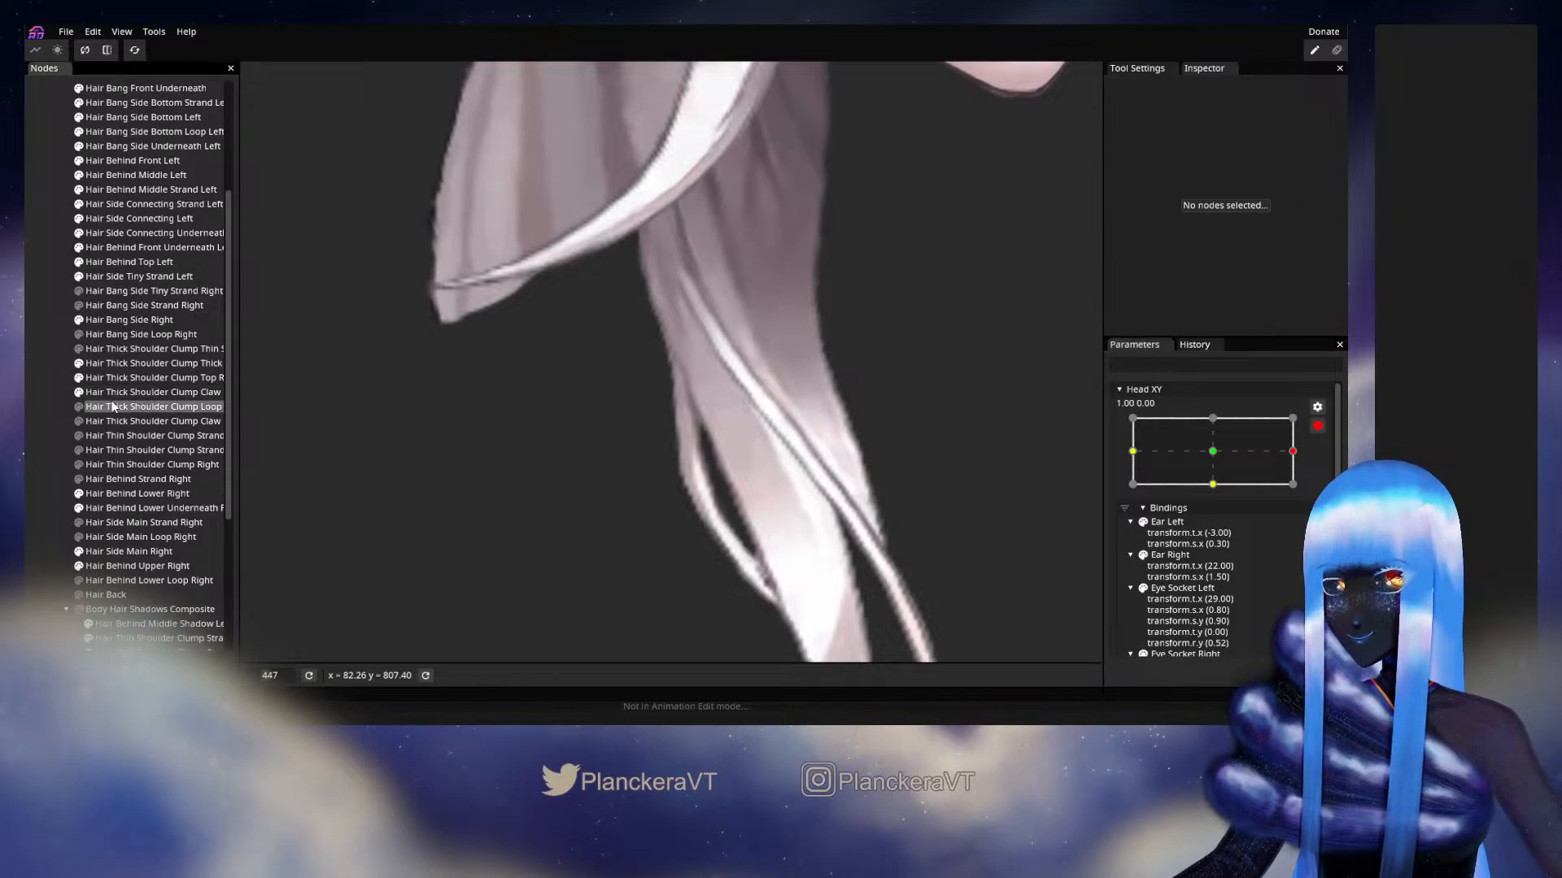
{"action": "scroll", "coordinate": [628, 386], "scroll_direction": "up", "scroll_amount": 1}
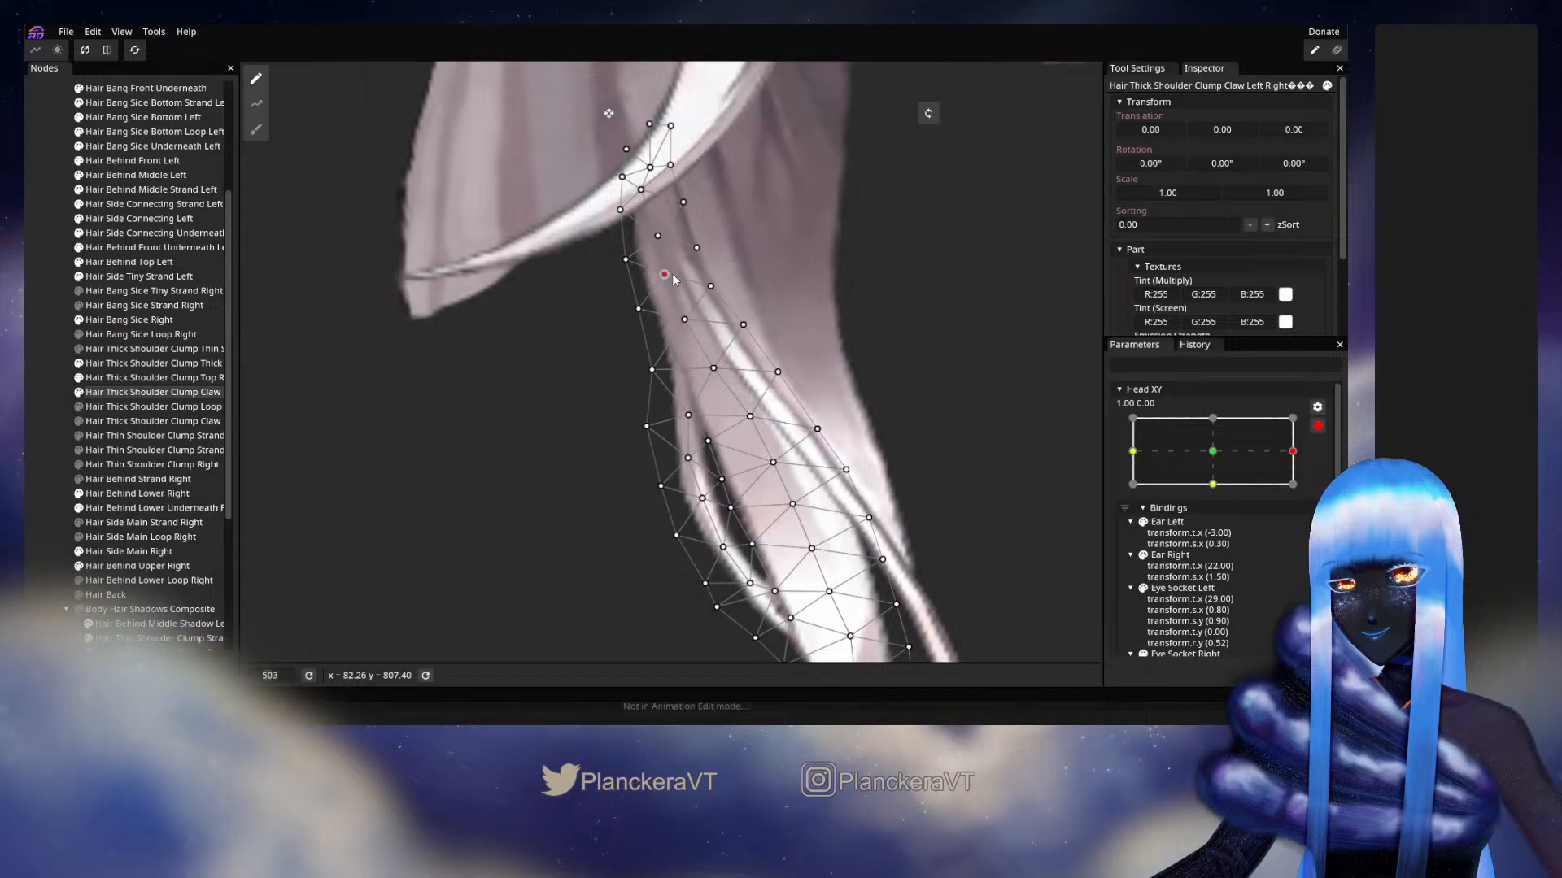
{"action": "left_click", "coordinate": [625, 258]}
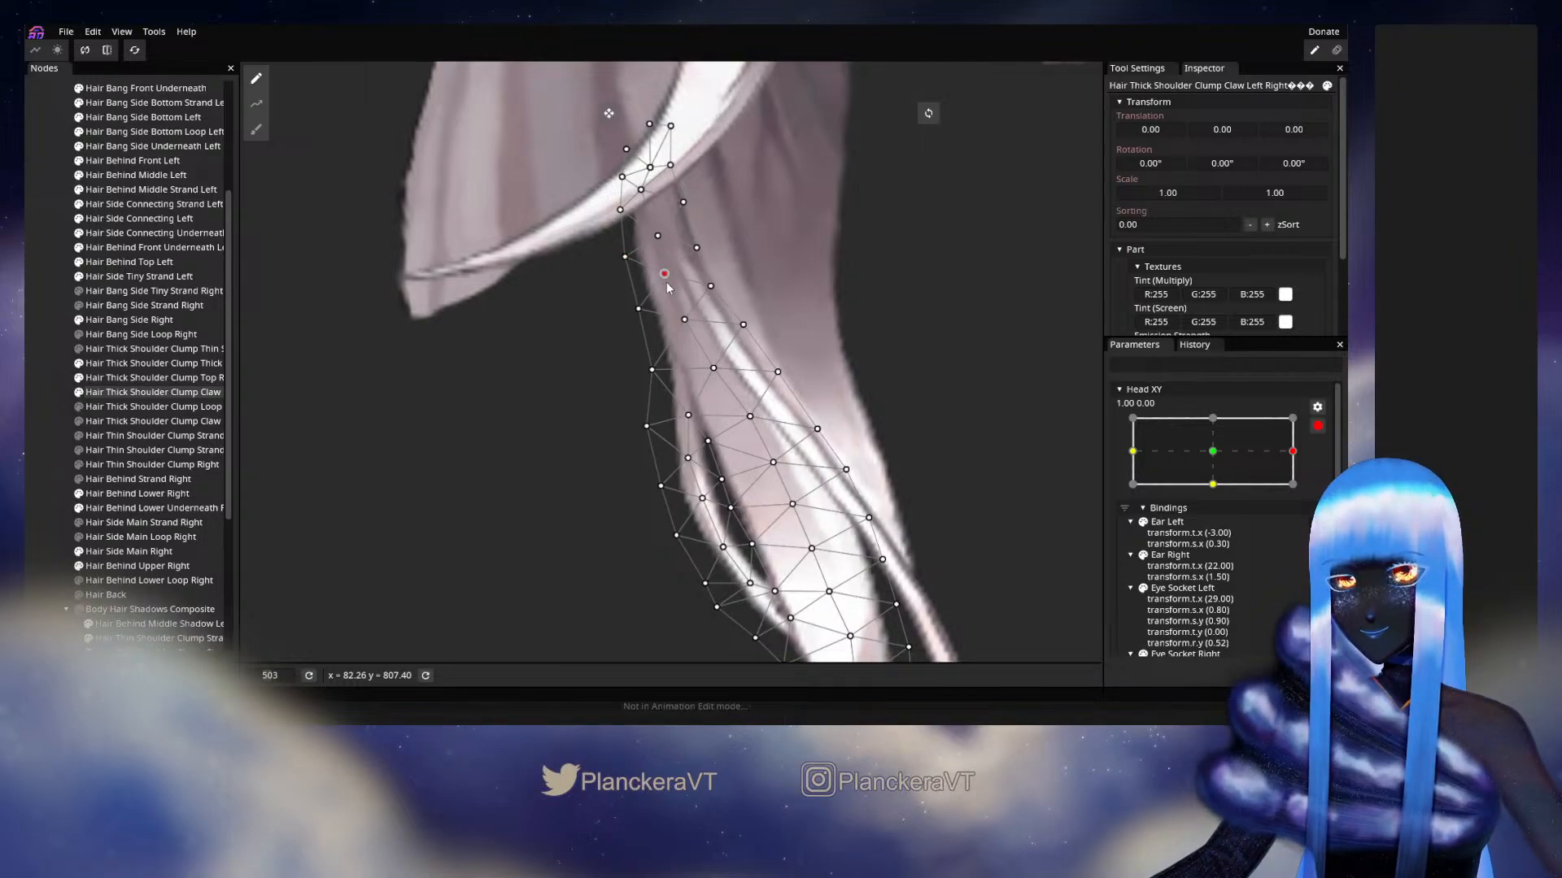
{"action": "left_click", "coordinate": [45, 370]}
Leave keypoint editing, check the shoulder clump while moving Head XY near 1.00, 0.00, and reopen the keypoint.
{"action": "scroll", "coordinate": [851, 519], "scroll_direction": "down", "scroll_amount": 2}
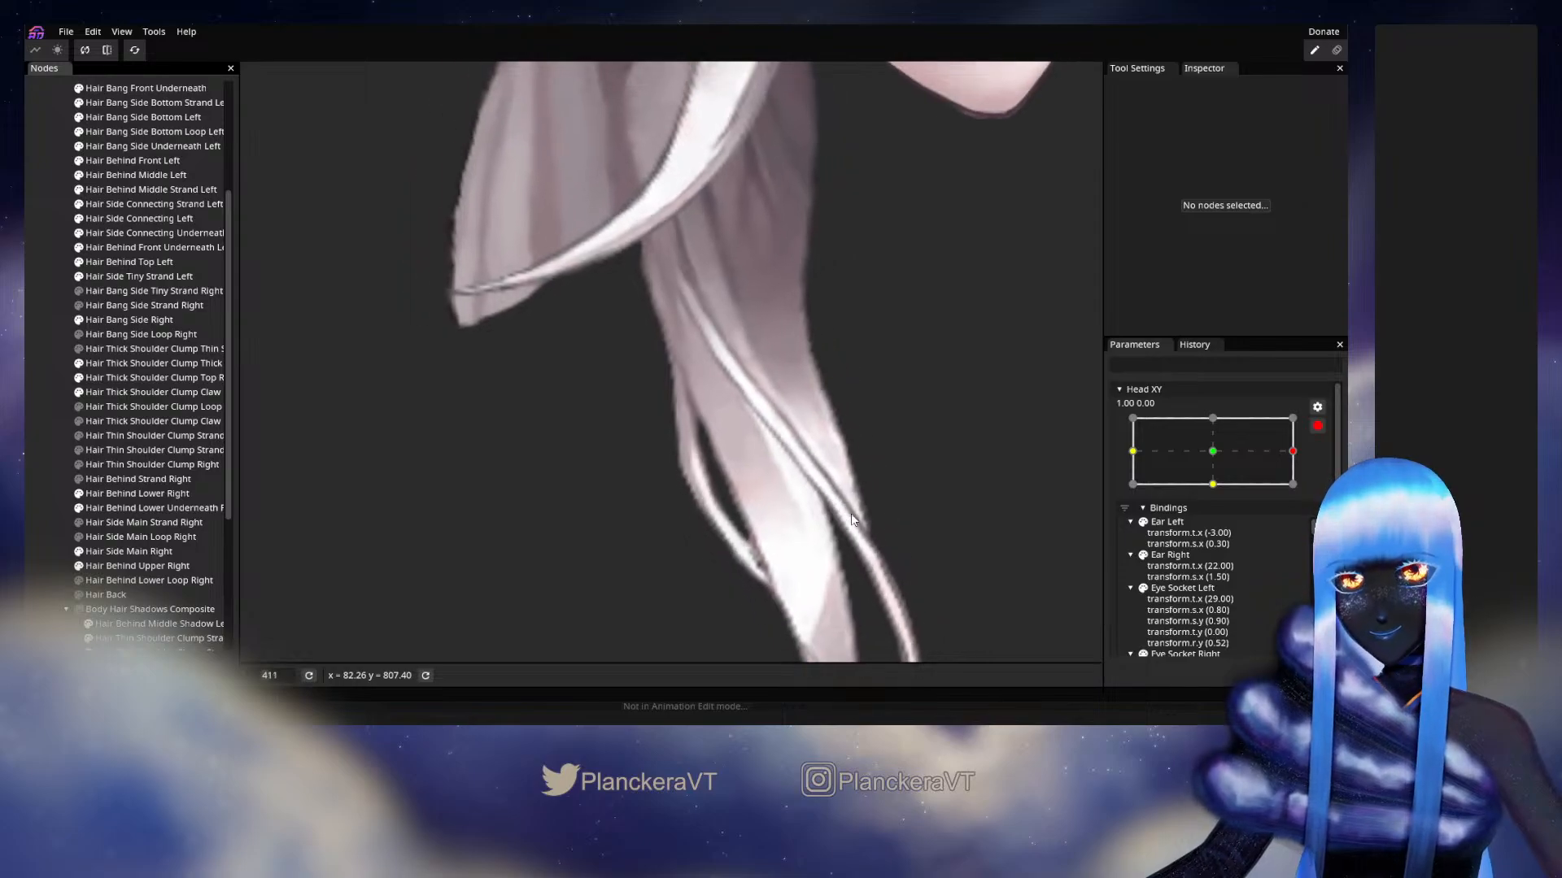
{"action": "scroll", "coordinate": [850, 519], "scroll_direction": "down", "scroll_amount": 2}
{"action": "left_click", "coordinate": [1313, 426]}
{"action": "mouse_move", "coordinate": [1303, 492]}
{"action": "left_mouse_down"}
{"action": "mouse_move", "coordinate": [1217, 492]}
{"action": "mouse_move", "coordinate": [1307, 493]}
{"action": "left_mouse_up"}
{"action": "left_click", "coordinate": [1328, 467]}
Nudge the upper left-edge vertices and neighboring inner vertex of the Hair Thick Shoulder Clump Claw Left Right mesh to smooth its outline.
{"action": "scroll", "coordinate": [646, 452], "scroll_direction": "up", "scroll_amount": 5}
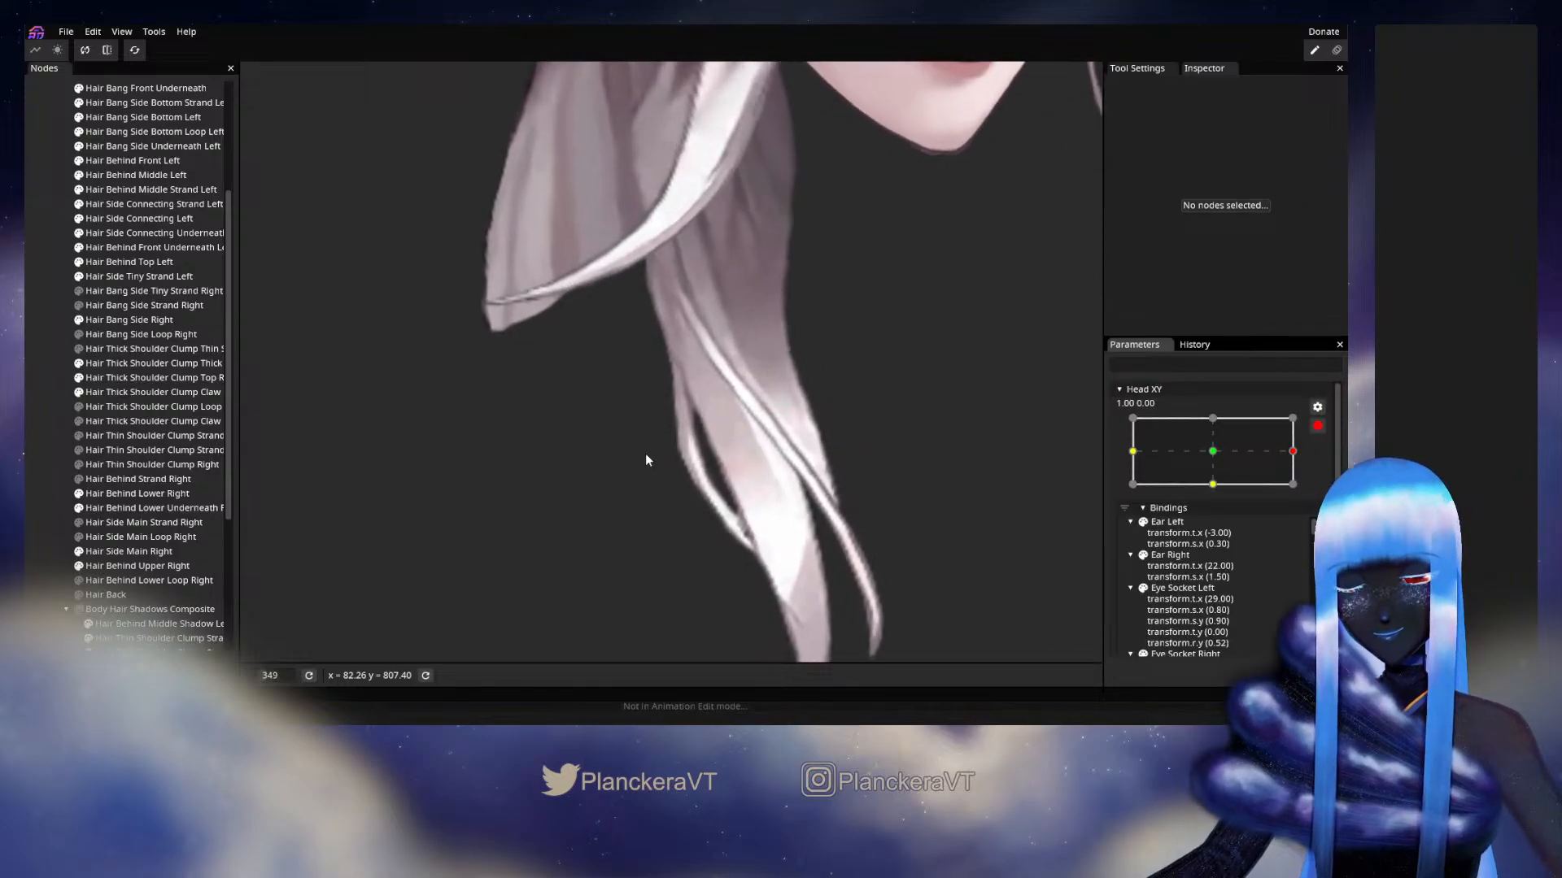
{"action": "left_click", "coordinate": [136, 395]}
{"action": "scroll", "coordinate": [583, 343], "scroll_direction": "up", "scroll_amount": 2}
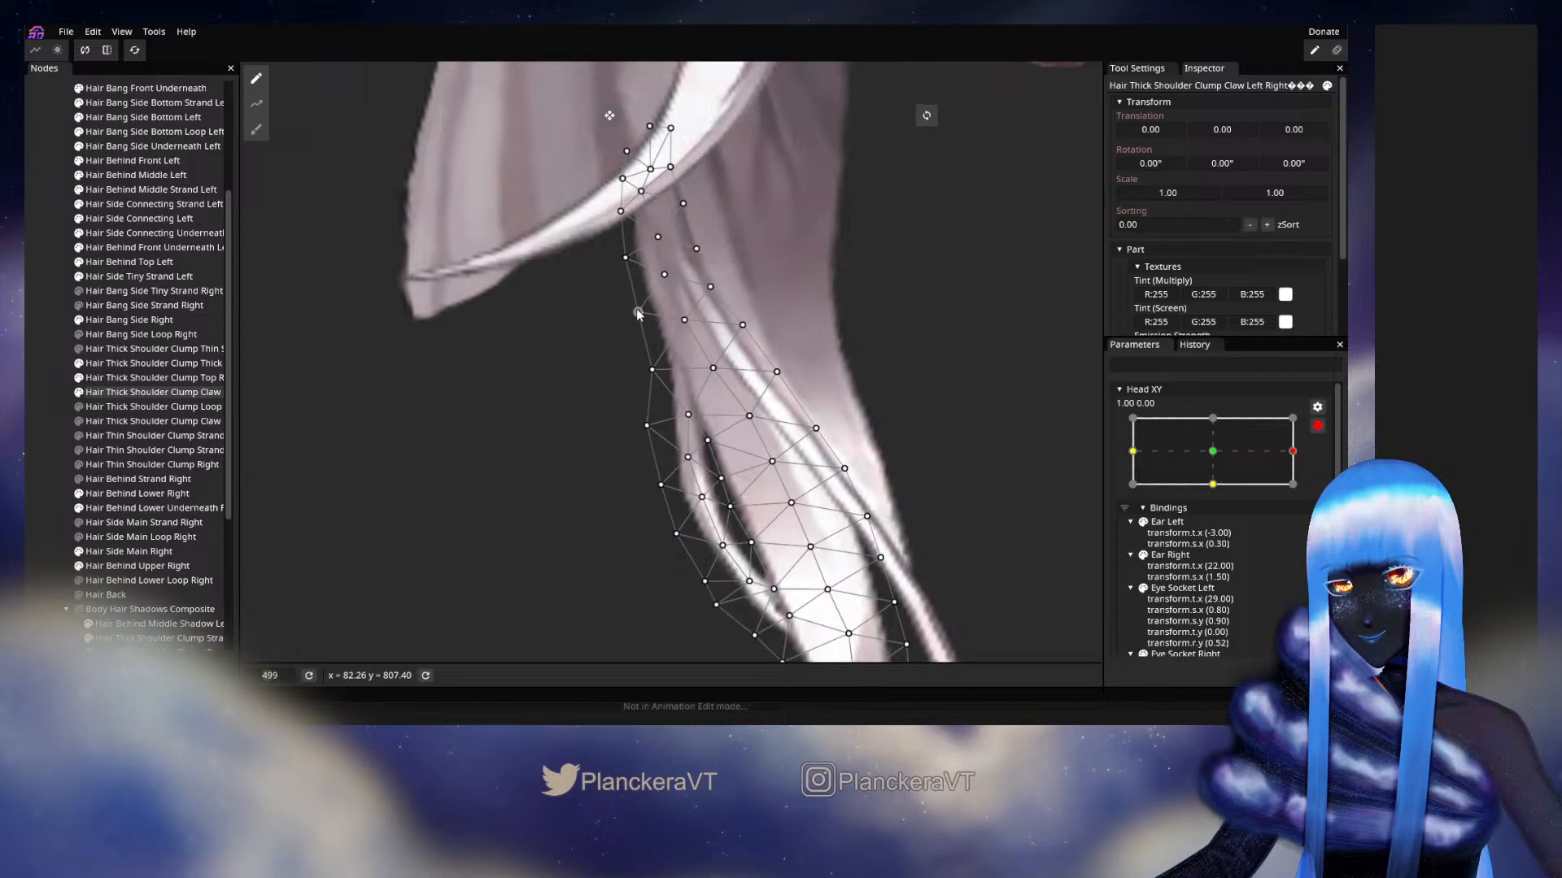
{"action": "left_click", "coordinate": [683, 322]}
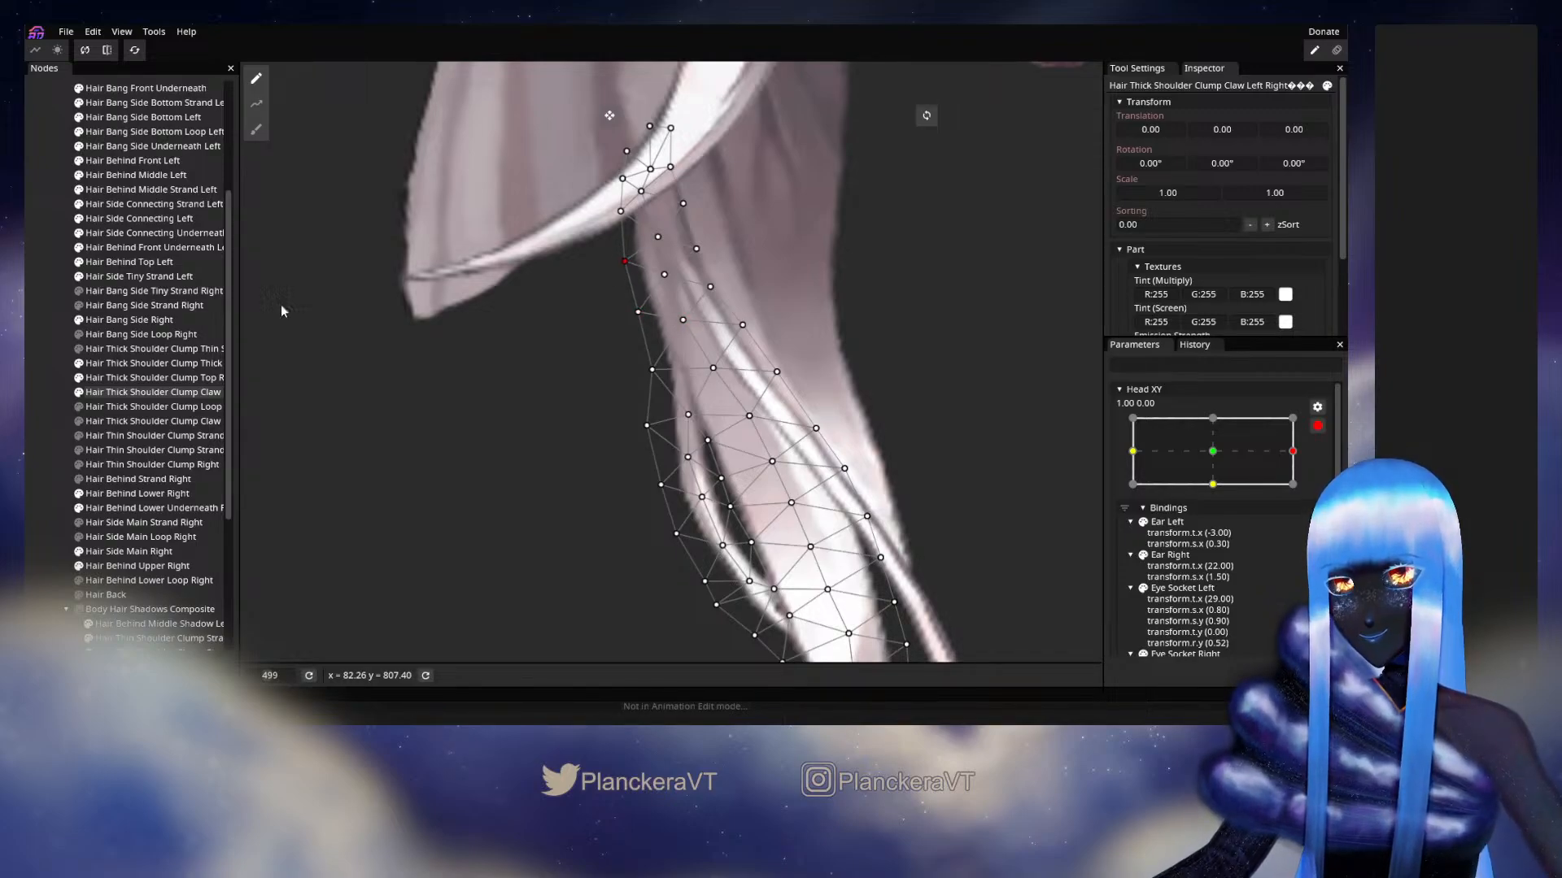
{"action": "left_click", "coordinate": [51, 358]}
Leave keypoint editing and test the smoothed Claw Left strand by moving Head XY around the 1.00, 0.00 keypoint.
{"action": "scroll", "coordinate": [781, 506], "scroll_direction": "down", "scroll_amount": 3}
{"action": "scroll", "coordinate": [800, 488], "scroll_direction": "down", "scroll_amount": 3}
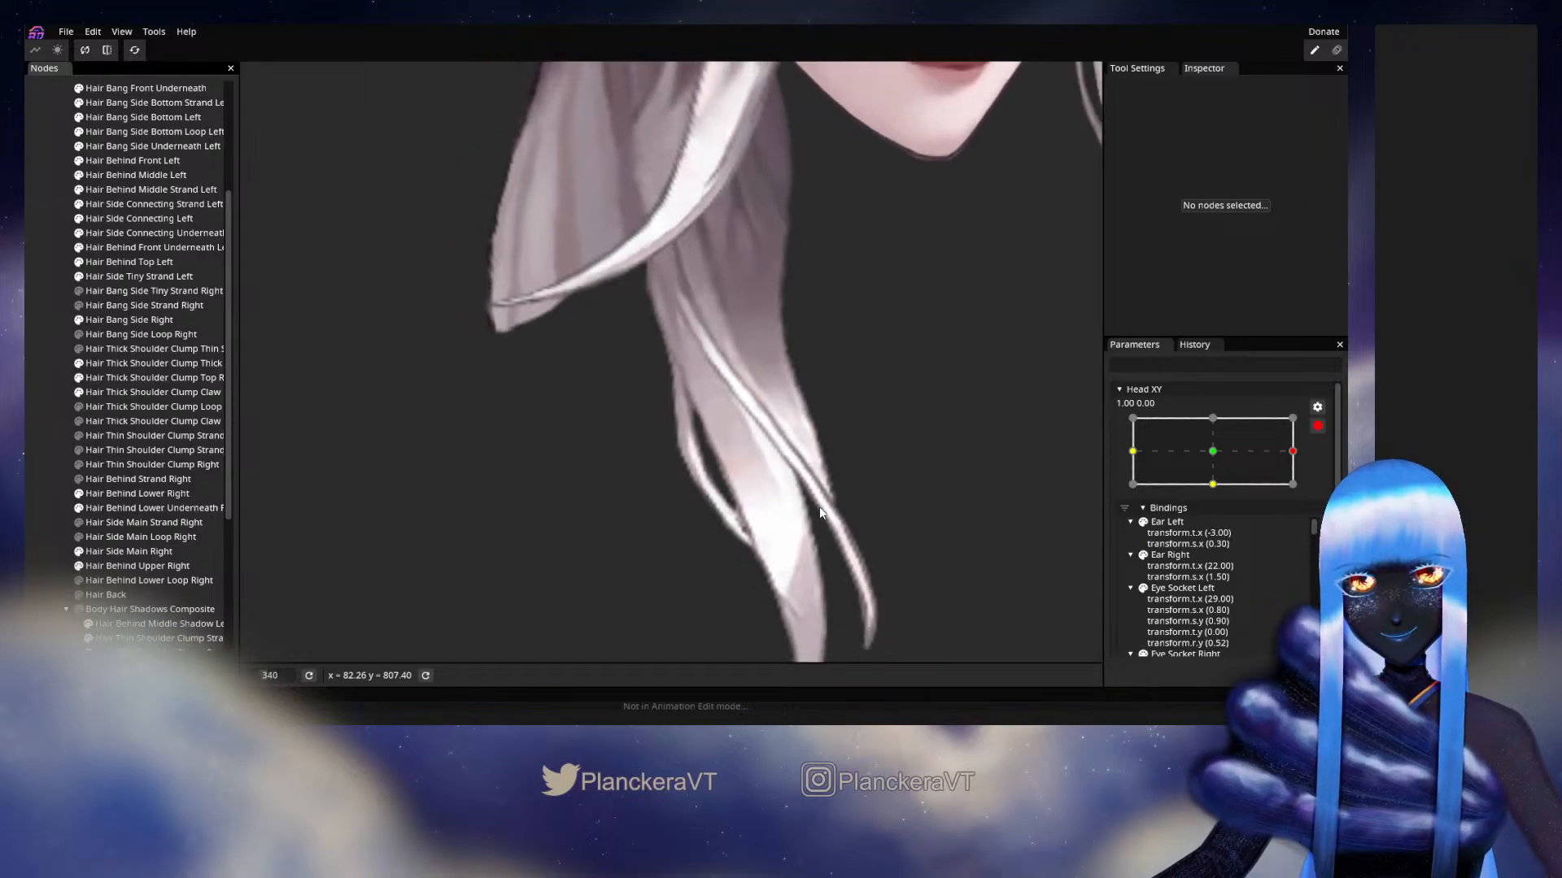
{"action": "left_click", "coordinate": [1317, 425]}
{"action": "mouse_move", "coordinate": [1303, 491]}
{"action": "left_mouse_down"}
{"action": "mouse_move", "coordinate": [1219, 491]}
{"action": "mouse_move", "coordinate": [1305, 492]}
{"action": "left_mouse_up"}
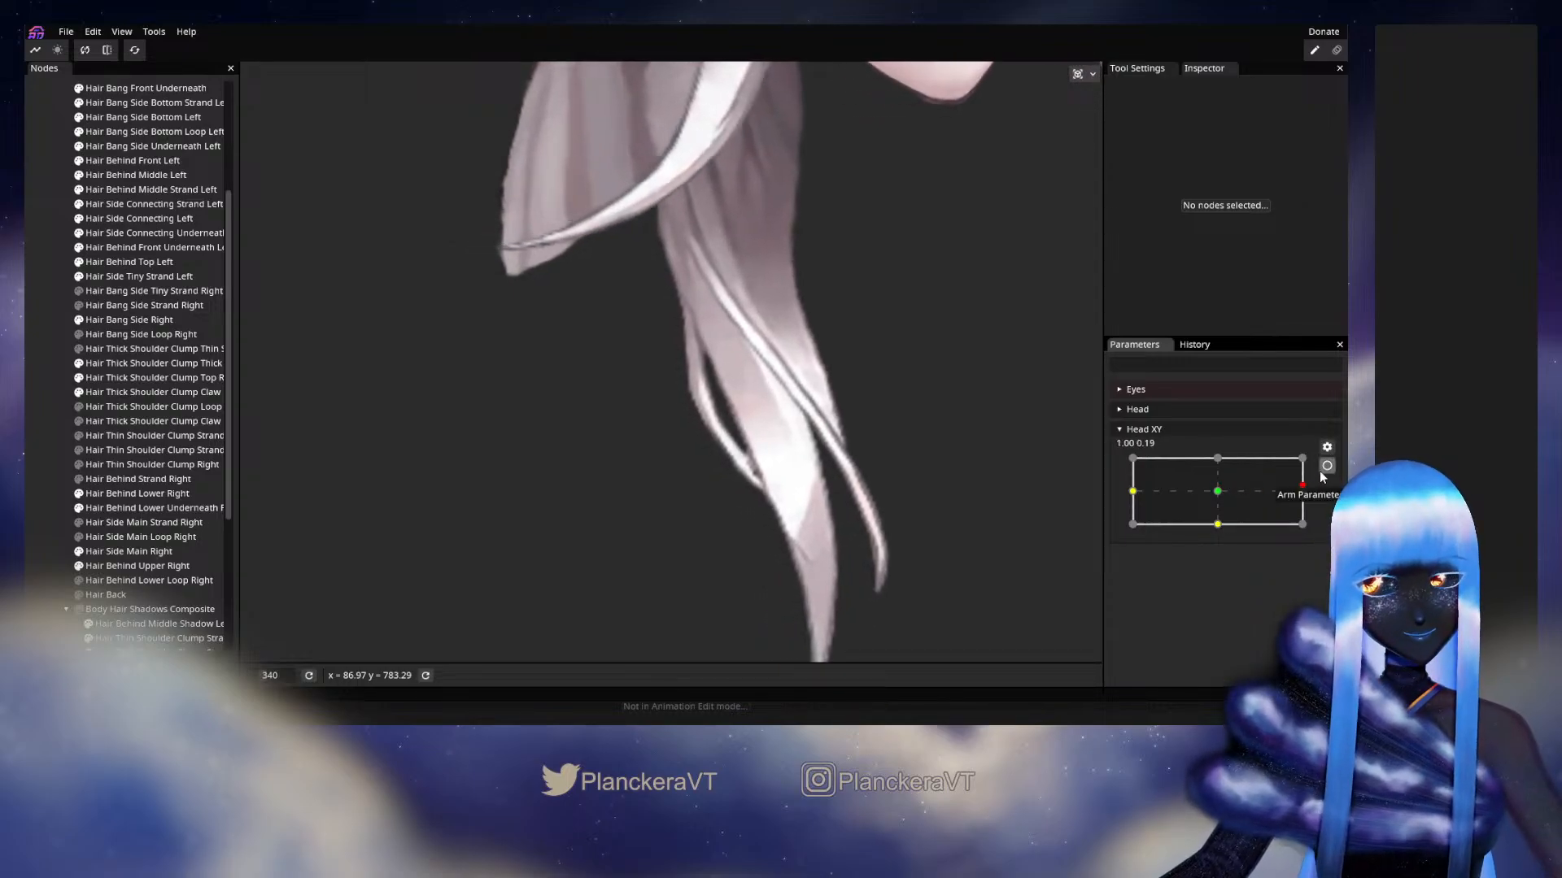
Edit the Head XY 1.00, 0.00 keypoint and nudge a left-edge vertex of the Claw Left Right mesh just below the side bang.
{"action": "left_click", "coordinate": [1325, 466]}
{"action": "scroll", "coordinate": [687, 429], "scroll_direction": "up", "scroll_amount": 5}
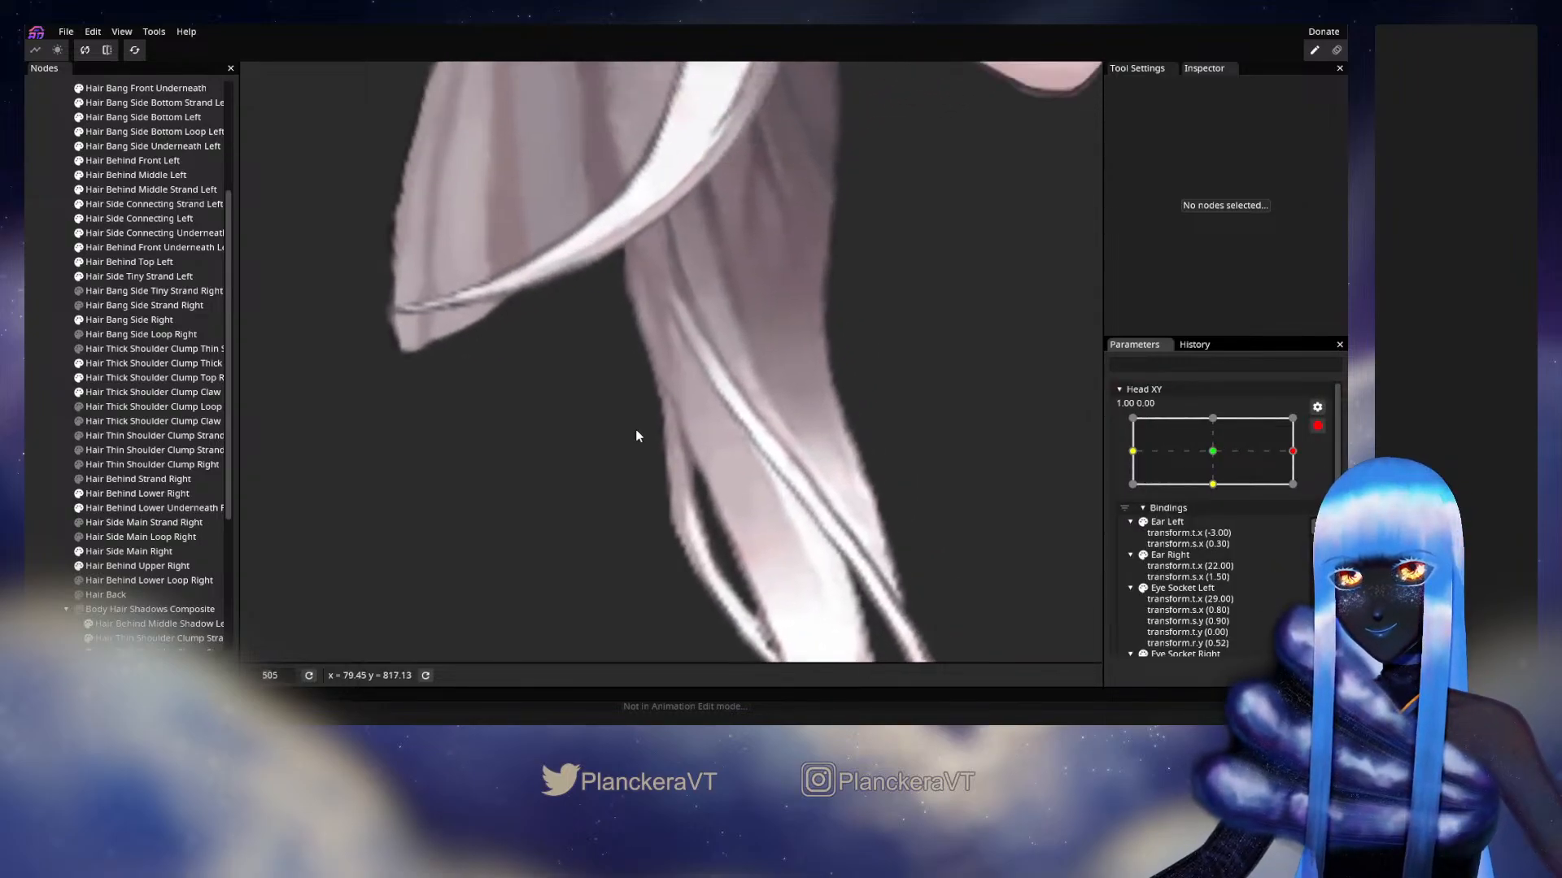
{"action": "left_click", "coordinate": [163, 392]}
{"action": "scroll", "coordinate": [620, 358], "scroll_direction": "up", "scroll_amount": 1}
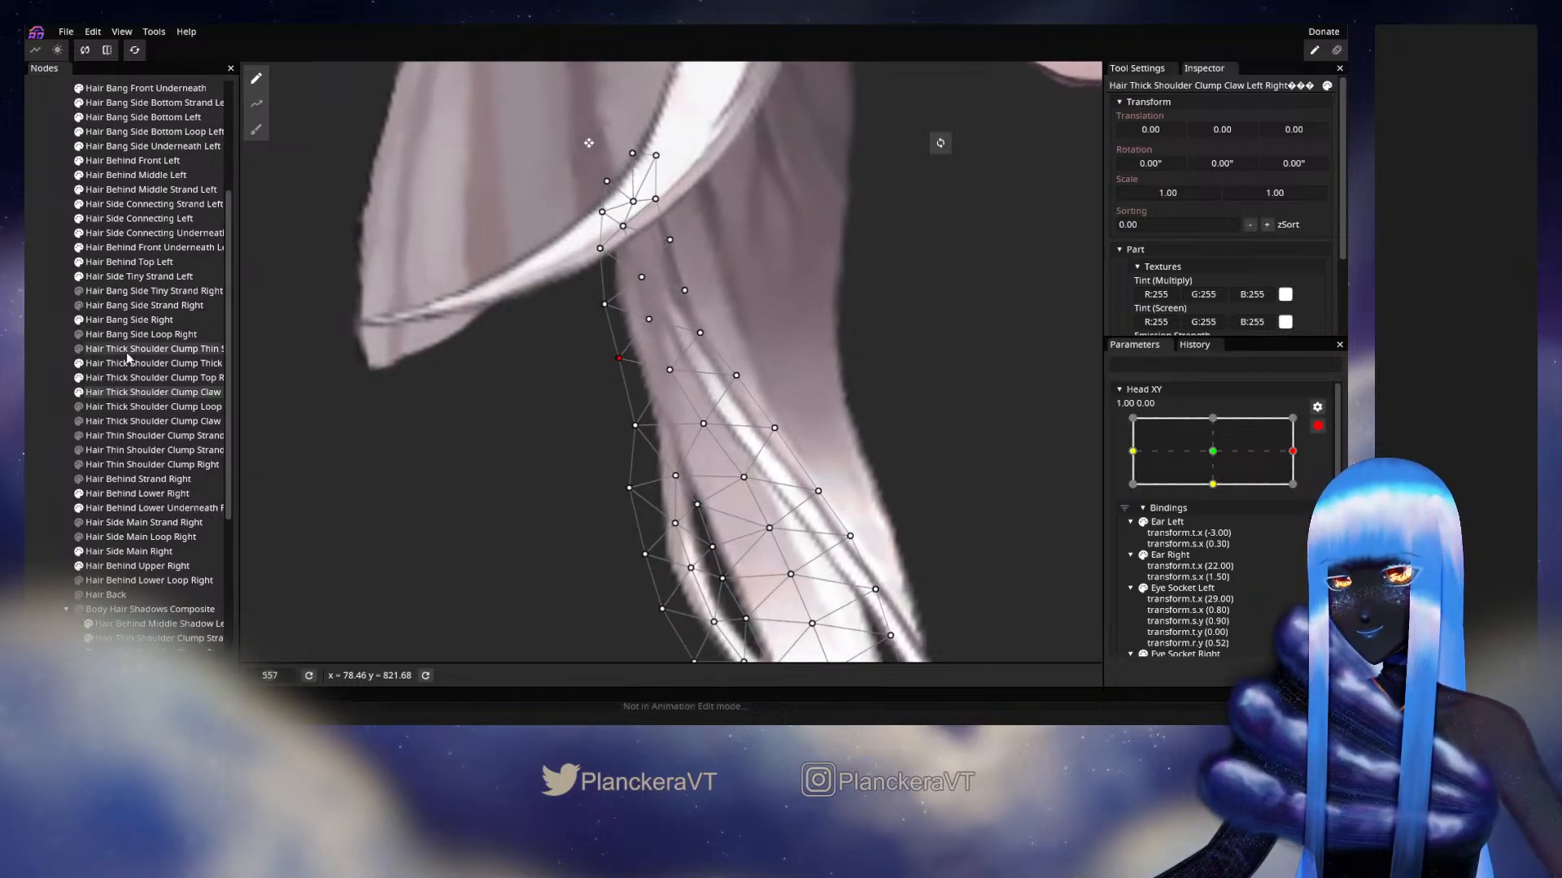
{"action": "left_click", "coordinate": [50, 369]}
{"action": "scroll", "coordinate": [837, 492], "scroll_direction": "down", "scroll_amount": 1}
{"action": "scroll", "coordinate": [837, 492], "scroll_direction": "down", "scroll_amount": 5}
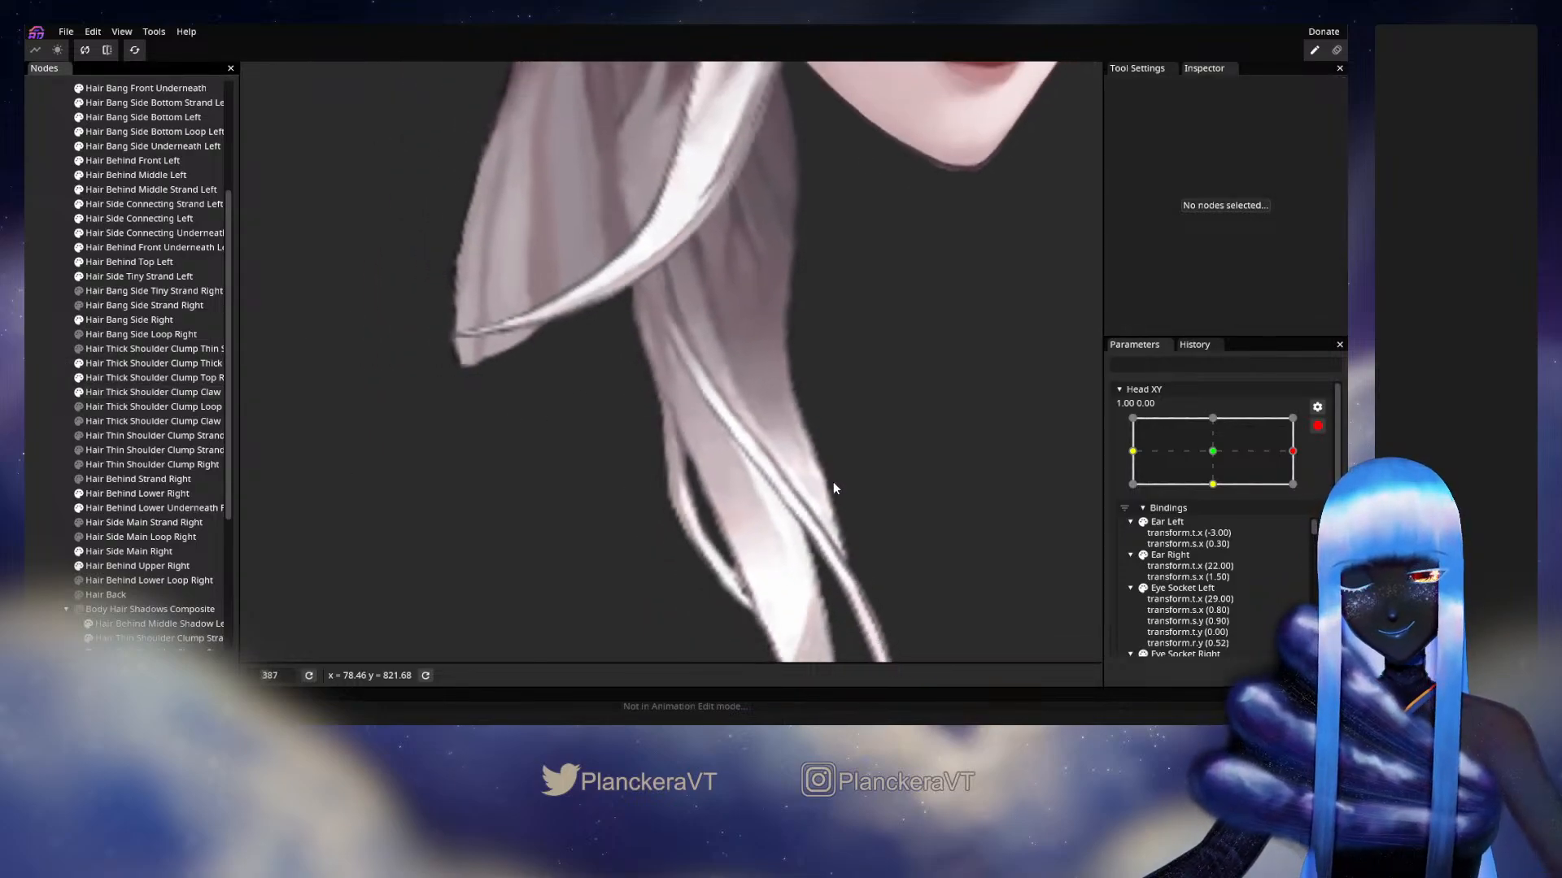
{"action": "left_click_drag", "start_coordinate": [934, 511], "coordinate": [934, 460]}
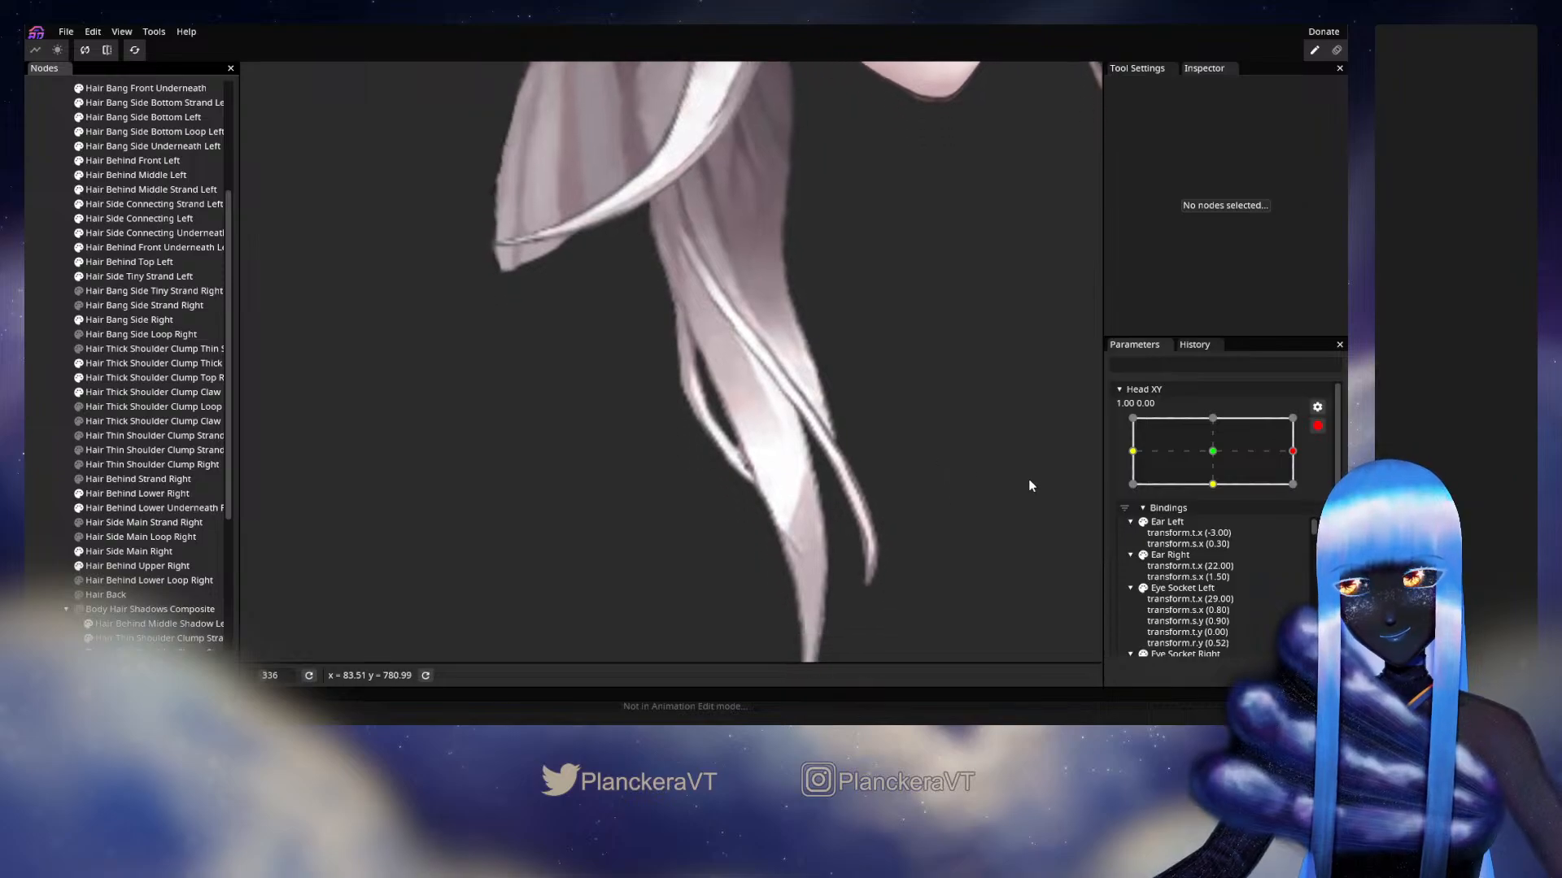
Leave keypoint editing, sweep Head XY from near center to 1.00, 0.00 to check the shoulder clump, and reopen the keypoint.
{"action": "left_click", "coordinate": [1317, 426]}
{"action": "mouse_move", "coordinate": [1303, 491]}
{"action": "left_mouse_down"}
{"action": "mouse_move", "coordinate": [1217, 496]}
{"action": "mouse_move", "coordinate": [1316, 492]}
{"action": "left_mouse_up"}
{"action": "left_click_drag", "start_coordinate": [1243, 491], "coordinate": [1311, 488]}
{"action": "left_click", "coordinate": [1327, 466]}
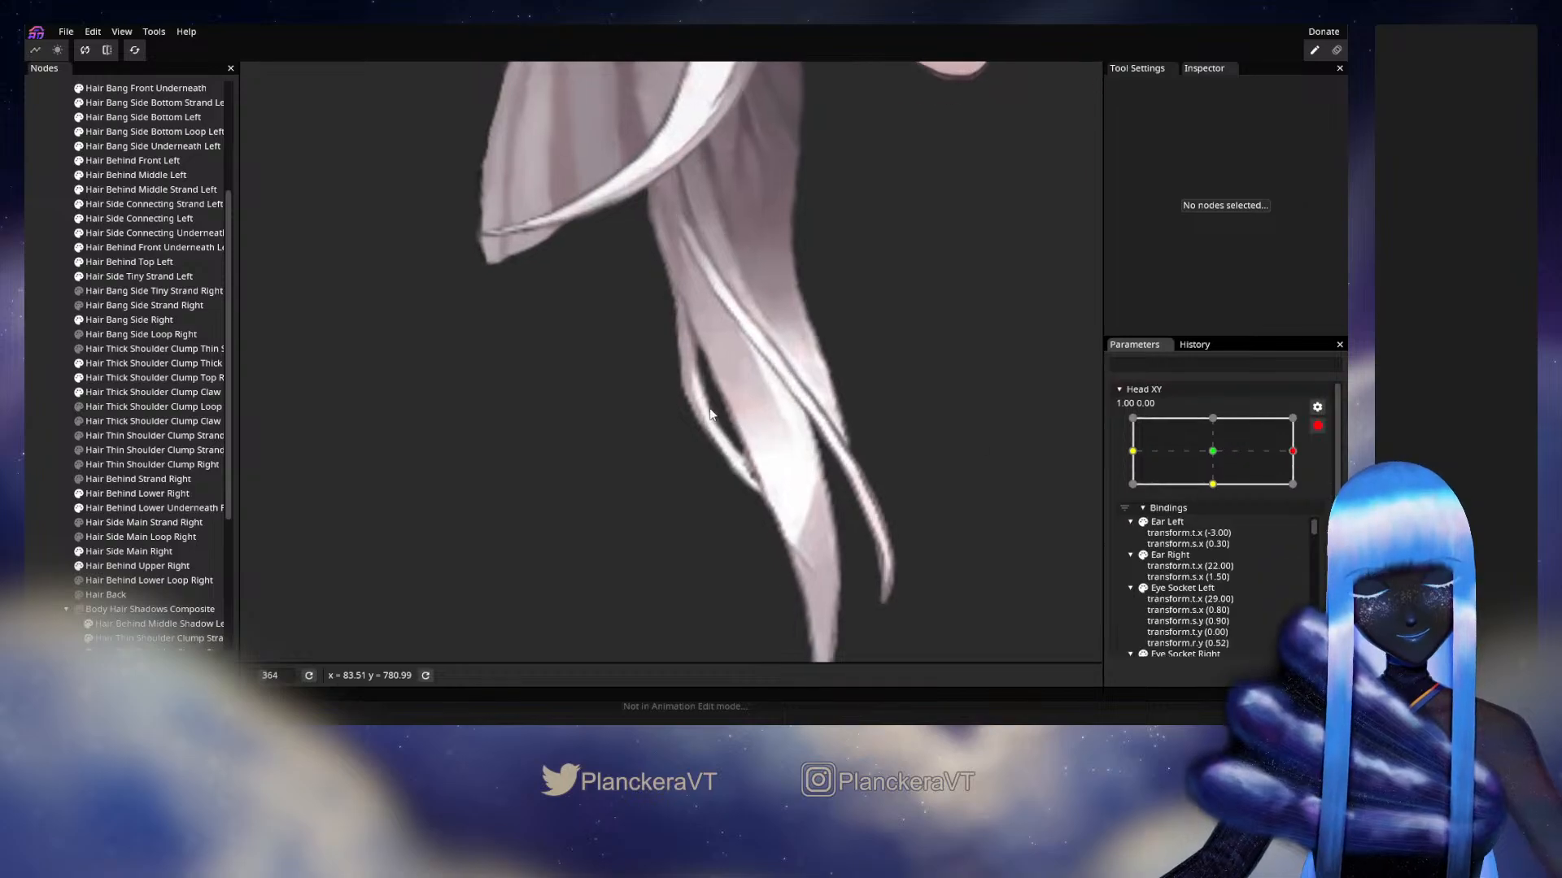
Adjust two neighboring left-edge vertices of the Hair Thick Shoulder Clump Claw Left Right mesh above the thin split strand.
{"action": "scroll", "coordinate": [612, 460], "scroll_direction": "up", "scroll_amount": 3}
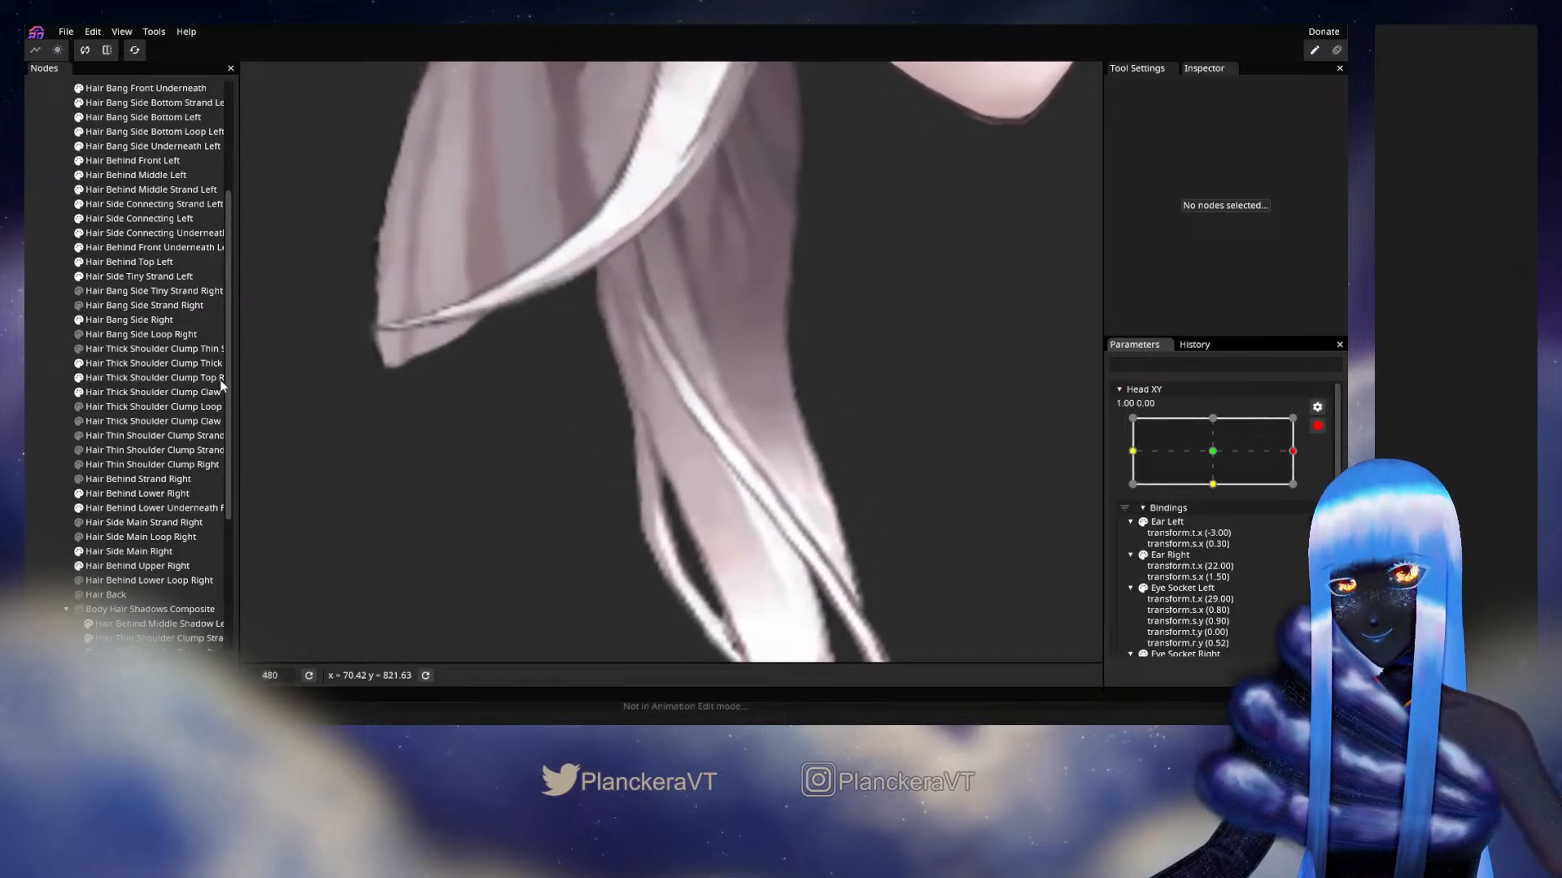
{"action": "left_click", "coordinate": [108, 393]}
{"action": "scroll", "coordinate": [562, 431], "scroll_direction": "up", "scroll_amount": 1}
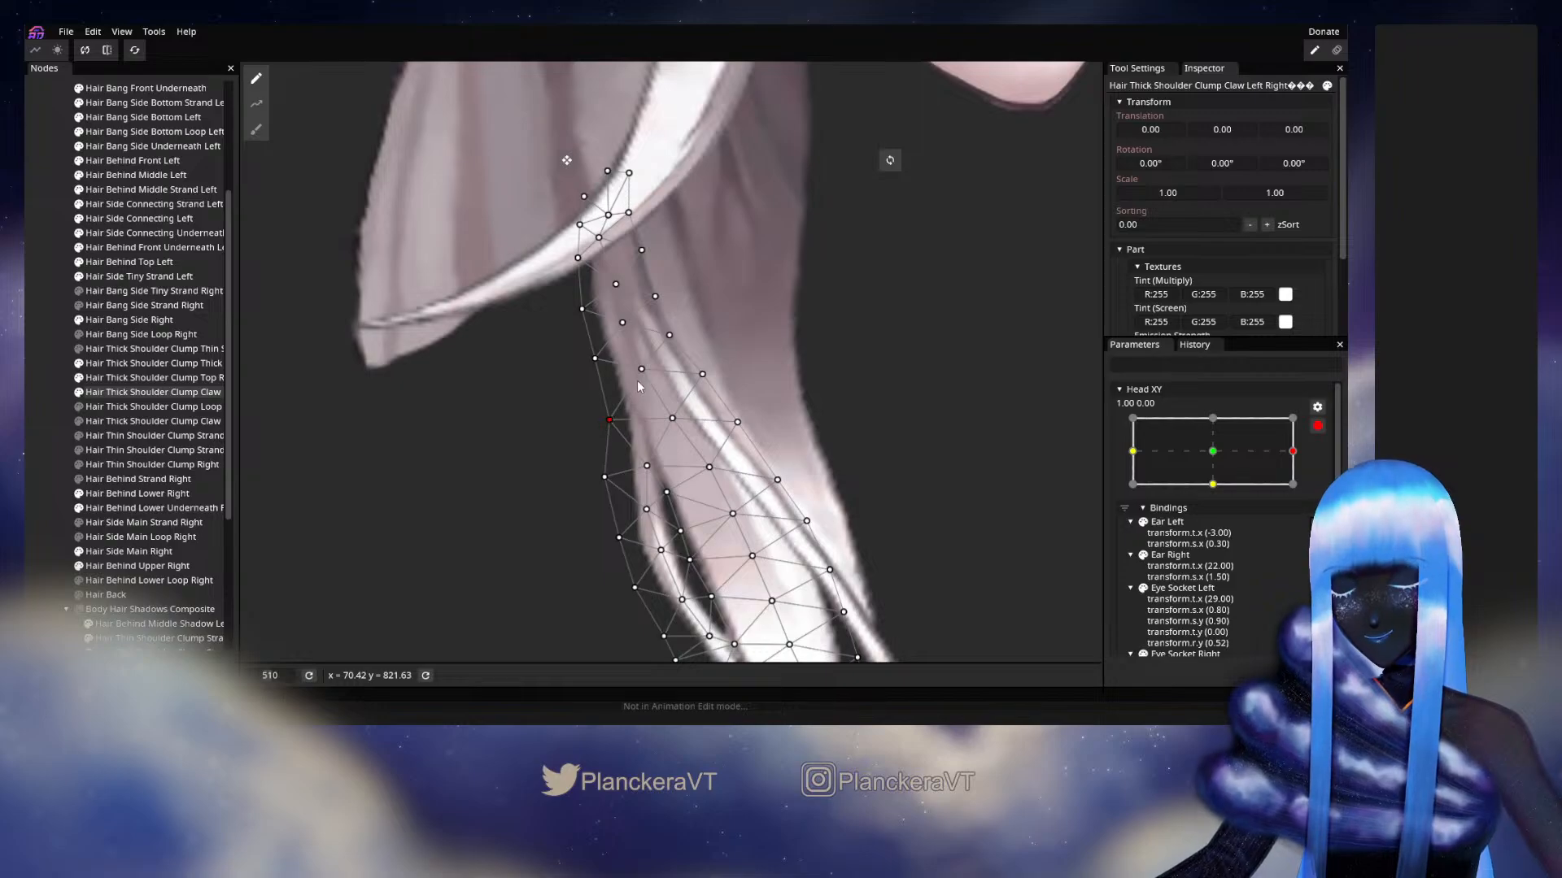
{"action": "left_click", "coordinate": [594, 360]}
{"action": "left_click", "coordinate": [63, 360]}
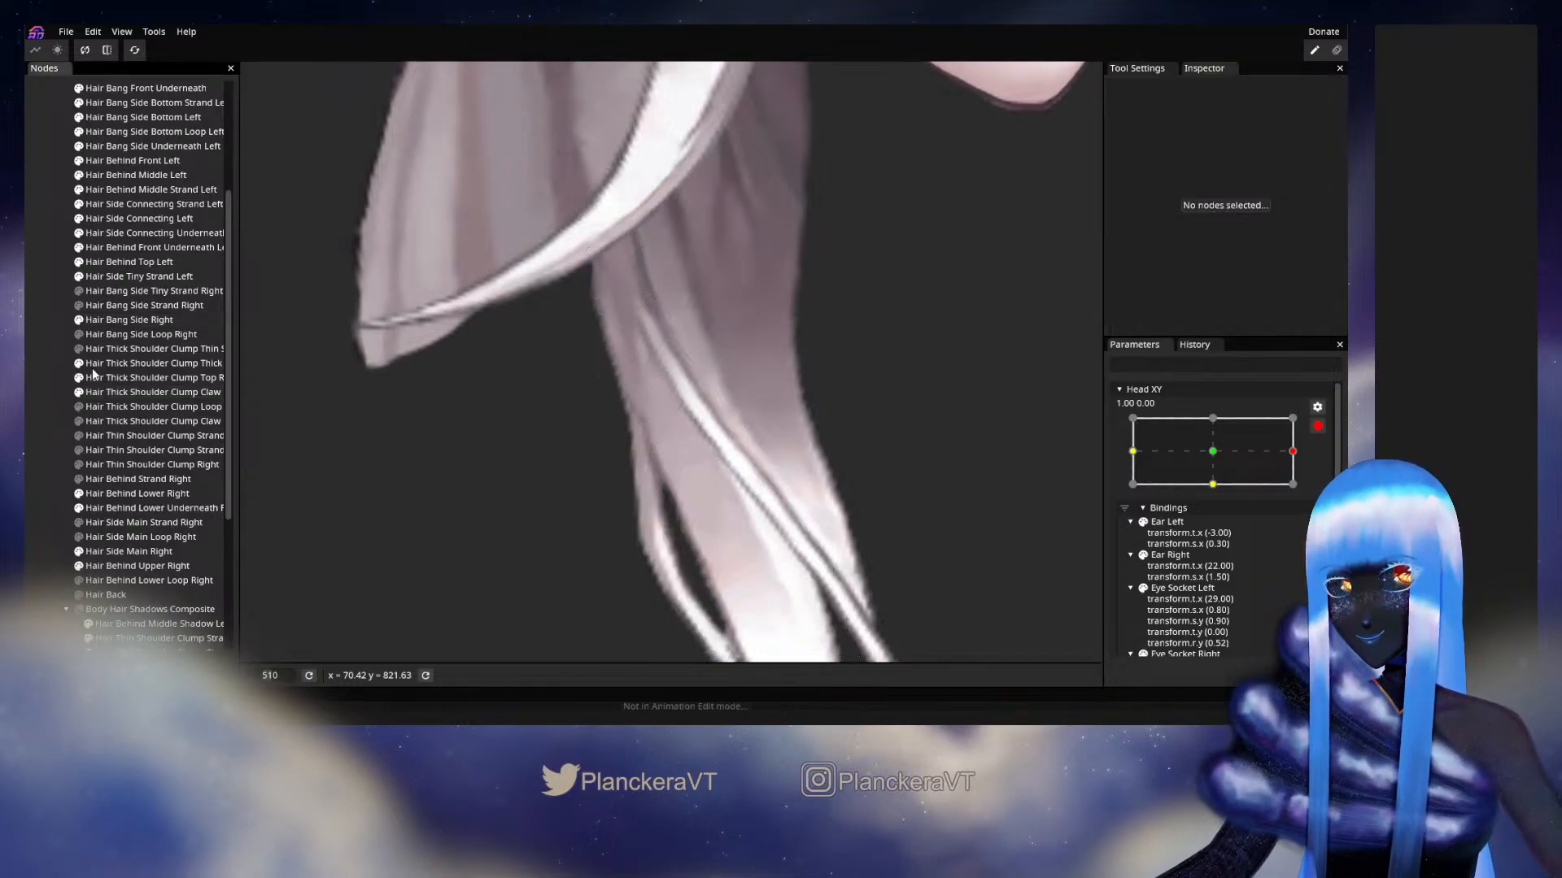
{"action": "scroll", "coordinate": [733, 504], "scroll_direction": "down", "scroll_amount": 1}
{"action": "scroll", "coordinate": [735, 509], "scroll_direction": "down", "scroll_amount": 5}
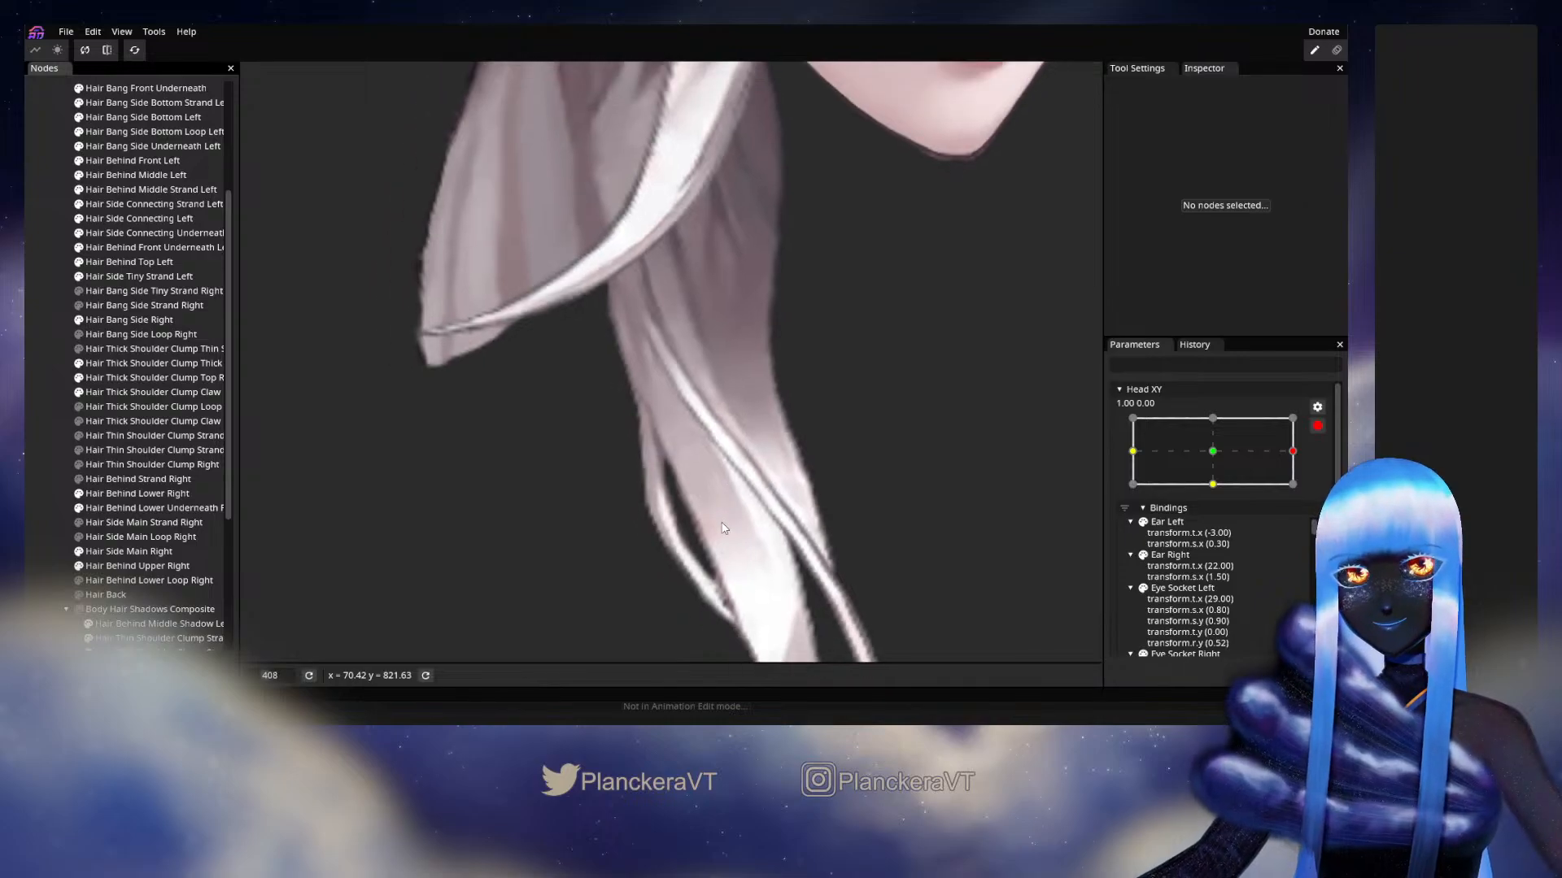
{"action": "left_click_drag", "start_coordinate": [753, 504], "coordinate": [771, 455]}
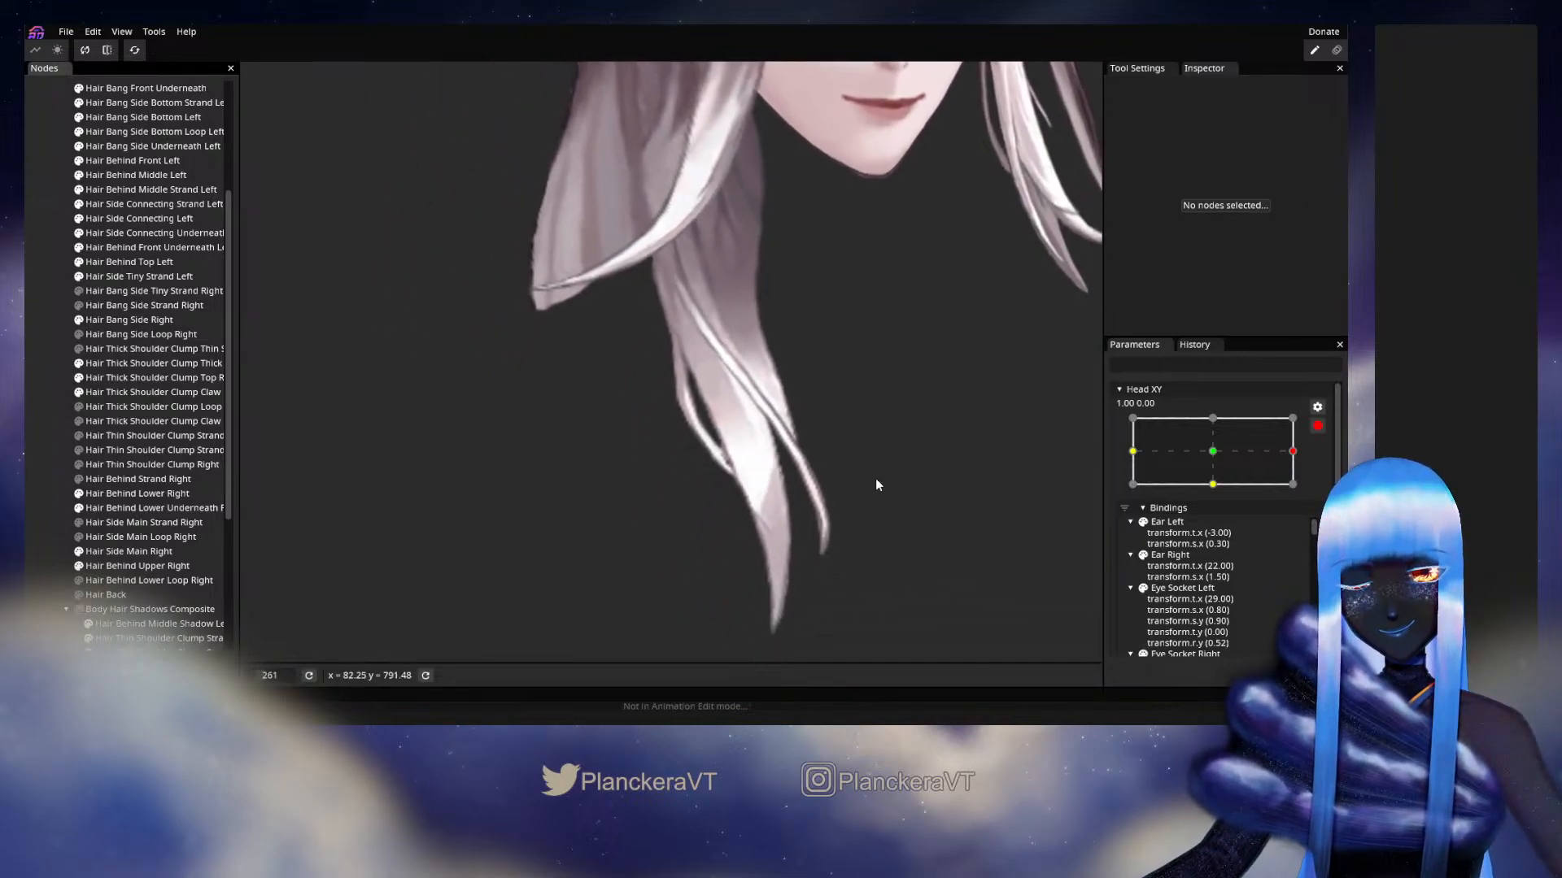
Check the adjusted left edge by moving Head XY around 1.00, 0.00 outside keypoint editing, and reopen the keypoint.
{"action": "left_click", "coordinate": [1317, 427]}
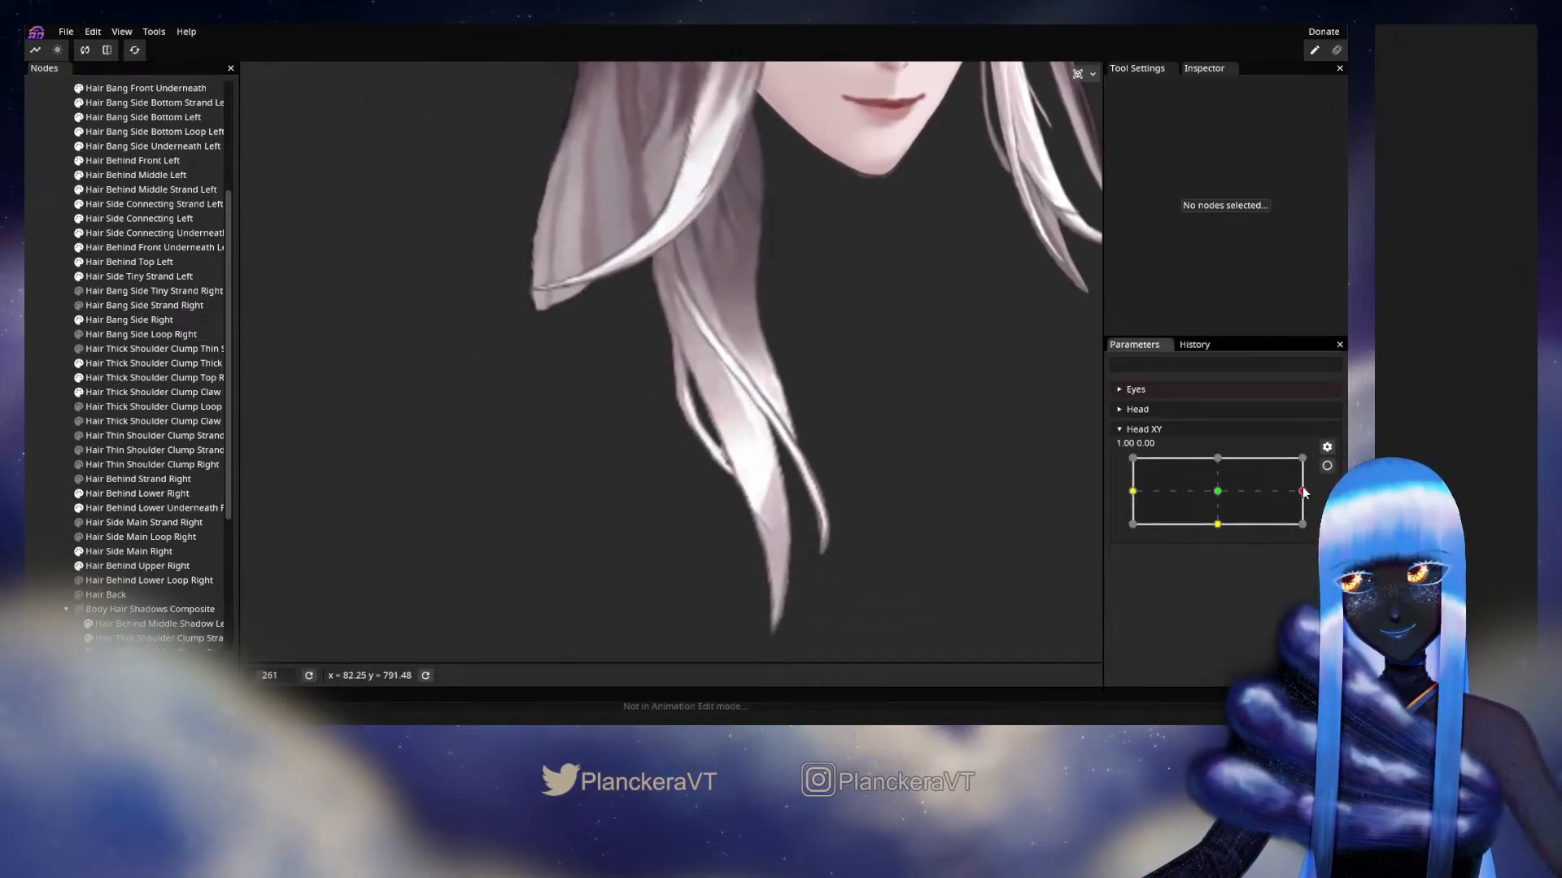
{"action": "mouse_move", "coordinate": [1304, 494]}
{"action": "left_mouse_down"}
{"action": "mouse_move", "coordinate": [1217, 491]}
{"action": "mouse_move", "coordinate": [1307, 498]}
{"action": "left_mouse_up"}
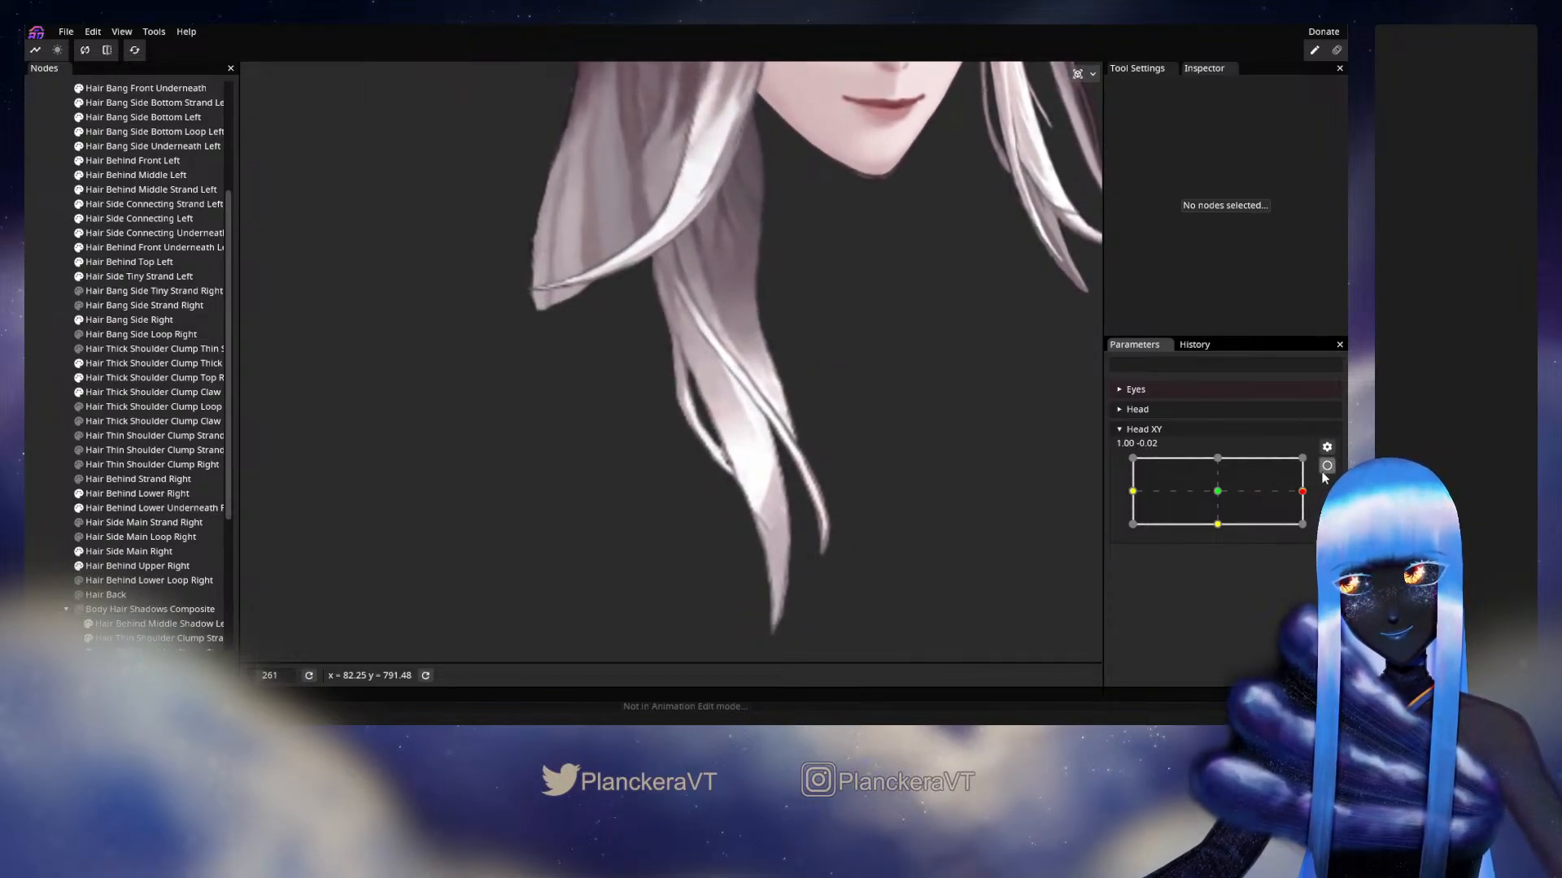
{"action": "left_click", "coordinate": [1327, 466]}
Nudge the Claw Left Right mesh's left-edge vertices and the adjacent inner vertex where the thin strand splits off.
{"action": "scroll", "coordinate": [719, 417], "scroll_direction": "up", "scroll_amount": 5}
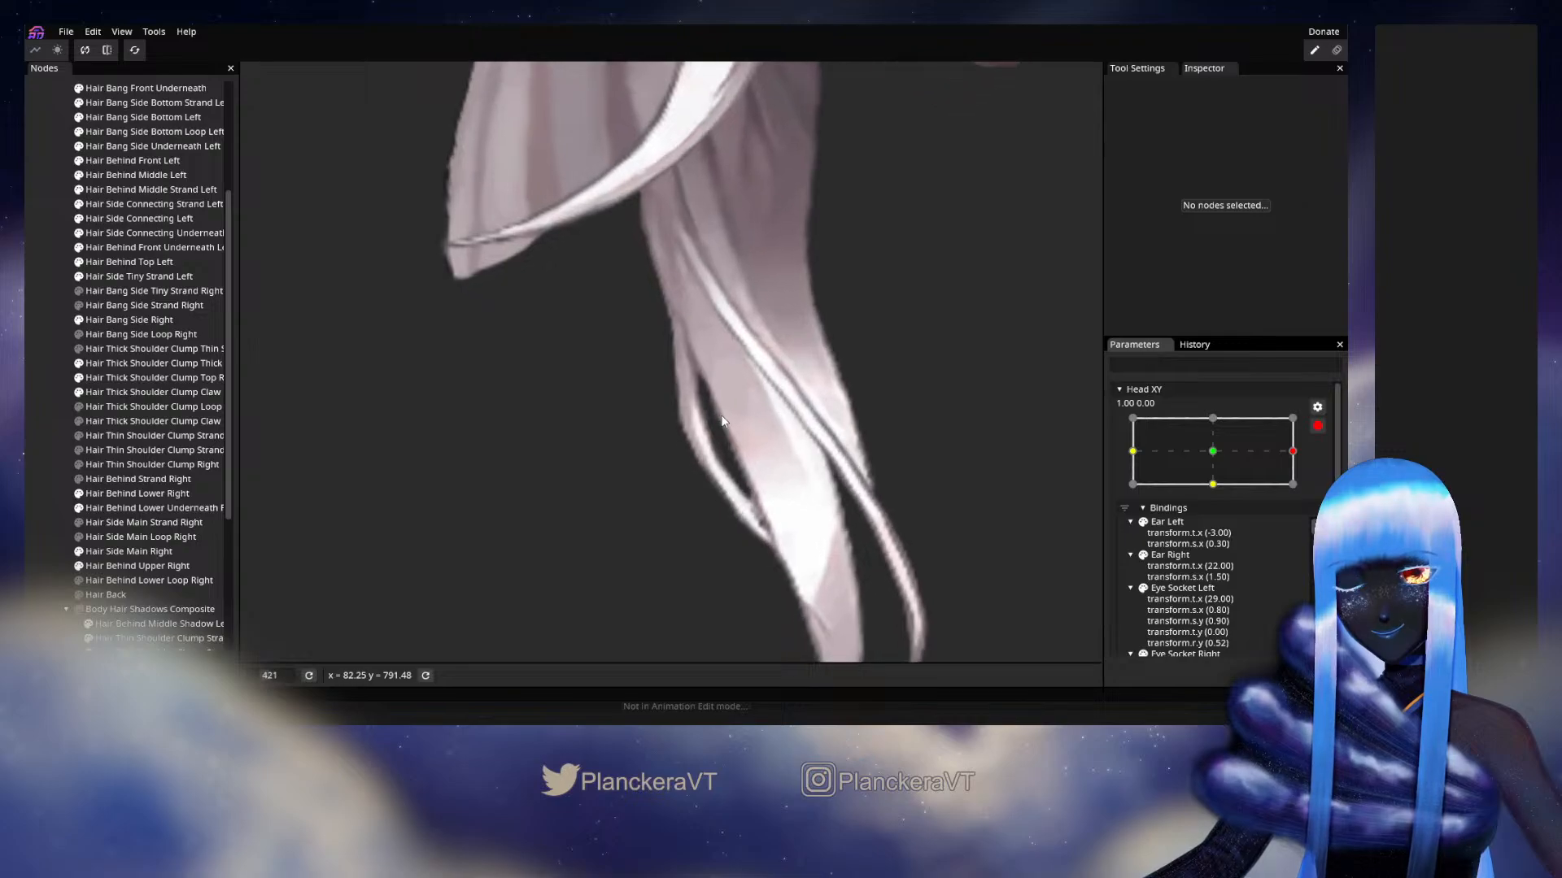
{"action": "left_click_drag", "start_coordinate": [722, 383], "coordinate": [740, 482]}
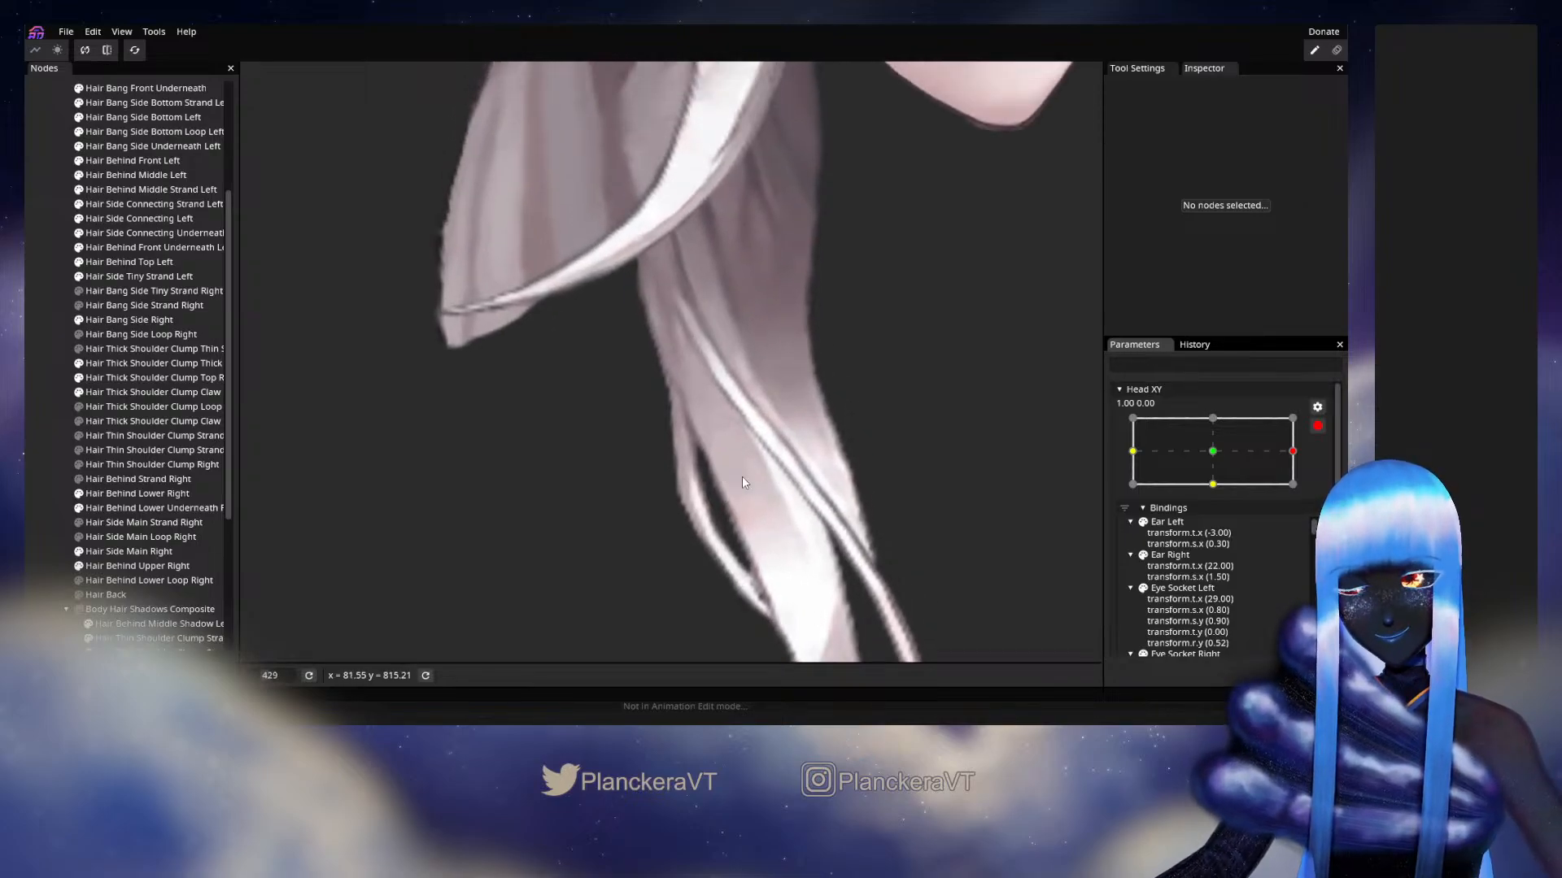
{"action": "left_click", "coordinate": [123, 392]}
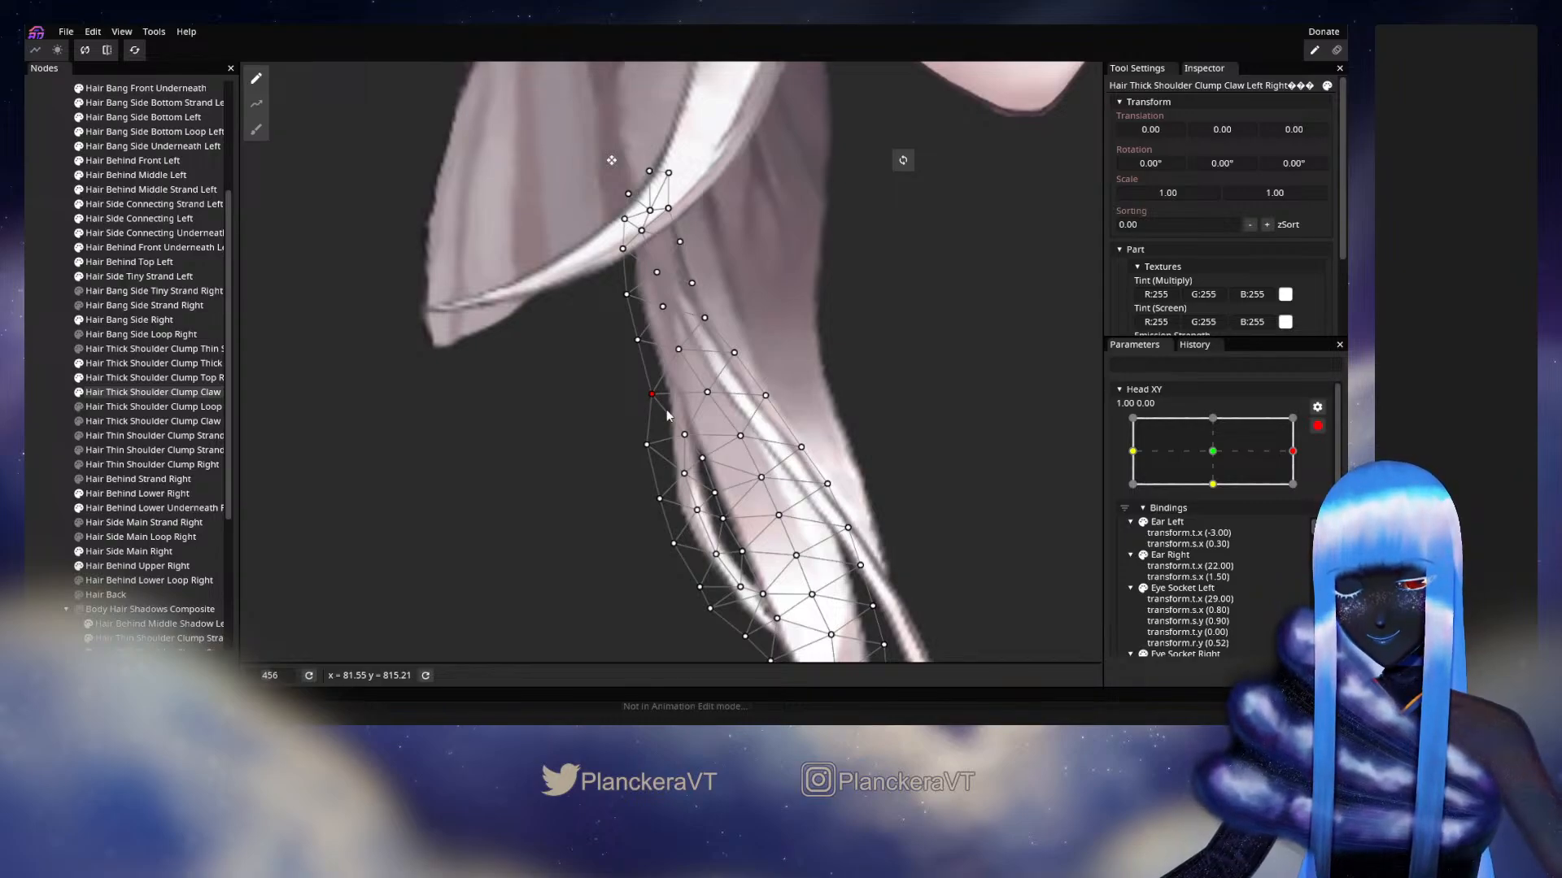
{"action": "left_click", "coordinate": [684, 435]}
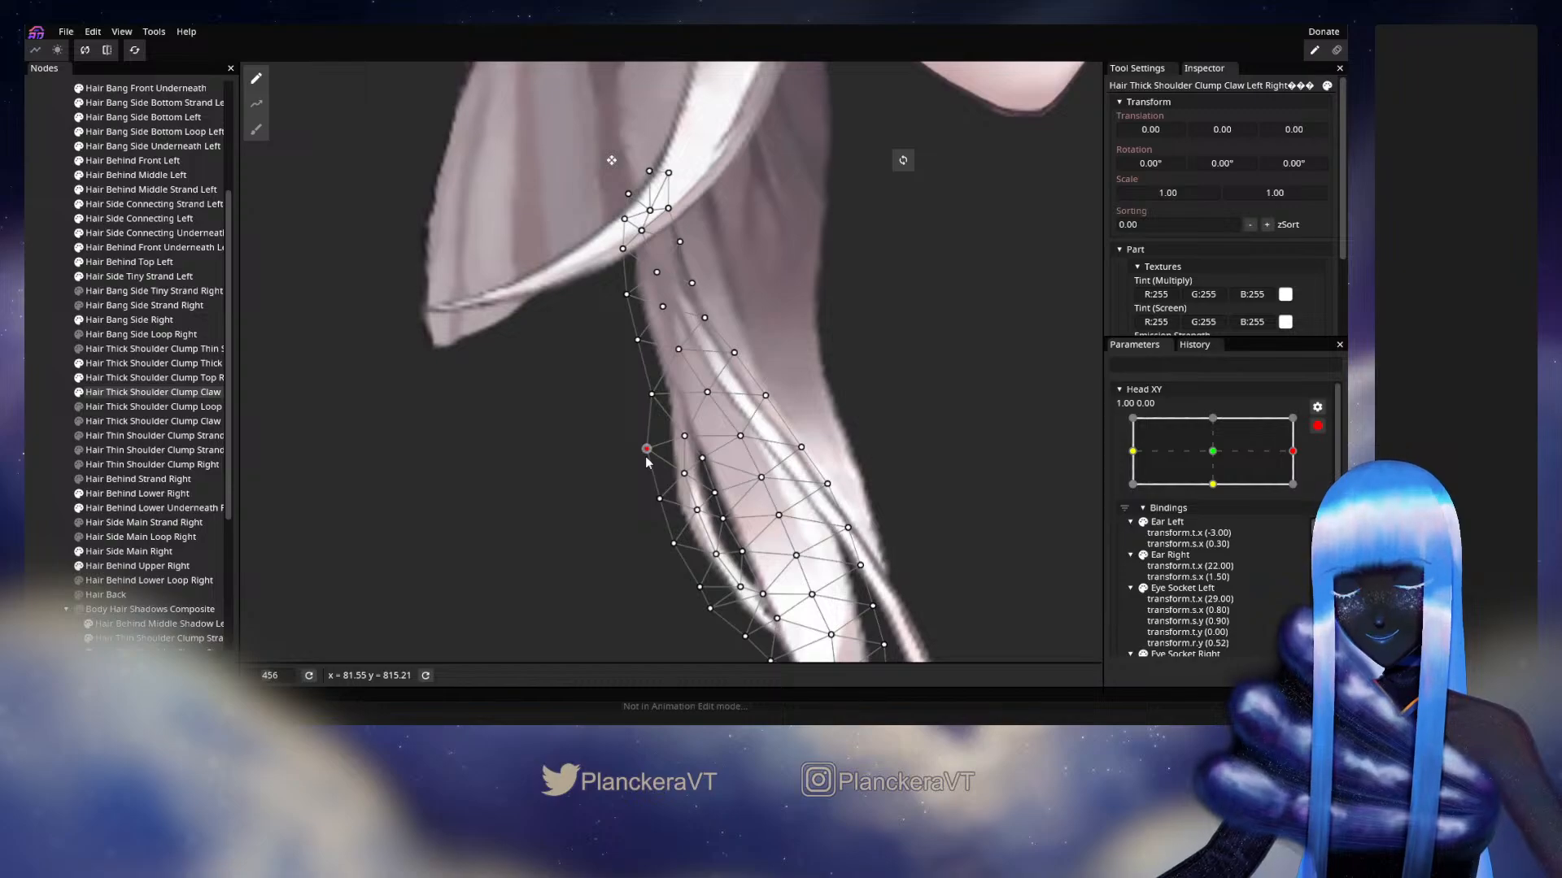
{"action": "left_click", "coordinate": [42, 383]}
{"action": "scroll", "coordinate": [813, 486], "scroll_direction": "down", "scroll_amount": 2}
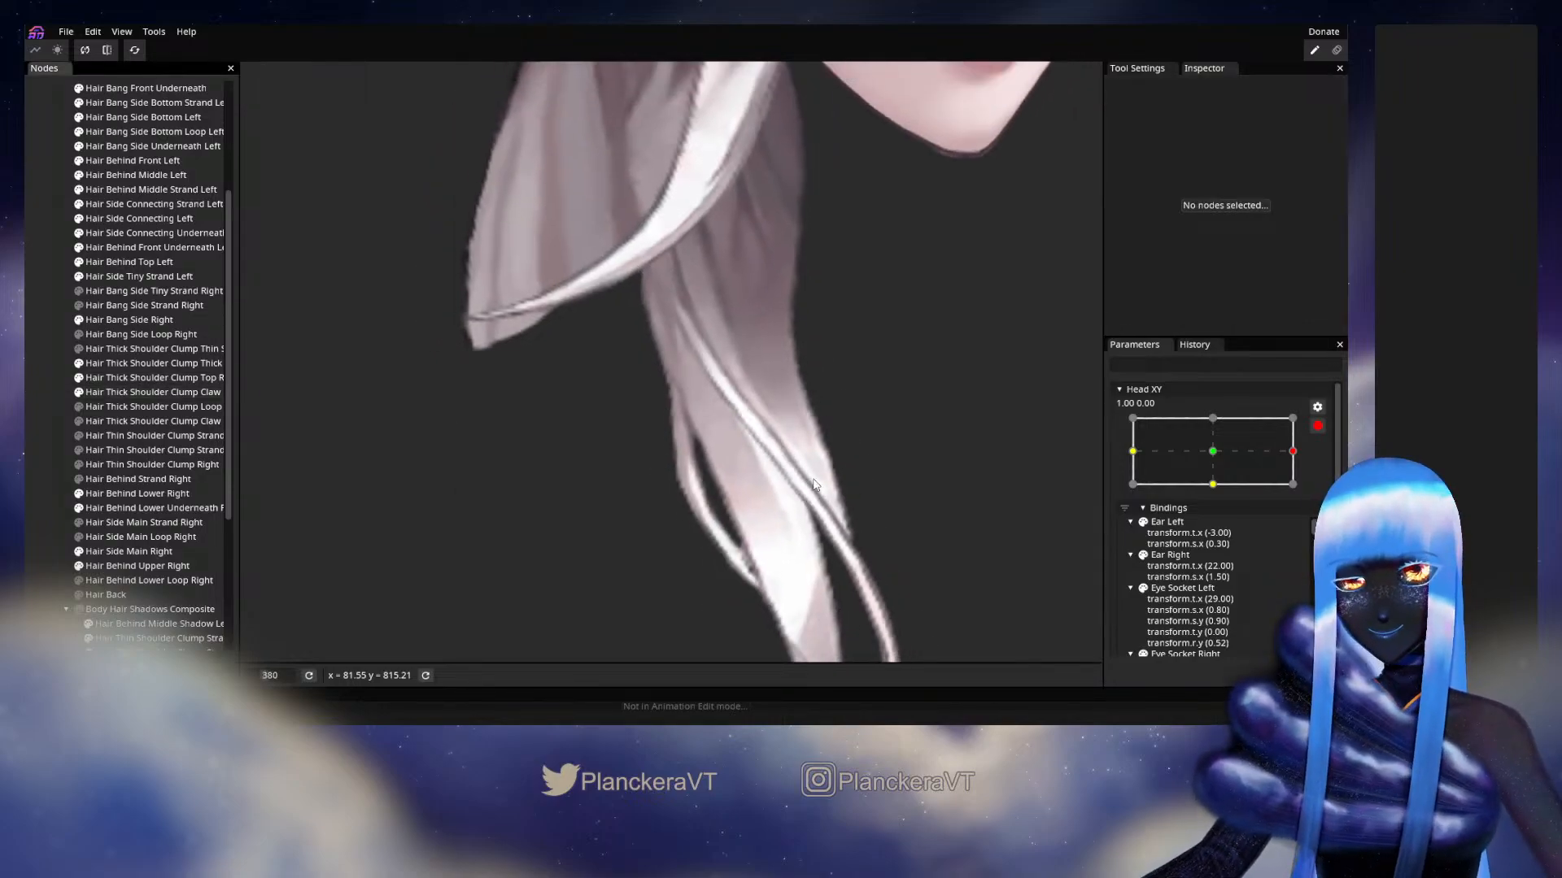
{"action": "scroll", "coordinate": [813, 486], "scroll_direction": "down", "scroll_amount": 1}
Test the split strand's deformation by moving Head XY near 1.00, 0.00 outside keypoint editing, and resume editing the keypoint.
{"action": "left_click", "coordinate": [1317, 426]}
{"action": "mouse_move", "coordinate": [1302, 492]}
{"action": "left_mouse_down"}
{"action": "mouse_move", "coordinate": [1217, 494]}
{"action": "mouse_move", "coordinate": [1320, 497]}
{"action": "left_mouse_up"}
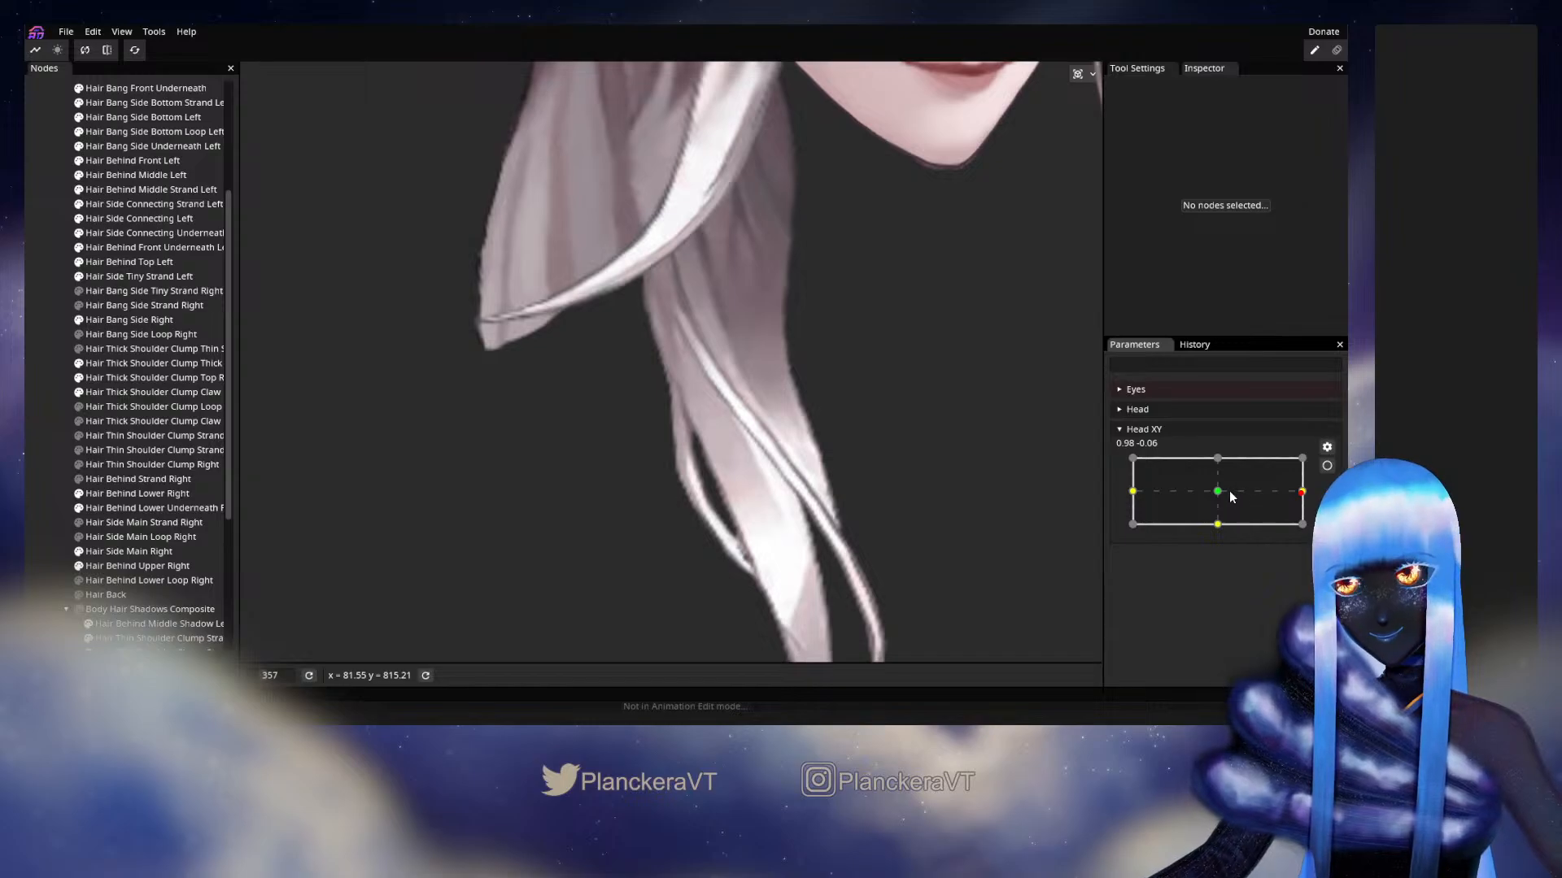
{"action": "mouse_move", "coordinate": [1304, 498]}
{"action": "left_mouse_down"}
{"action": "mouse_move", "coordinate": [1218, 501]}
{"action": "mouse_move", "coordinate": [1303, 491]}
{"action": "left_mouse_up"}
{"action": "left_click", "coordinate": [1327, 466]}
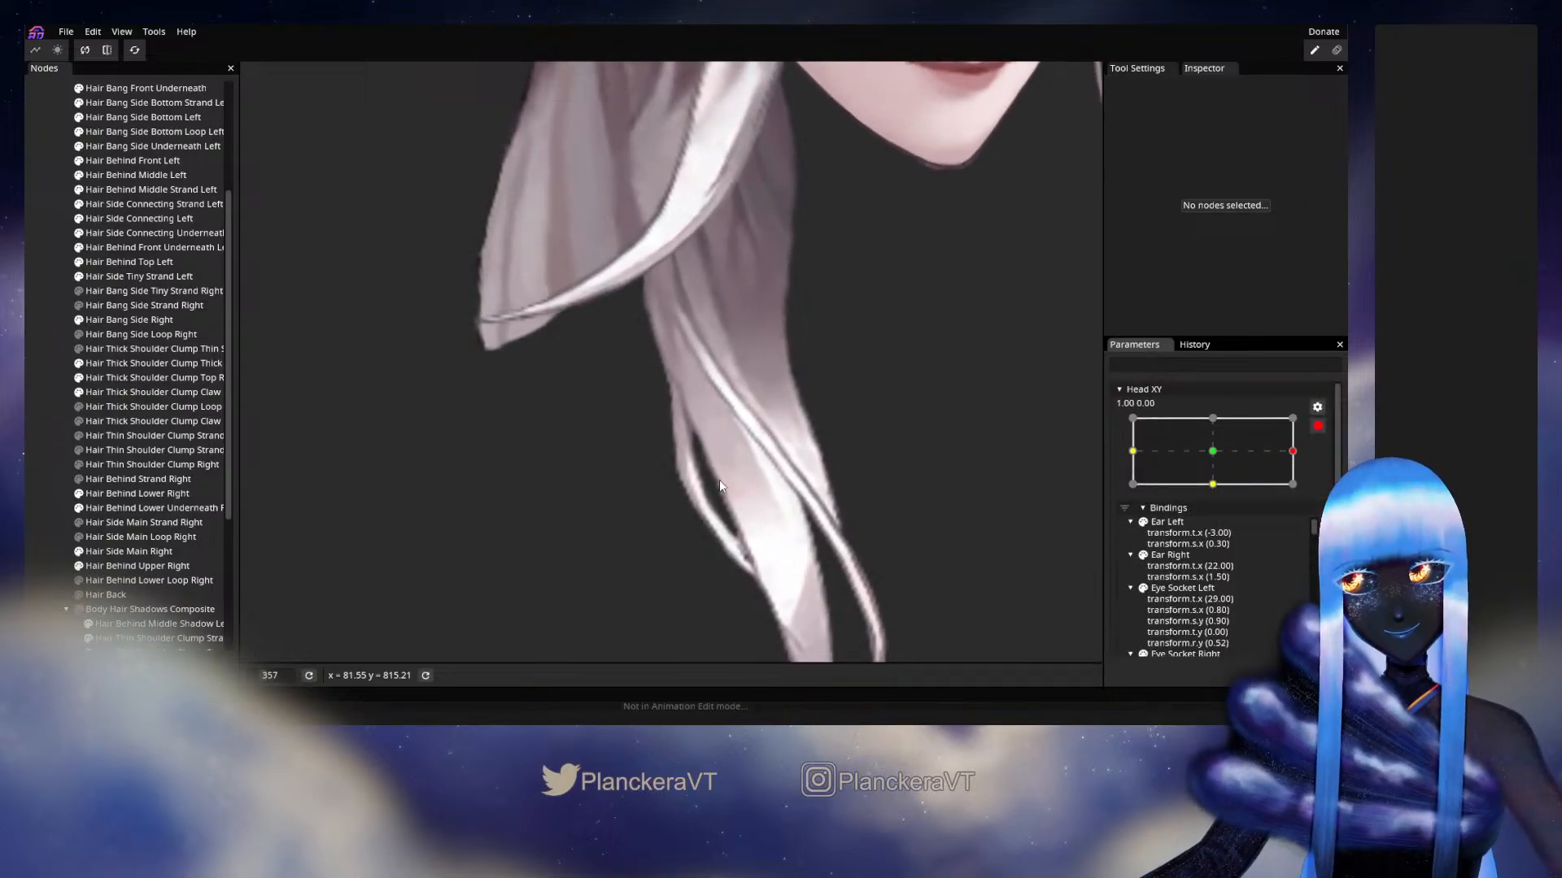
Adjust an inner vertex in the upper part of the Hair Thick Shoulder Clump Claw Left Right mesh, above the strand split.
{"action": "scroll", "coordinate": [724, 472], "scroll_direction": "up", "scroll_amount": 4}
{"action": "left_click", "coordinate": [194, 393]}
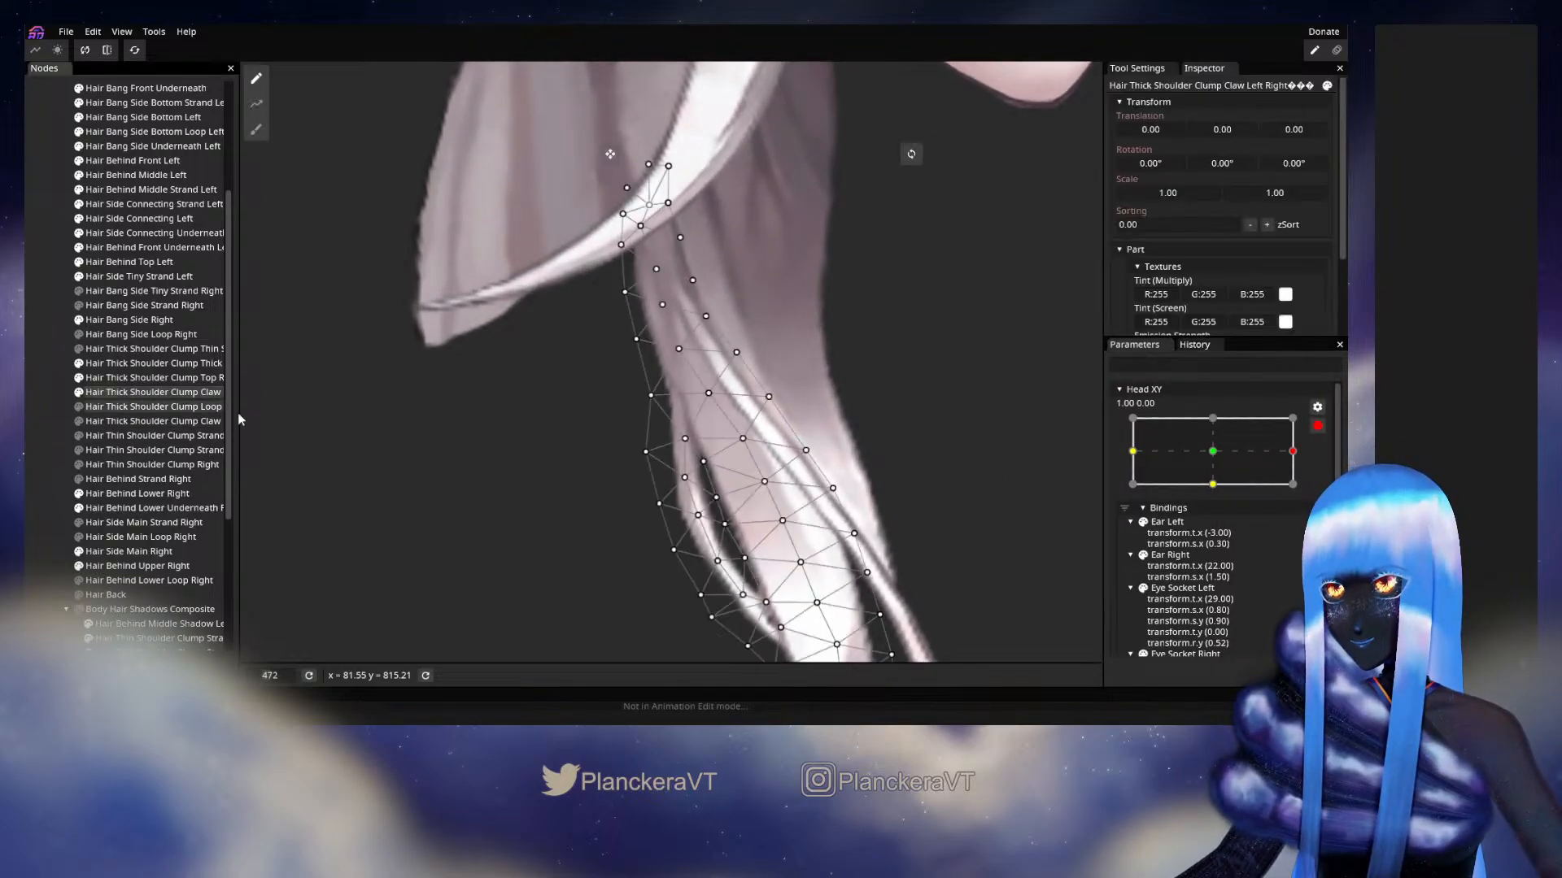
{"action": "scroll", "coordinate": [680, 351], "scroll_direction": "up", "scroll_amount": 2}
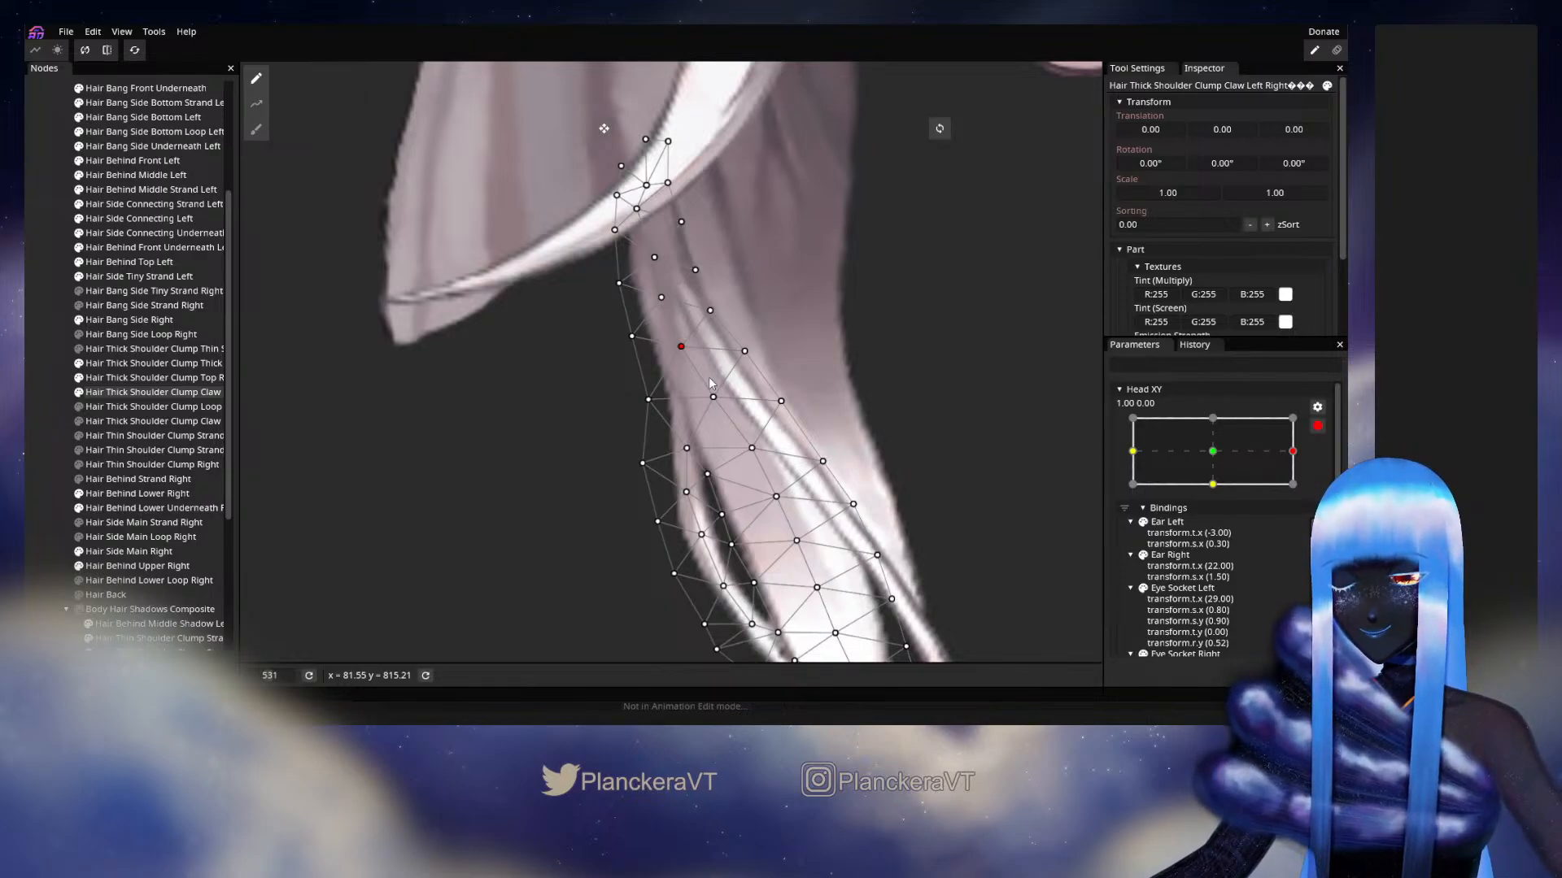
{"action": "left_click", "coordinate": [27, 436]}
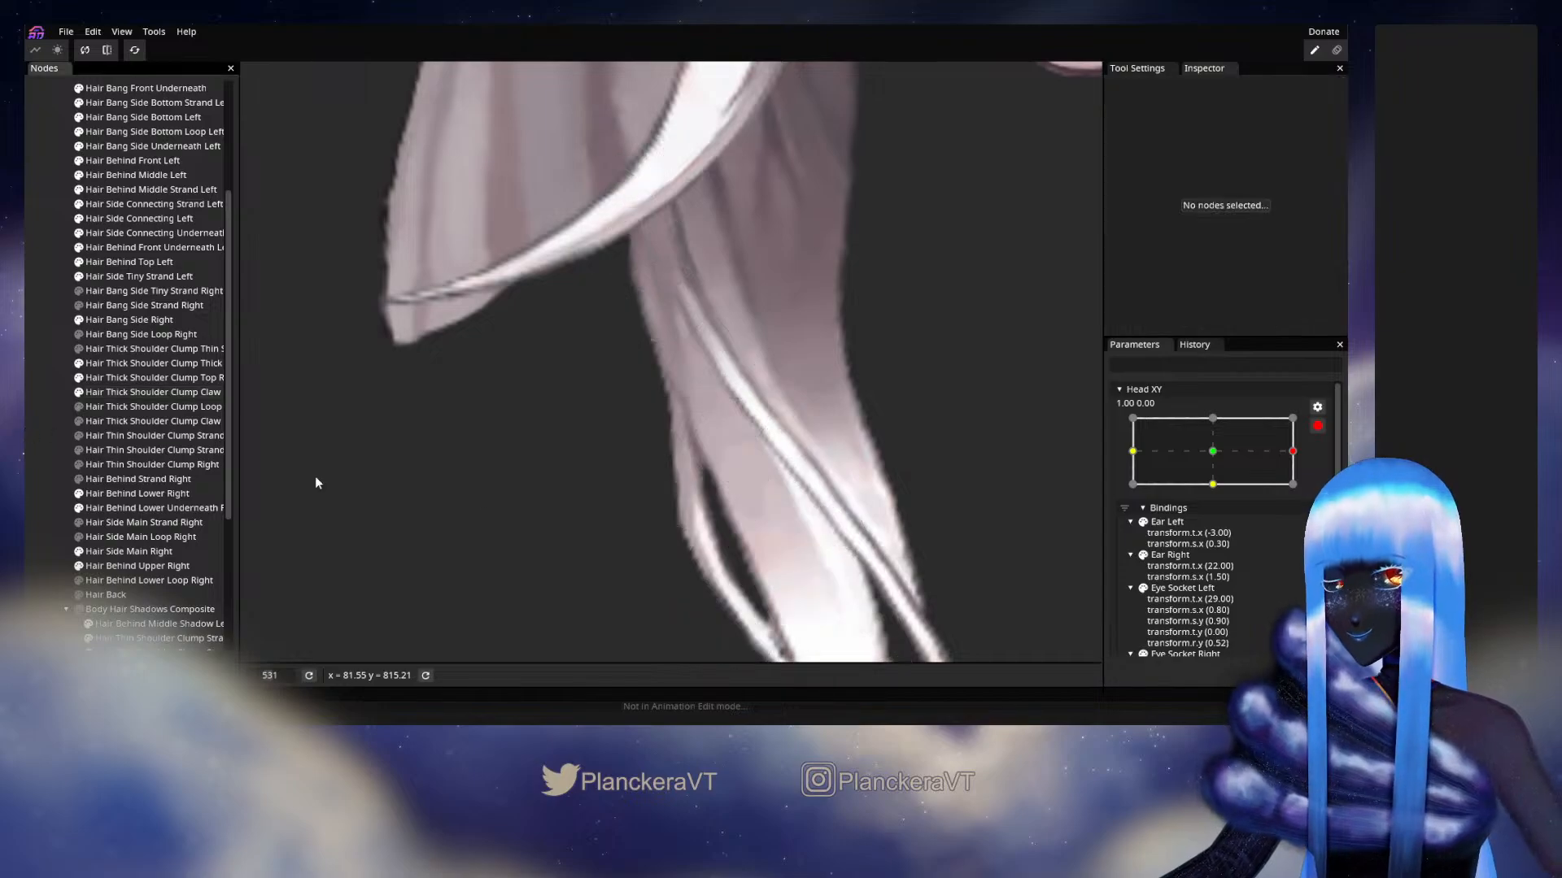
{"action": "scroll", "coordinate": [836, 543], "scroll_direction": "down", "scroll_amount": 3}
{"action": "scroll", "coordinate": [838, 541], "scroll_direction": "down", "scroll_amount": 2}
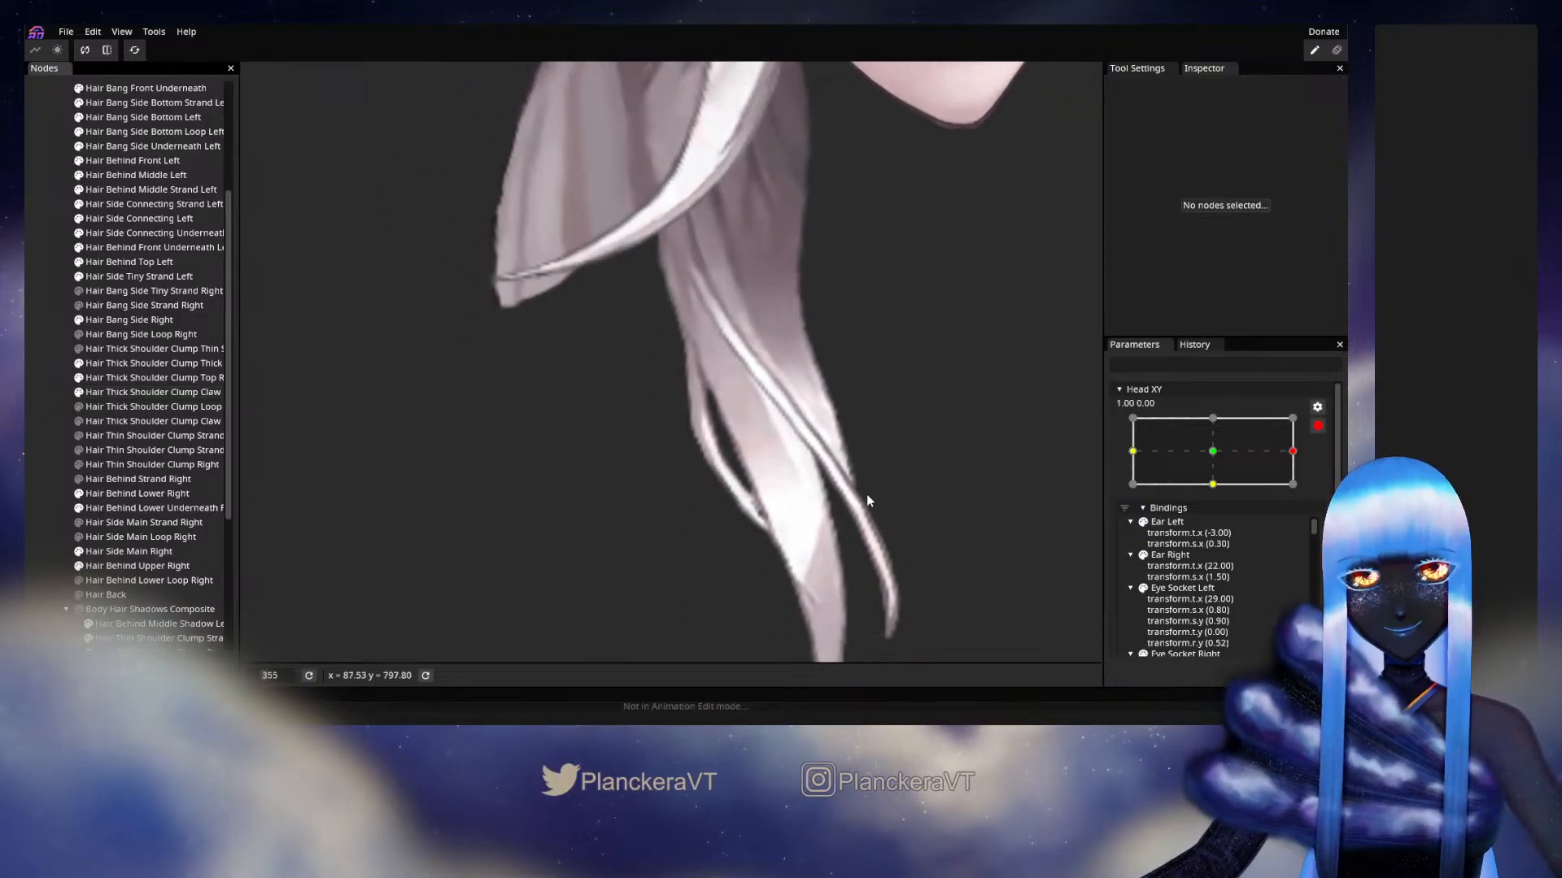
Preview the inner vertex change by moving Head XY around 1.00, 0.00 outside keypoint editing, and reopen the keypoint.
{"action": "left_click", "coordinate": [1319, 425]}
{"action": "mouse_move", "coordinate": [1301, 490]}
{"action": "left_mouse_down"}
{"action": "mouse_move", "coordinate": [1219, 491]}
{"action": "mouse_move", "coordinate": [1310, 493]}
{"action": "left_mouse_up"}
{"action": "left_click", "coordinate": [1327, 466]}
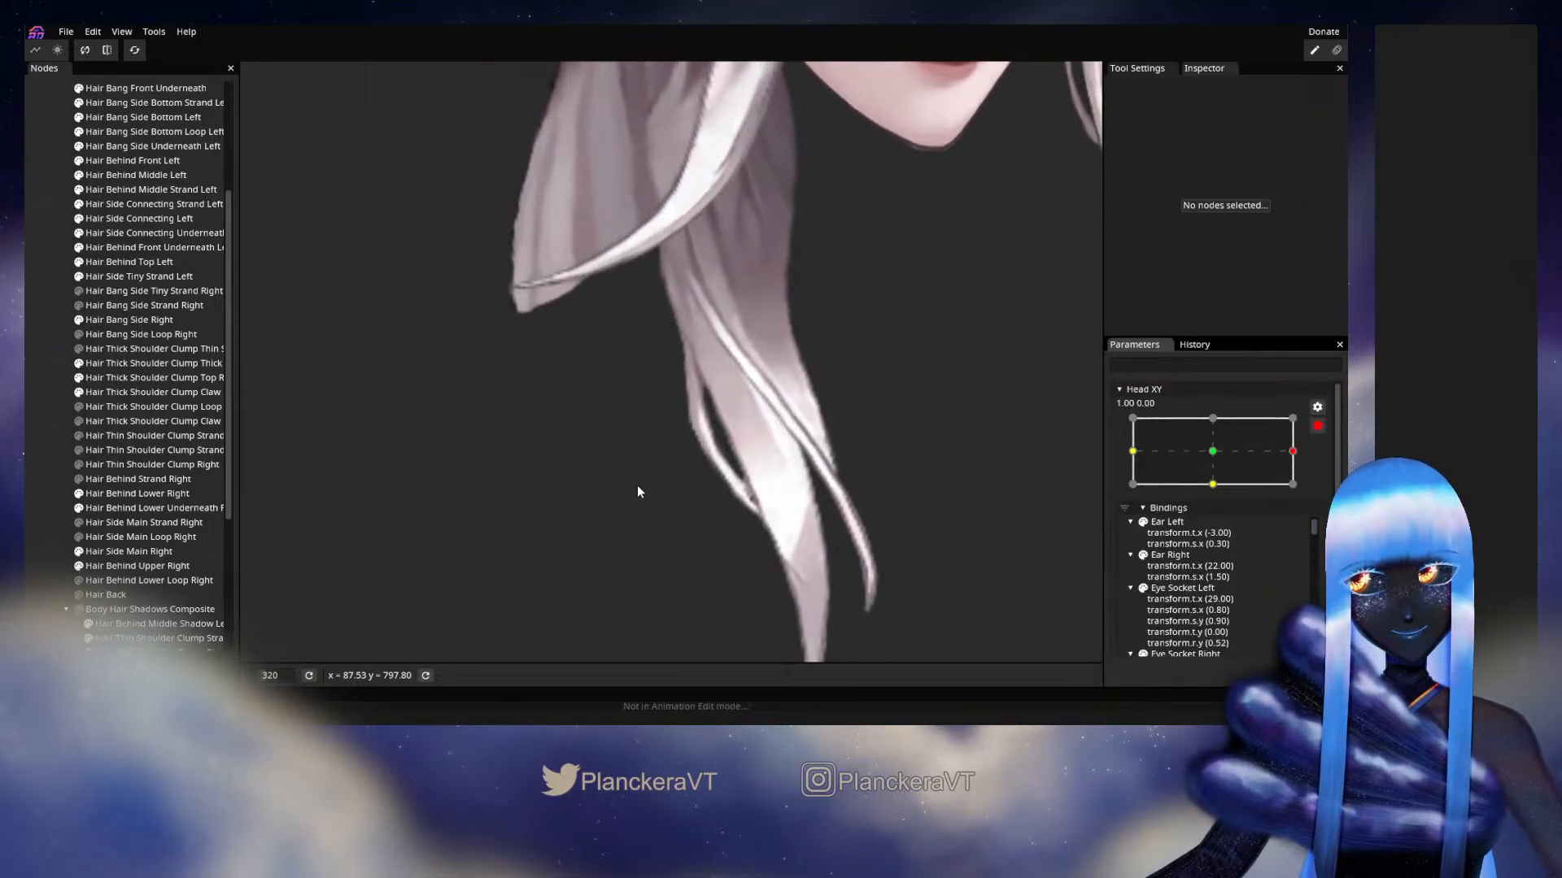
Shift the left-edge vertex of the Claw Left Right mesh beside the top of the thin split strand.
{"action": "scroll", "coordinate": [422, 447], "scroll_direction": "up", "scroll_amount": 2}
{"action": "left_click", "coordinate": [145, 392]}
{"action": "scroll", "coordinate": [700, 427], "scroll_direction": "up", "scroll_amount": 1}
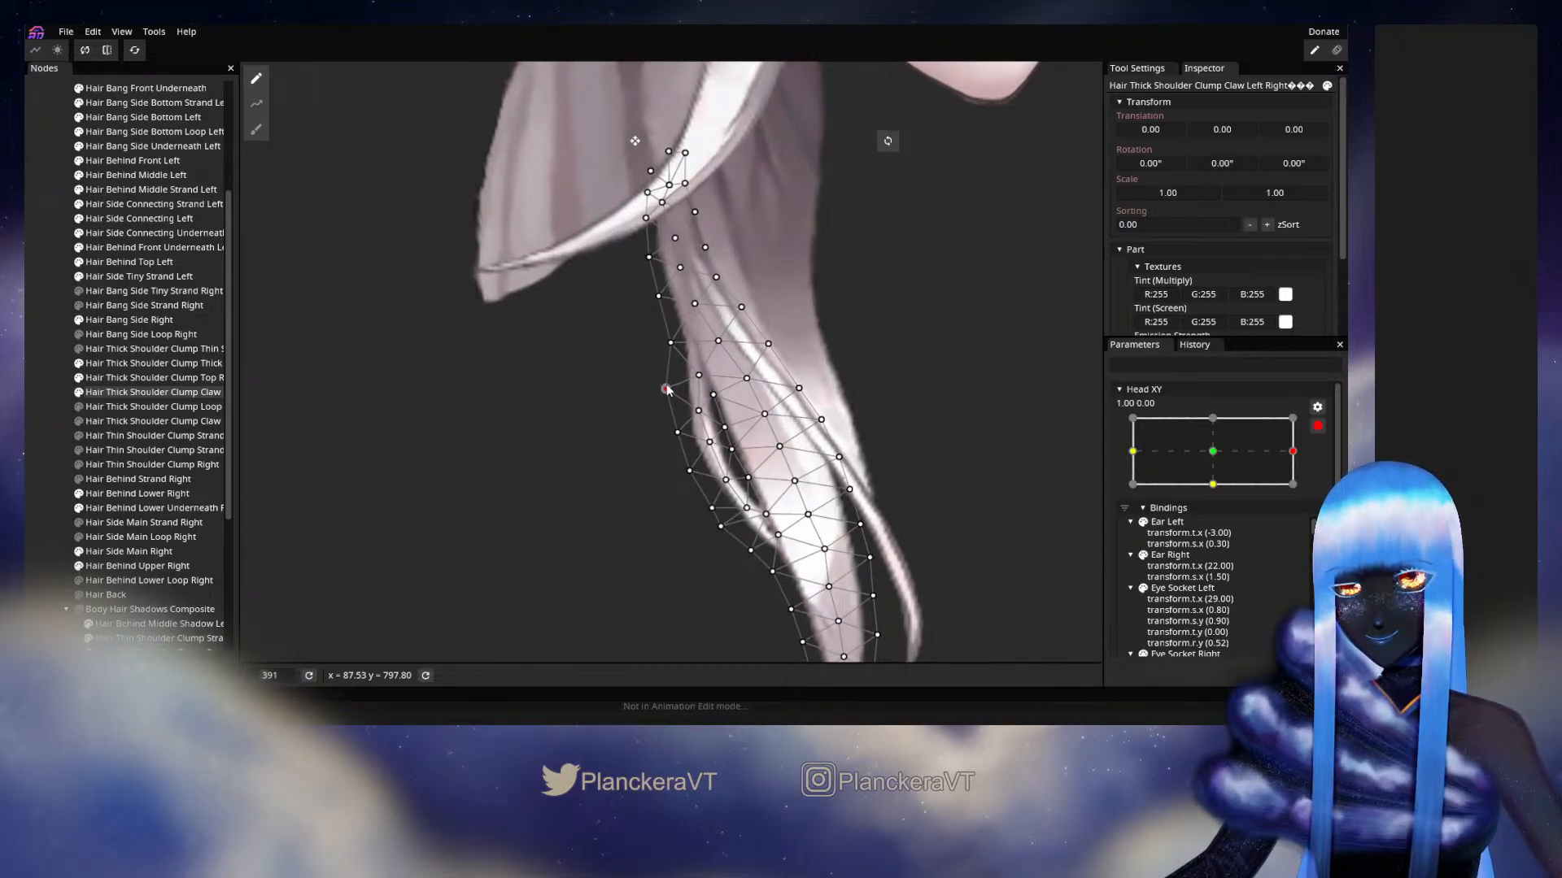
{"action": "left_click", "coordinate": [55, 435]}
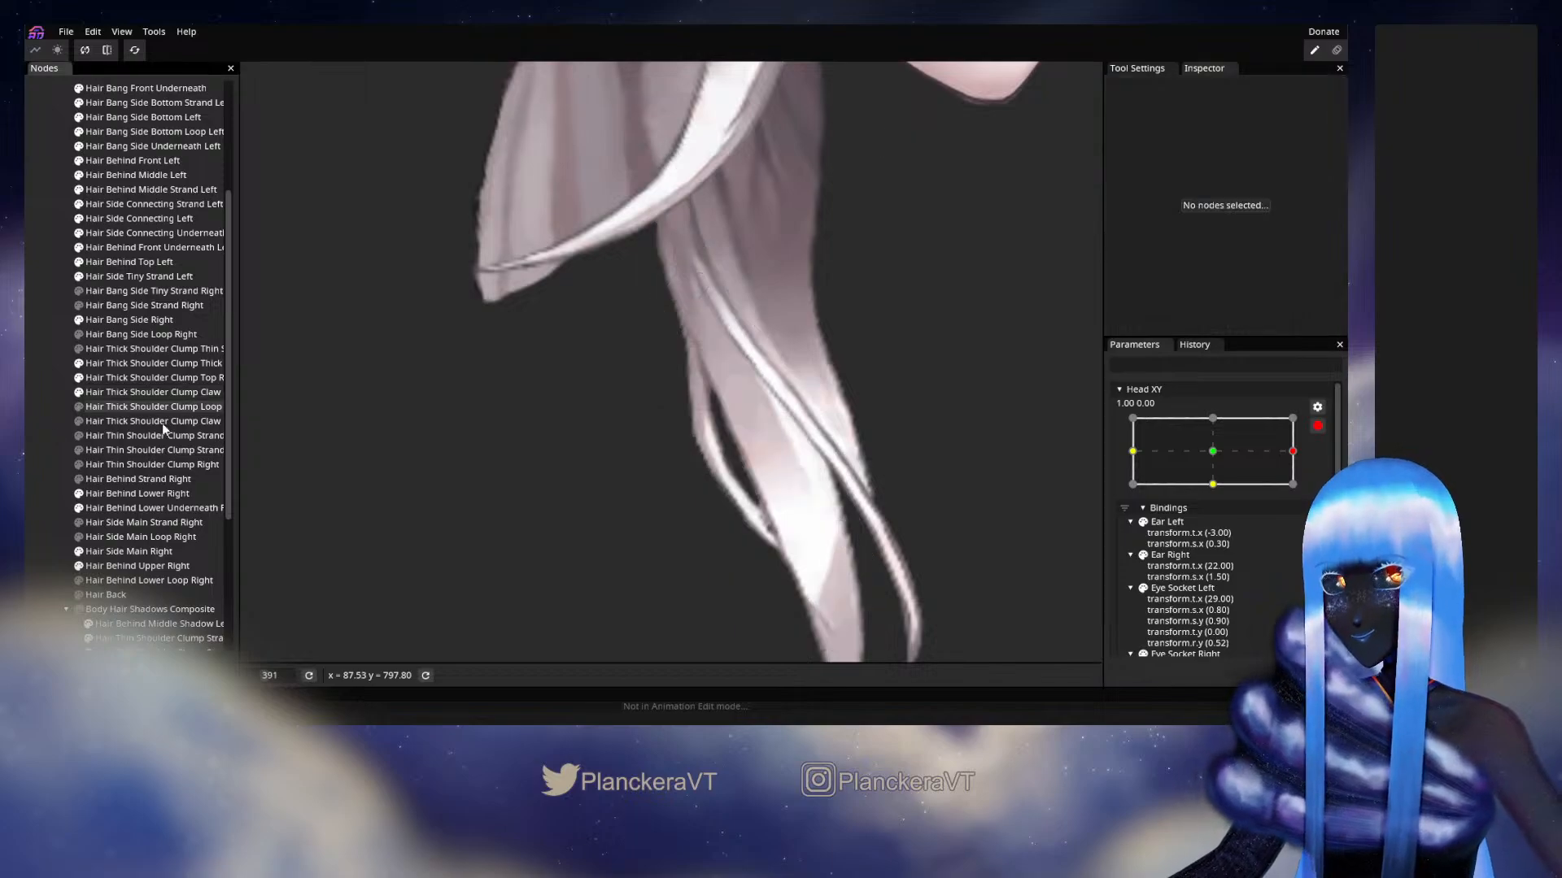
{"action": "scroll", "coordinate": [842, 530], "scroll_direction": "down", "scroll_amount": 3}
{"action": "scroll", "coordinate": [841, 534], "scroll_direction": "down", "scroll_amount": 1}
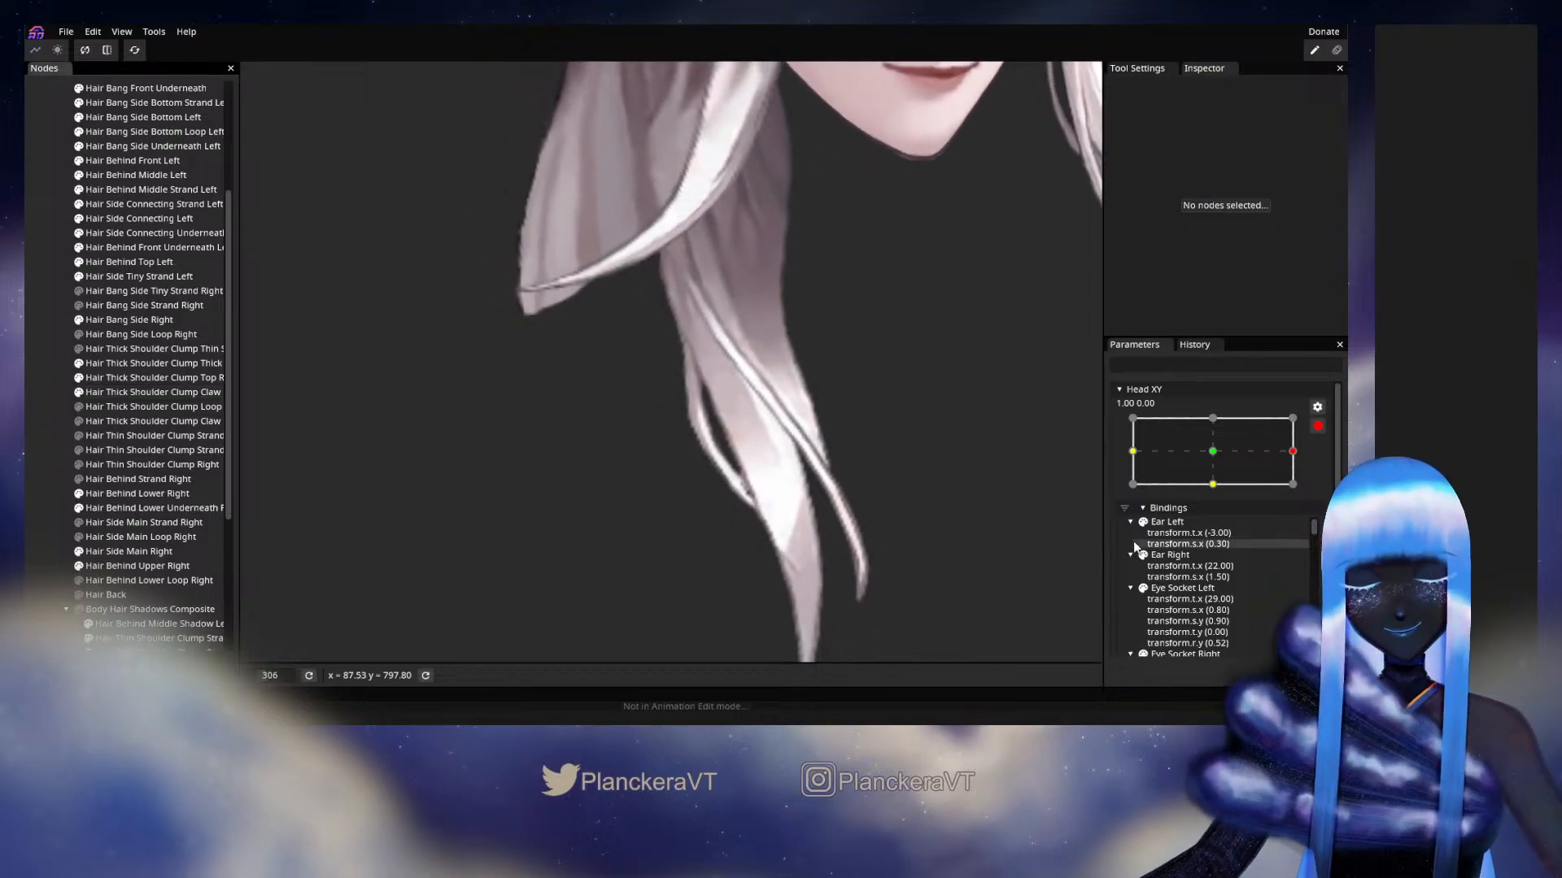
Check the thin strand's outline by moving Head XY near 1.00, 0.00 outside keypoint editing, and return to the keypoint.
{"action": "left_click", "coordinate": [1317, 427]}
{"action": "mouse_move", "coordinate": [1303, 493]}
{"action": "left_mouse_down"}
{"action": "mouse_move", "coordinate": [1217, 498]}
{"action": "mouse_move", "coordinate": [1308, 493]}
{"action": "left_mouse_up"}
{"action": "left_click", "coordinate": [1327, 465]}
Nudge the inner vertex of the Claw Left Right mesh at the top of the gap between the two strands.
{"action": "scroll", "coordinate": [702, 471], "scroll_direction": "up", "scroll_amount": 4}
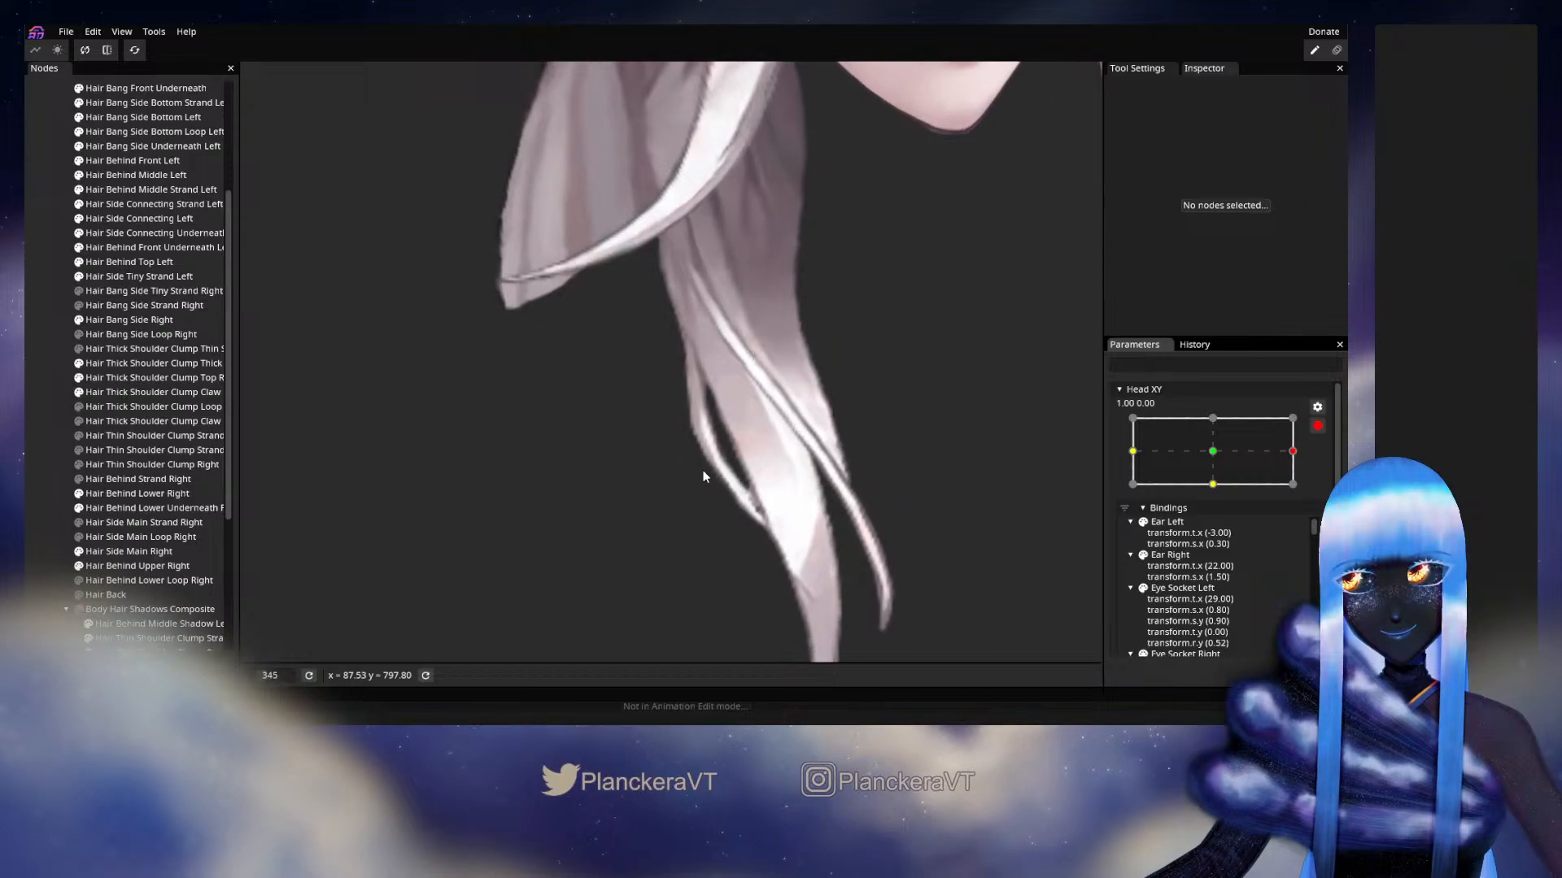
{"action": "left_click", "coordinate": [162, 392]}
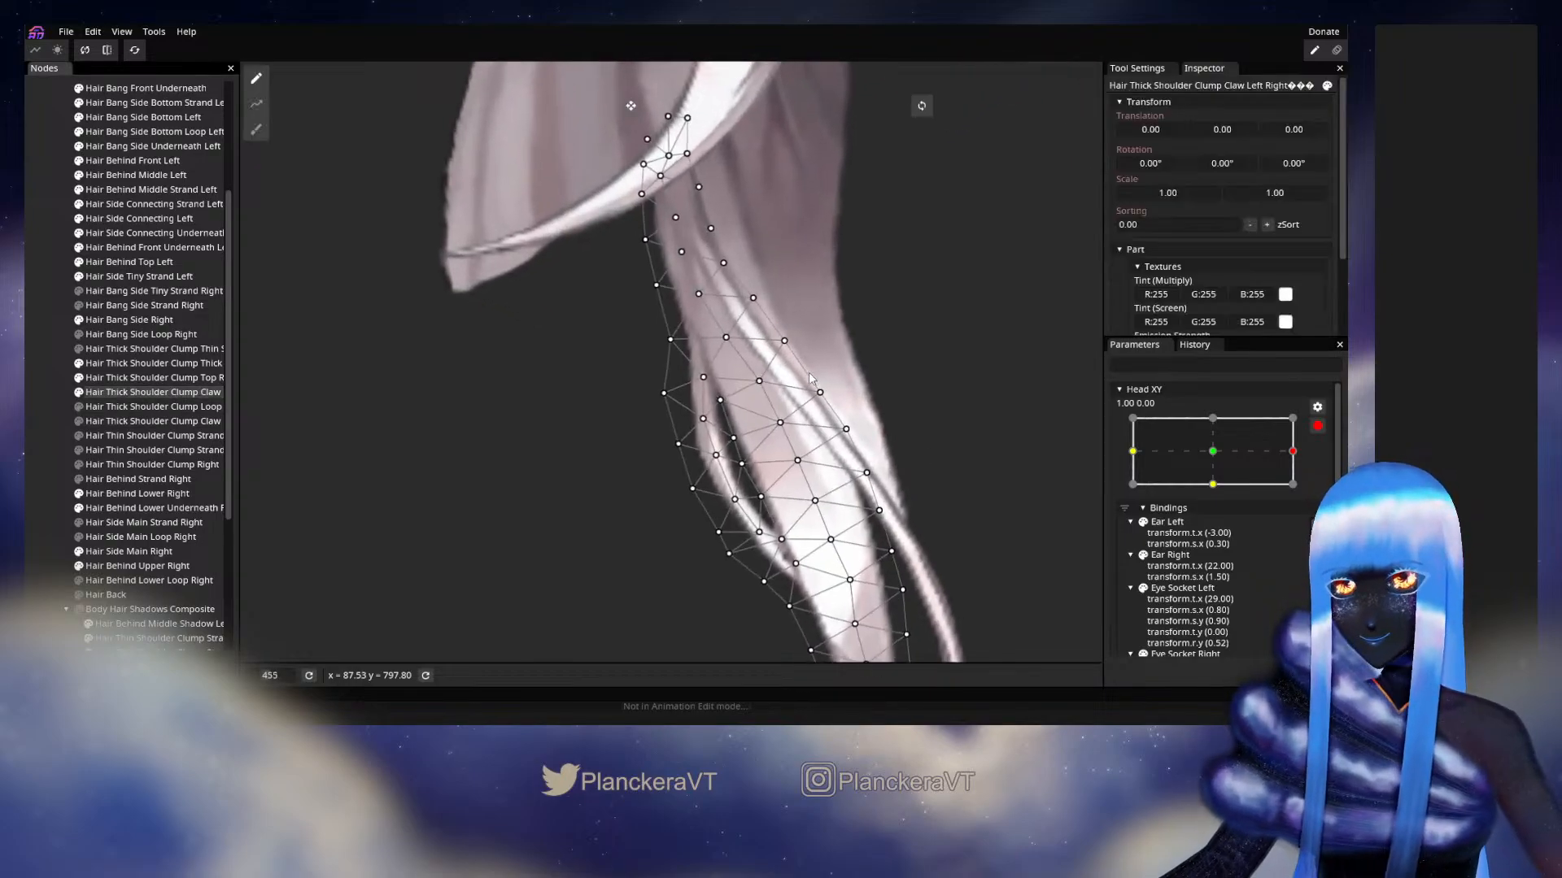
{"action": "scroll", "coordinate": [720, 410], "scroll_direction": "up", "scroll_amount": 2}
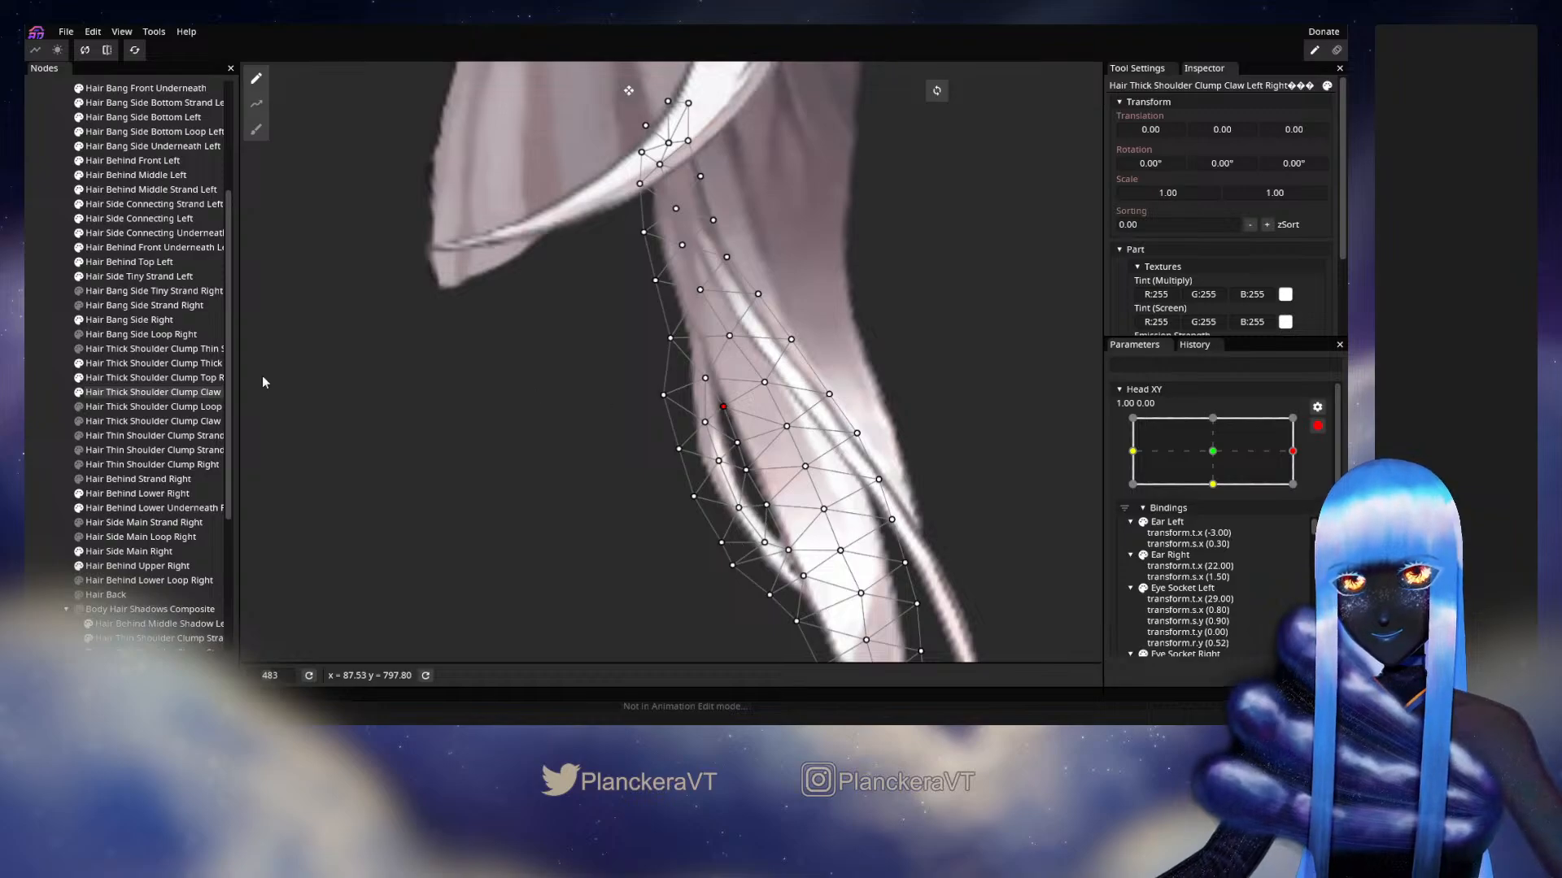
{"action": "left_click", "coordinate": [162, 392]}
{"action": "scroll", "coordinate": [938, 473], "scroll_direction": "down", "scroll_amount": 3}
{"action": "scroll", "coordinate": [934, 471], "scroll_direction": "down", "scroll_amount": 2}
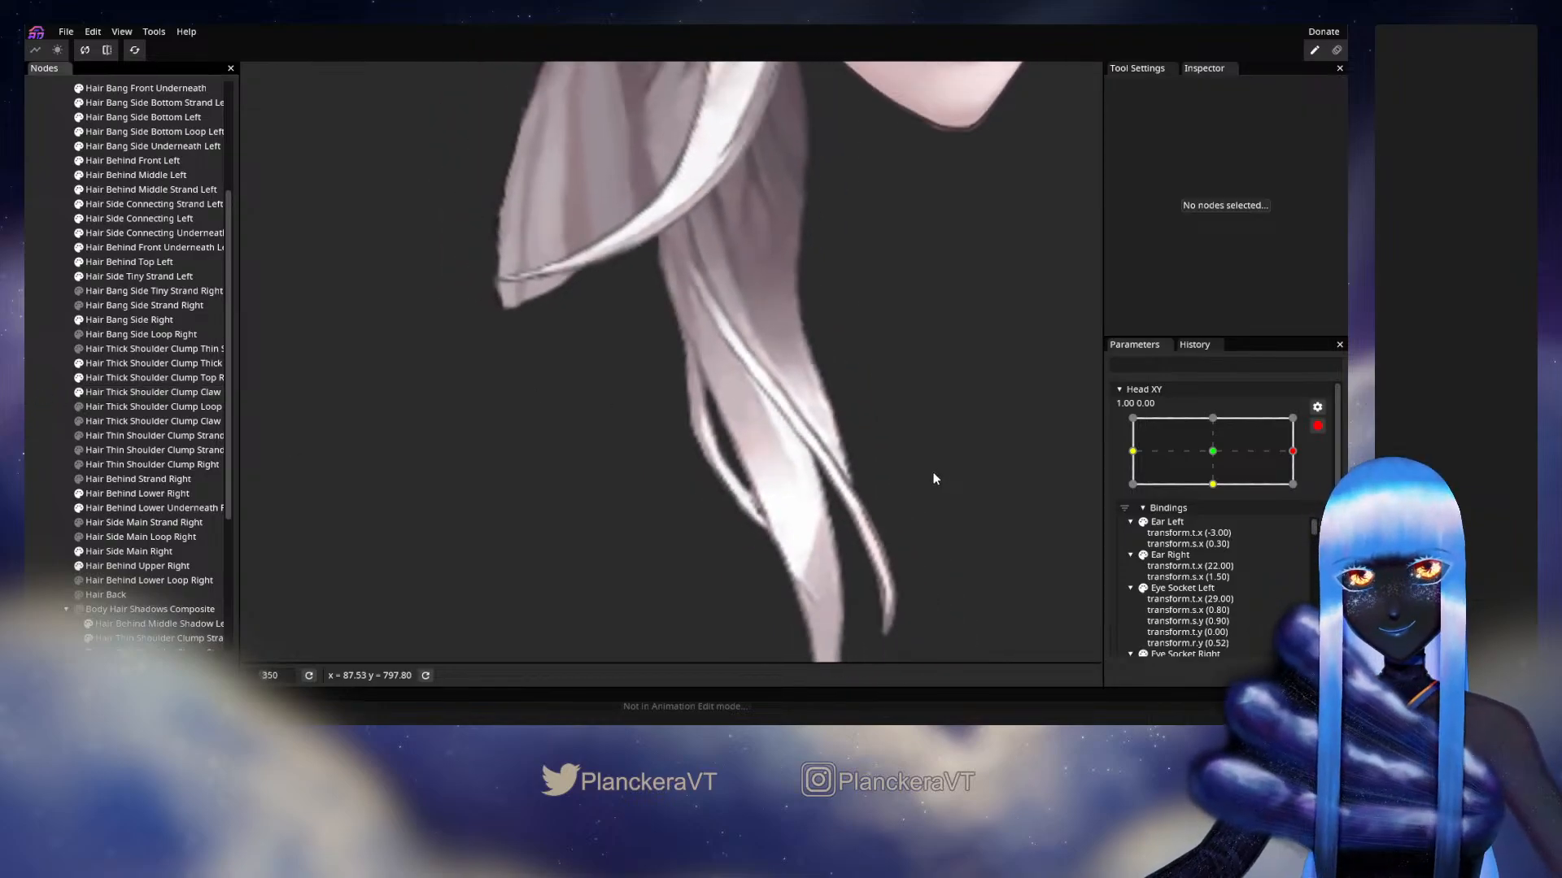
Test the gap between the strands by moving Head XY around 1.00, 0.00 outside keypoint editing, and reopen the keypoint.
{"action": "left_click", "coordinate": [1317, 425]}
{"action": "left_click", "coordinate": [1299, 495]}
{"action": "mouse_move", "coordinate": [1299, 495]}
{"action": "left_mouse_down"}
{"action": "mouse_move", "coordinate": [1214, 498]}
{"action": "mouse_move", "coordinate": [1303, 498]}
{"action": "left_mouse_up"}
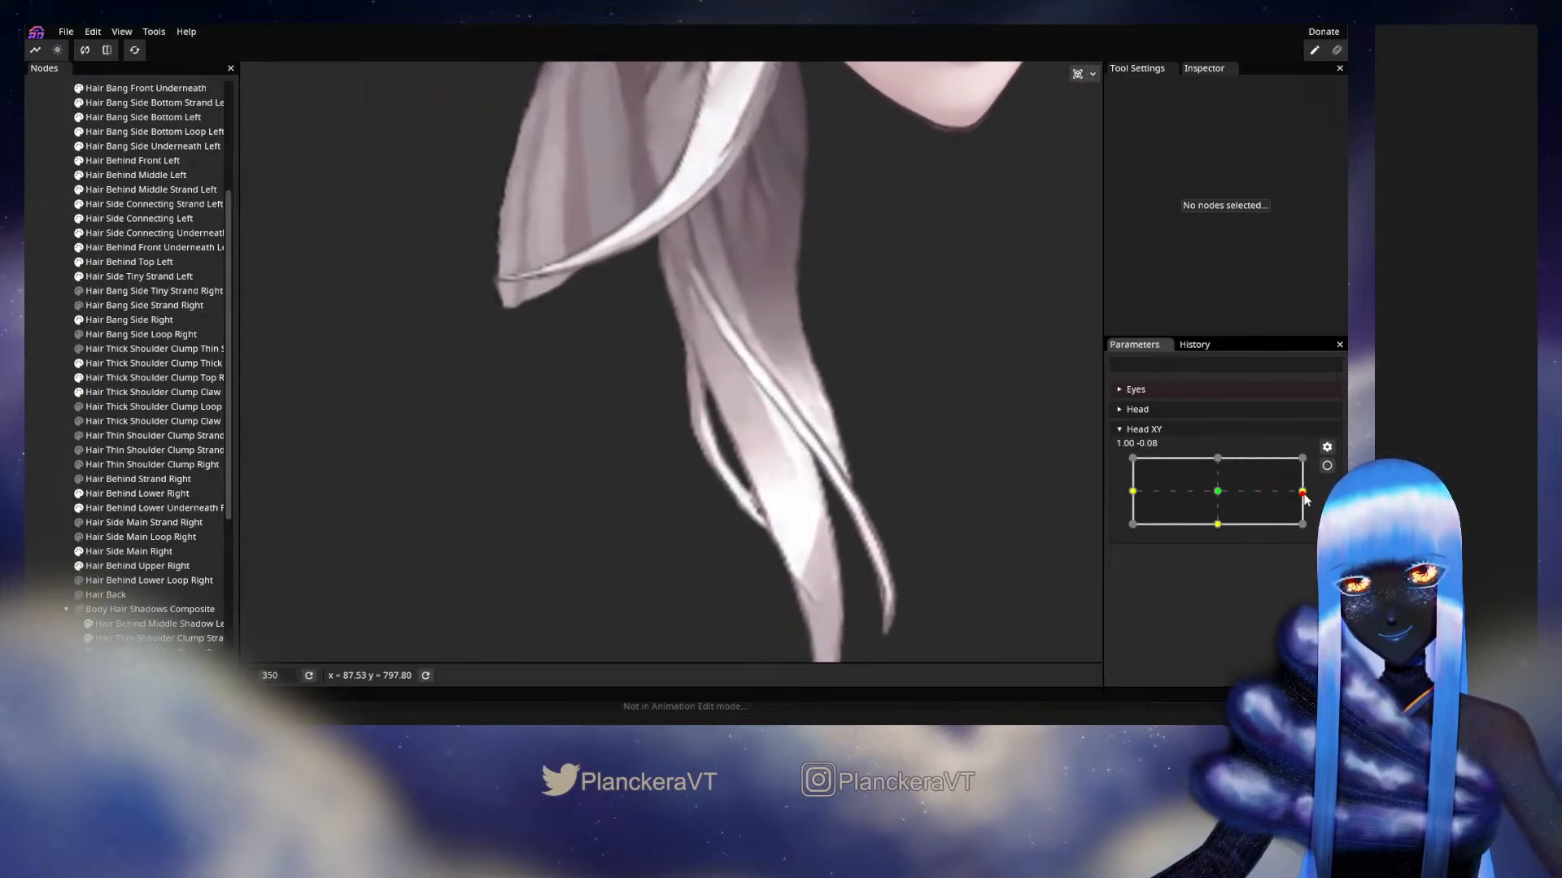
{"action": "left_click", "coordinate": [1326, 465]}
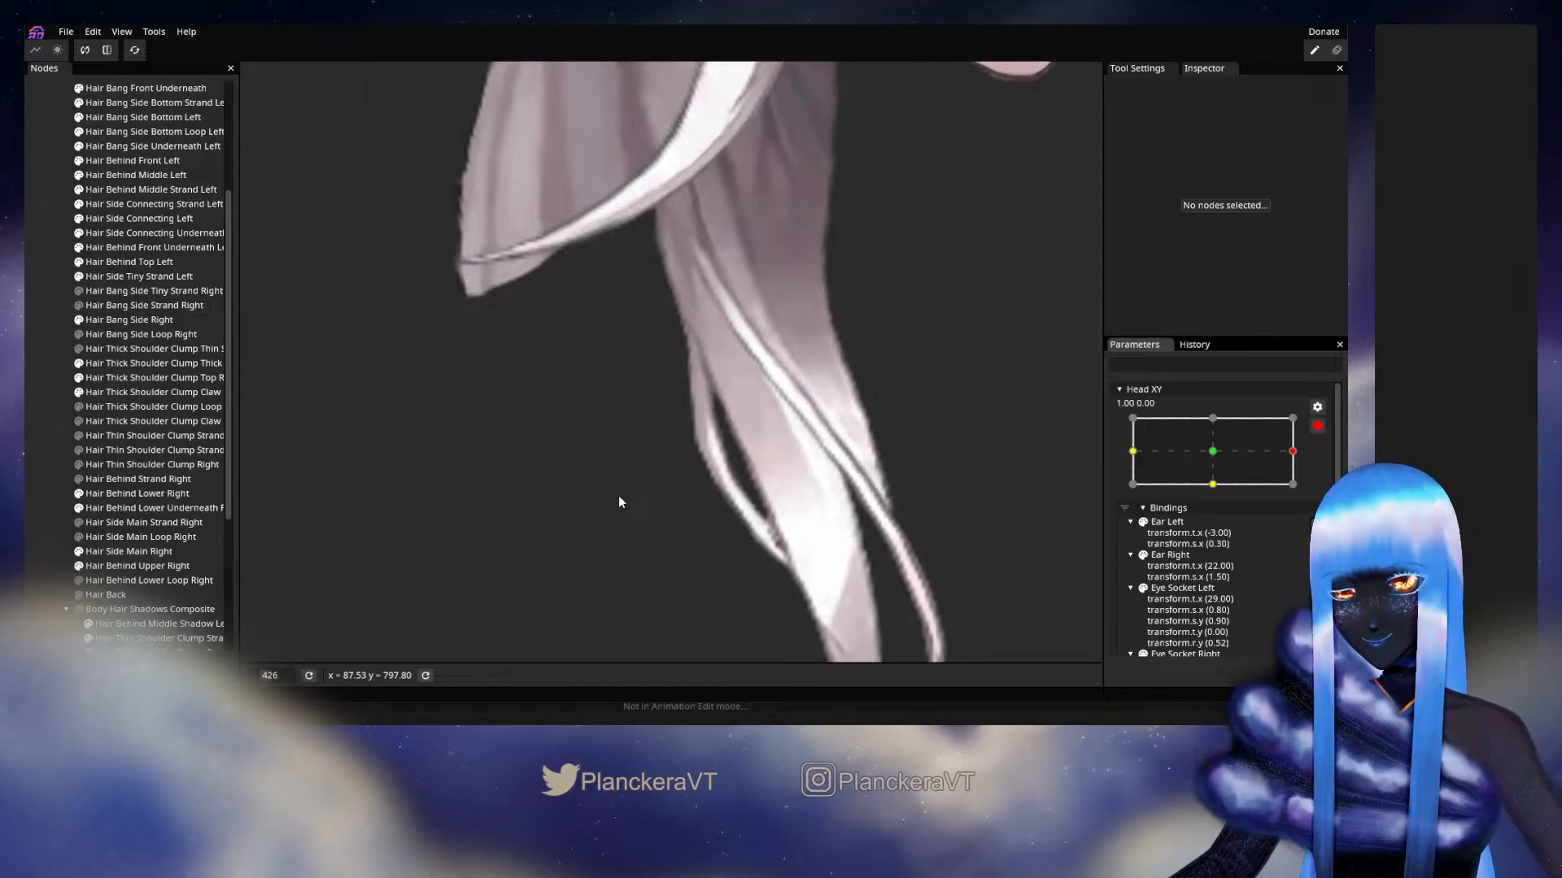
Adjust the left-edge vertex of the Claw Left Right mesh beside the start of the thin split strand.
{"action": "scroll", "coordinate": [632, 483], "scroll_direction": "up", "scroll_amount": 3}
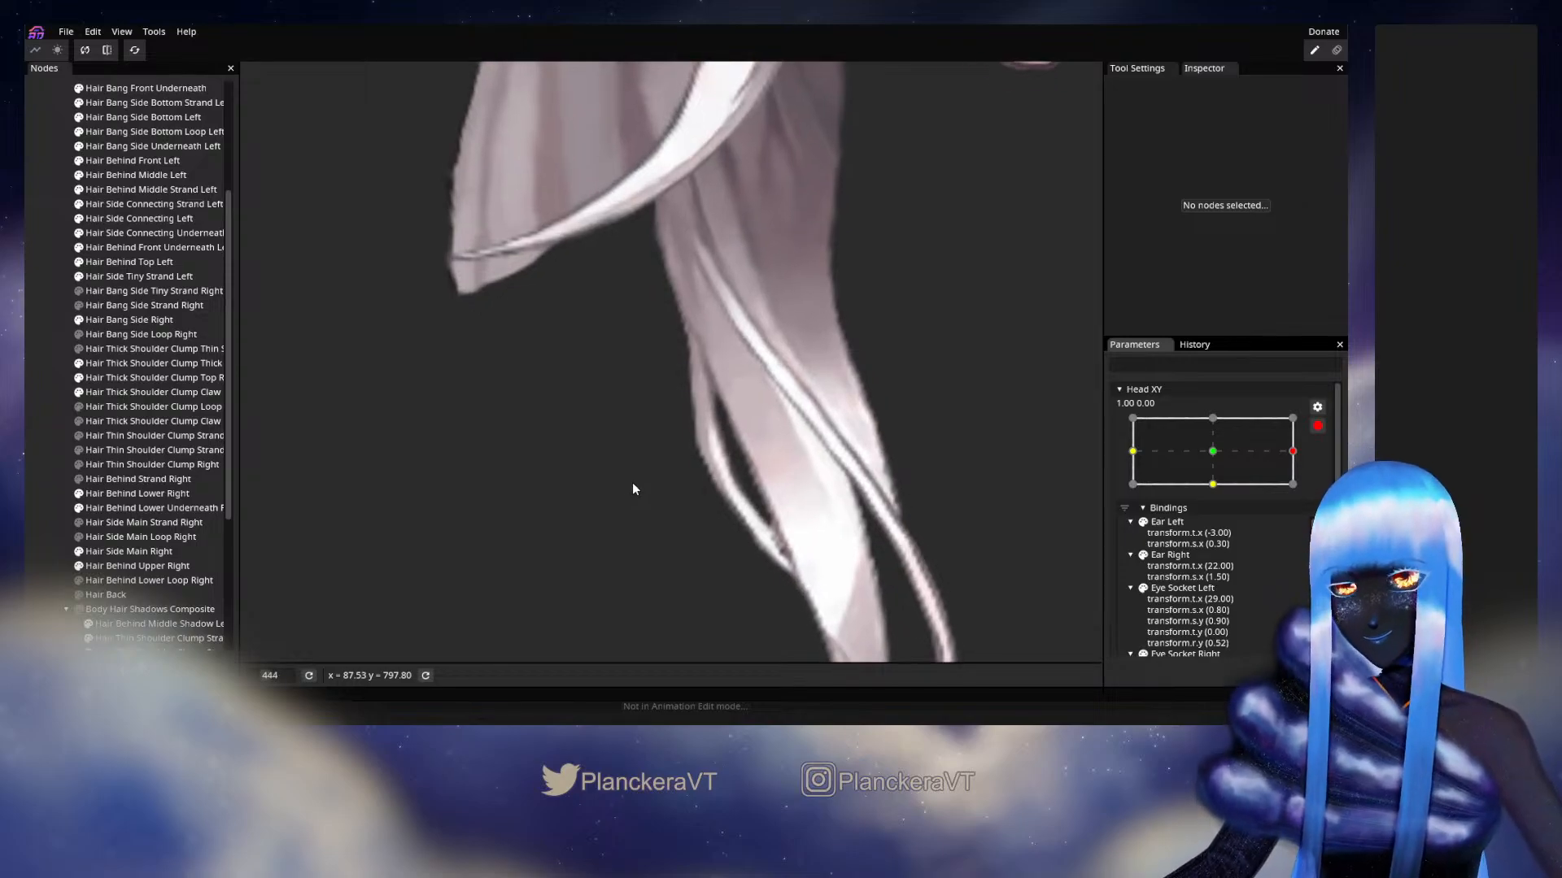
{"action": "left_click", "coordinate": [148, 392]}
{"action": "scroll", "coordinate": [628, 428], "scroll_direction": "up", "scroll_amount": 3}
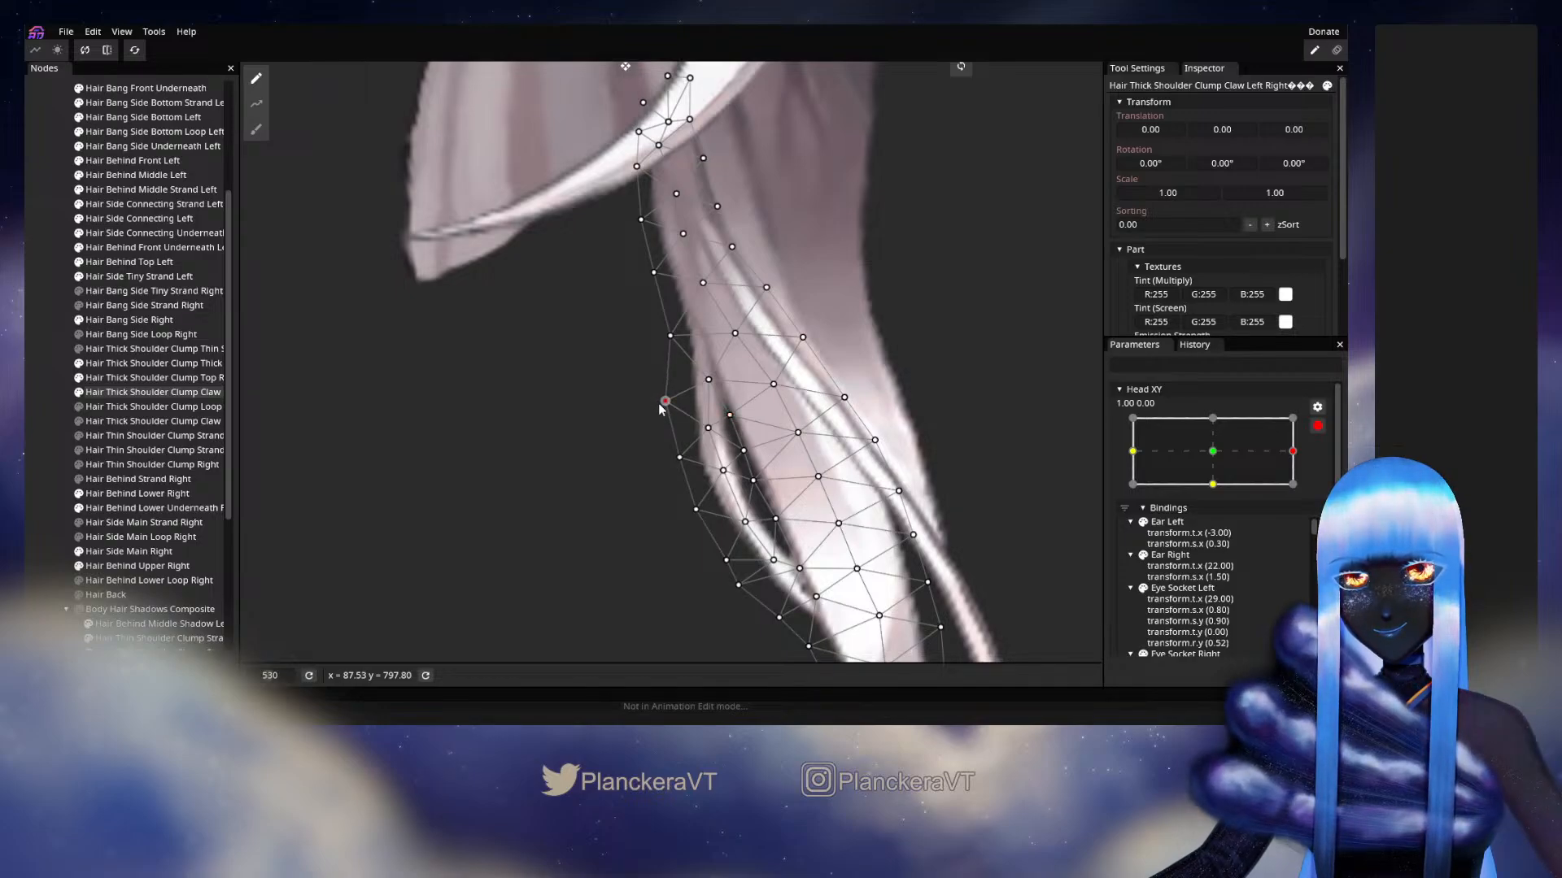
{"action": "left_click", "coordinate": [59, 386]}
Test the adjusted strand edge by moving Head XY around 1.00, 0.00 outside keypoint editing, and reopen the keypoint.
{"action": "scroll", "coordinate": [733, 517], "scroll_direction": "down", "scroll_amount": 5}
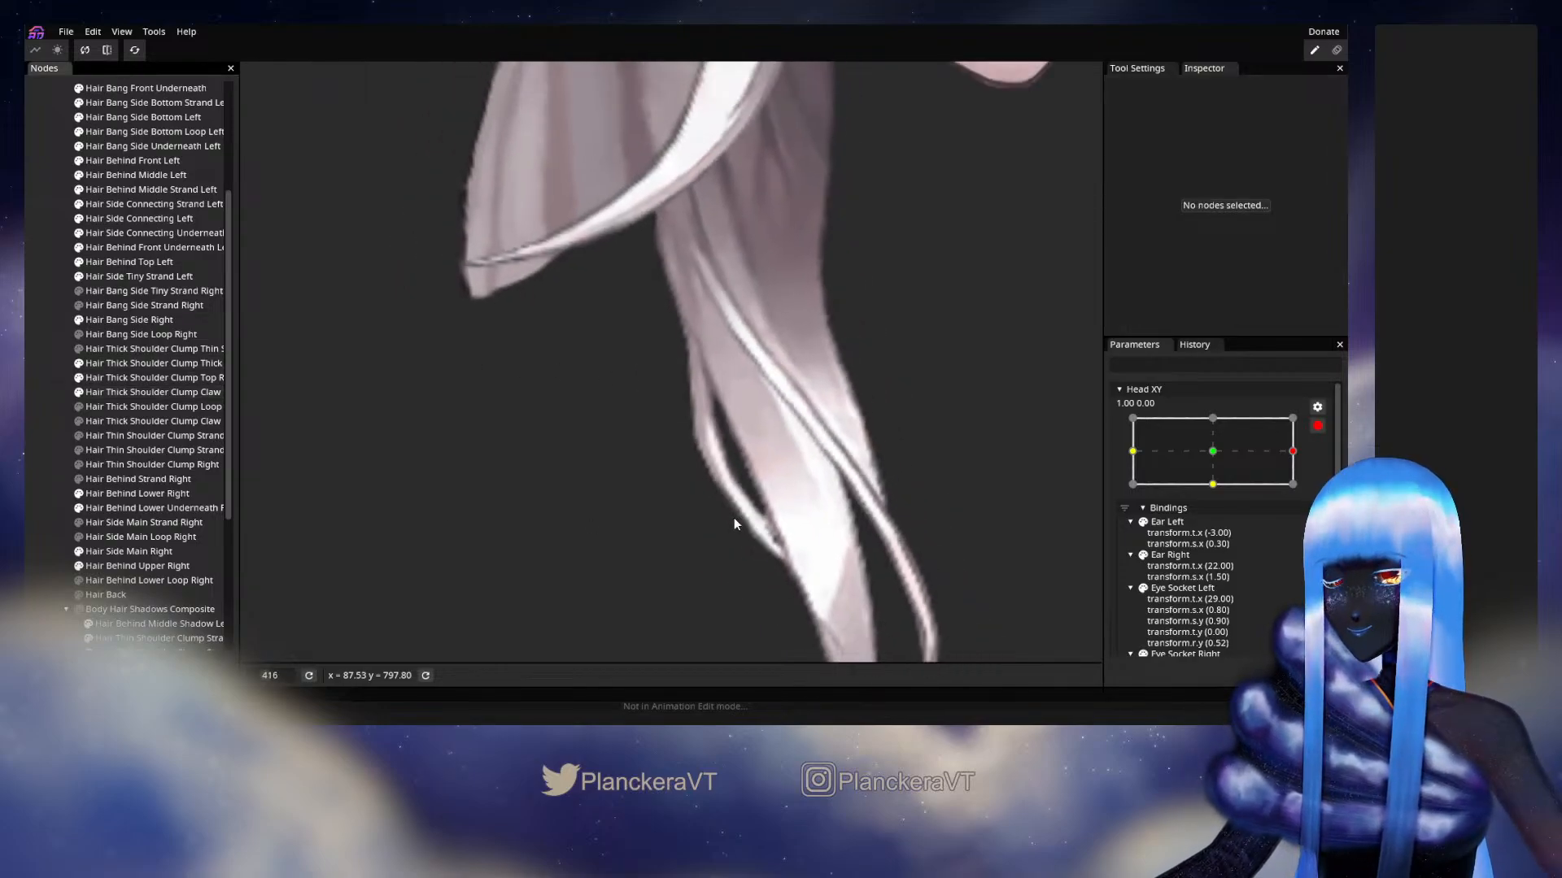
{"action": "scroll", "coordinate": [734, 517], "scroll_direction": "down", "scroll_amount": 2}
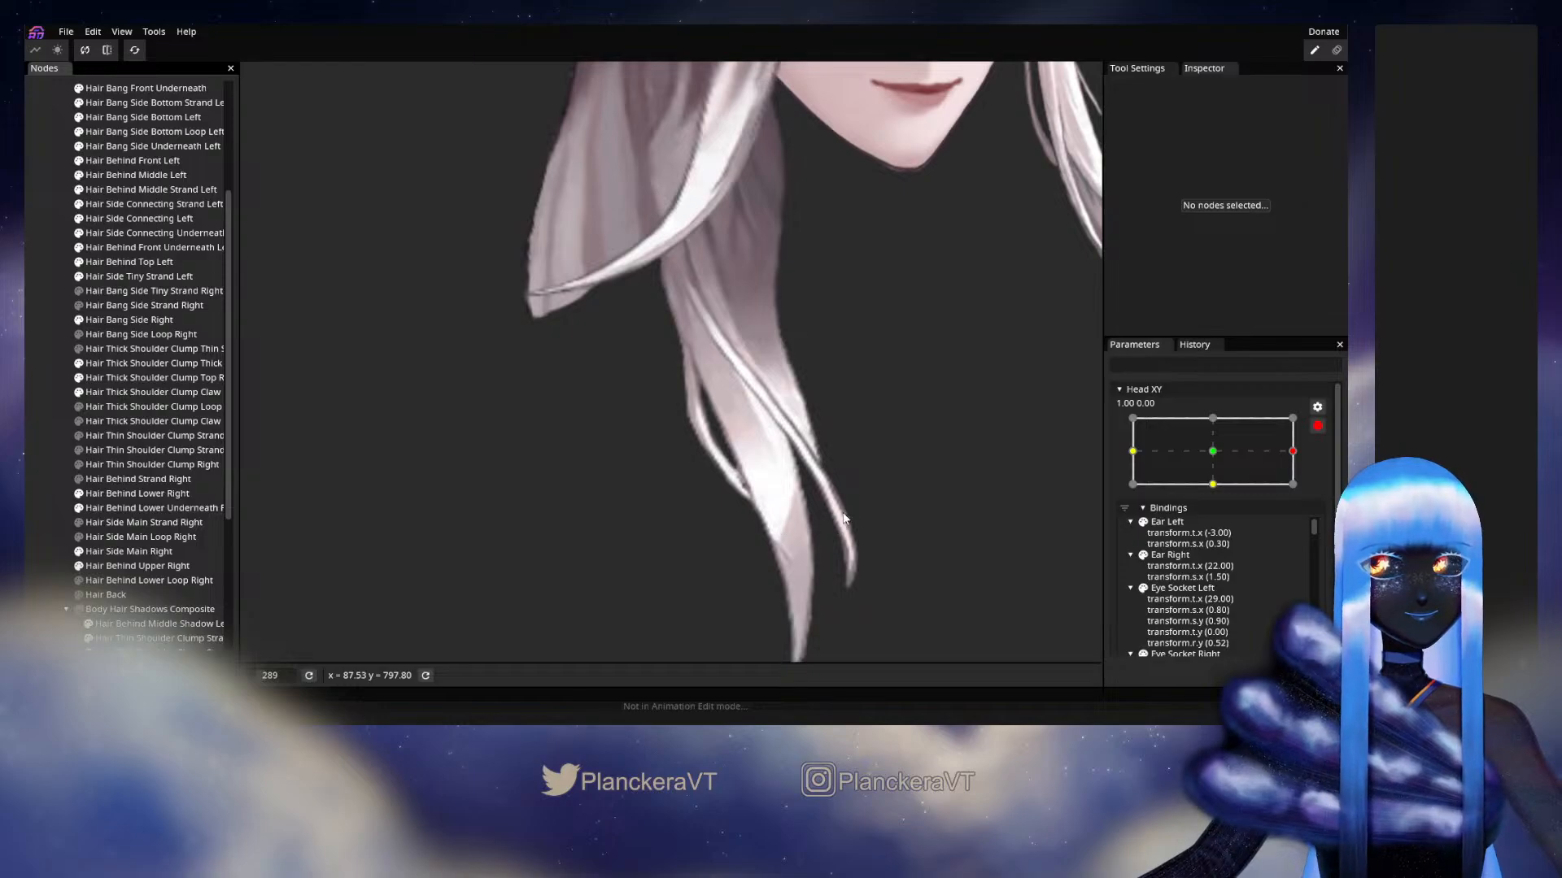
{"action": "scroll", "coordinate": [844, 518], "scroll_direction": "down", "scroll_amount": 1}
{"action": "left_click", "coordinate": [1317, 426]}
{"action": "mouse_move", "coordinate": [1305, 497]}
{"action": "left_mouse_down"}
{"action": "mouse_move", "coordinate": [1217, 494]}
{"action": "mouse_move", "coordinate": [1304, 490]}
{"action": "left_mouse_up"}
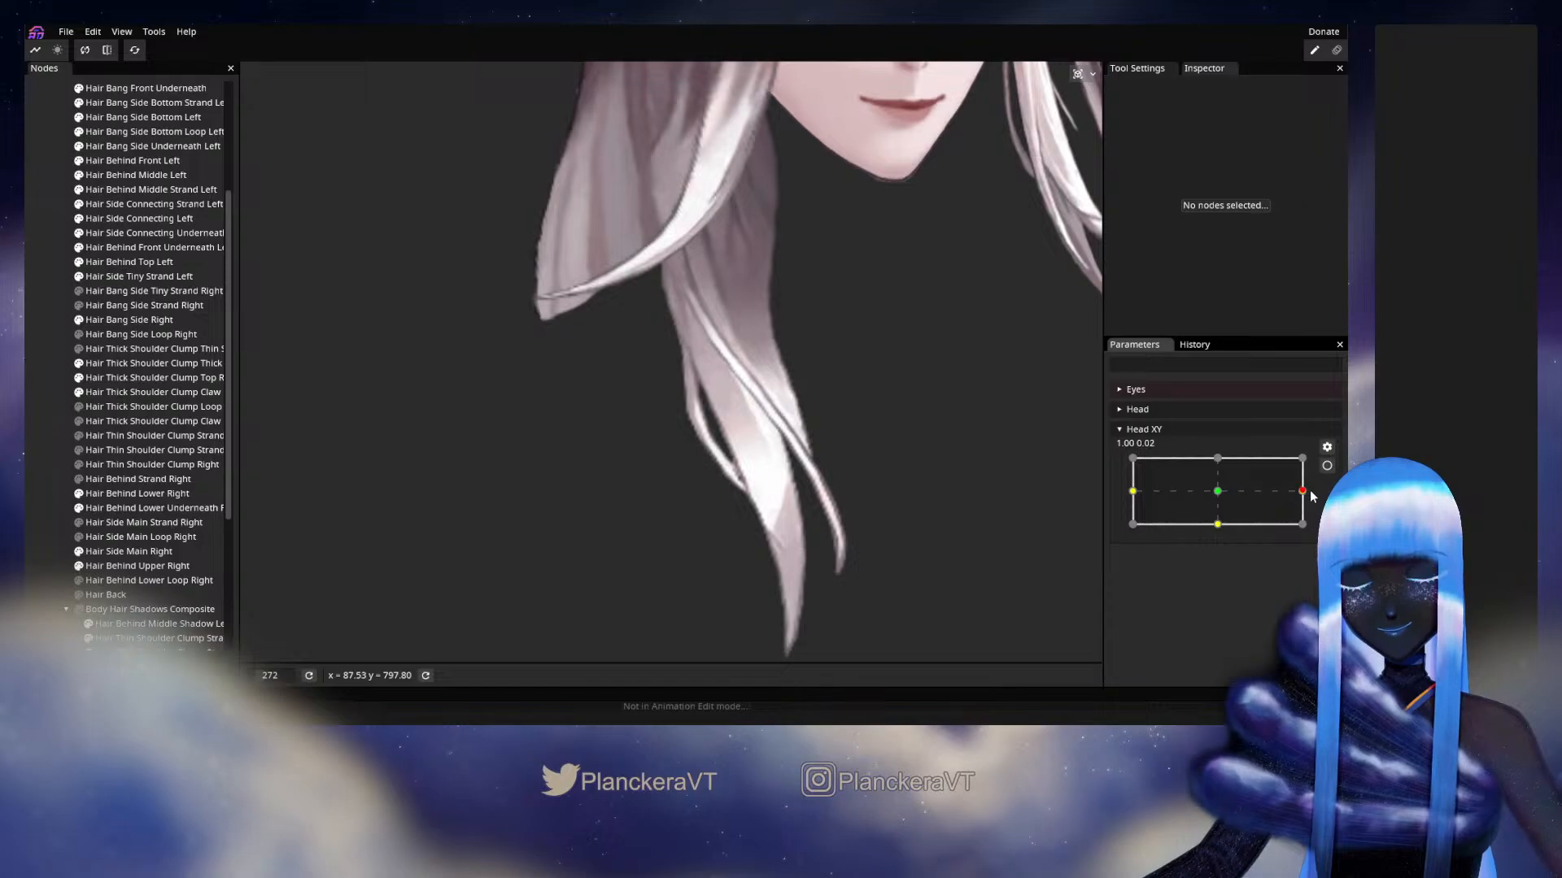
{"action": "mouse_move", "coordinate": [1310, 496]}
{"action": "left_mouse_down"}
{"action": "mouse_move", "coordinate": [1216, 493]}
{"action": "mouse_move", "coordinate": [1306, 492]}
{"action": "left_mouse_up"}
{"action": "left_click", "coordinate": [1327, 466]}
Nudge two neighbouring left-edge vertices of the Claw Left Right mesh beside the upper part of the thin strand.
{"action": "scroll", "coordinate": [764, 464], "scroll_direction": "up", "scroll_amount": 3}
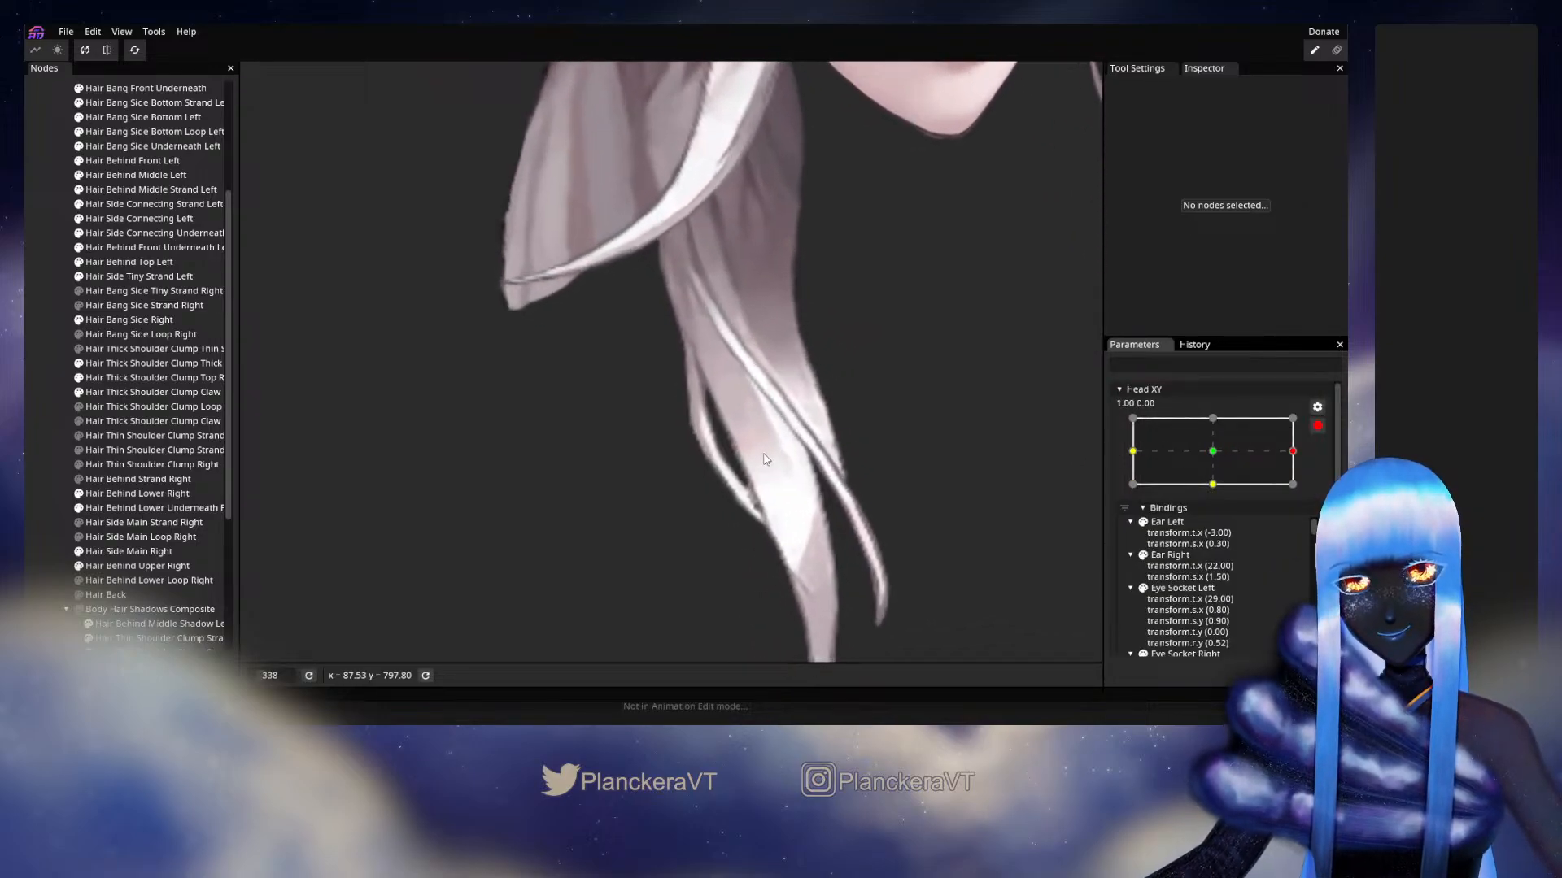
{"action": "left_click", "coordinate": [118, 393]}
{"action": "scroll", "coordinate": [664, 489], "scroll_direction": "up", "scroll_amount": 1}
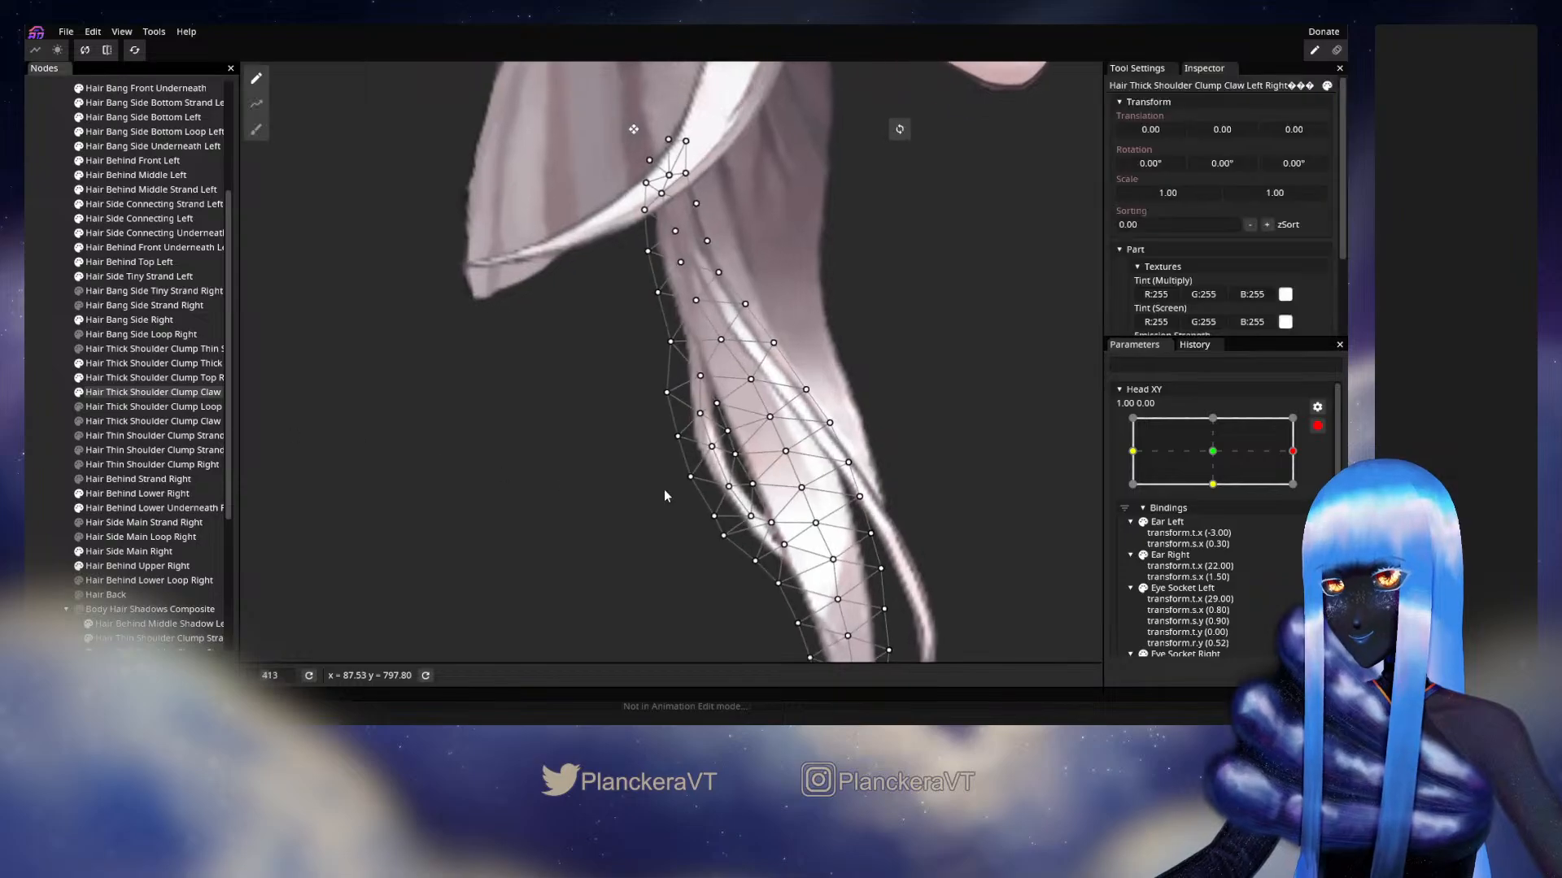
{"action": "left_click", "coordinate": [679, 439]}
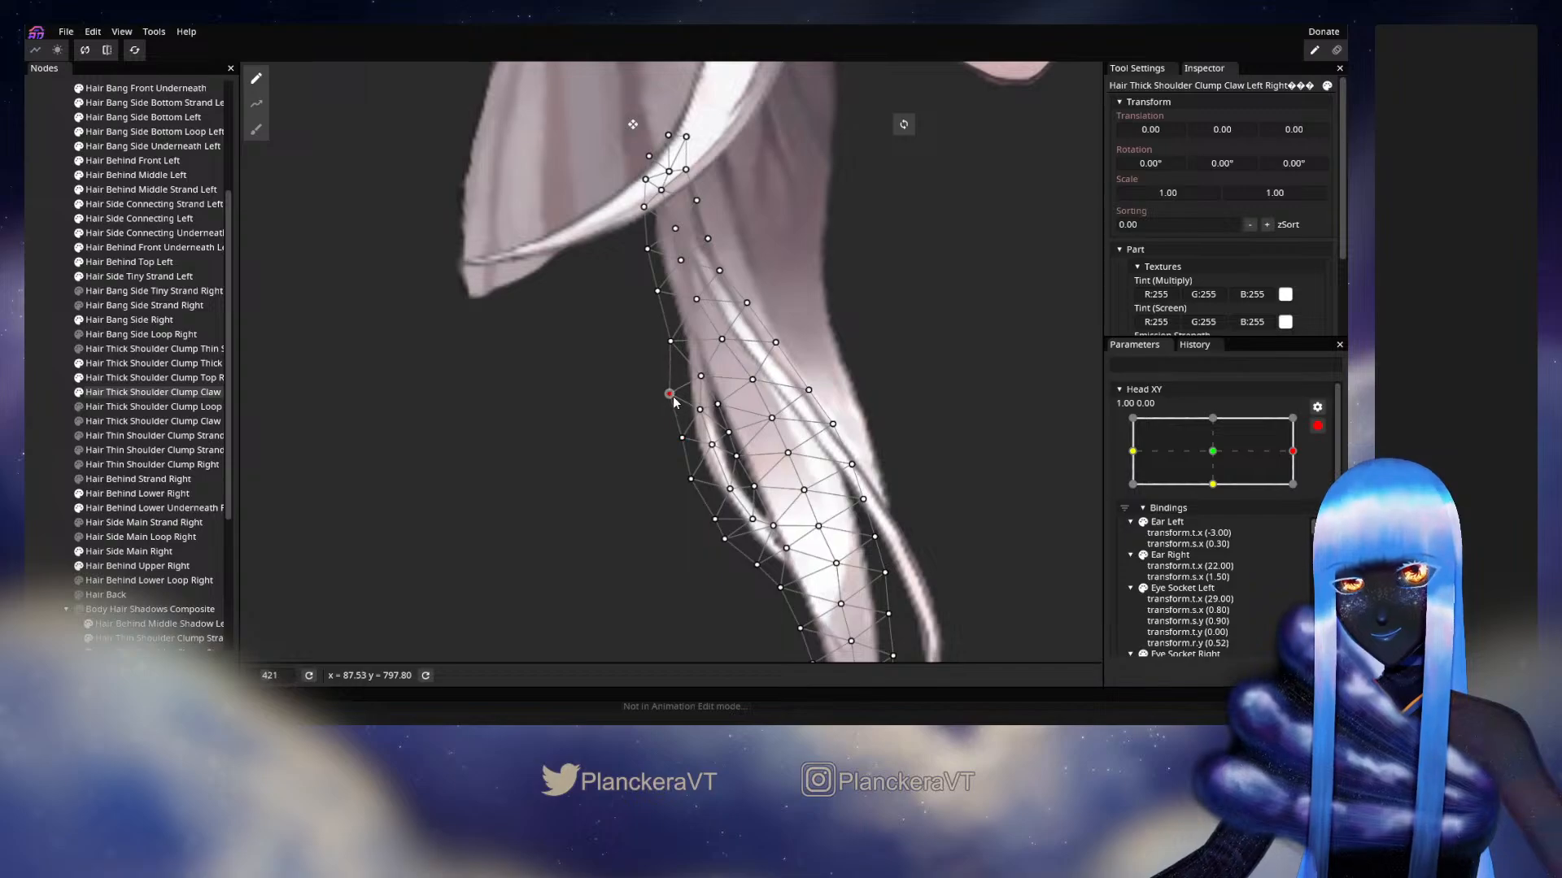
{"action": "left_click", "coordinate": [954, 462]}
Check the thin strand's left contour by varying Head XY near 1.00, 0.00 with the keypoint disarmed, and arm it again.
{"action": "scroll", "coordinate": [950, 475], "scroll_direction": "down", "scroll_amount": 3}
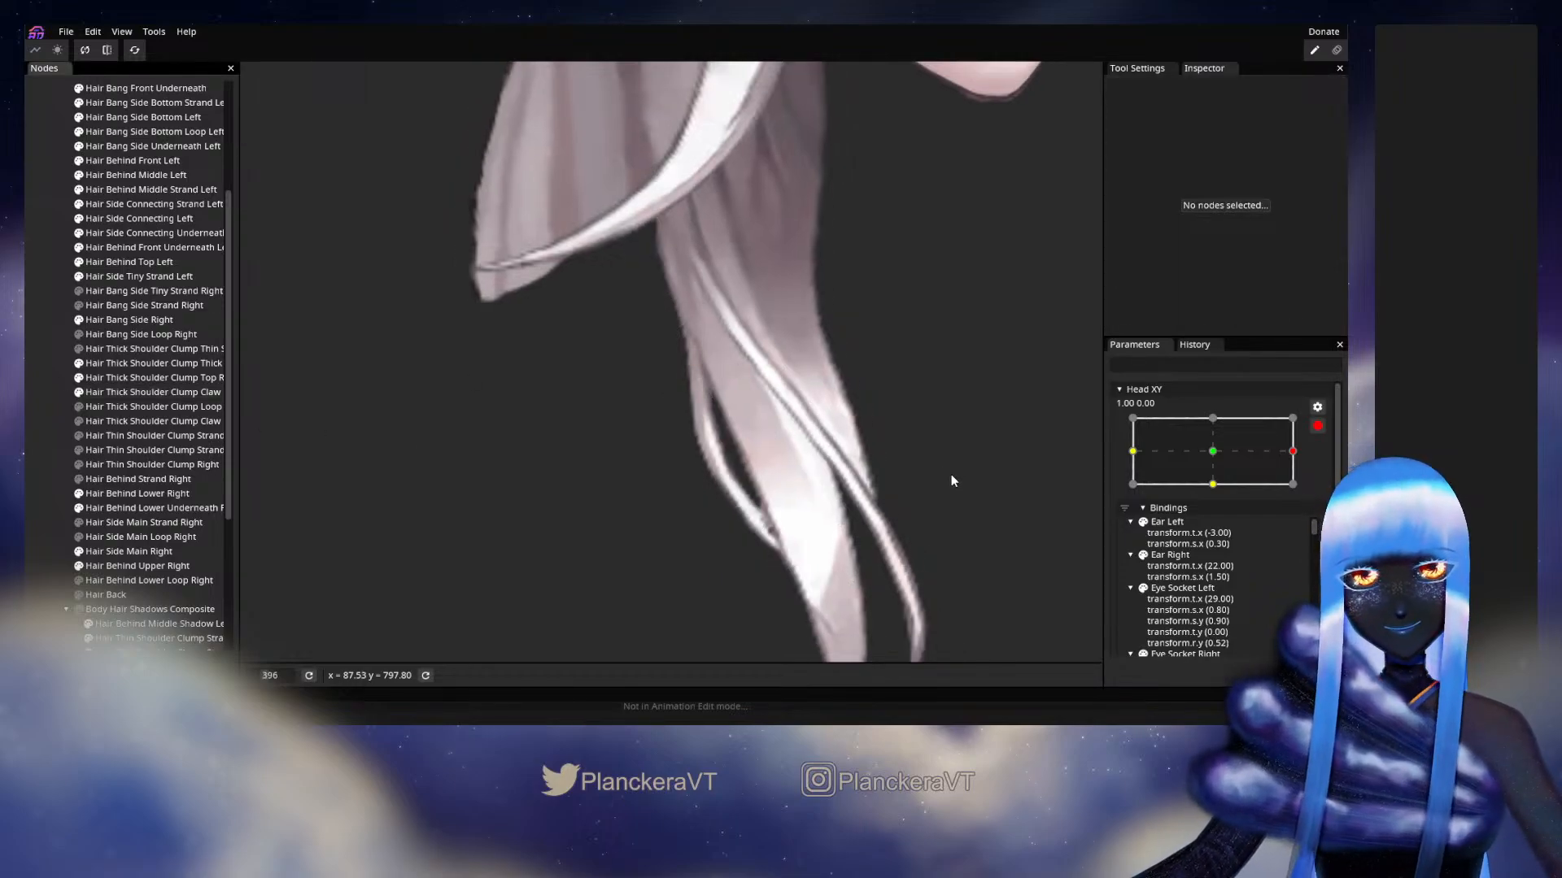
{"action": "scroll", "coordinate": [953, 477], "scroll_direction": "down", "scroll_amount": 1}
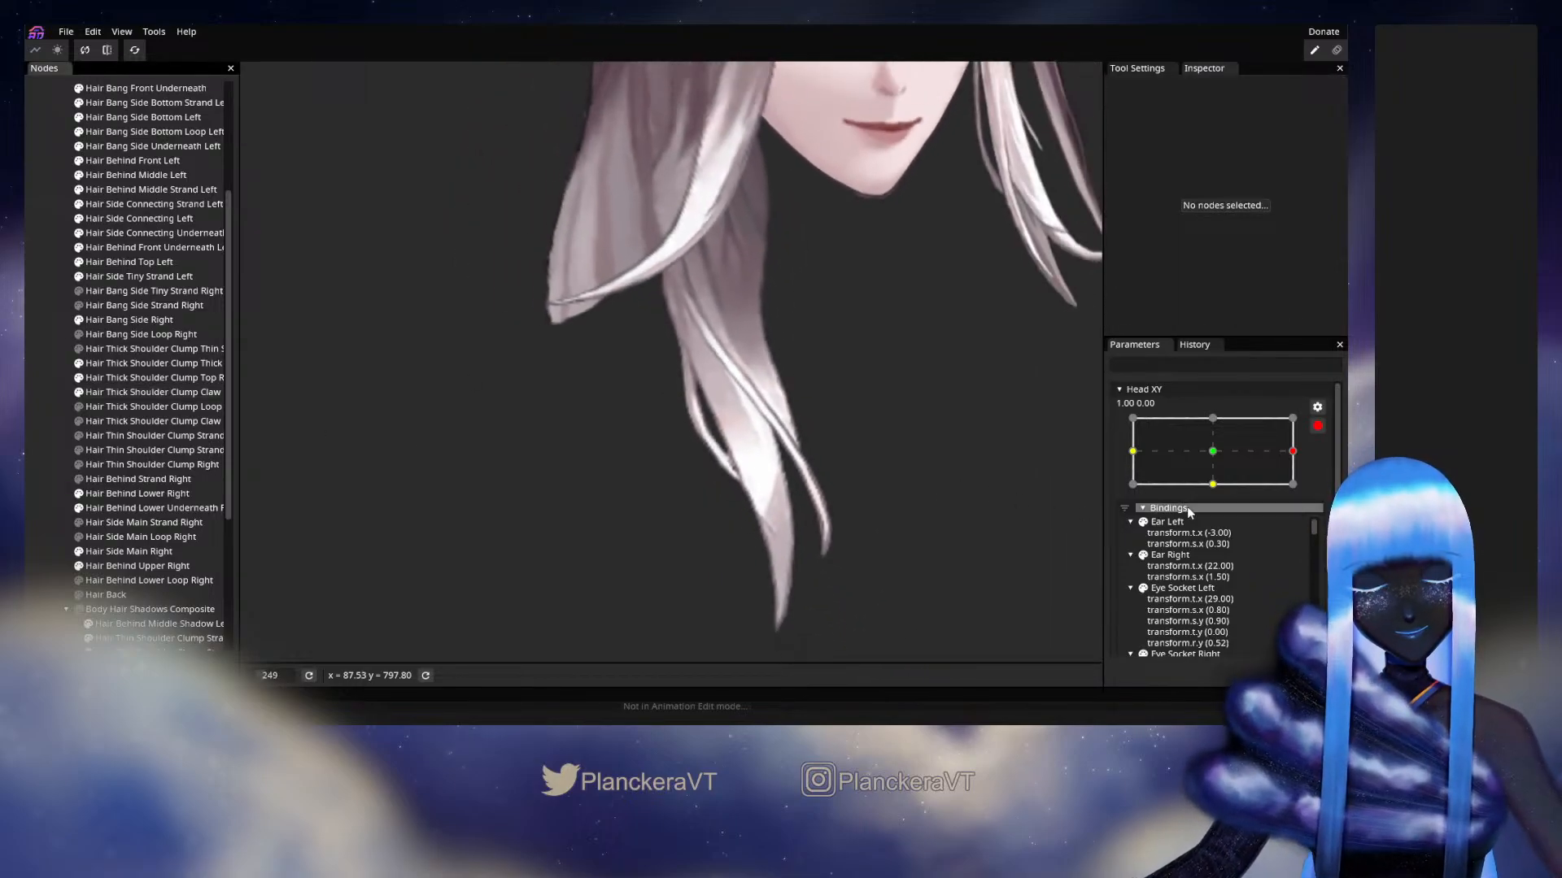
{"action": "left_click", "coordinate": [1317, 426]}
{"action": "mouse_move", "coordinate": [1303, 492]}
{"action": "left_mouse_down"}
{"action": "mouse_move", "coordinate": [1218, 495]}
{"action": "mouse_move", "coordinate": [1305, 492]}
{"action": "left_mouse_up"}
{"action": "left_click", "coordinate": [1326, 466]}
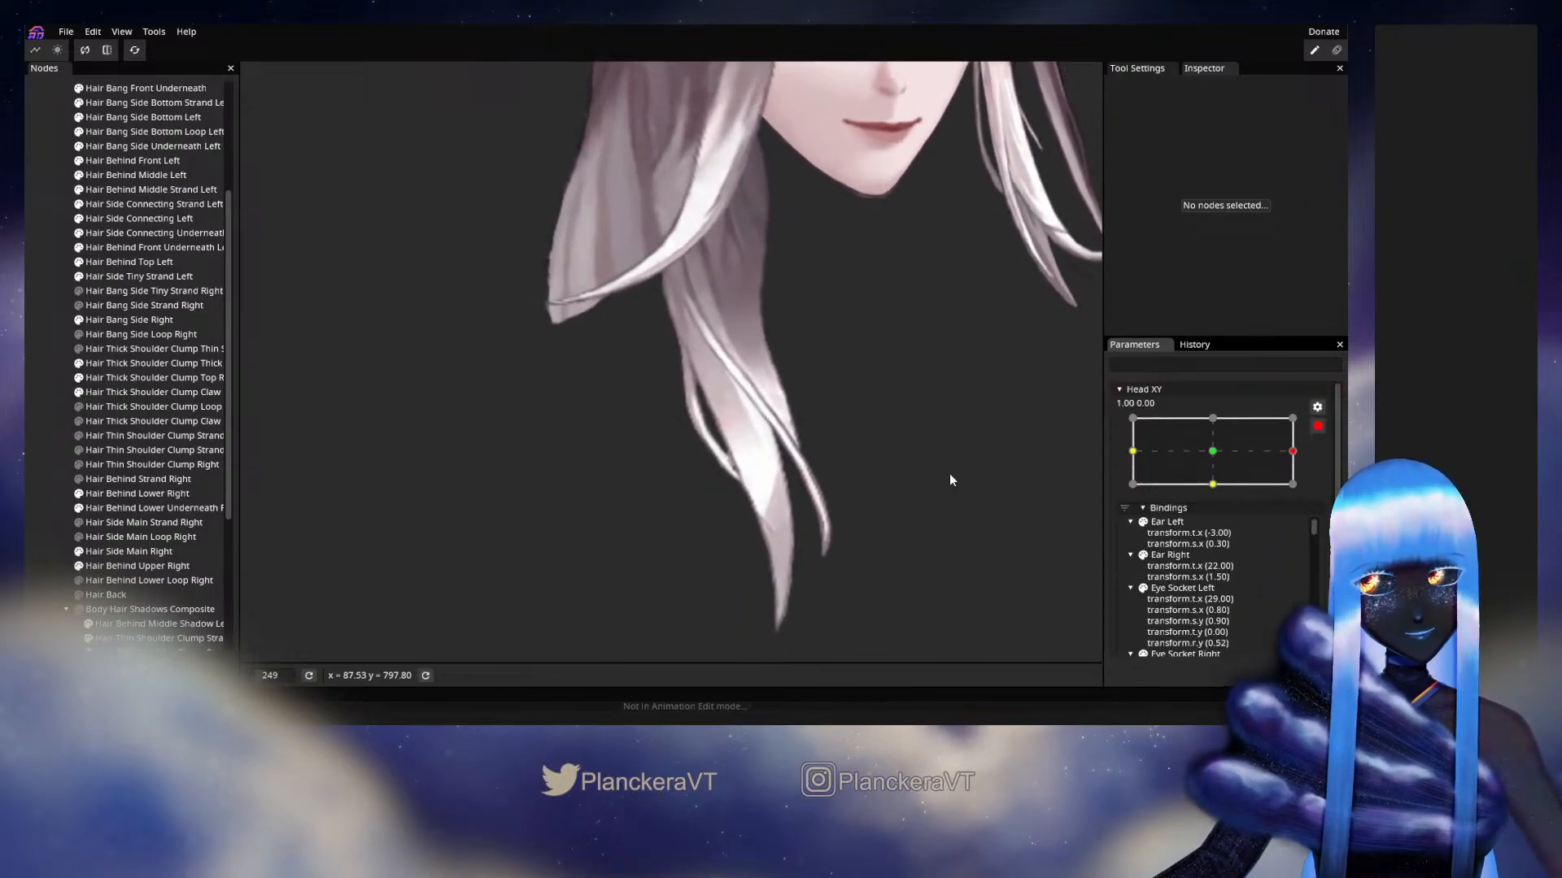
Nudge the Claw Left Right mesh vertex in the middle of the gap between the thin and main strands.
{"action": "scroll", "coordinate": [663, 496], "scroll_direction": "up", "scroll_amount": 2}
{"action": "scroll", "coordinate": [667, 493], "scroll_direction": "up", "scroll_amount": 3}
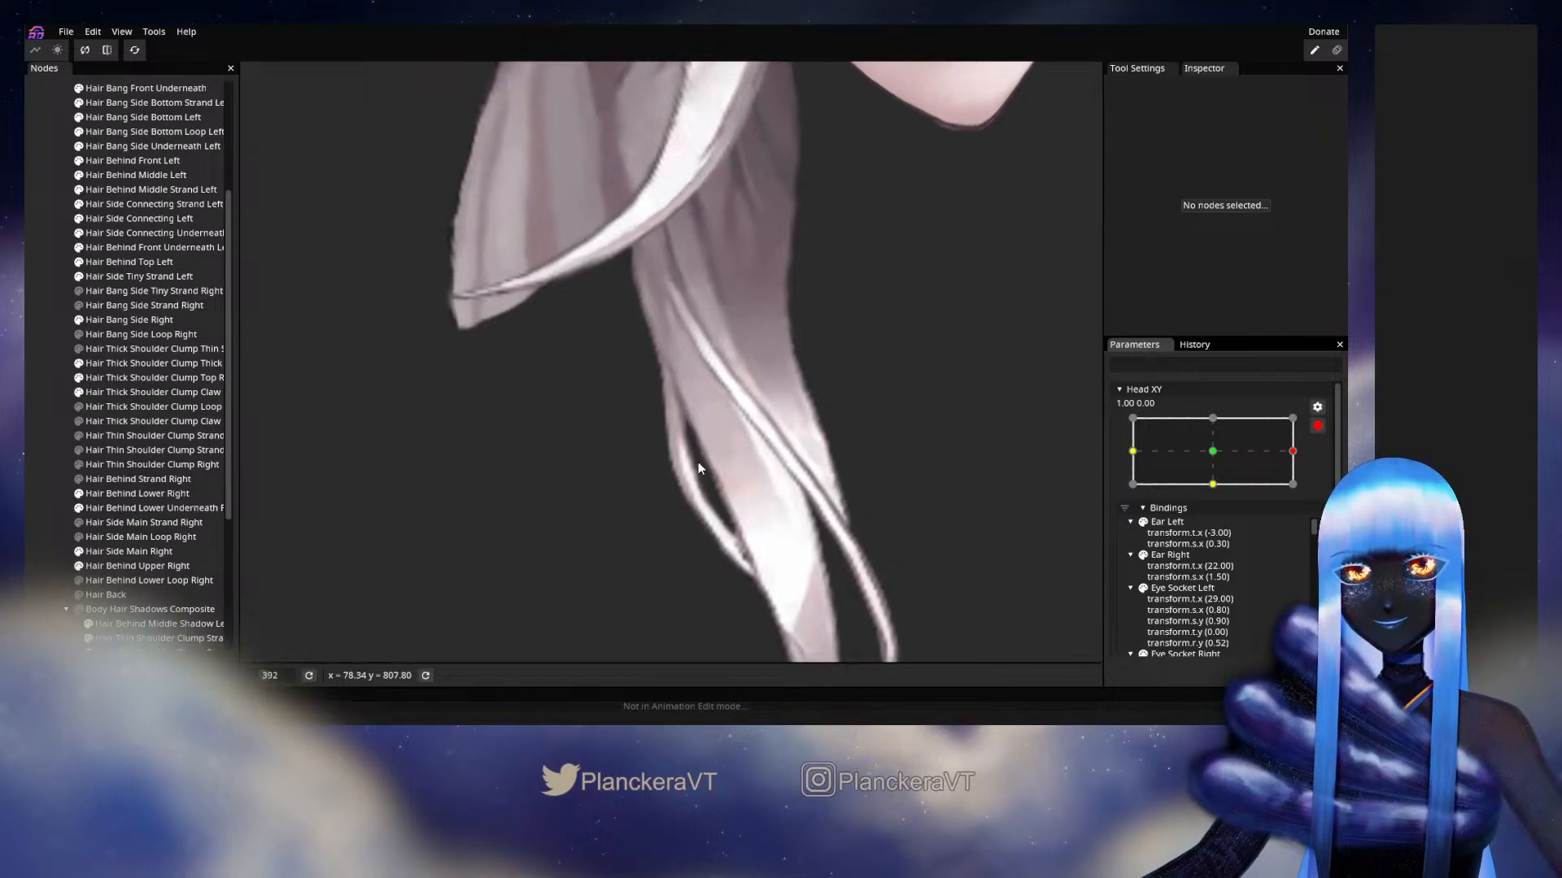
{"action": "scroll", "coordinate": [709, 471], "scroll_direction": "up", "scroll_amount": 1}
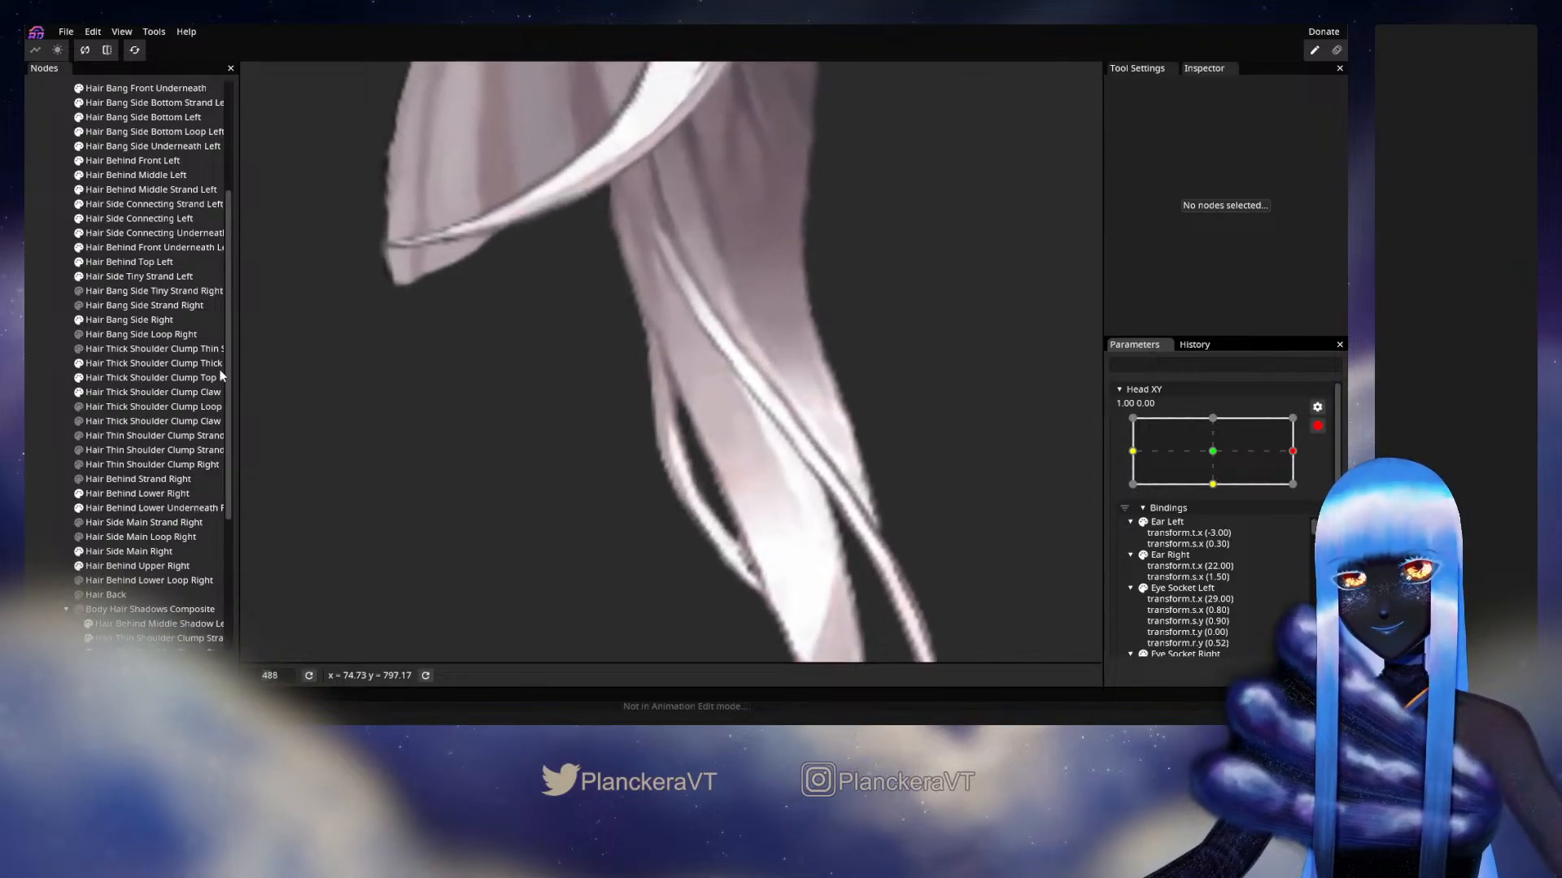
{"action": "left_click", "coordinate": [147, 392]}
{"action": "scroll", "coordinate": [675, 403], "scroll_direction": "up", "scroll_amount": 1}
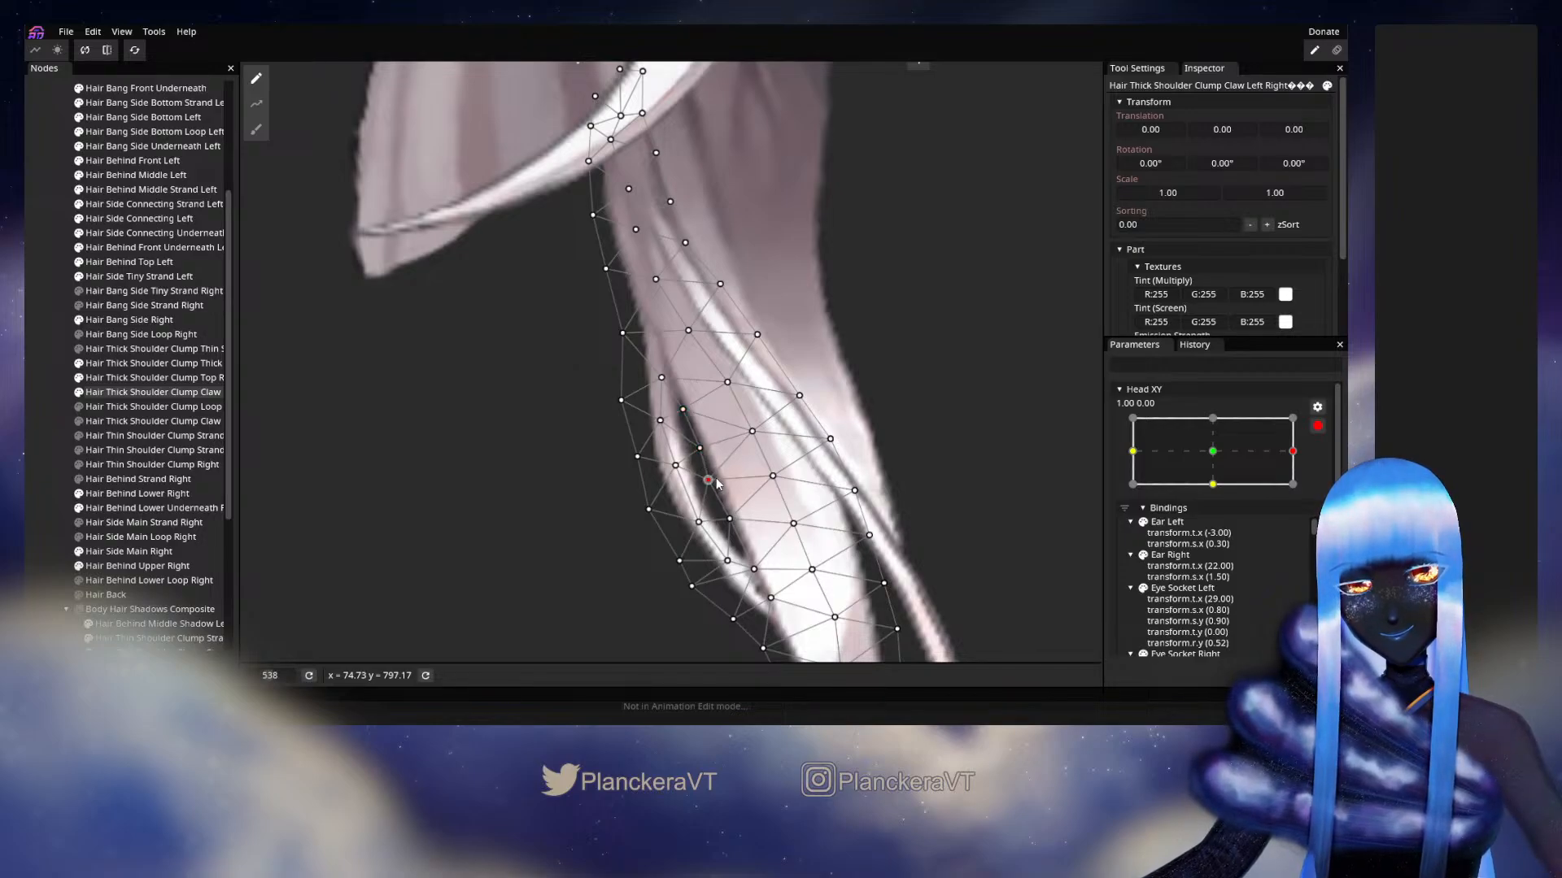
{"action": "left_click", "coordinate": [28, 397]}
Test the middle of the gap by moving Head XY around 1.00, 0.00 outside keypoint editing, and return to the keypoint.
{"action": "scroll", "coordinate": [745, 465], "scroll_direction": "down", "scroll_amount": 3}
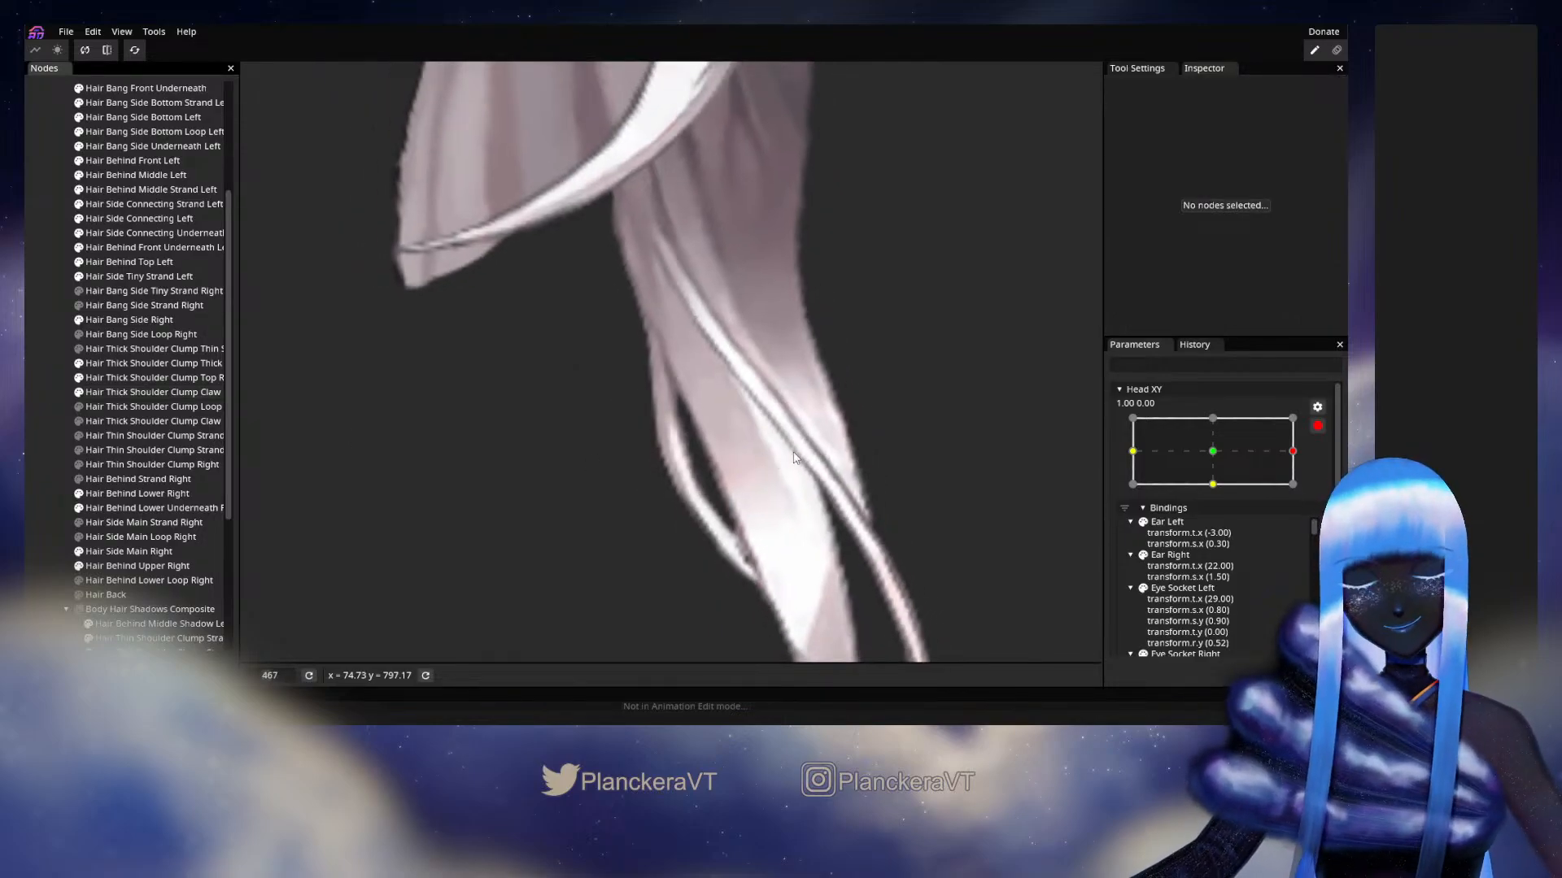
{"action": "scroll", "coordinate": [903, 488], "scroll_direction": "down", "scroll_amount": 4}
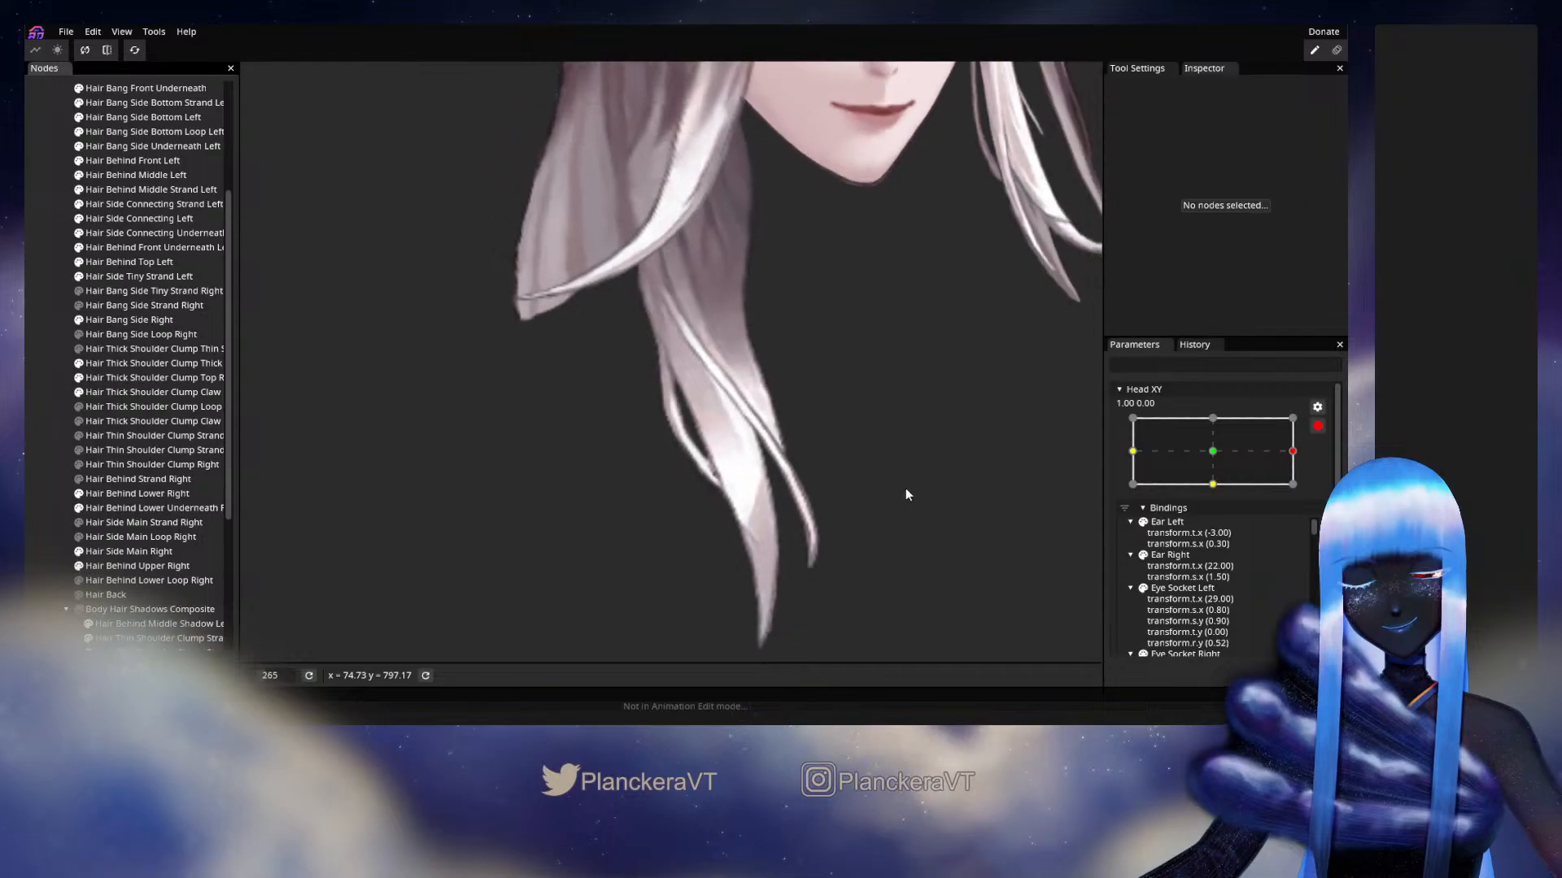
{"action": "left_click", "coordinate": [1318, 425]}
{"action": "mouse_move", "coordinate": [1302, 491]}
{"action": "left_mouse_down"}
{"action": "mouse_move", "coordinate": [1213, 497]}
{"action": "mouse_move", "coordinate": [1305, 495]}
{"action": "left_mouse_up"}
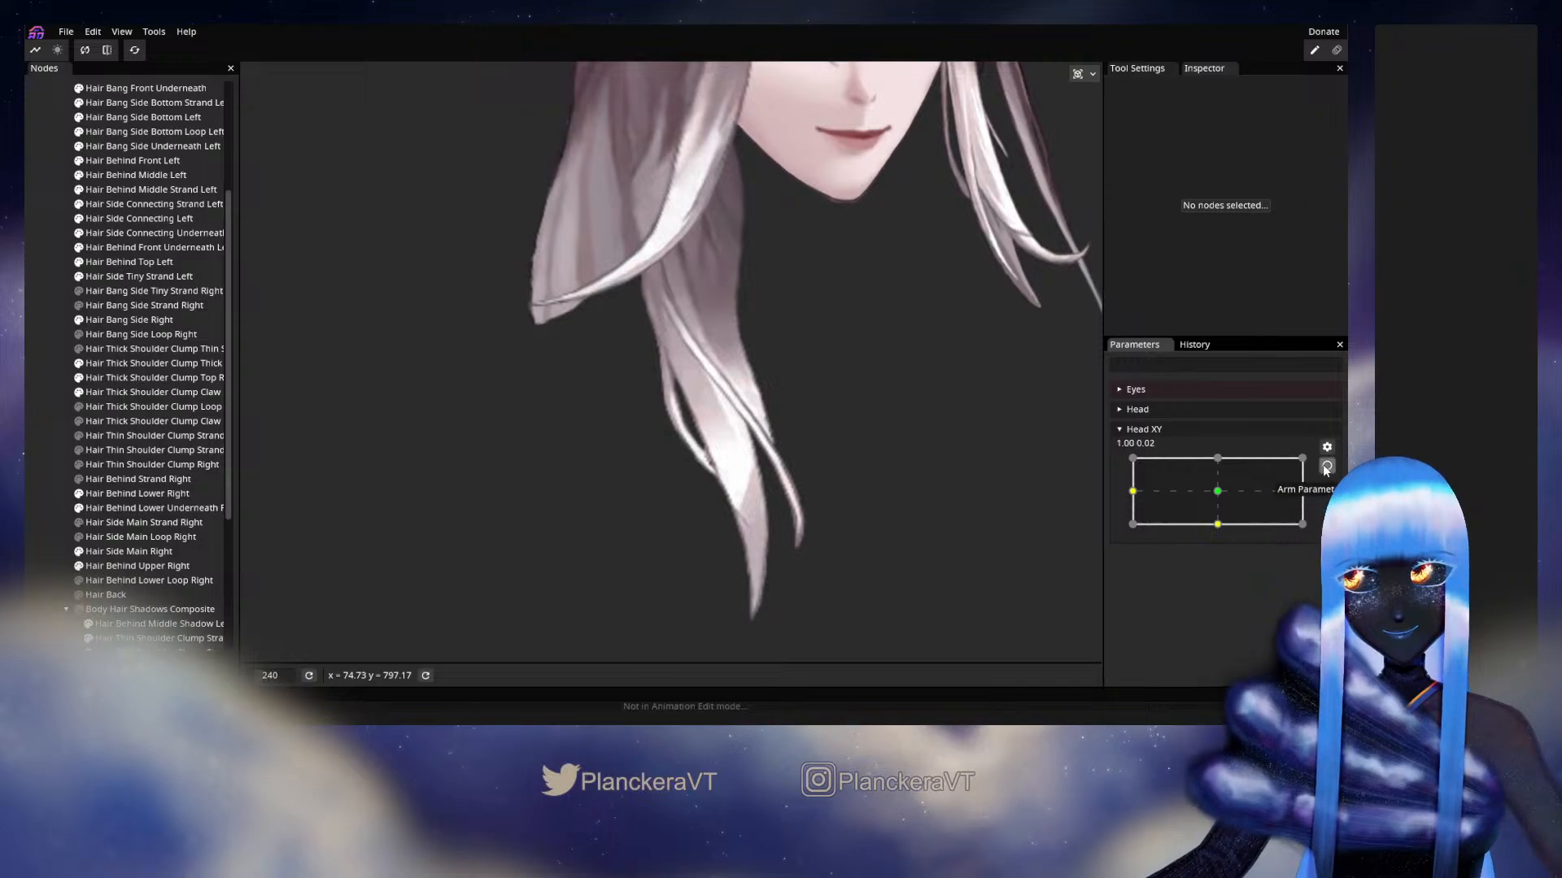
{"action": "left_click", "coordinate": [1327, 466]}
Adjust the Claw Left Right mesh vertex just above the gap, where the thin strand splits from the main one.
{"action": "scroll", "coordinate": [677, 433], "scroll_direction": "up", "scroll_amount": 1}
{"action": "scroll", "coordinate": [683, 423], "scroll_direction": "up", "scroll_amount": 5}
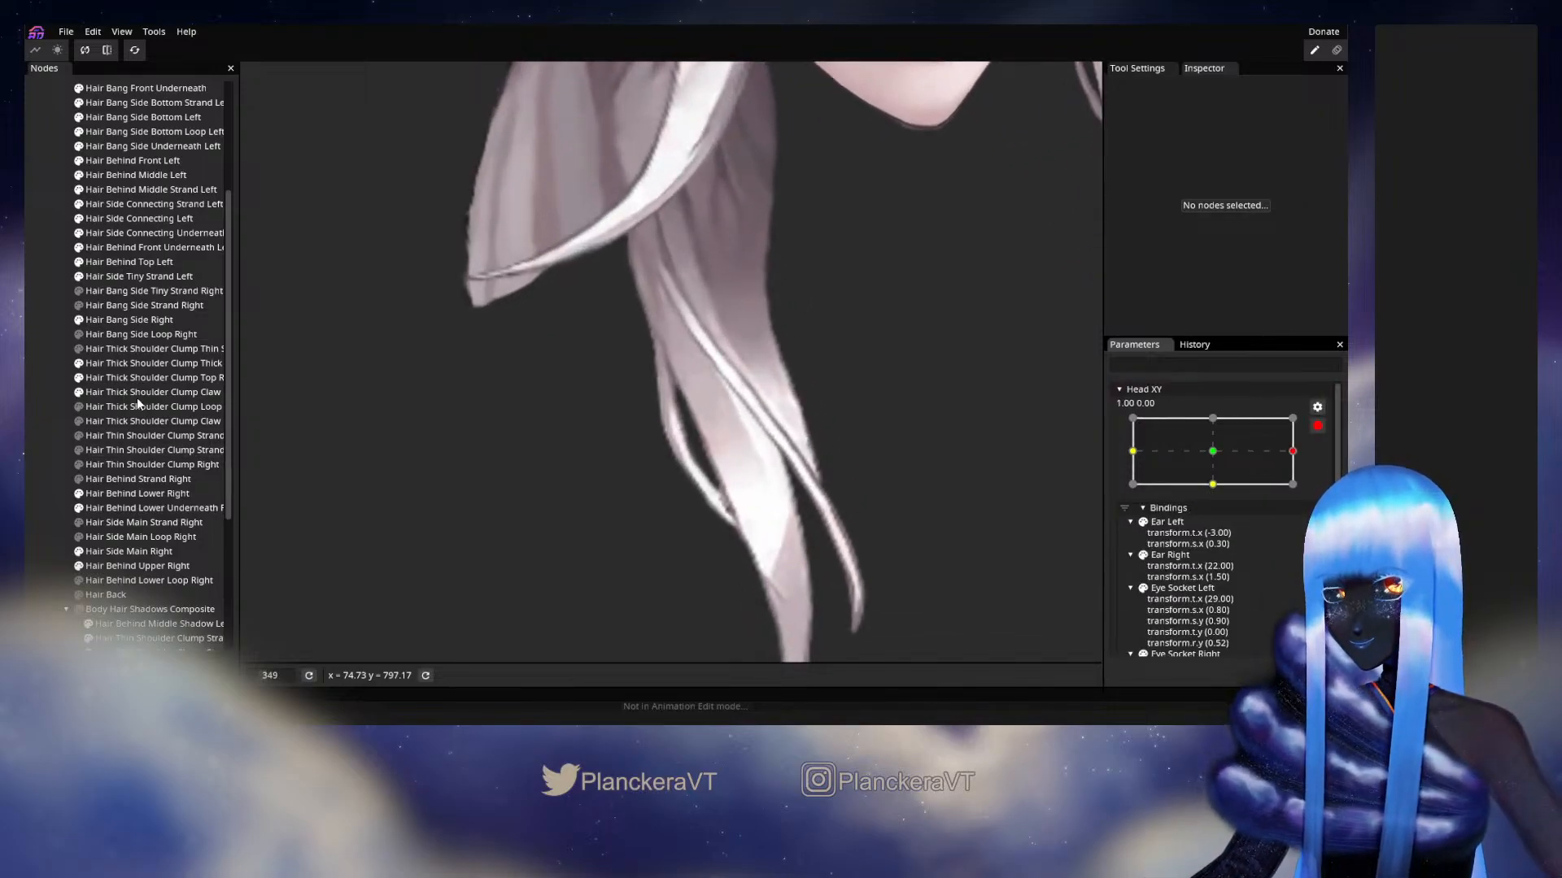
{"action": "left_click", "coordinate": [151, 395]}
{"action": "scroll", "coordinate": [636, 408], "scroll_direction": "up", "scroll_amount": 3}
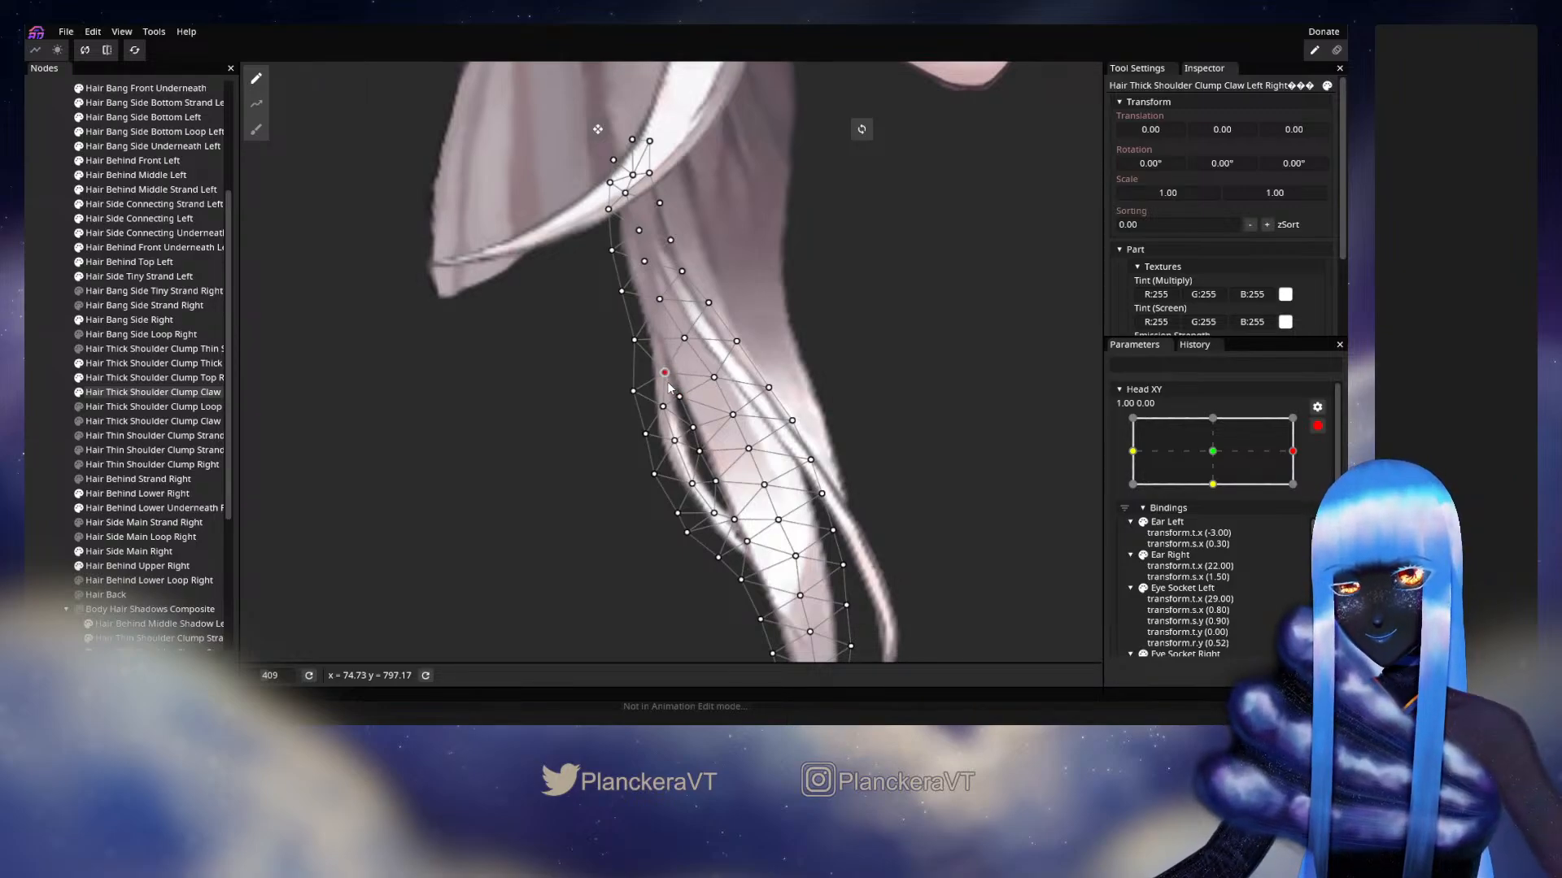
{"action": "left_click", "coordinate": [366, 470]}
Check the split point of the strands by moving Head XY near 1.00, 0.00 outside keypoint editing, and reopen the keypoint.
{"action": "scroll", "coordinate": [868, 496], "scroll_direction": "down", "scroll_amount": 5}
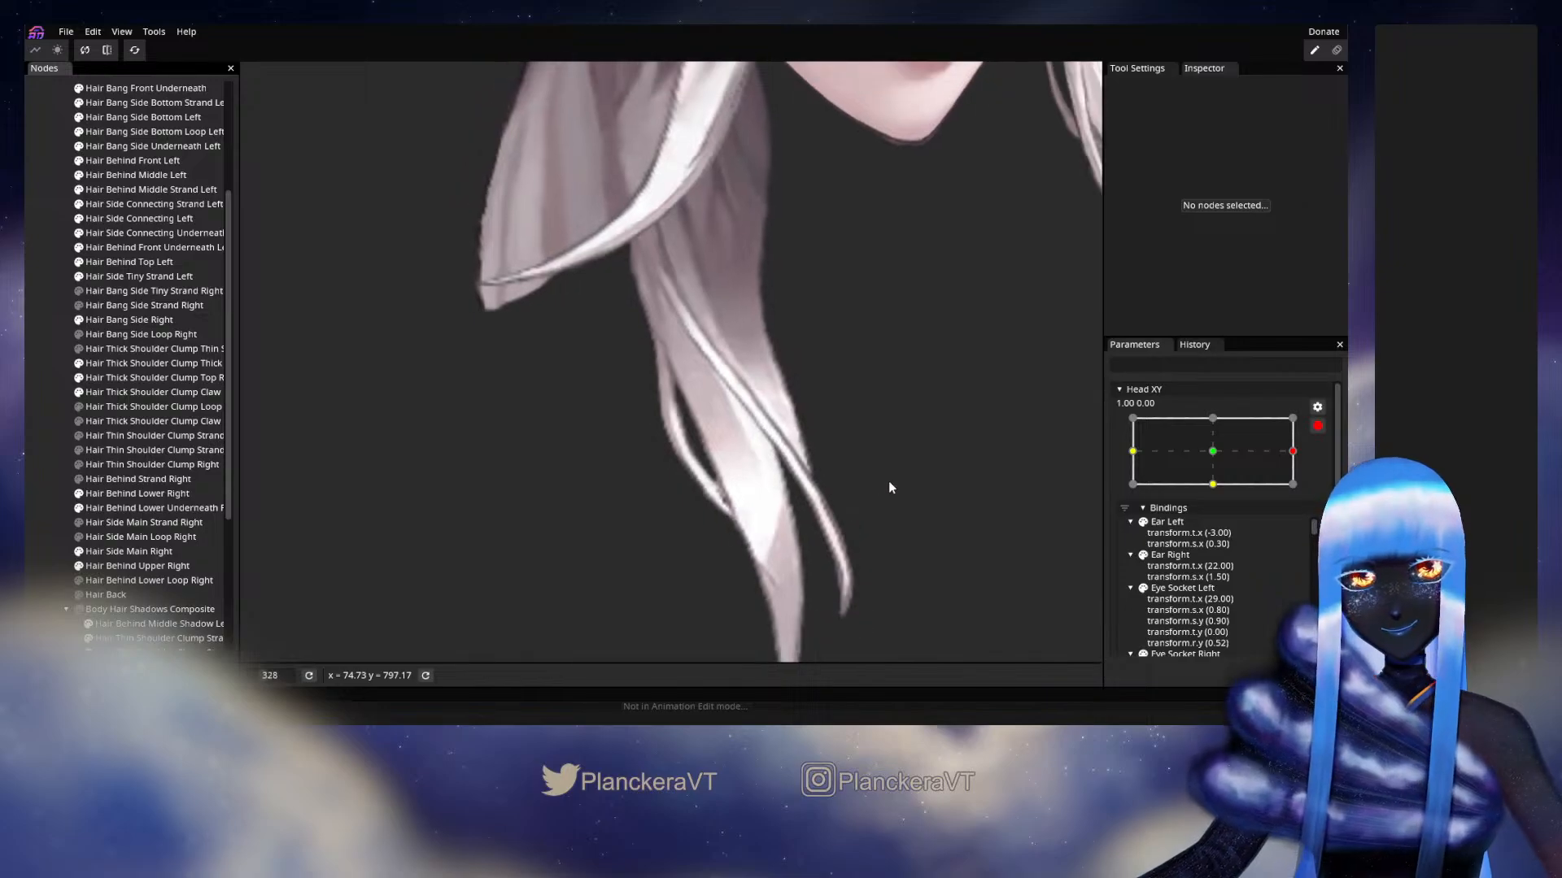
{"action": "left_click", "coordinate": [1318, 425]}
{"action": "mouse_move", "coordinate": [1303, 491]}
{"action": "left_mouse_down"}
{"action": "mouse_move", "coordinate": [1217, 491]}
{"action": "mouse_move", "coordinate": [1307, 490]}
{"action": "left_mouse_up"}
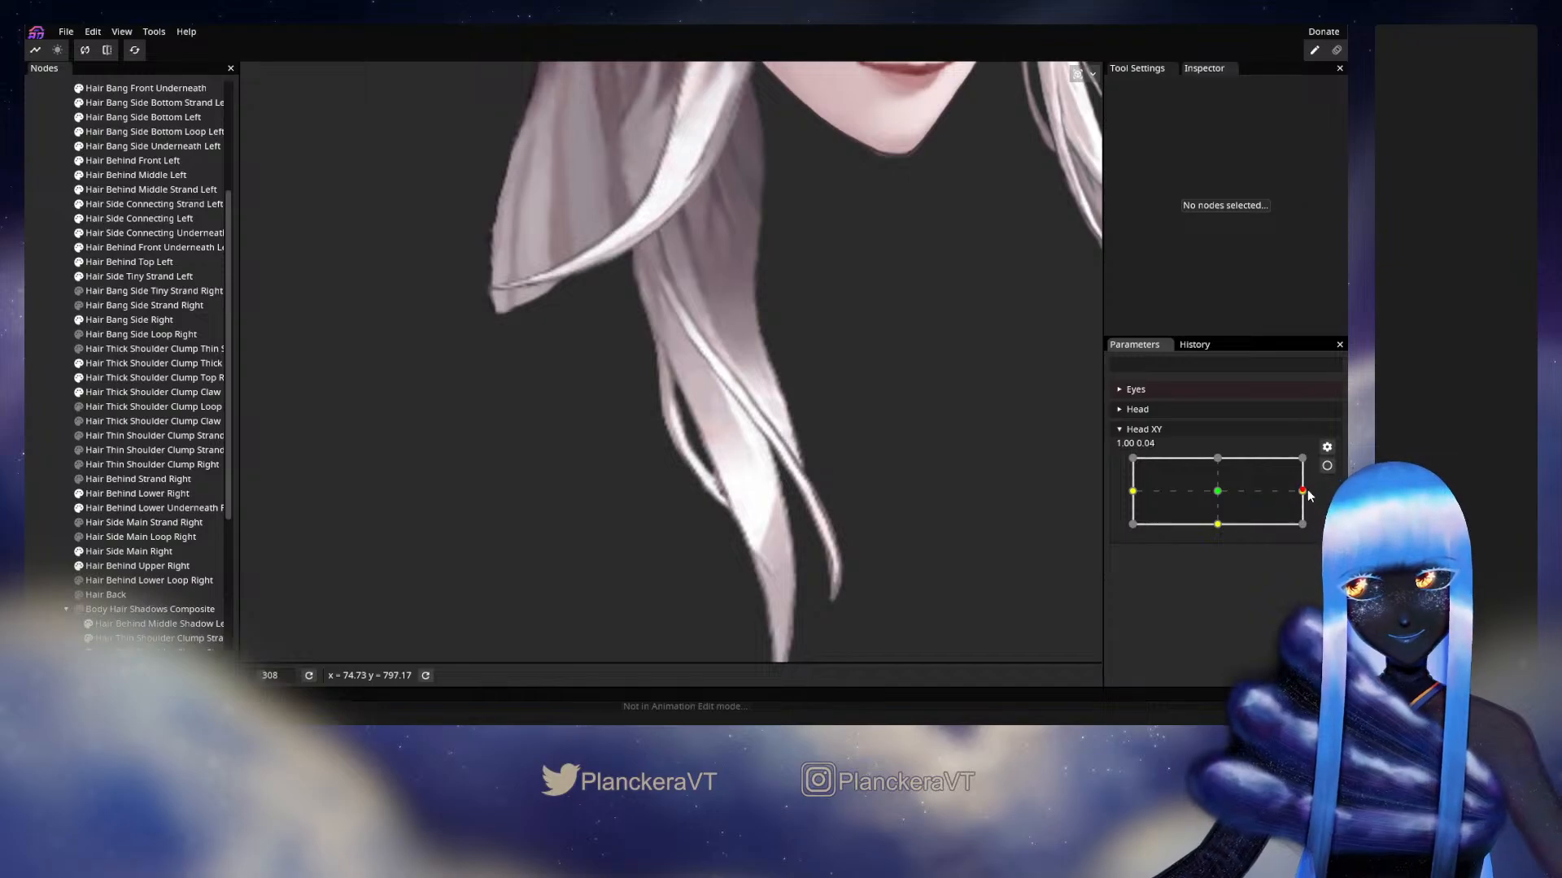
{"action": "left_click", "coordinate": [1326, 465]}
Shift the inner vertex and the neighbouring left-edge vertex of the Claw Left Right mesh around the thin strand's middle bend.
{"action": "scroll", "coordinate": [588, 461], "scroll_direction": "up", "scroll_amount": 3}
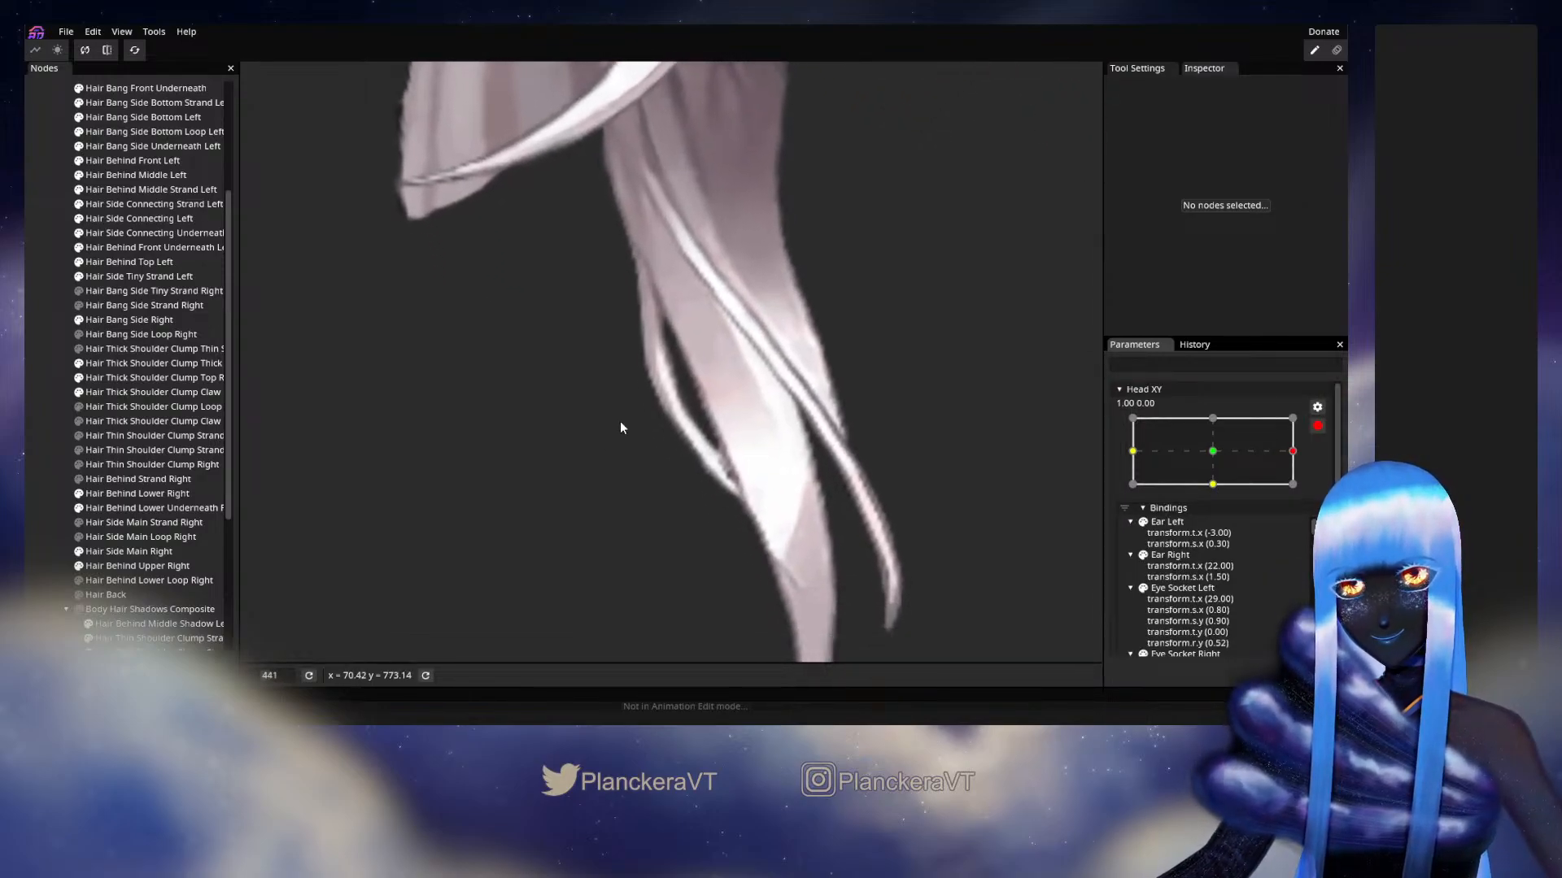
{"action": "left_click", "coordinate": [143, 394]}
{"action": "scroll", "coordinate": [682, 389], "scroll_direction": "up", "scroll_amount": 1}
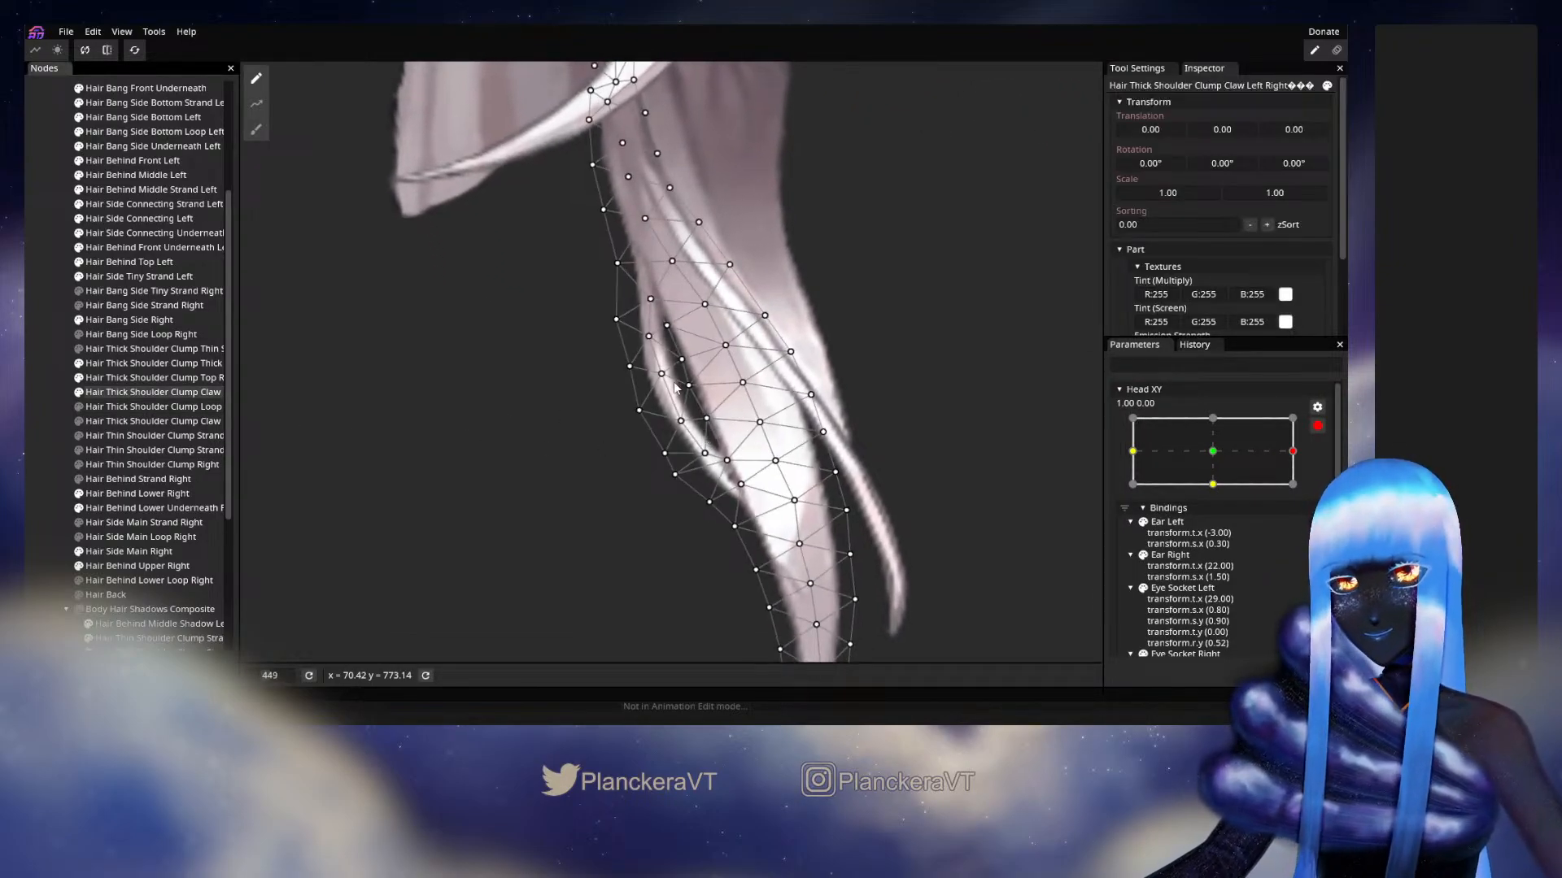
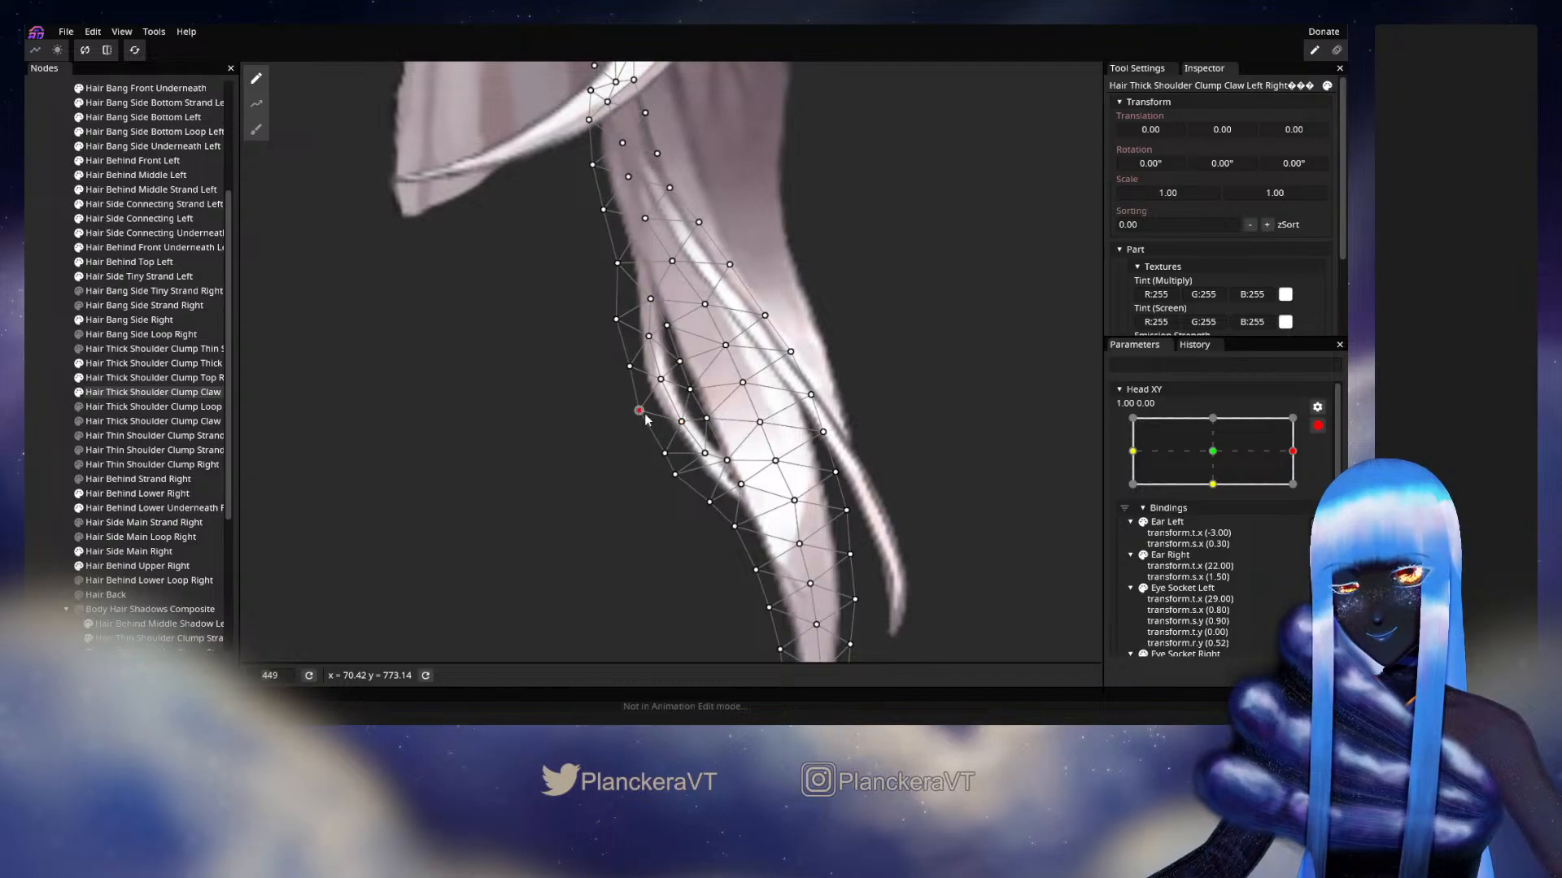
{"action": "left_click", "coordinate": [657, 485]}
Test the thin strand's middle bend by moving Head XY around 1.00, 0.00 outside keypoint editing, and reopen the keypoint.
{"action": "scroll", "coordinate": [950, 479], "scroll_direction": "down", "scroll_amount": 5}
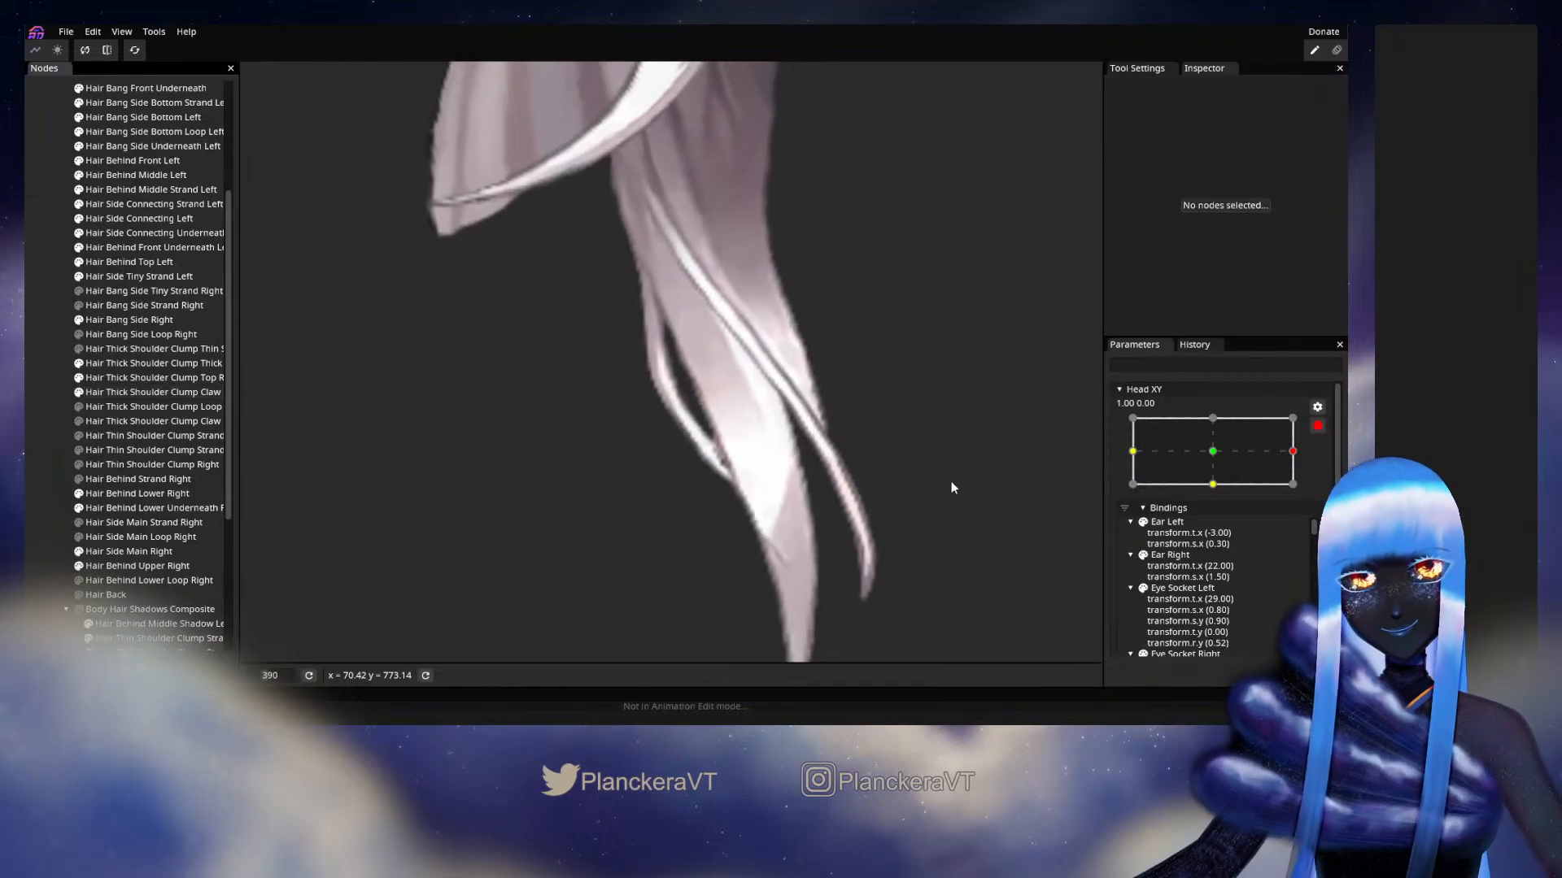
{"action": "scroll", "coordinate": [936, 480], "scroll_direction": "down", "scroll_amount": 1}
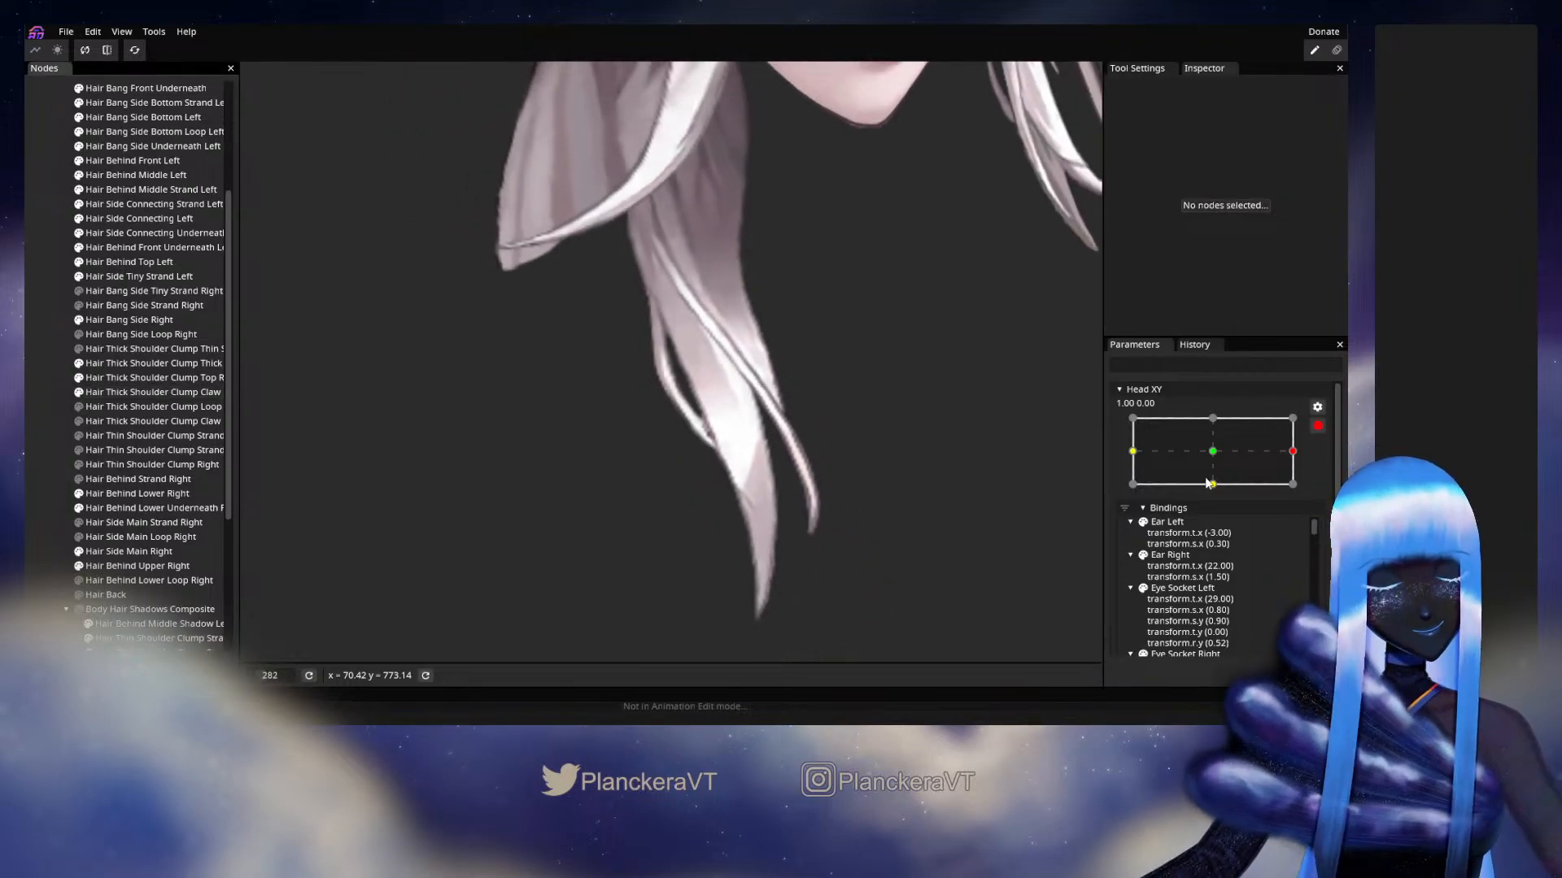
{"action": "left_click", "coordinate": [1318, 427]}
{"action": "mouse_move", "coordinate": [1304, 492]}
{"action": "left_mouse_down"}
{"action": "mouse_move", "coordinate": [1218, 494]}
{"action": "mouse_move", "coordinate": [1311, 492]}
{"action": "left_mouse_up"}
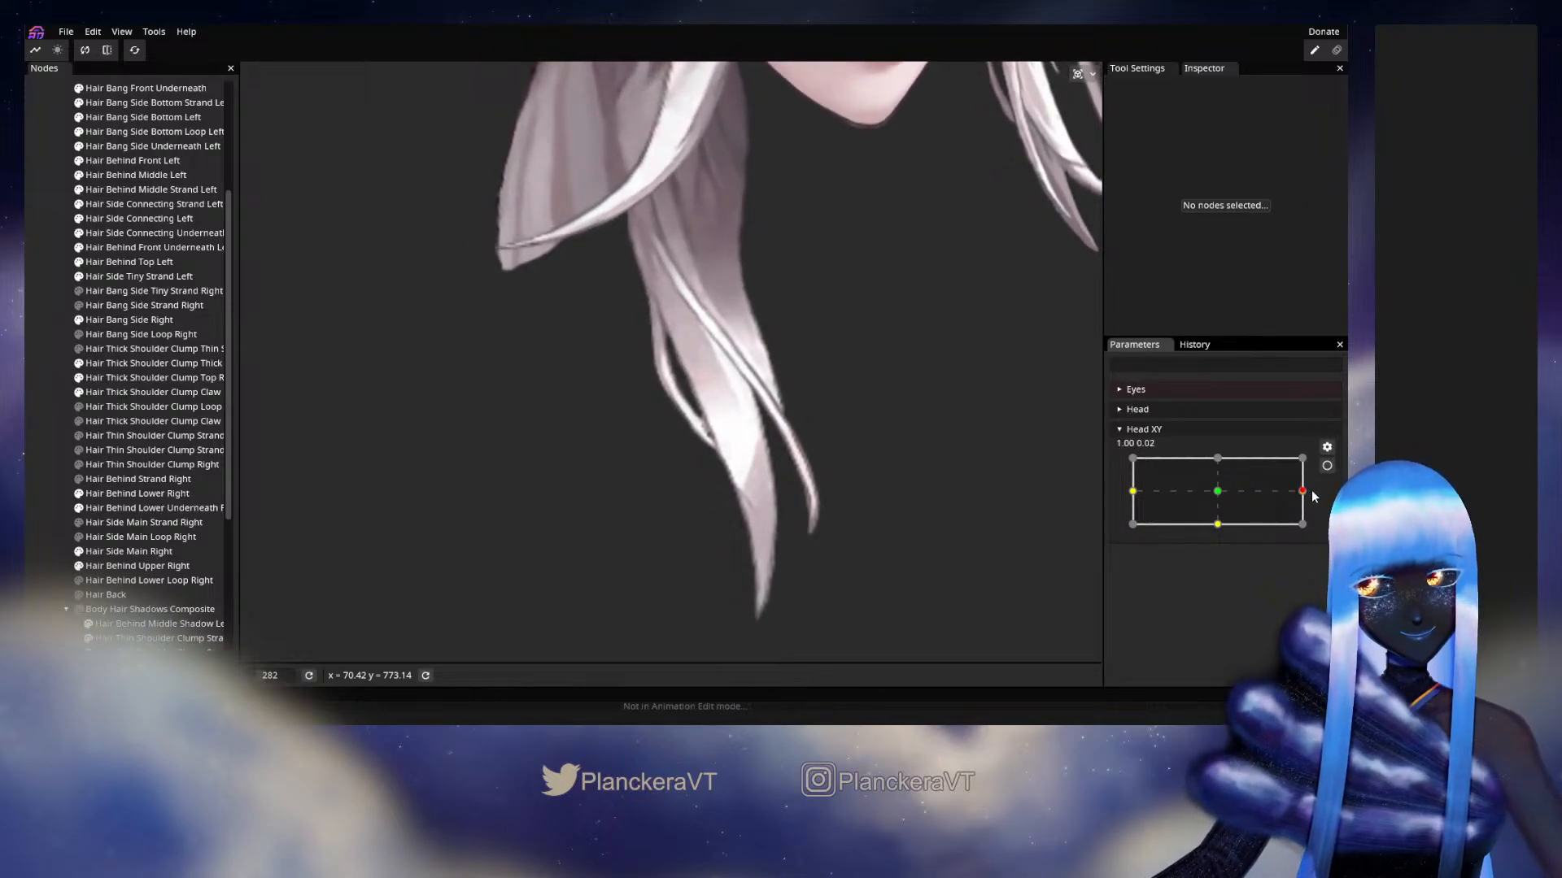
{"action": "left_click", "coordinate": [1326, 465]}
Nudge the Claw Left Right mesh vertex at the top tip of the gap between the two strands.
{"action": "scroll", "coordinate": [686, 372], "scroll_direction": "up", "scroll_amount": 3}
{"action": "scroll", "coordinate": [685, 372], "scroll_direction": "up", "scroll_amount": 3}
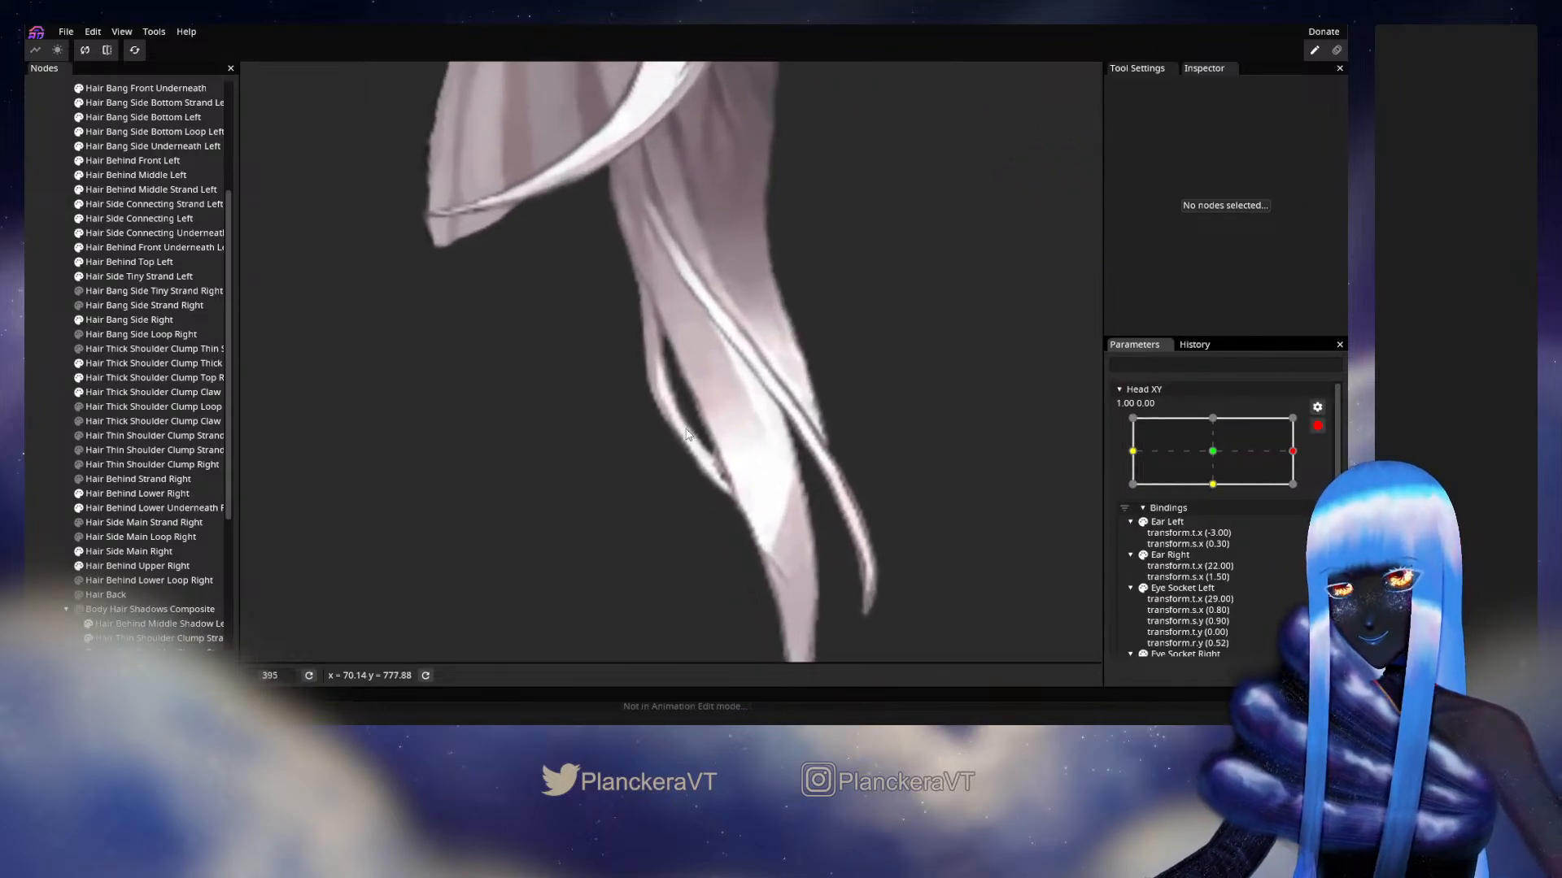
{"action": "left_click", "coordinate": [113, 395]}
{"action": "scroll", "coordinate": [637, 413], "scroll_direction": "up", "scroll_amount": 2}
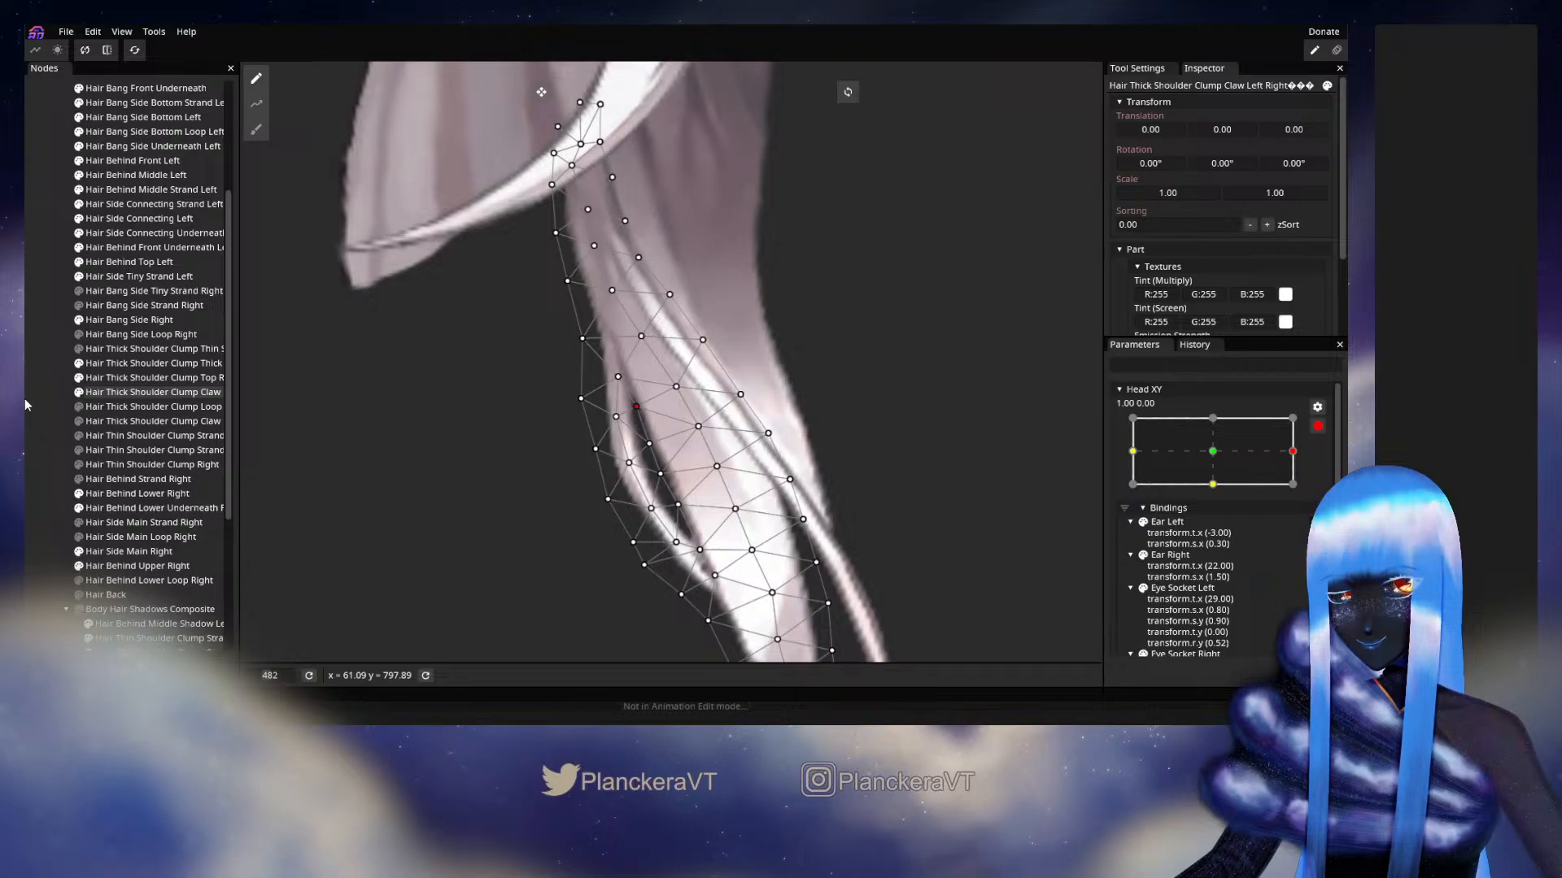
{"action": "left_click", "coordinate": [163, 394]}
Check the top of the gap by moving Head XY near 1.00, 0.00 outside keypoint editing, and return to the keypoint.
{"action": "scroll", "coordinate": [813, 466], "scroll_direction": "down", "scroll_amount": 5}
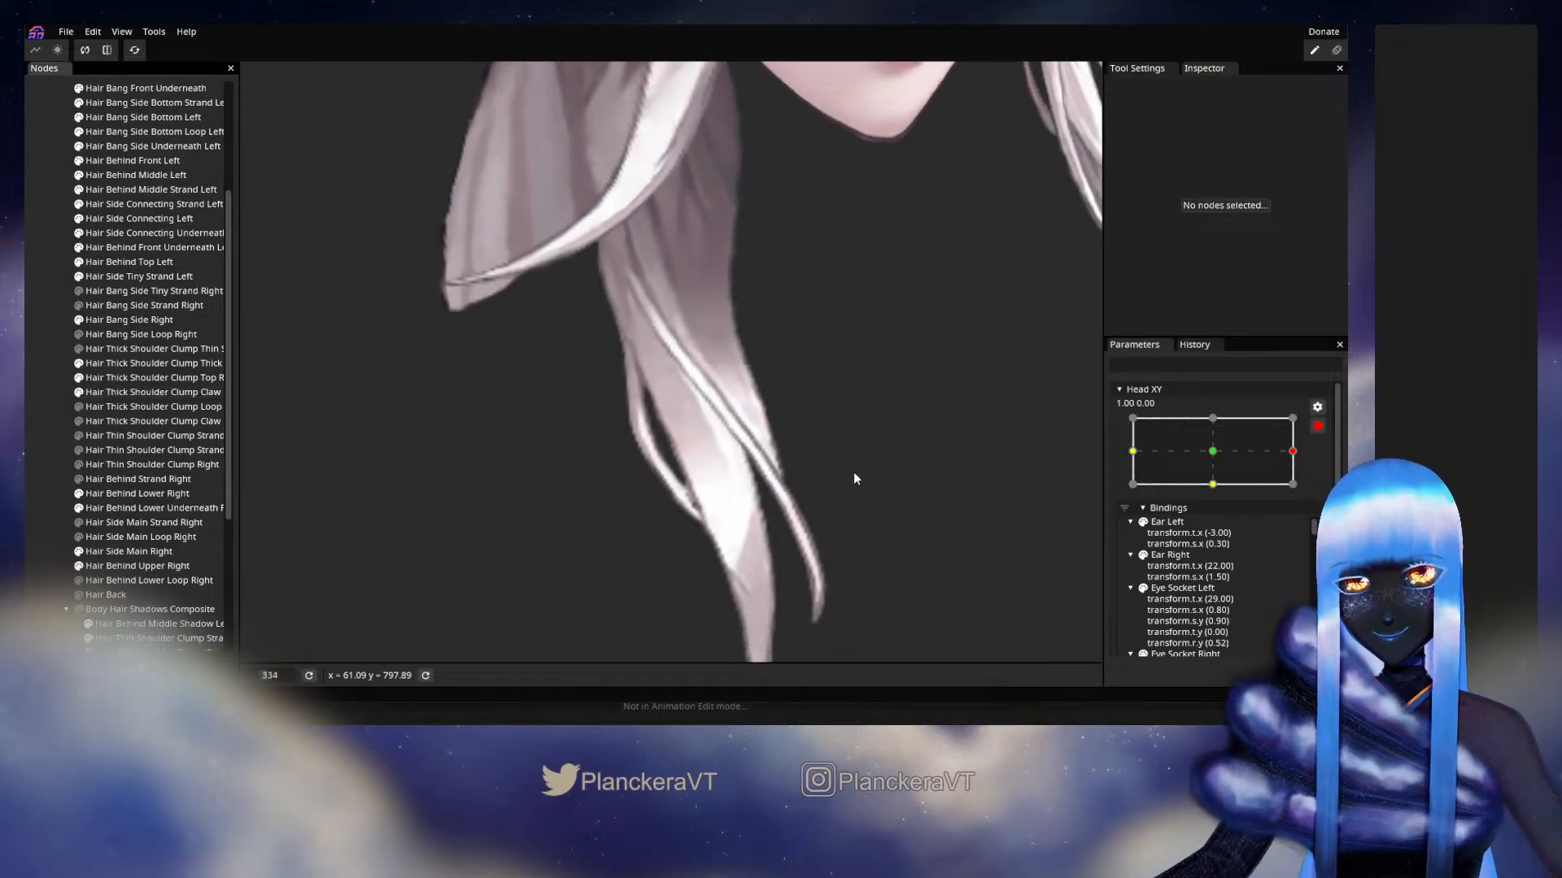
{"action": "scroll", "coordinate": [852, 479], "scroll_direction": "down", "scroll_amount": 1}
{"action": "left_click", "coordinate": [1316, 427]}
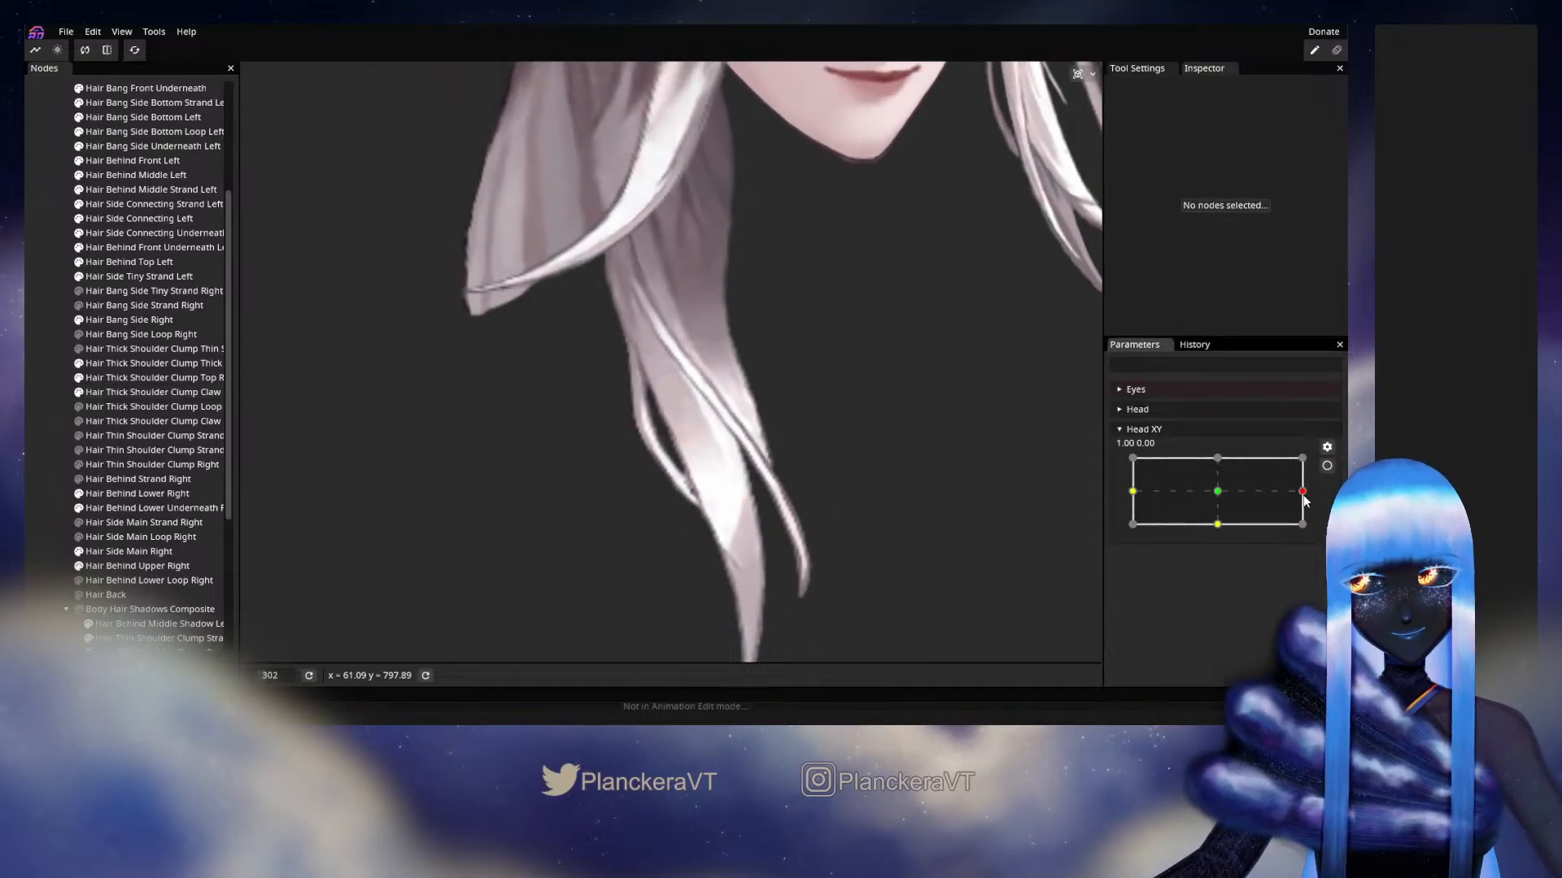
{"action": "mouse_move", "coordinate": [1303, 490]}
{"action": "left_mouse_down"}
{"action": "mouse_move", "coordinate": [1210, 498]}
{"action": "mouse_move", "coordinate": [1305, 491]}
{"action": "left_mouse_up"}
{"action": "left_click", "coordinate": [1327, 466]}
Shift two neighbouring vertices in the upper half of the gap in the Claw Left Right hair mesh.
{"action": "scroll", "coordinate": [894, 505], "scroll_direction": "up", "scroll_amount": 4}
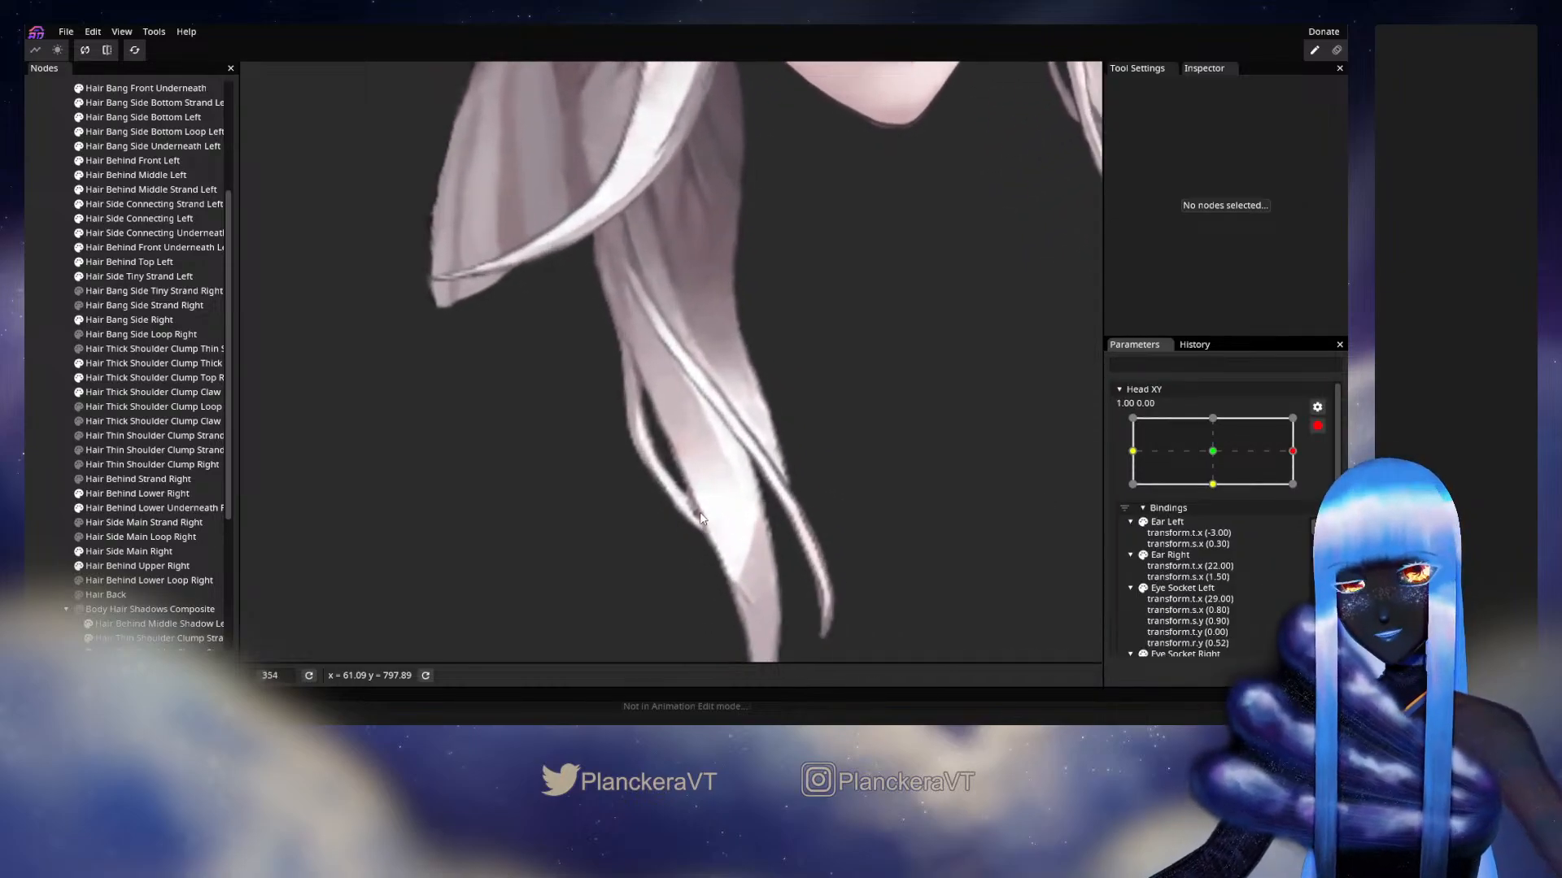
{"action": "left_click", "coordinate": [130, 392]}
{"action": "scroll", "coordinate": [603, 530], "scroll_direction": "up", "scroll_amount": 2}
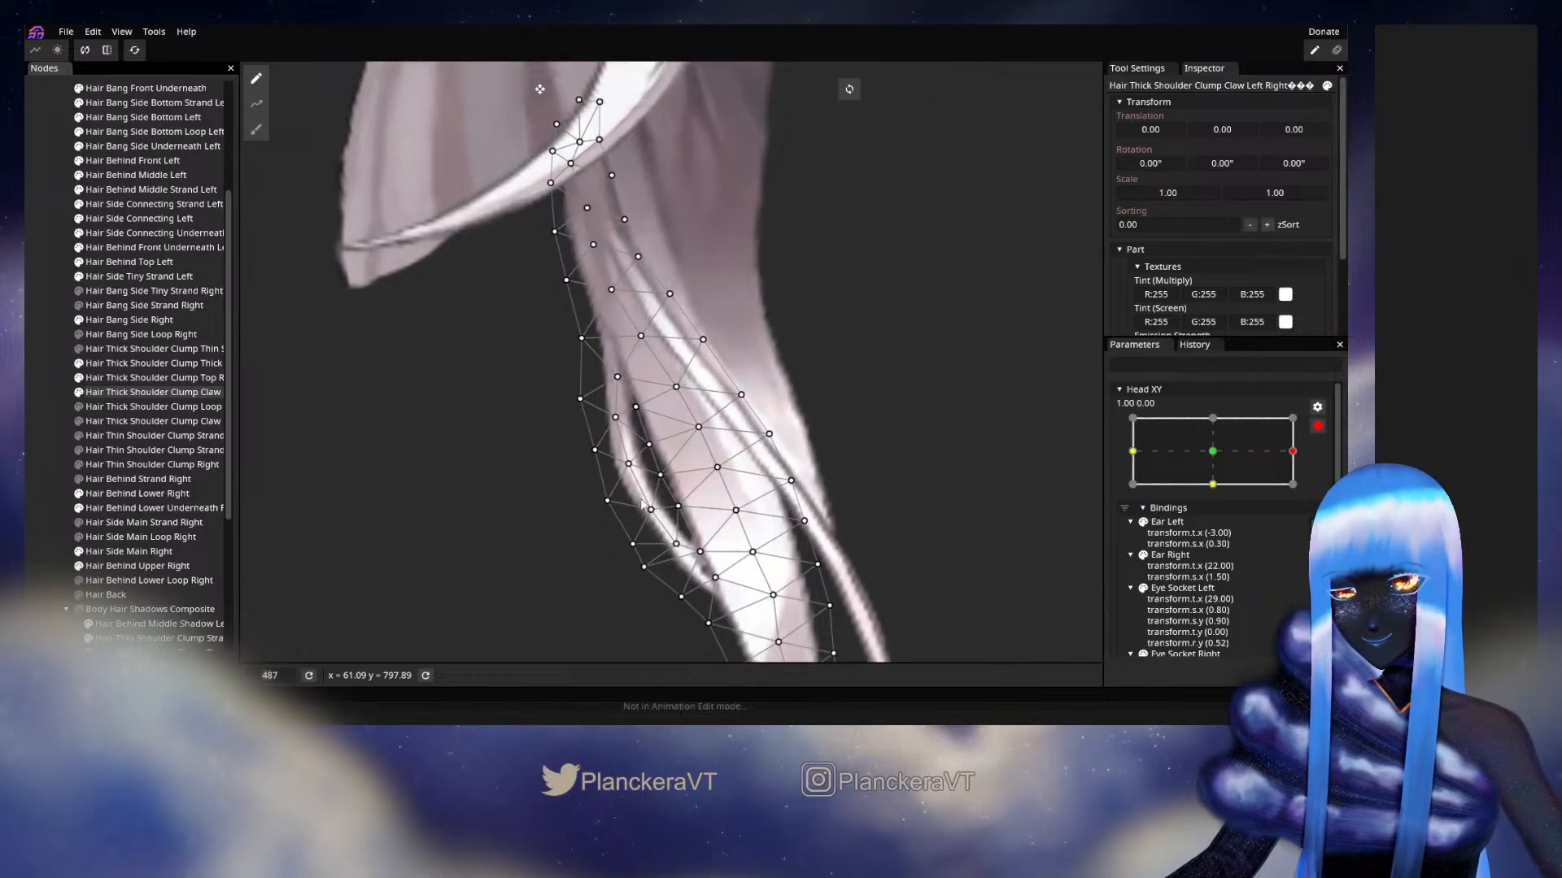
{"action": "left_click", "coordinate": [660, 476]}
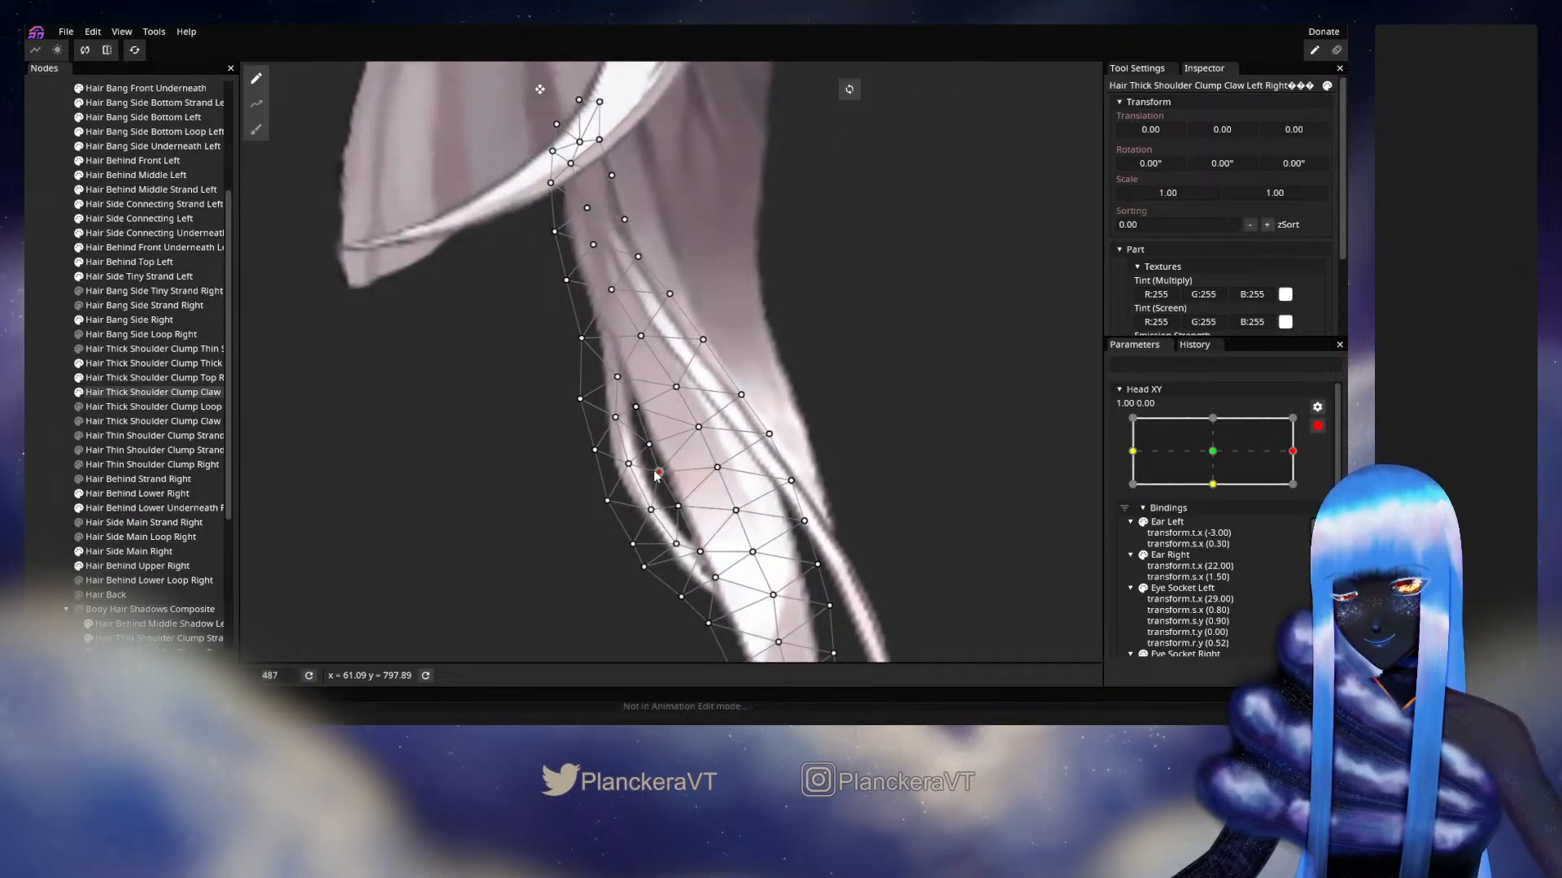
{"action": "left_click", "coordinate": [649, 447]}
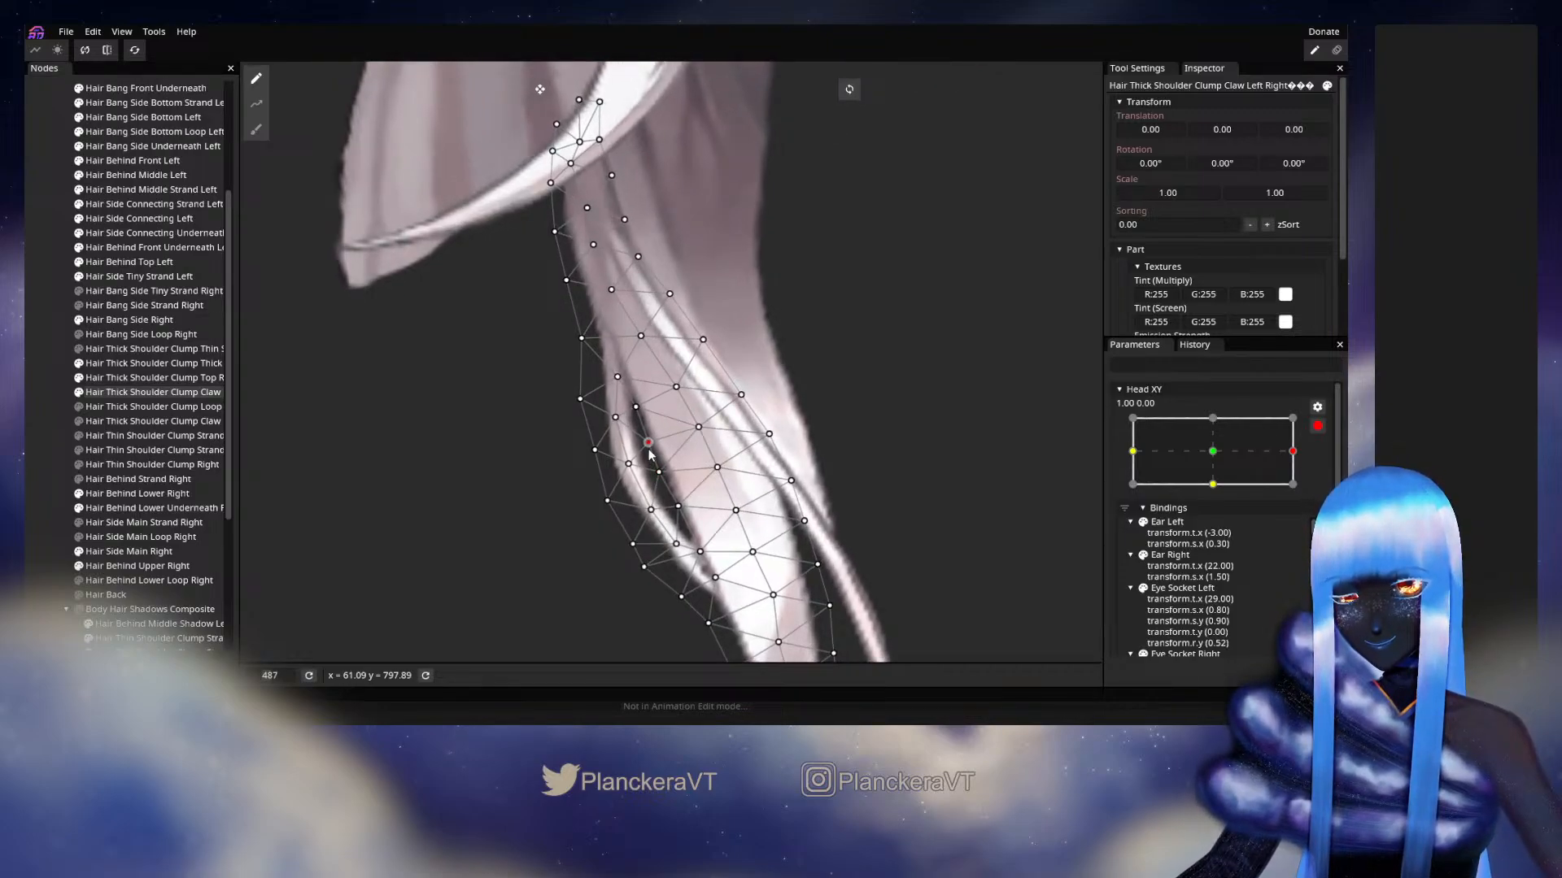
{"action": "left_click", "coordinate": [59, 379]}
{"action": "scroll", "coordinate": [903, 518], "scroll_direction": "down", "scroll_amount": 5}
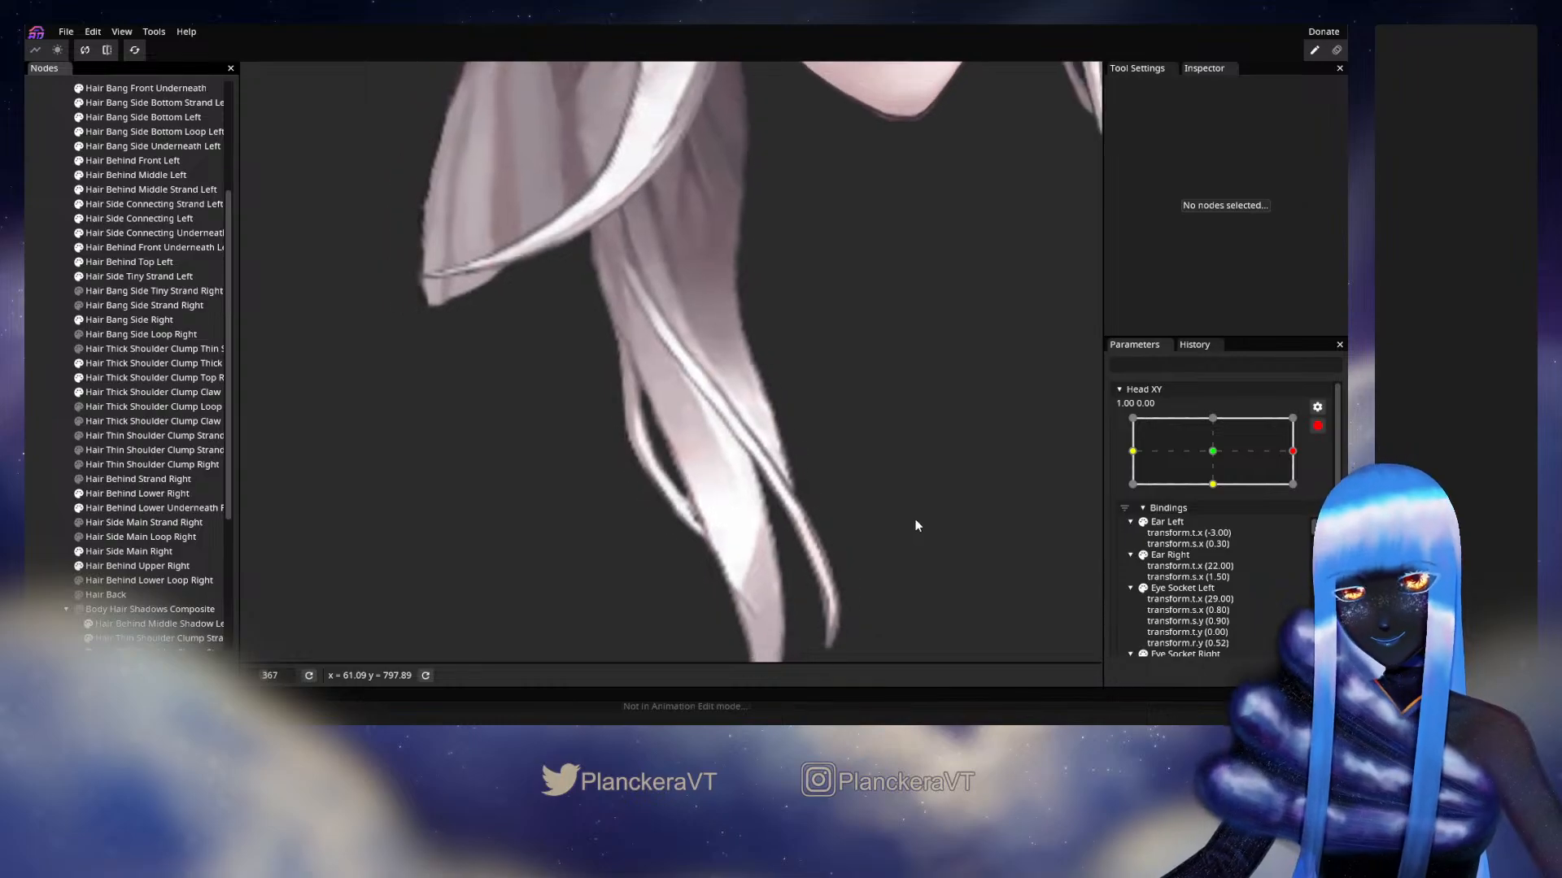
{"action": "scroll", "coordinate": [916, 517], "scroll_direction": "down", "scroll_amount": 2}
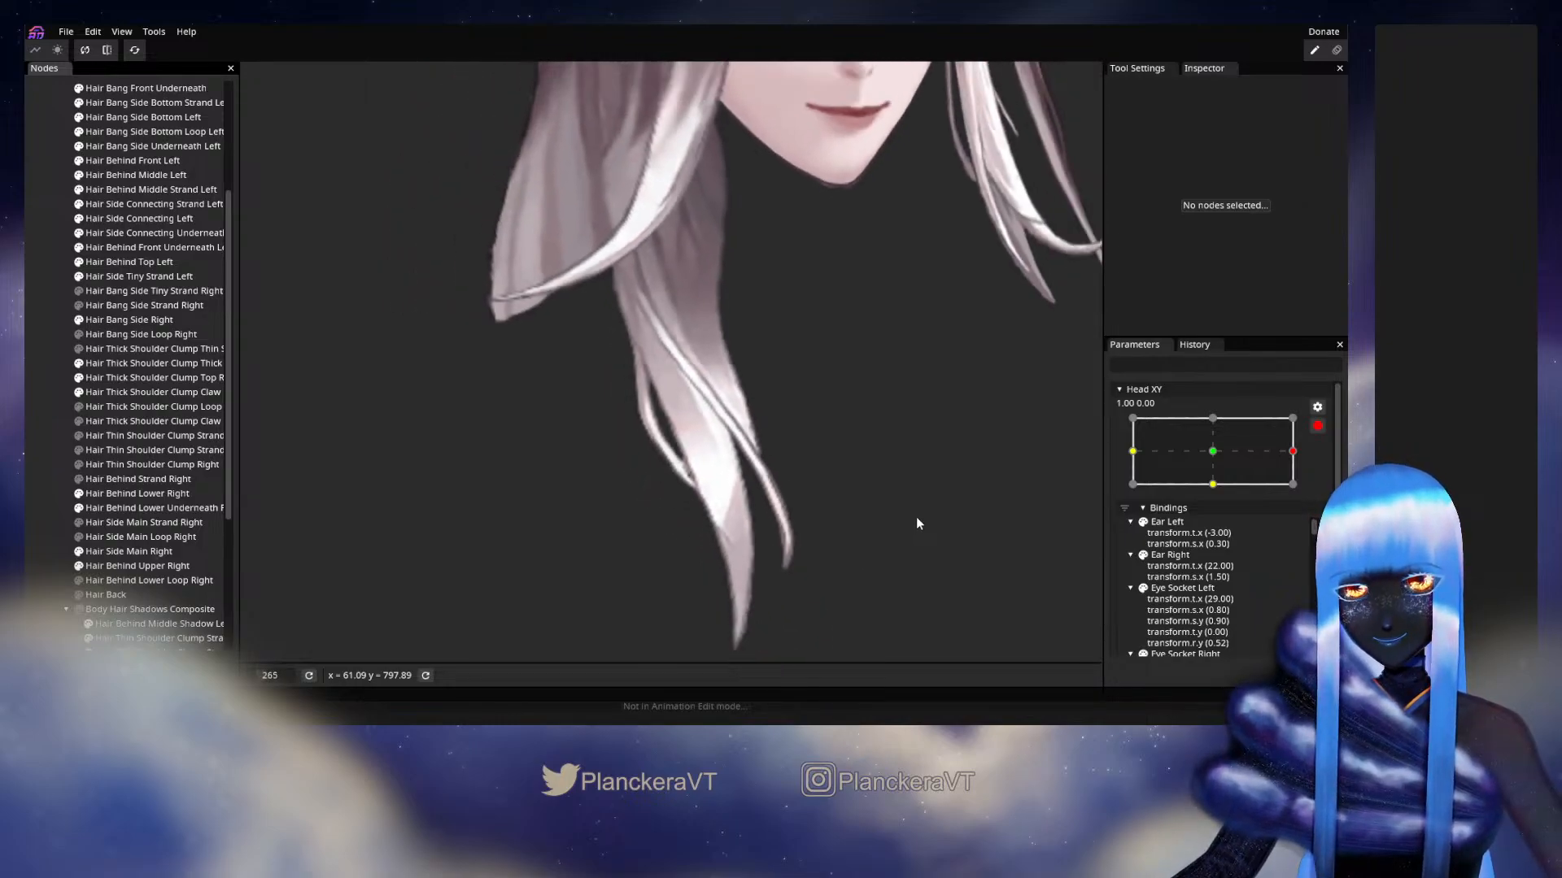
Check the gap's shape by moving Head XY slightly around 1.00, 0.00 outside keypoint editing, and reopen the keypoint.
{"action": "left_click", "coordinate": [1317, 426]}
{"action": "mouse_move", "coordinate": [1299, 492]}
{"action": "left_mouse_down"}
{"action": "mouse_move", "coordinate": [1212, 492]}
{"action": "mouse_move", "coordinate": [1312, 494]}
{"action": "left_mouse_up"}
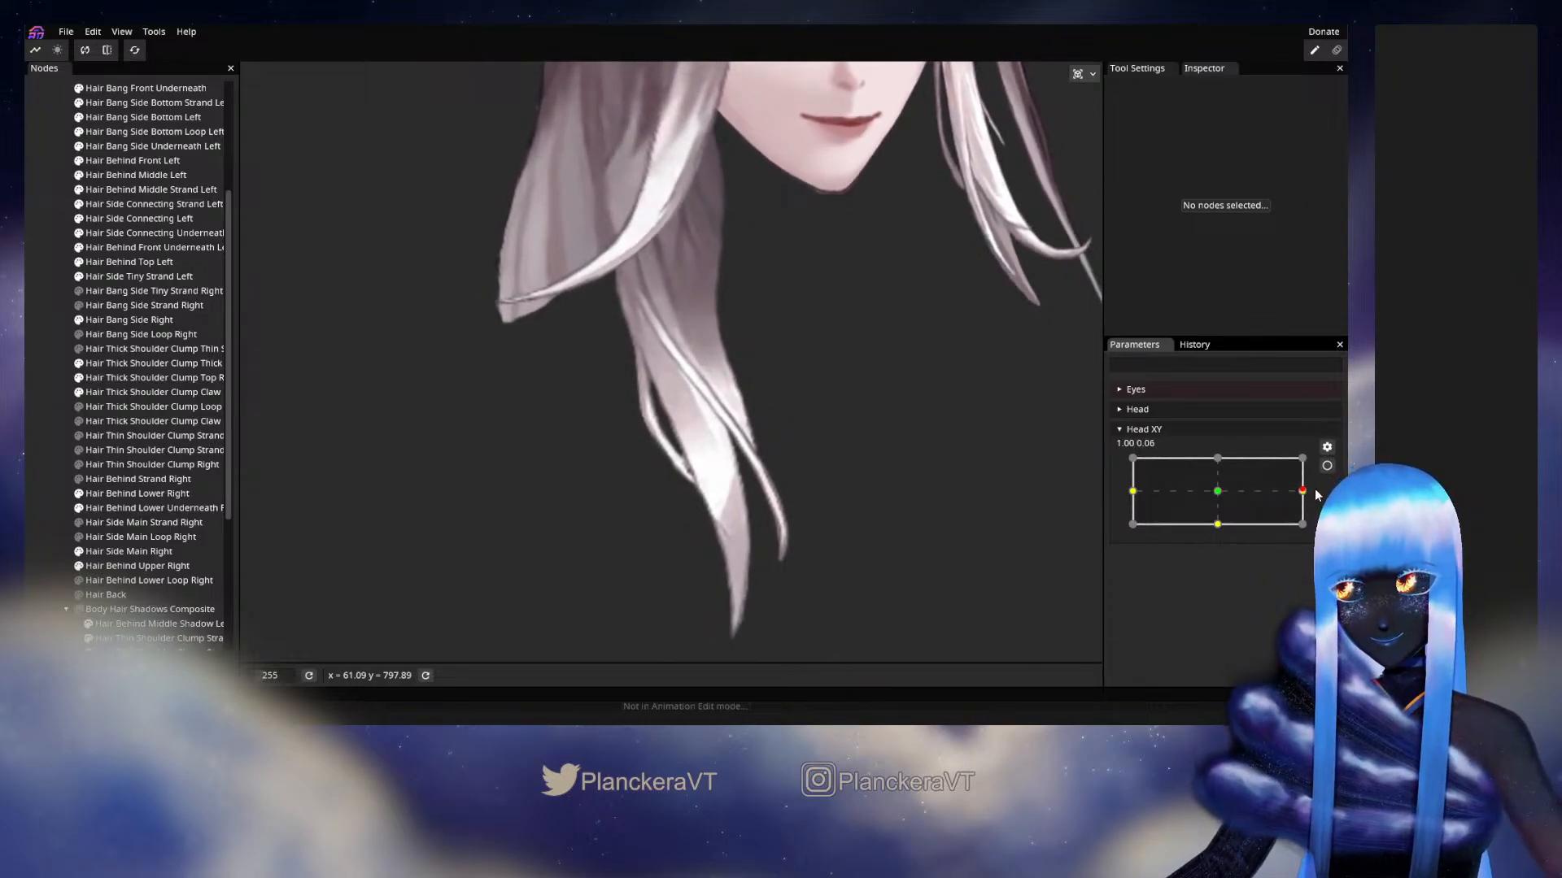
{"action": "mouse_move", "coordinate": [1319, 497]}
{"action": "left_mouse_down"}
{"action": "mouse_move", "coordinate": [1217, 495]}
{"action": "mouse_move", "coordinate": [1304, 492]}
{"action": "left_mouse_up"}
{"action": "left_click", "coordinate": [1326, 466]}
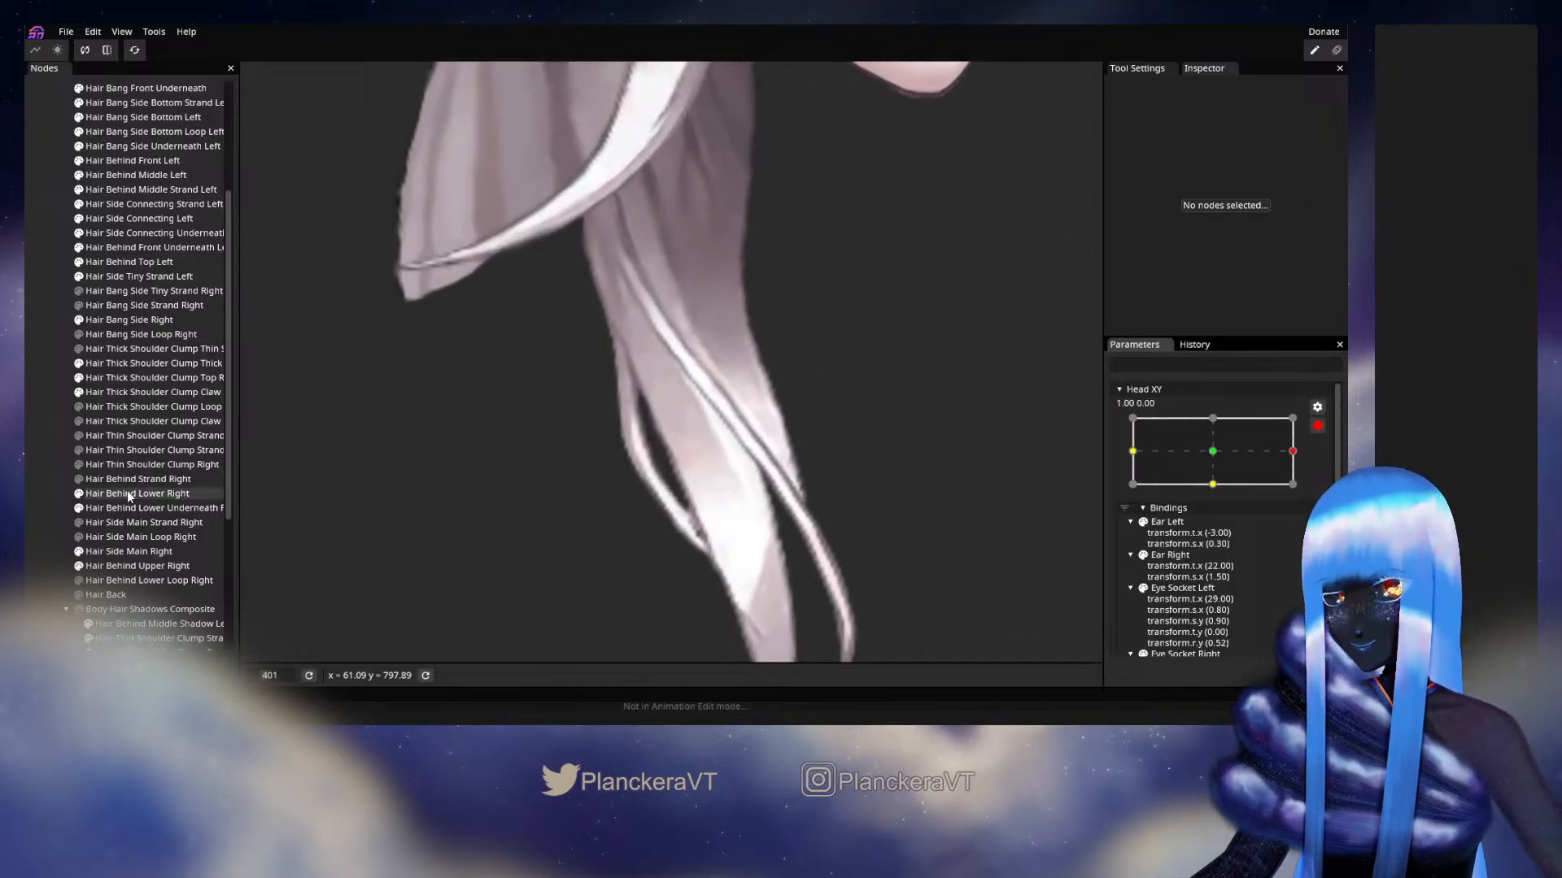
Nudge the Claw Left Right mesh's outer-edge vertex inward at the thin strand's bend, and adjust the inner vertex beside it.
{"action": "left_click", "coordinate": [135, 393]}
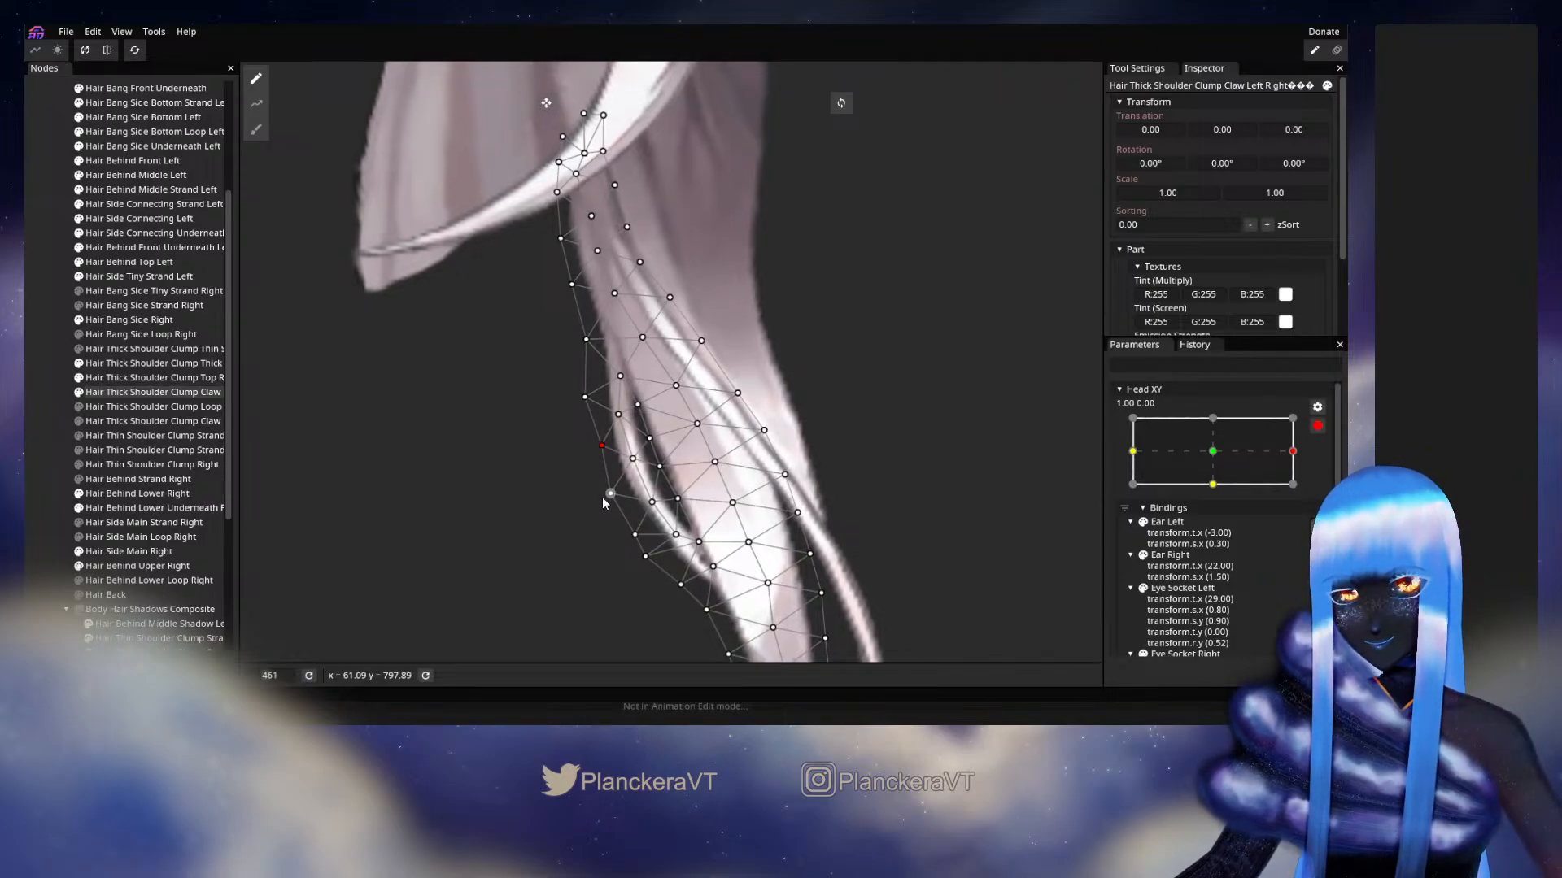
{"action": "left_click_drag", "start_coordinate": [609, 494], "coordinate": [614, 495]}
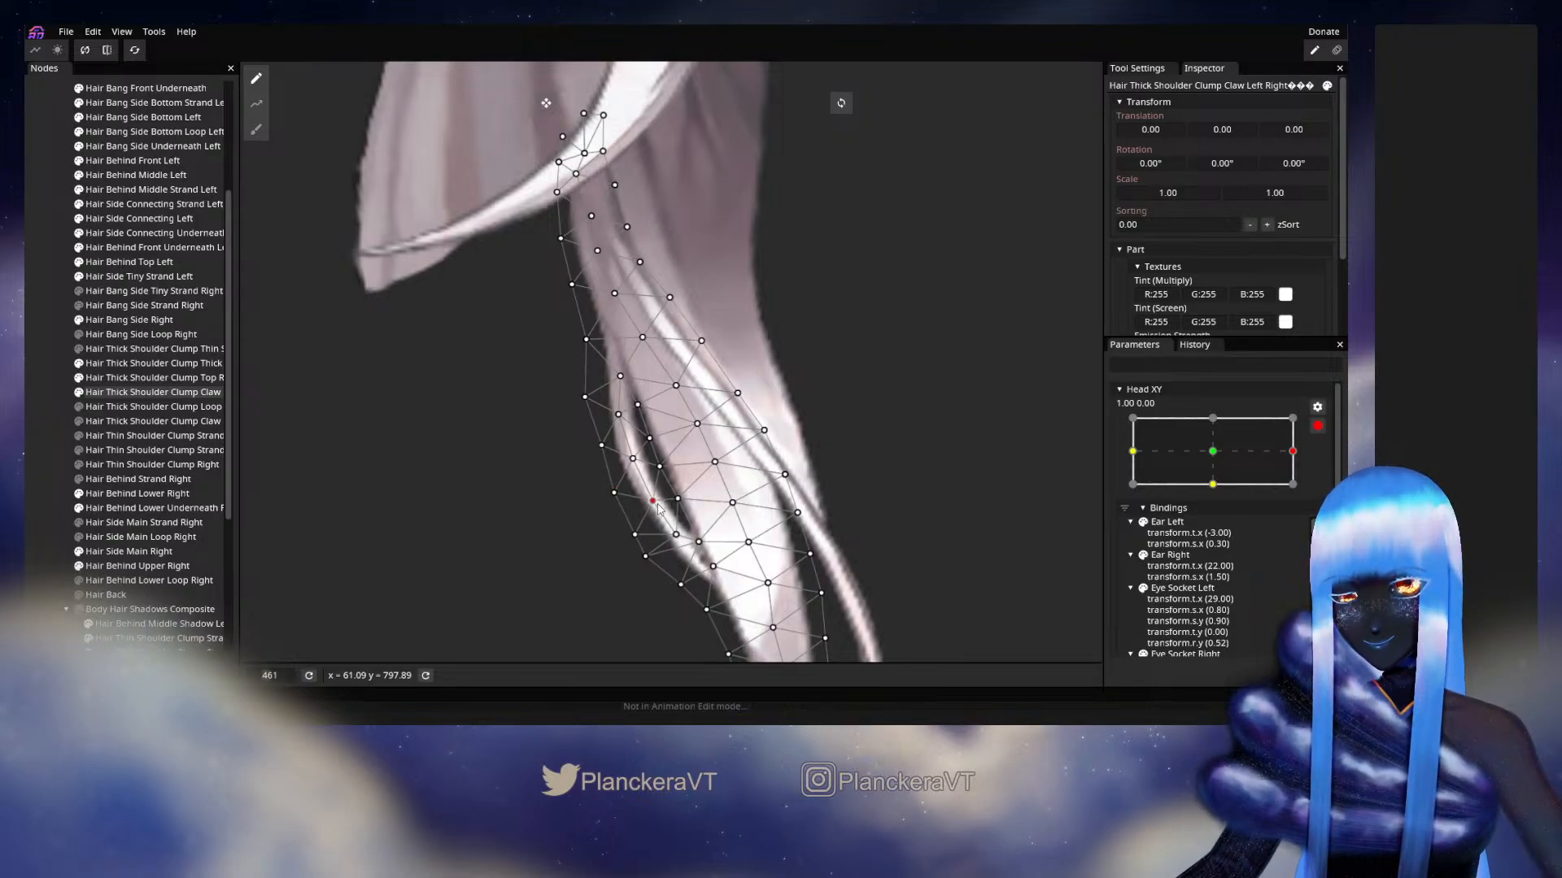
{"action": "left_click", "coordinate": [42, 402]}
{"action": "scroll", "coordinate": [851, 506], "scroll_direction": "down", "scroll_amount": 2}
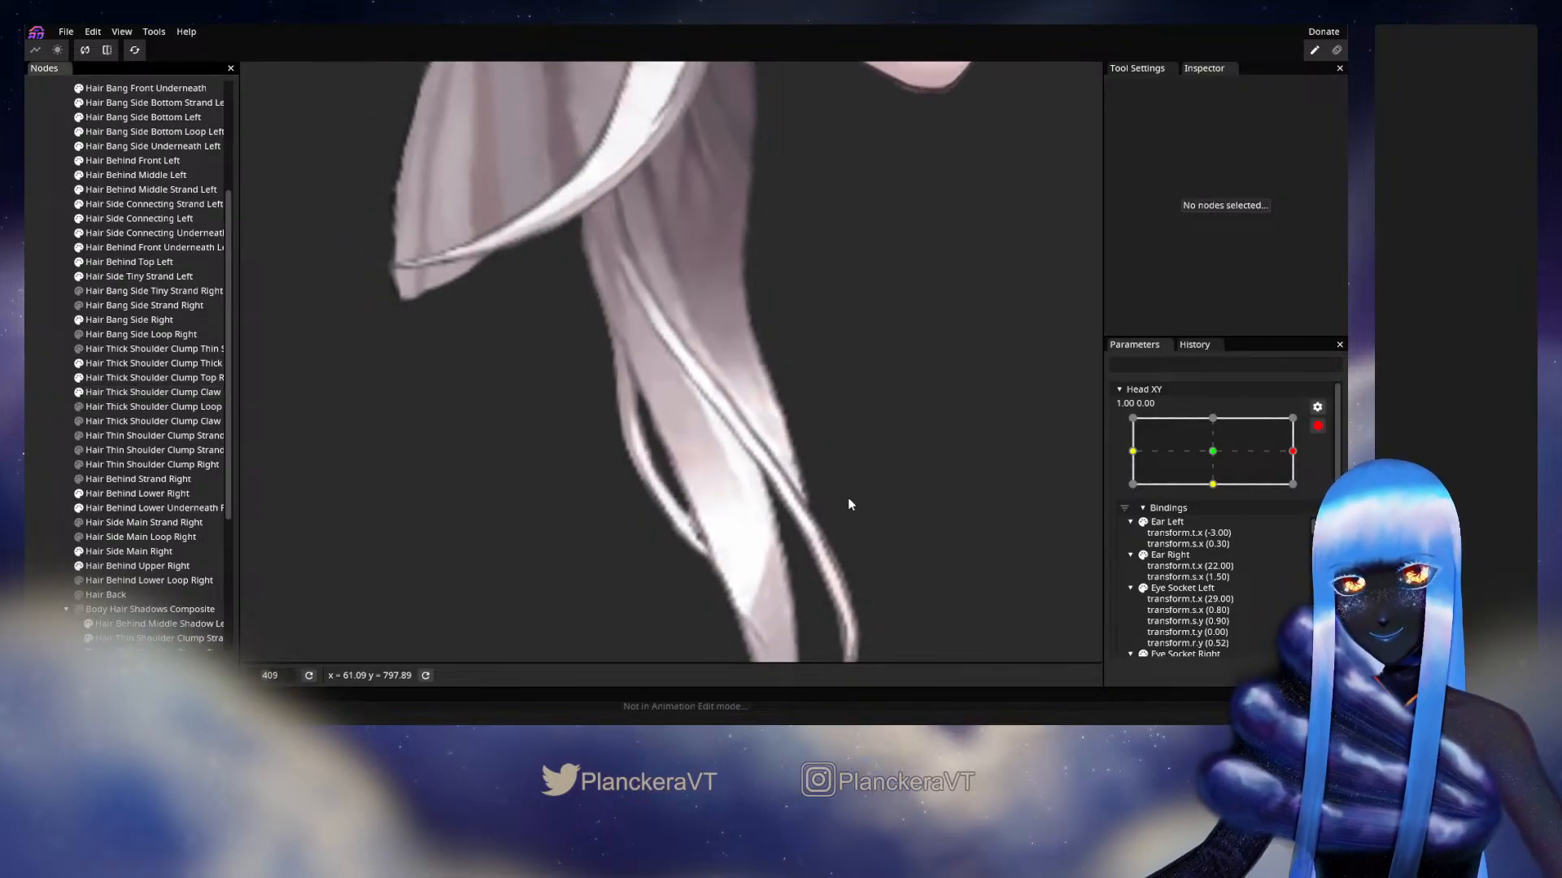
{"action": "scroll", "coordinate": [846, 496], "scroll_direction": "down", "scroll_amount": 5}
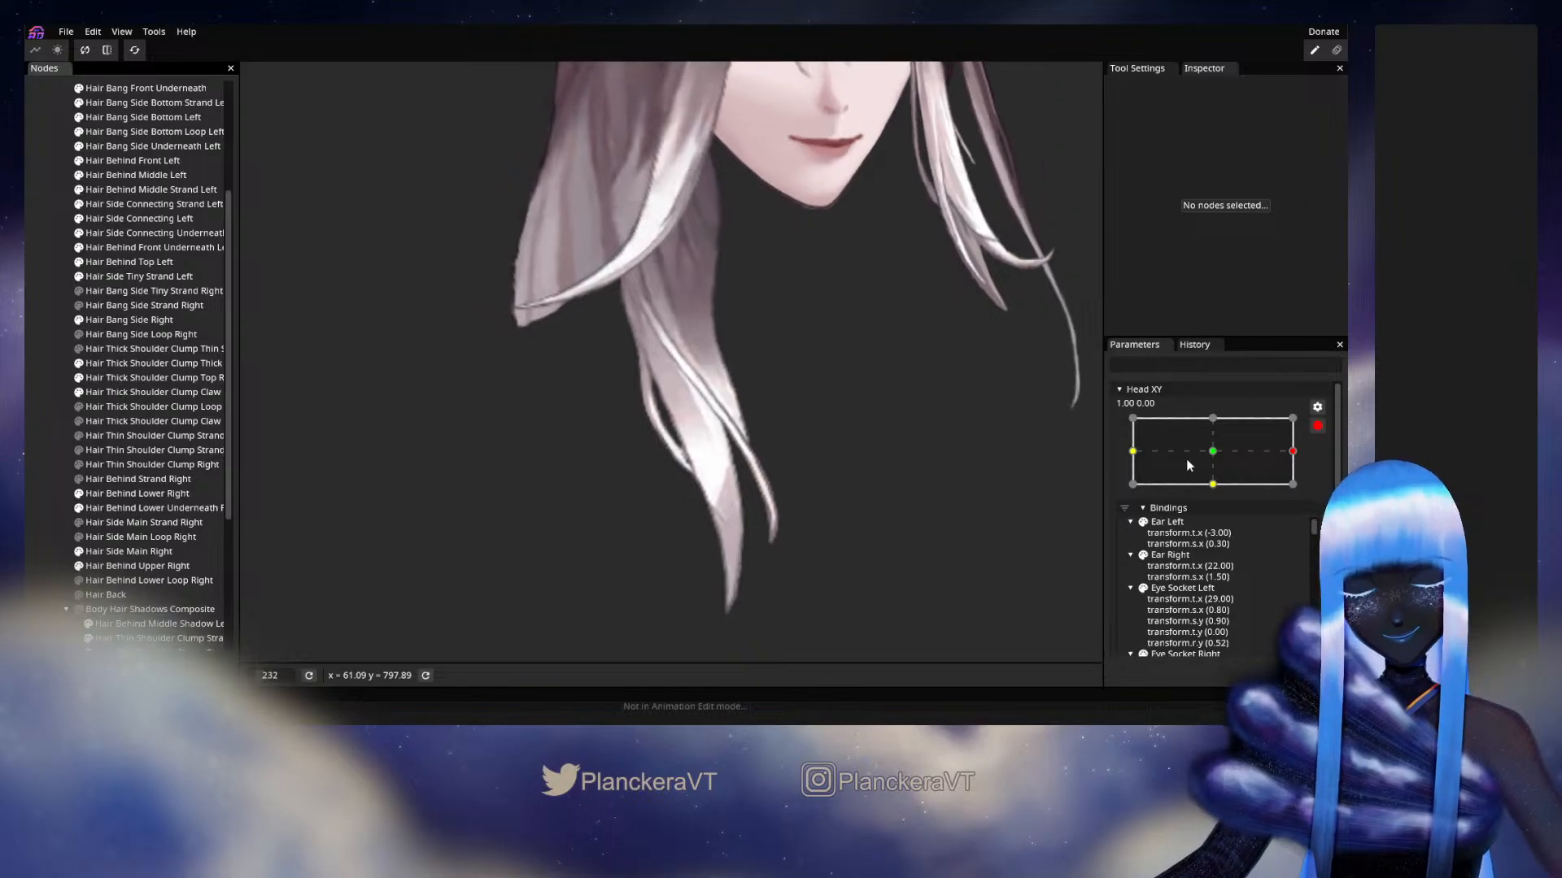
Test the thin strand's bend by moving Head XY near 1.00, 0.00 outside keypoint editing, and return to the keypoint.
{"action": "left_click", "coordinate": [1318, 425]}
{"action": "mouse_move", "coordinate": [1302, 494]}
{"action": "left_mouse_down"}
{"action": "mouse_move", "coordinate": [1237, 491]}
{"action": "mouse_move", "coordinate": [1212, 508]}
{"action": "mouse_move", "coordinate": [1302, 491]}
{"action": "left_mouse_up"}
{"action": "left_click", "coordinate": [1326, 465]}
Adjust the Claw Left Right mesh's left-edge vertices just below where the thin strand meets the main lock.
{"action": "scroll", "coordinate": [625, 518], "scroll_direction": "up", "scroll_amount": 1}
{"action": "scroll", "coordinate": [627, 489], "scroll_direction": "up", "scroll_amount": 1}
{"action": "left_click", "coordinate": [145, 394]}
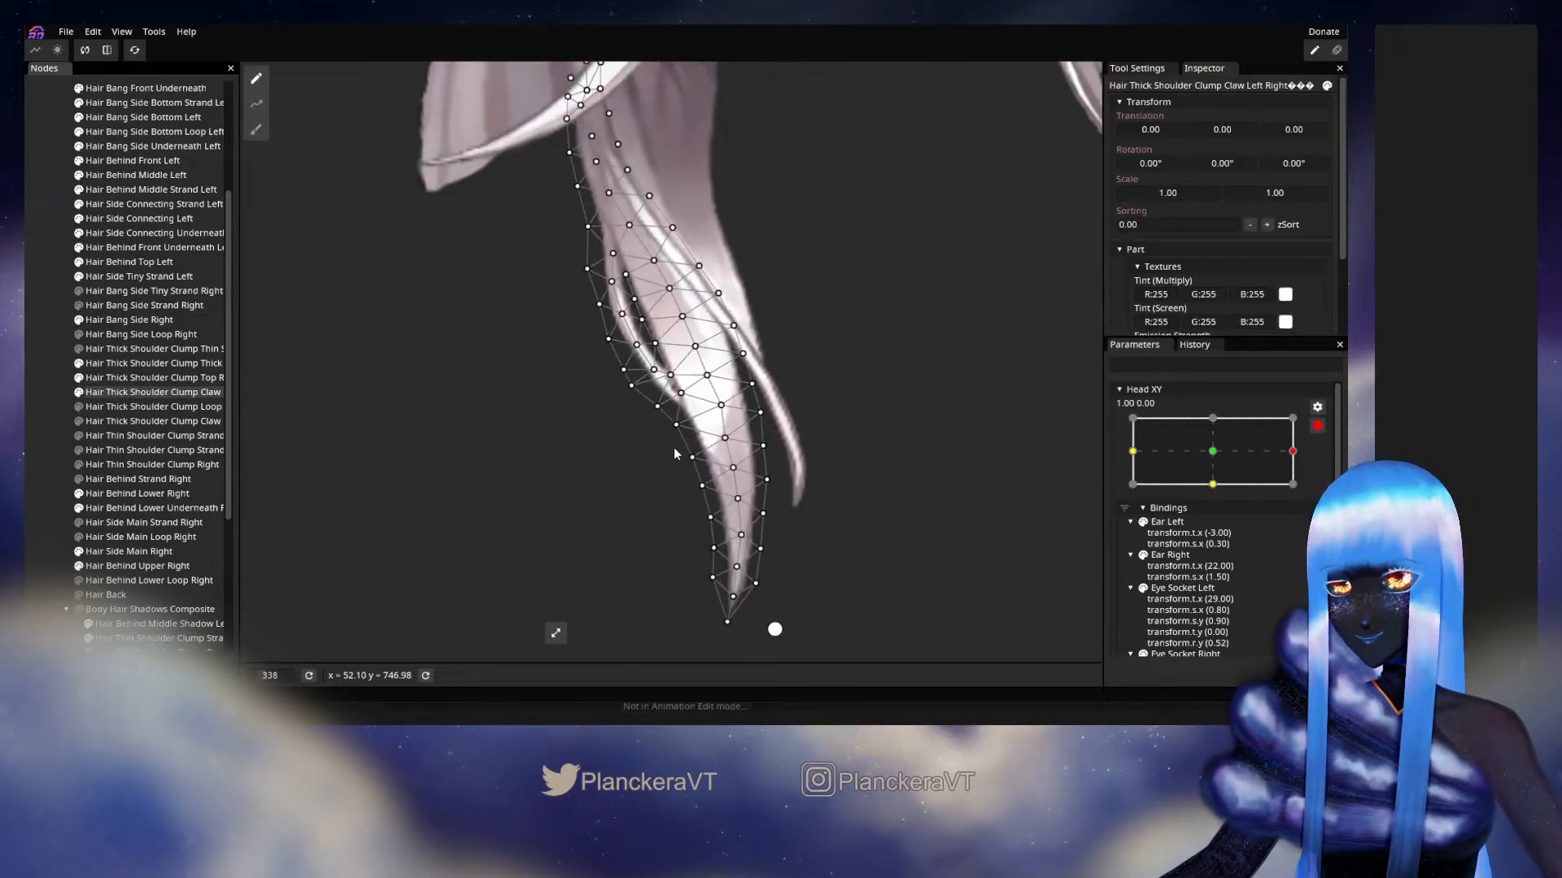
{"action": "scroll", "coordinate": [674, 447], "scroll_direction": "up", "scroll_amount": 1}
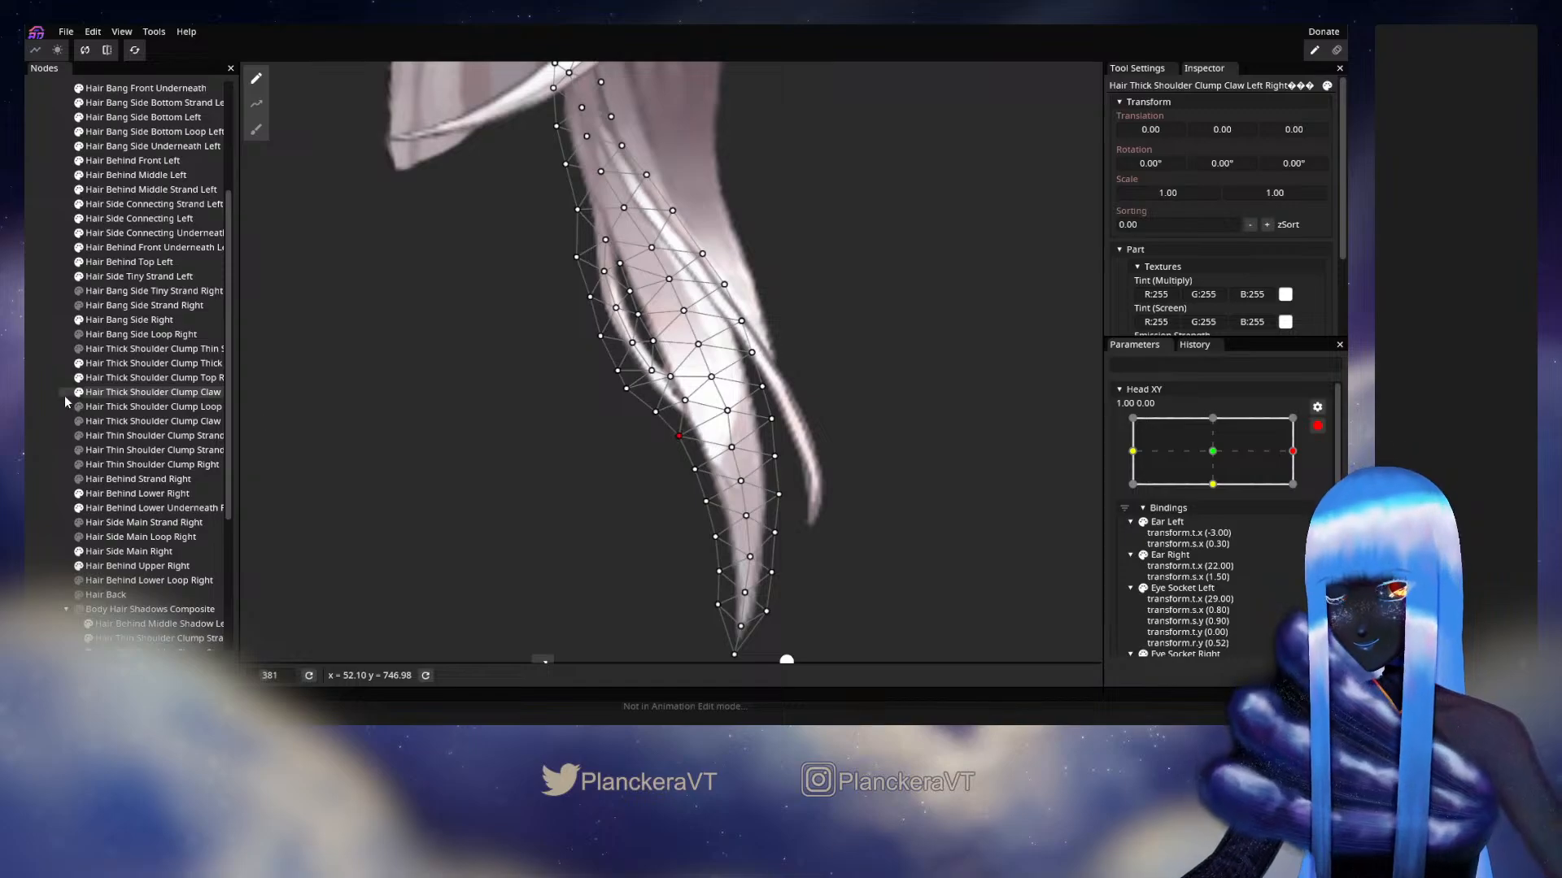
{"action": "left_click", "coordinate": [698, 454]}
{"action": "scroll", "coordinate": [803, 460], "scroll_direction": "down", "scroll_amount": 1}
{"action": "scroll", "coordinate": [924, 458], "scroll_direction": "down", "scroll_amount": 1}
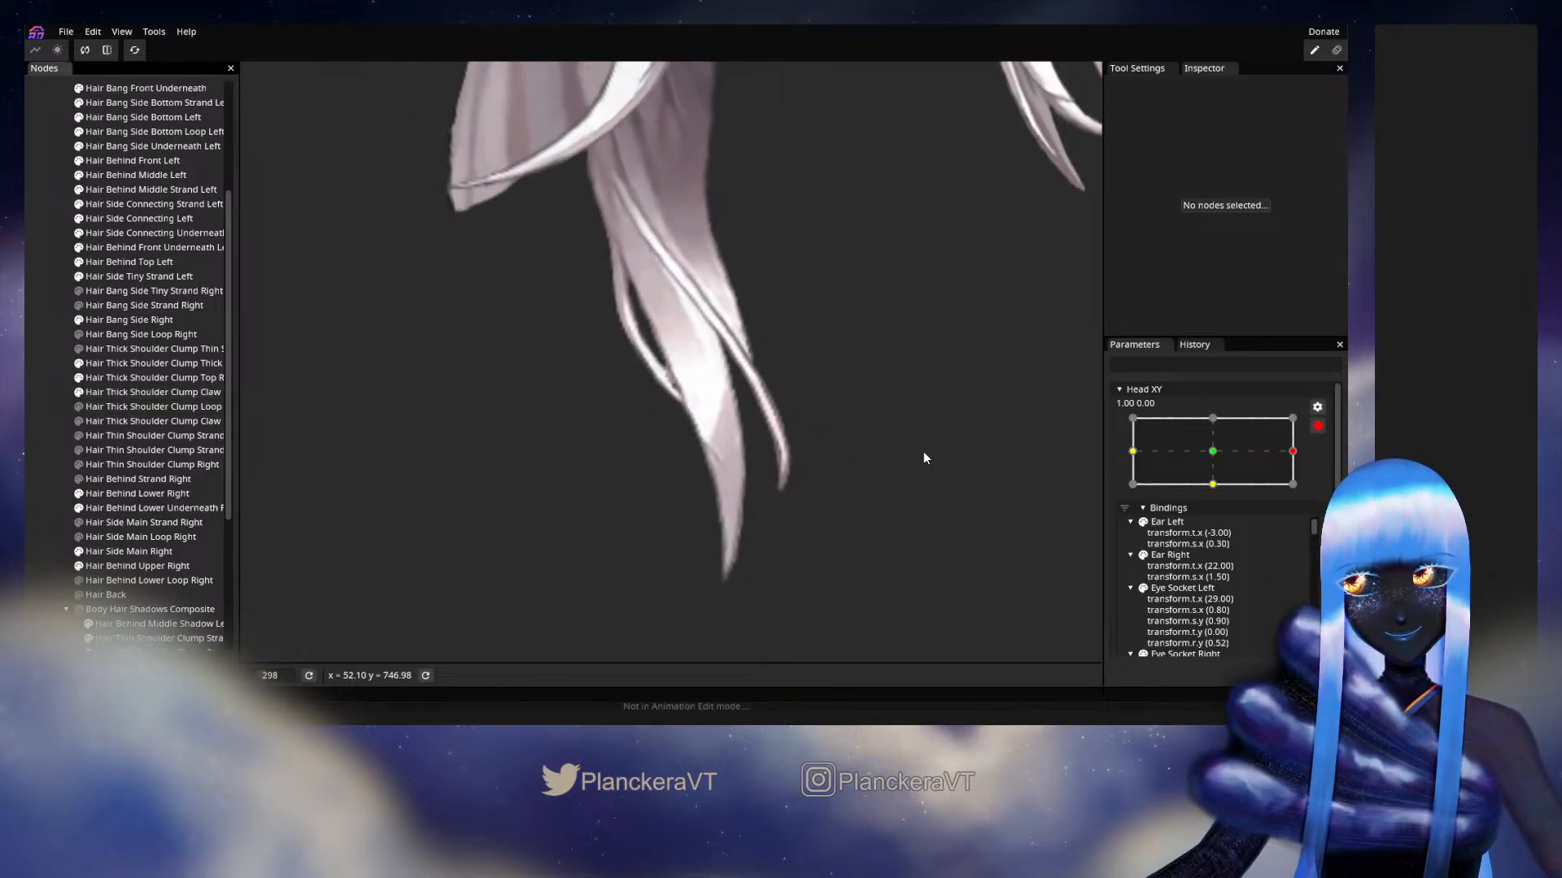
Check the area below the strand junction by moving Head XY around 1.00, 0.00 outside keypoint editing, and reopen the keypoint.
{"action": "left_click", "coordinate": [1318, 425]}
{"action": "mouse_move", "coordinate": [1304, 489]}
{"action": "left_mouse_down"}
{"action": "mouse_move", "coordinate": [1218, 486]}
{"action": "mouse_move", "coordinate": [1307, 481]}
{"action": "left_mouse_up"}
{"action": "left_click", "coordinate": [1326, 466]}
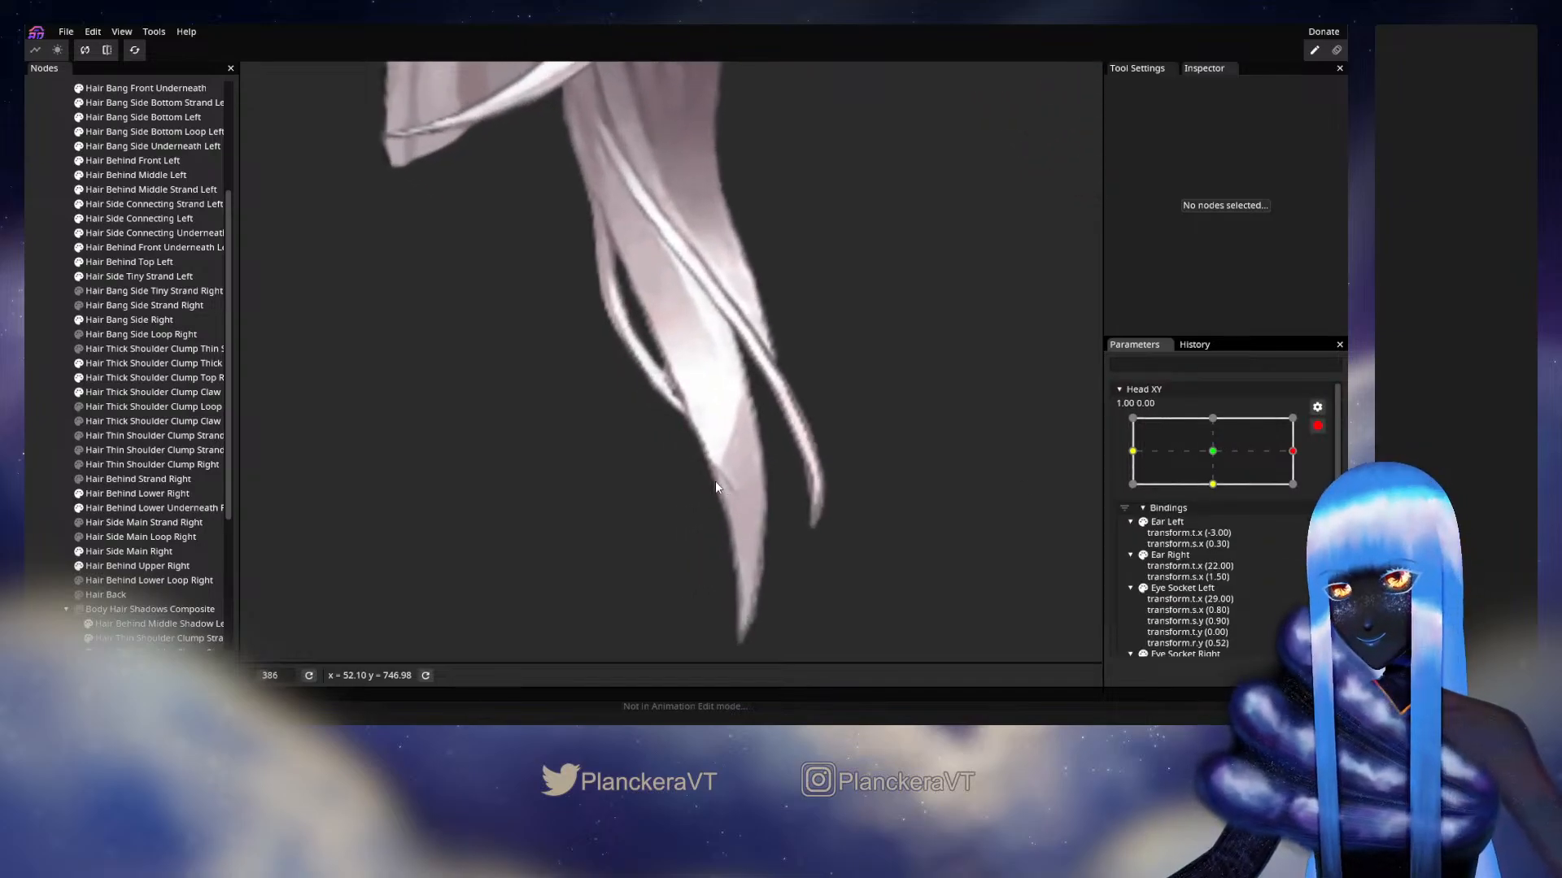
Nudge the Claw Left Right mesh vertex at the bottom end of the gap between the two strands.
{"action": "left_click", "coordinate": [207, 394]}
{"action": "scroll", "coordinate": [673, 386], "scroll_direction": "up", "scroll_amount": 2}
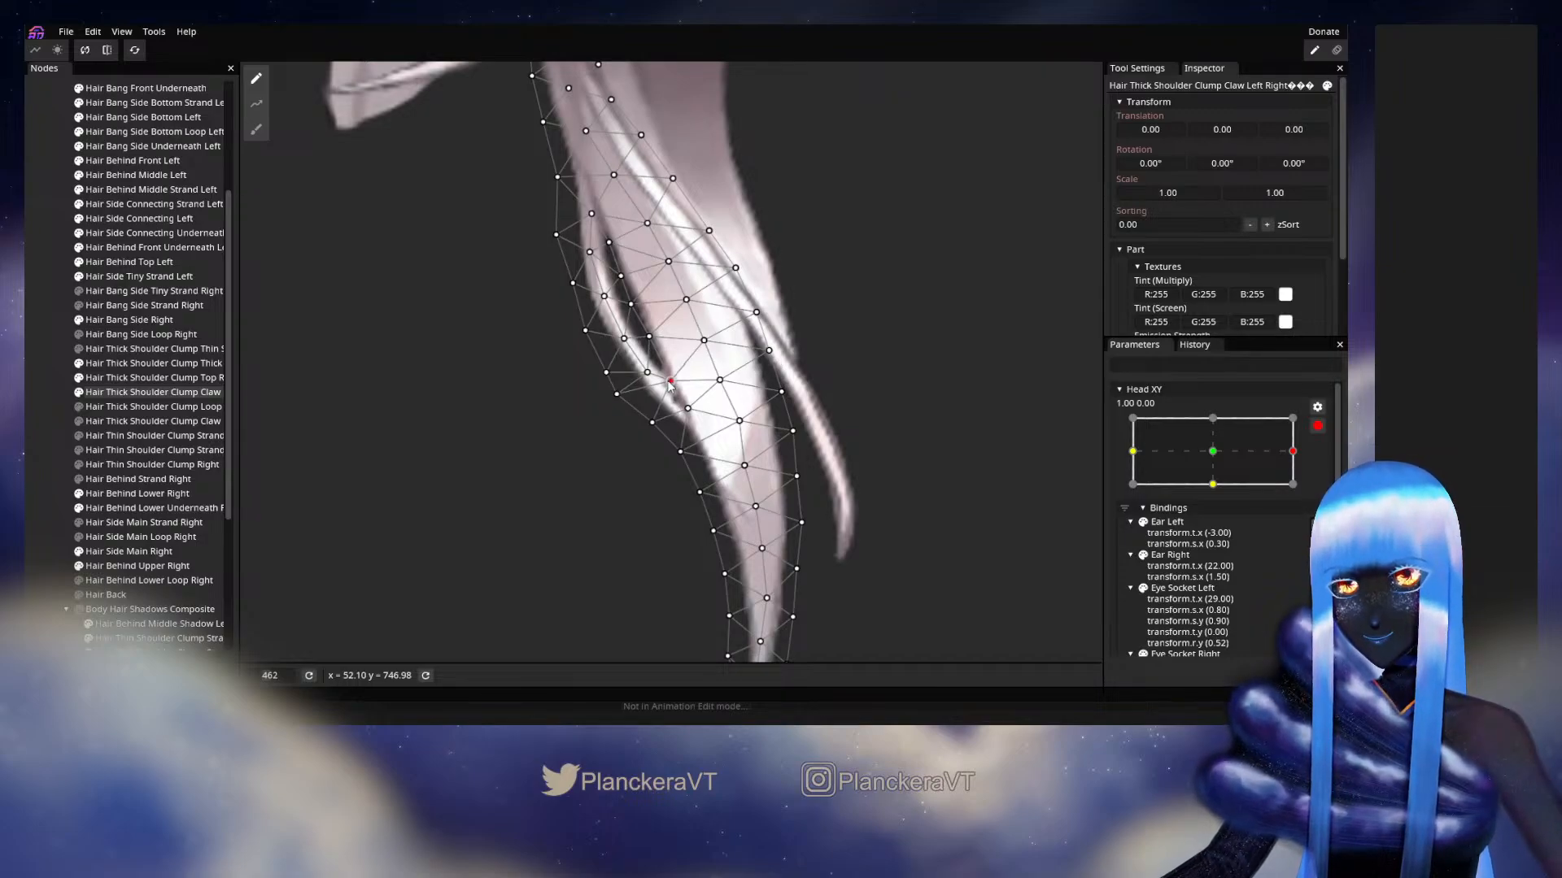
{"action": "left_click", "coordinate": [29, 384]}
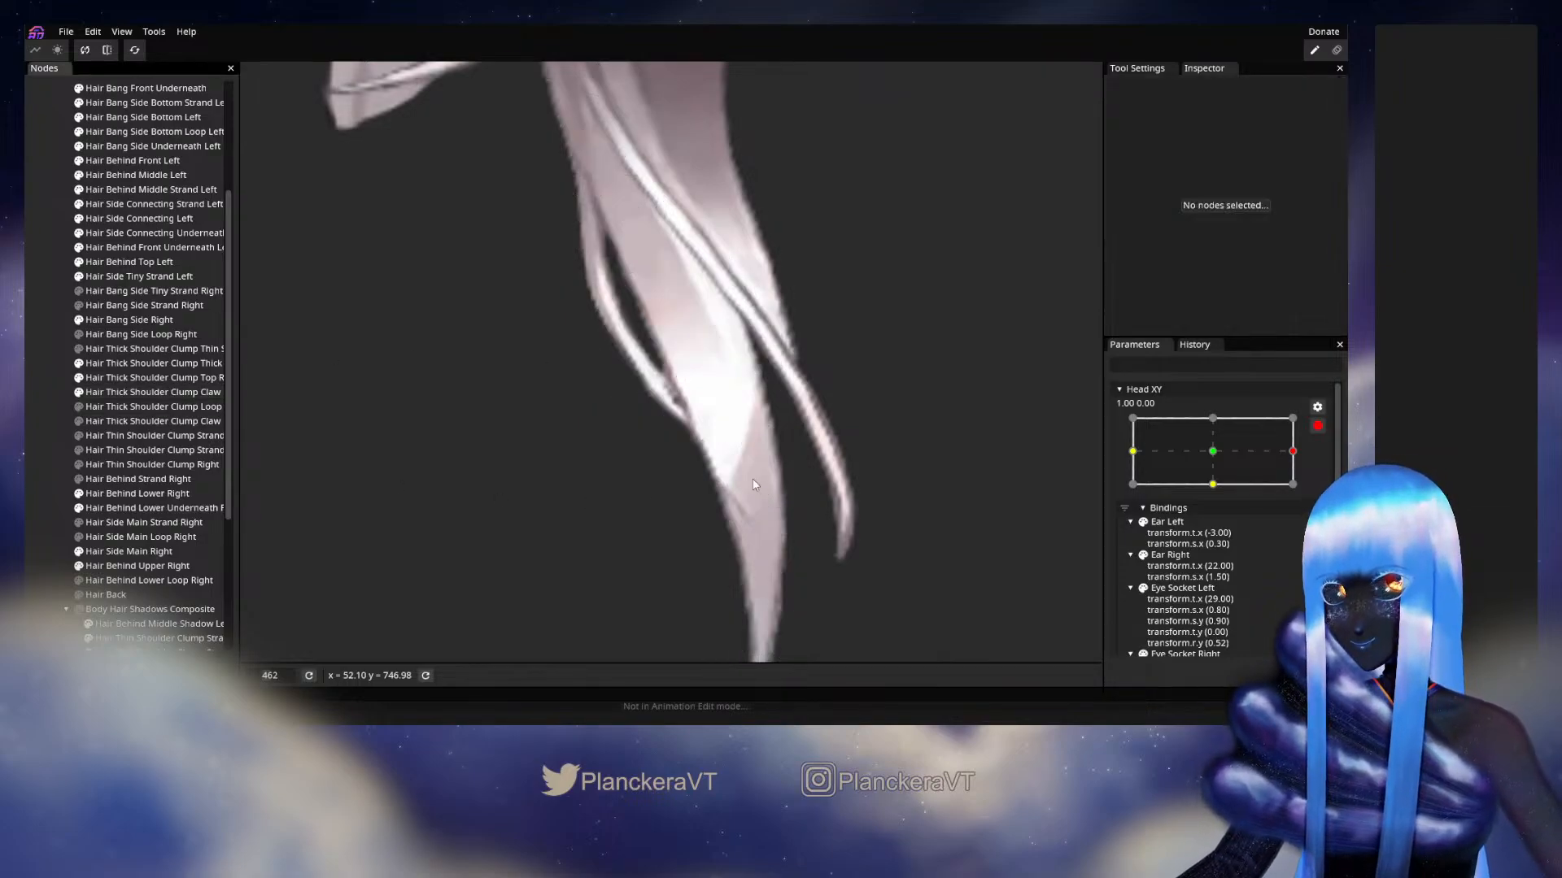
{"action": "scroll", "coordinate": [801, 477], "scroll_direction": "down", "scroll_amount": 3}
{"action": "scroll", "coordinate": [824, 460], "scroll_direction": "down", "scroll_amount": 2}
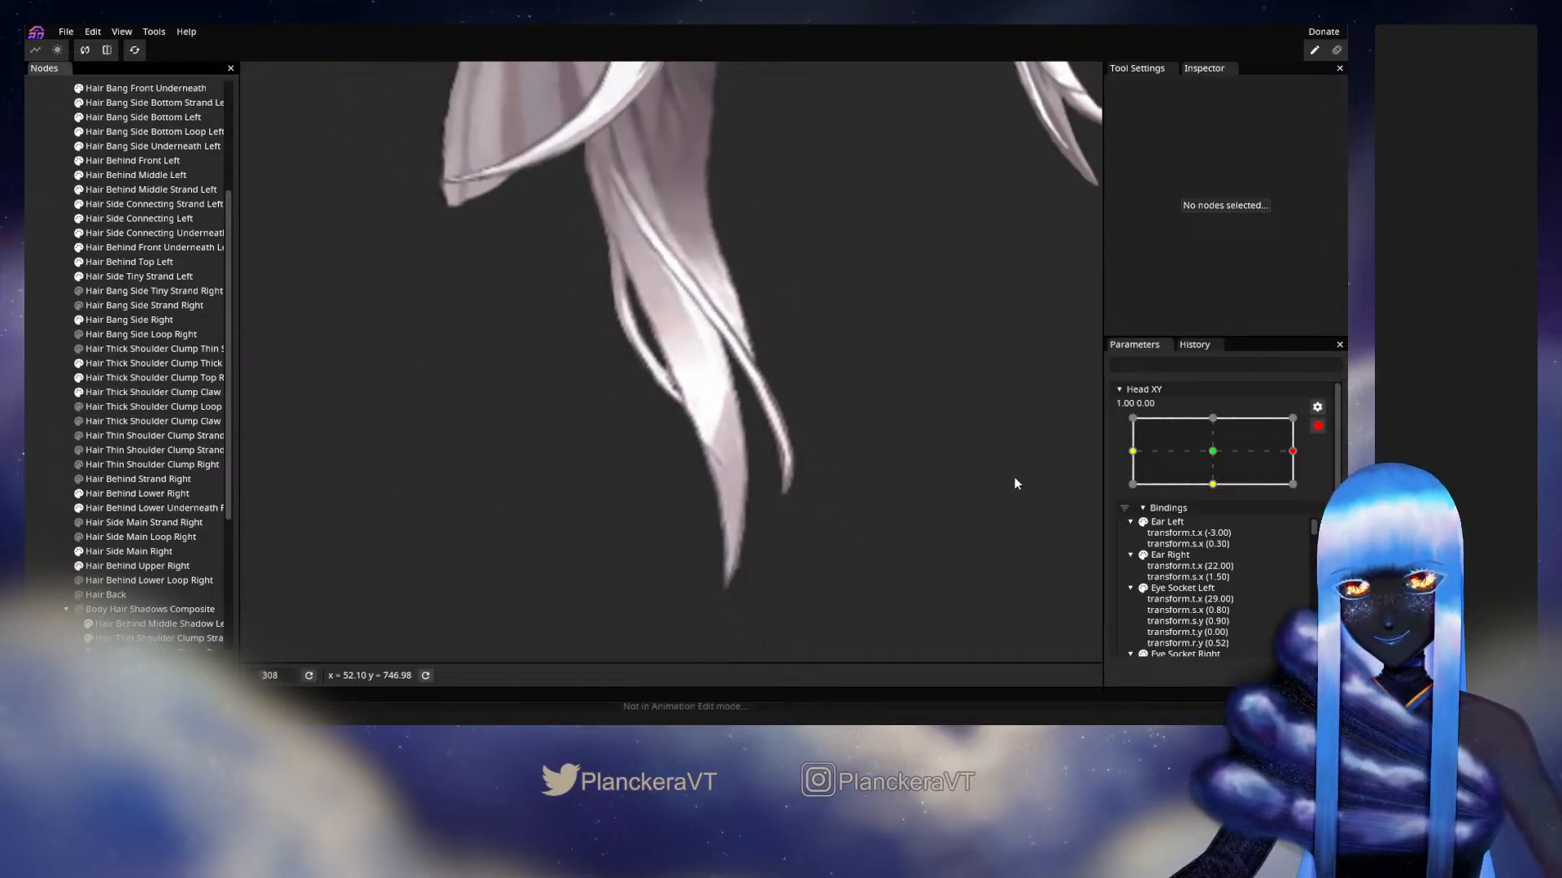
Test the bottom of the gap by moving Head XY around 1.00, 0.00 outside keypoint editing, and return to the keypoint.
{"action": "left_click", "coordinate": [1318, 428]}
{"action": "mouse_move", "coordinate": [1306, 497]}
{"action": "left_mouse_down"}
{"action": "mouse_move", "coordinate": [1237, 492]}
{"action": "mouse_move", "coordinate": [1317, 487]}
{"action": "mouse_move", "coordinate": [1241, 480]}
{"action": "mouse_move", "coordinate": [1305, 481]}
{"action": "left_mouse_up"}
{"action": "left_click", "coordinate": [1326, 466]}
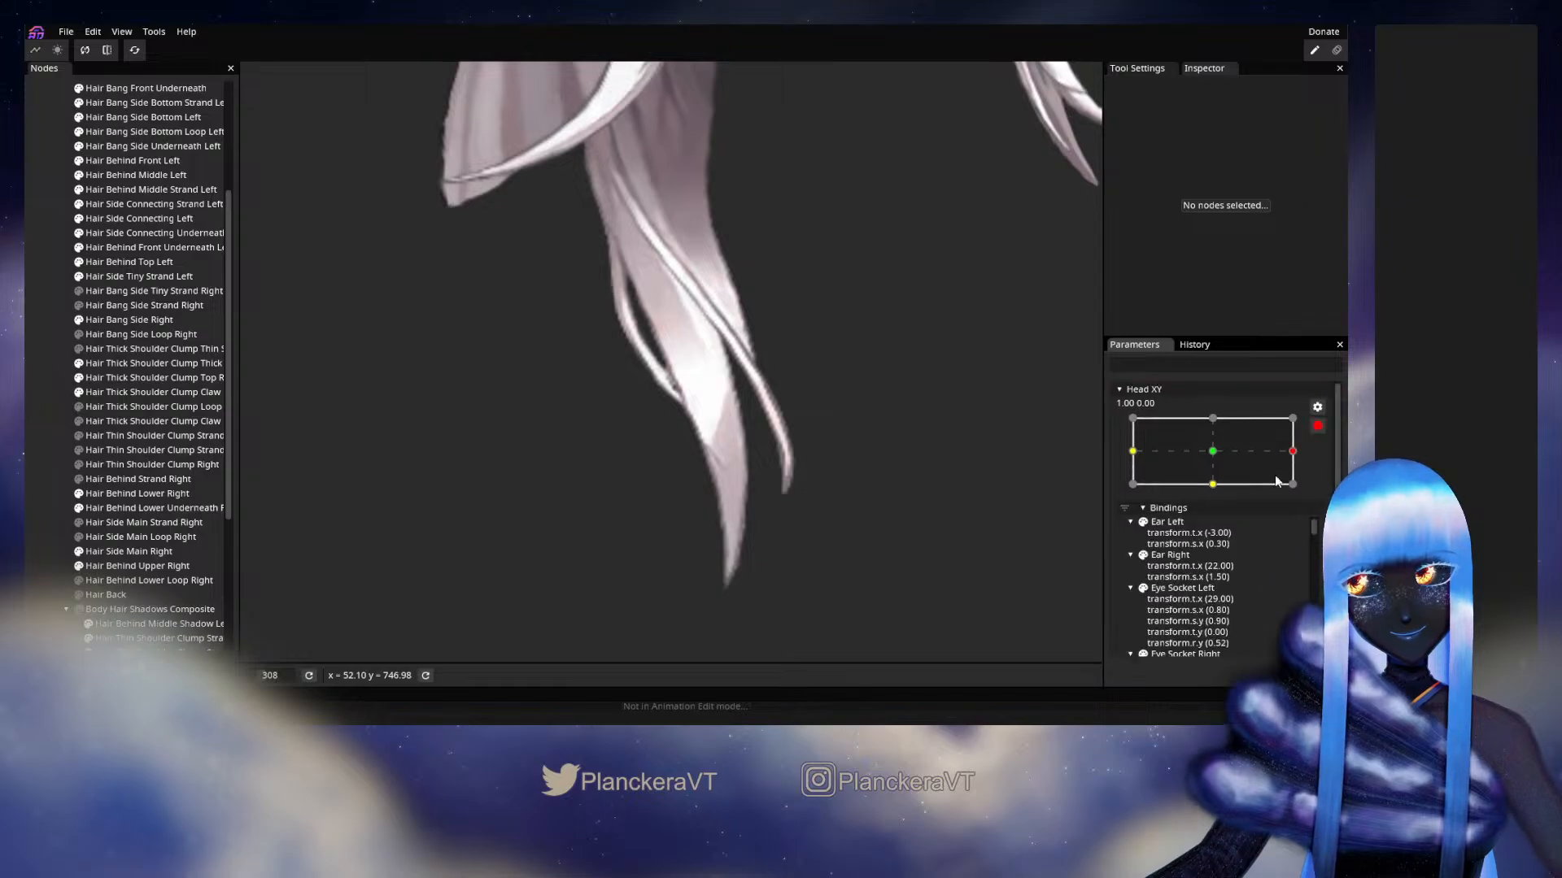
Nudge the Claw Left Right mesh's left-edge vertex just outside the thin strand's lower tip.
{"action": "left_click", "coordinate": [134, 392]}
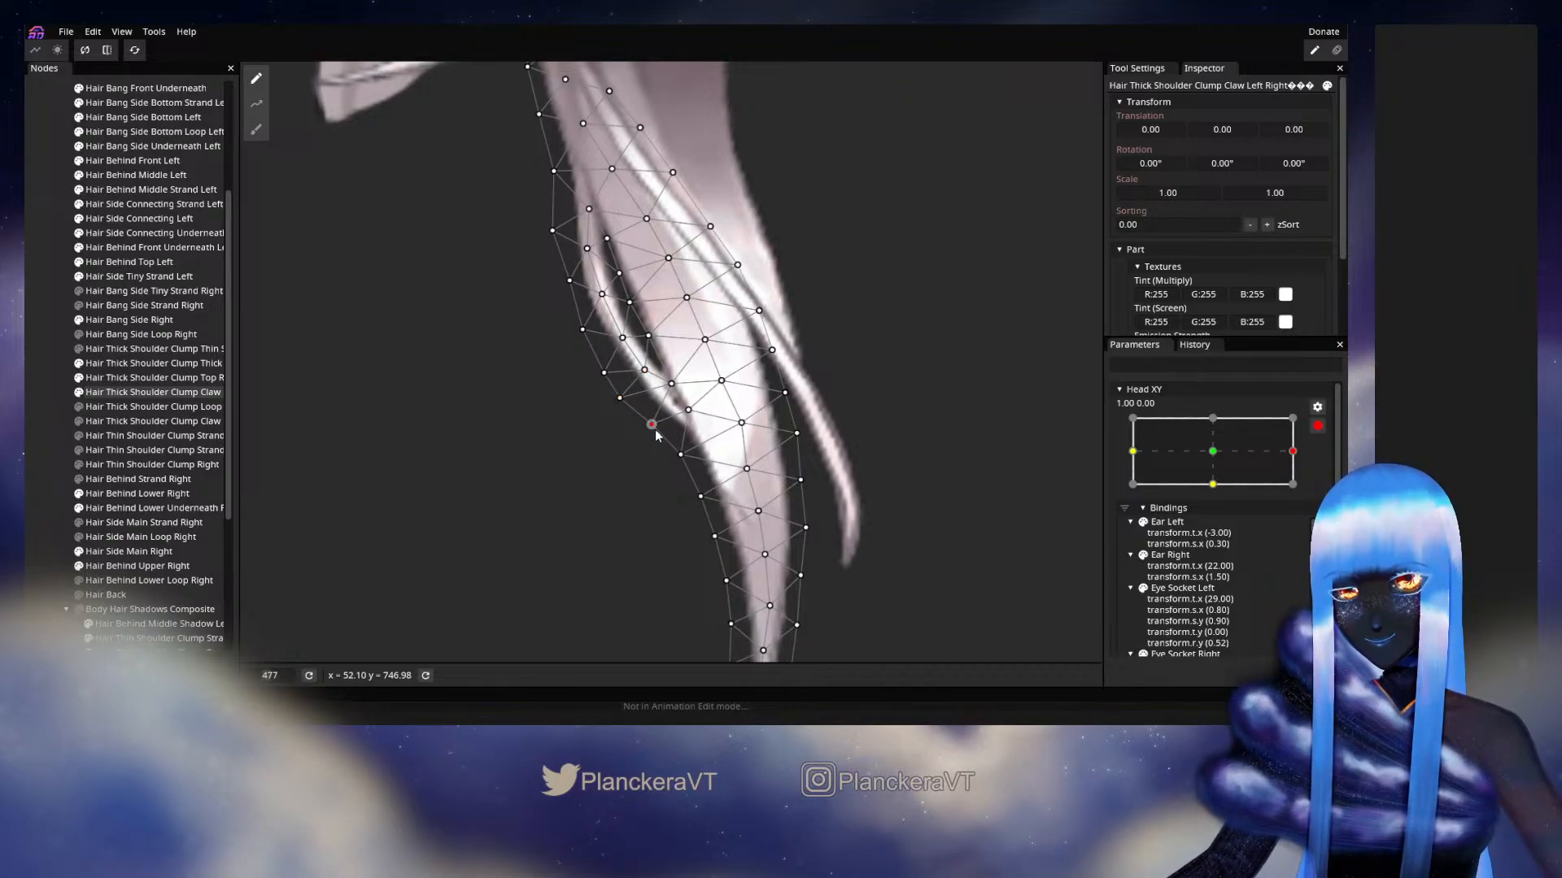
{"action": "left_click", "coordinate": [36, 374]}
{"action": "scroll", "coordinate": [908, 480], "scroll_direction": "down", "scroll_amount": 5}
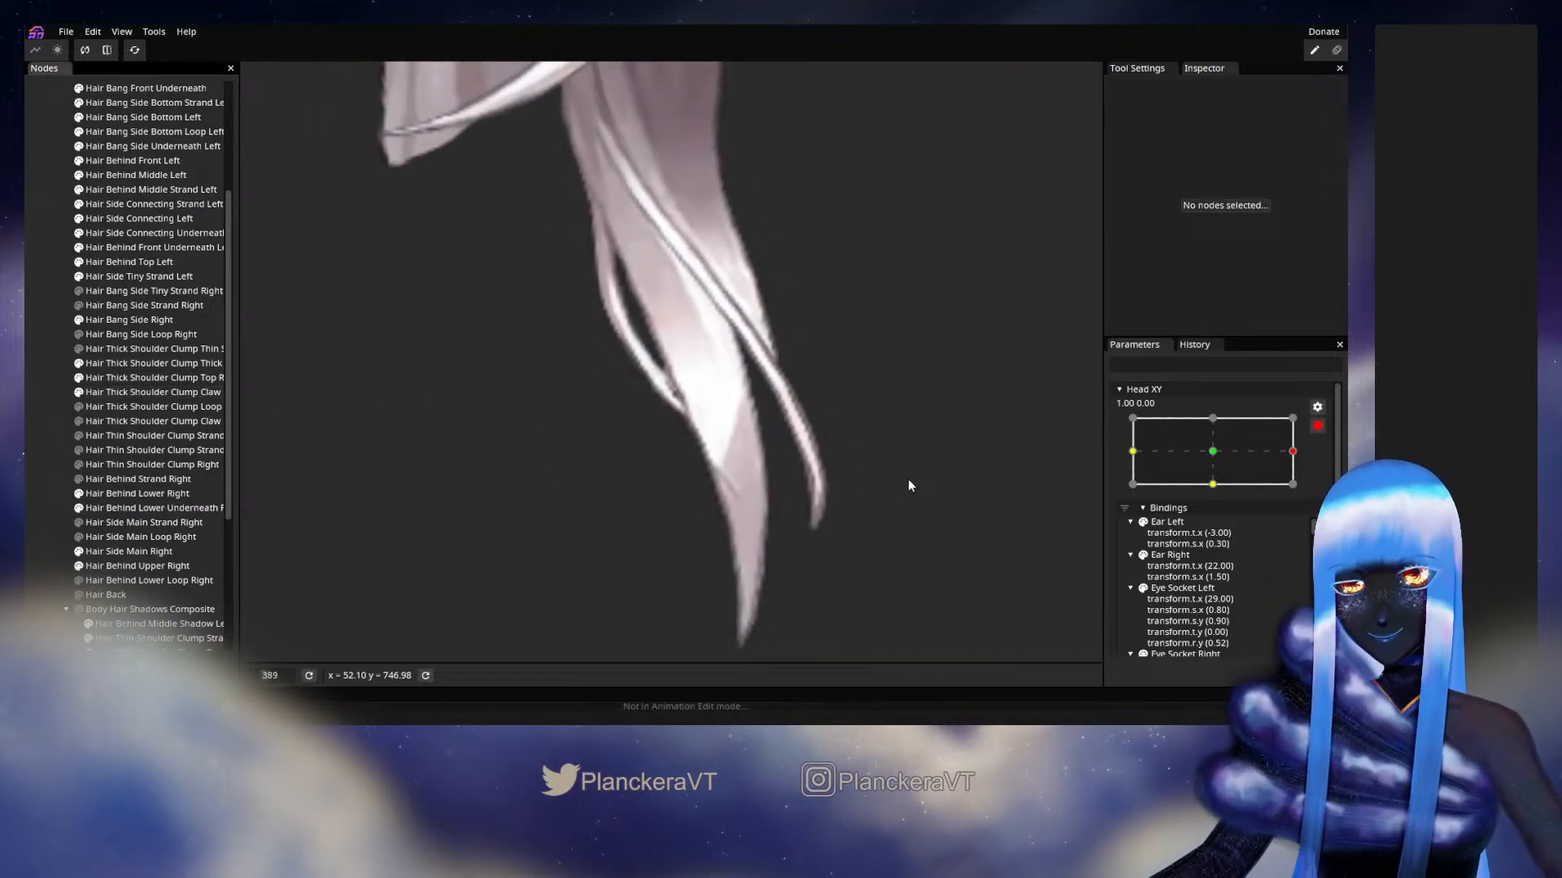
Check the thin strand's lower tip by moving Head XY near 1.00, 0.00 outside keypoint editing, and reopen the keypoint.
{"action": "scroll", "coordinate": [908, 486], "scroll_direction": "down", "scroll_amount": 5}
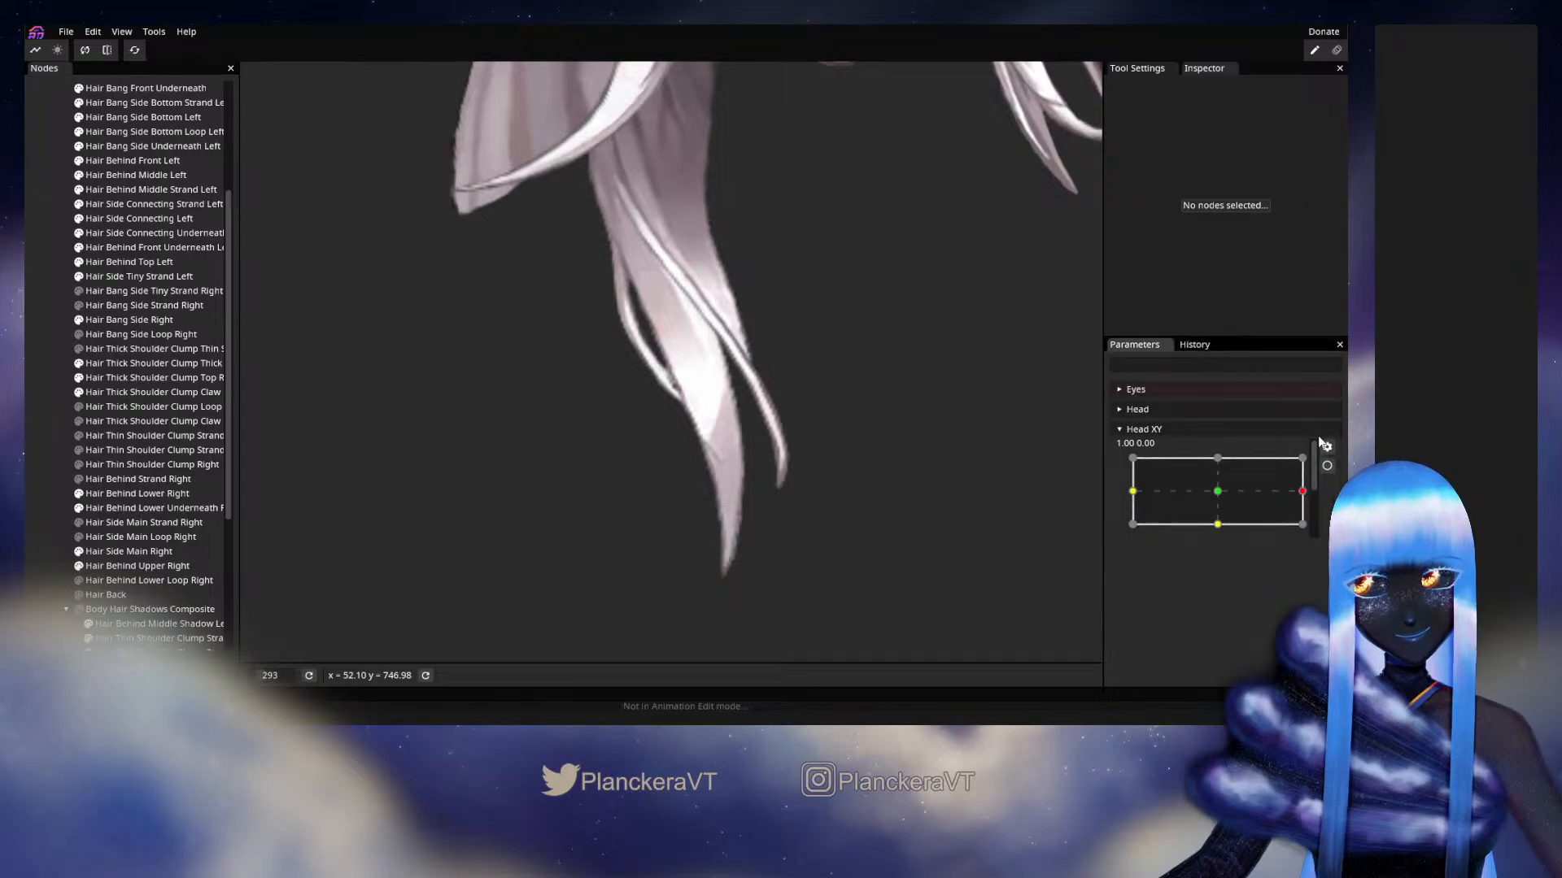
{"action": "mouse_move", "coordinate": [1303, 496]}
{"action": "left_mouse_down"}
{"action": "mouse_move", "coordinate": [1218, 494]}
{"action": "mouse_move", "coordinate": [1304, 492]}
{"action": "left_mouse_up"}
{"action": "left_click", "coordinate": [1329, 464]}
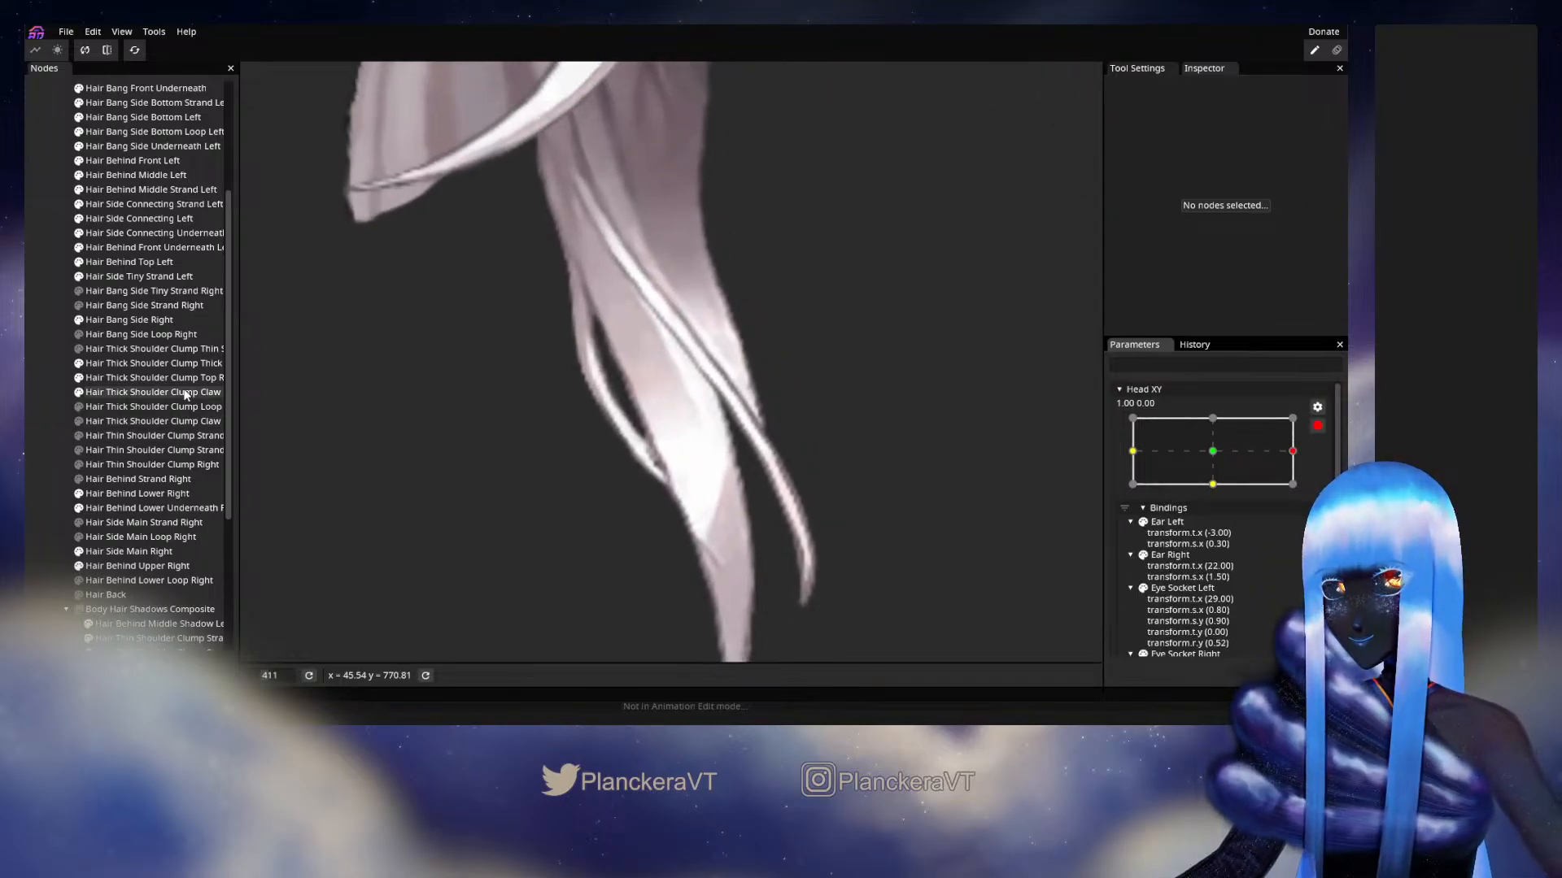
Nudge the Claw Left Right mesh's outer-edge vertex beside the lower half of the thin strand.
{"action": "left_click", "coordinate": [330, 437]}
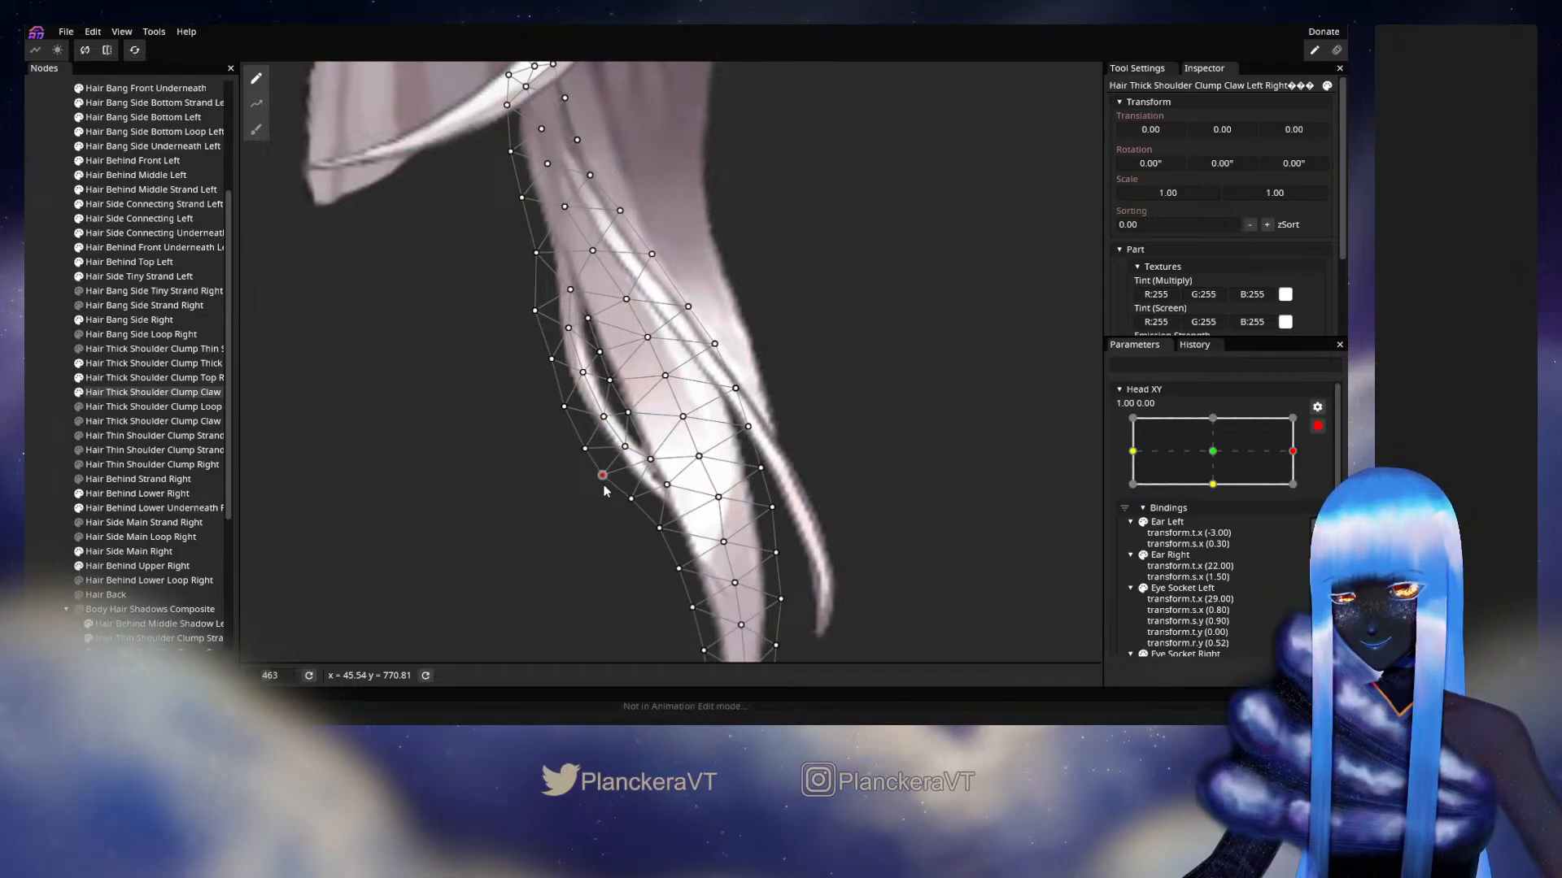
{"action": "left_click", "coordinate": [58, 394]}
{"action": "scroll", "coordinate": [774, 512], "scroll_direction": "down", "scroll_amount": 10}
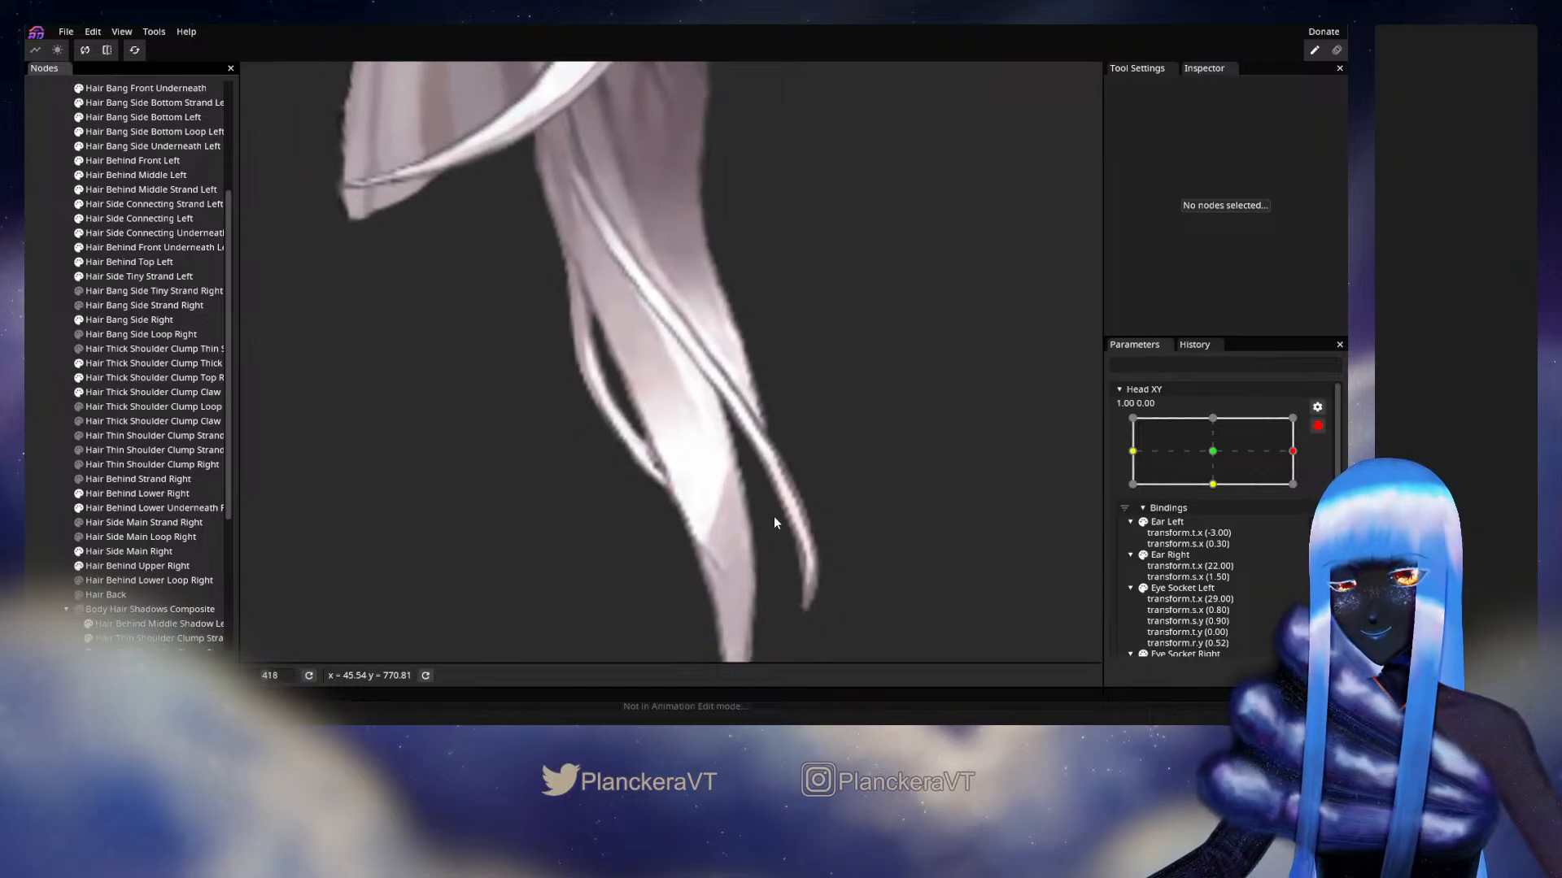
Test the thin strand's lower curve by moving Head XY around 1.00, 0.00 outside keypoint editing, and return to the keypoint.
{"action": "scroll", "coordinate": [790, 508], "scroll_direction": "down", "scroll_amount": 8}
{"action": "left_click", "coordinate": [1302, 389]}
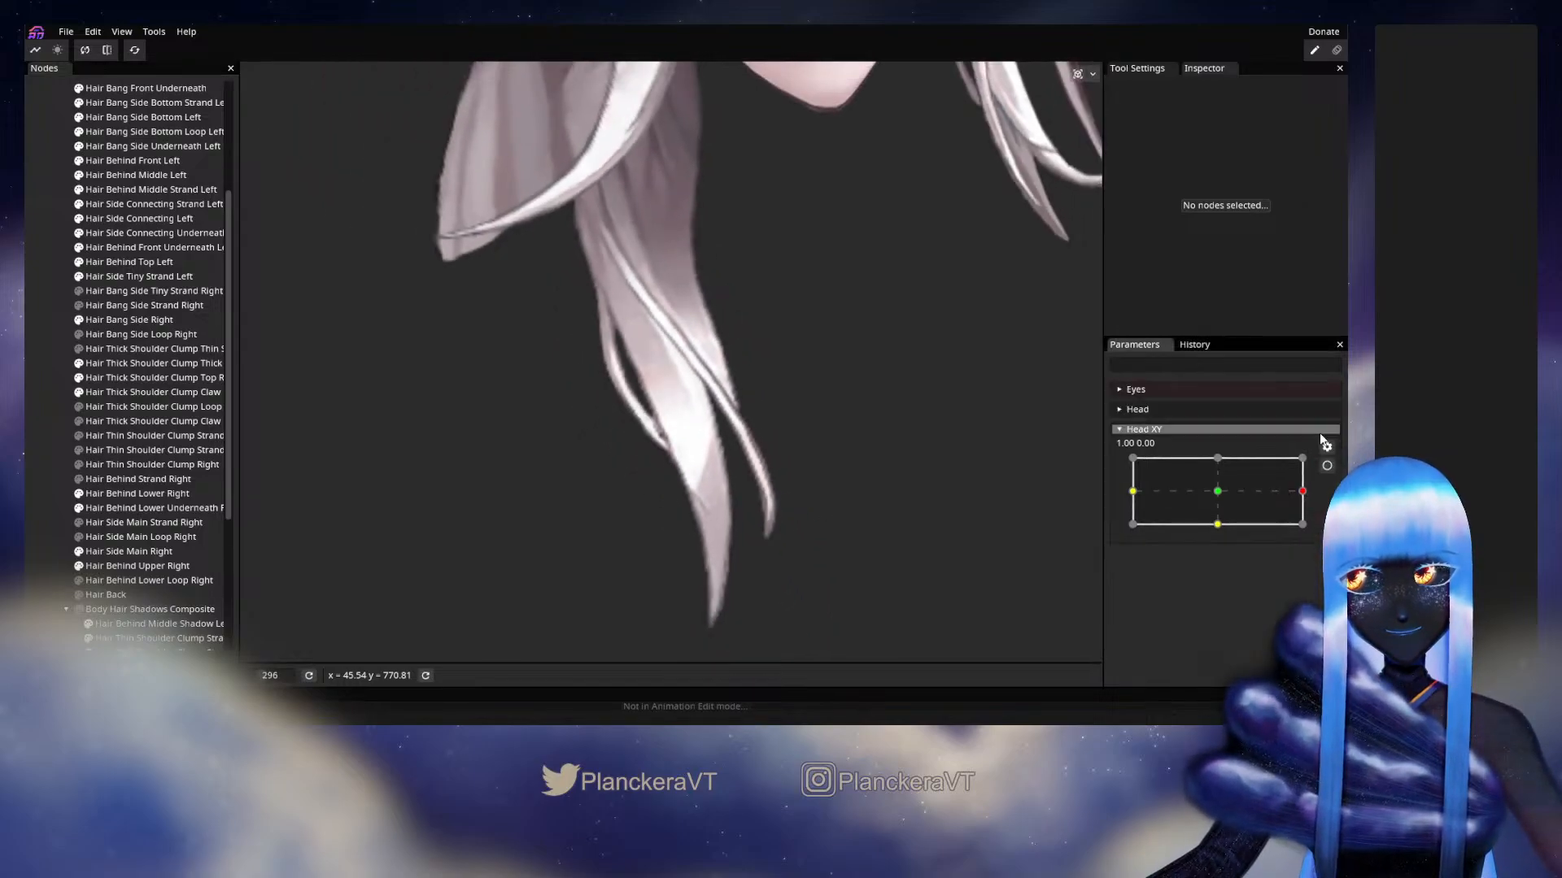
{"action": "mouse_move", "coordinate": [1304, 509]}
{"action": "left_mouse_down"}
{"action": "mouse_move", "coordinate": [1217, 497]}
{"action": "mouse_move", "coordinate": [1301, 492]}
{"action": "left_mouse_up"}
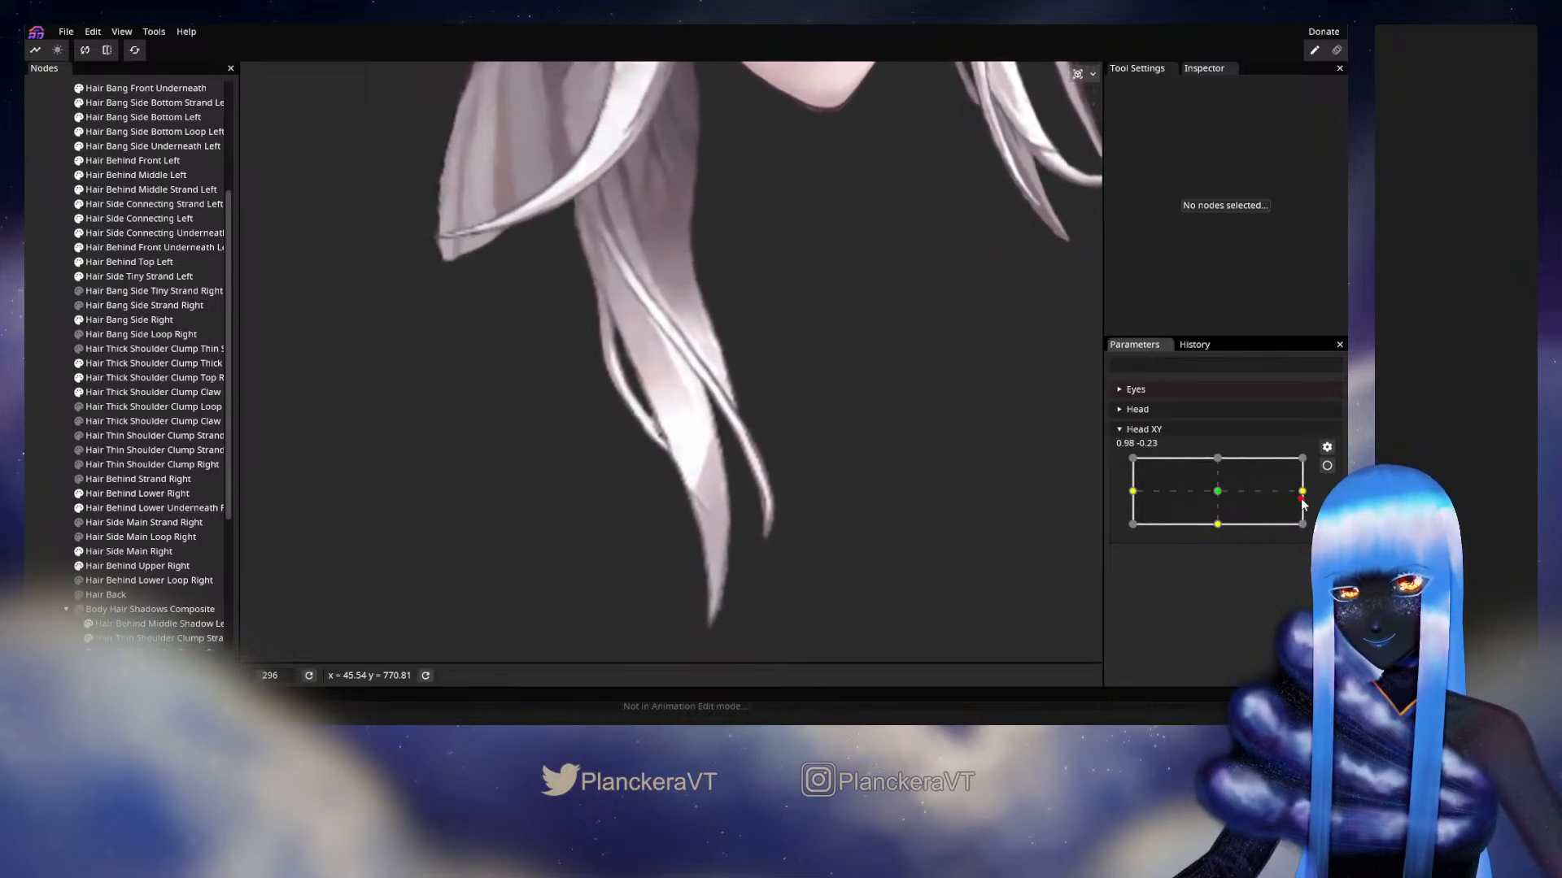
{"action": "left_click", "coordinate": [1327, 465]}
Nudge the inner Claw Left Right mesh vertex just above the top of the gap, where the thin strand begins.
{"action": "scroll", "coordinate": [693, 403], "scroll_direction": "up", "scroll_amount": 5}
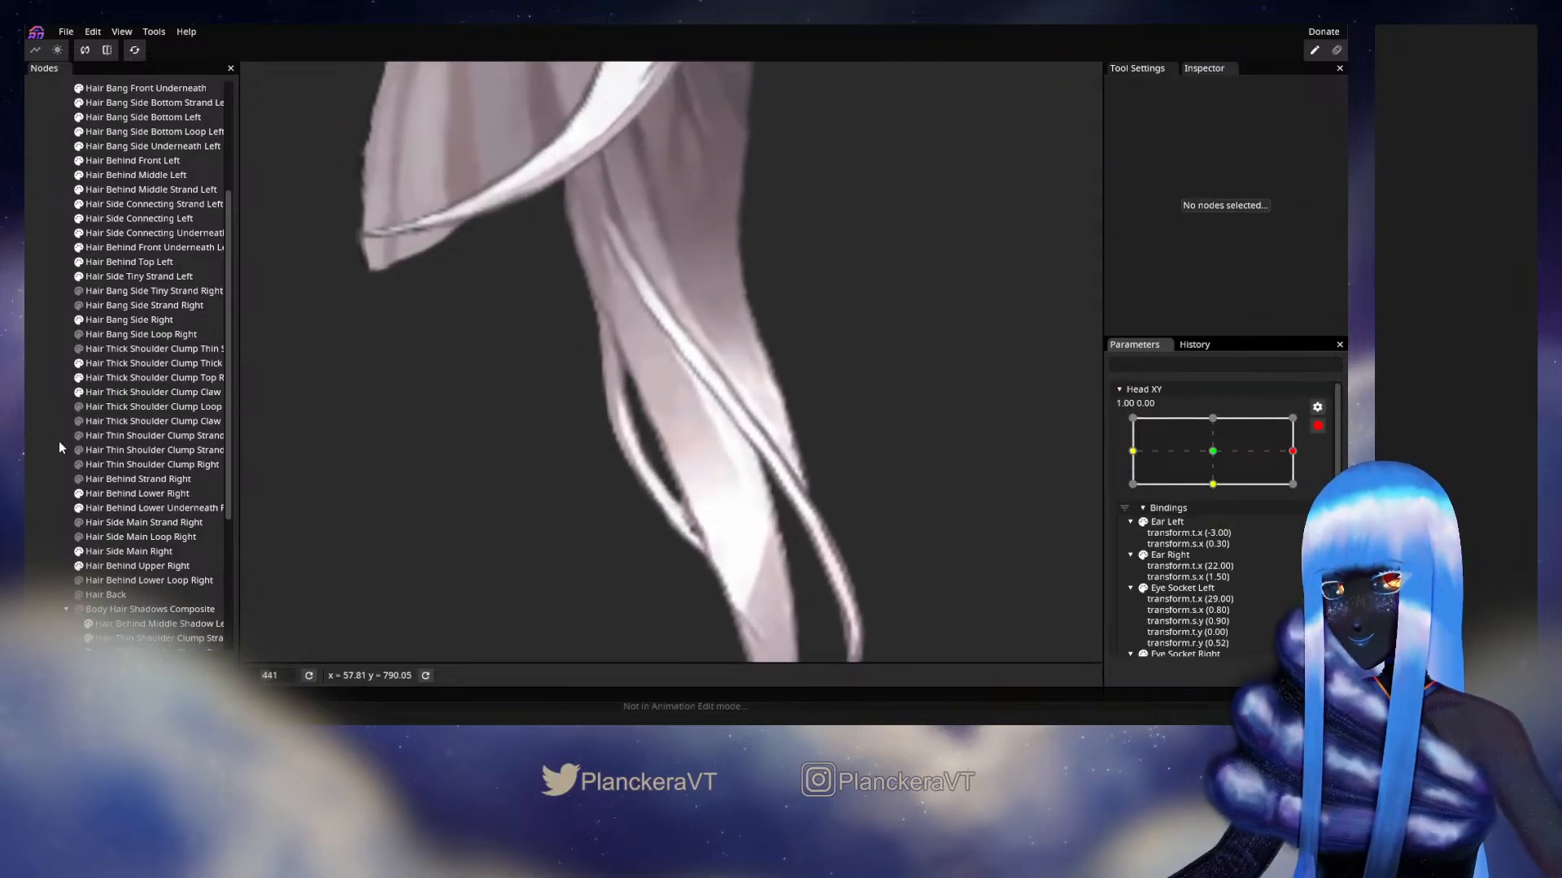
{"action": "left_click", "coordinate": [123, 390]}
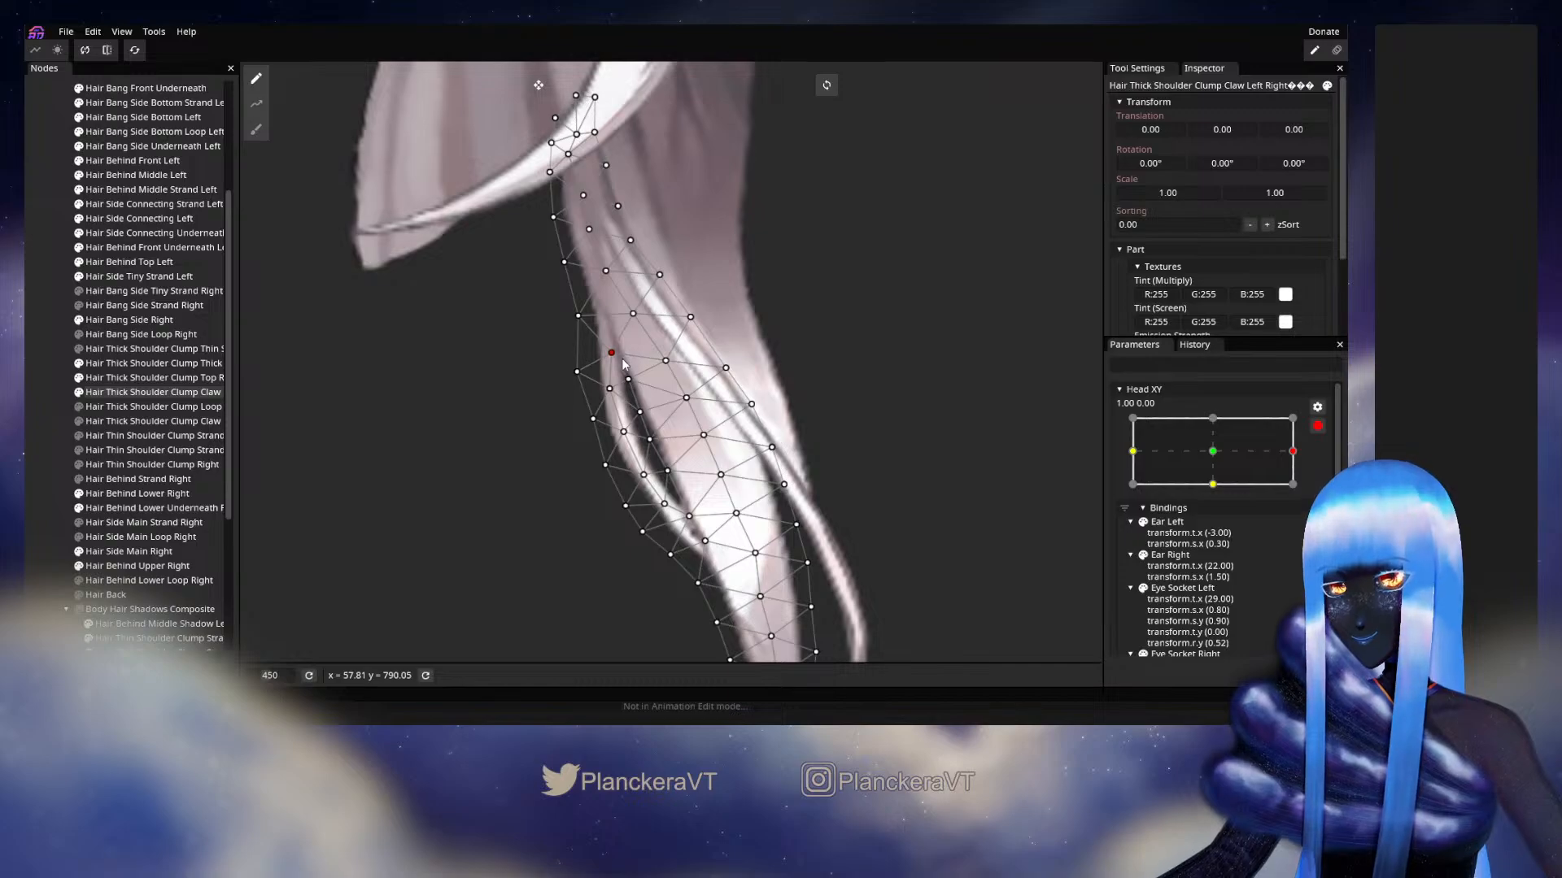
{"action": "left_click", "coordinate": [169, 417]}
{"action": "scroll", "coordinate": [939, 547], "scroll_direction": "down", "scroll_amount": 2}
{"action": "scroll", "coordinate": [939, 552], "scroll_direction": "down", "scroll_amount": 4}
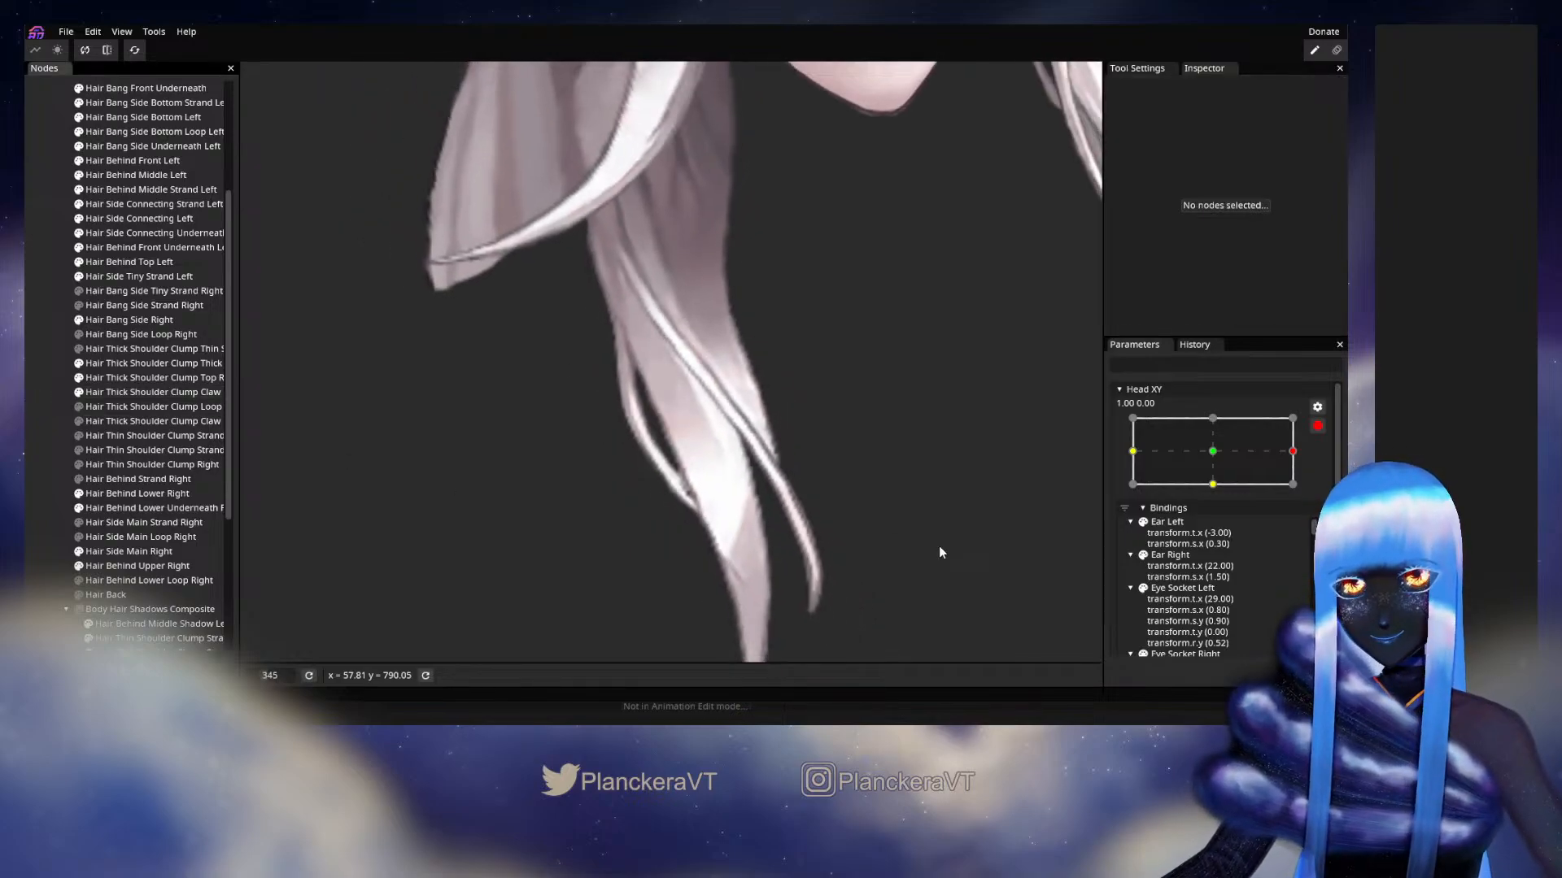
Check the whole clump by sweeping Head XY between 1.00, 0.00 and the centre outside keypoint editing, and reopen the 1.00, 0.00 keypoint.
{"action": "left_click", "coordinate": [1318, 426]}
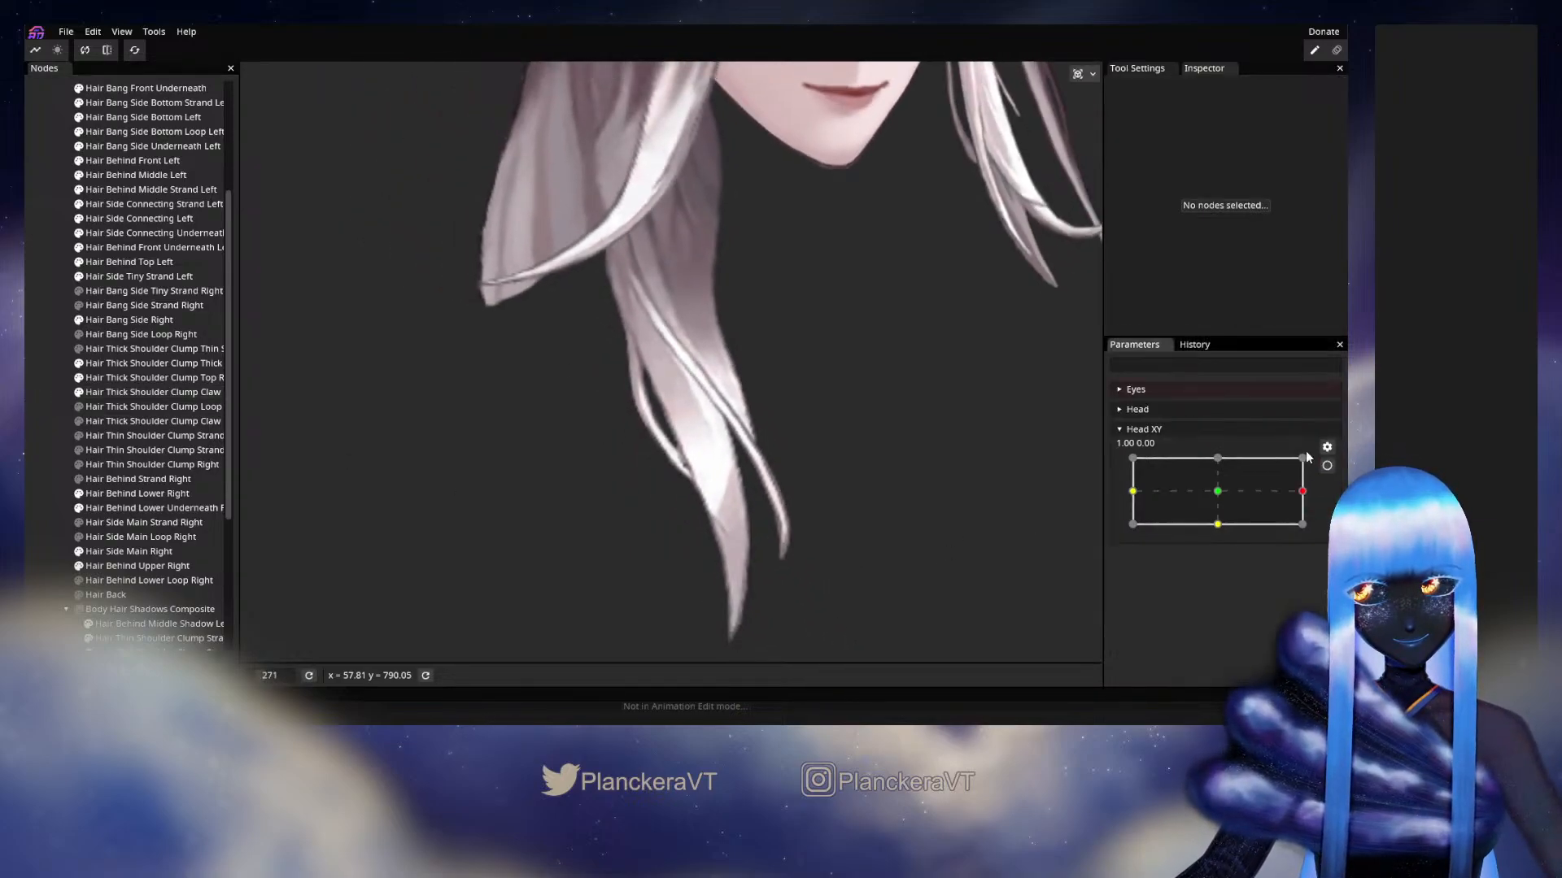
{"action": "left_click_drag", "start_coordinate": [1301, 492], "coordinate": [1257, 492]}
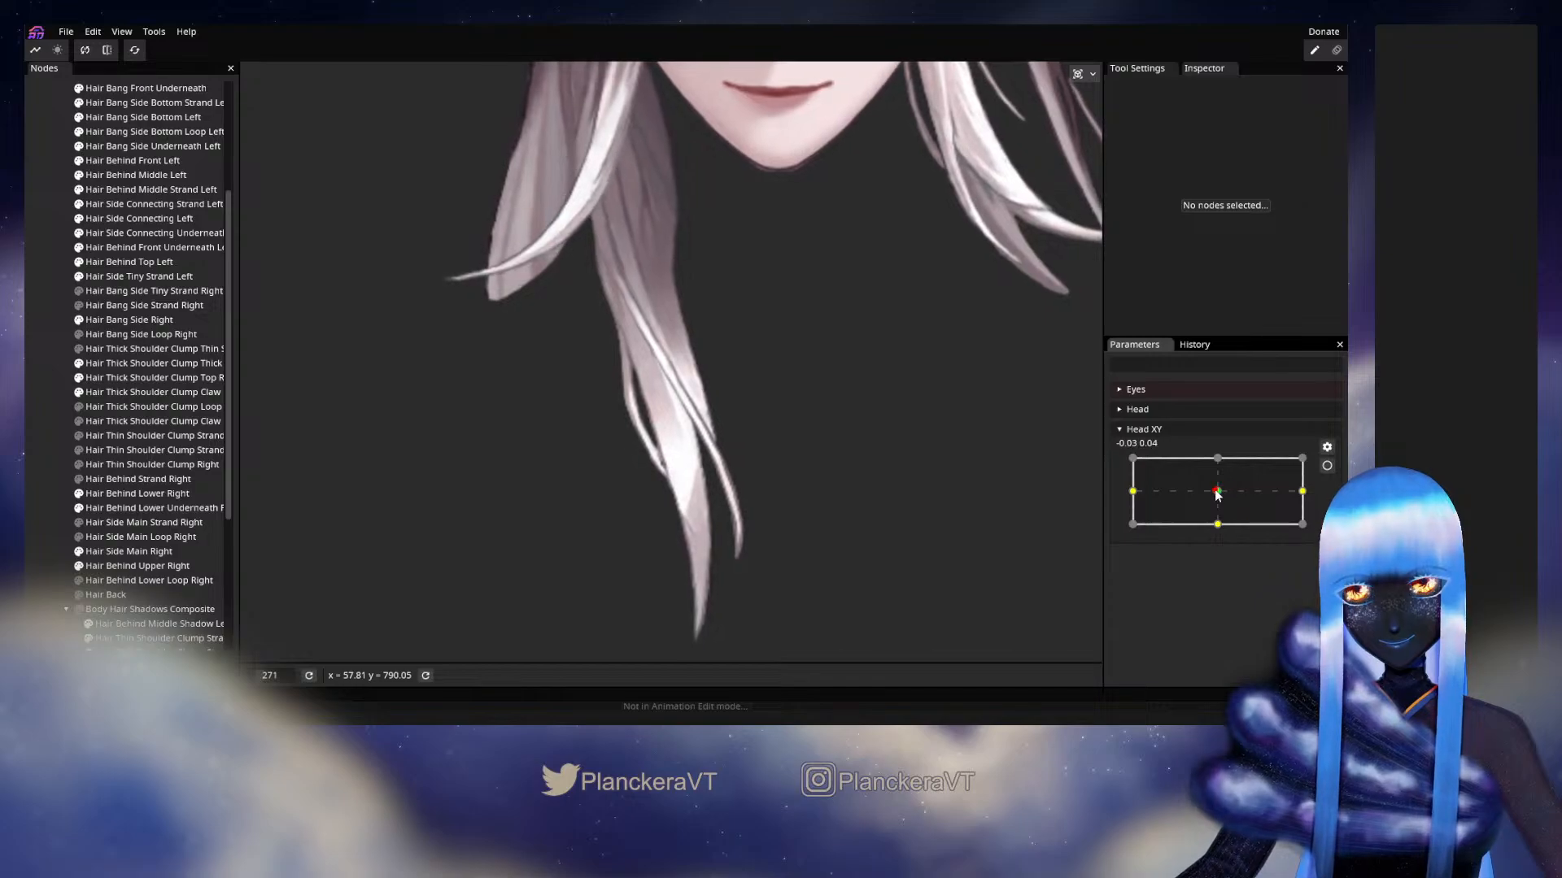
{"action": "left_click_drag", "start_coordinate": [1305, 496], "coordinate": [1245, 502]}
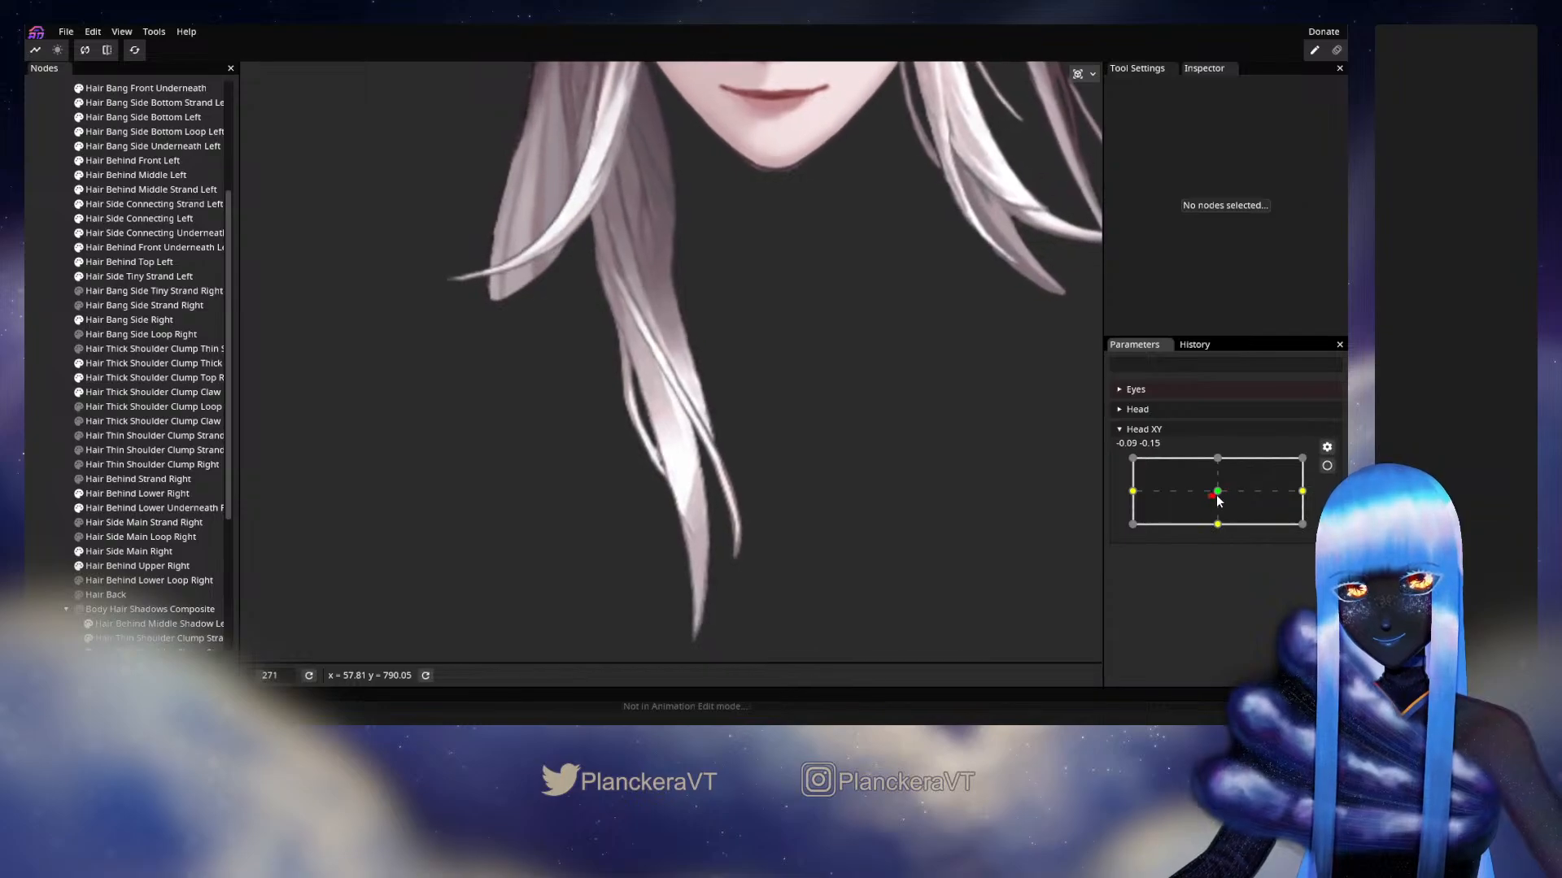
{"action": "left_click", "coordinate": [1327, 465]}
{"action": "scroll", "coordinate": [683, 439], "scroll_direction": "up", "scroll_amount": 10}
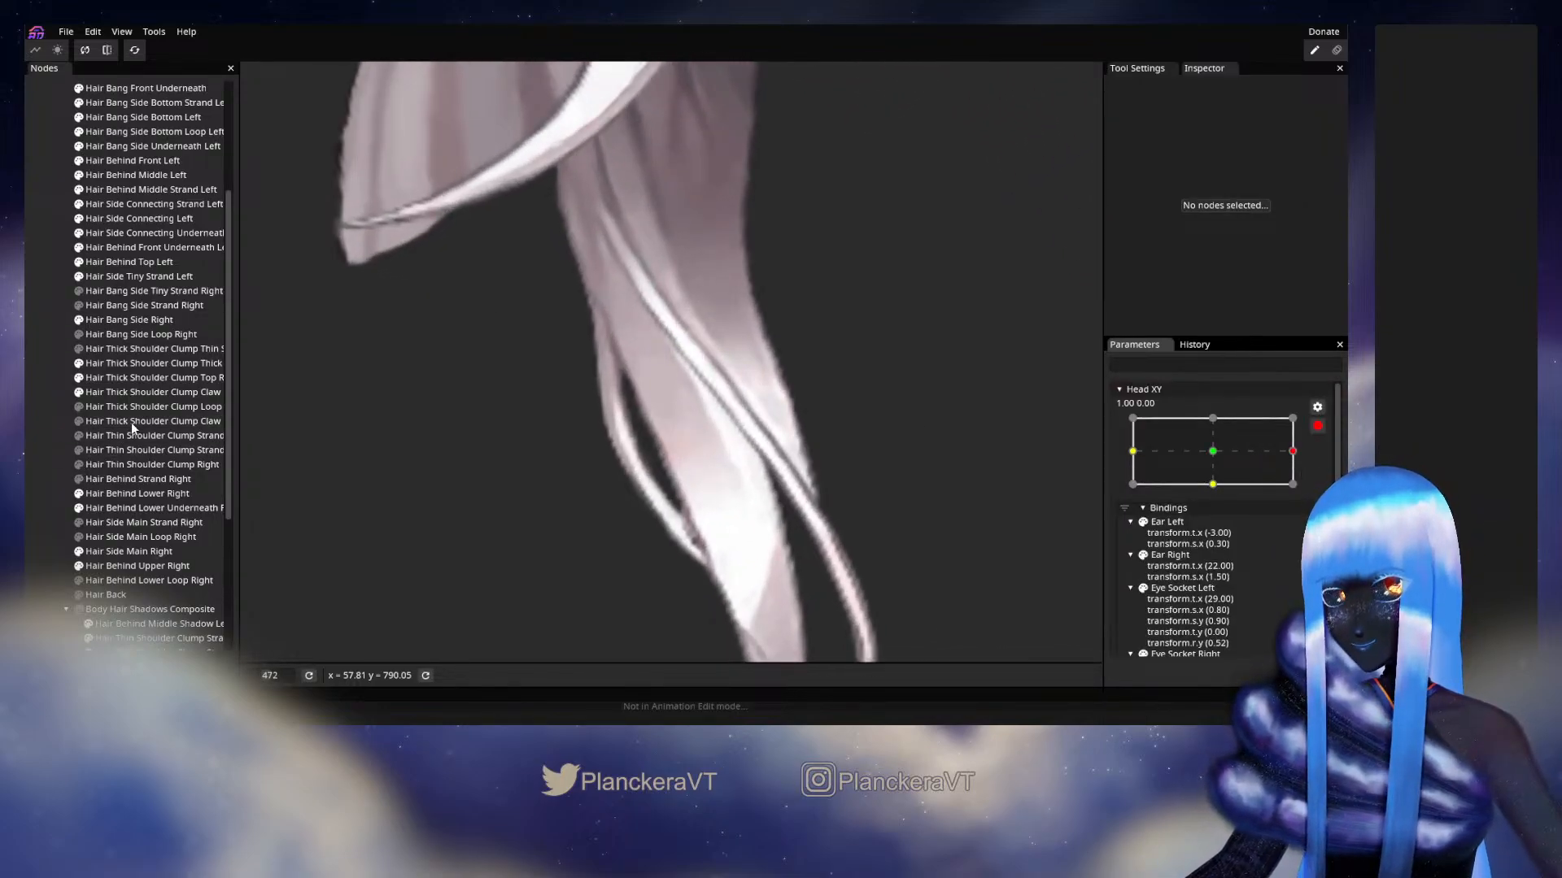
Save the project and nudge the Claw Left Right mesh's outer-edge vertex beside the upper half of the gap.
{"action": "left_click", "coordinate": [131, 392]}
{"action": "key", "text": "ctrl+s"}
{"action": "scroll", "coordinate": [609, 398], "scroll_direction": "up", "scroll_amount": 1}
{"action": "left_click", "coordinate": [603, 394]}
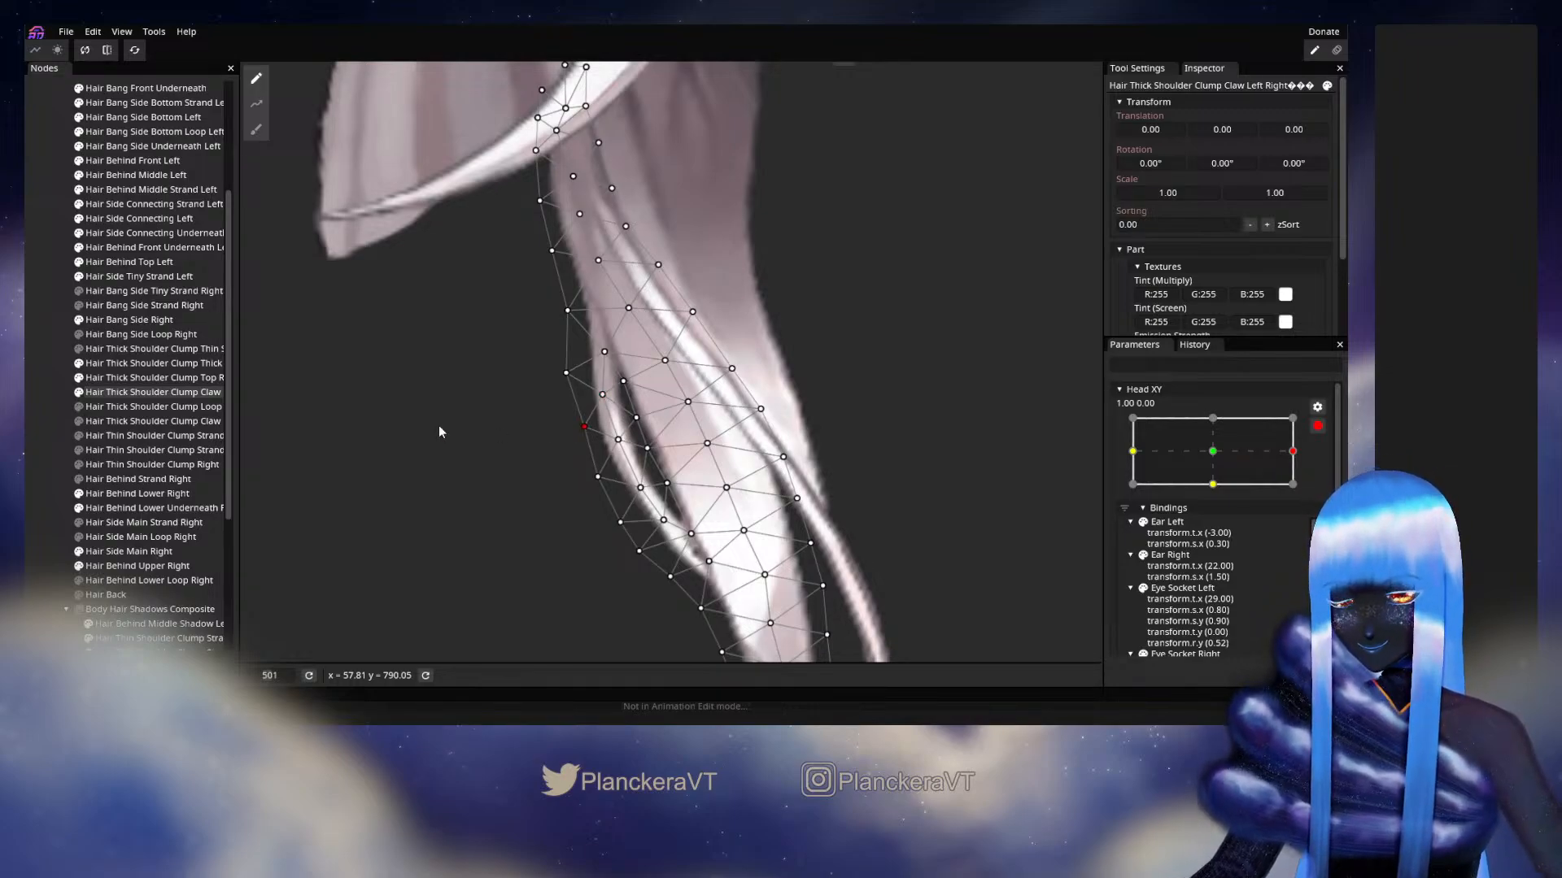
{"action": "left_click", "coordinate": [30, 391]}
Test the strand's outer edge by moving Head XY around 1.00, 0.00 outside keypoint editing, and reopen the keypoint.
{"action": "scroll", "coordinate": [792, 480], "scroll_direction": "down", "scroll_amount": 5}
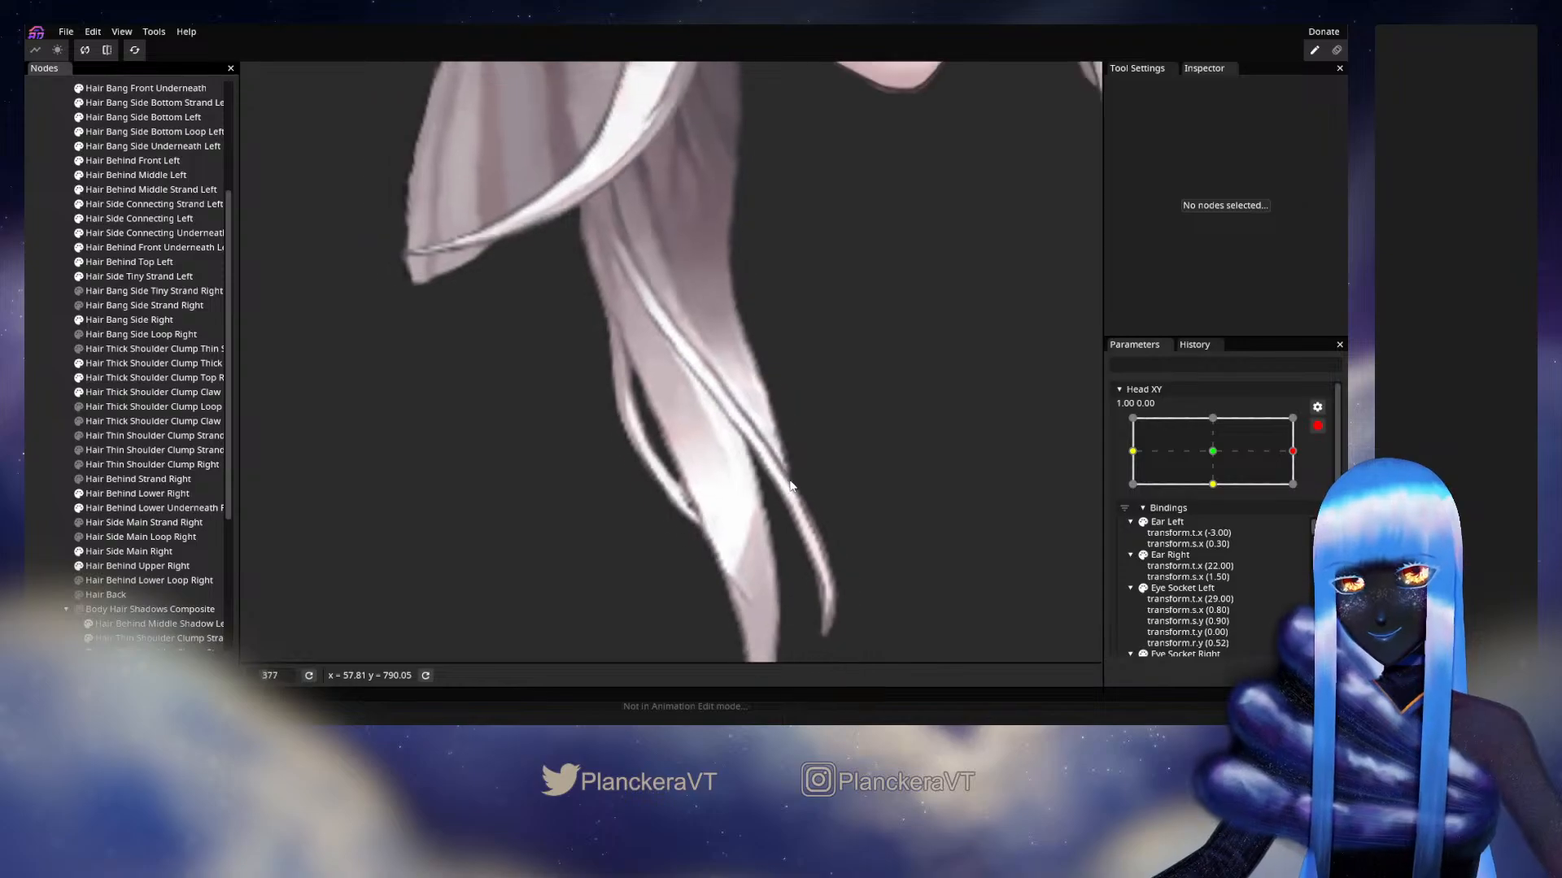
{"action": "scroll", "coordinate": [789, 483], "scroll_direction": "down", "scroll_amount": 3}
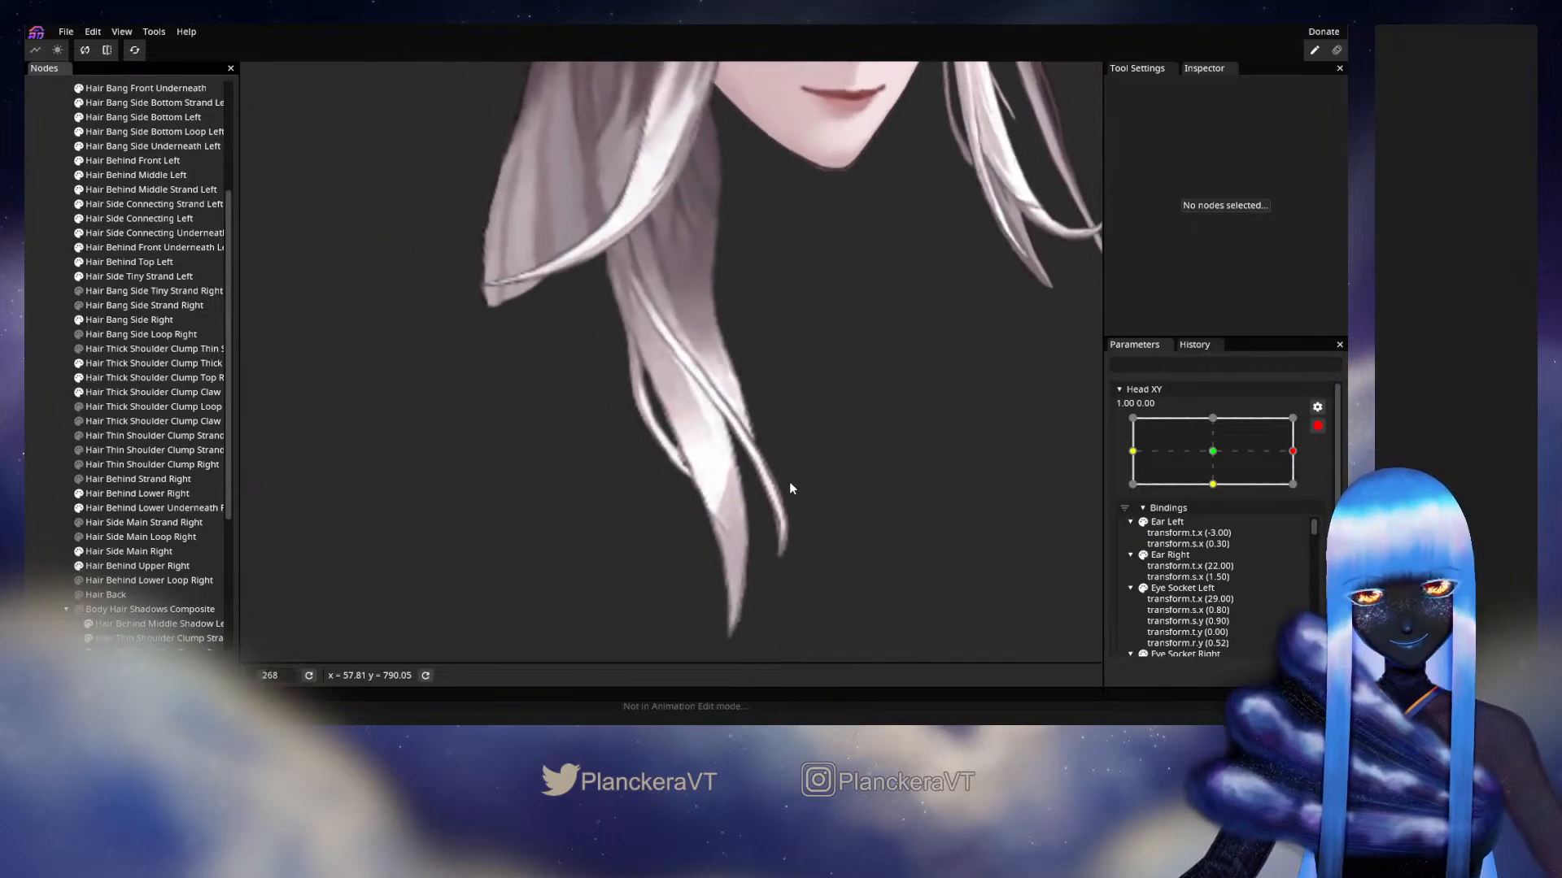
{"action": "left_click", "coordinate": [1317, 426]}
{"action": "mouse_move", "coordinate": [1308, 498]}
{"action": "left_mouse_down"}
{"action": "mouse_move", "coordinate": [1220, 496]}
{"action": "mouse_move", "coordinate": [1302, 491]}
{"action": "left_mouse_up"}
{"action": "left_click", "coordinate": [1327, 465]}
Recheck the Claw Left Right mesh around the gap and its motion near Head XY 1.00, 0.00, and return to keypoint editing.
{"action": "scroll", "coordinate": [661, 470], "scroll_direction": "up", "scroll_amount": 3}
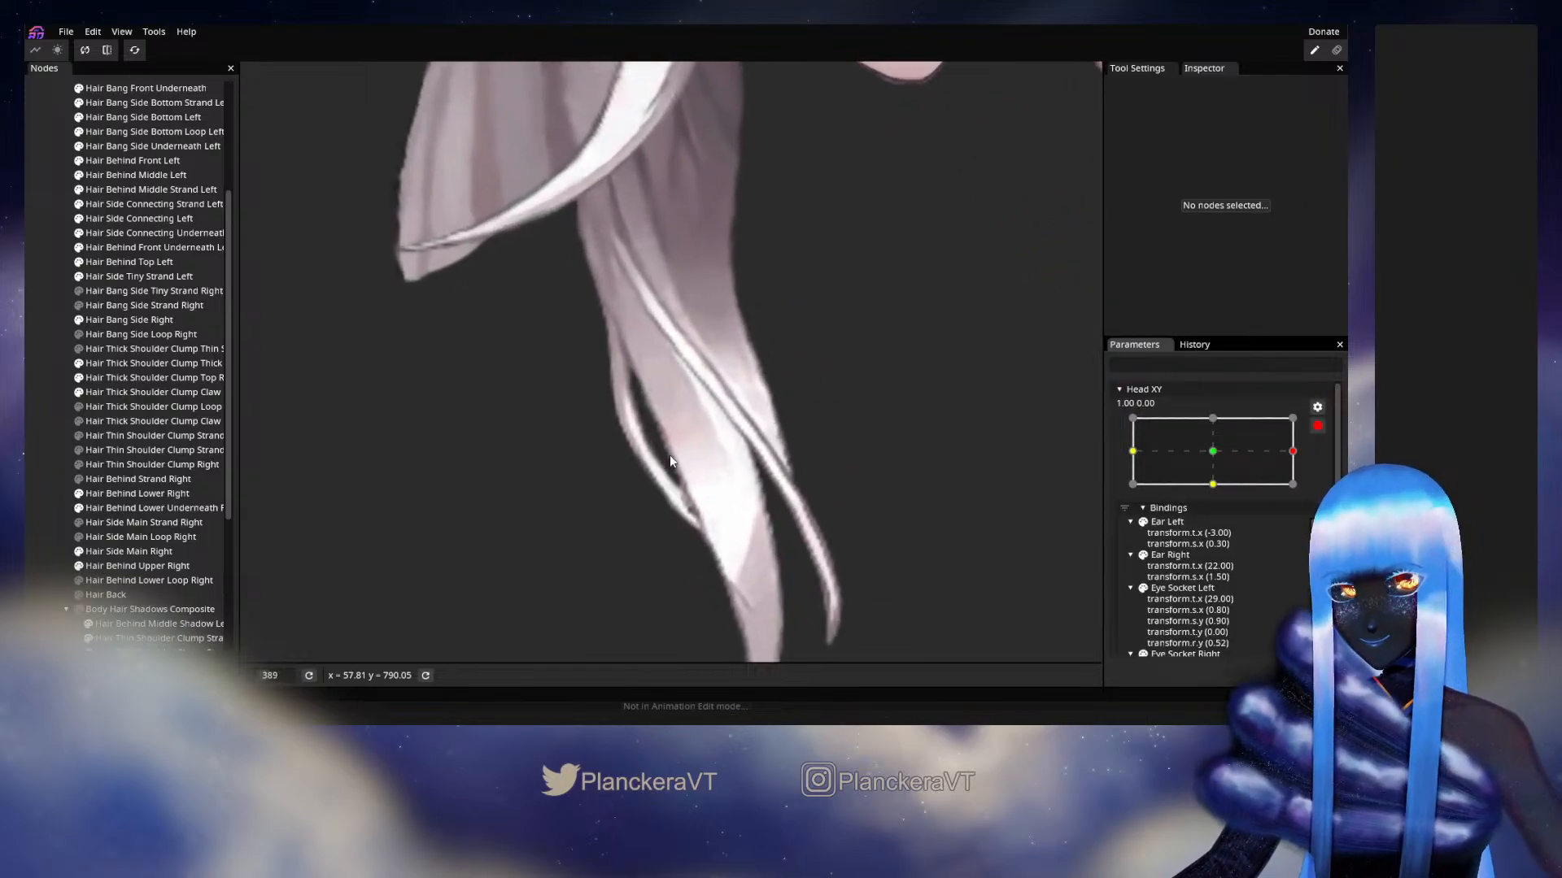
{"action": "left_click", "coordinate": [139, 392]}
{"action": "scroll", "coordinate": [666, 359], "scroll_direction": "up", "scroll_amount": 2}
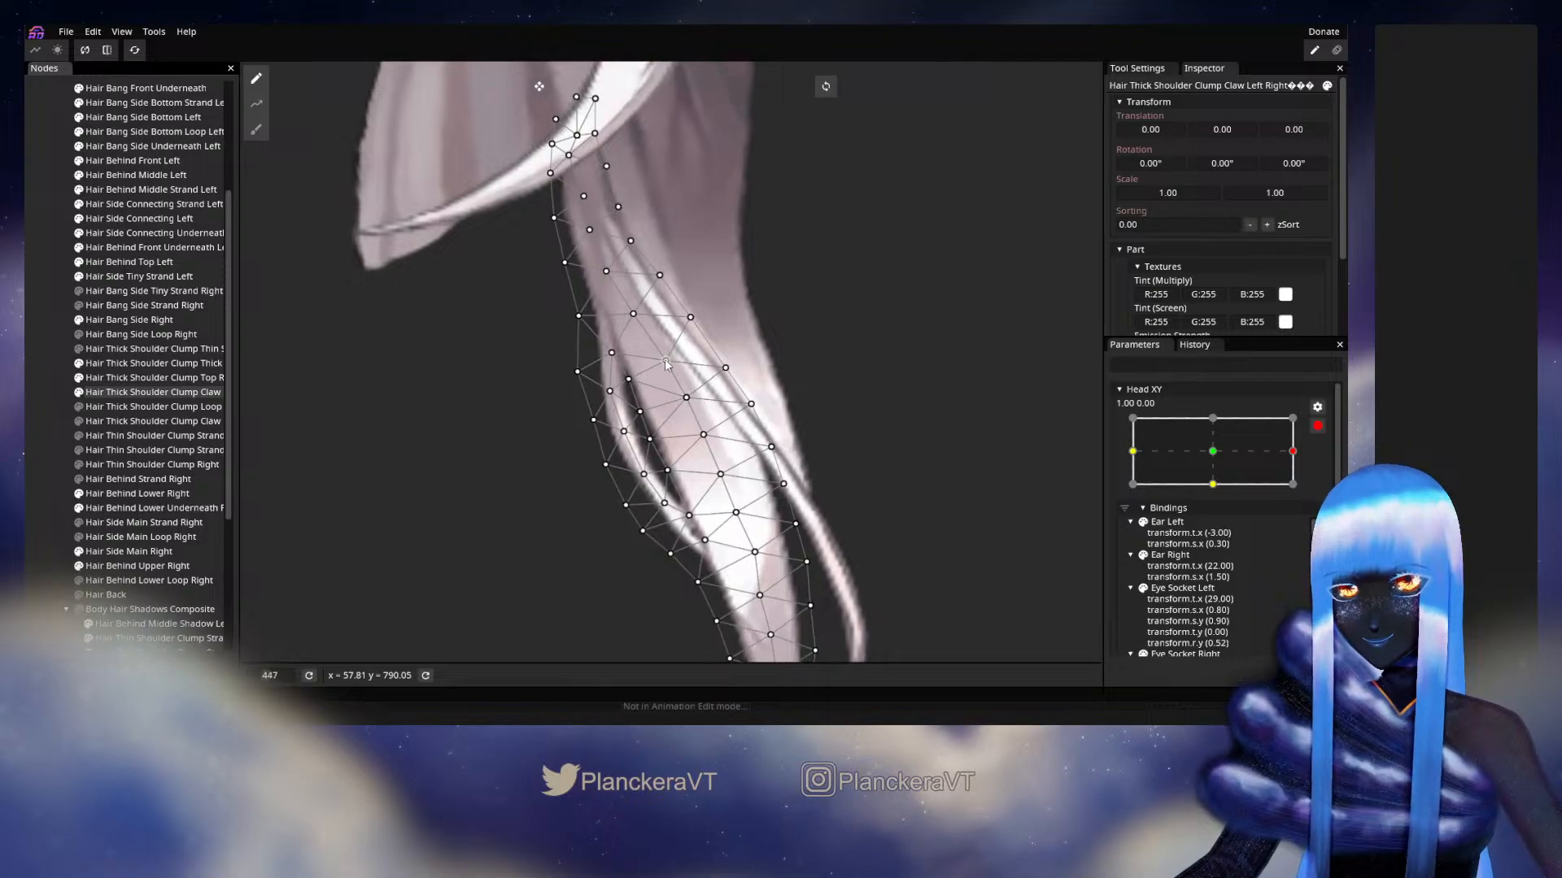
{"action": "left_click", "coordinate": [46, 373]}
{"action": "scroll", "coordinate": [878, 514], "scroll_direction": "down", "scroll_amount": 5}
{"action": "scroll", "coordinate": [880, 515], "scroll_direction": "down", "scroll_amount": 4}
{"action": "left_click", "coordinate": [1317, 425]}
{"action": "mouse_move", "coordinate": [1303, 492]}
{"action": "left_mouse_down"}
{"action": "mouse_move", "coordinate": [1220, 493]}
{"action": "mouse_move", "coordinate": [1304, 502]}
{"action": "left_mouse_up"}
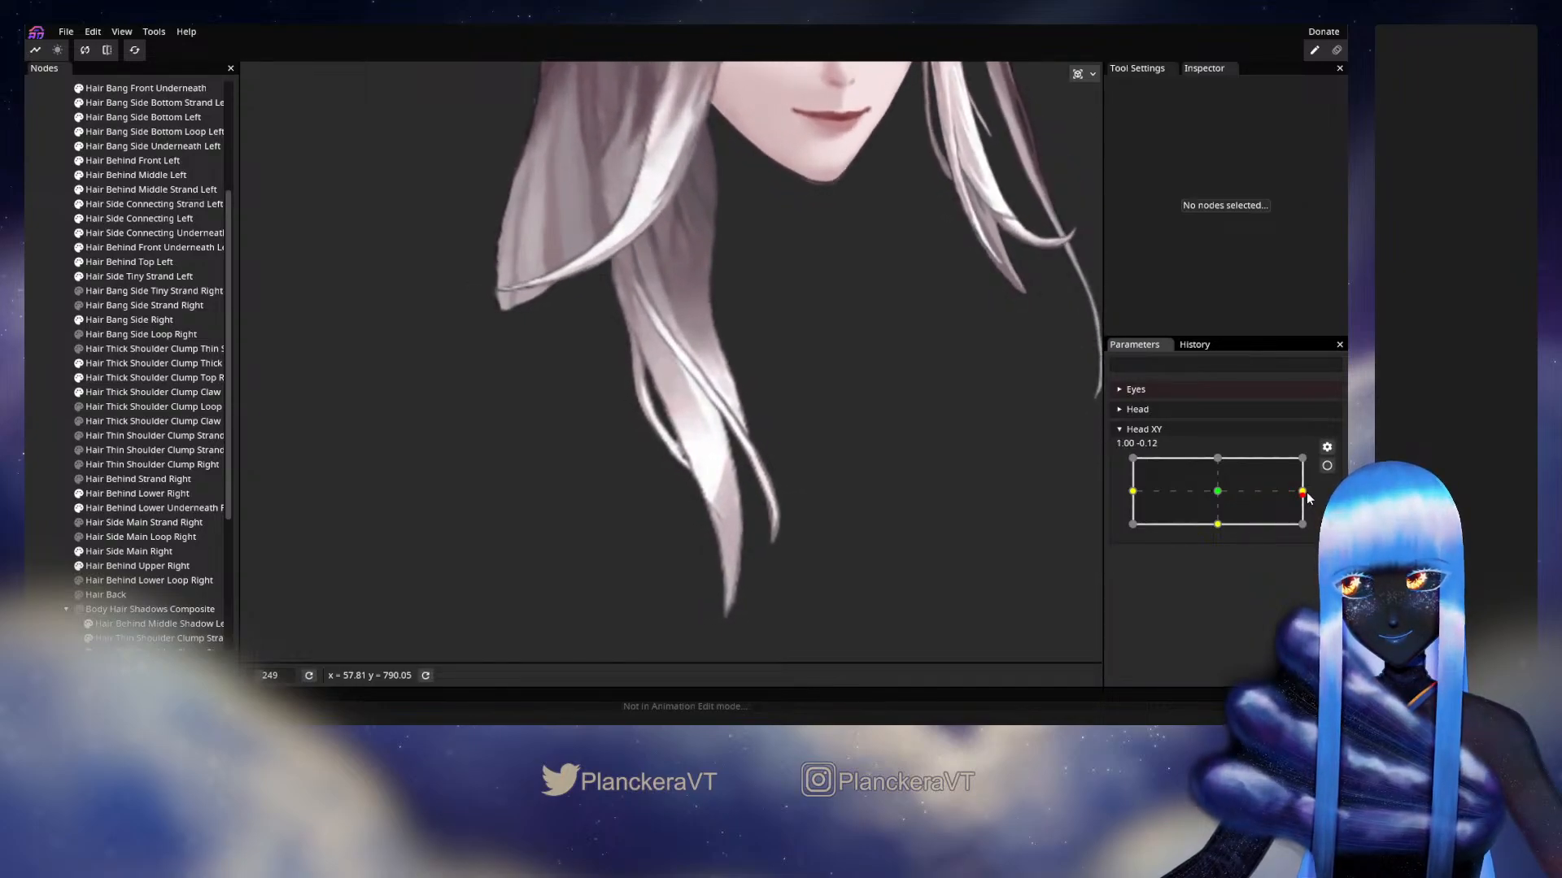
{"action": "left_click", "coordinate": [1327, 466]}
Nudge the Claw Left Right mesh vertex on the lower part of the thin strand, just above where the gap closes.
{"action": "scroll", "coordinate": [706, 554], "scroll_direction": "up", "scroll_amount": 5}
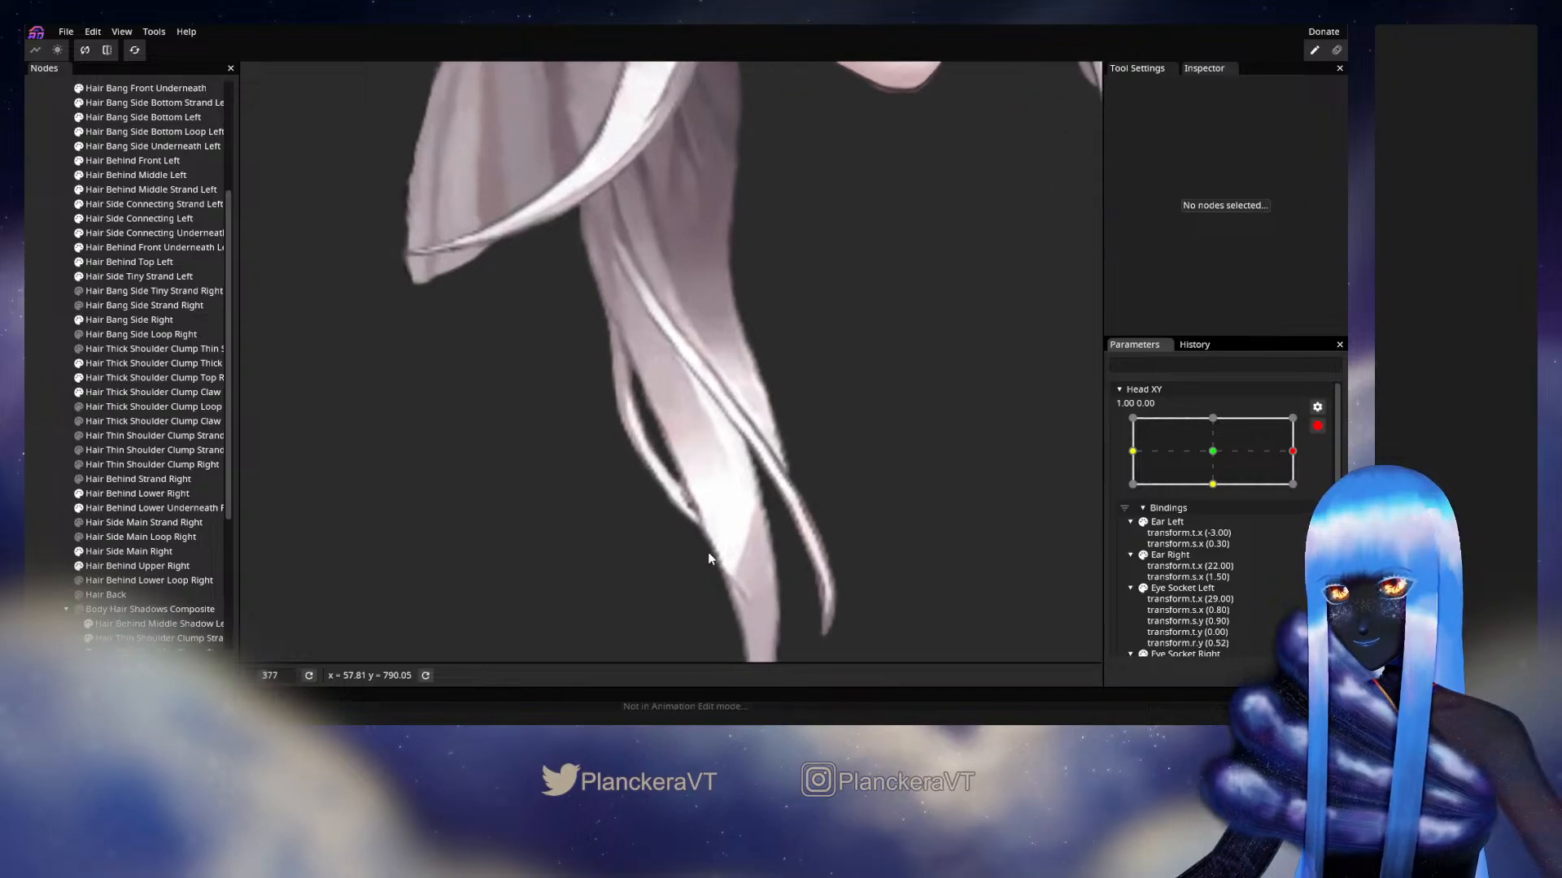
{"action": "left_click", "coordinate": [128, 393]}
{"action": "scroll", "coordinate": [653, 453], "scroll_direction": "up", "scroll_amount": 2}
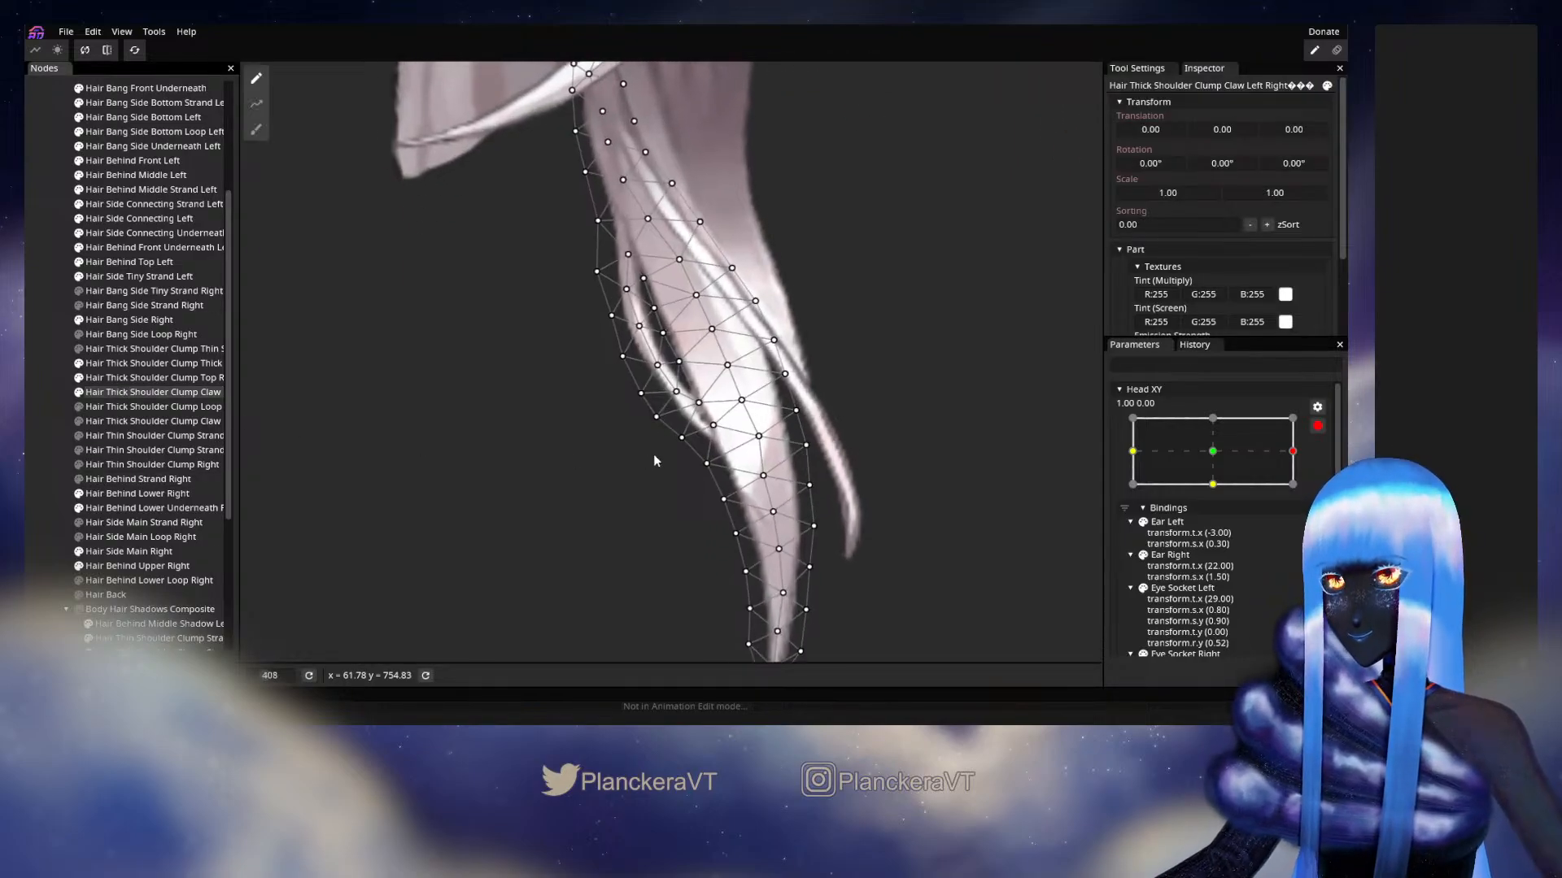
{"action": "left_click", "coordinate": [656, 367]}
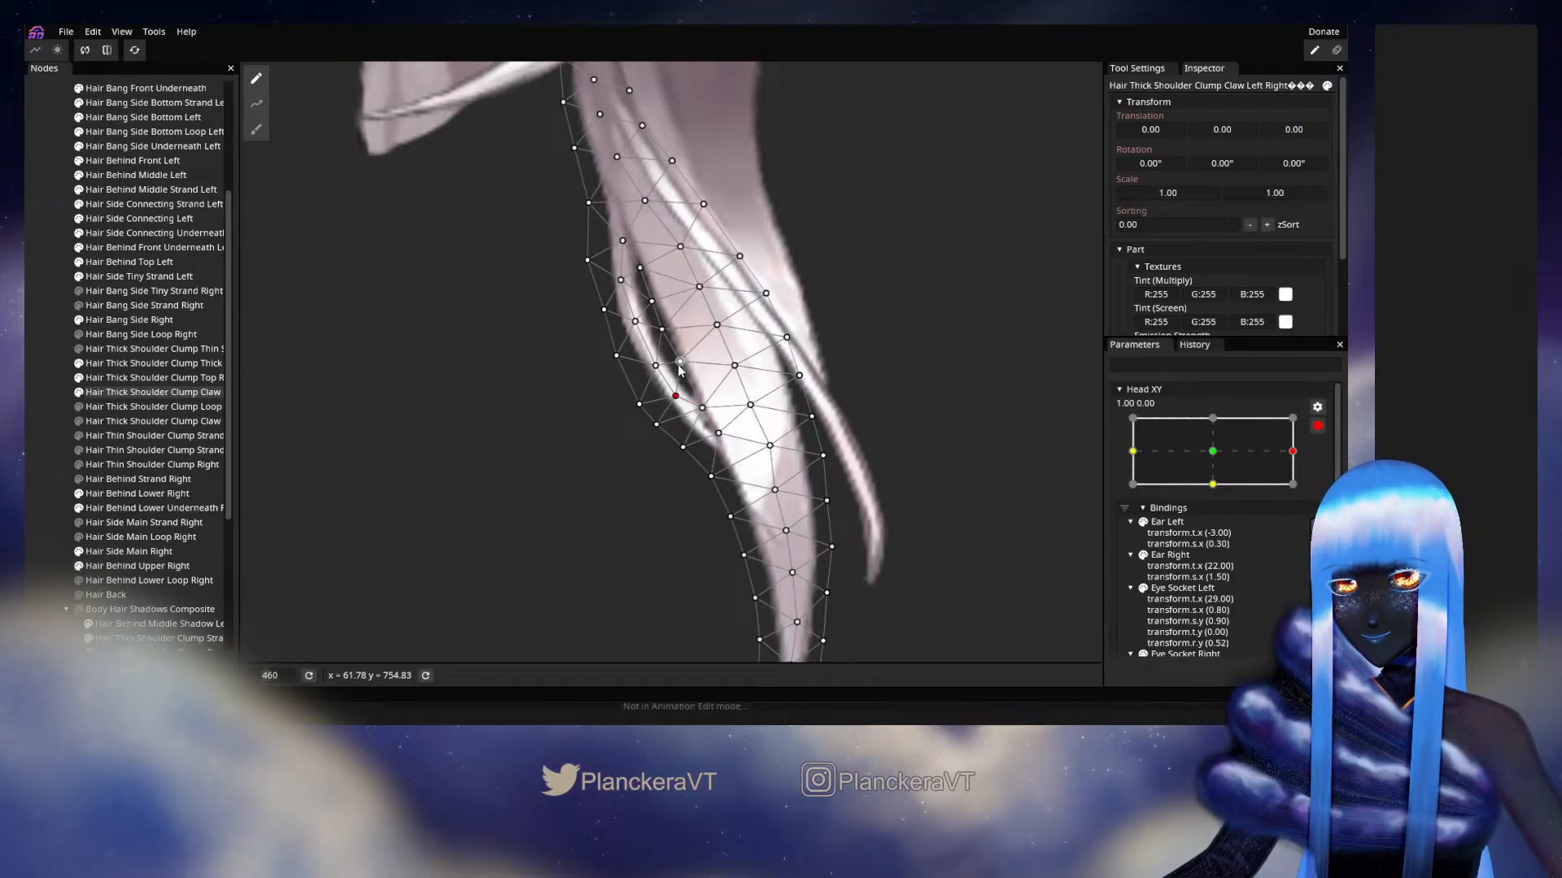
{"action": "left_click", "coordinate": [522, 395]}
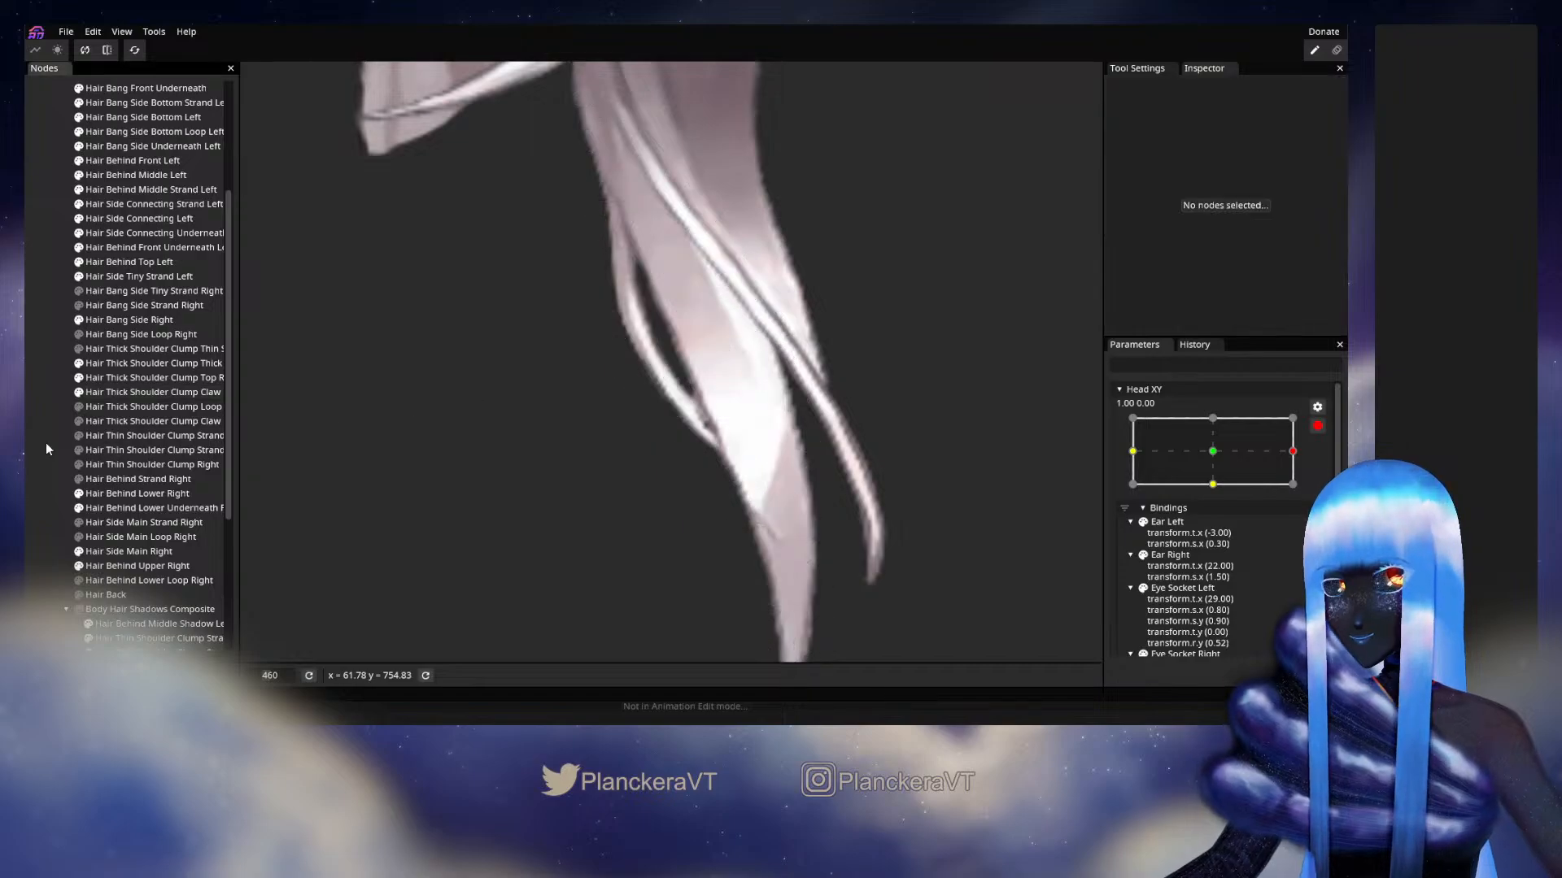
Test the lower thin strand by moving Head XY slightly around 1.00, 0.00 outside keypoint editing, and reopen the keypoint.
{"action": "scroll", "coordinate": [896, 484], "scroll_direction": "down", "scroll_amount": 5}
{"action": "scroll", "coordinate": [896, 490], "scroll_direction": "down", "scroll_amount": 4}
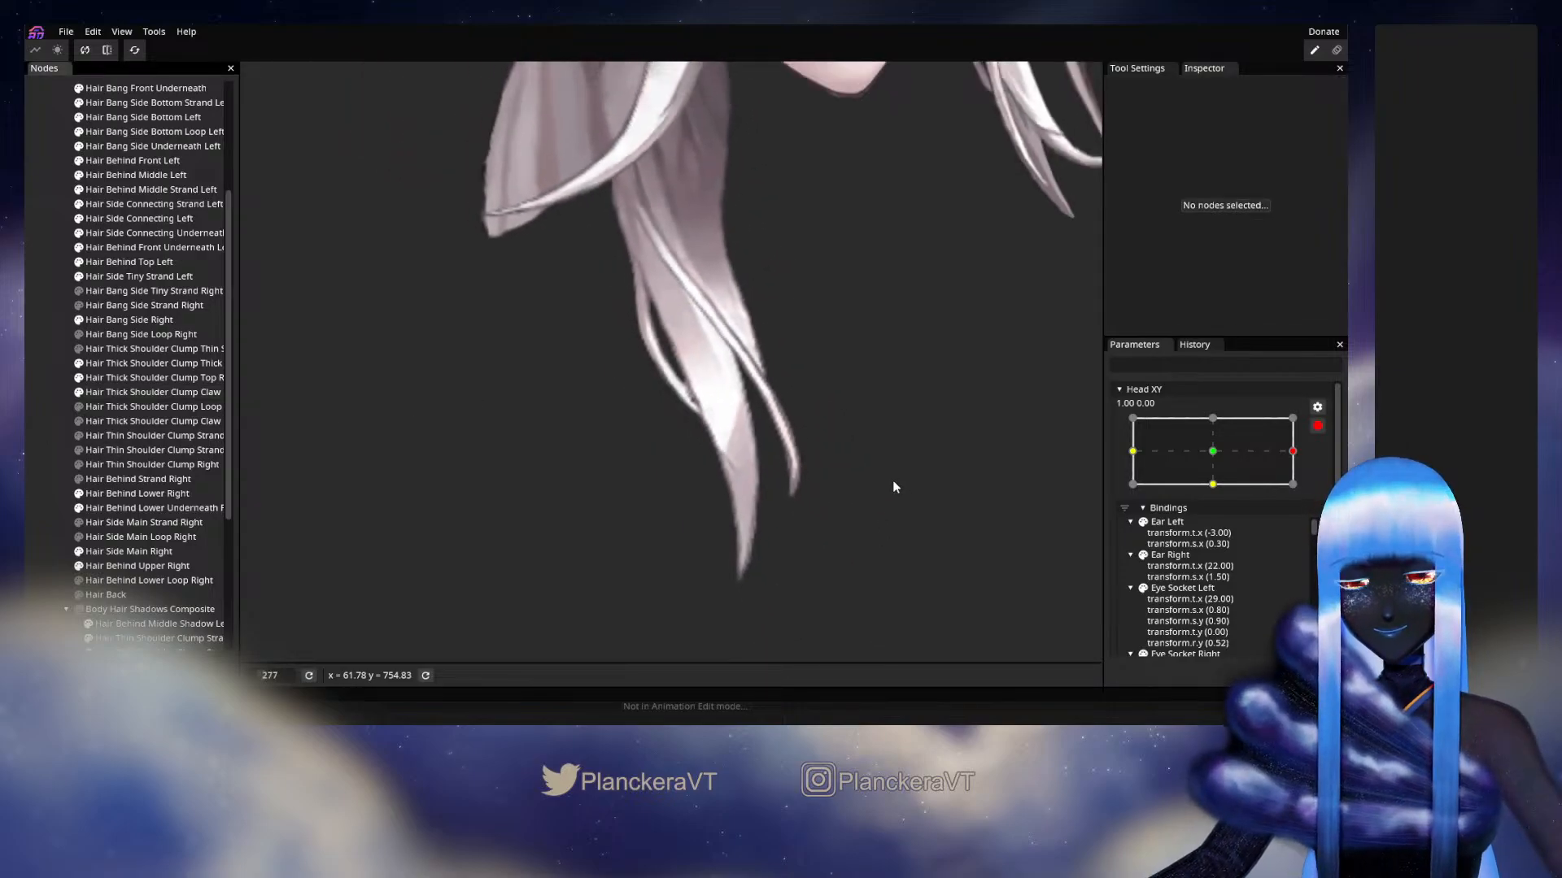
{"action": "left_click", "coordinate": [1317, 425]}
{"action": "mouse_move", "coordinate": [1302, 491]}
{"action": "left_mouse_down"}
{"action": "mouse_move", "coordinate": [1216, 496]}
{"action": "mouse_move", "coordinate": [1306, 498]}
{"action": "left_mouse_up"}
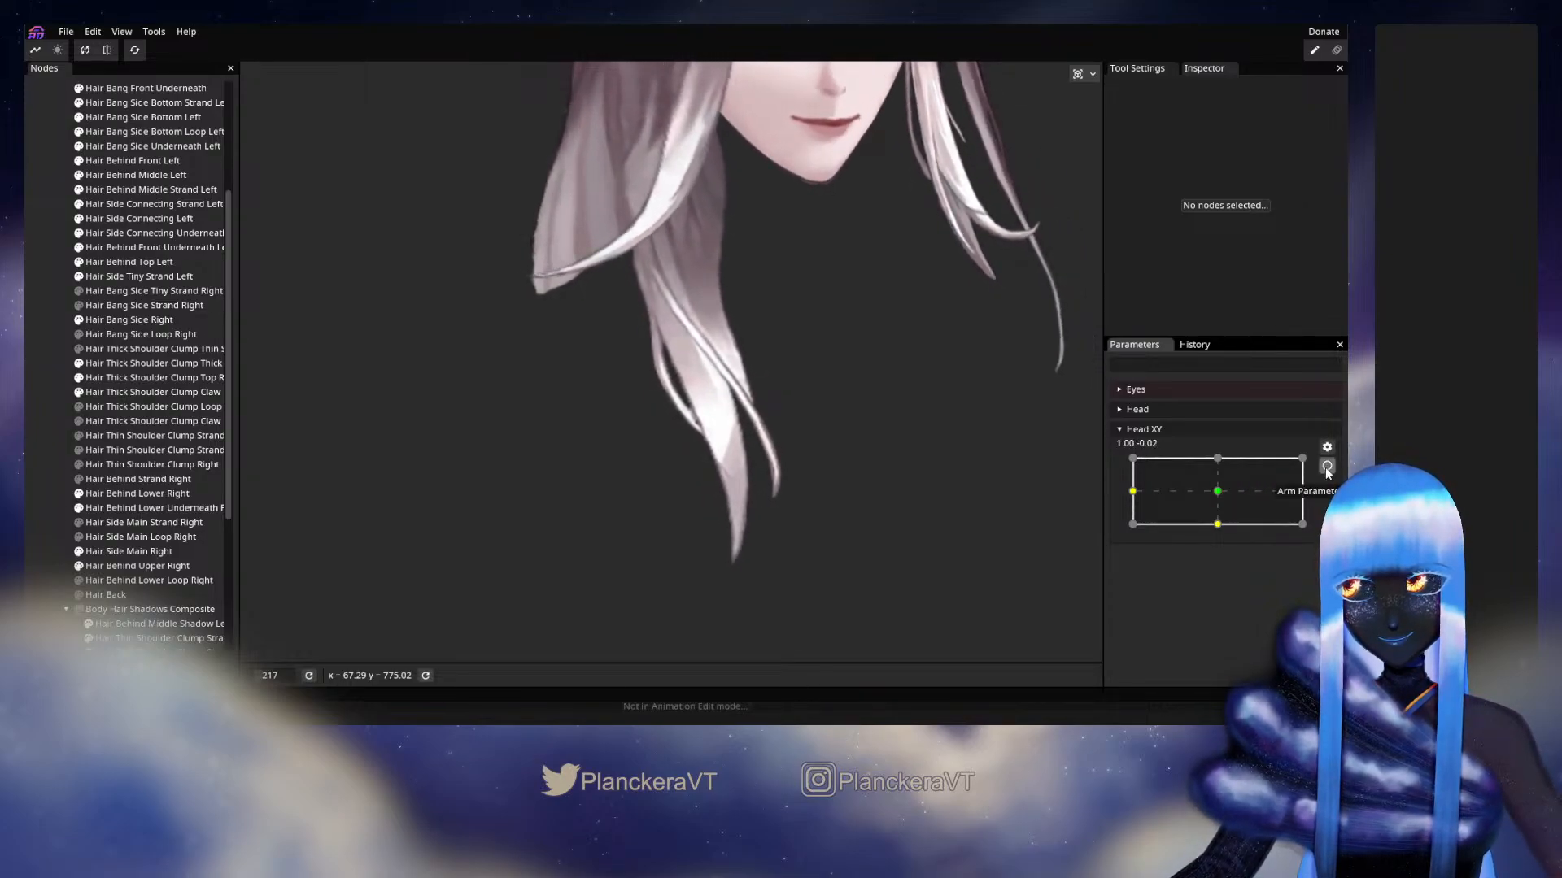
{"action": "left_click", "coordinate": [1327, 467]}
Nudge the Claw Left Right mesh's outer-edge vertex beside the middle of the thin strand.
{"action": "scroll", "coordinate": [623, 449], "scroll_direction": "up", "scroll_amount": 5}
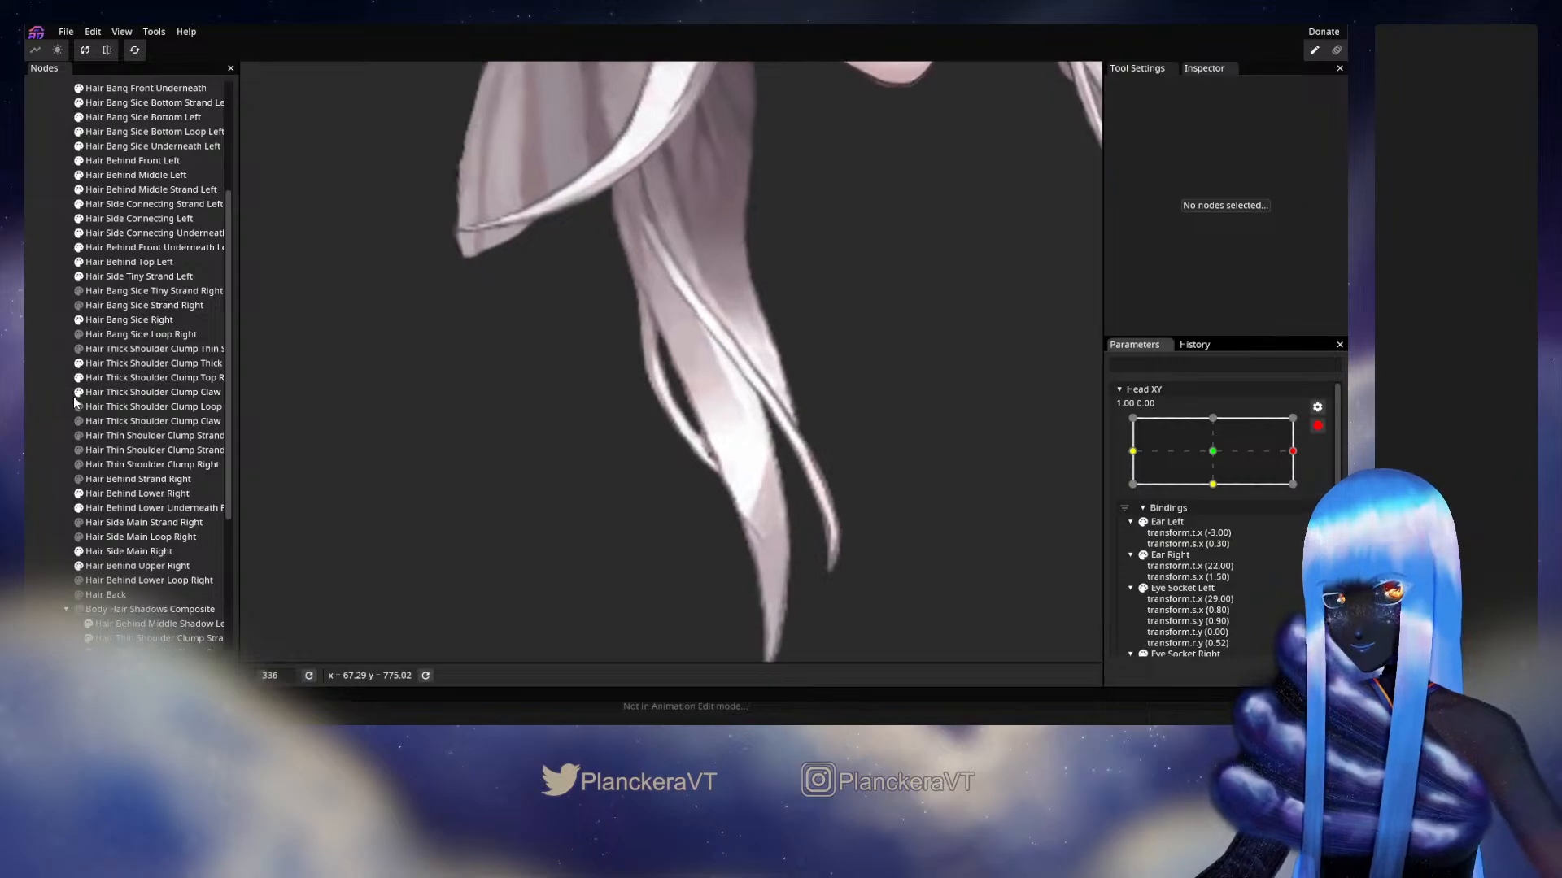
{"action": "left_click", "coordinate": [74, 397]}
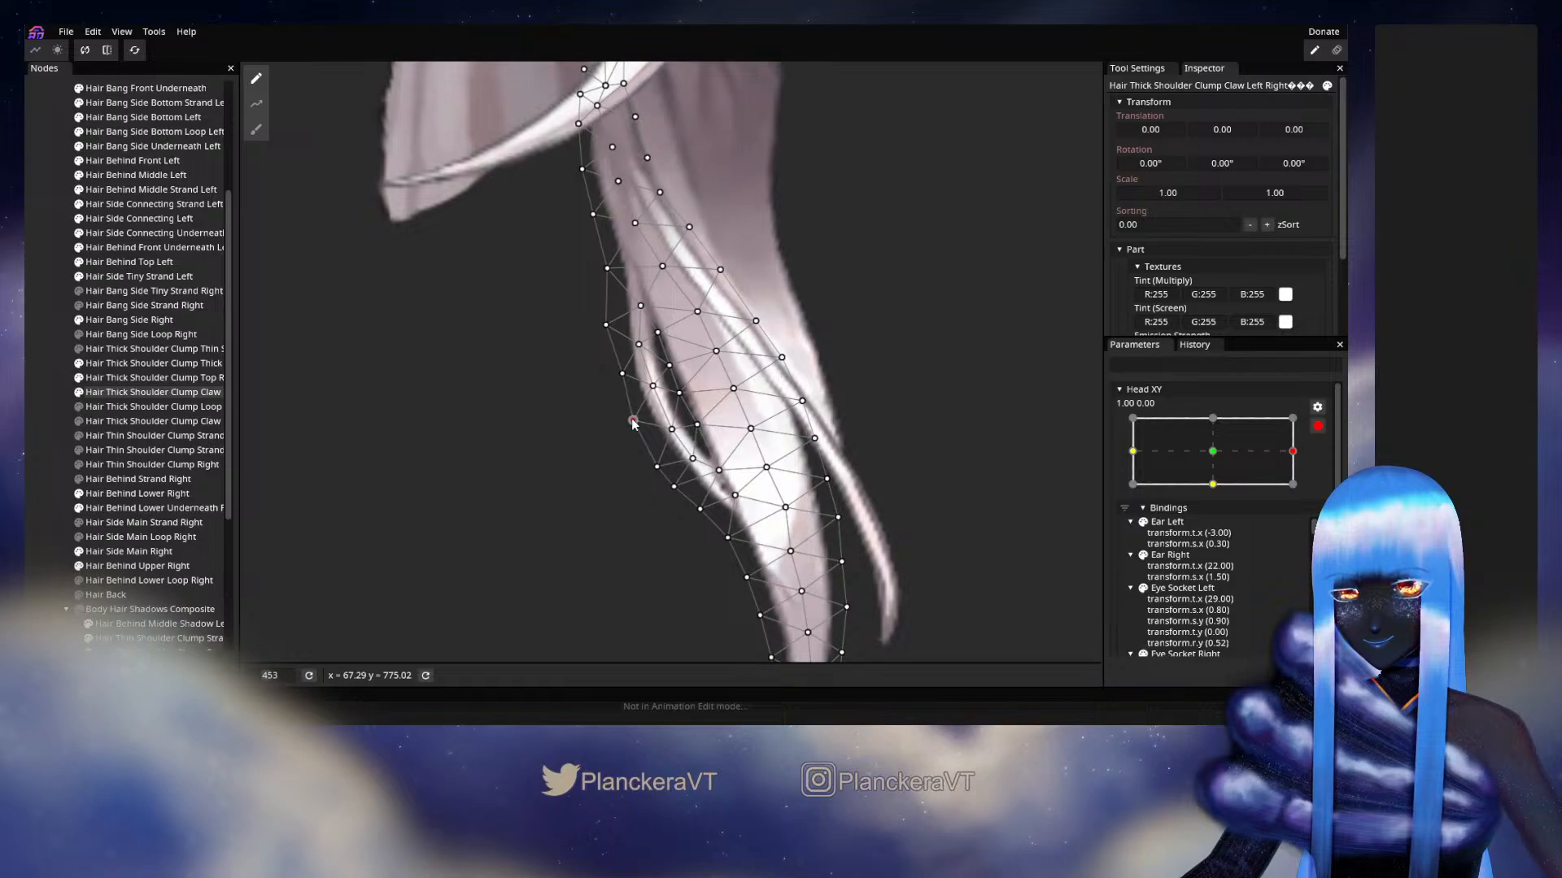
{"action": "left_click", "coordinate": [50, 402]}
Check the thin strand's outline with Head XY moved around 1.00, 0.00 outside keypoint editing, and return to the keypoint.
{"action": "scroll", "coordinate": [920, 585], "scroll_direction": "down", "scroll_amount": 4}
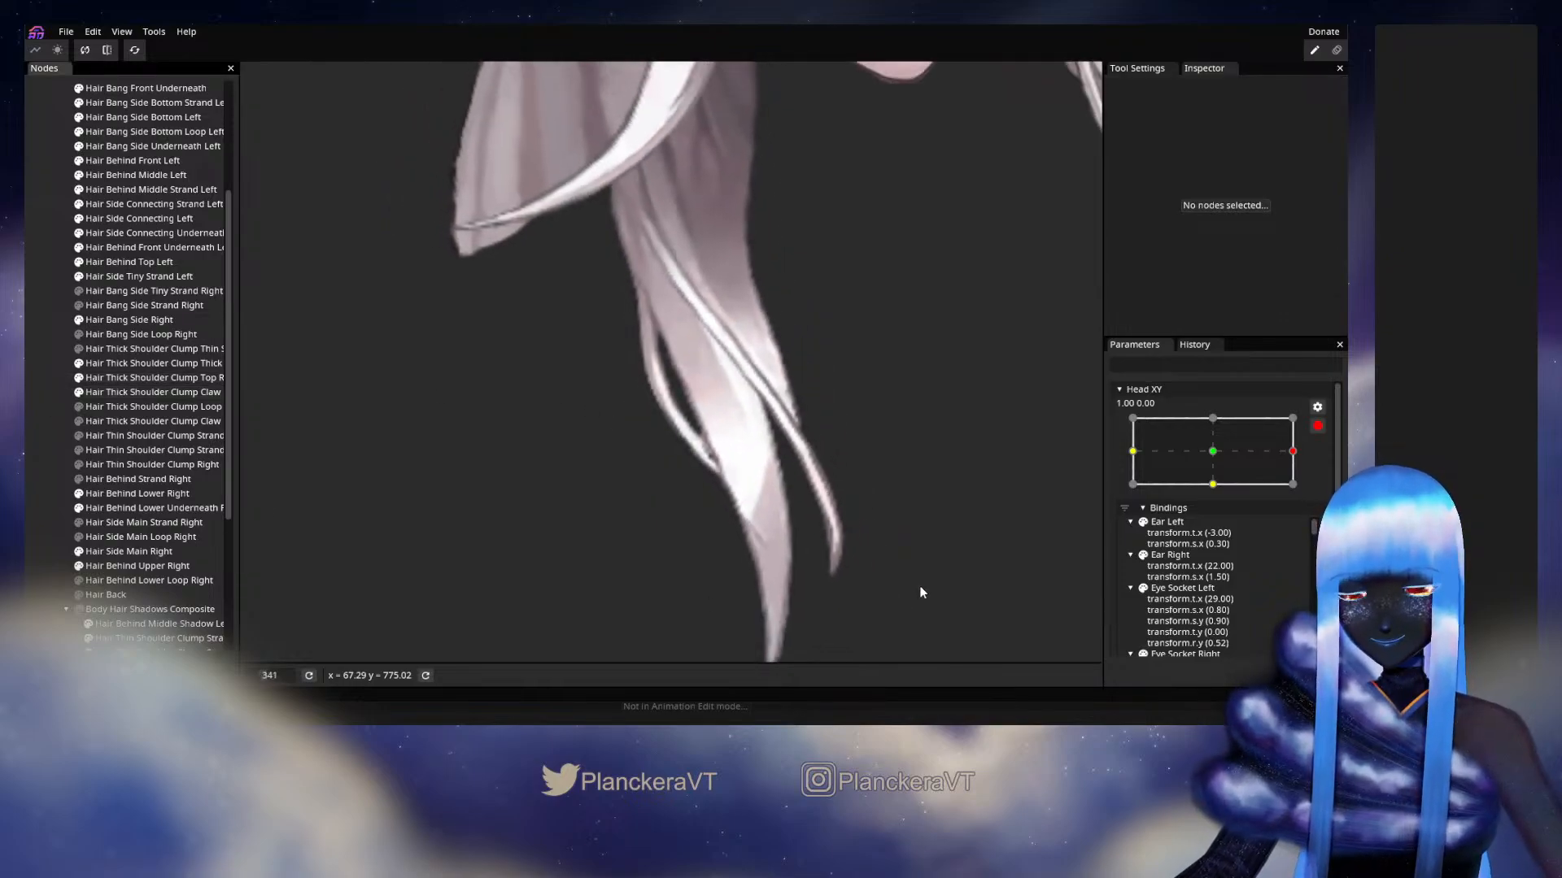
{"action": "scroll", "coordinate": [921, 592], "scroll_direction": "down", "scroll_amount": 3}
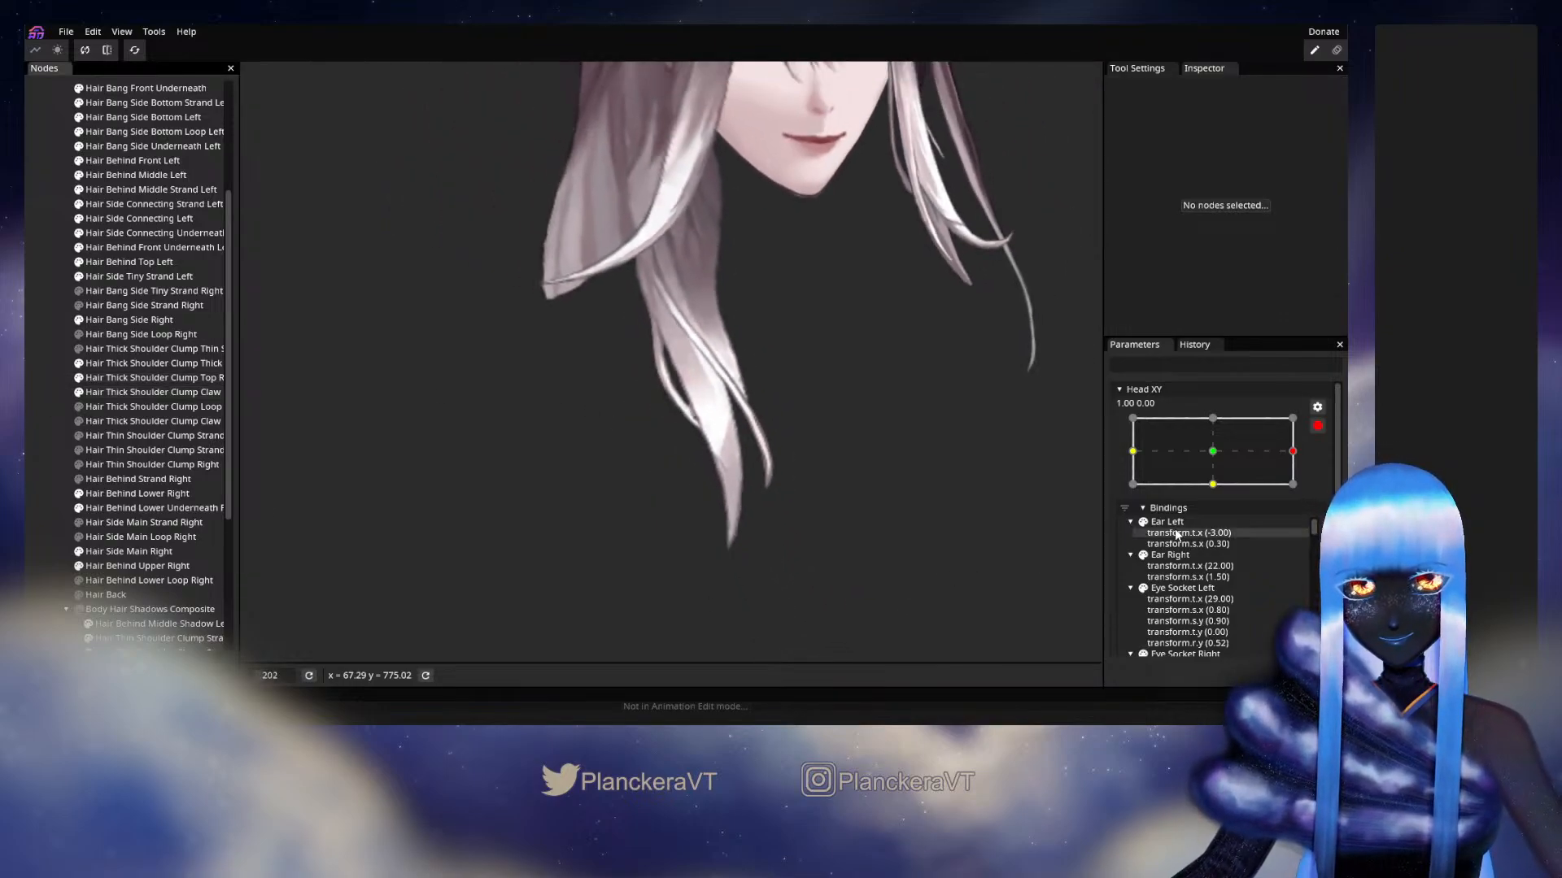
{"action": "left_click", "coordinate": [1317, 425]}
{"action": "mouse_move", "coordinate": [1302, 491]}
{"action": "left_mouse_down"}
{"action": "mouse_move", "coordinate": [1216, 494]}
{"action": "mouse_move", "coordinate": [1321, 492]}
{"action": "mouse_move", "coordinate": [1218, 498]}
{"action": "mouse_move", "coordinate": [1301, 492]}
{"action": "left_mouse_up"}
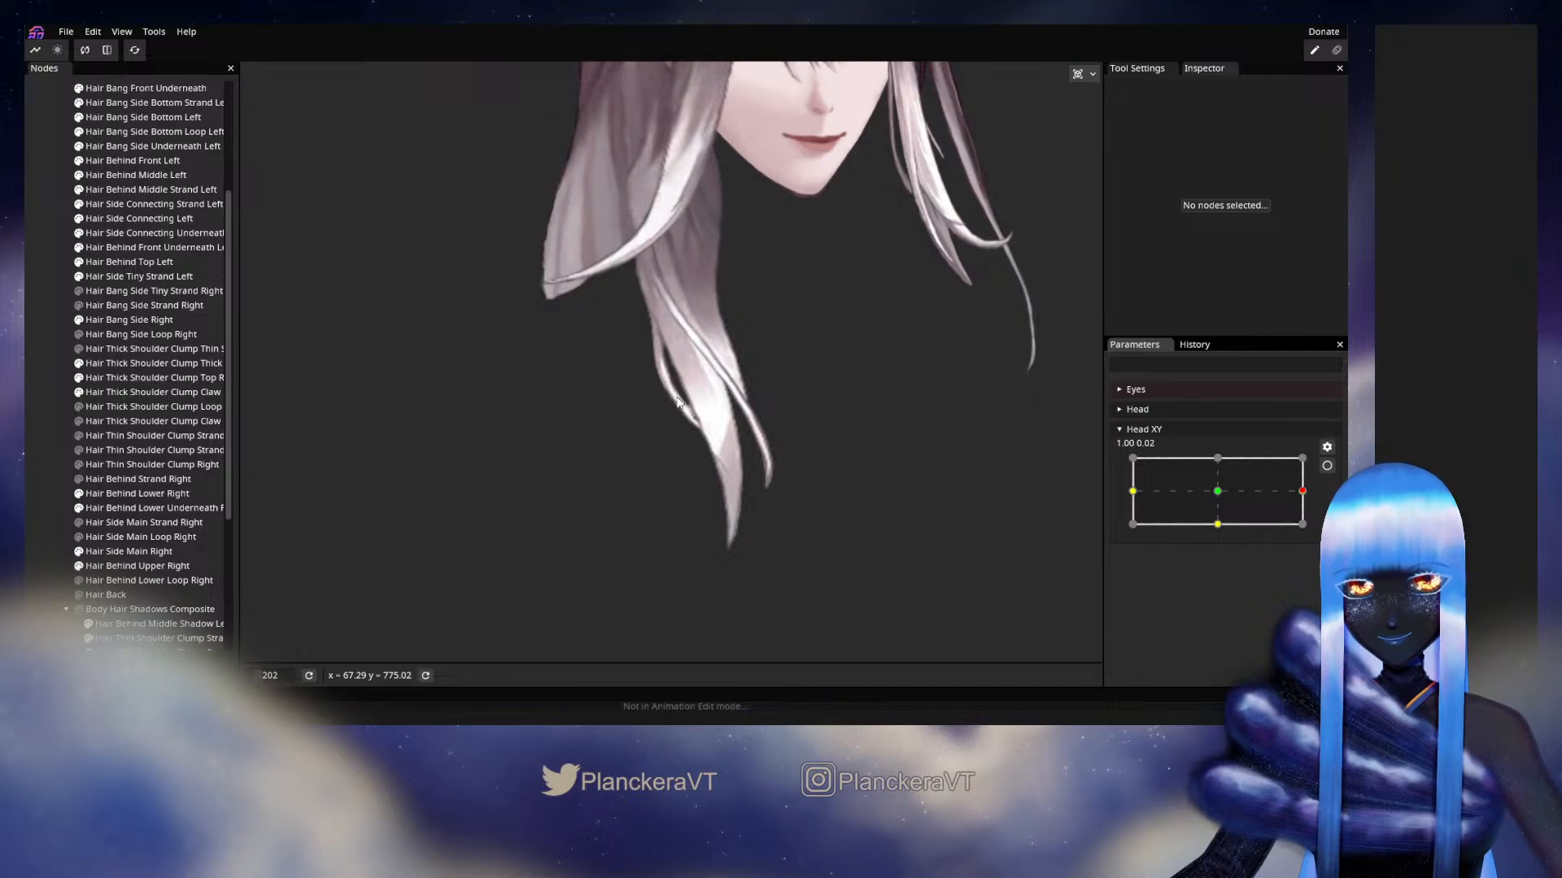
{"action": "left_click", "coordinate": [1327, 466]}
Nudge the Claw Left Right mesh vertex on the main-clump side of the gap, near its lower end.
{"action": "scroll", "coordinate": [567, 366], "scroll_direction": "up", "scroll_amount": 5}
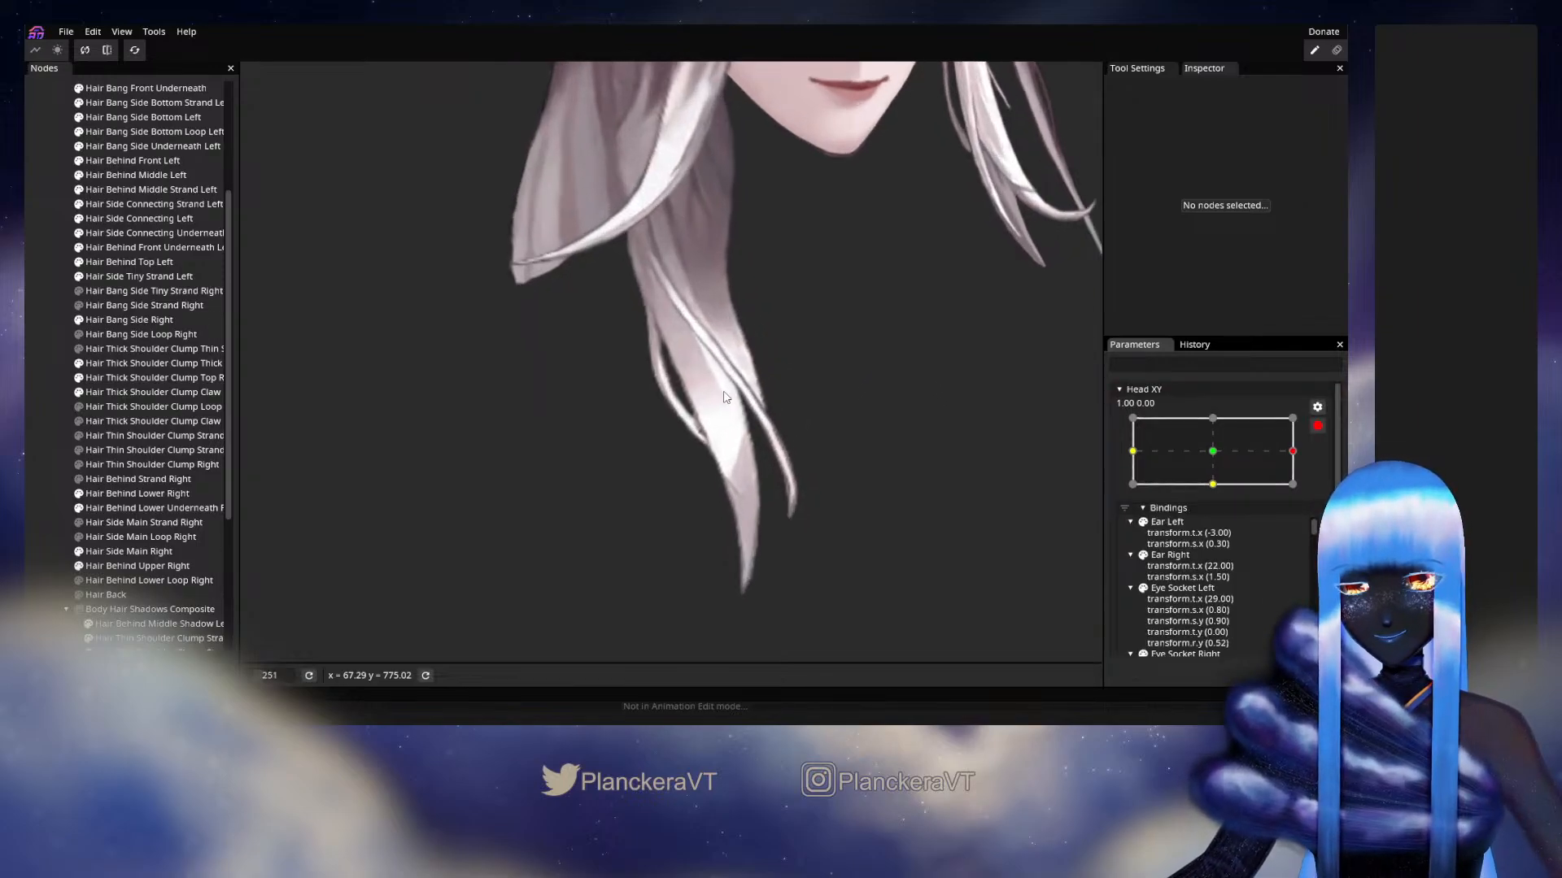
{"action": "scroll", "coordinate": [741, 452], "scroll_direction": "up", "scroll_amount": 5}
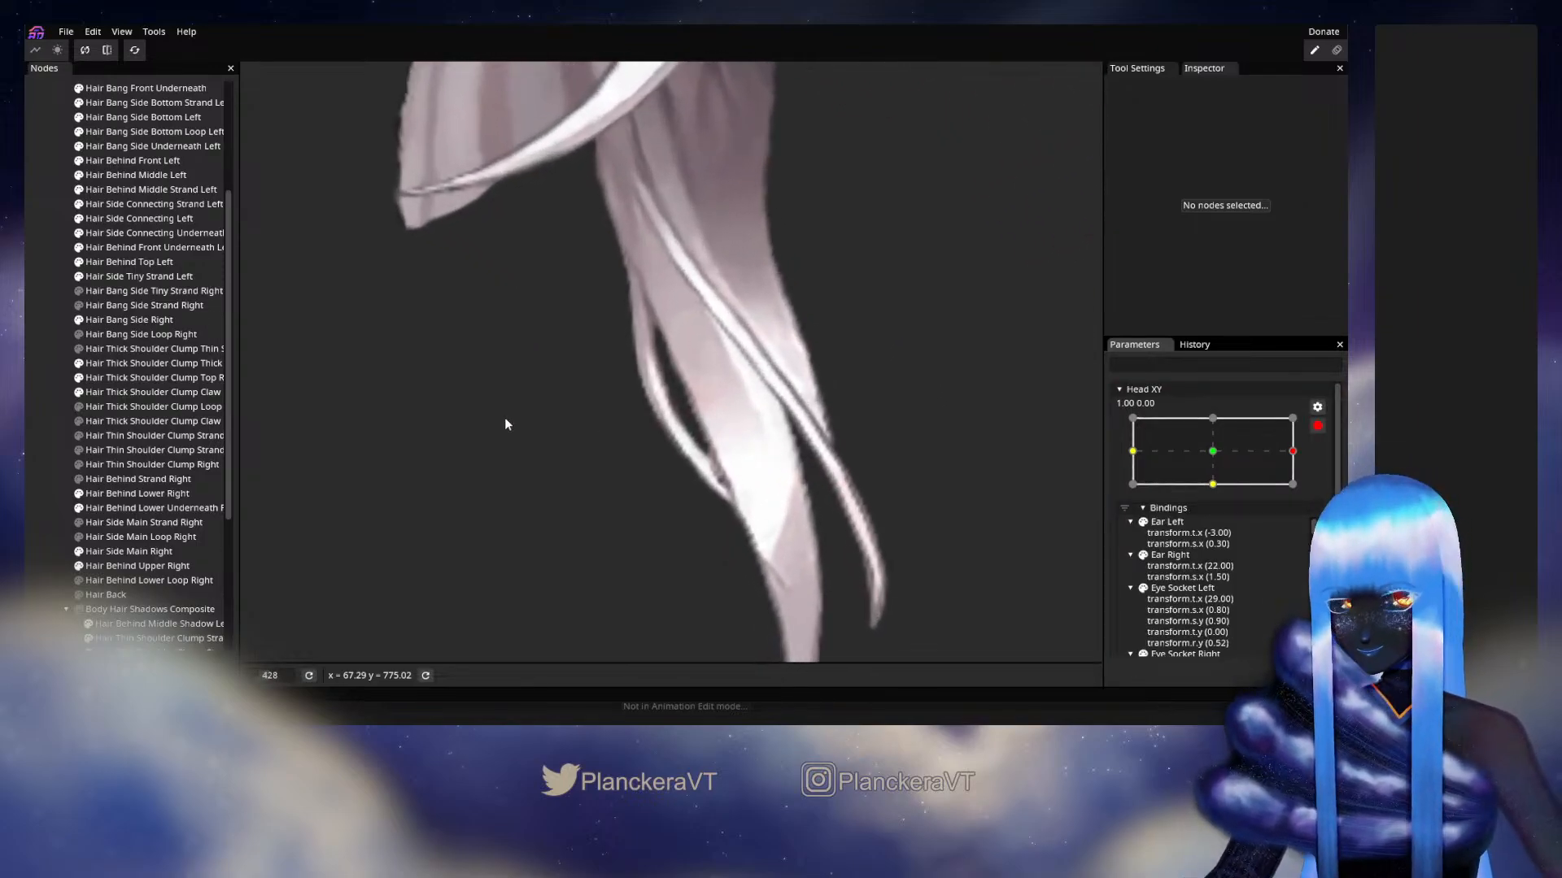
{"action": "left_click", "coordinate": [153, 395]}
{"action": "scroll", "coordinate": [743, 480], "scroll_direction": "up", "scroll_amount": 5}
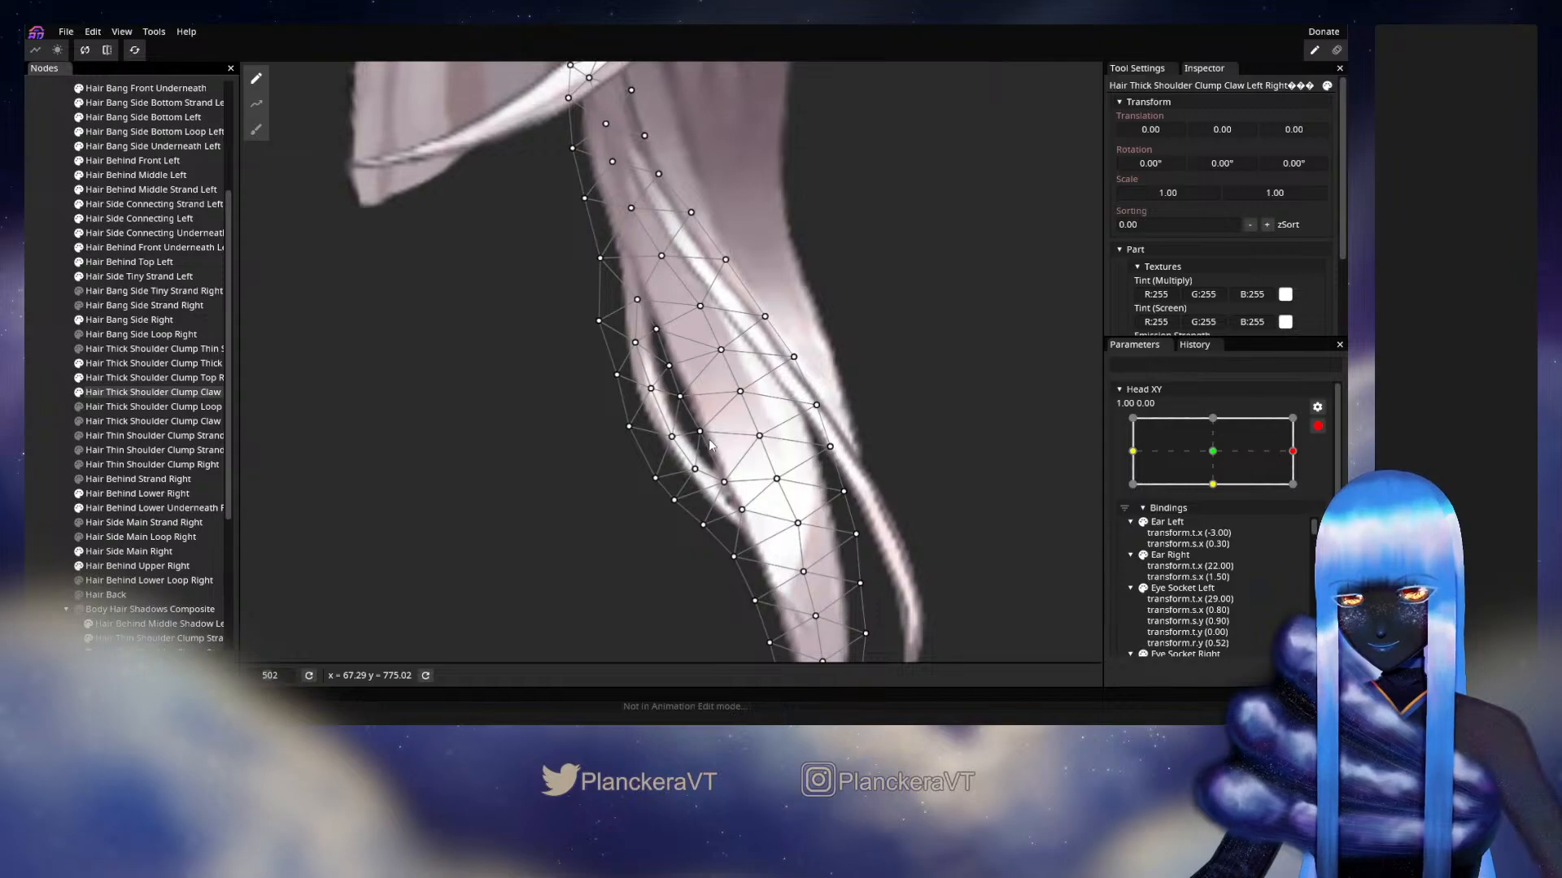
{"action": "left_click", "coordinate": [704, 444]}
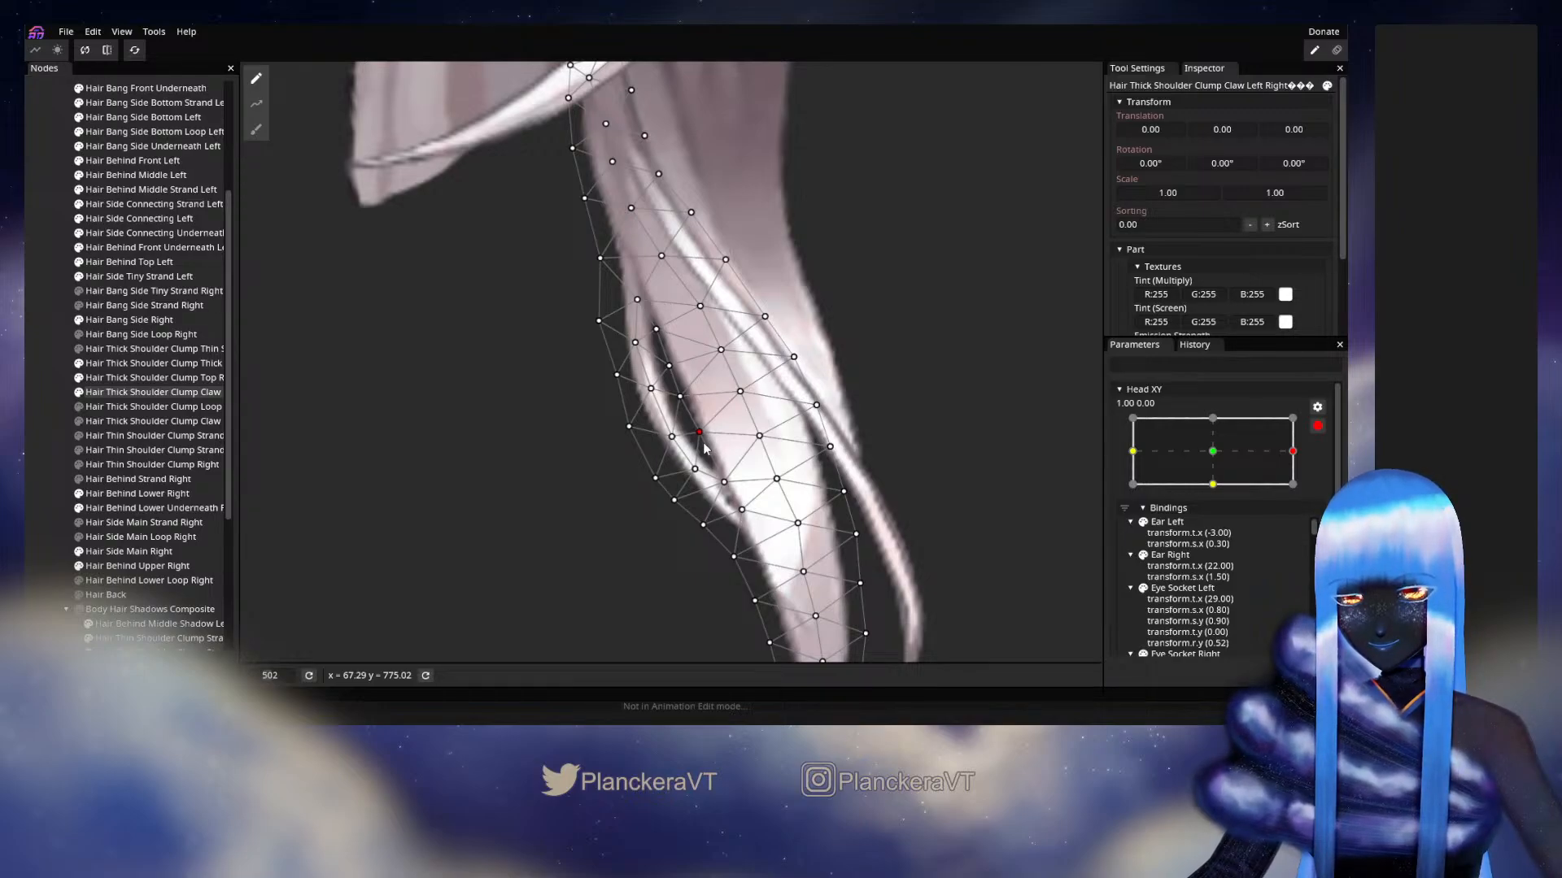
{"action": "left_click", "coordinate": [333, 487]}
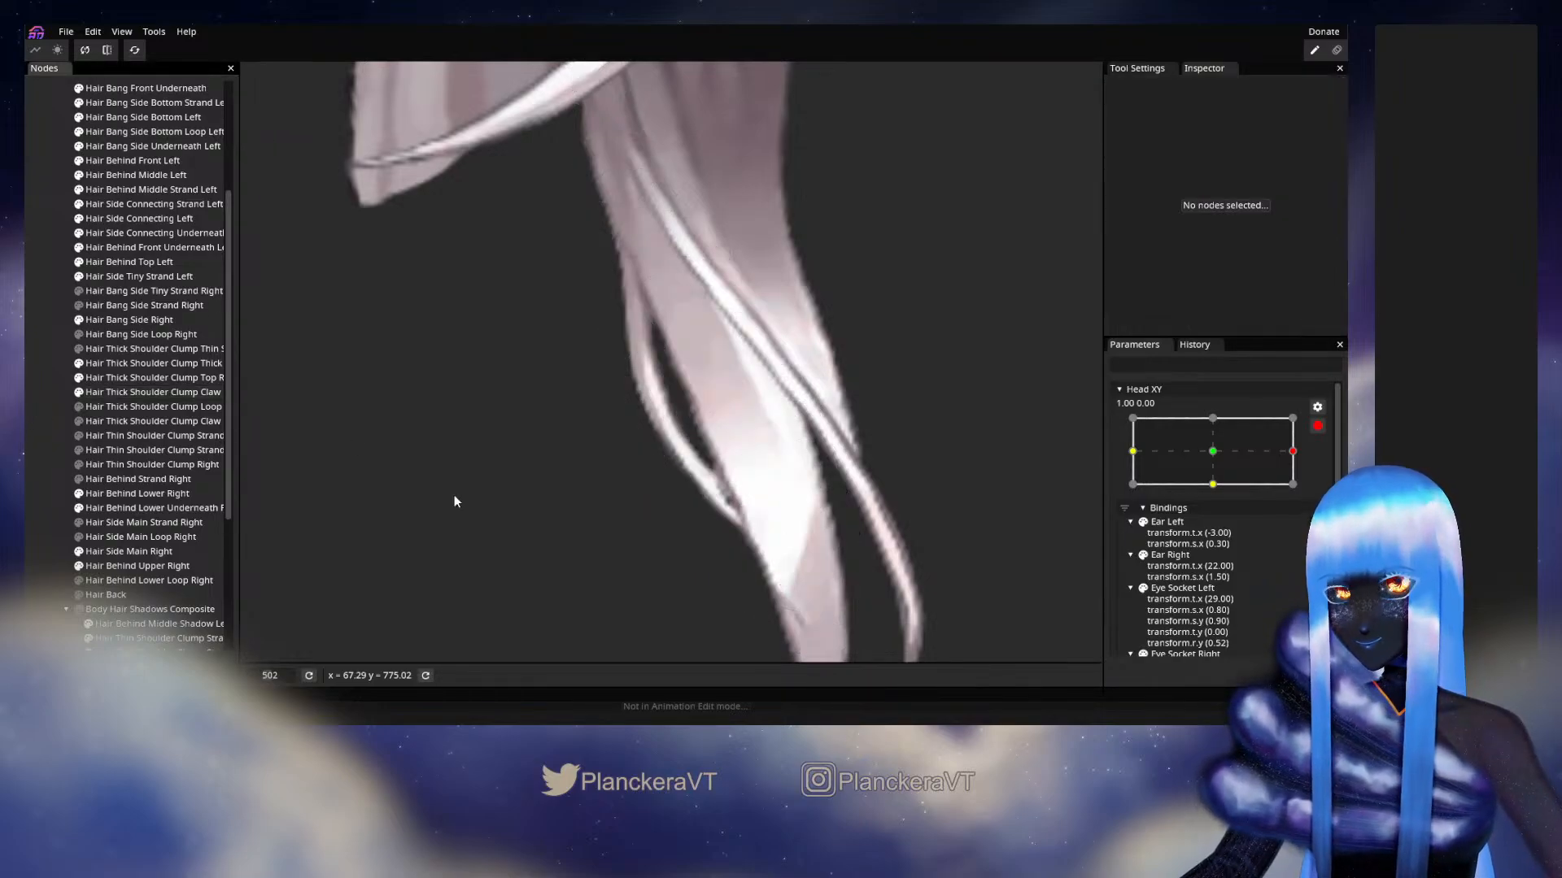
Test the gap's lower end by moving Head XY around 1.00, 0.00 outside keypoint editing, and reopen the keypoint.
{"action": "scroll", "coordinate": [914, 504], "scroll_direction": "down", "scroll_amount": 6}
{"action": "scroll", "coordinate": [931, 488], "scroll_direction": "down", "scroll_amount": 3}
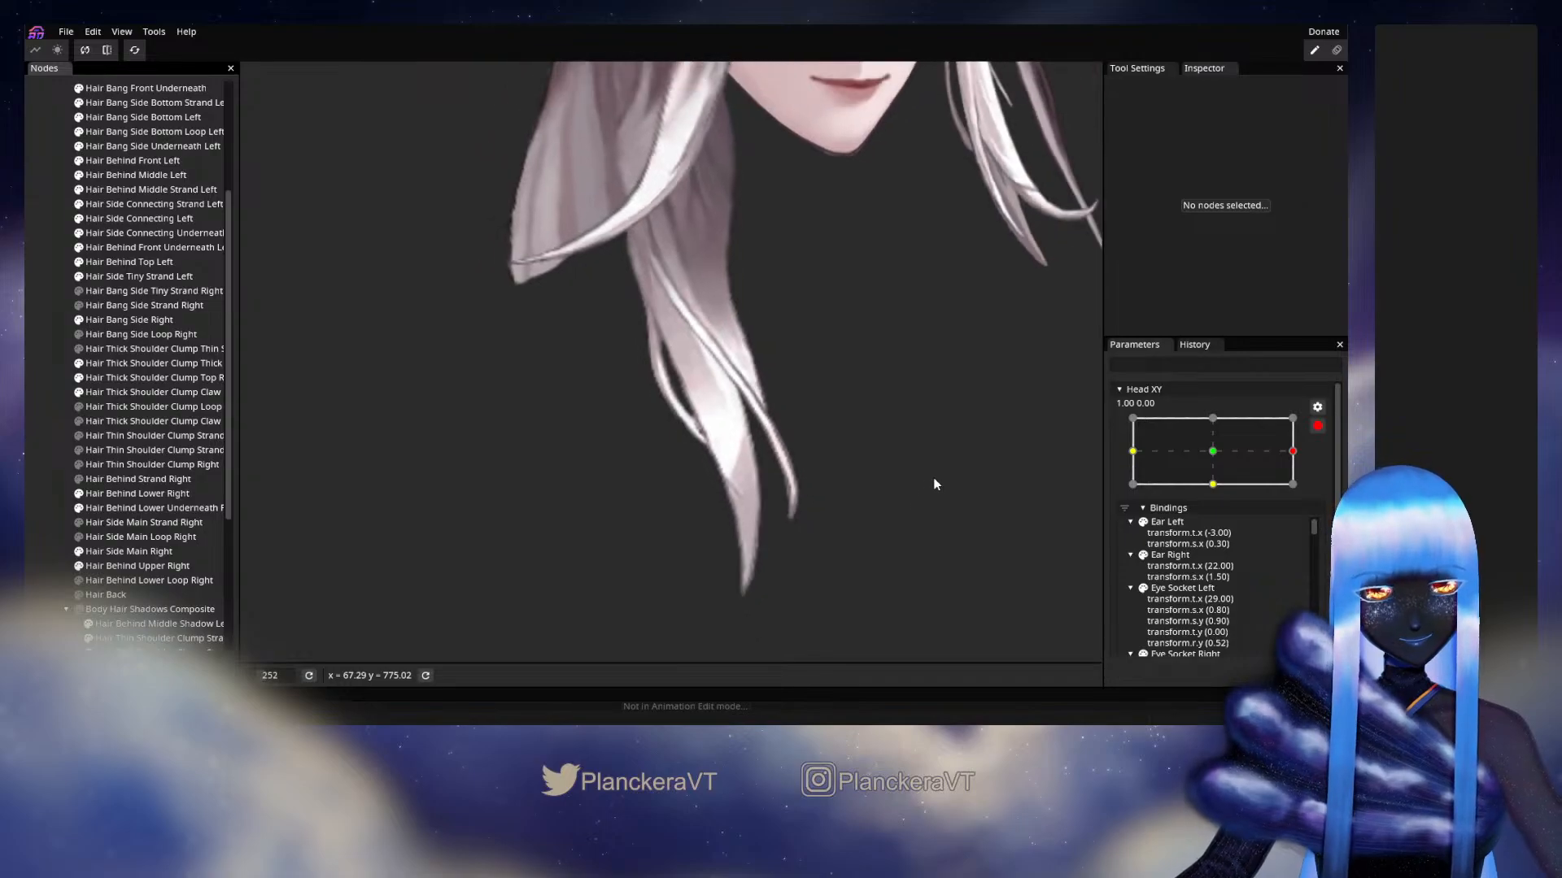
{"action": "left_click", "coordinate": [1317, 426]}
{"action": "mouse_move", "coordinate": [1304, 491]}
{"action": "left_mouse_down"}
{"action": "mouse_move", "coordinate": [1220, 492]}
{"action": "mouse_move", "coordinate": [1282, 488]}
{"action": "mouse_move", "coordinate": [1301, 468]}
{"action": "mouse_move", "coordinate": [1237, 491]}
{"action": "mouse_move", "coordinate": [1313, 490]}
{"action": "left_mouse_up"}
{"action": "left_click", "coordinate": [1326, 467]}
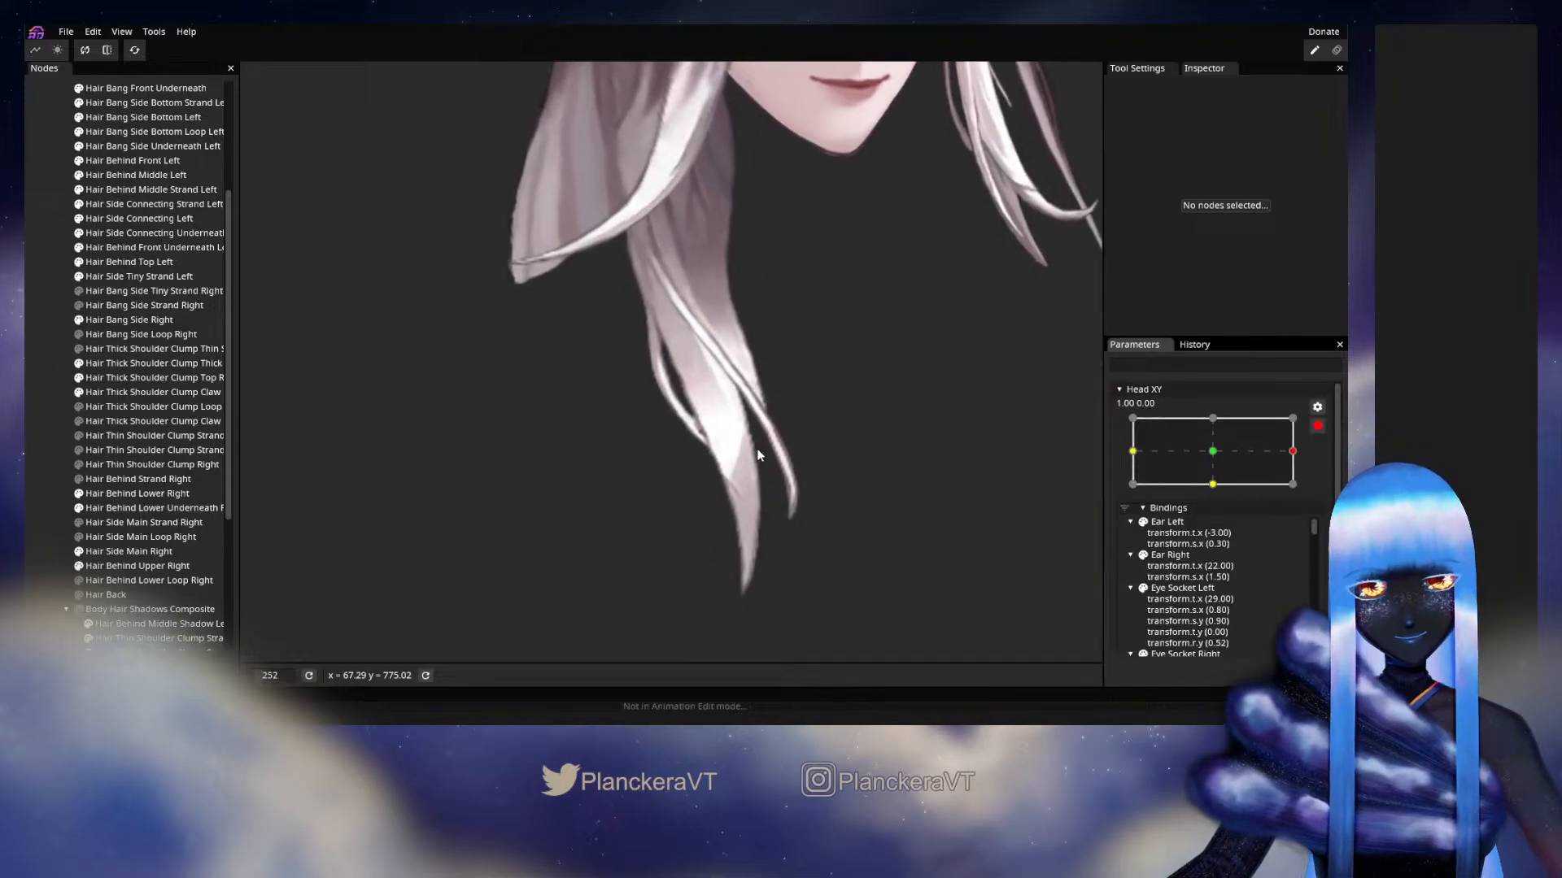
Nudge the Claw Left Right mesh vertex on the main-clump side of the gap, around the middle of its length.
{"action": "scroll", "coordinate": [283, 464], "scroll_direction": "up", "scroll_amount": 6}
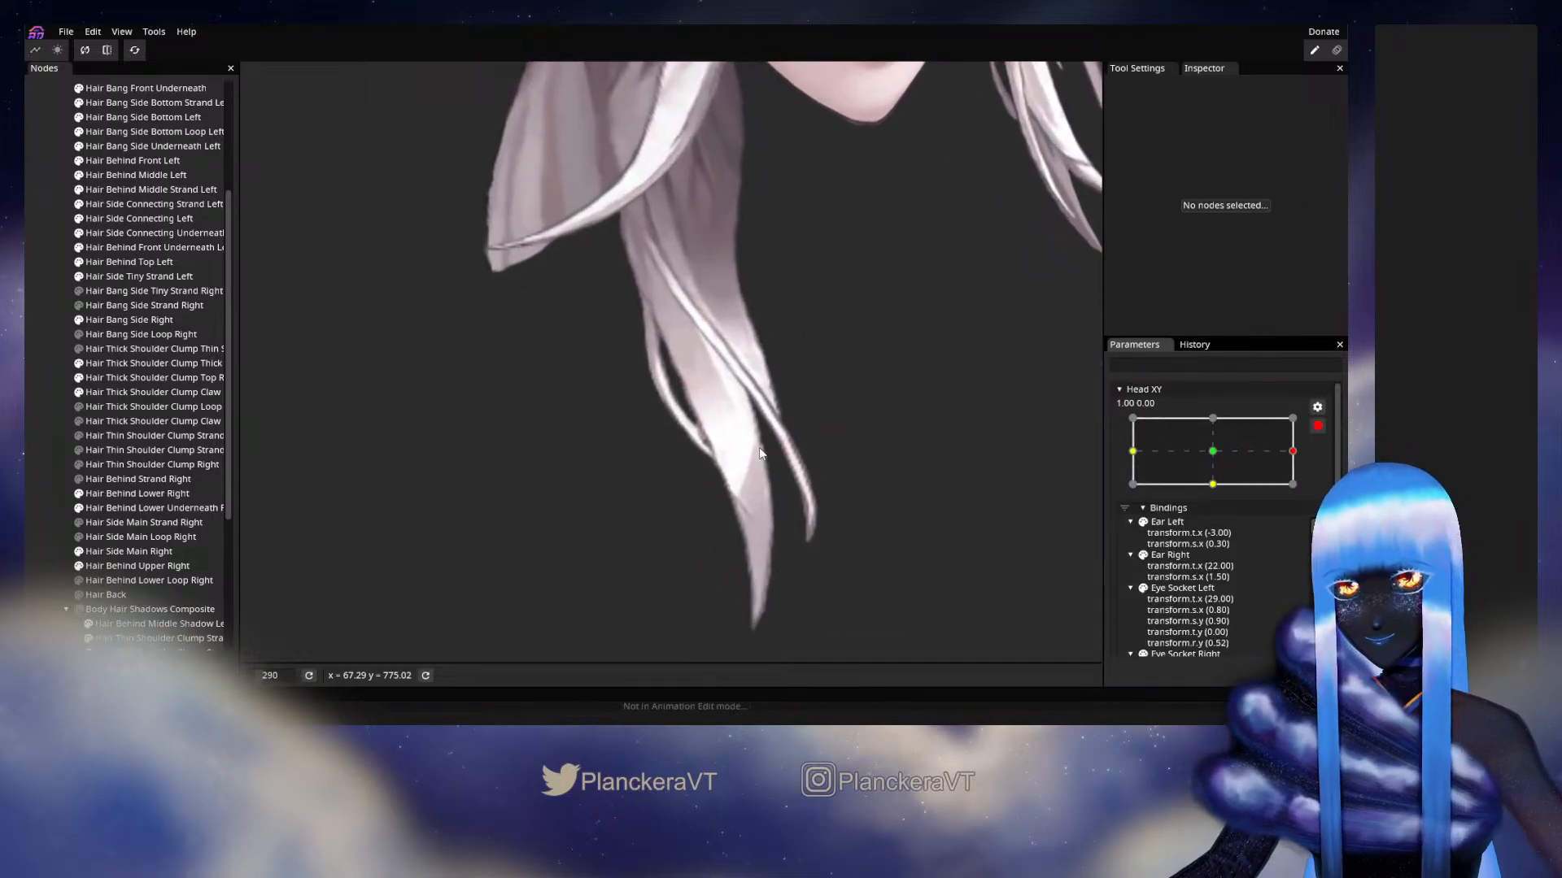
{"action": "left_click", "coordinate": [125, 396]}
{"action": "scroll", "coordinate": [735, 450], "scroll_direction": "up", "scroll_amount": 2}
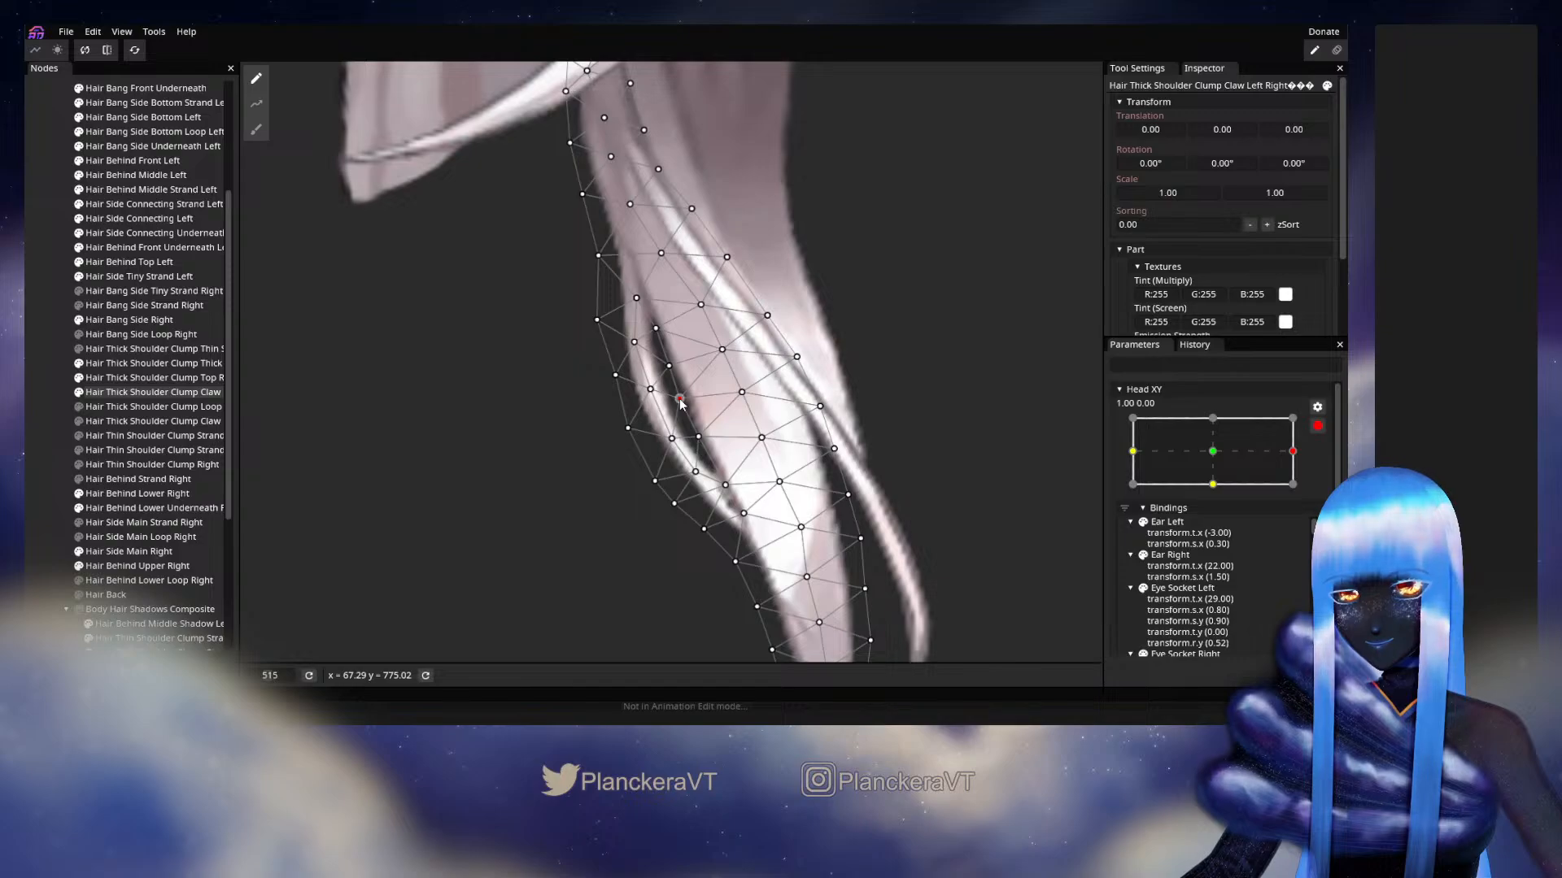
{"action": "left_click", "coordinate": [65, 385]}
Leave keypoint editing and sweep Head XY between the centre and 1.00, 0.00 to check the whole clump.
{"action": "scroll", "coordinate": [596, 516], "scroll_direction": "down", "scroll_amount": 5}
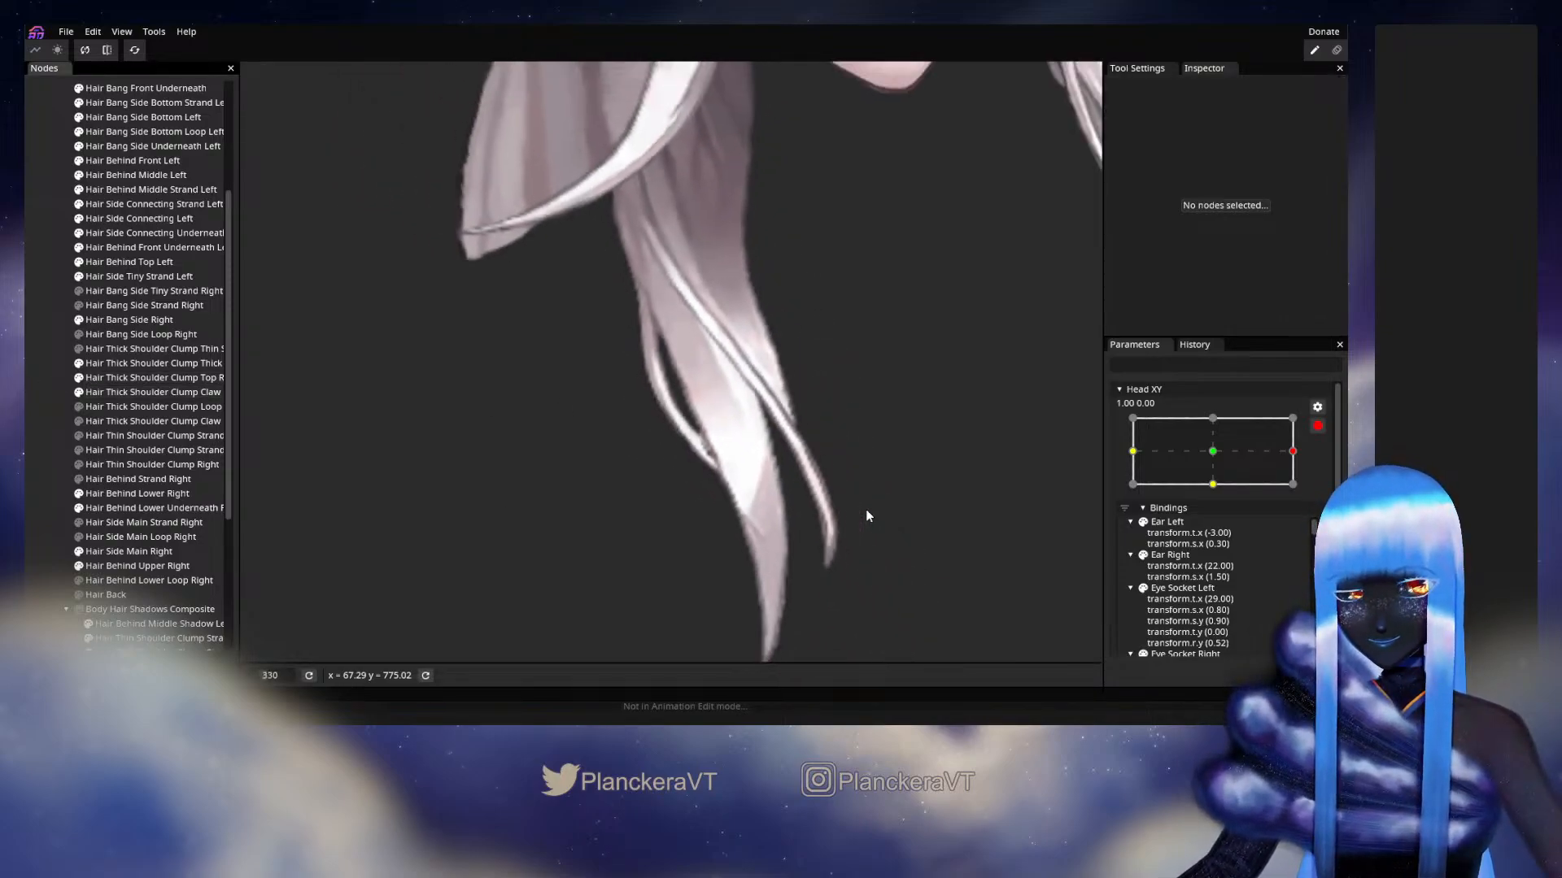
{"action": "scroll", "coordinate": [866, 515], "scroll_direction": "down", "scroll_amount": 5}
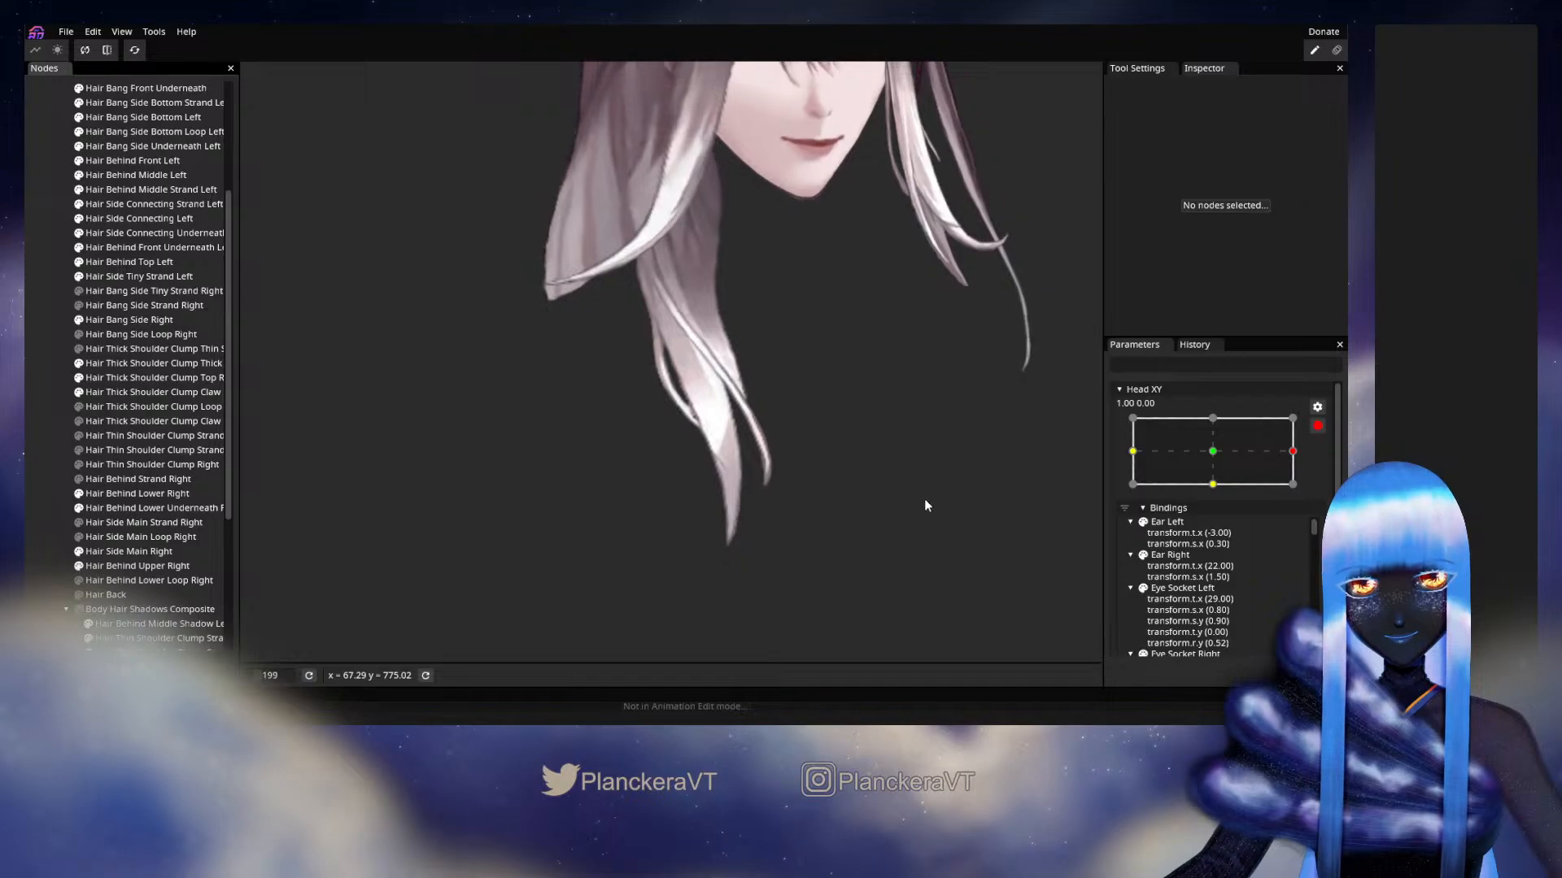
{"action": "left_click", "coordinate": [1315, 427]}
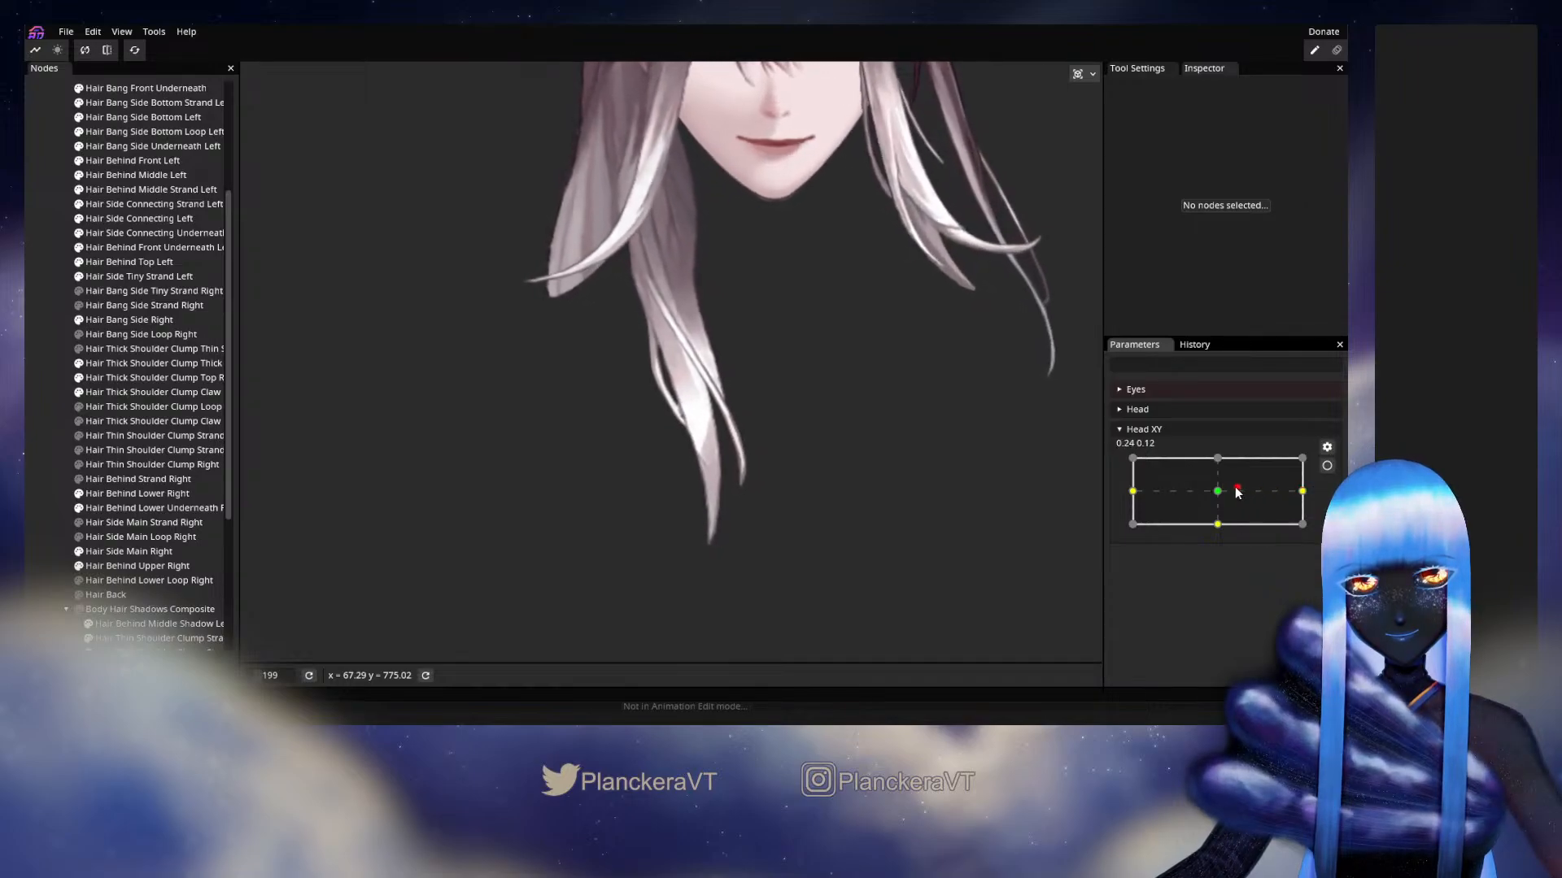
{"action": "left_click_drag", "start_coordinate": [1218, 494], "coordinate": [1234, 497]}
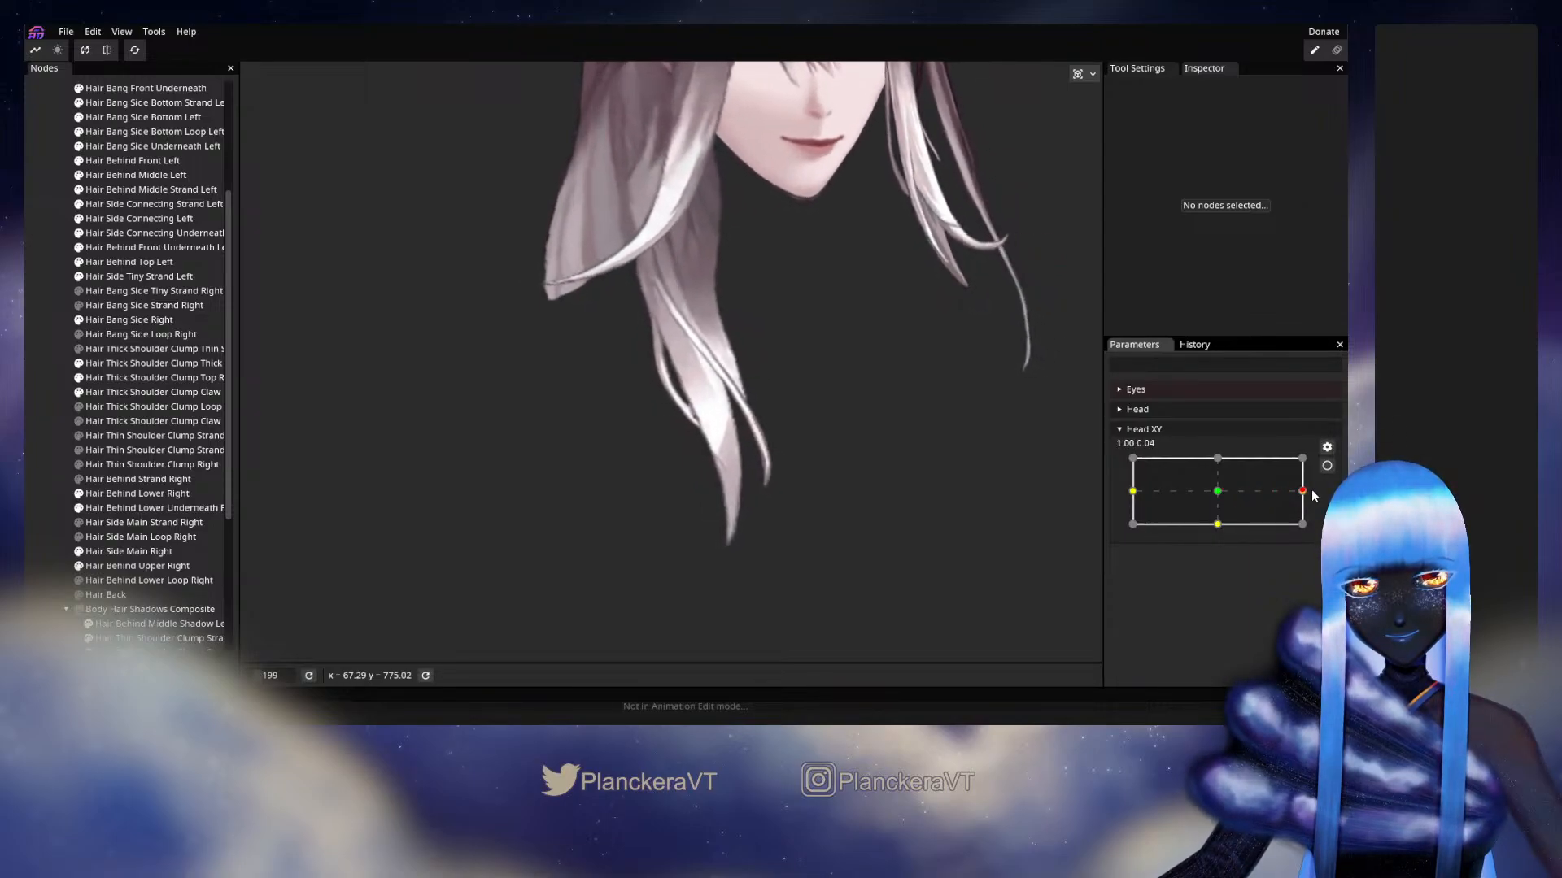
Show the Claw Right Right strand, compare its motion by sweeping Head XY between centre and 1.00, 0.00, and reopen the 1.00, 0.00 keypoint.
{"action": "left_click_drag", "start_coordinate": [1255, 498], "coordinate": [1302, 491]}
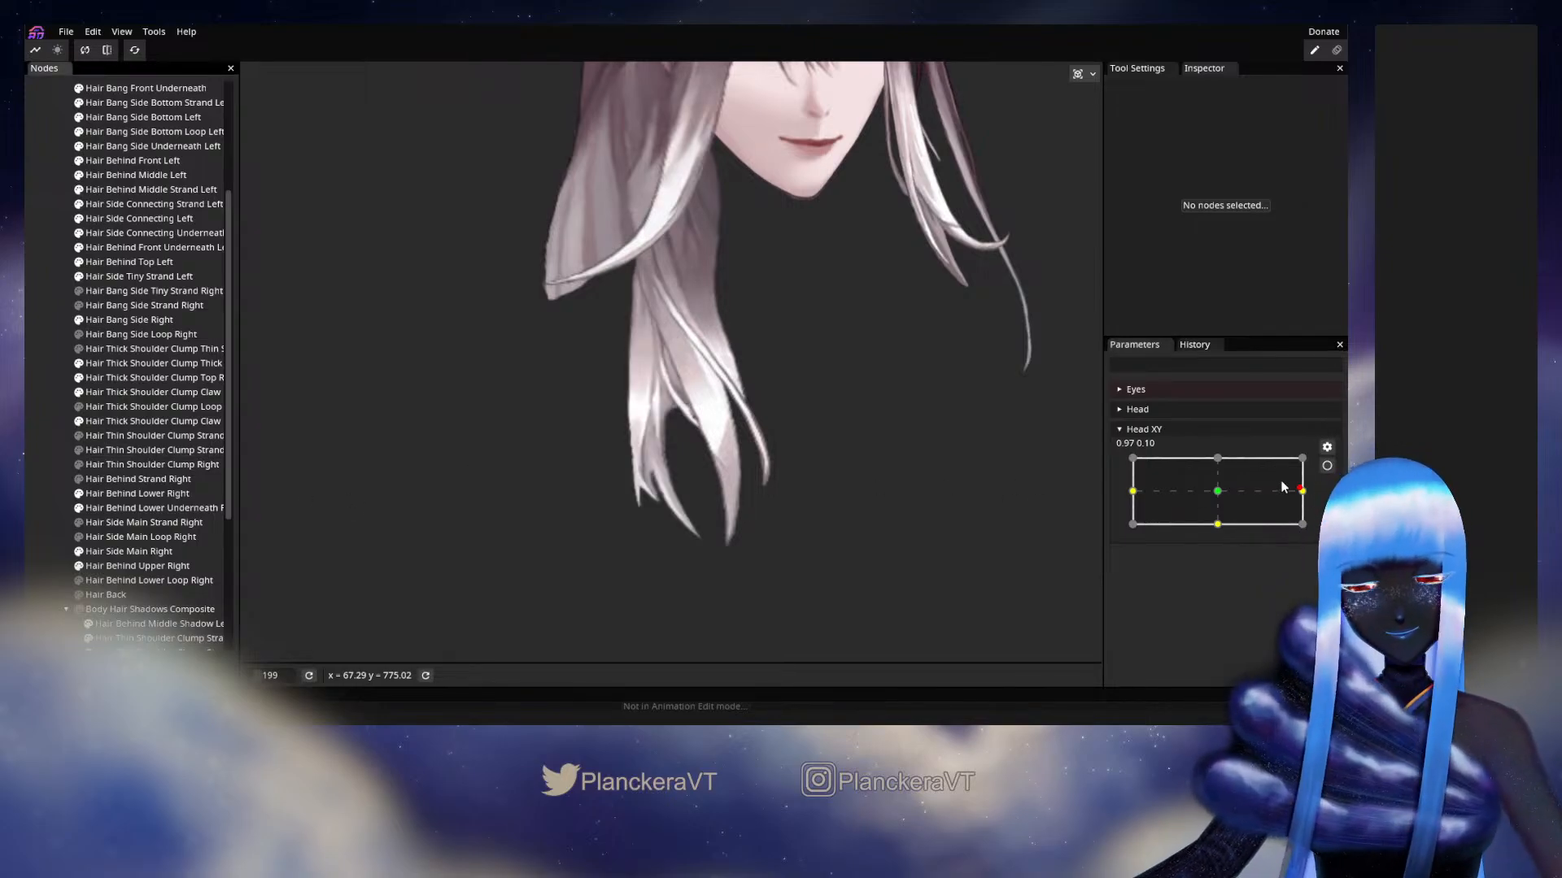
{"action": "left_click", "coordinate": [1302, 492]}
{"action": "mouse_move", "coordinate": [1291, 496]}
{"action": "left_mouse_down"}
{"action": "mouse_move", "coordinate": [1237, 493]}
{"action": "mouse_move", "coordinate": [1302, 492]}
{"action": "left_mouse_up"}
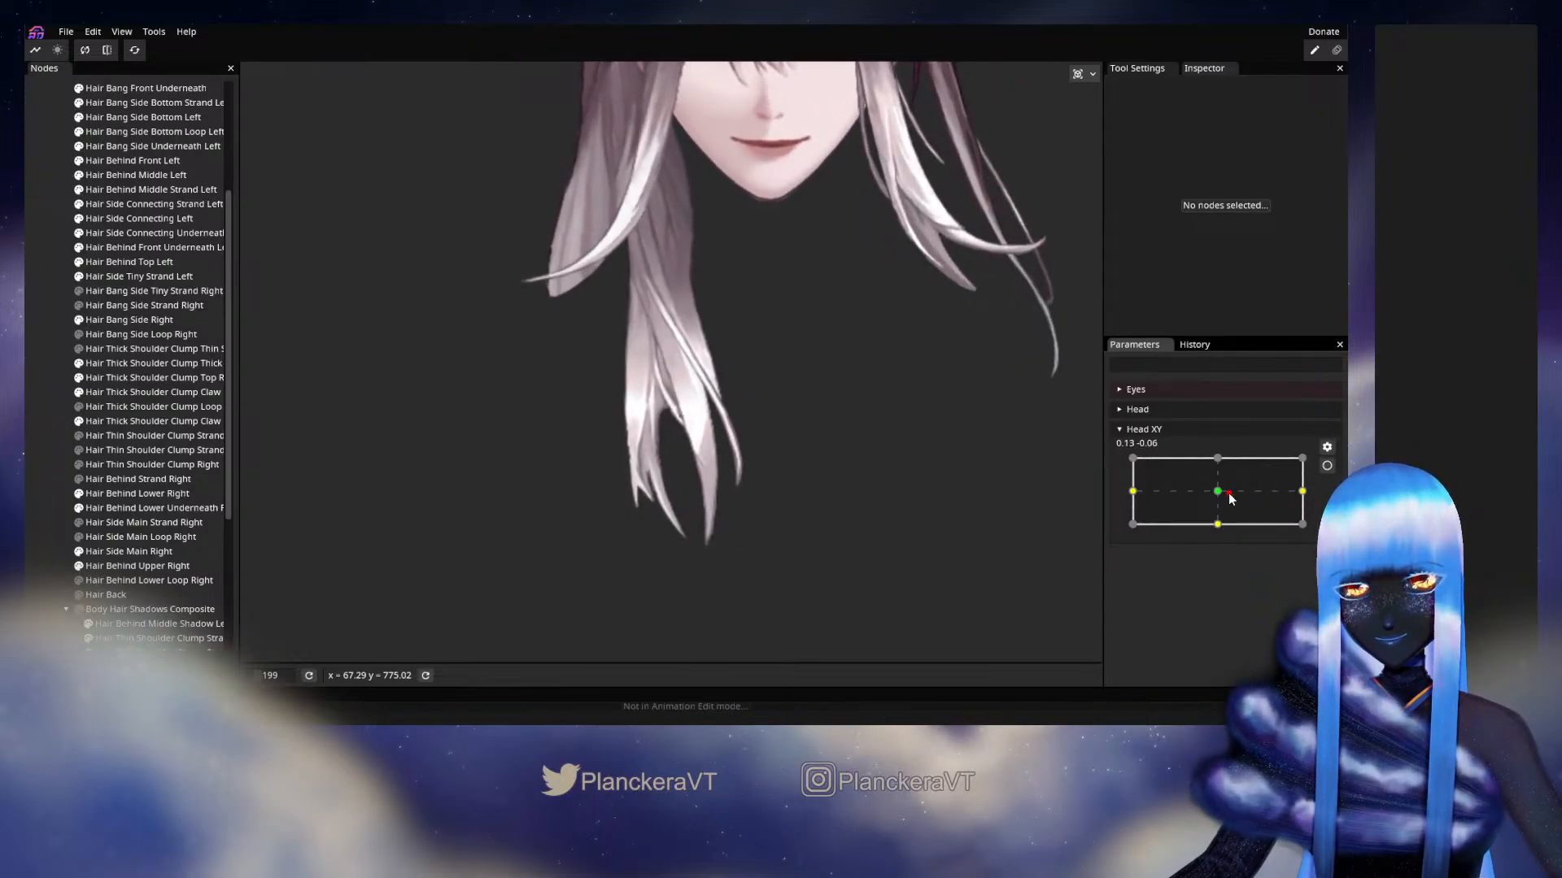
{"action": "left_click_drag", "start_coordinate": [1221, 494], "coordinate": [1311, 499]}
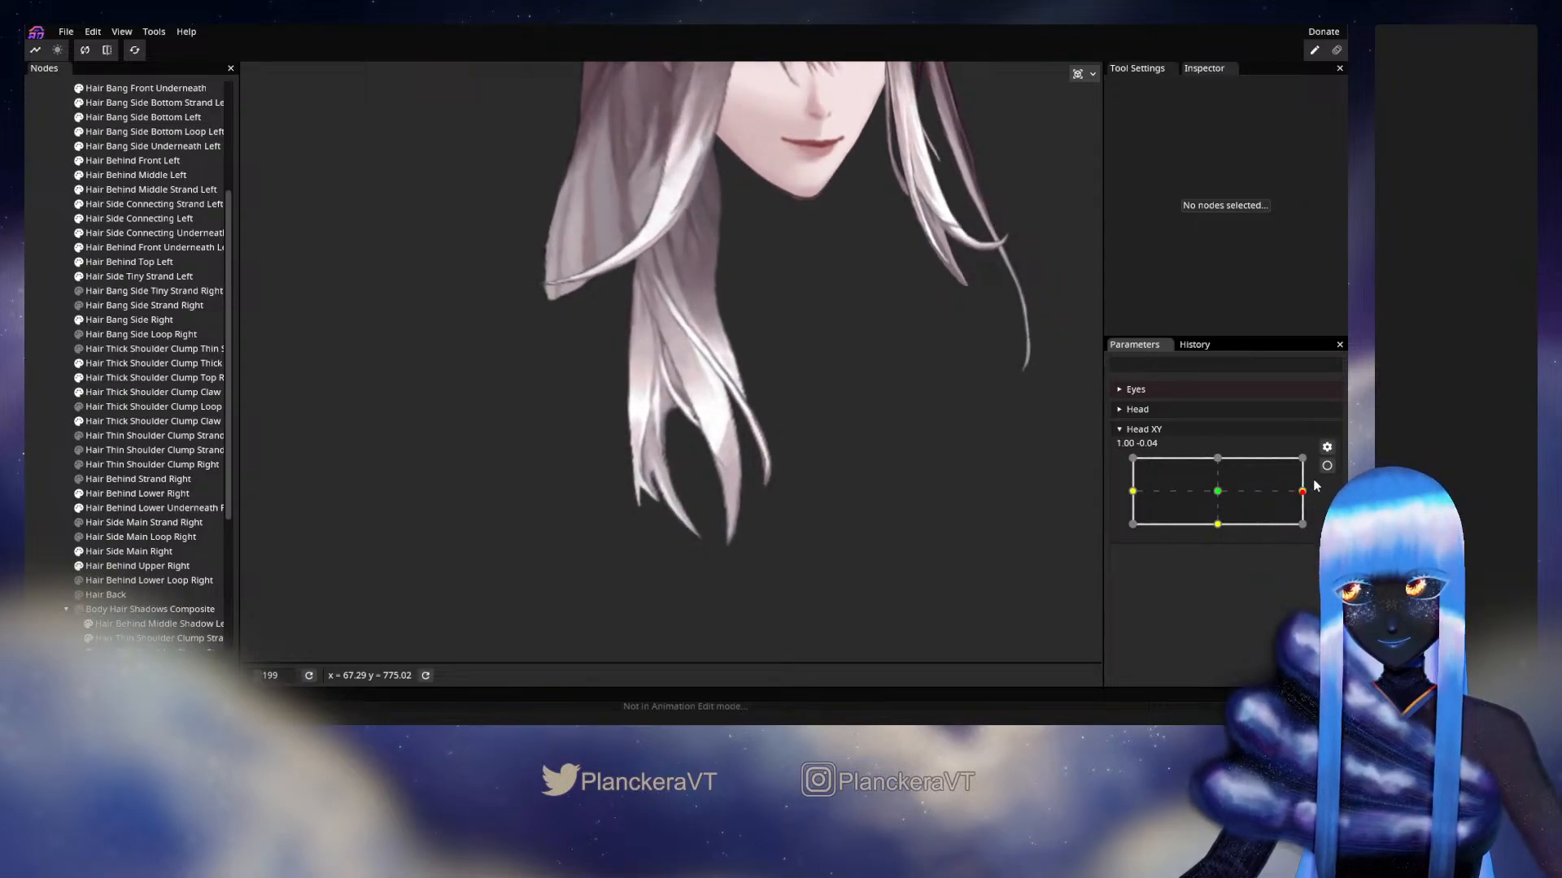
{"action": "left_click", "coordinate": [1326, 465]}
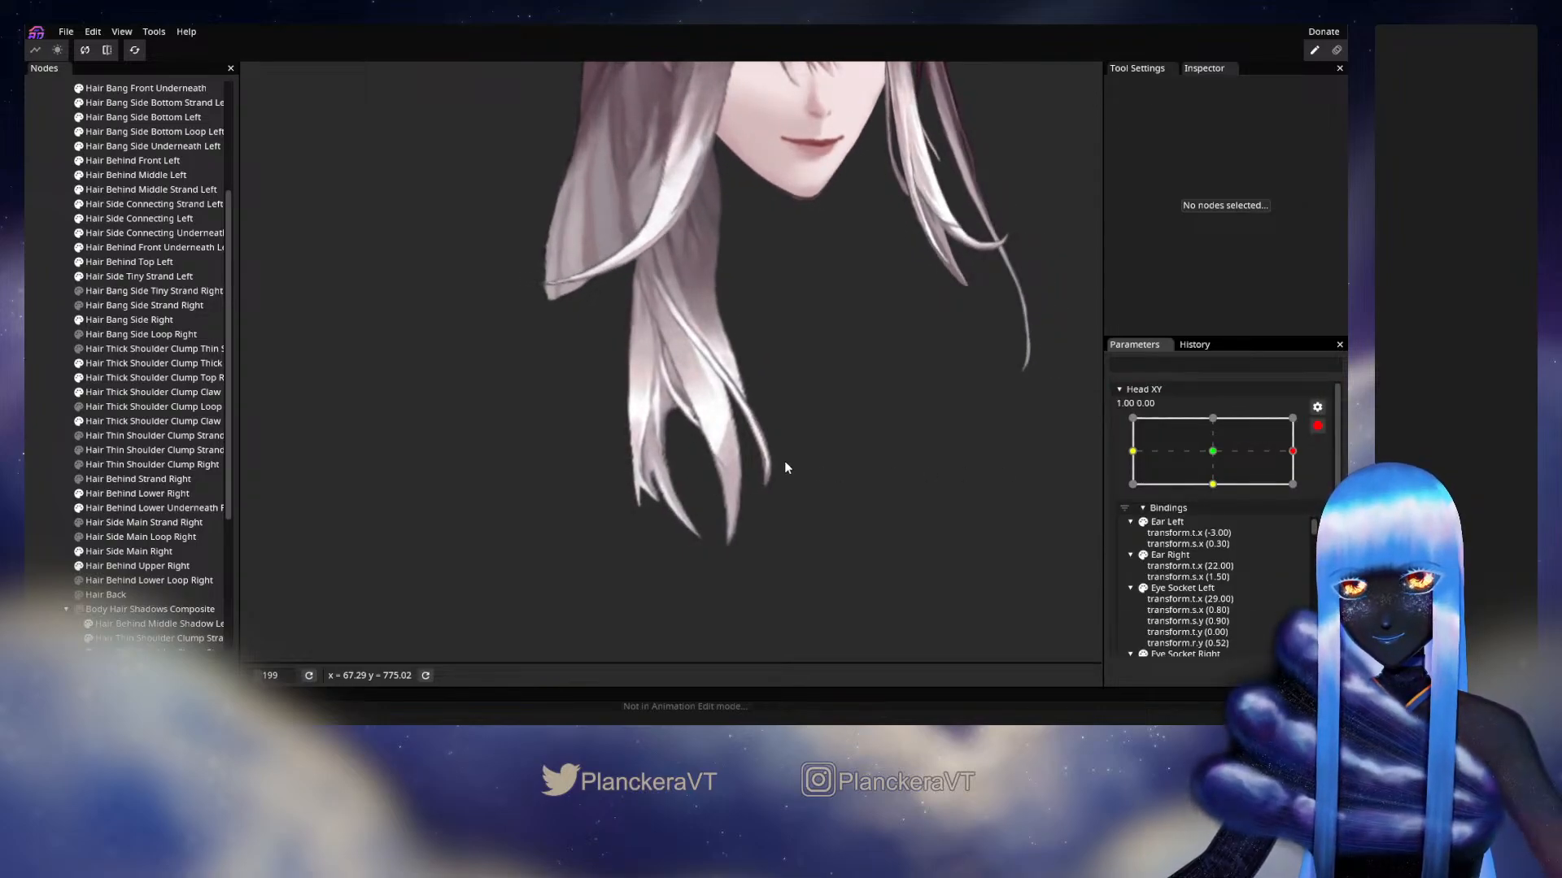
With the brush size set to 141, push the lower half and tips of the Claw Right Right strand's mesh slightly toward the face.
{"action": "left_click", "coordinate": [140, 422]}
{"action": "left_click", "coordinate": [255, 132]}
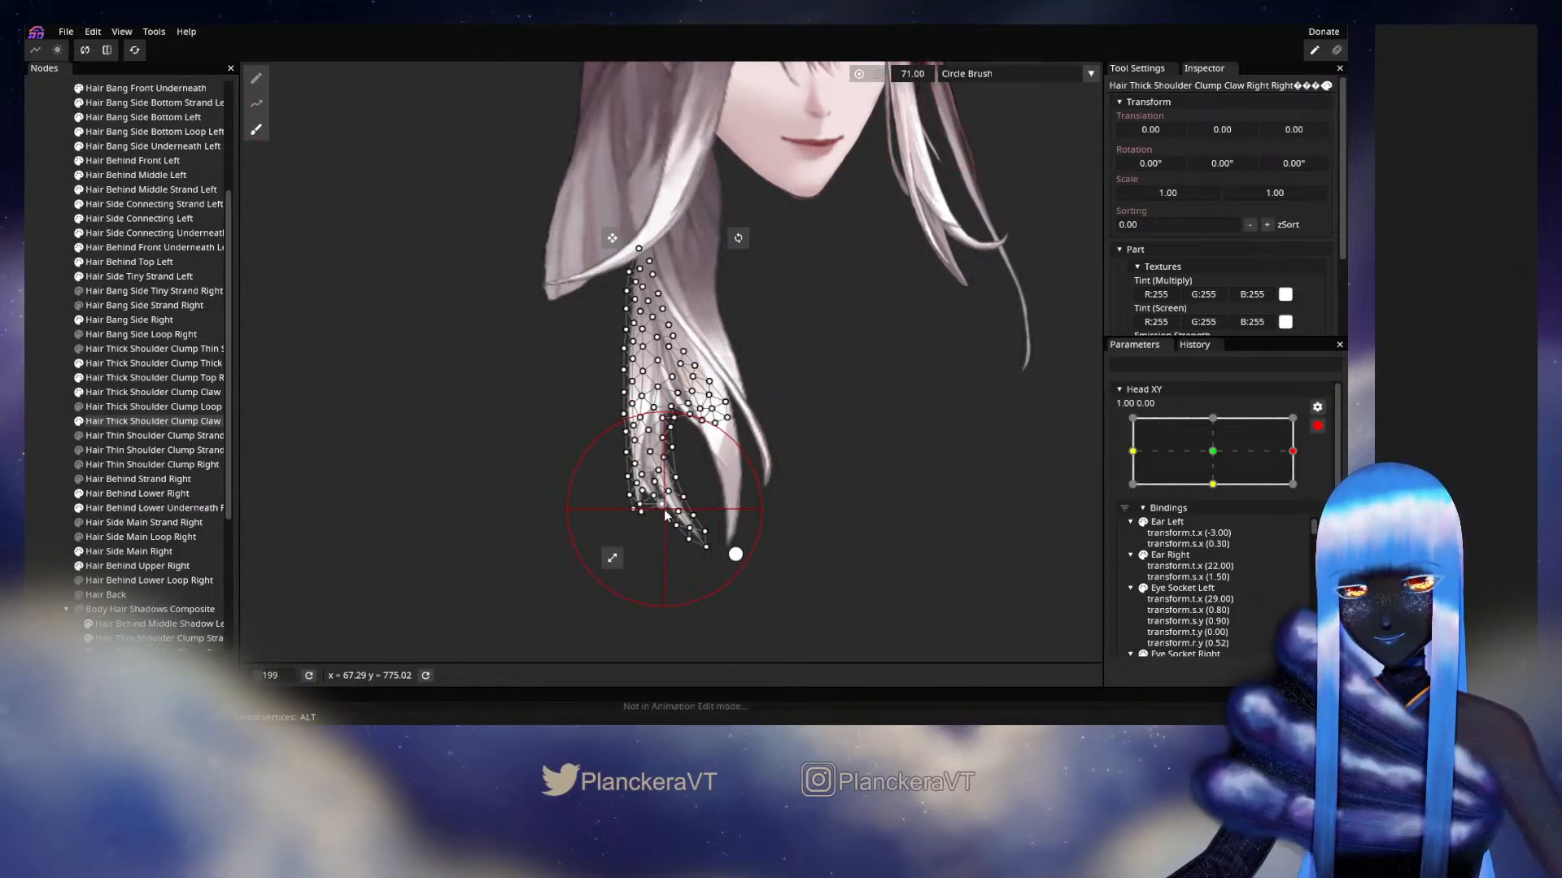
{"action": "left_click_drag", "start_coordinate": [680, 514], "coordinate": [685, 516]}
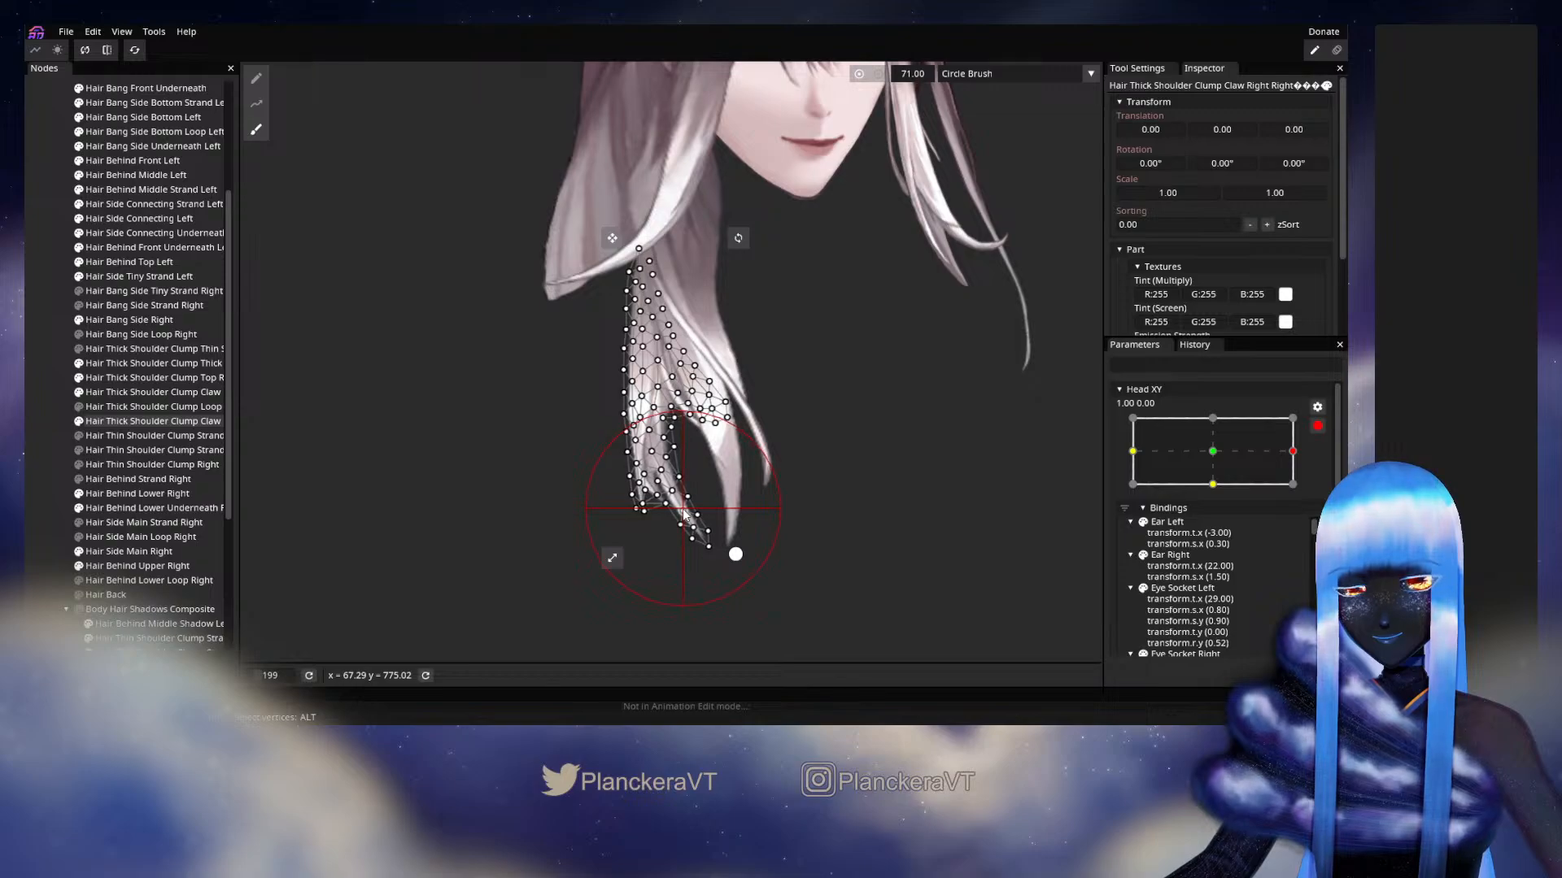
{"action": "key", "text": "ctrl+z"}
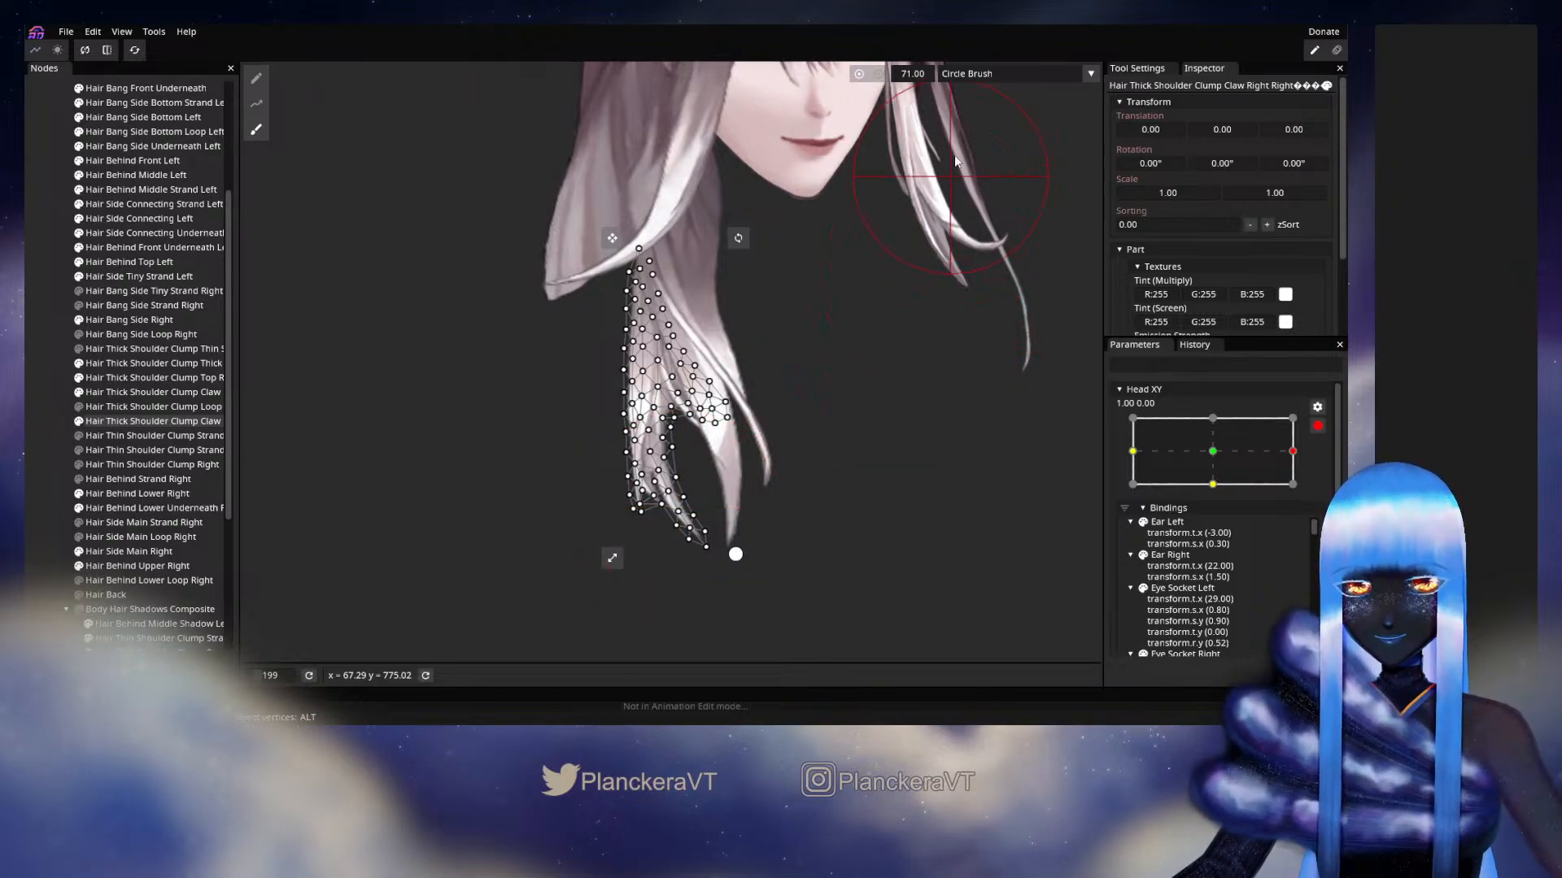
{"action": "mouse_move", "coordinate": [912, 74]}
{"action": "left_mouse_down"}
{"action": "mouse_move", "coordinate": [937, 80]}
{"action": "mouse_move", "coordinate": [953, 124]}
{"action": "left_mouse_up"}
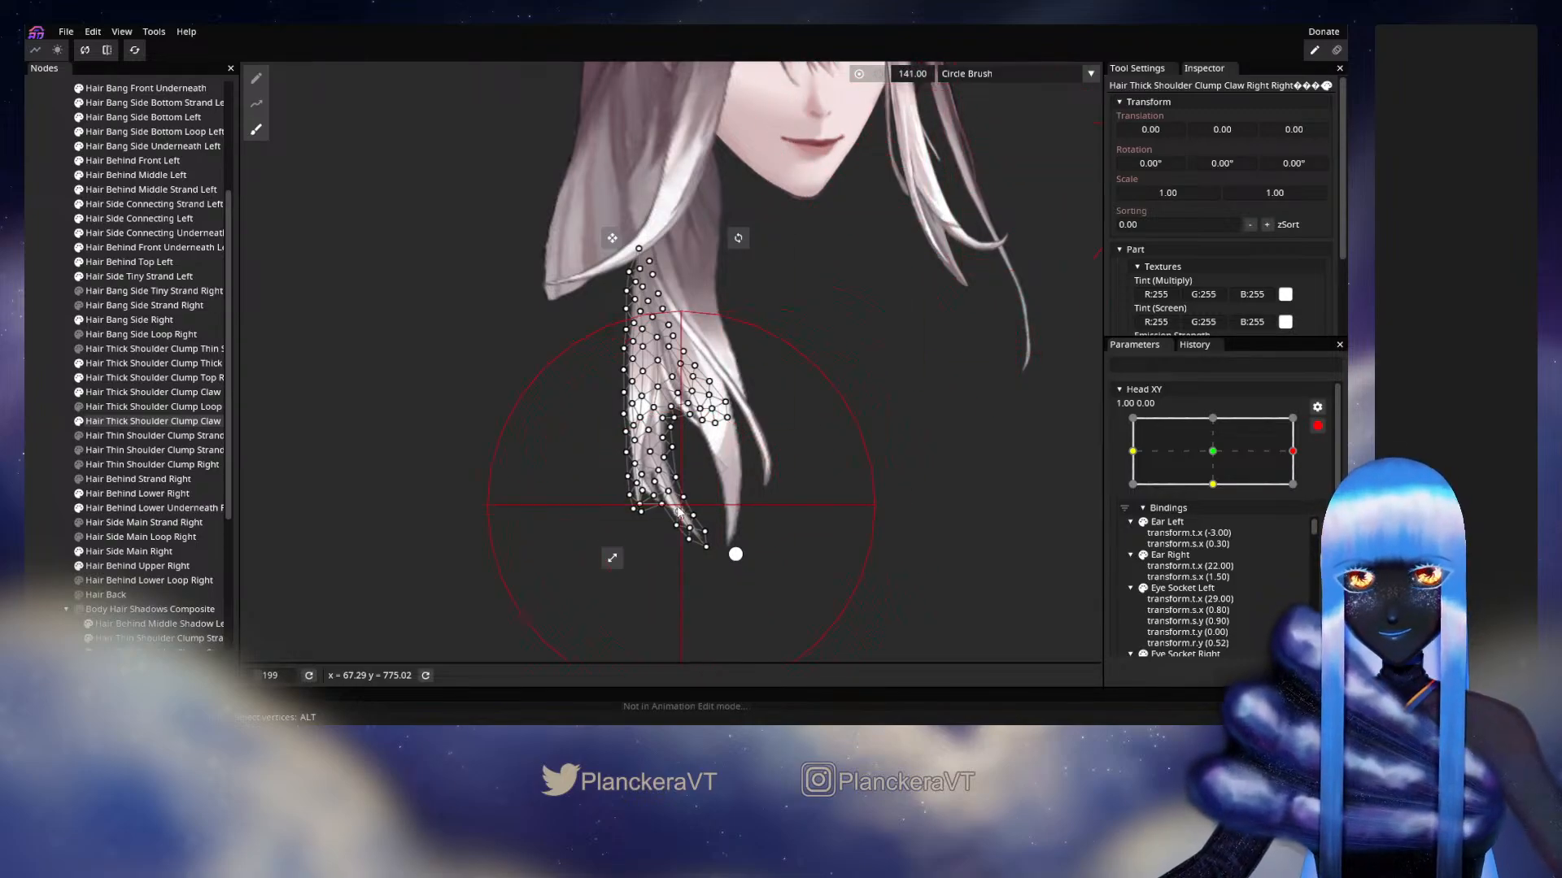
{"action": "left_click_drag", "start_coordinate": [654, 514], "coordinate": [661, 514]}
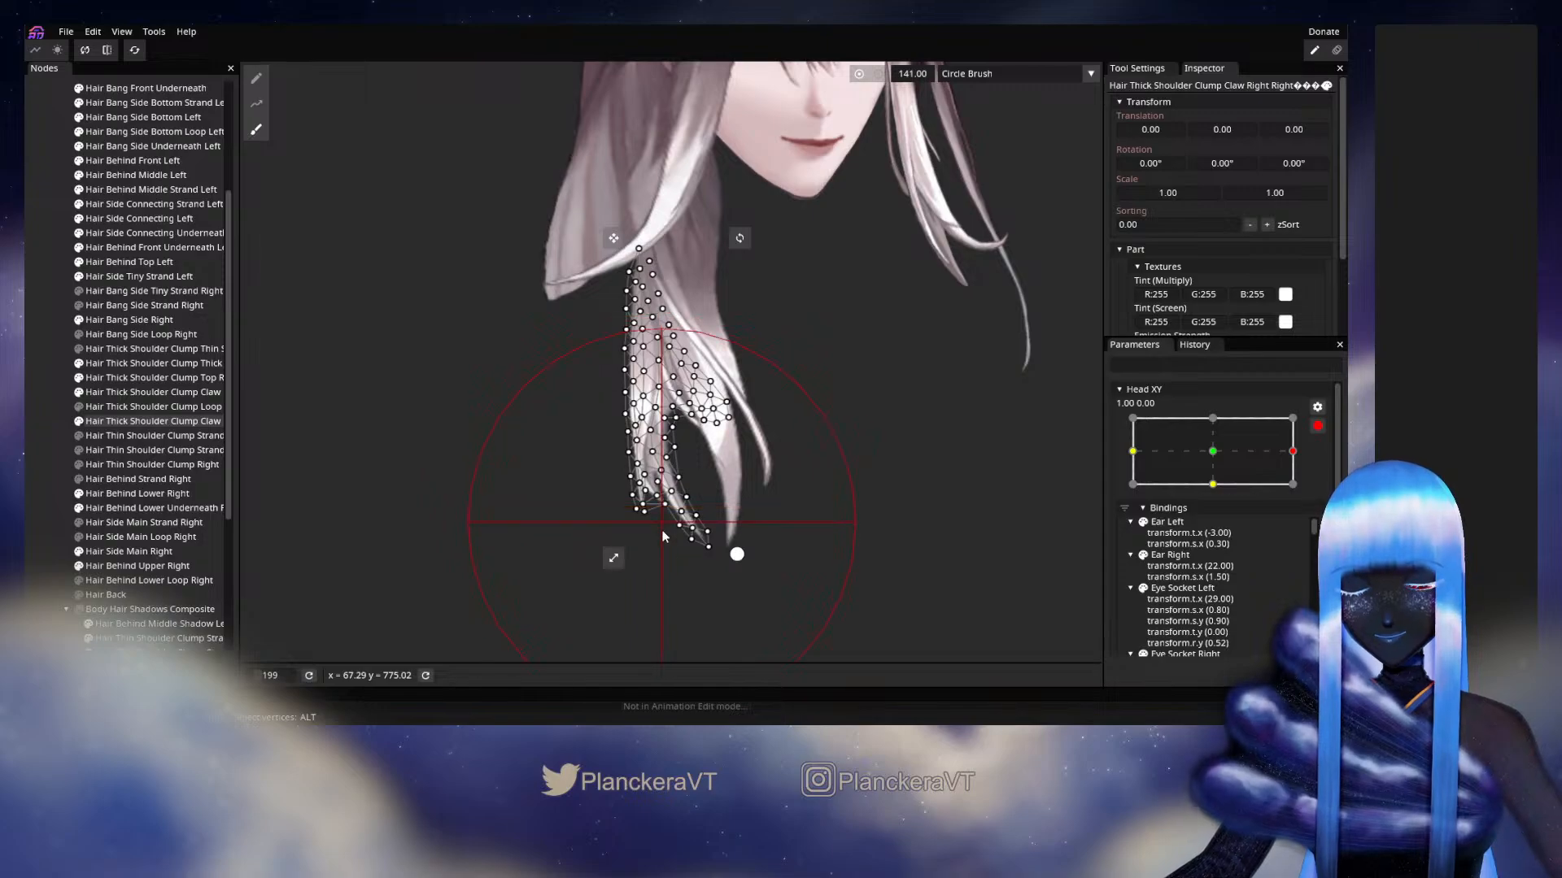
{"action": "left_click_drag", "start_coordinate": [692, 566], "coordinate": [695, 565]}
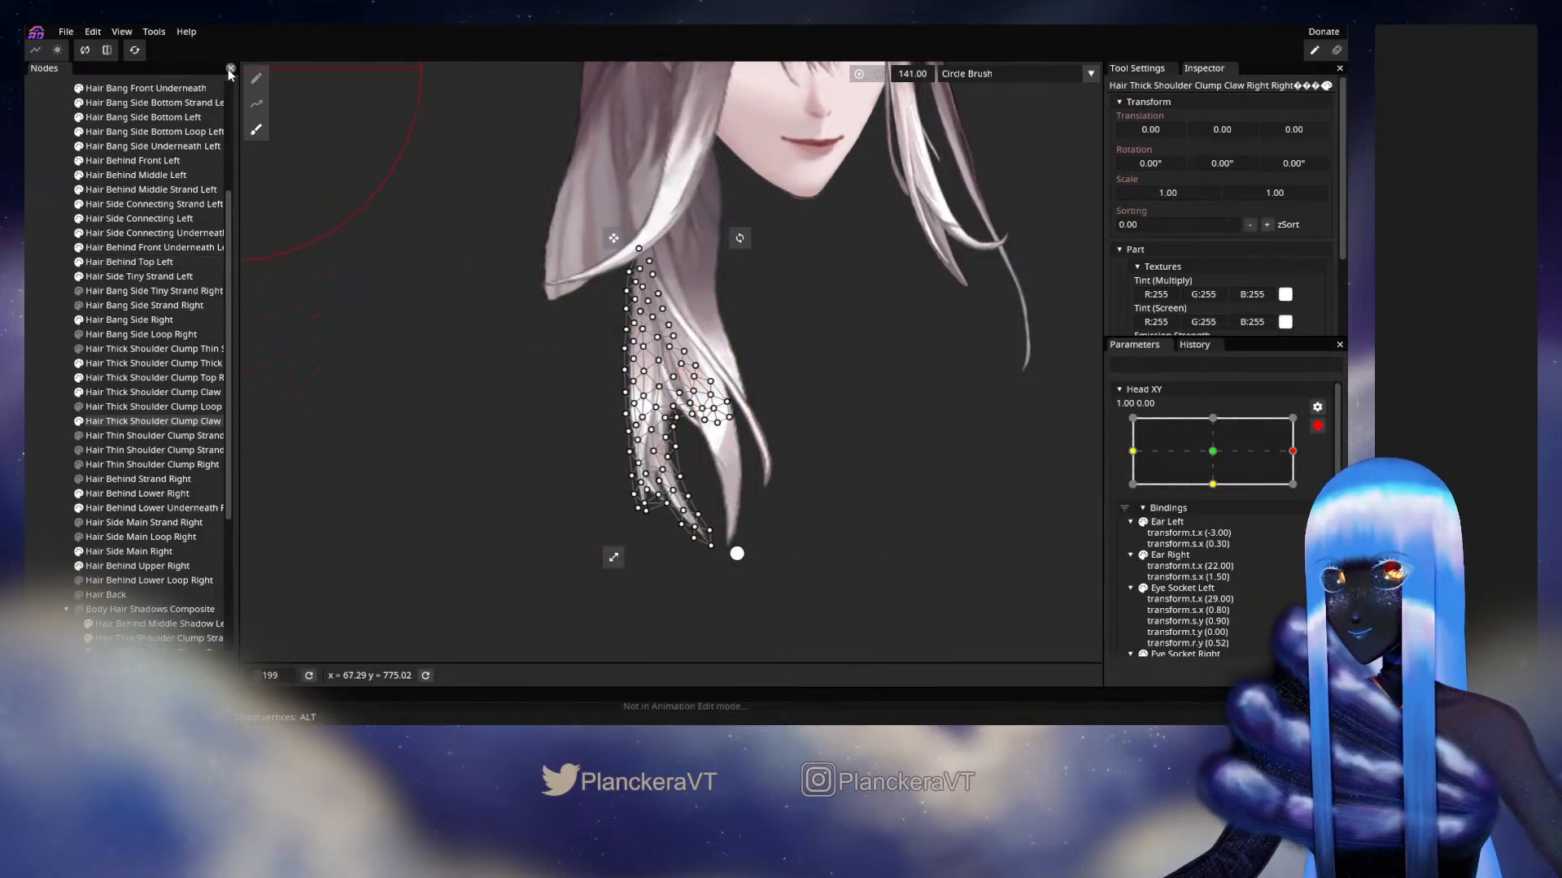
{"action": "left_click", "coordinate": [38, 353]}
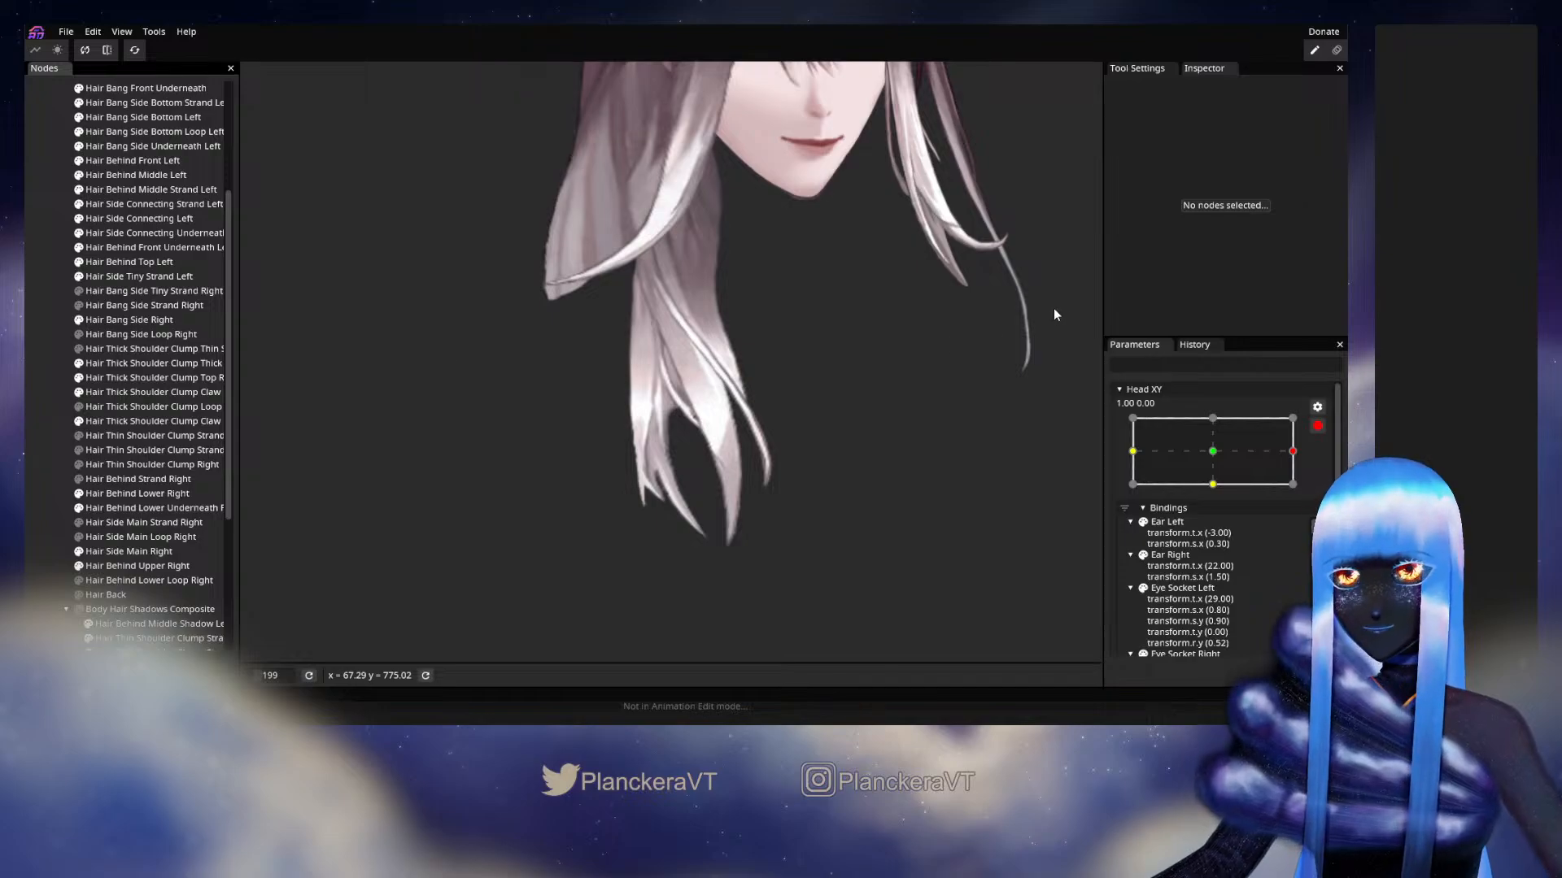
Check the strand's tips by moving Head XY around 1.00, 0.00 outside keypoint editing, and reopen that keypoint.
{"action": "left_click", "coordinate": [1317, 426]}
{"action": "mouse_move", "coordinate": [1302, 493]}
{"action": "left_mouse_down"}
{"action": "mouse_move", "coordinate": [1220, 492]}
{"action": "mouse_move", "coordinate": [1302, 491]}
{"action": "left_mouse_up"}
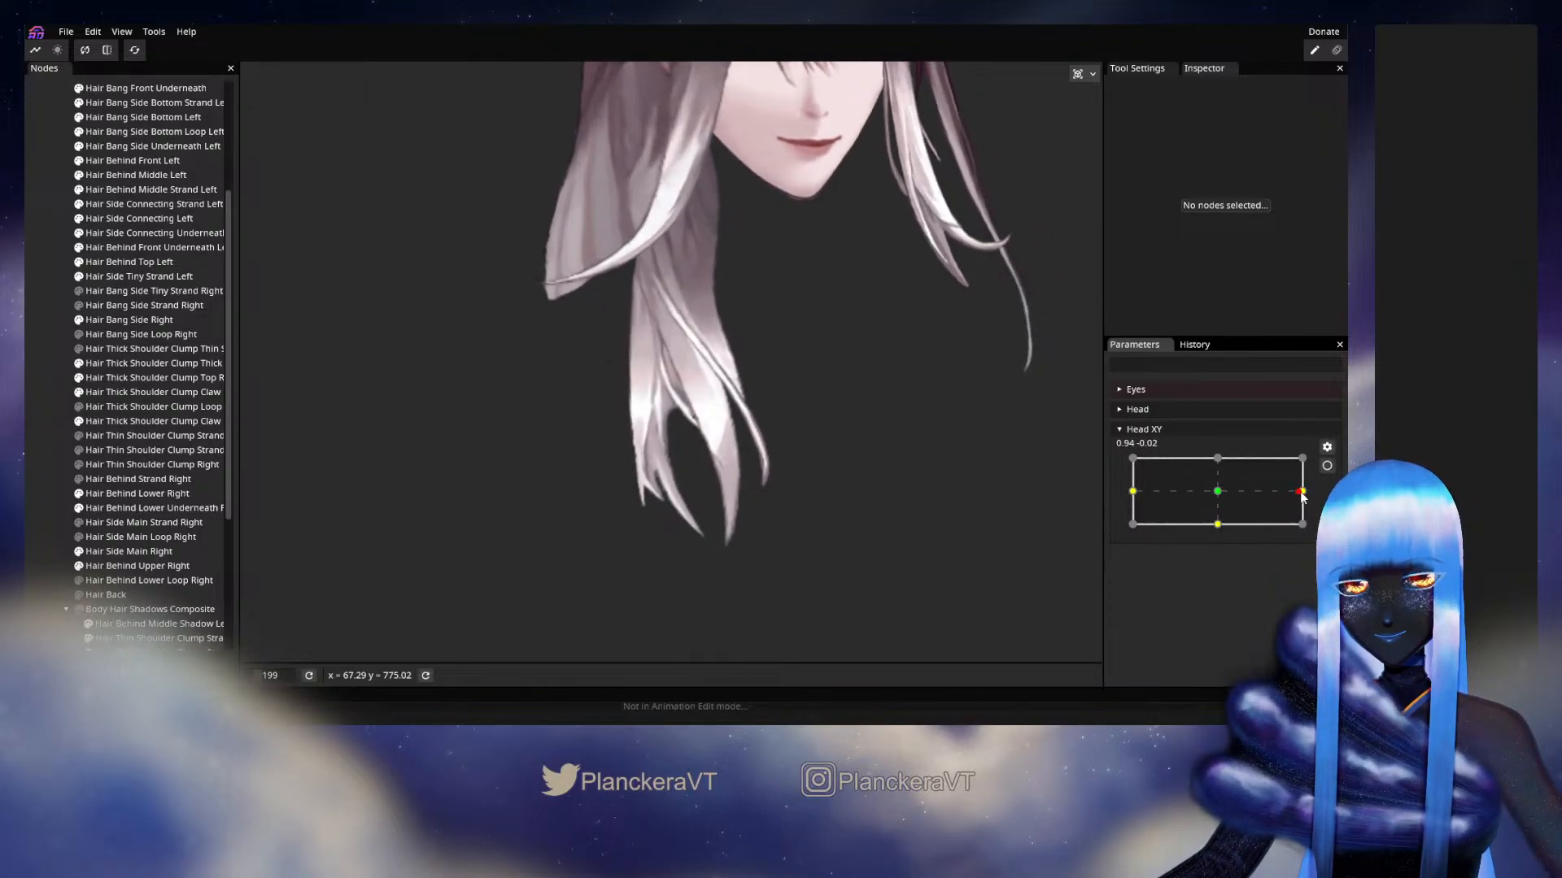
{"action": "left_click", "coordinate": [1327, 465]}
Adjust individual mesh vertices of the Claw Right Right strand, working from its upper edge down to the outer tip.
{"action": "scroll", "coordinate": [581, 431], "scroll_direction": "up", "scroll_amount": 5}
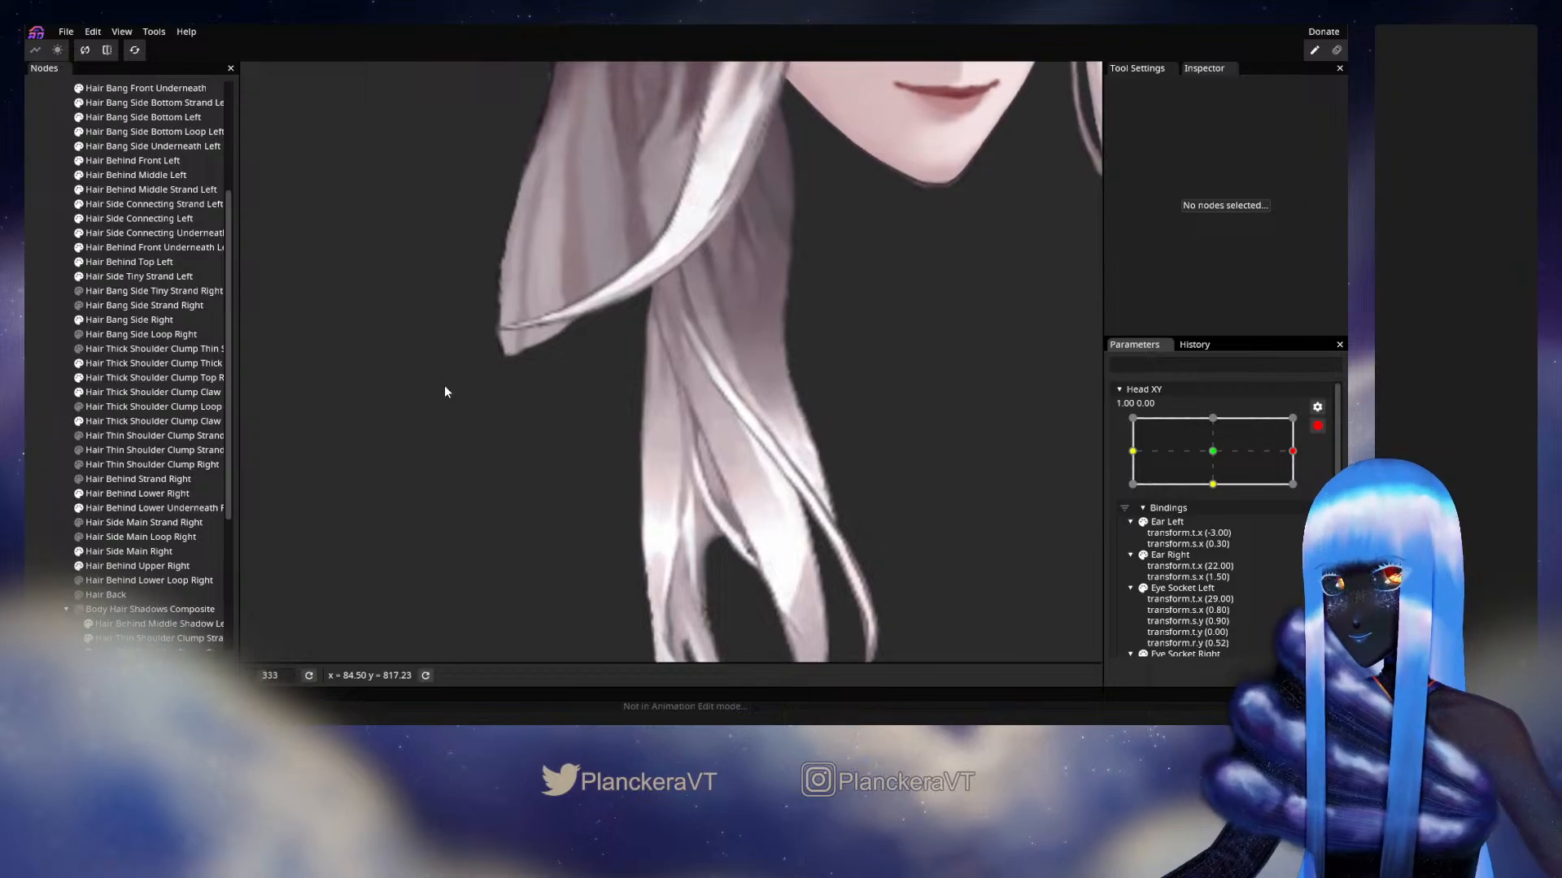
{"action": "left_click", "coordinate": [109, 422]}
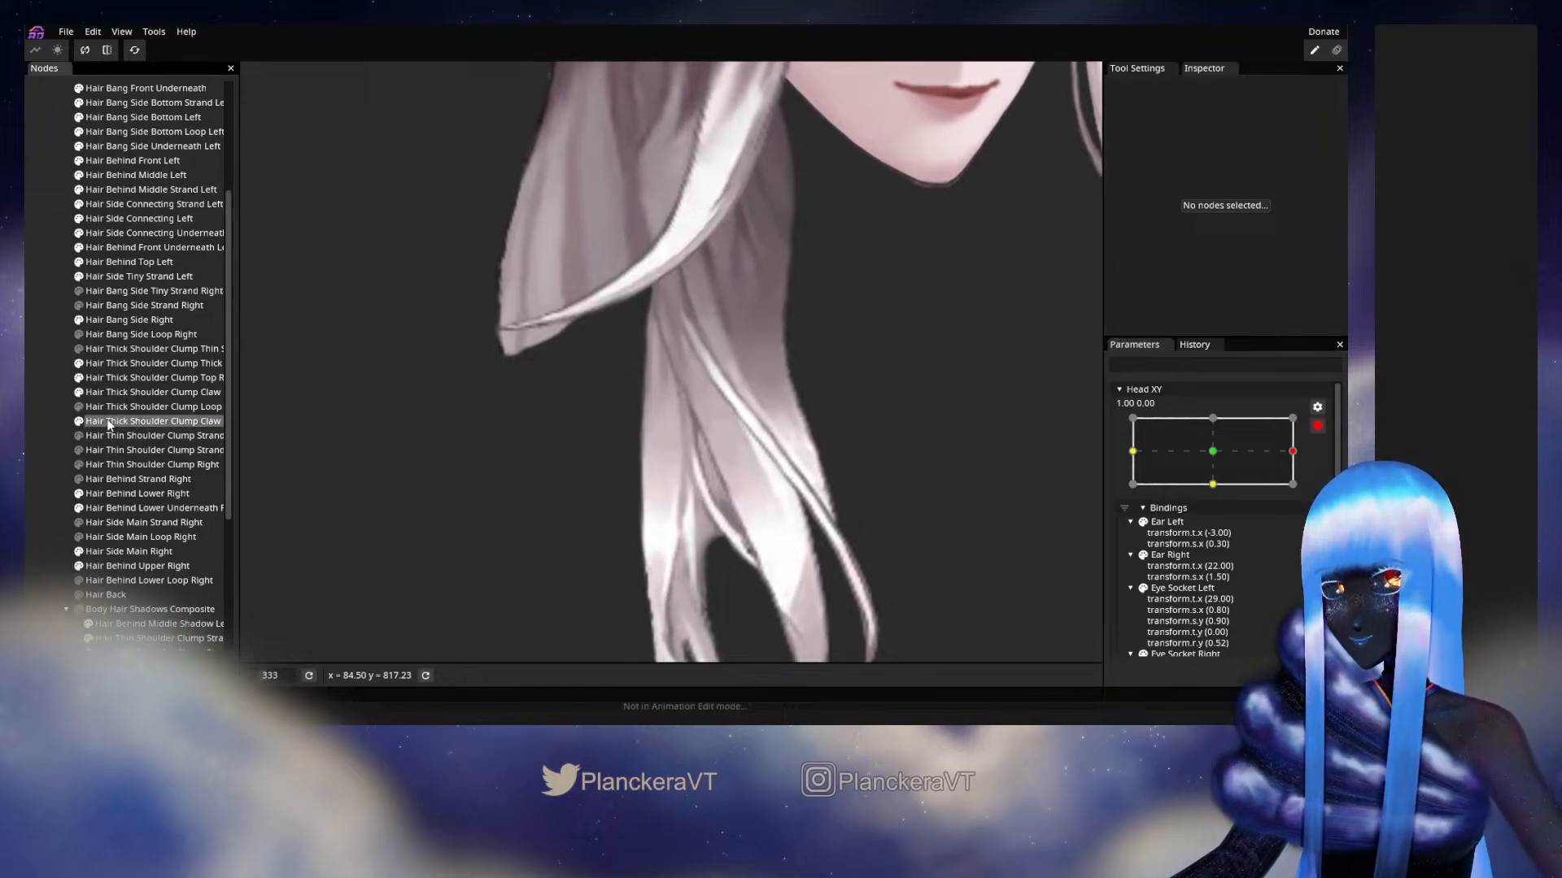
{"action": "scroll", "coordinate": [612, 348], "scroll_direction": "up", "scroll_amount": 3}
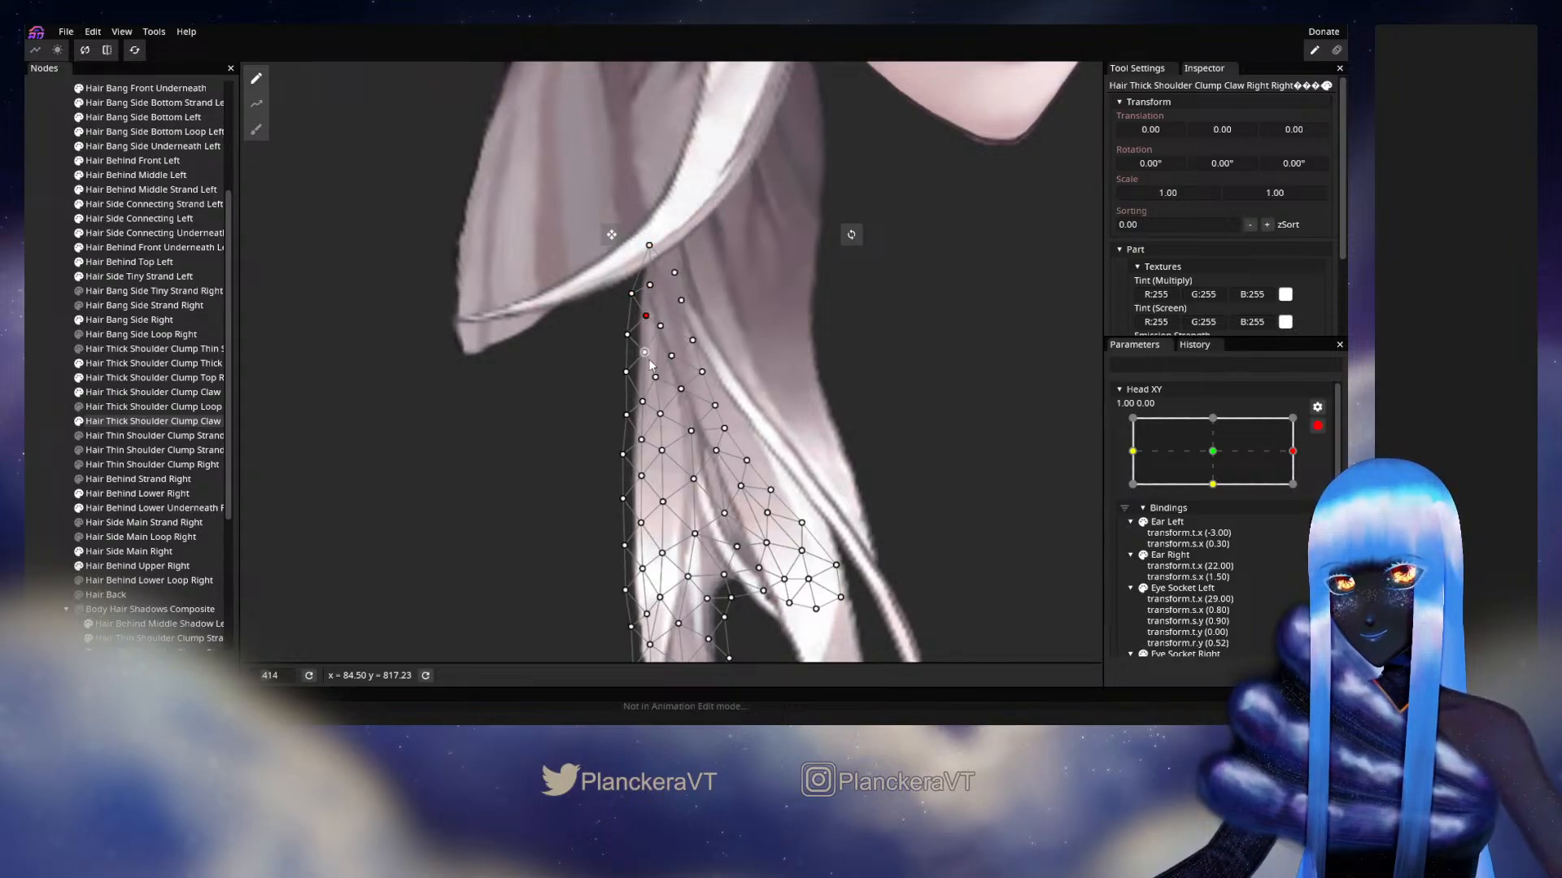
{"action": "left_click_drag", "start_coordinate": [642, 359], "coordinate": [697, 224]}
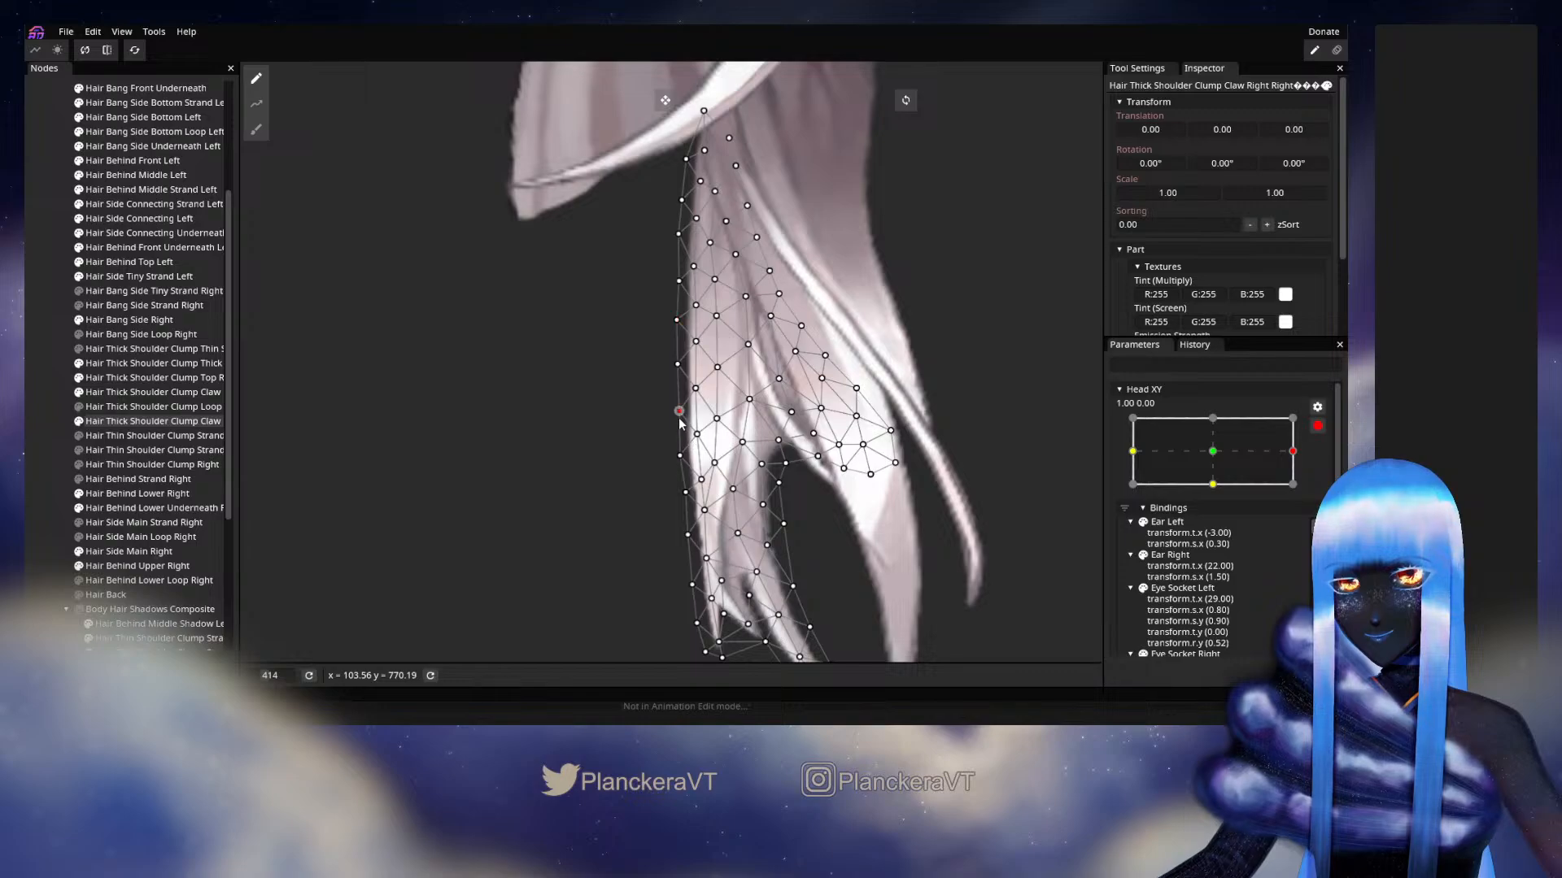
{"action": "left_click_drag", "start_coordinate": [676, 424], "coordinate": [701, 312]}
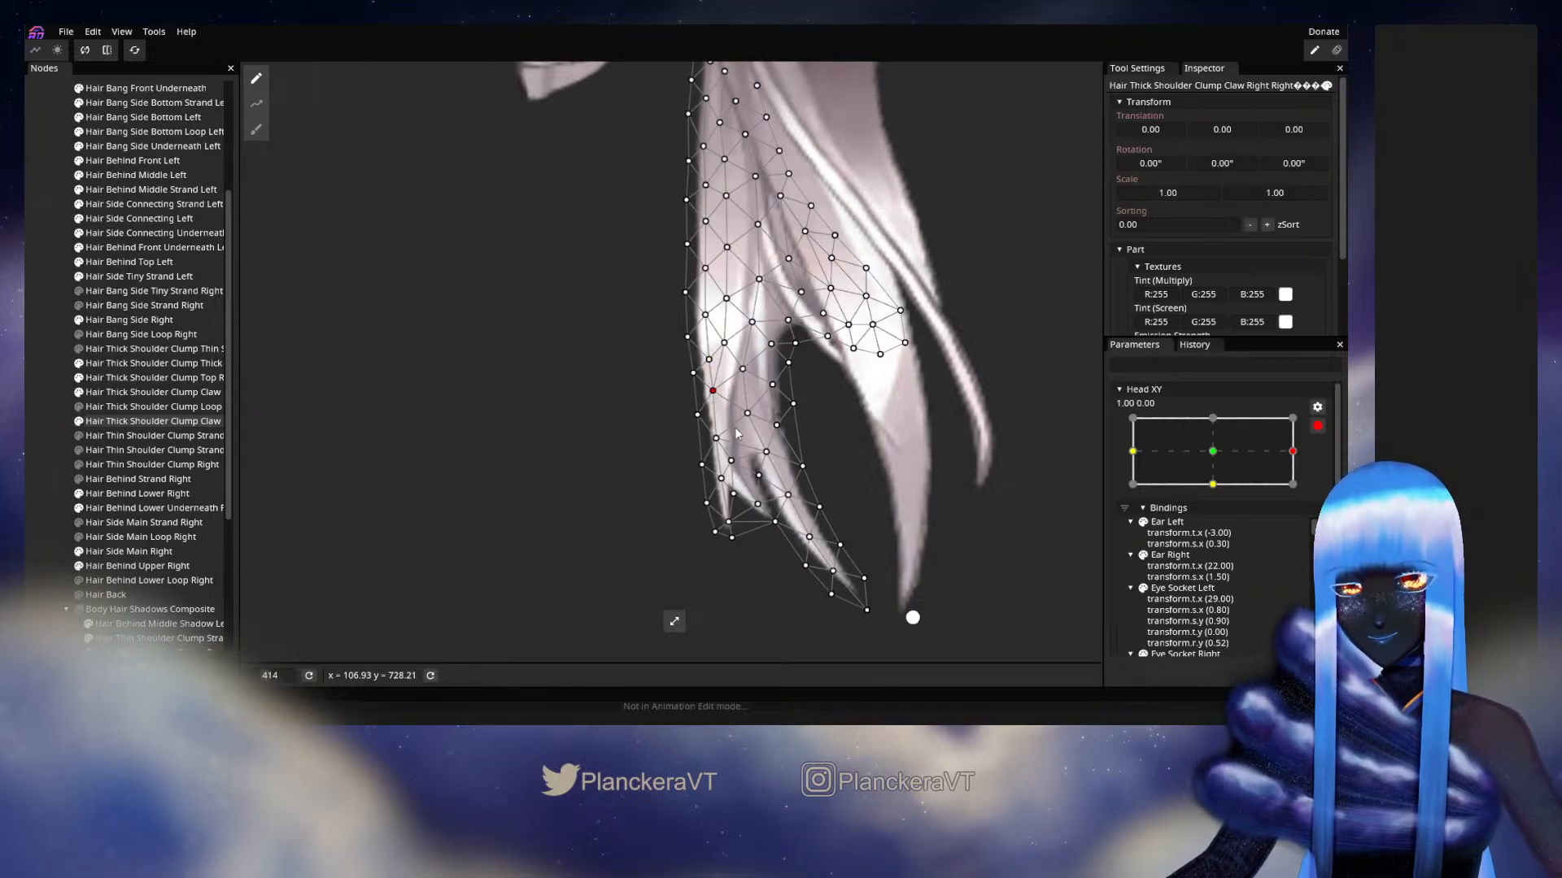
{"action": "left_click_drag", "start_coordinate": [736, 433], "coordinate": [717, 352]}
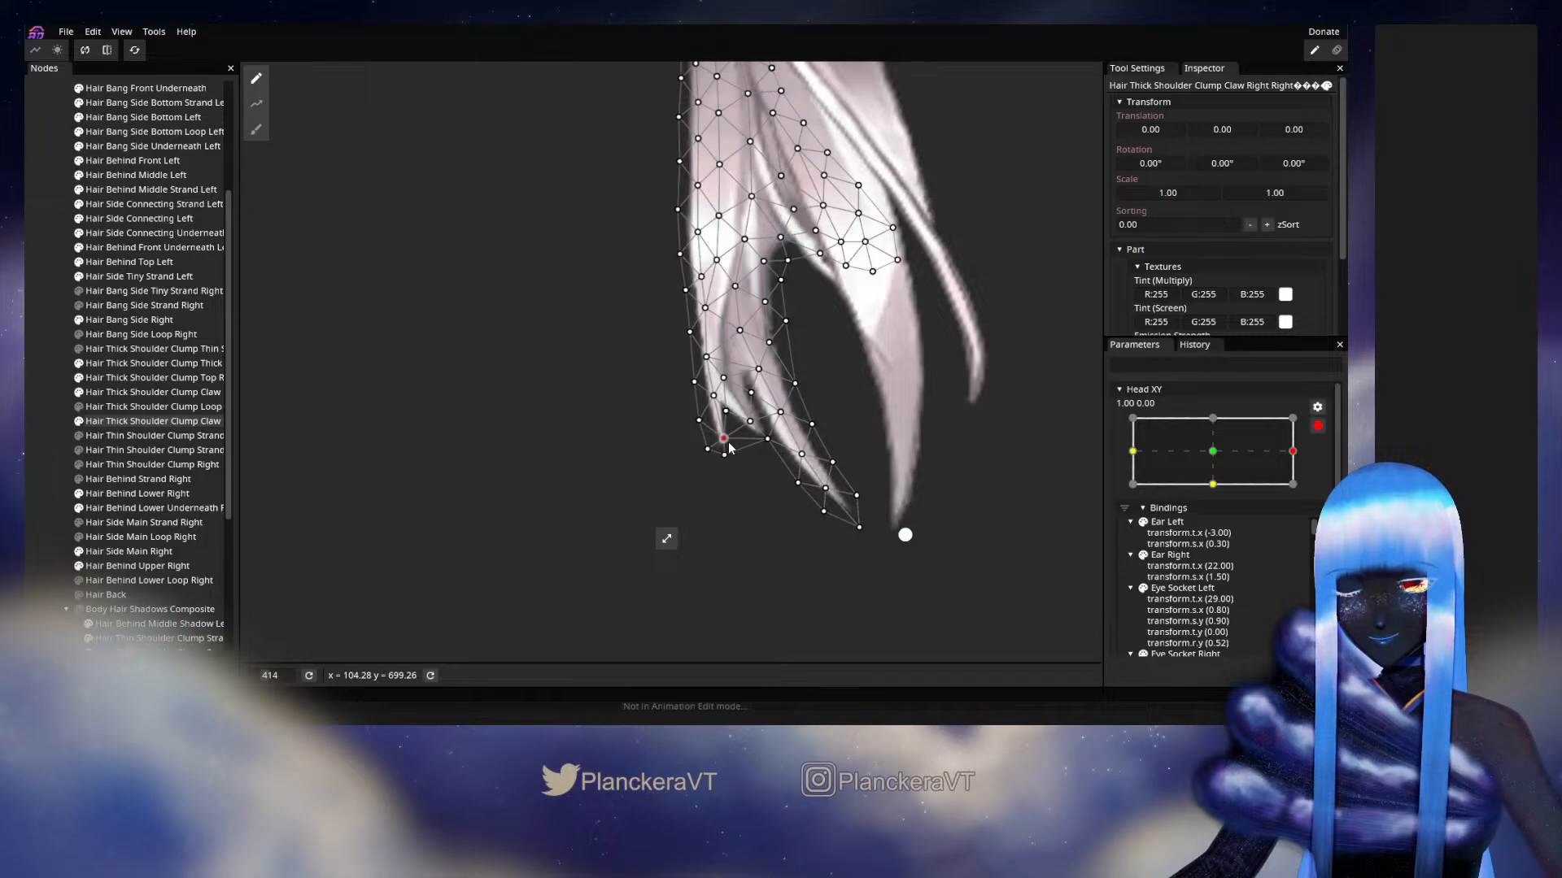
{"action": "left_click", "coordinate": [26, 373]}
Test the vertex adjustments across the whole clump by moving Head XY outside keypoint editing, and reopen the 1.00, 0.00 keypoint.
{"action": "scroll", "coordinate": [880, 372], "scroll_direction": "down", "scroll_amount": 6}
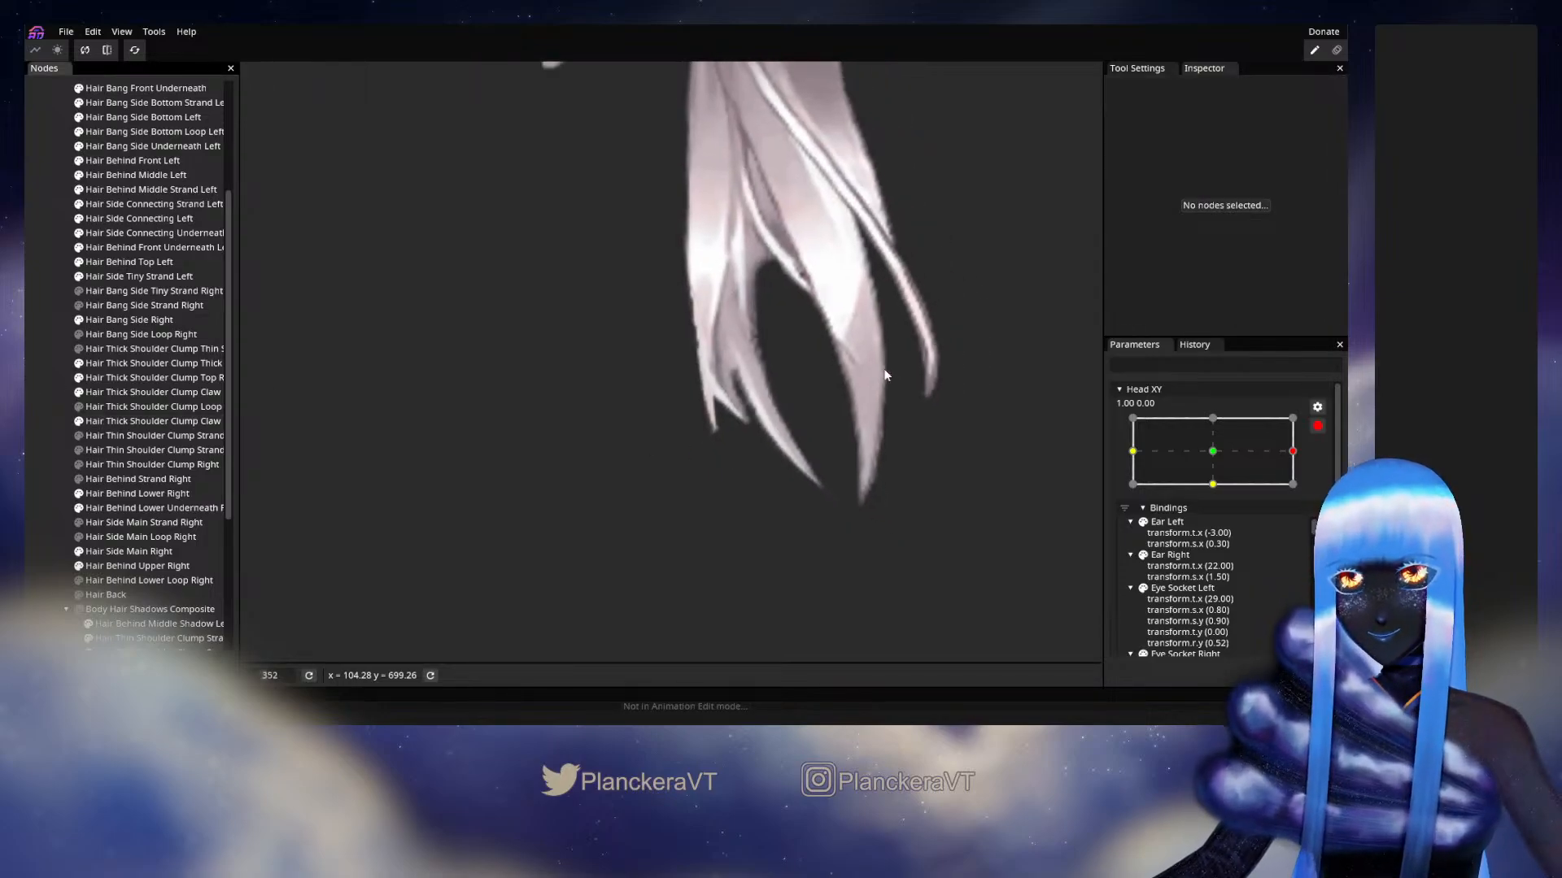
{"action": "left_click_drag", "start_coordinate": [865, 350], "coordinate": [819, 411]}
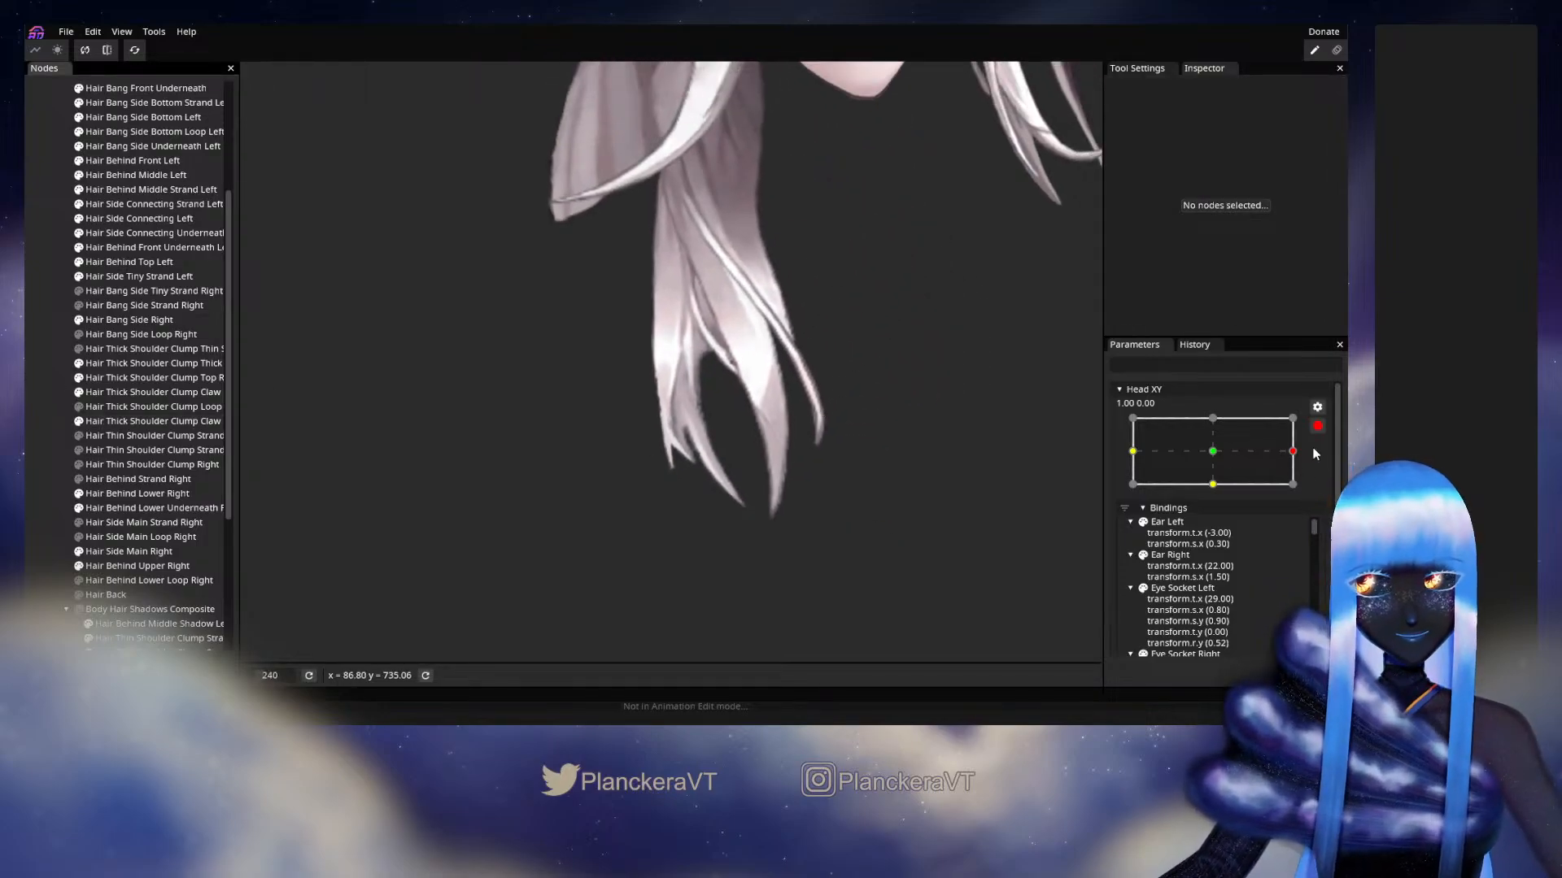
{"action": "left_click", "coordinate": [1317, 426]}
{"action": "mouse_move", "coordinate": [1302, 491]}
{"action": "left_mouse_down"}
{"action": "mouse_move", "coordinate": [1219, 493]}
{"action": "mouse_move", "coordinate": [1313, 492]}
{"action": "left_mouse_up"}
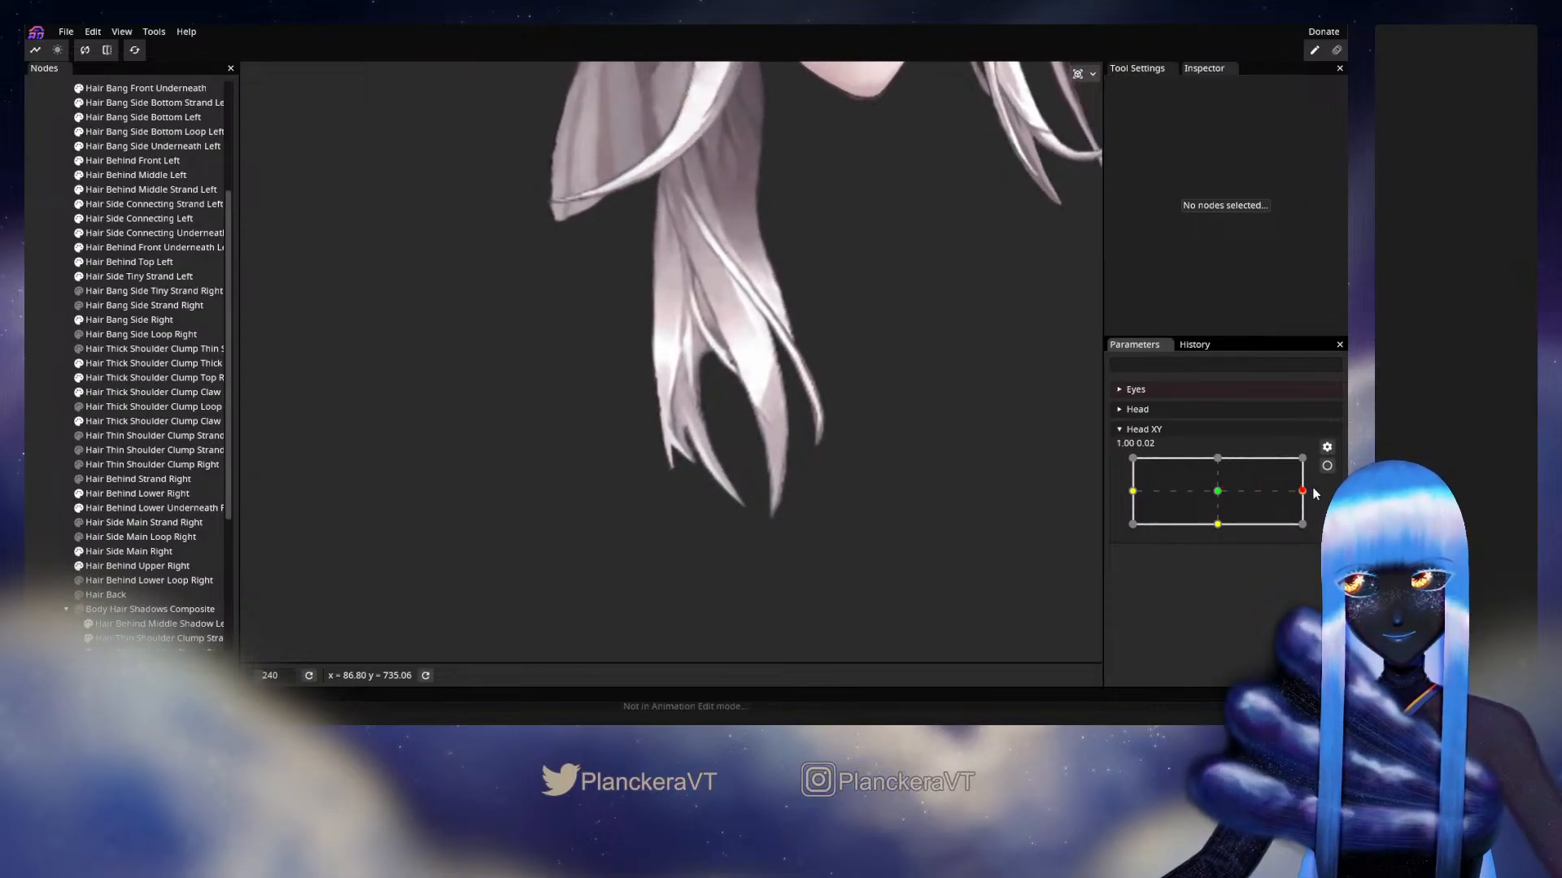
{"action": "left_click", "coordinate": [1327, 465]}
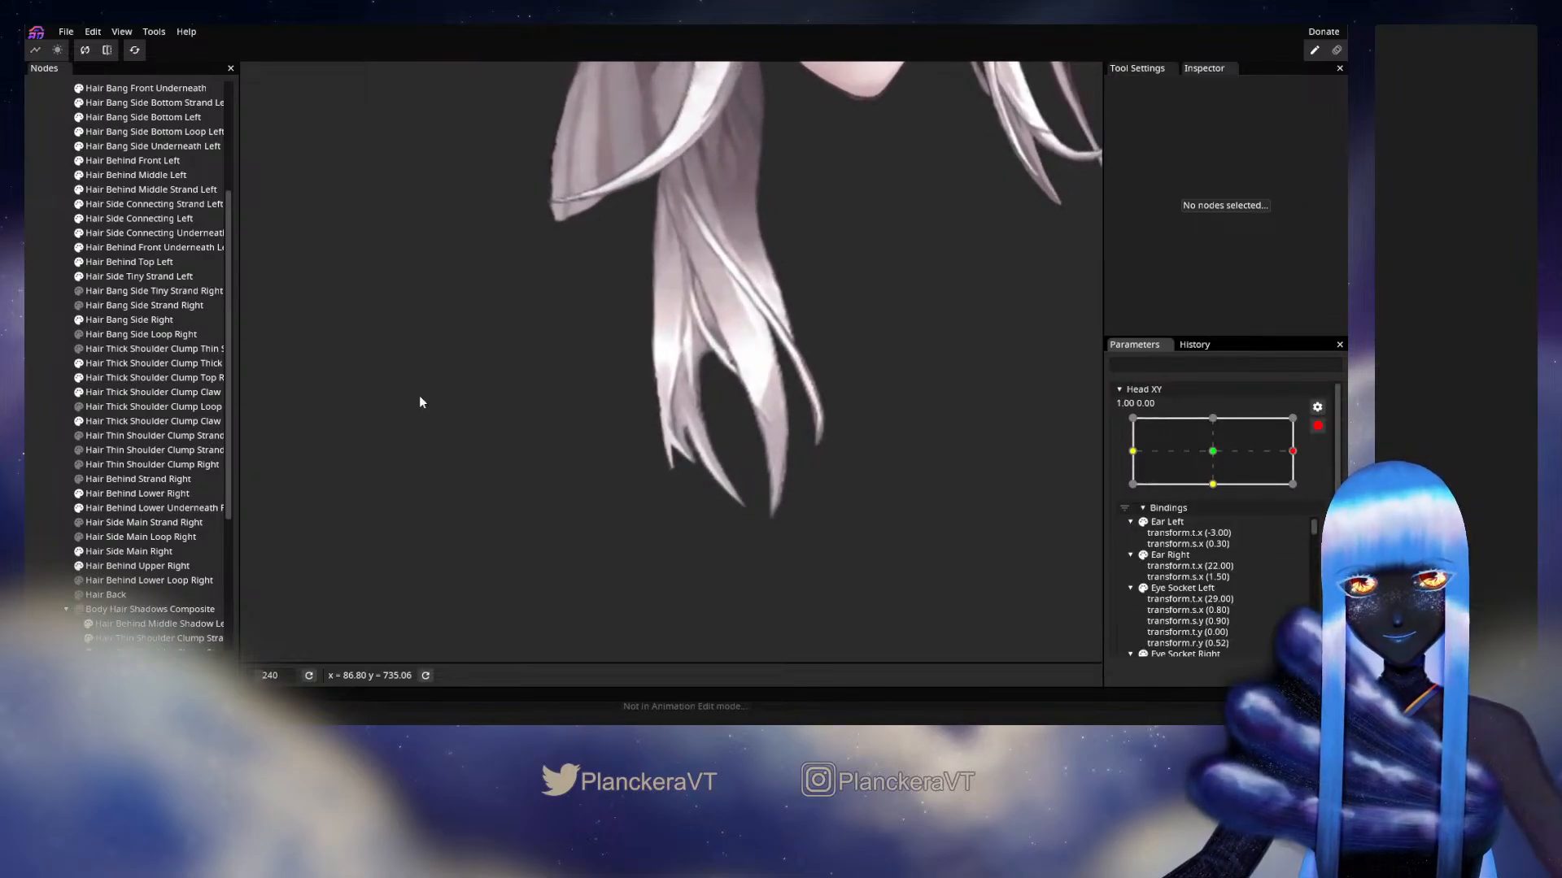
Brush the Claw Right Right mesh slightly toward the face along its length, using the 141-size circle brush.
{"action": "left_click", "coordinate": [124, 395]}
{"action": "left_click", "coordinate": [140, 420]}
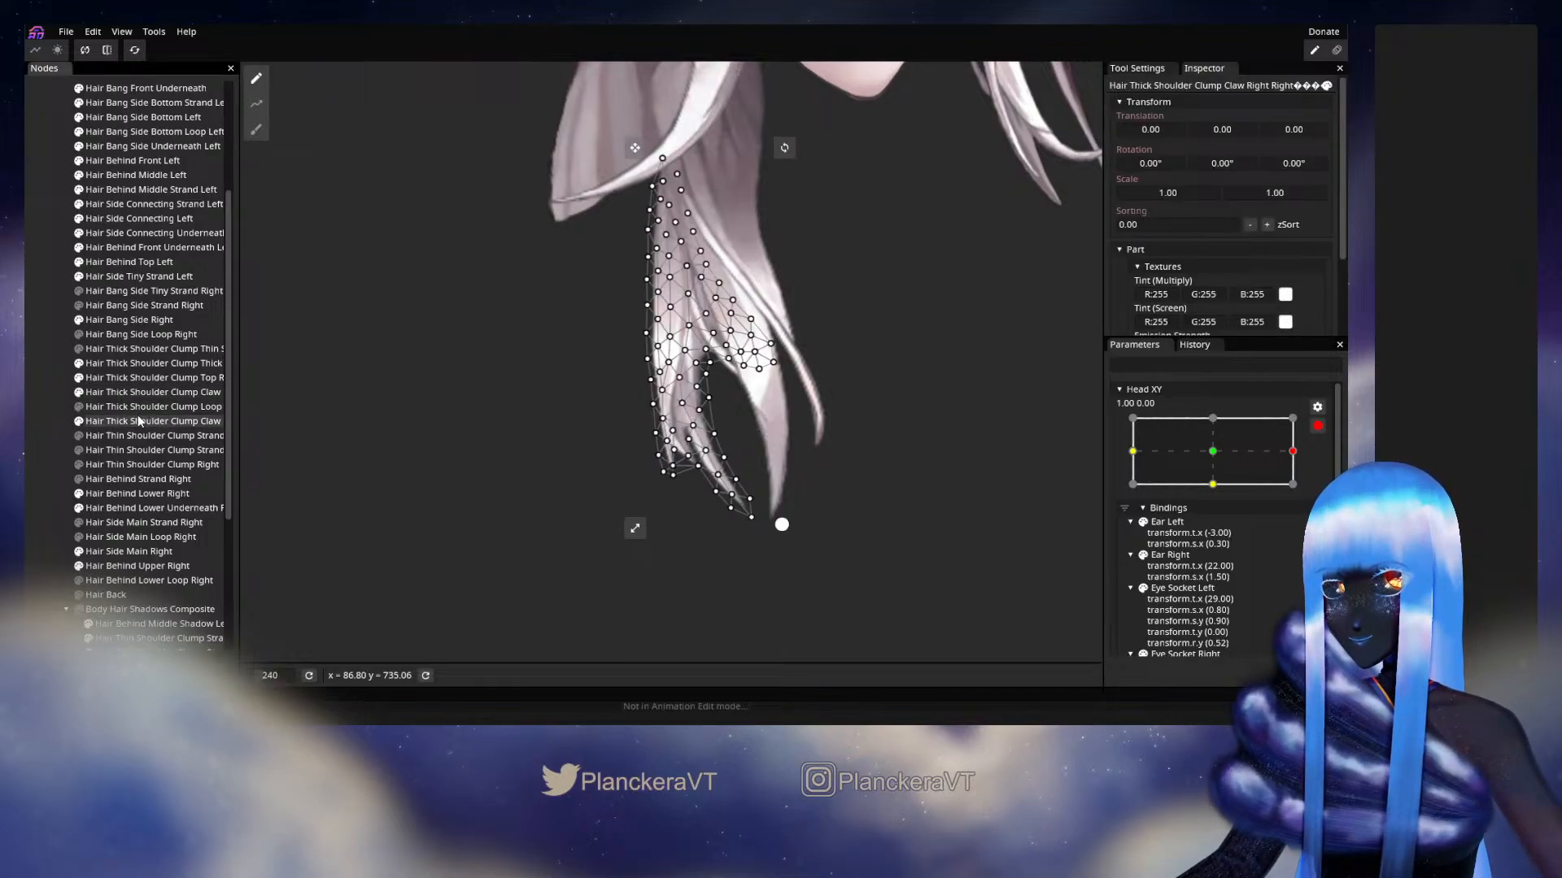
{"action": "left_click", "coordinate": [253, 130]}
{"action": "left_click_drag", "start_coordinate": [675, 348], "coordinate": [694, 521]}
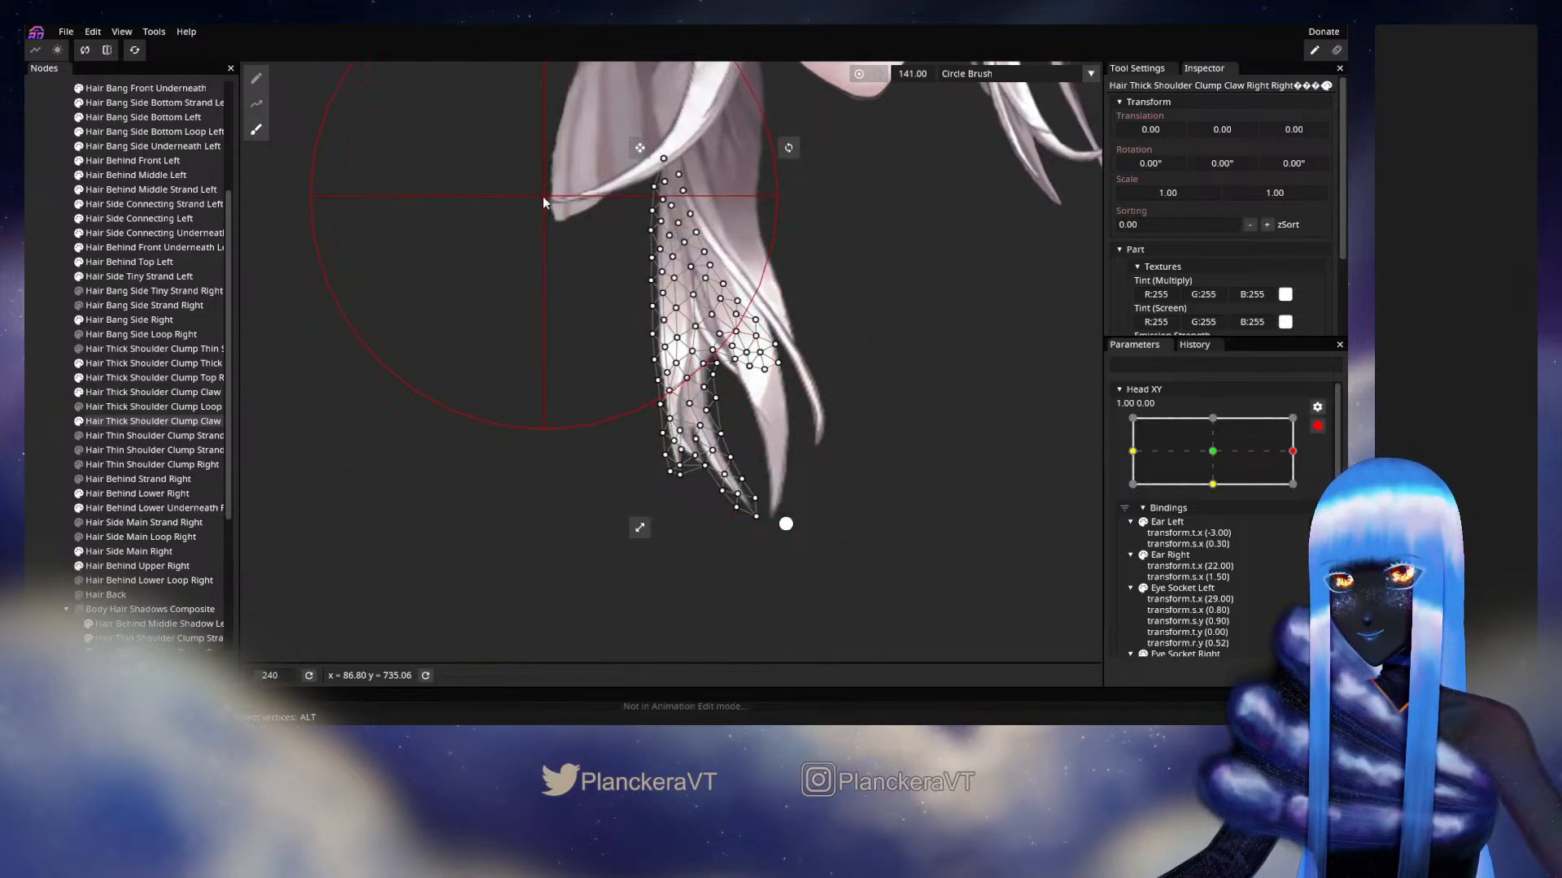
{"action": "left_click", "coordinate": [32, 357]}
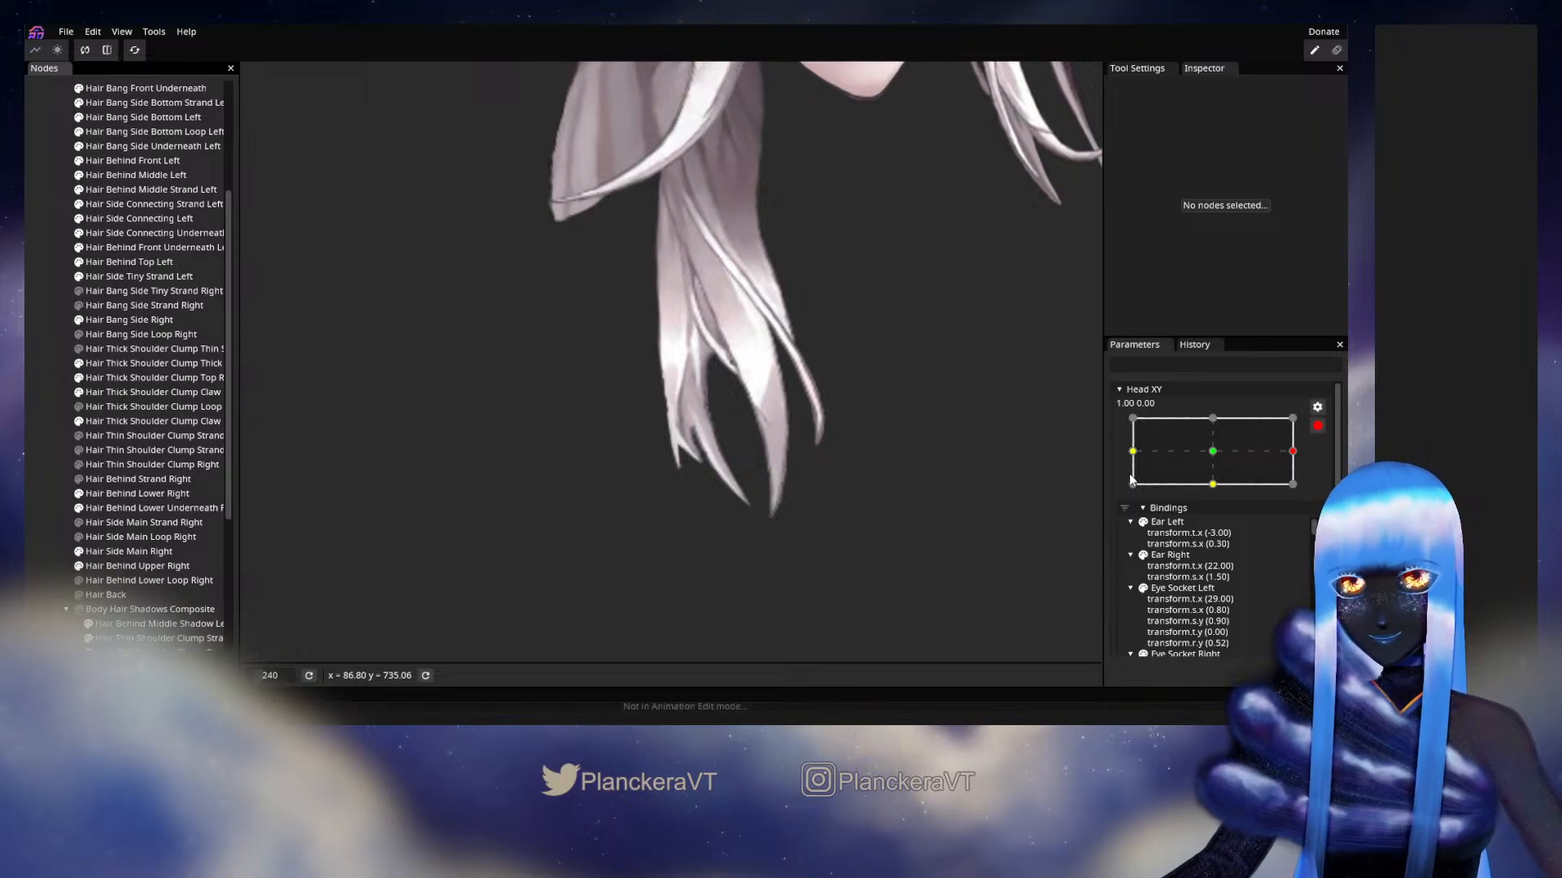
Leave keypoint editing and sweep Head XY between about 0.55 and 1.00 to check the brushed strand's motion.
{"action": "left_click", "coordinate": [1318, 426]}
{"action": "mouse_move", "coordinate": [1304, 494]}
{"action": "left_mouse_down"}
{"action": "mouse_move", "coordinate": [1213, 498]}
{"action": "mouse_move", "coordinate": [1318, 497]}
{"action": "left_mouse_up"}
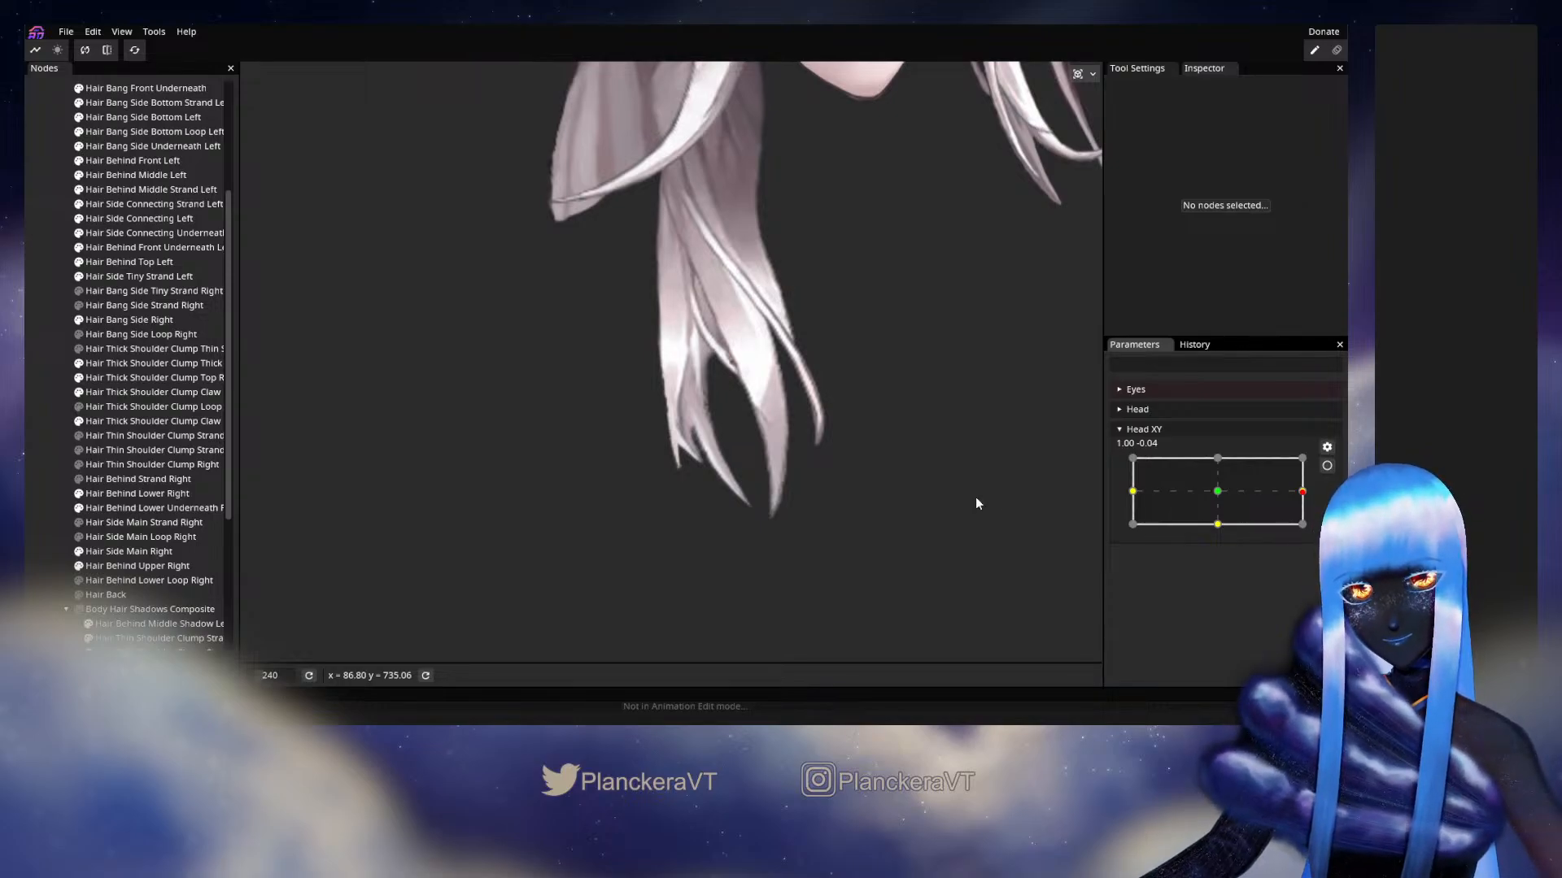
{"action": "left_click_drag", "start_coordinate": [1302, 491], "coordinate": [1264, 491]}
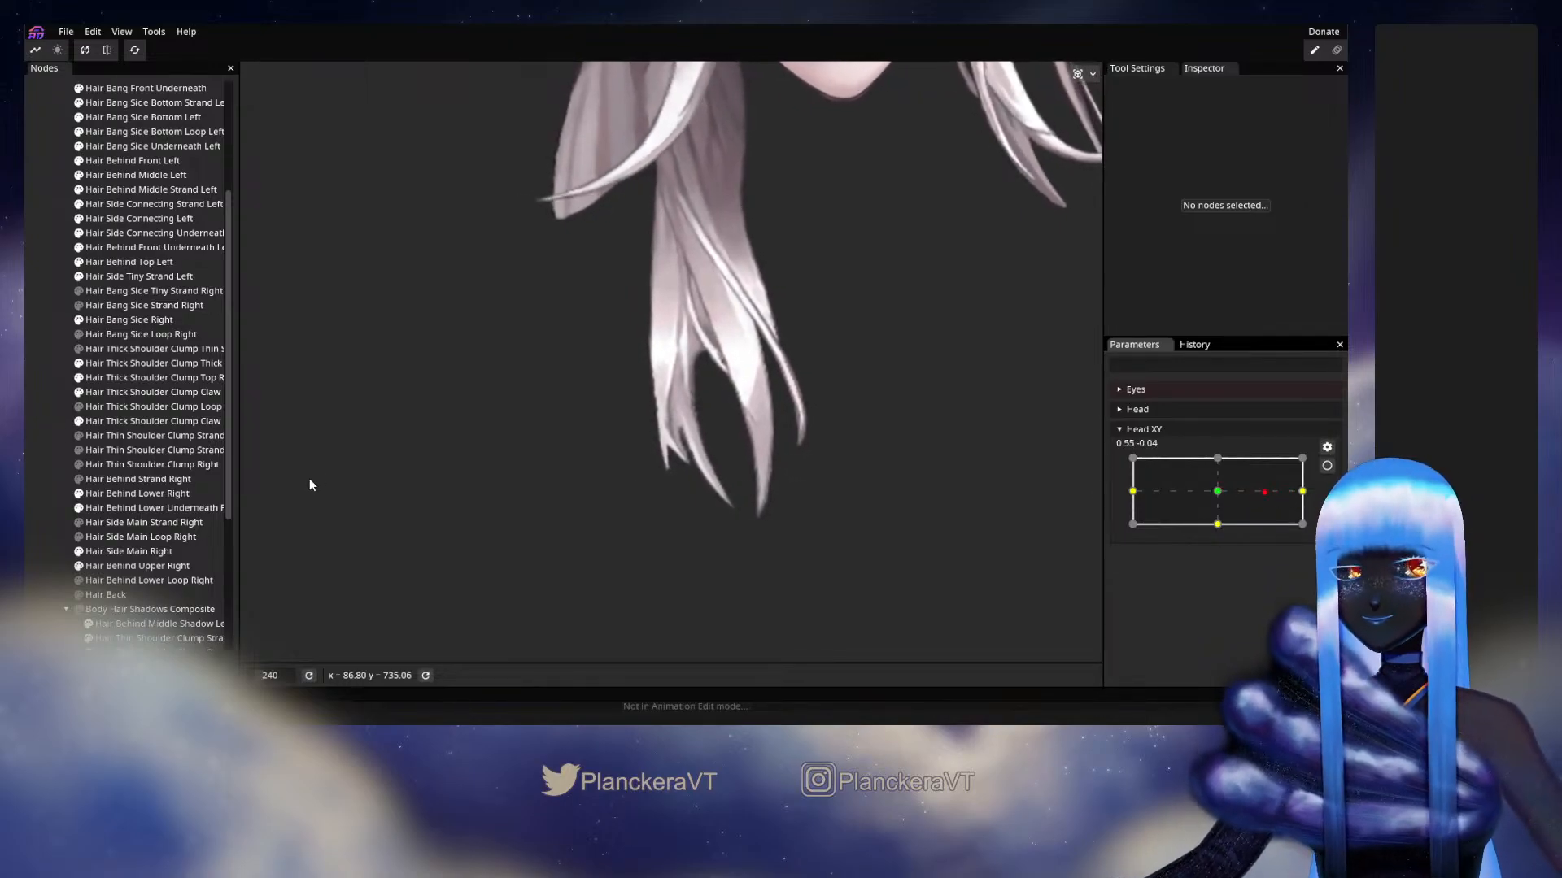
Show the body again, compare the hair against it while moving Head XY toward 1.00, 0.00, and reopen that keypoint.
{"action": "scroll", "coordinate": [79, 570], "scroll_direction": "down", "scroll_amount": 5}
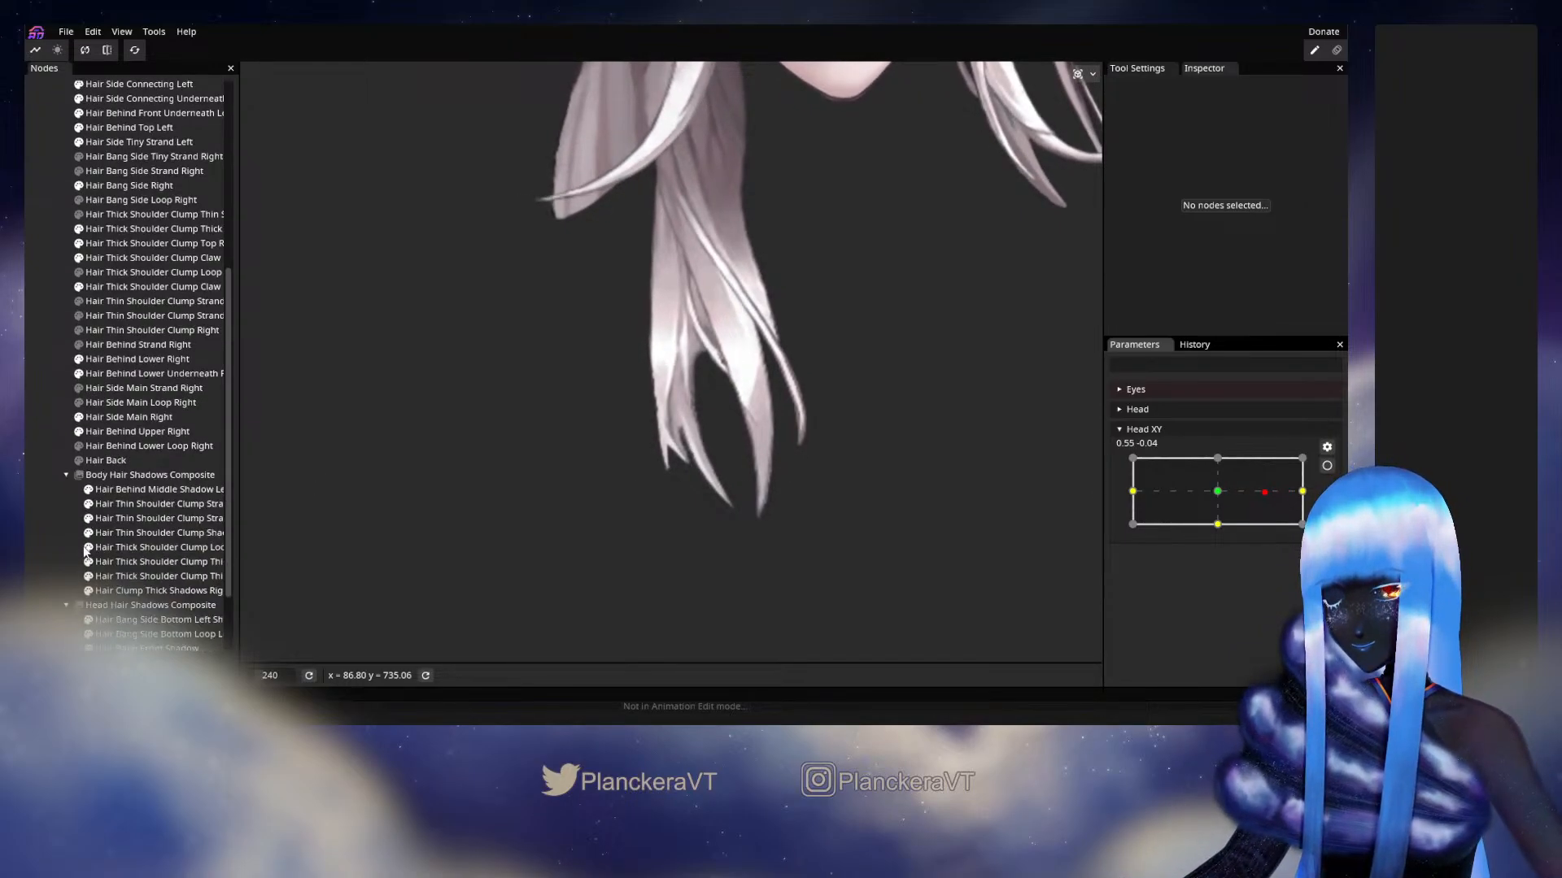
{"action": "left_click", "coordinate": [60, 645]}
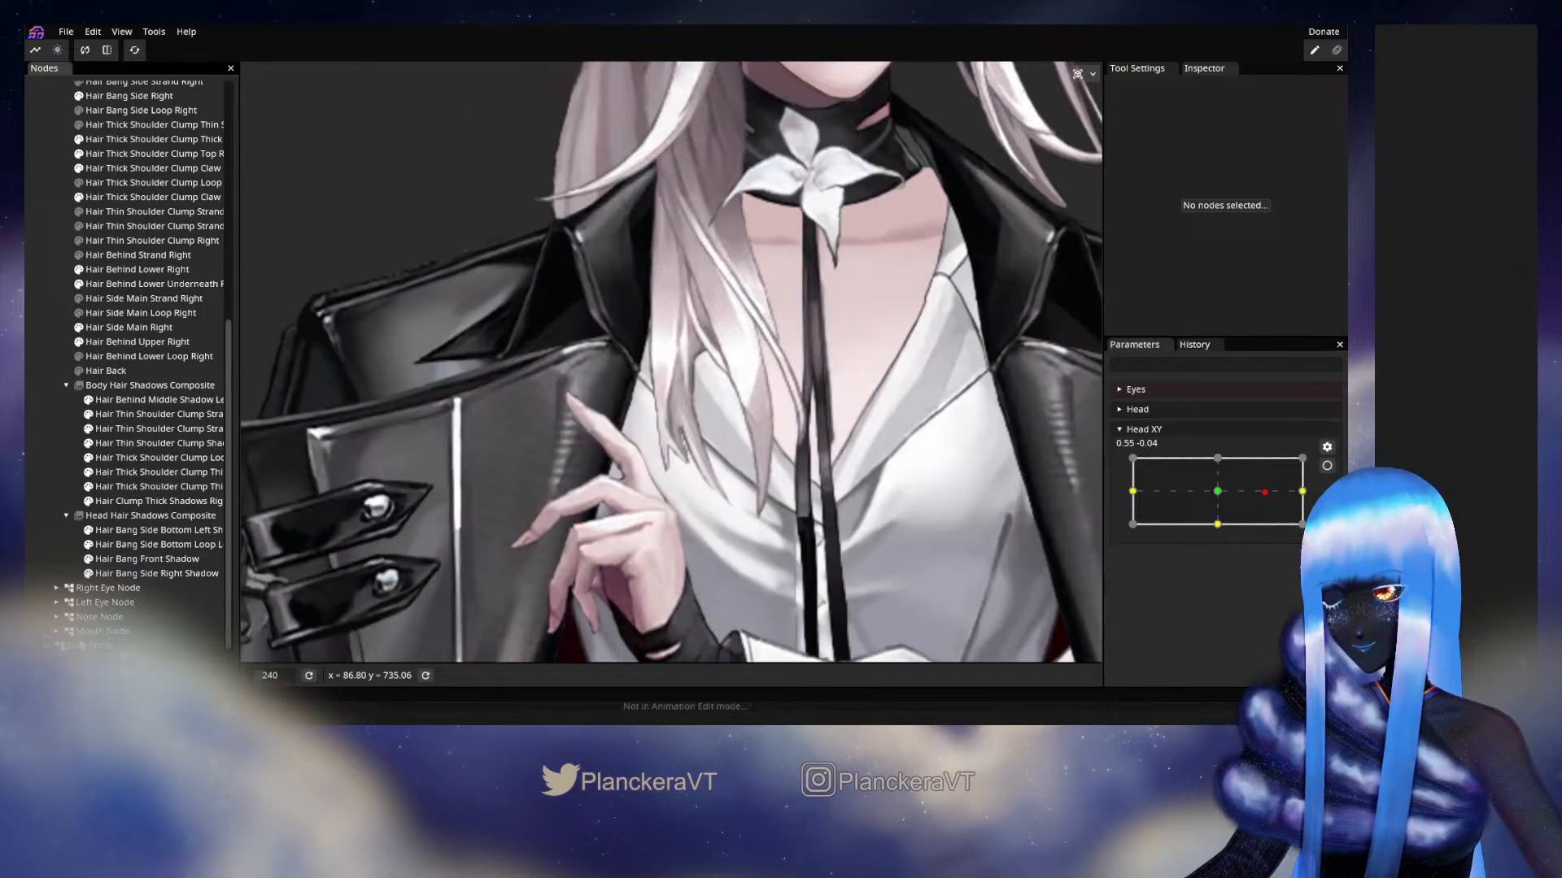
{"action": "scroll", "coordinate": [701, 460], "scroll_direction": "down", "scroll_amount": 3}
{"action": "scroll", "coordinate": [727, 469], "scroll_direction": "down", "scroll_amount": 3}
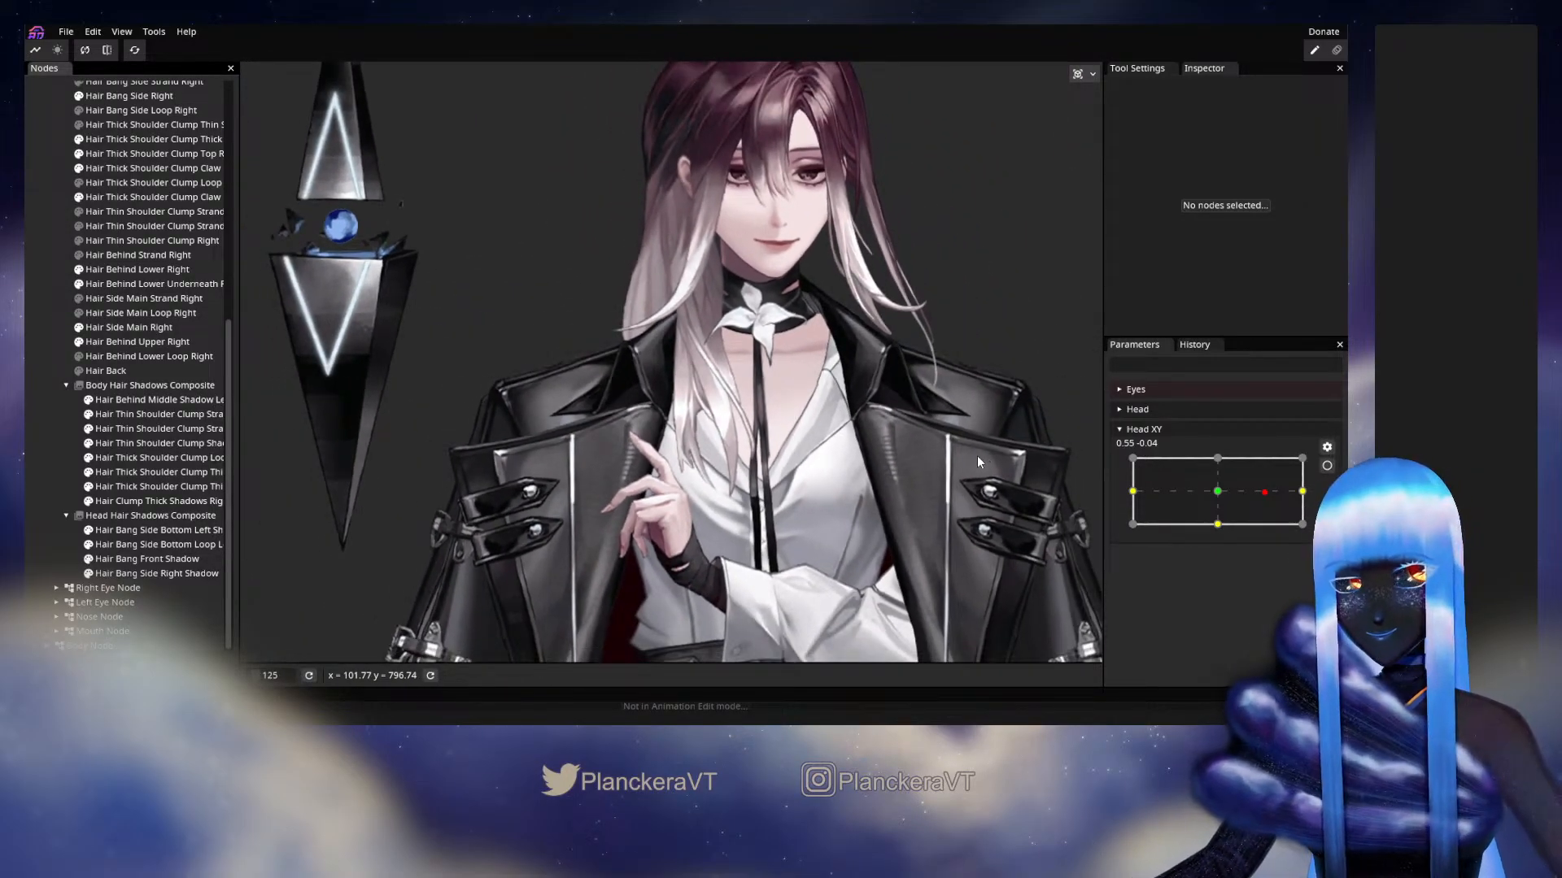
{"action": "scroll", "coordinate": [176, 514], "scroll_direction": "up", "scroll_amount": 2}
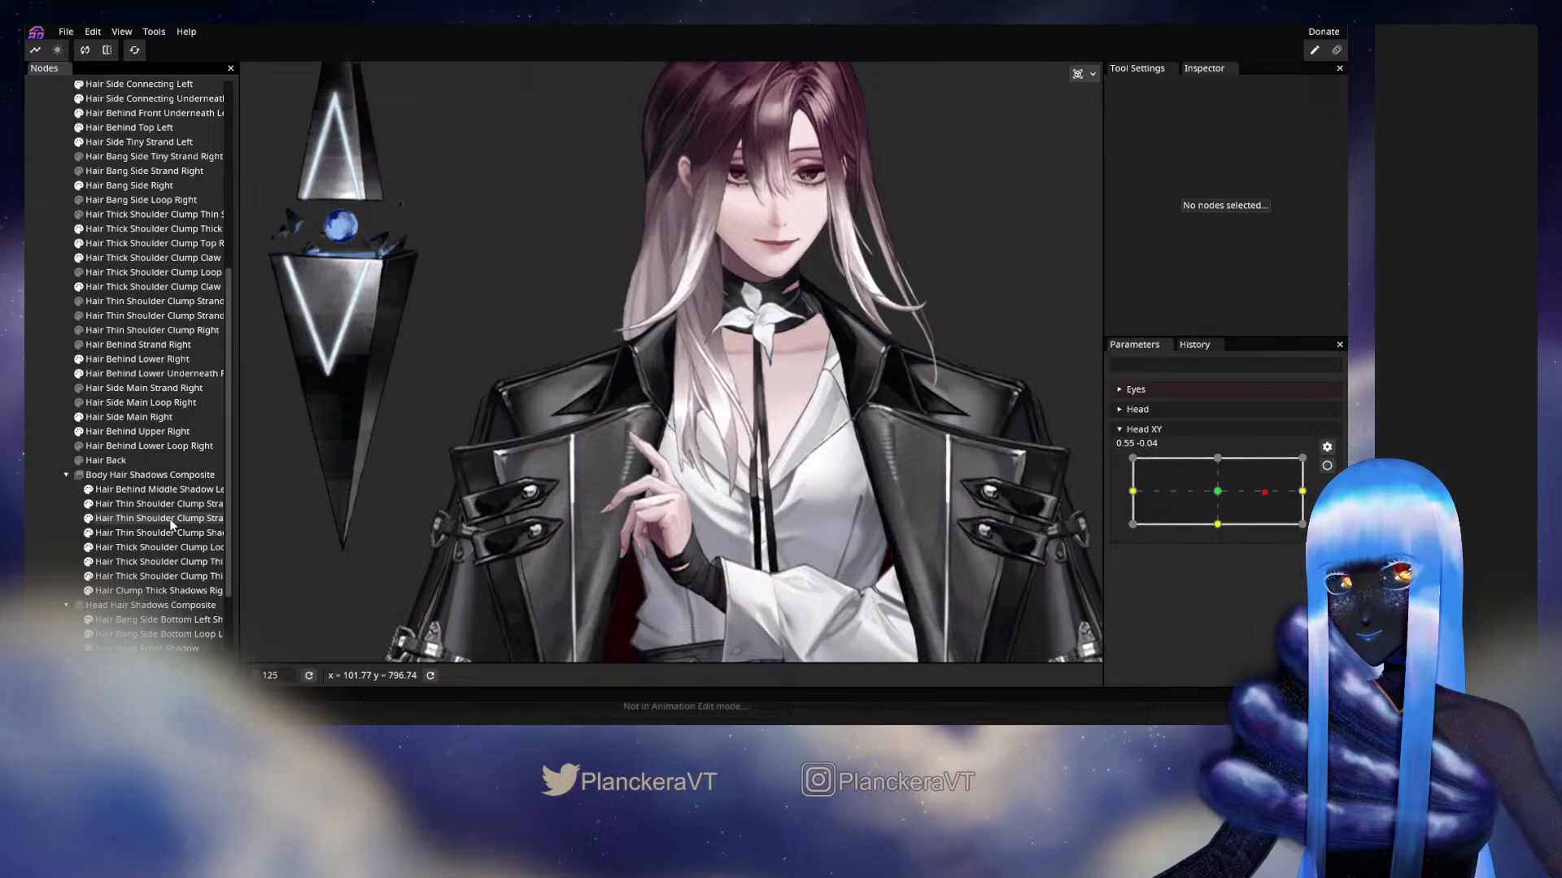
{"action": "left_click_drag", "start_coordinate": [1263, 492], "coordinate": [1311, 477]}
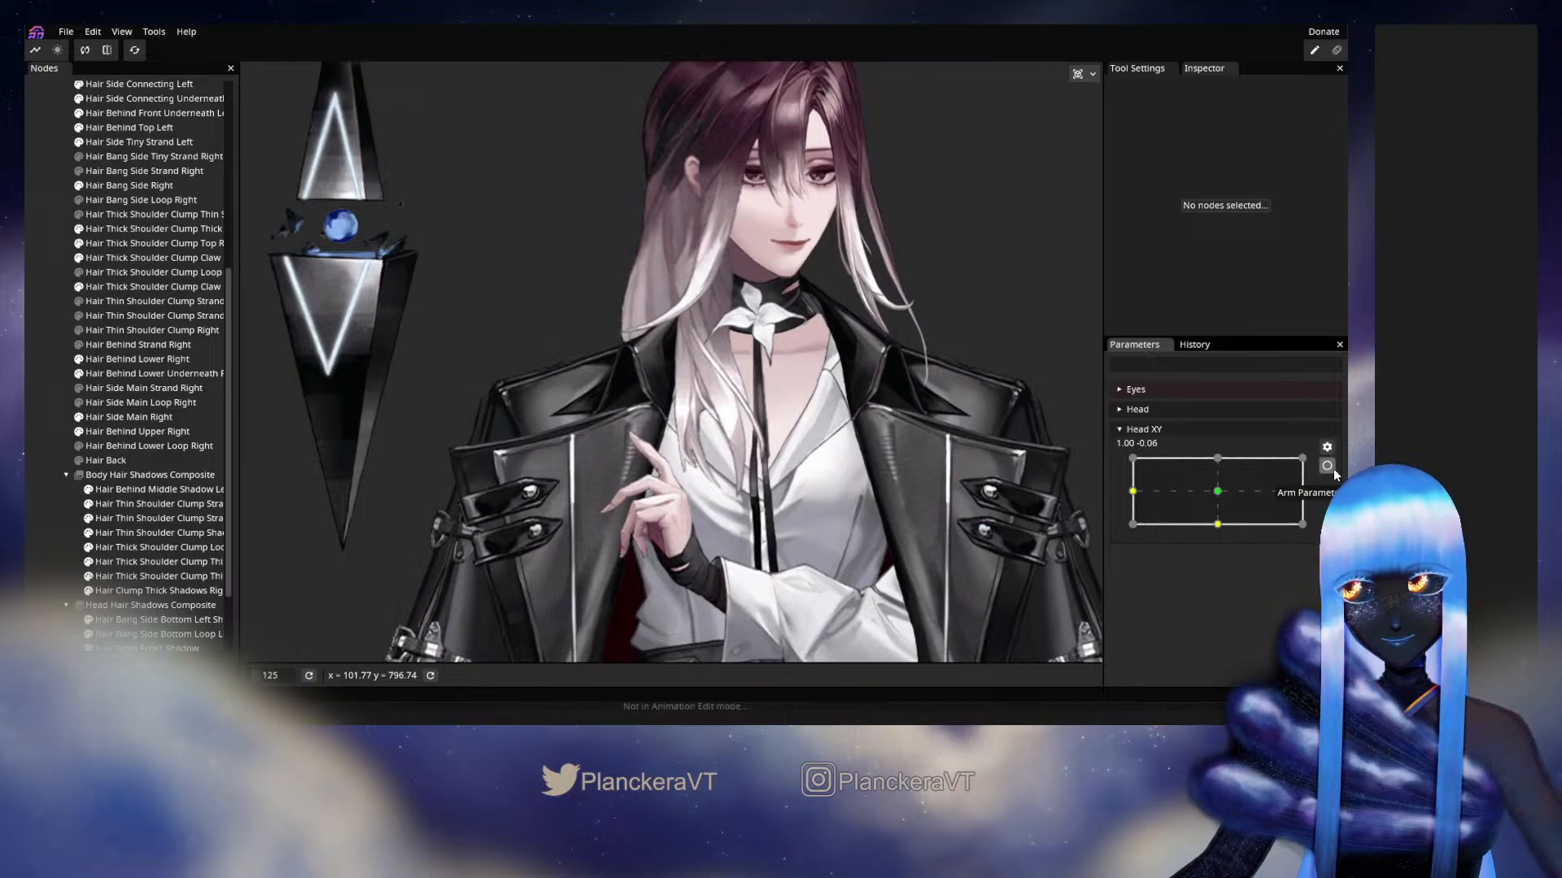
{"action": "left_click", "coordinate": [1331, 469]}
Nudge the whole Claw Right Right mesh slightly toward the face with the circle brush enlarged to 207.
{"action": "scroll", "coordinate": [782, 477], "scroll_direction": "up", "scroll_amount": 4}
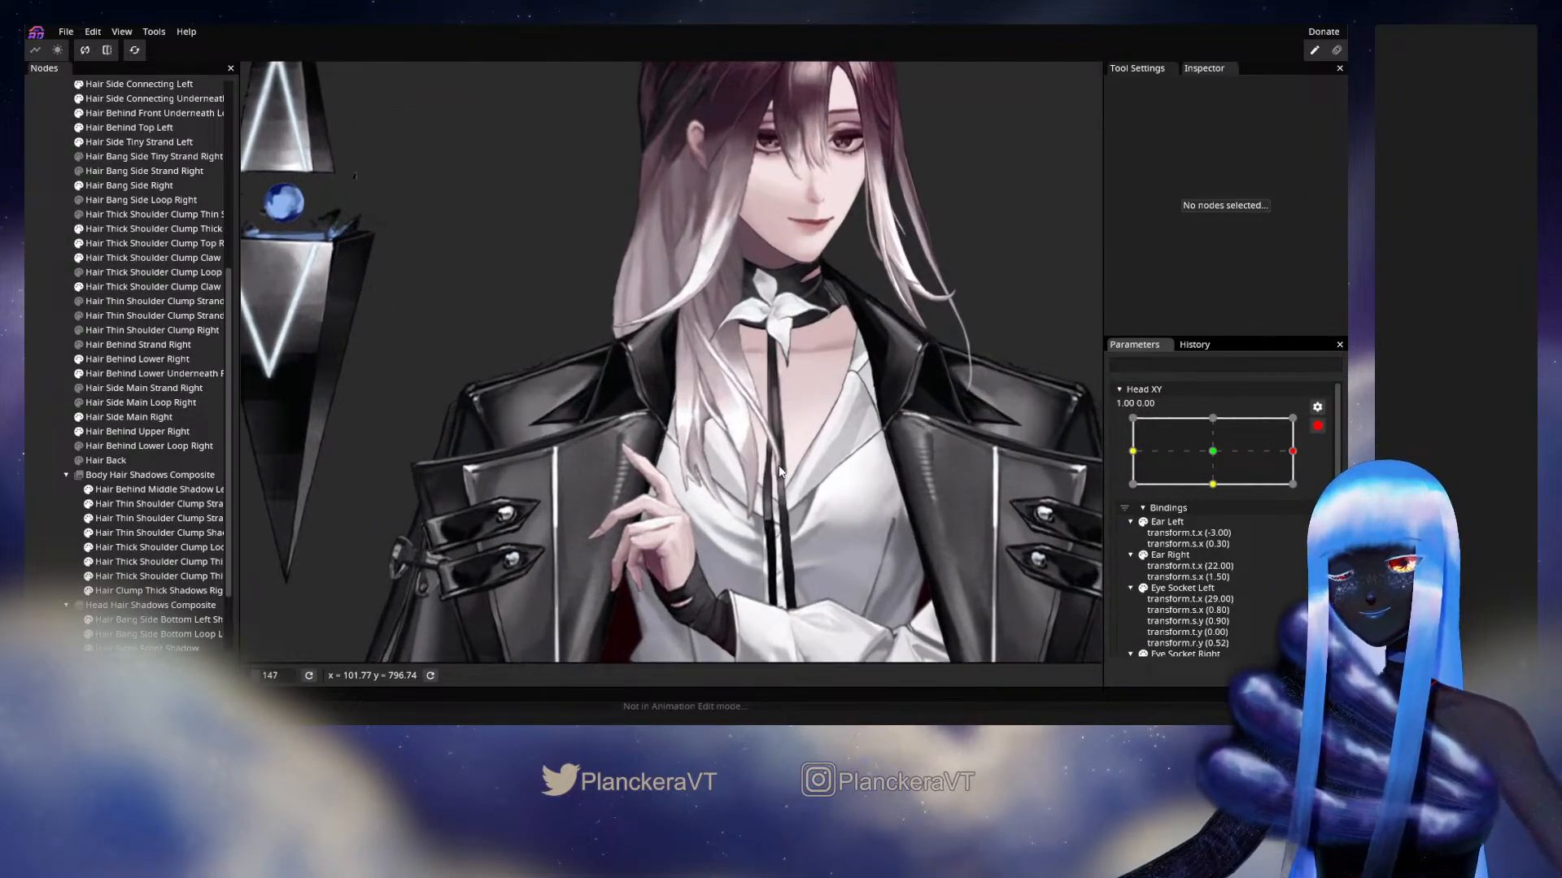
{"action": "scroll", "coordinate": [787, 478], "scroll_direction": "up", "scroll_amount": 1}
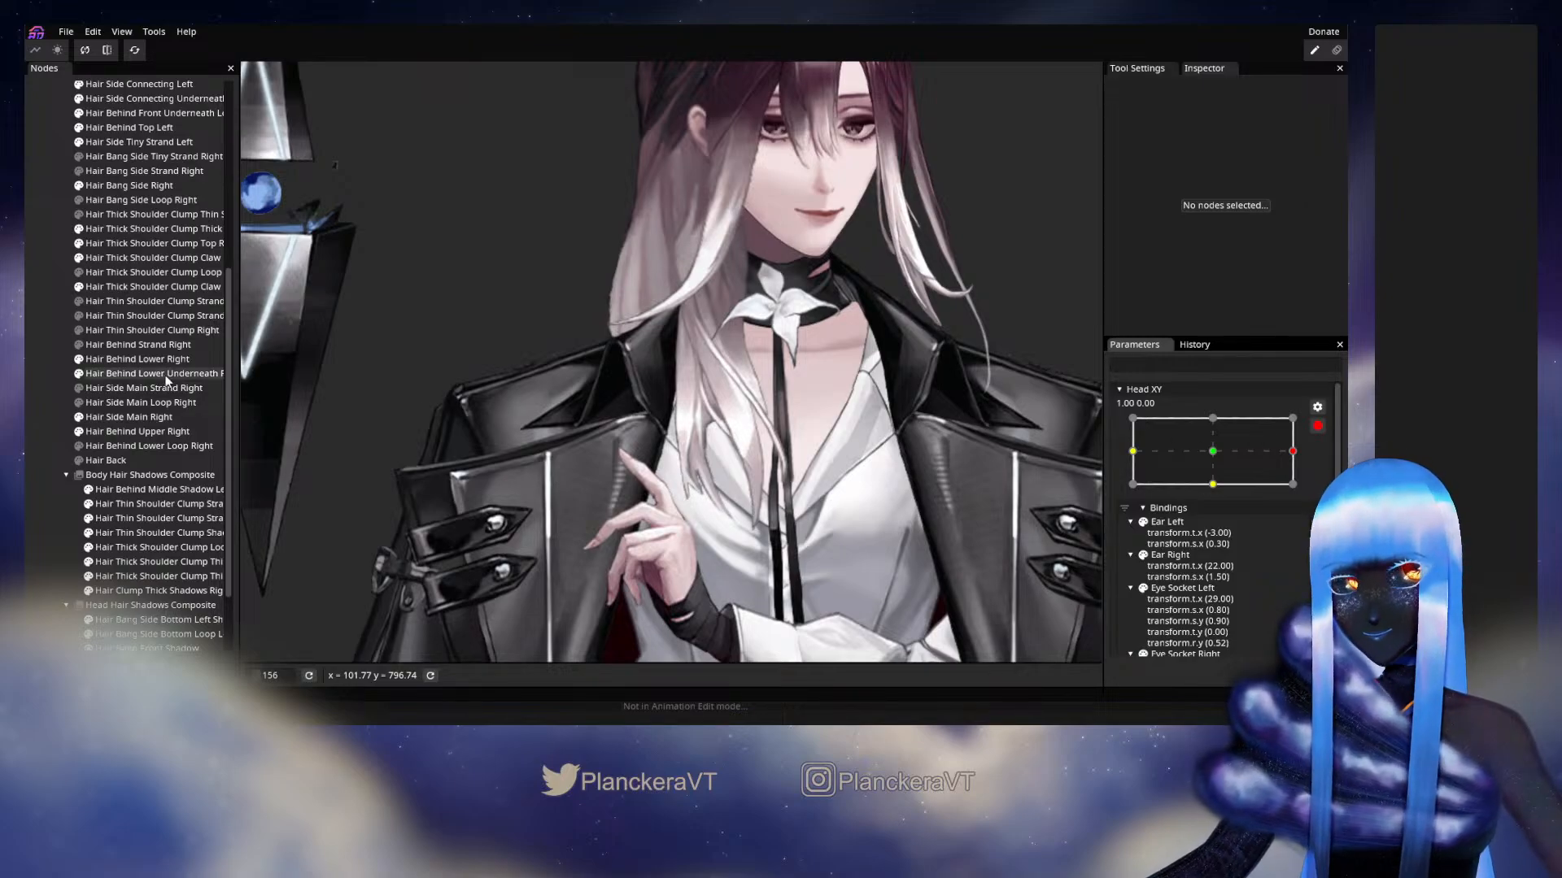
{"action": "scroll", "coordinate": [182, 386], "scroll_direction": "up", "scroll_amount": 2}
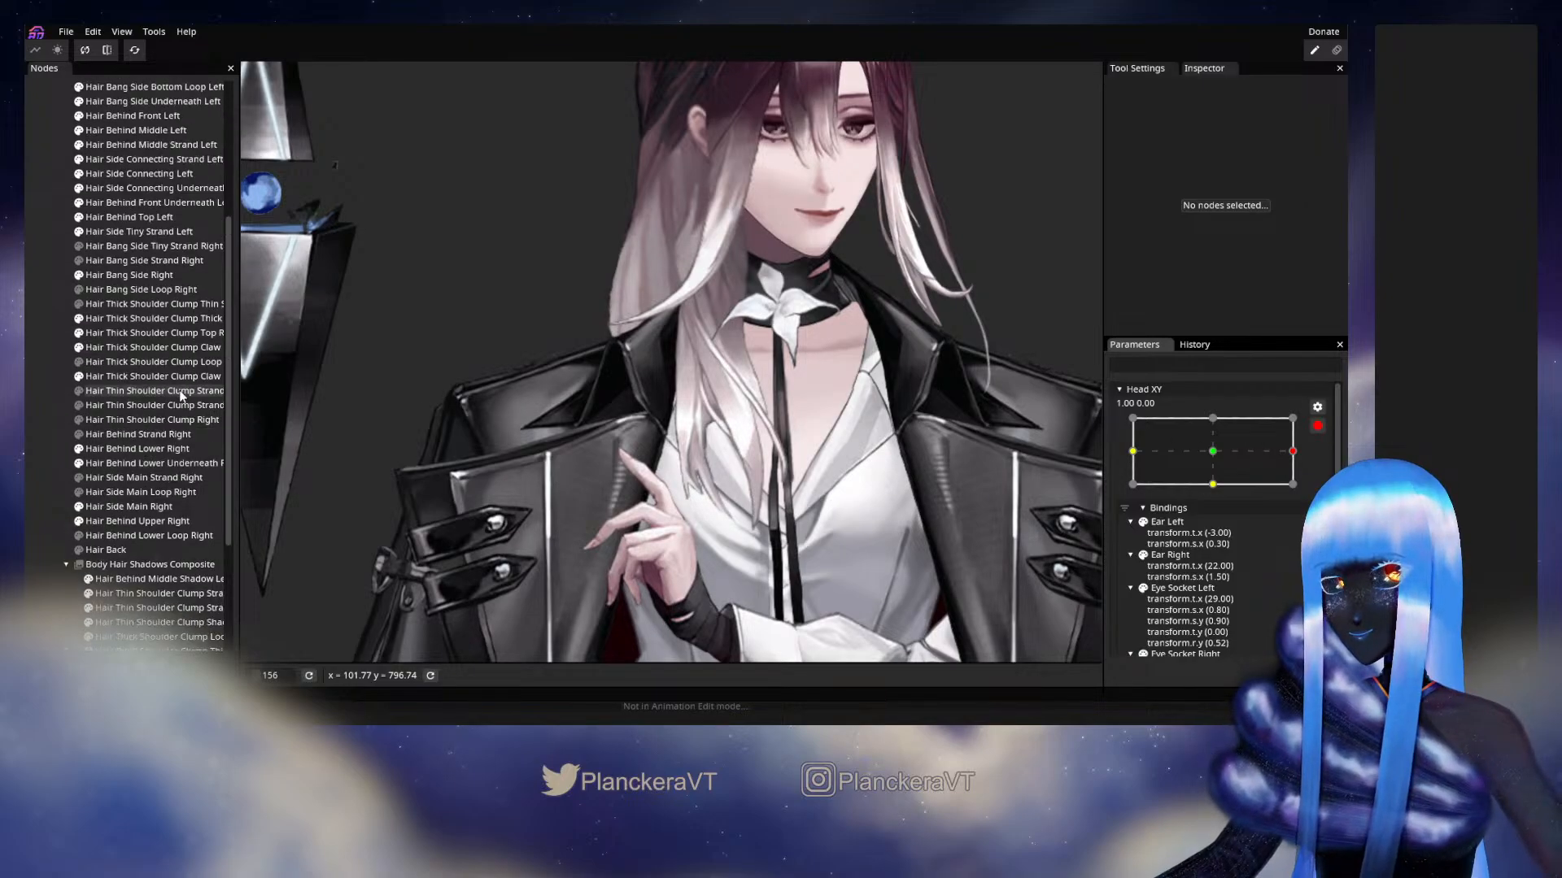
{"action": "left_click", "coordinate": [134, 376]}
{"action": "left_click", "coordinate": [254, 137]}
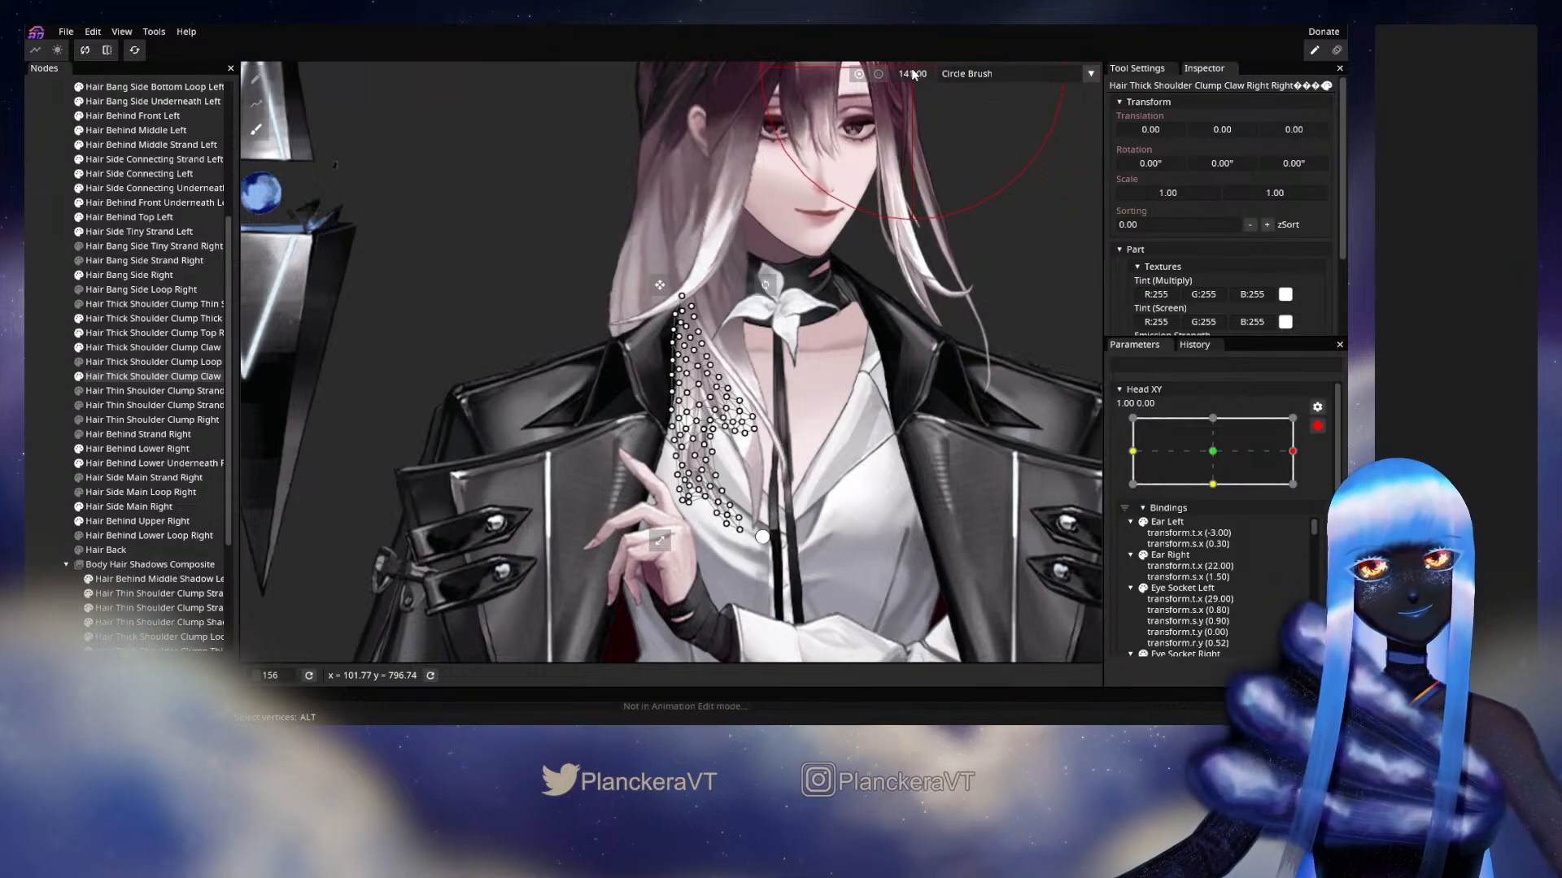
{"action": "left_click_drag", "start_coordinate": [931, 76], "coordinate": [968, 78]}
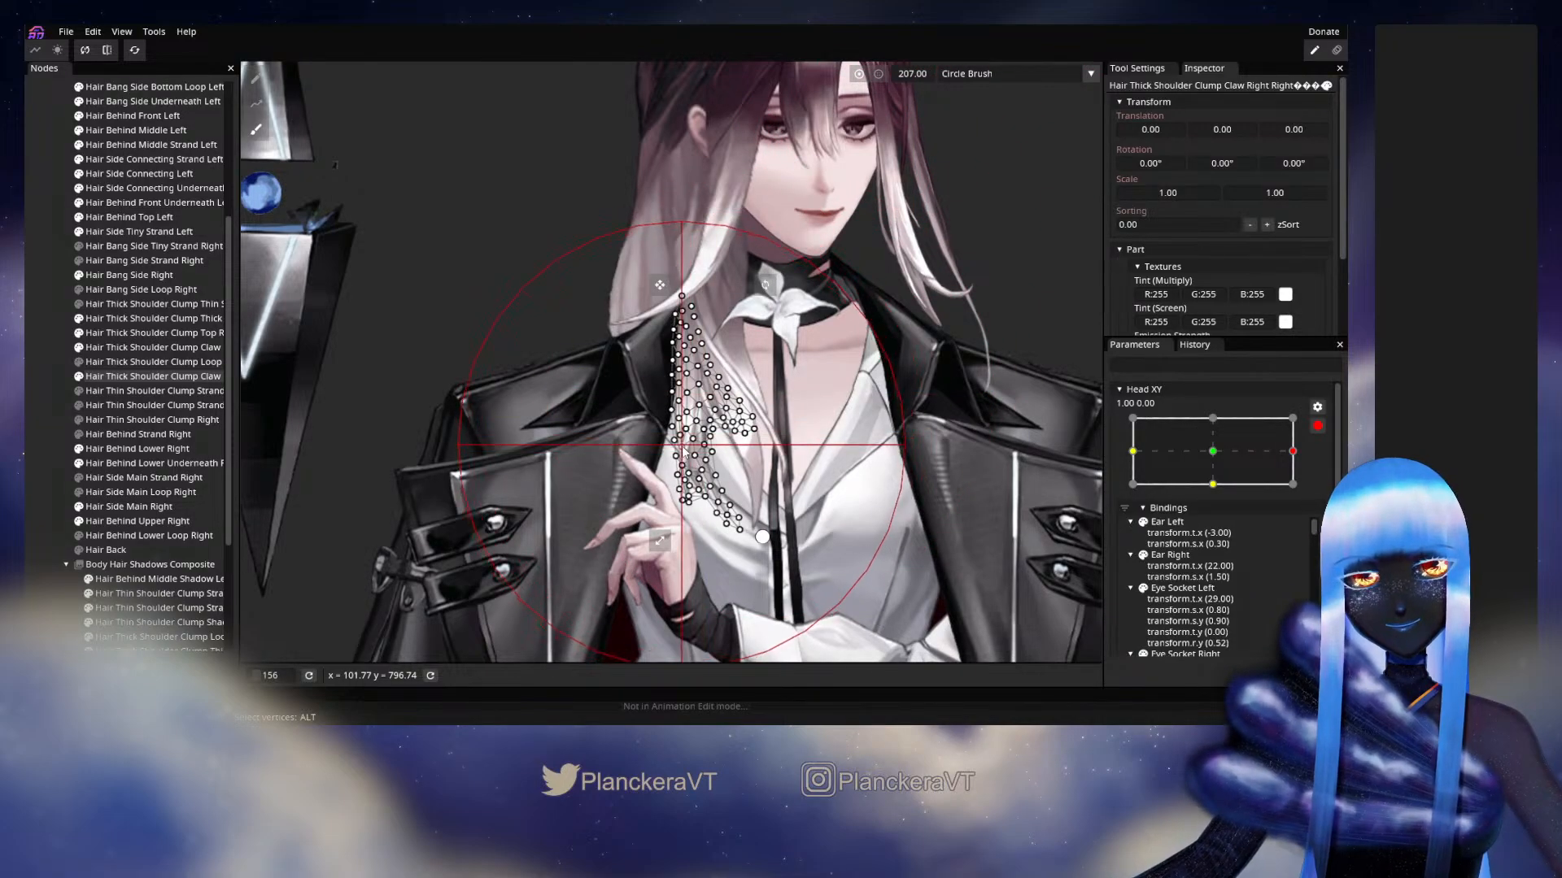
{"action": "left_click_drag", "start_coordinate": [697, 450], "coordinate": [703, 450]}
{"action": "left_click", "coordinate": [47, 442]}
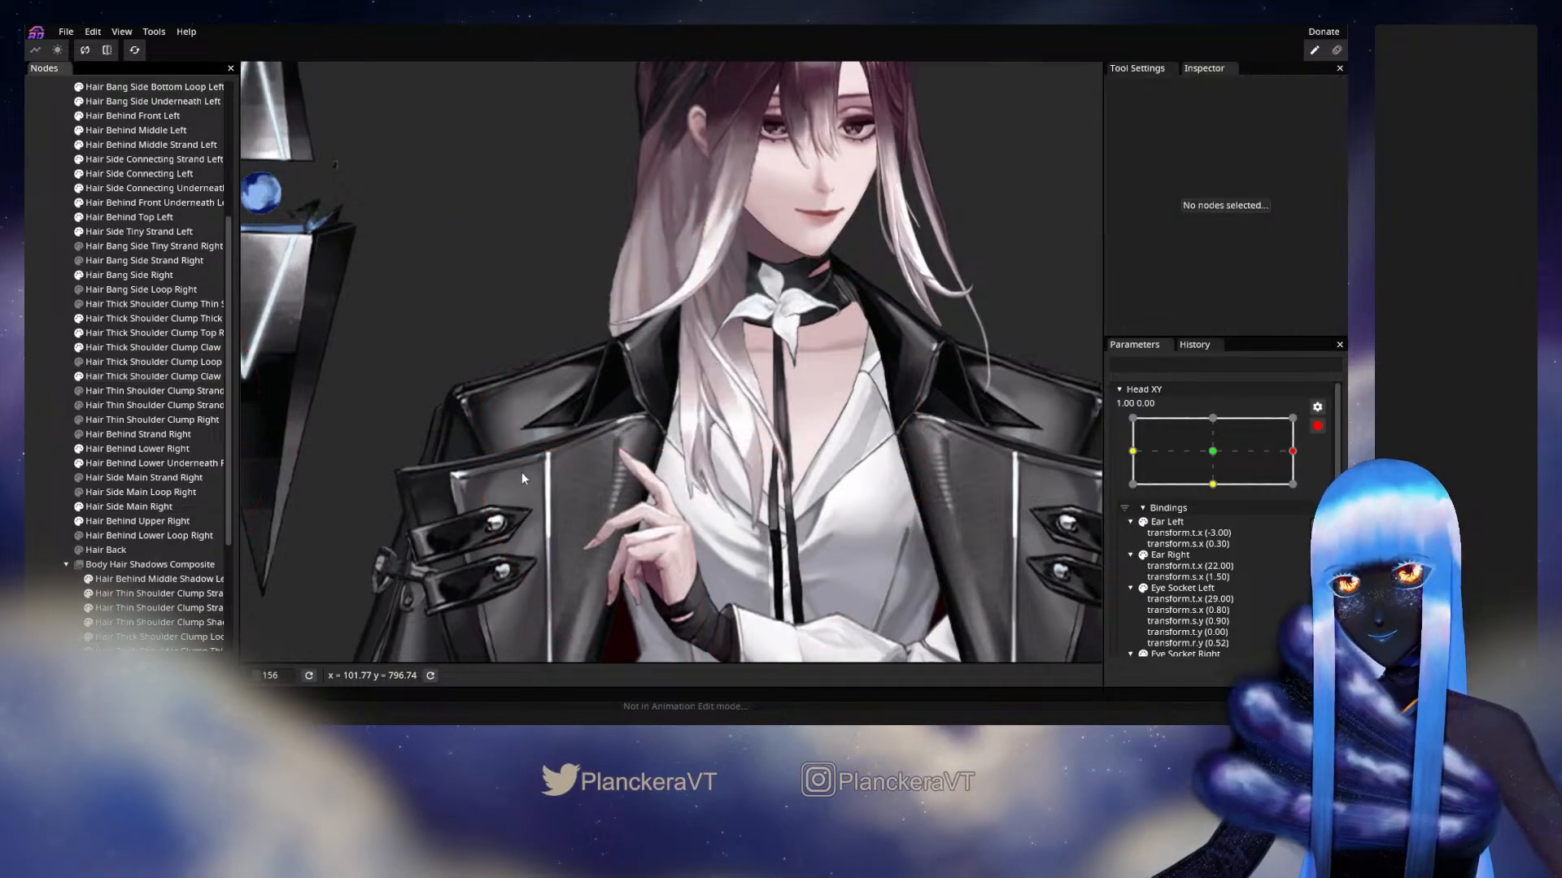
Leave keypoint editing and sweep Head XY between 1.00 and about 0.29 to check the strand over the body.
{"action": "left_click", "coordinate": [1317, 427]}
{"action": "left_click_drag", "start_coordinate": [1301, 492], "coordinate": [1242, 493]}
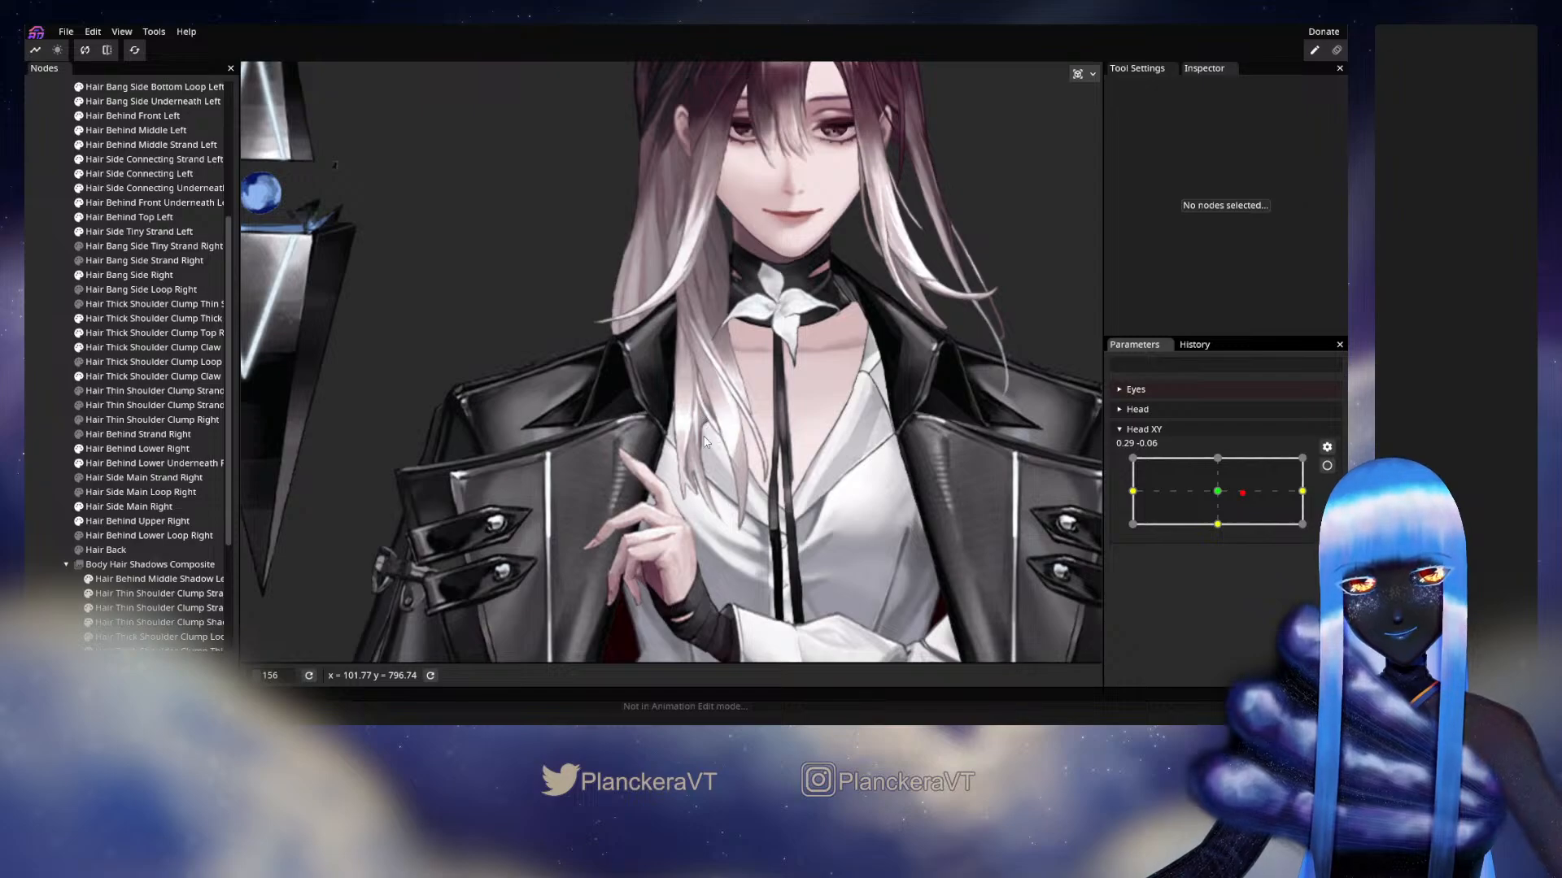
Reopen the Head XY 1.00, 0.00 keypoint and nudge the lower Claw Right Right mesh slightly toward the face side with the circle brush at 207.
{"action": "left_click_drag", "start_coordinate": [1242, 493], "coordinate": [1317, 501]}
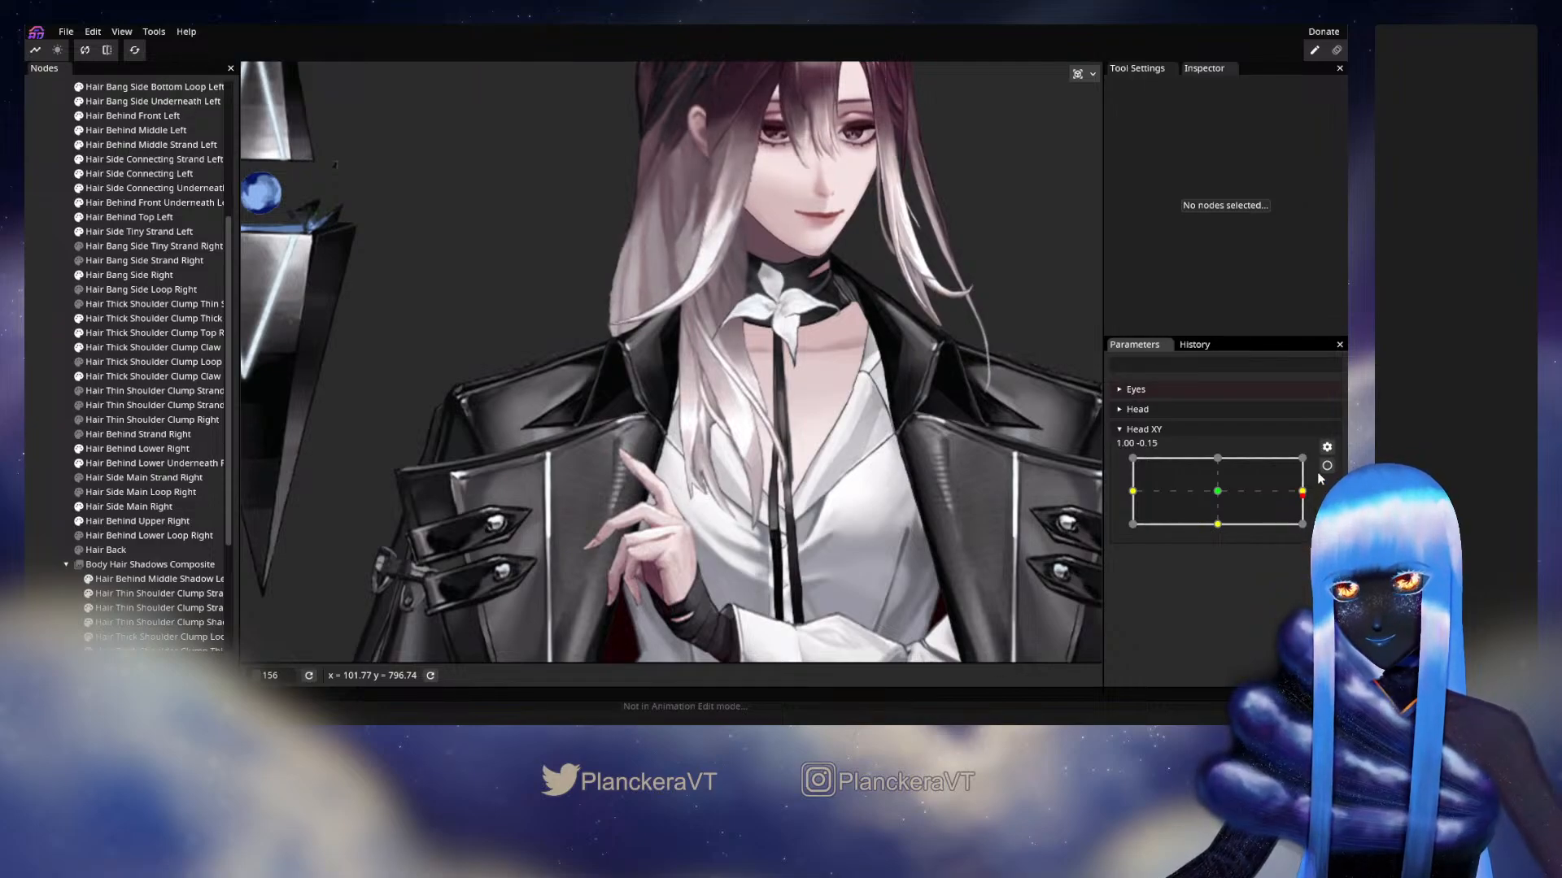
{"action": "left_click", "coordinate": [1327, 466]}
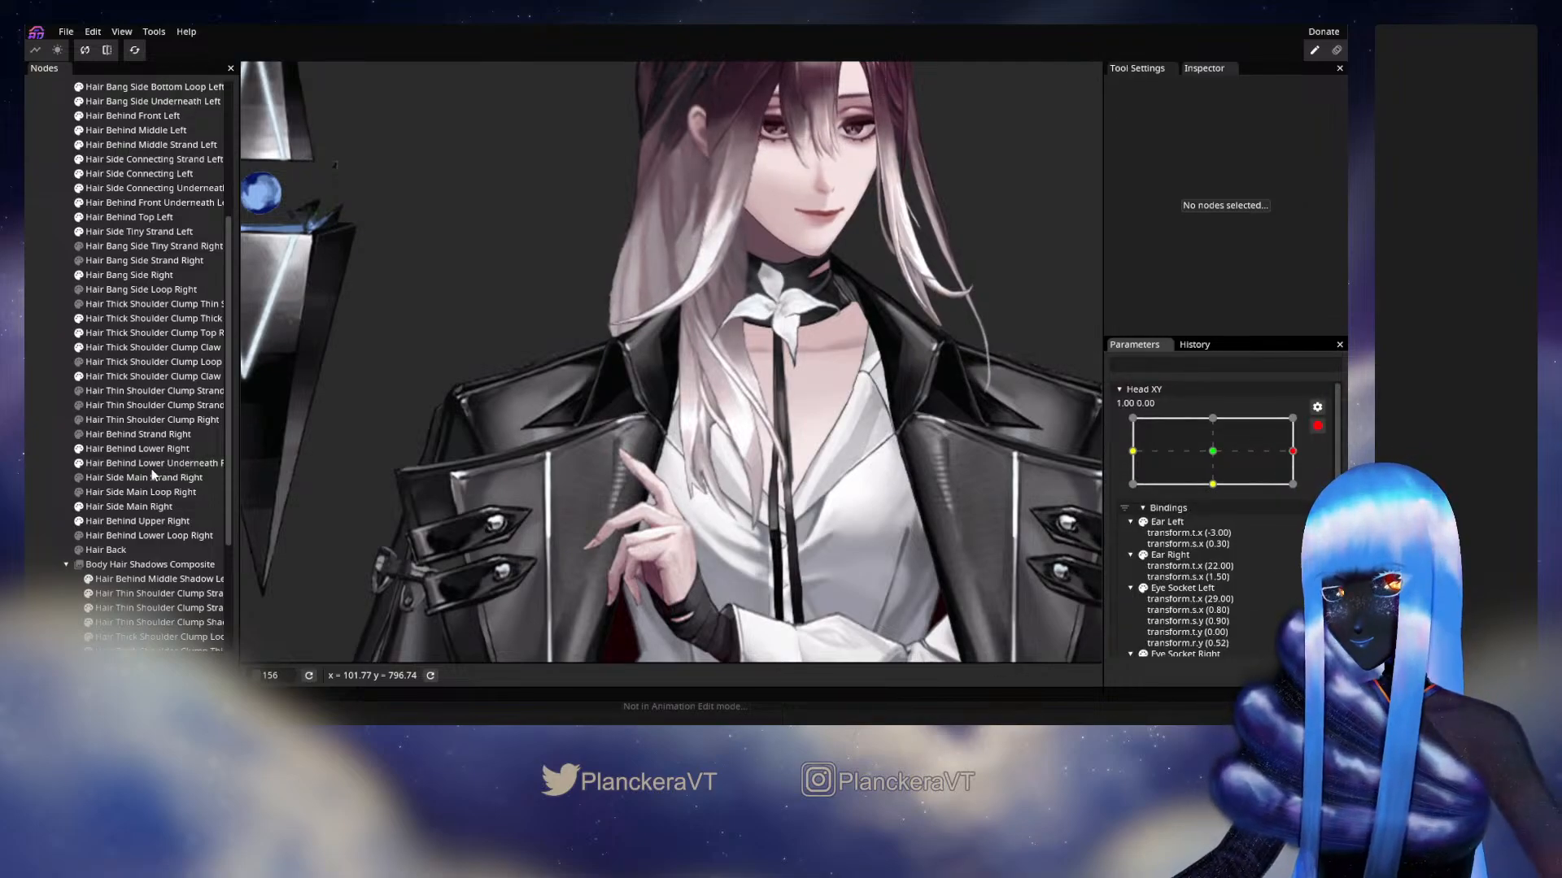
{"action": "left_click", "coordinate": [142, 376]}
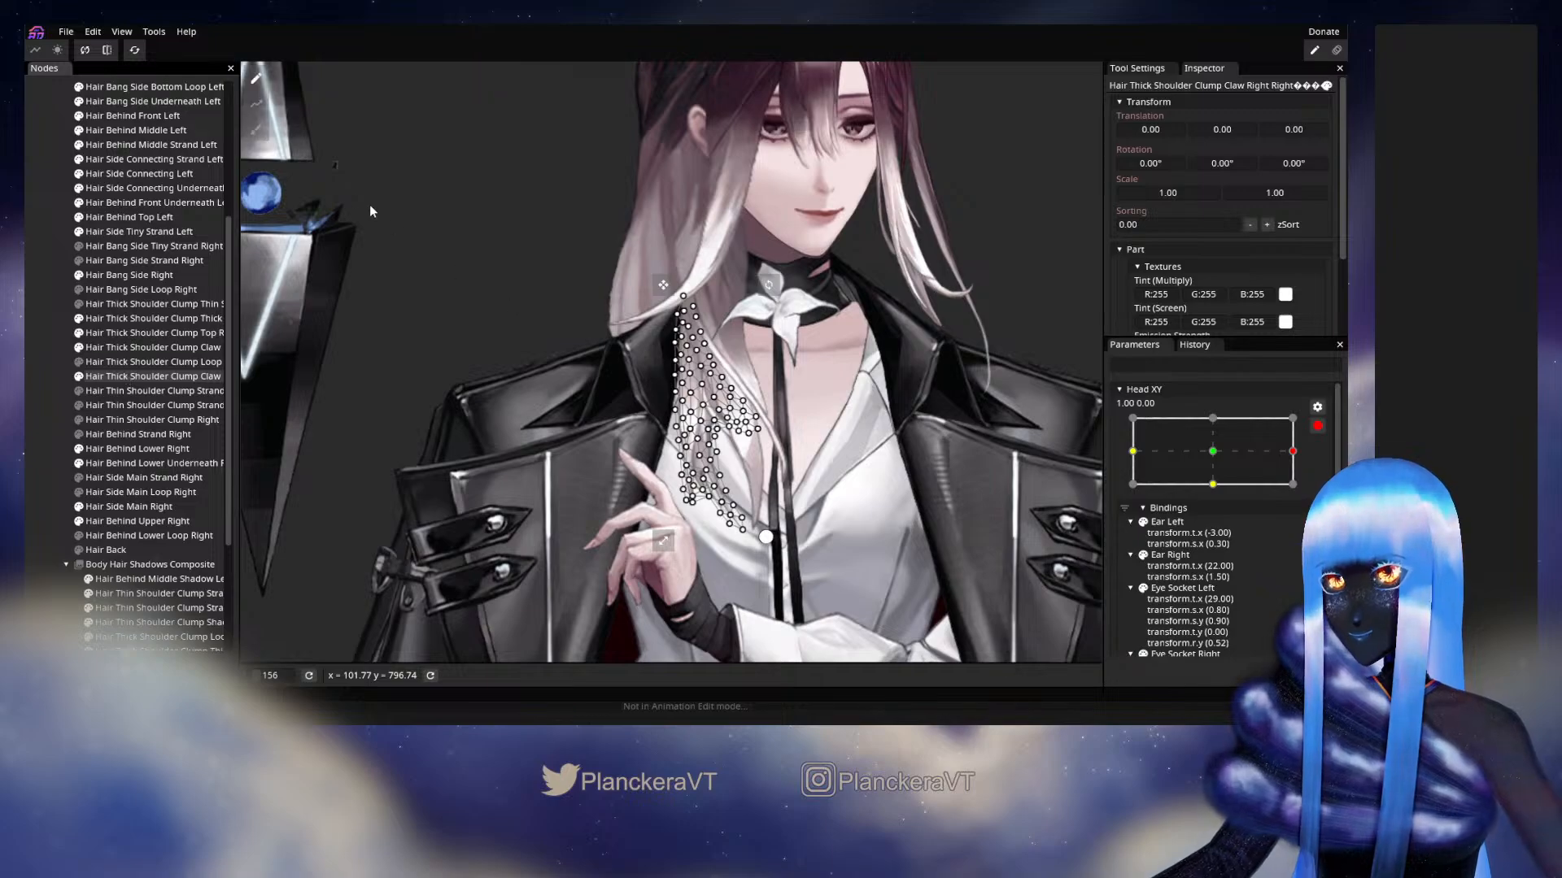
{"action": "left_click", "coordinate": [263, 145]}
{"action": "scroll", "coordinate": [701, 578], "scroll_direction": "down", "scroll_amount": 2}
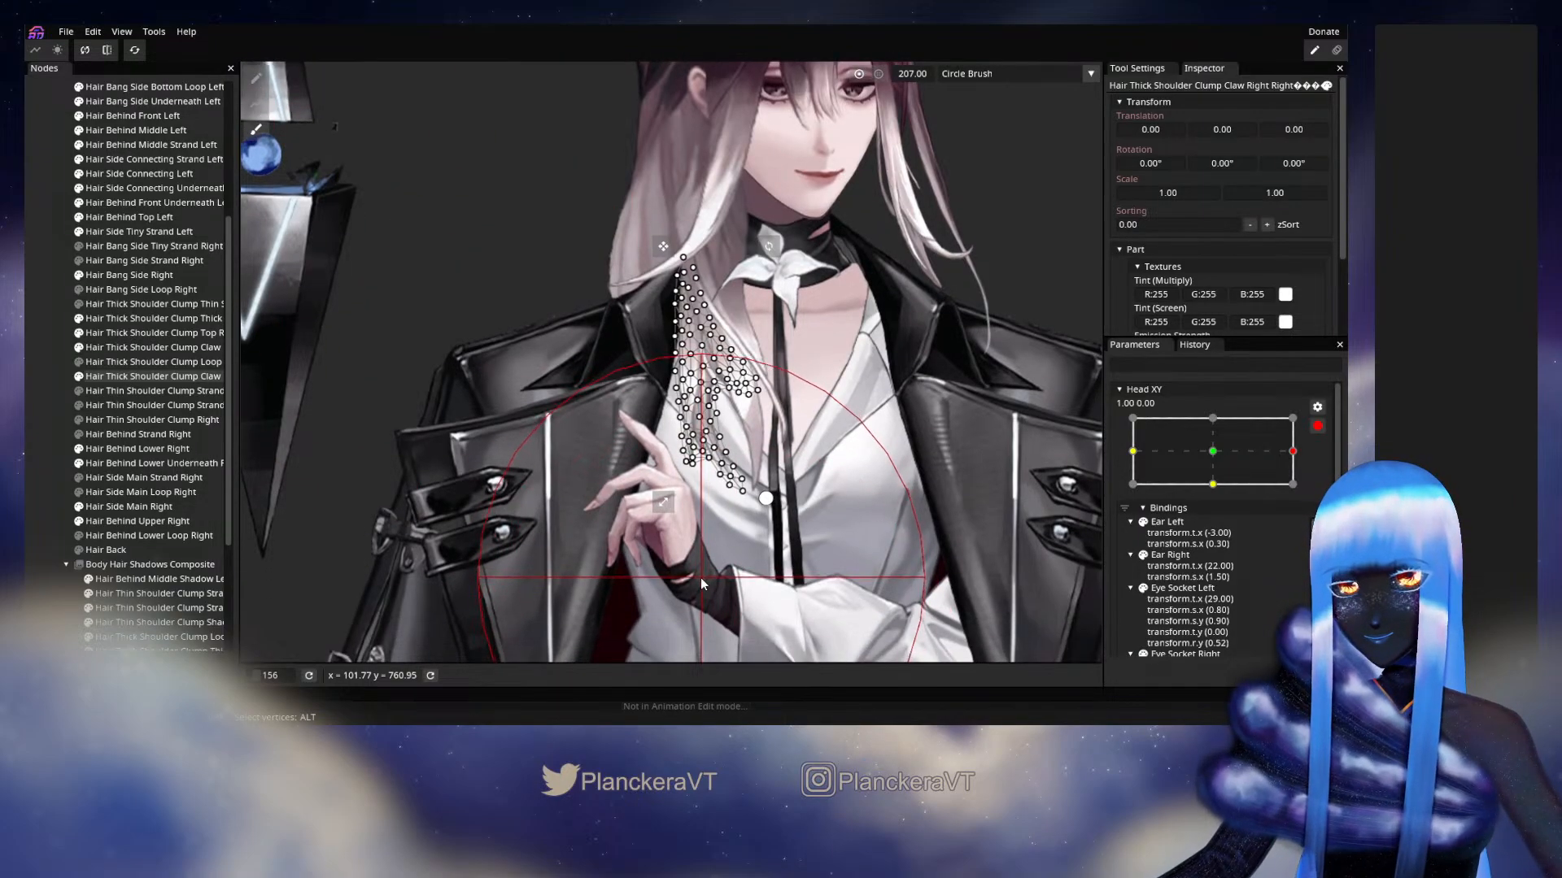
{"action": "left_click_drag", "start_coordinate": [682, 549], "coordinate": [691, 547]}
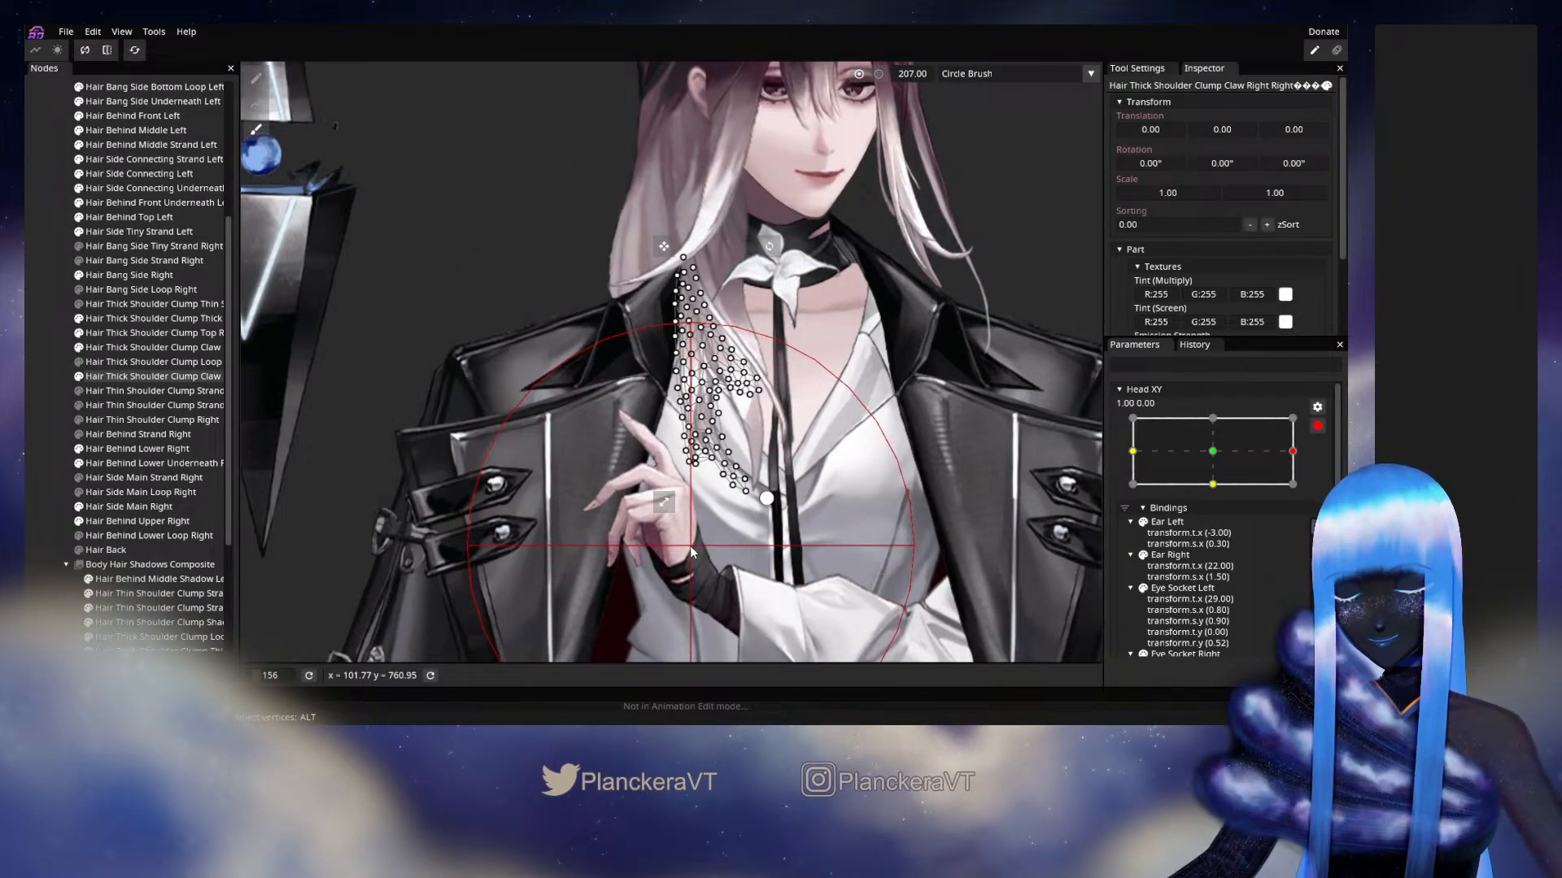
{"action": "left_click", "coordinate": [28, 476]}
Leave keypoint editing, move Head XY to check the nudged strand's motion, and reopen the 1.00, 0.00 keypoint.
{"action": "left_click", "coordinate": [1318, 425]}
{"action": "mouse_move", "coordinate": [1302, 492]}
{"action": "left_mouse_down"}
{"action": "mouse_move", "coordinate": [1257, 491]}
{"action": "mouse_move", "coordinate": [1299, 490]}
{"action": "left_mouse_up"}
{"action": "left_click", "coordinate": [1327, 465]}
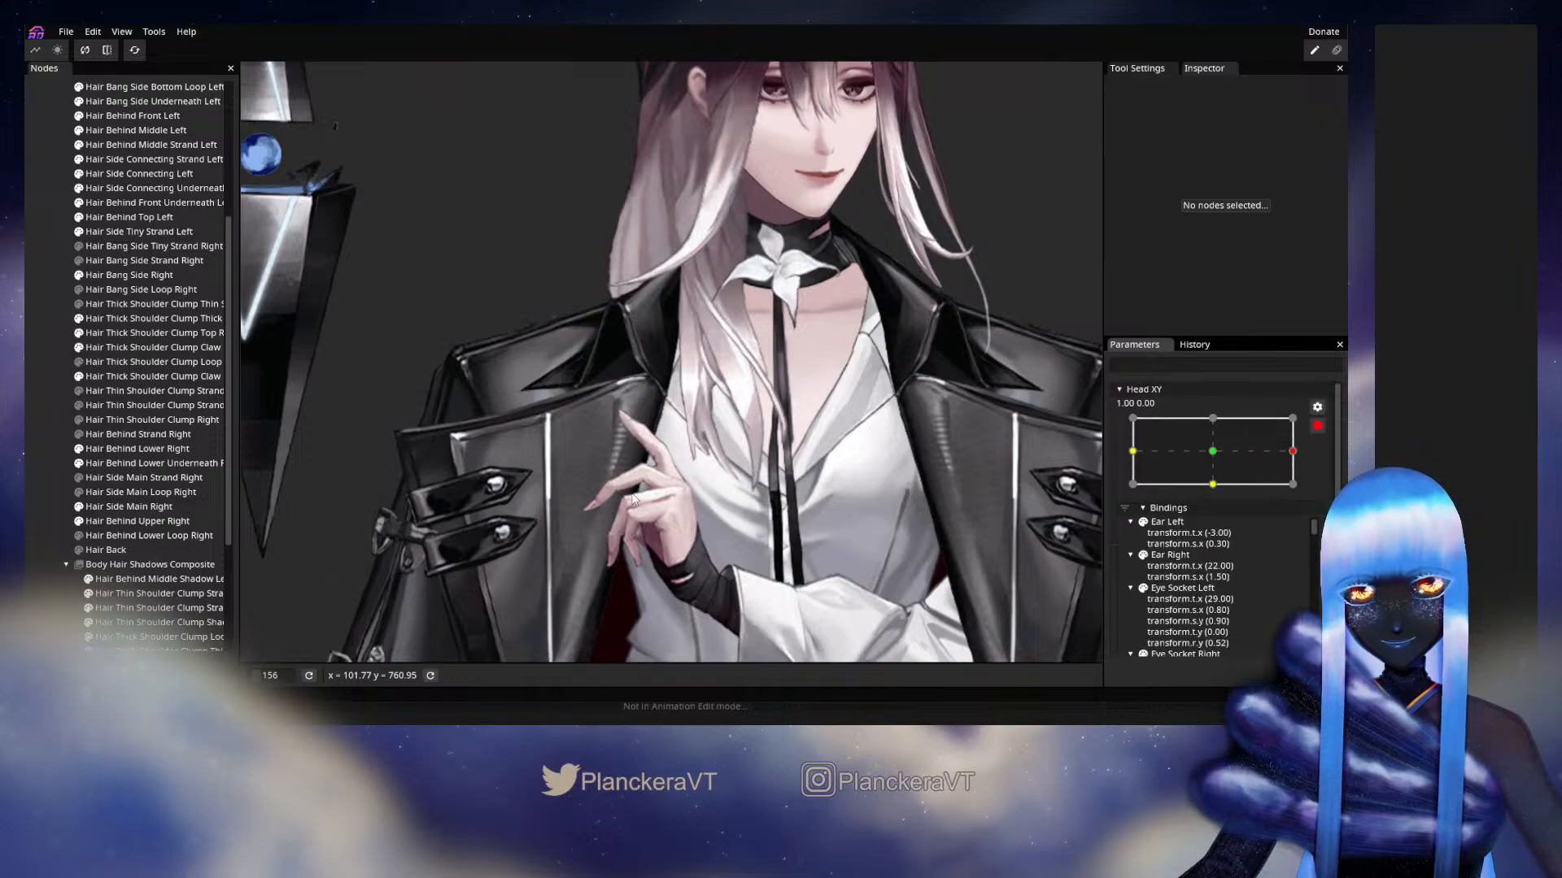
Push the Claw Right Right mesh's outer edge toward the jacket lapel around mid-length with the circle brush at 22.
{"action": "scroll", "coordinate": [632, 498], "scroll_direction": "up", "scroll_amount": 4}
{"action": "scroll", "coordinate": [632, 498], "scroll_direction": "up", "scroll_amount": 1}
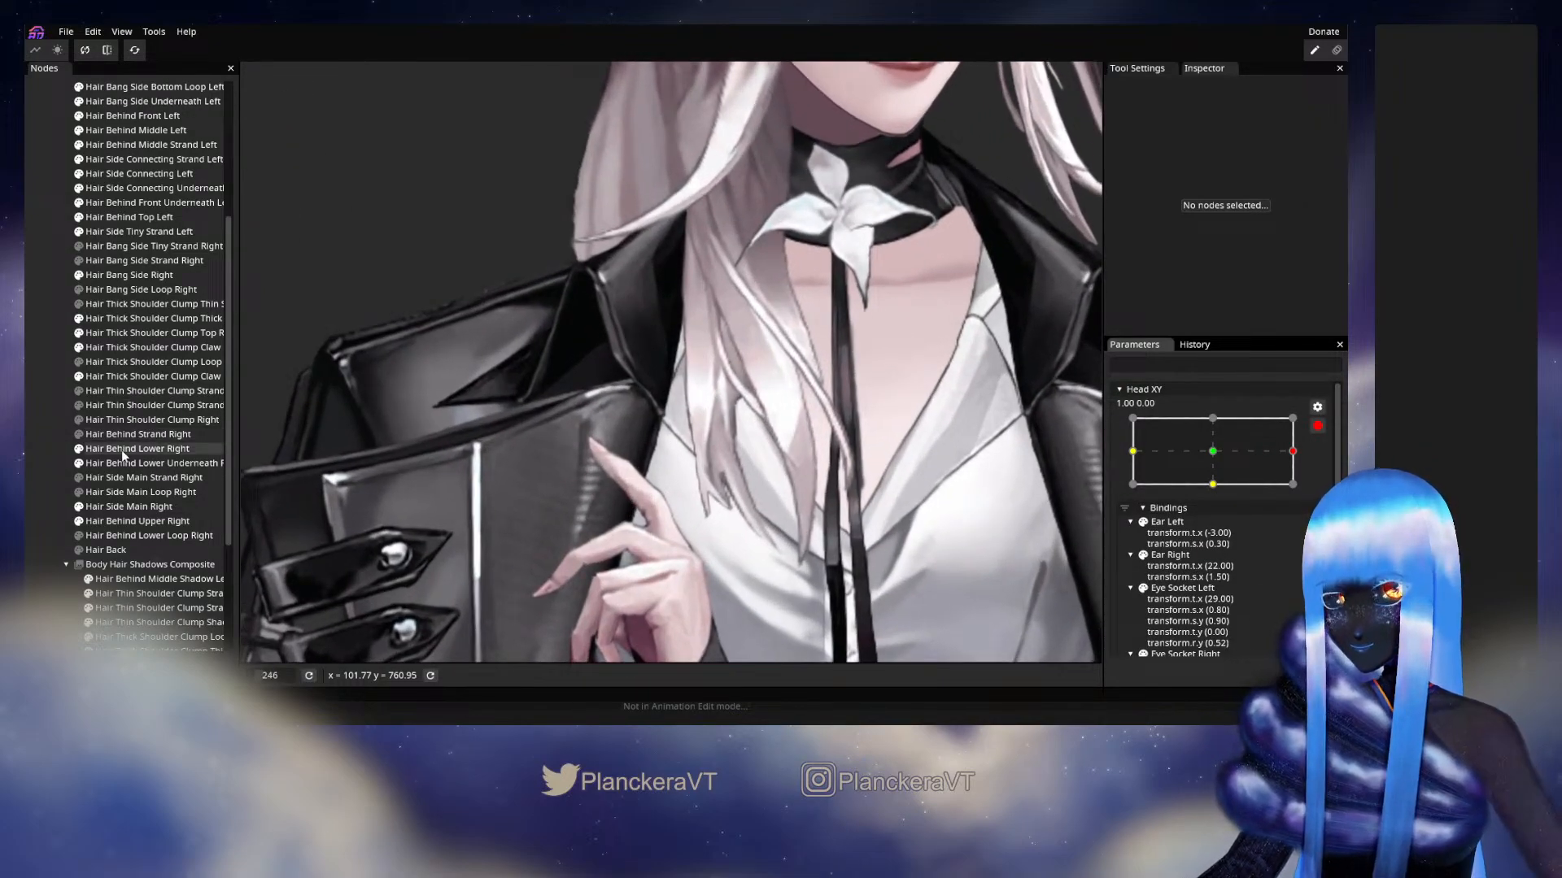
{"action": "left_click", "coordinate": [118, 376]}
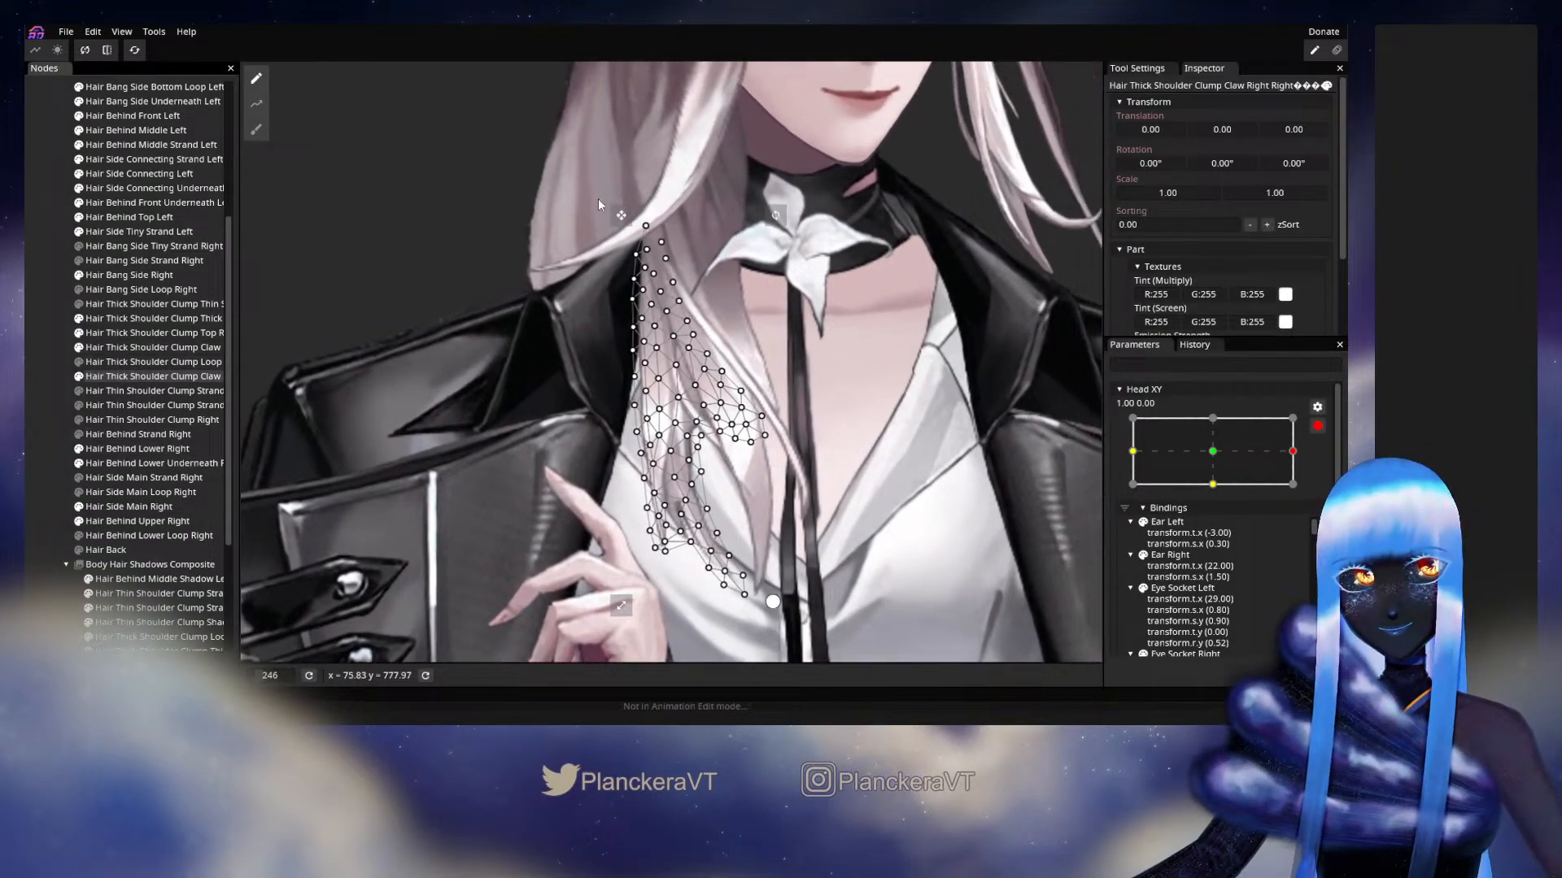
{"action": "left_click_drag", "start_coordinate": [900, 216], "coordinate": [715, 320]}
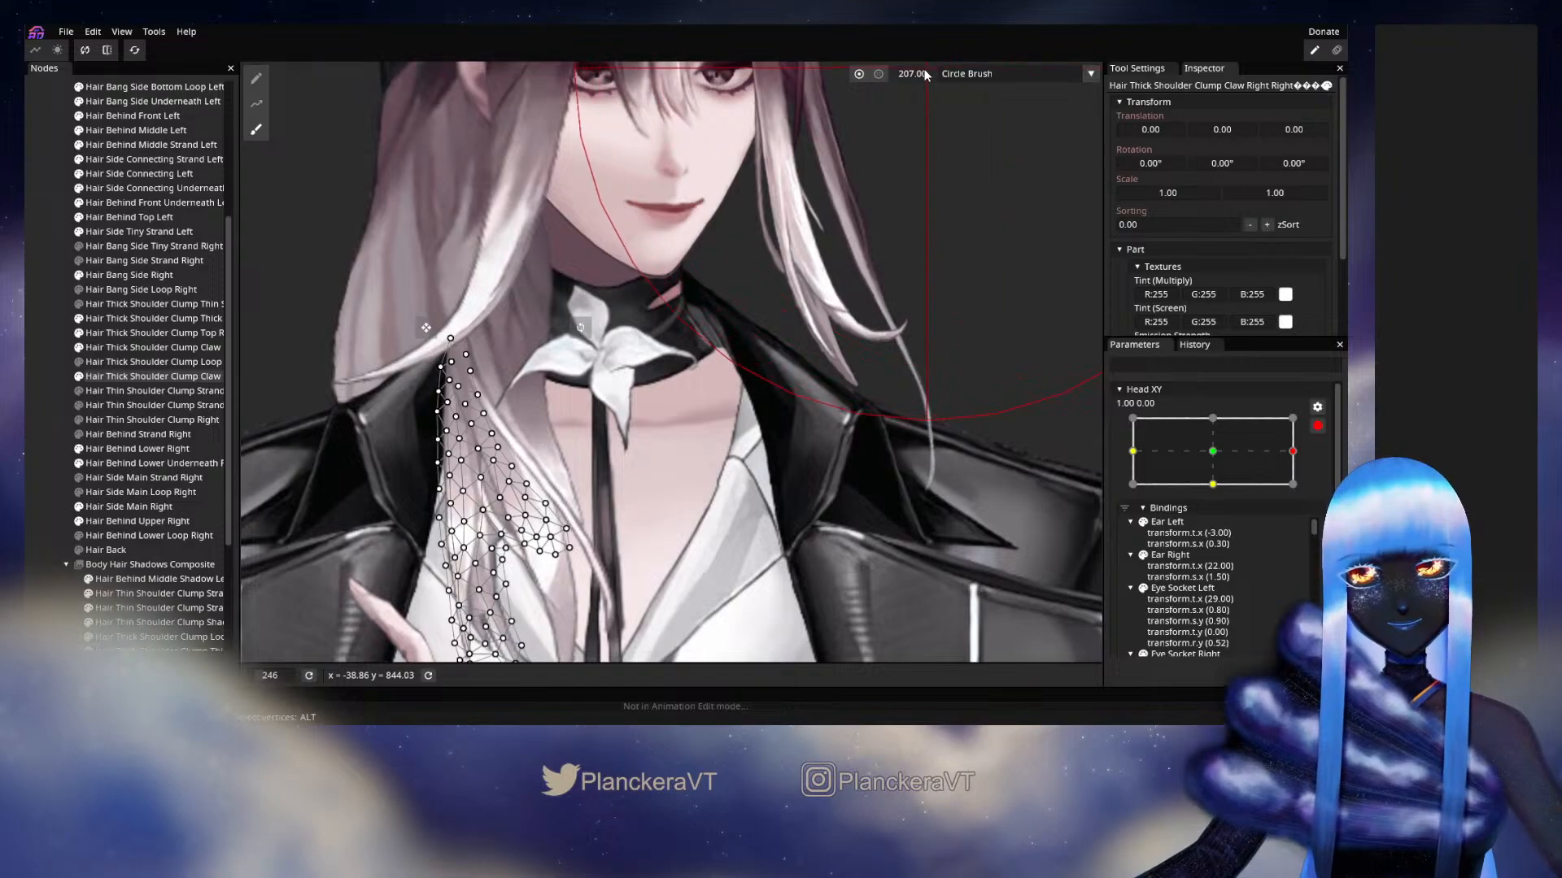
{"action": "left_click_drag", "start_coordinate": [804, 92], "coordinate": [794, 96]}
{"action": "left_click_drag", "start_coordinate": [913, 76], "coordinate": [908, 76]}
{"action": "left_click_drag", "start_coordinate": [537, 561], "coordinate": [750, 452]}
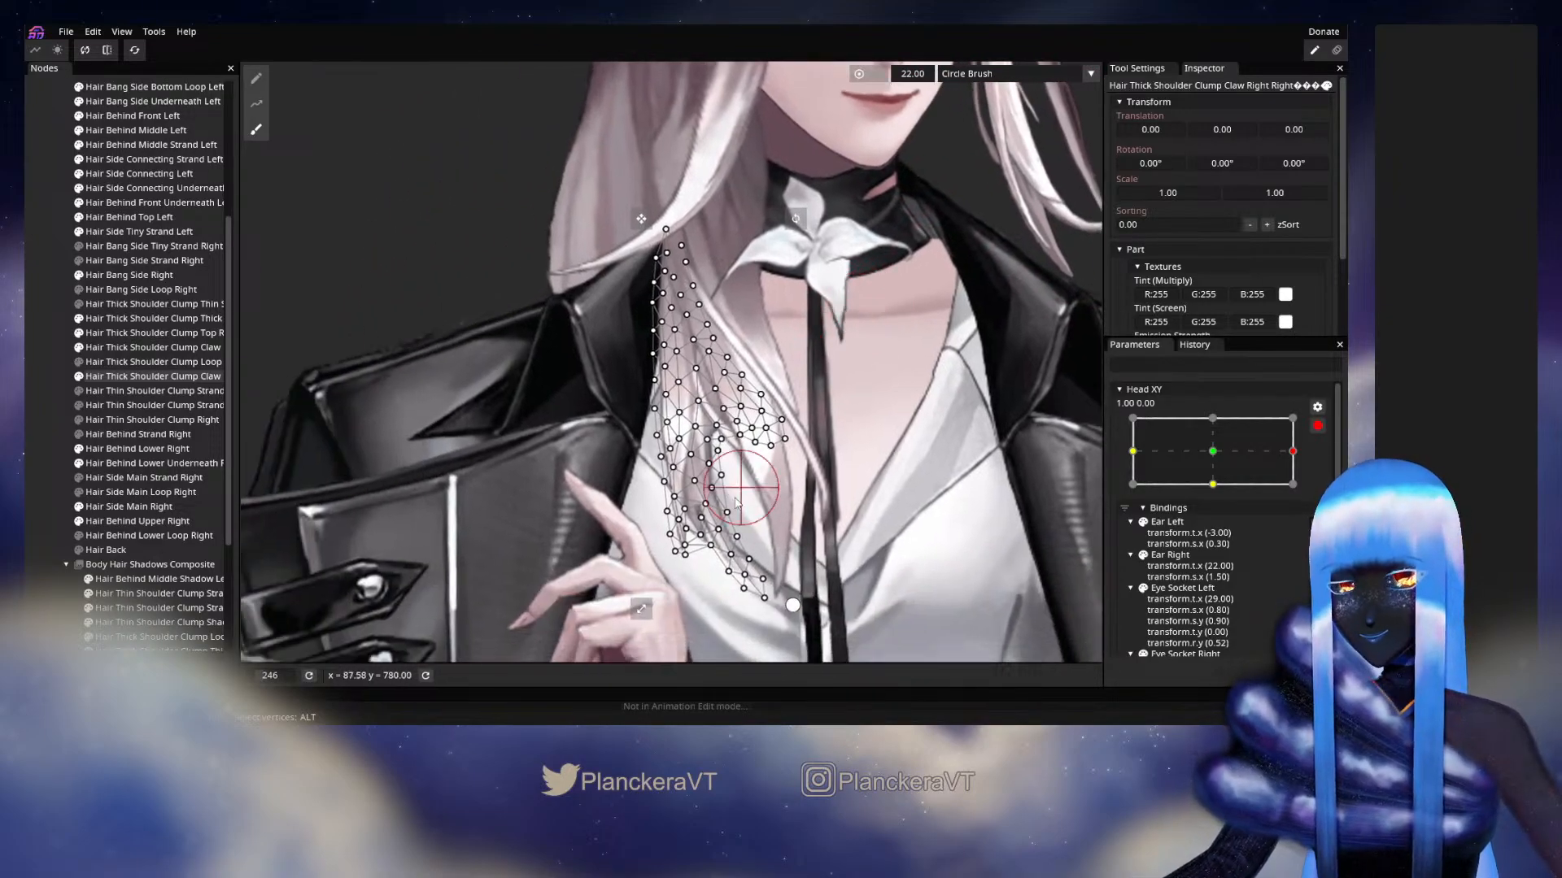
{"action": "scroll", "coordinate": [736, 456], "scroll_direction": "up", "scroll_amount": 3}
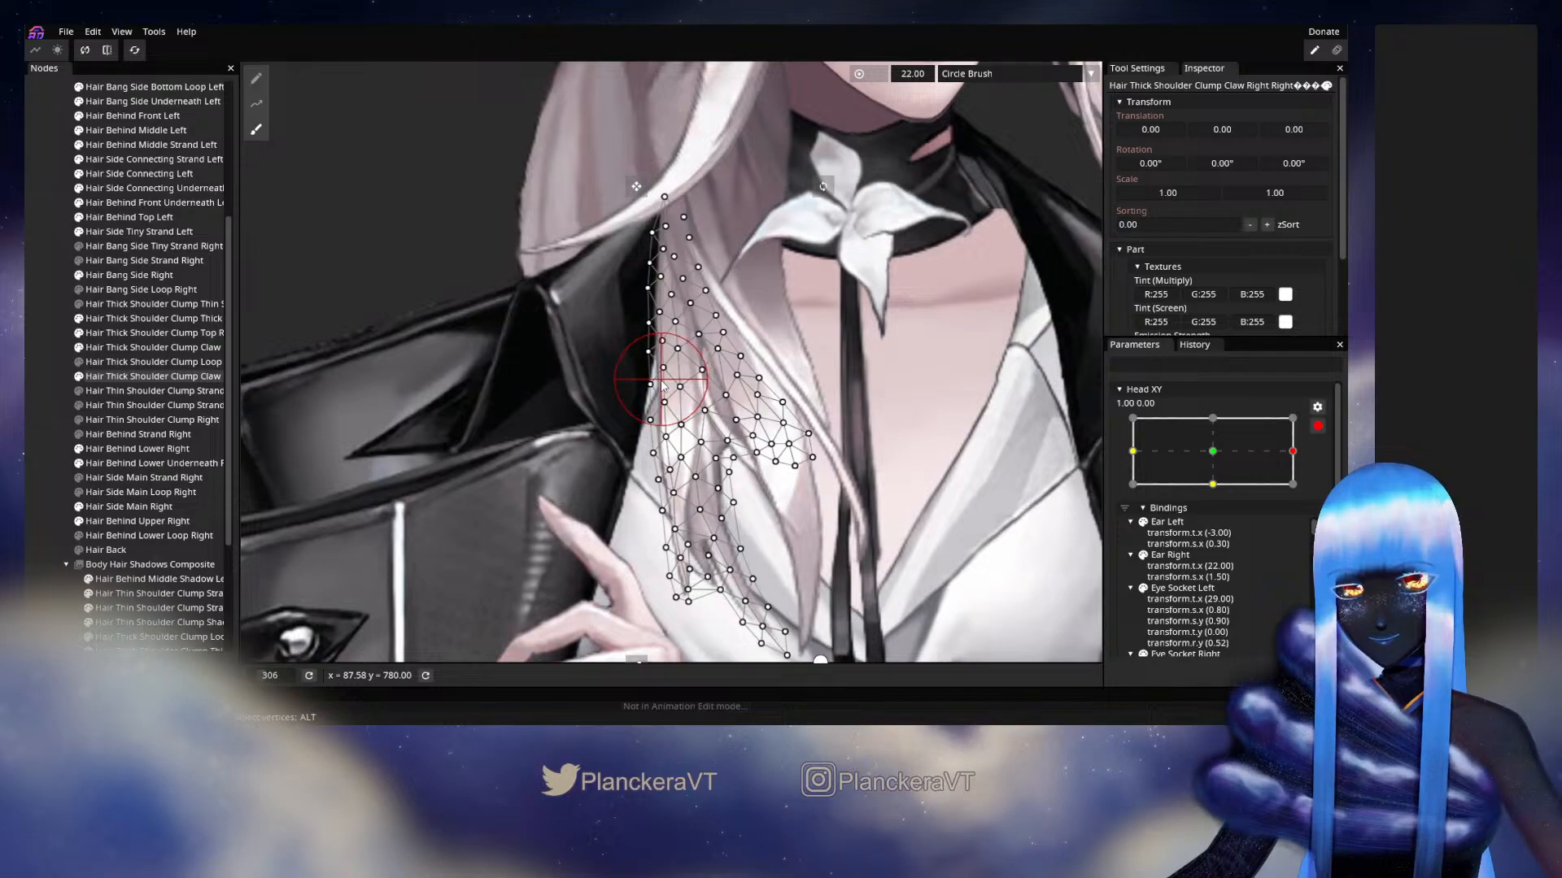
{"action": "left_click_drag", "start_coordinate": [655, 380], "coordinate": [648, 379]}
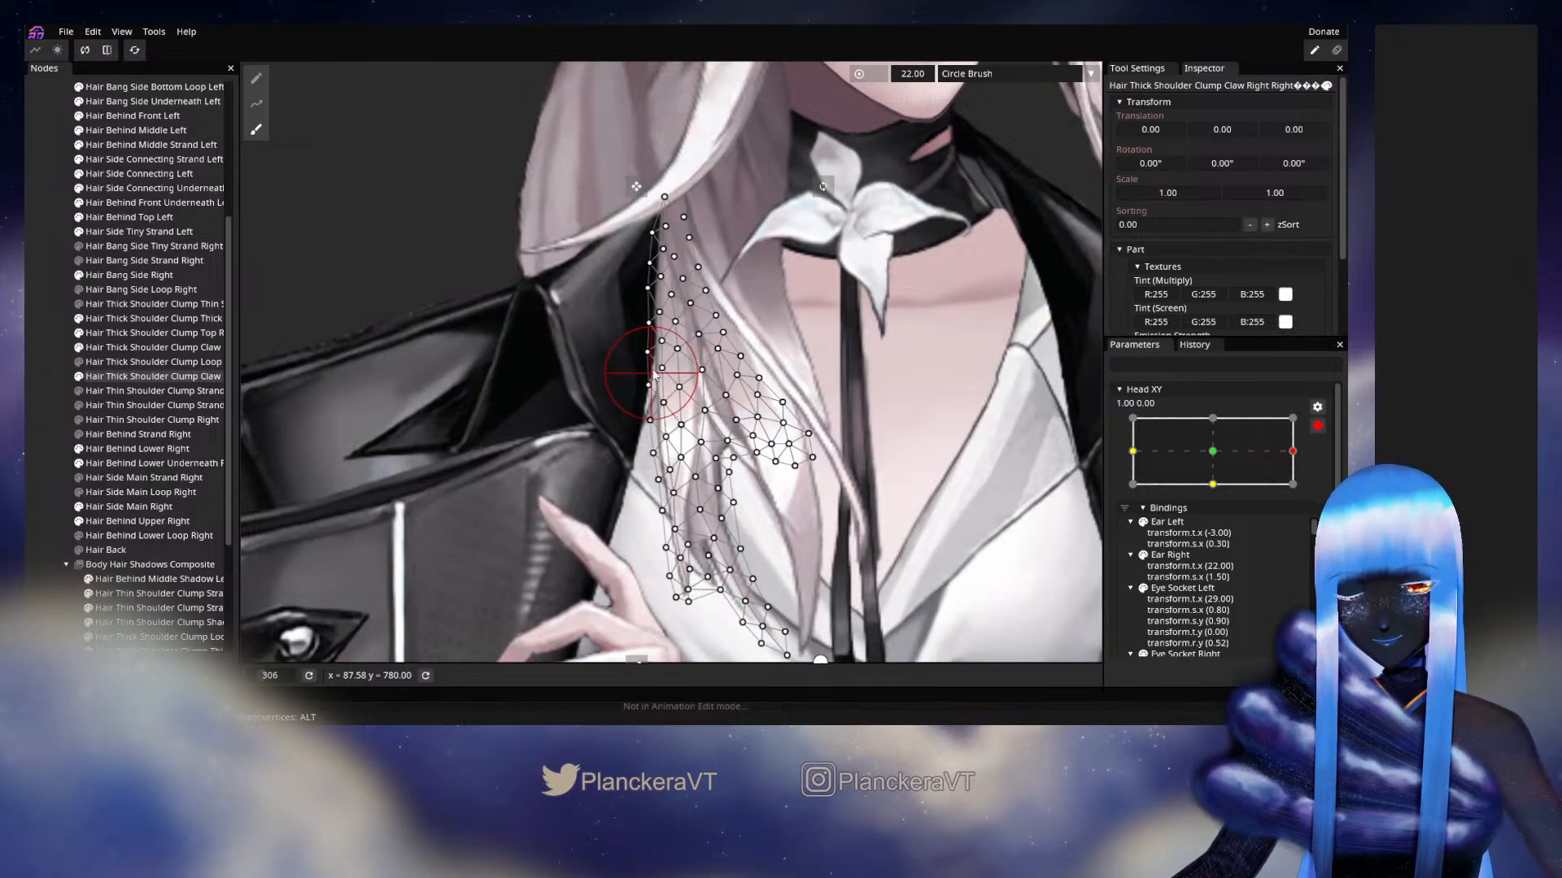
{"action": "mouse_move", "coordinate": [664, 443]}
{"action": "left_mouse_down"}
{"action": "mouse_move", "coordinate": [667, 500]}
{"action": "mouse_move", "coordinate": [729, 486]}
{"action": "mouse_move", "coordinate": [674, 497]}
{"action": "left_mouse_up"}
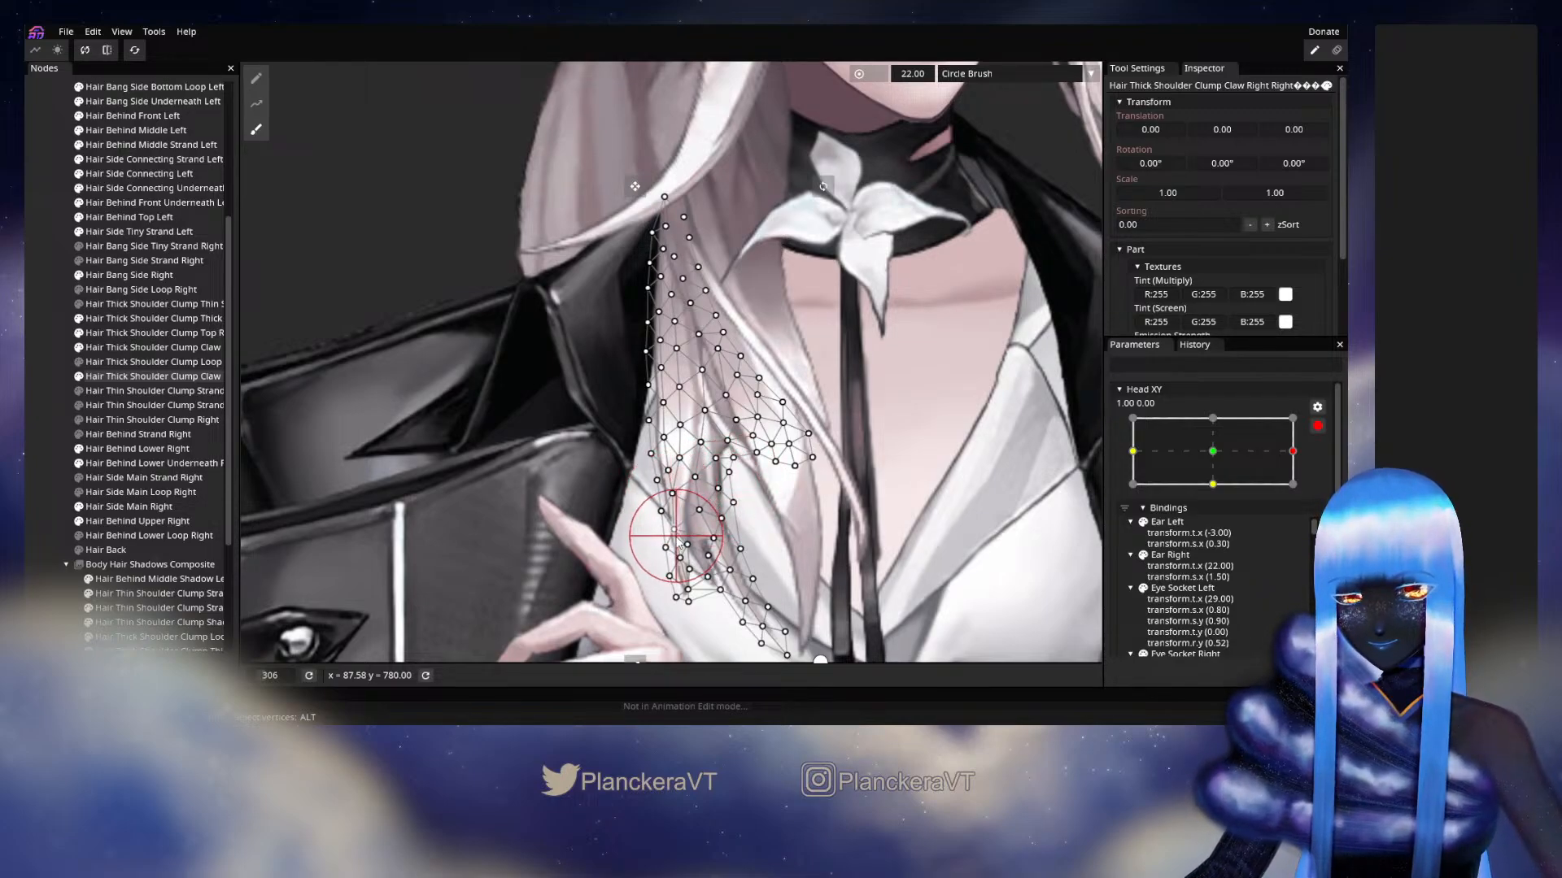
{"action": "left_click", "coordinate": [30, 423]}
Preview the widened strand outside keypoint editing by moving Head XY, ending with the 1.00, 0.00 keypoint open again.
{"action": "scroll", "coordinate": [823, 432], "scroll_direction": "down", "scroll_amount": 10}
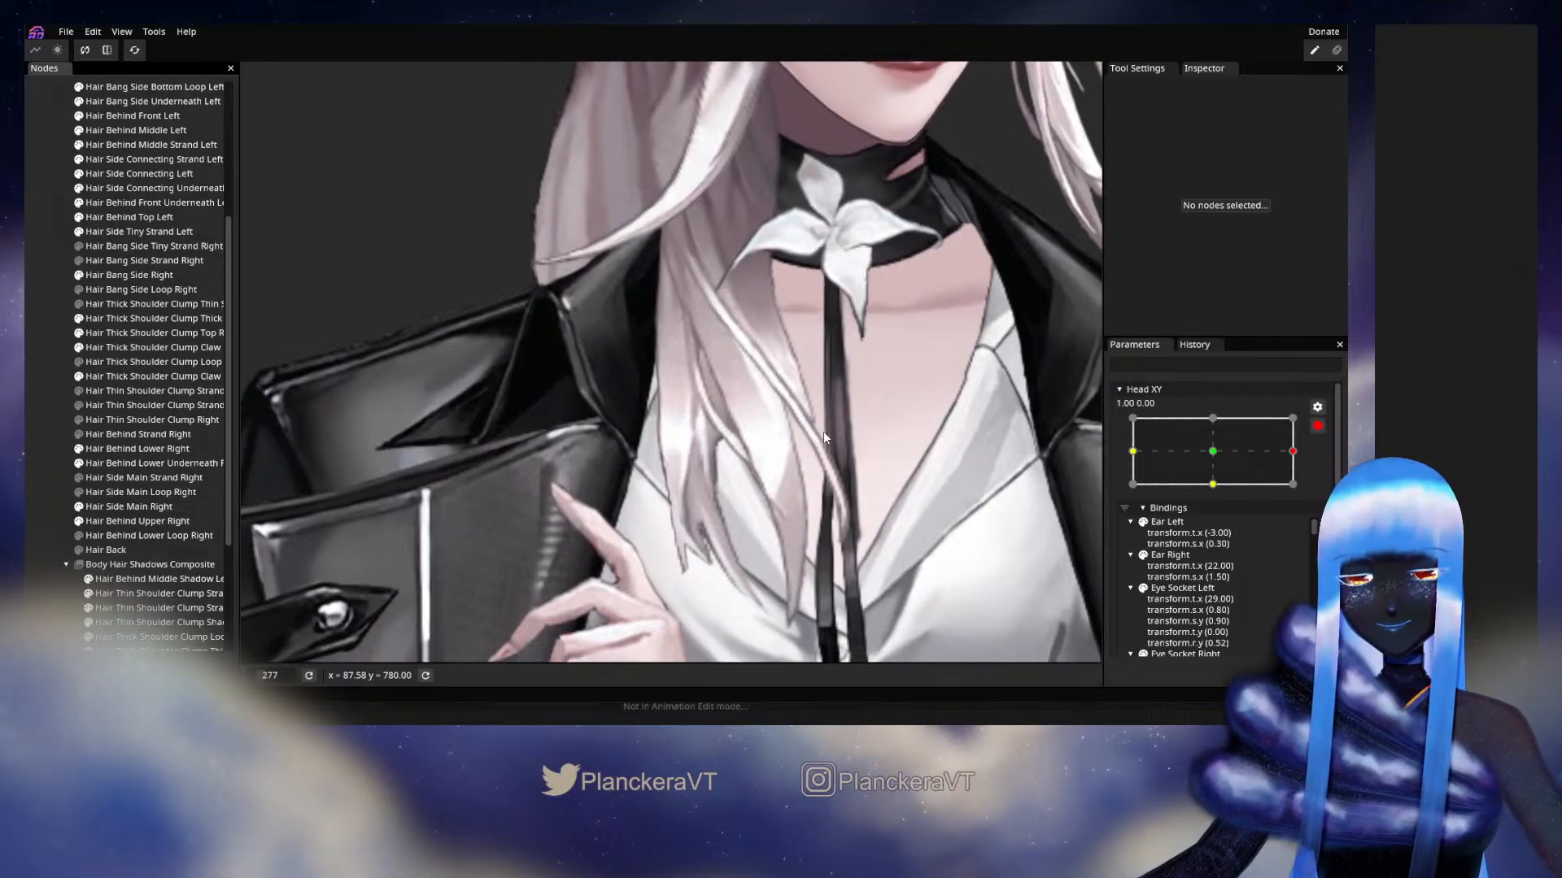
{"action": "scroll", "coordinate": [840, 435], "scroll_direction": "down", "scroll_amount": 3}
{"action": "left_click", "coordinate": [1317, 425]}
{"action": "mouse_move", "coordinate": [1303, 491]}
{"action": "left_mouse_down"}
{"action": "mouse_move", "coordinate": [1217, 499]}
{"action": "mouse_move", "coordinate": [1314, 496]}
{"action": "left_mouse_up"}
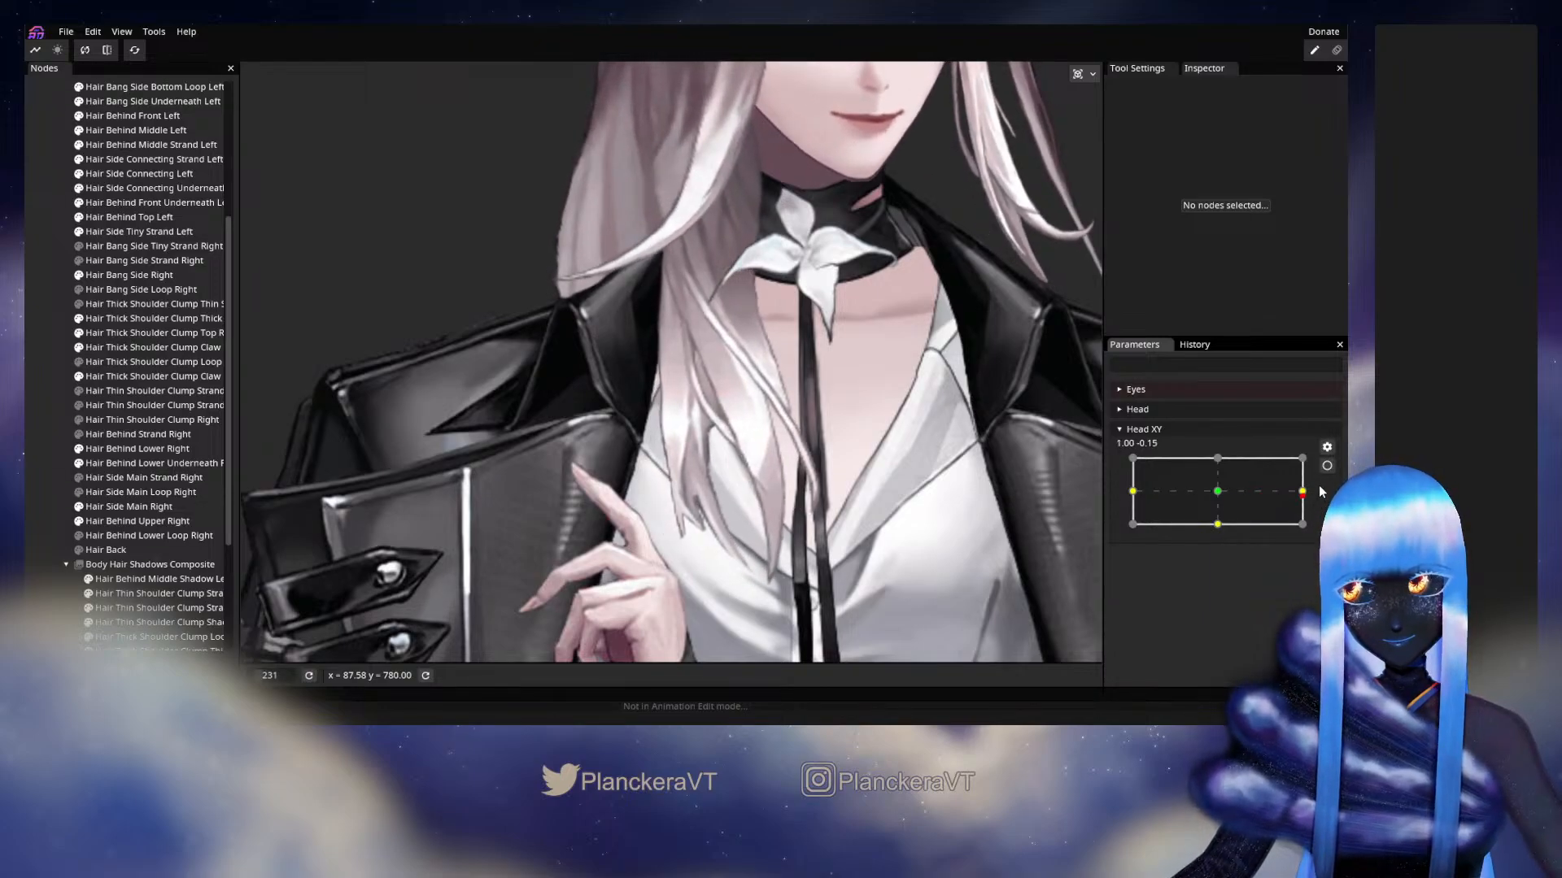
{"action": "left_click", "coordinate": [1326, 465]}
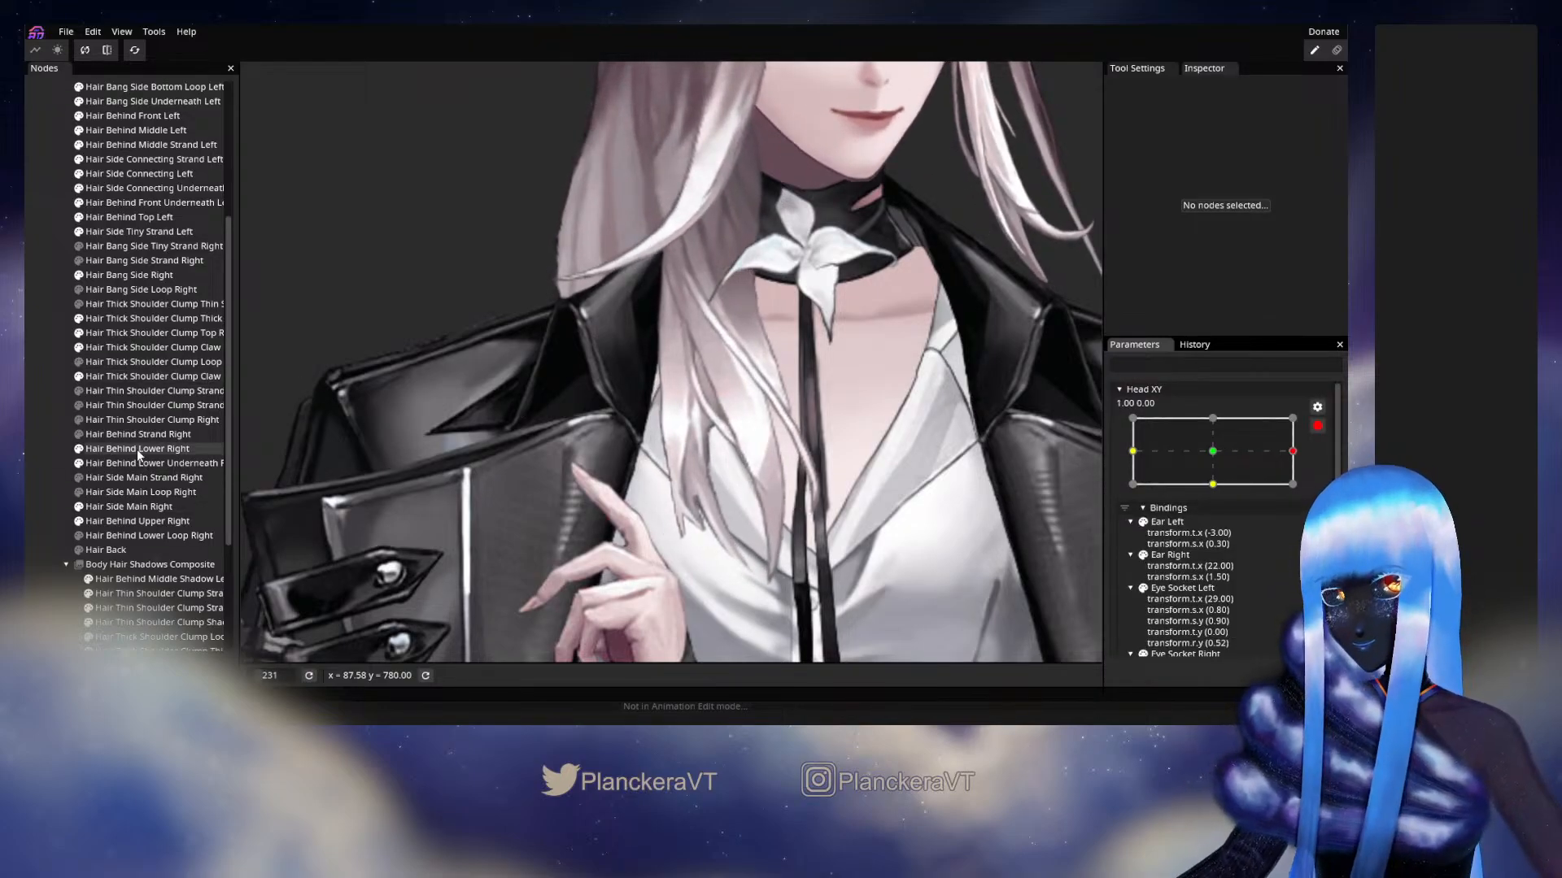
Brush the Claw Right Right mesh's inner tips away from the neck ribbon at size 54, and its outer edge toward the lapel at size 38.
{"action": "left_click", "coordinate": [130, 376]}
{"action": "left_click", "coordinate": [256, 130]}
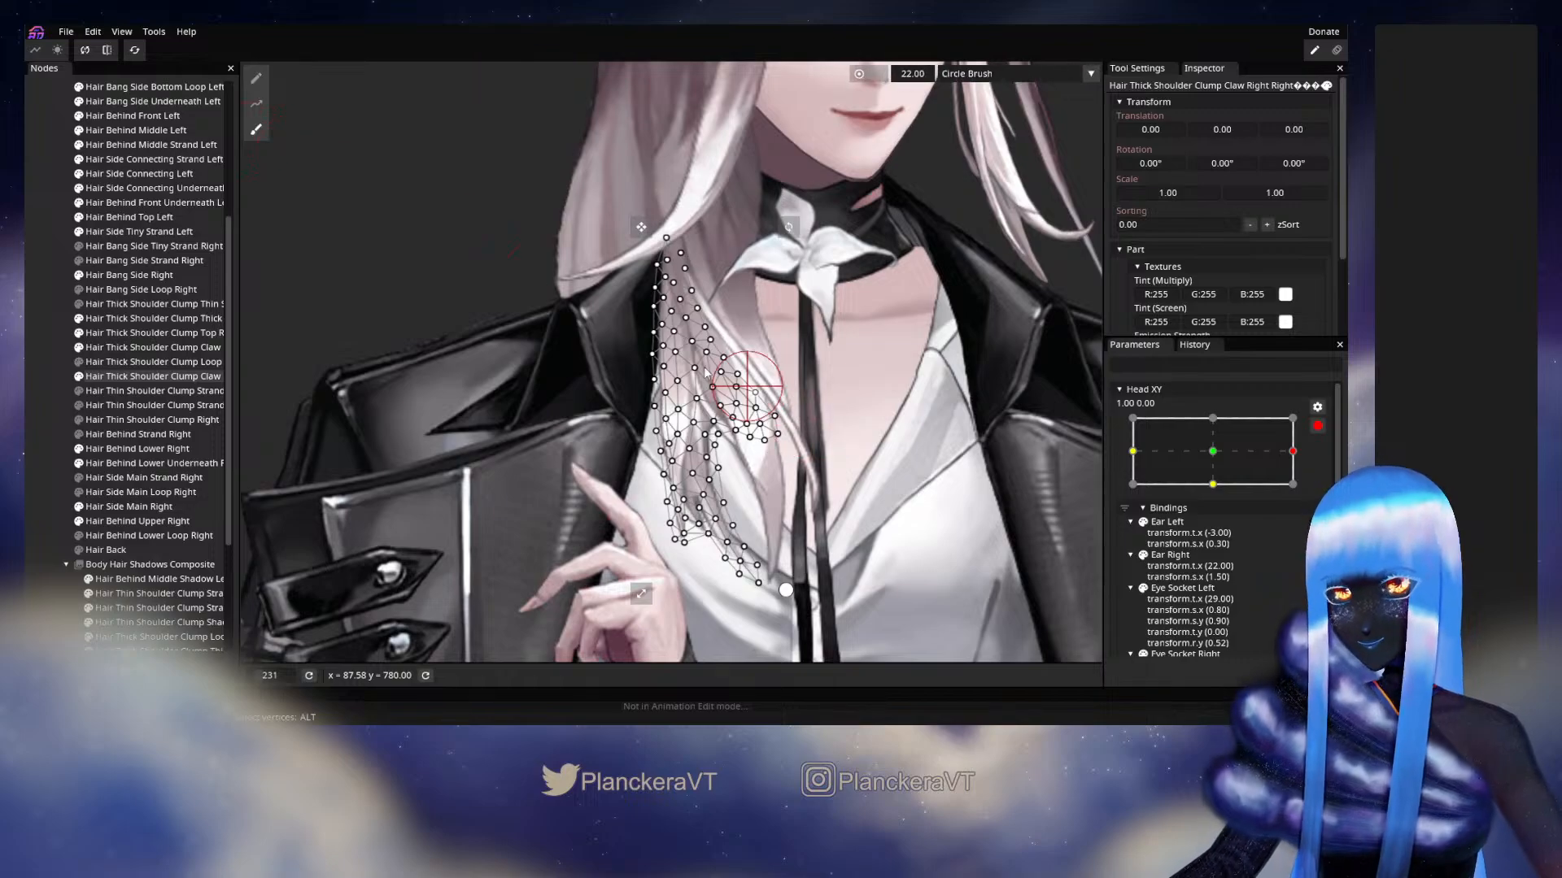
{"action": "left_click_drag", "start_coordinate": [907, 74], "coordinate": [933, 74]}
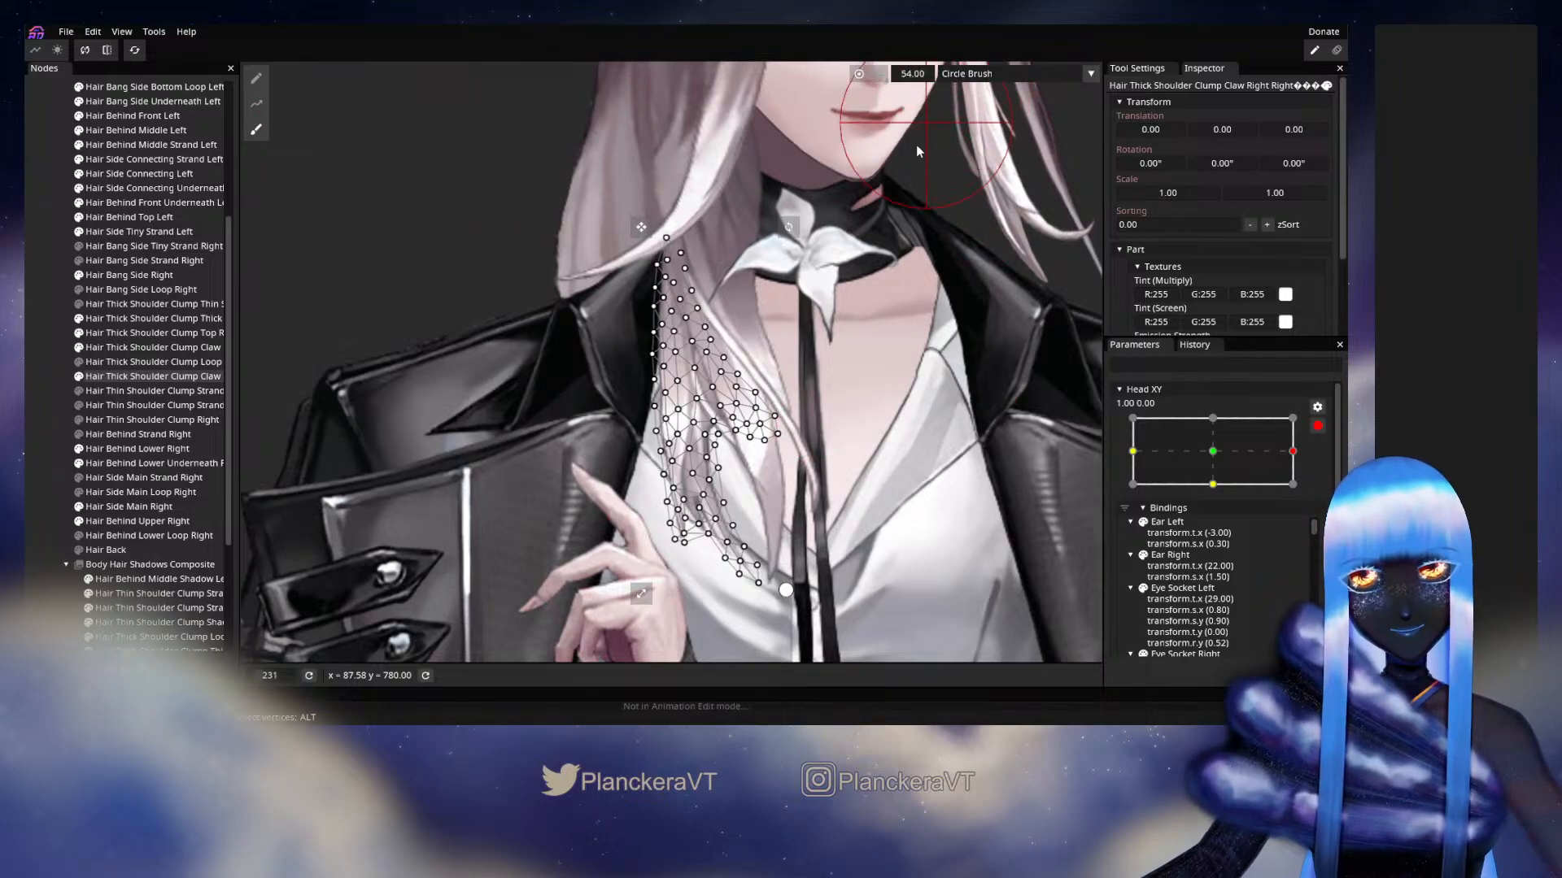
{"action": "mouse_move", "coordinate": [829, 404]}
{"action": "left_mouse_down"}
{"action": "mouse_move", "coordinate": [732, 411]}
{"action": "mouse_move", "coordinate": [781, 394]}
{"action": "mouse_move", "coordinate": [758, 405]}
{"action": "left_mouse_up"}
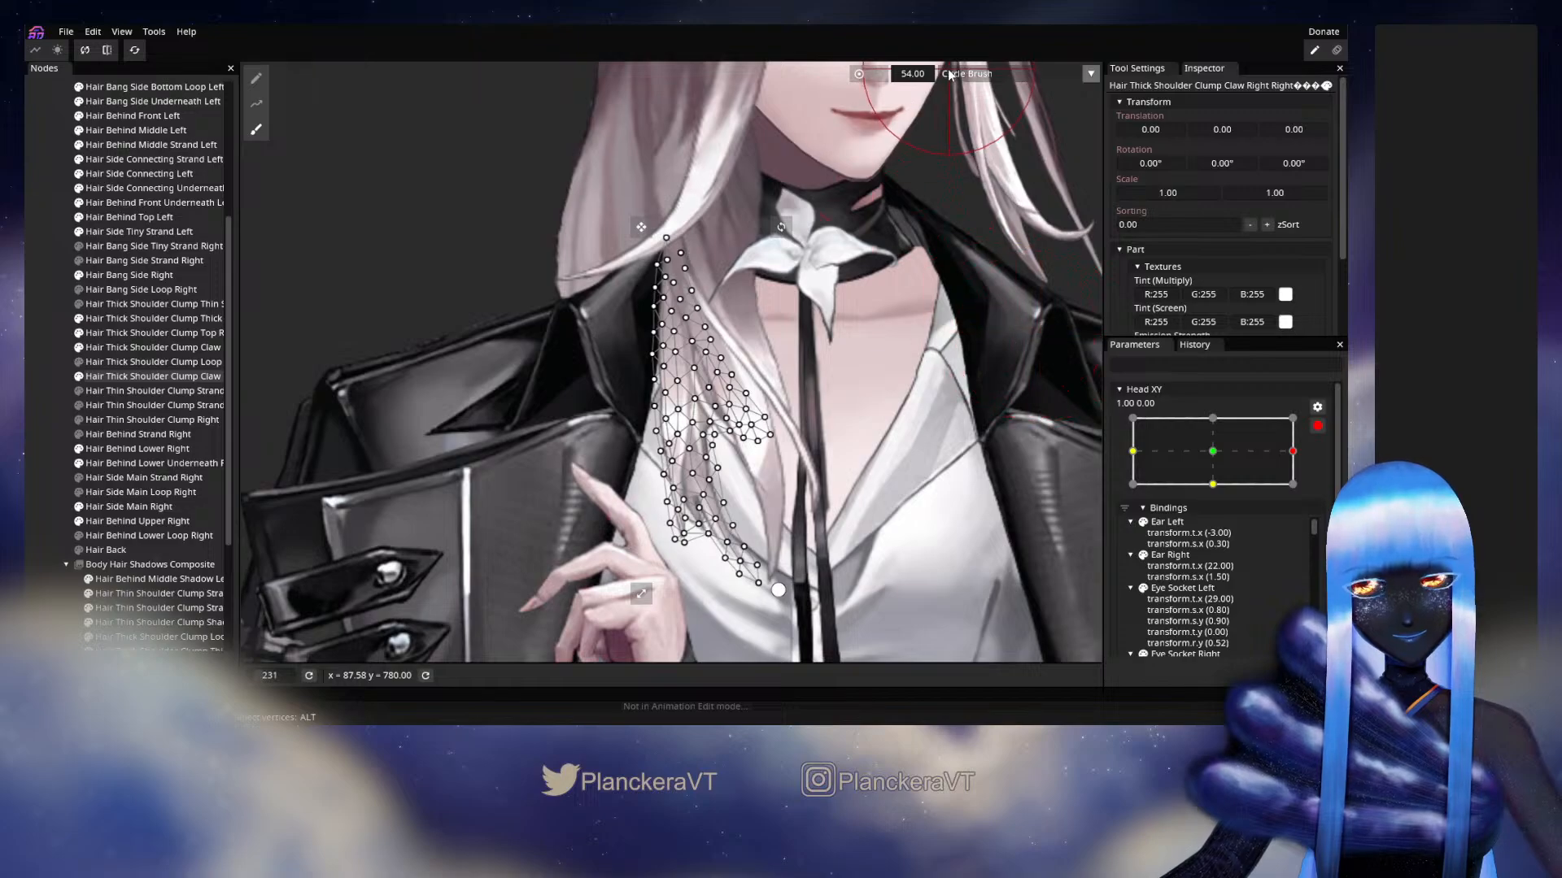
{"action": "mouse_move", "coordinate": [674, 480]}
{"action": "left_mouse_down"}
{"action": "mouse_move", "coordinate": [657, 477]}
{"action": "mouse_move", "coordinate": [640, 383]}
{"action": "left_mouse_up"}
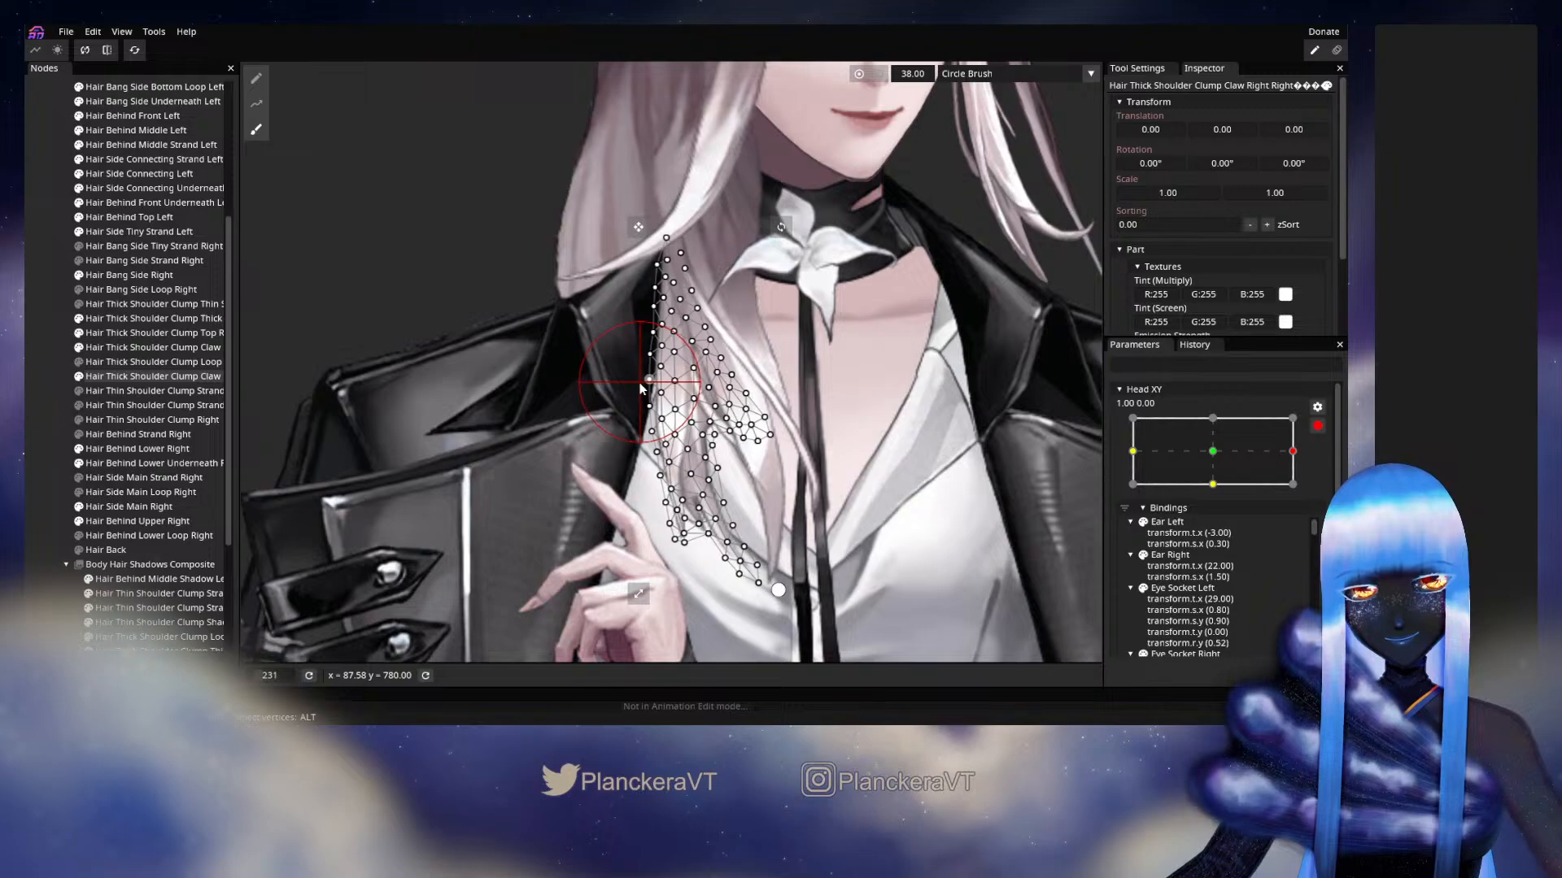
{"action": "left_click", "coordinate": [61, 420]}
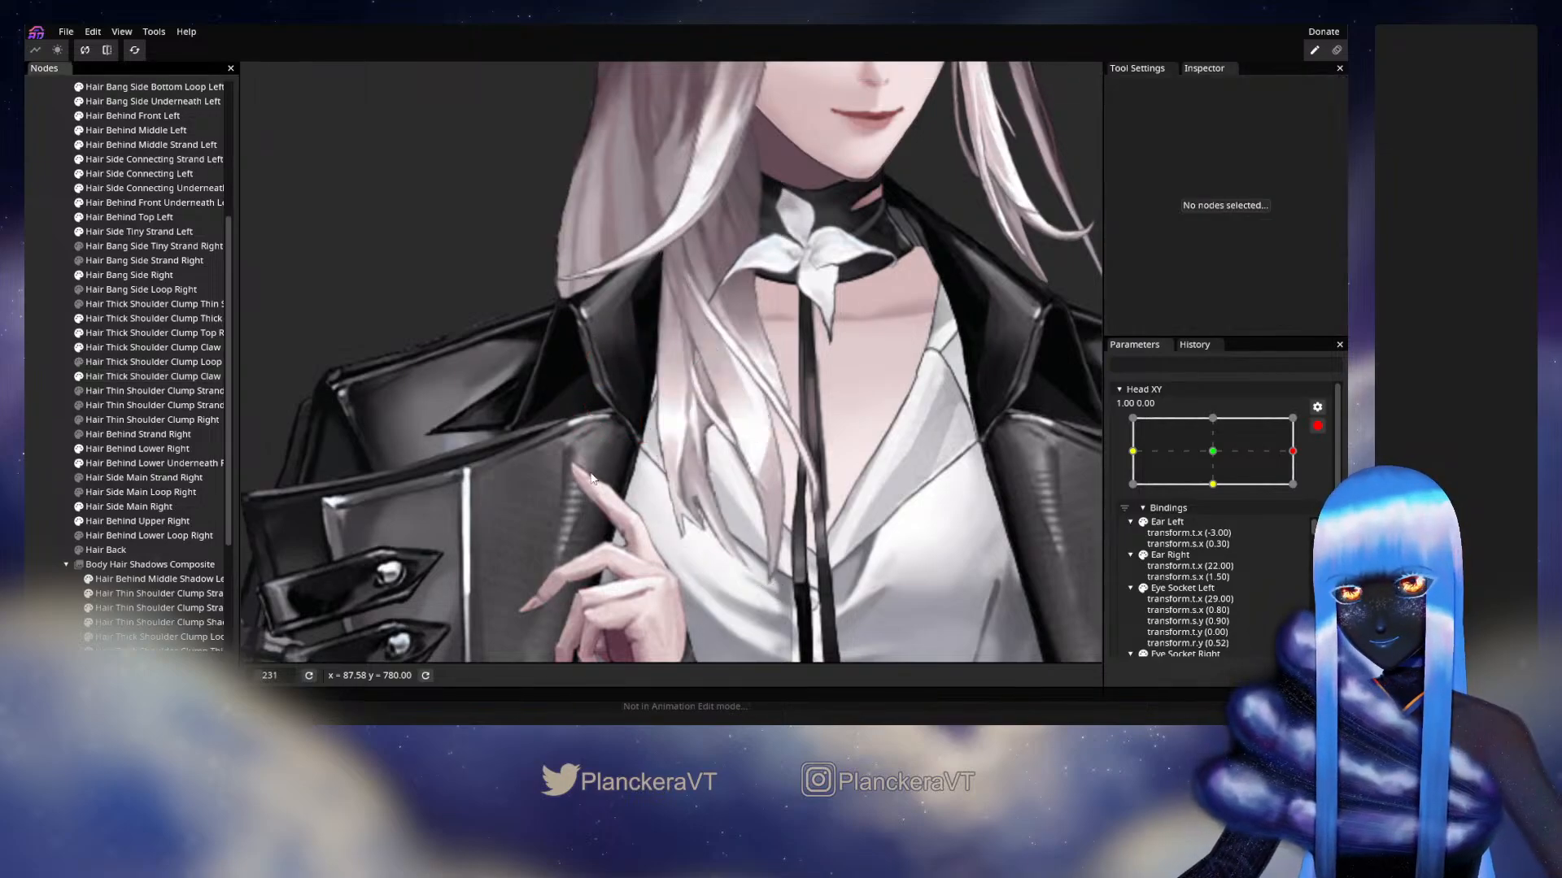
Check the reshaped strand edges while moving Head XY outside keypoint editing, and return to the 1.00, 0.00 keypoint.
{"action": "left_click", "coordinate": [1317, 426]}
{"action": "mouse_move", "coordinate": [1301, 491]}
{"action": "left_mouse_down"}
{"action": "mouse_move", "coordinate": [1212, 496]}
{"action": "mouse_move", "coordinate": [1302, 491]}
{"action": "left_mouse_up"}
{"action": "left_click", "coordinate": [1327, 465]}
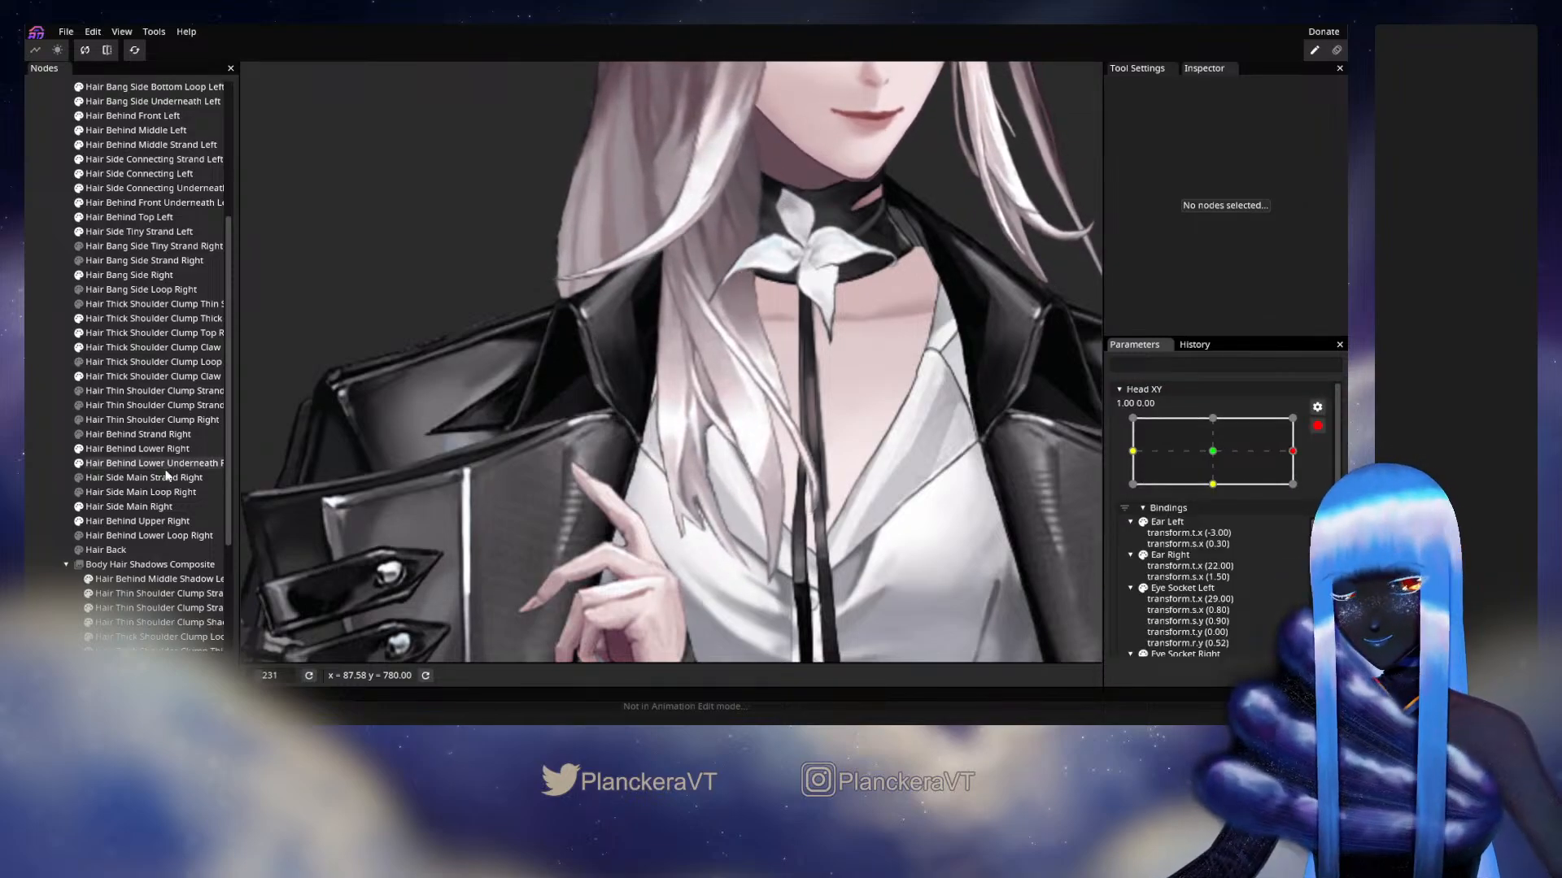
Nudge the lower outer edge of the Claw Right Right mesh slightly toward the hand with the circle brush at 43.
{"action": "left_click", "coordinate": [119, 376]}
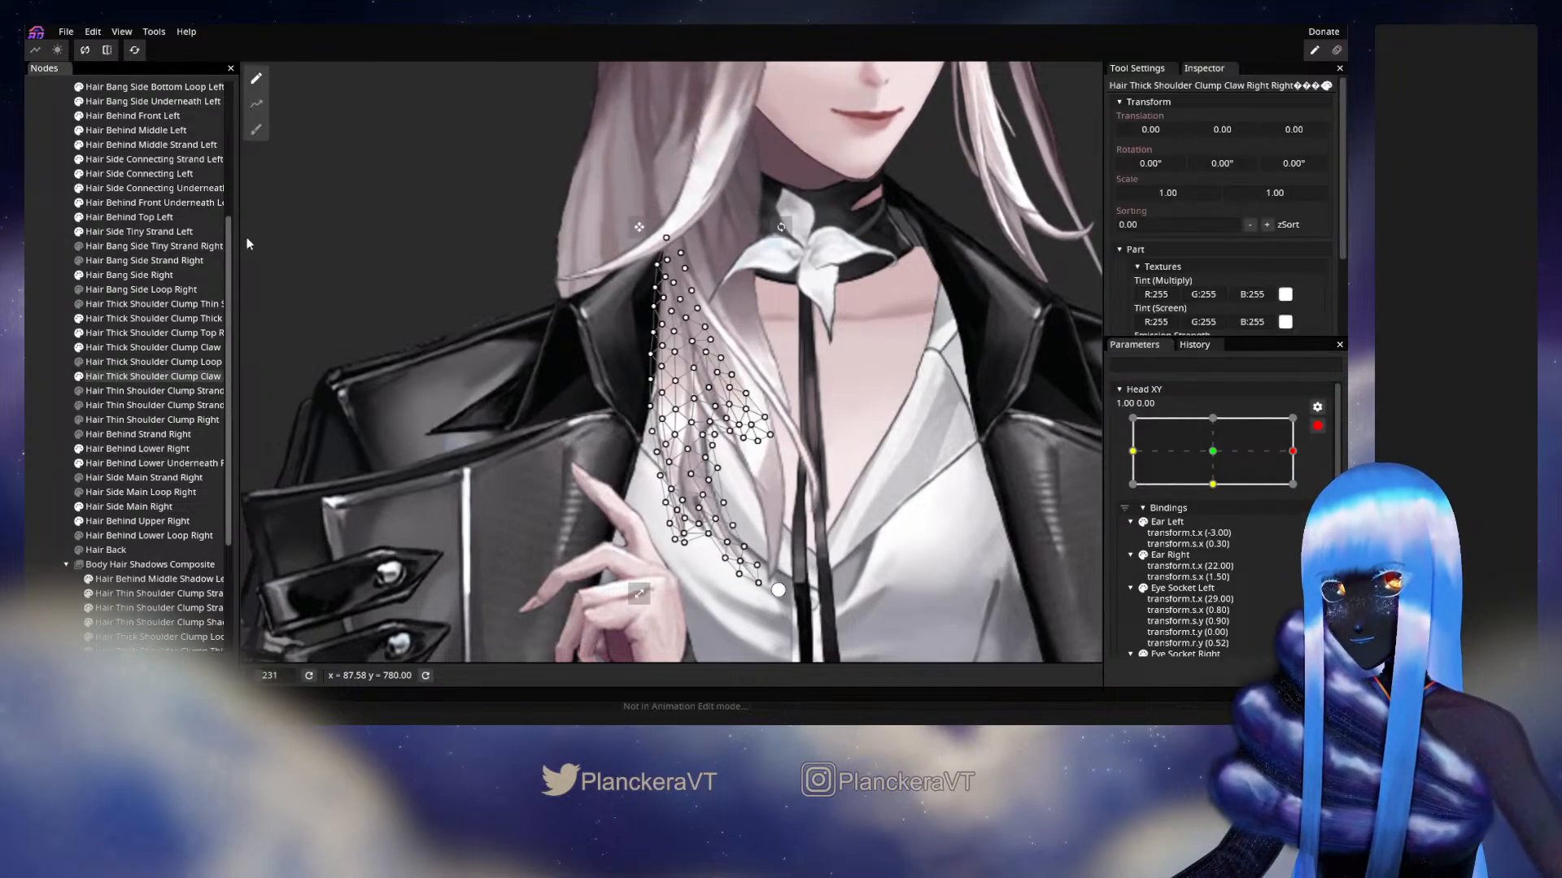
{"action": "left_click", "coordinate": [256, 129]}
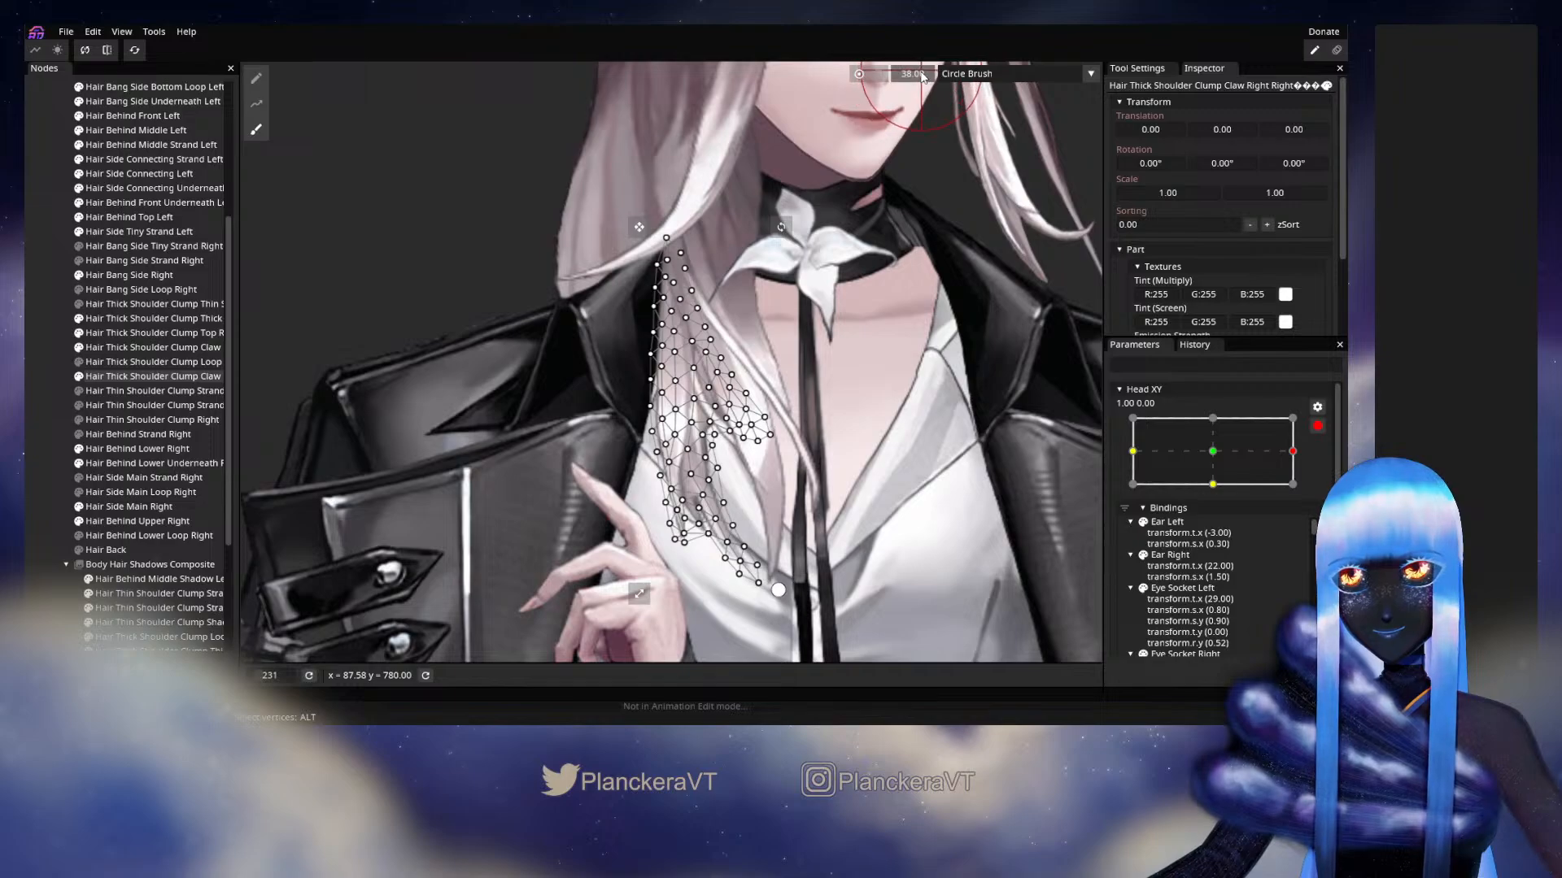
{"action": "left_click_drag", "start_coordinate": [964, 411], "coordinate": [1002, 298]}
{"action": "left_click_drag", "start_coordinate": [711, 413], "coordinate": [702, 415]}
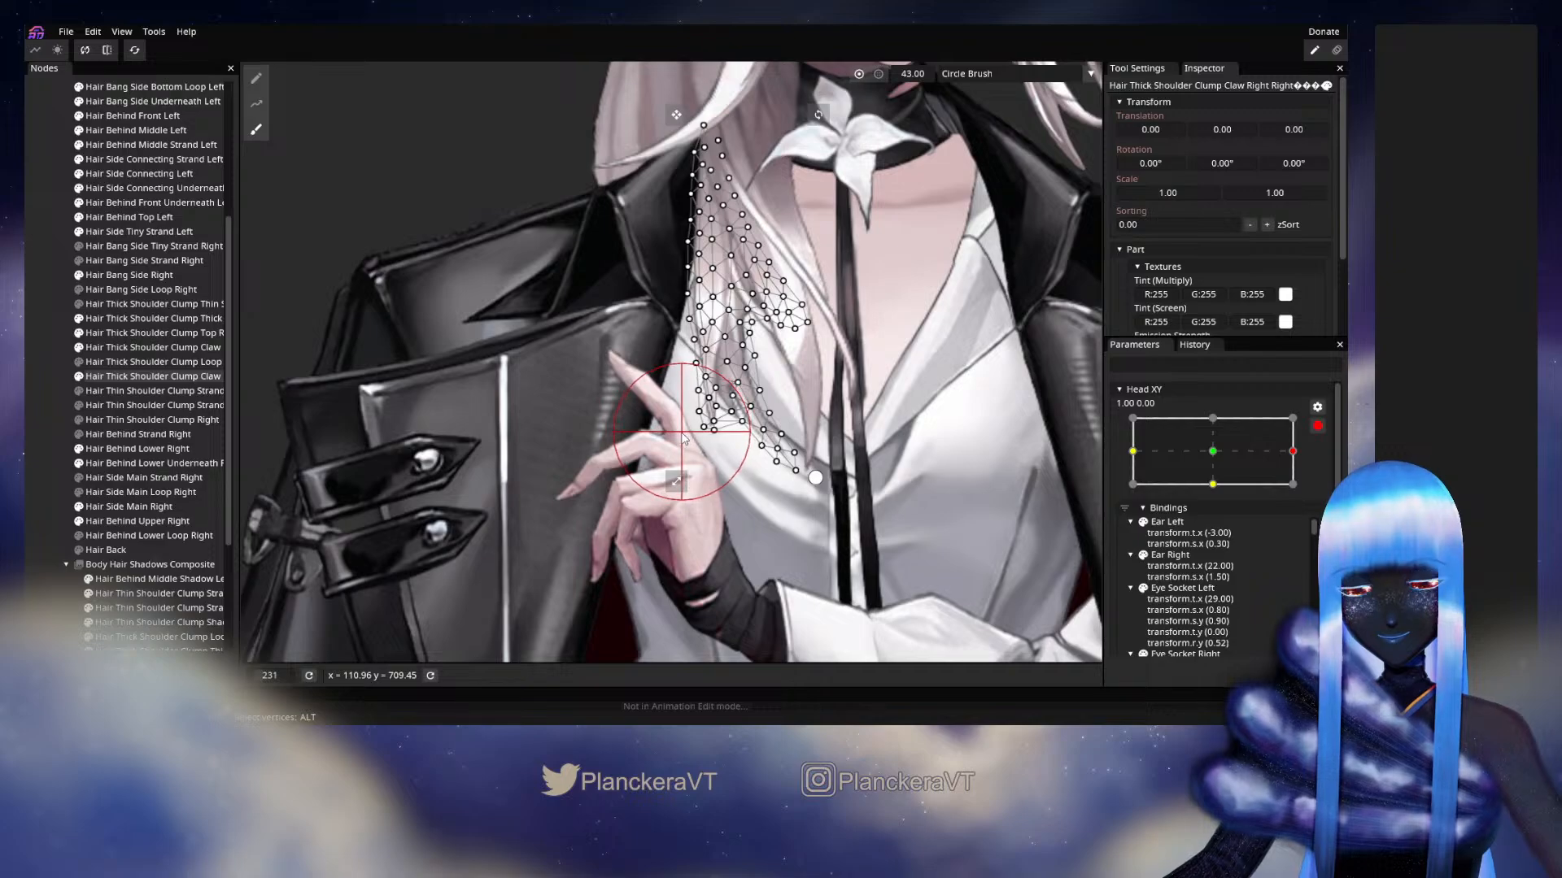
{"action": "left_click", "coordinate": [26, 348]}
Examine the hair over the jacket and shirt while moving Head XY outside keypoint editing, and reopen the 1.00, 0.00 keypoint.
{"action": "scroll", "coordinate": [900, 487], "scroll_direction": "down", "scroll_amount": 2}
{"action": "left_click_drag", "start_coordinate": [905, 403], "coordinate": [907, 512]}
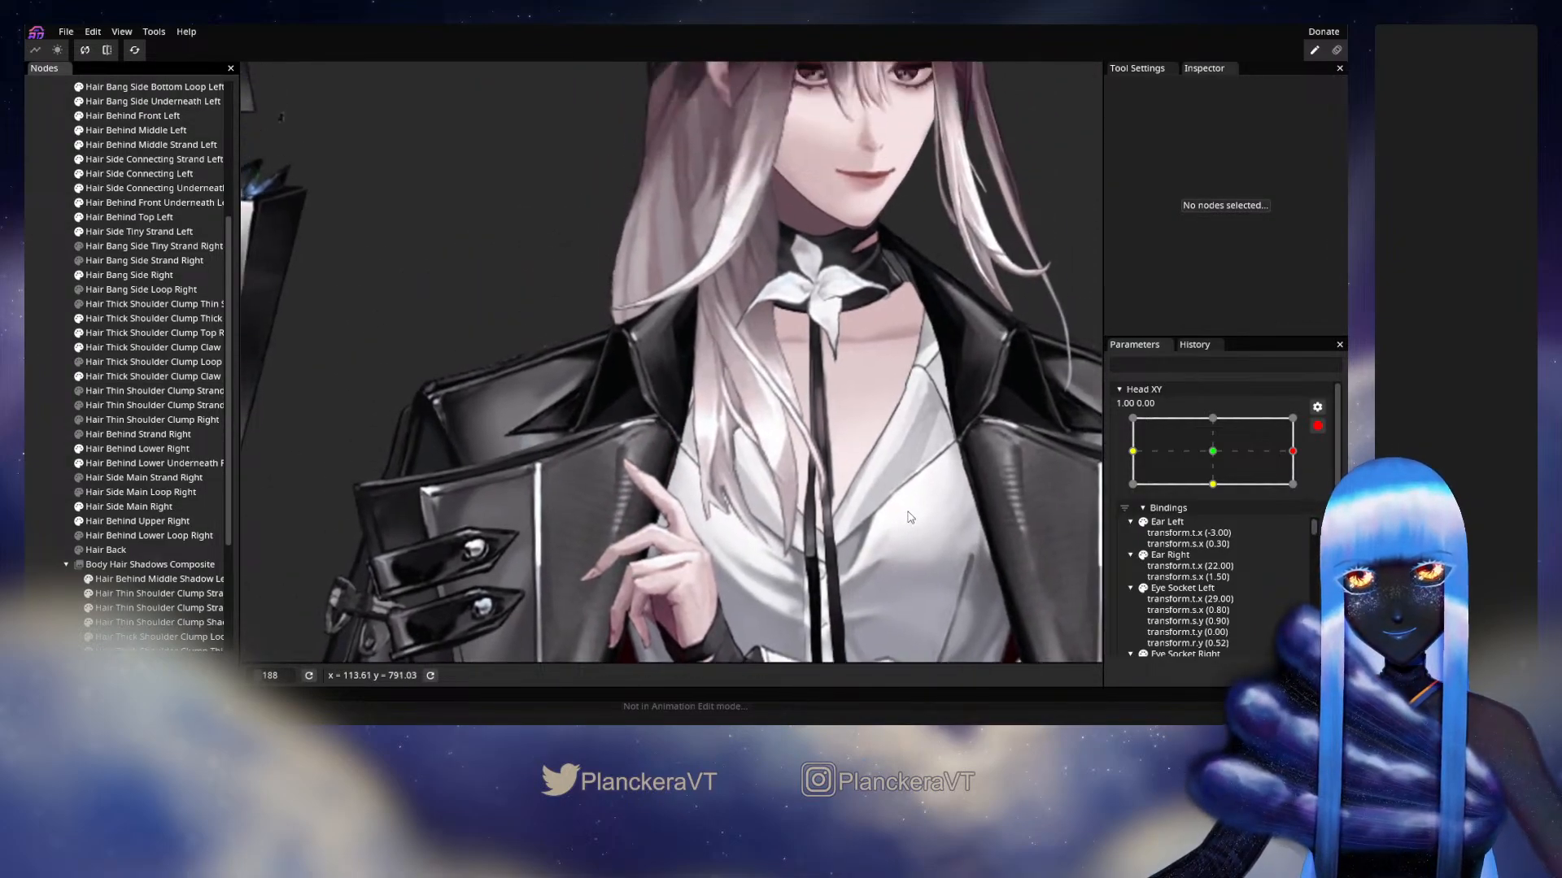
{"action": "scroll", "coordinate": [910, 517], "scroll_direction": "down", "scroll_amount": 1}
{"action": "left_click", "coordinate": [1319, 432]}
{"action": "mouse_move", "coordinate": [1304, 491]}
{"action": "left_mouse_down"}
{"action": "mouse_move", "coordinate": [1208, 486]}
{"action": "mouse_move", "coordinate": [1251, 481]}
{"action": "mouse_move", "coordinate": [1235, 476]}
{"action": "mouse_move", "coordinate": [1315, 498]}
{"action": "left_mouse_up"}
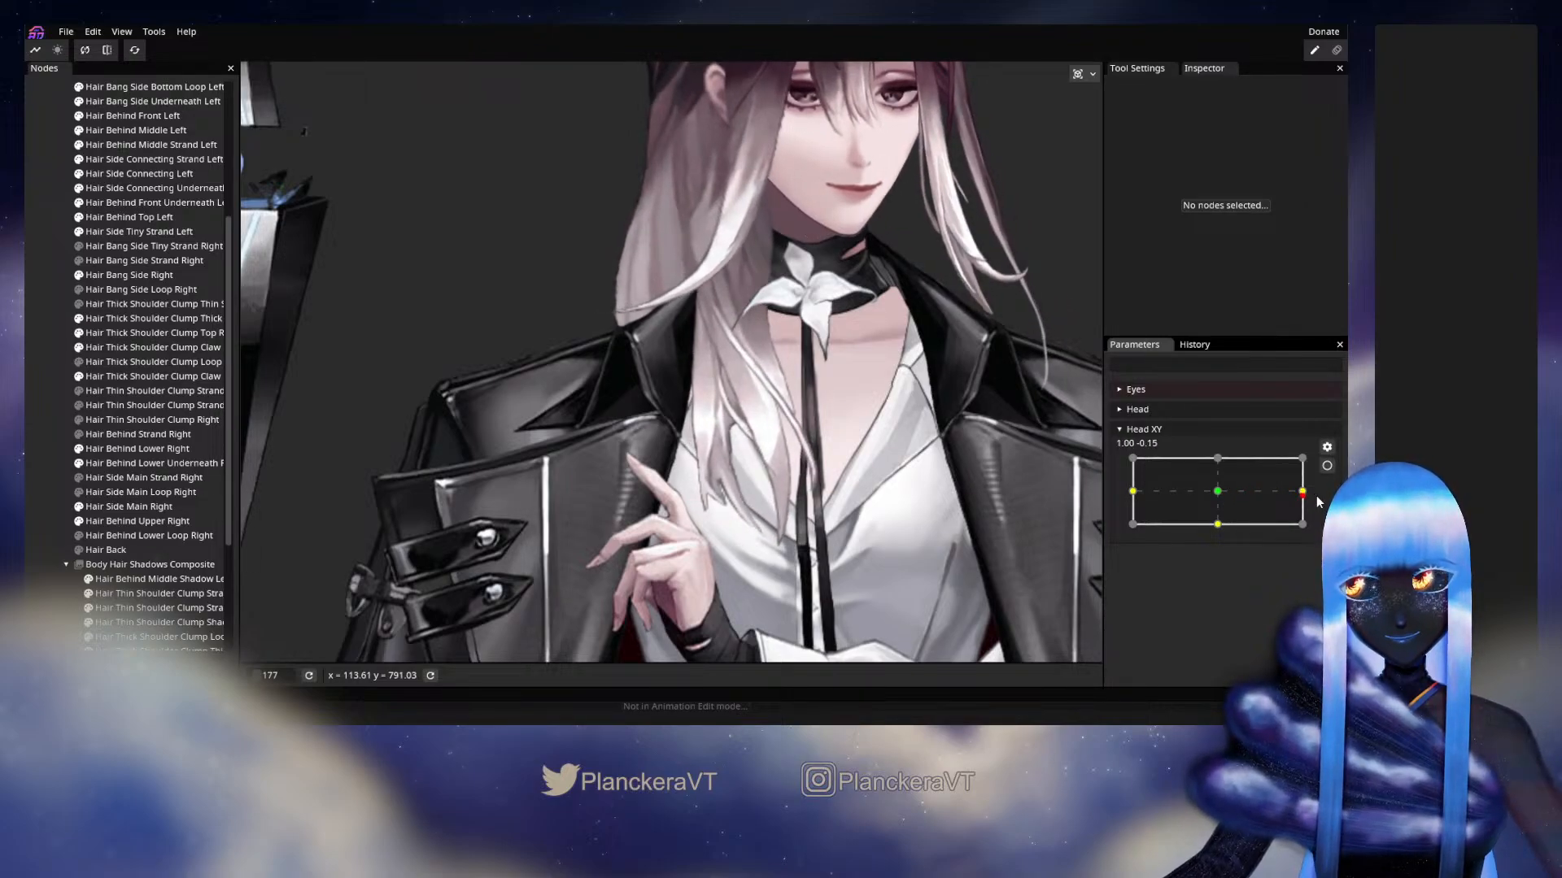
{"action": "left_click", "coordinate": [1326, 465]}
Nudge the upper outer edge of the Claw Right Right mesh toward the jacket collar with the circle brush at 61.
{"action": "left_click", "coordinate": [124, 370]}
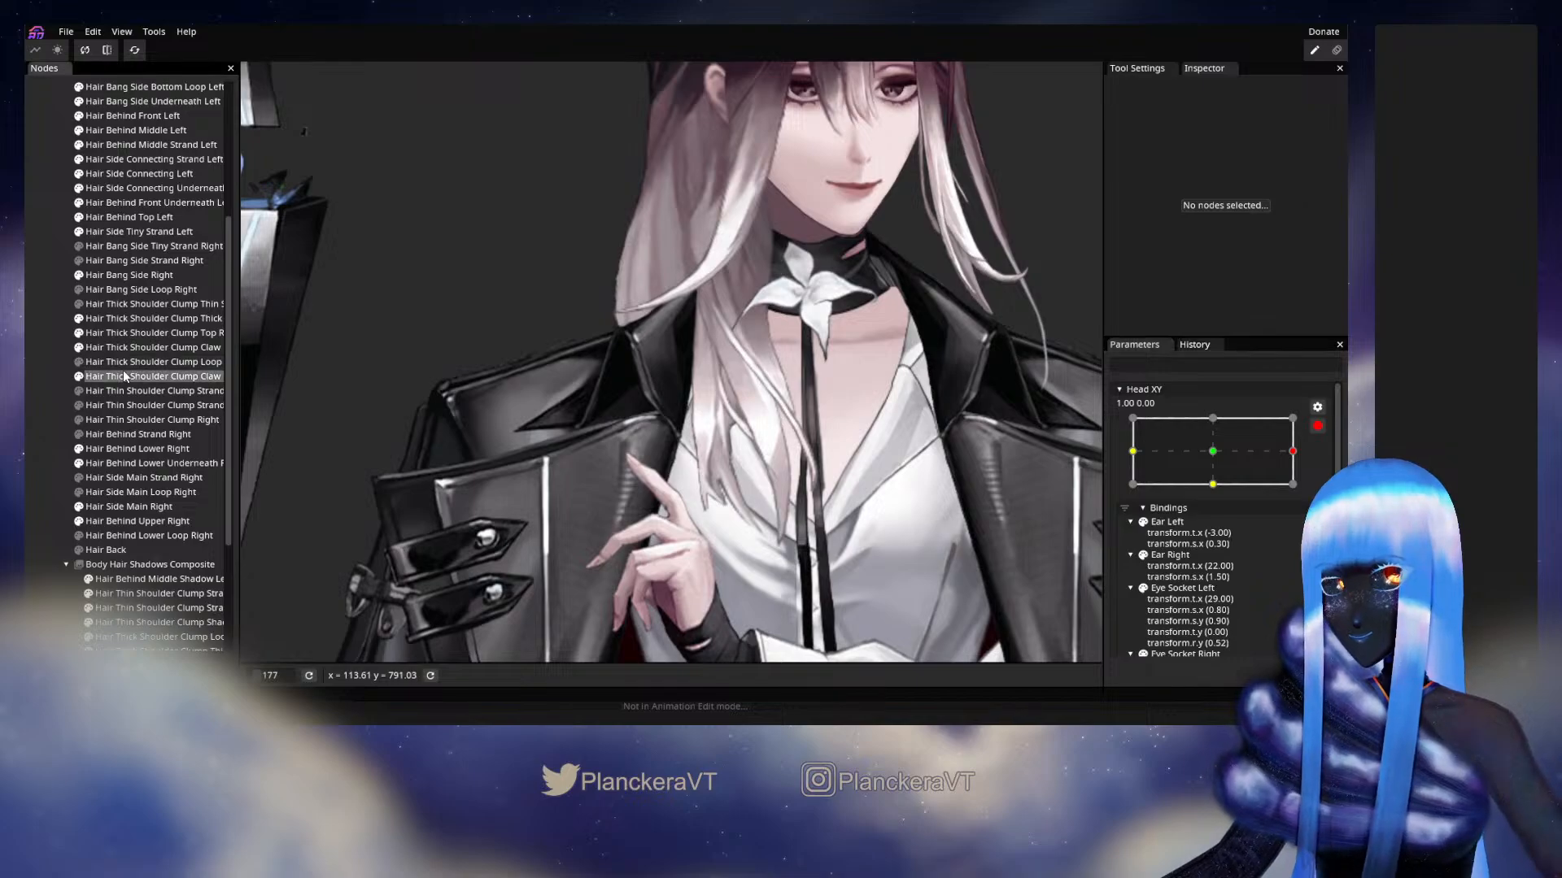
{"action": "left_click", "coordinate": [257, 129]}
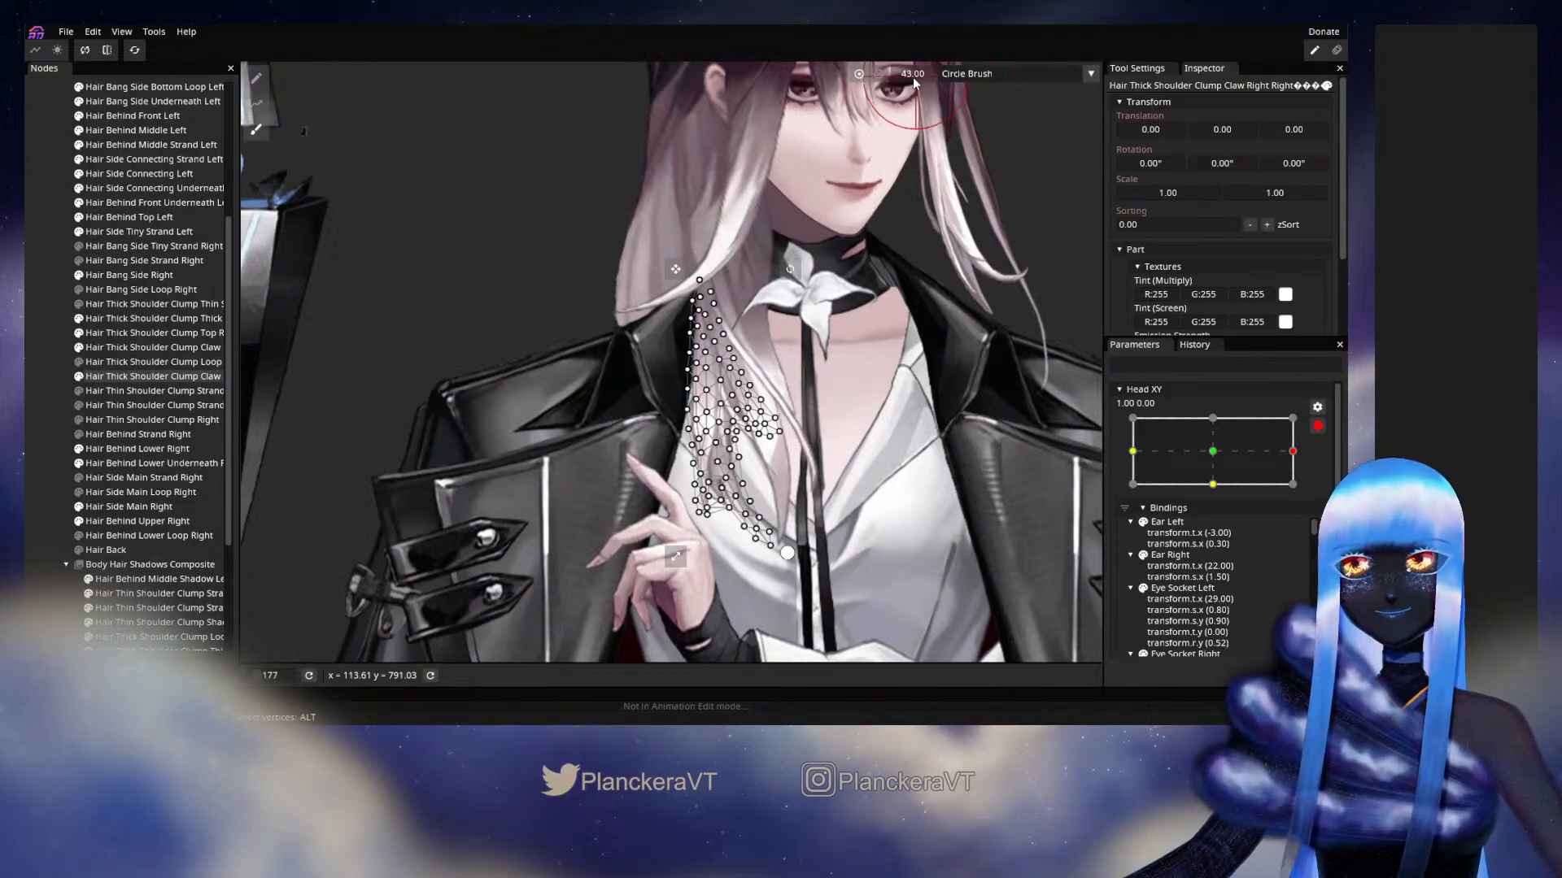
{"action": "left_click_drag", "start_coordinate": [920, 75], "coordinate": [923, 76]}
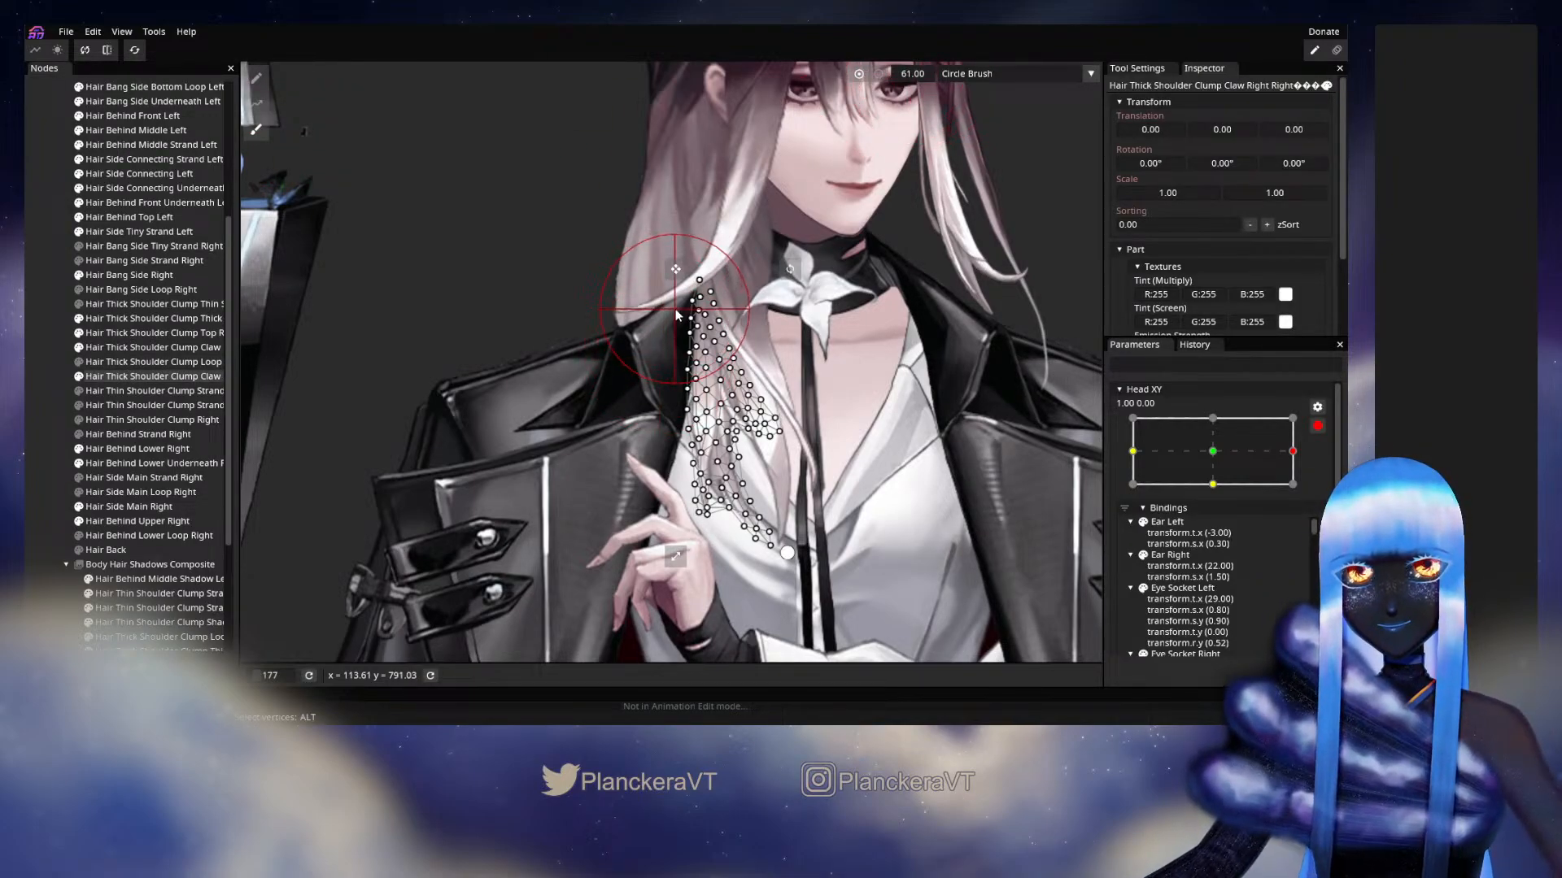
{"action": "left_click_drag", "start_coordinate": [680, 314], "coordinate": [675, 313]}
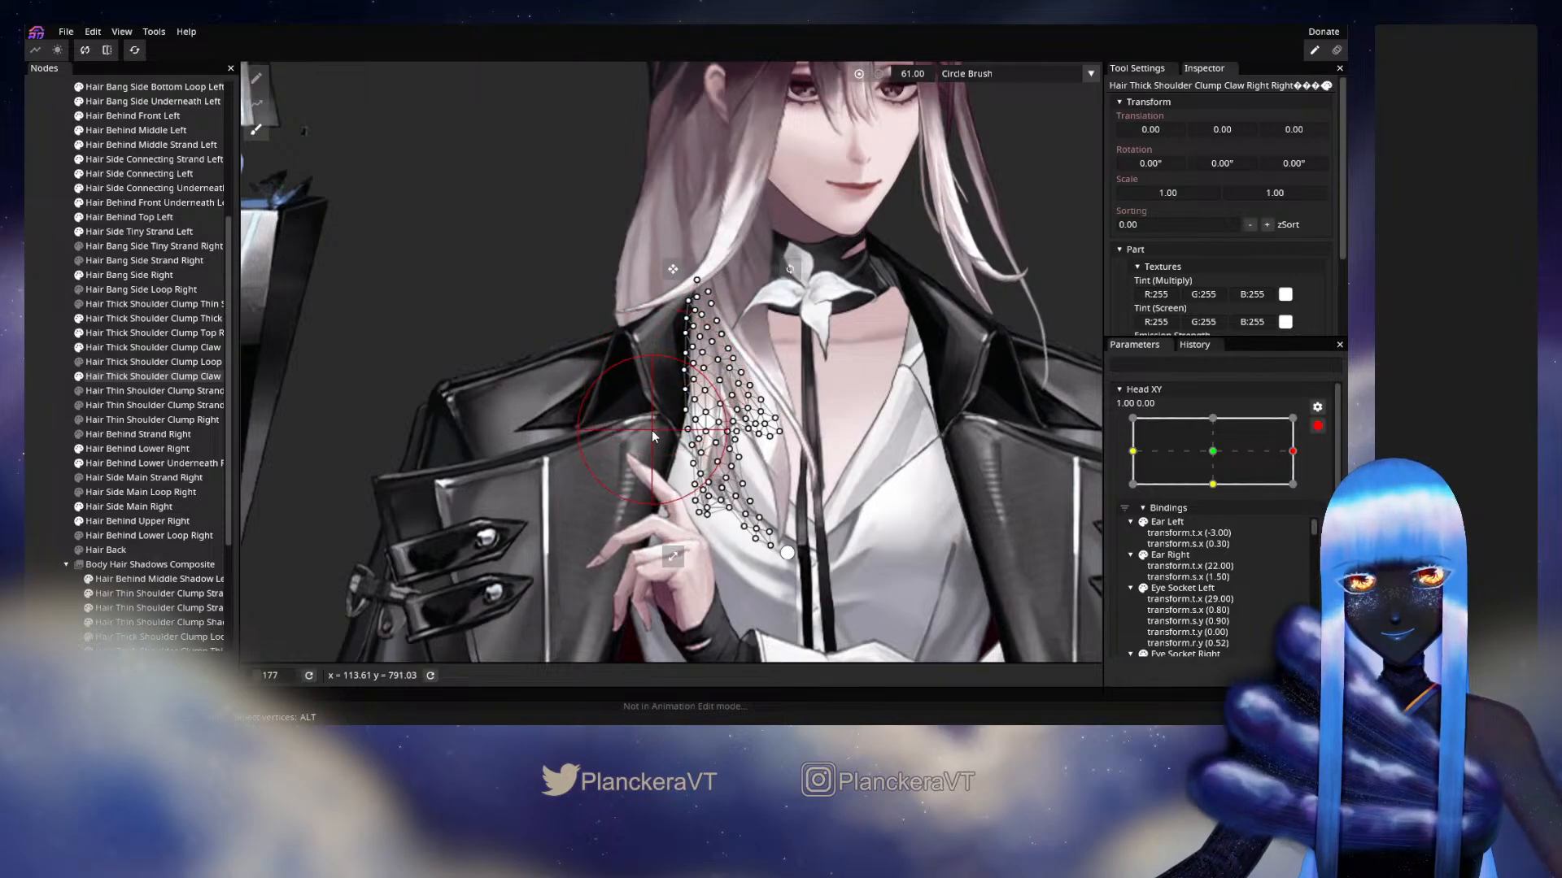
{"action": "left_click", "coordinate": [45, 411]}
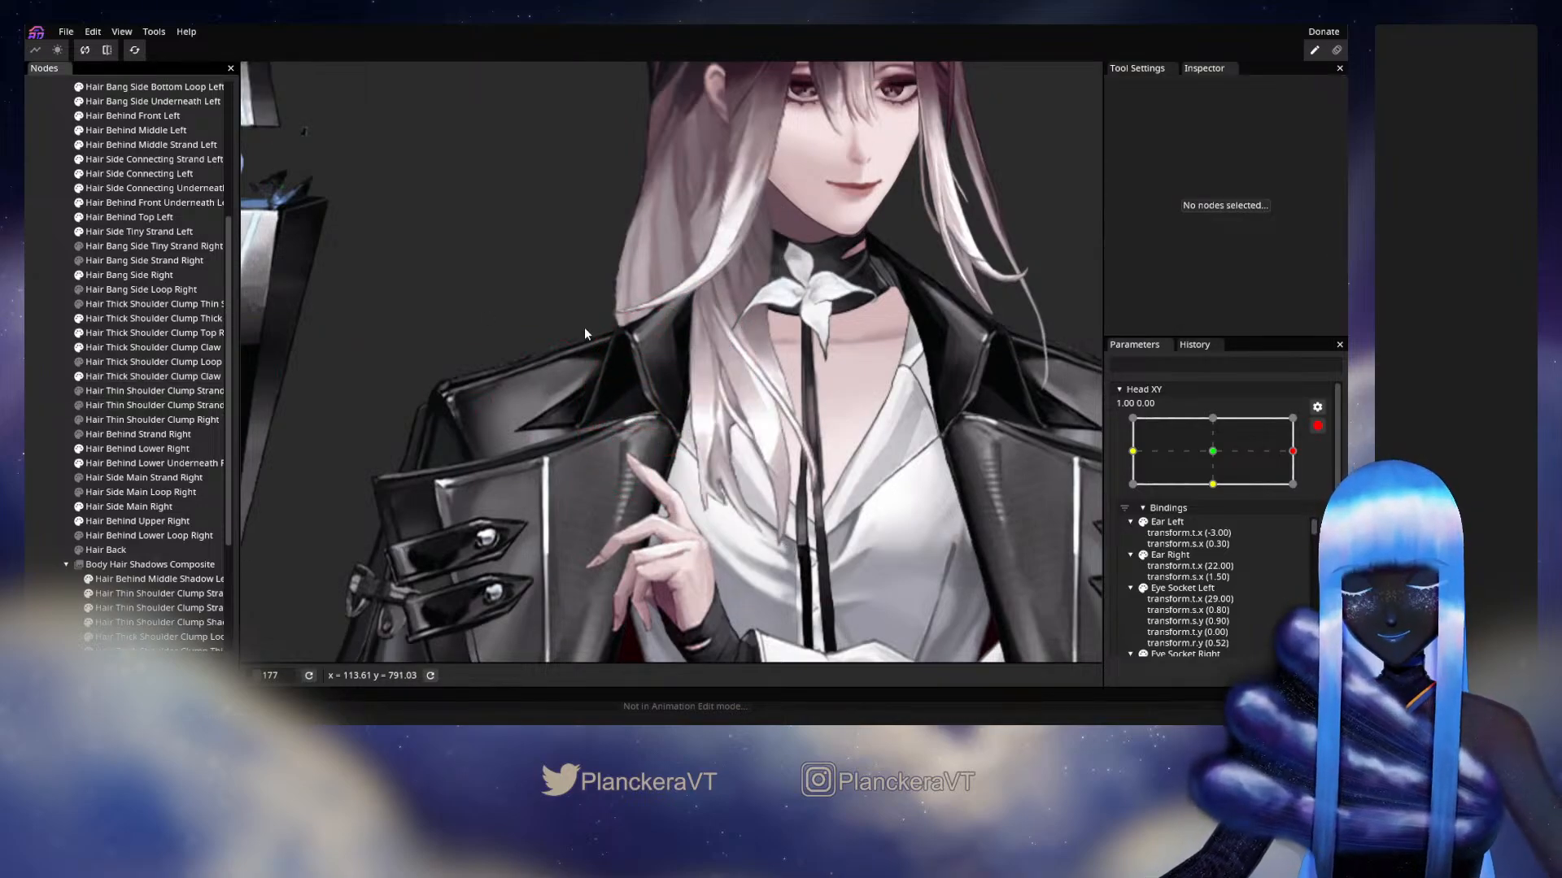
Examine the top of the Claw Right Right mesh where it emerges beneath the side hair near the jacket collar.
{"action": "scroll", "coordinate": [659, 342], "scroll_direction": "up", "scroll_amount": 3}
{"action": "left_click_drag", "start_coordinate": [709, 278], "coordinate": [680, 457]}
{"action": "scroll", "coordinate": [681, 457], "scroll_direction": "up", "scroll_amount": 2}
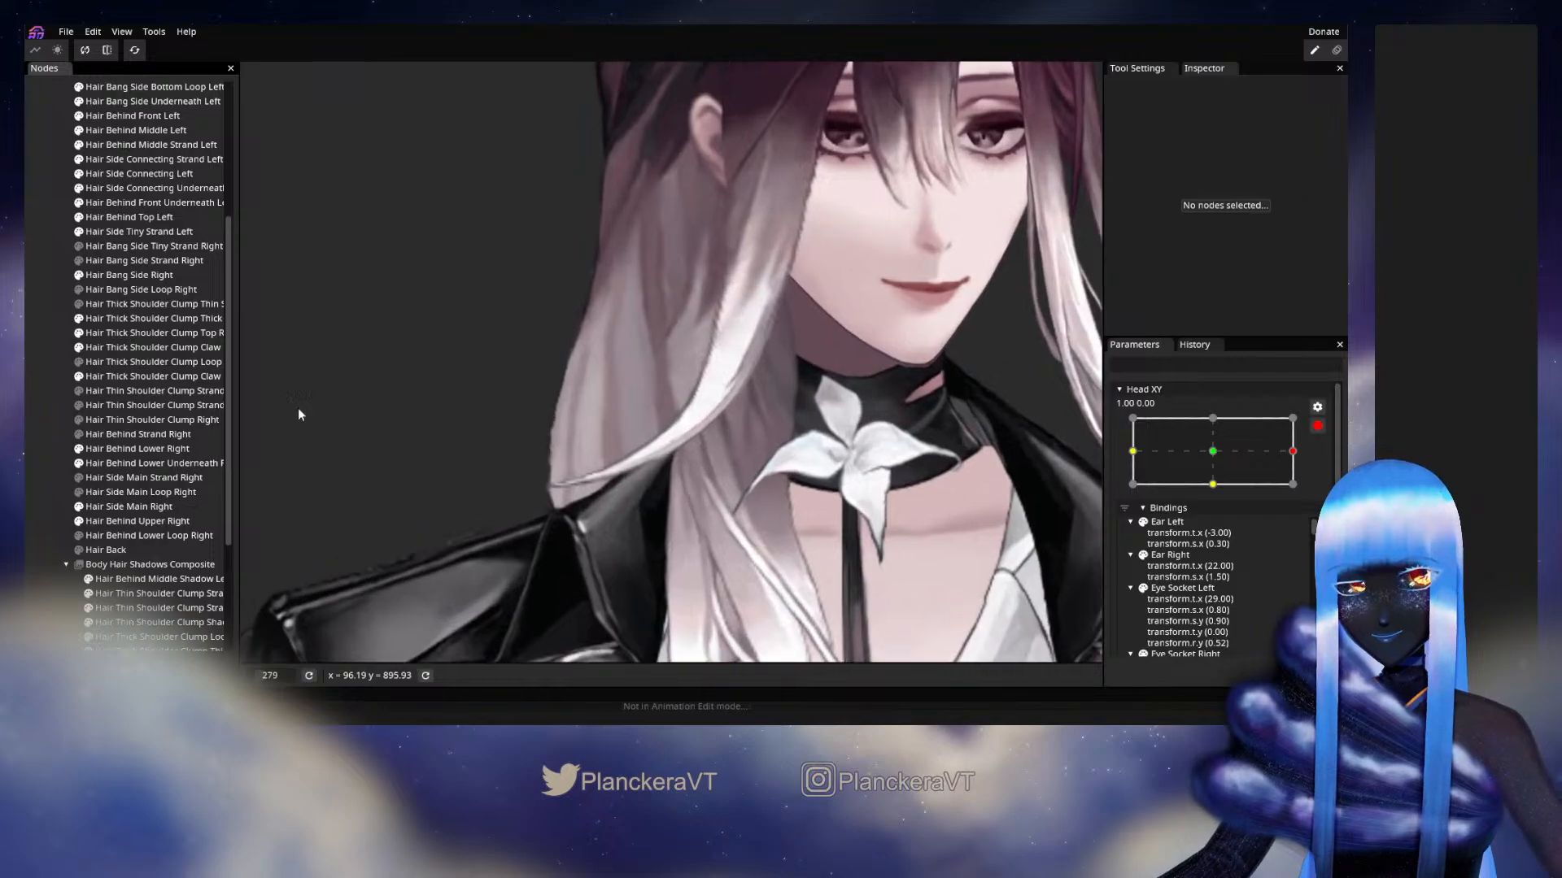
{"action": "left_click", "coordinate": [138, 377]}
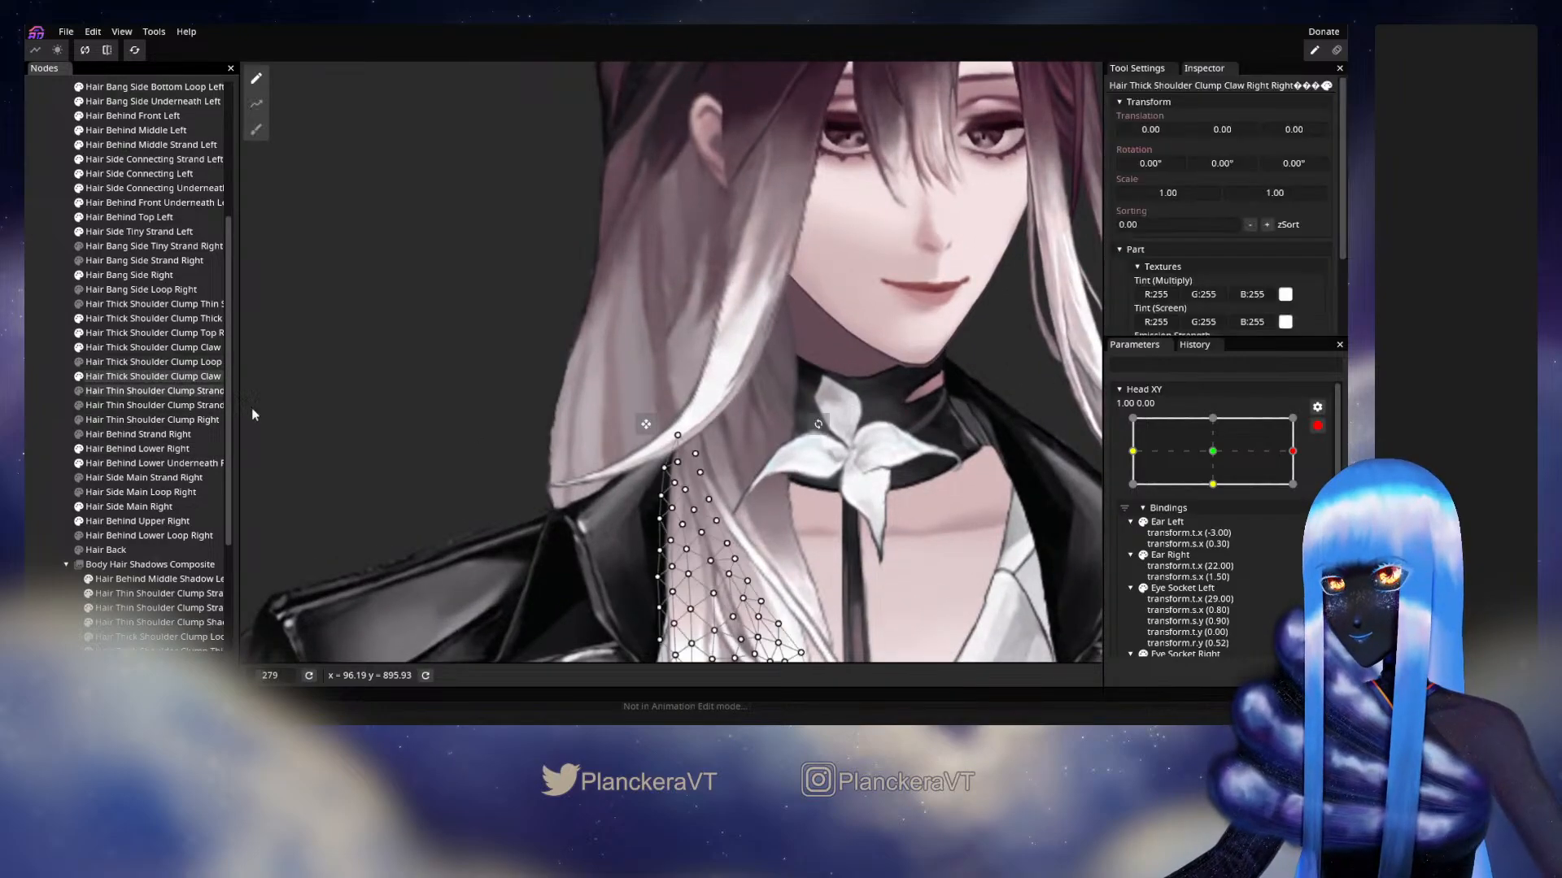
{"action": "scroll", "coordinate": [651, 454], "scroll_direction": "up", "scroll_amount": 1}
{"action": "scroll", "coordinate": [650, 454], "scroll_direction": "up", "scroll_amount": 1}
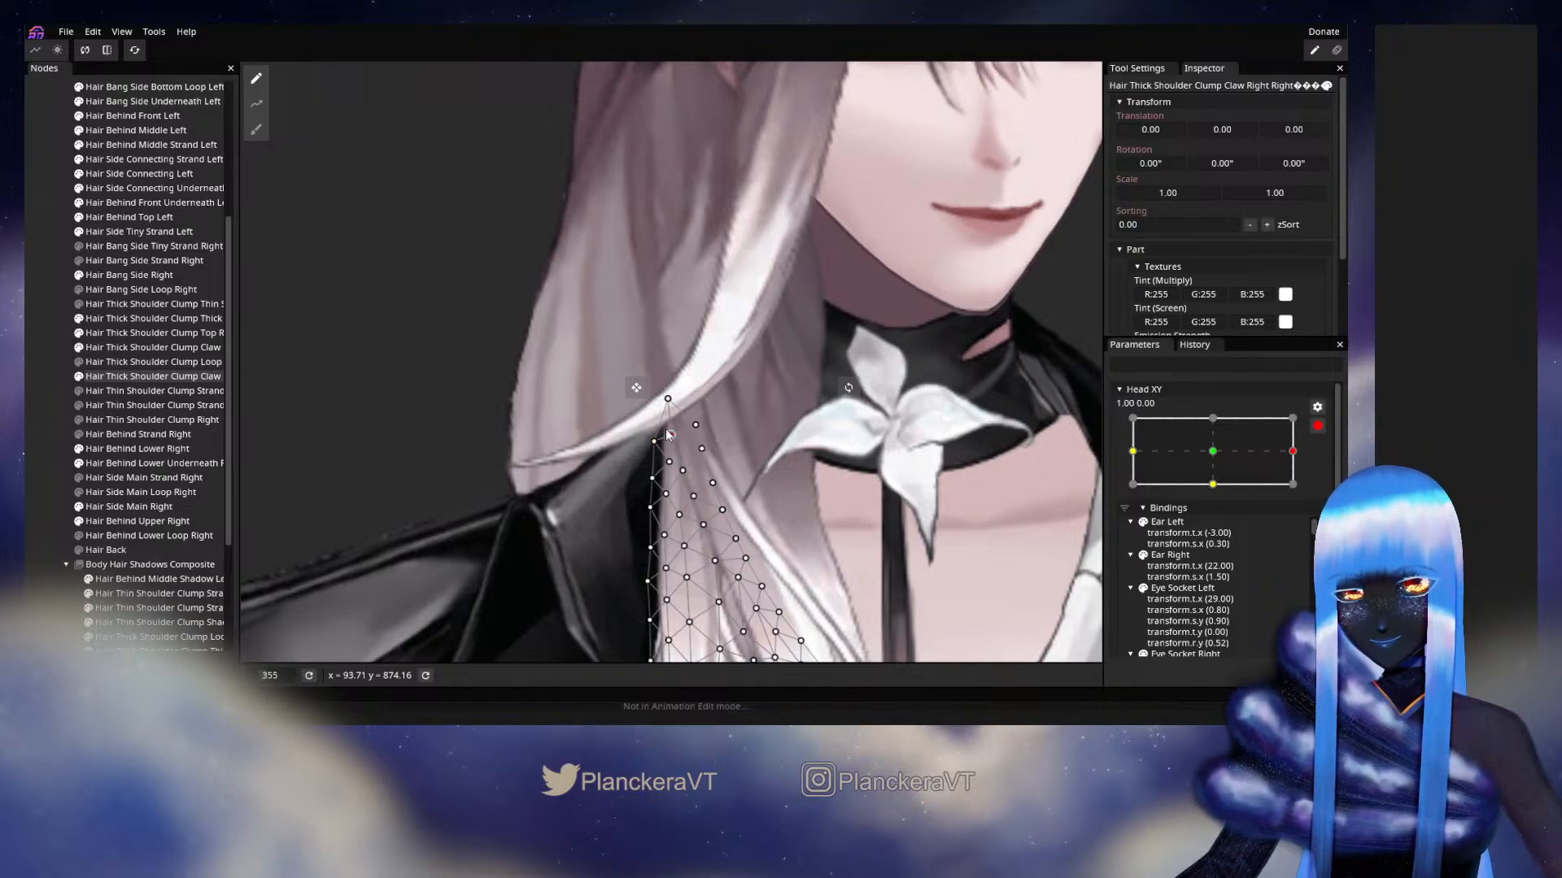
{"action": "left_click", "coordinate": [26, 353]}
{"action": "scroll", "coordinate": [909, 474], "scroll_direction": "down", "scroll_amount": 3}
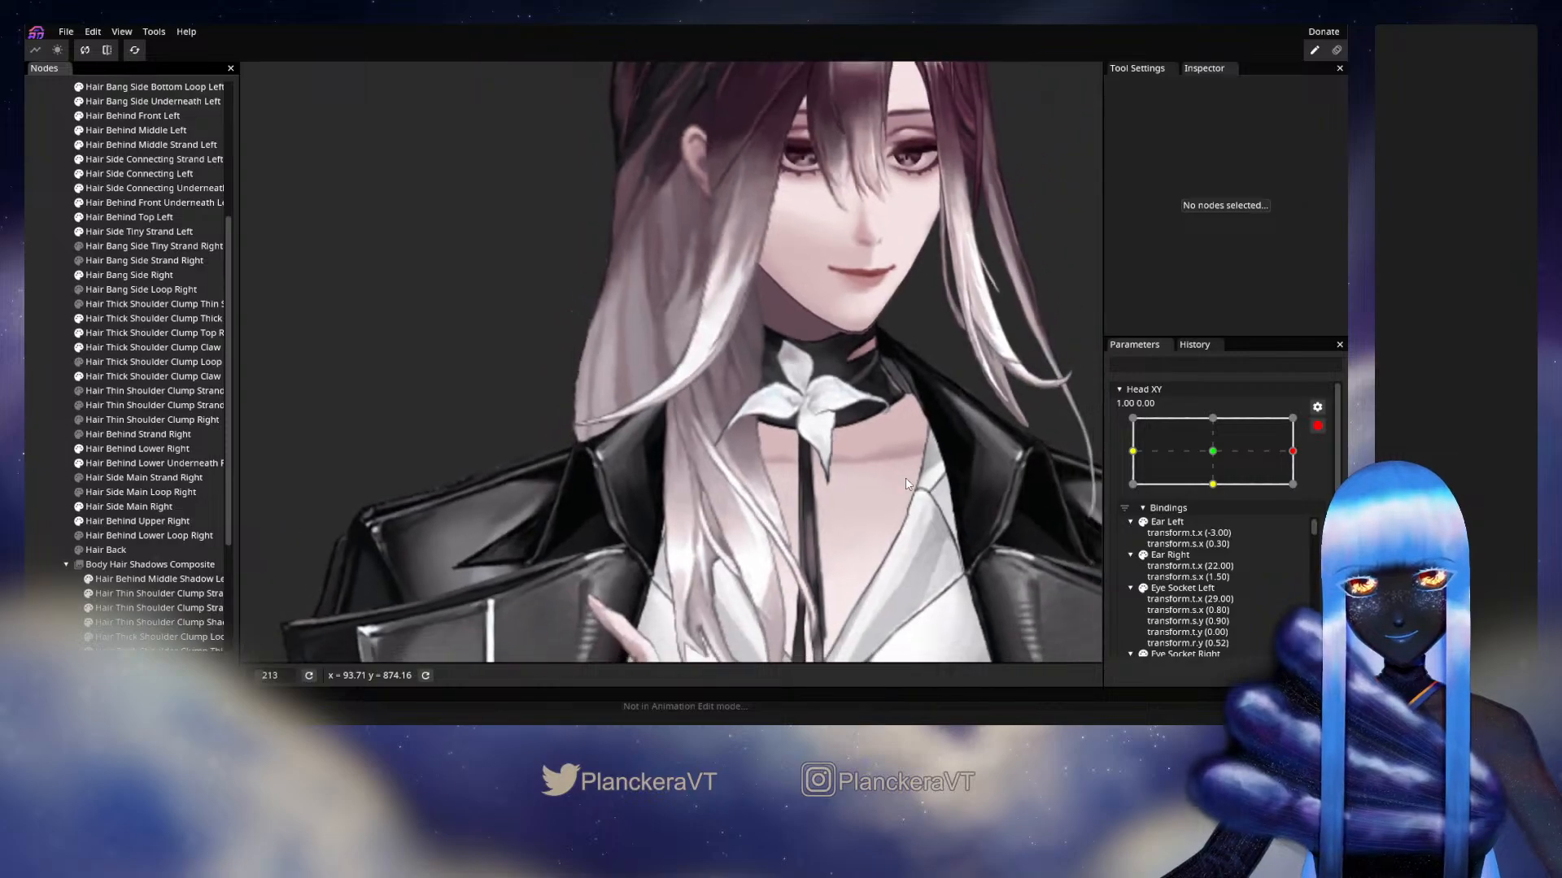
{"action": "scroll", "coordinate": [906, 477], "scroll_direction": "down", "scroll_amount": 2}
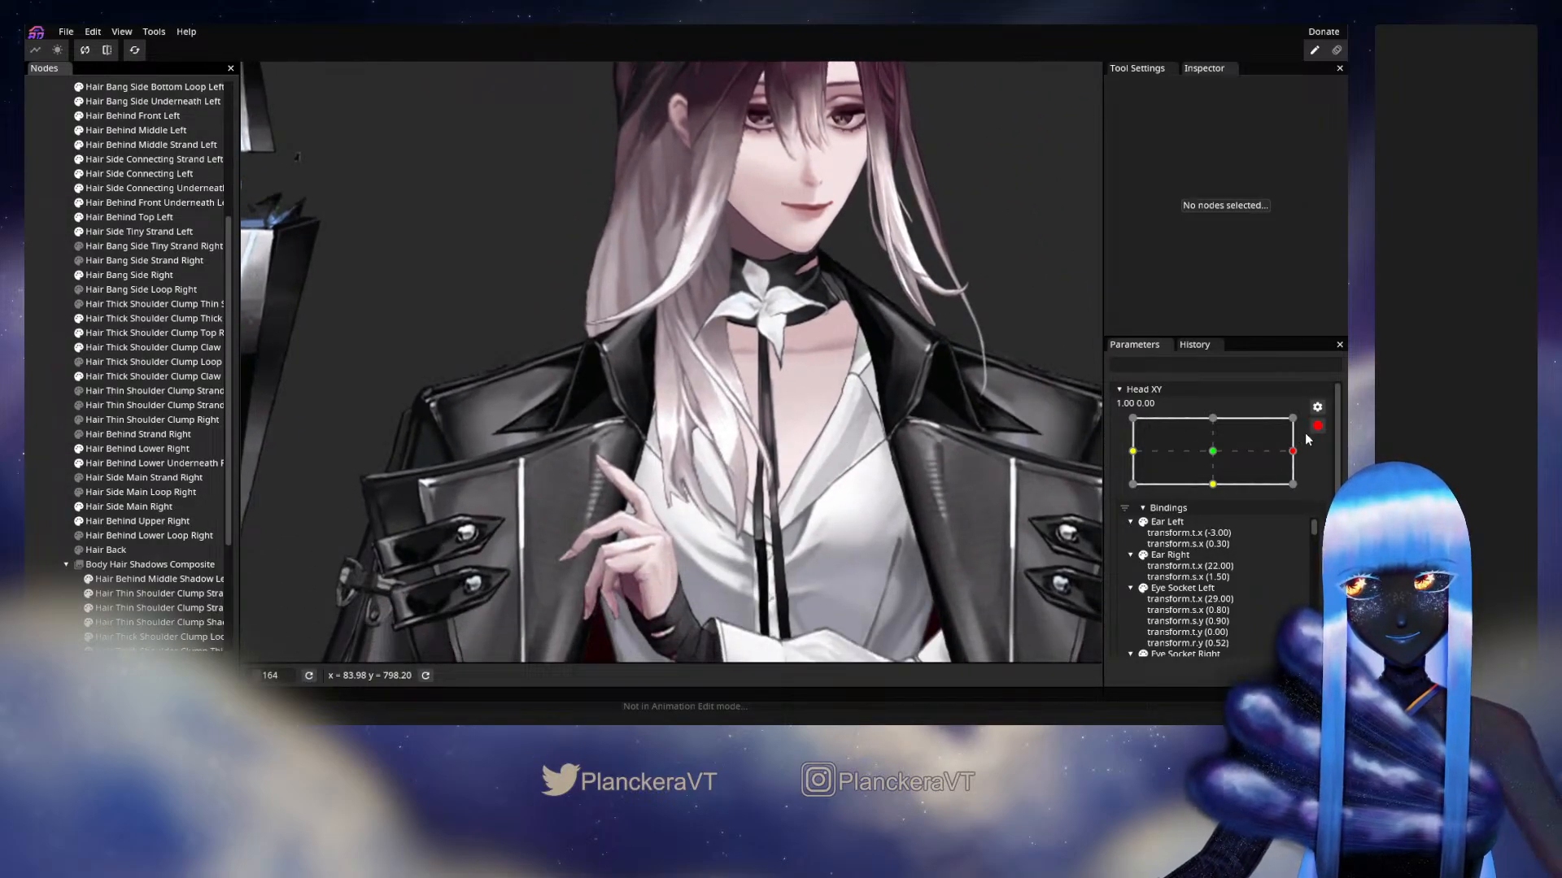
Check the shoulder hair from afar and up close while moving Head XY outside keypoint editing, and reopen the 1.00, 0.00 keypoint.
{"action": "left_click", "coordinate": [1317, 426]}
{"action": "left_click_drag", "start_coordinate": [1303, 493], "coordinate": [1244, 489]}
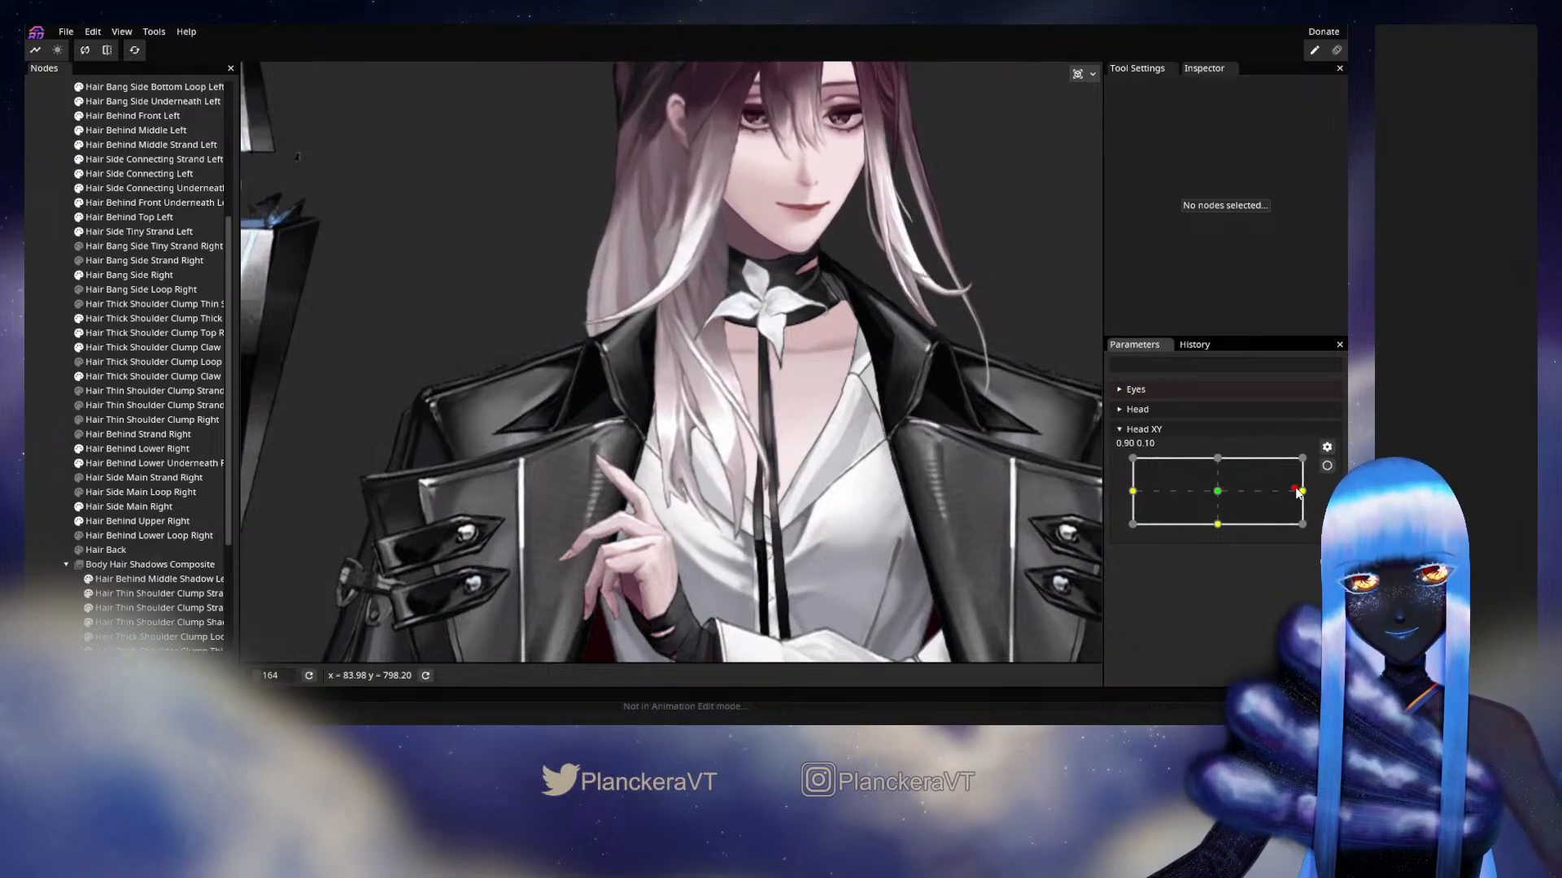
{"action": "mouse_move", "coordinate": [1317, 493]}
{"action": "left_mouse_down"}
{"action": "mouse_move", "coordinate": [1220, 479]}
{"action": "mouse_move", "coordinate": [1306, 488]}
{"action": "left_mouse_up"}
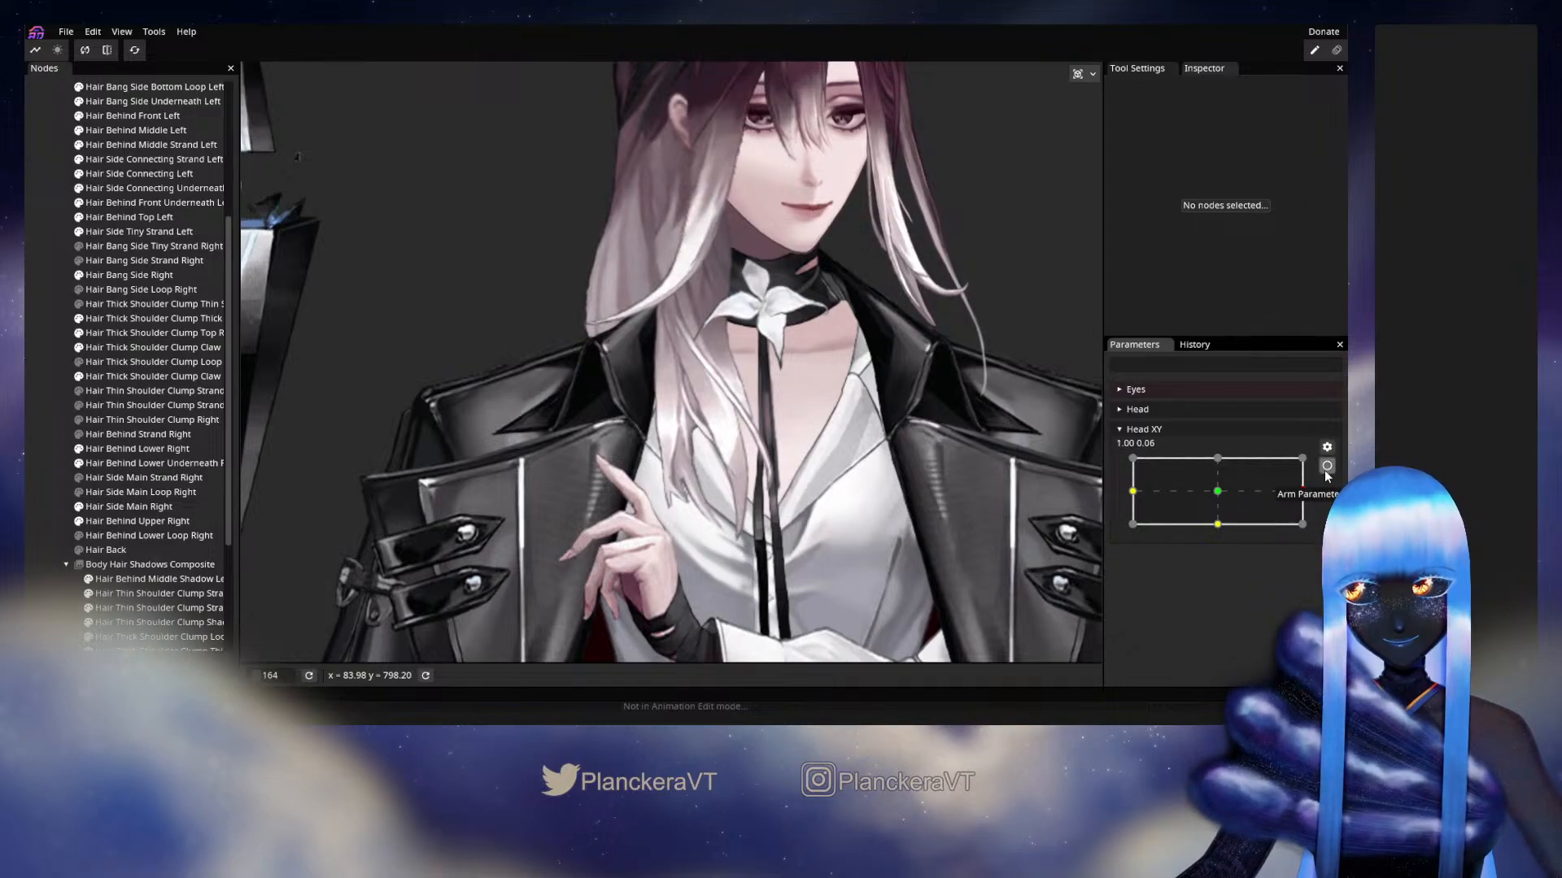
{"action": "left_click", "coordinate": [1325, 468]}
{"action": "scroll", "coordinate": [659, 480], "scroll_direction": "up", "scroll_amount": 5}
{"action": "scroll", "coordinate": [647, 482], "scroll_direction": "up", "scroll_amount": 2}
{"action": "left_click_drag", "start_coordinate": [933, 532], "coordinate": [923, 450]}
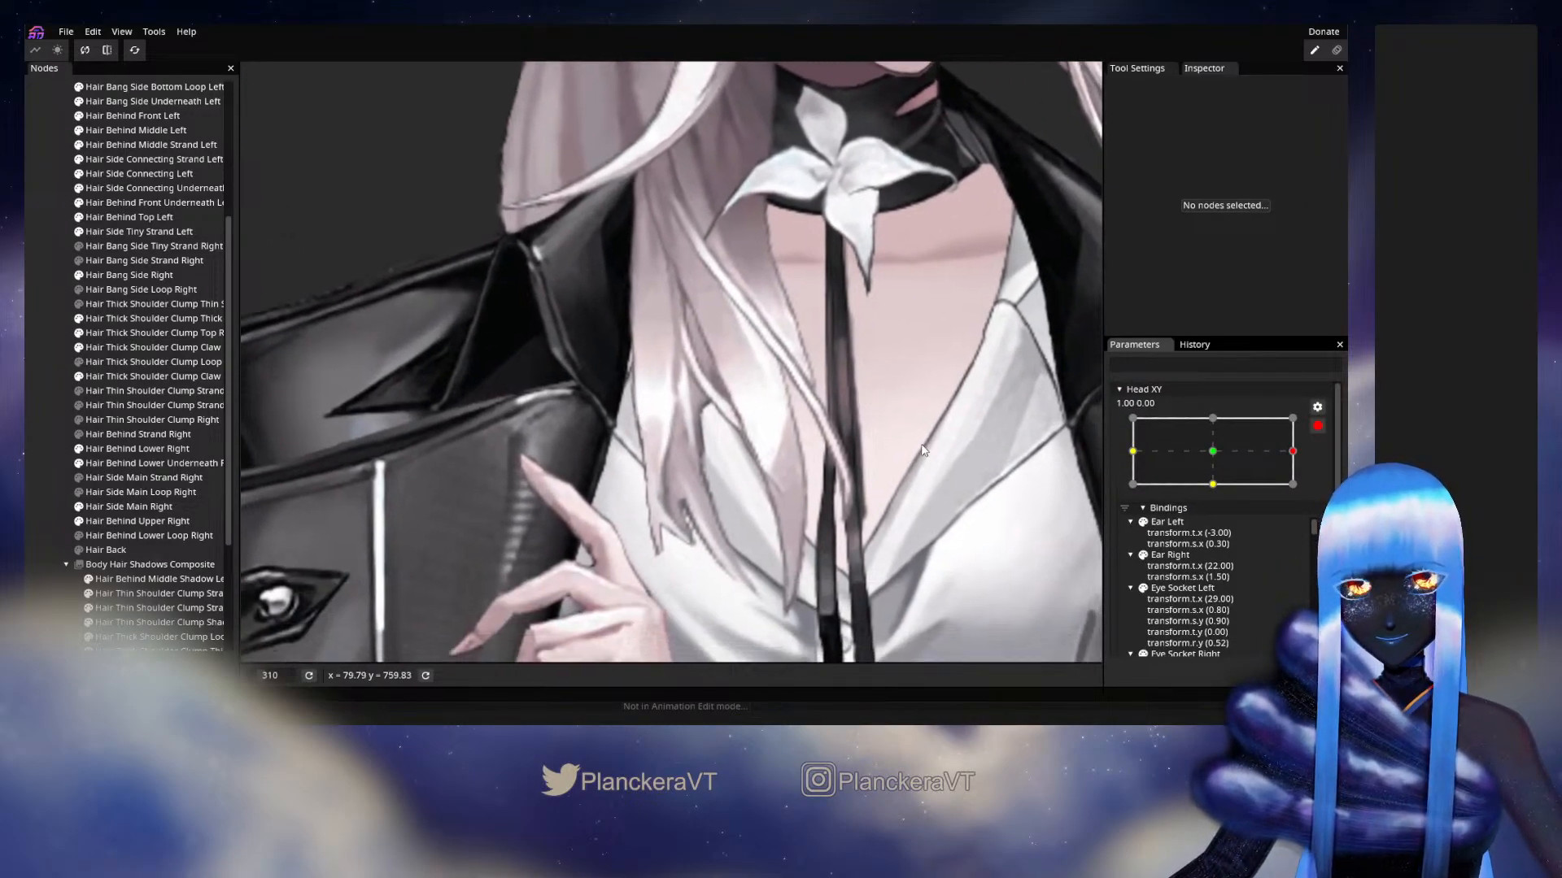
{"action": "left_click", "coordinate": [1318, 426]}
{"action": "mouse_move", "coordinate": [1303, 491]}
{"action": "left_mouse_down"}
{"action": "mouse_move", "coordinate": [1210, 487]}
{"action": "mouse_move", "coordinate": [1313, 496]}
{"action": "left_mouse_up"}
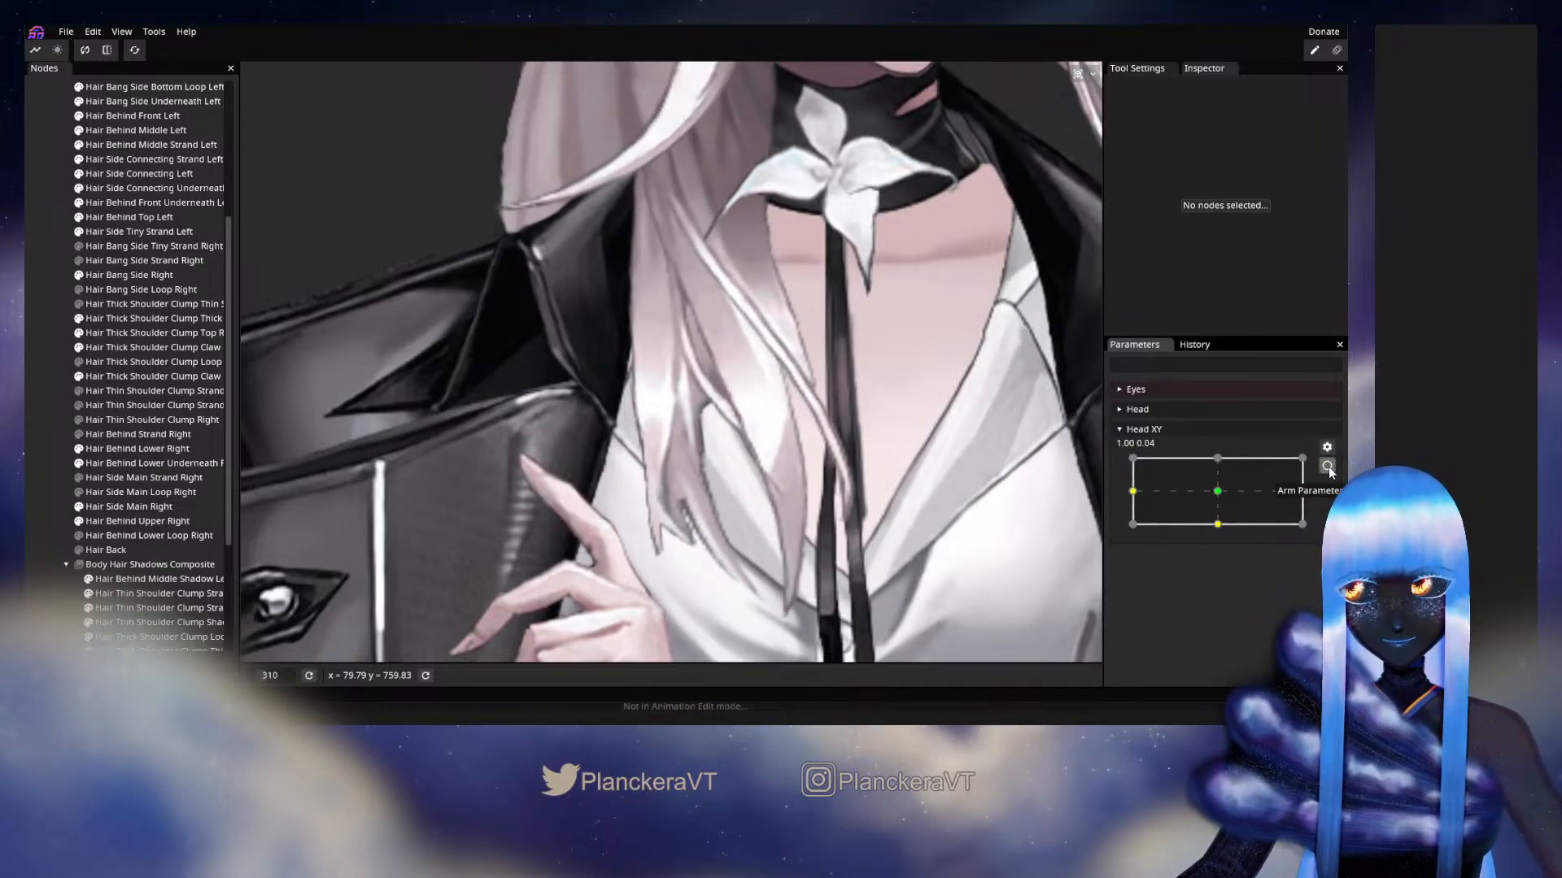
{"action": "left_click", "coordinate": [1327, 467]}
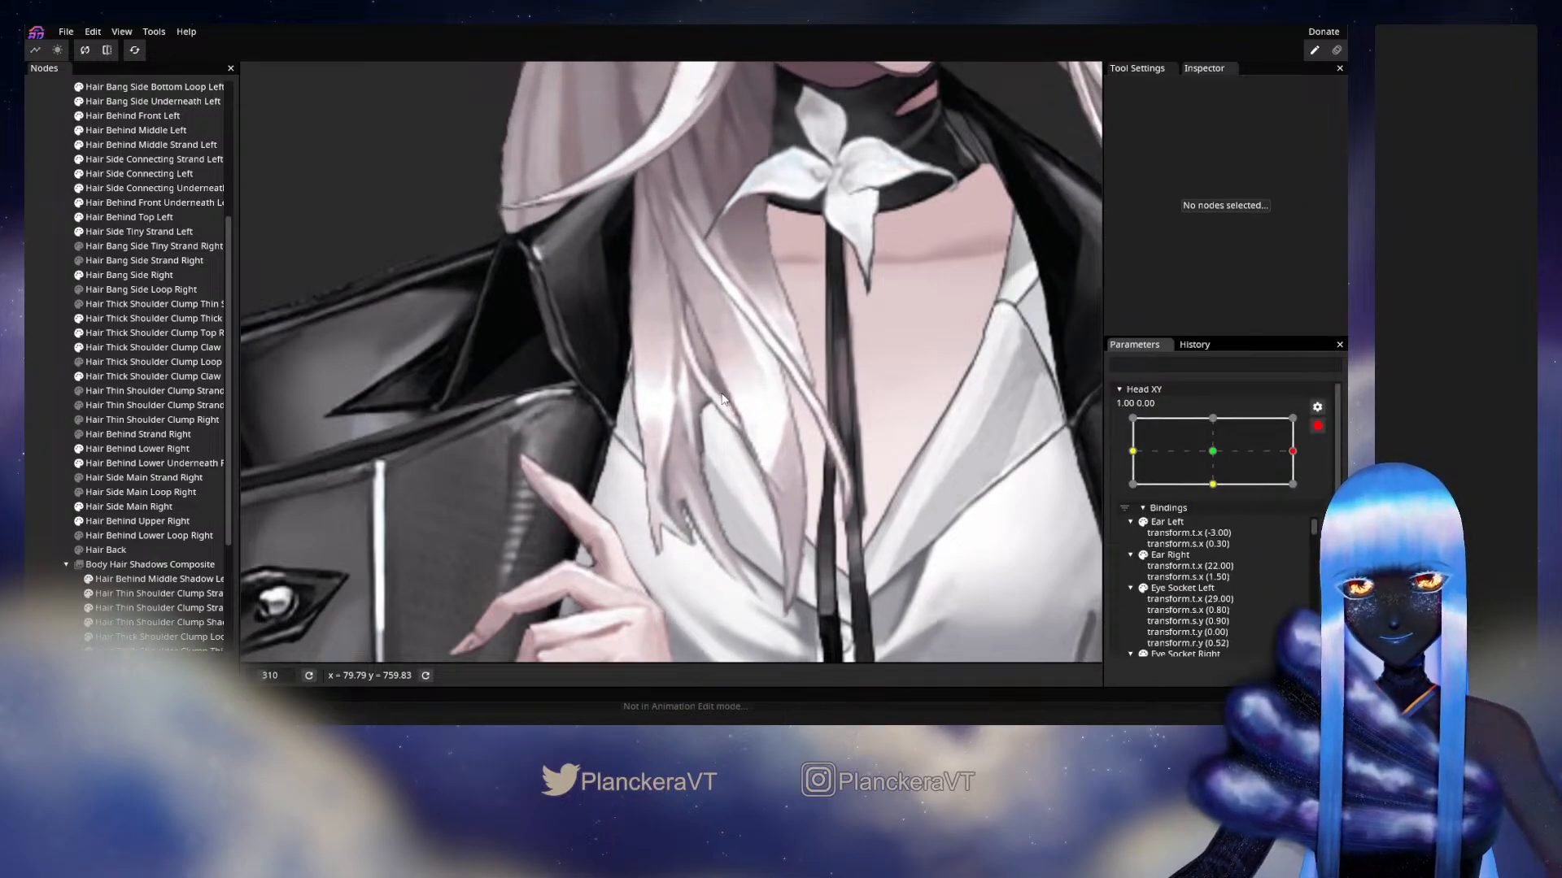
Nudge the inner curl tips of the Claw Right Right mesh slightly toward the jacket with the circle brush at 61.
{"action": "left_click", "coordinate": [112, 376]}
{"action": "left_click", "coordinate": [255, 129]}
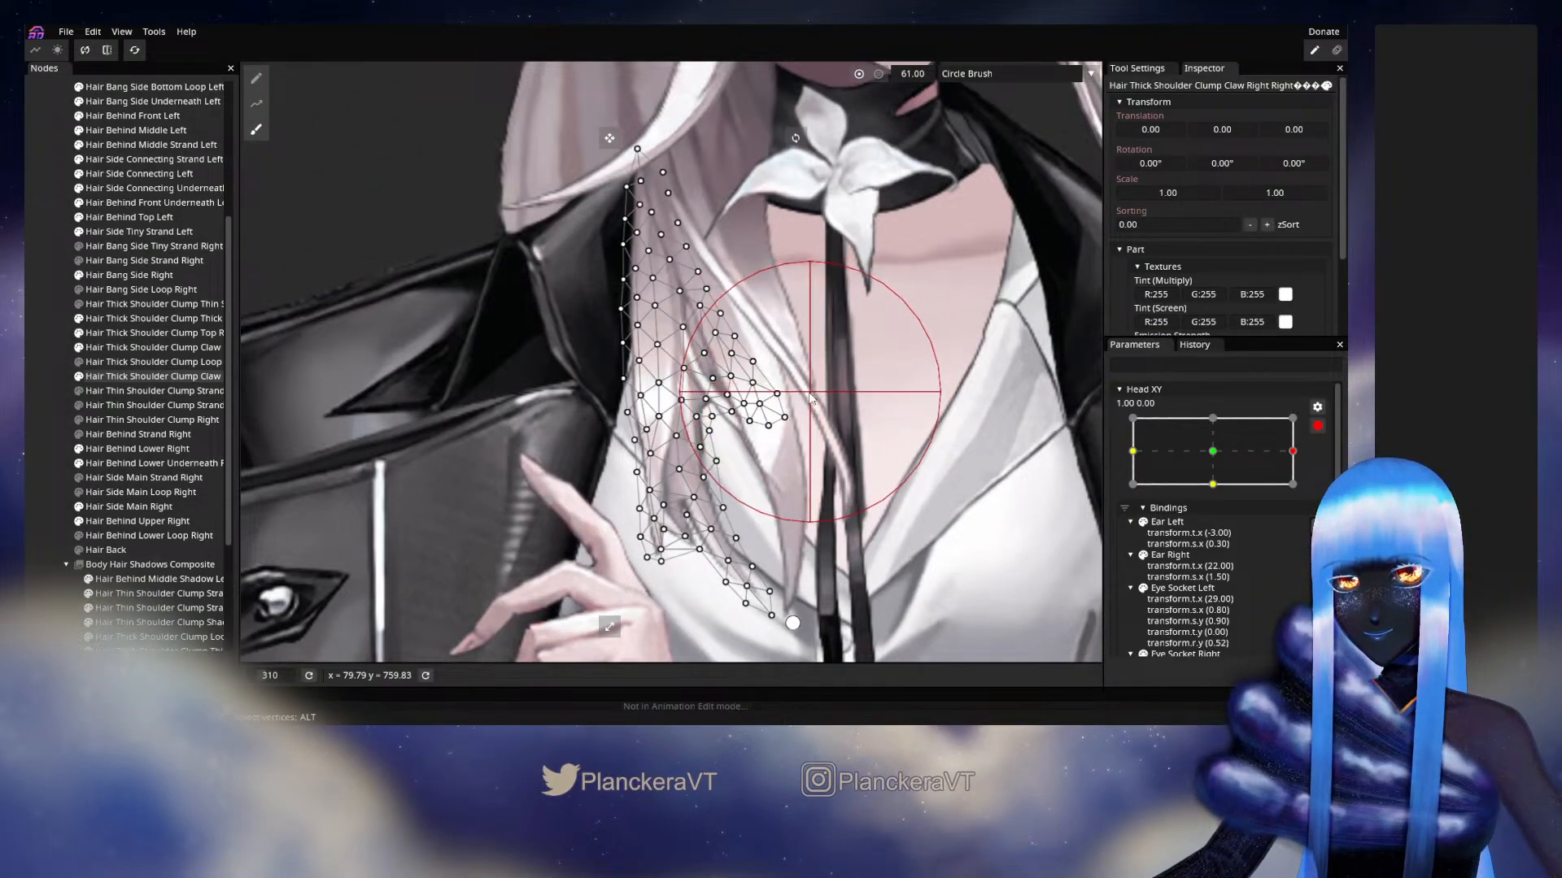
{"action": "left_click_drag", "start_coordinate": [809, 399], "coordinate": [786, 399]}
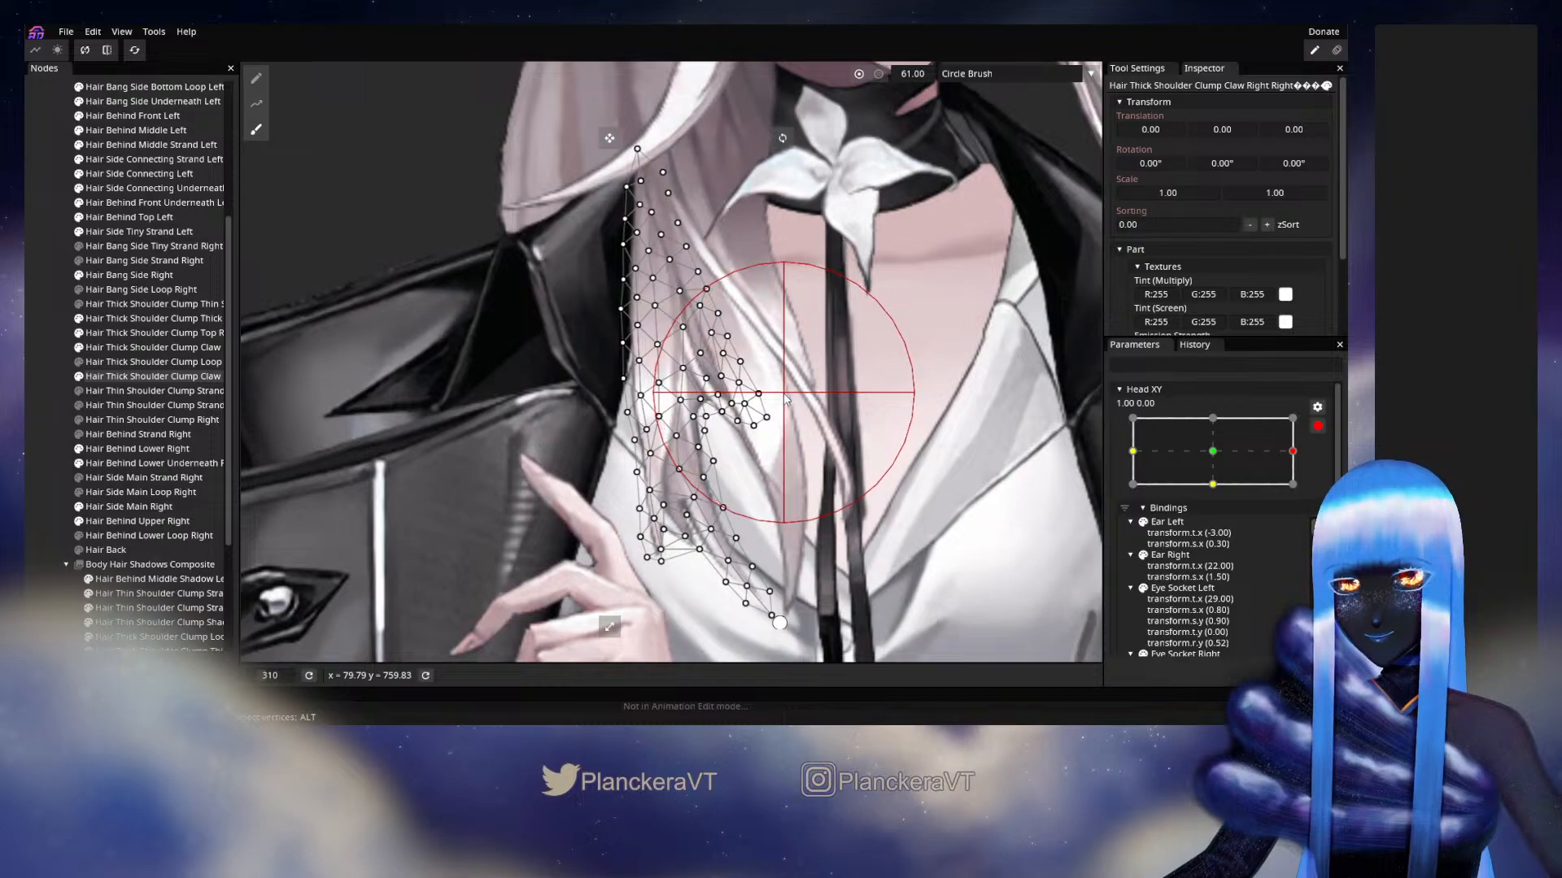
{"action": "left_click", "coordinate": [257, 79]}
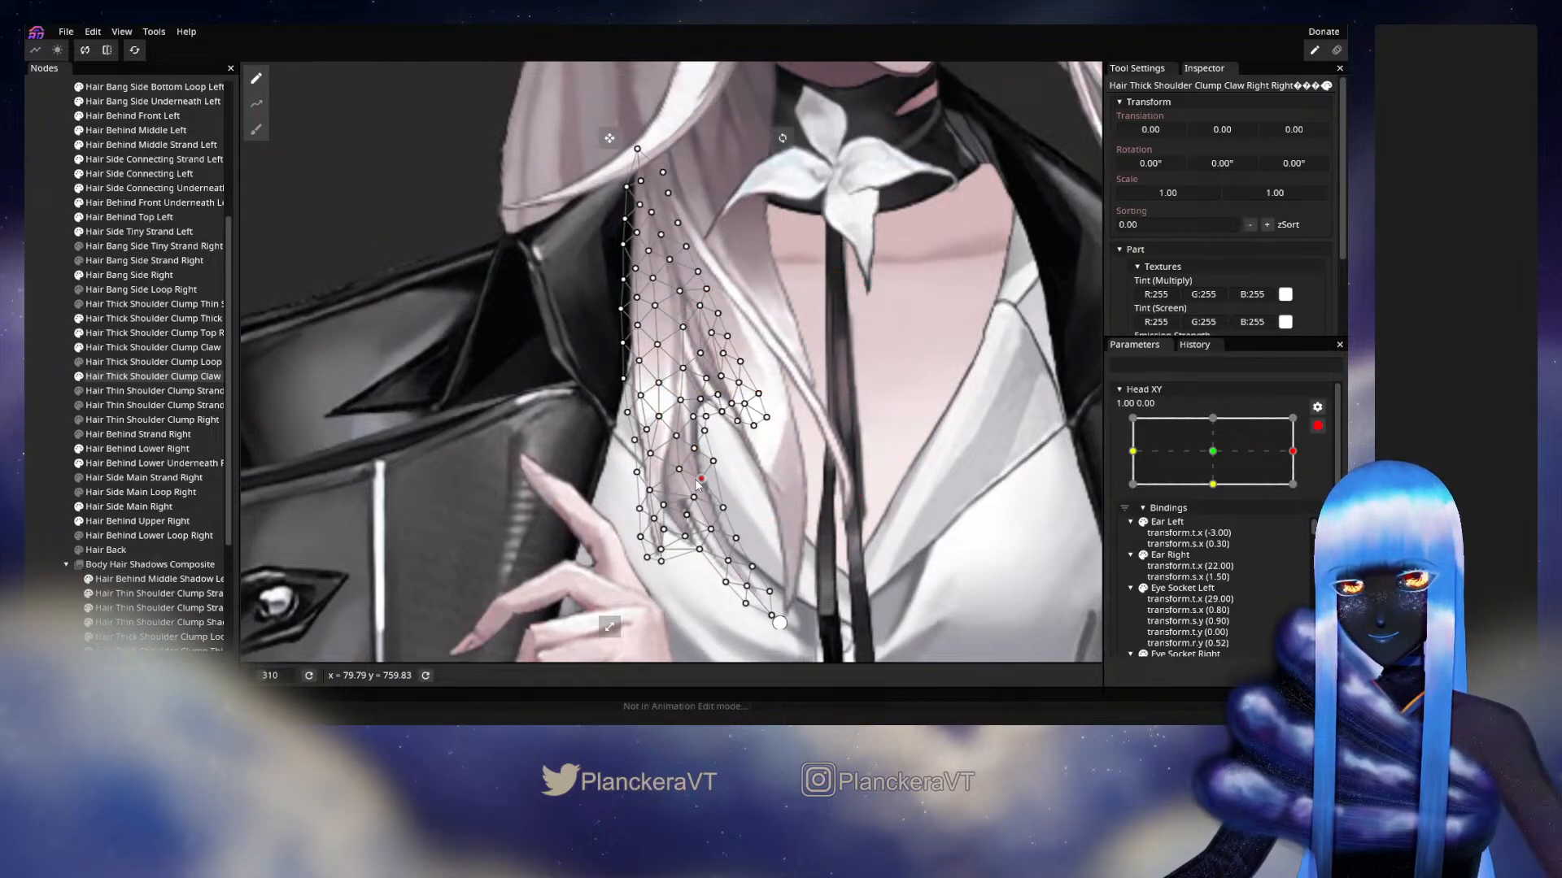
{"action": "left_click", "coordinate": [48, 323]}
Examine the adjusted inner strands while moving Head XY outside keypoint editing, and return to the 1.00, 0.00 keypoint.
{"action": "scroll", "coordinate": [873, 419], "scroll_direction": "down", "scroll_amount": 4}
{"action": "scroll", "coordinate": [875, 427], "scroll_direction": "down", "scroll_amount": 2}
{"action": "left_click", "coordinate": [1318, 426]}
{"action": "mouse_move", "coordinate": [1302, 491]}
{"action": "left_mouse_down"}
{"action": "mouse_move", "coordinate": [1218, 497]}
{"action": "mouse_move", "coordinate": [1299, 506]}
{"action": "mouse_move", "coordinate": [1220, 499]}
{"action": "mouse_move", "coordinate": [1299, 491]}
{"action": "mouse_move", "coordinate": [1220, 490]}
{"action": "mouse_move", "coordinate": [1318, 491]}
{"action": "mouse_move", "coordinate": [1305, 485]}
{"action": "left_mouse_up"}
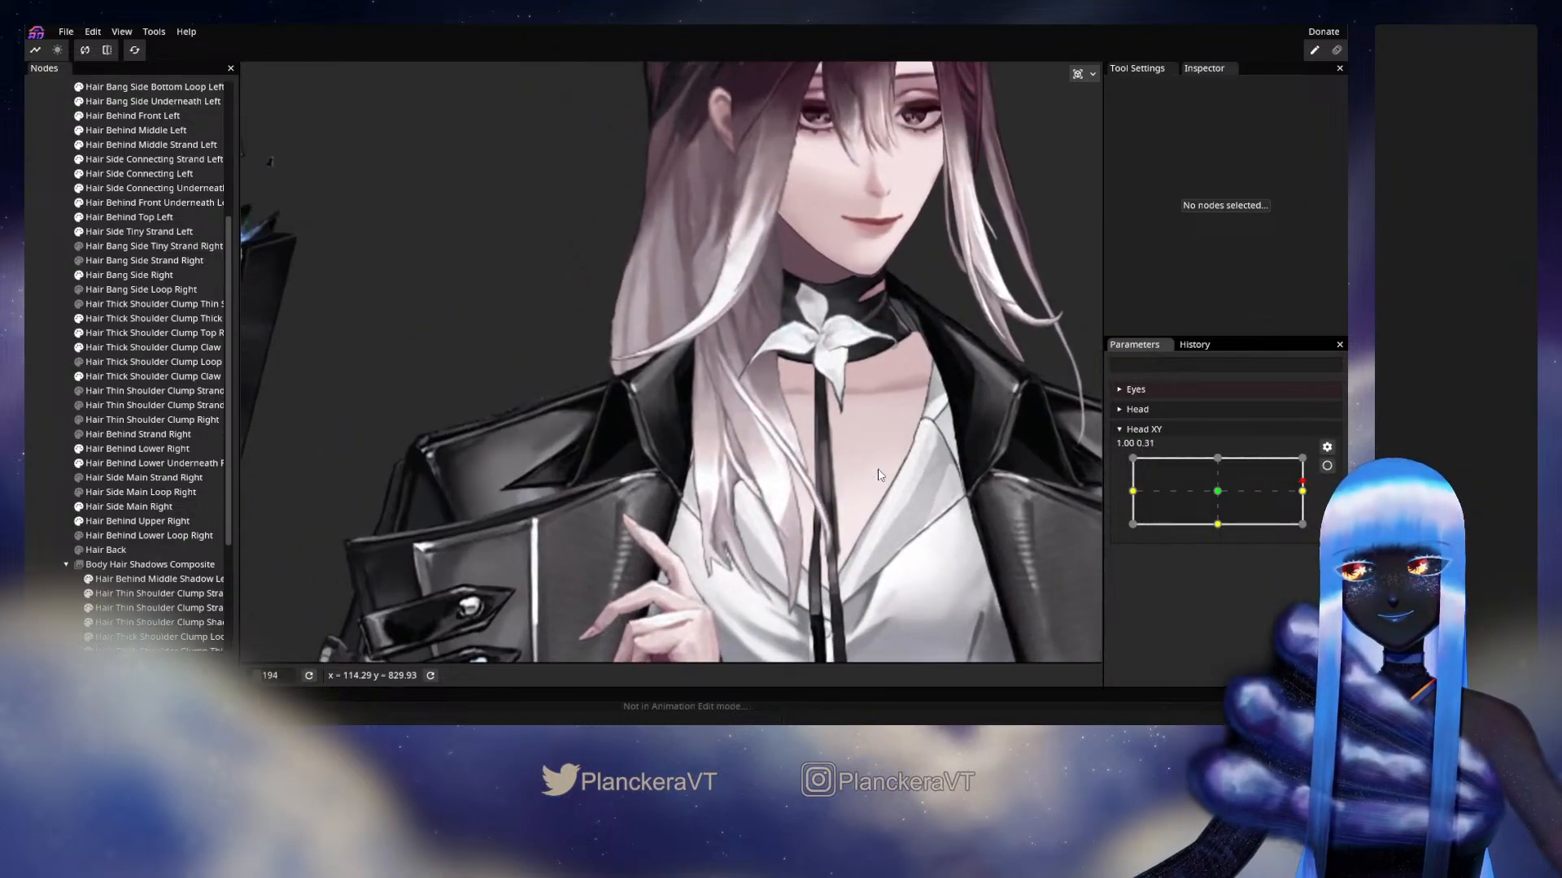
{"action": "scroll", "coordinate": [882, 463], "scroll_direction": "up", "scroll_amount": 4}
{"action": "scroll", "coordinate": [884, 469], "scroll_direction": "up", "scroll_amount": 3}
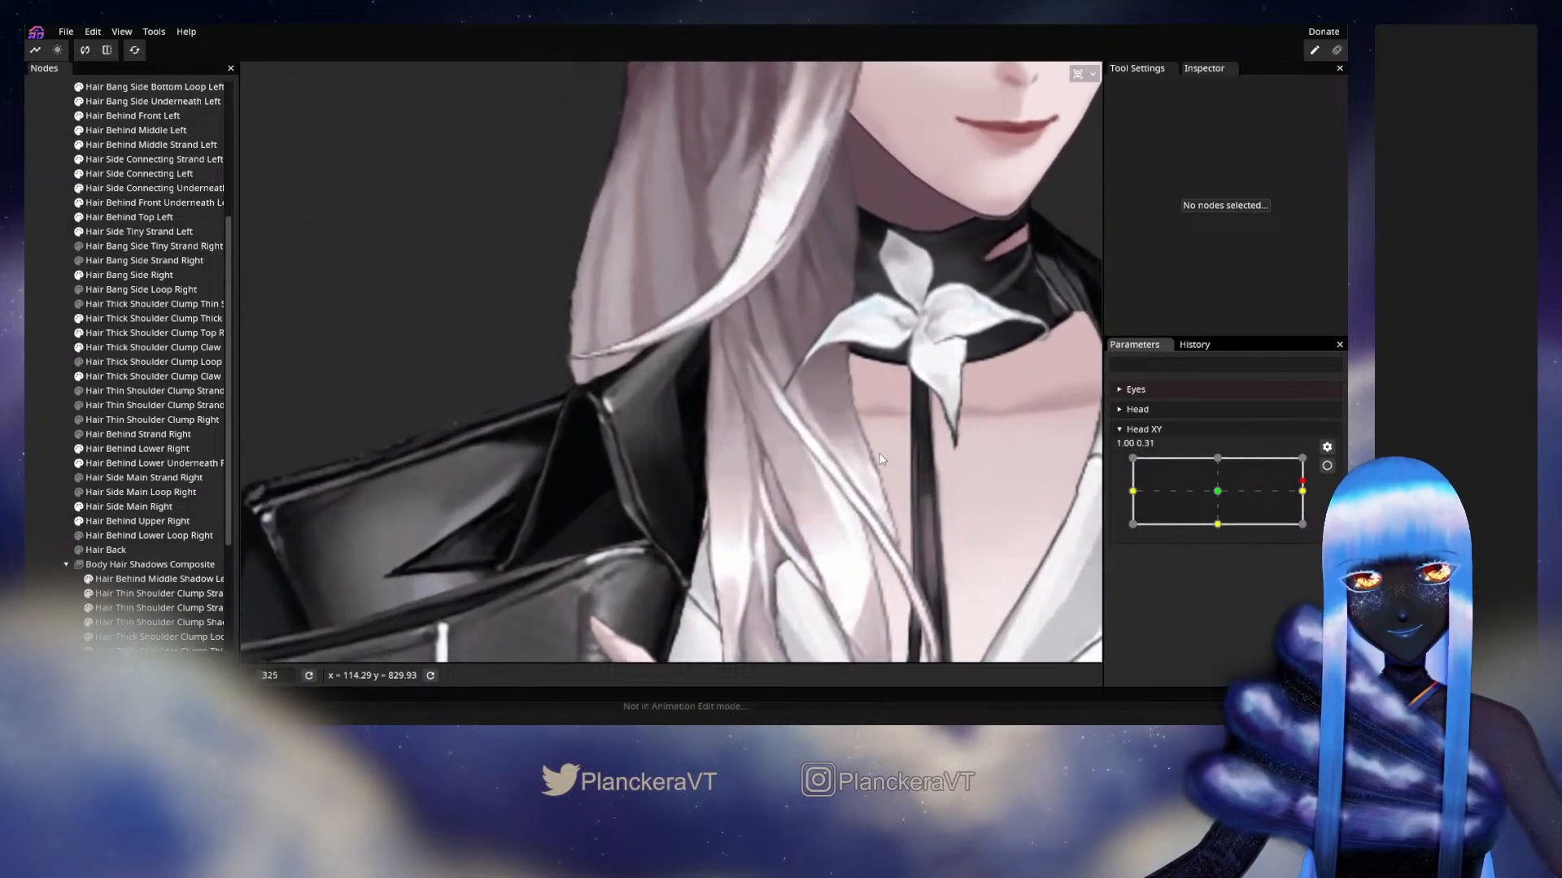
{"action": "left_click", "coordinate": [1327, 467]}
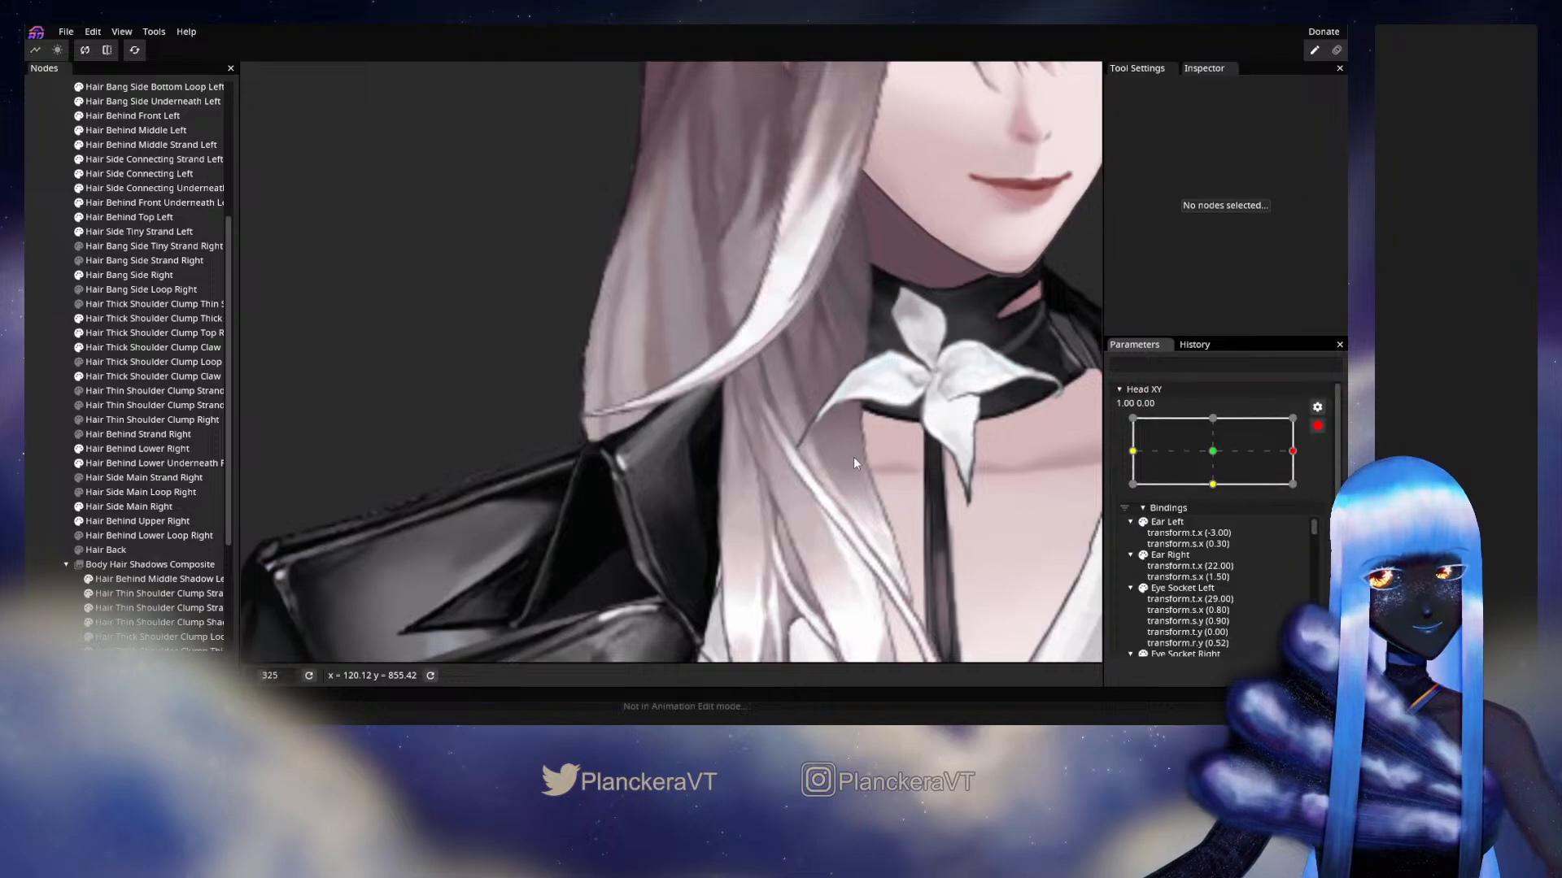
Fine-tune individual vertices along the outer edge of the Claw Right Right mesh from the jacket collar down toward the hand.
{"action": "scroll", "coordinate": [643, 384], "scroll_direction": "up", "scroll_amount": 2}
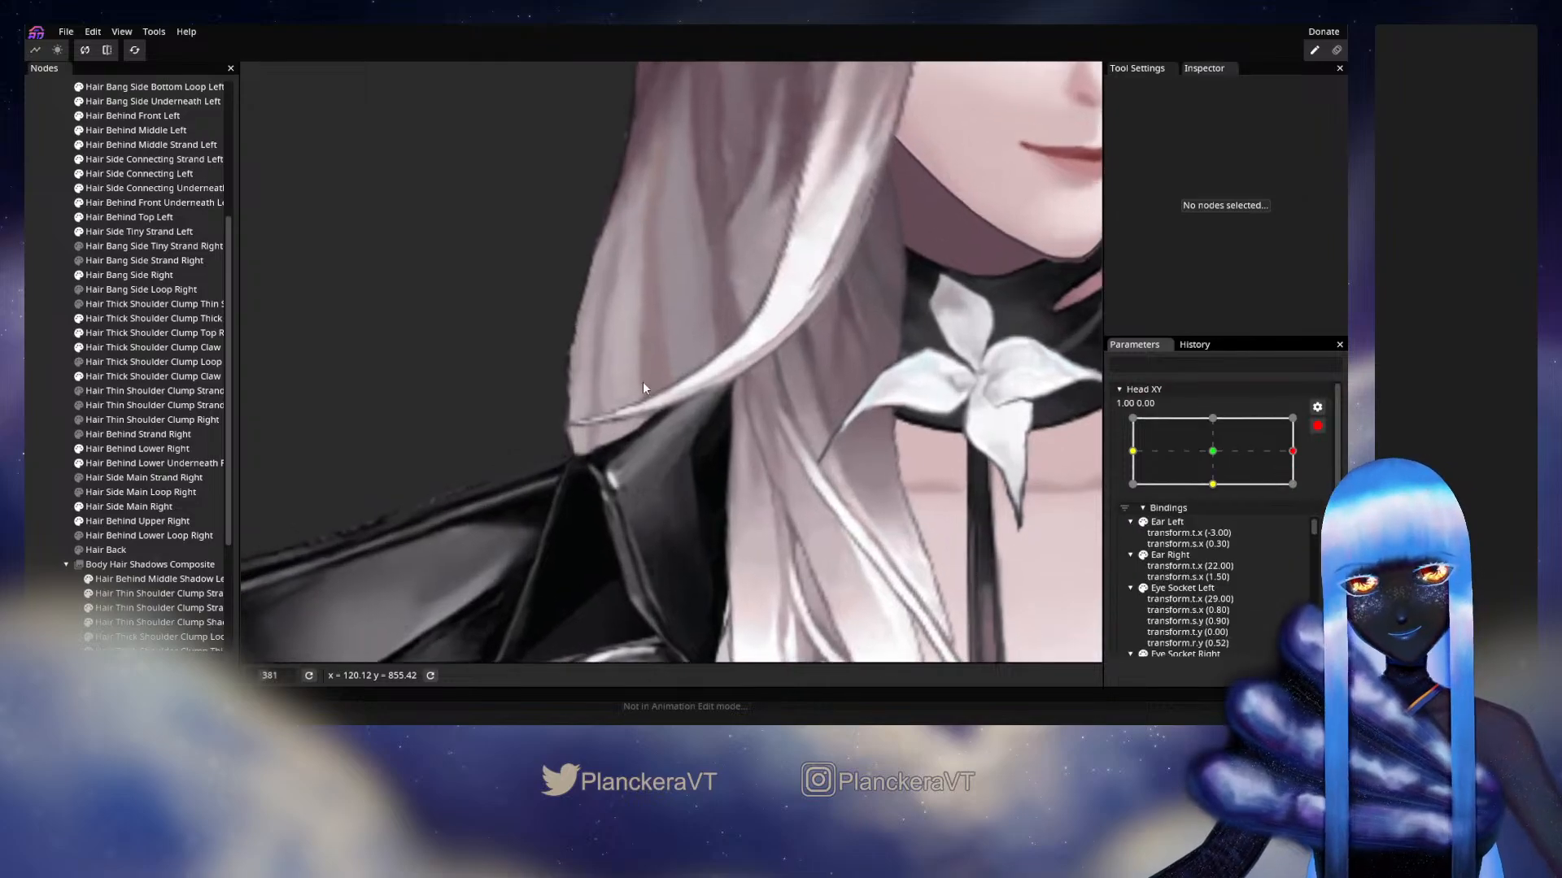
{"action": "left_click", "coordinate": [104, 376]}
{"action": "scroll", "coordinate": [725, 389], "scroll_direction": "up", "scroll_amount": 1}
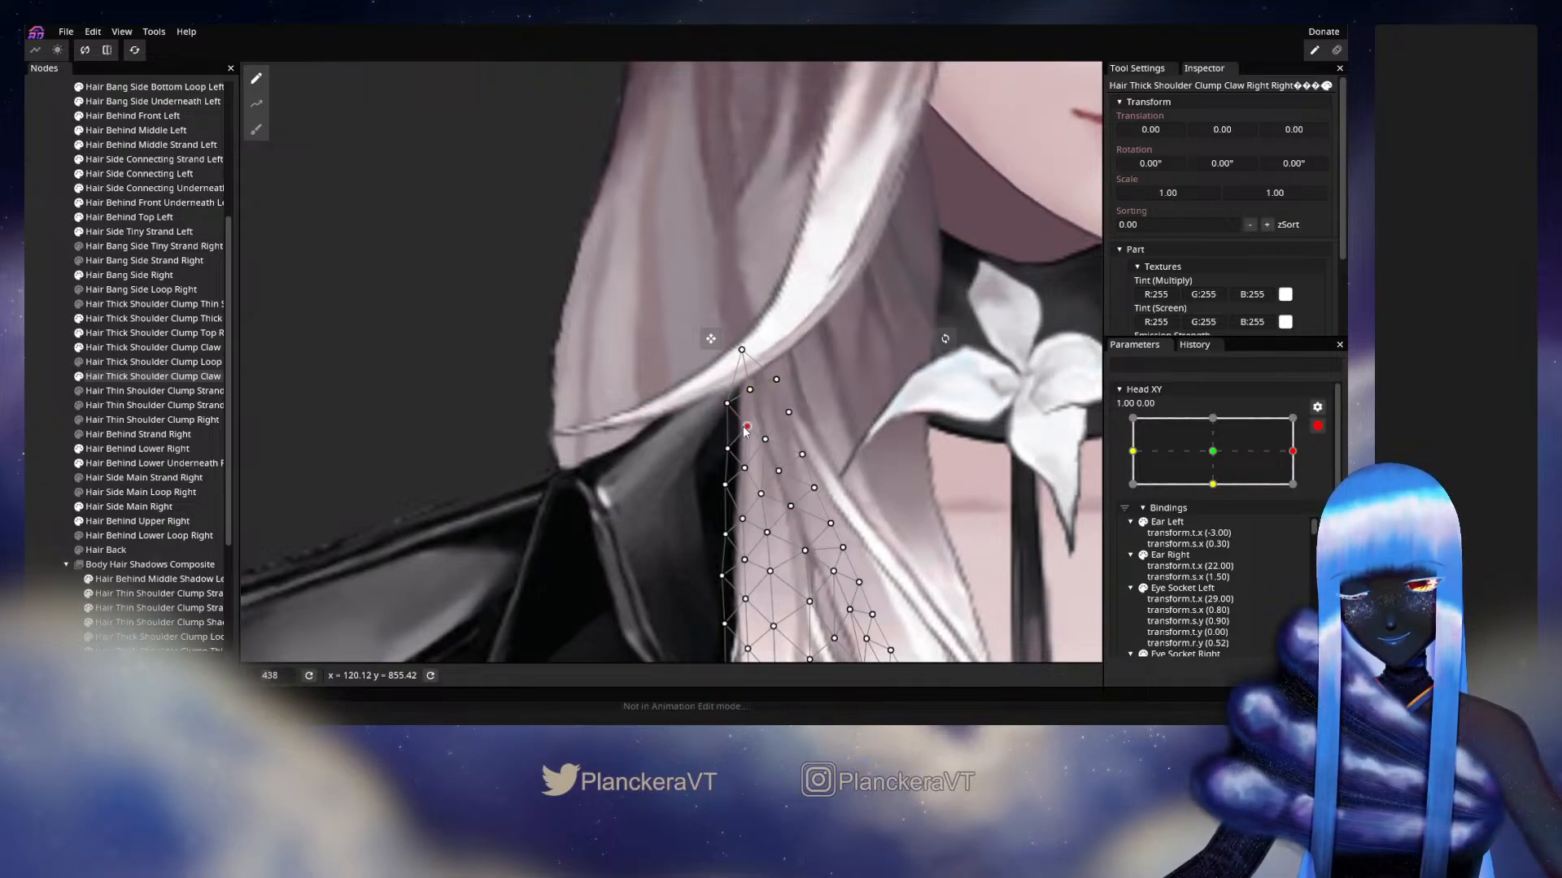
{"action": "left_click_drag", "start_coordinate": [740, 428], "coordinate": [728, 369]}
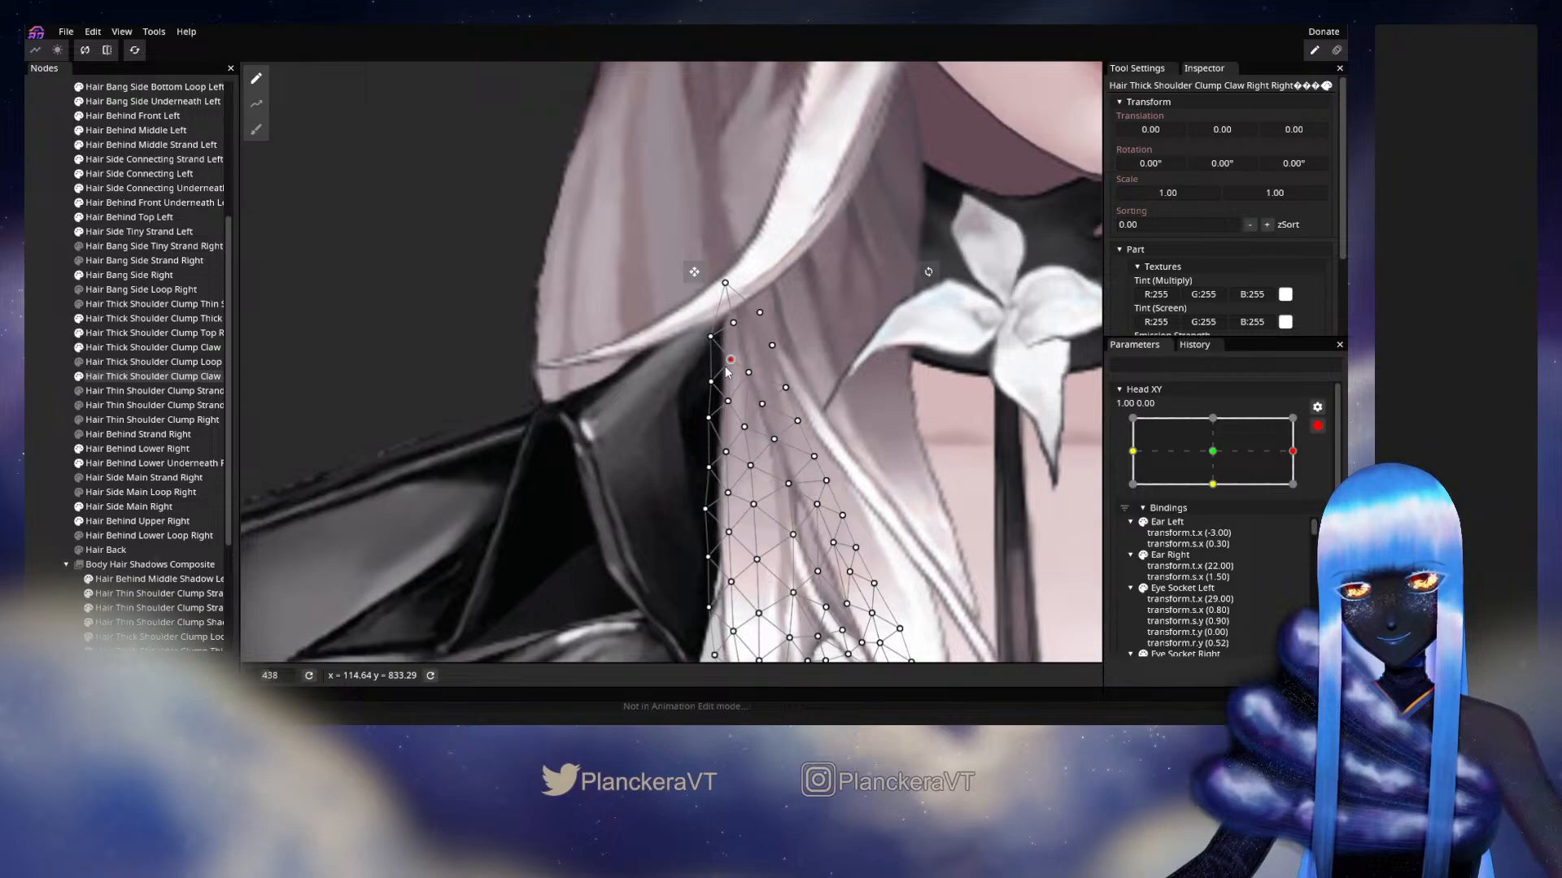
{"action": "left_click_drag", "start_coordinate": [729, 361], "coordinate": [732, 408]}
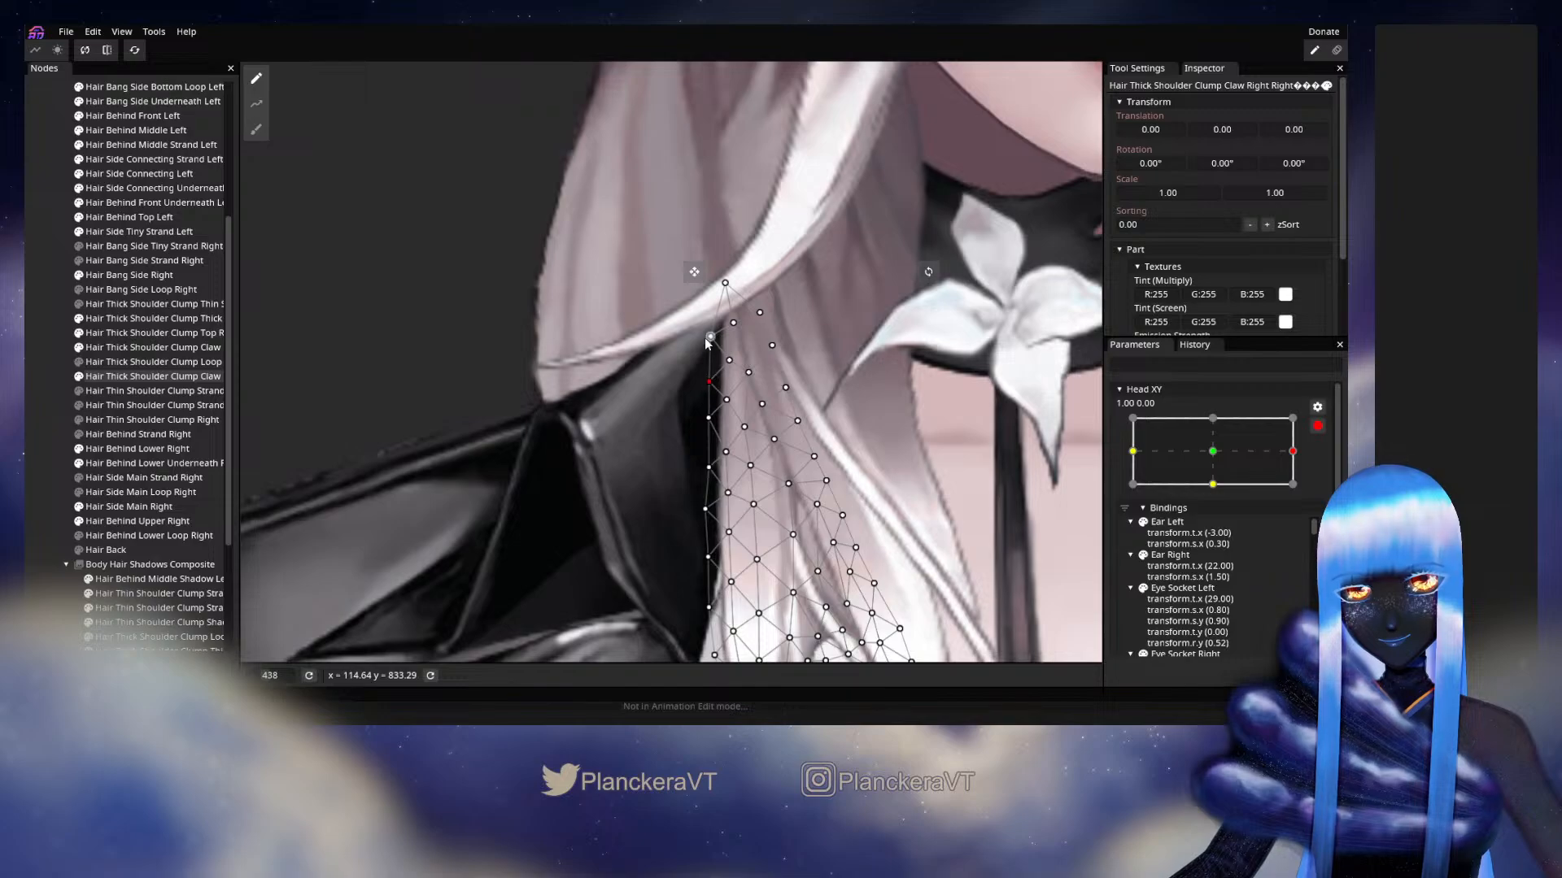
{"action": "left_click_drag", "start_coordinate": [760, 400], "coordinate": [757, 287]}
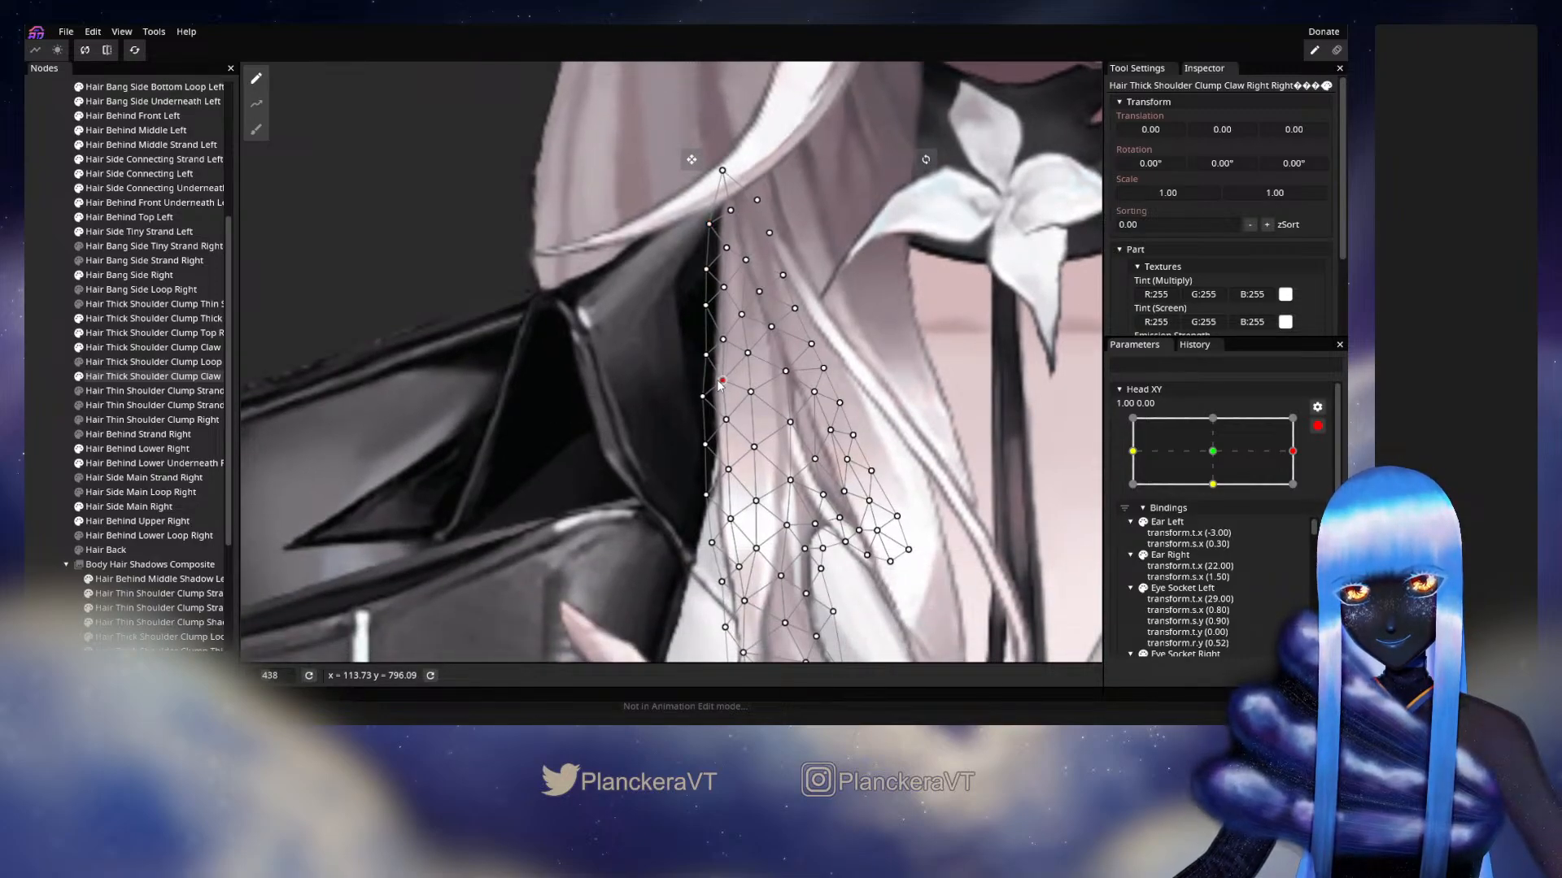
{"action": "left_click_drag", "start_coordinate": [757, 396], "coordinate": [772, 335]}
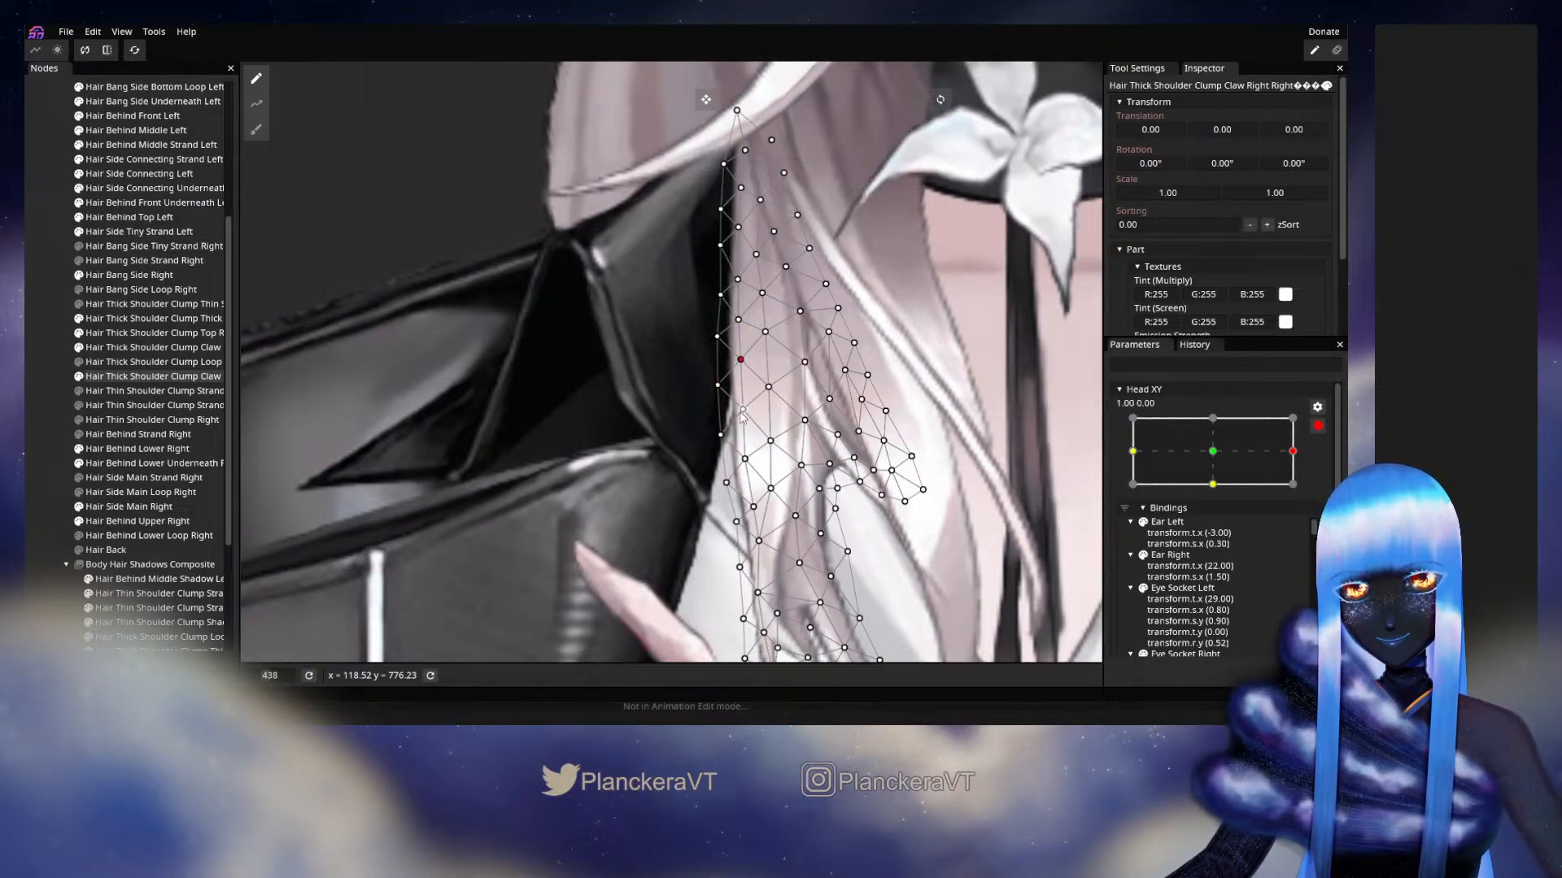
{"action": "left_click_drag", "start_coordinate": [735, 531], "coordinate": [802, 362]}
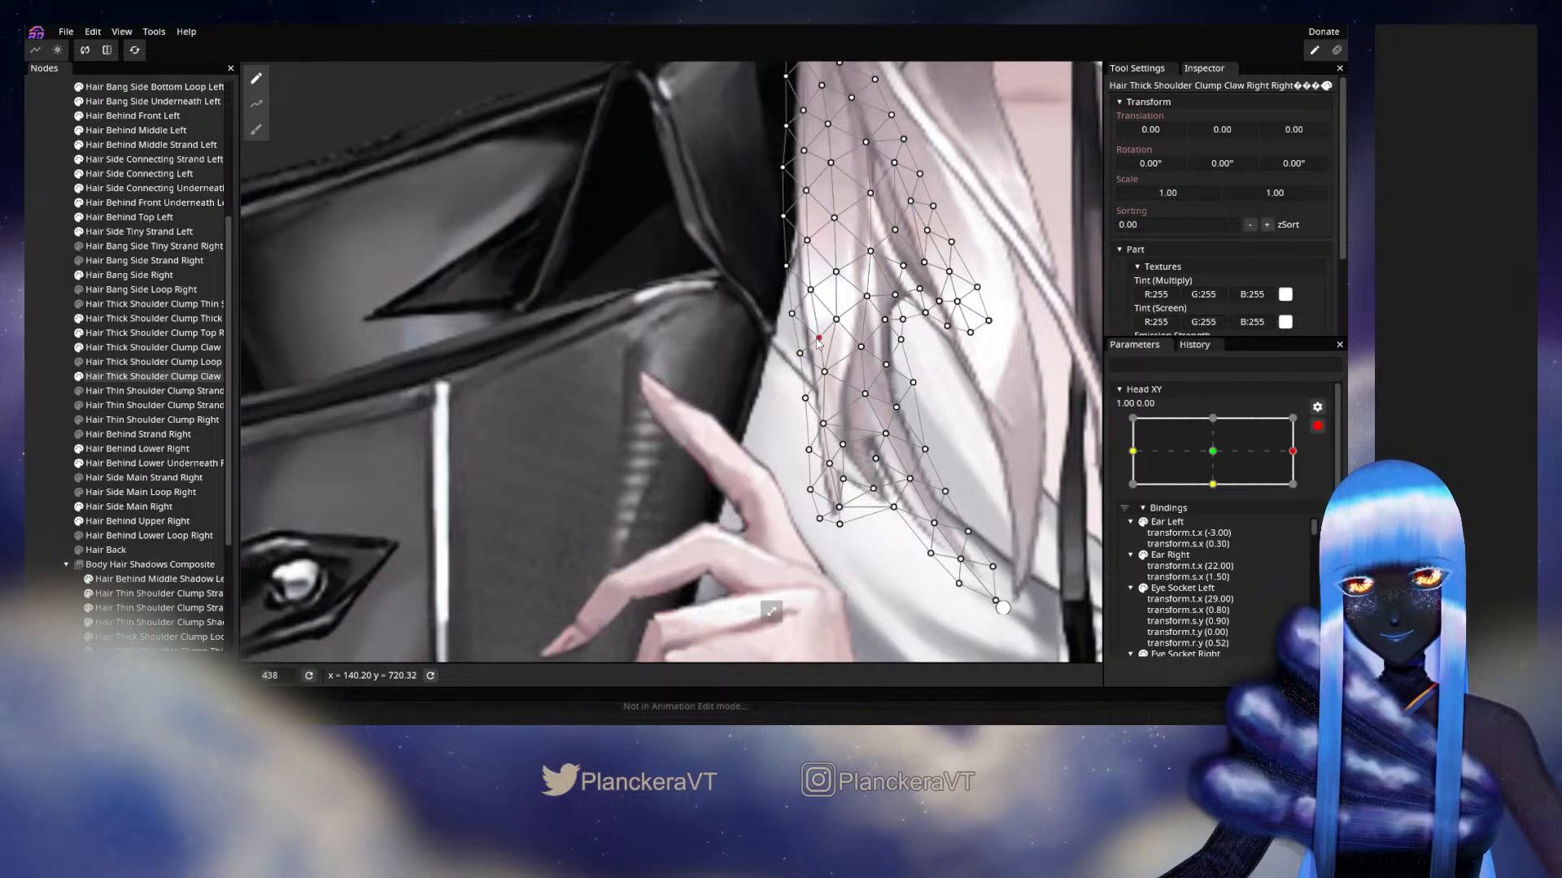
{"action": "left_click_drag", "start_coordinate": [824, 374], "coordinate": [755, 381]}
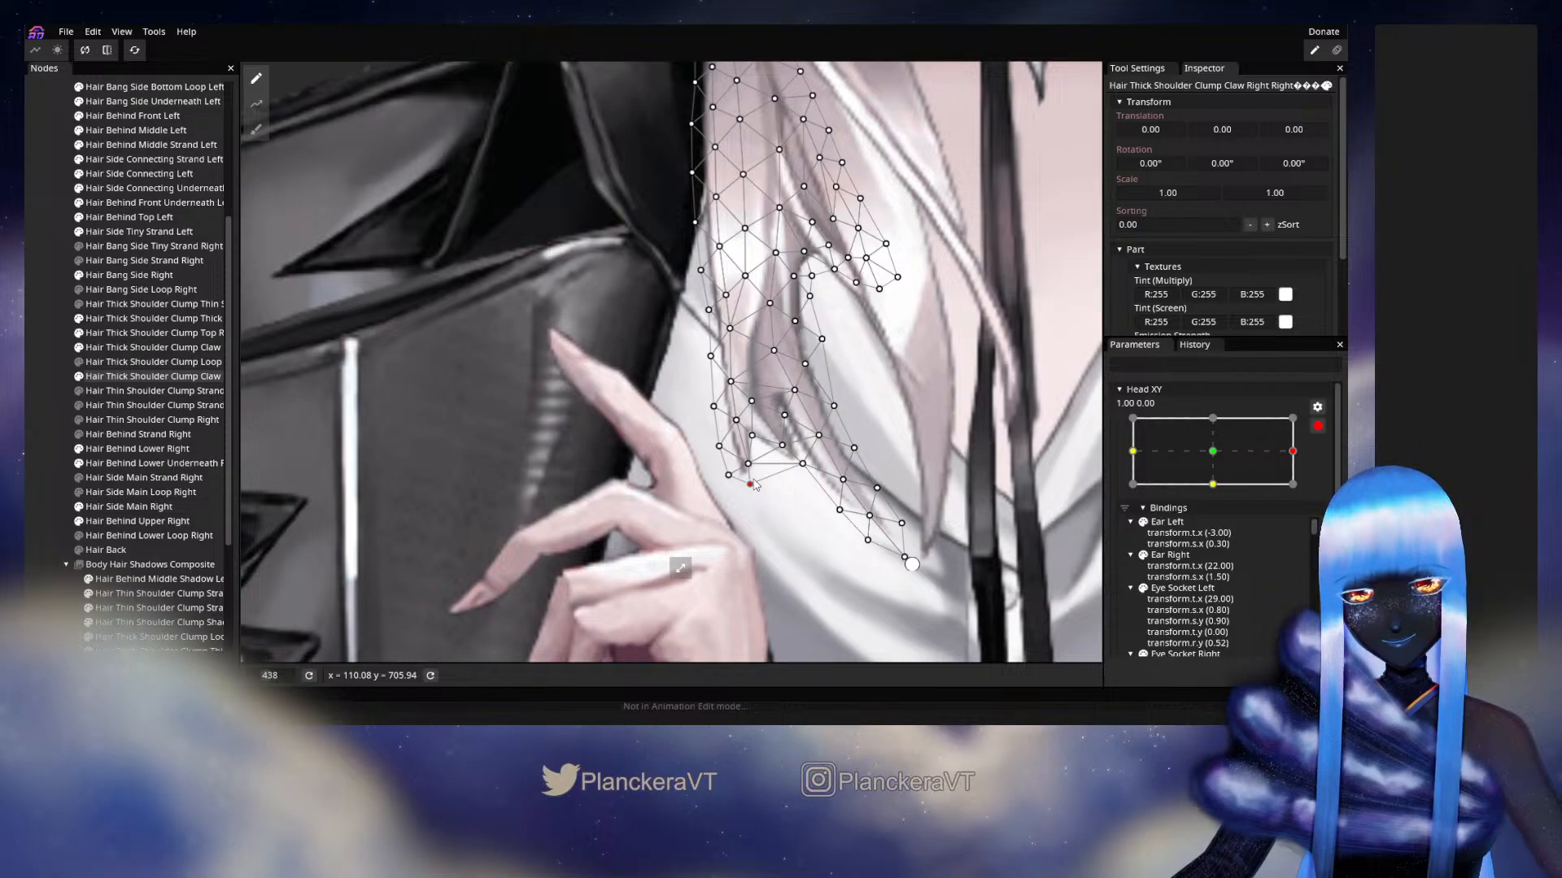
Nudge individual vertices around the lower tip of the Claw Right Right mesh beside the hand, and deselect the mesh.
{"action": "left_click_drag", "start_coordinate": [747, 466], "coordinate": [745, 466]}
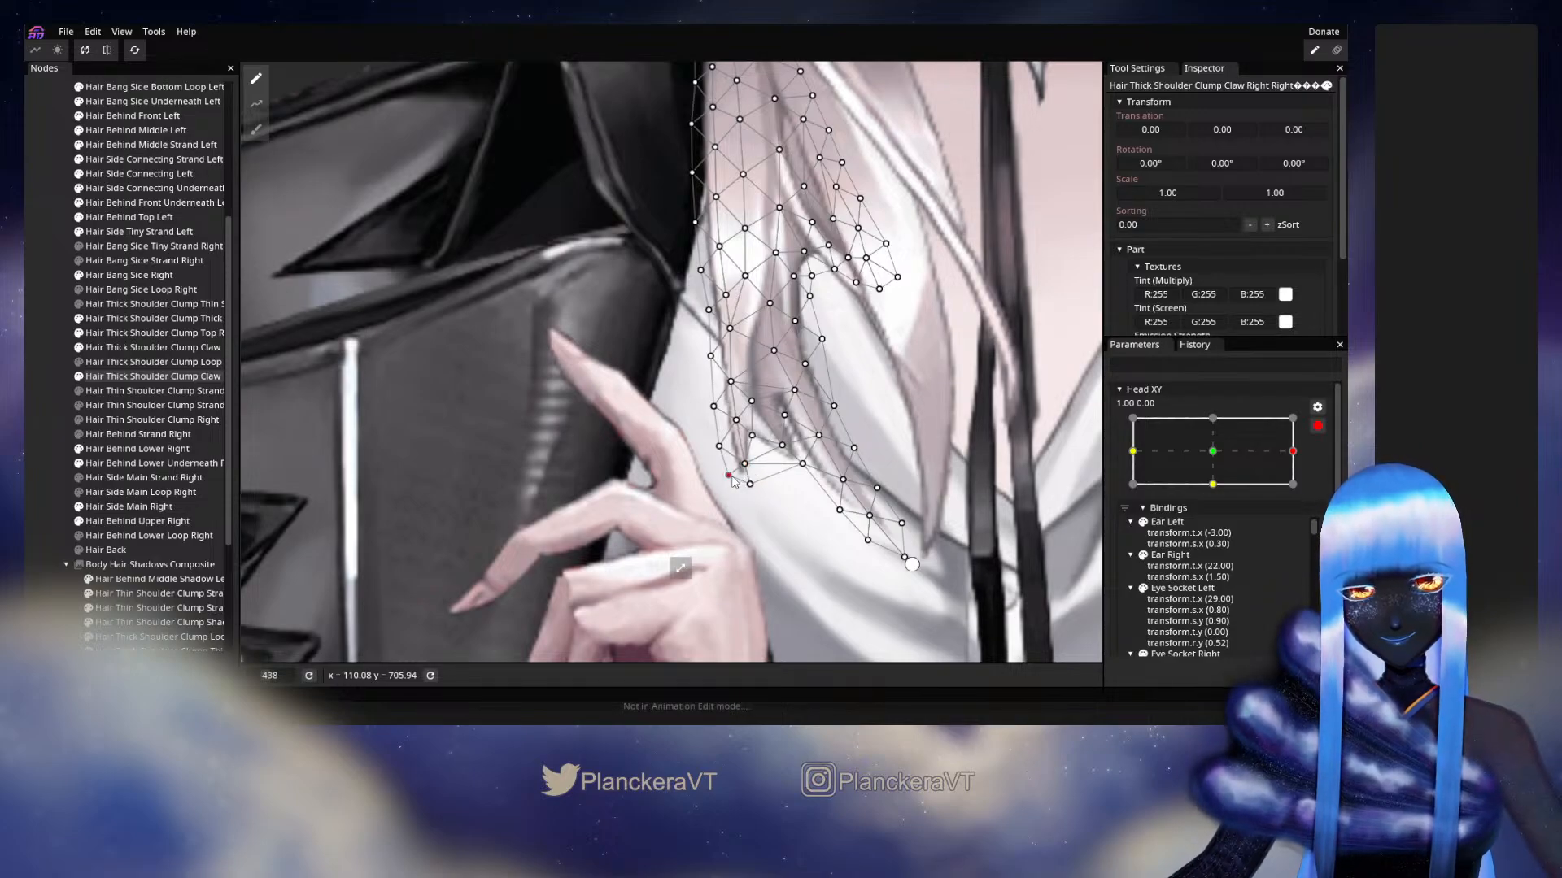
{"action": "left_click_drag", "start_coordinate": [821, 399], "coordinate": [793, 442]}
{"action": "left_click_drag", "start_coordinate": [756, 491], "coordinate": [751, 493]}
{"action": "left_click", "coordinate": [773, 506]}
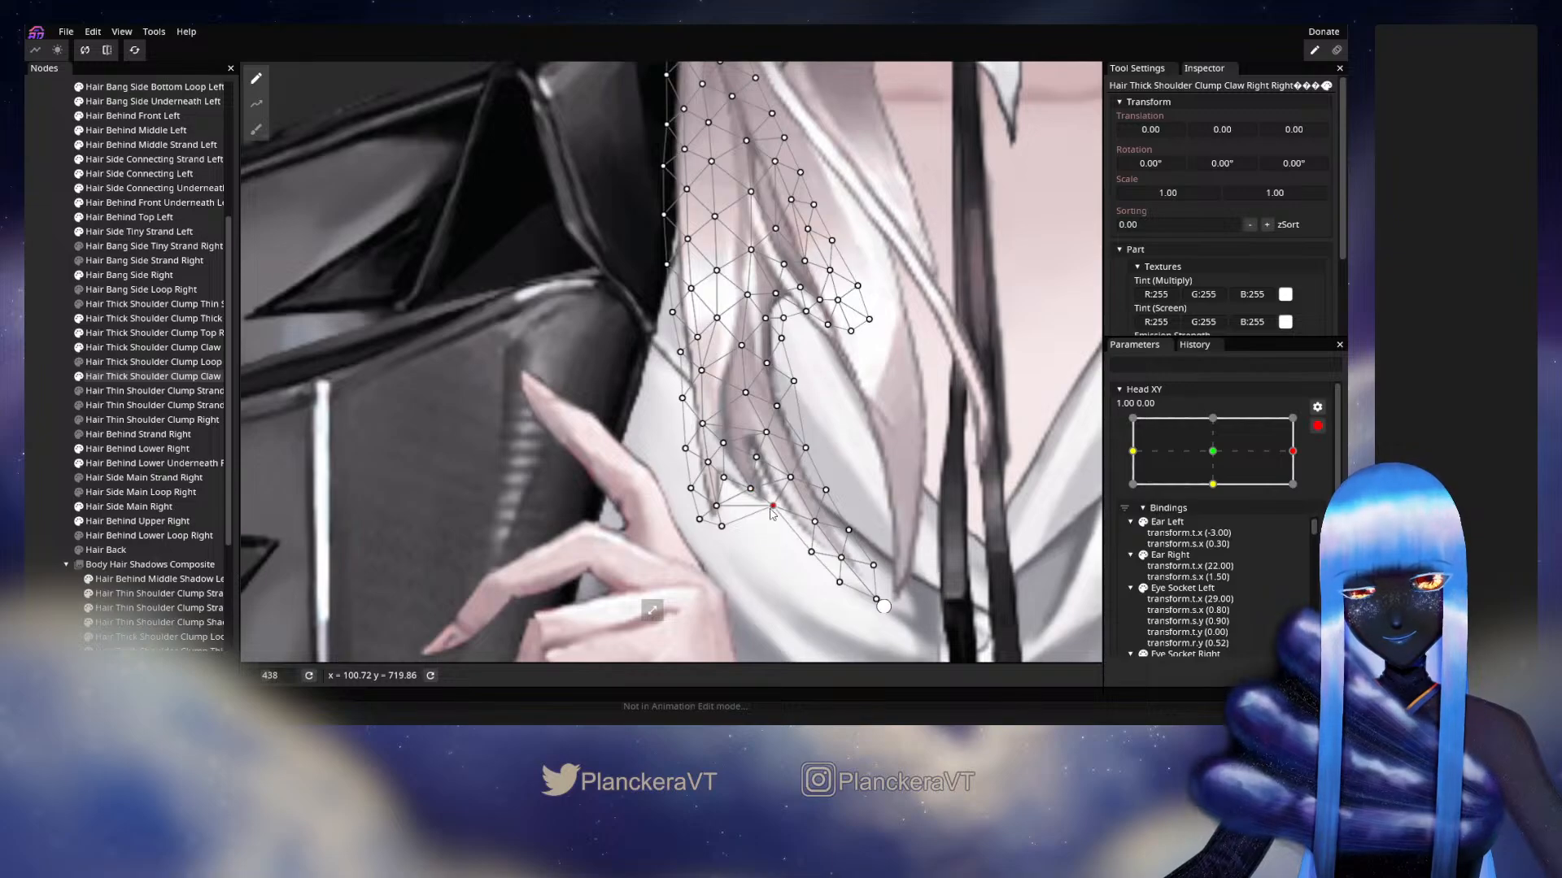
{"action": "left_click", "coordinate": [724, 446]}
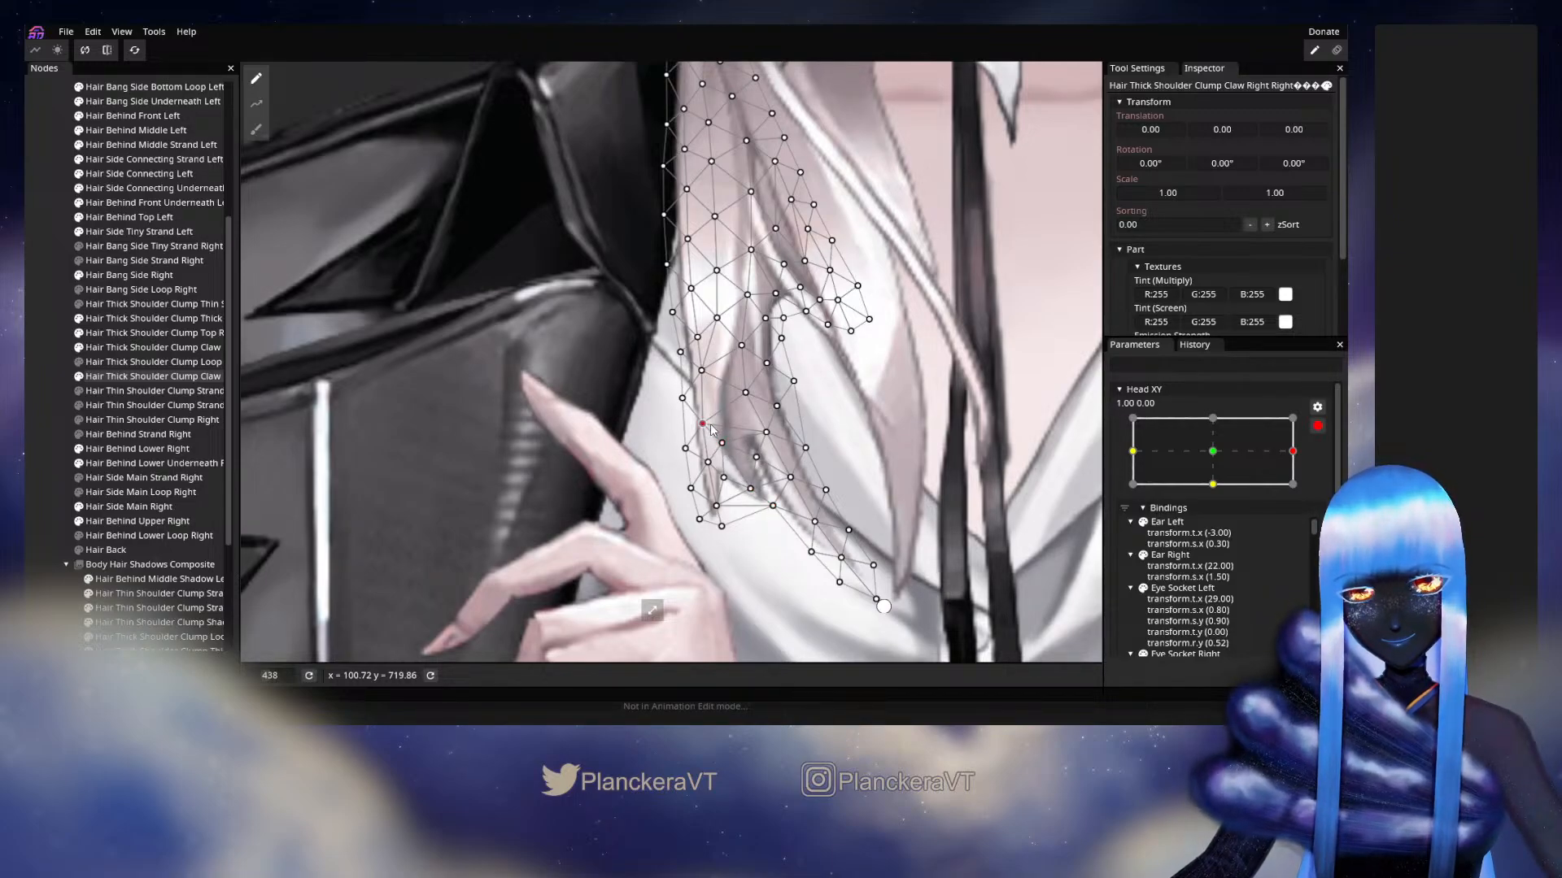
{"action": "left_click", "coordinate": [742, 345]}
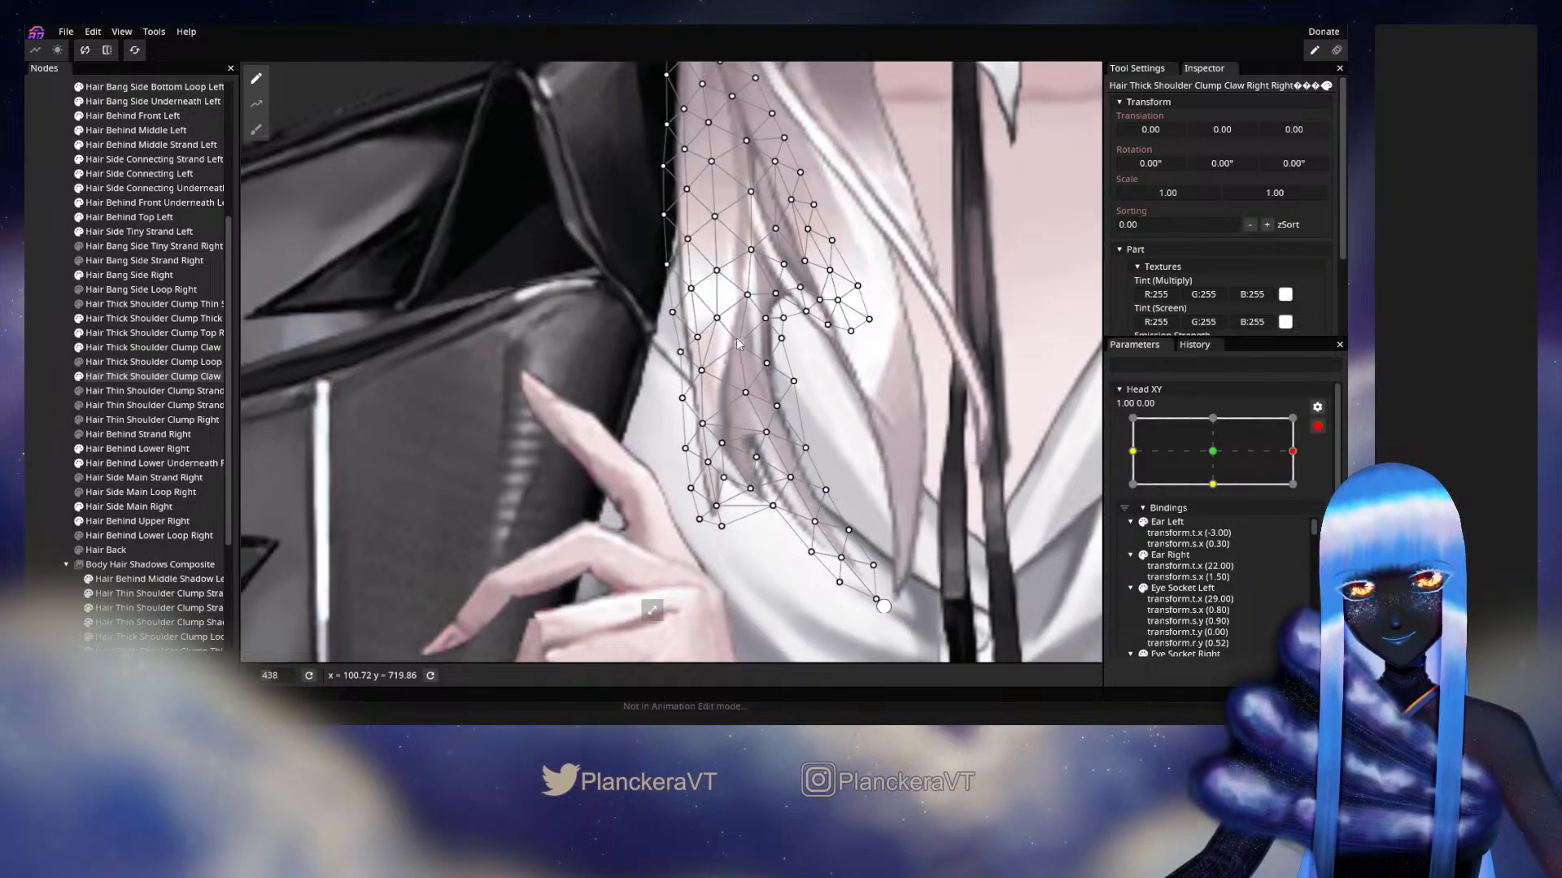
{"action": "left_click_drag", "start_coordinate": [755, 341], "coordinate": [745, 455]}
{"action": "scroll", "coordinate": [745, 455], "scroll_direction": "down", "scroll_amount": 5}
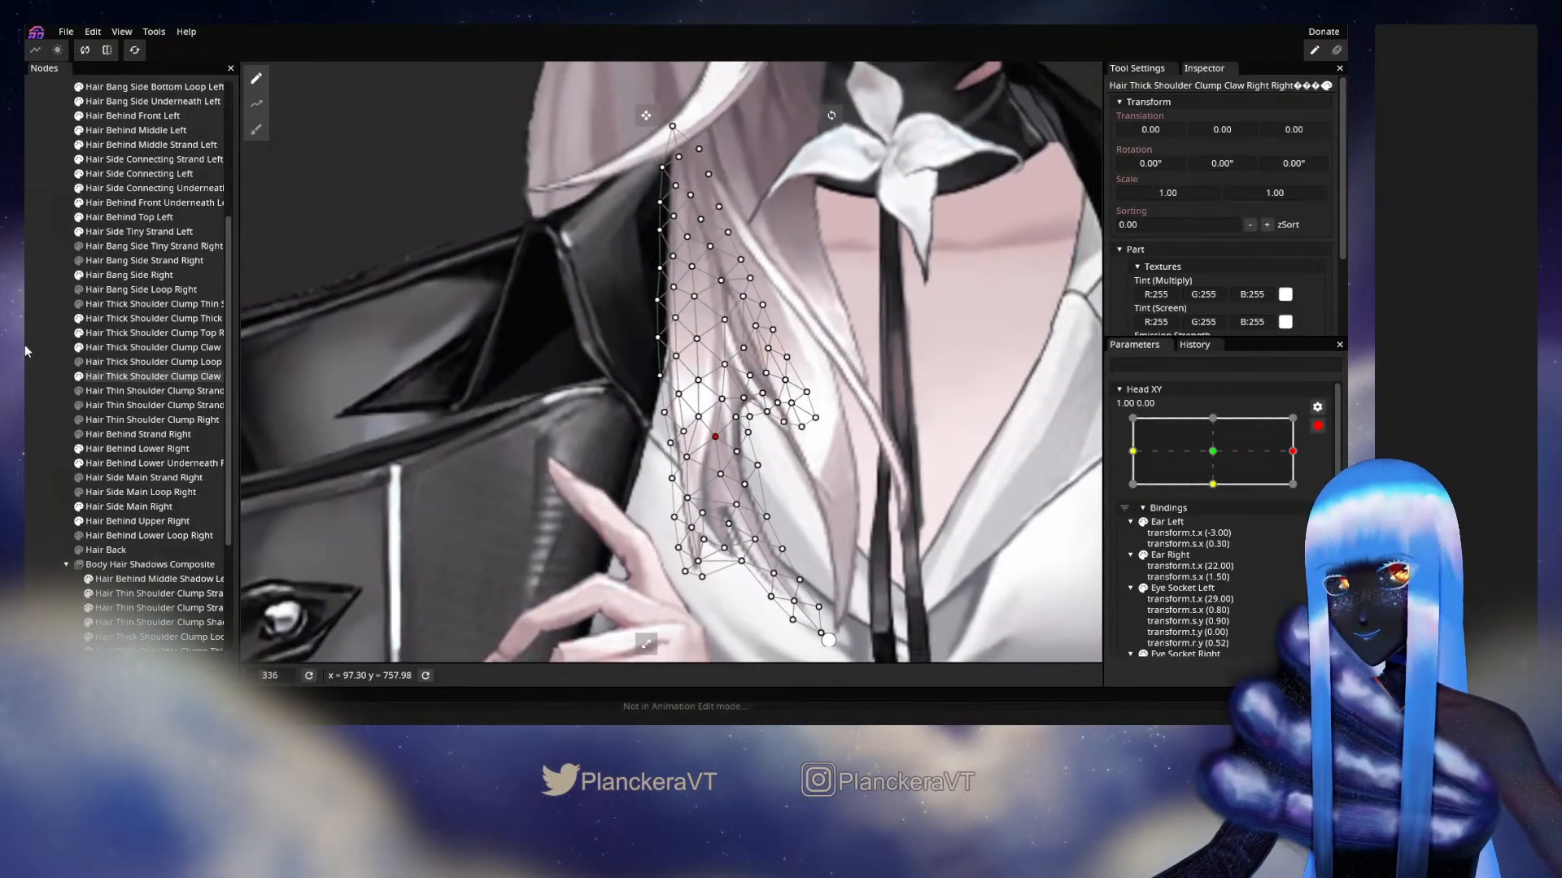
{"action": "left_click", "coordinate": [150, 374]}
Check the refined outer edge and tip while moving Head XY outside keypoint editing, and reopen the 1.00, 0.00 keypoint.
{"action": "scroll", "coordinate": [886, 424], "scroll_direction": "down", "scroll_amount": 4}
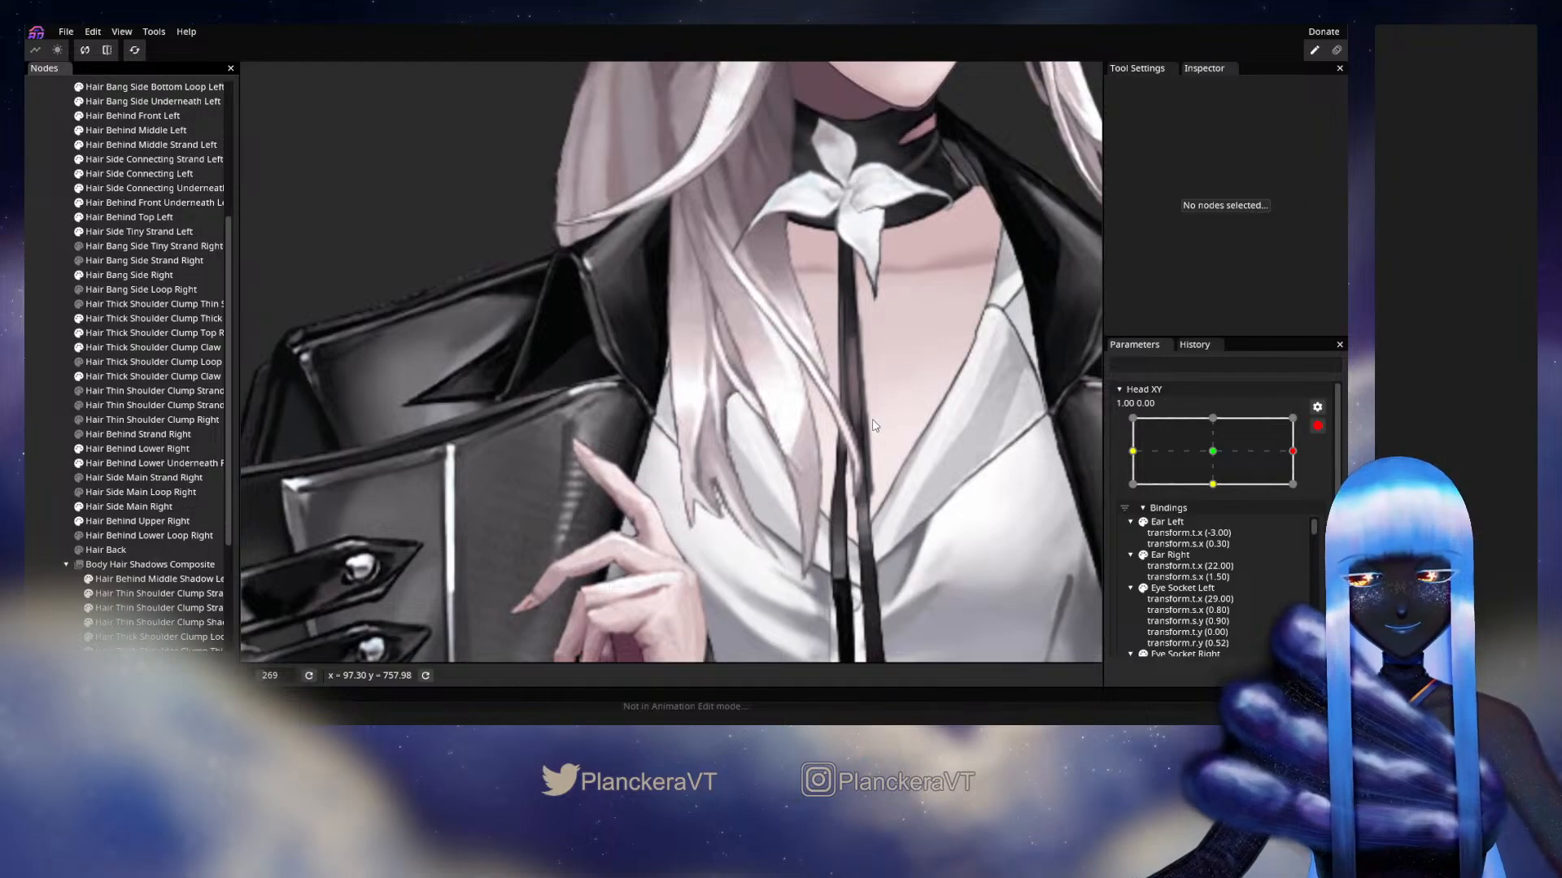
{"action": "scroll", "coordinate": [867, 417], "scroll_direction": "down", "scroll_amount": 1}
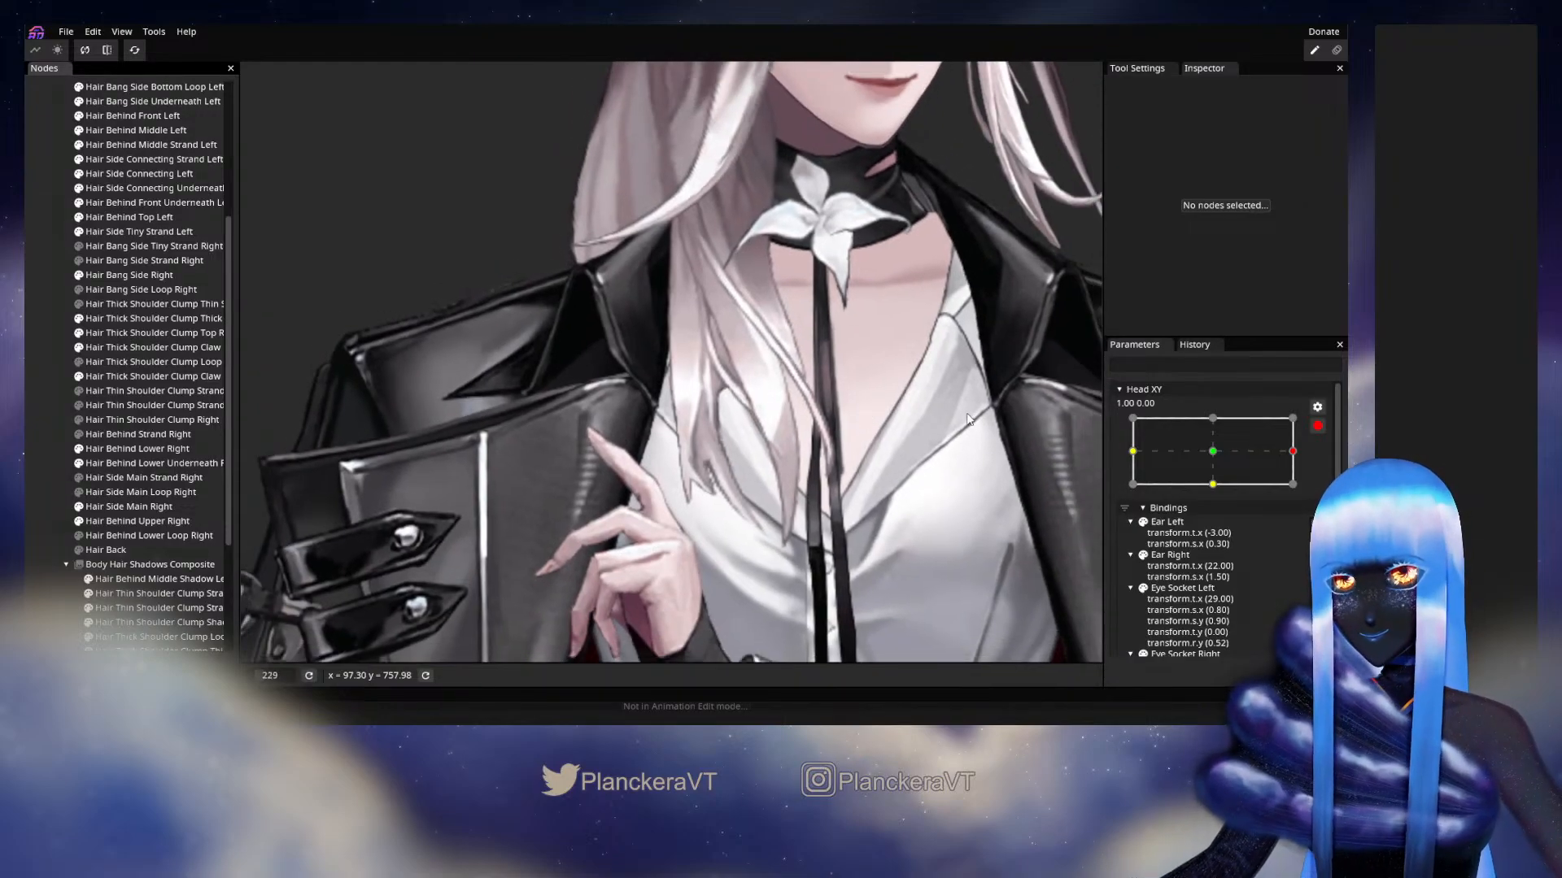
{"action": "left_click", "coordinate": [1317, 426]}
{"action": "mouse_move", "coordinate": [1299, 497]}
{"action": "left_mouse_down"}
{"action": "mouse_move", "coordinate": [1222, 491]}
{"action": "mouse_move", "coordinate": [1320, 493]}
{"action": "left_mouse_up"}
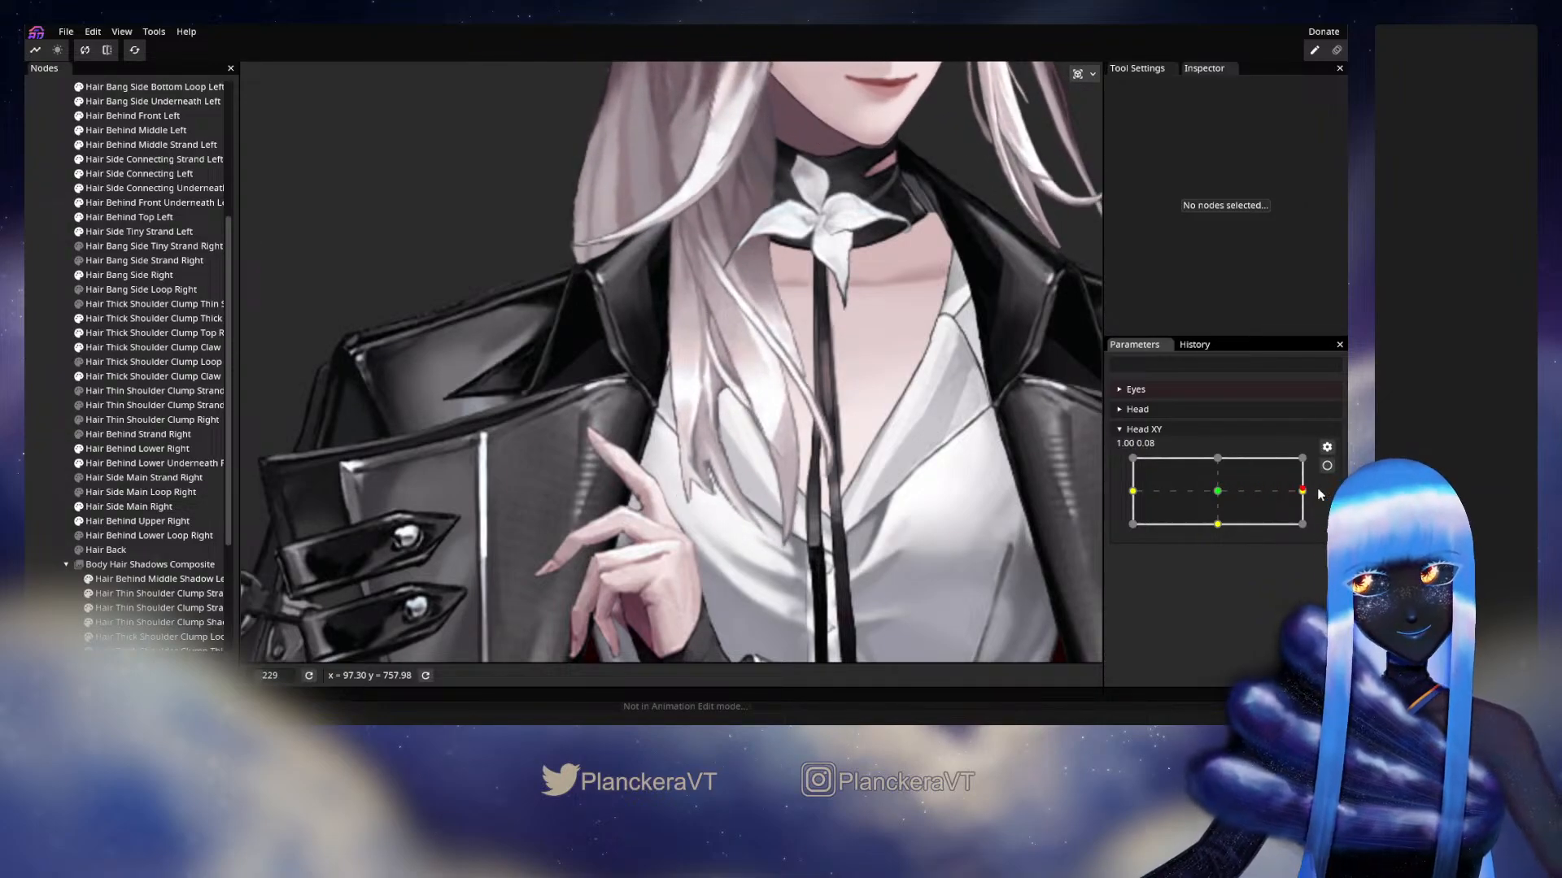
{"action": "left_click", "coordinate": [1327, 465]}
Nudge individual vertices in the upper part of the Claw Right Right mesh beside the jacket collar, and deselect the mesh.
{"action": "scroll", "coordinate": [774, 441], "scroll_direction": "up", "scroll_amount": 3}
{"action": "scroll", "coordinate": [773, 442], "scroll_direction": "up", "scroll_amount": 2}
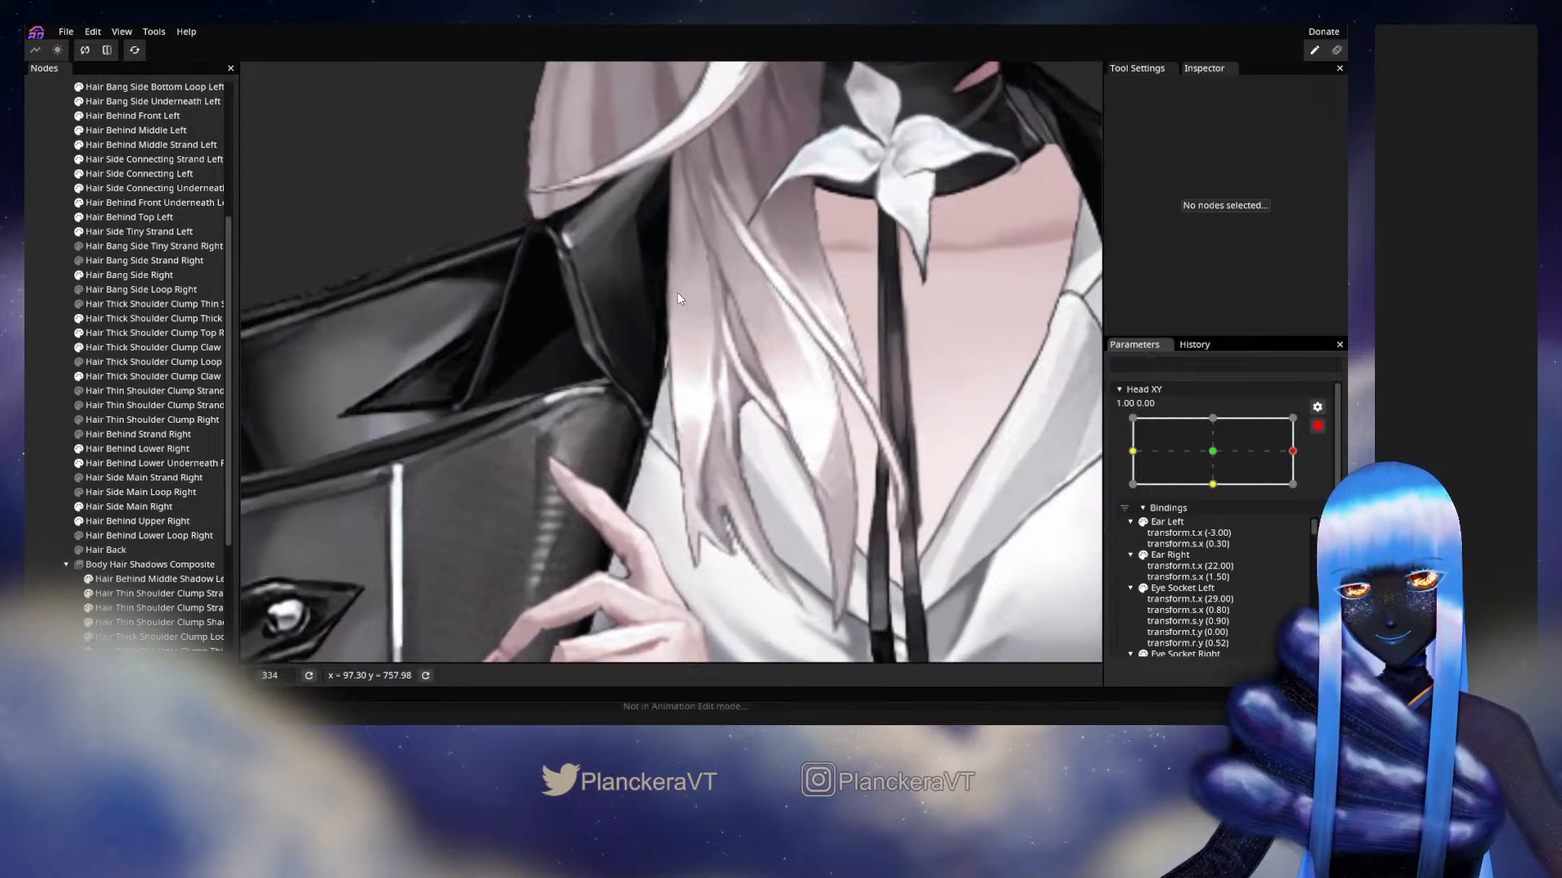
{"action": "left_click_drag", "start_coordinate": [676, 291], "coordinate": [634, 461]}
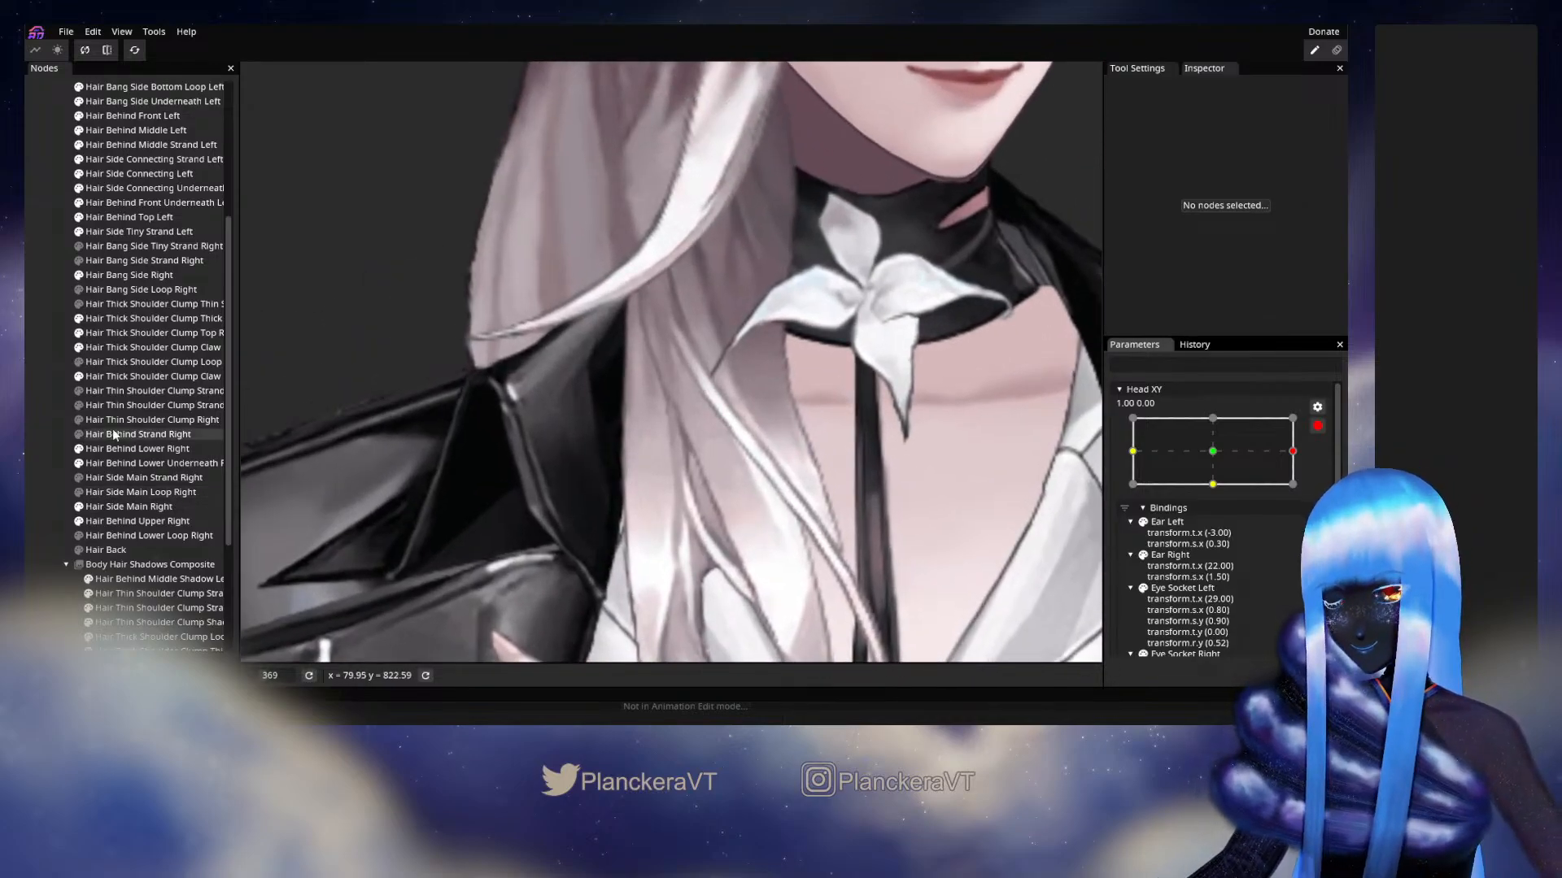
{"action": "left_click", "coordinate": [100, 377]}
{"action": "scroll", "coordinate": [570, 390], "scroll_direction": "up", "scroll_amount": 2}
{"action": "left_click_drag", "start_coordinate": [642, 341], "coordinate": [646, 341]}
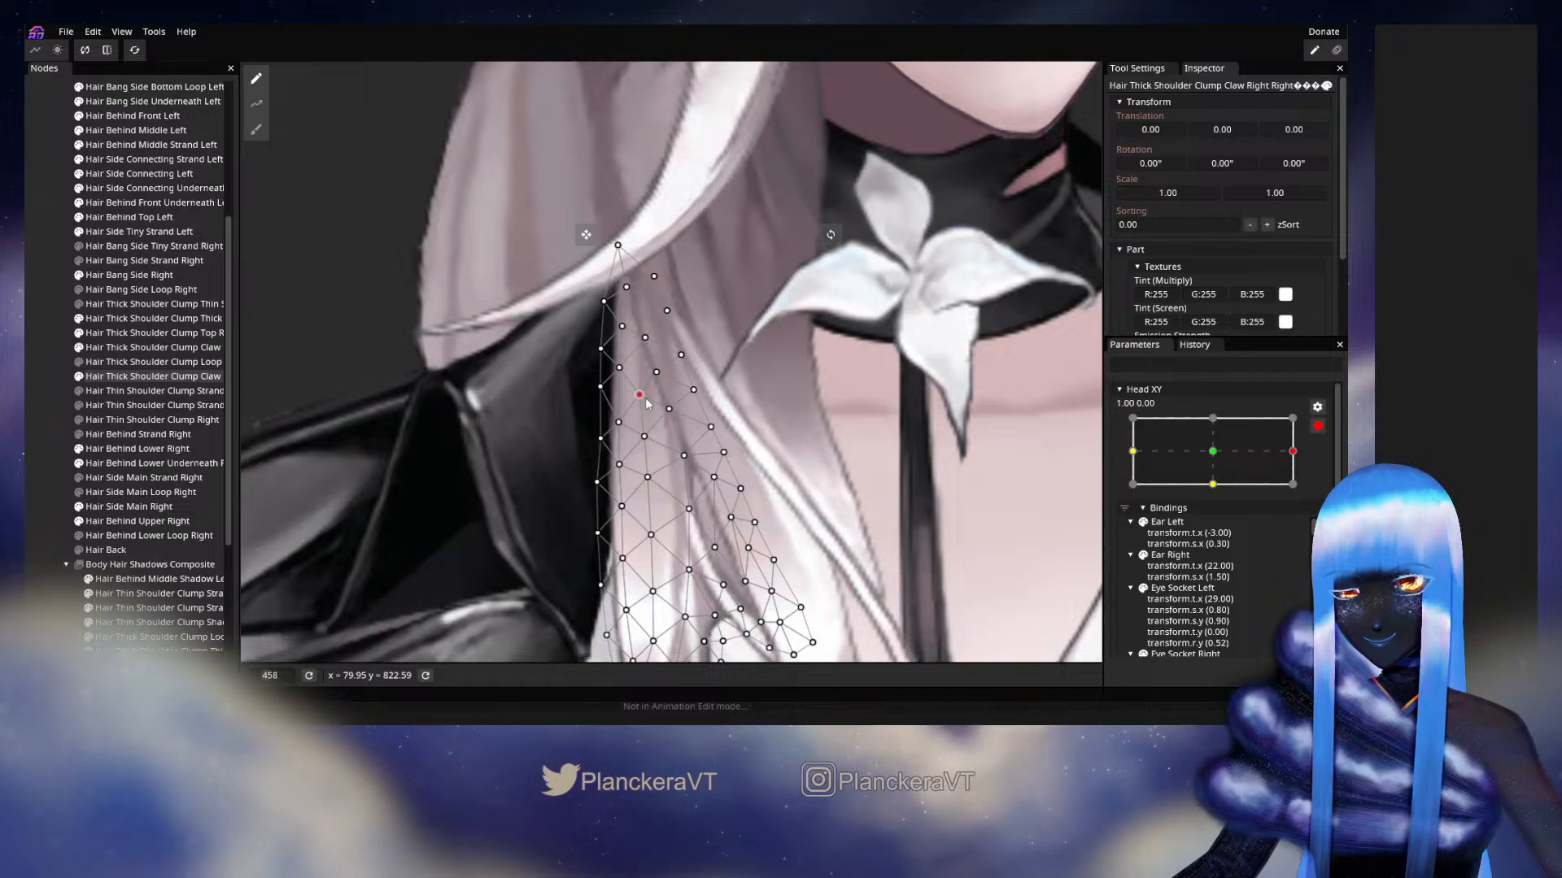
{"action": "left_click", "coordinate": [644, 436]}
{"action": "left_click", "coordinate": [669, 409]}
{"action": "left_click_drag", "start_coordinate": [689, 450], "coordinate": [683, 388]}
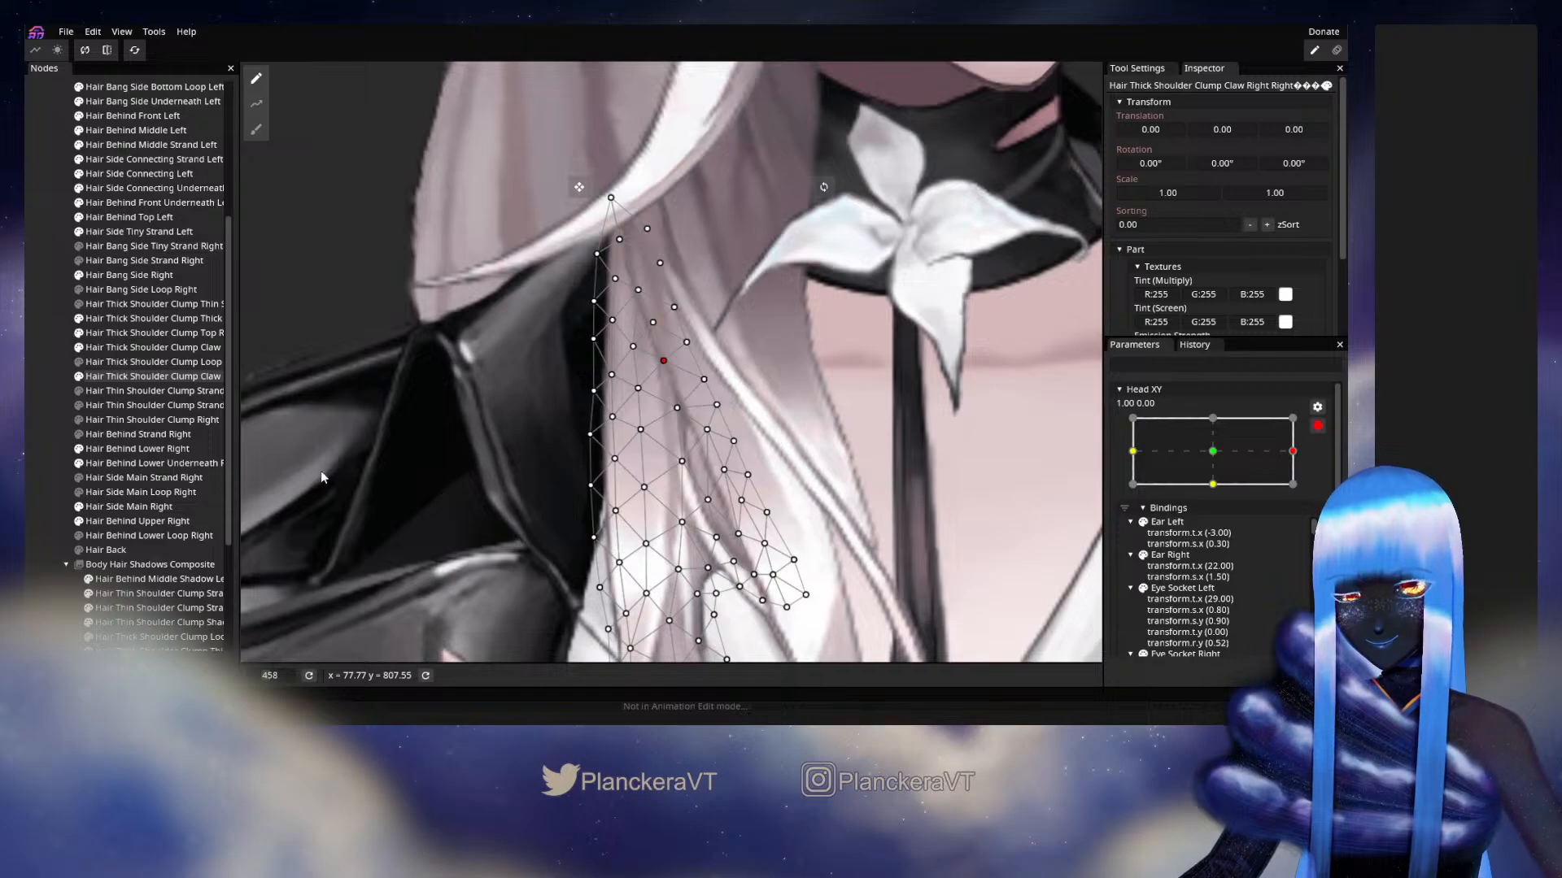
{"action": "left_click", "coordinate": [40, 362]}
{"action": "scroll", "coordinate": [922, 509], "scroll_direction": "down", "scroll_amount": 1}
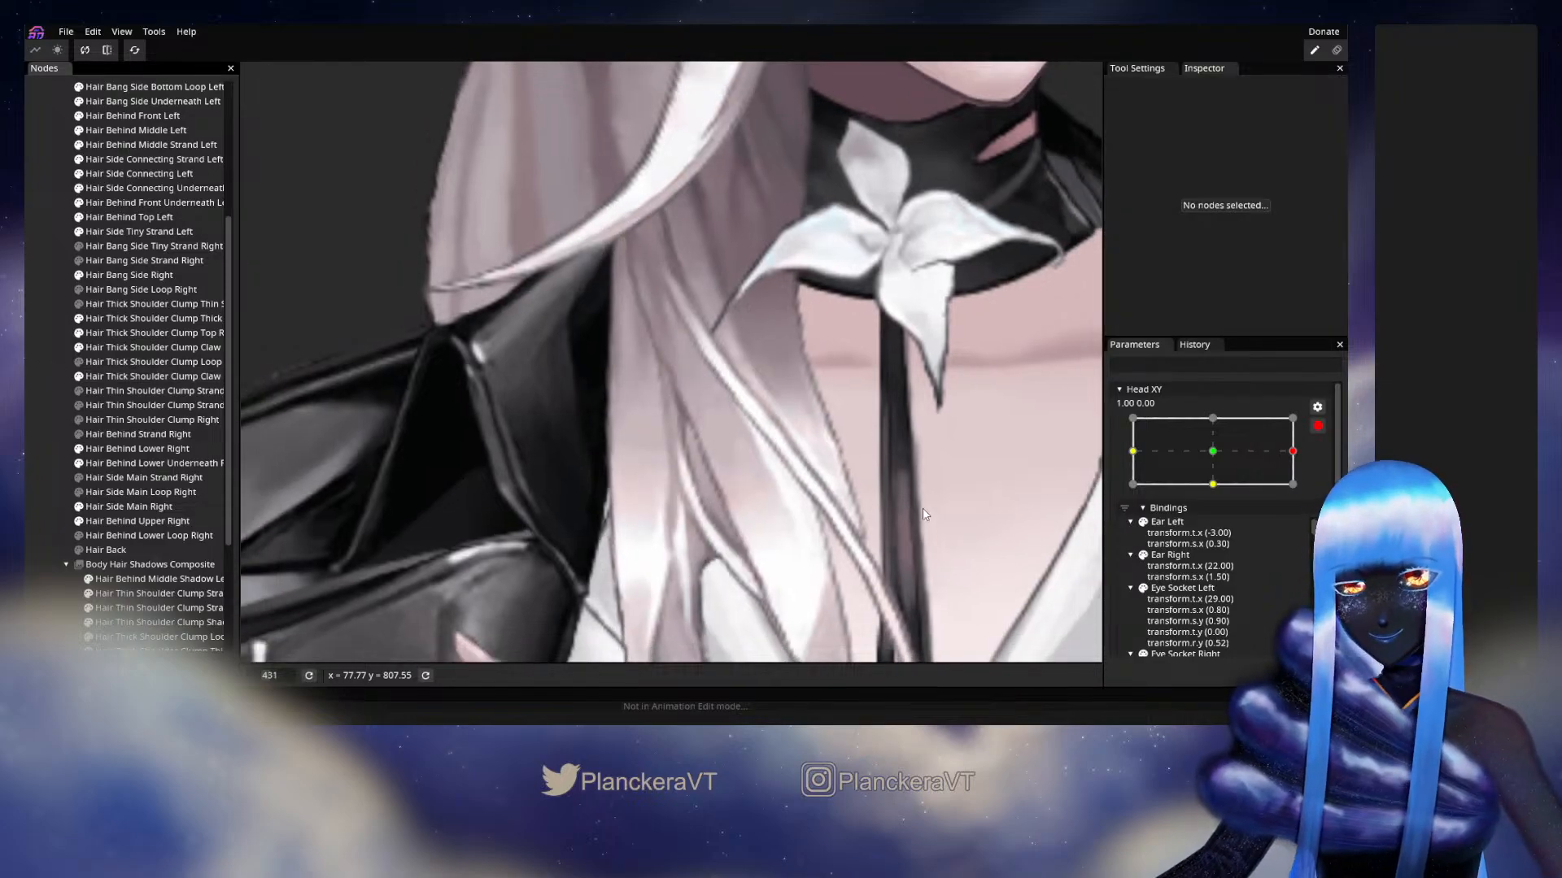
Check the upper Claw Right Right strands while moving Head XY outside keypoint editing, and reopen the 1.00, 0.00 keypoint.
{"action": "scroll", "coordinate": [923, 514], "scroll_direction": "down", "scroll_amount": 8}
{"action": "scroll", "coordinate": [923, 514], "scroll_direction": "down", "scroll_amount": 4}
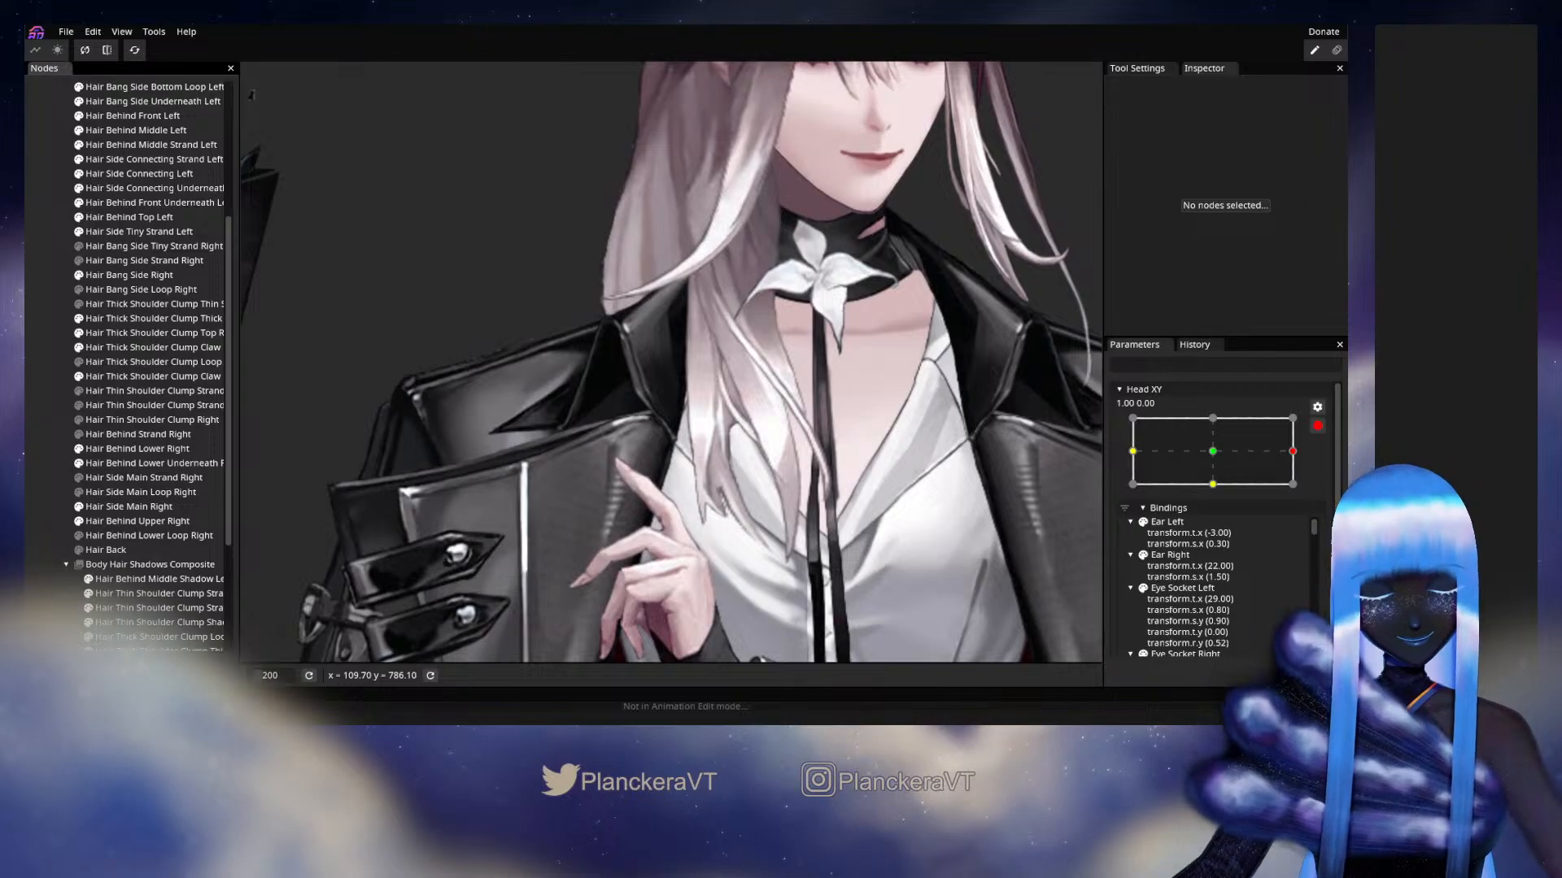
{"action": "left_click", "coordinate": [1317, 427]}
{"action": "mouse_move", "coordinate": [1303, 492]}
{"action": "left_mouse_down"}
{"action": "mouse_move", "coordinate": [1224, 490]}
{"action": "mouse_move", "coordinate": [1312, 492]}
{"action": "left_mouse_up"}
{"action": "left_click", "coordinate": [1327, 466]}
Adjust the topmost vertices of the Claw Right Right mesh just below the tip of the side bang, and deselect the mesh.
{"action": "scroll", "coordinate": [786, 393], "scroll_direction": "up", "scroll_amount": 5}
{"action": "left_click_drag", "start_coordinate": [740, 285], "coordinate": [699, 478]}
{"action": "scroll", "coordinate": [698, 478], "scroll_direction": "up", "scroll_amount": 3}
{"action": "left_click", "coordinate": [122, 375]}
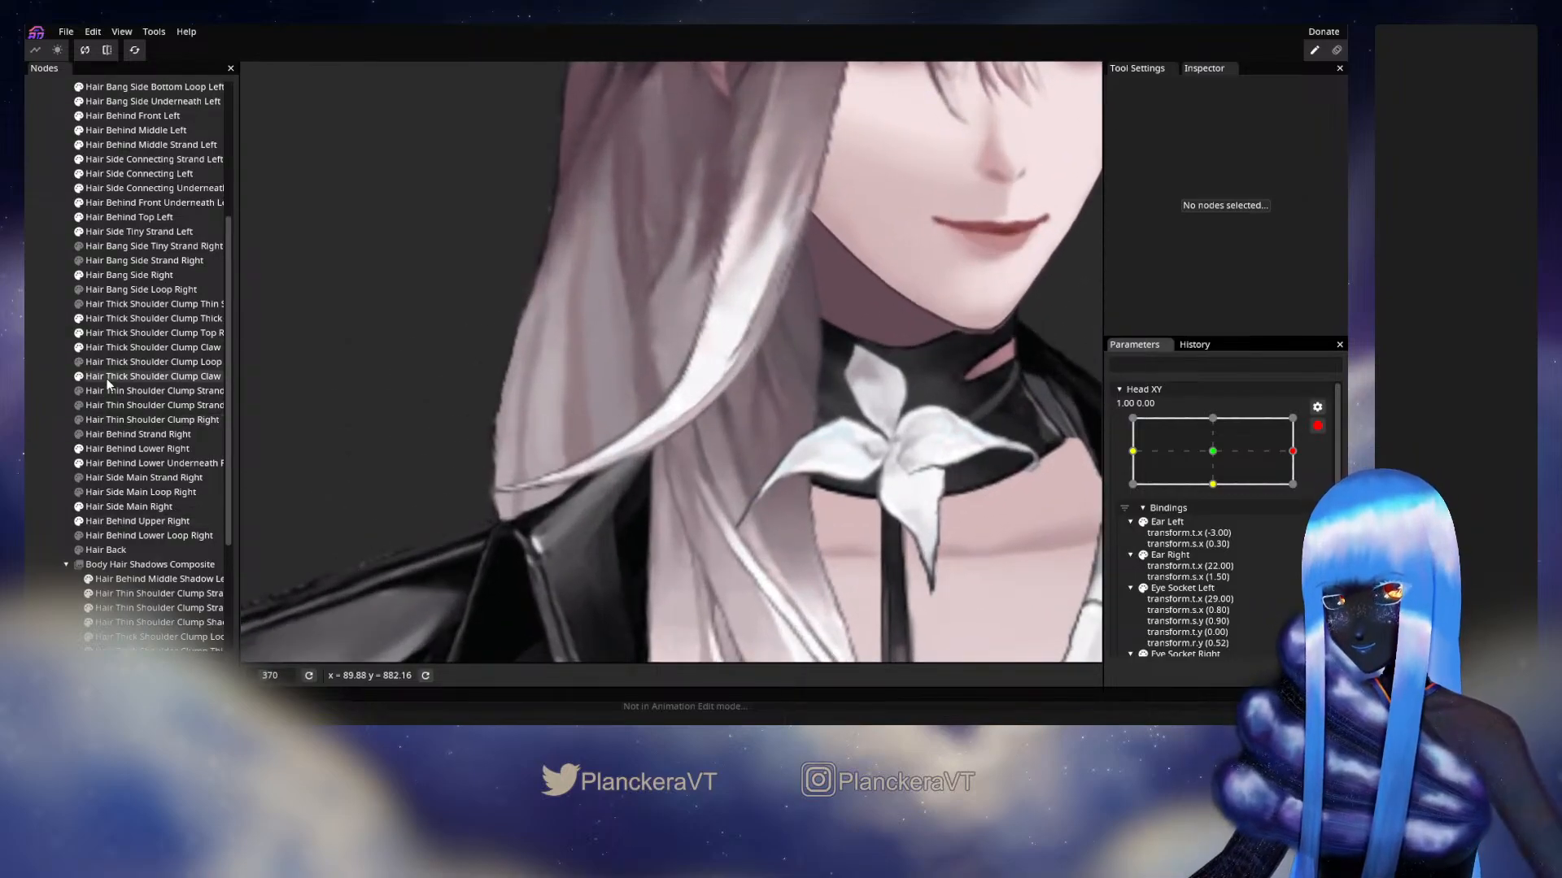
{"action": "scroll", "coordinate": [665, 434], "scroll_direction": "up", "scroll_amount": 2}
{"action": "left_click_drag", "start_coordinate": [657, 432], "coordinate": [664, 429]}
{"action": "left_click", "coordinate": [656, 506]}
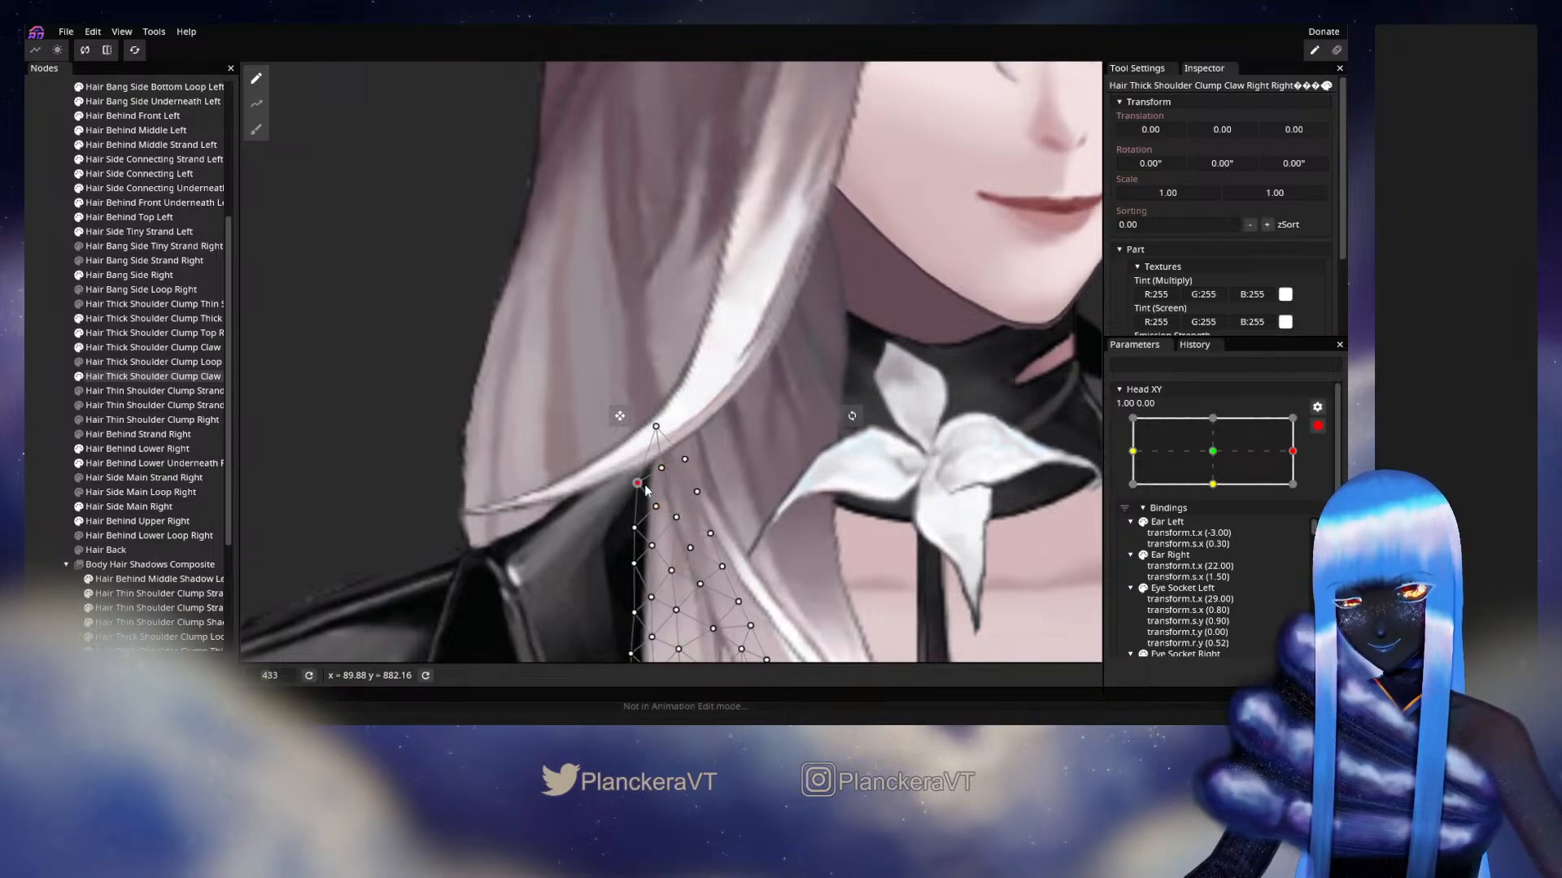
{"action": "left_click", "coordinate": [638, 483]}
{"action": "left_click", "coordinate": [37, 376]}
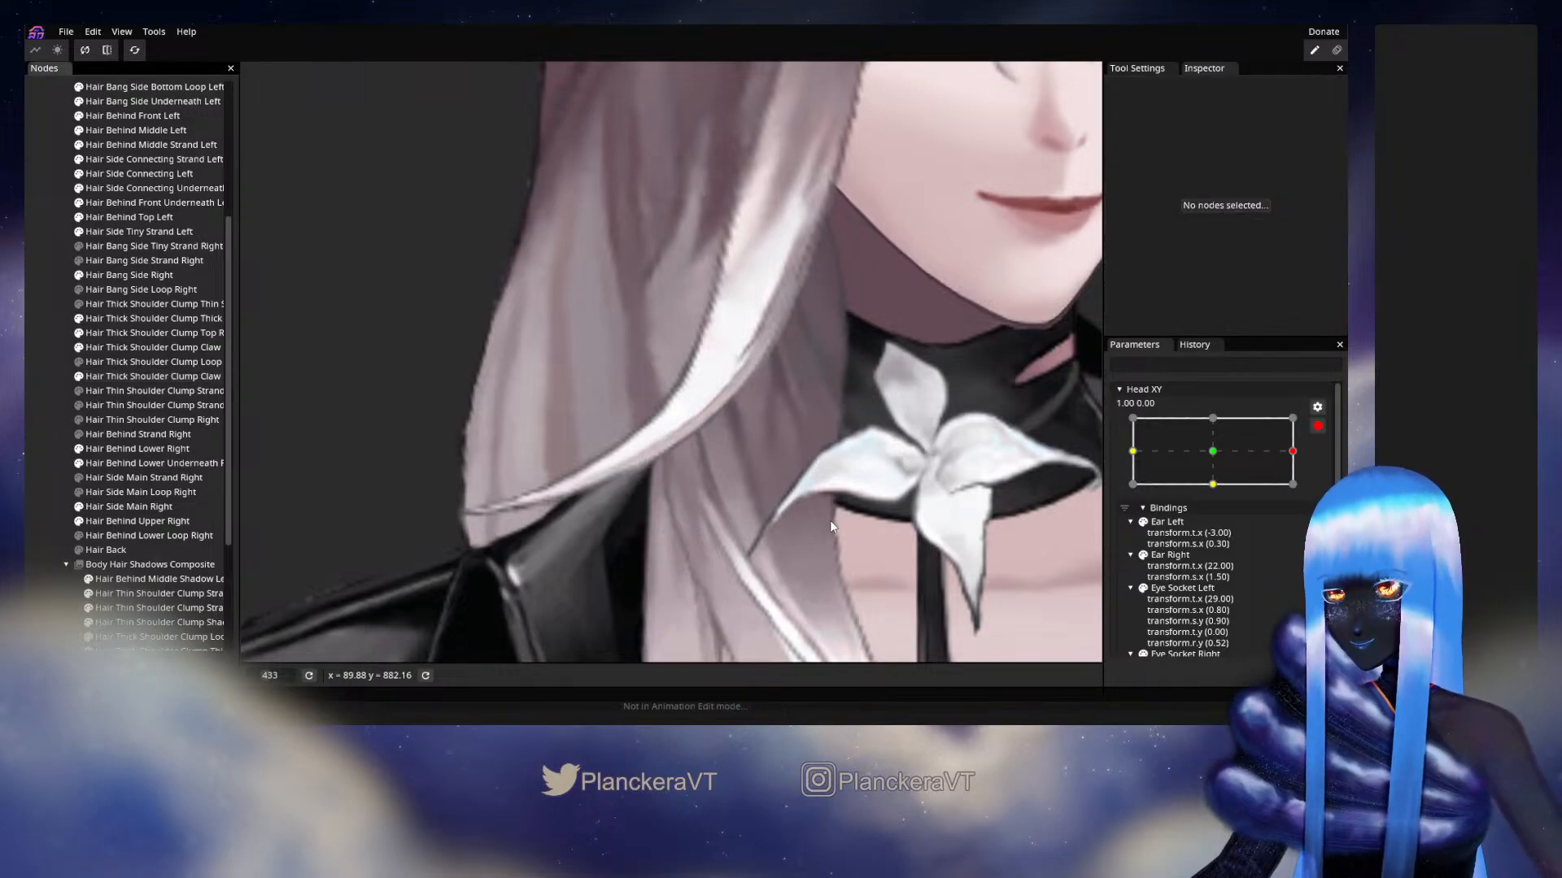
Examine the hair deformation while moving Head XY between the center and the 1.00, 0.00 keypoint, and resume editing that keypoint.
{"action": "scroll", "coordinate": [832, 523], "scroll_direction": "down", "scroll_amount": 5}
{"action": "scroll", "coordinate": [832, 519], "scroll_direction": "down", "scroll_amount": 6}
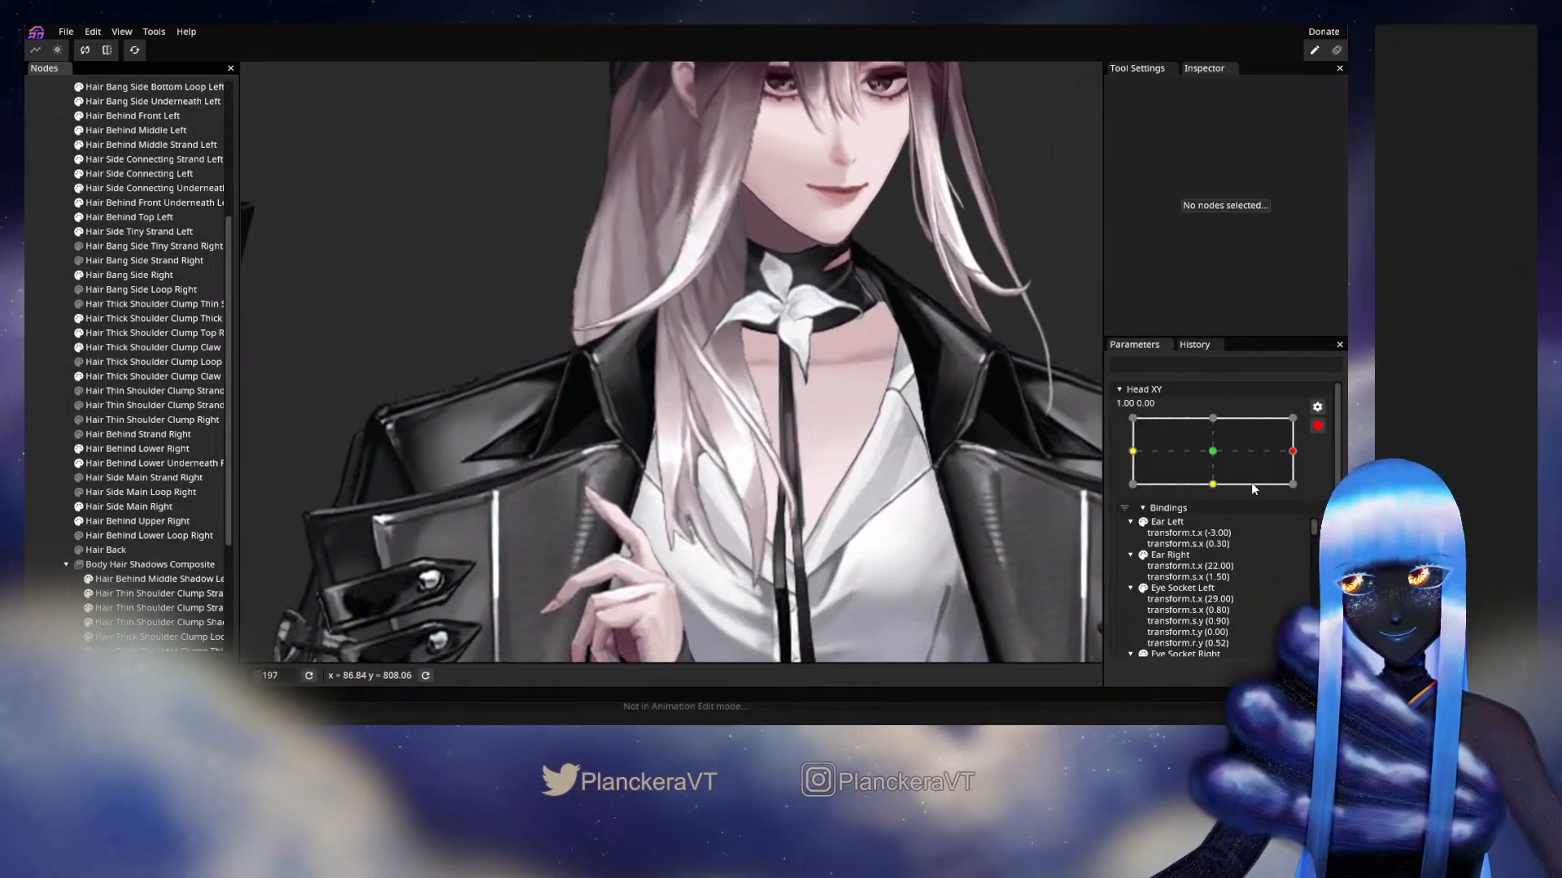
{"action": "left_click", "coordinate": [1316, 426]}
{"action": "left_click_drag", "start_coordinate": [1302, 492], "coordinate": [1219, 498]}
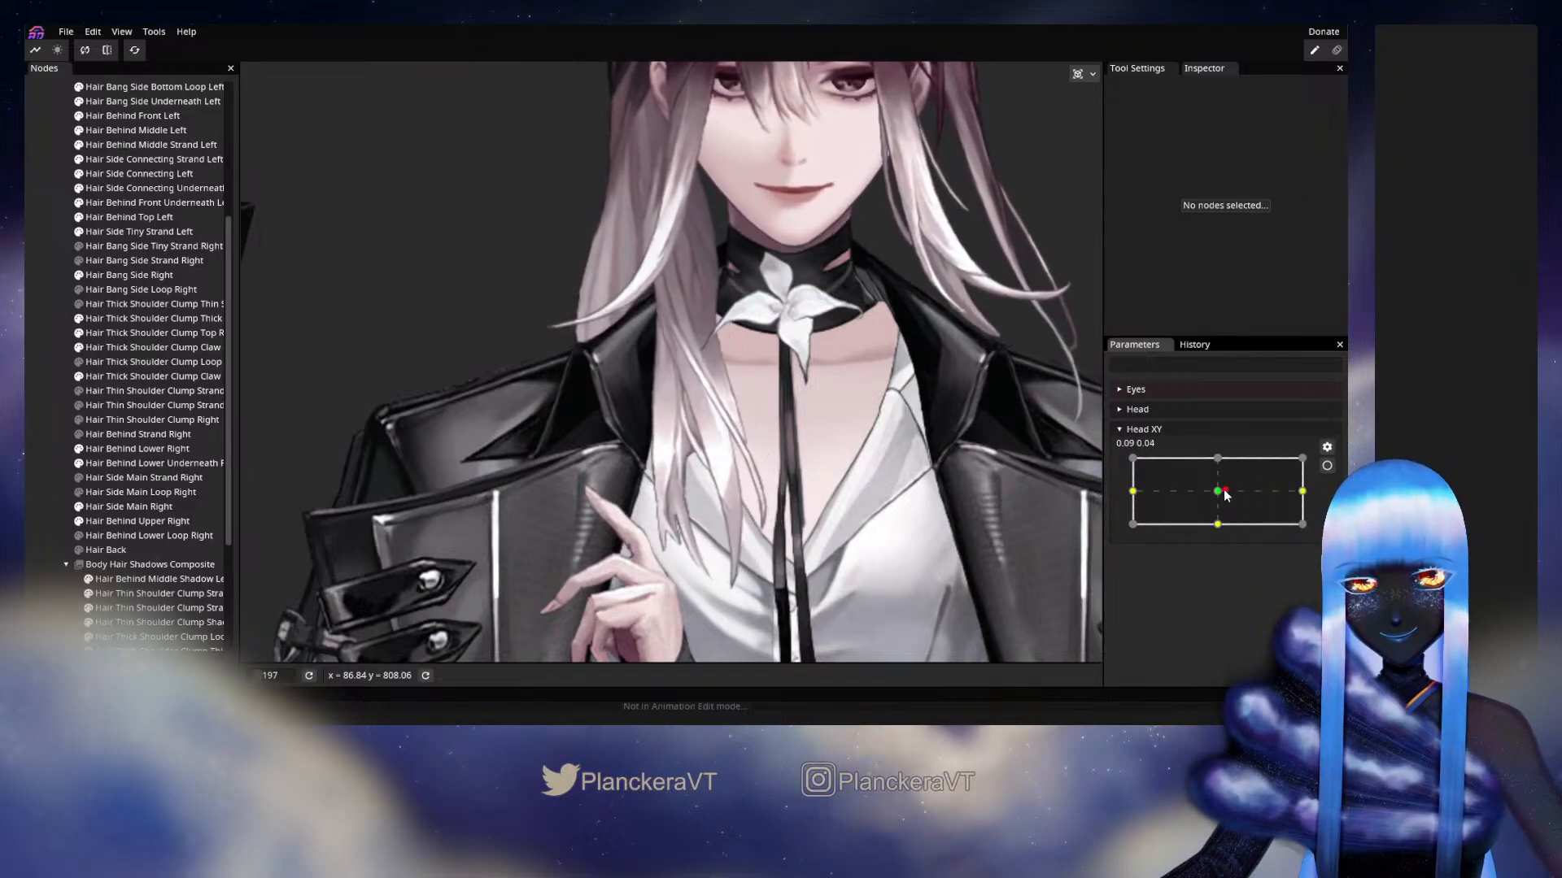
{"action": "left_click_drag", "start_coordinate": [1219, 498], "coordinate": [1319, 488]}
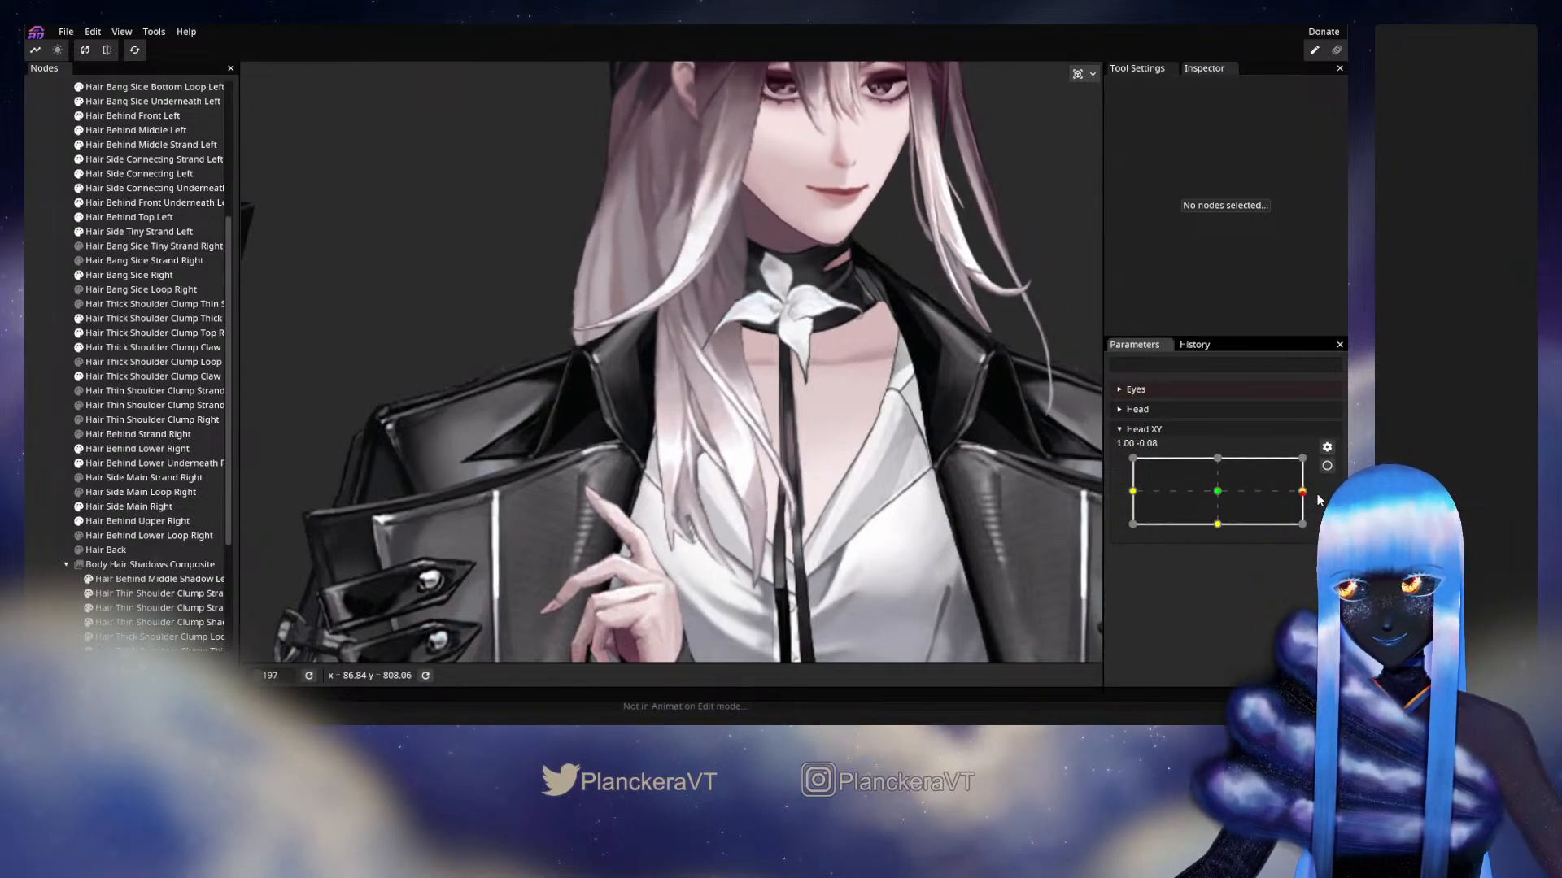
{"action": "left_click", "coordinate": [1327, 466]}
Refine individual vertices along the outer edge and middle of the Claw Right Right mesh where it borders the jacket collar.
{"action": "scroll", "coordinate": [701, 526], "scroll_direction": "up", "scroll_amount": 5}
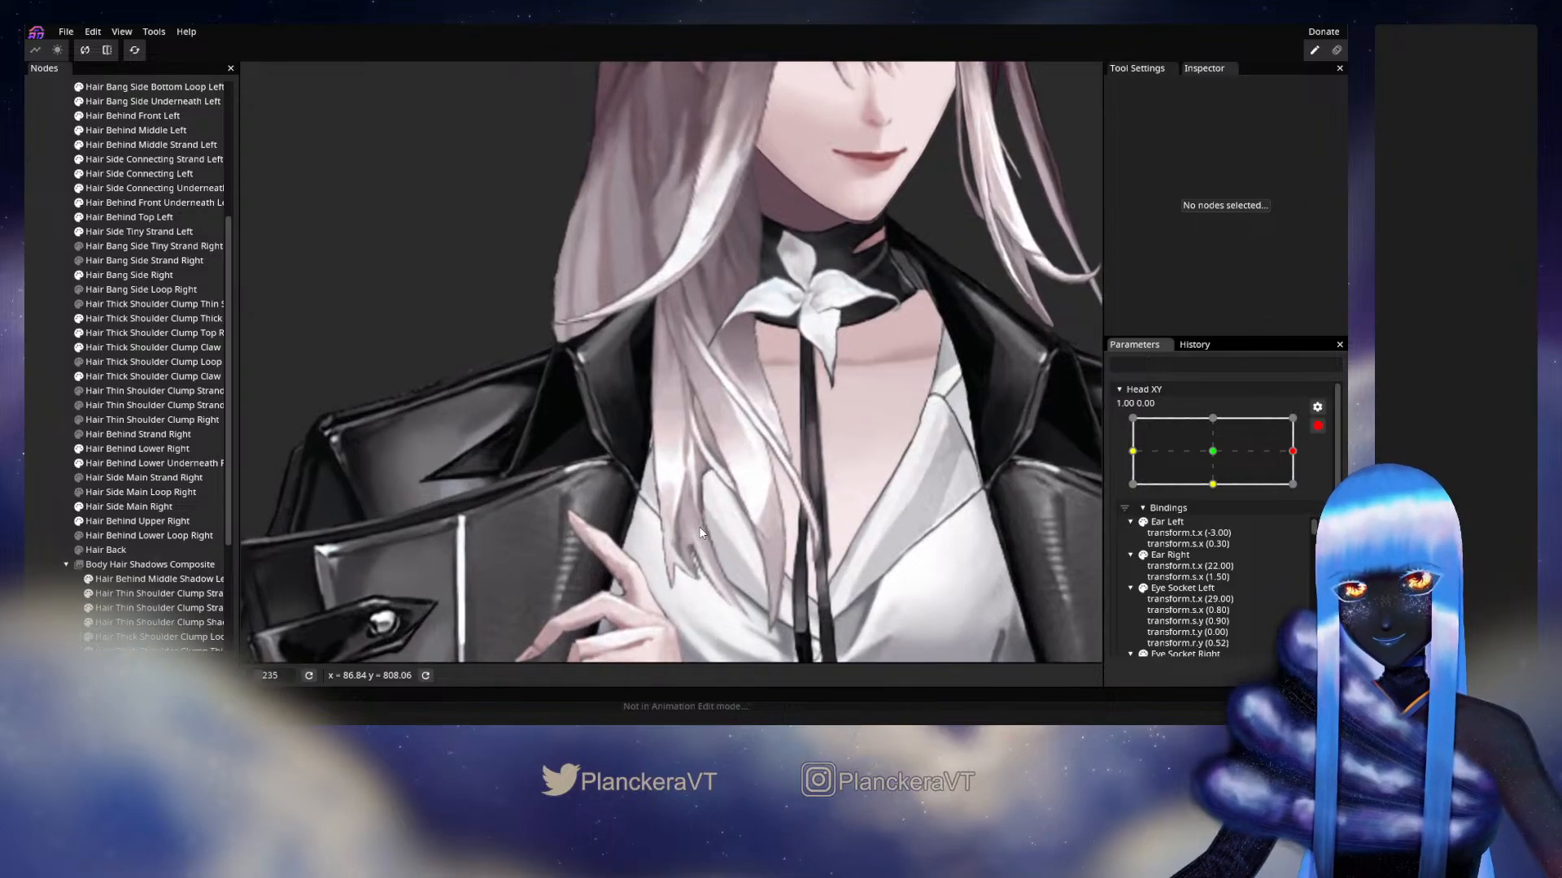
{"action": "scroll", "coordinate": [701, 525], "scroll_direction": "up", "scroll_amount": 3}
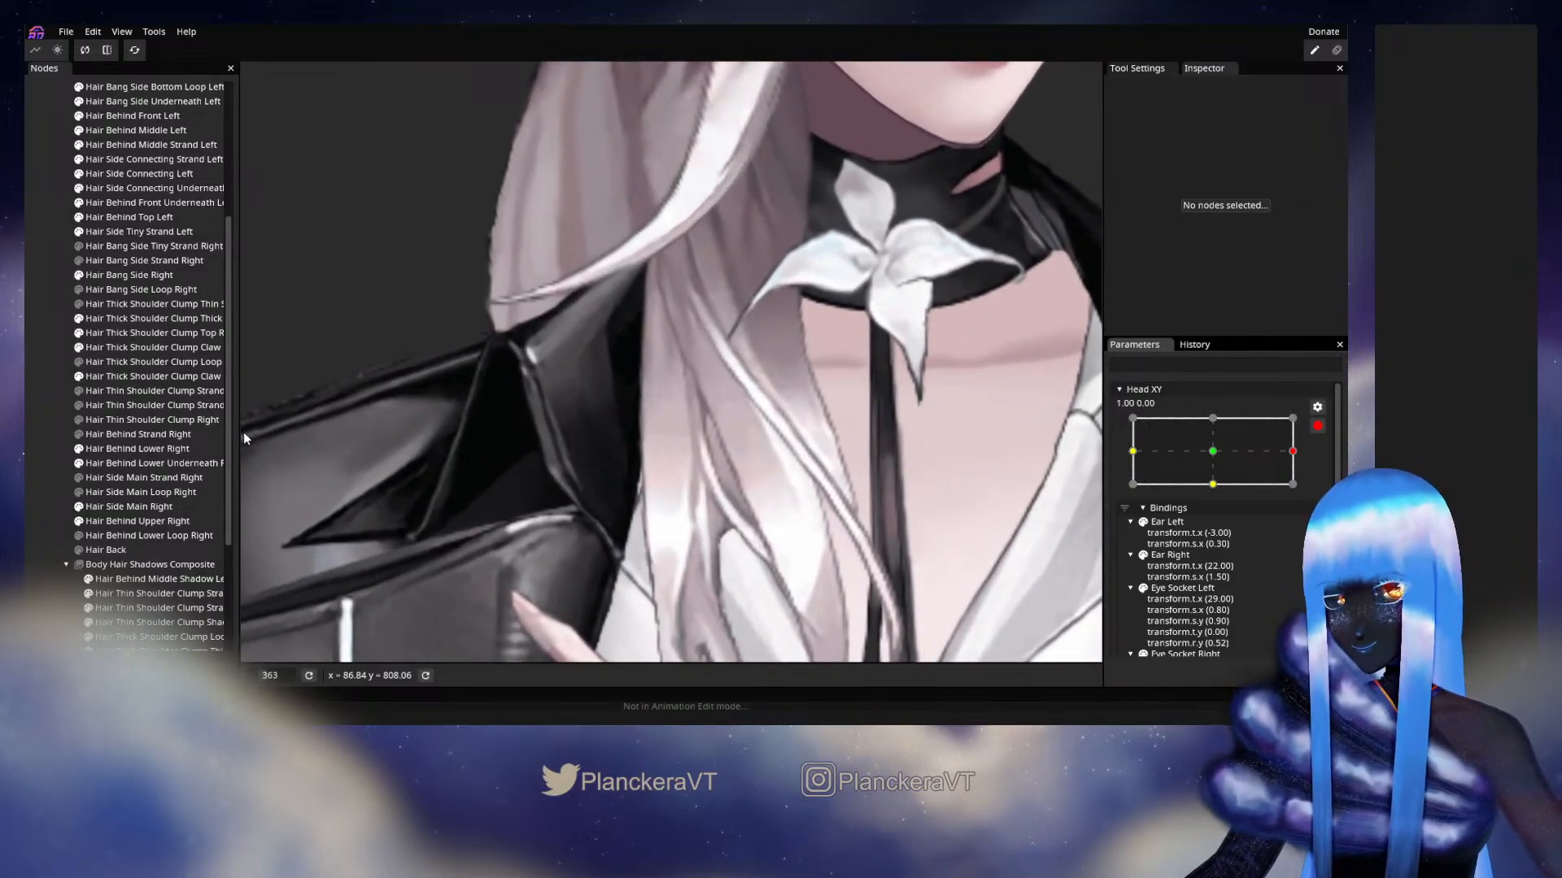
{"action": "left_click", "coordinate": [91, 376]}
{"action": "scroll", "coordinate": [683, 456], "scroll_direction": "up", "scroll_amount": 2}
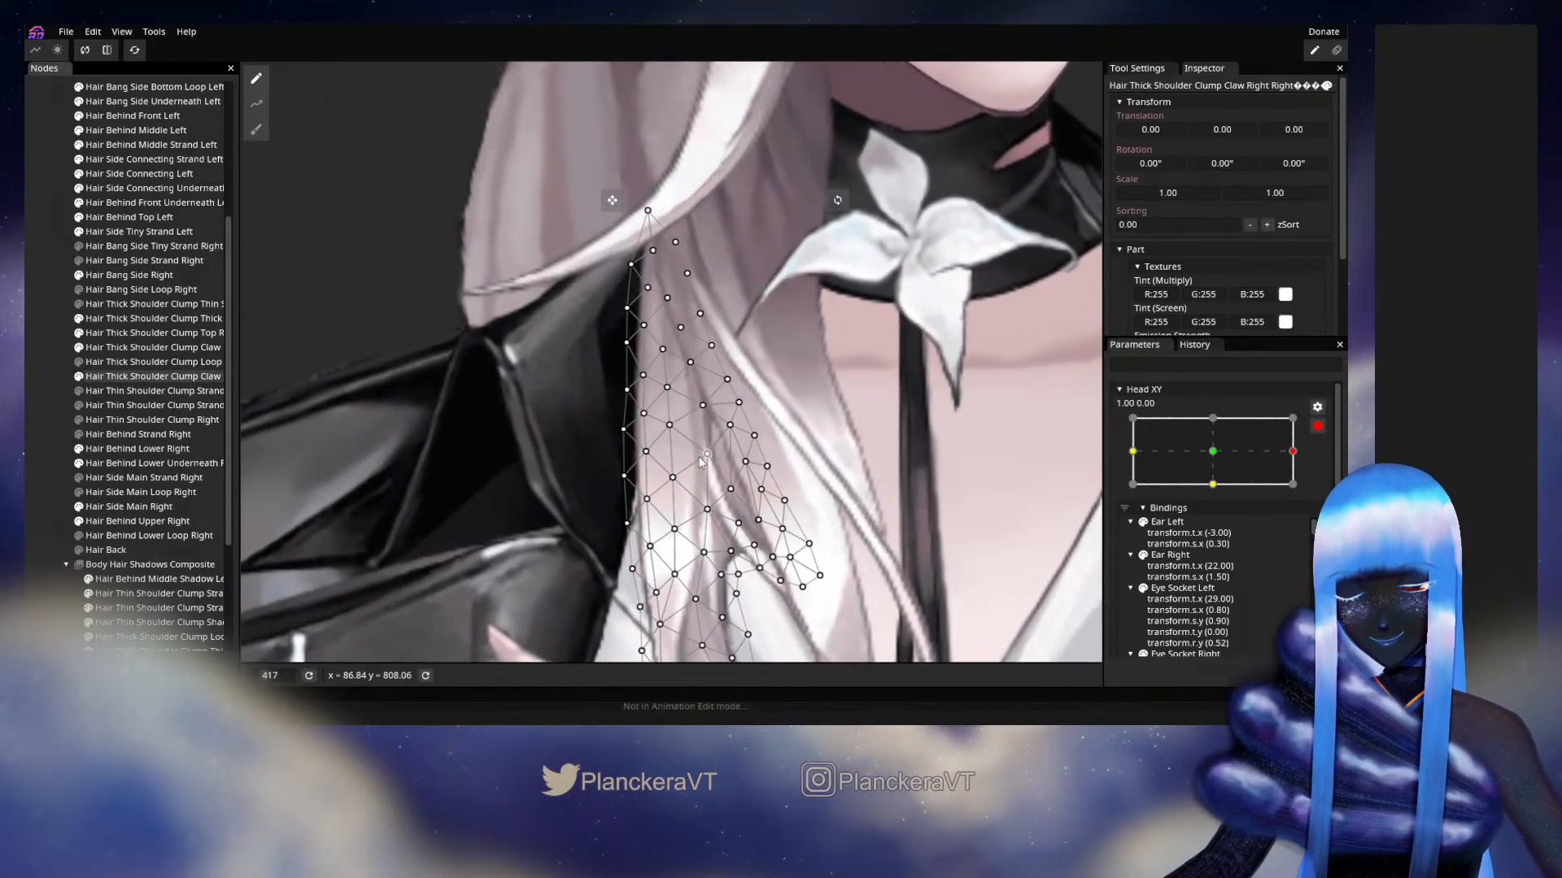
{"action": "scroll", "coordinate": [683, 455], "scroll_direction": "up", "scroll_amount": 1}
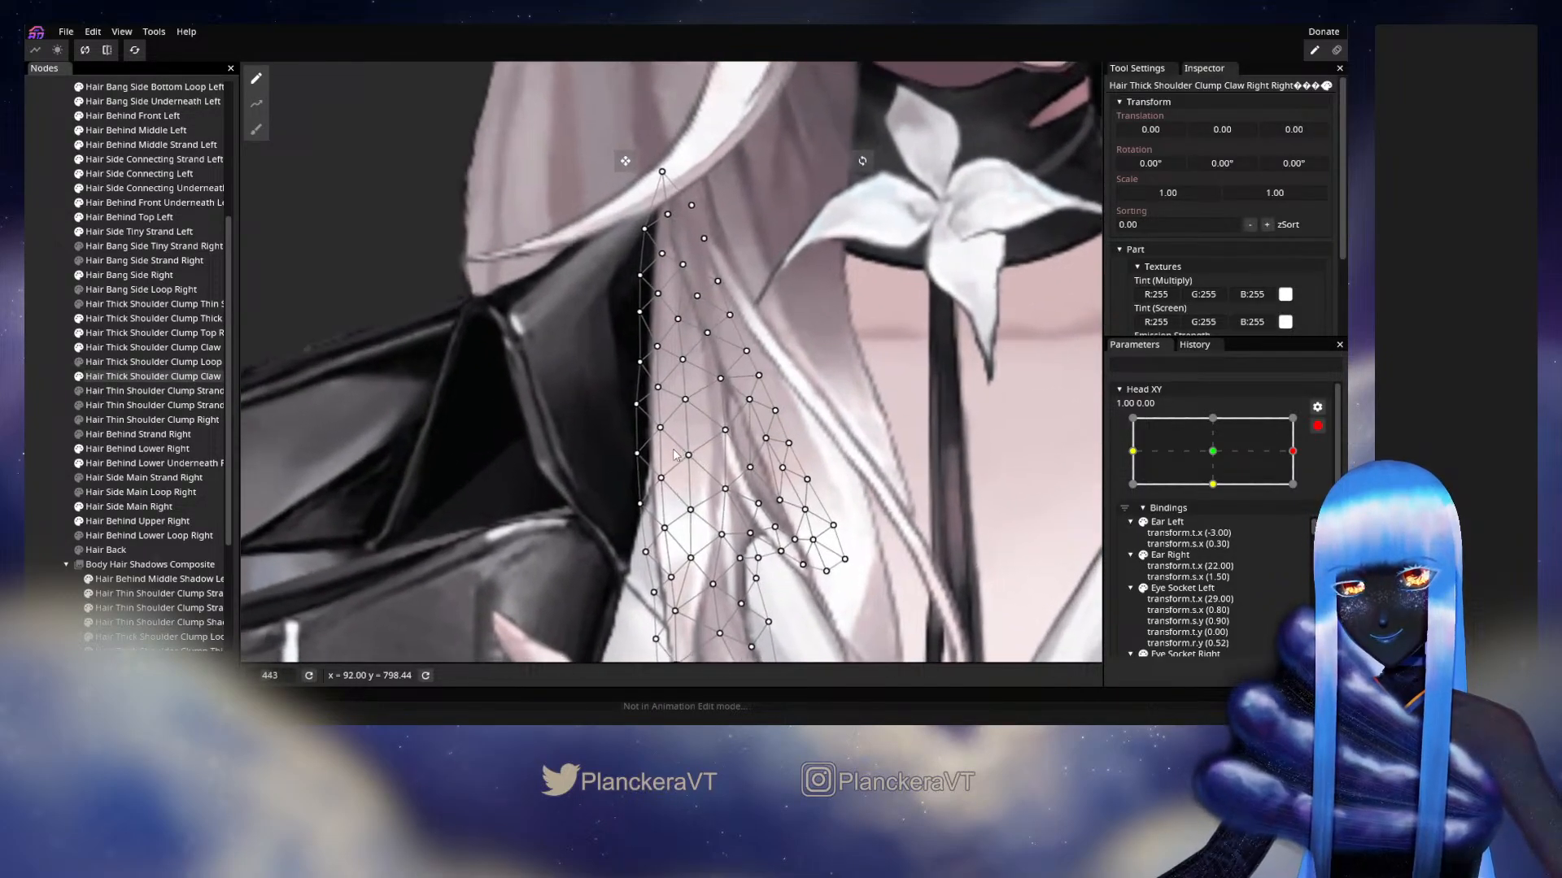
{"action": "left_click", "coordinate": [661, 388]}
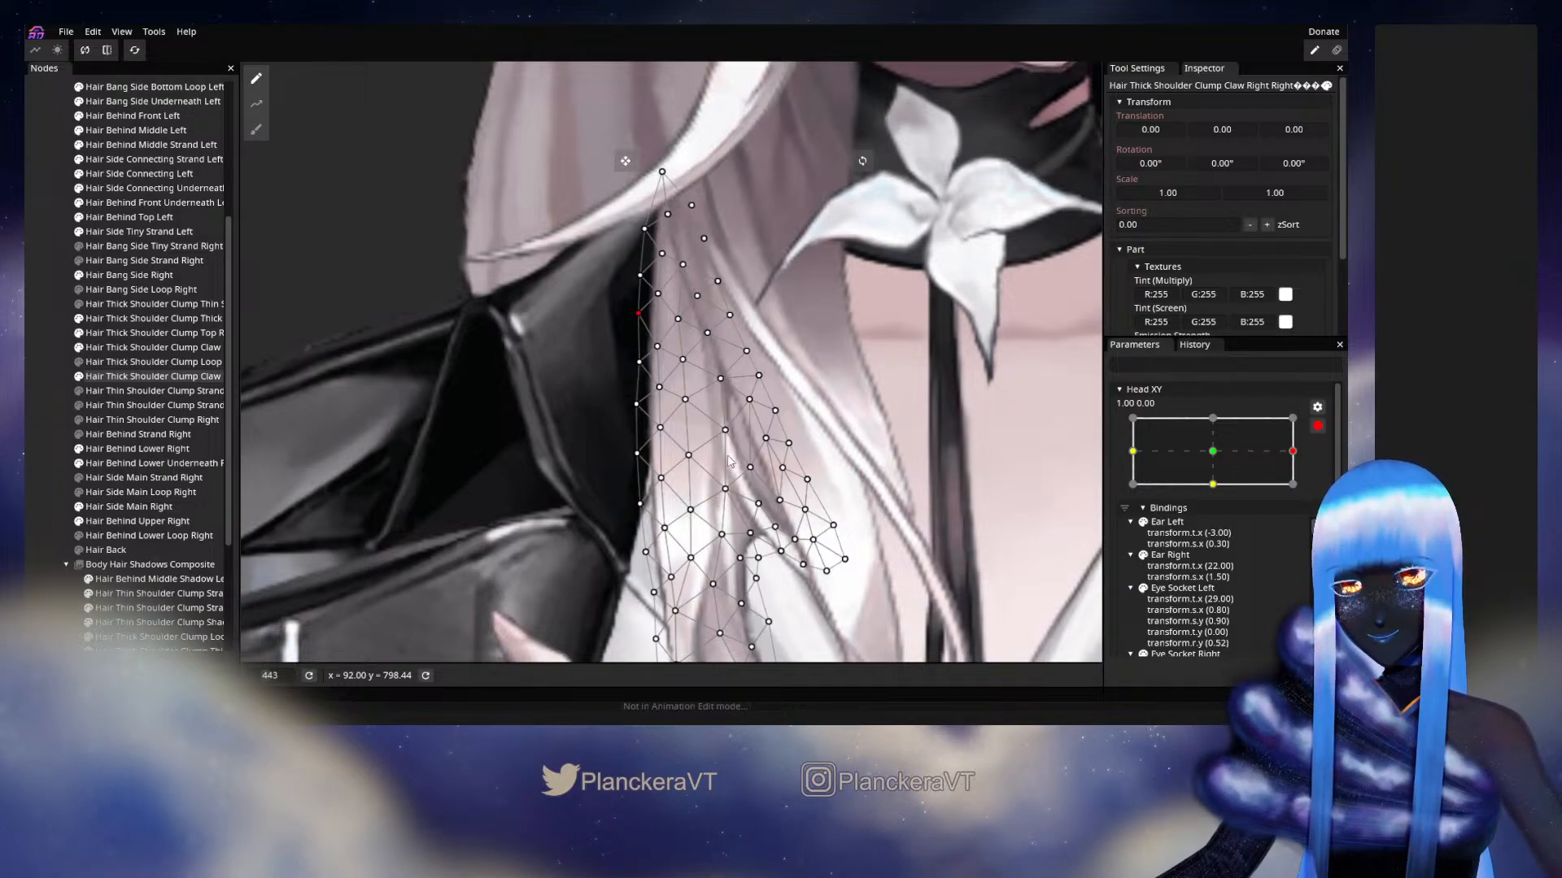
{"action": "left_click_drag", "start_coordinate": [725, 464], "coordinate": [737, 341]}
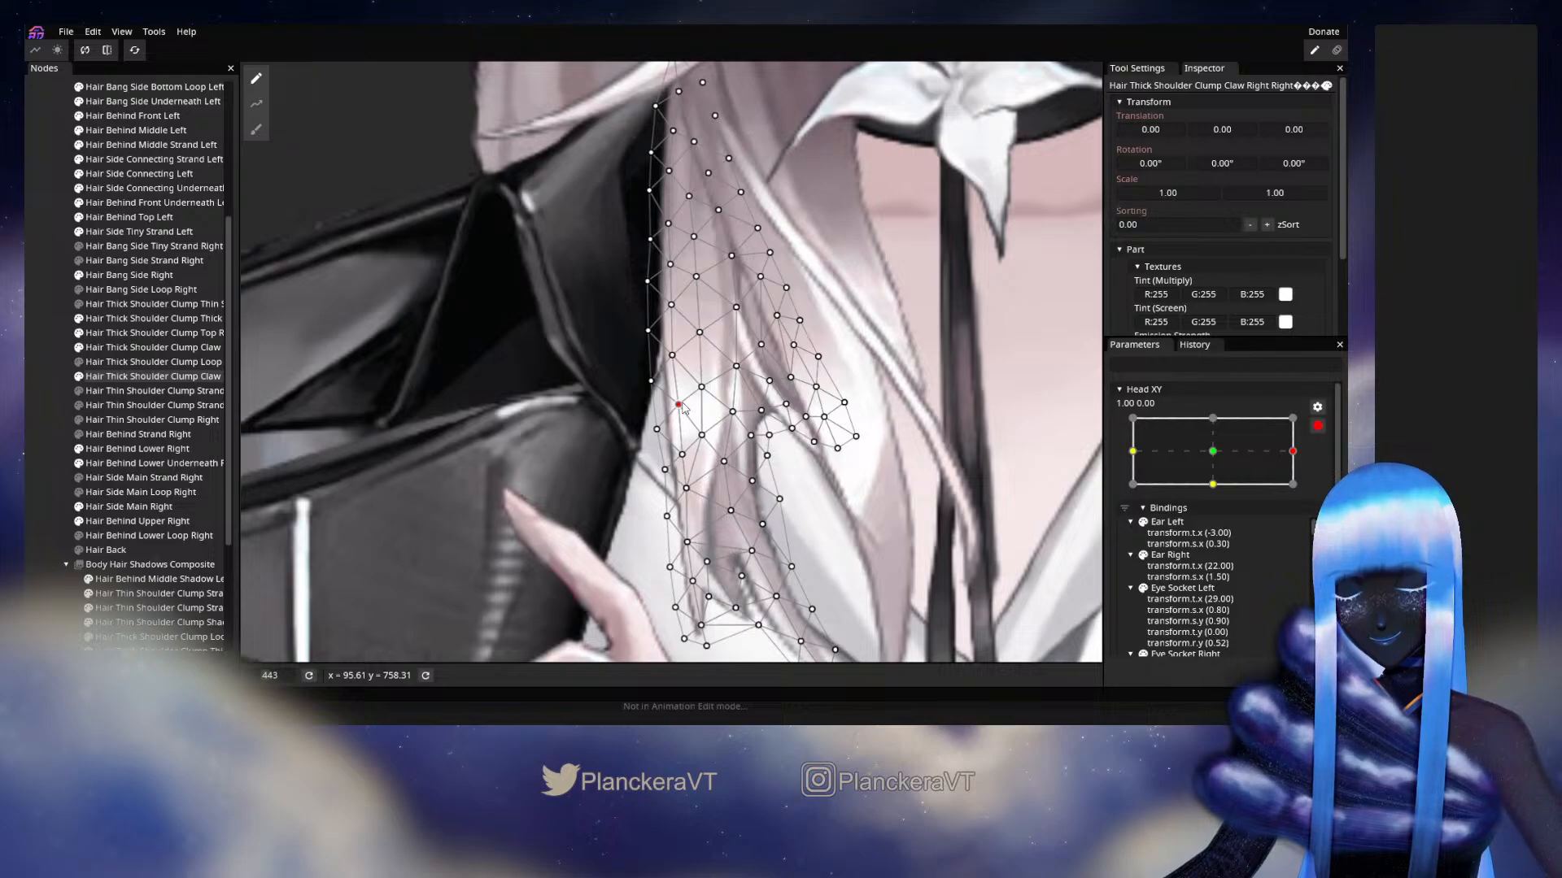
{"action": "left_click", "coordinate": [653, 381]}
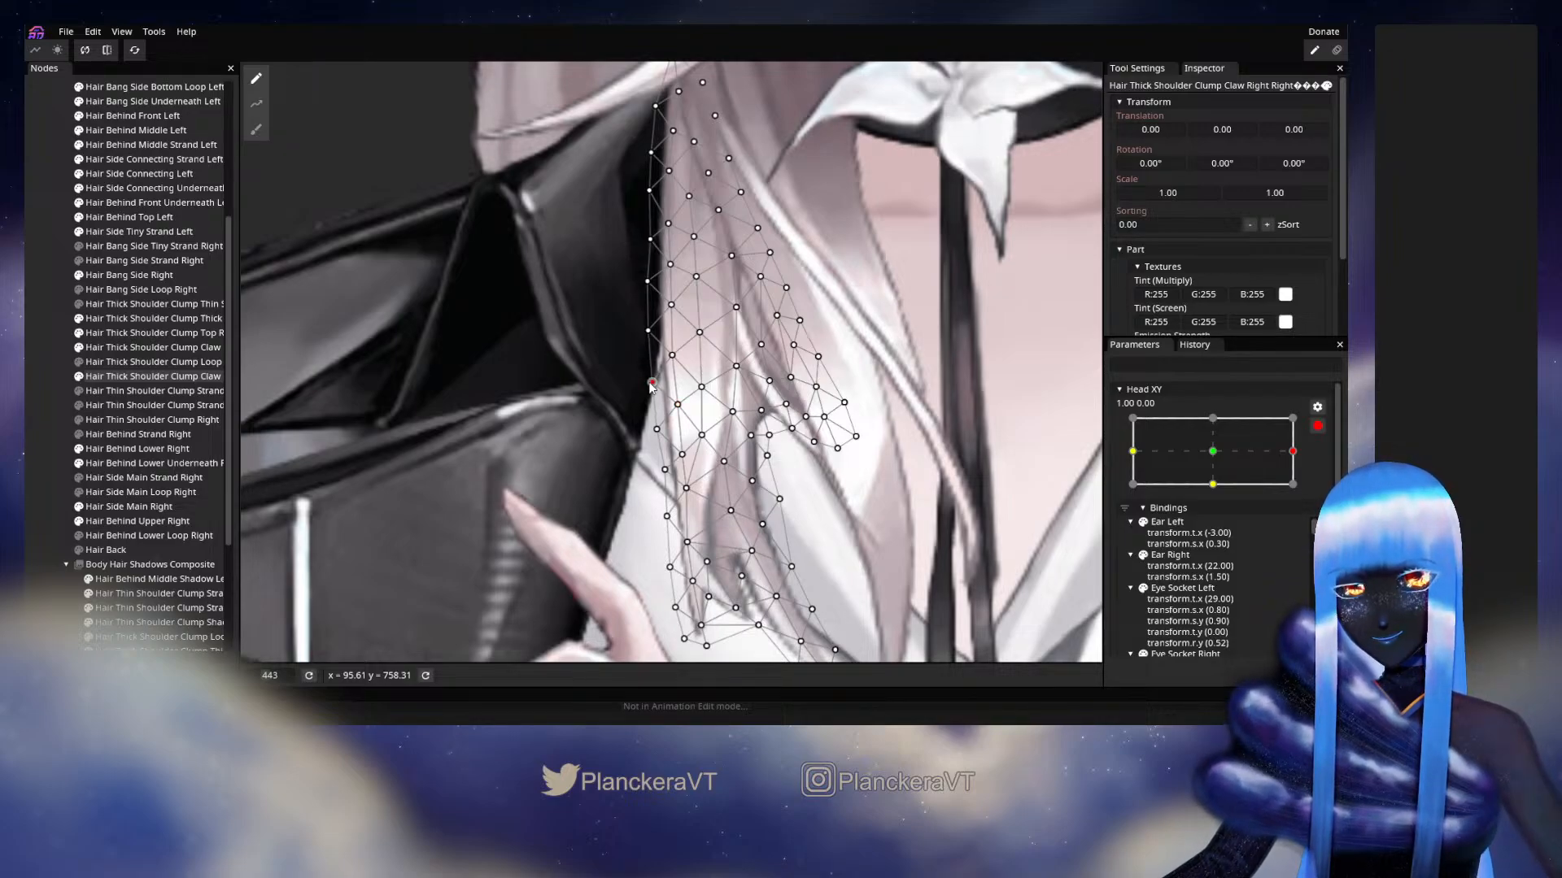
Adjust individual vertices in the lower Claw Right Right mesh between the collar and the raised hand, and deselect the mesh.
{"action": "left_click_drag", "start_coordinate": [664, 478], "coordinate": [677, 414]}
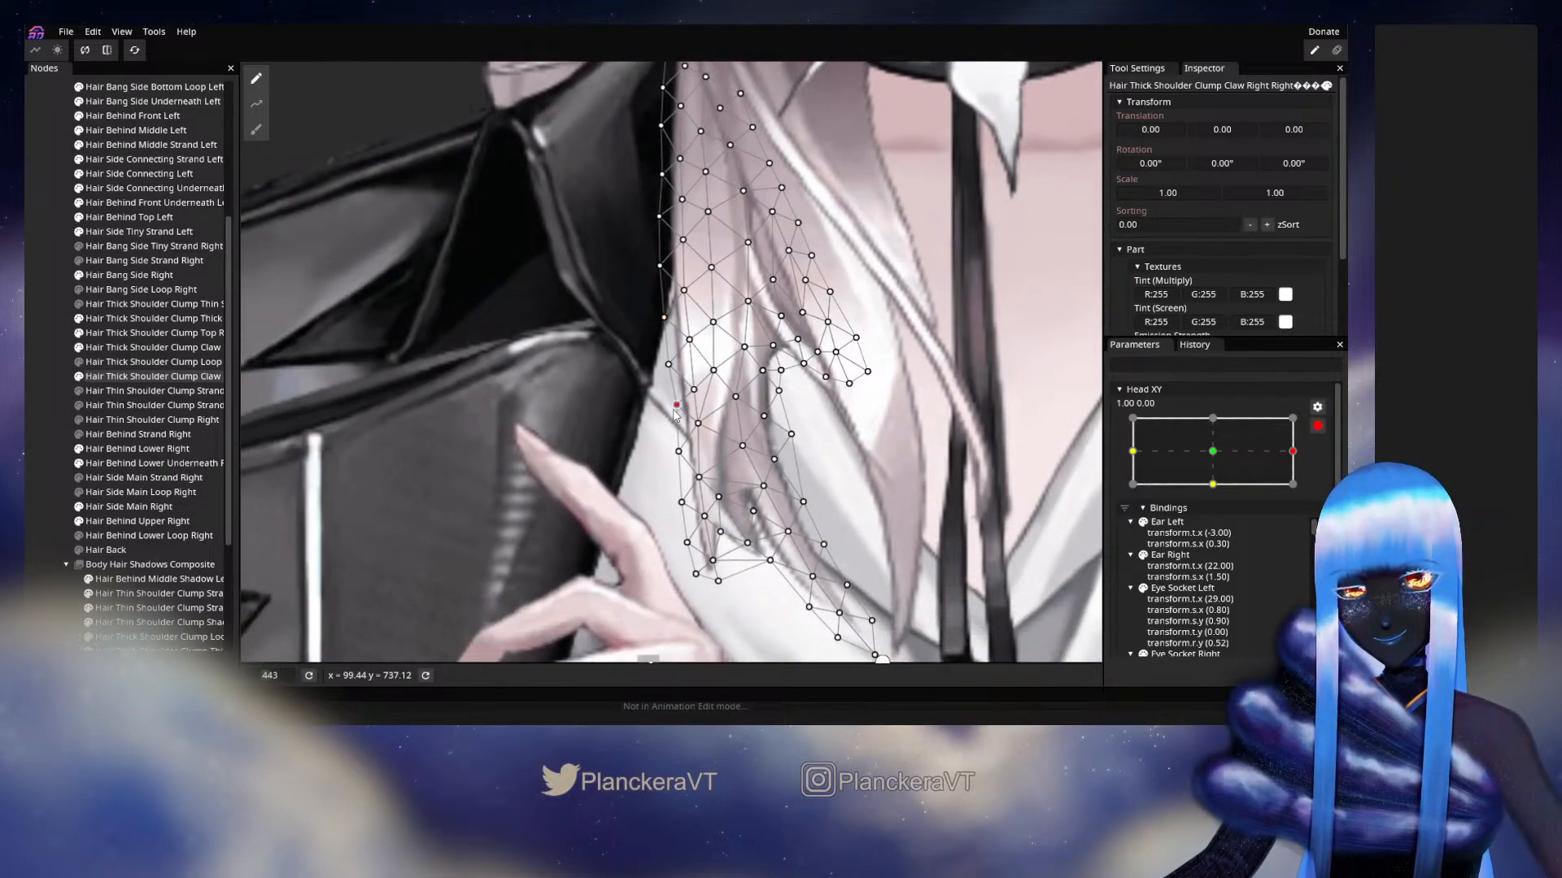
{"action": "left_click", "coordinate": [698, 423]}
{"action": "left_click_drag", "start_coordinate": [717, 460], "coordinate": [720, 396]}
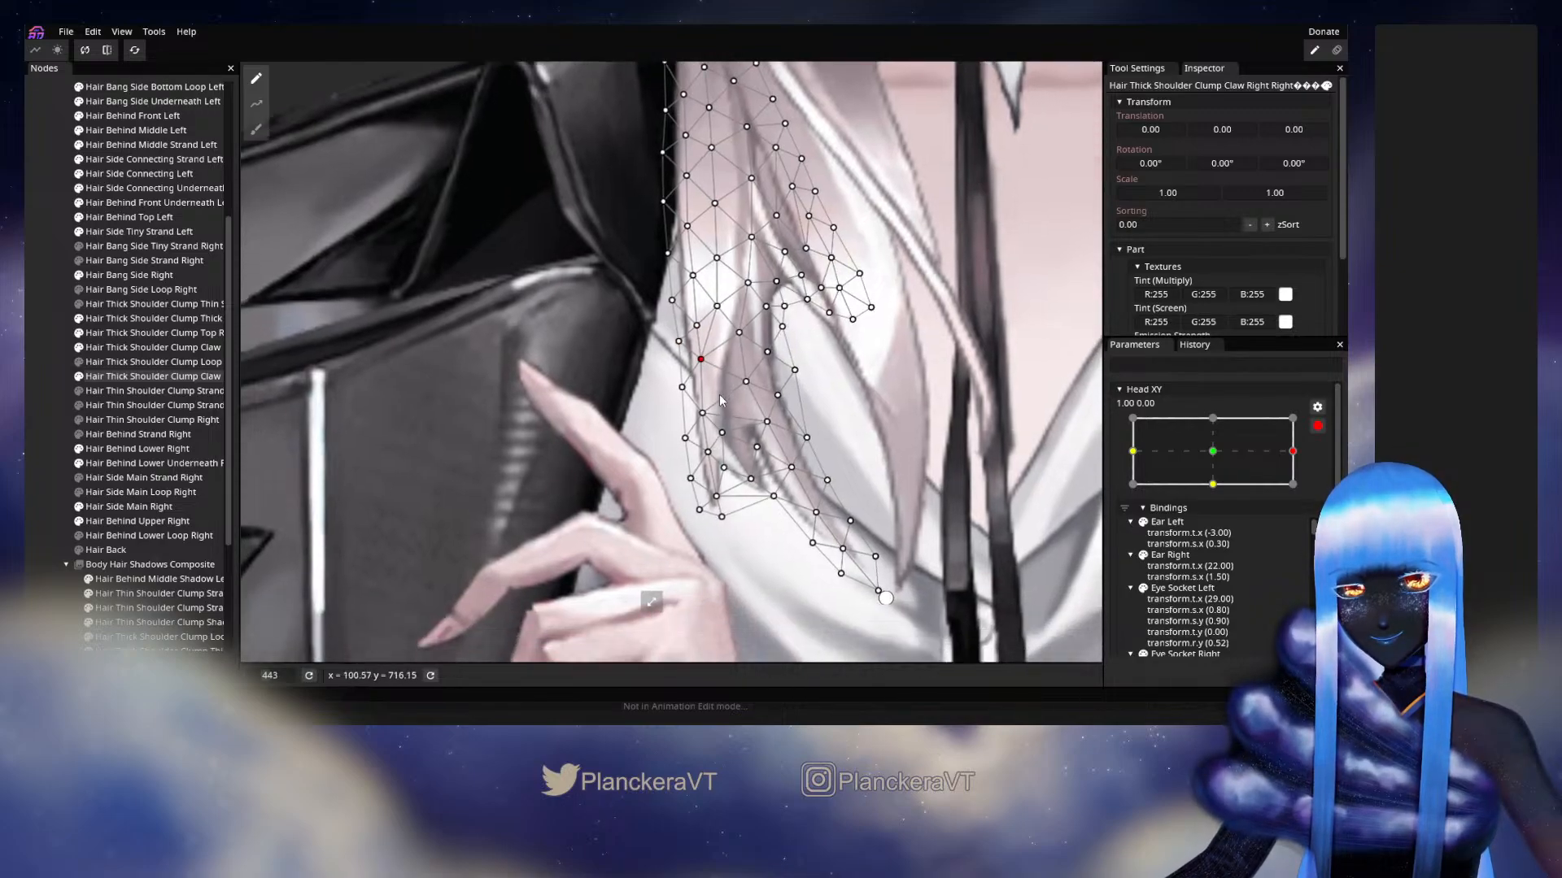
{"action": "left_click", "coordinate": [701, 414]}
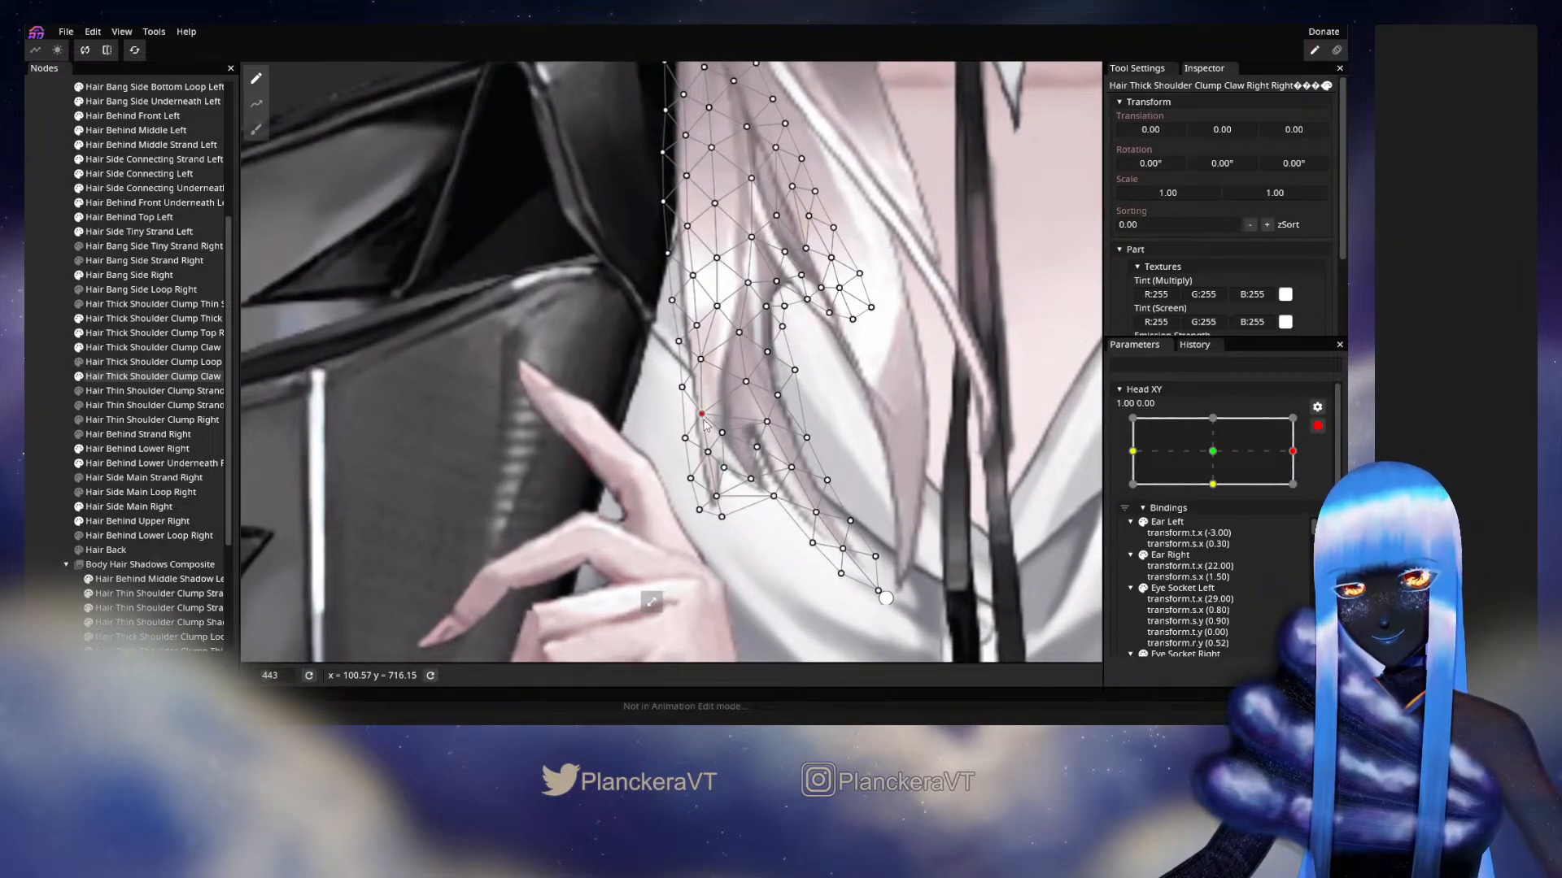
{"action": "left_click_drag", "start_coordinate": [705, 419], "coordinate": [667, 476]}
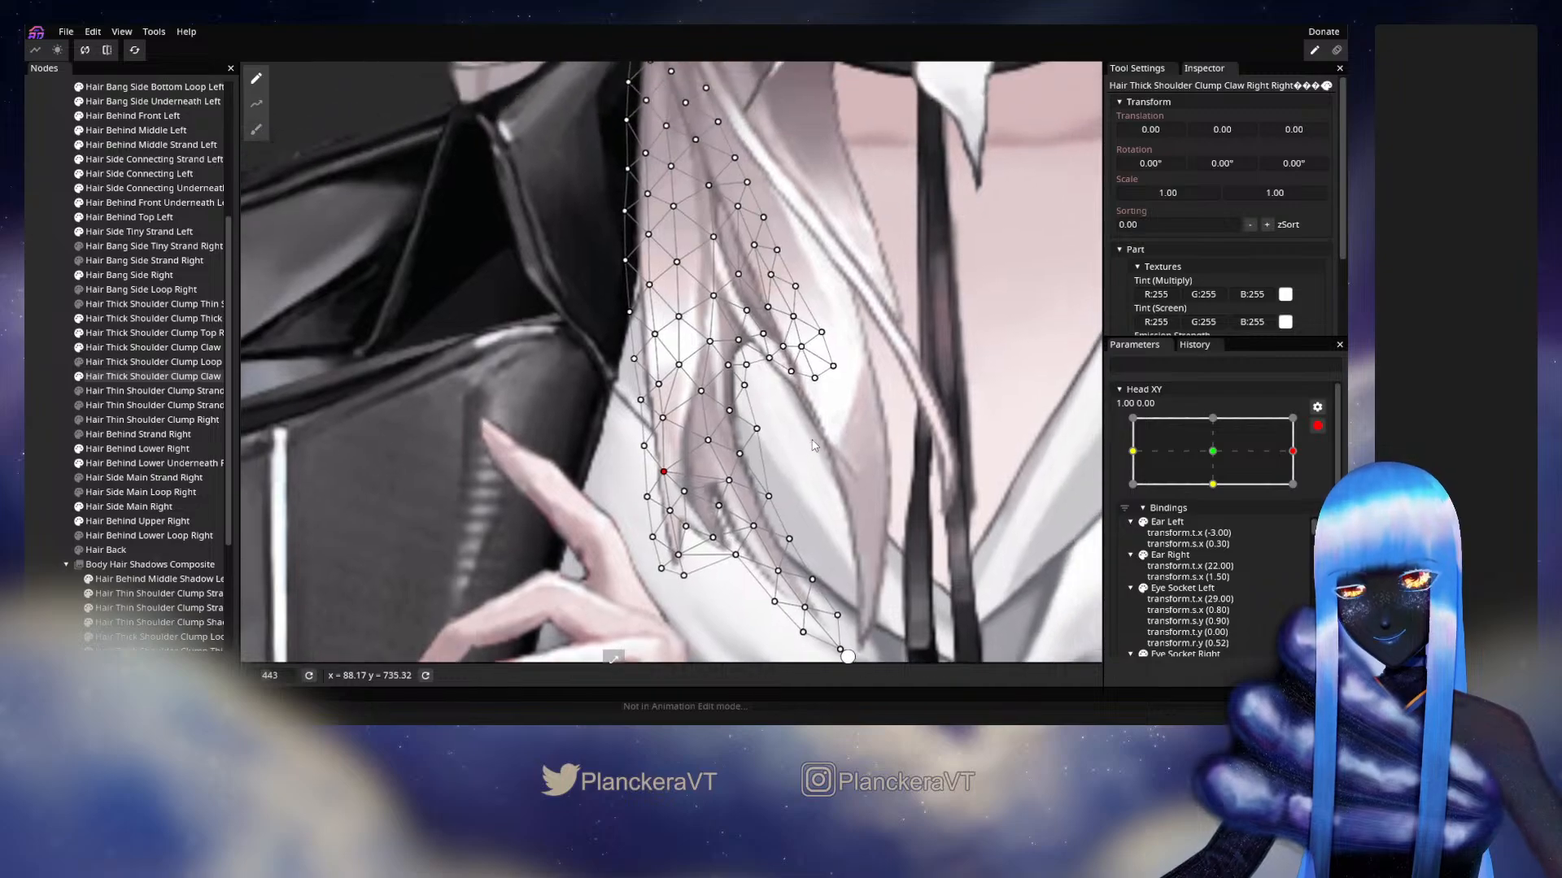
{"action": "scroll", "coordinate": [667, 476], "scroll_direction": "down", "scroll_amount": 1}
{"action": "left_click", "coordinate": [29, 363]}
Check the lower Claw Right Right strands with Head XY moved outside keypoint editing, and return to the 1.00, 0.00 keypoint.
{"action": "scroll", "coordinate": [816, 457], "scroll_direction": "down", "scroll_amount": 4}
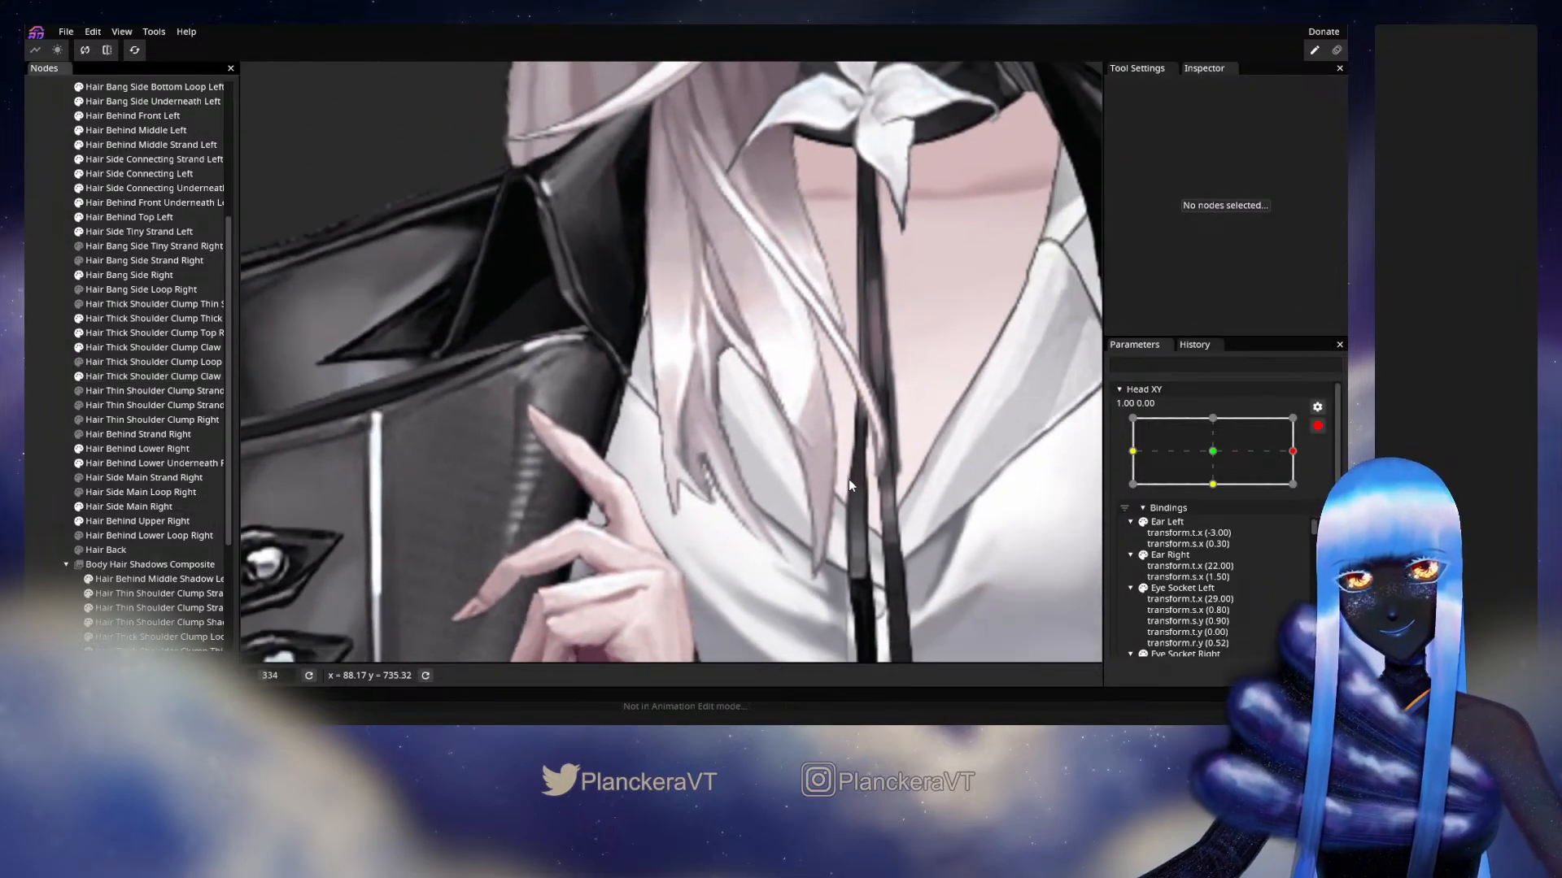
{"action": "scroll", "coordinate": [850, 488], "scroll_direction": "down", "scroll_amount": 1}
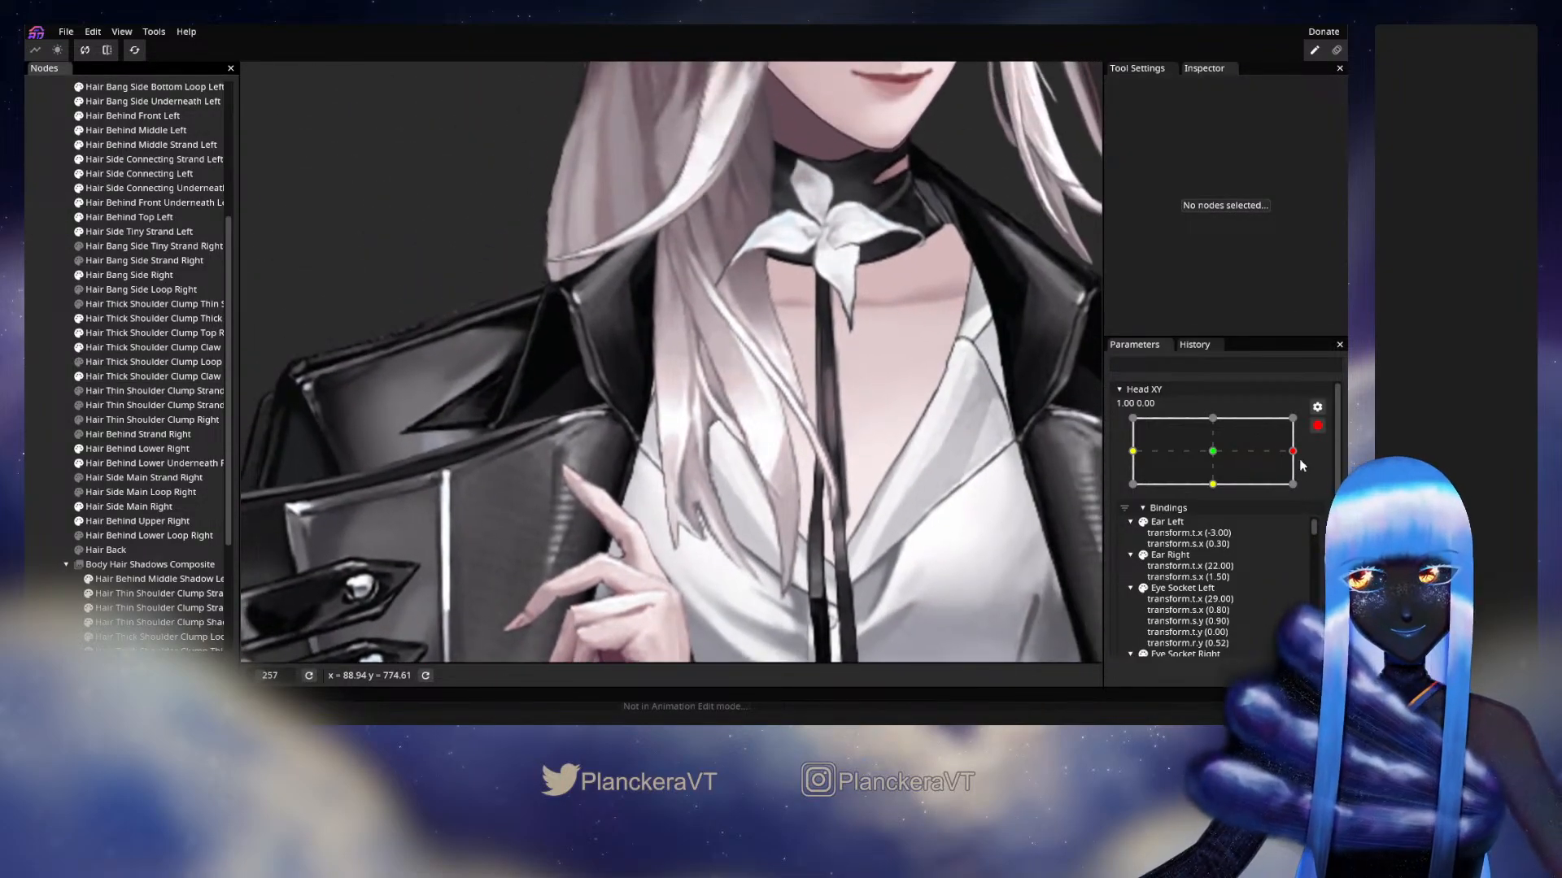
{"action": "left_click", "coordinate": [1315, 427]}
{"action": "mouse_move", "coordinate": [1302, 492]}
{"action": "left_mouse_down"}
{"action": "mouse_move", "coordinate": [1218, 494]}
{"action": "mouse_move", "coordinate": [1302, 492]}
{"action": "left_mouse_up"}
{"action": "left_click", "coordinate": [1326, 465]}
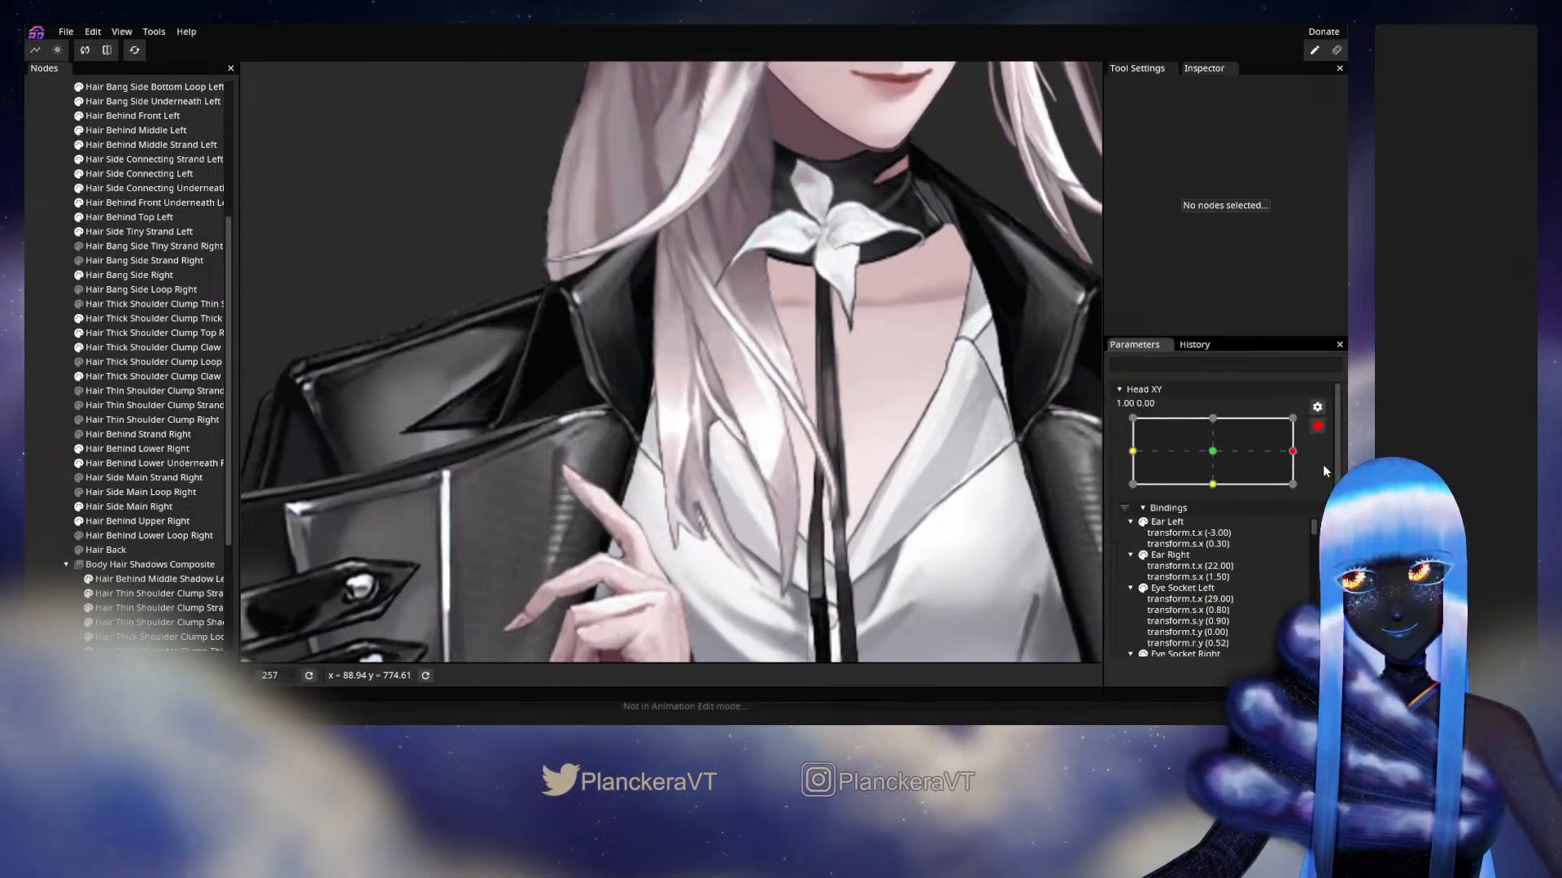
Nudge individual vertices along the collar-side edge of the upper Claw Left Right mesh, and deselect the mesh.
{"action": "scroll", "coordinate": [686, 340], "scroll_direction": "up", "scroll_amount": 1}
{"action": "scroll", "coordinate": [685, 333], "scroll_direction": "up", "scroll_amount": 2}
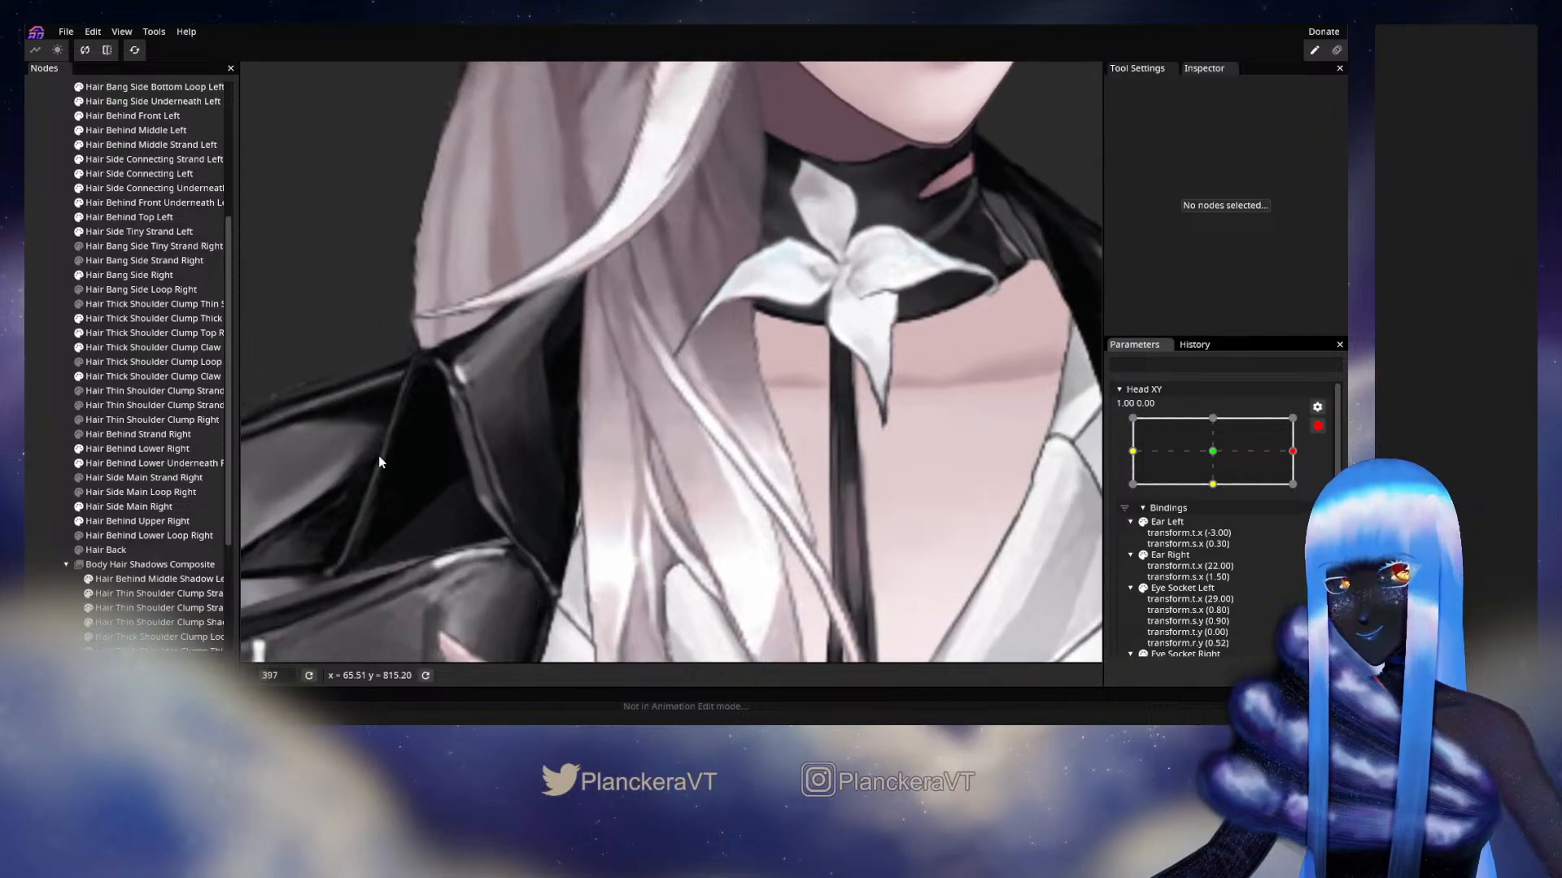
{"action": "left_click", "coordinate": [92, 348]}
{"action": "scroll", "coordinate": [558, 445], "scroll_direction": "up", "scroll_amount": 2}
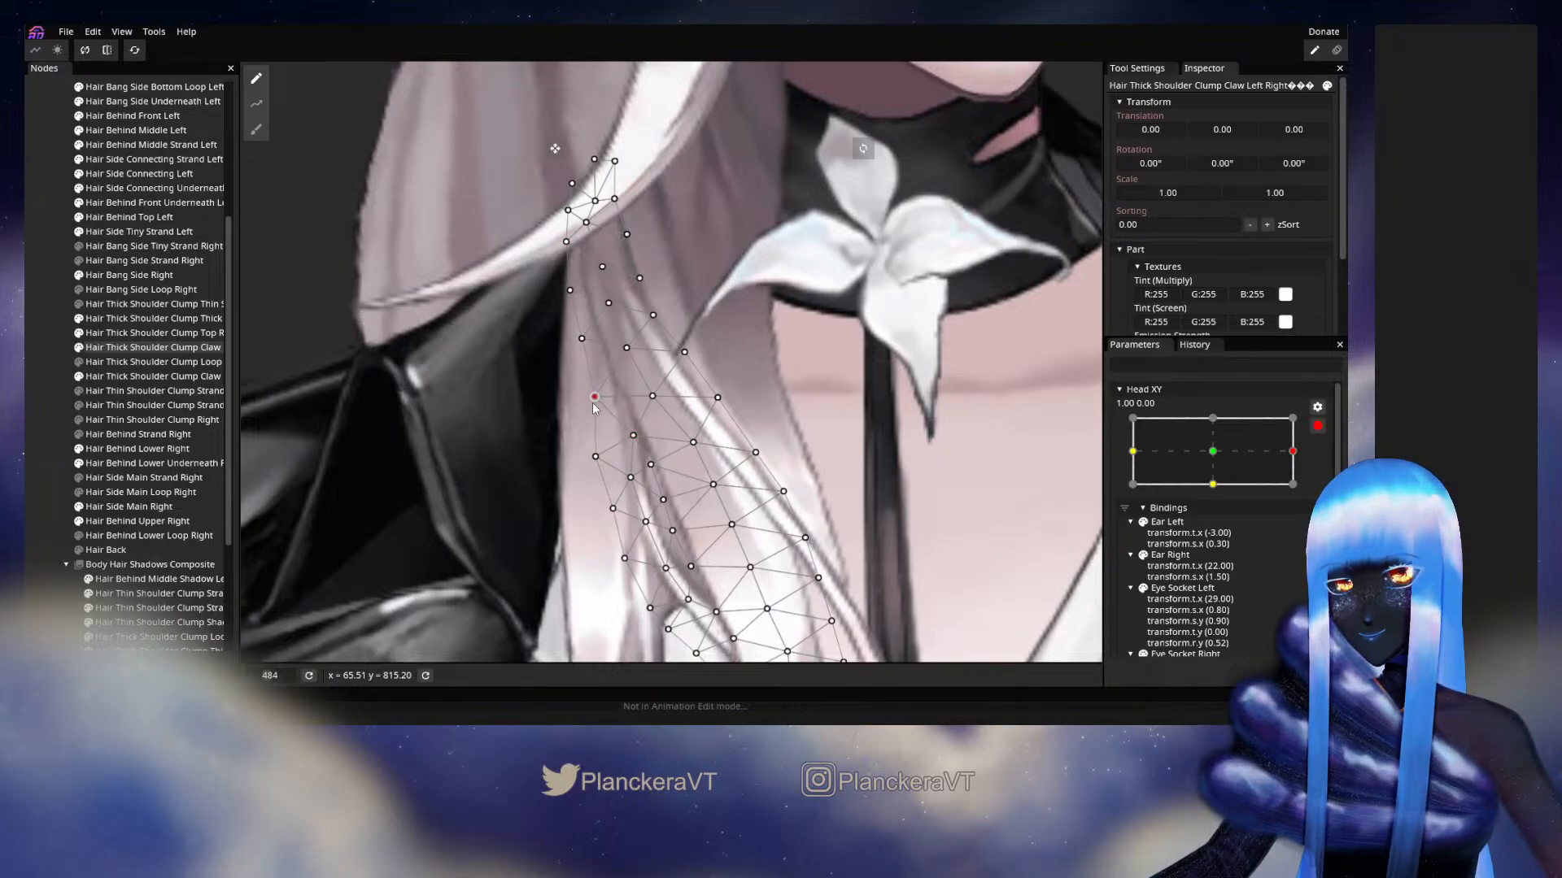
{"action": "left_click_drag", "start_coordinate": [593, 405], "coordinate": [601, 402]}
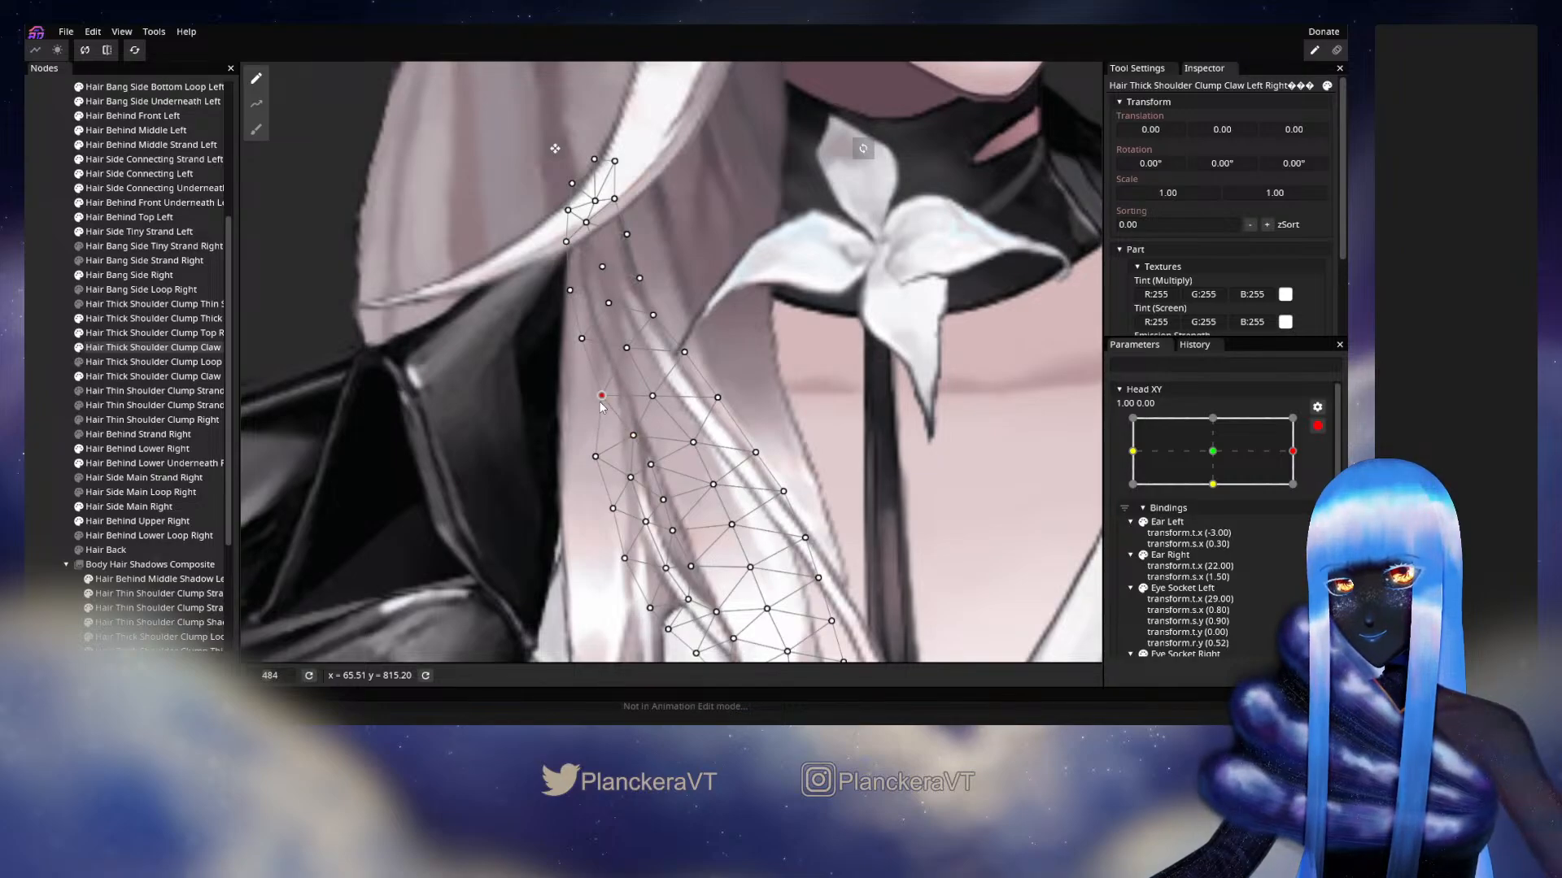
{"action": "left_click_drag", "start_coordinate": [583, 338], "coordinate": [587, 338]}
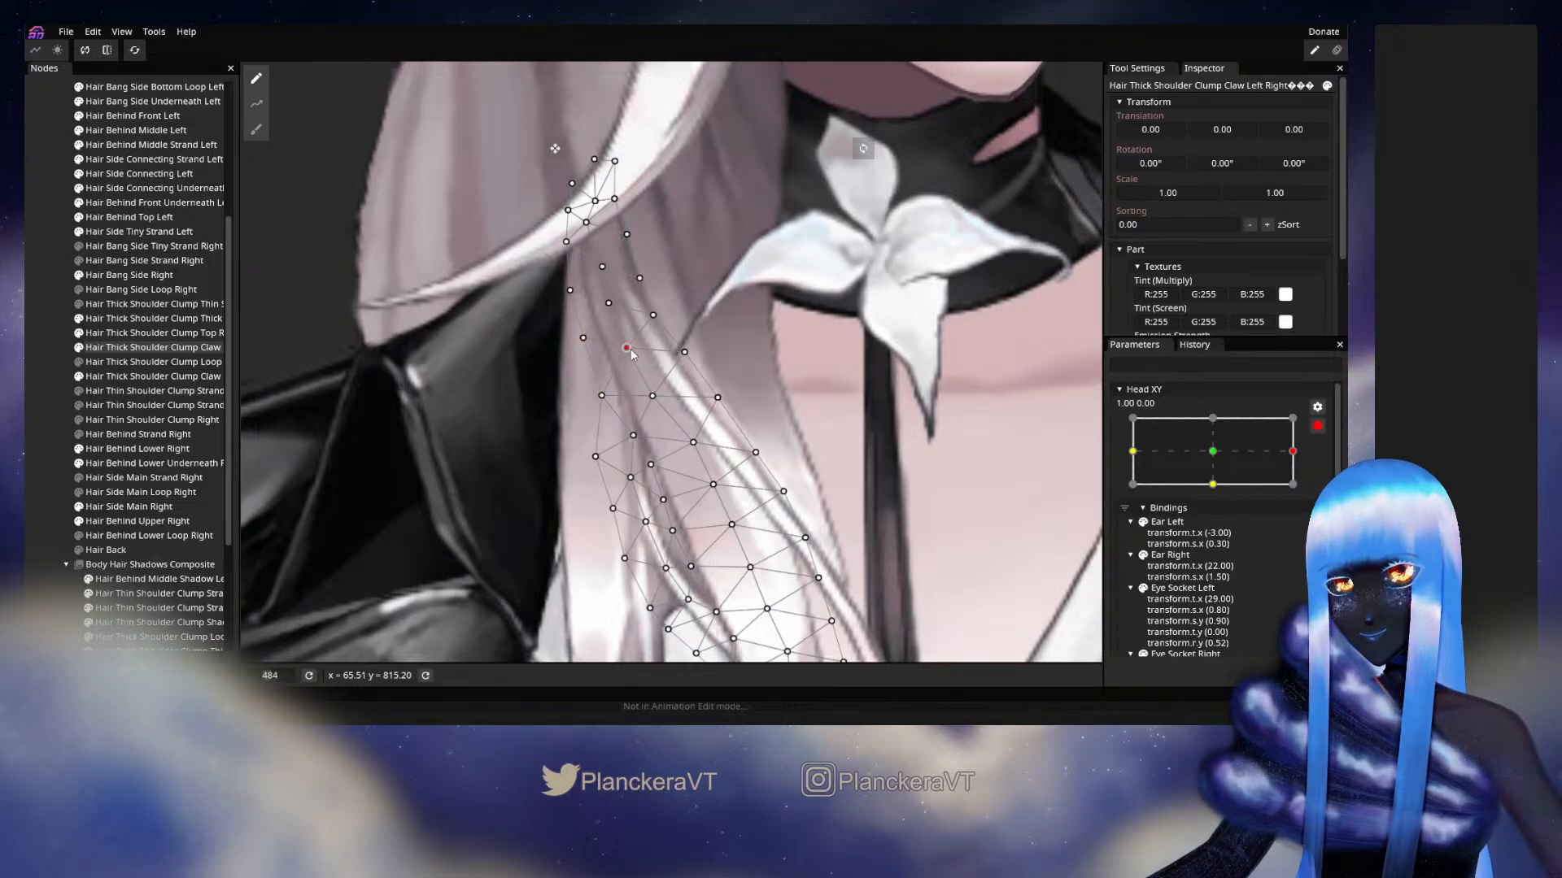
{"action": "left_click_drag", "start_coordinate": [649, 394], "coordinate": [656, 346]}
{"action": "scroll", "coordinate": [610, 431], "scroll_direction": "up", "scroll_amount": 4}
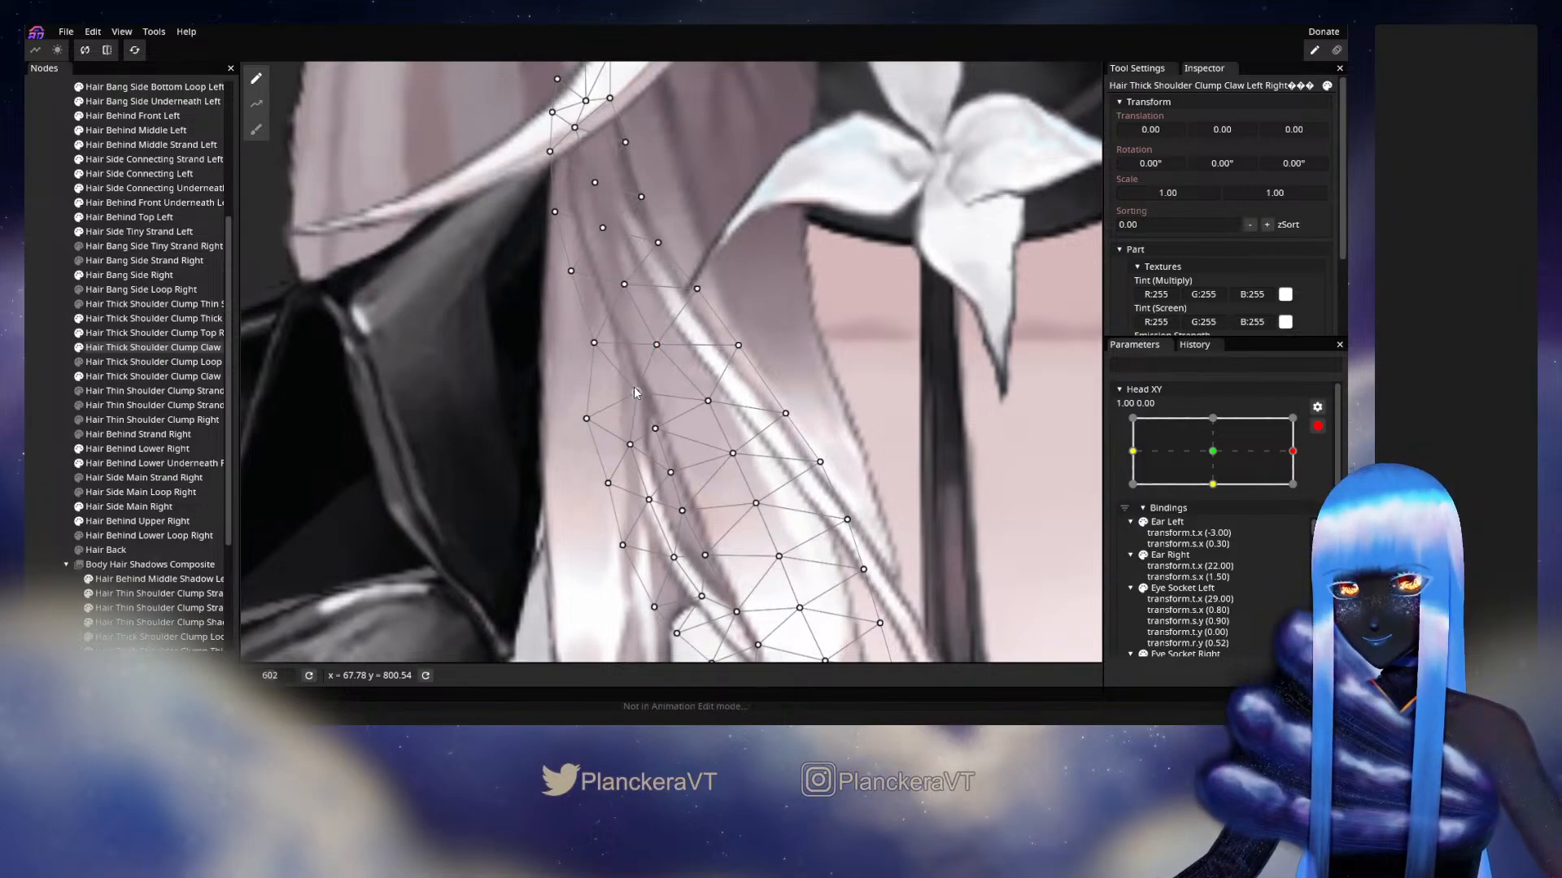
{"action": "left_click", "coordinate": [594, 344]}
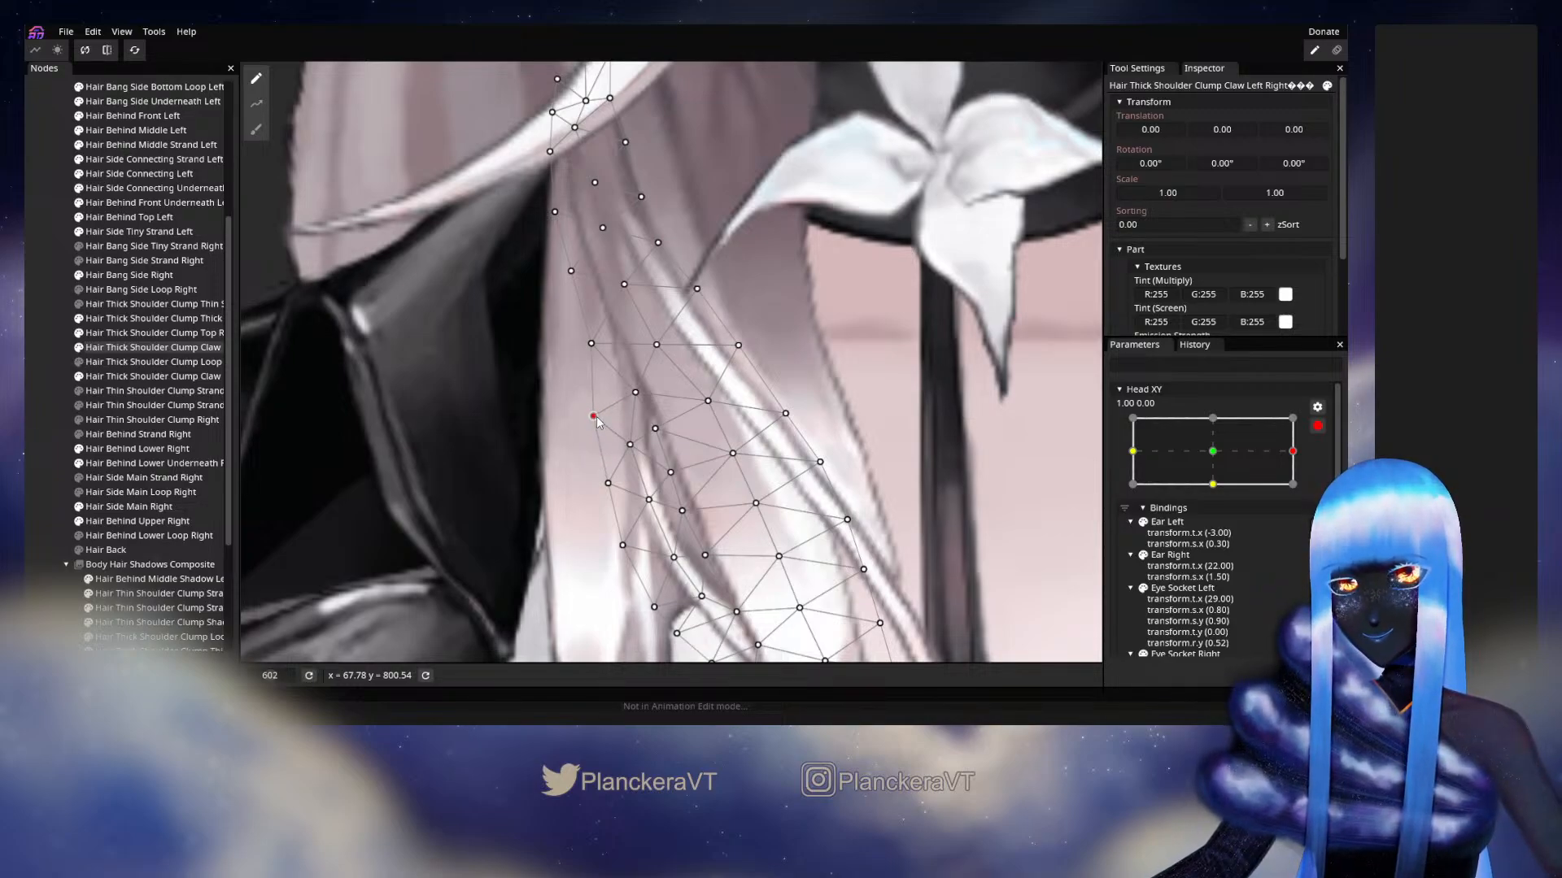
{"action": "left_click", "coordinate": [466, 520]}
Check the adjusted Claw Left Right edge while moving Head XY outside keypoint editing, and reopen the 1.00, 0.00 keypoint.
{"action": "scroll", "coordinate": [796, 530], "scroll_direction": "down", "scroll_amount": 5}
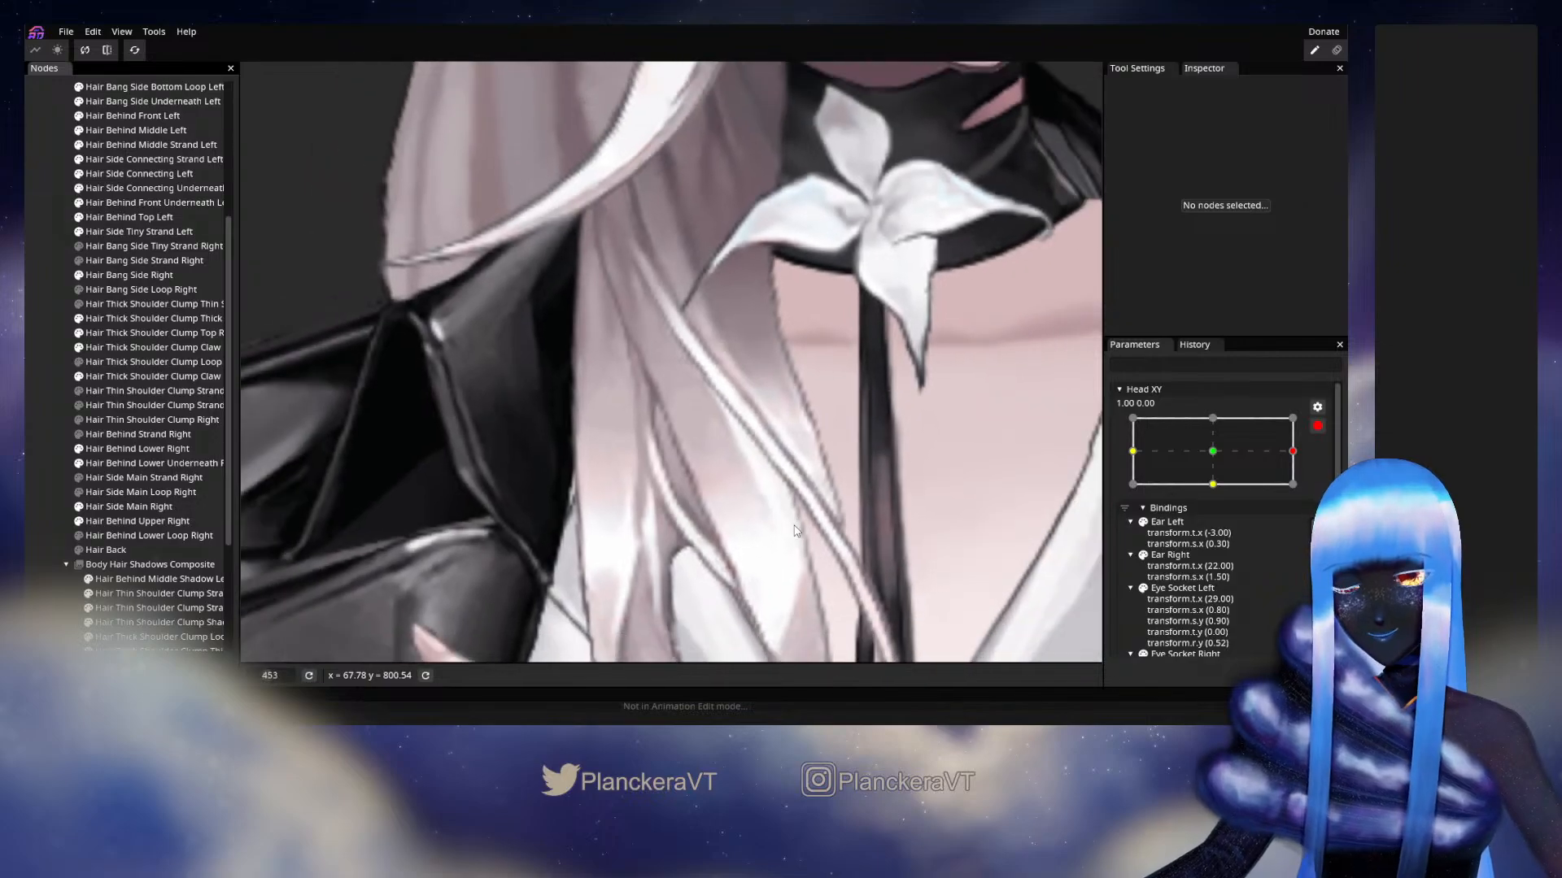
{"action": "scroll", "coordinate": [792, 533], "scroll_direction": "down", "scroll_amount": 3}
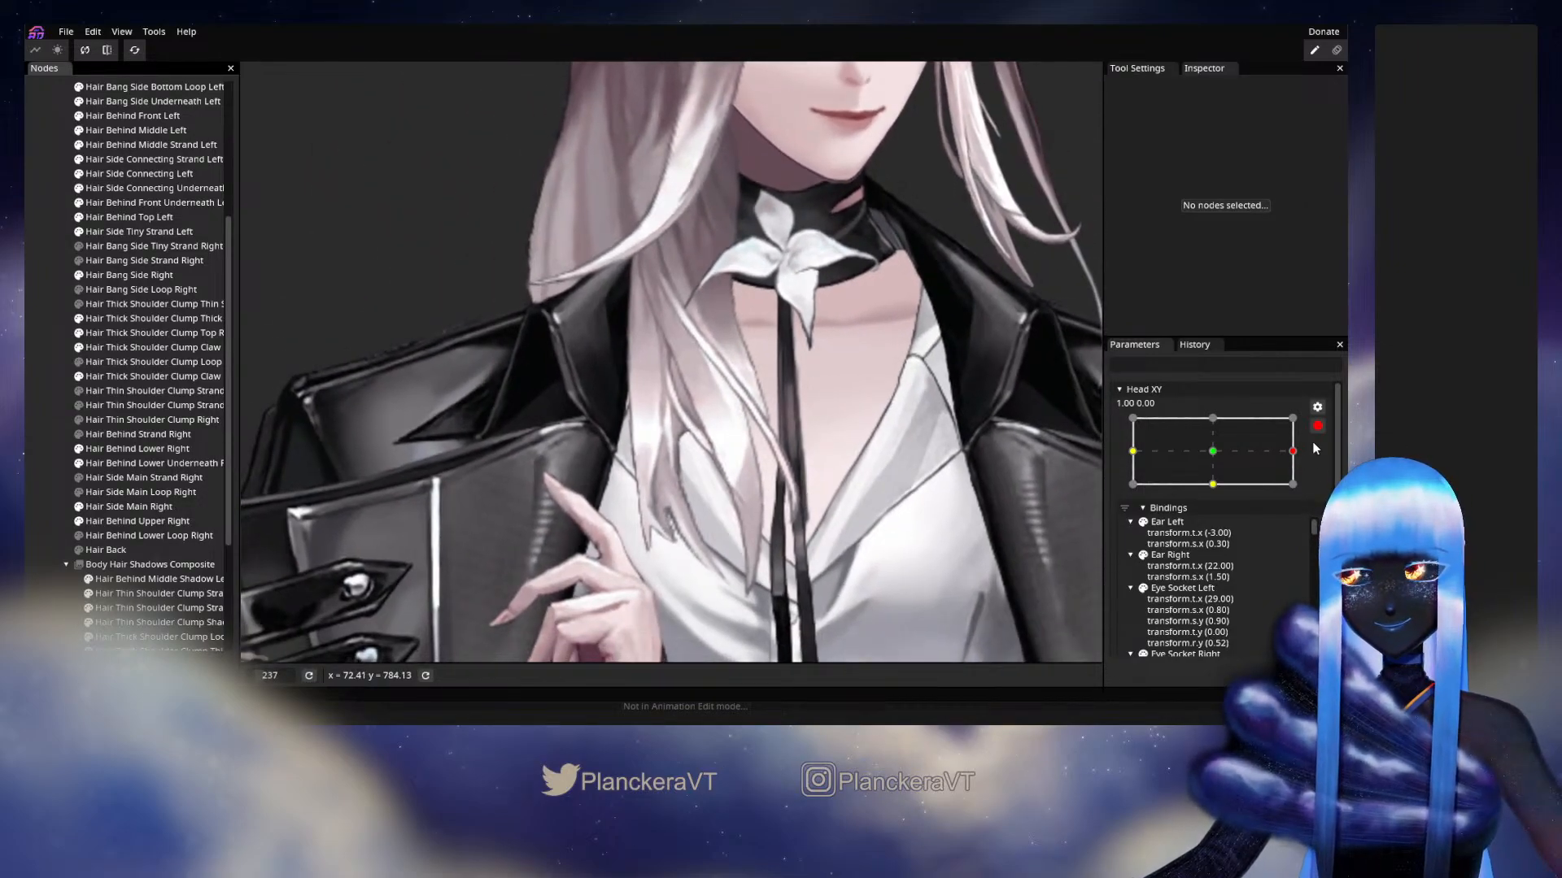
{"action": "left_click", "coordinate": [1317, 425]}
{"action": "mouse_move", "coordinate": [1302, 492]}
{"action": "left_mouse_down"}
{"action": "mouse_move", "coordinate": [1220, 494]}
{"action": "mouse_move", "coordinate": [1328, 496]}
{"action": "left_mouse_up"}
{"action": "left_click", "coordinate": [1327, 467]}
{"action": "scroll", "coordinate": [757, 488], "scroll_direction": "up", "scroll_amount": 3}
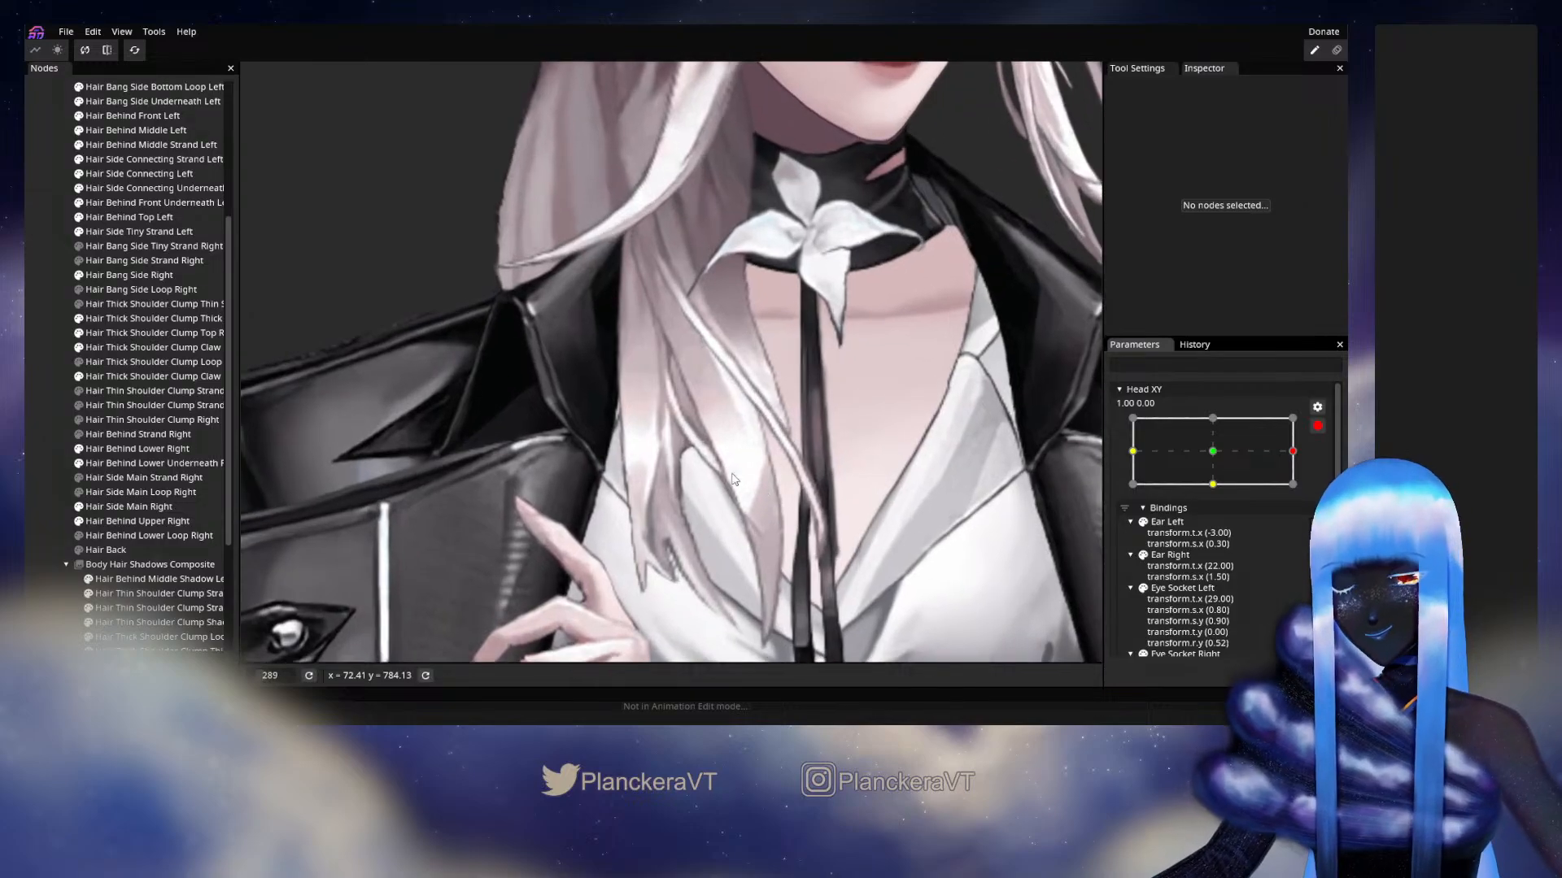
Open the Hair Thick Shoulder Clump Top Right mesh with the Circle Brush around its lower tip, and deselect the mesh.
{"action": "left_click", "coordinate": [134, 333]}
{"action": "scroll", "coordinate": [806, 465], "scroll_direction": "up", "scroll_amount": 1}
{"action": "scroll", "coordinate": [728, 440], "scroll_direction": "up", "scroll_amount": 2}
{"action": "left_click", "coordinate": [257, 129]}
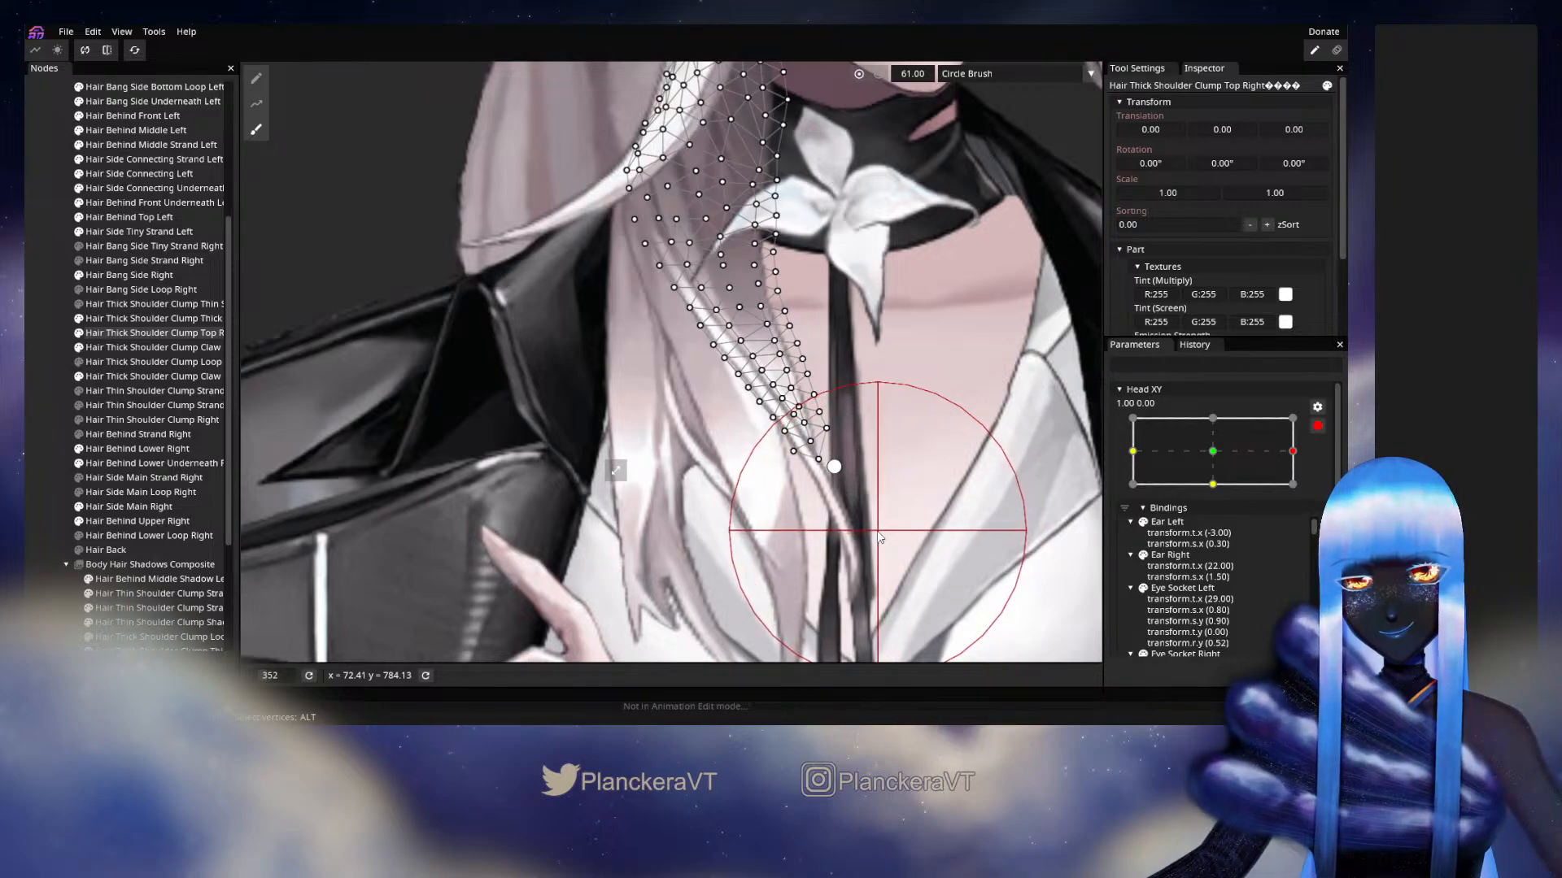
{"action": "left_click", "coordinate": [155, 333]}
{"action": "scroll", "coordinate": [946, 503], "scroll_direction": "down", "scroll_amount": 3}
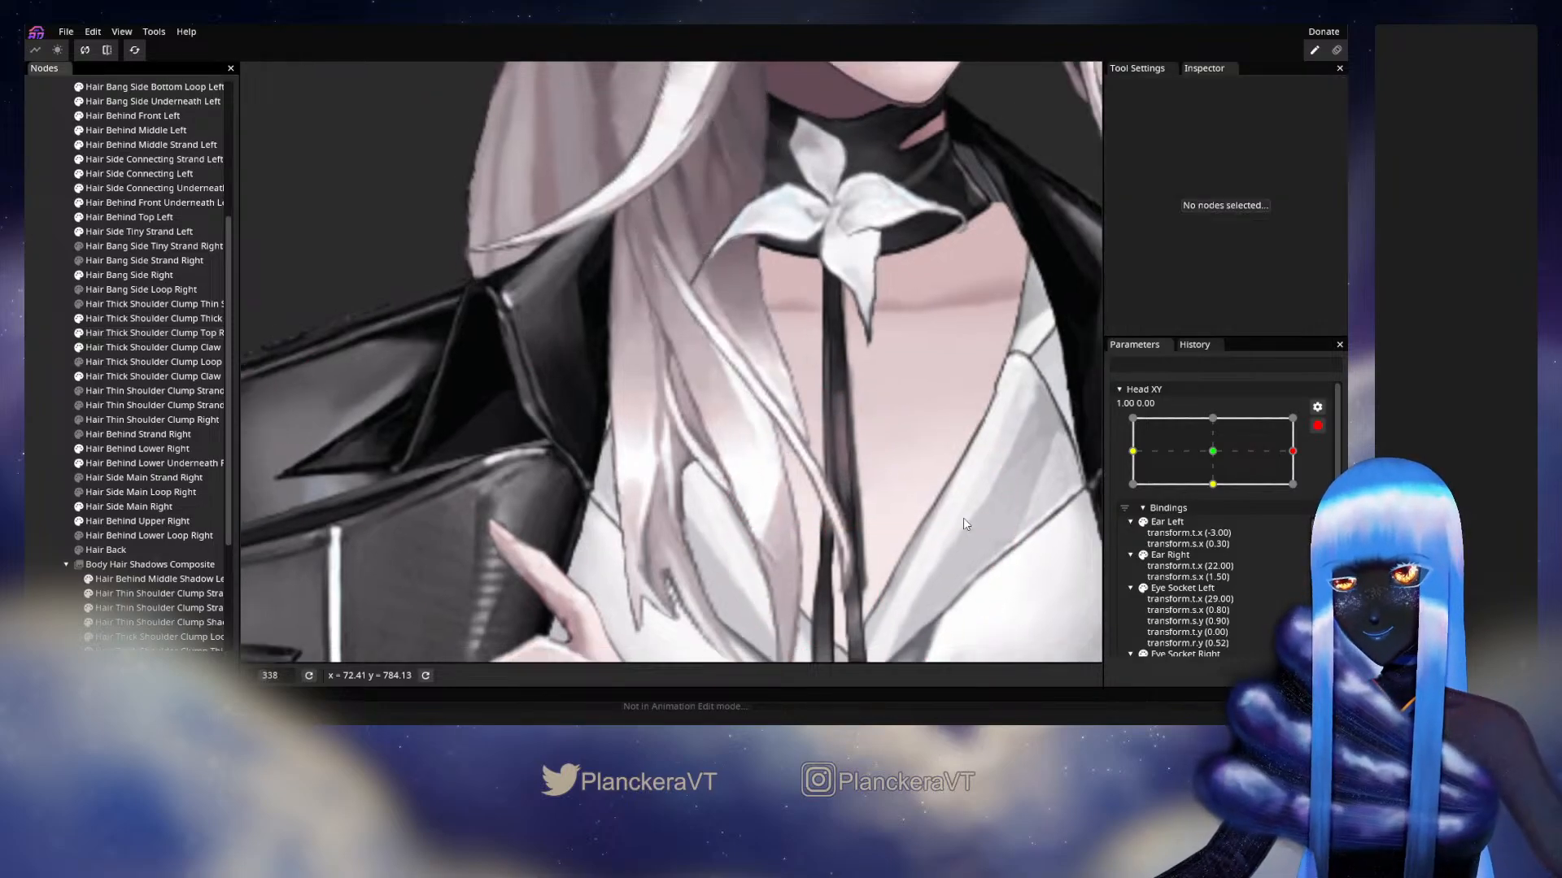
{"action": "scroll", "coordinate": [955, 500], "scroll_direction": "down", "scroll_amount": 2}
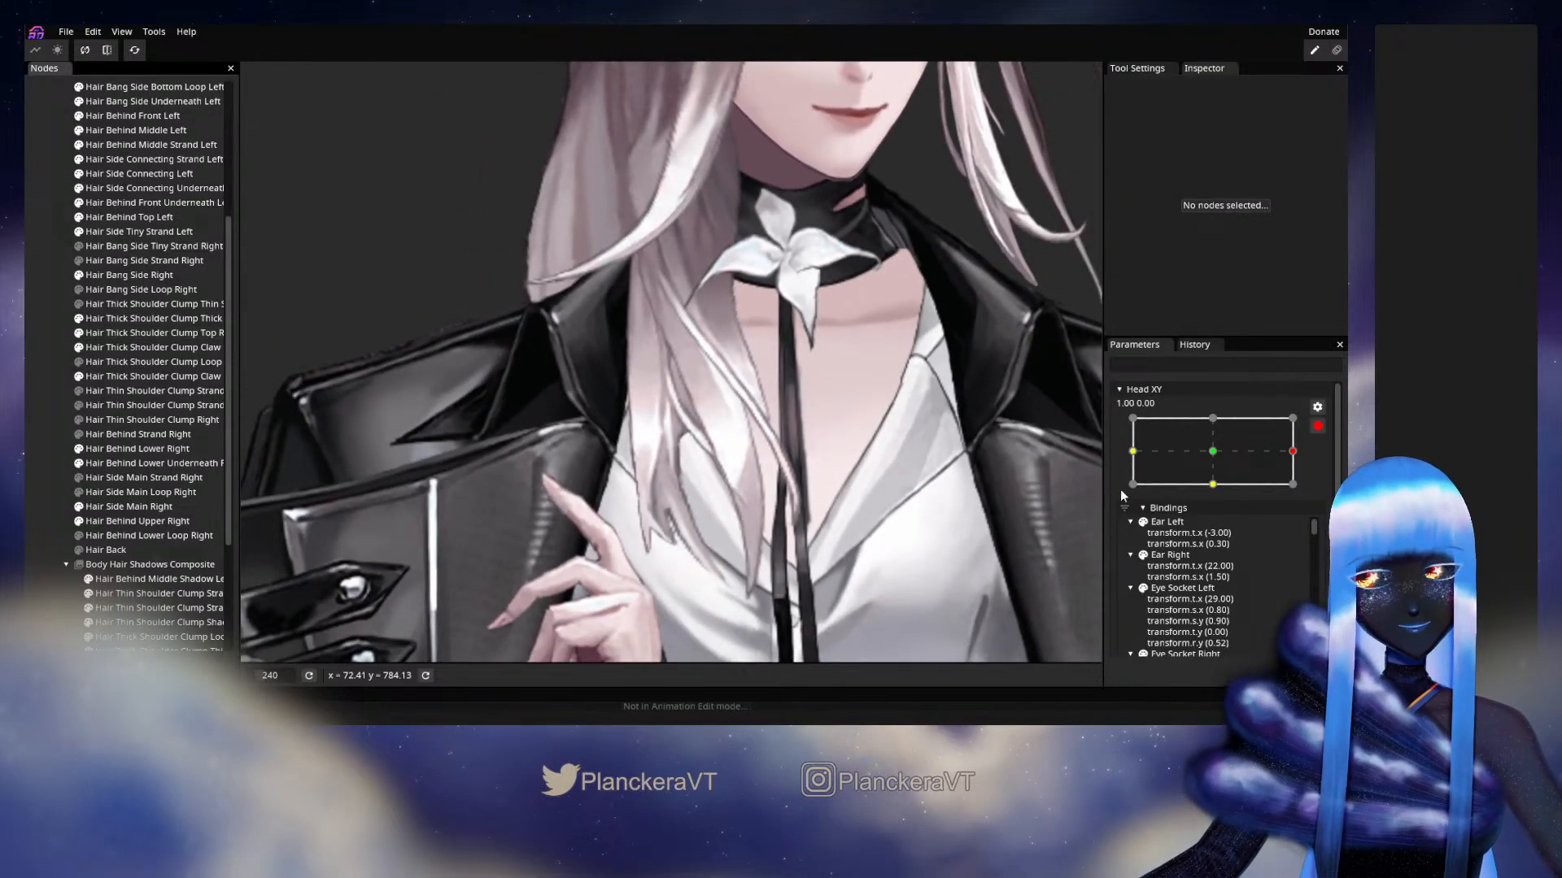
Exit keypoint editing and compare the hair with the Claw Left Right clump hidden and shown while moving Head XY.
{"action": "left_click", "coordinate": [1318, 426]}
{"action": "left_click_drag", "start_coordinate": [1305, 494], "coordinate": [1220, 494]}
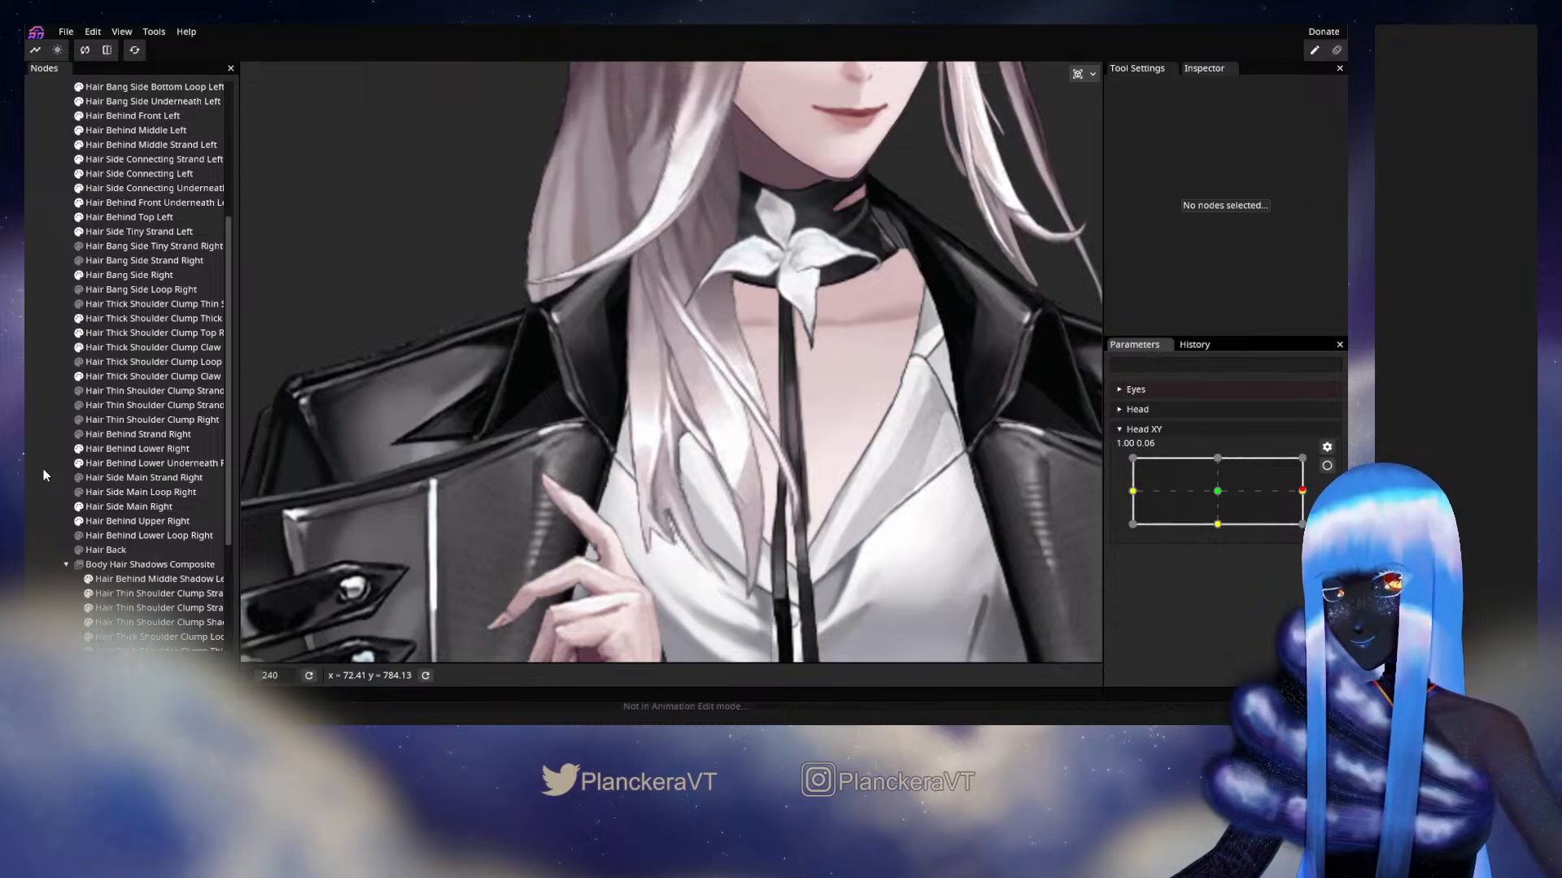
{"action": "left_click", "coordinate": [80, 348]}
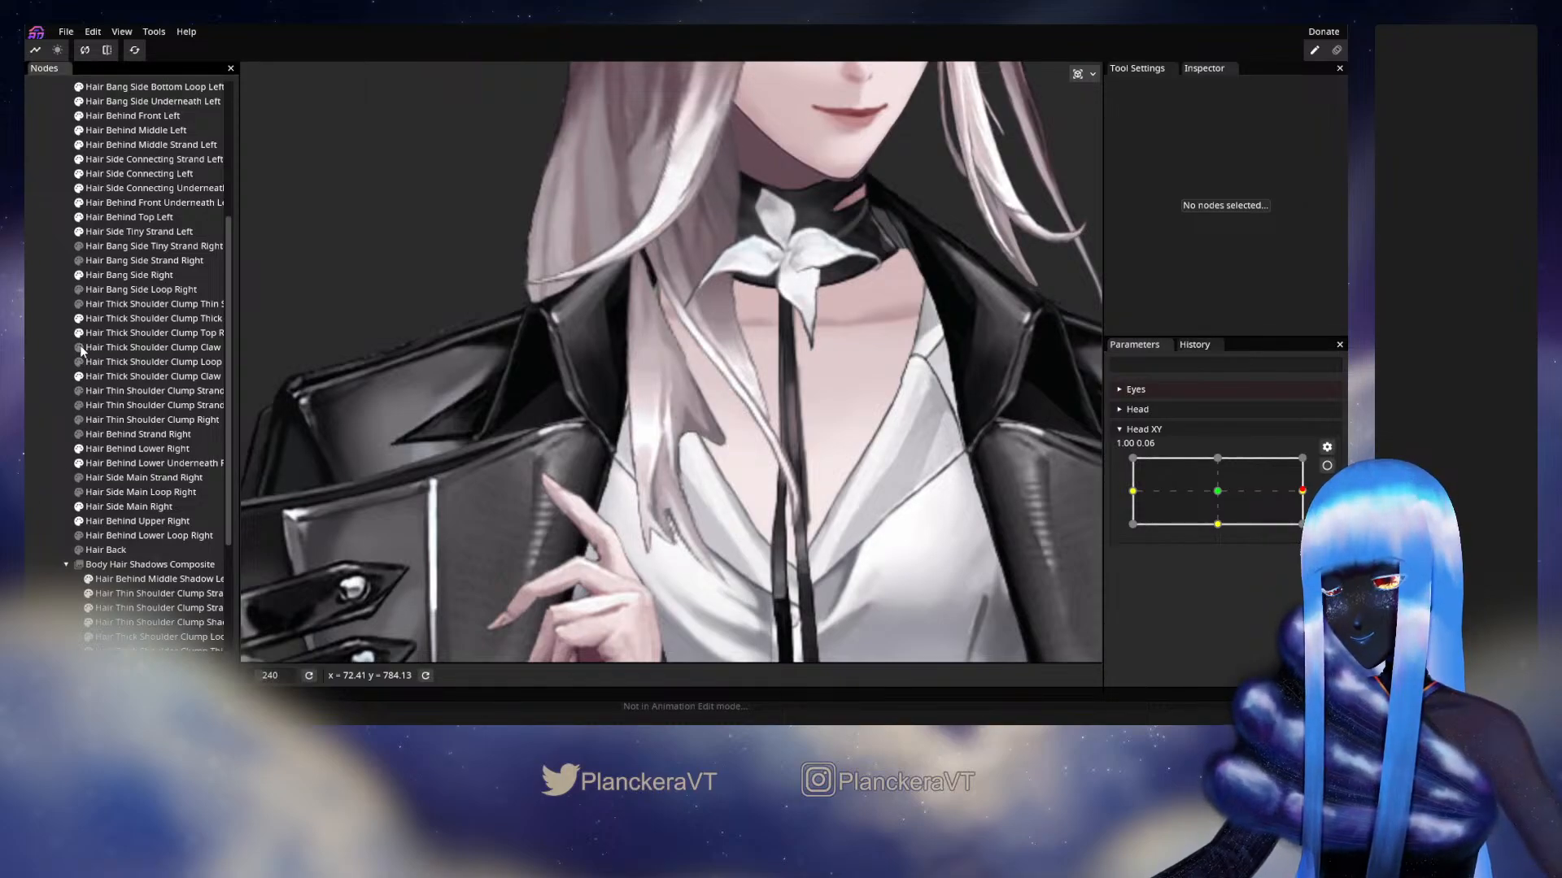
{"action": "left_click", "coordinate": [80, 348]}
{"action": "left_click", "coordinate": [80, 348]}
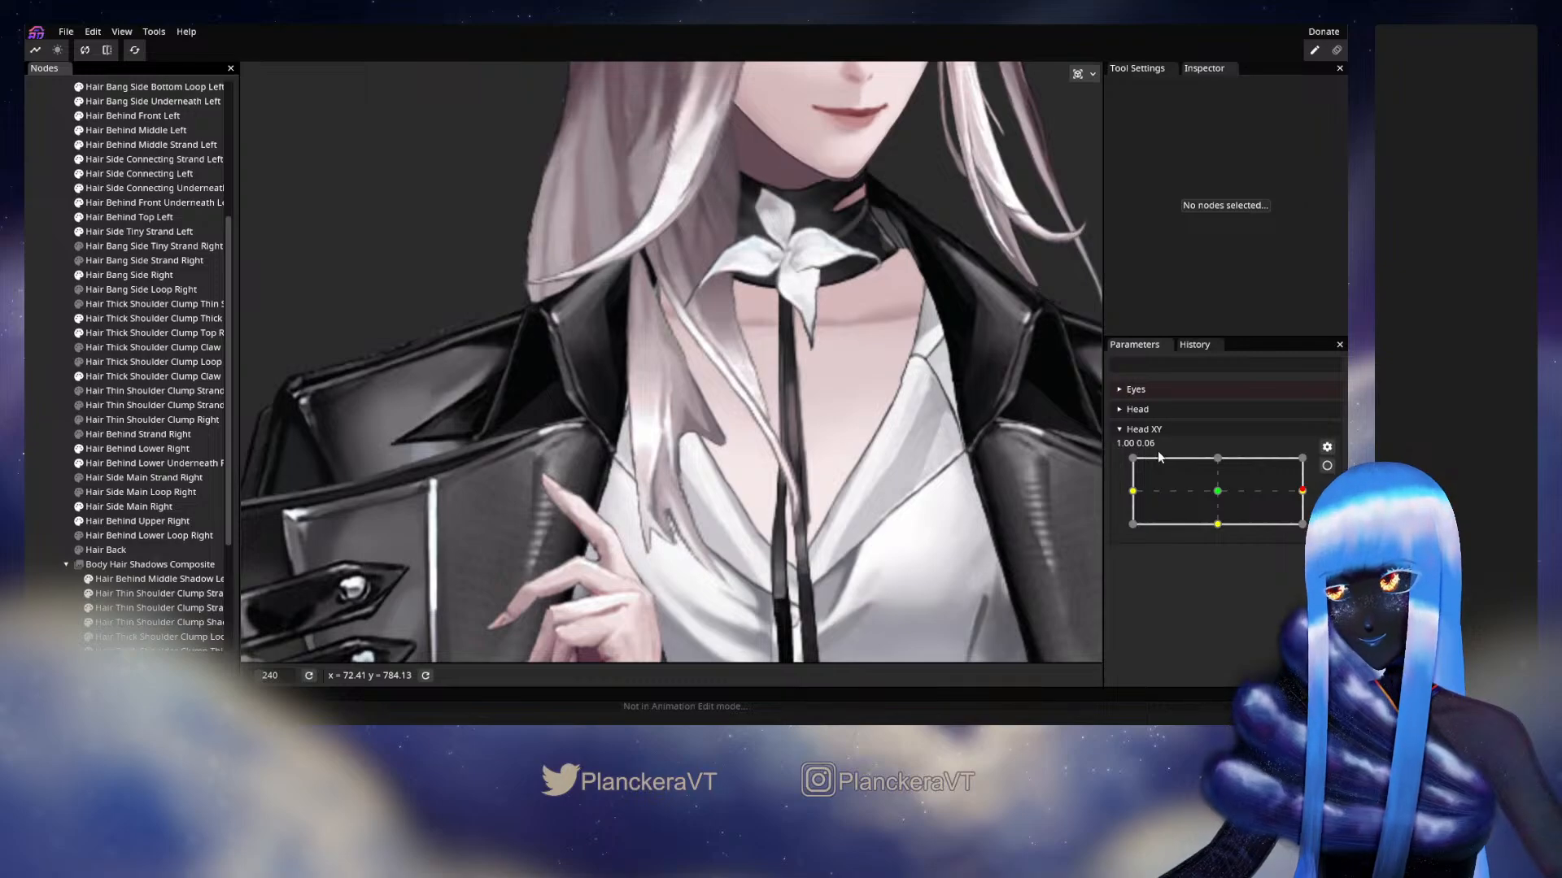
{"action": "mouse_move", "coordinate": [1309, 490]}
{"action": "left_mouse_down"}
{"action": "mouse_move", "coordinate": [1213, 499]}
{"action": "mouse_move", "coordinate": [1304, 489]}
{"action": "left_mouse_up"}
{"action": "left_click", "coordinate": [79, 348]}
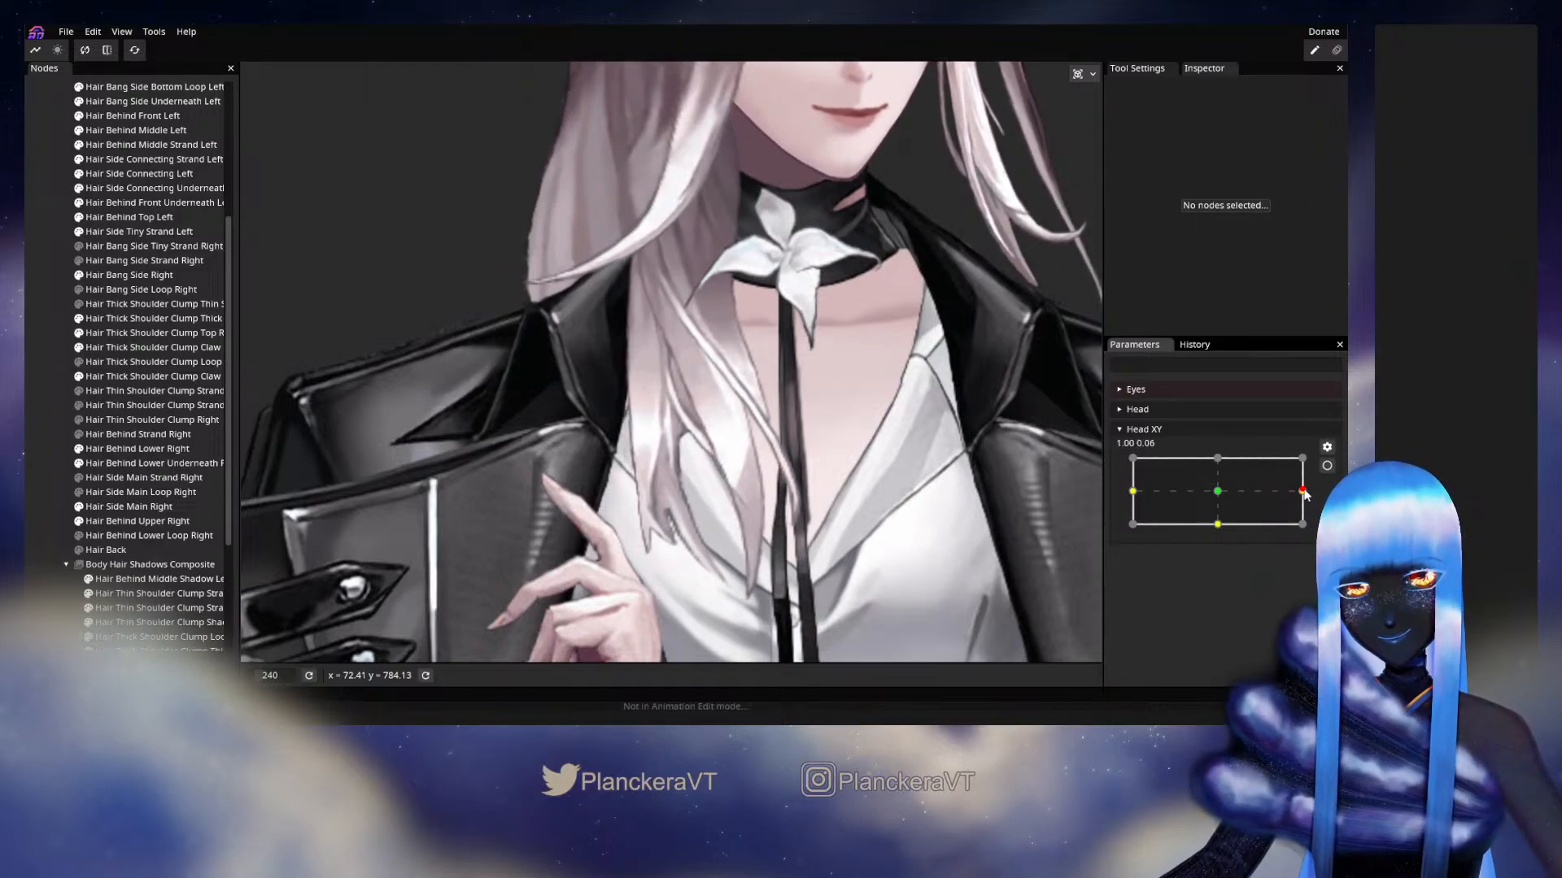
Hide the Claw Right Right clump and check the remaining shoulder strands while moving Head XY near its 1.00 horizontal end.
{"action": "left_click", "coordinate": [78, 377]}
{"action": "mouse_move", "coordinate": [1302, 491]}
{"action": "left_mouse_down"}
{"action": "mouse_move", "coordinate": [1211, 494]}
{"action": "mouse_move", "coordinate": [1293, 489]}
{"action": "left_mouse_up"}
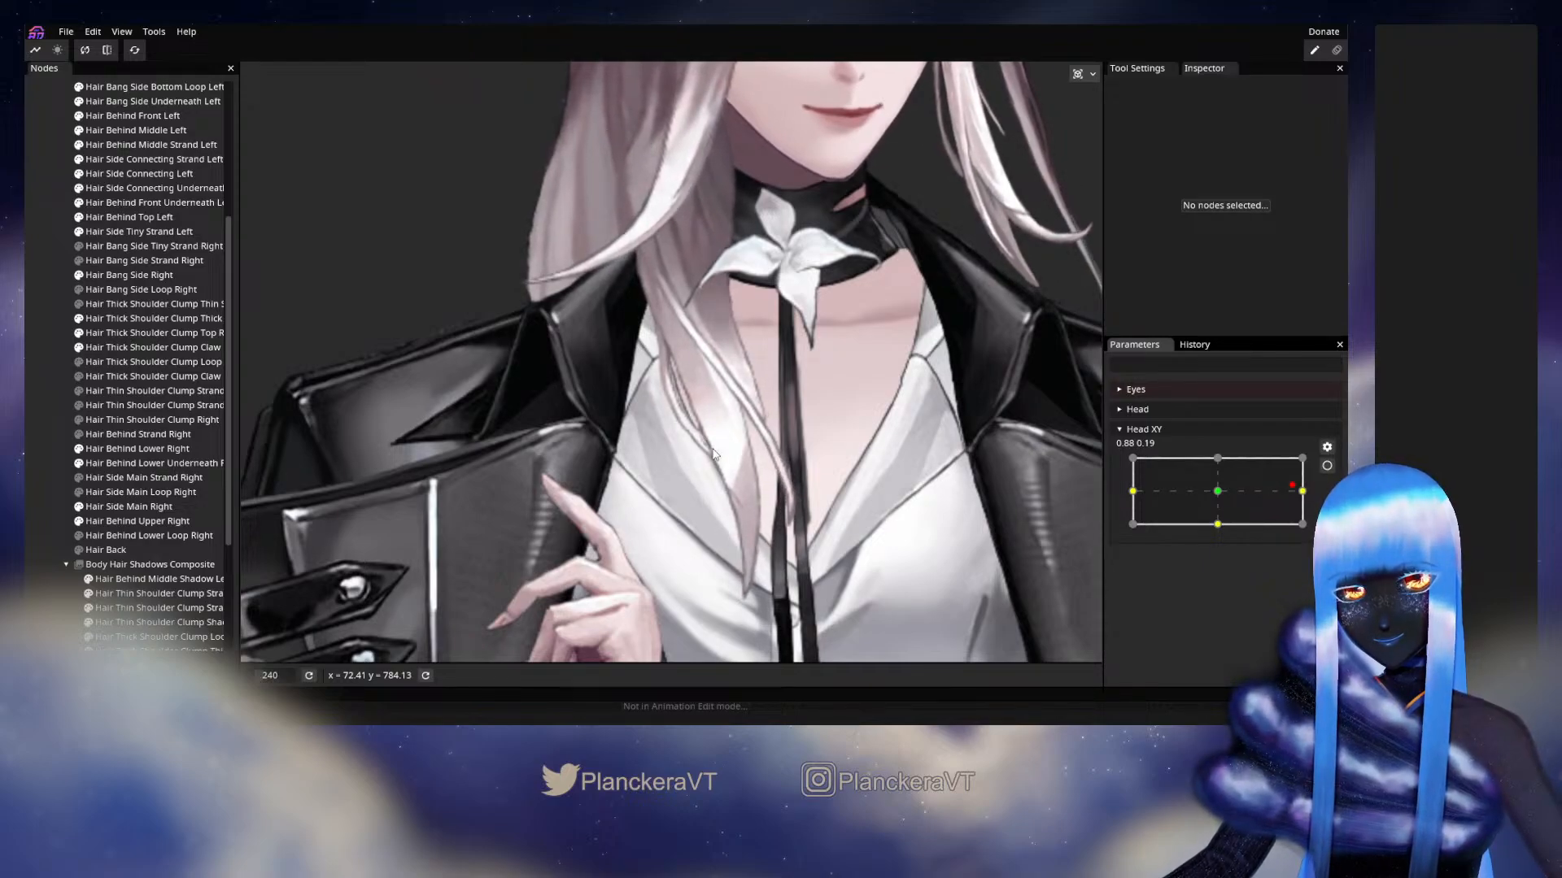
{"action": "left_click", "coordinate": [1303, 492]}
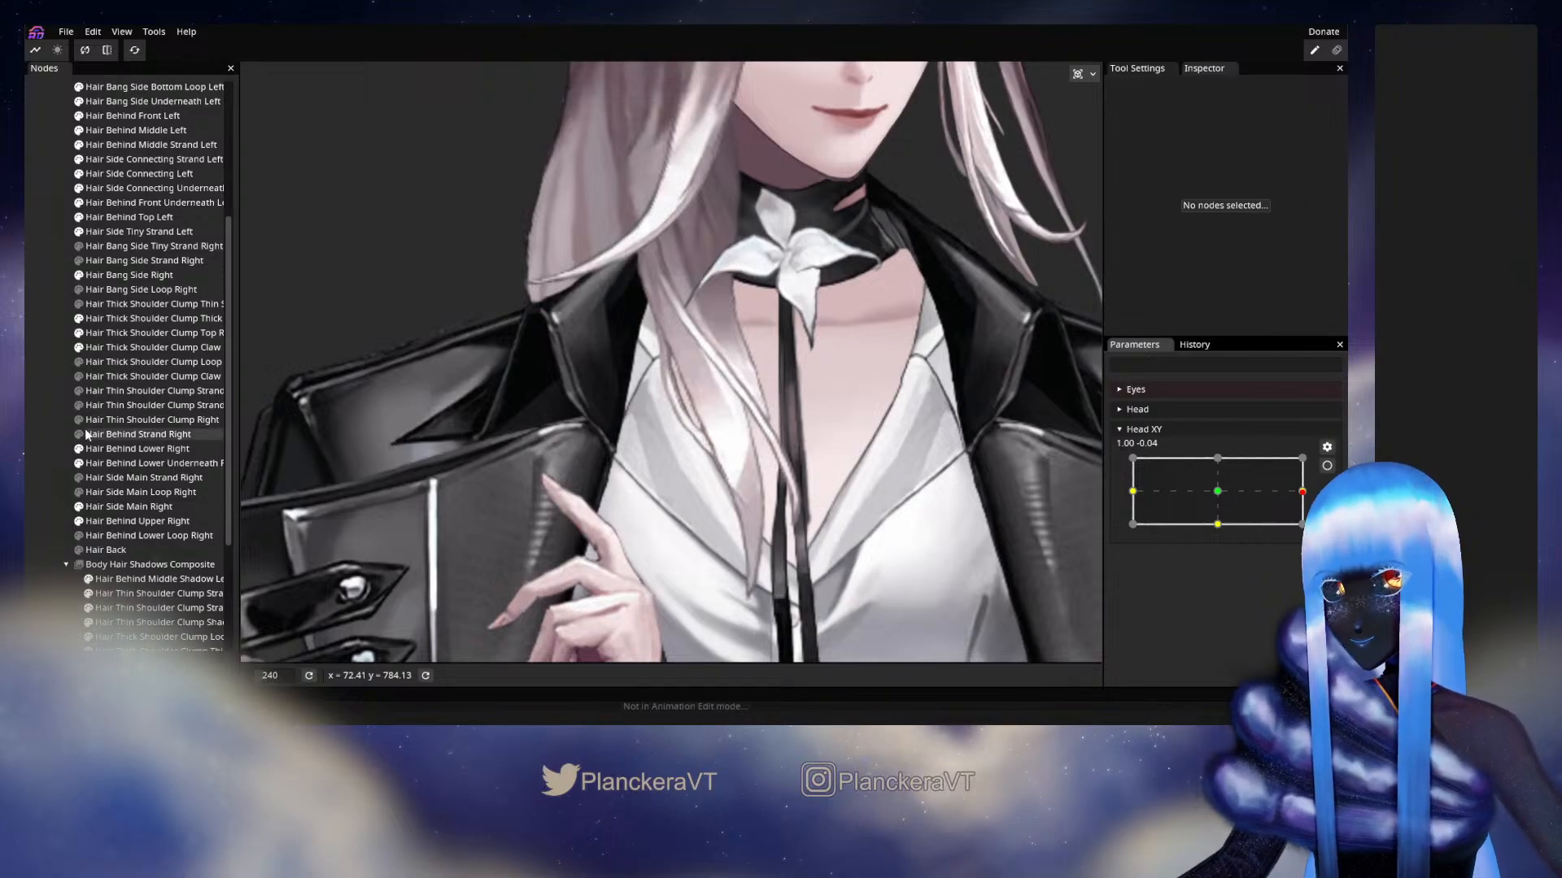
Hide the body and examine the isolated right shoulder hair clumps while moving Head XY around its 1.00 horizontal end.
{"action": "scroll", "coordinate": [97, 557], "scroll_direction": "down", "scroll_amount": 4}
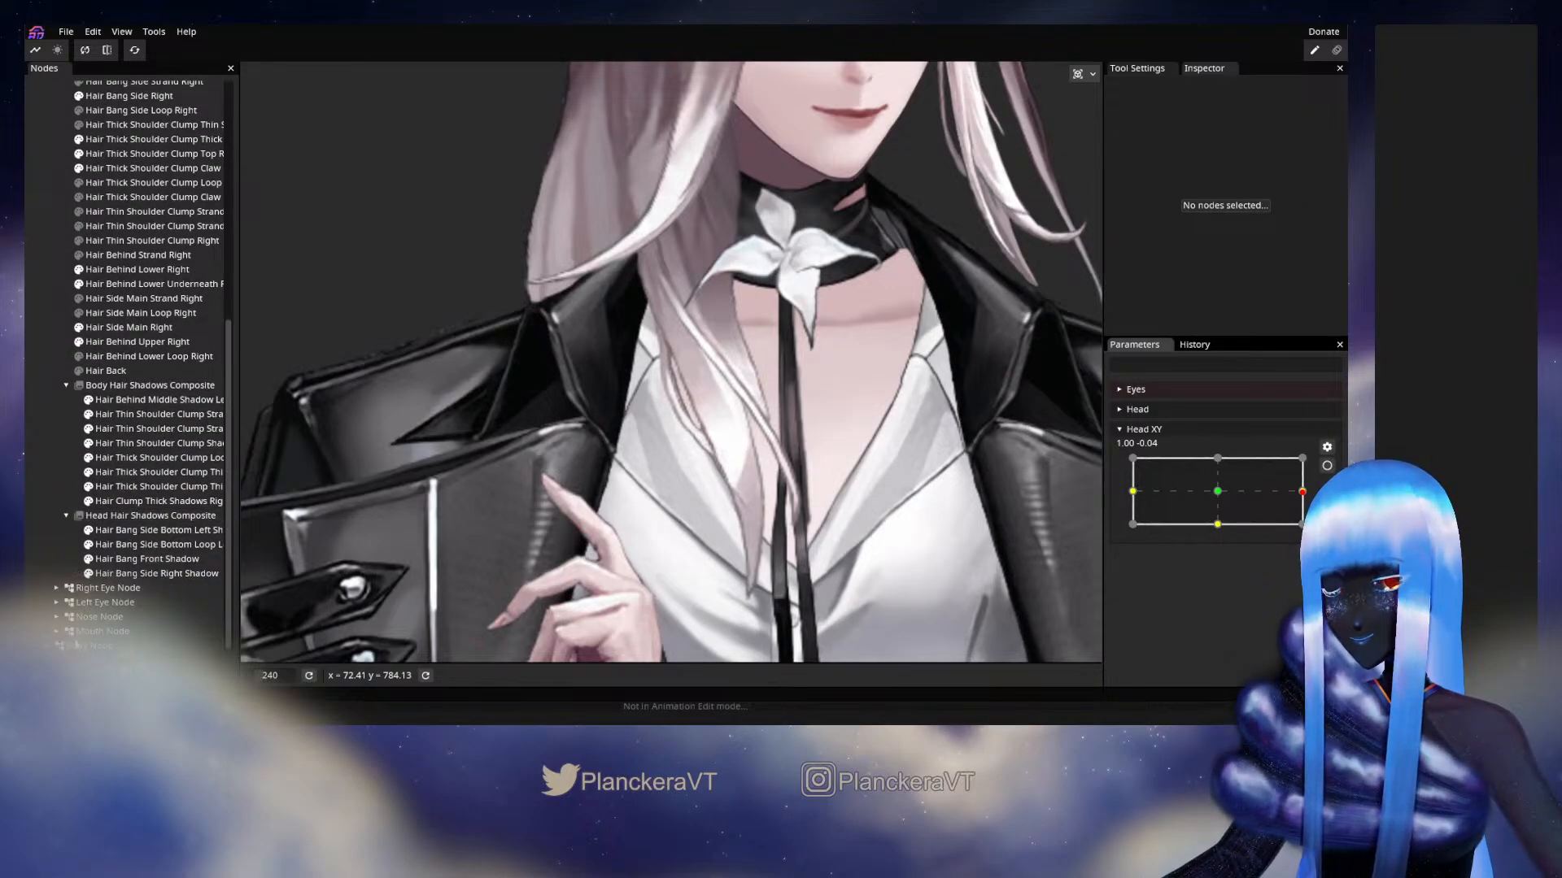
{"action": "left_click", "coordinate": [61, 646]}
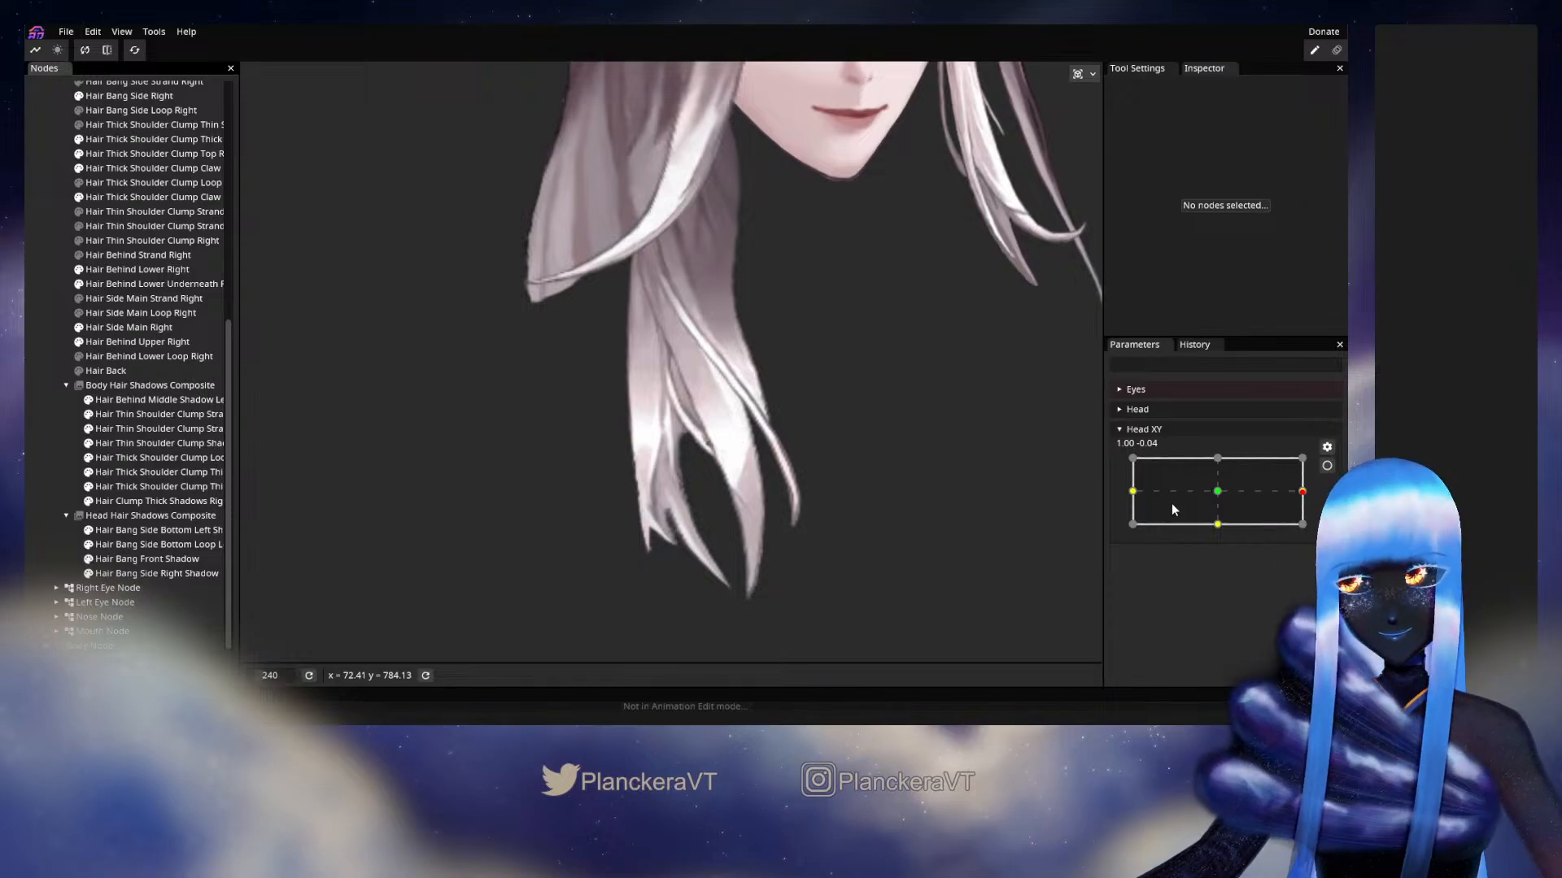
{"action": "left_click", "coordinate": [1293, 492]}
{"action": "mouse_move", "coordinate": [1292, 491]}
{"action": "left_mouse_down"}
{"action": "mouse_move", "coordinate": [1220, 491]}
{"action": "mouse_move", "coordinate": [1306, 491]}
{"action": "left_mouse_up"}
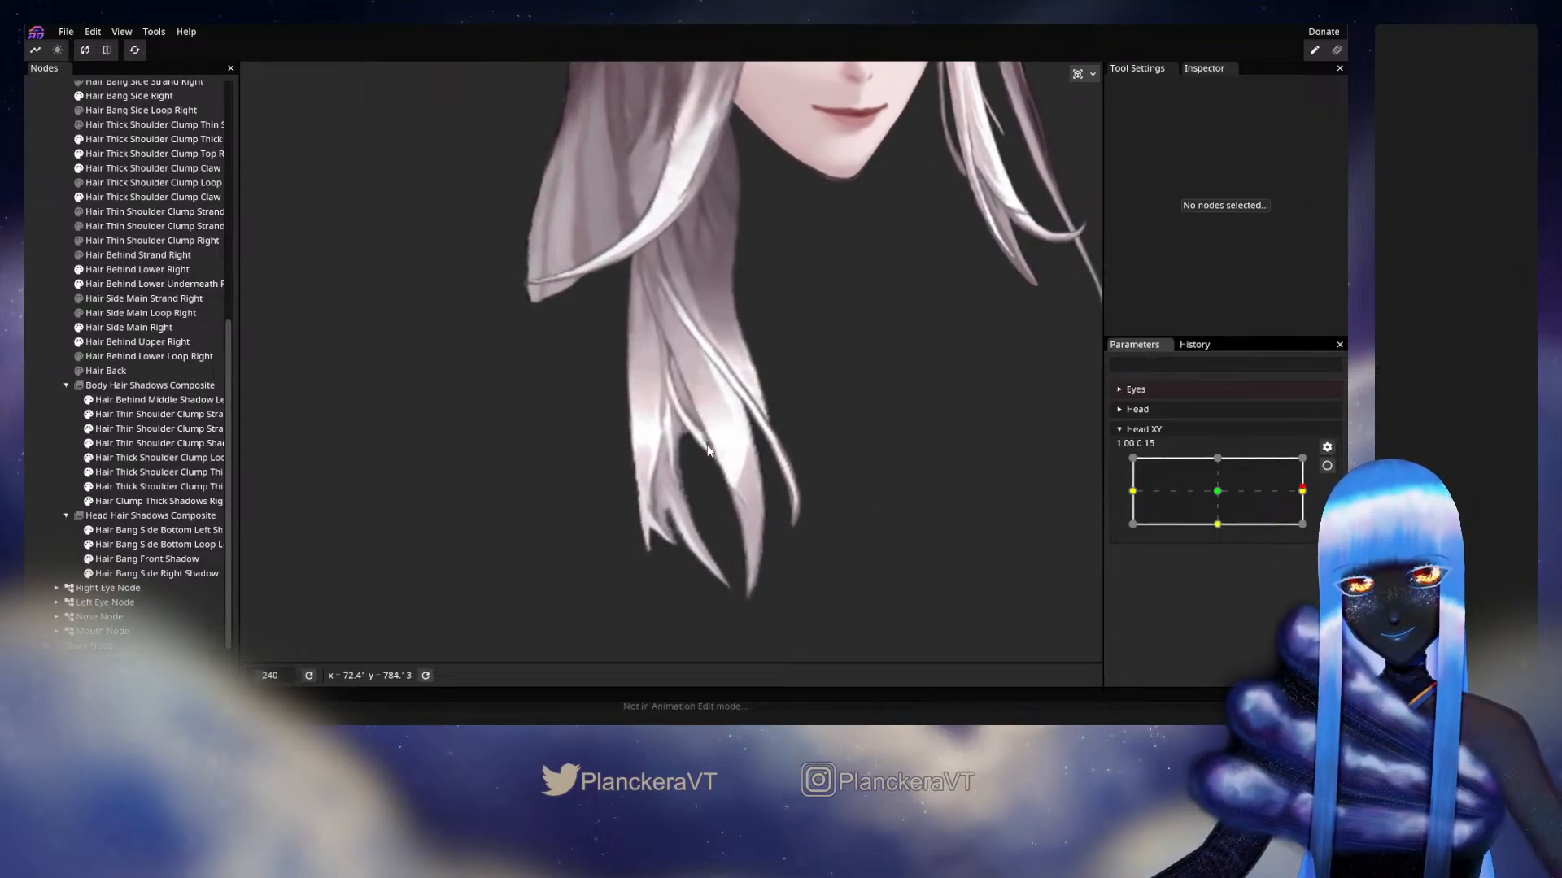
{"action": "mouse_move", "coordinate": [1302, 490]}
{"action": "left_mouse_down"}
{"action": "mouse_move", "coordinate": [1216, 488]}
{"action": "mouse_move", "coordinate": [1303, 492]}
{"action": "left_mouse_up"}
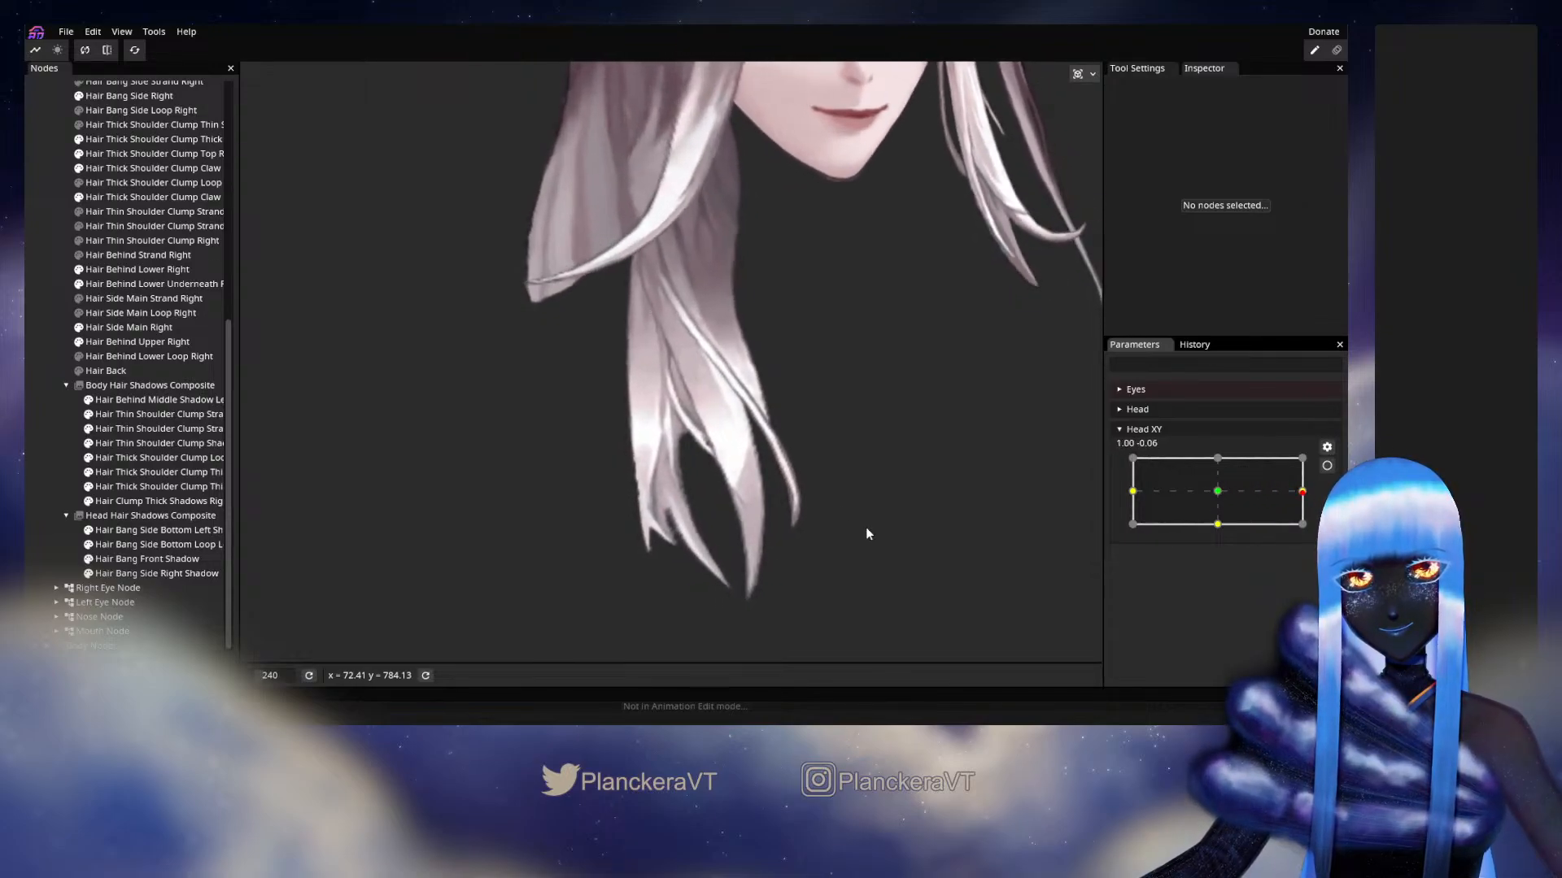
View the whole head with its hair and save the model to its existing file.
{"action": "scroll", "coordinate": [841, 457], "scroll_direction": "down", "scroll_amount": 5}
{"action": "scroll", "coordinate": [845, 456], "scroll_direction": "down", "scroll_amount": 4}
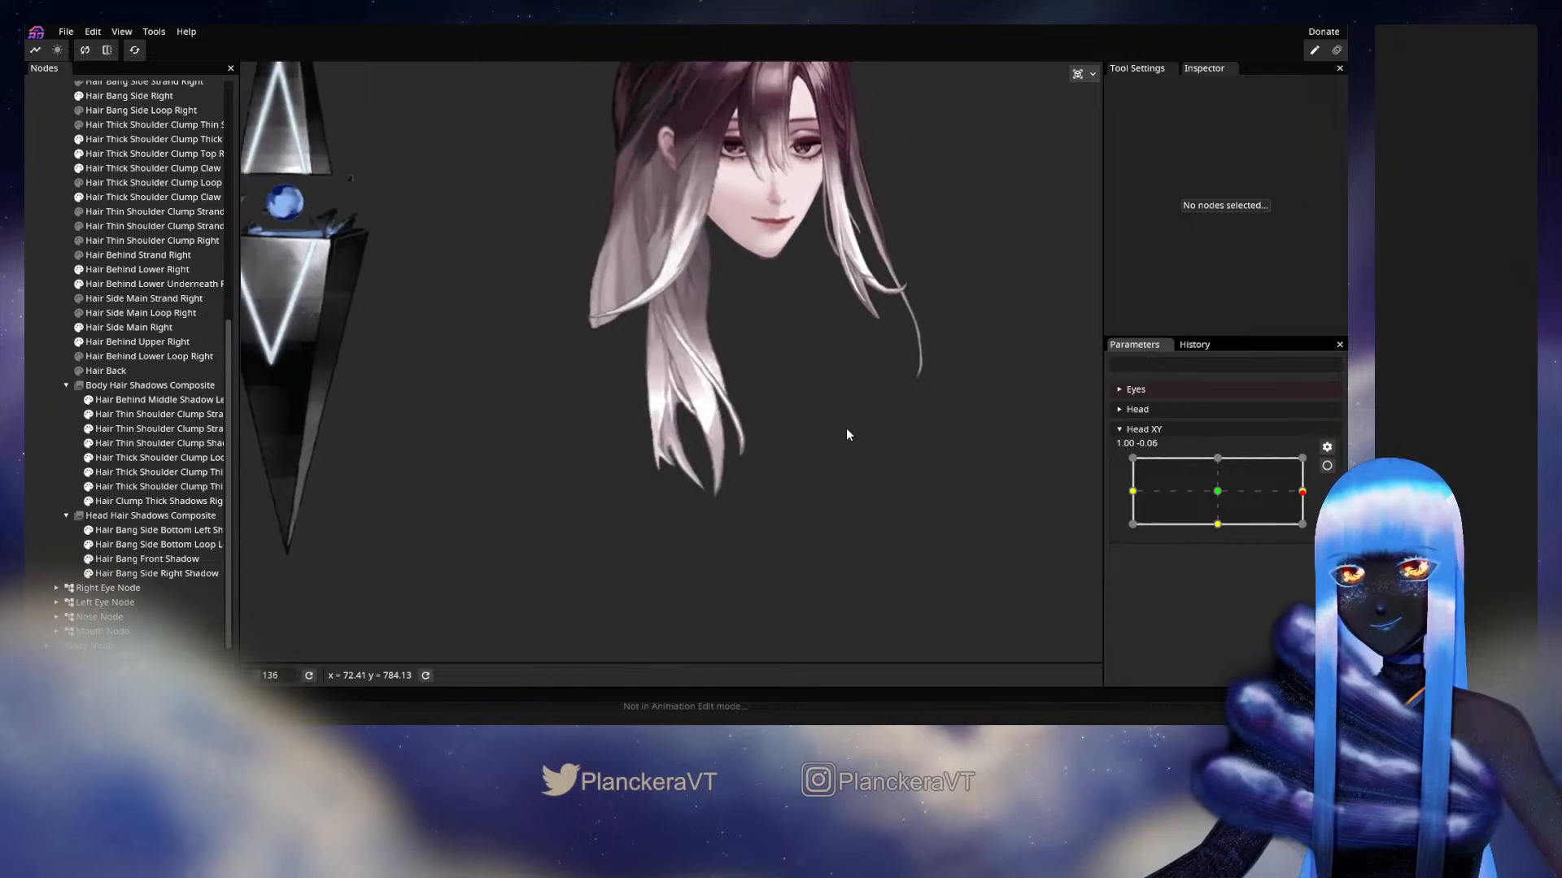
{"action": "left_click", "coordinate": [66, 32]}
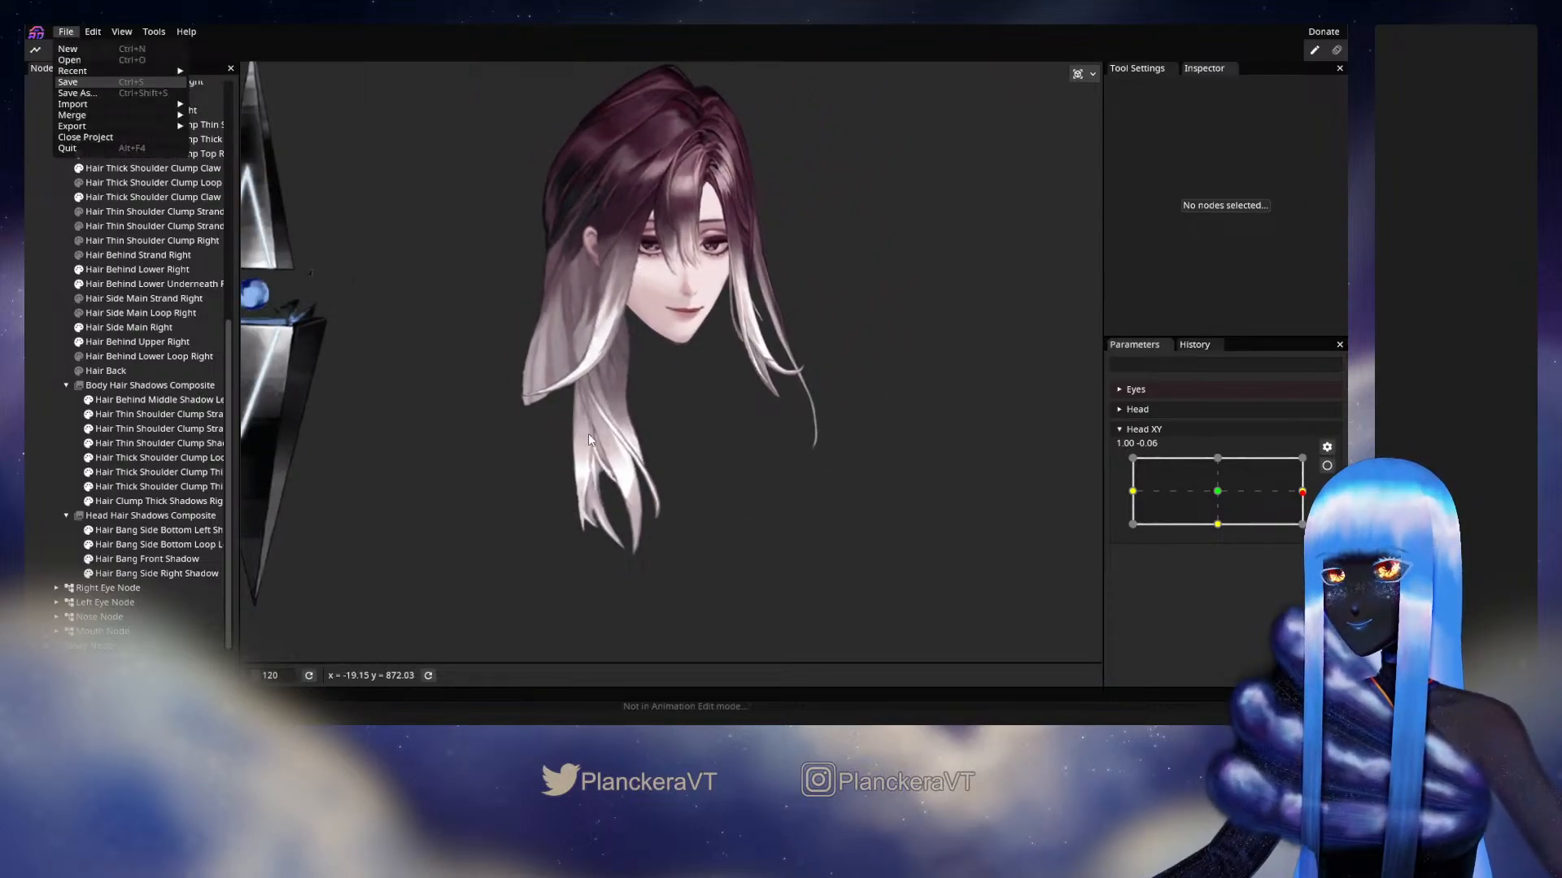
{"action": "key", "text": "Return"}
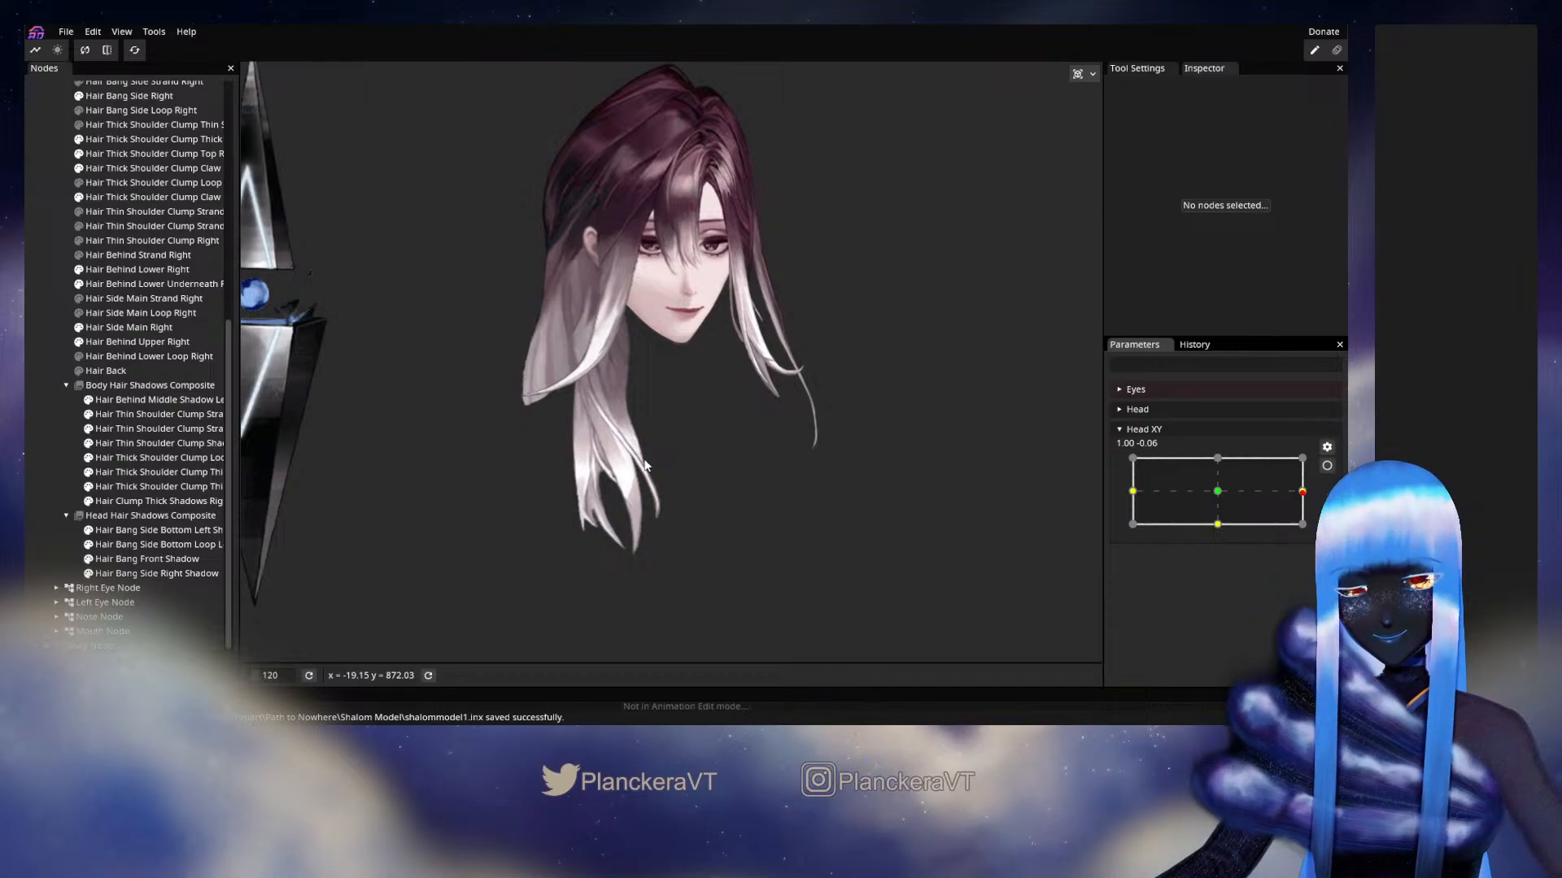